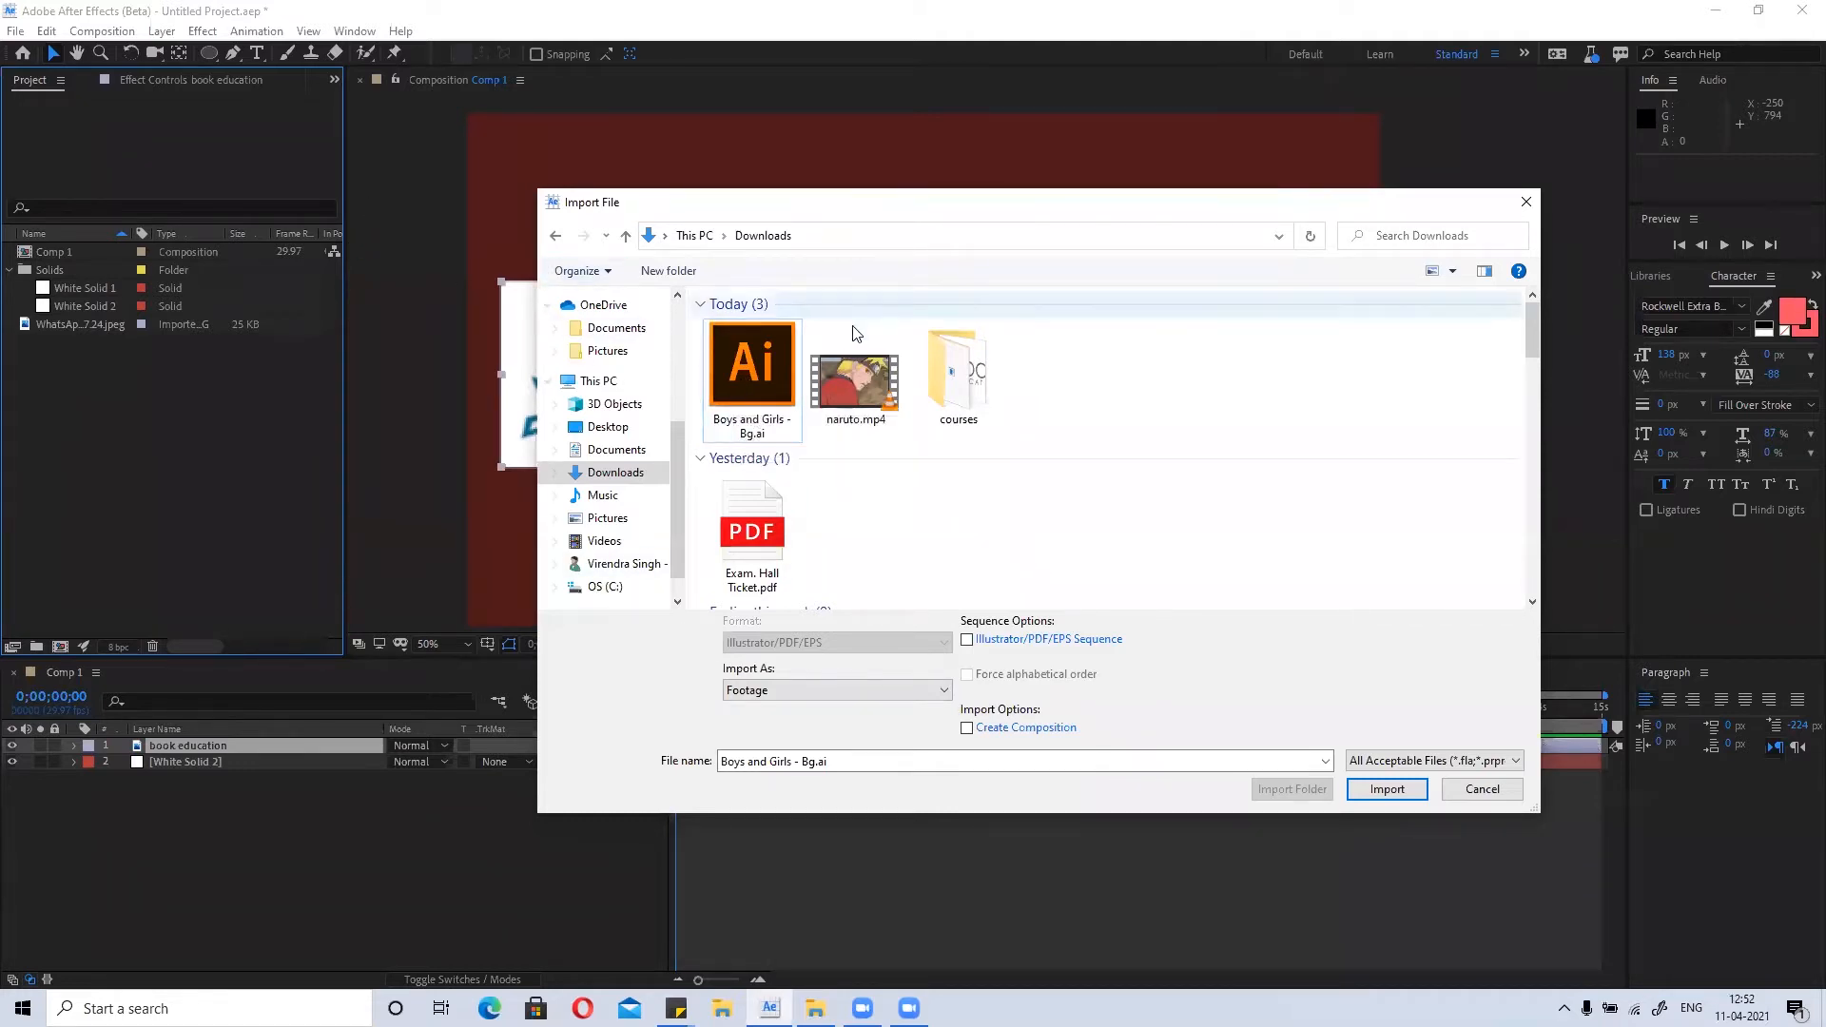
Import Boys and Girls - Bg.ai from the Downloads folder with the import type set to Composition.
left_click(766, 438)
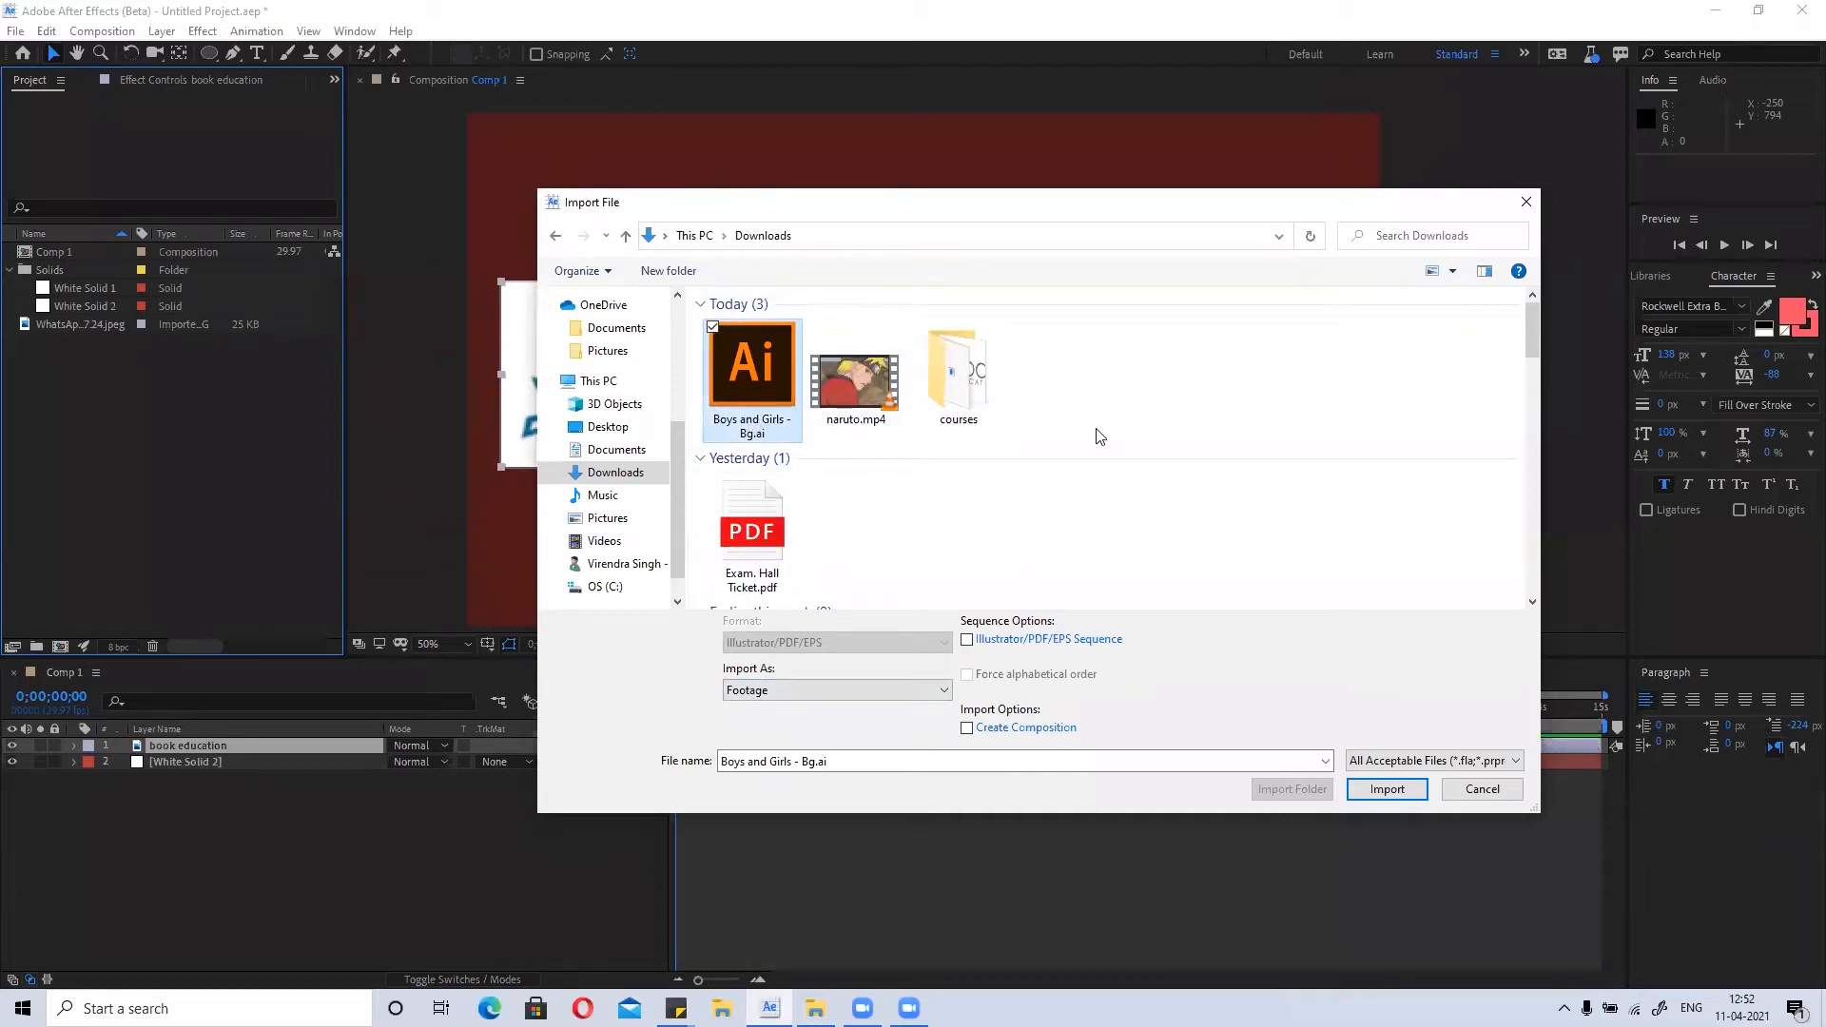
left_click(797, 693)
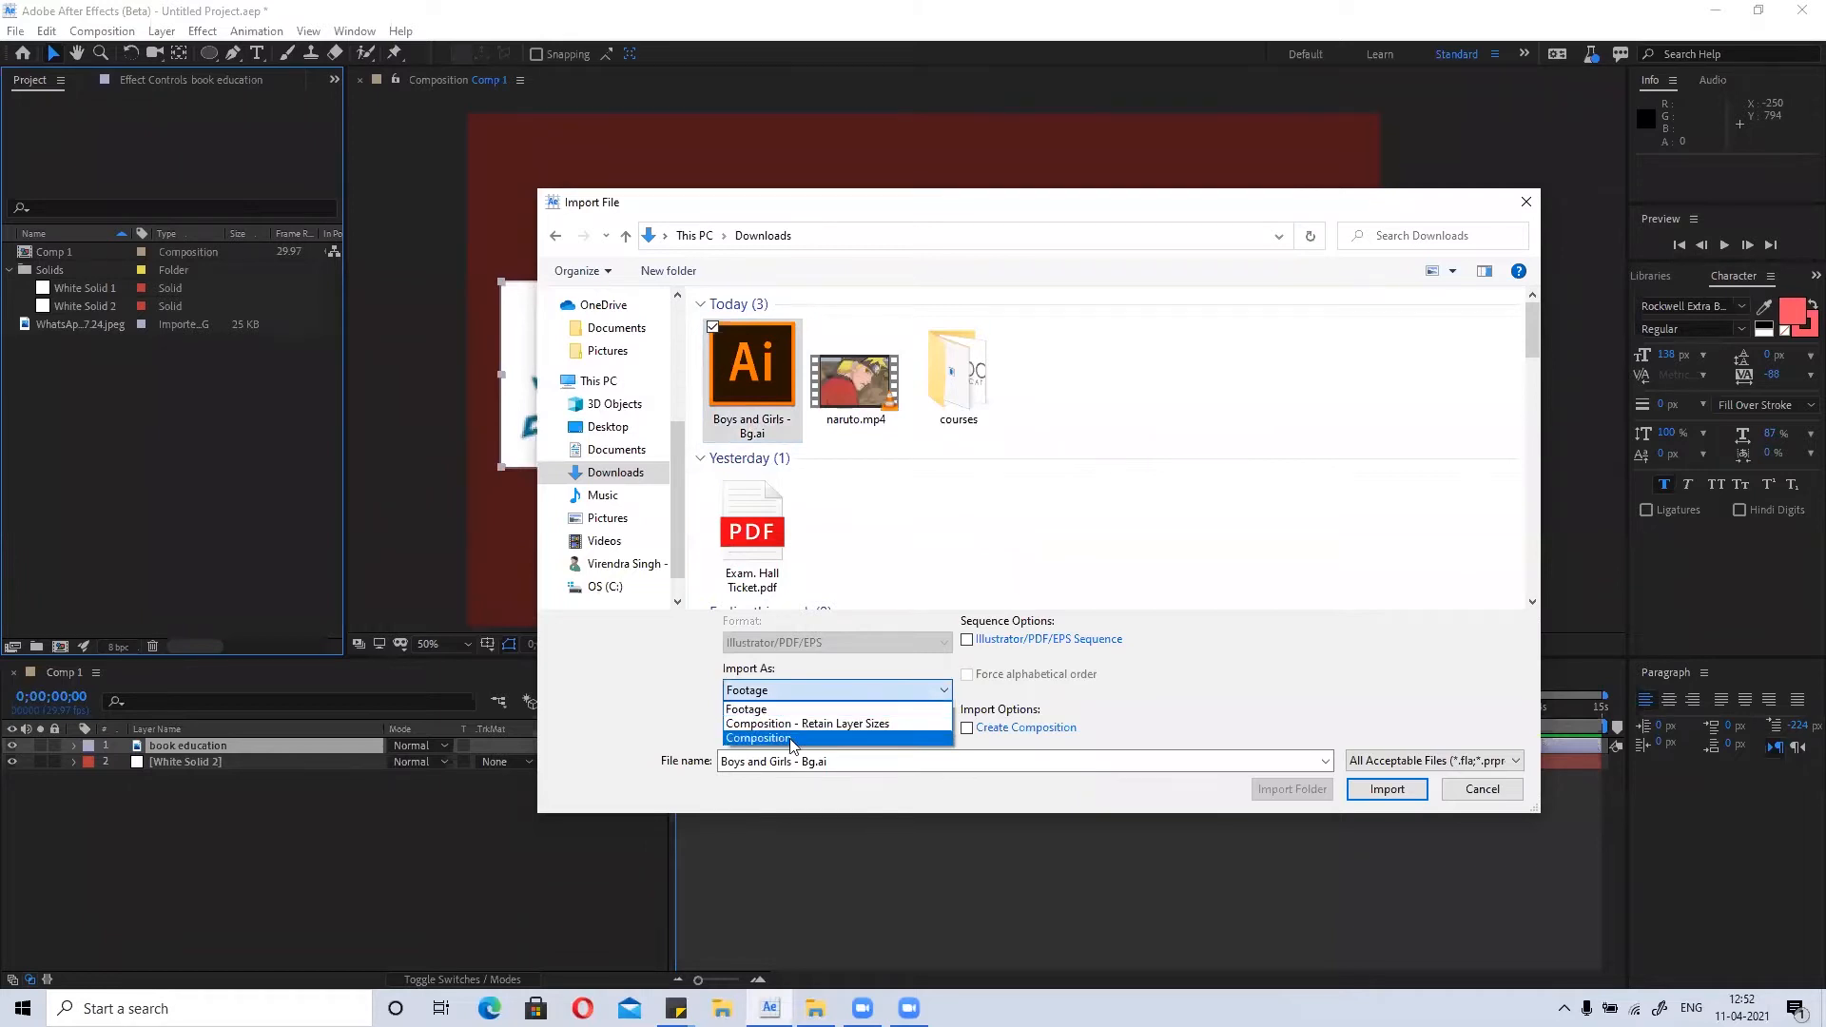
left_click(771, 707)
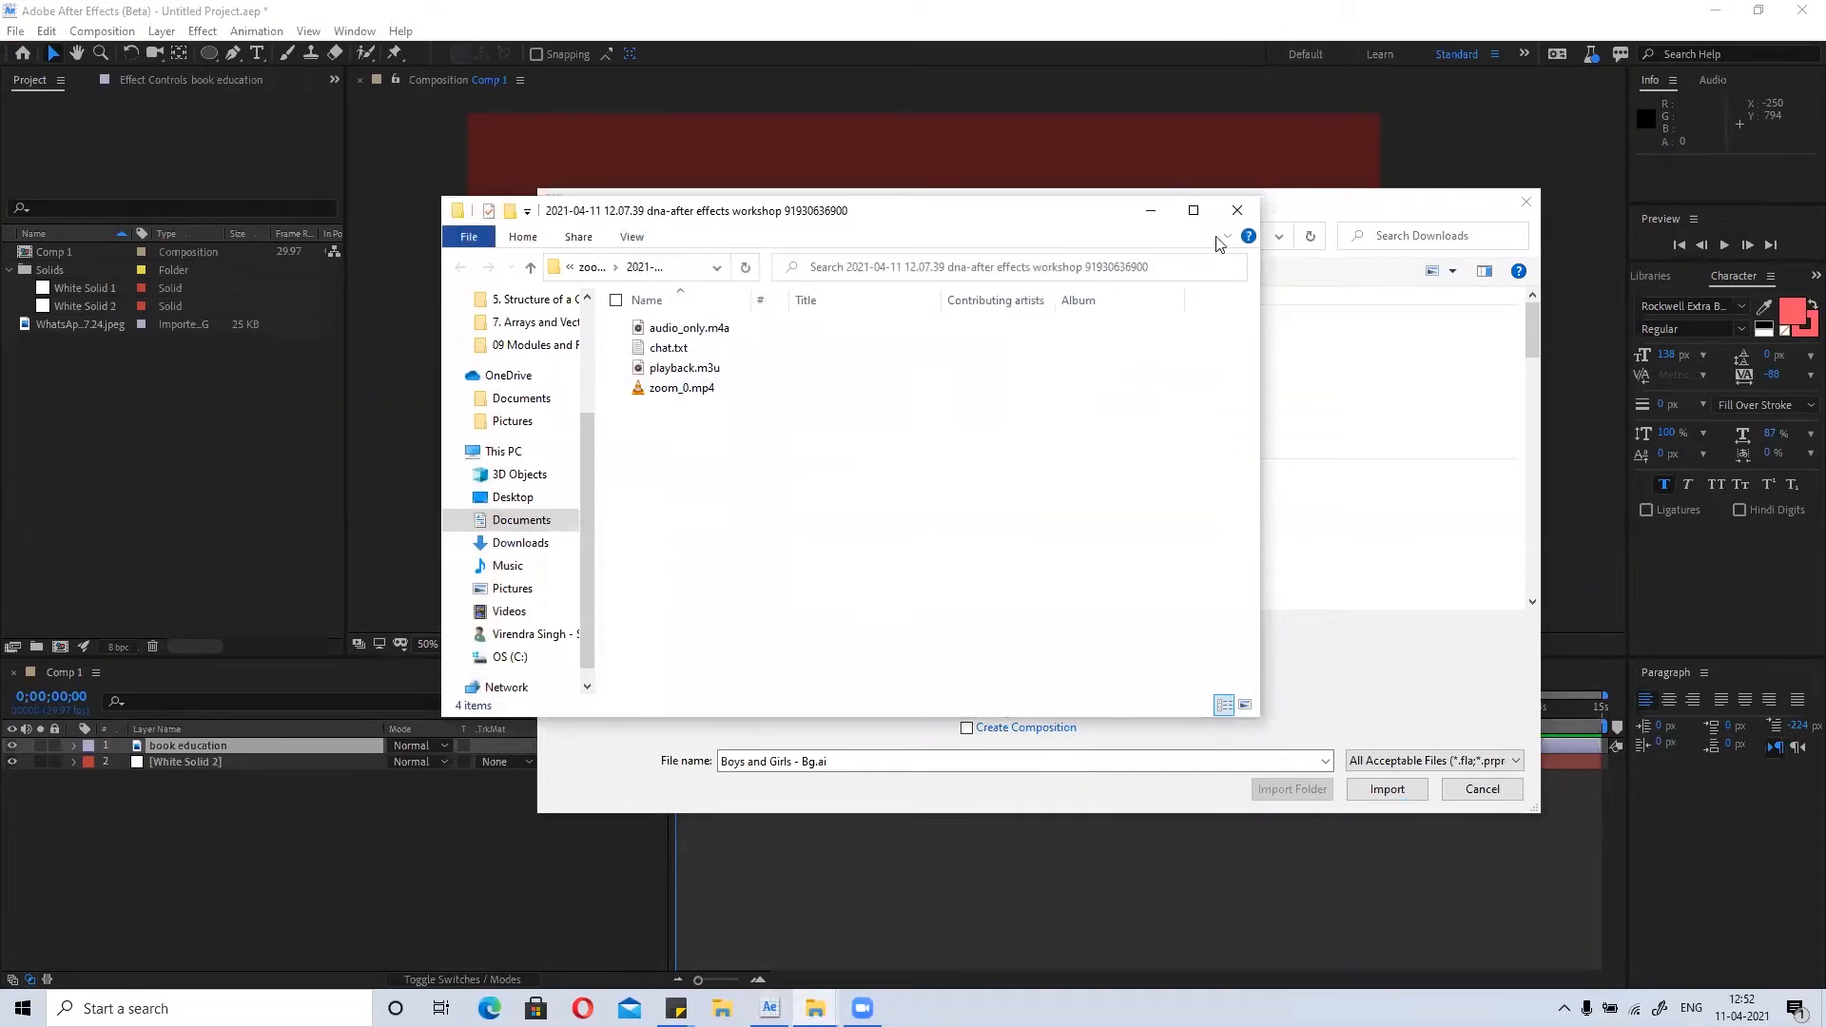
left_click(1236, 210)
left_click(810, 693)
left_click(818, 709)
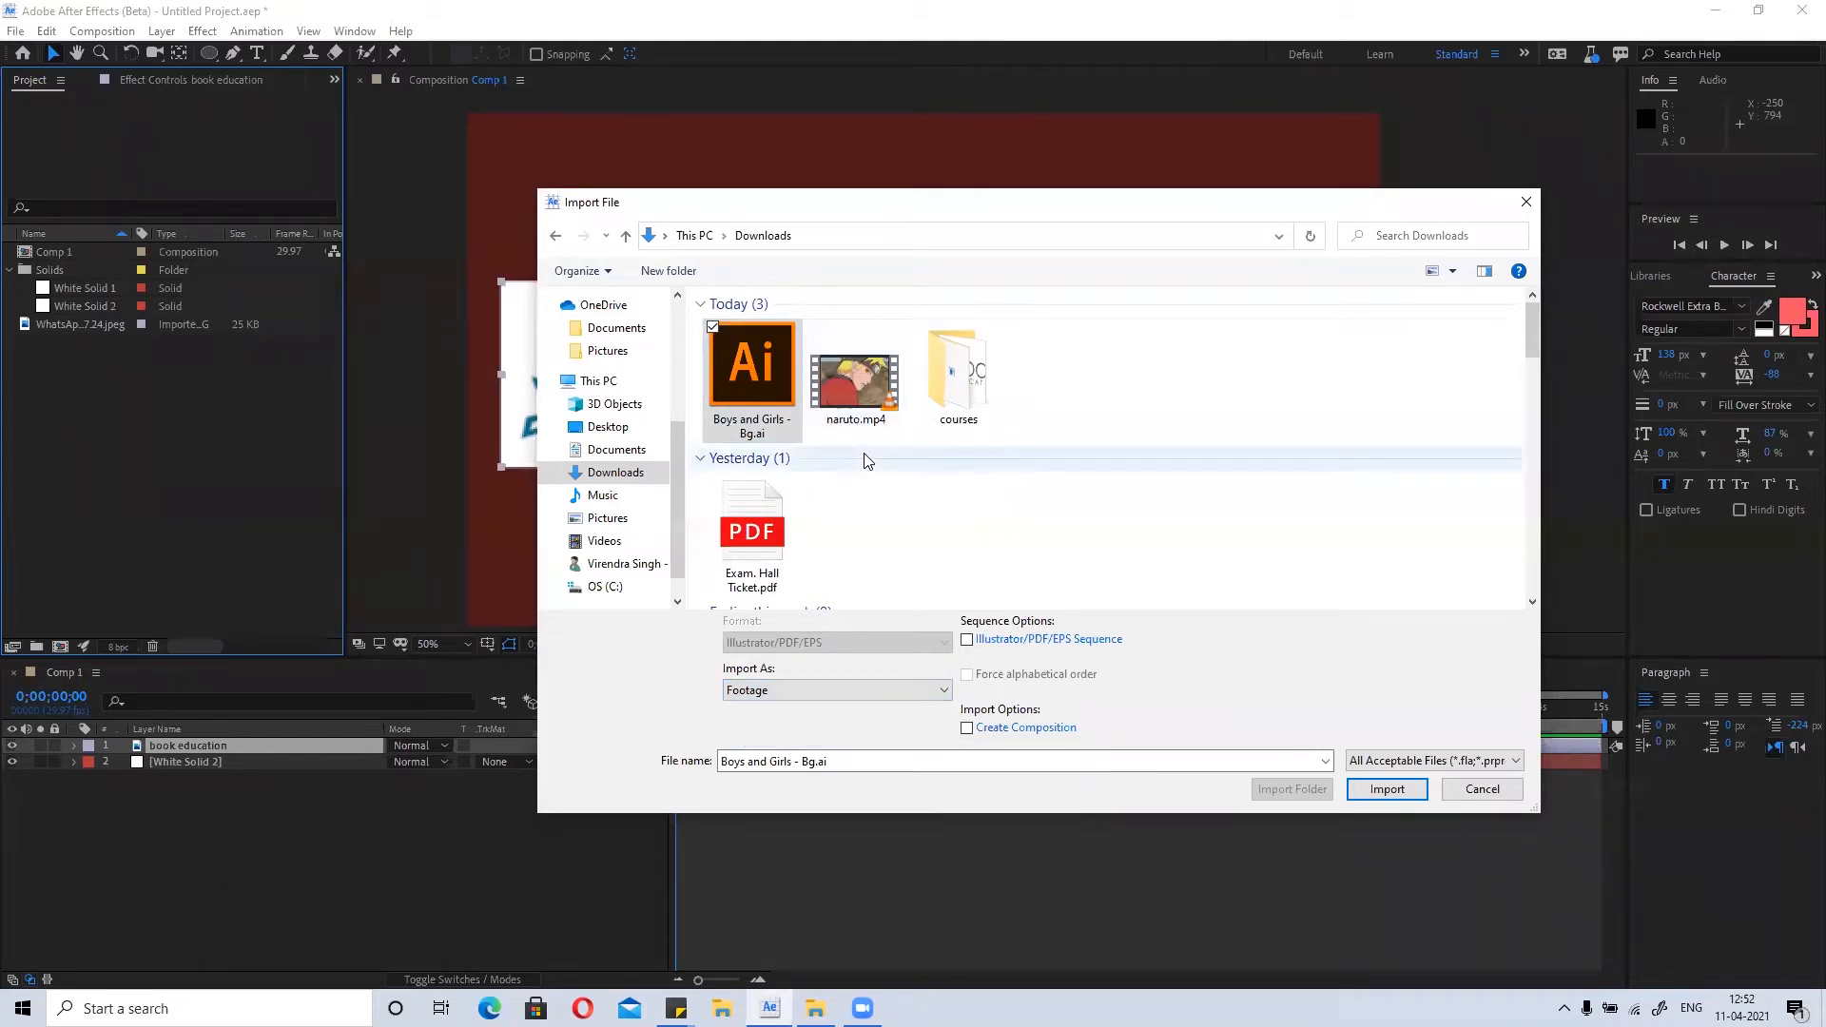
left_click(954, 530)
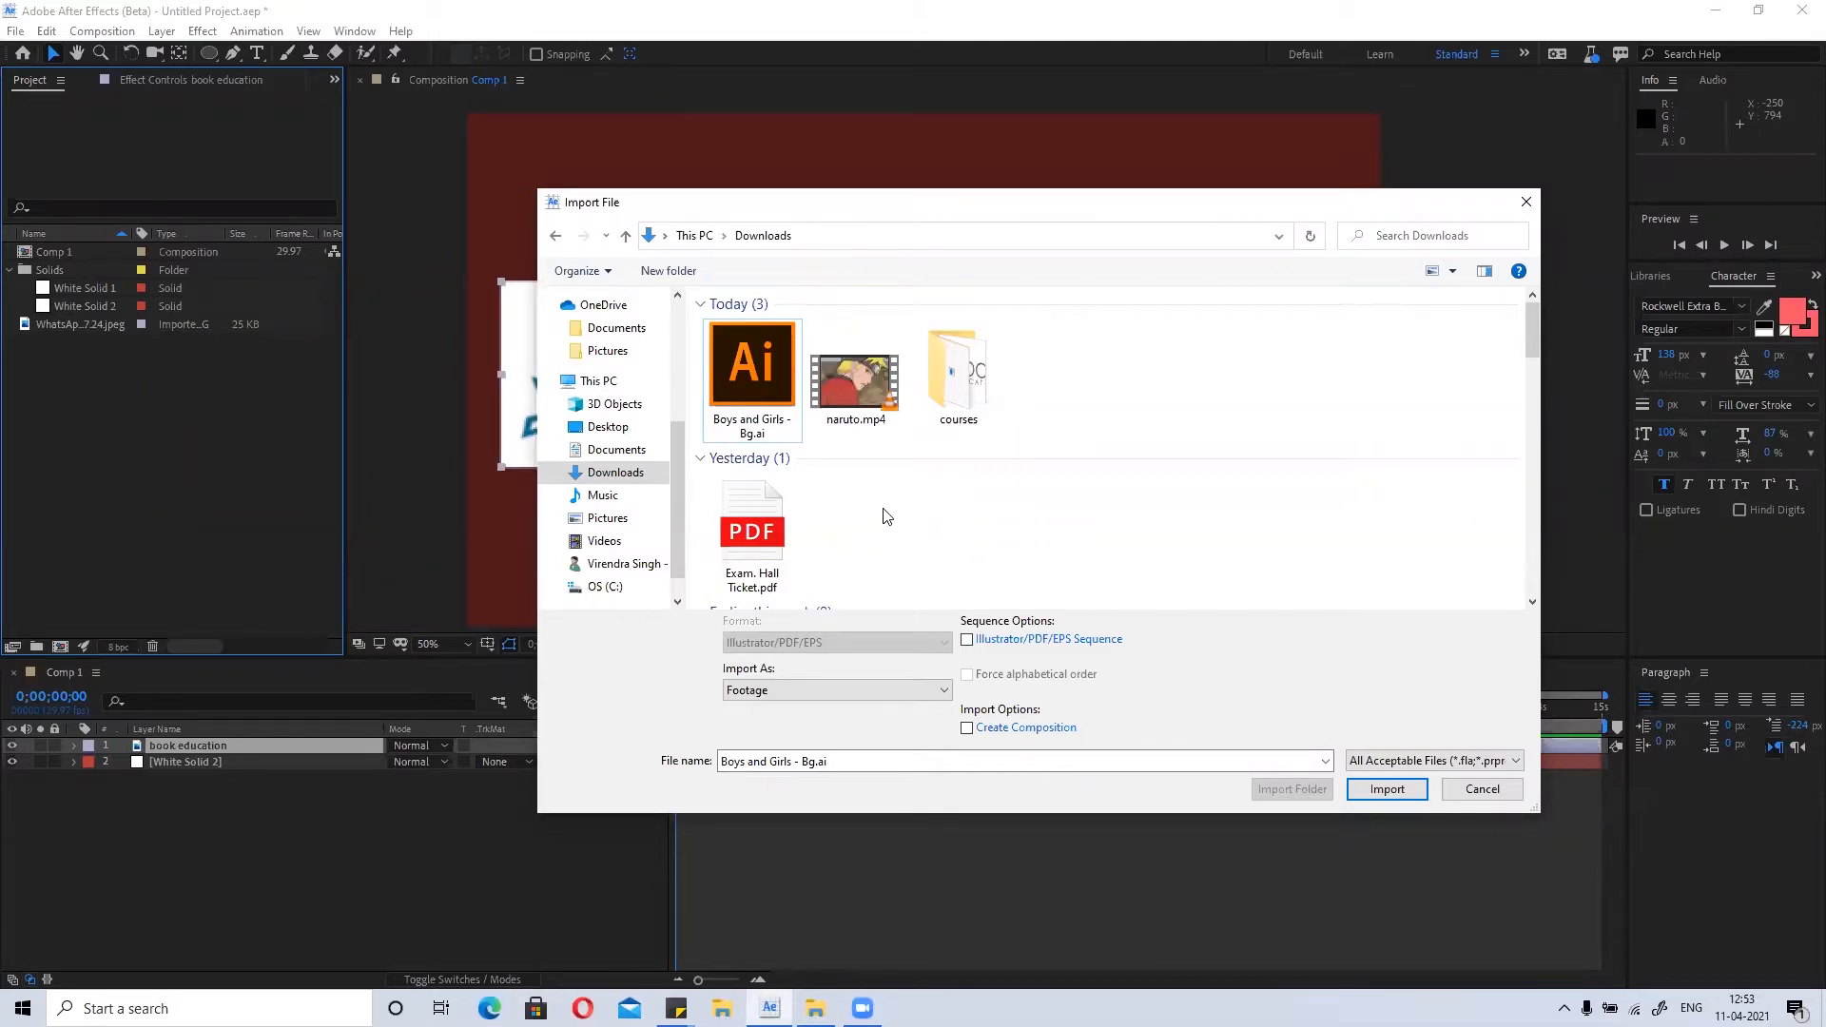
left_click(838, 693)
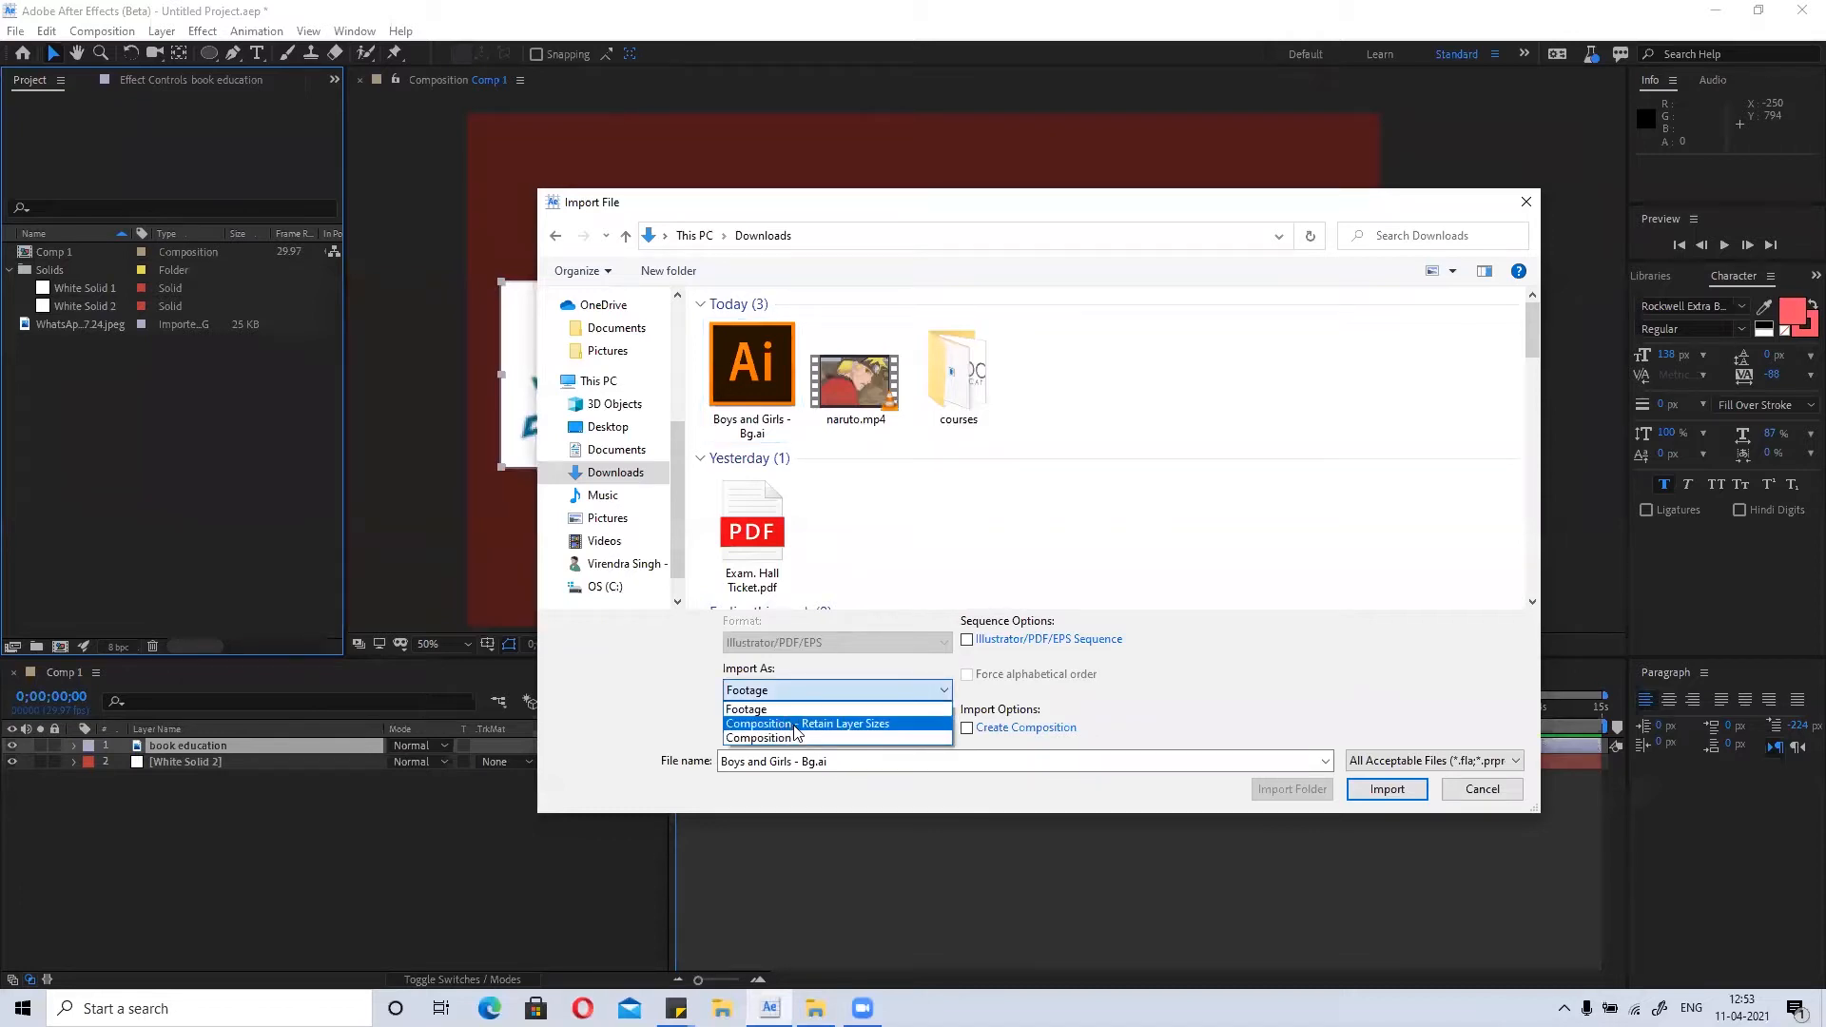
left_click(1241, 680)
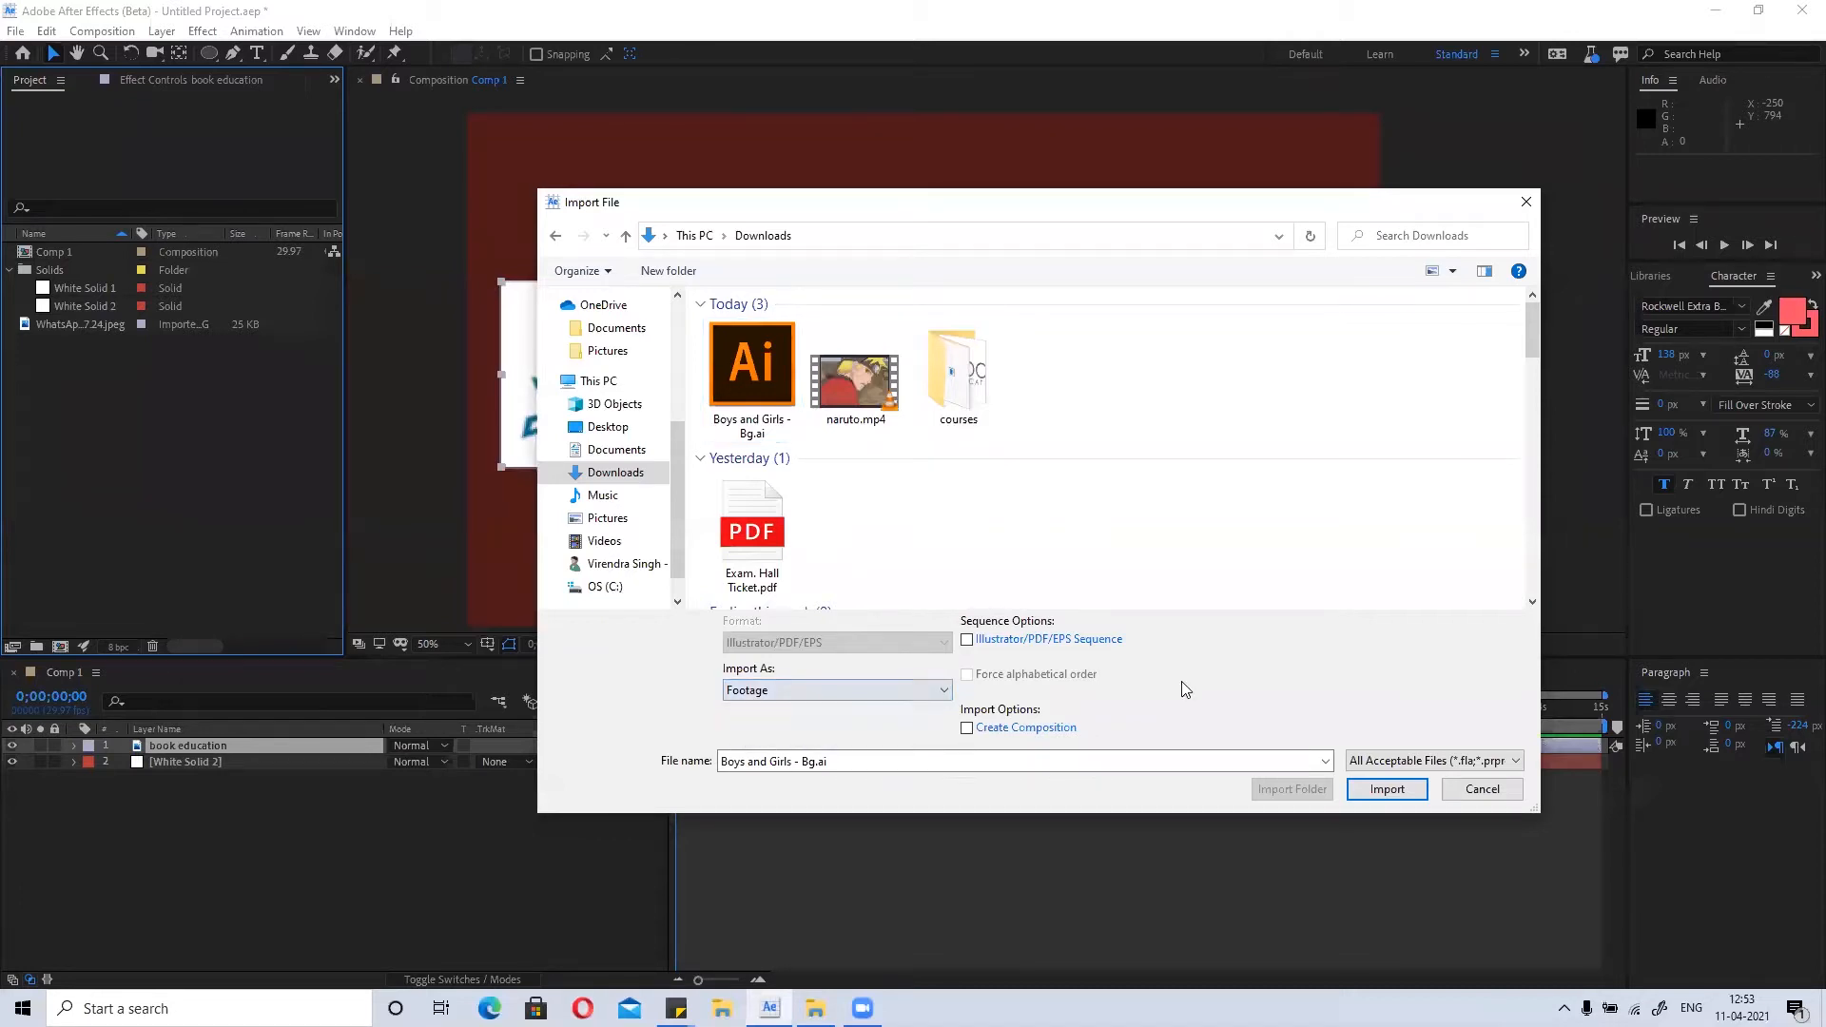
left_click(822, 699)
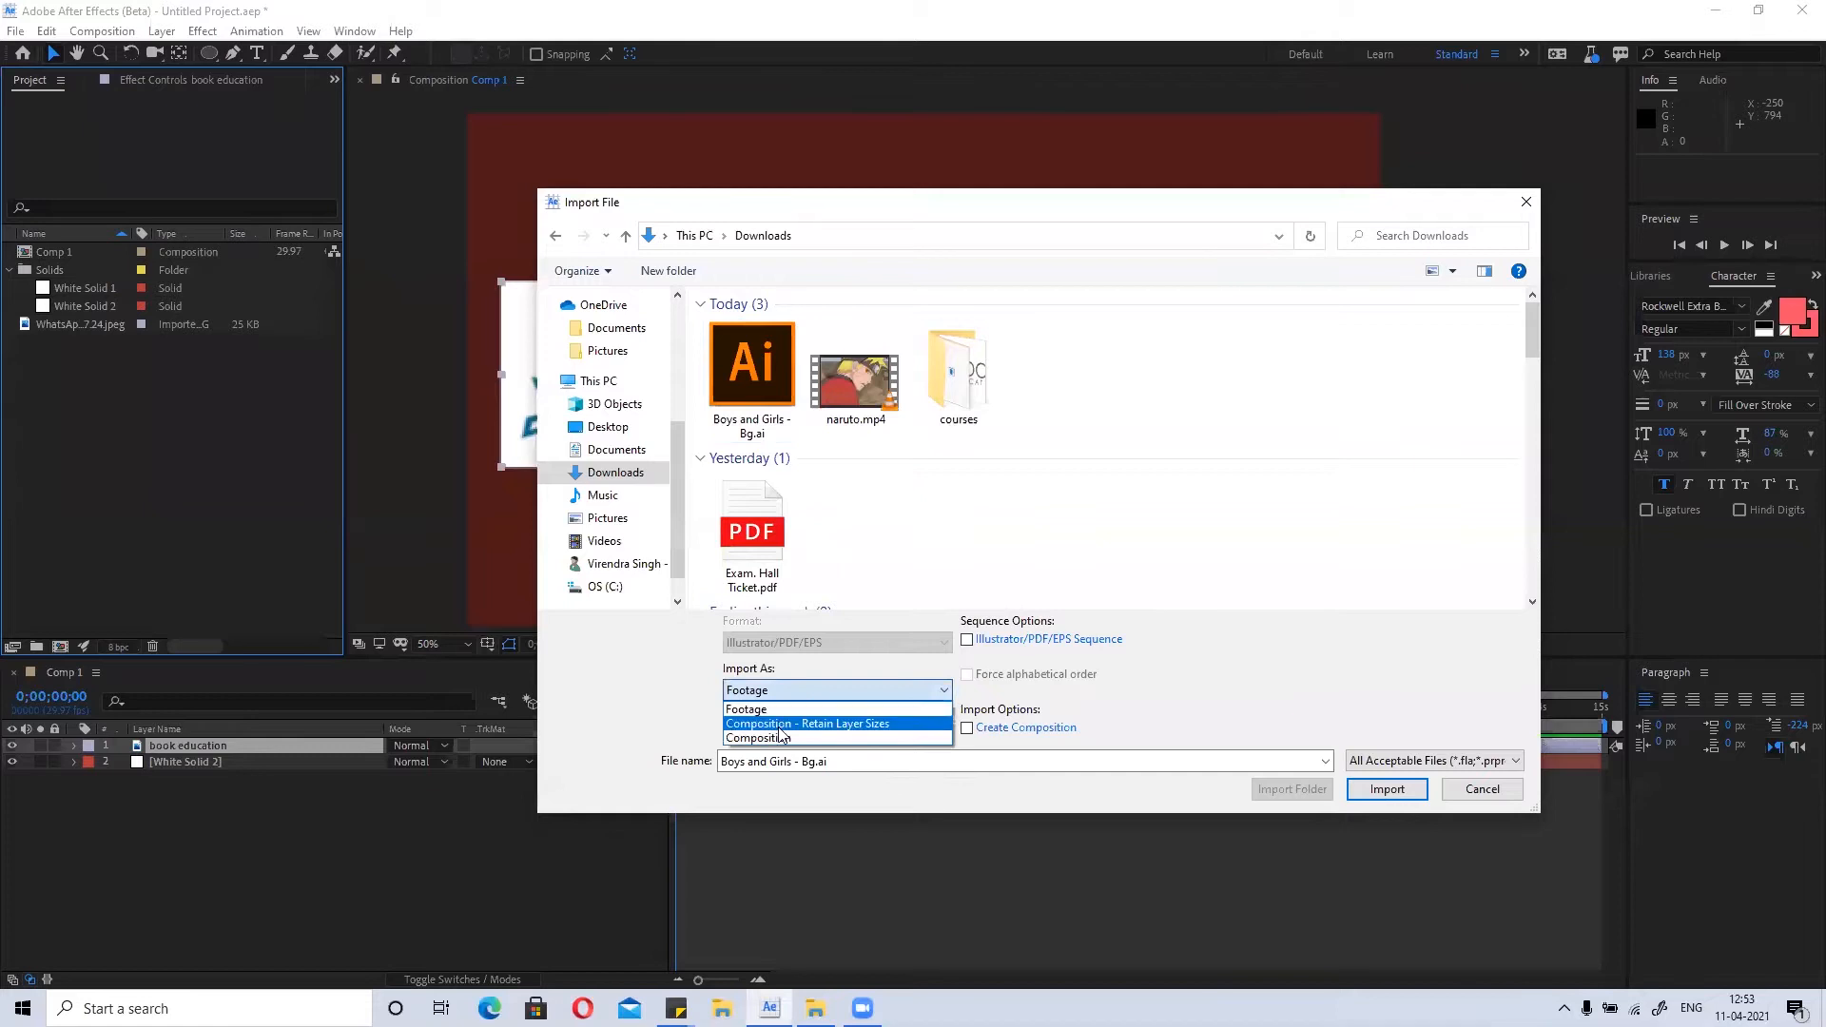
left_click(785, 740)
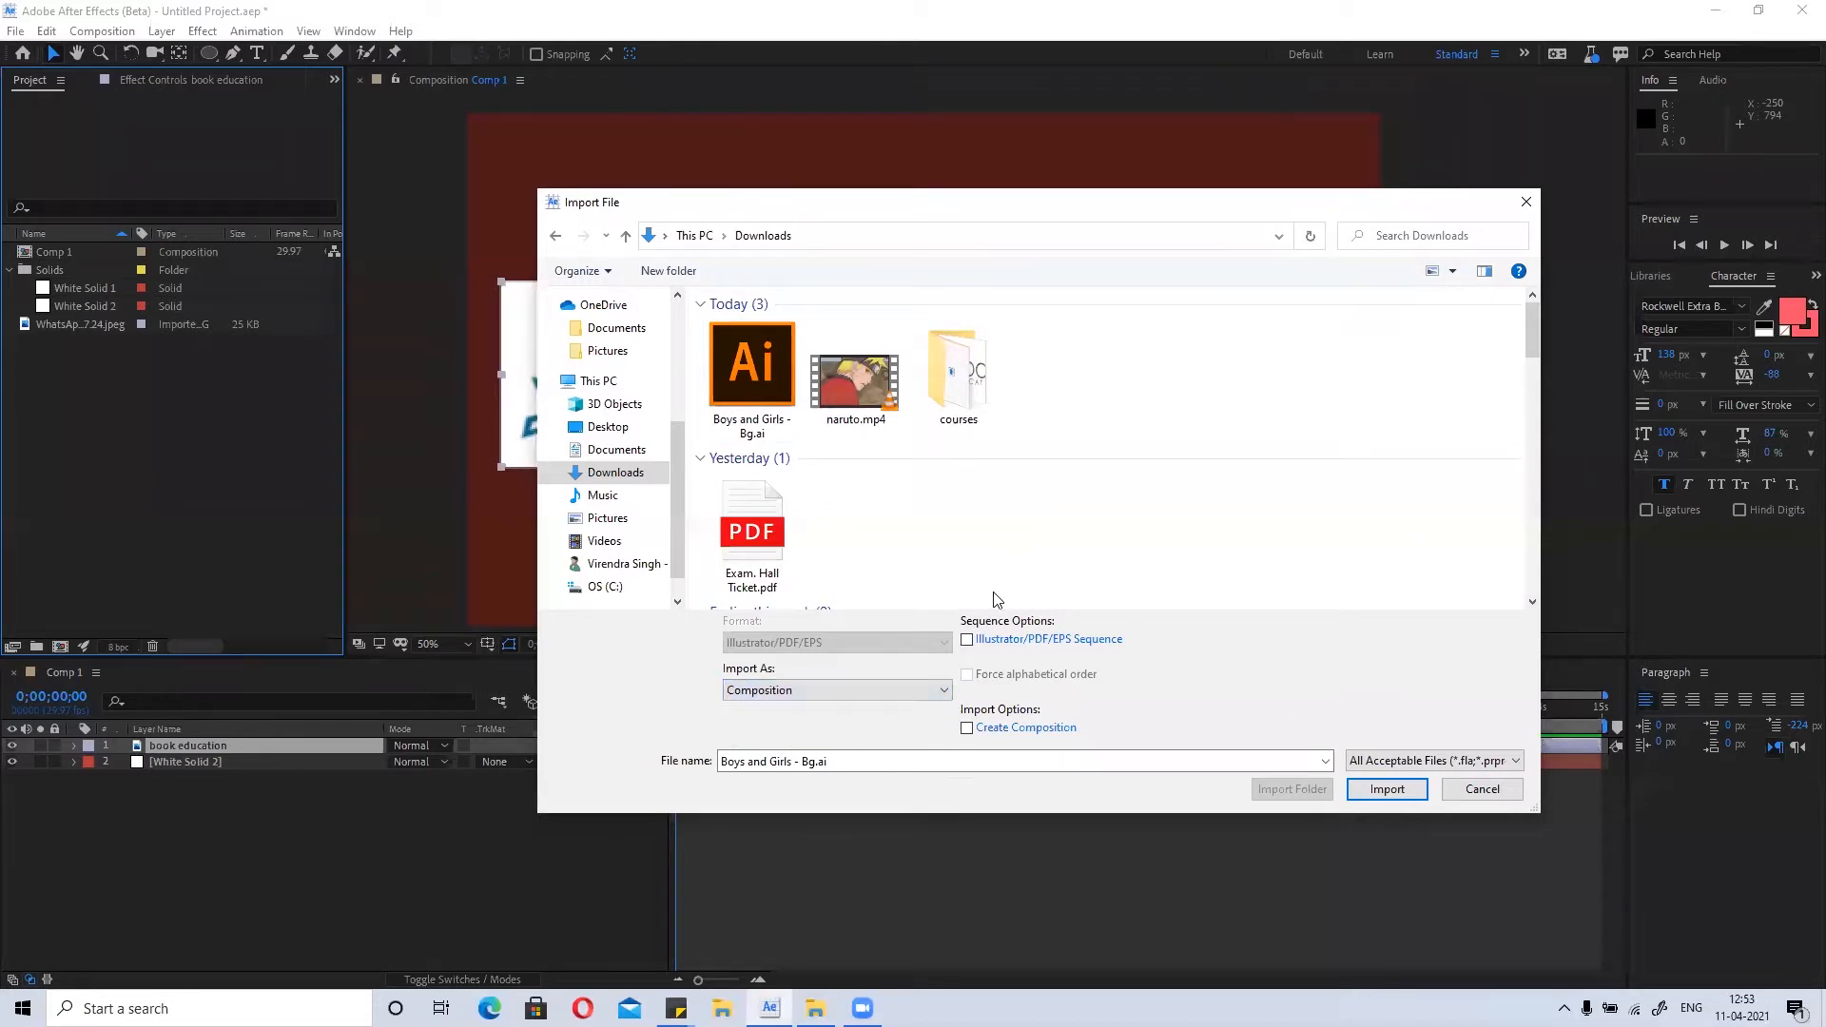
left_click(1387, 789)
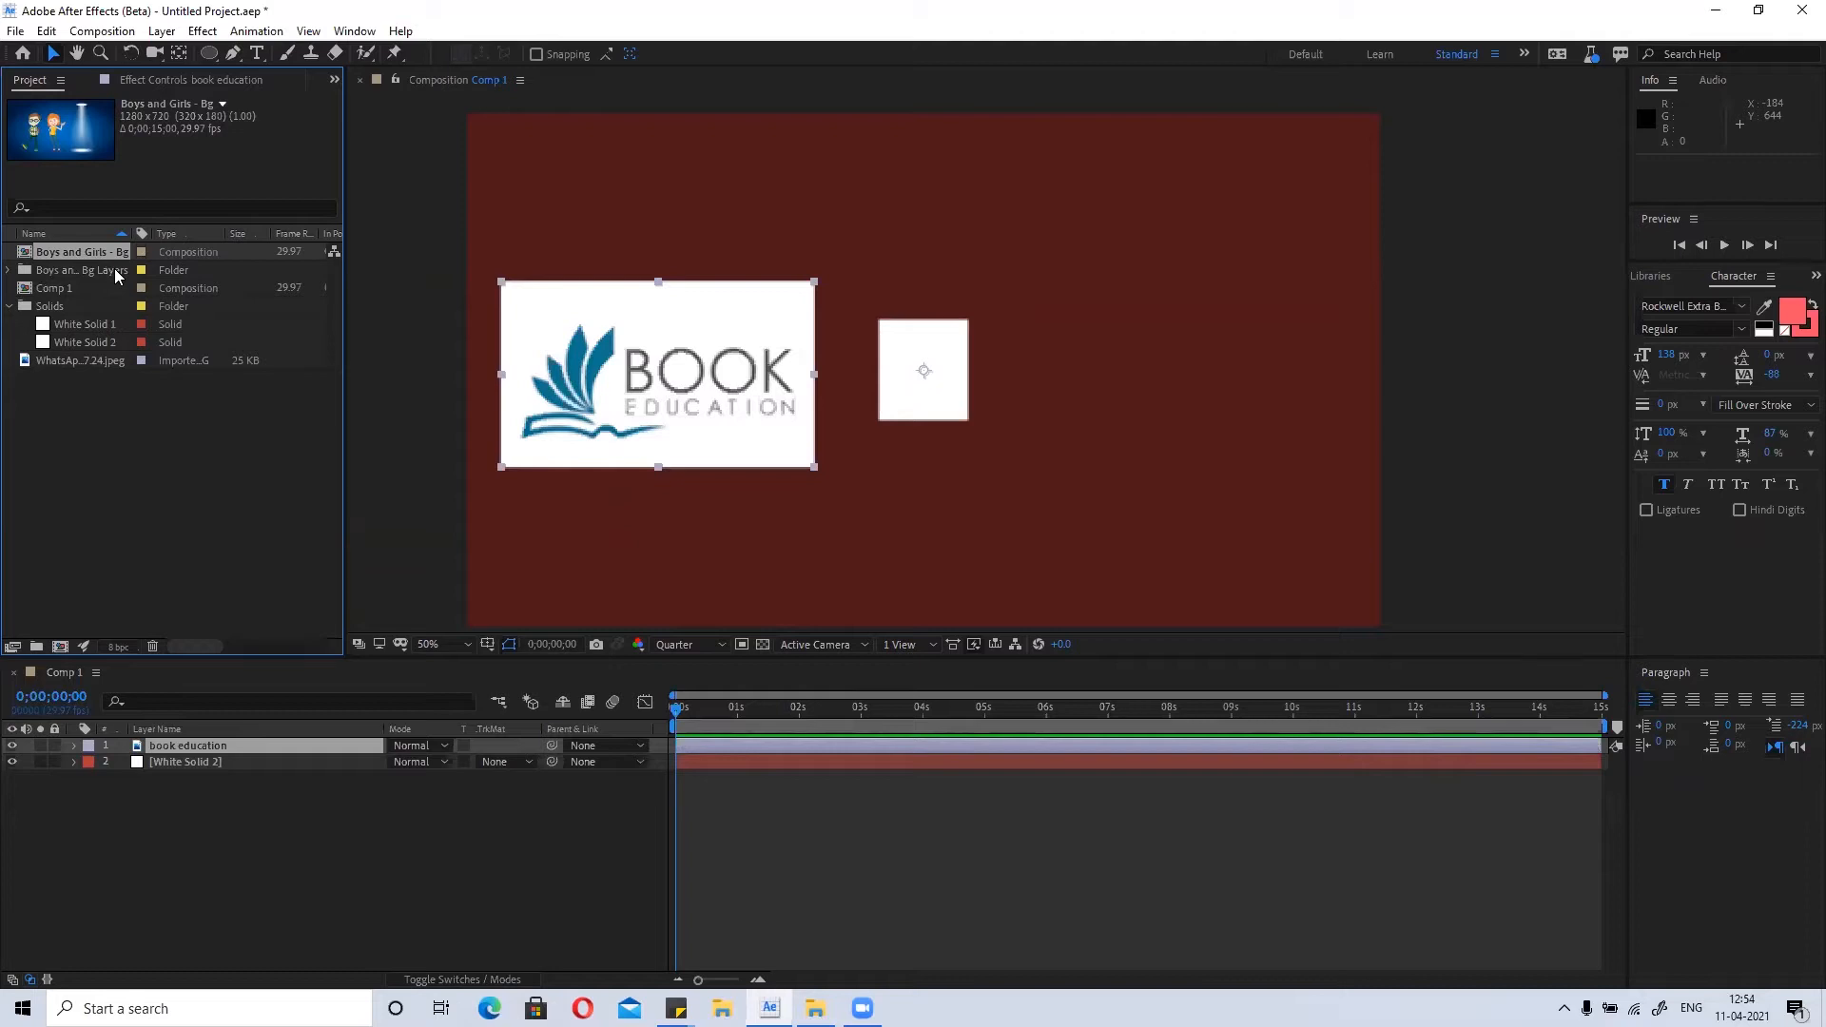
Open the imported Boys and Girls - Bg composition and compare it with Comp 1.
left_click(194, 855)
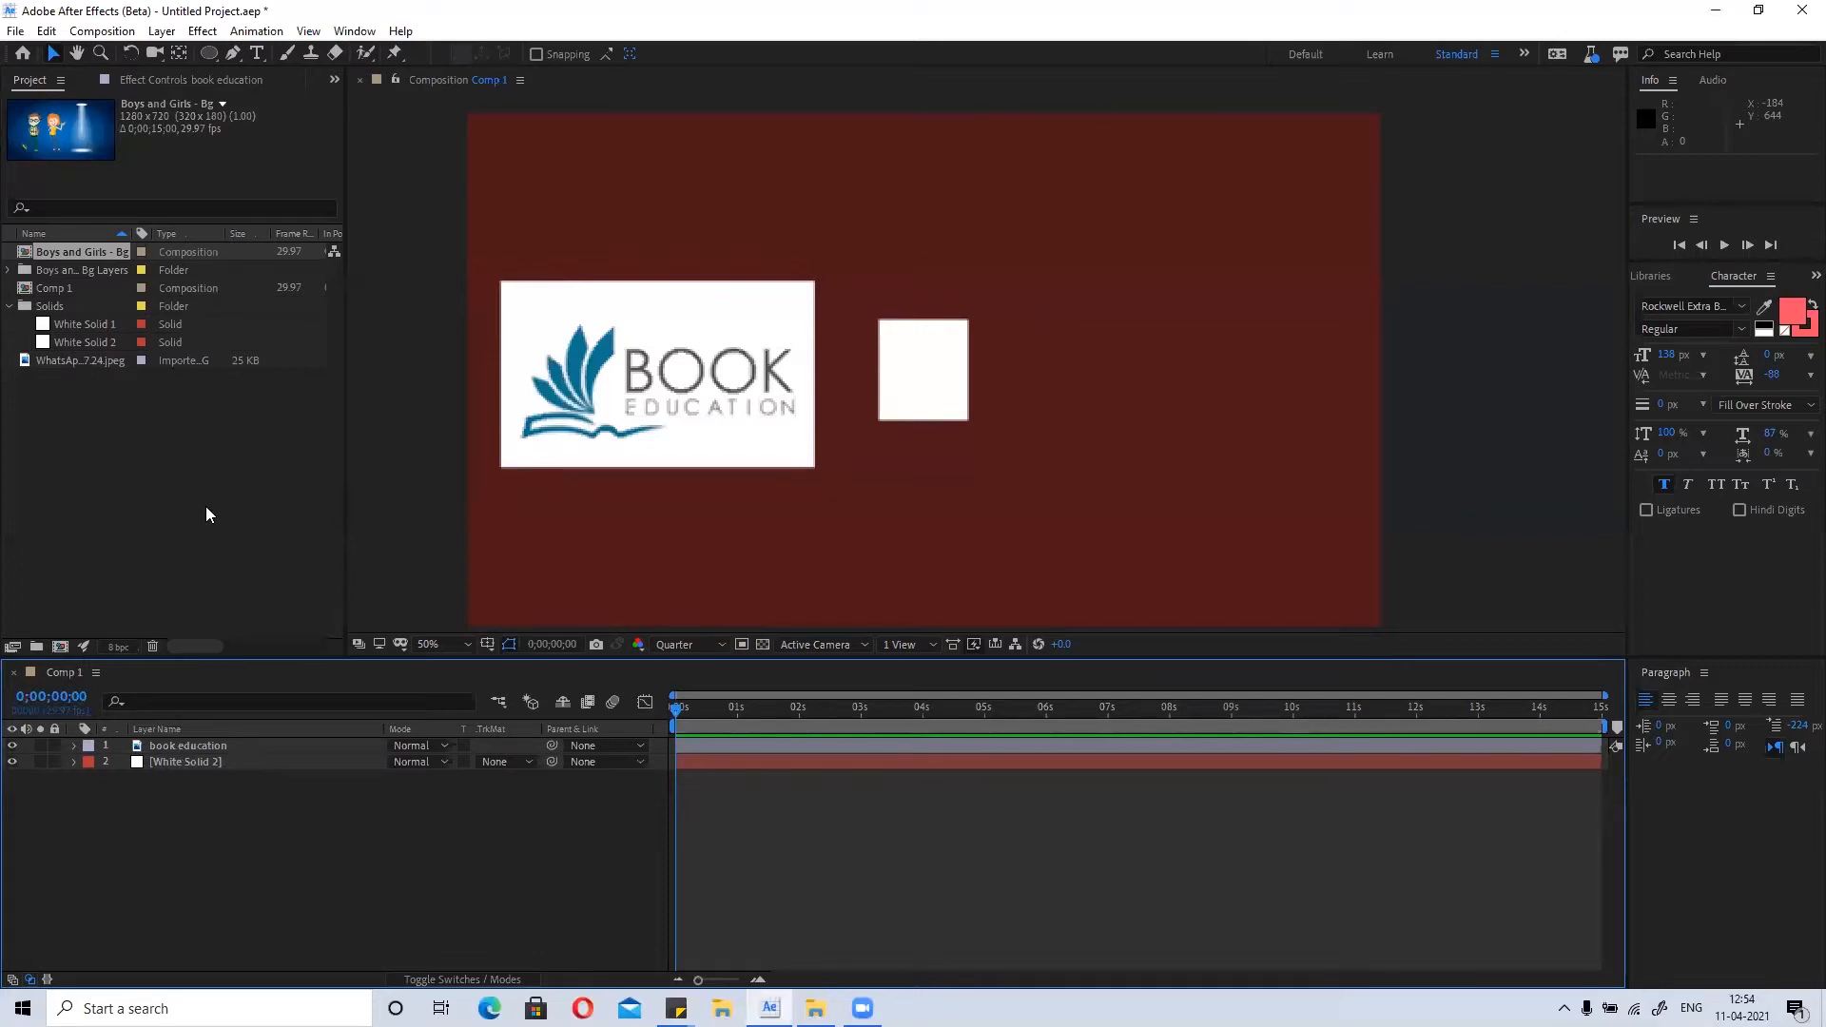
double_click(71, 253)
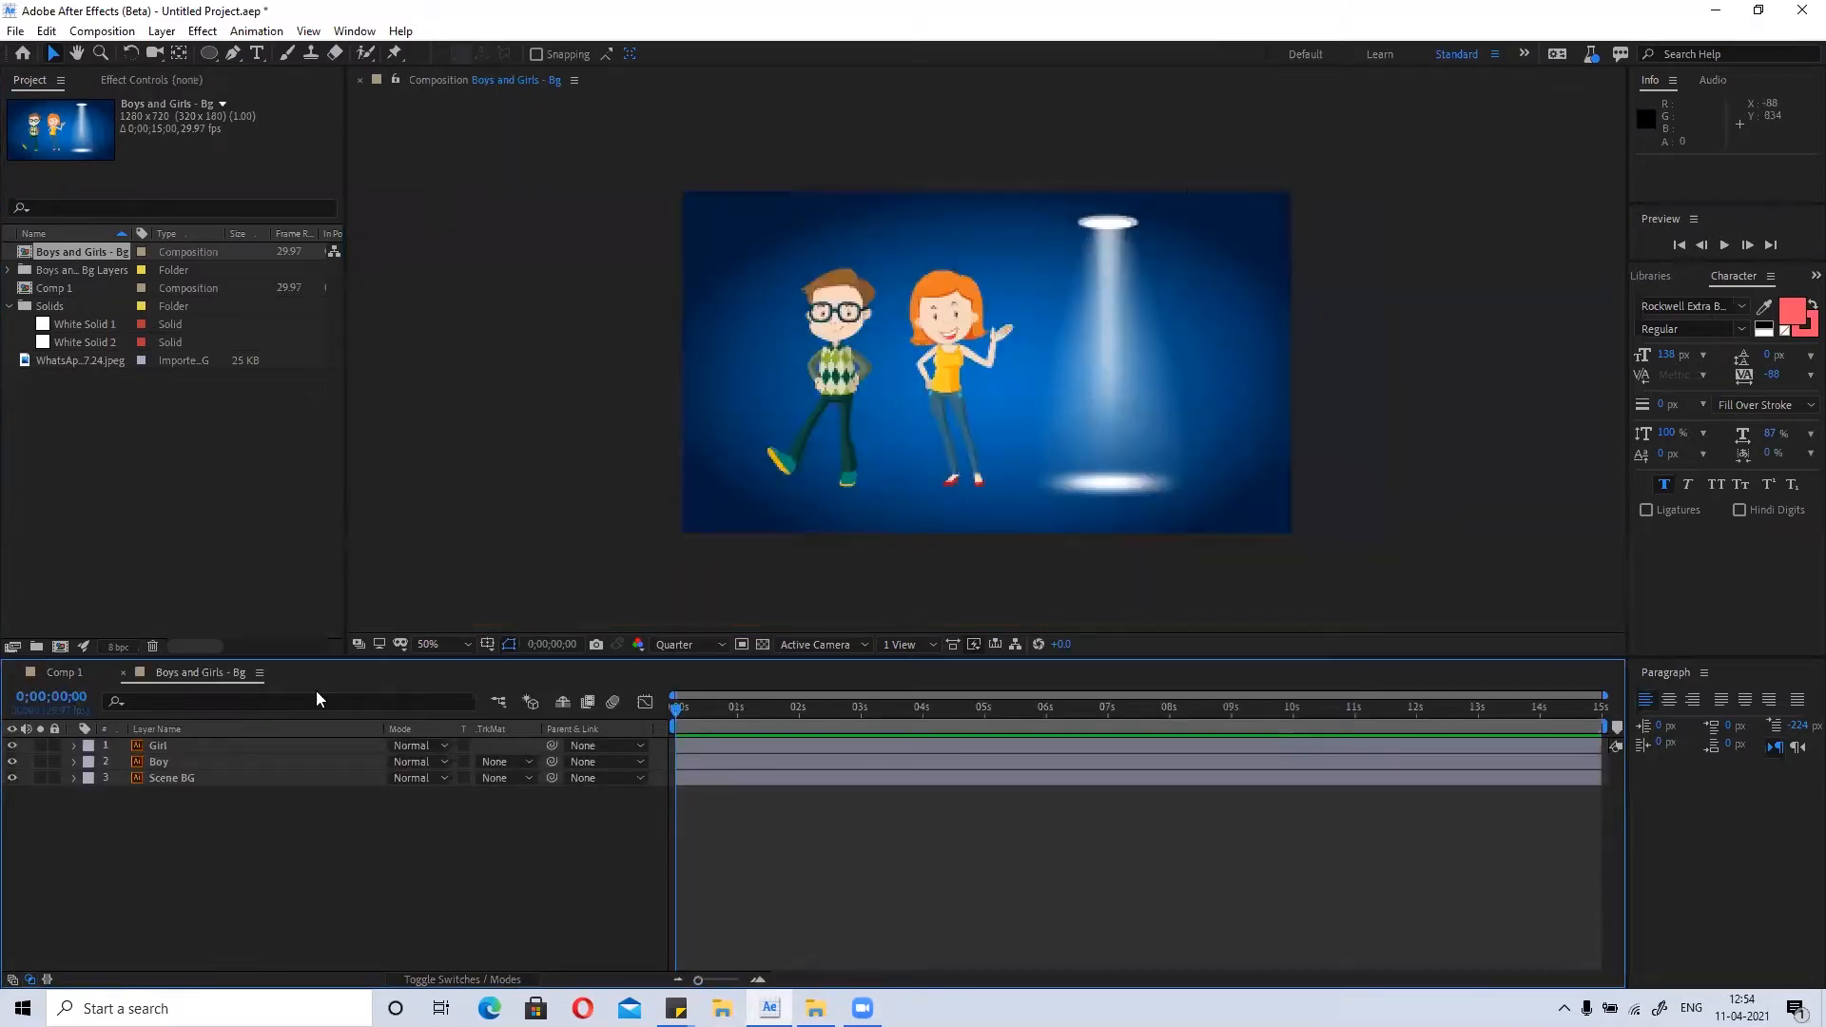
left_click(65, 674)
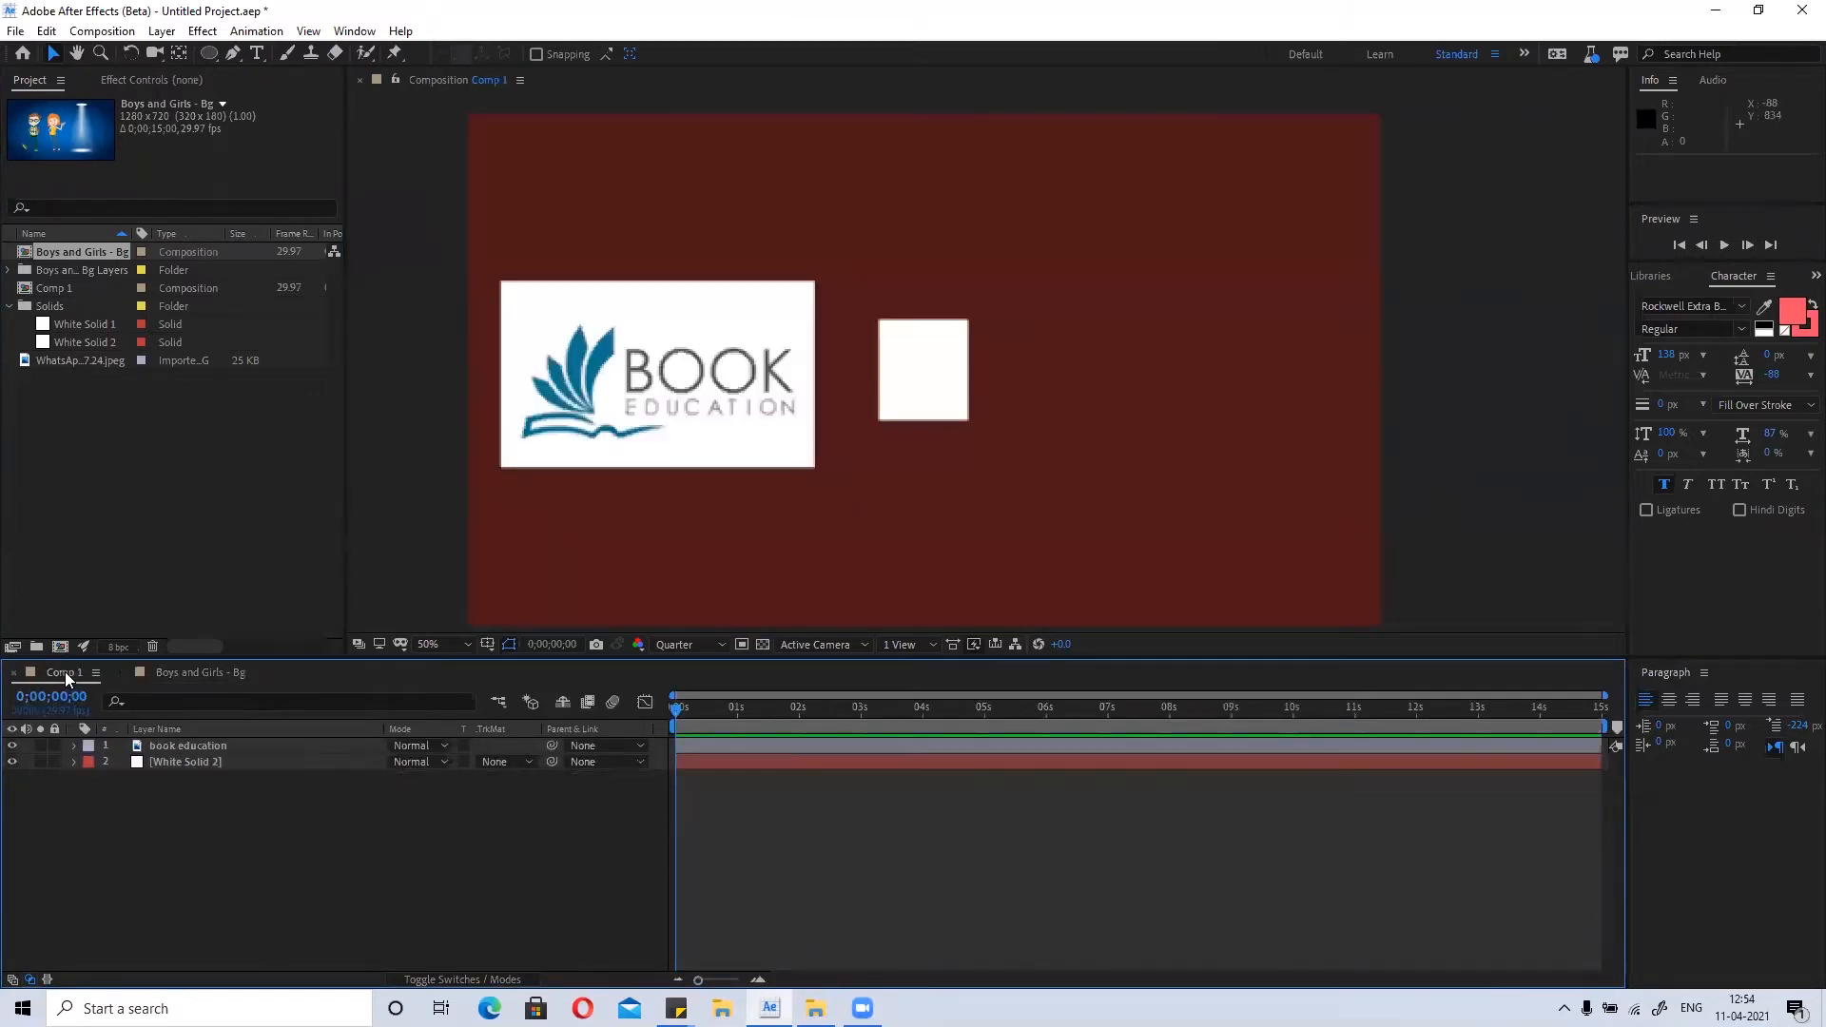
left_click(171, 673)
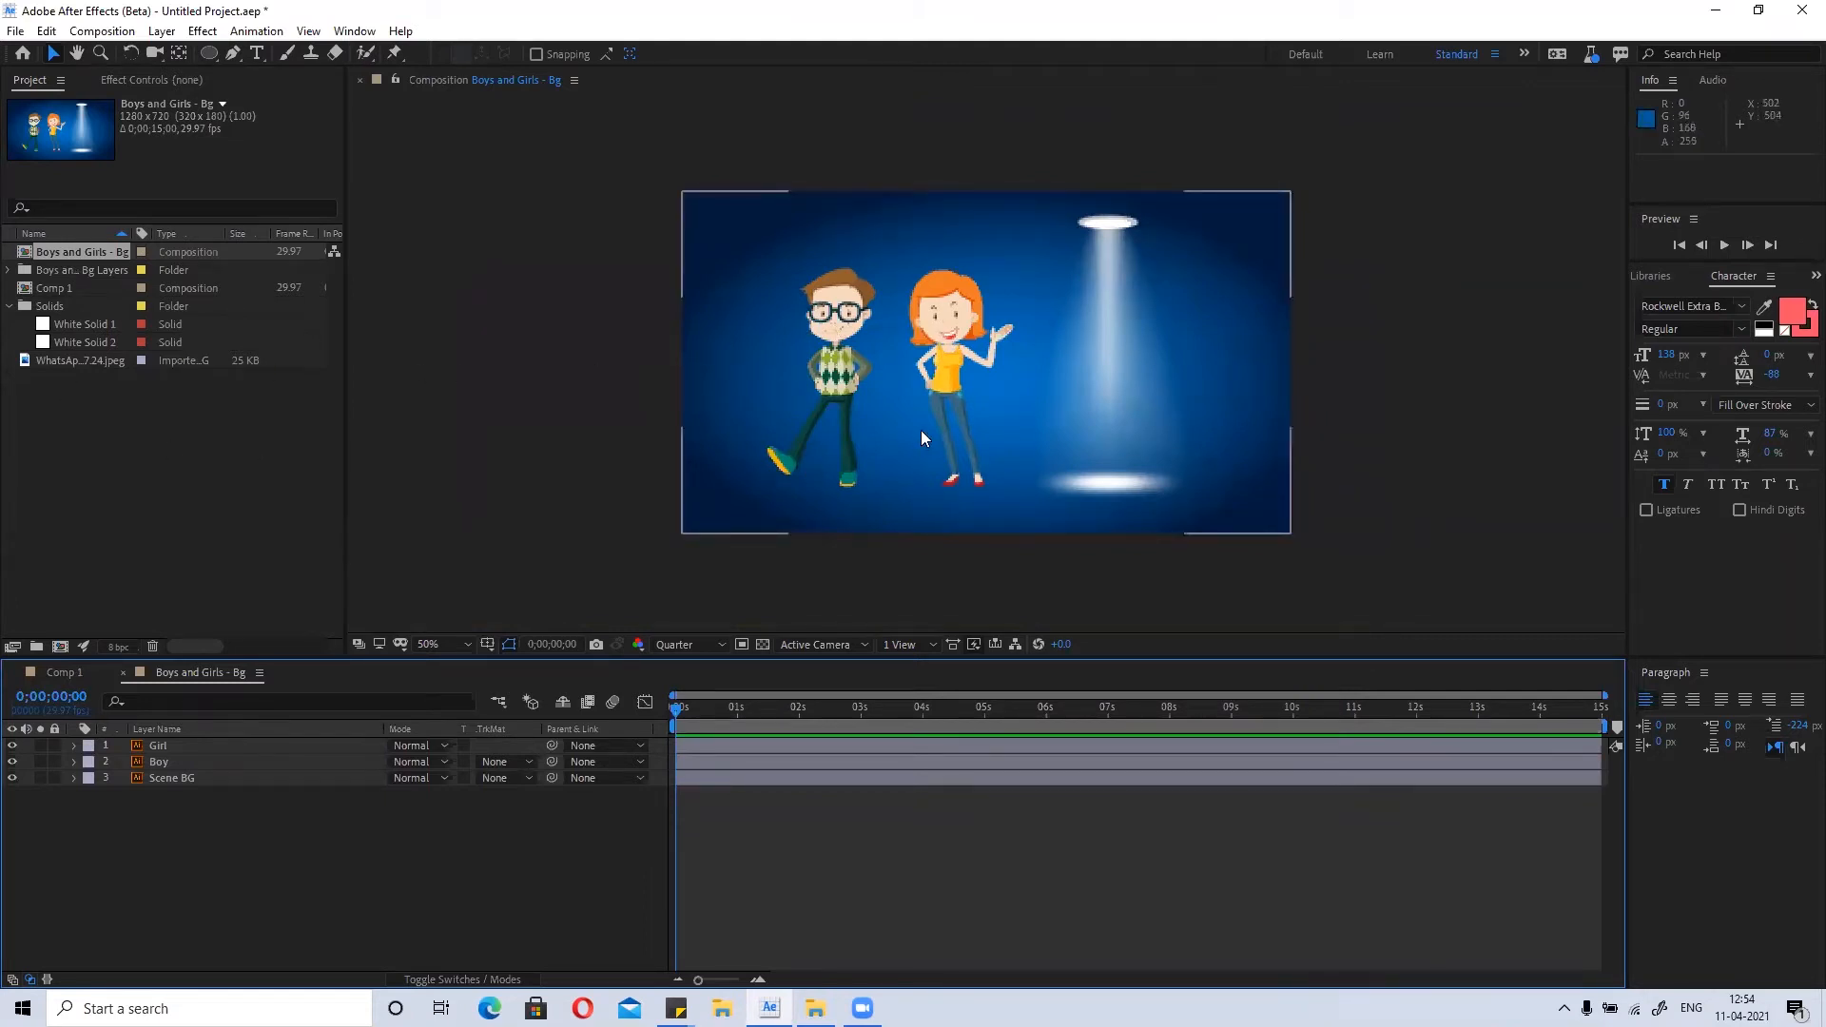
left_click(41, 671)
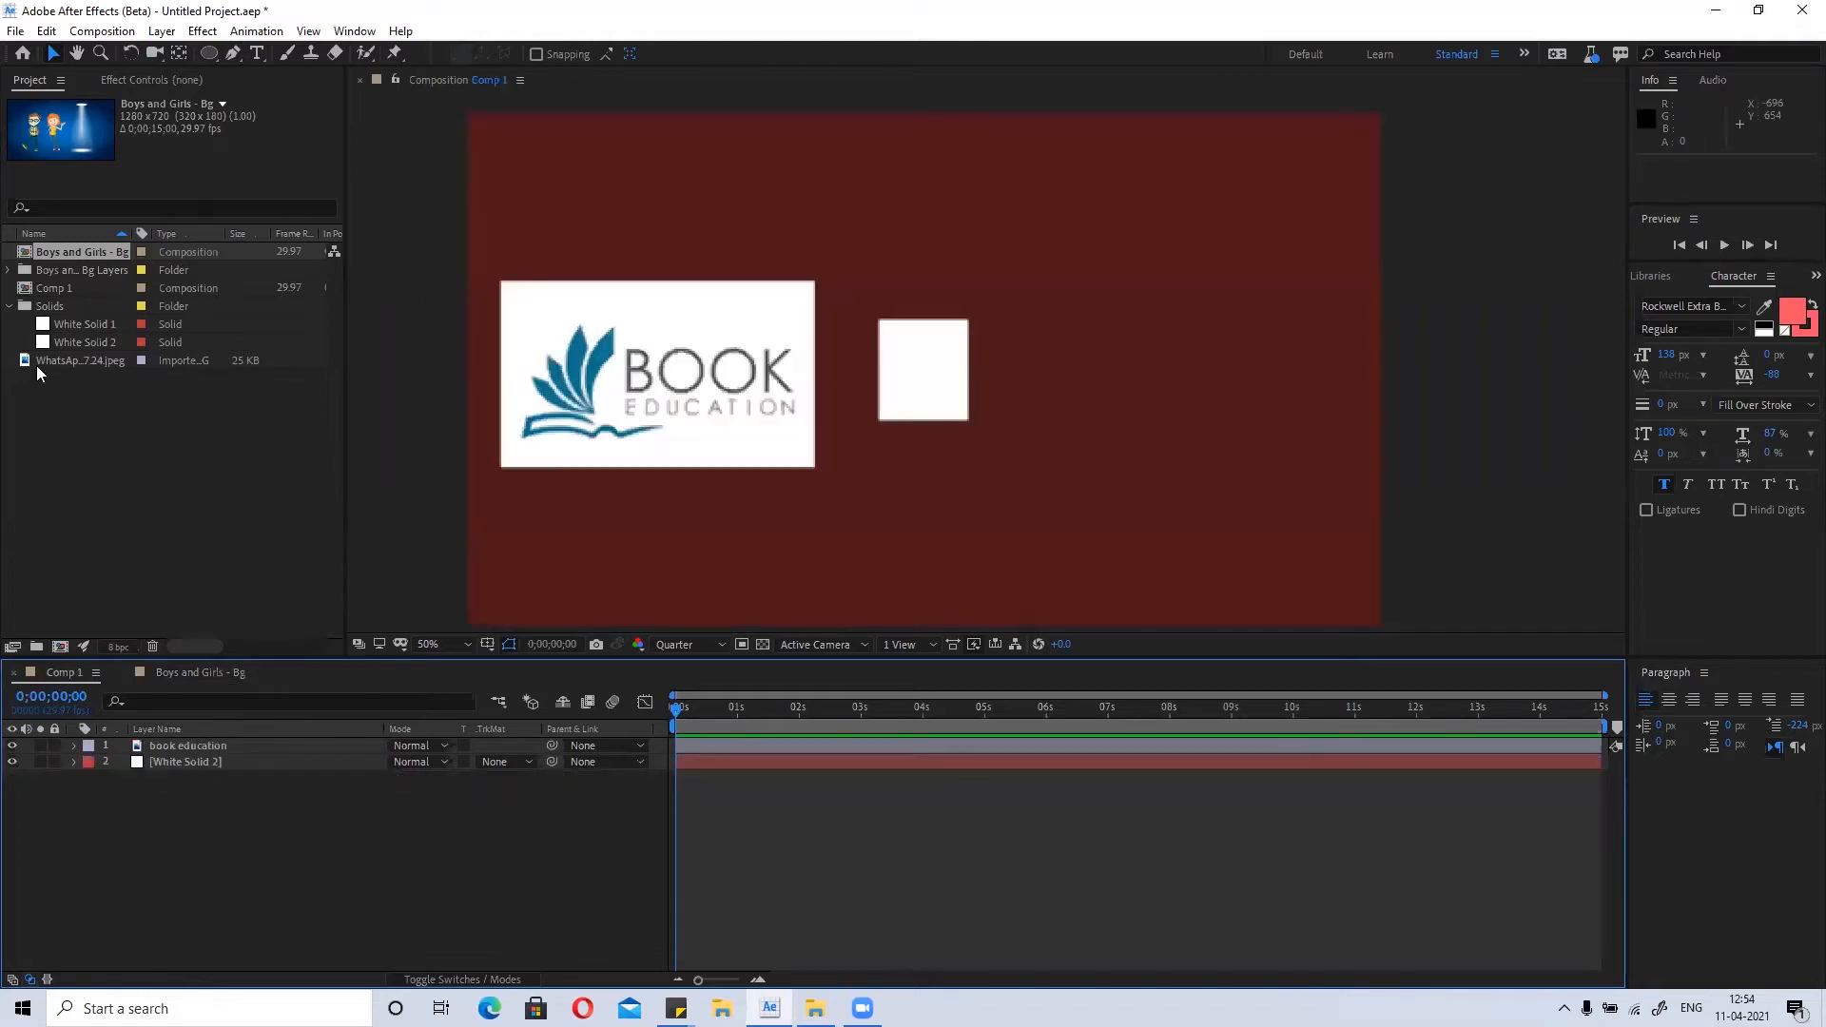
Expand the Boys and Girls - Bg Layers folder and examine the thumbnails of its Boy, Girl and Scene BG files.
left_click(9, 270)
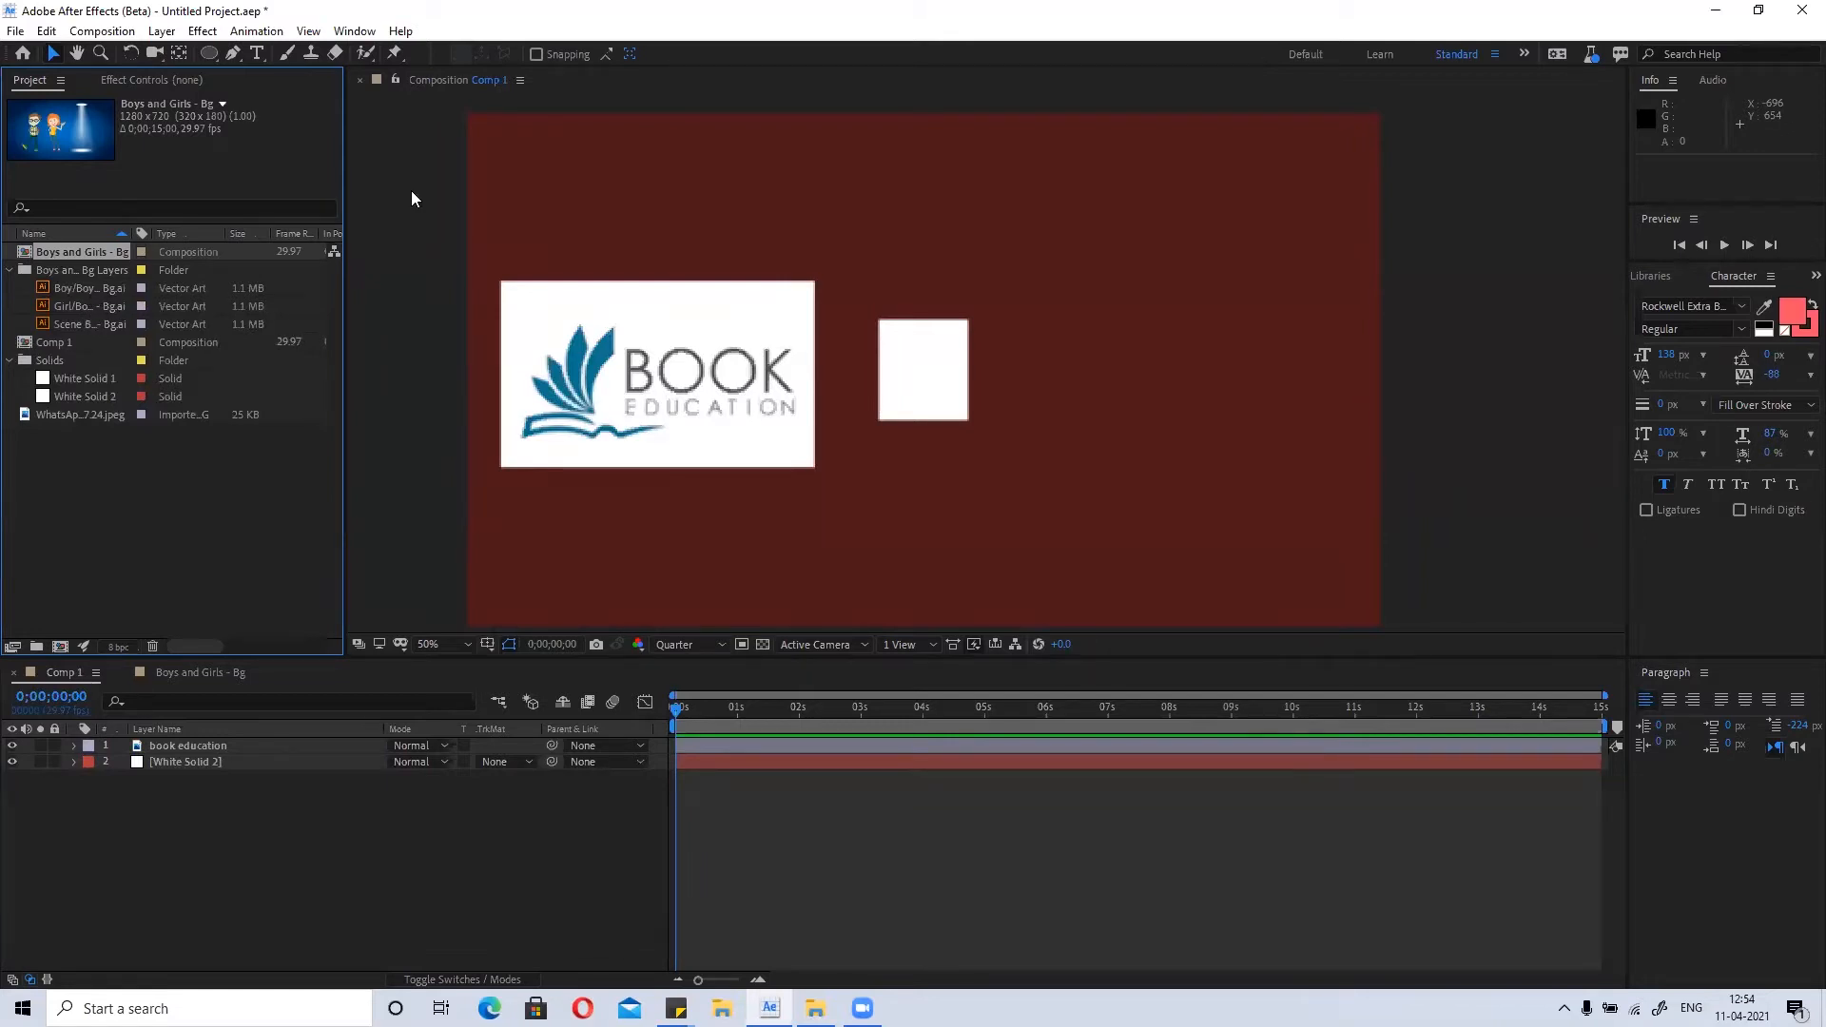
left_click(885, 74)
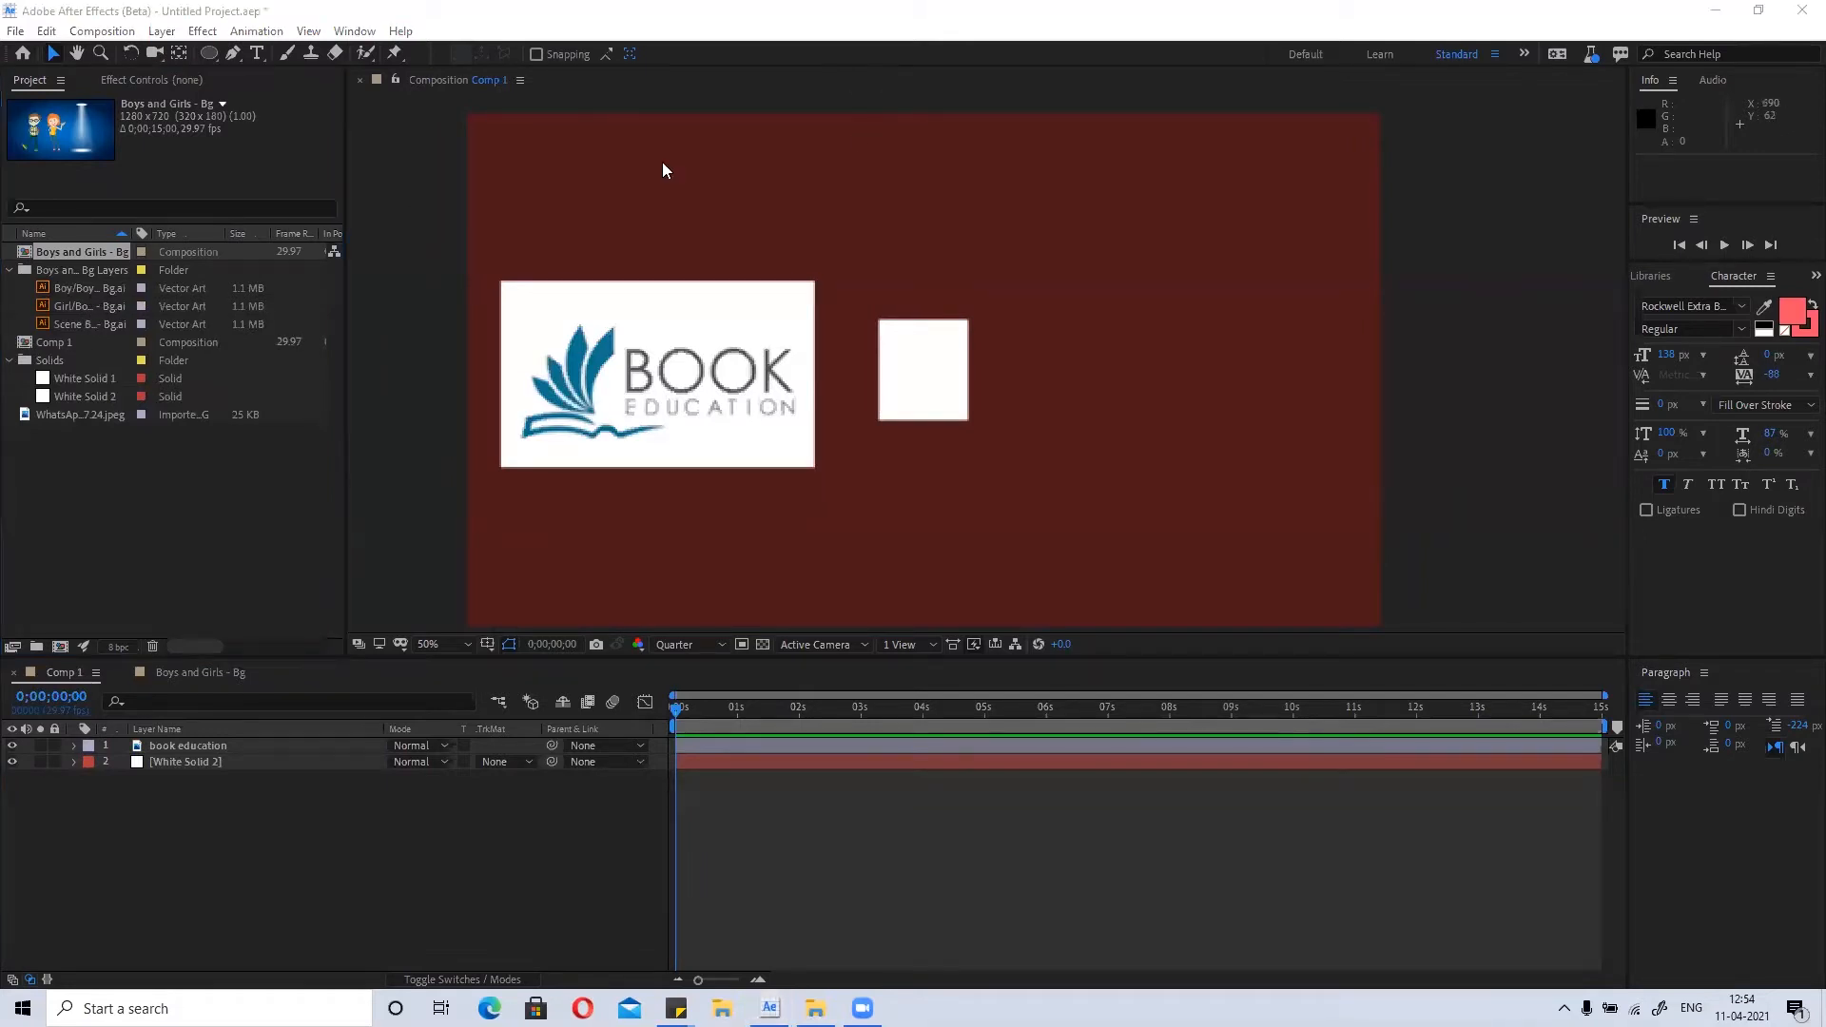
left_click(74, 286)
left_click(76, 305)
left_click(80, 325)
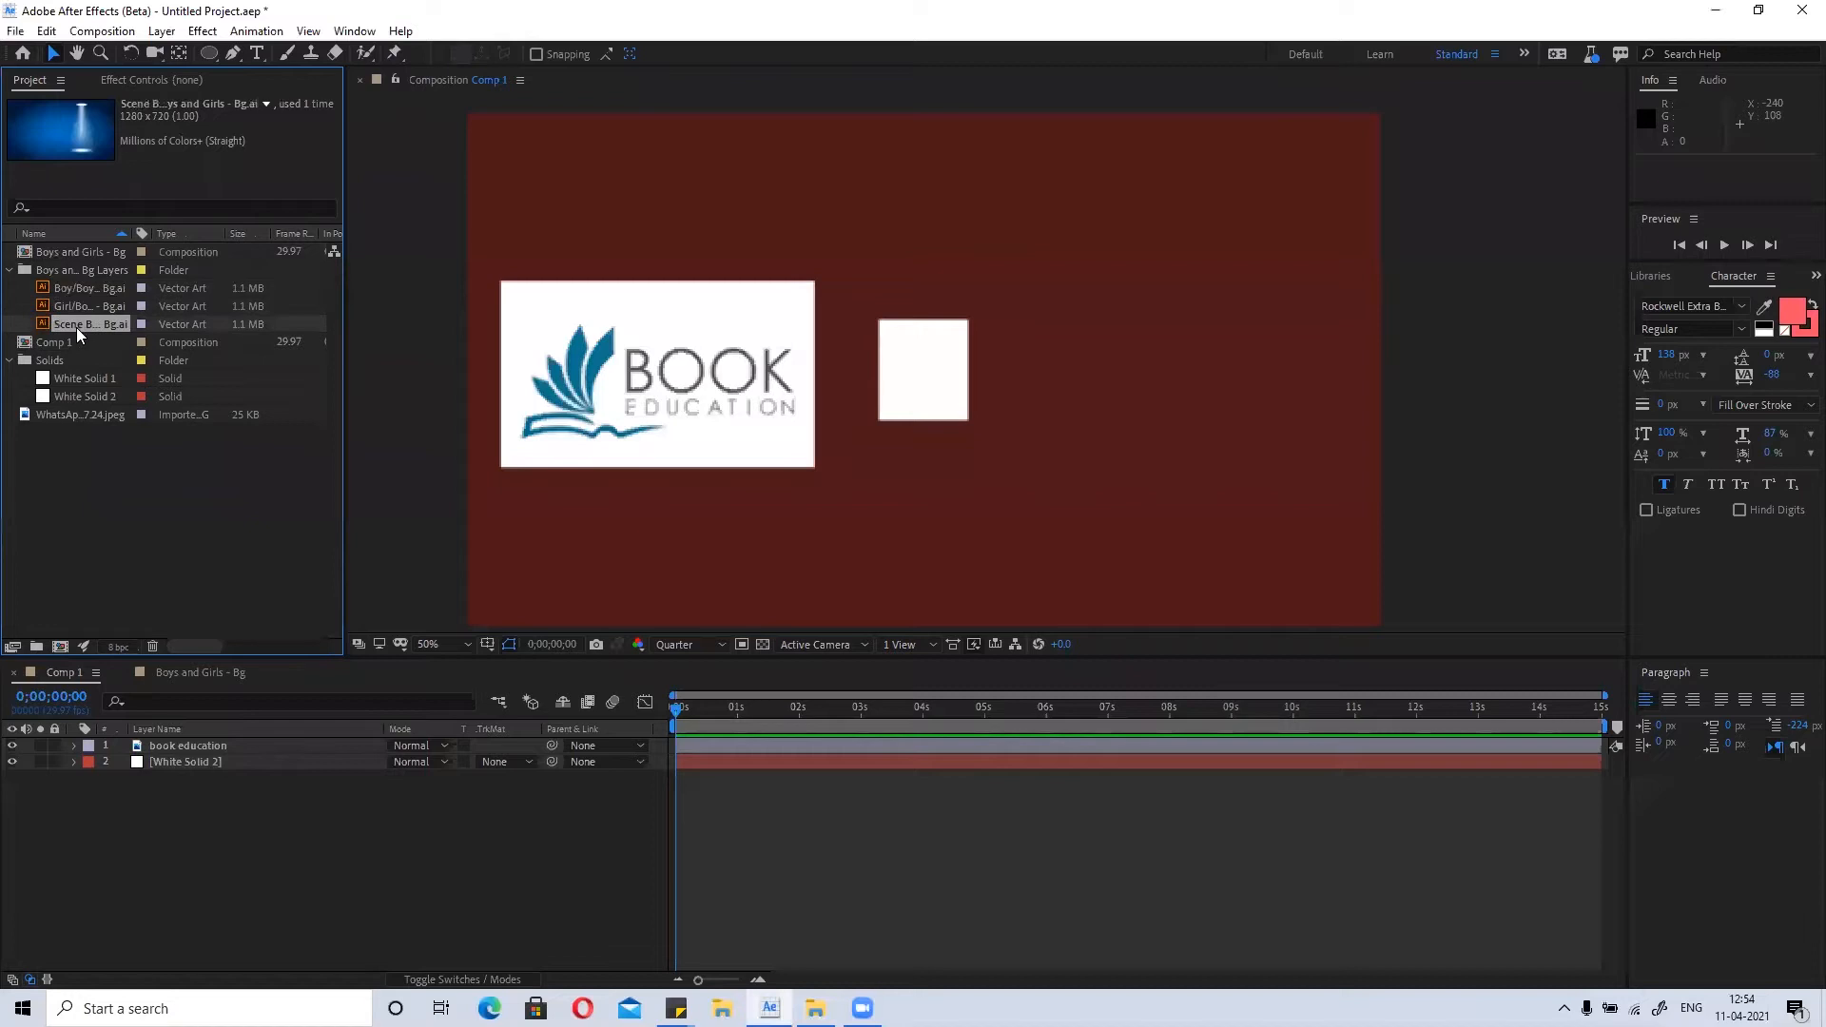
left_click(80, 289)
left_click(75, 306)
left_click(76, 320)
left_click(76, 287)
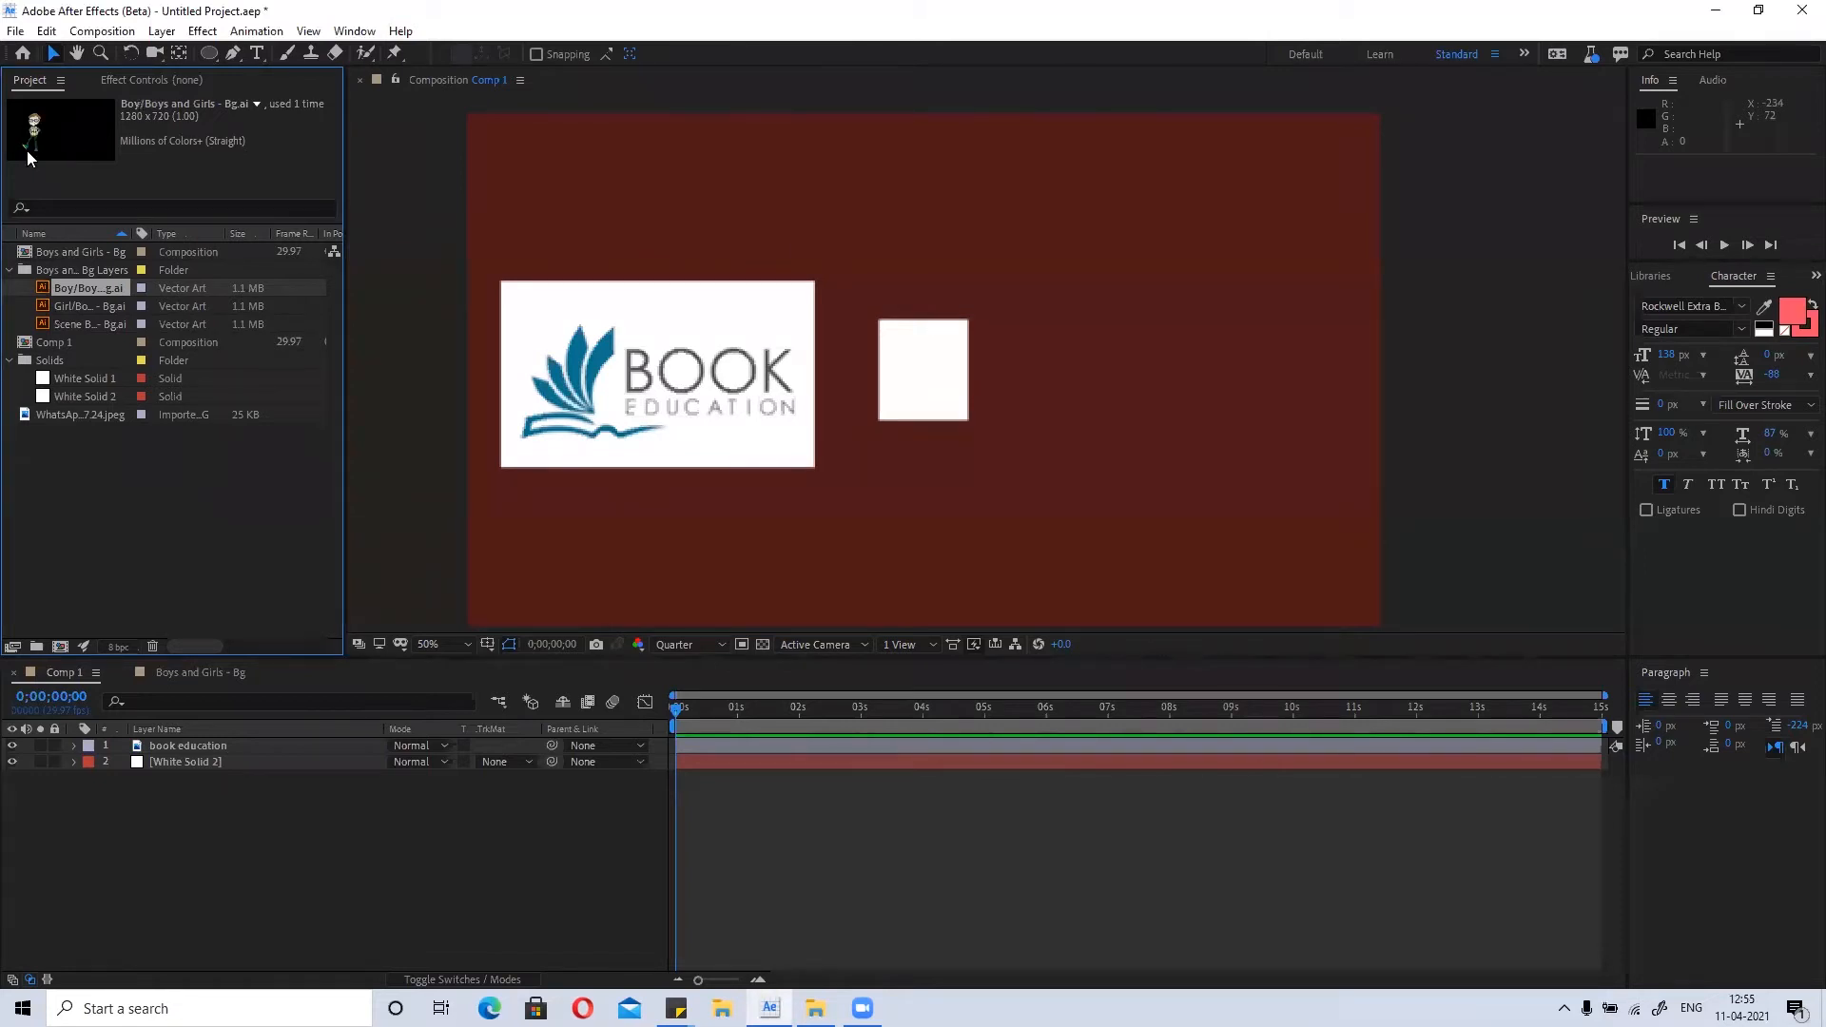
Play a short preview of Comp 1 and stop it.
key("space")
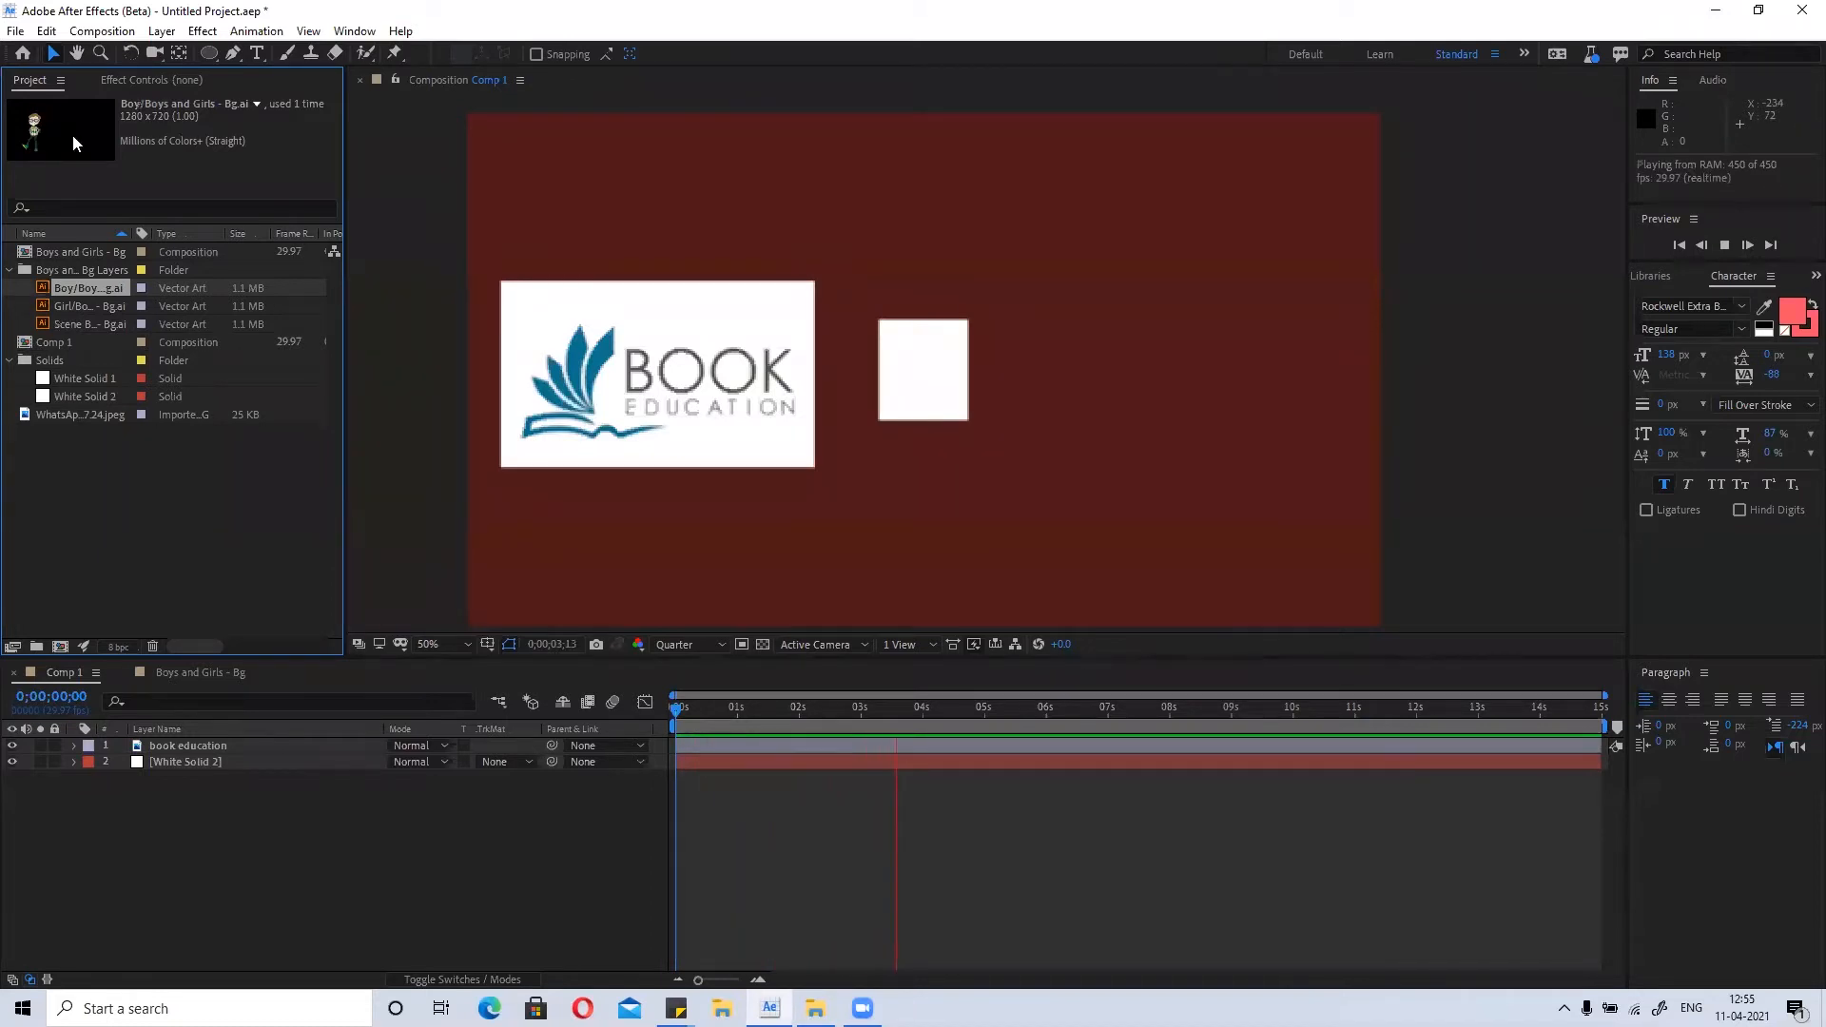
key("space")
left_click(676, 722)
View the Boy artwork on its own in the footage viewer, then close it and collapse the layers folder.
left_click(25, 130)
double_click(80, 291)
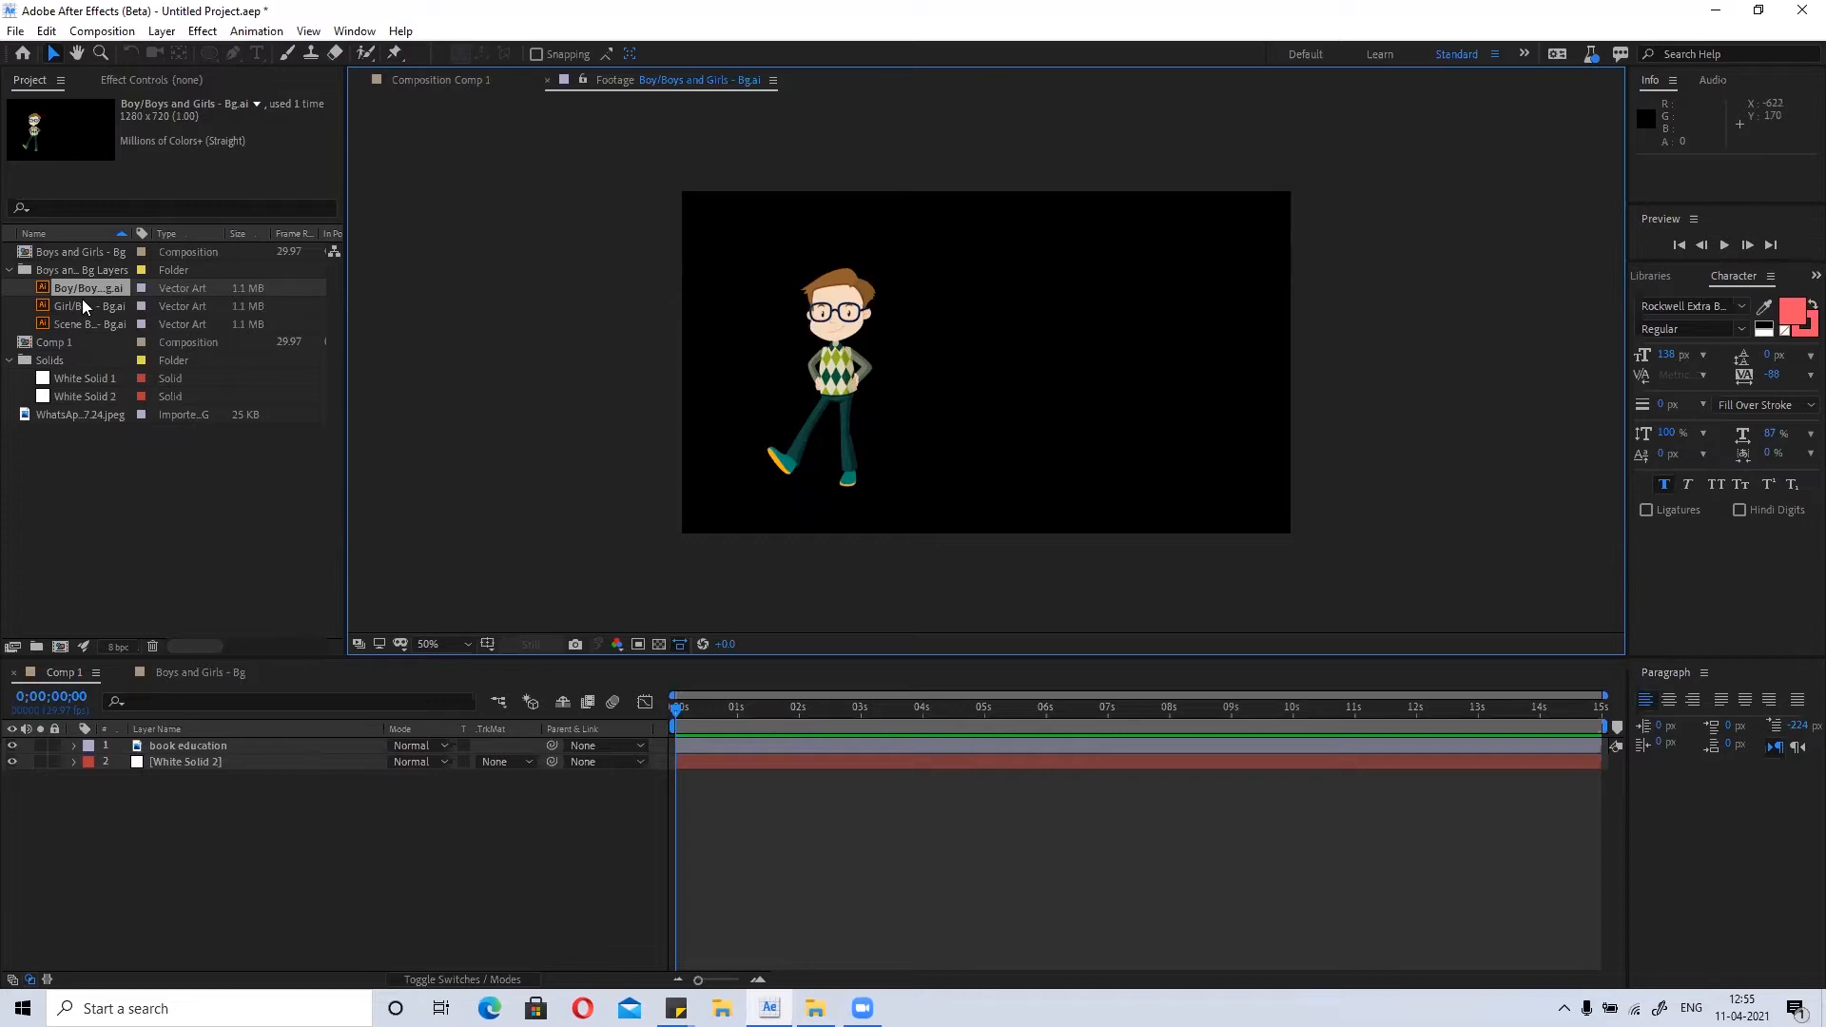
left_click(548, 80)
left_click(10, 270)
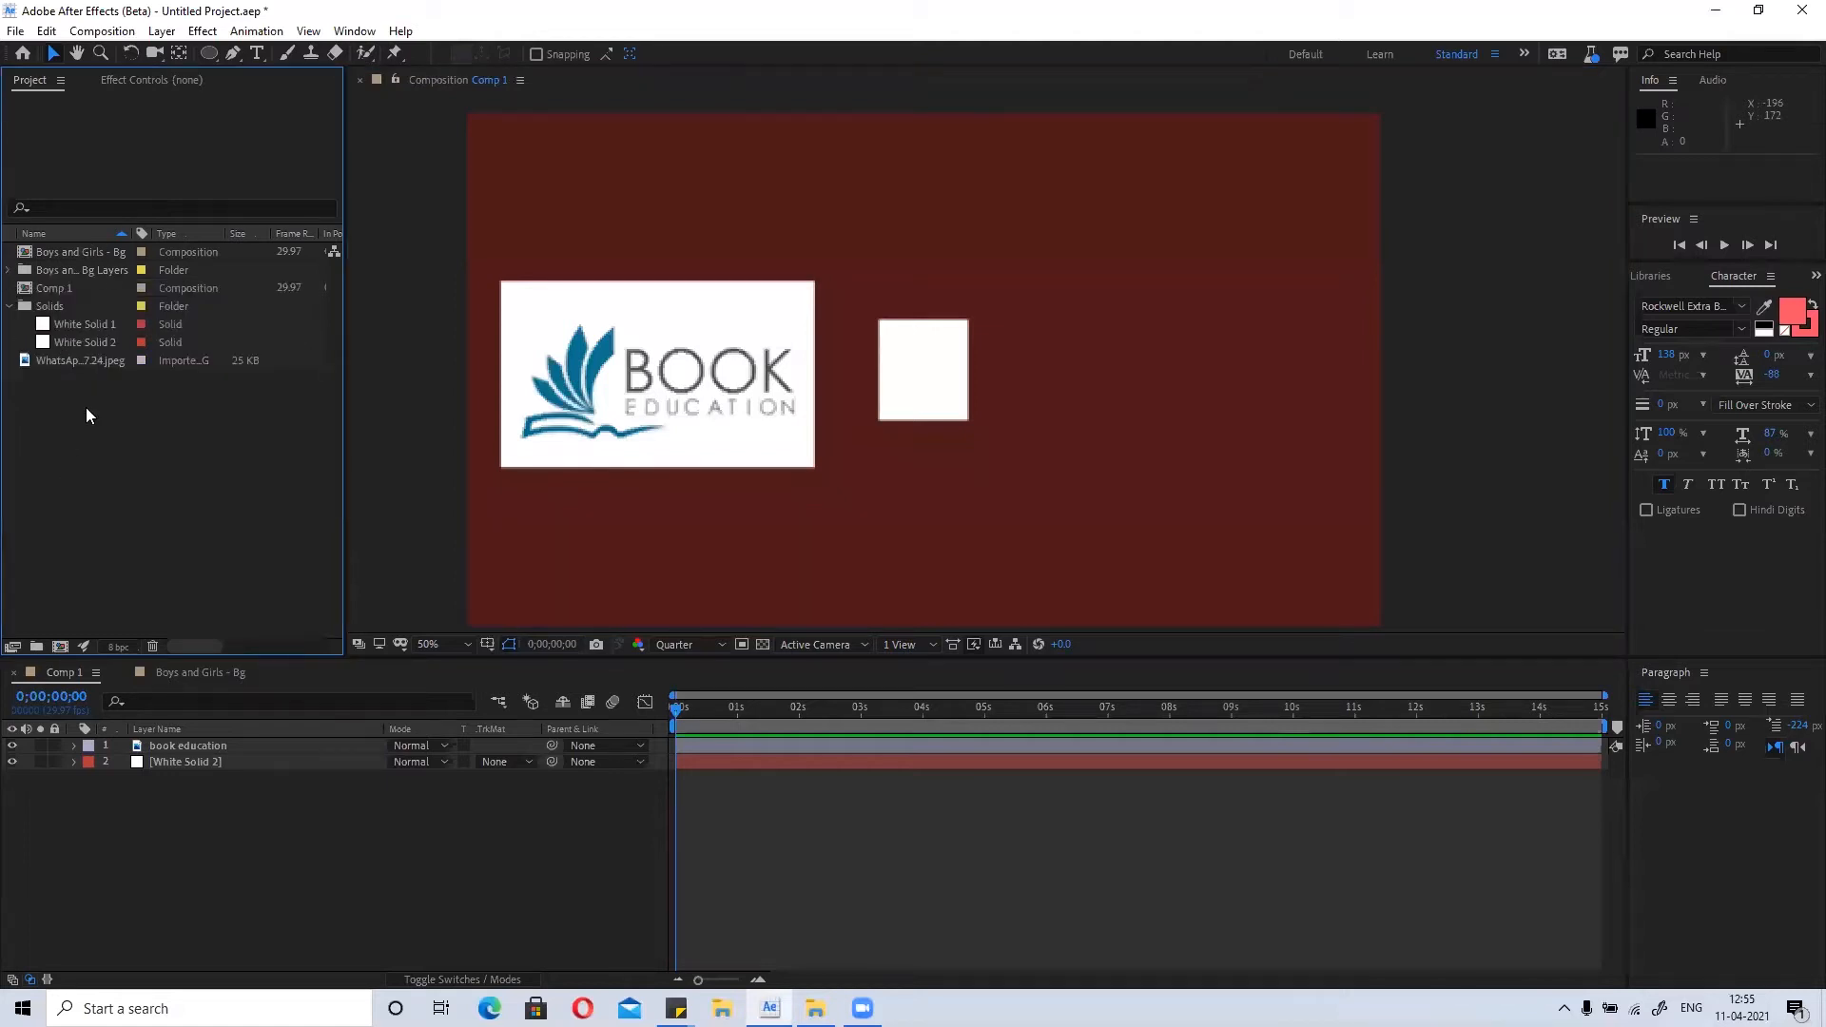
Import Boys and Girls - Bg.ai again from Downloads as Footage with Merged Layers.
right_click(89, 454)
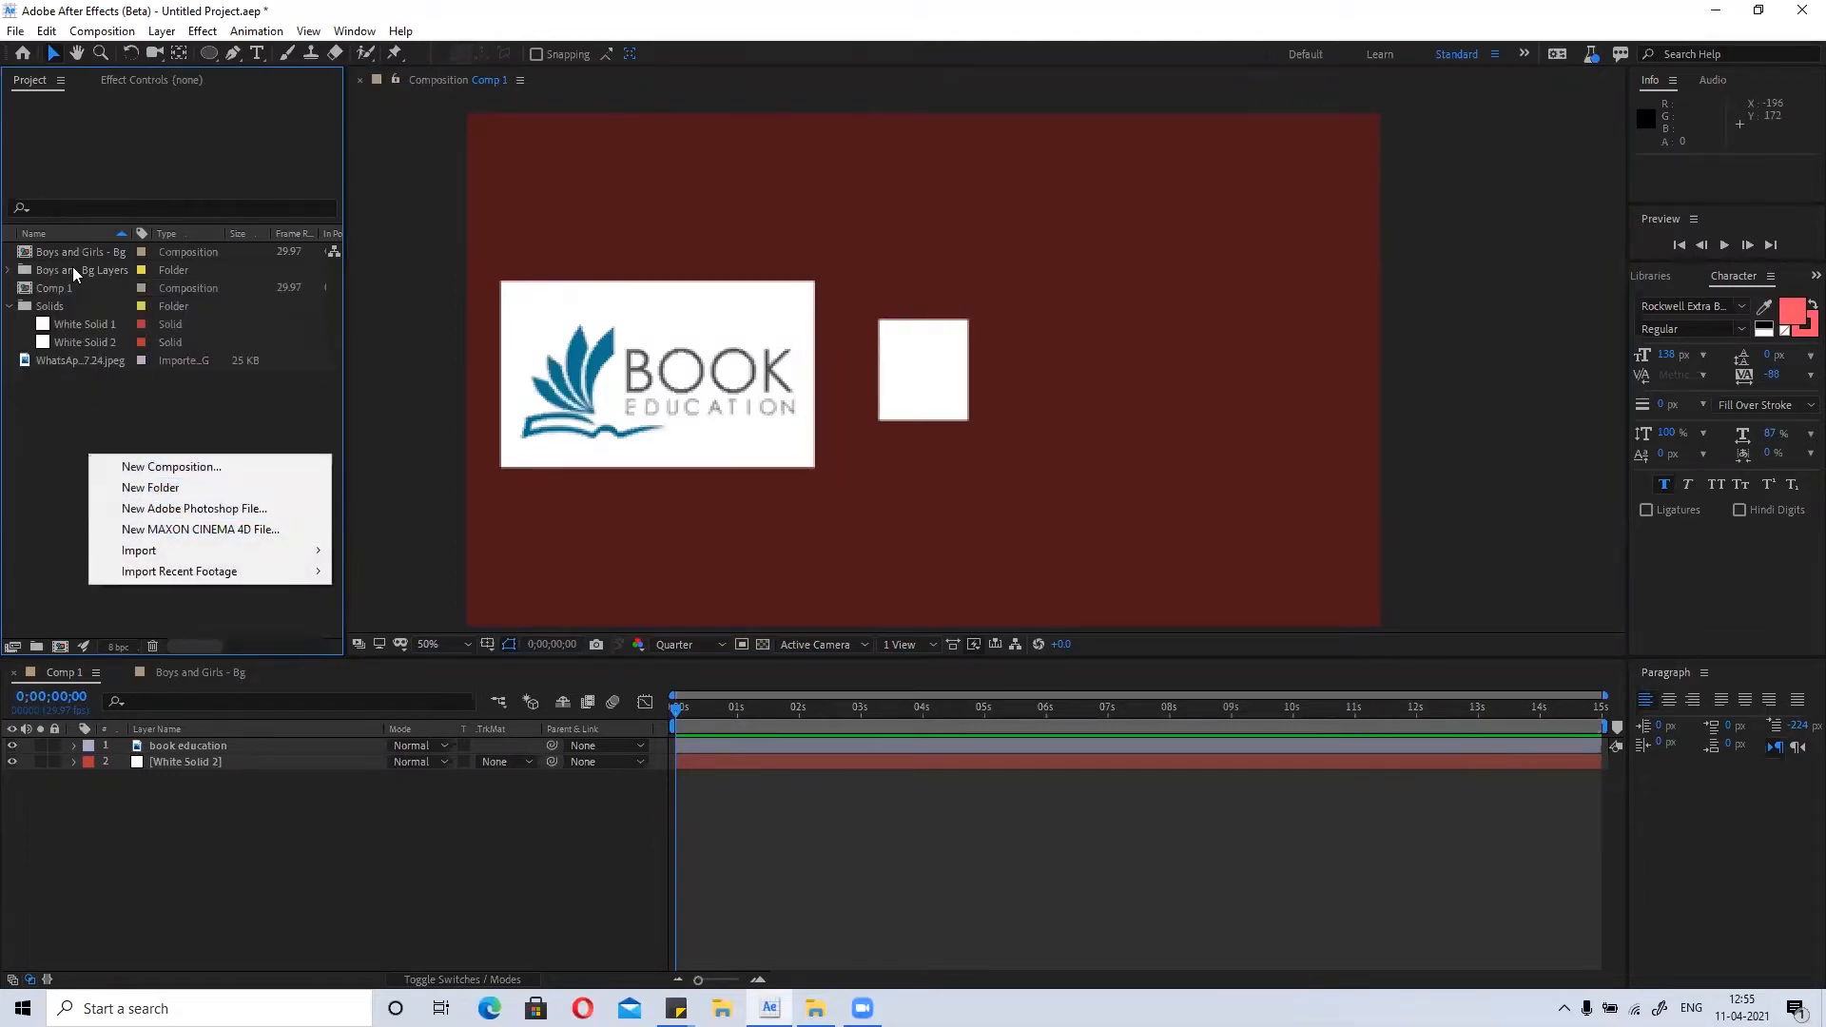
mouse_move(232, 552)
left_click(372, 551)
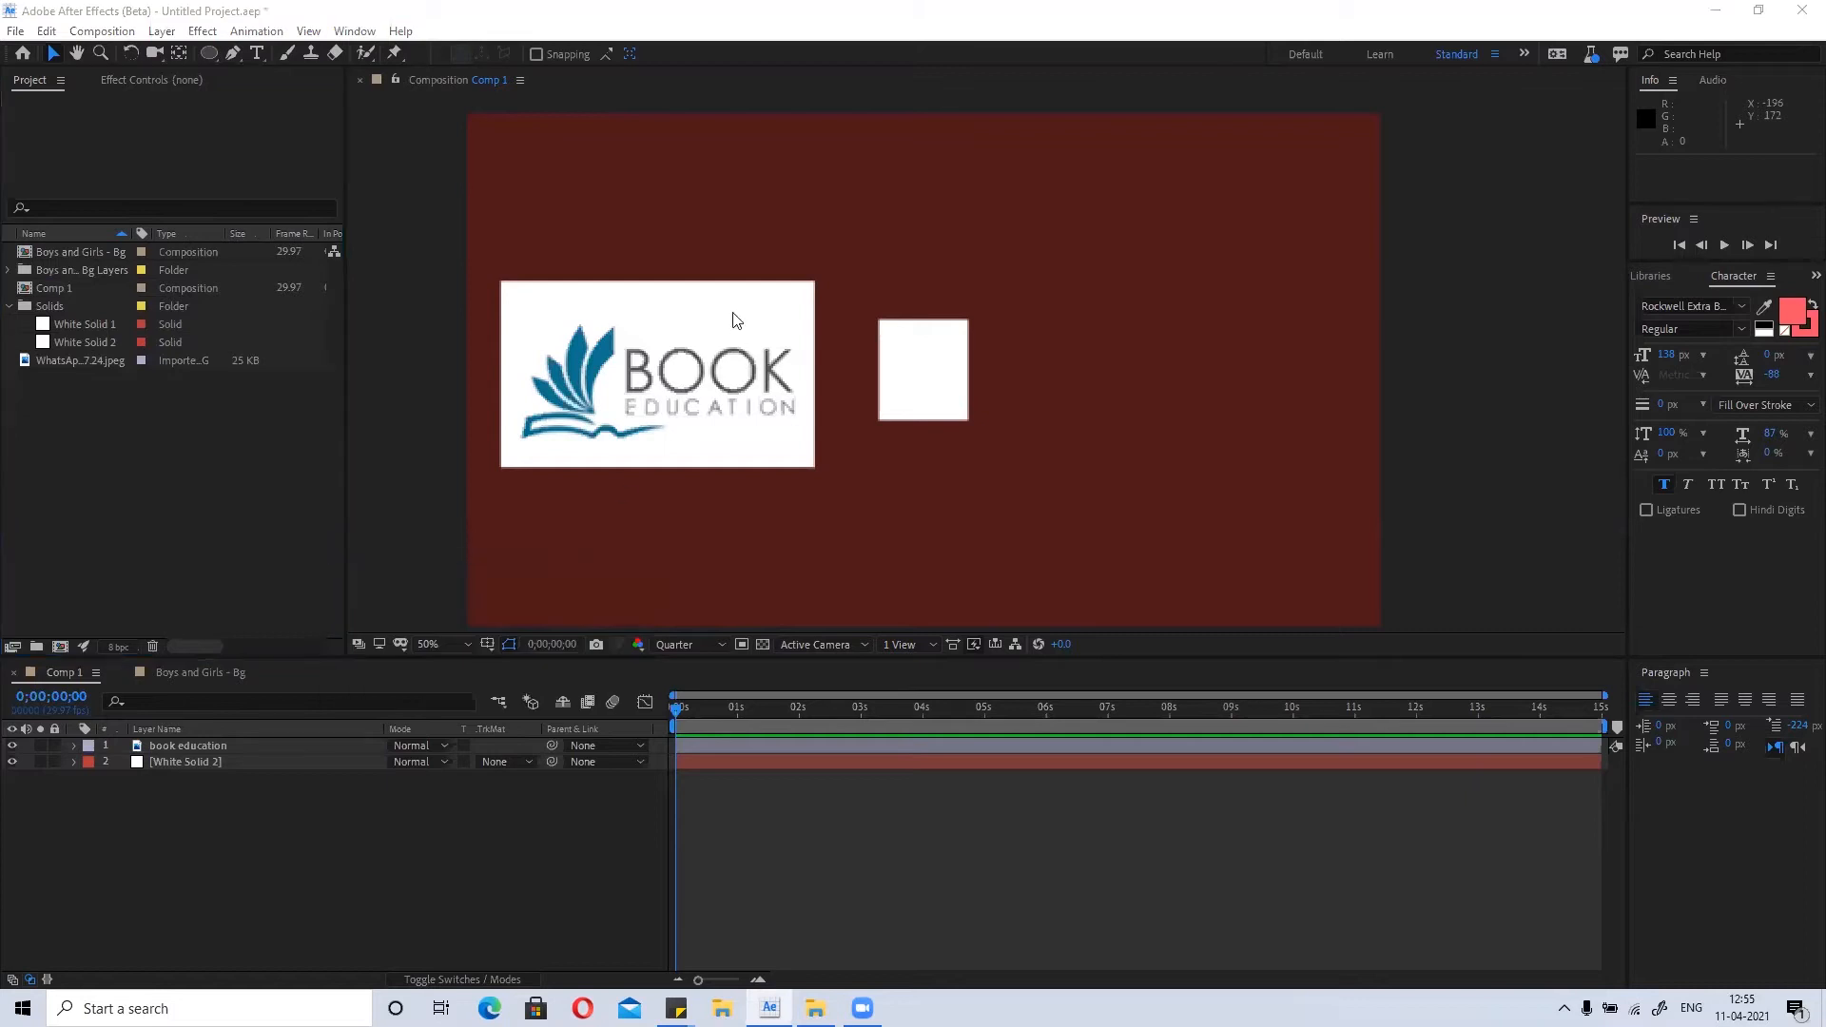
left_click(781, 377)
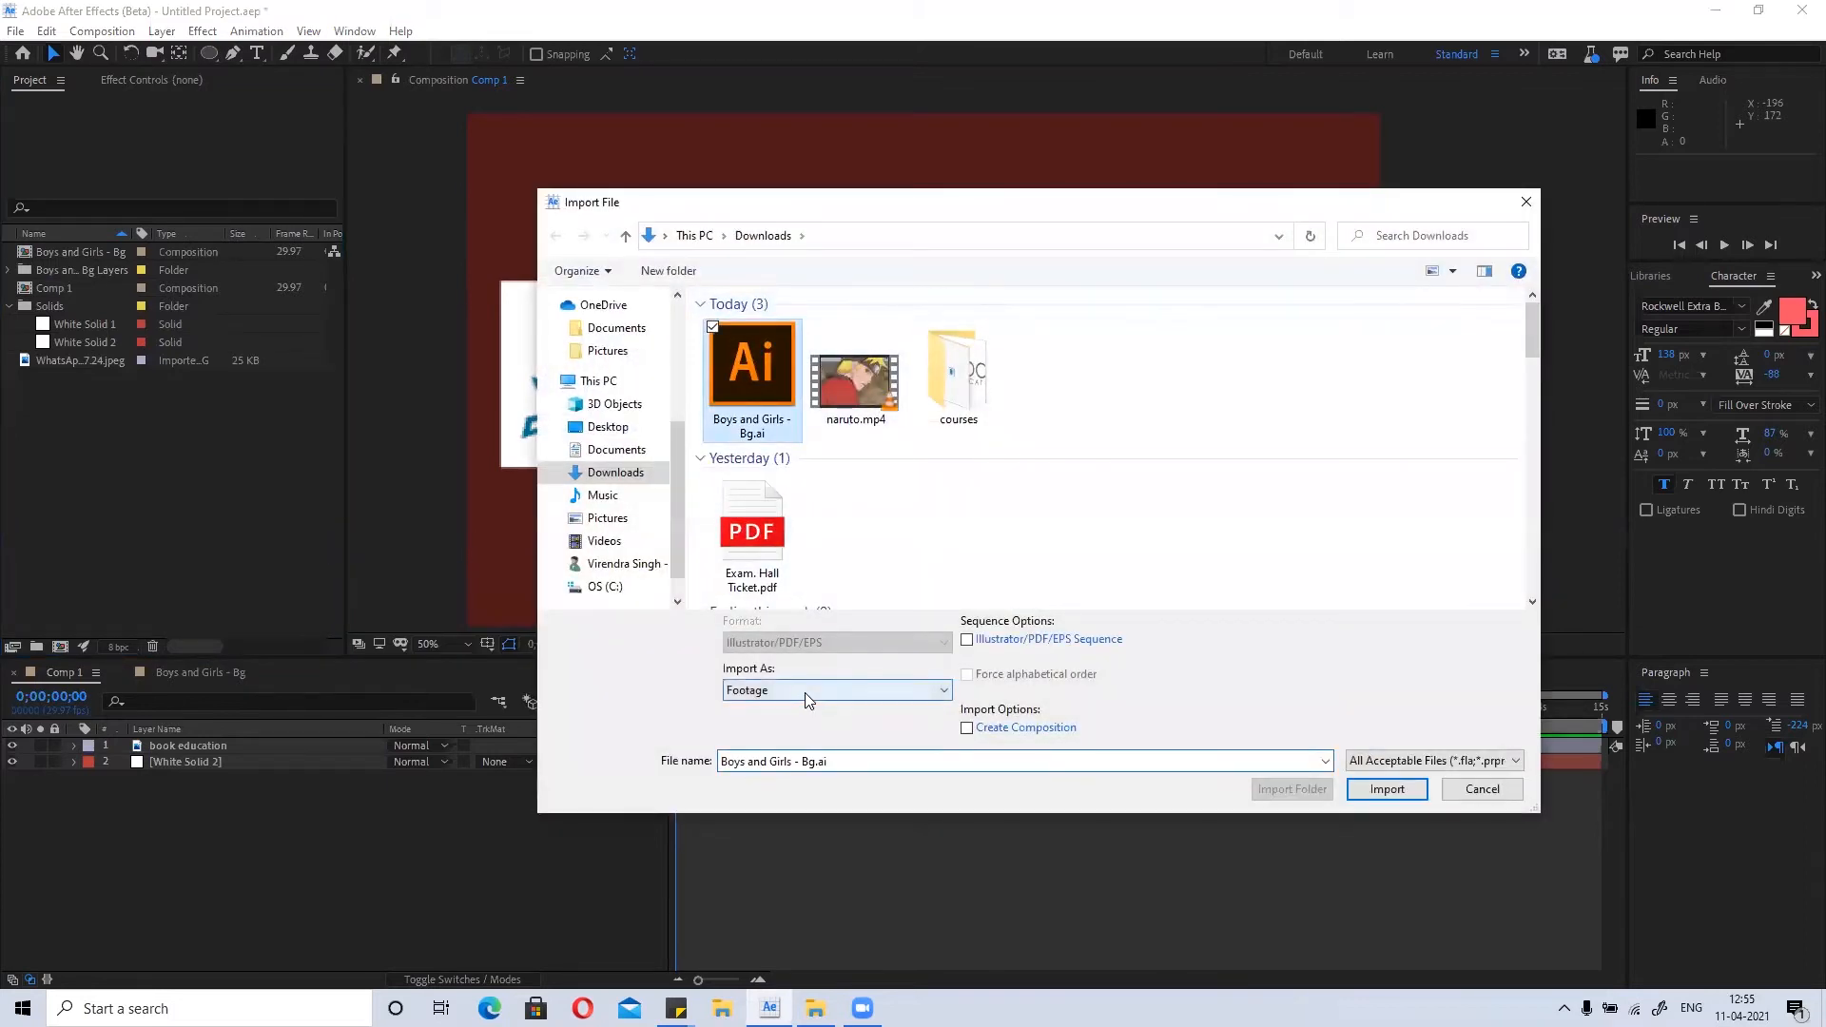
left_click(1389, 790)
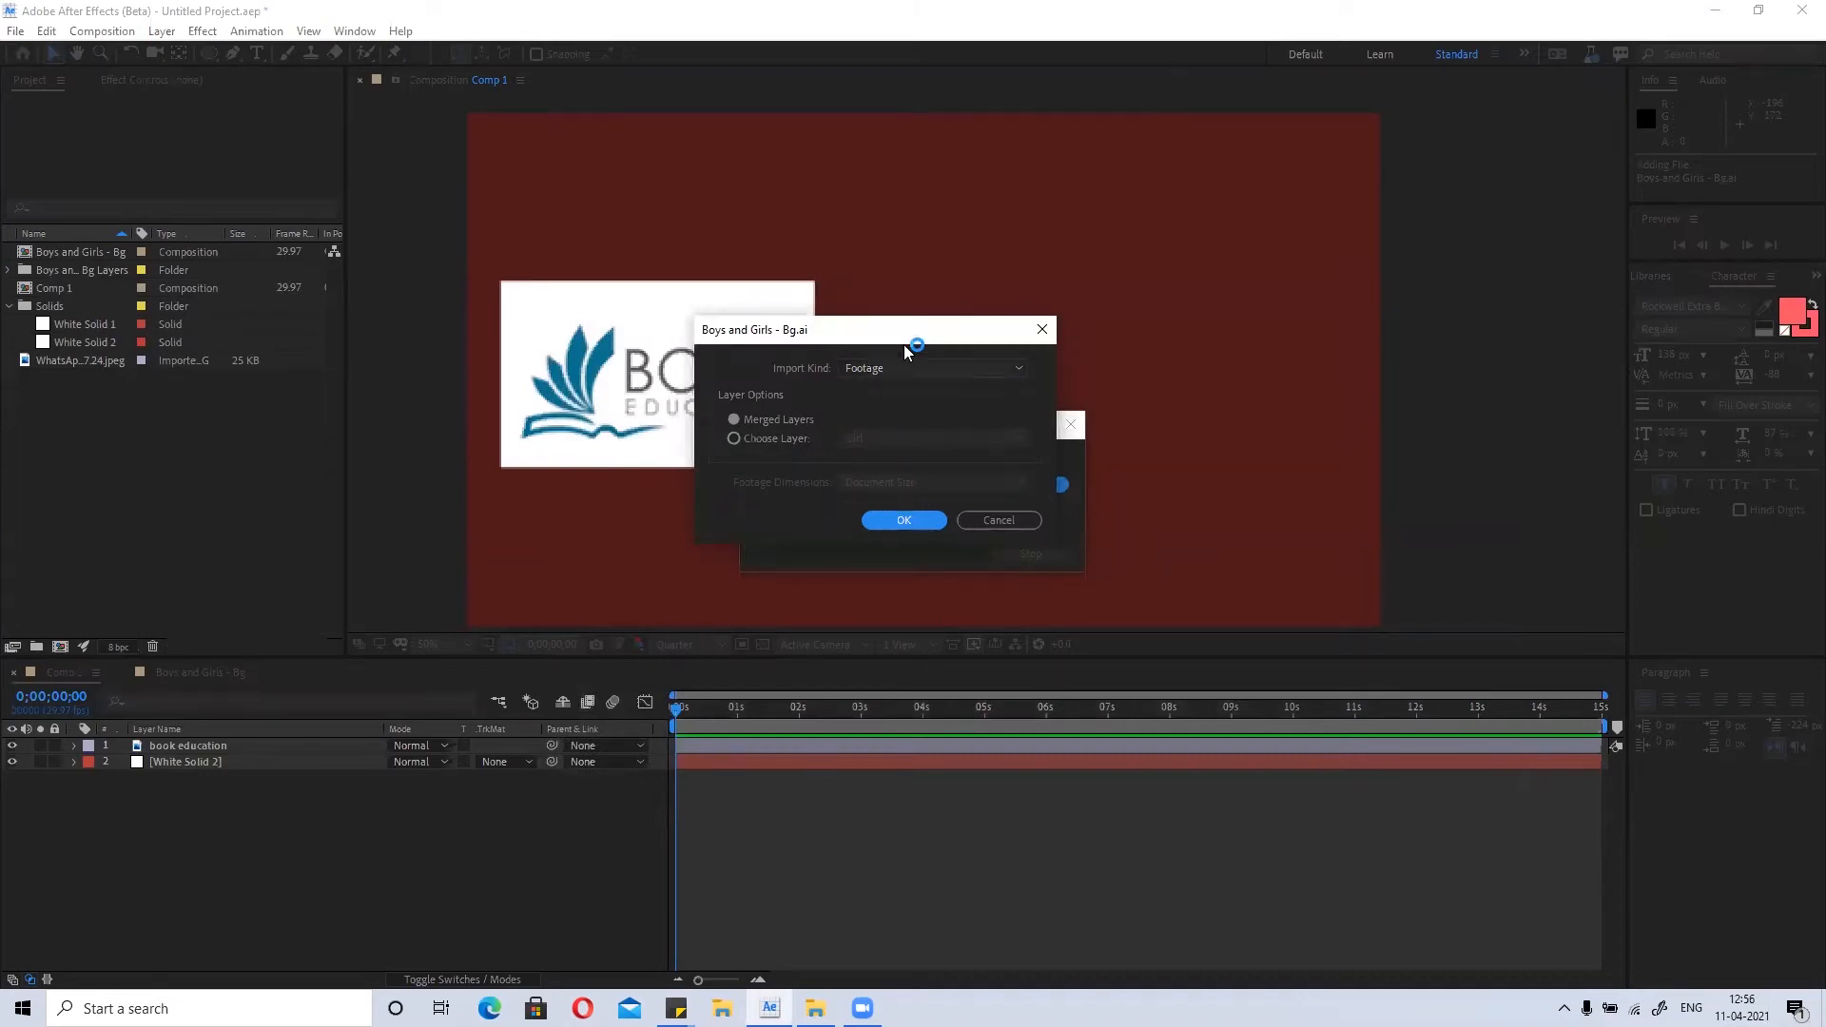
left_click(904, 519)
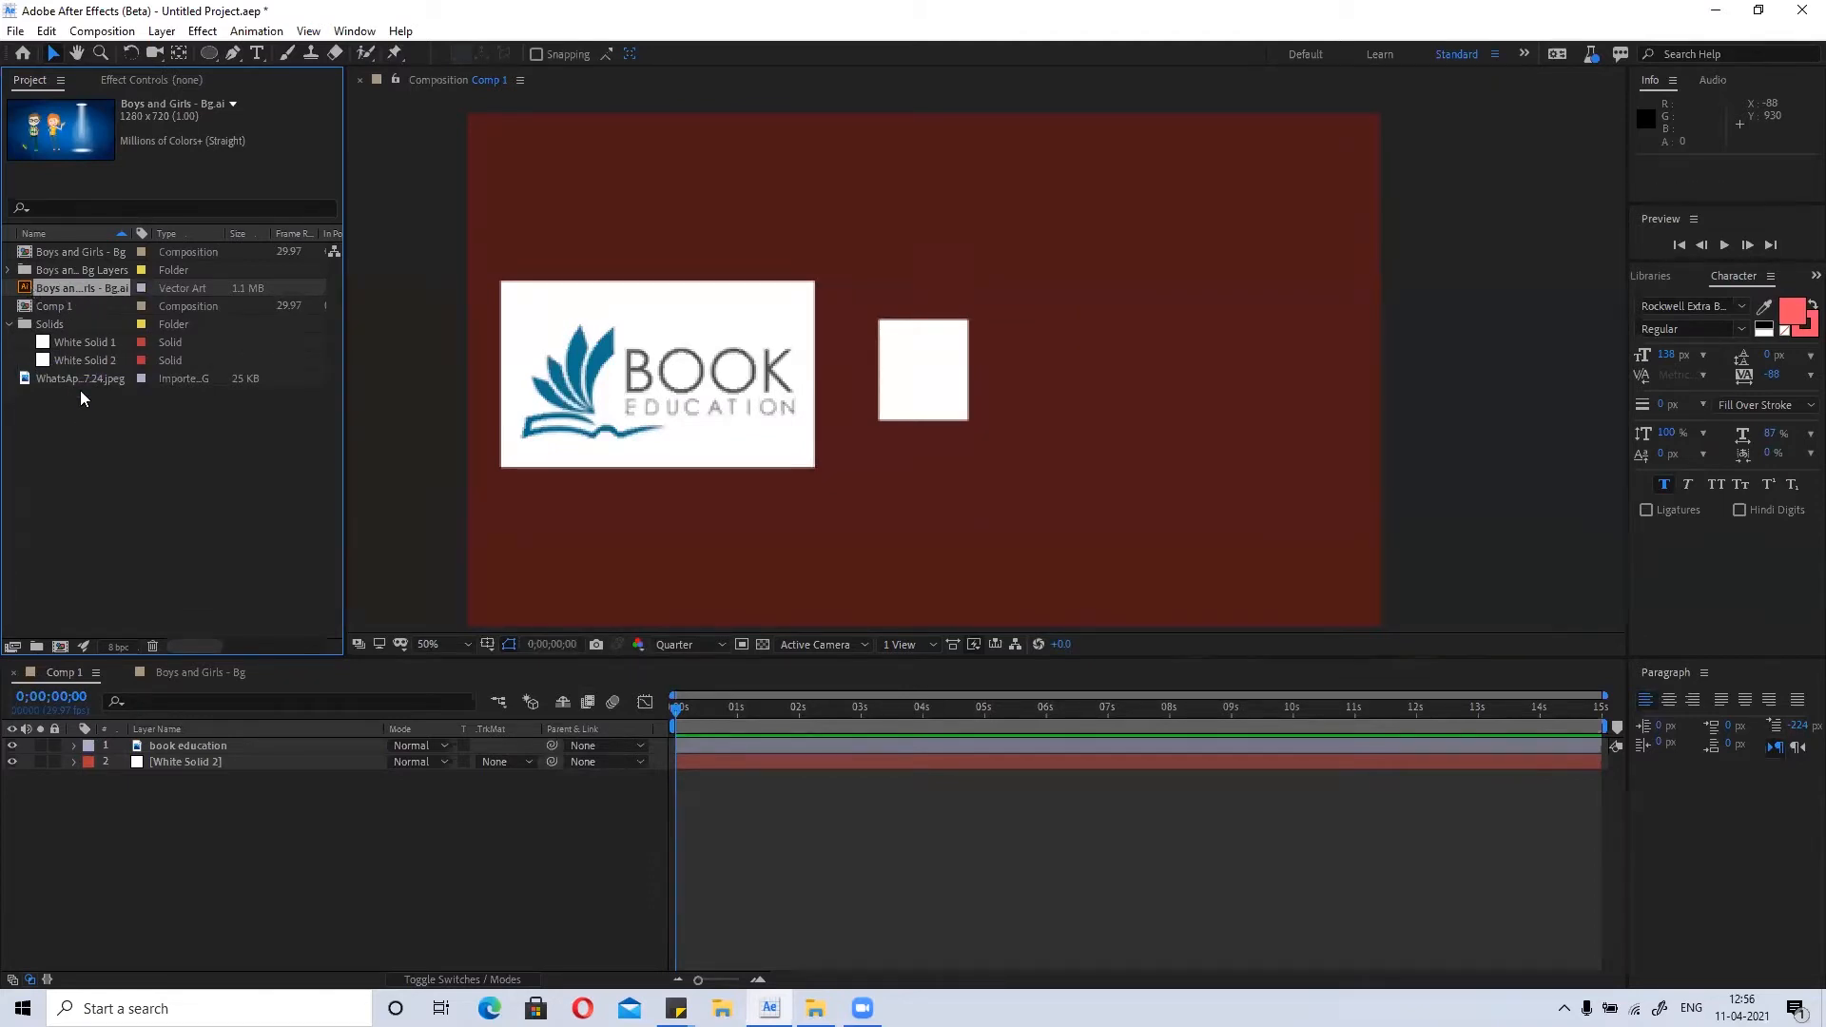
Place the merged Boys and Girls - Bg.ai footage beneath White Solid 2 in Comp 1 and scale it to about 81% by 61%.
double_click(80, 288)
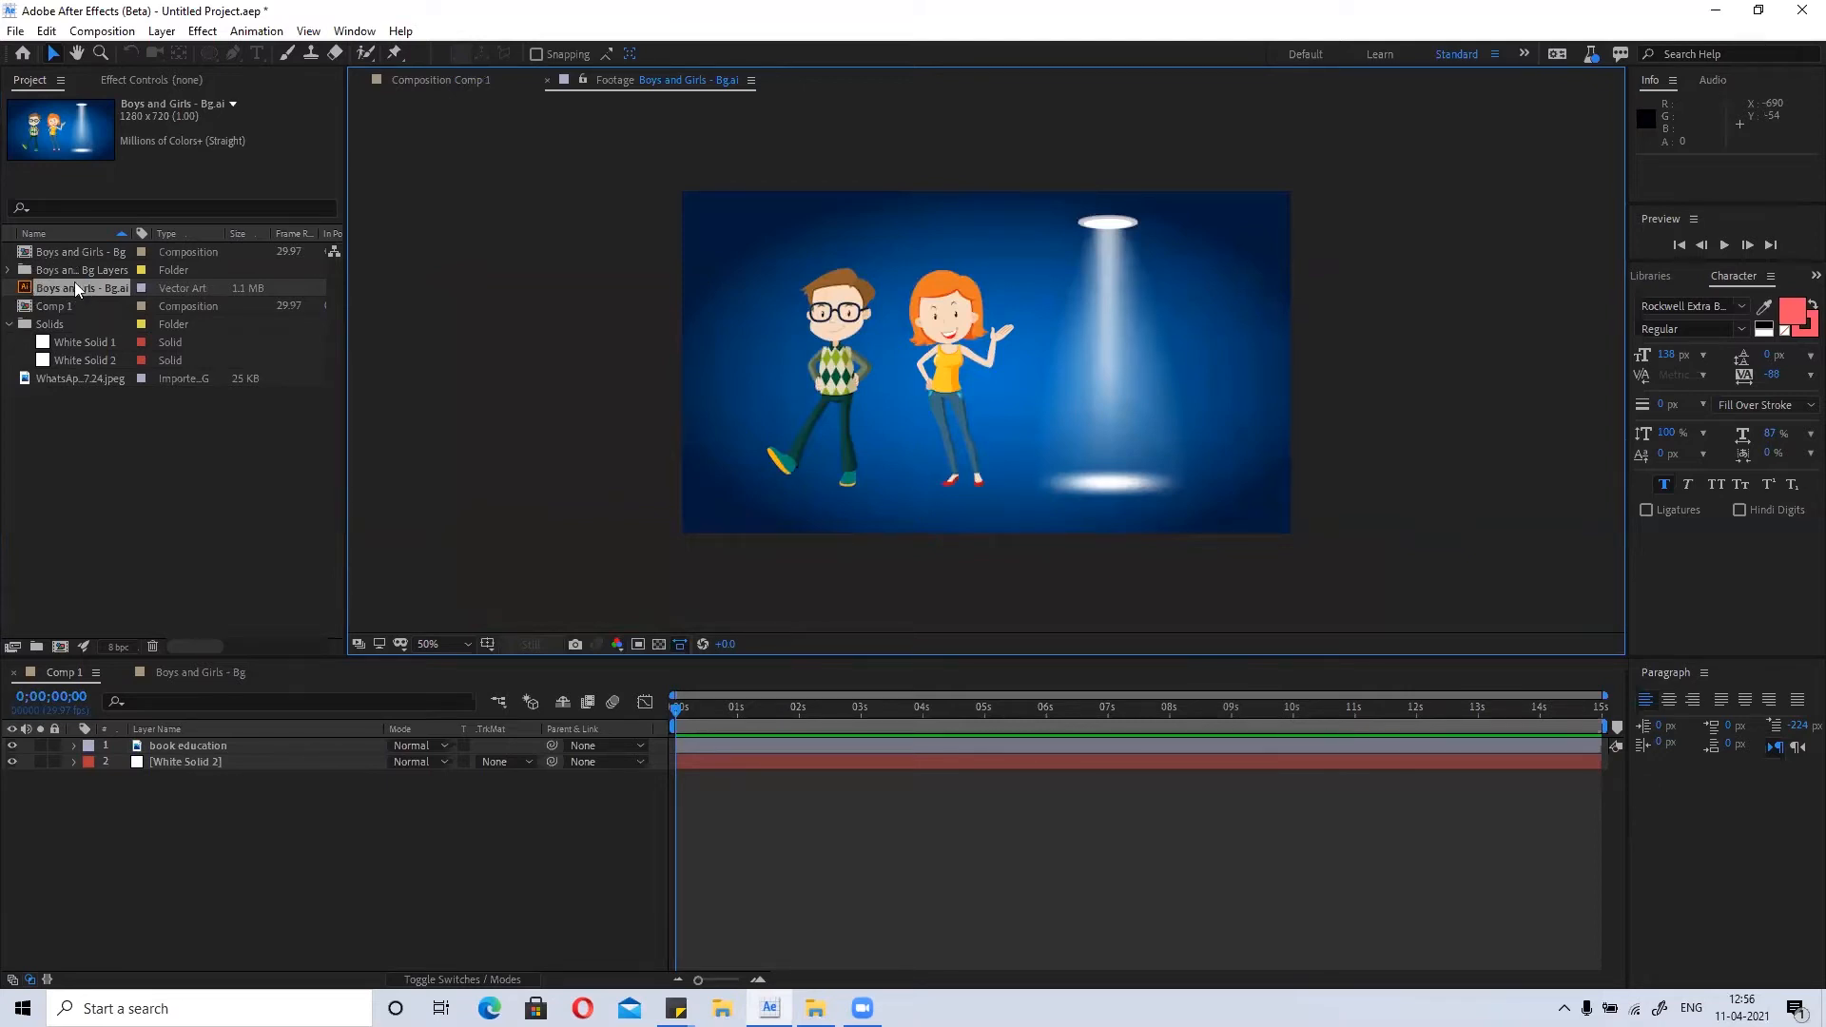
left_click_drag(93, 286, 255, 775)
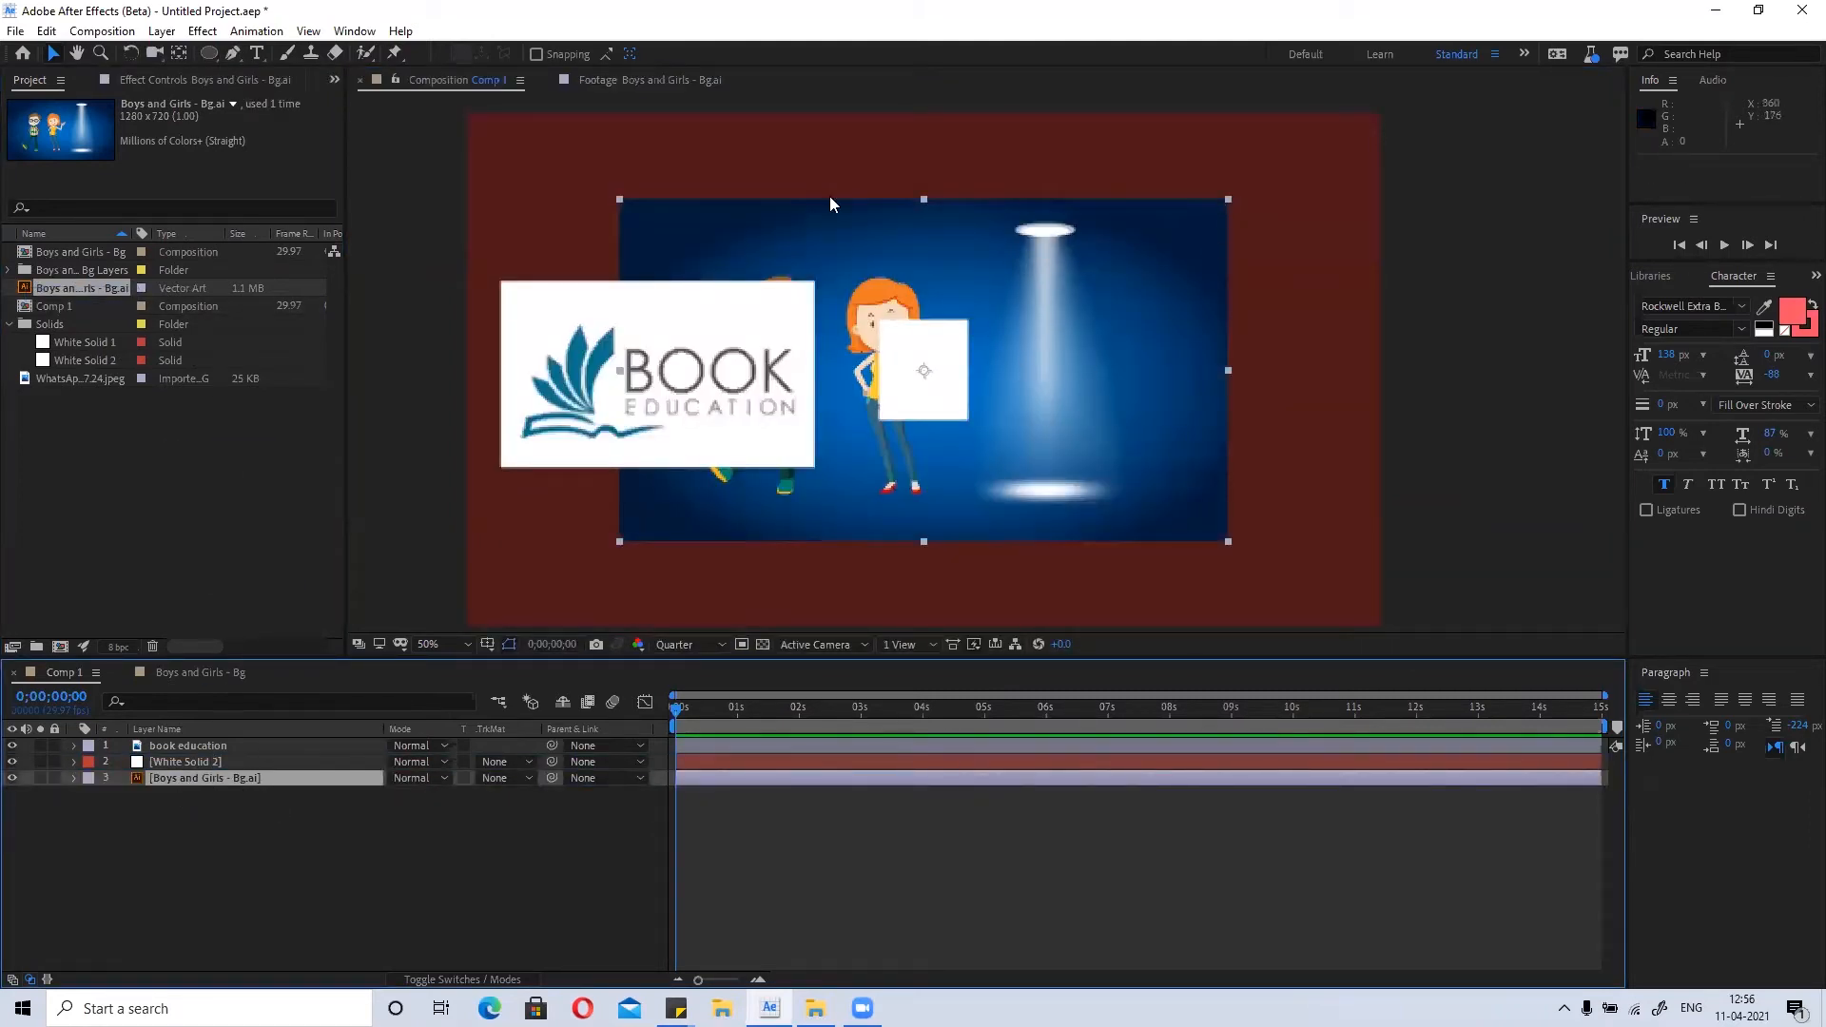
left_click_drag(1229, 197, 1172, 267)
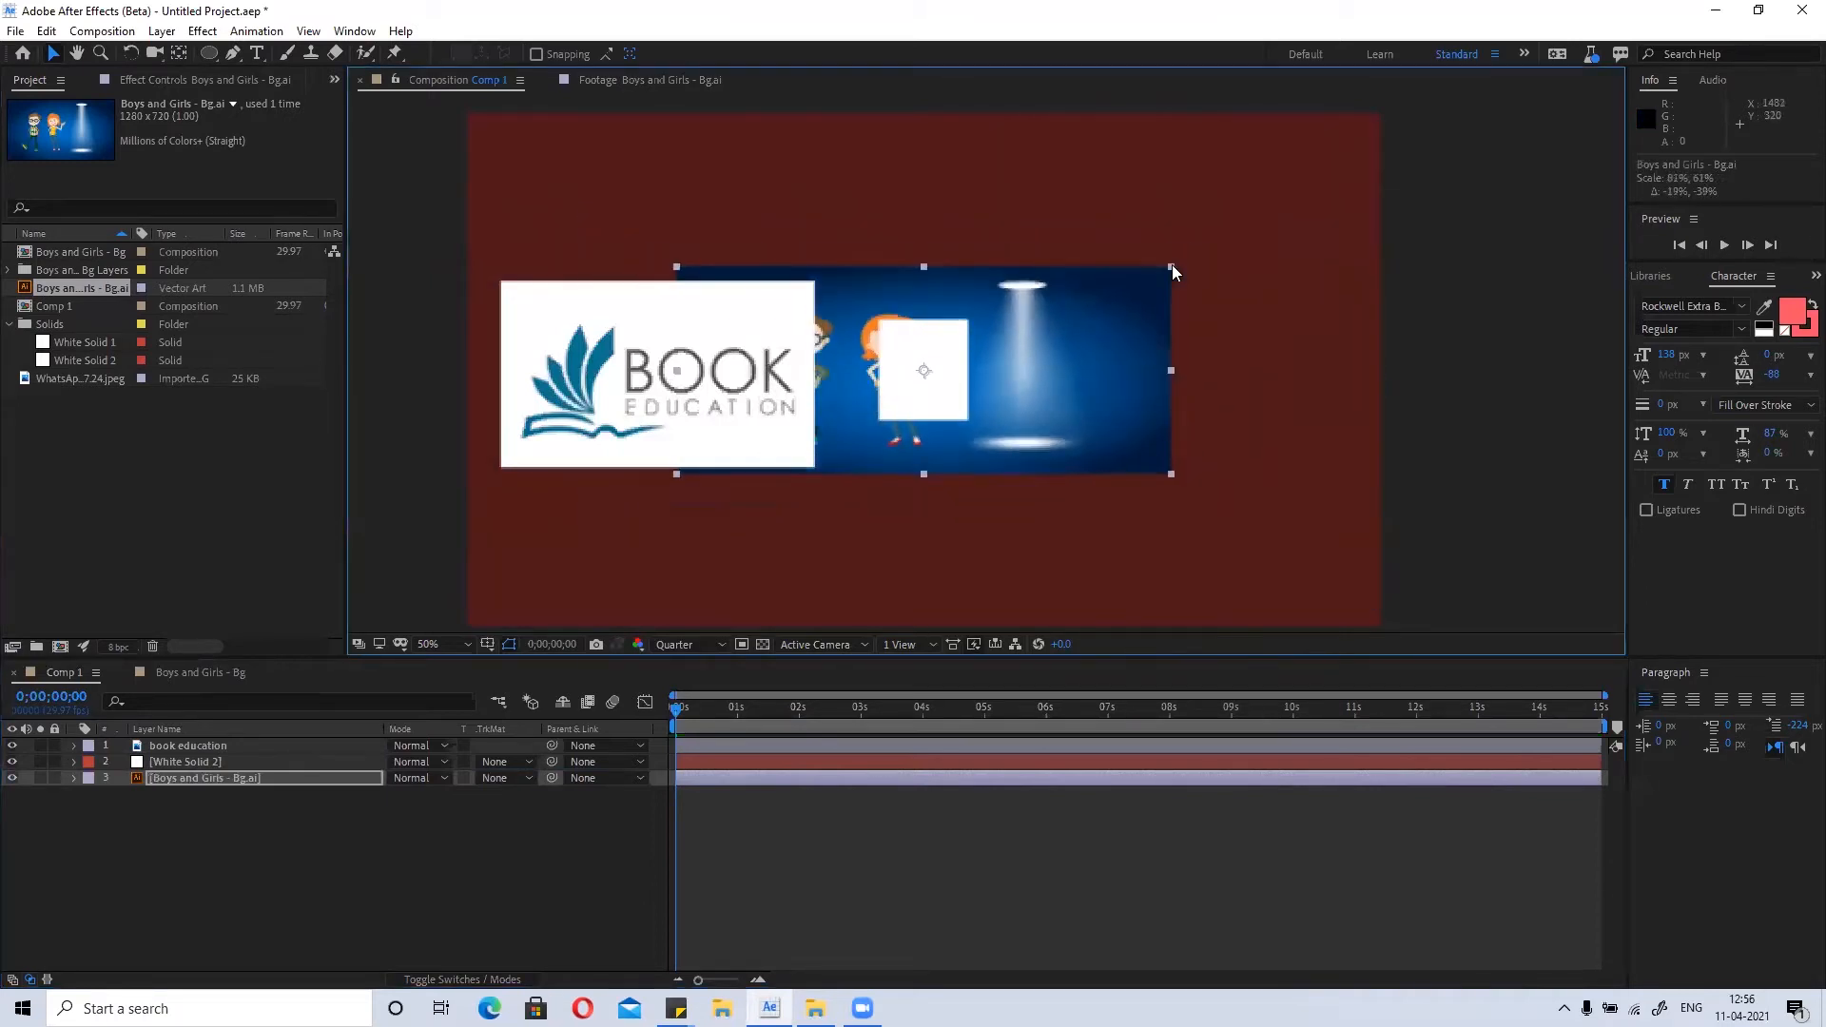
Add the separate Boy artwork to Comp 1 above the merged footage and move it to about position 1518, 420.
left_click(32, 271)
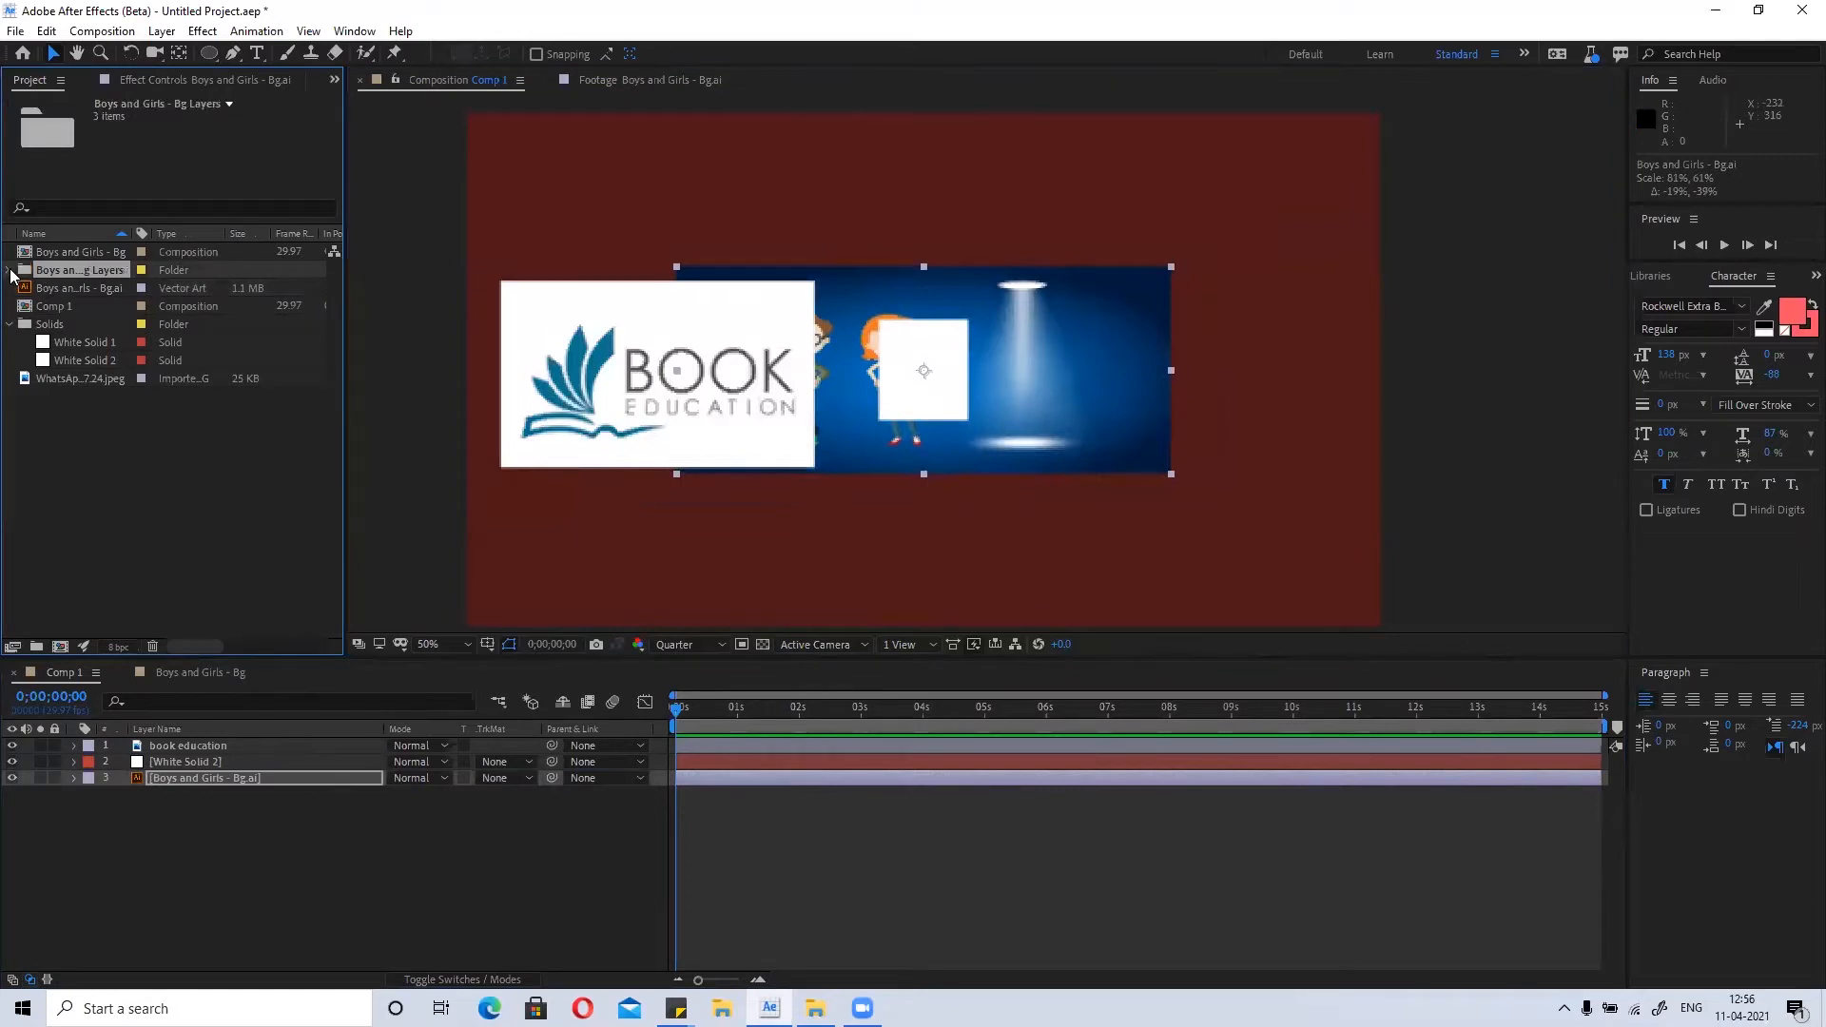
left_click(8, 270)
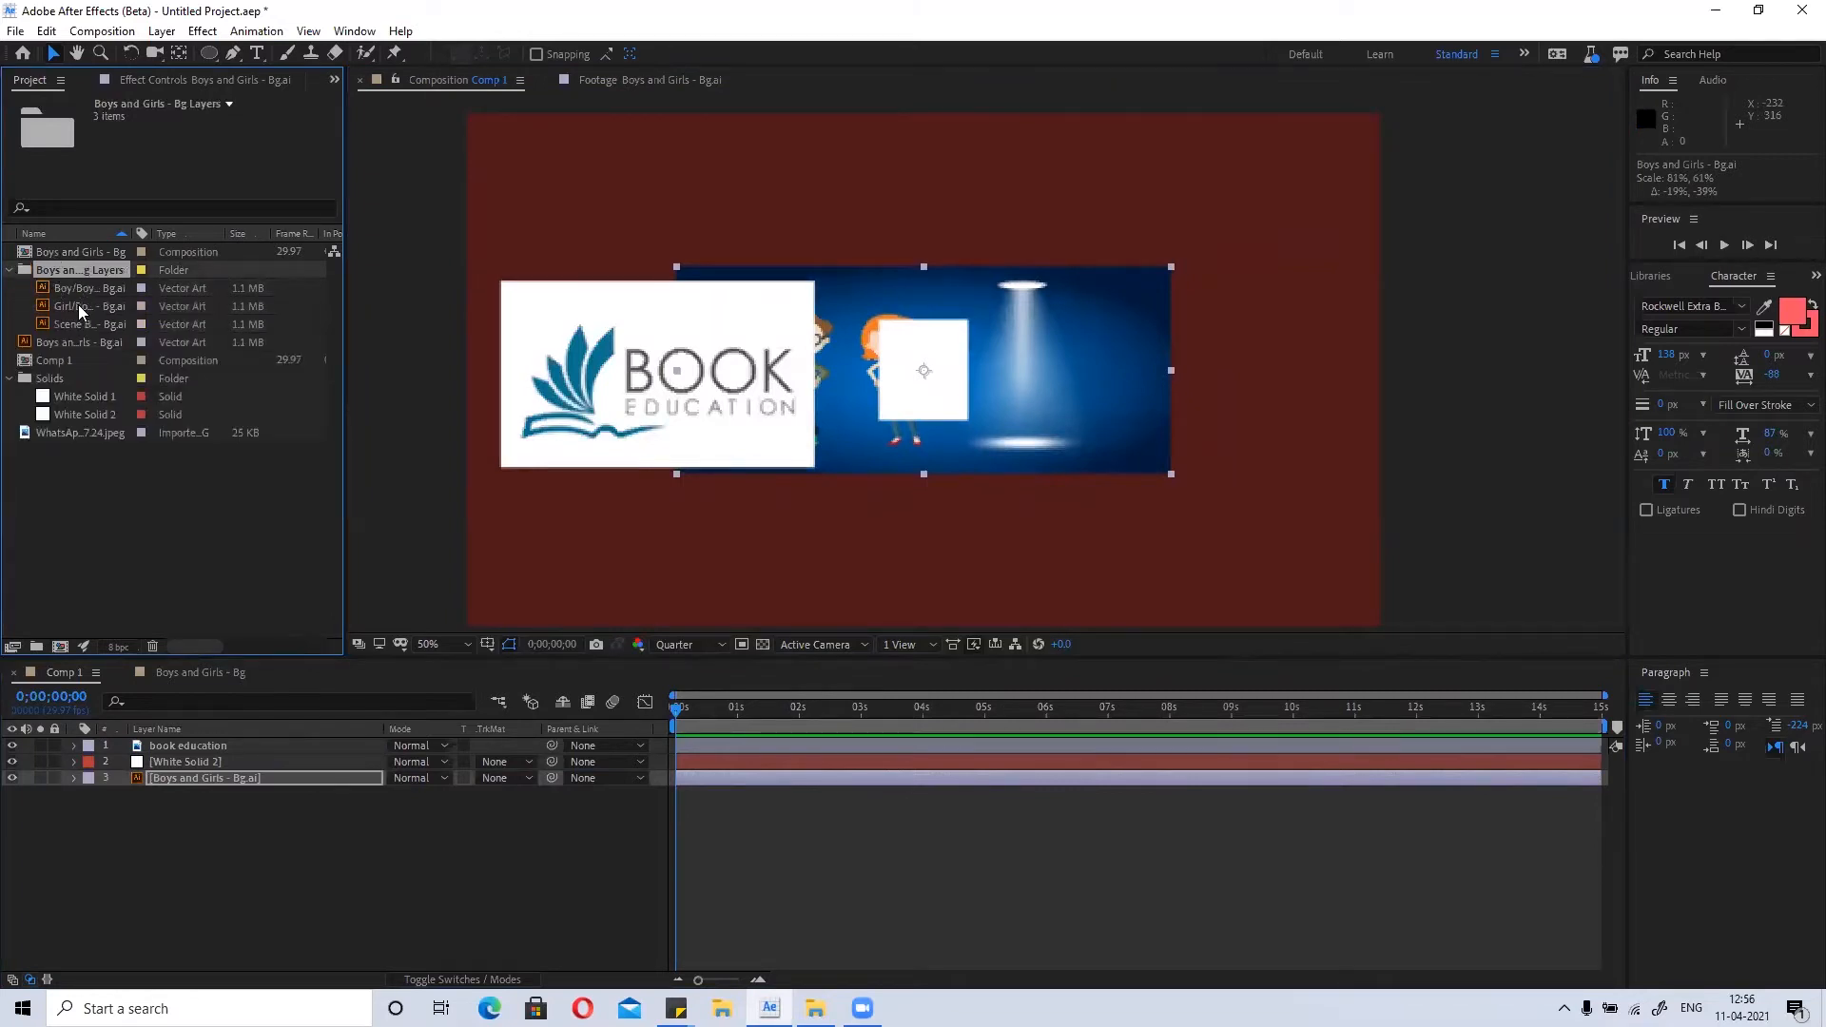
left_click(70, 285)
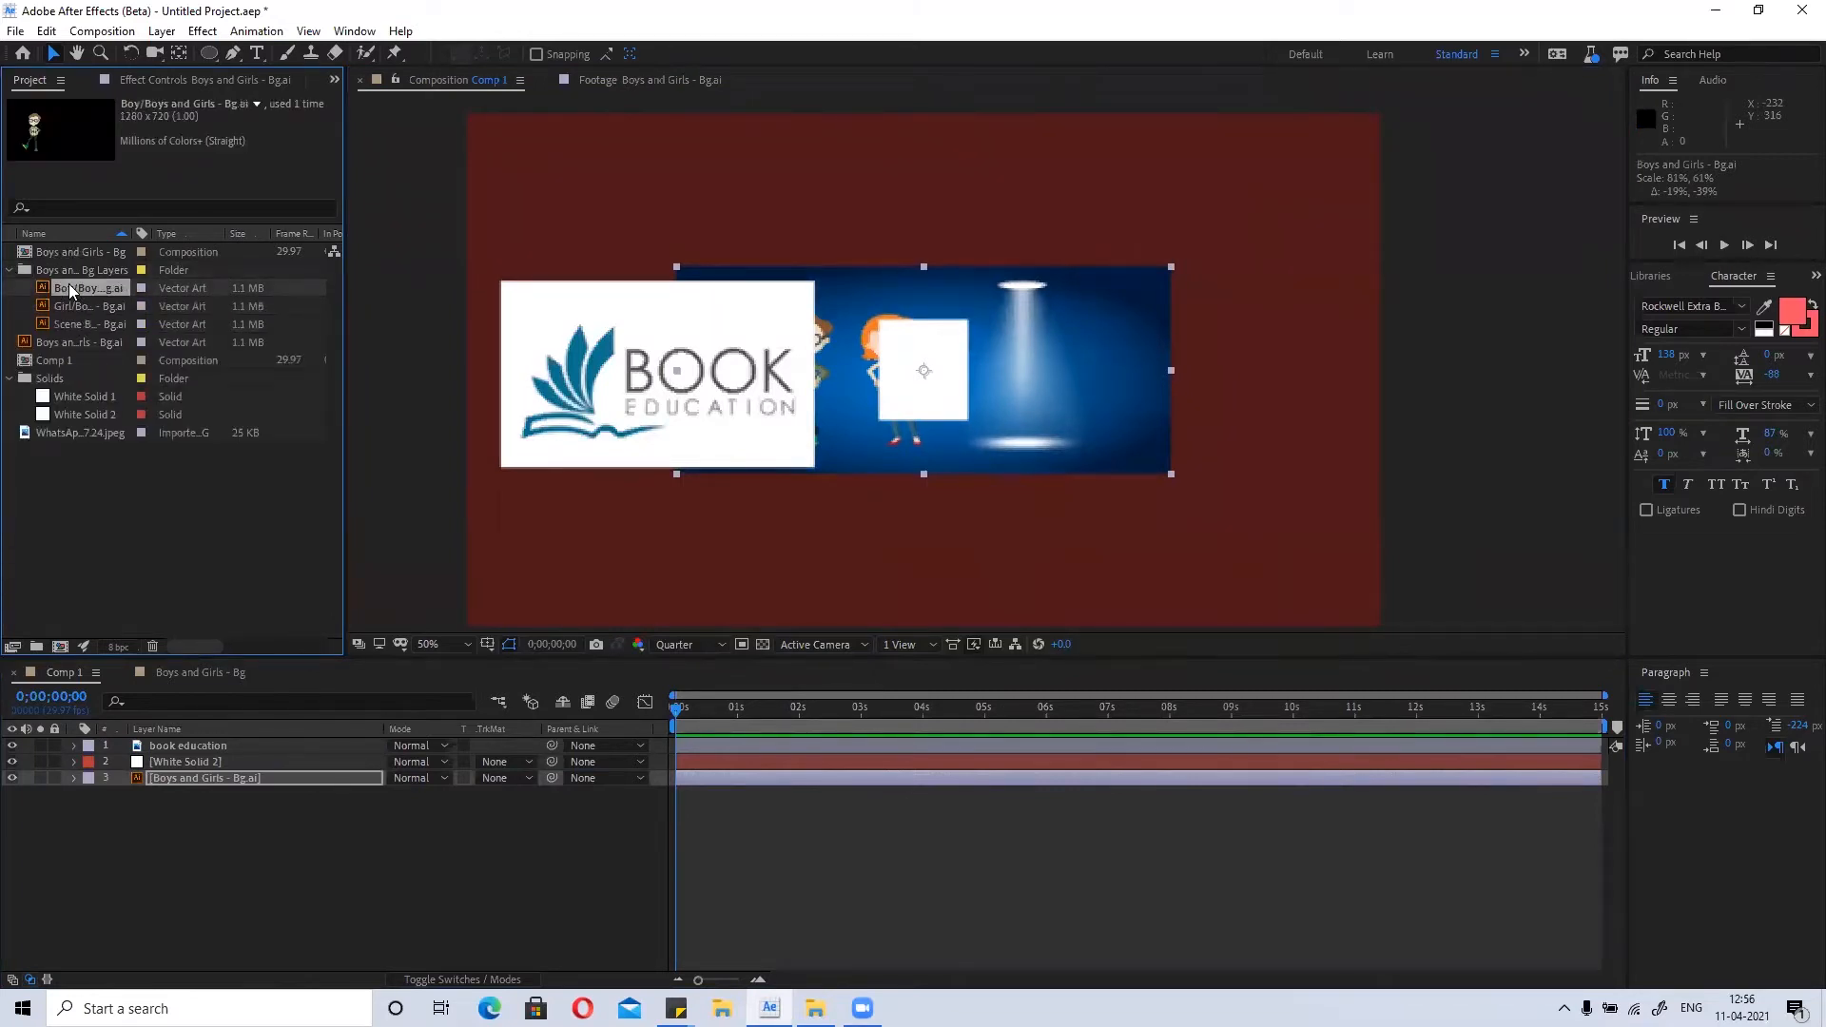
left_click_drag(88, 283, 305, 770)
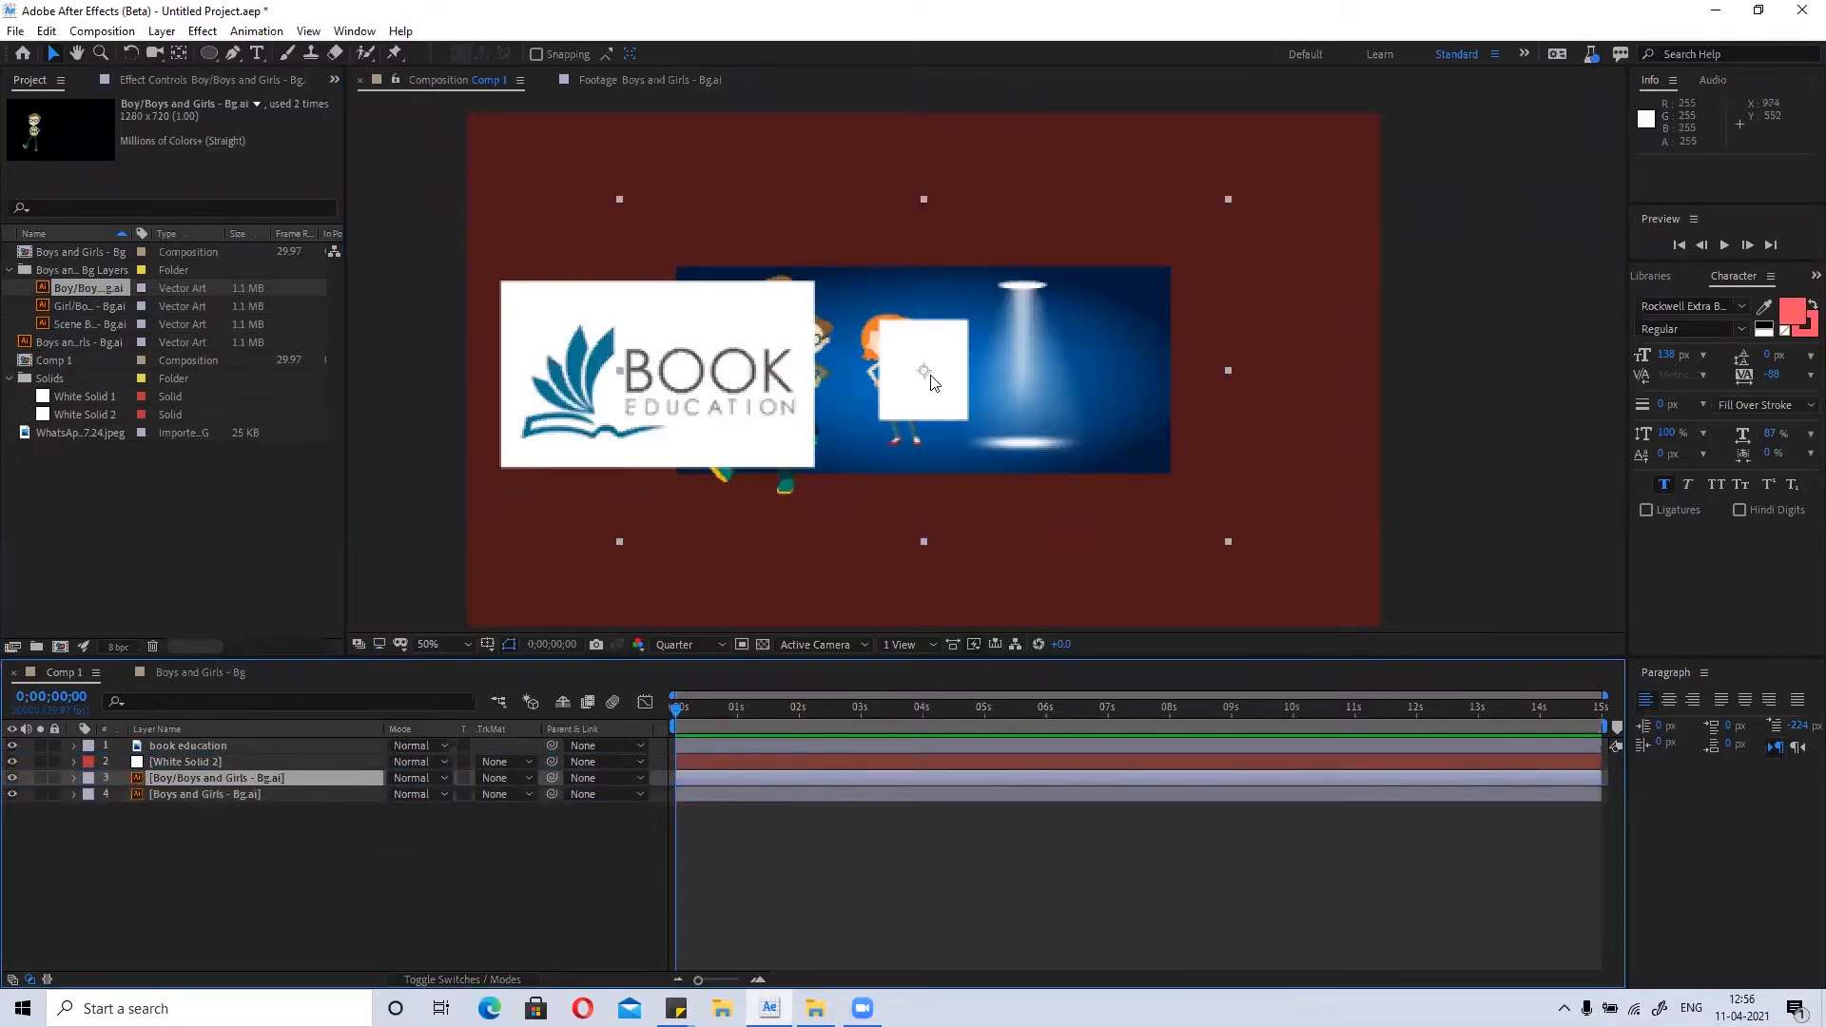
left_click_drag(780, 358, 1038, 274)
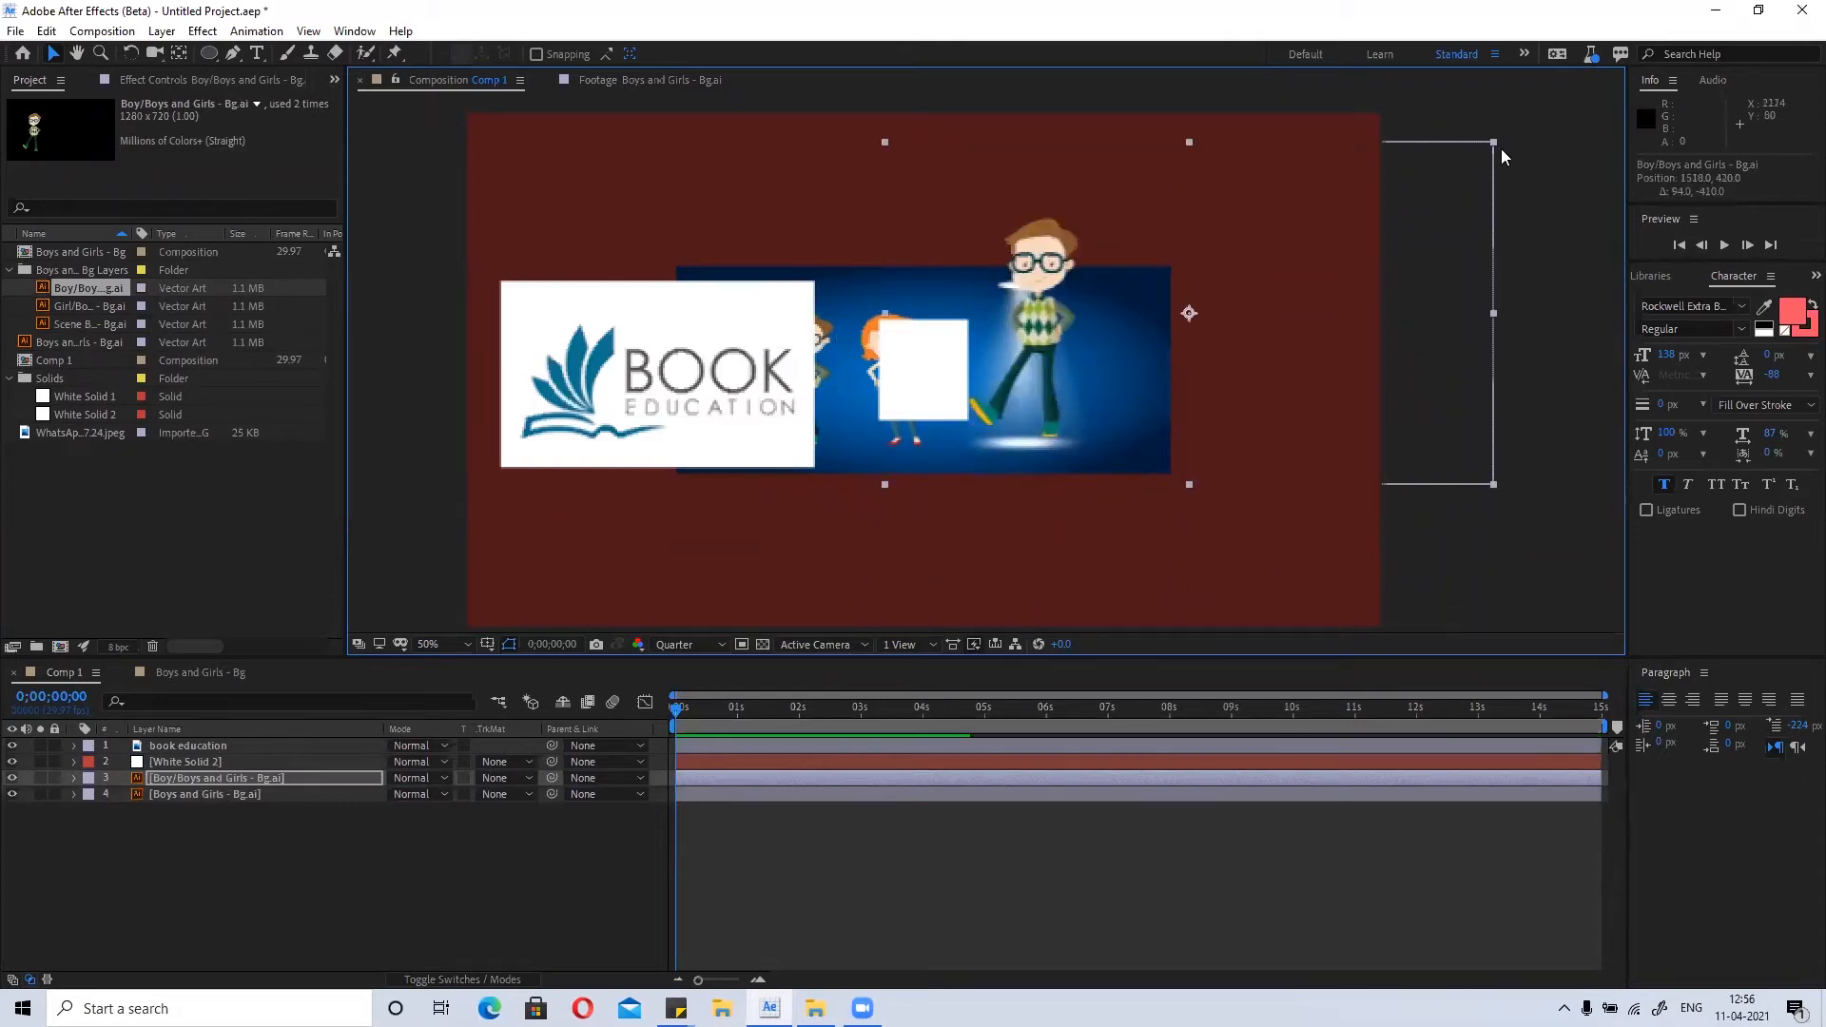
Scale the Boy artwork to about 121% by 97% and place its layer beneath the merged Boys and Girls footage.
left_click_drag(1494, 142, 1531, 114)
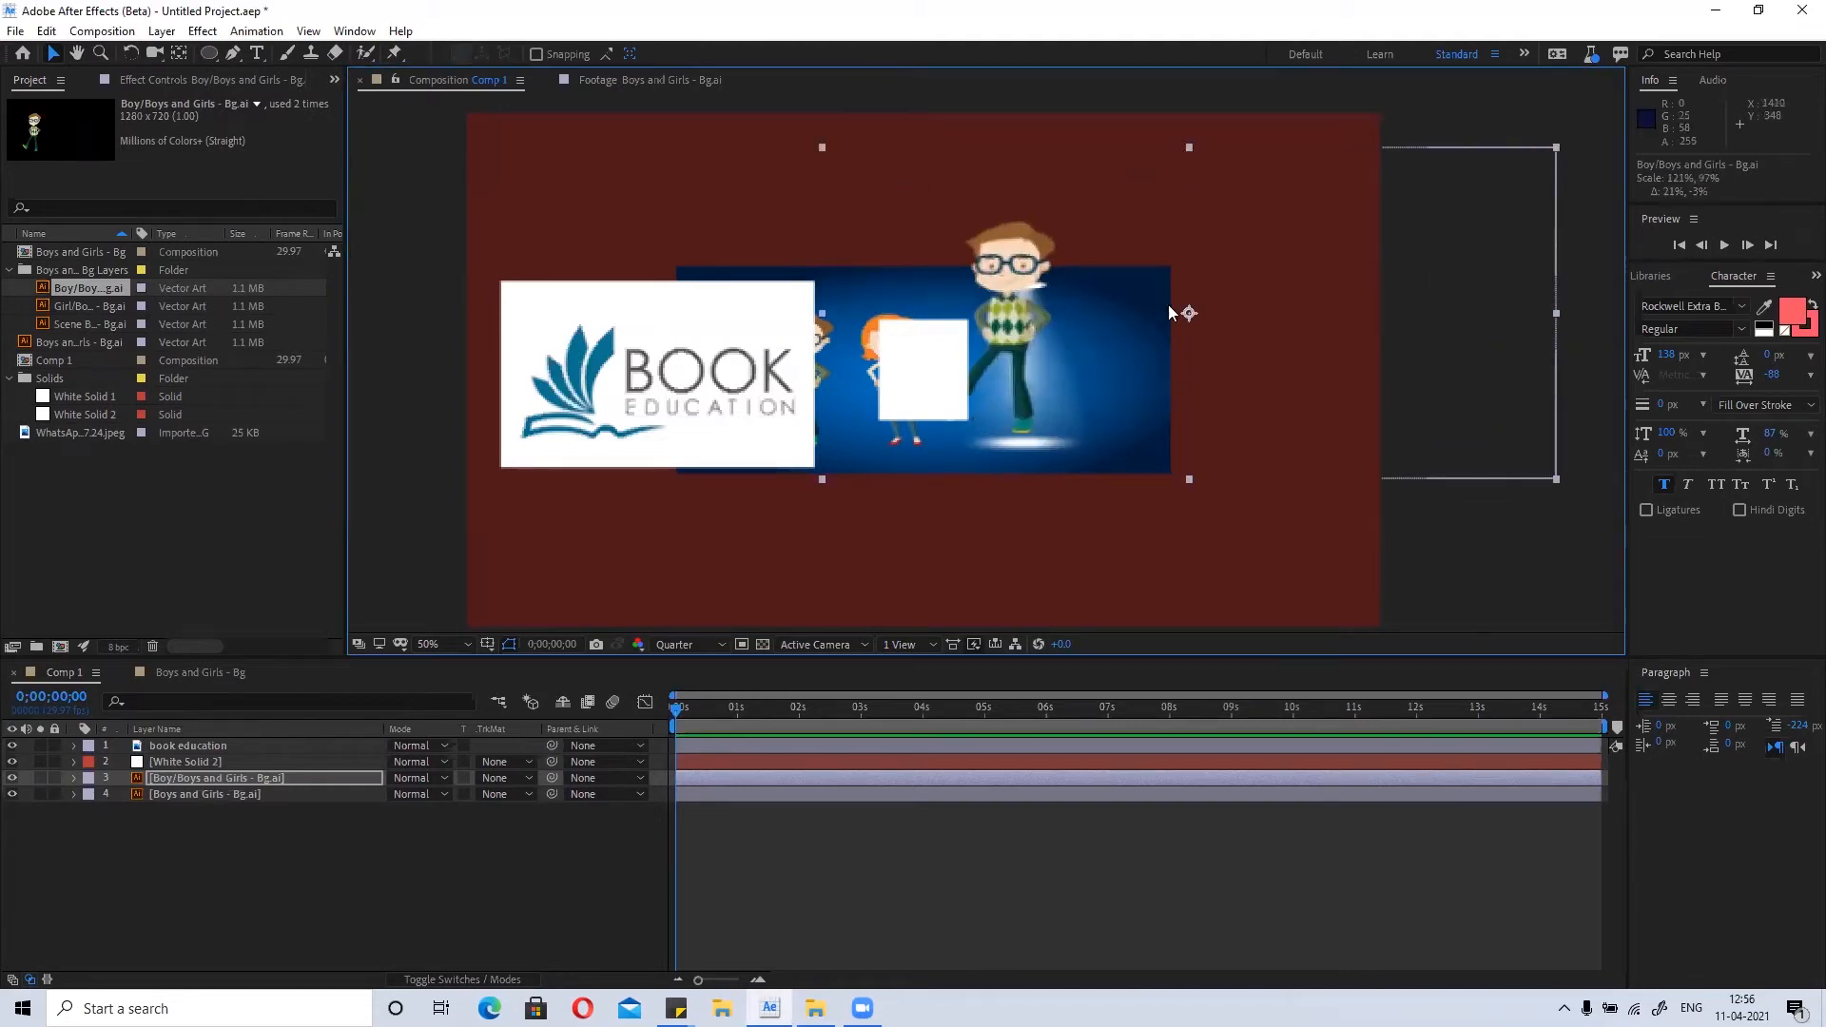
left_click(57, 342)
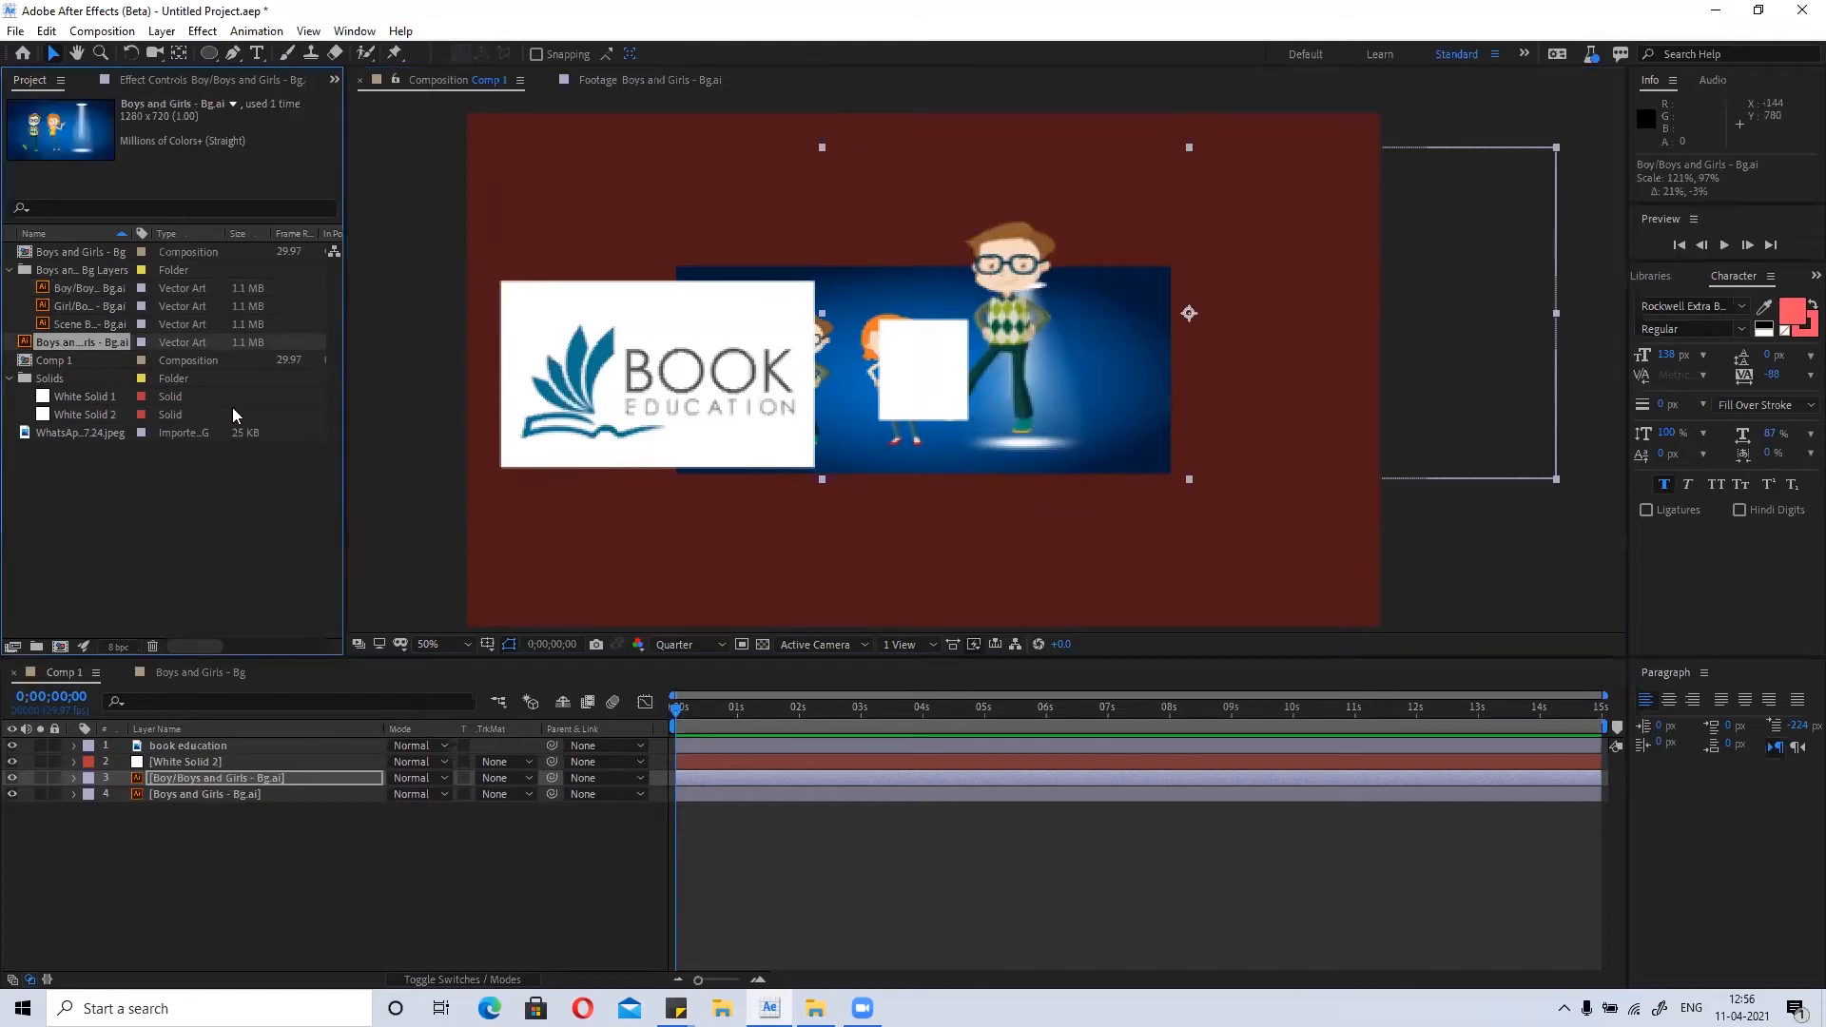
left_click(233, 784)
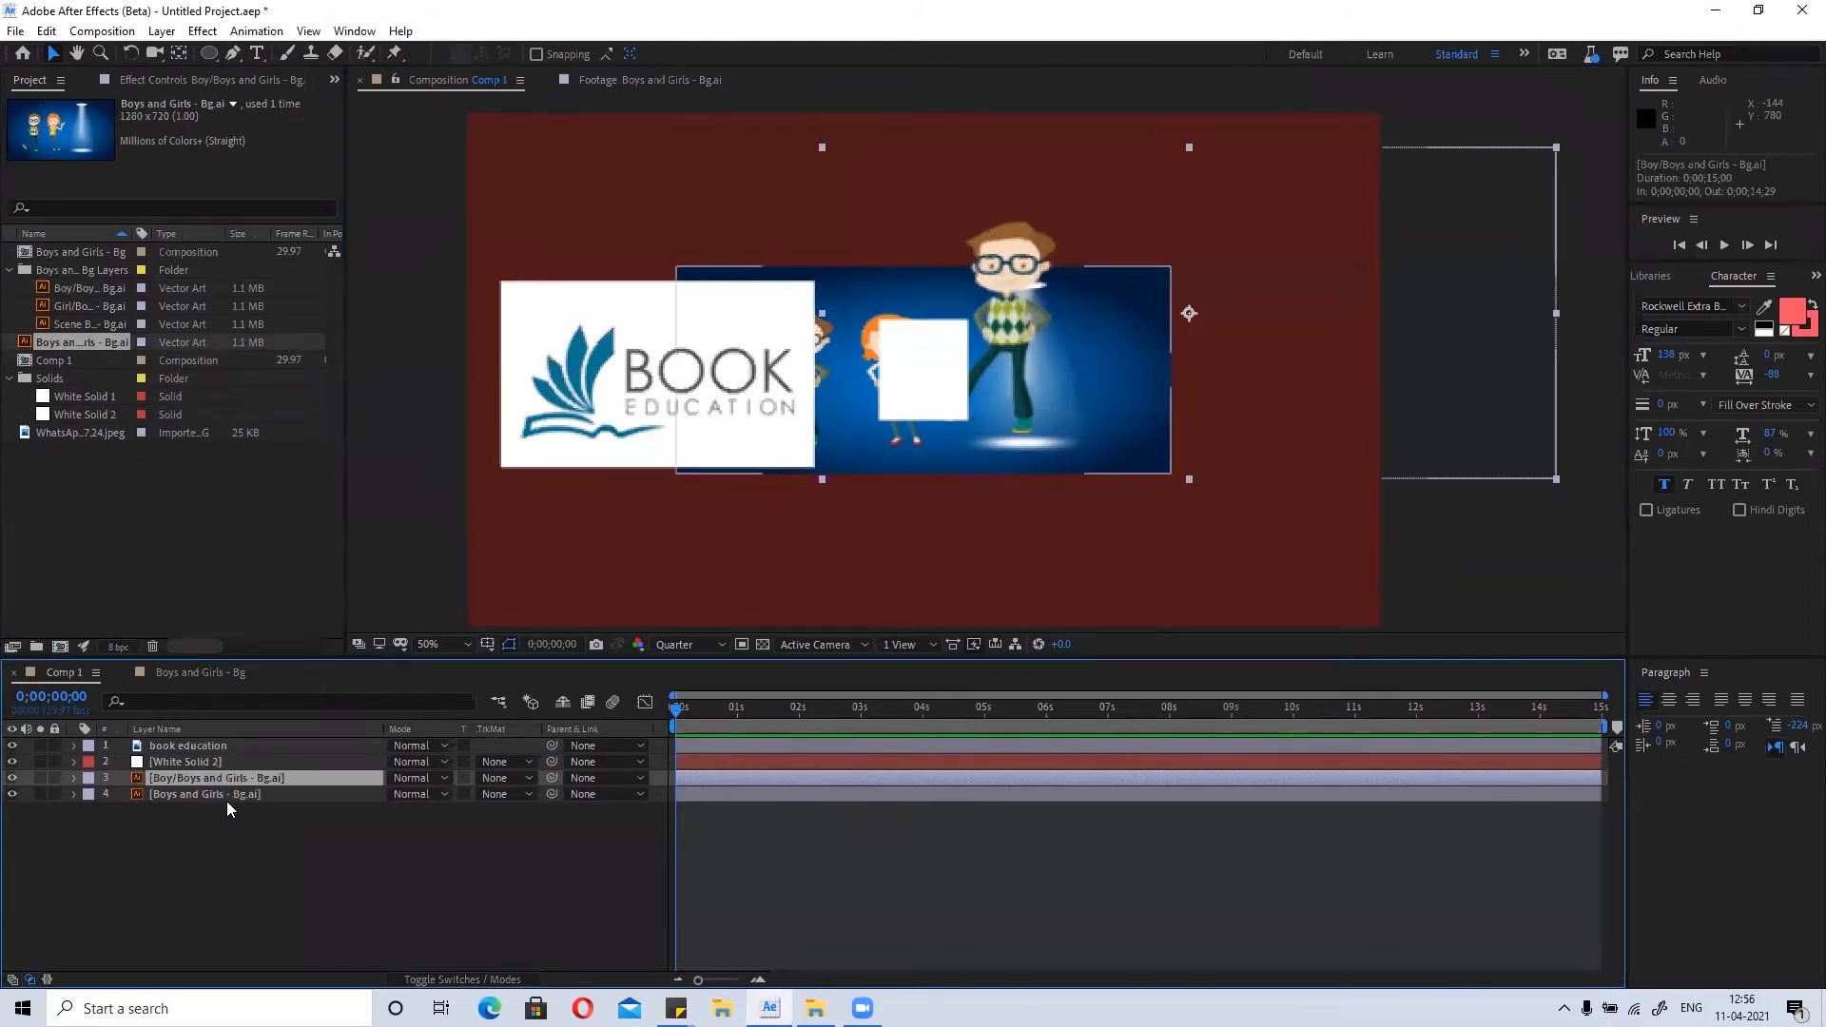
left_click_drag(236, 778, 222, 793)
left_click(225, 780)
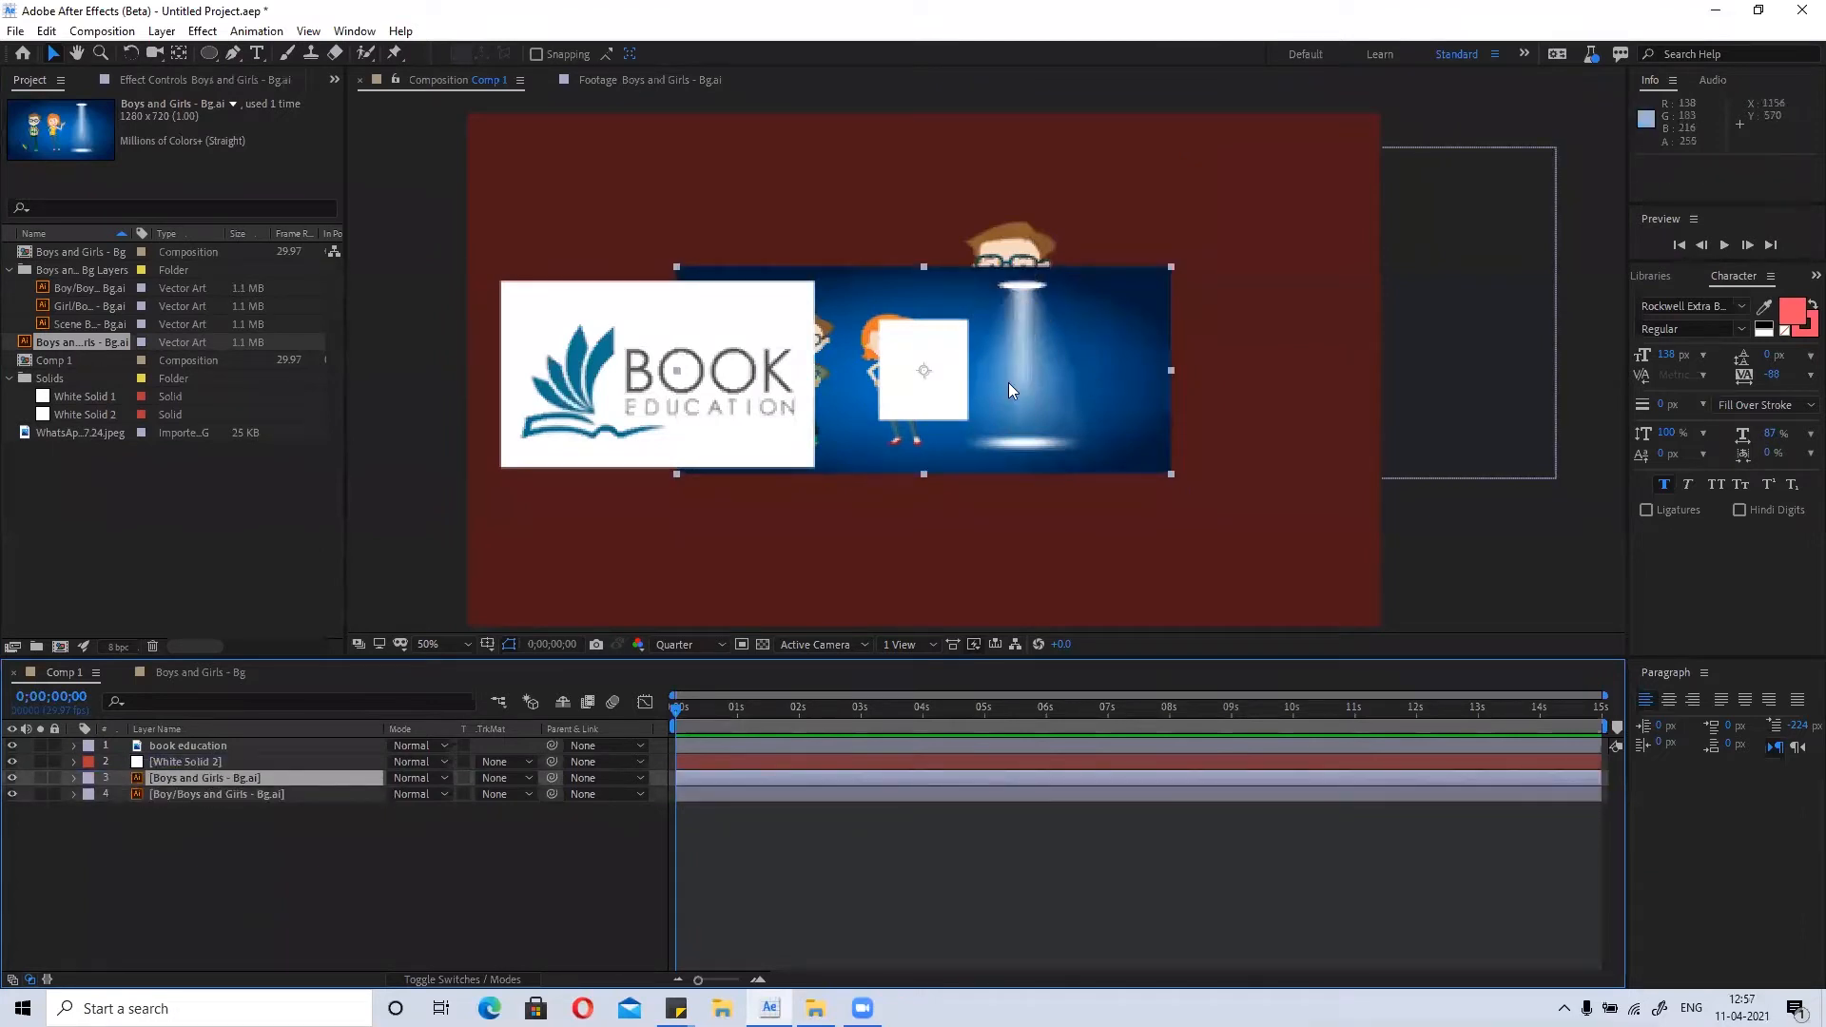
Move the merged footage to the composition's upper-right area, scale it to about 98% by 86%, and move the Boy artwork to about 1182, 668.
left_click_drag(1166, 292, 1480, 122)
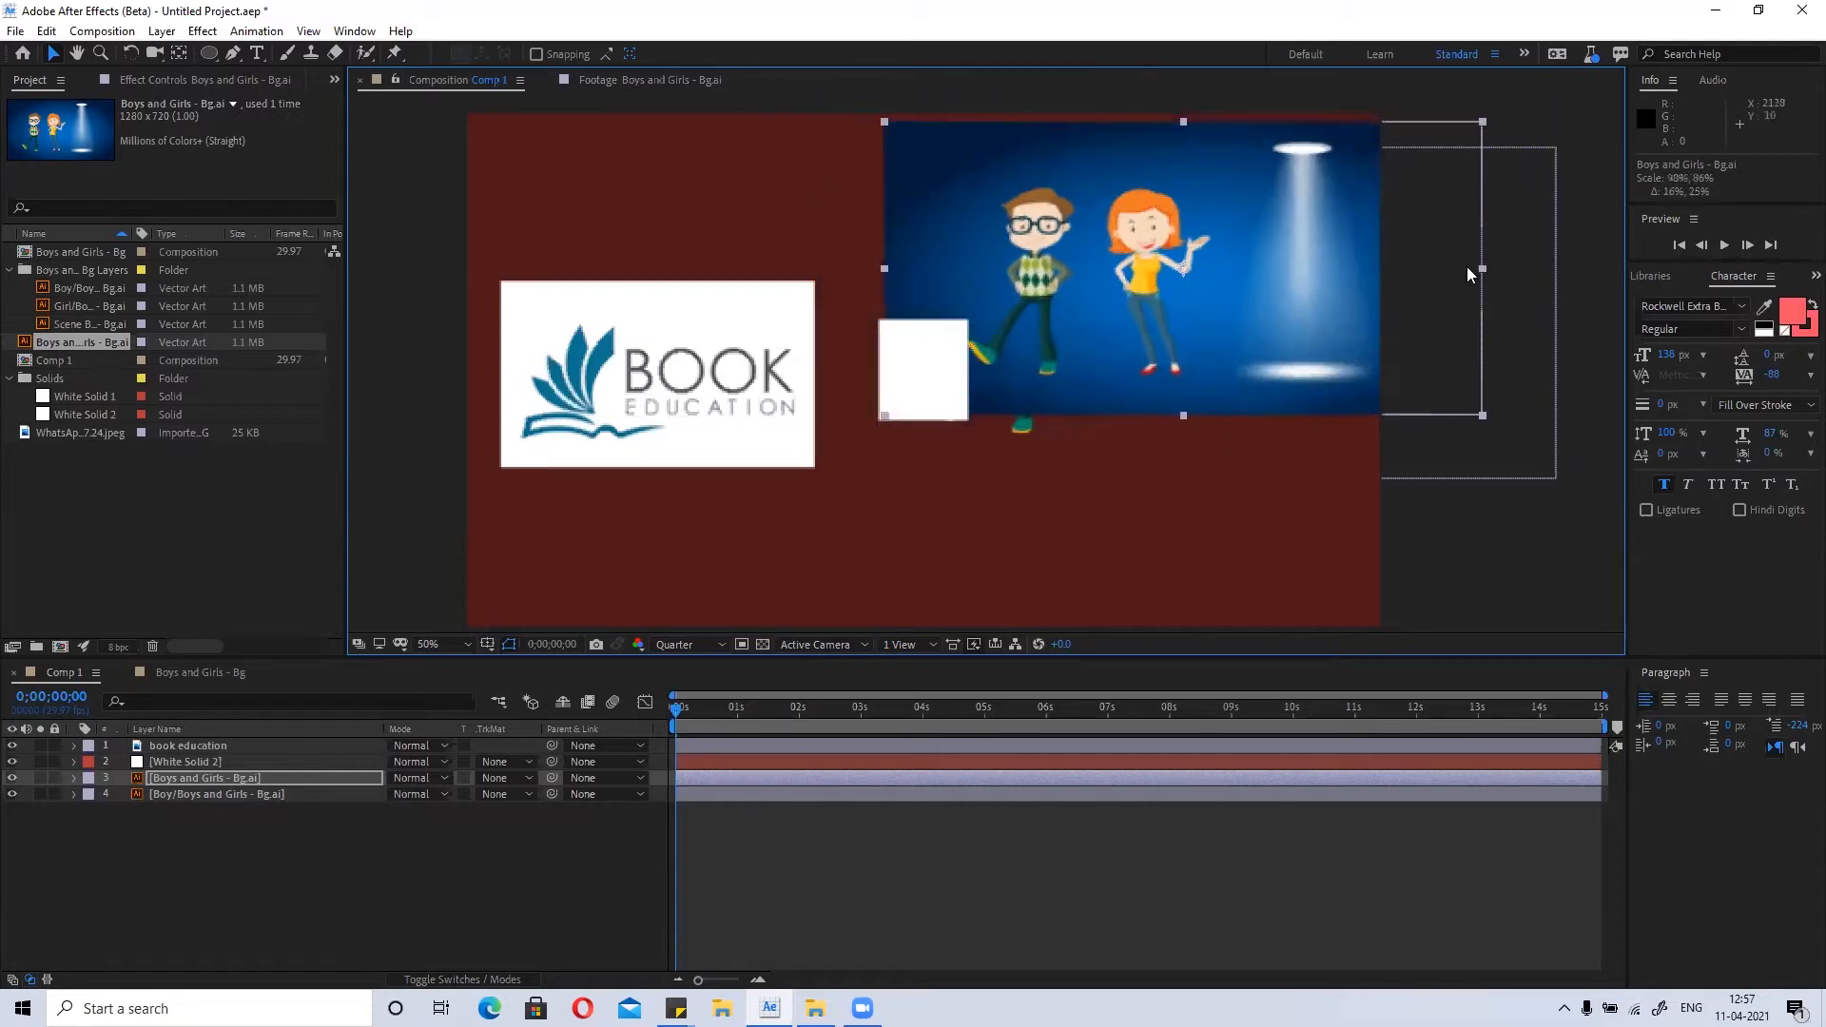
left_click(1512, 472)
left_click_drag(1484, 476, 961, 580)
left_click_drag(1214, 598, 1329, 592)
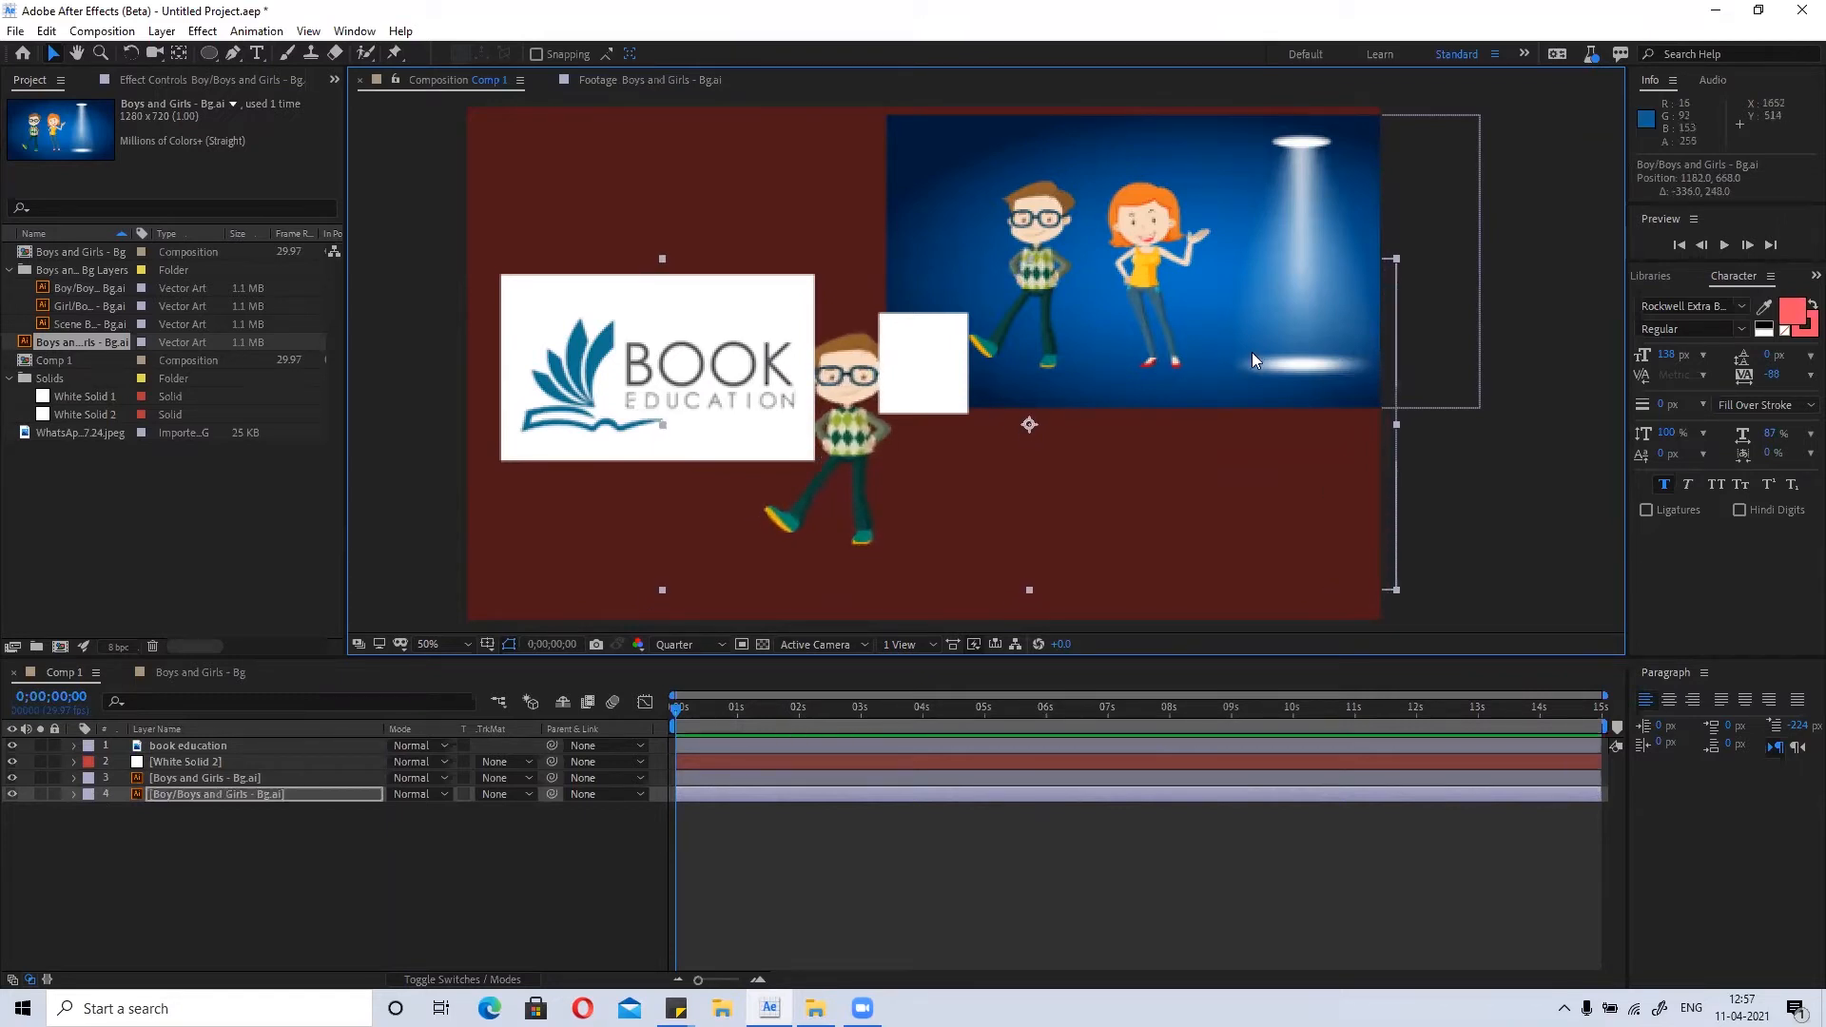
Collapse the Bg Layers and Solids folders and create a new project folder named Assets.
left_click(201, 558)
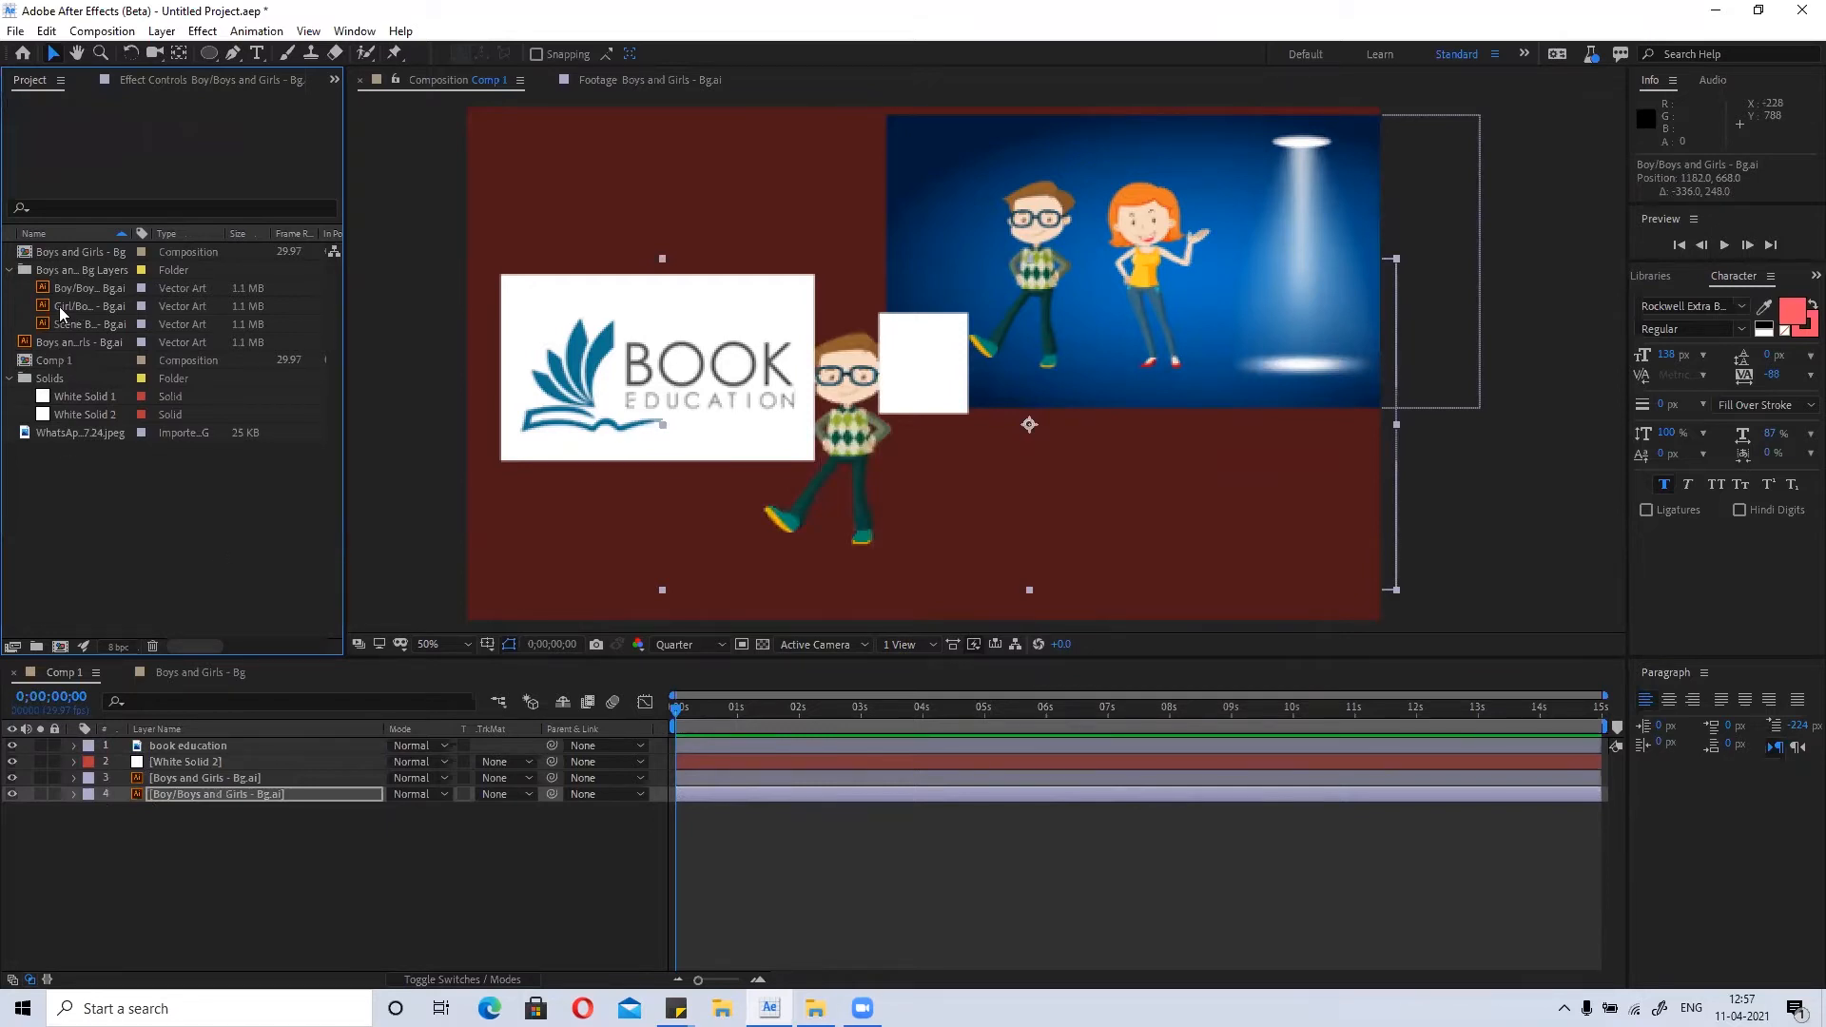
left_click(10, 270)
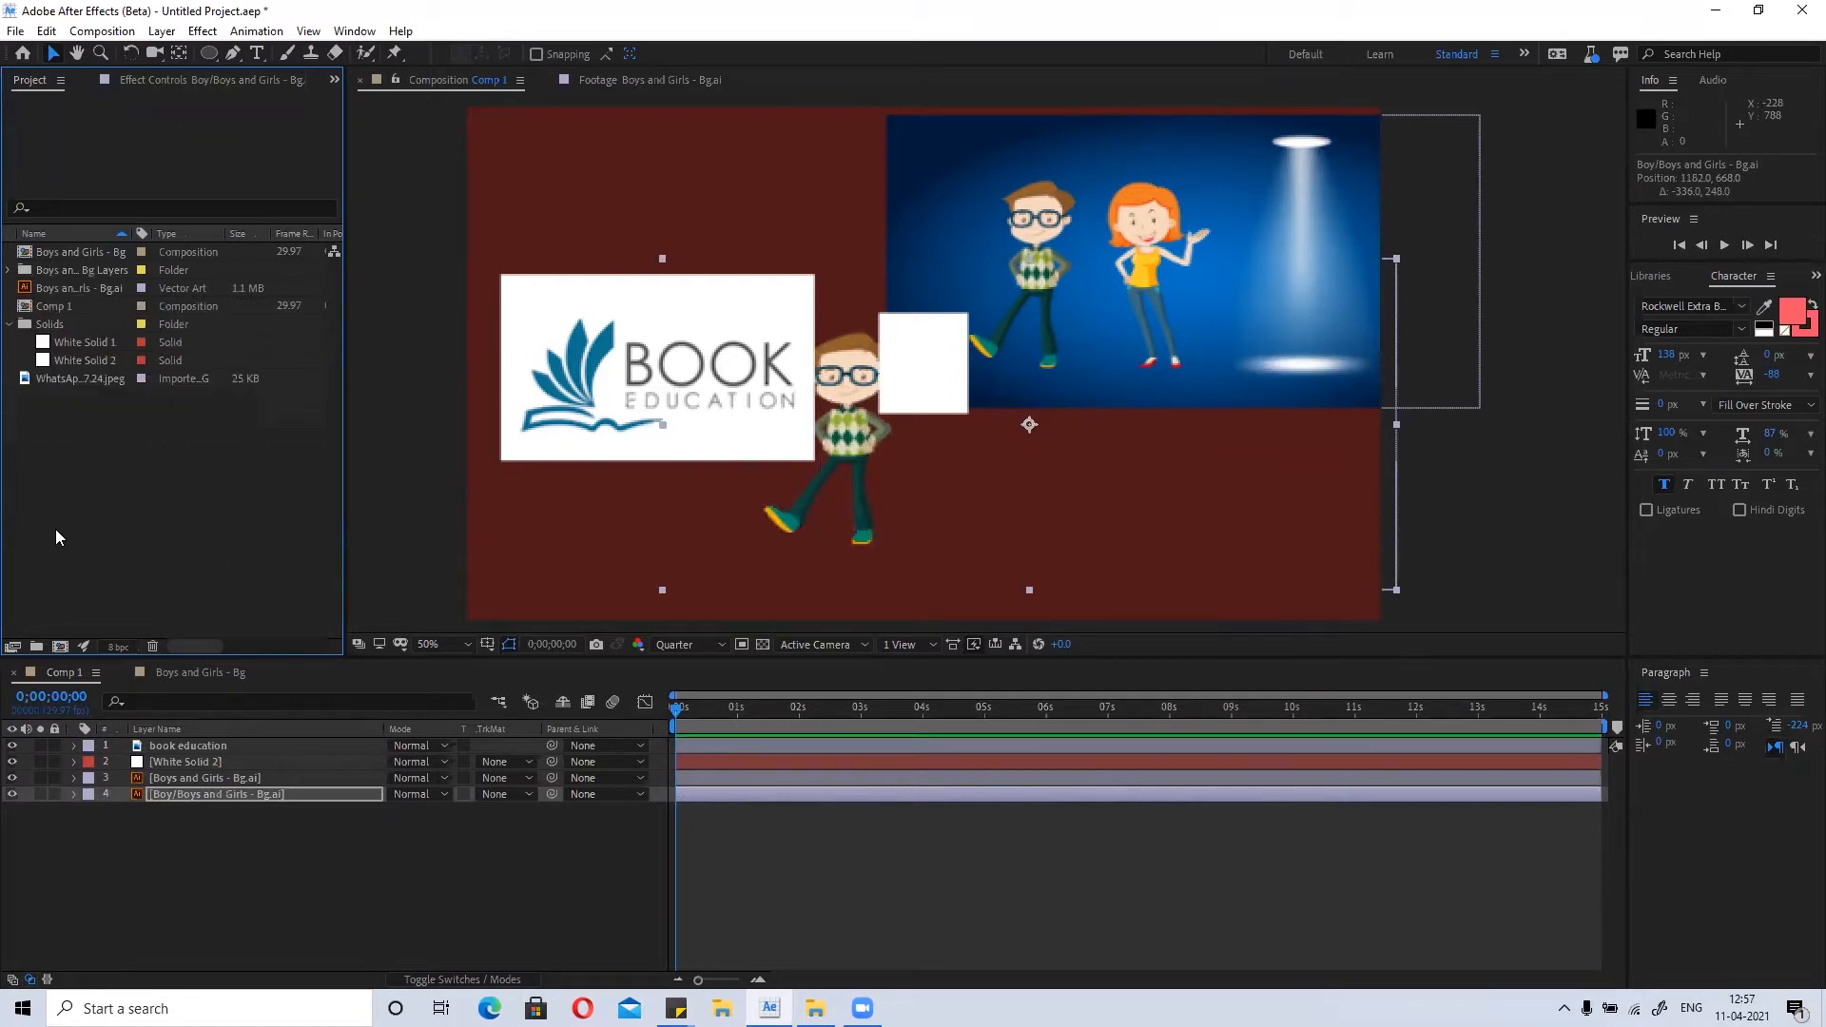
left_click(9, 324)
right_click(156, 439)
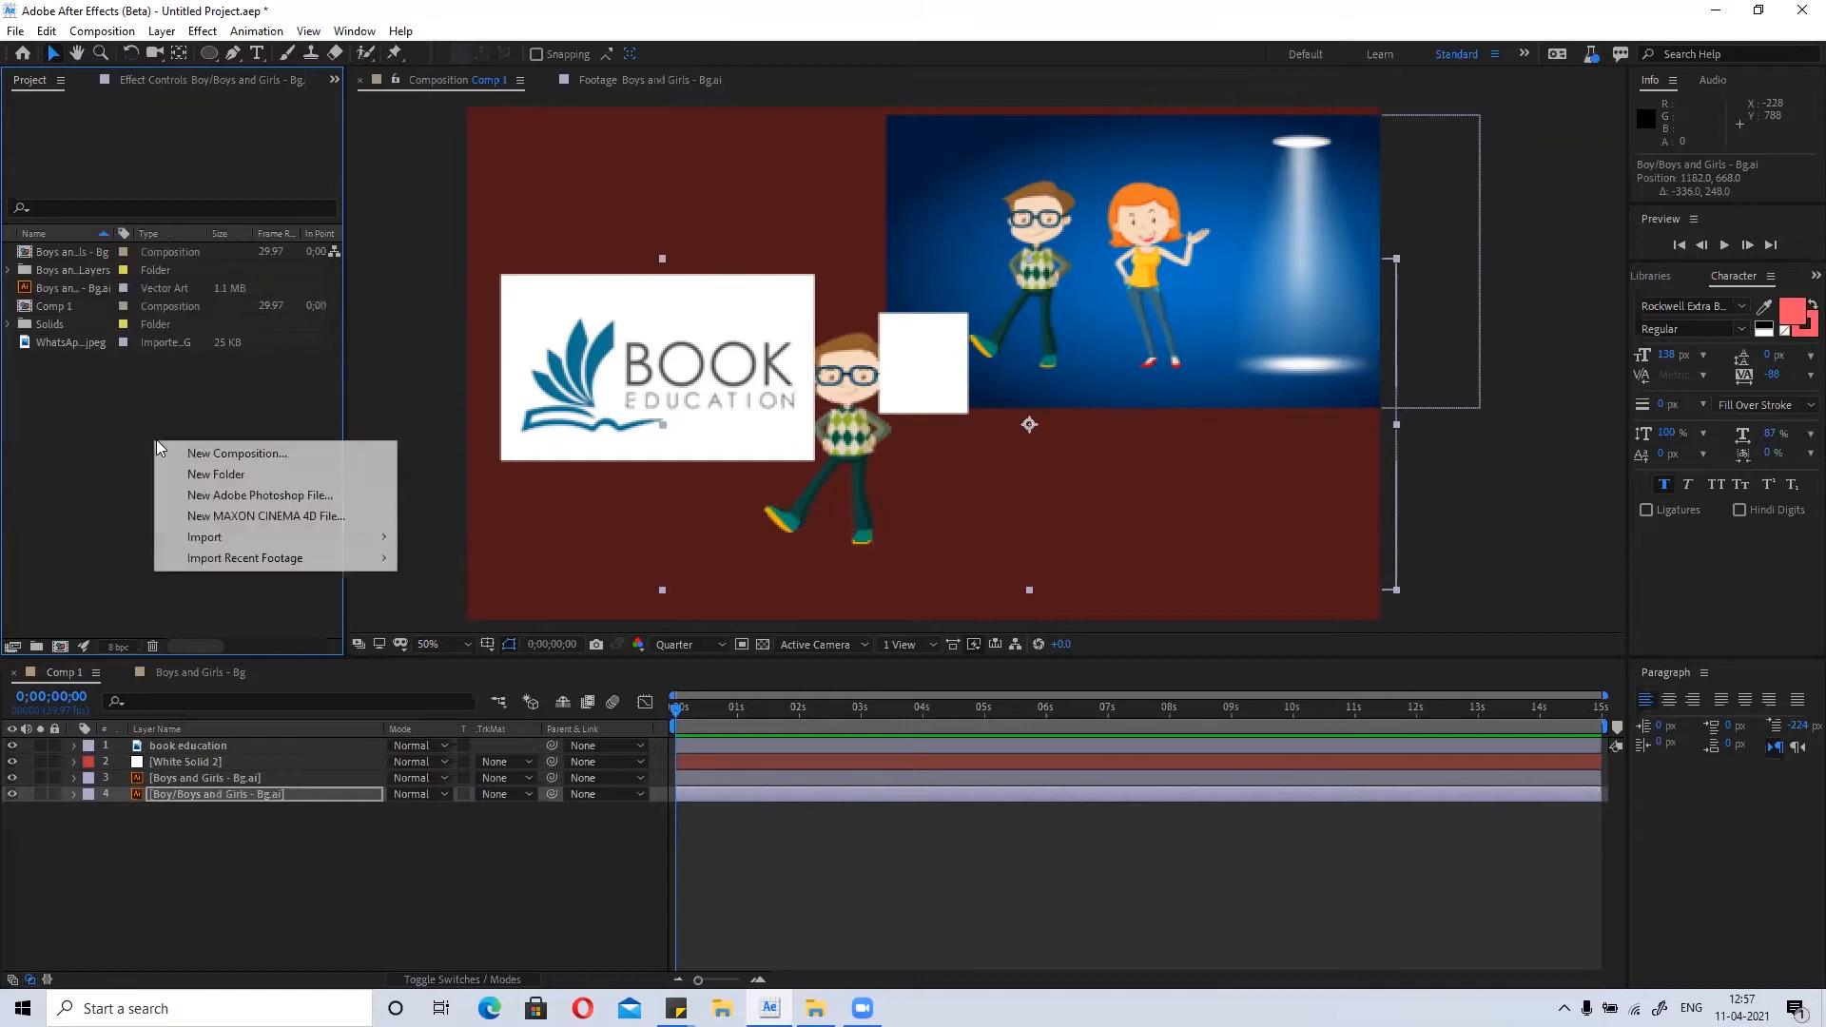
left_click(232, 478)
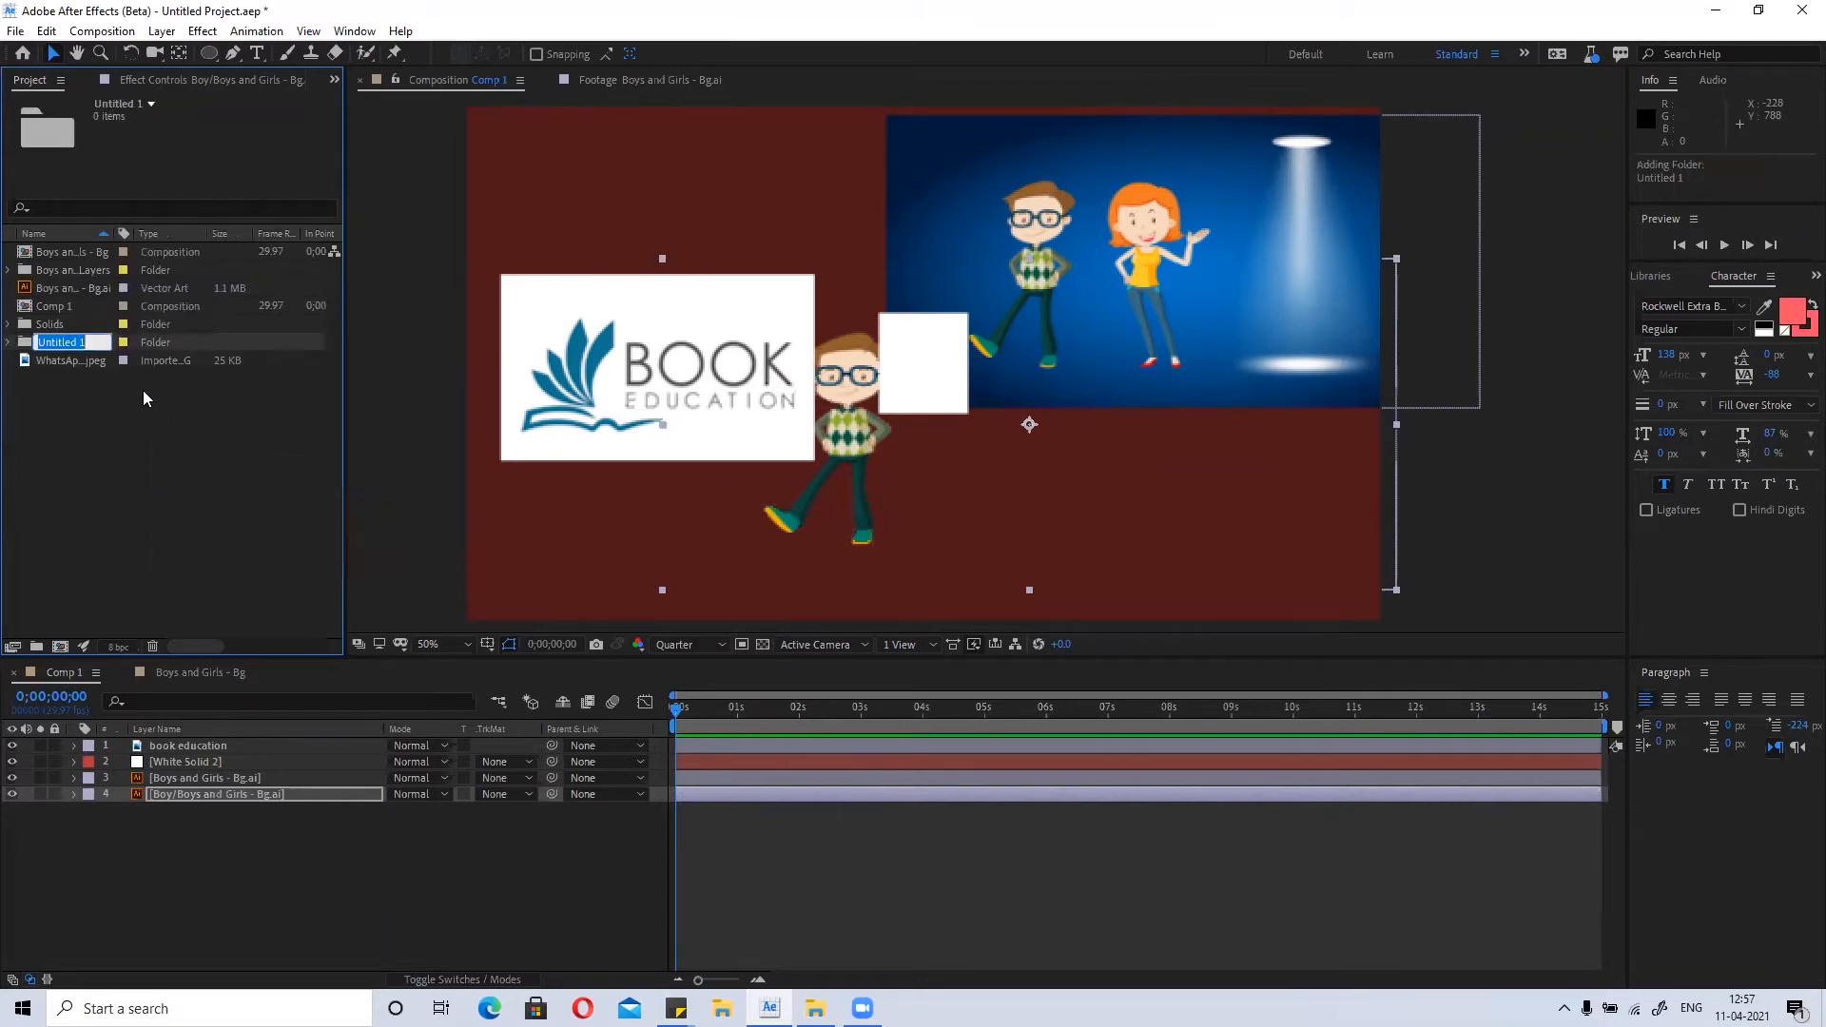
type("Assets")
key("Return")
Create another project folder named Audio.
right_click(197, 496)
left_click(228, 531)
type("Audio")
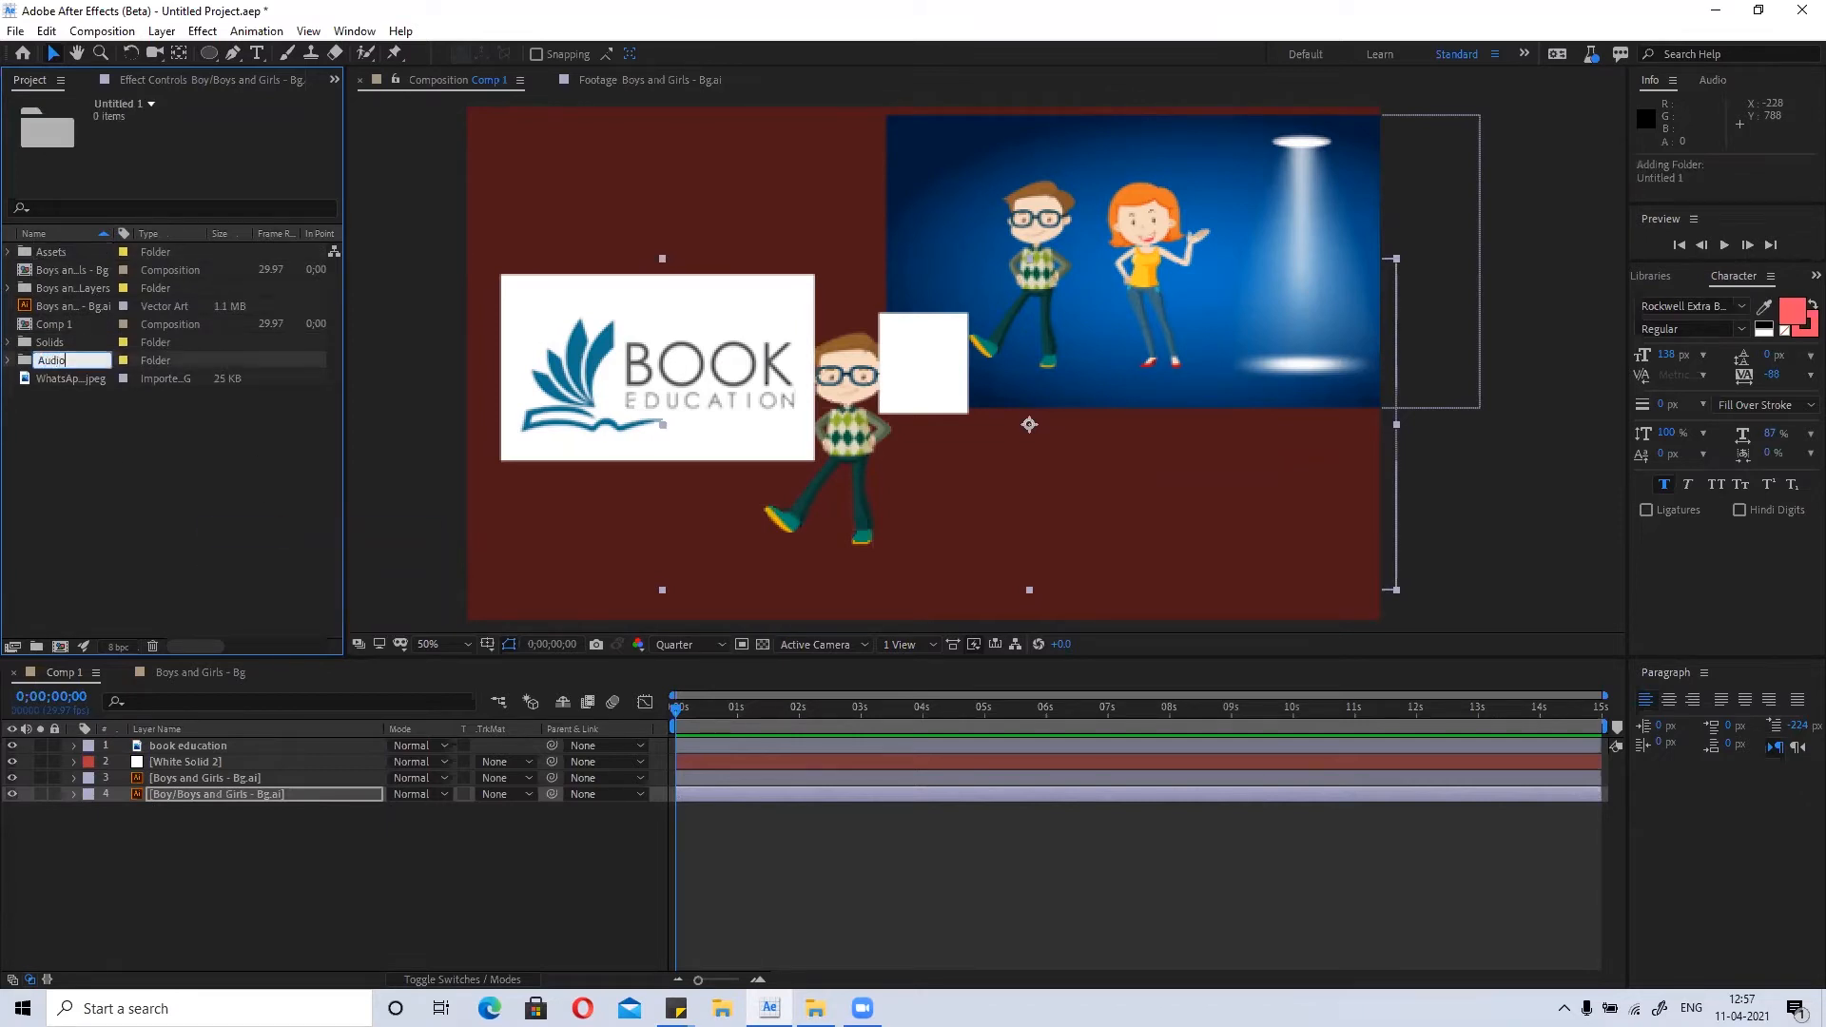
key("Return")
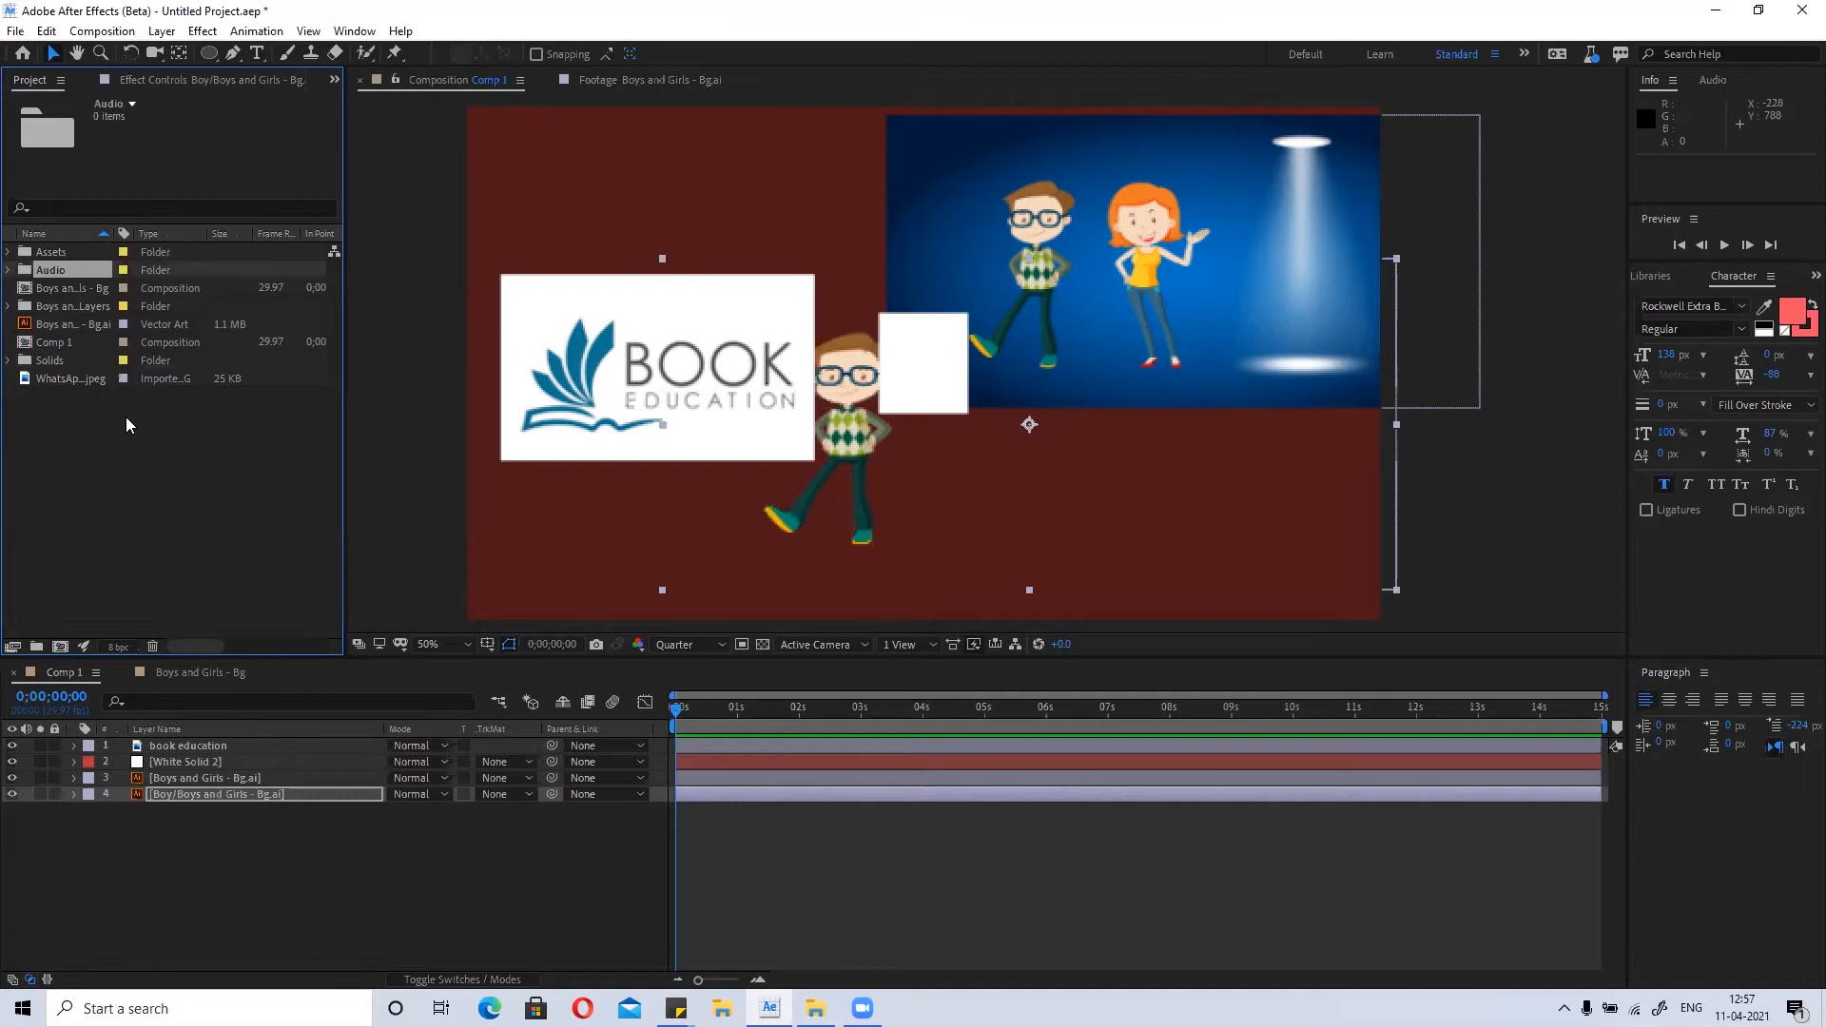
Move the Boys and Girls - Bg Layers folder into Assets and highlight the layers of Comp 1 one by one.
left_click(73, 287)
left_click_drag(63, 306, 59, 254)
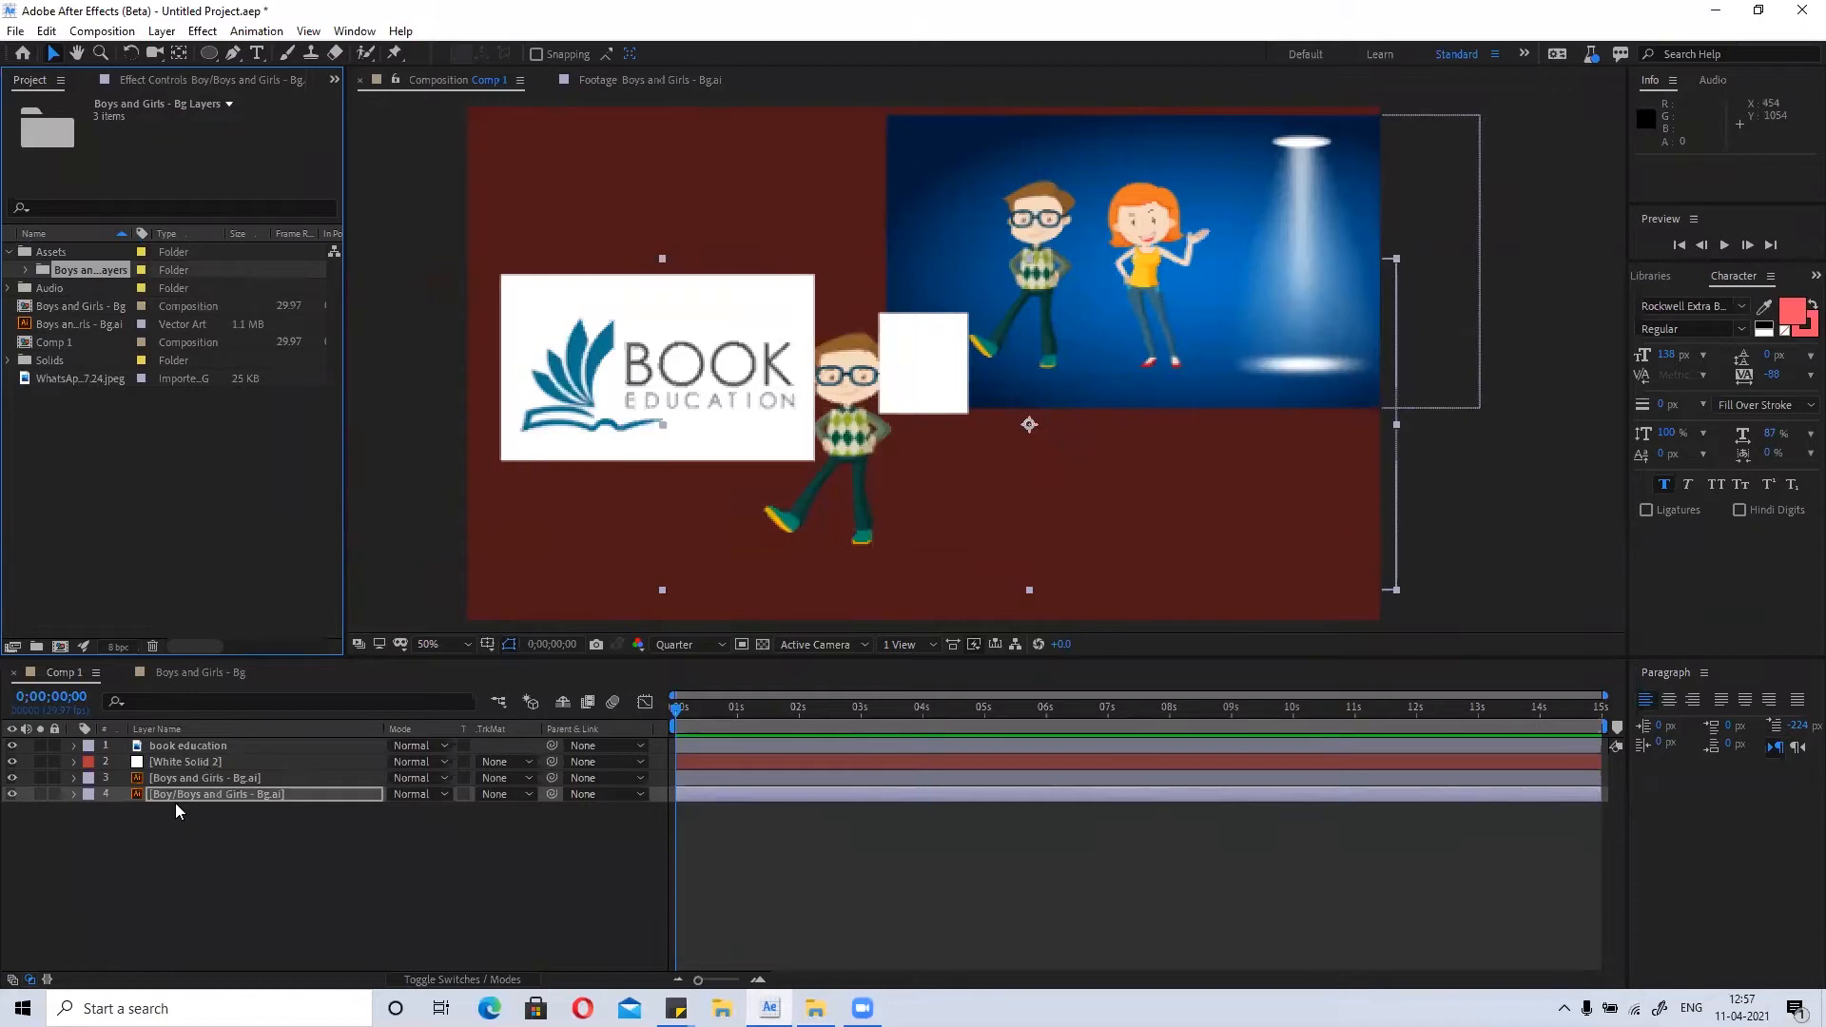
left_click(181, 761)
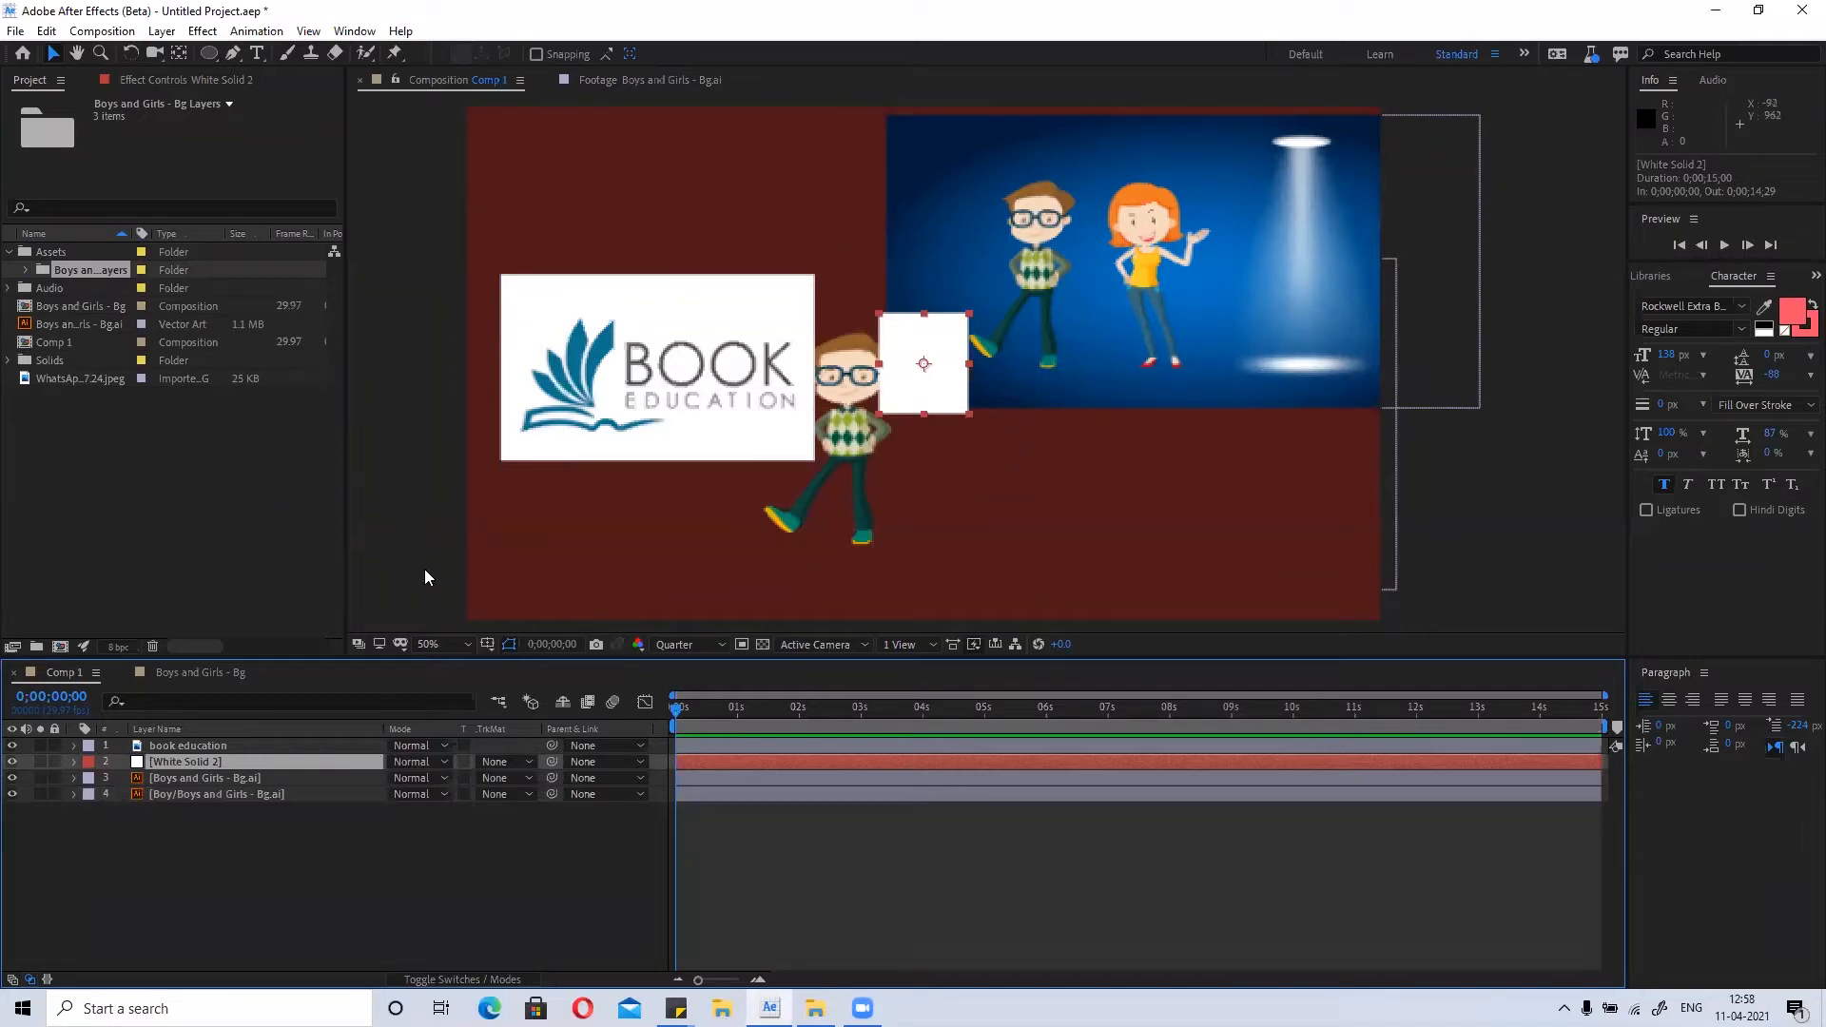
left_click(223, 777)
left_click(207, 794)
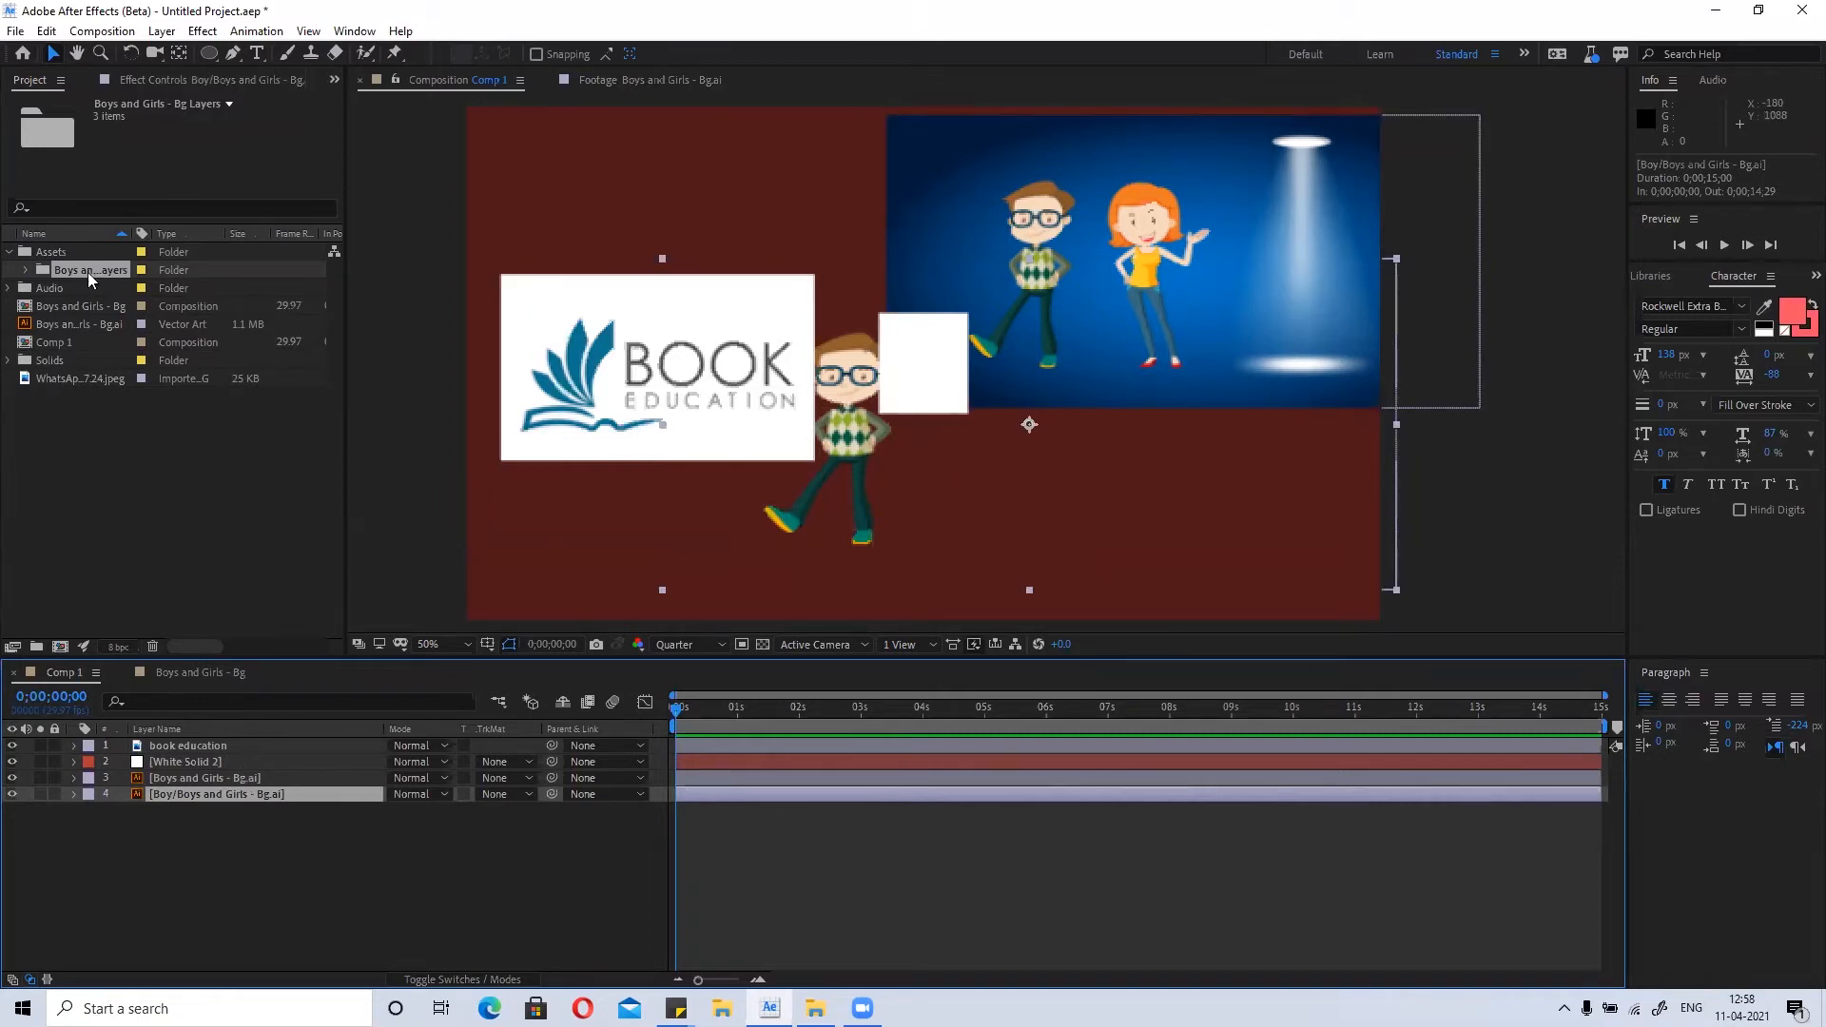
Move the merged Boys and Girls - Bg.ai footage and the WhatsApp JPEG logo into Assets, and check the folder's contents.
left_click(44, 252)
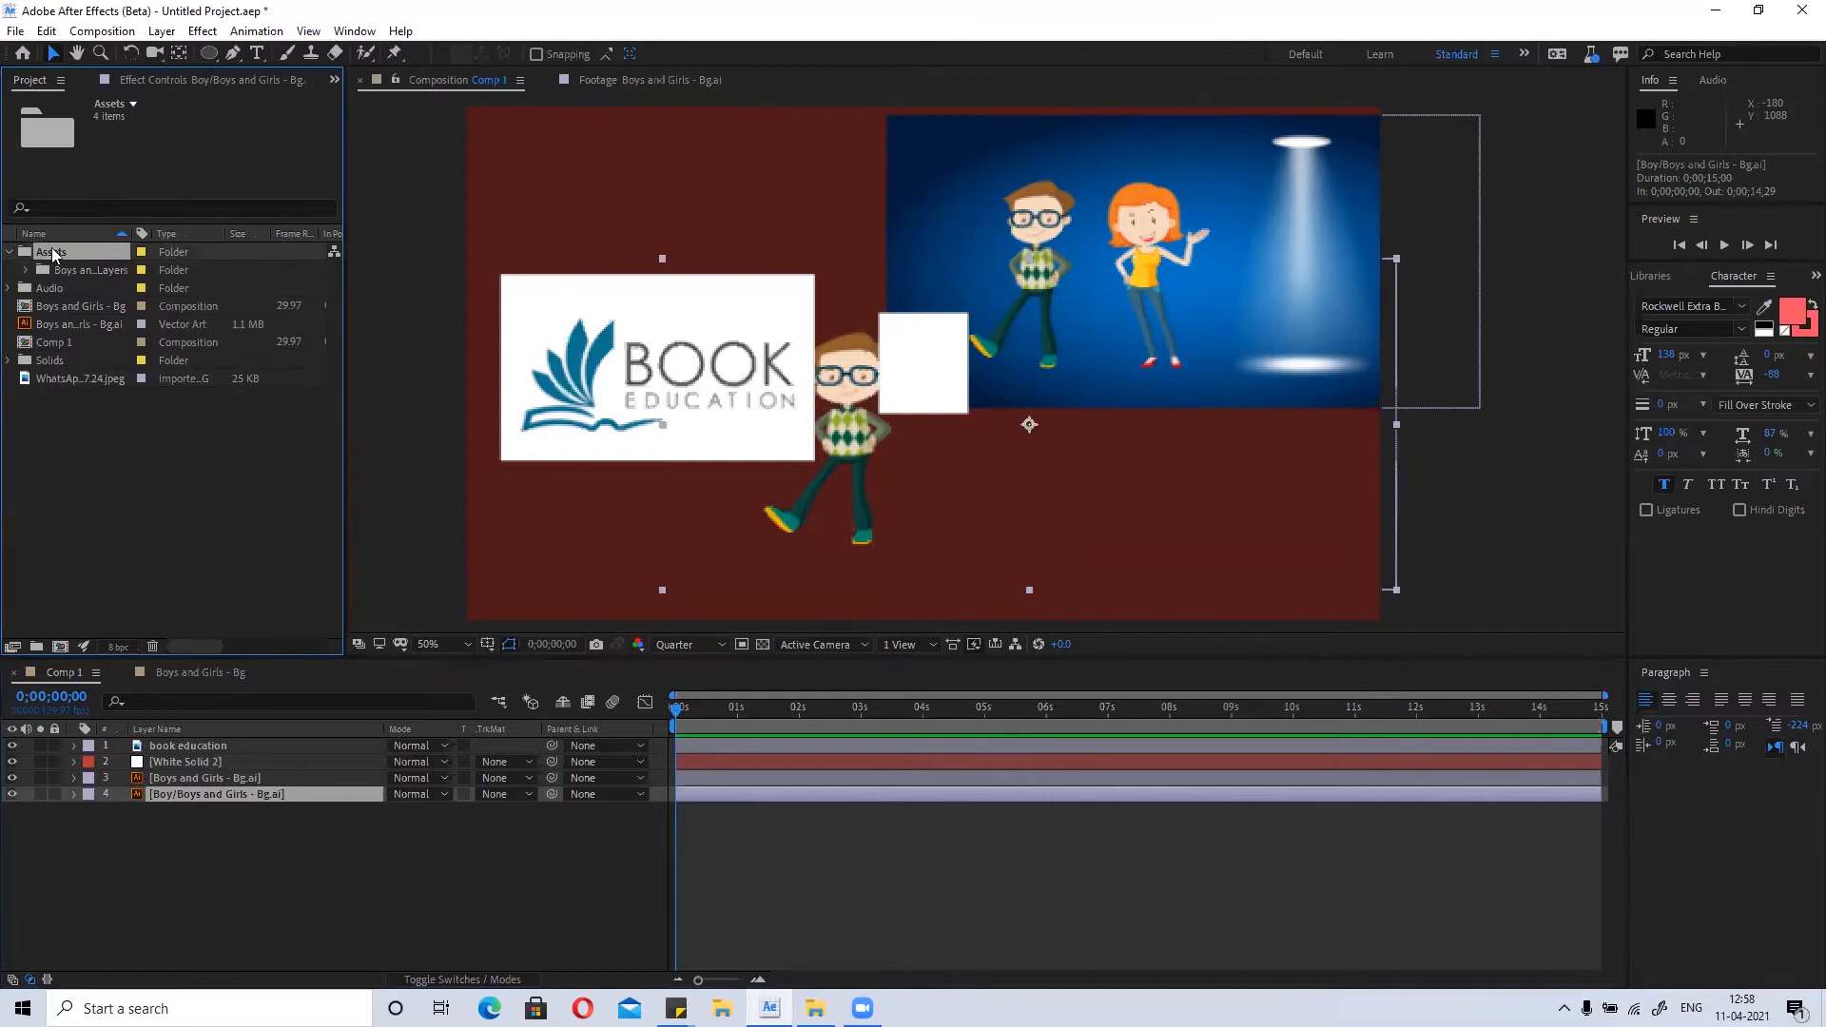
left_click(10, 251)
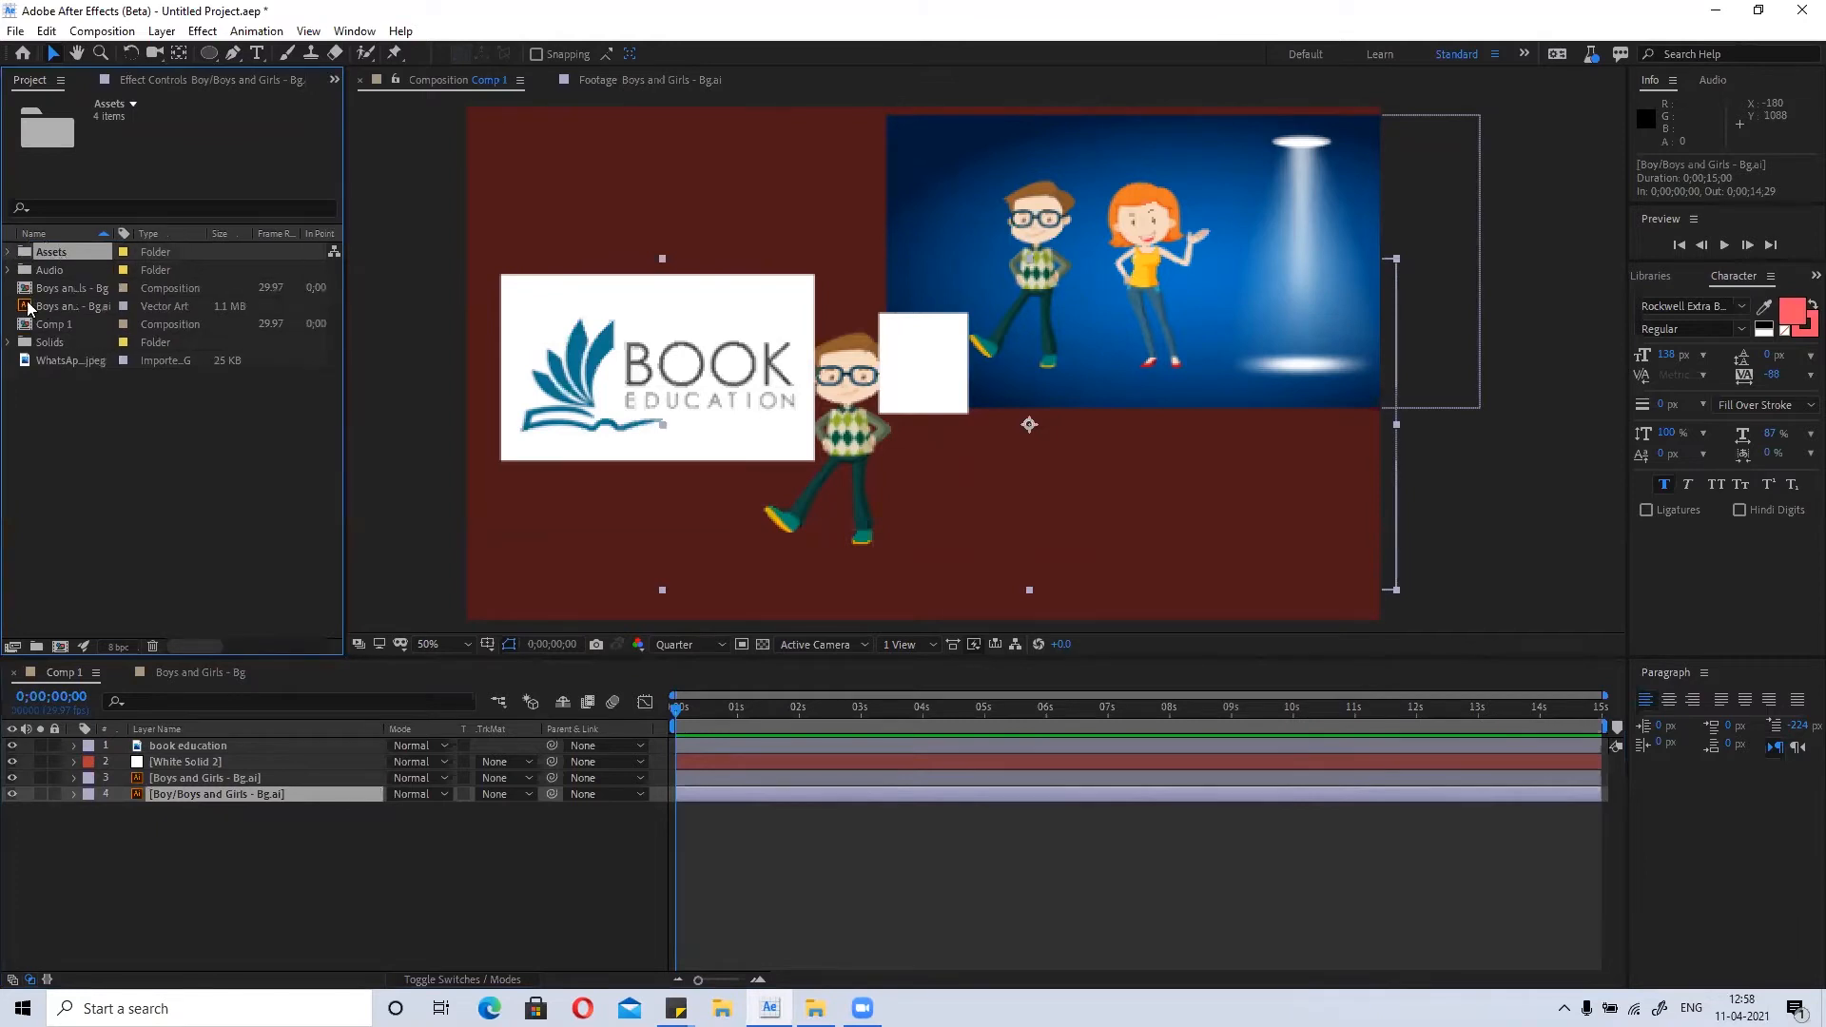
left_click_drag(73, 304, 59, 254)
left_click(57, 342)
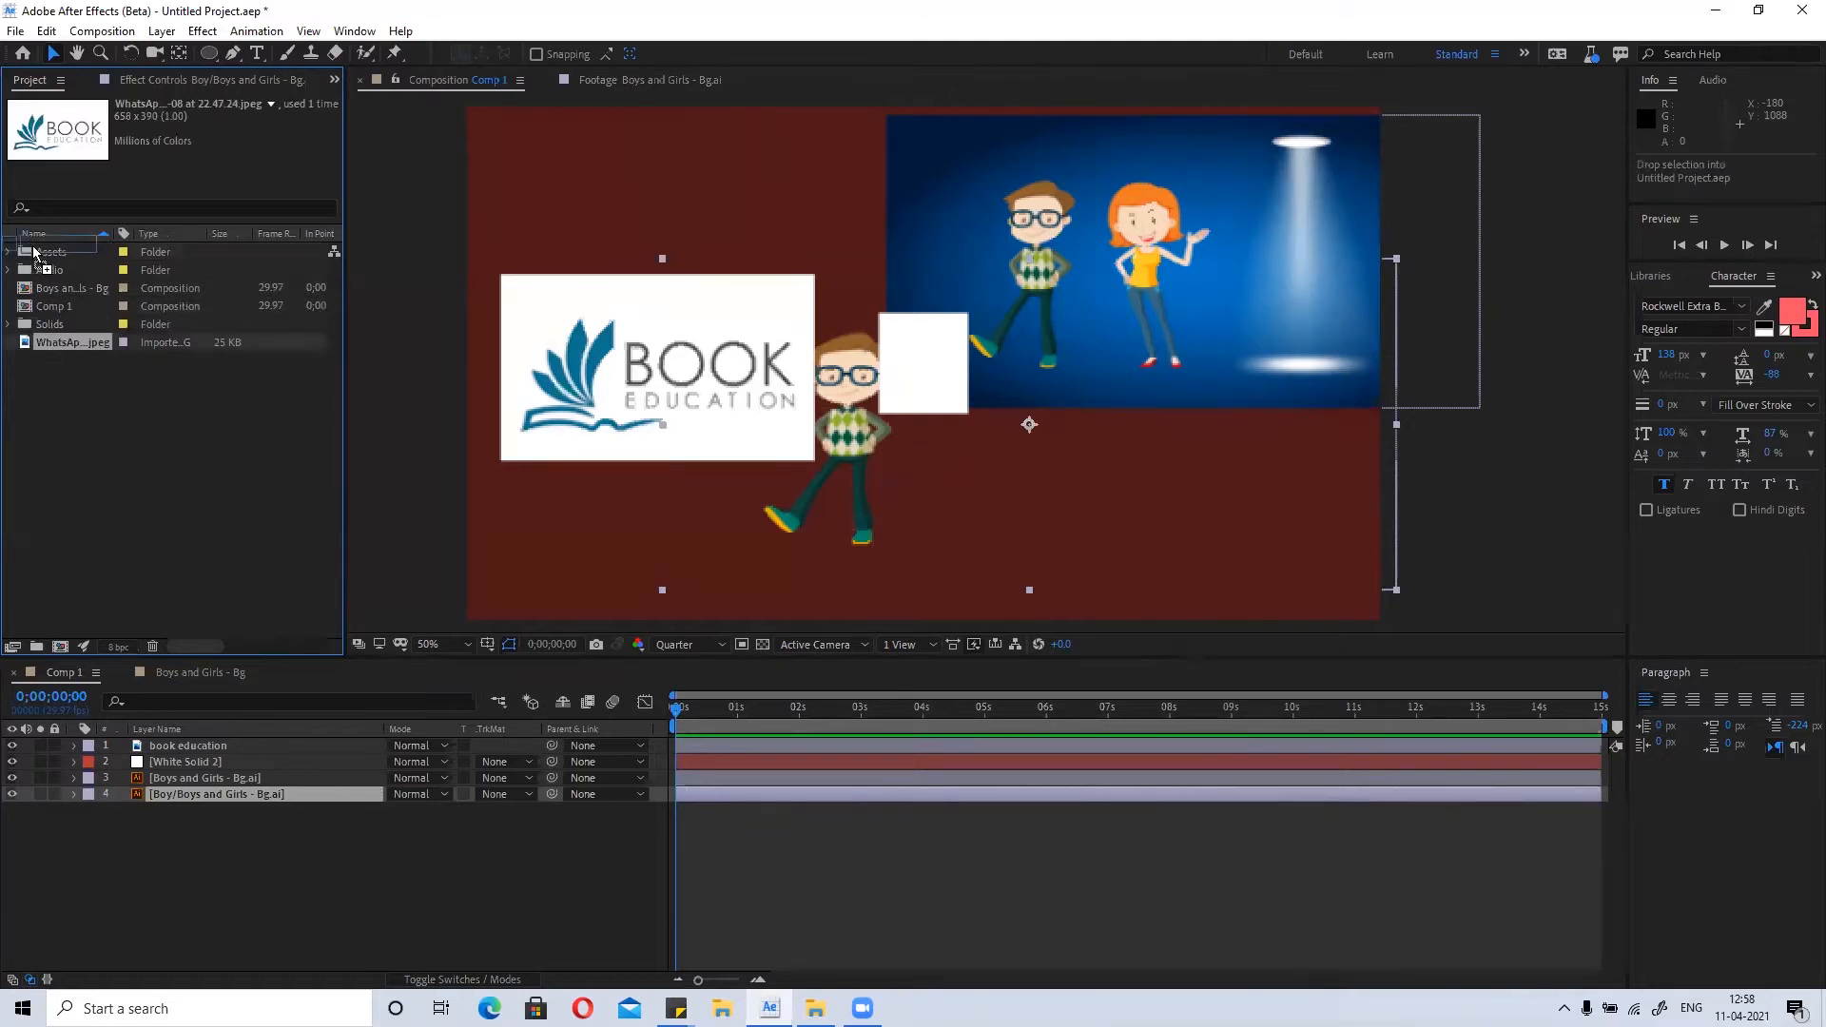
key("Delete")
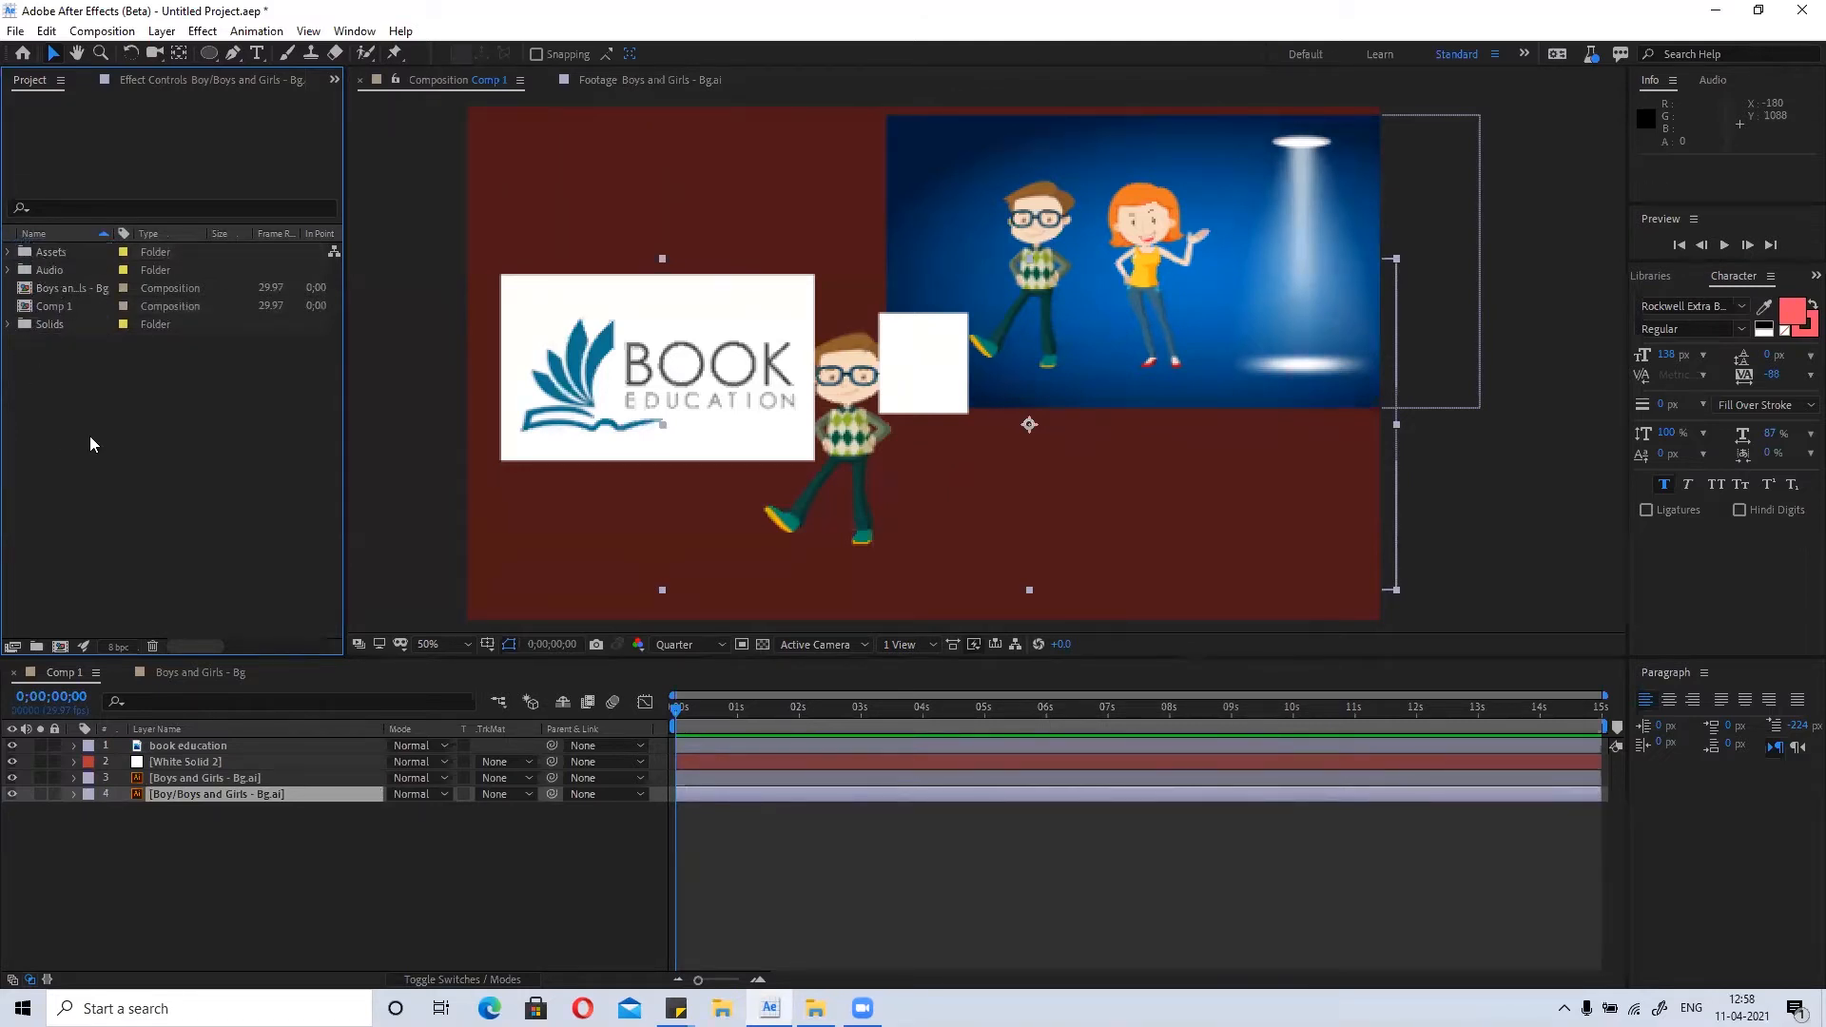
left_click(7, 252)
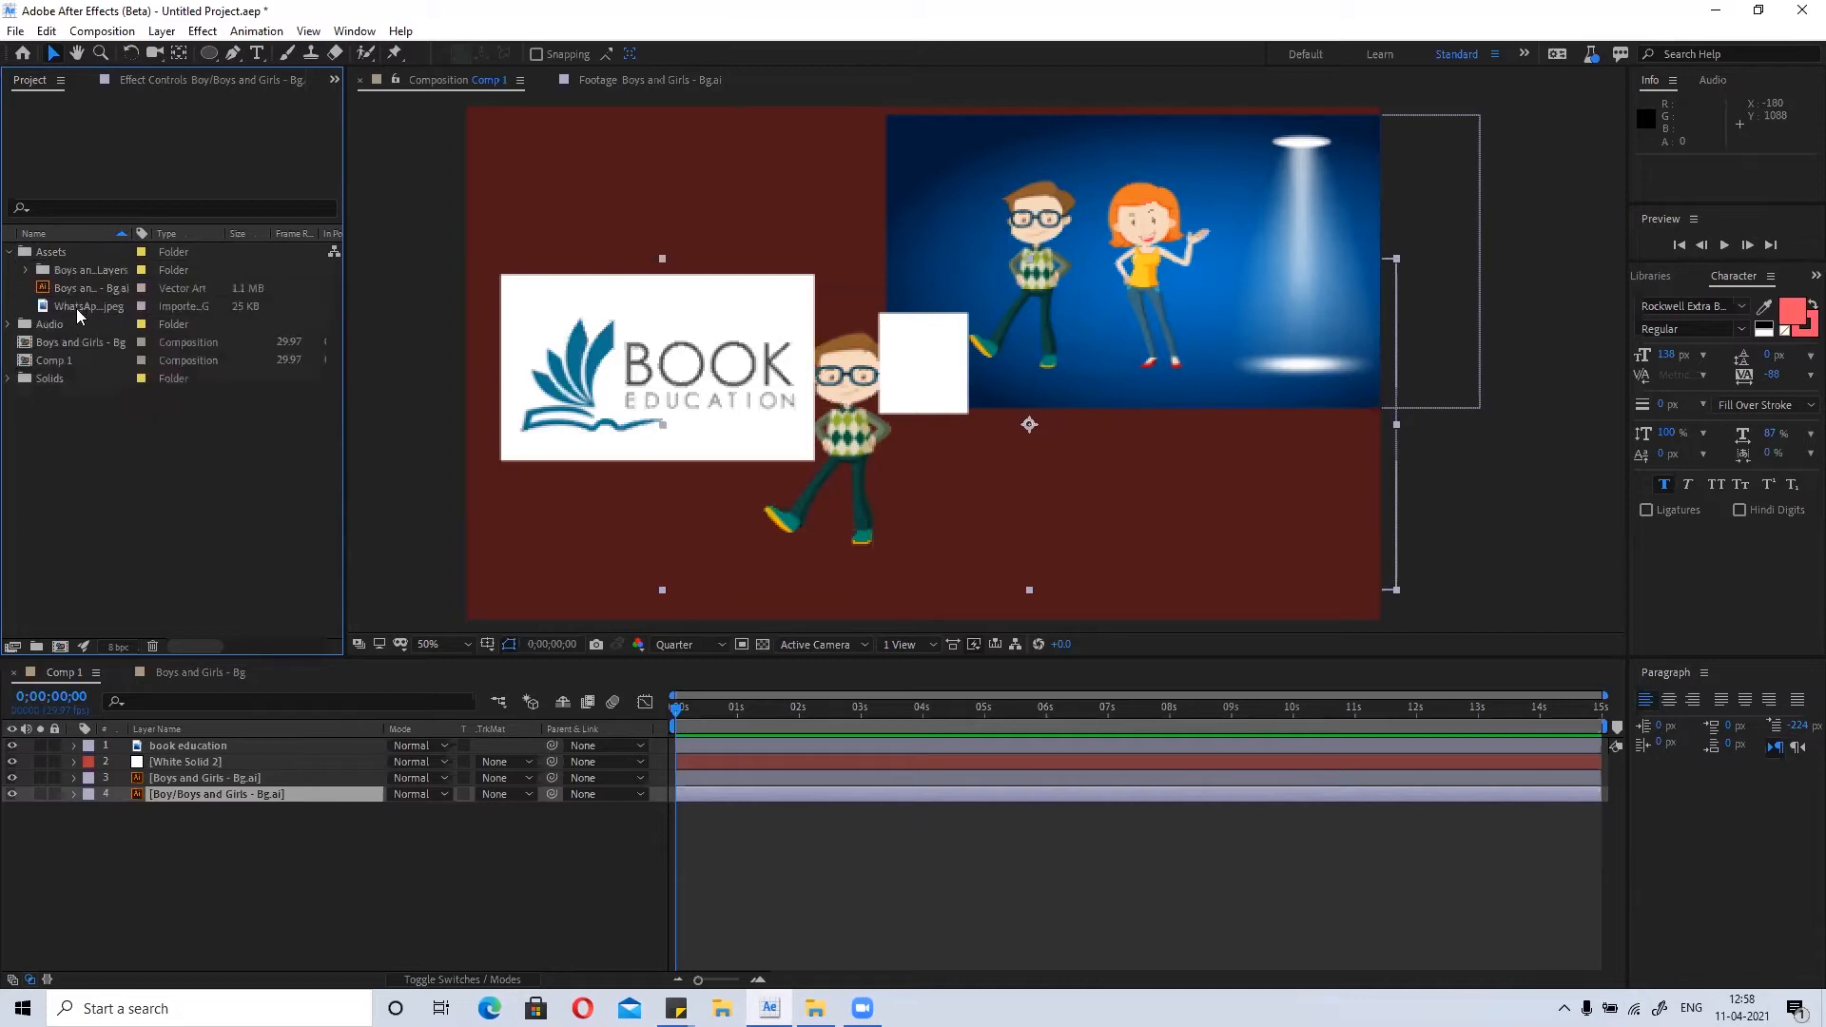
left_click(9, 252)
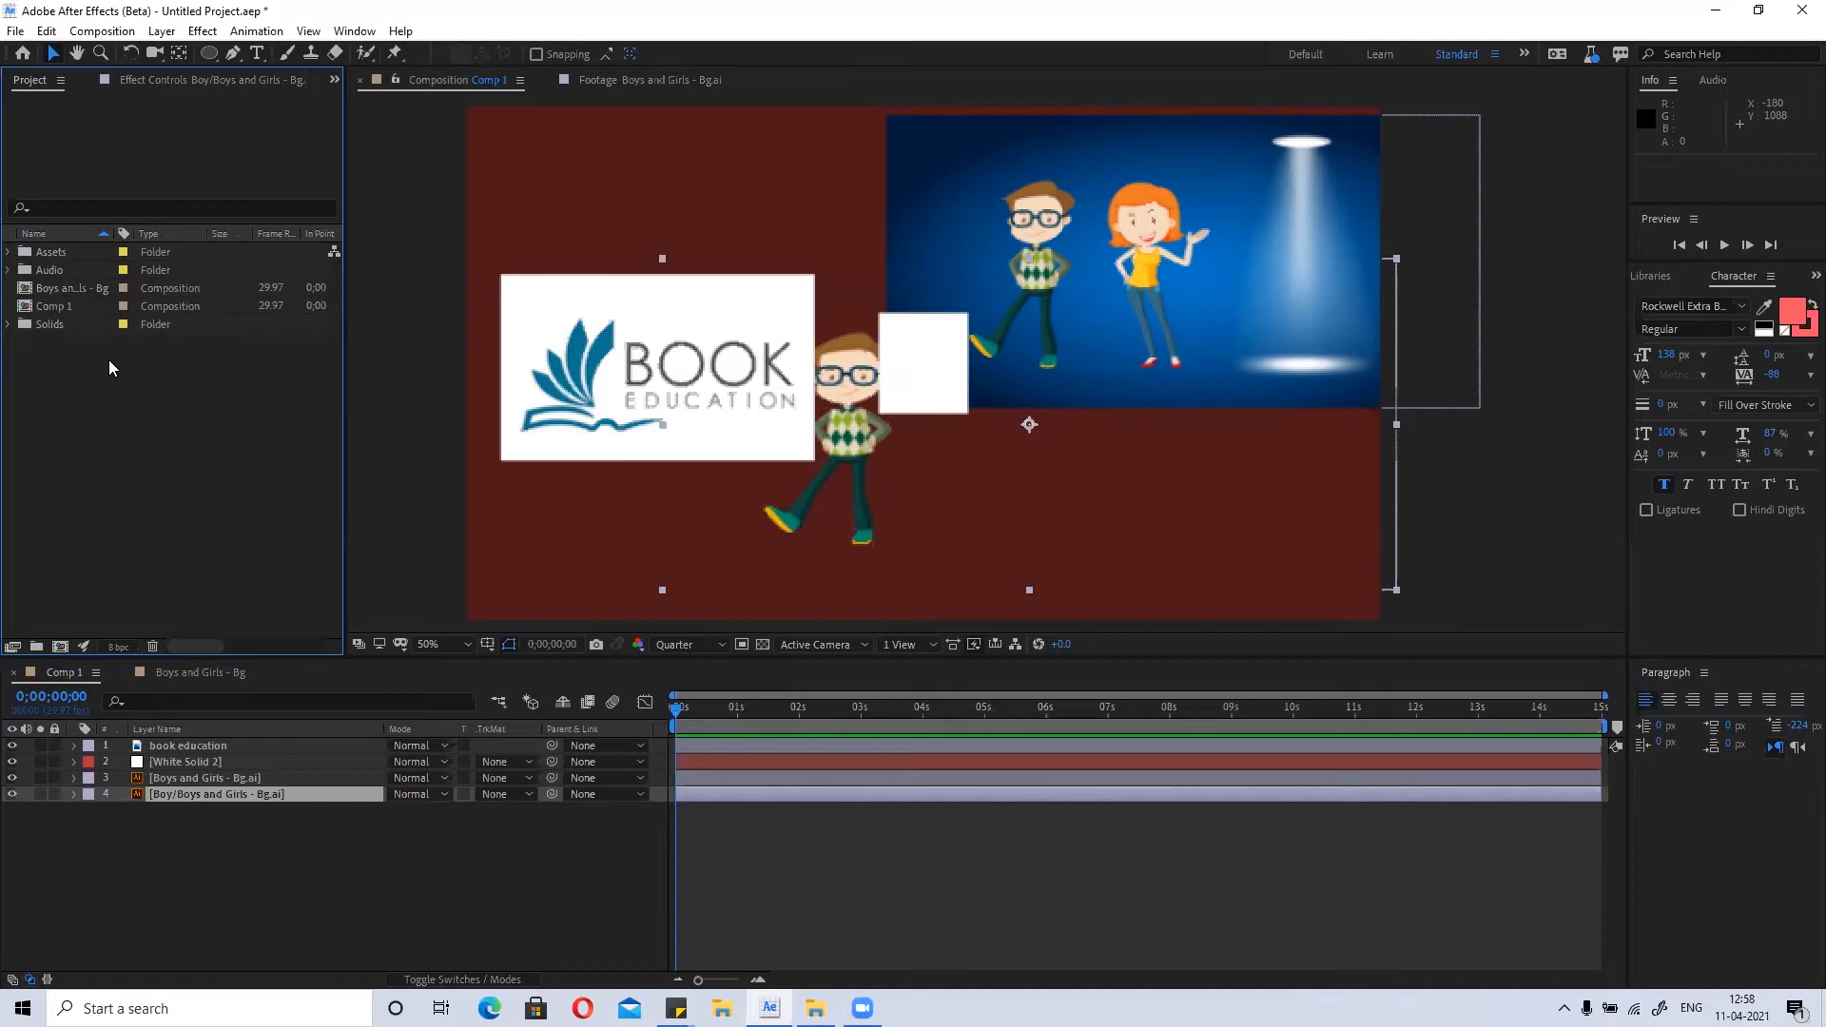
Search the project items for "boy" and clear the search.
left_click(31, 210)
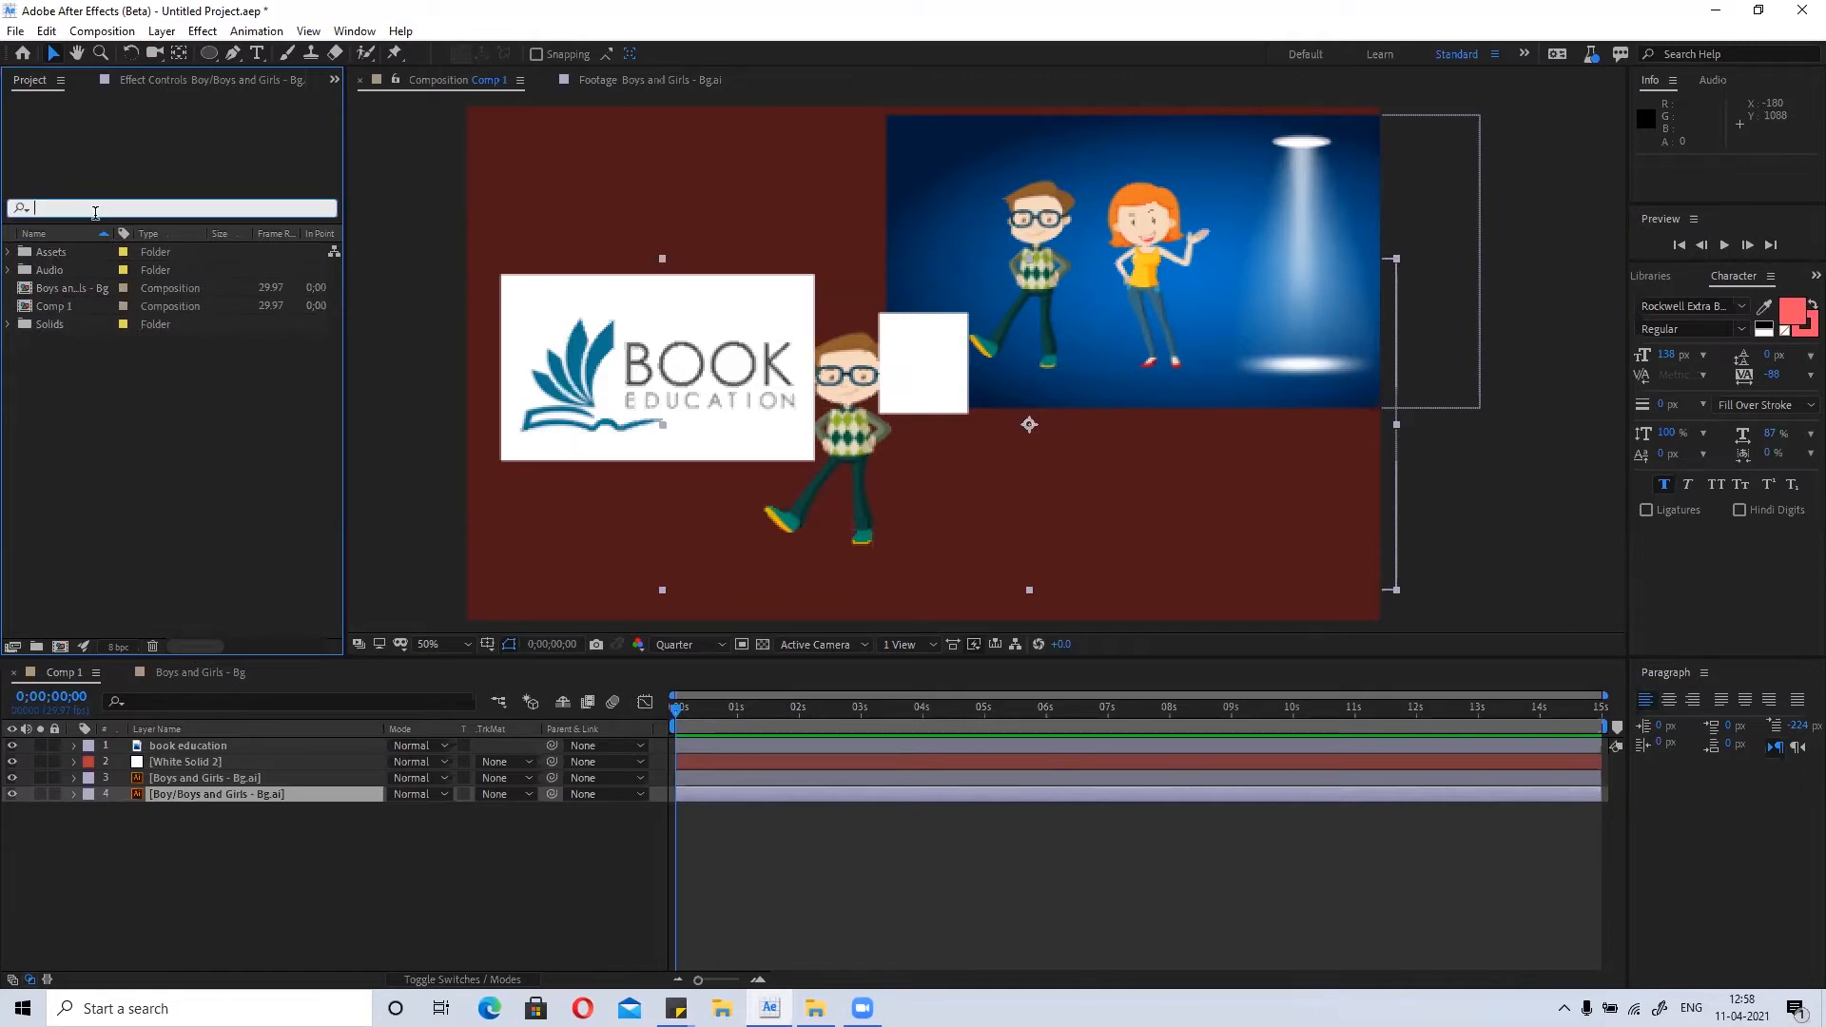
type("boy")
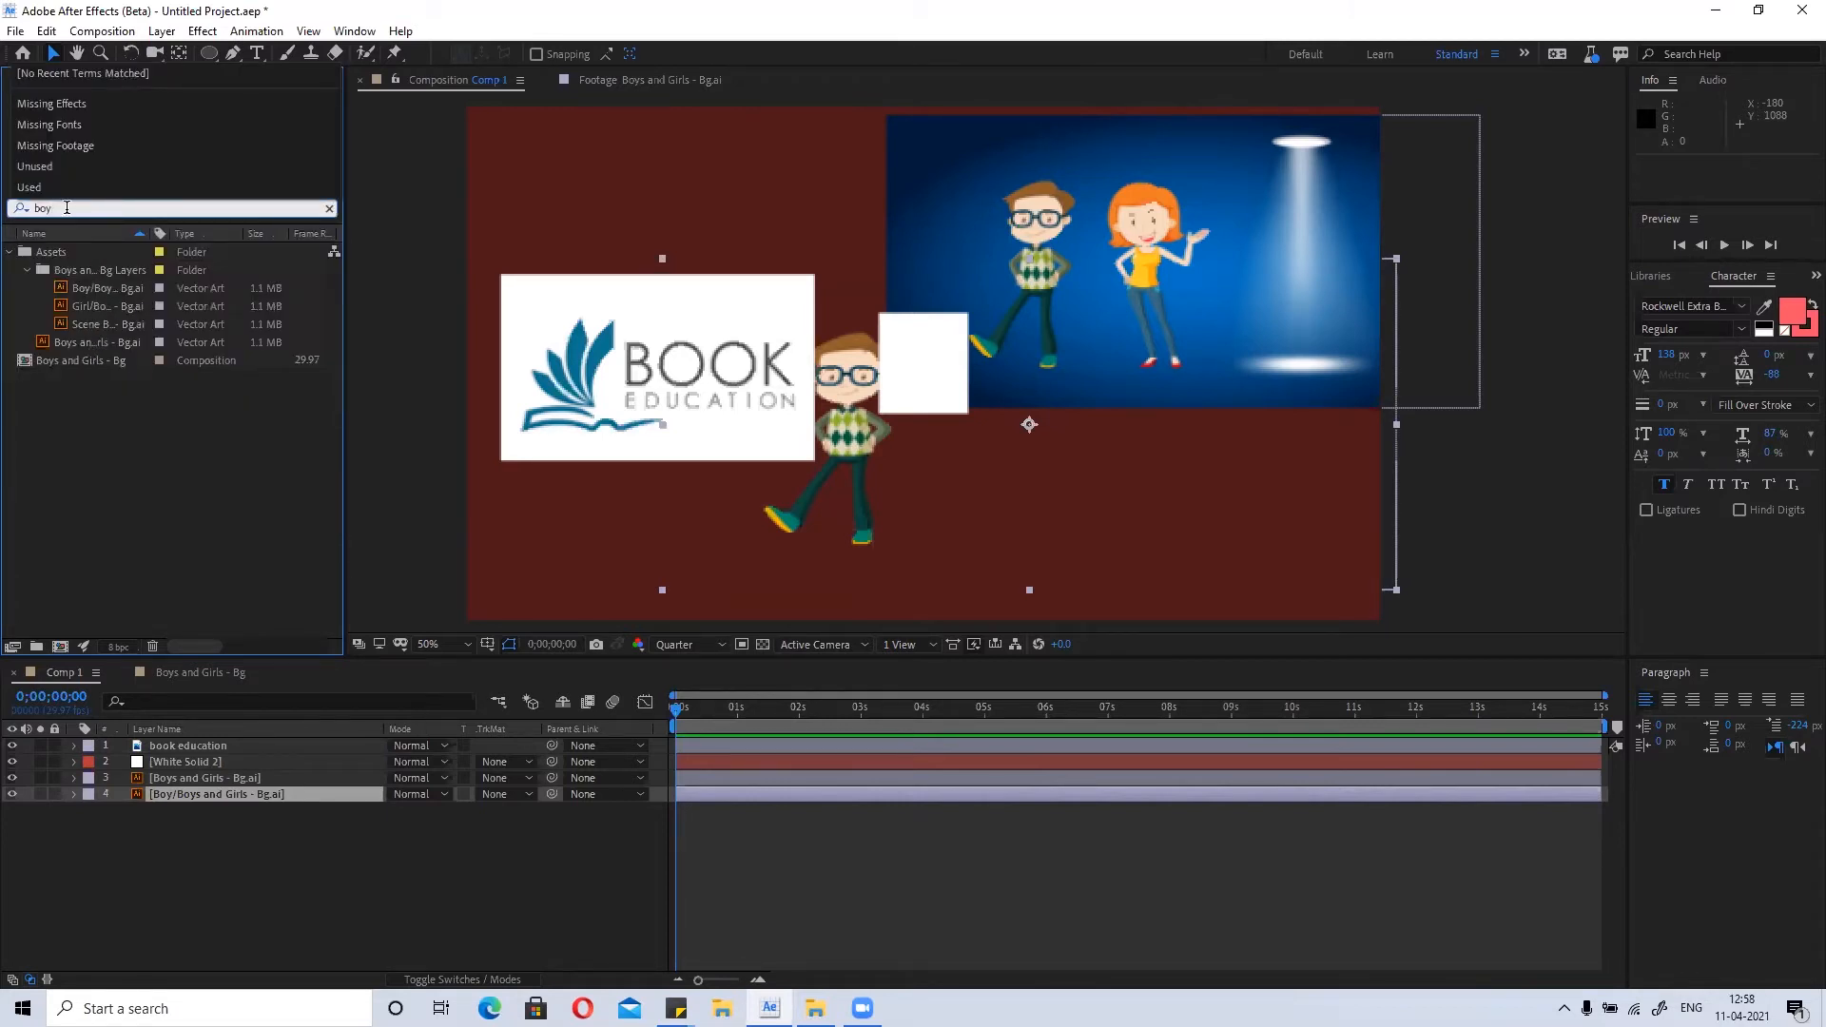
left_click(67, 208)
key("BackSpace")
key("BackSpace")
key("BackSpace")
left_click(143, 537)
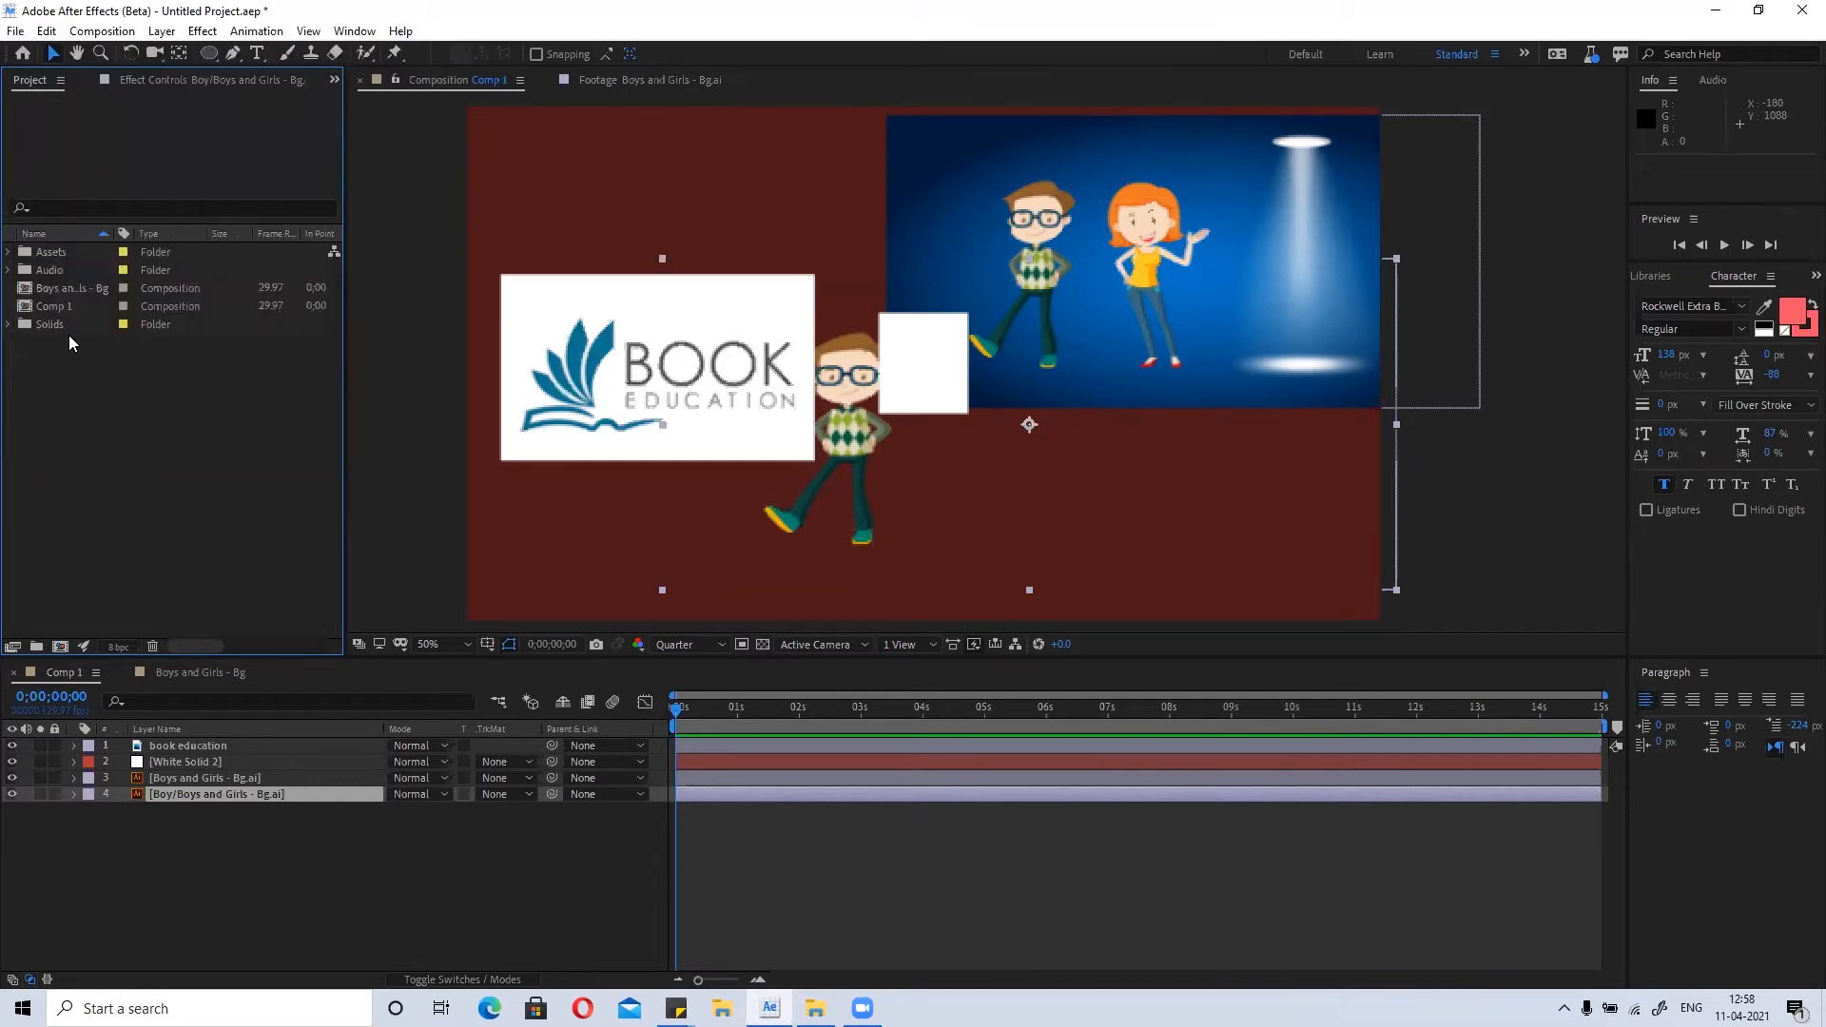
Duplicate all four layers of Comp 1 repeatedly until there are 14 of each.
left_click(422, 436)
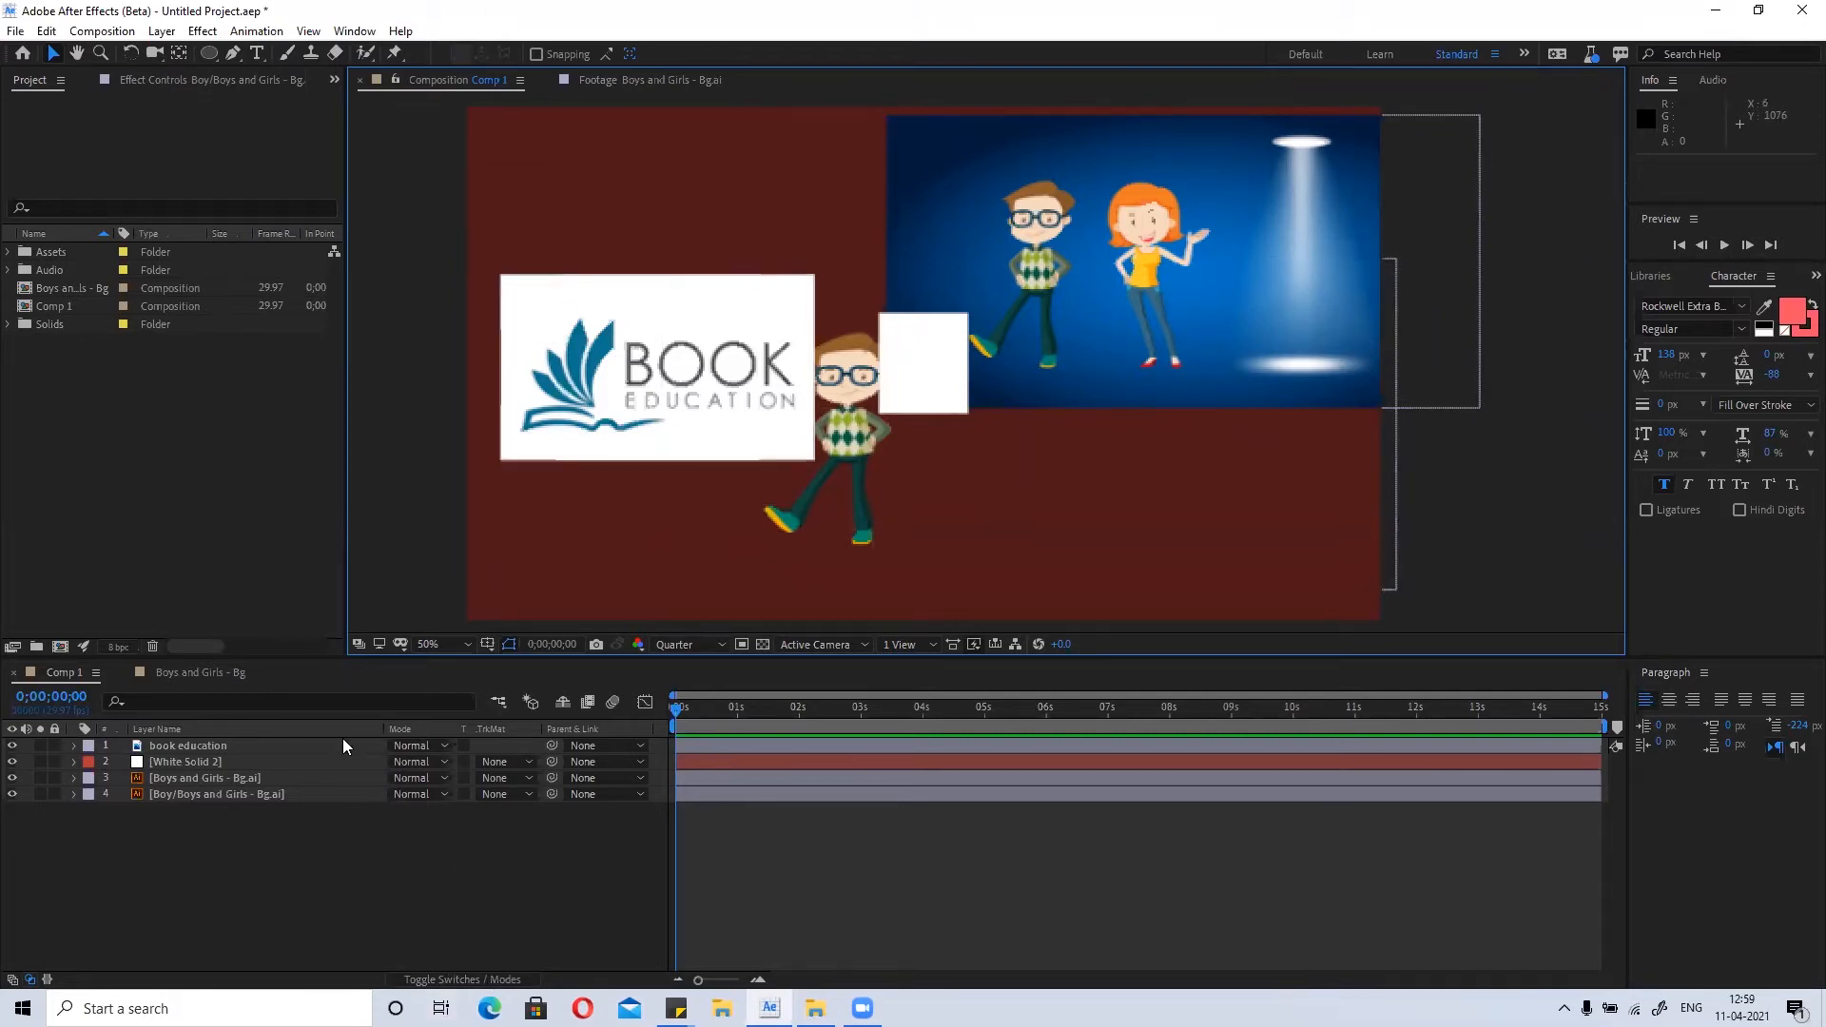
left_click_drag(303, 815, 210, 752)
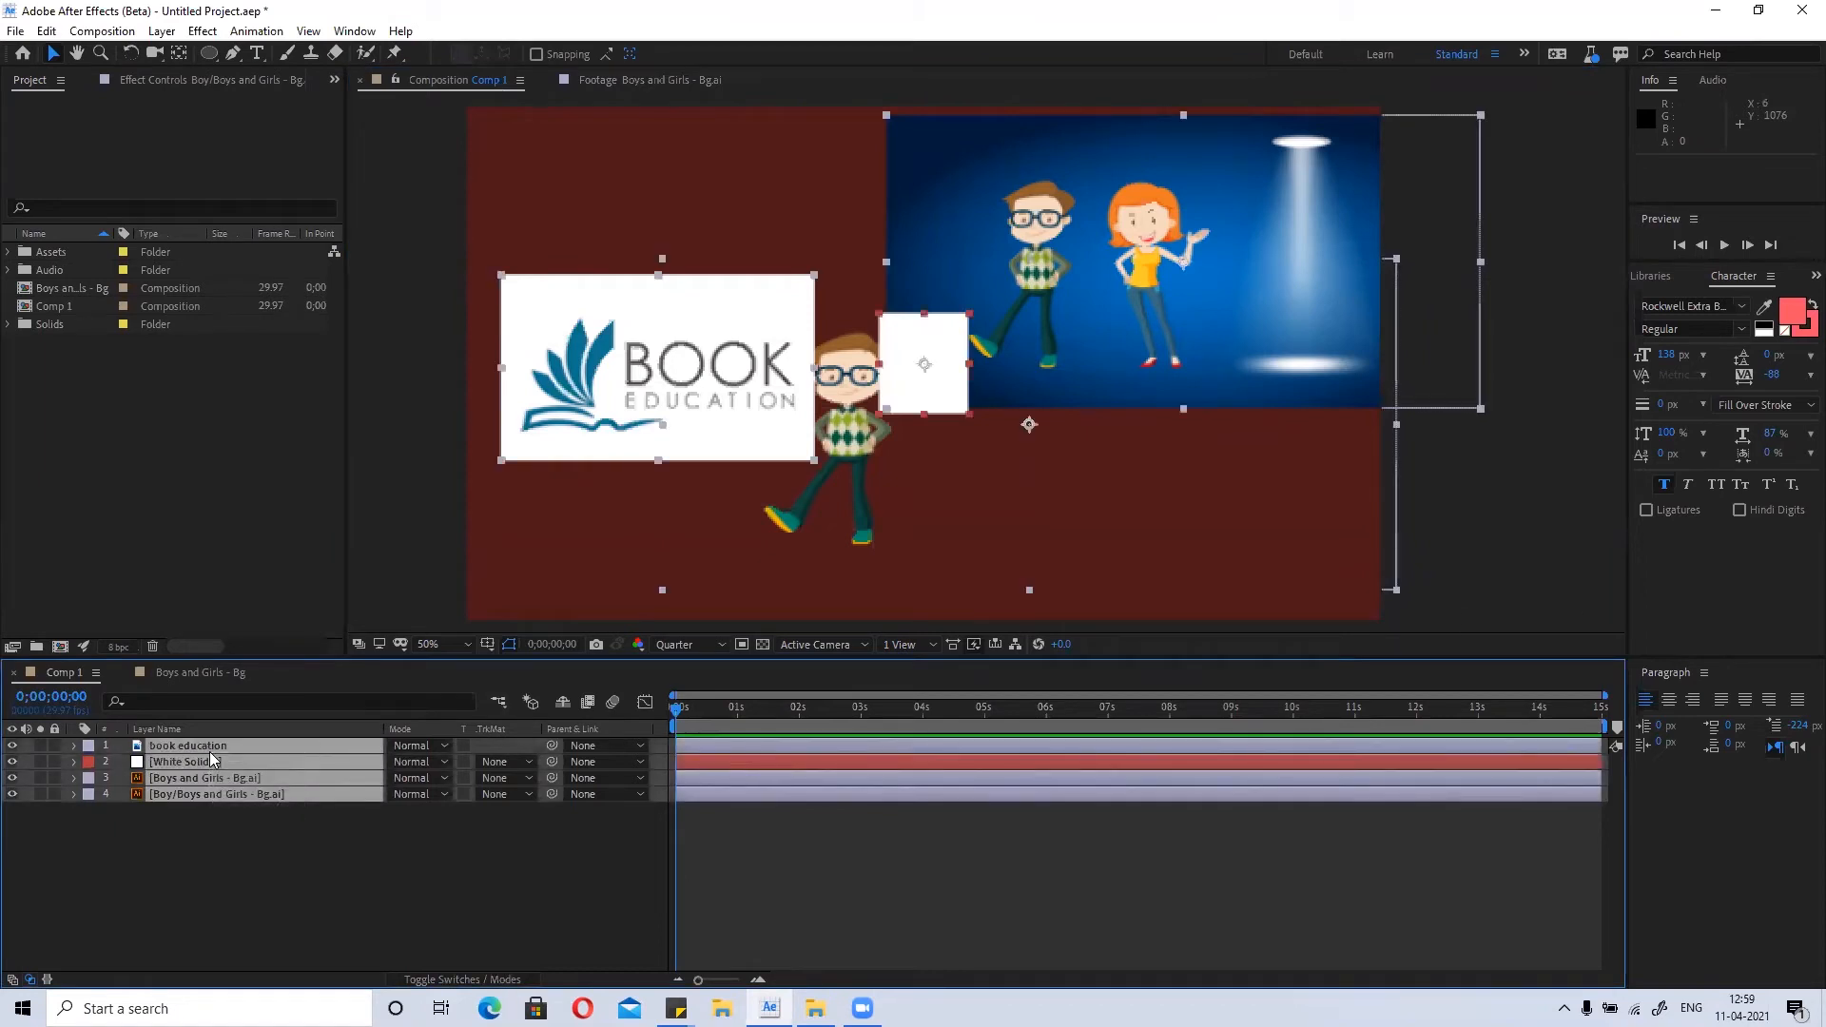
key("ctrl+d")
key("ctrl+d")
key("ctrl+d")
key("ctrl+d")
key("ctrl+d")
key("ctrl+d")
key("ctrl+d")
key("ctrl+d")
scroll(319, 849, "down", 10)
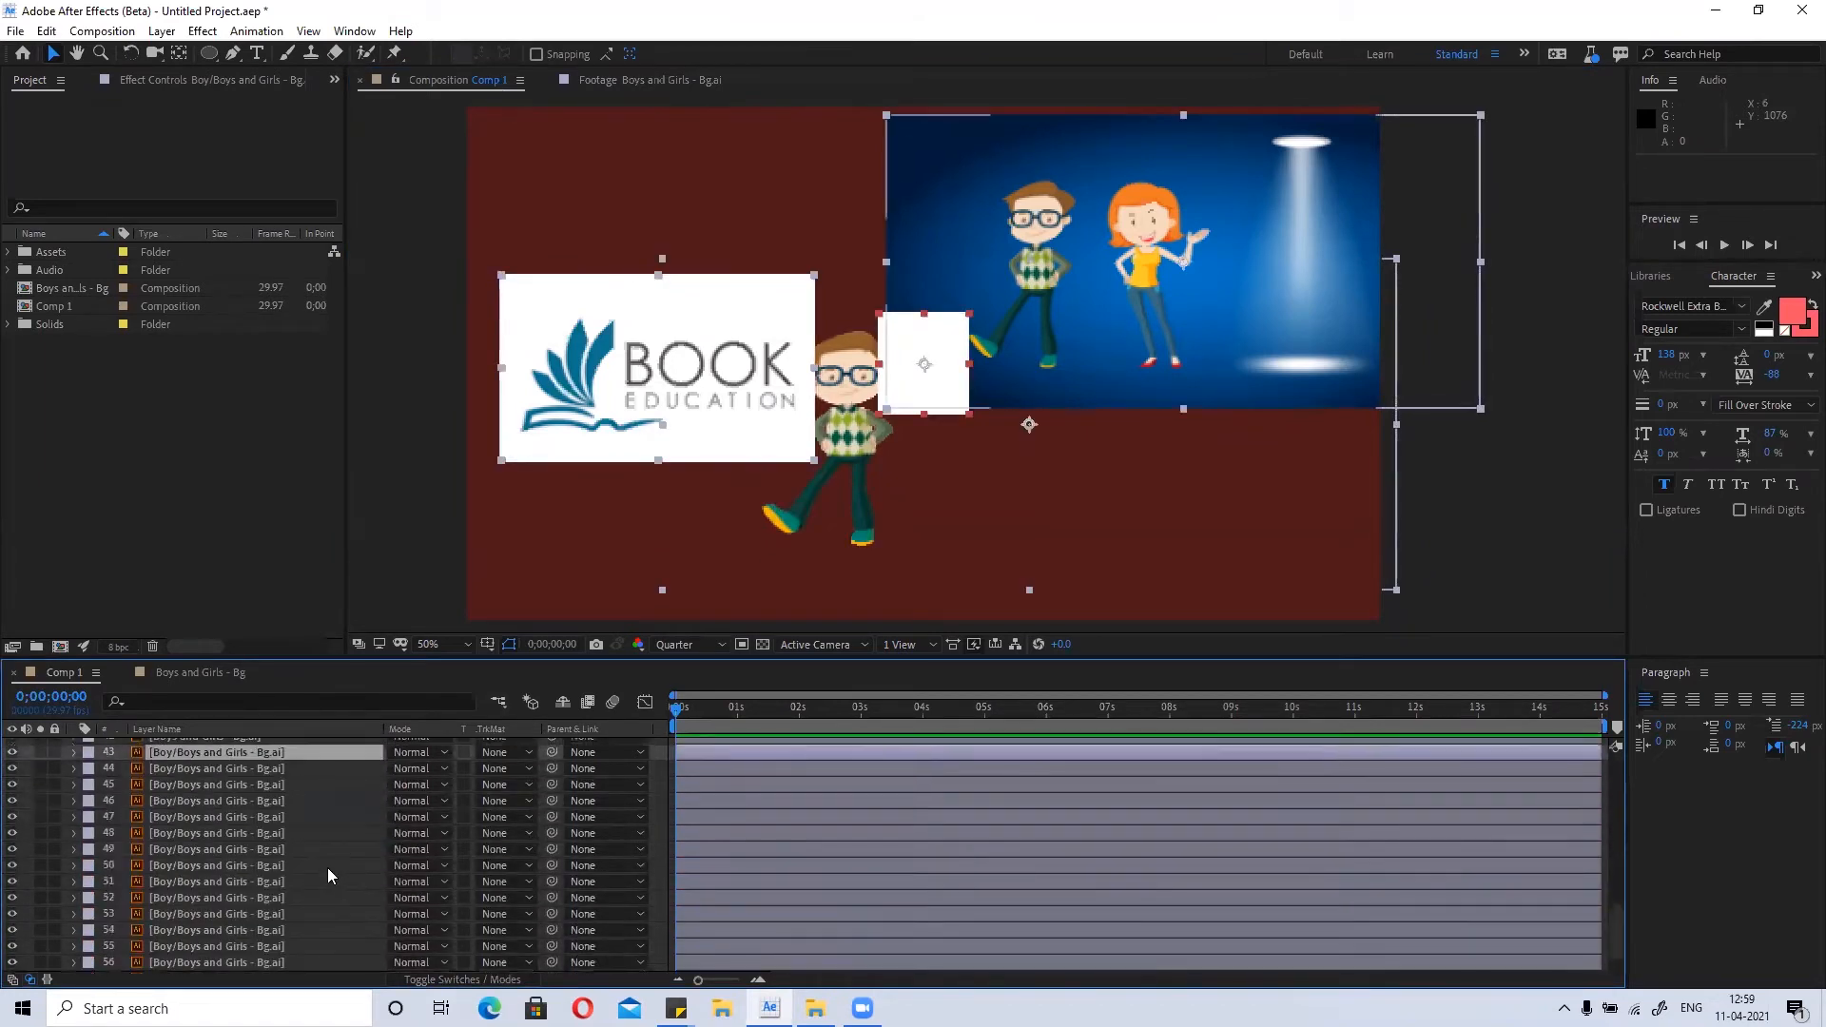
scroll(326, 868, "up", 10)
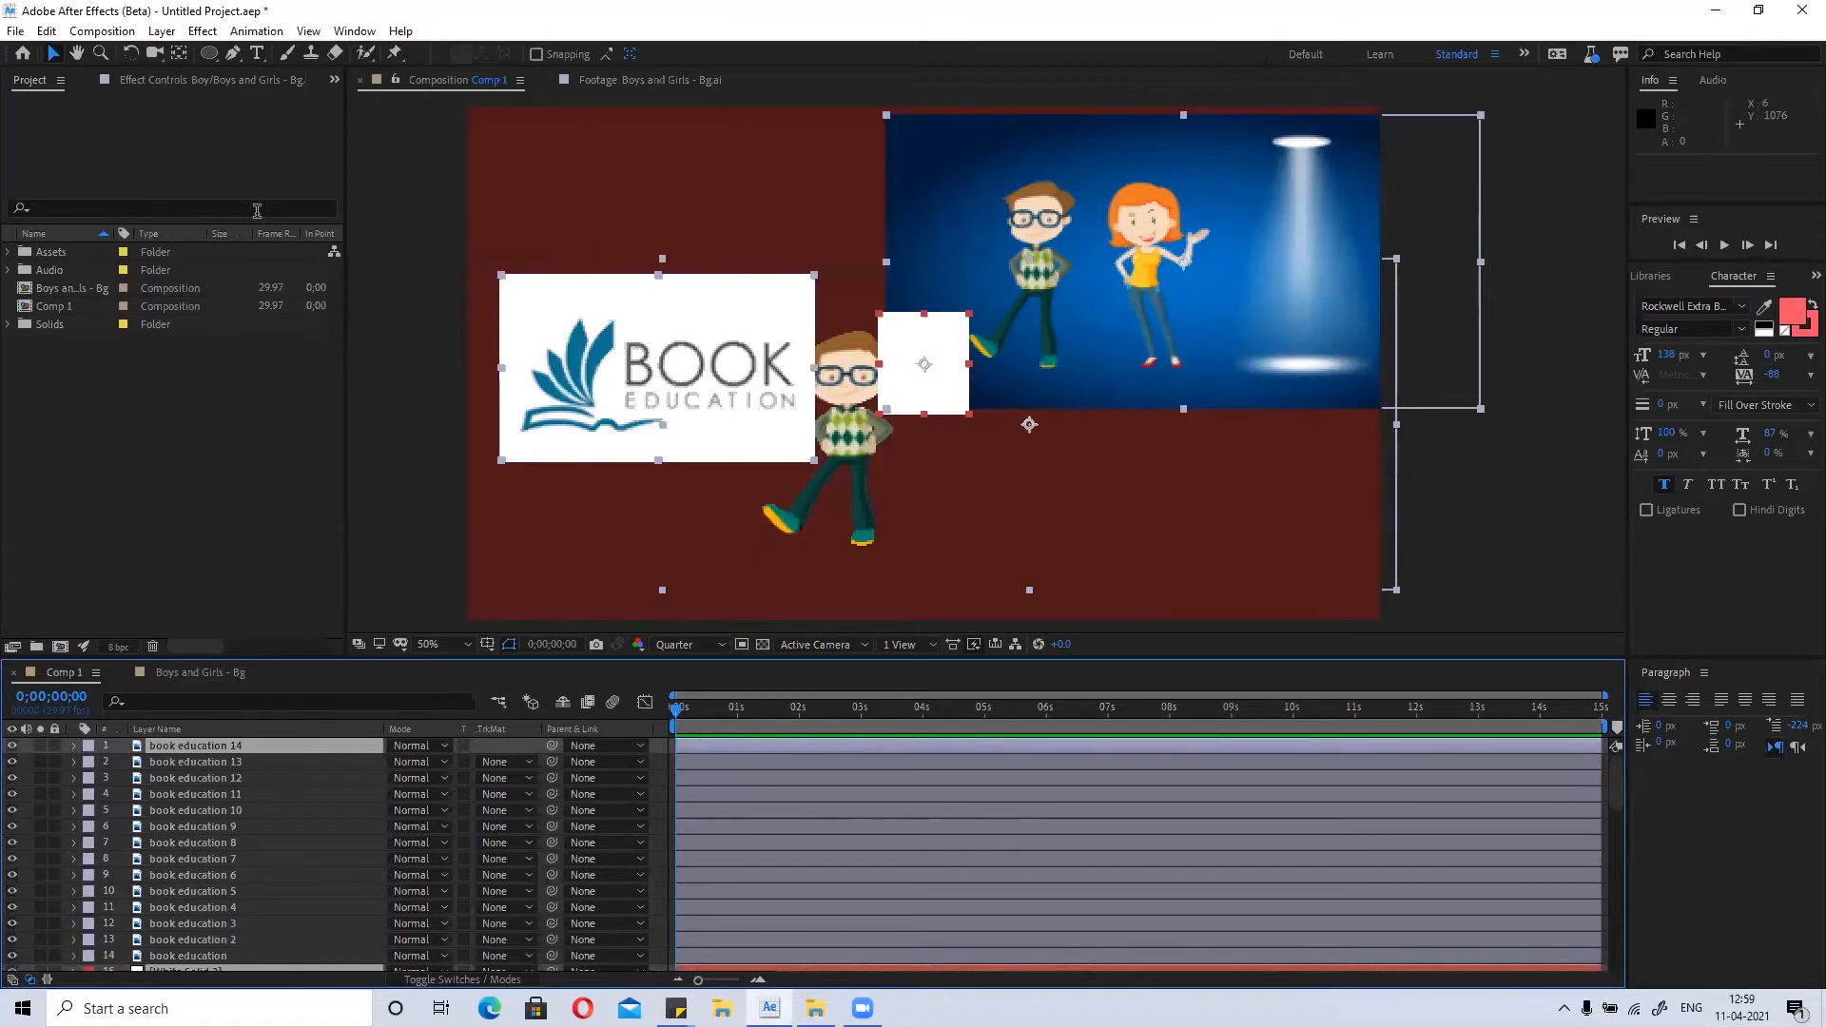
Draw a curved white-filled shape above the book logo with the Pen tool and delete its shape layer.
left_click(232, 52)
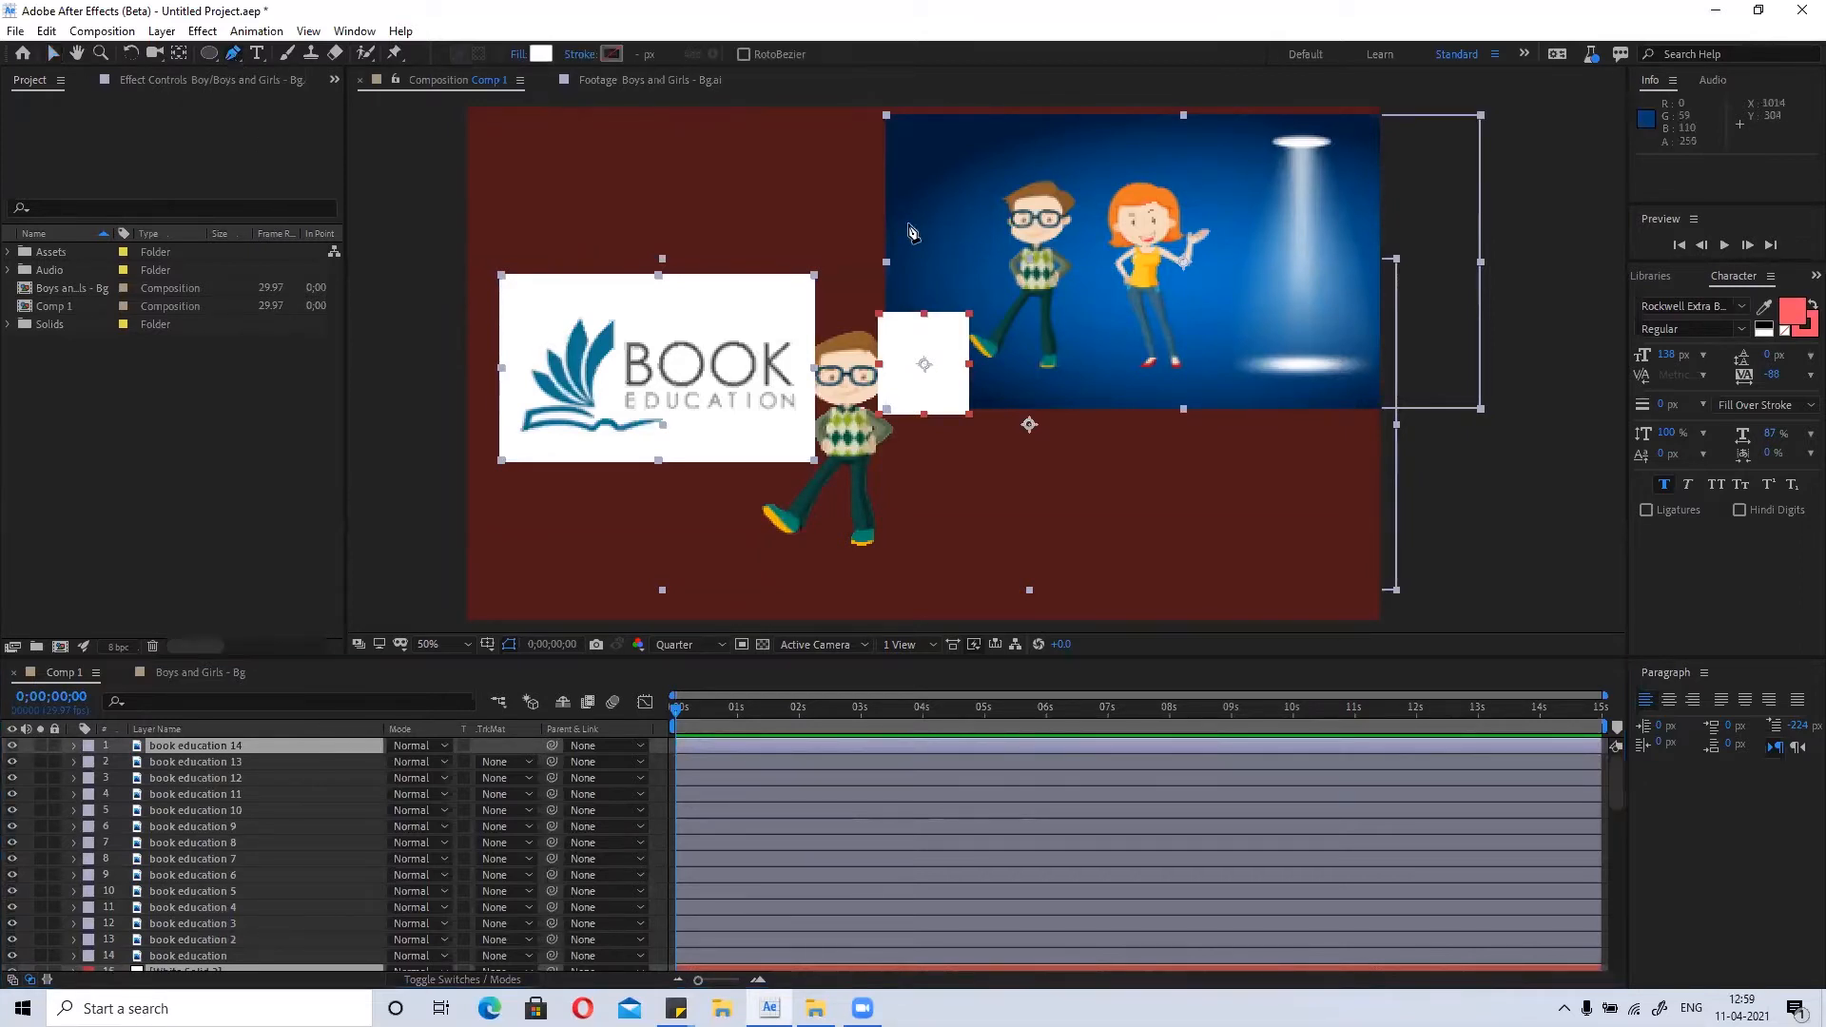
left_click_drag(617, 186, 686, 210)
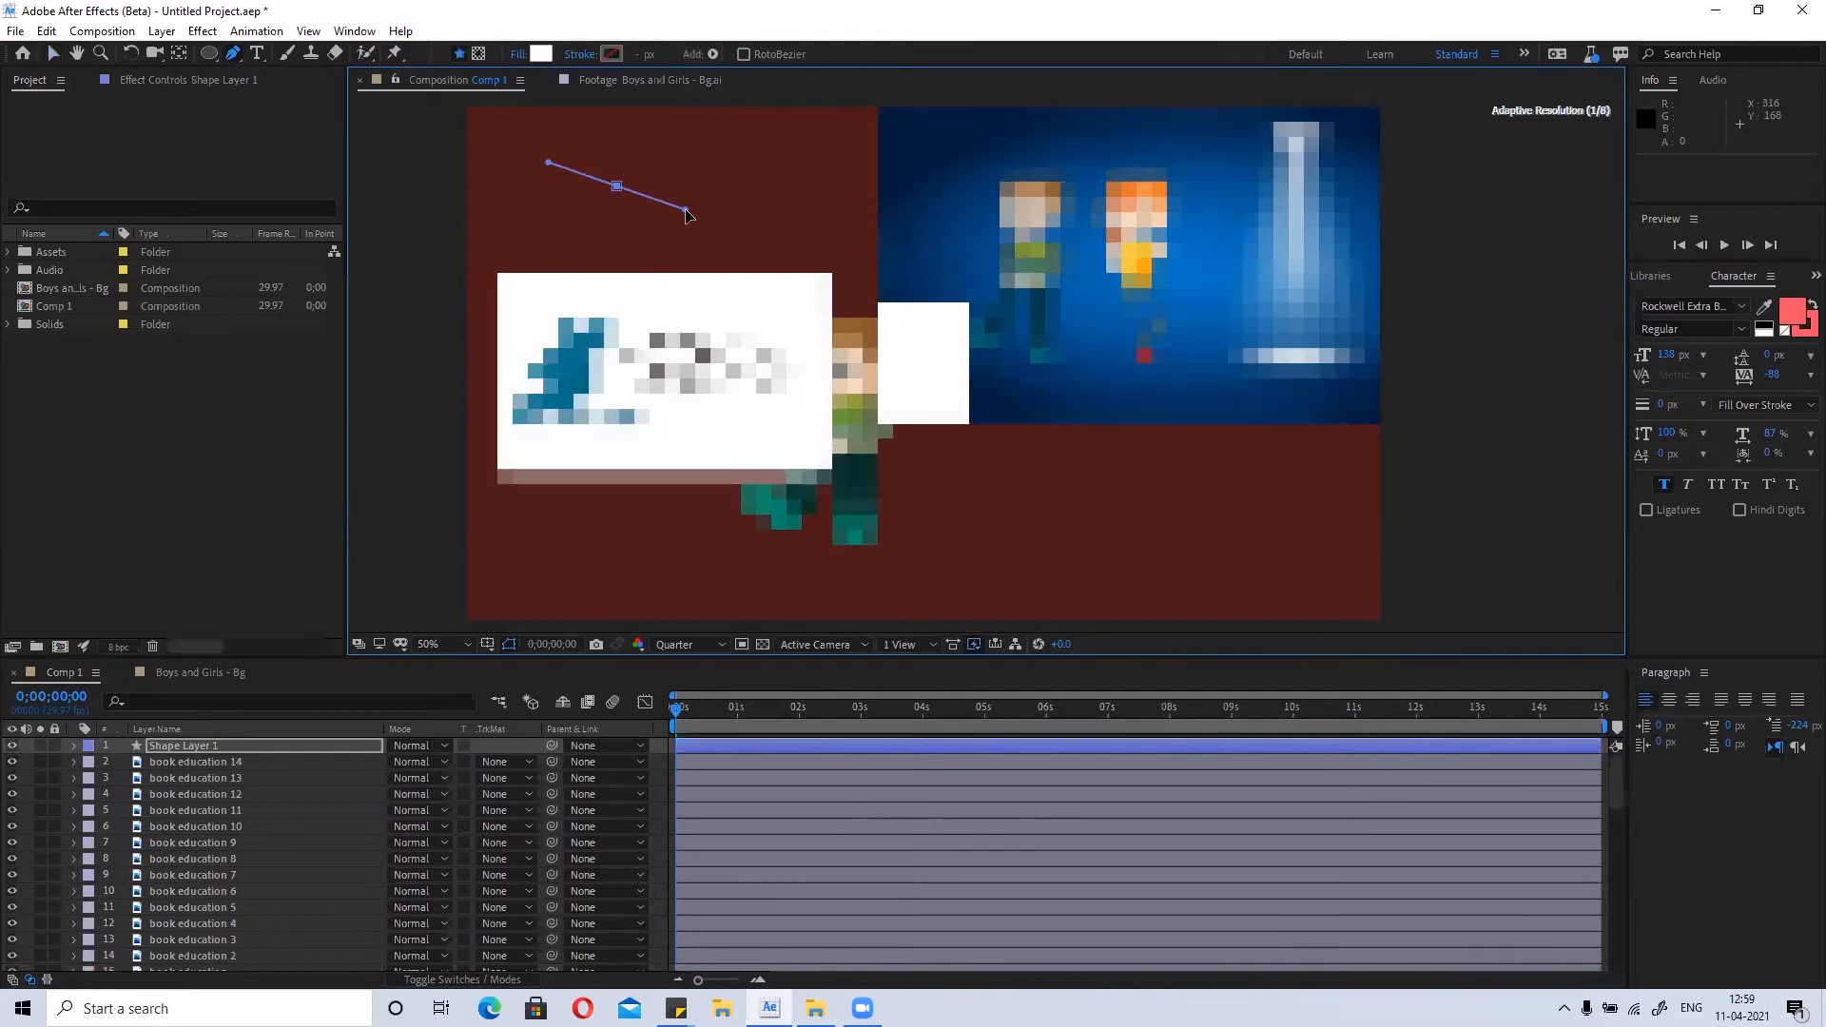
left_click(772, 217)
left_click(955, 166)
left_click_drag(1036, 181, 1032, 167)
left_click_drag(1114, 211, 1141, 224)
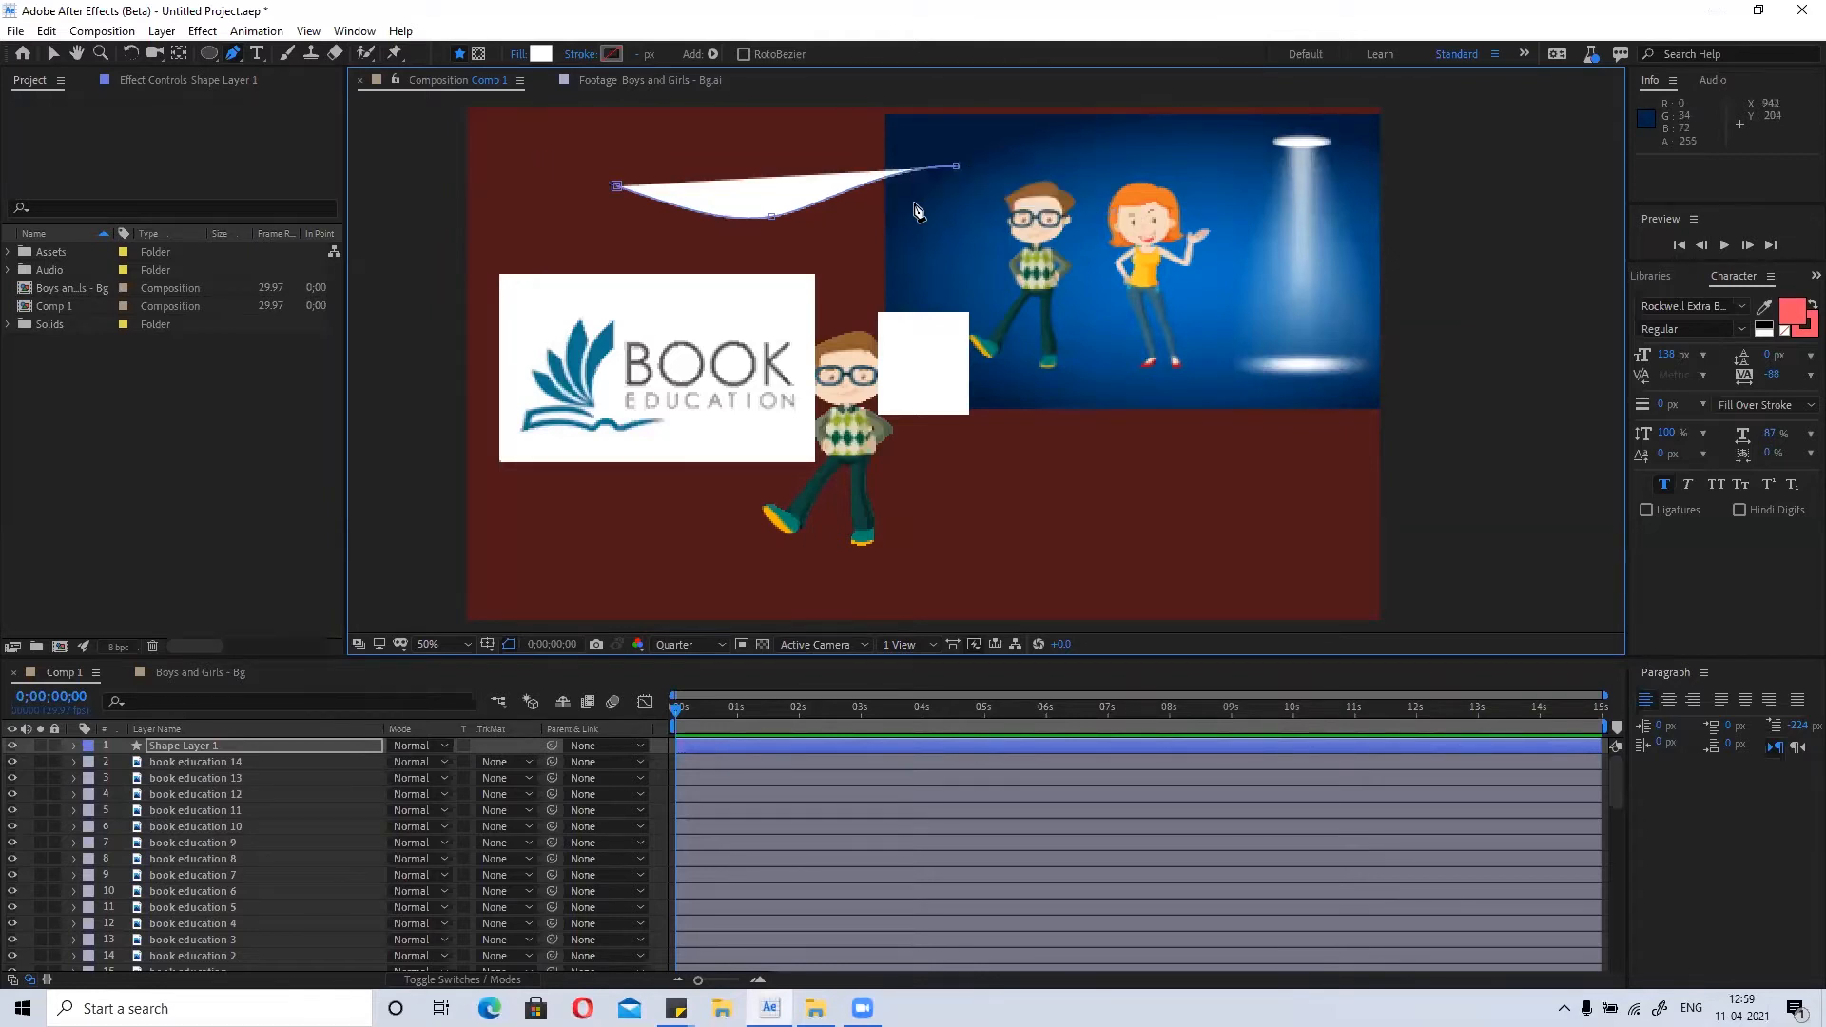
key("Delete")
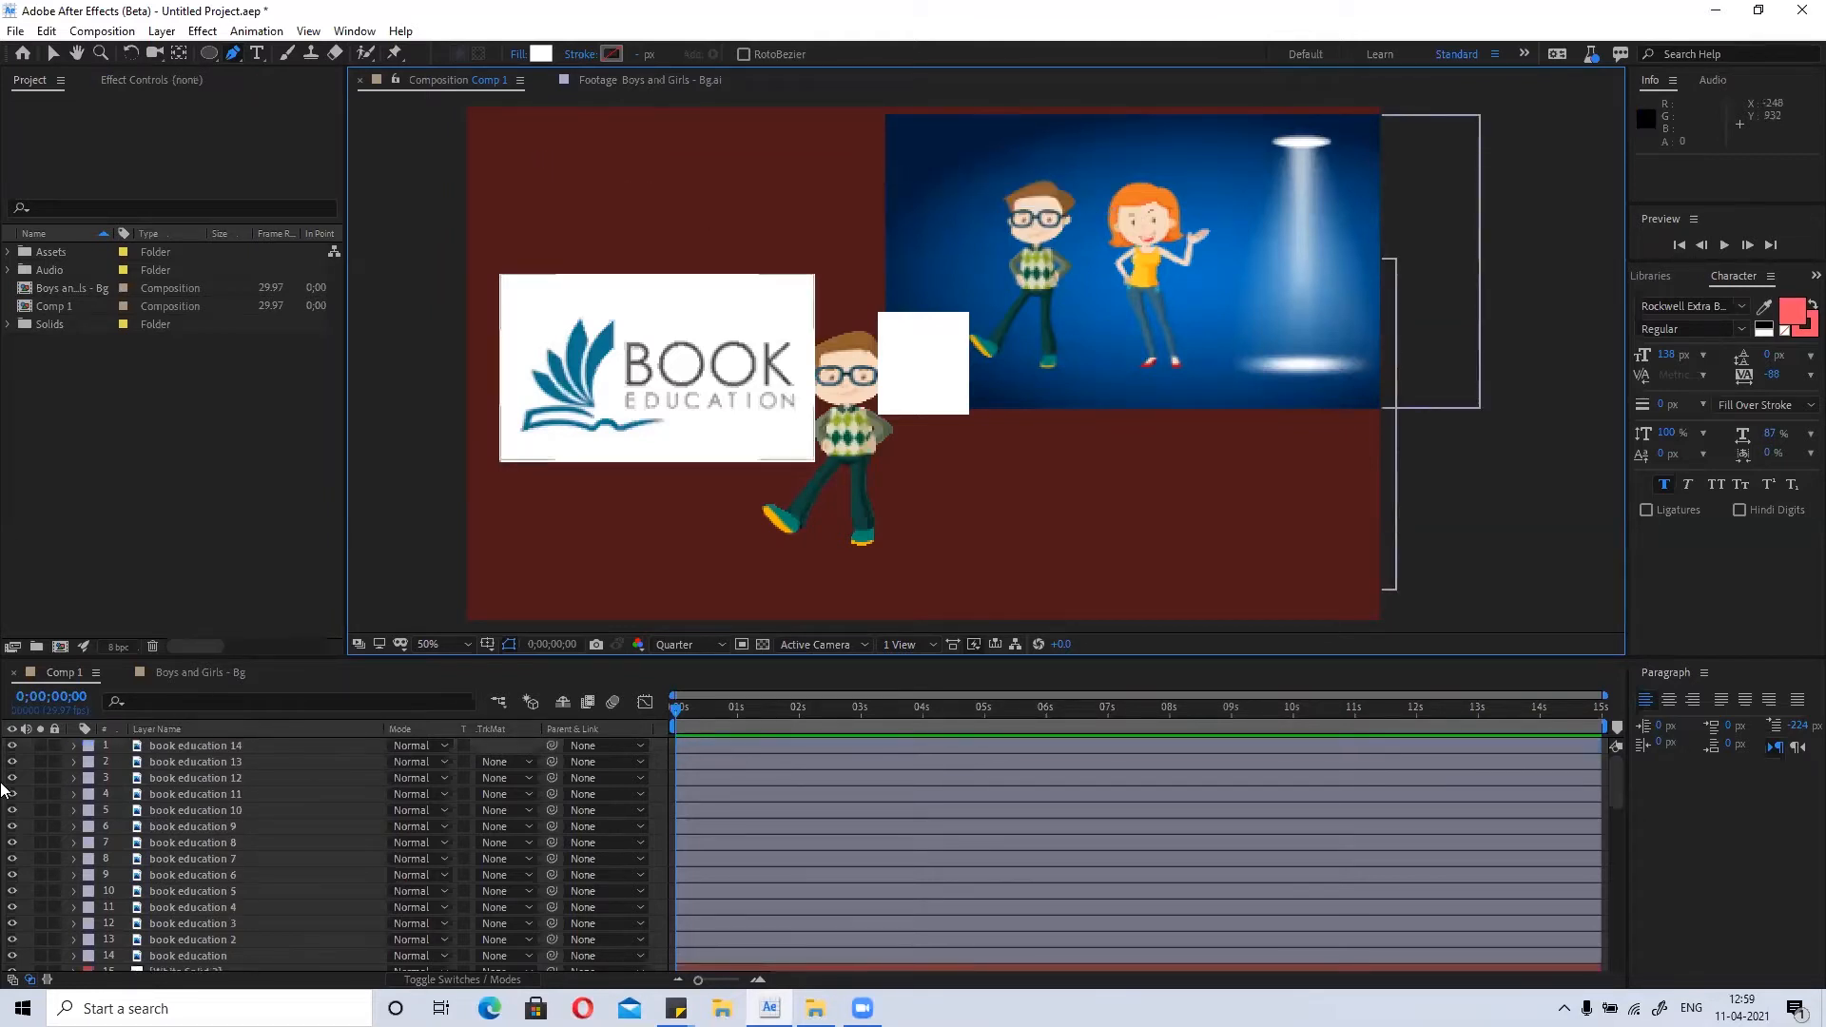
Maximize the Comp 1 timeline and look through the duplicated layers, highlighting individual ones such as book education 7.
double_click(63, 669)
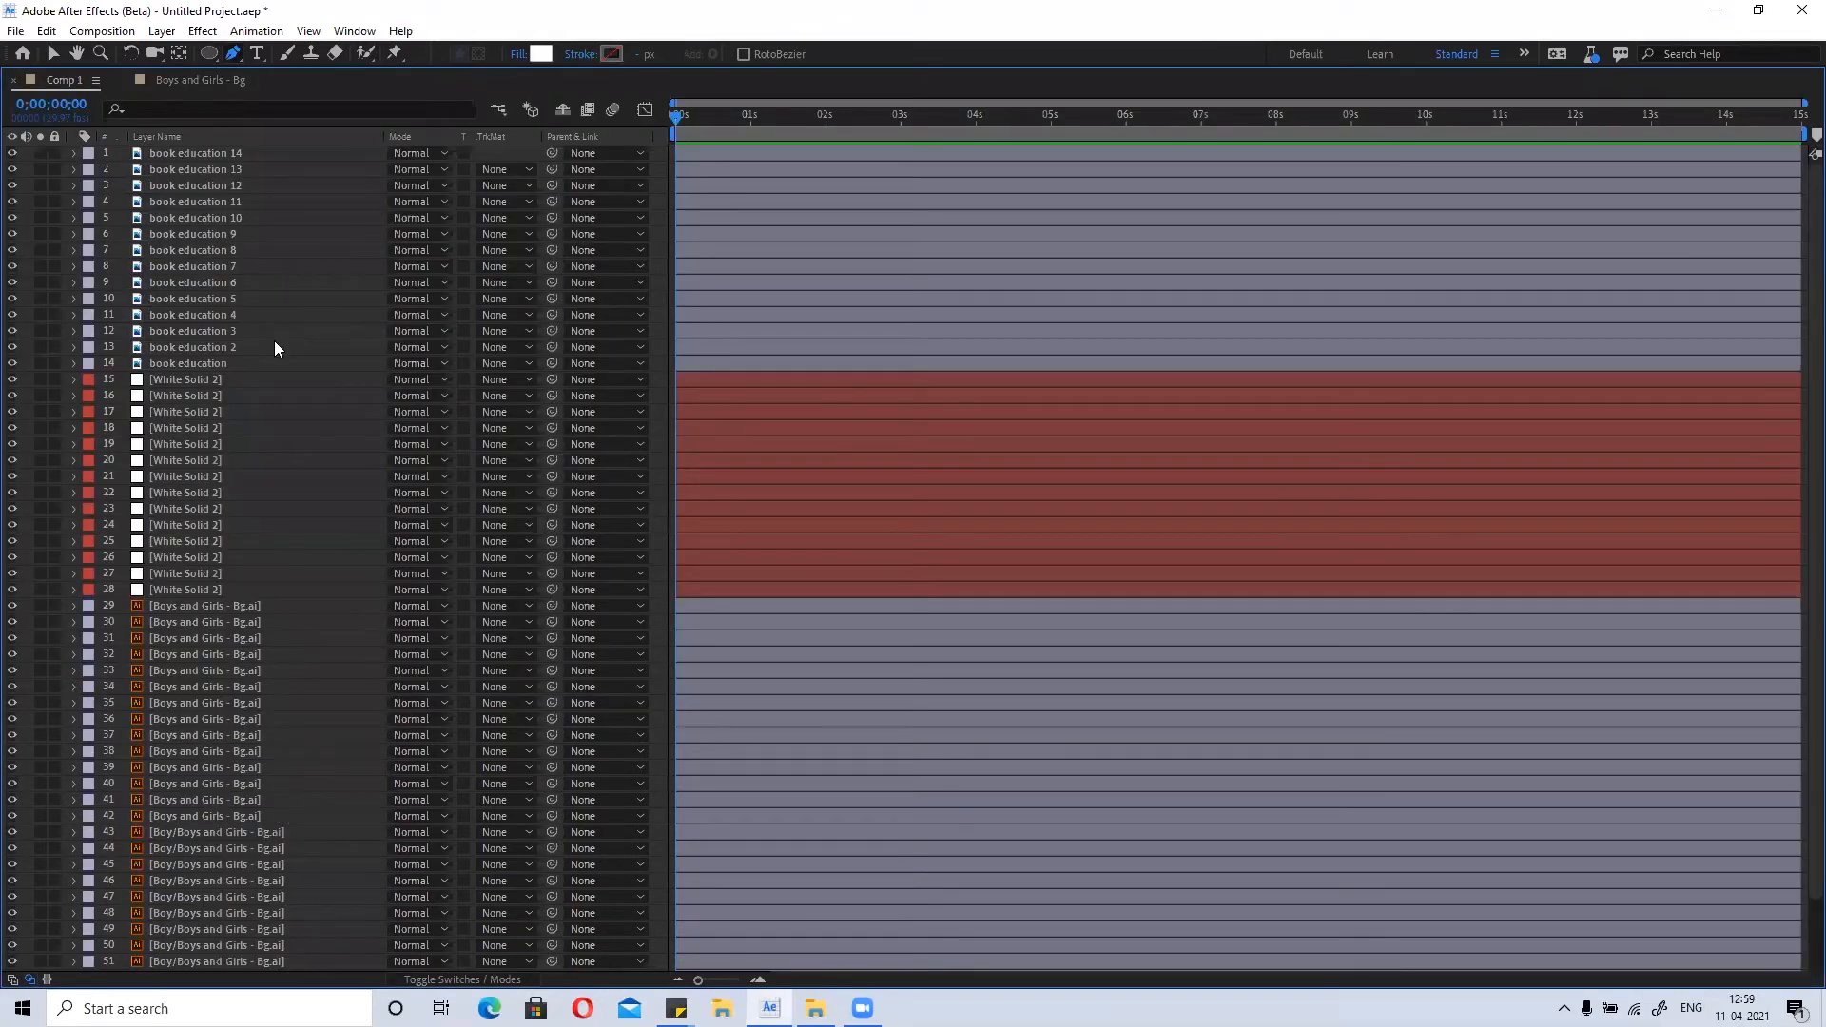
scroll(279, 468, "down", 2)
scroll(295, 506, "up", 2)
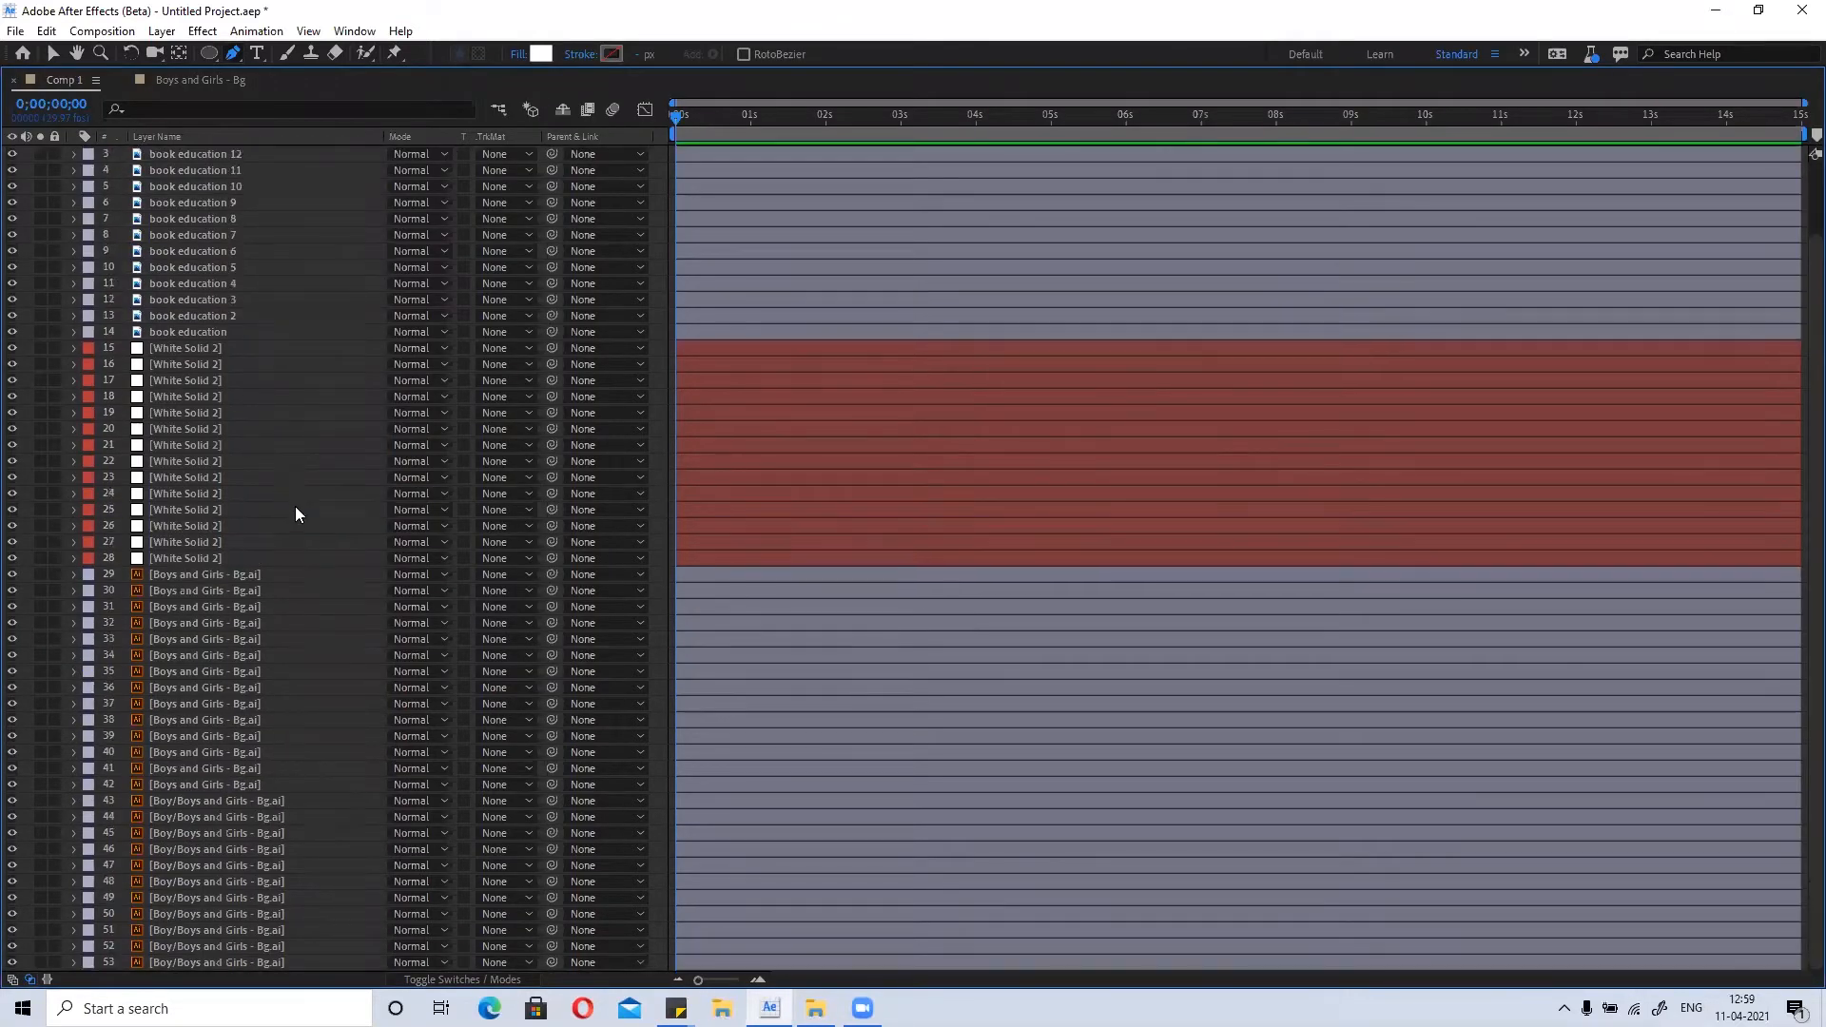
scroll(278, 408, "down", 2)
scroll(257, 589, "up", 2)
left_click(238, 525)
left_click(239, 347)
left_click(244, 266)
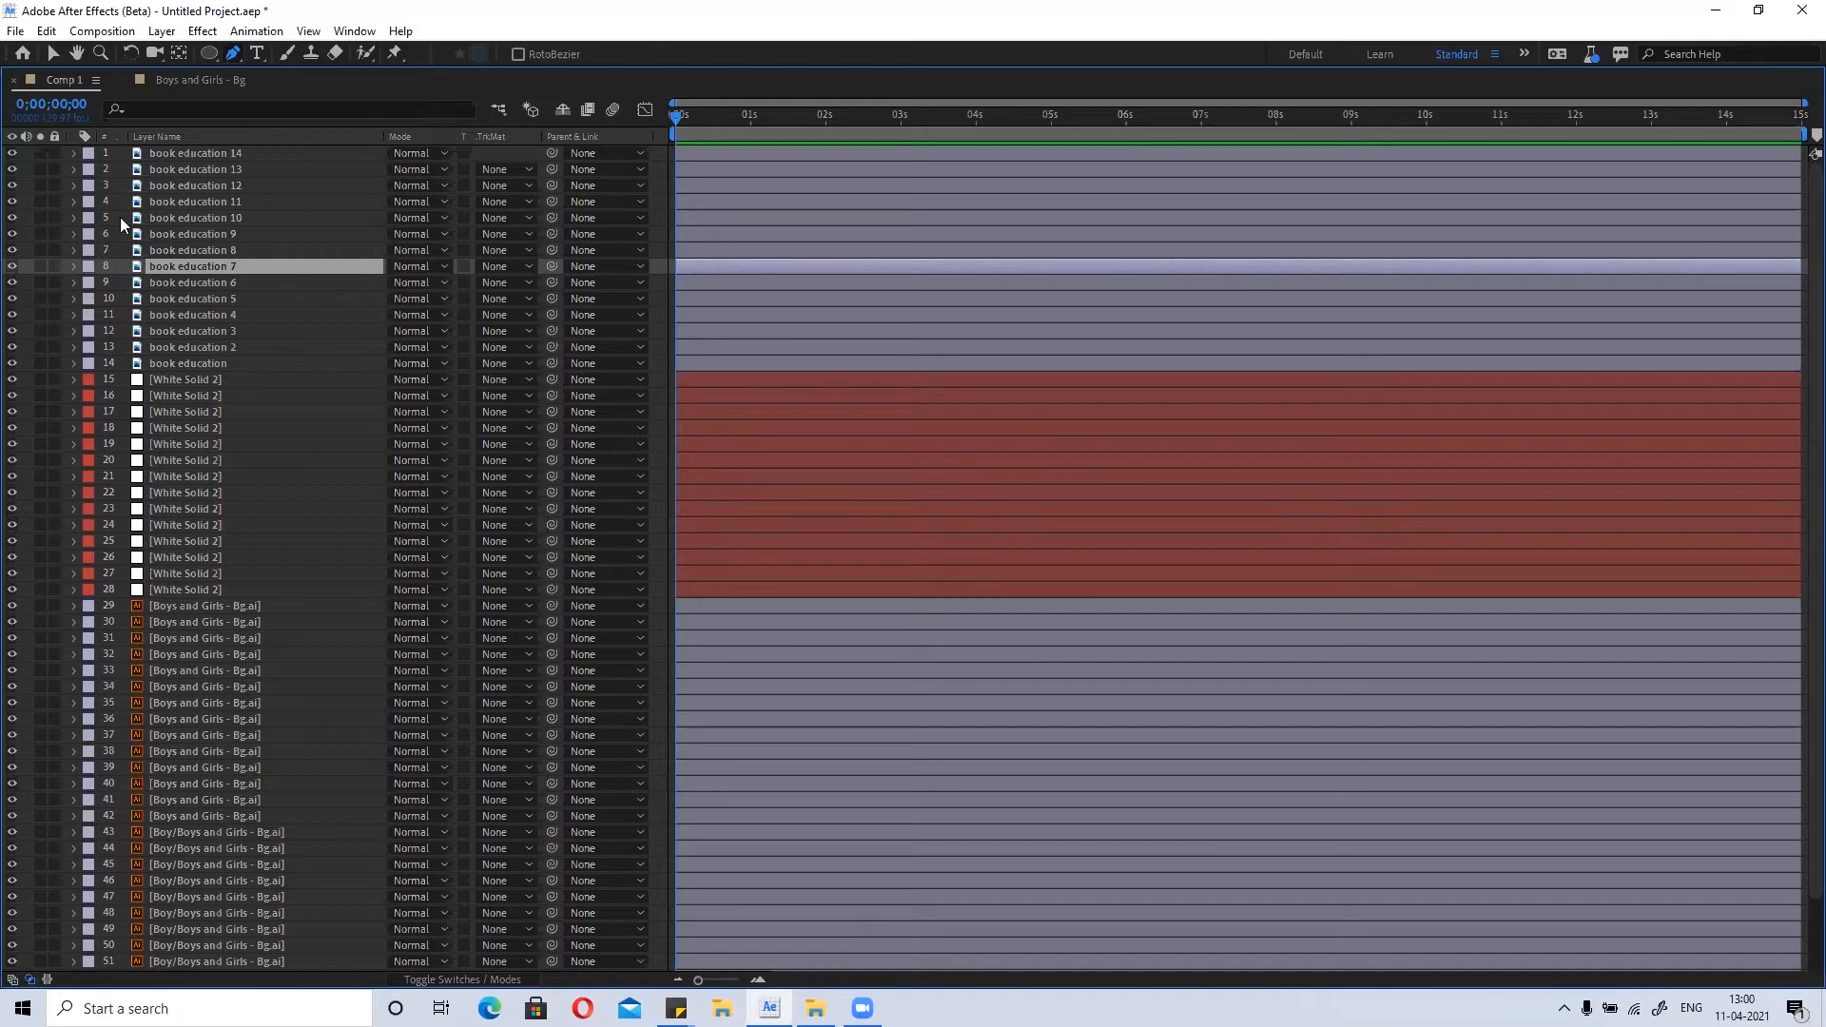
Set the label color of the book education 11 layer to Purple.
left_click(190, 154)
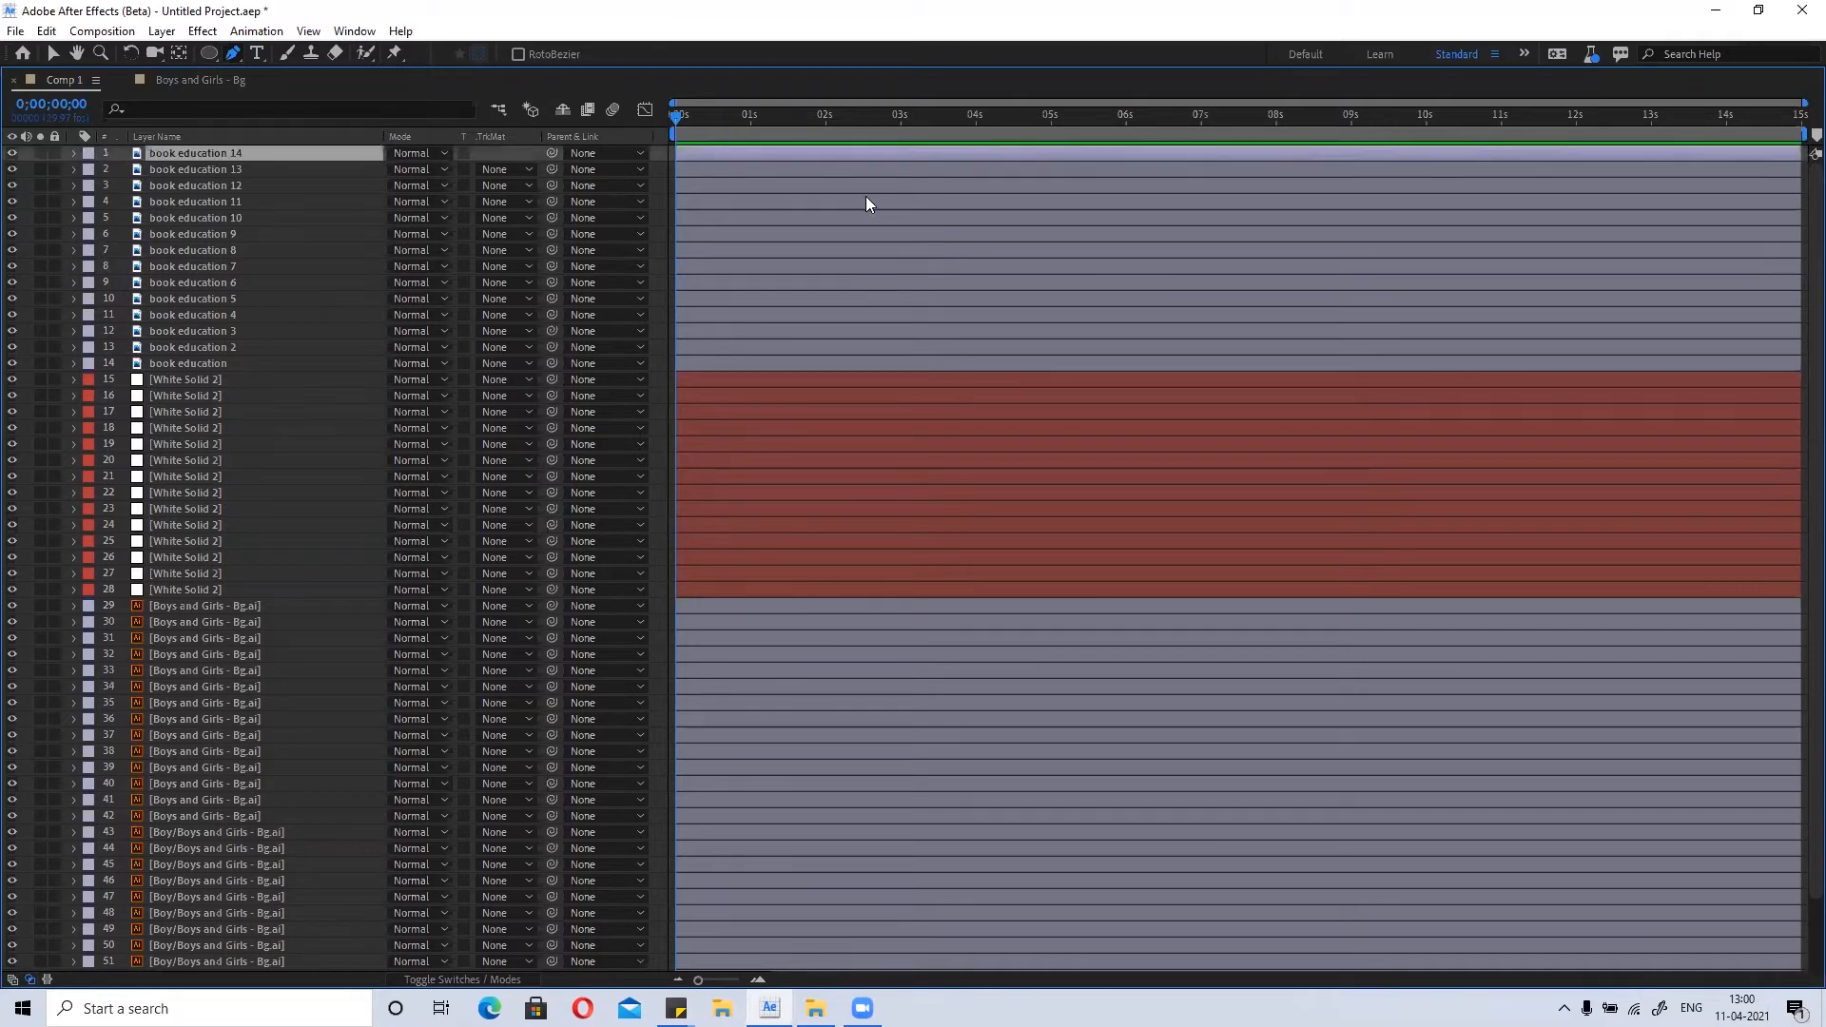
key("F2")
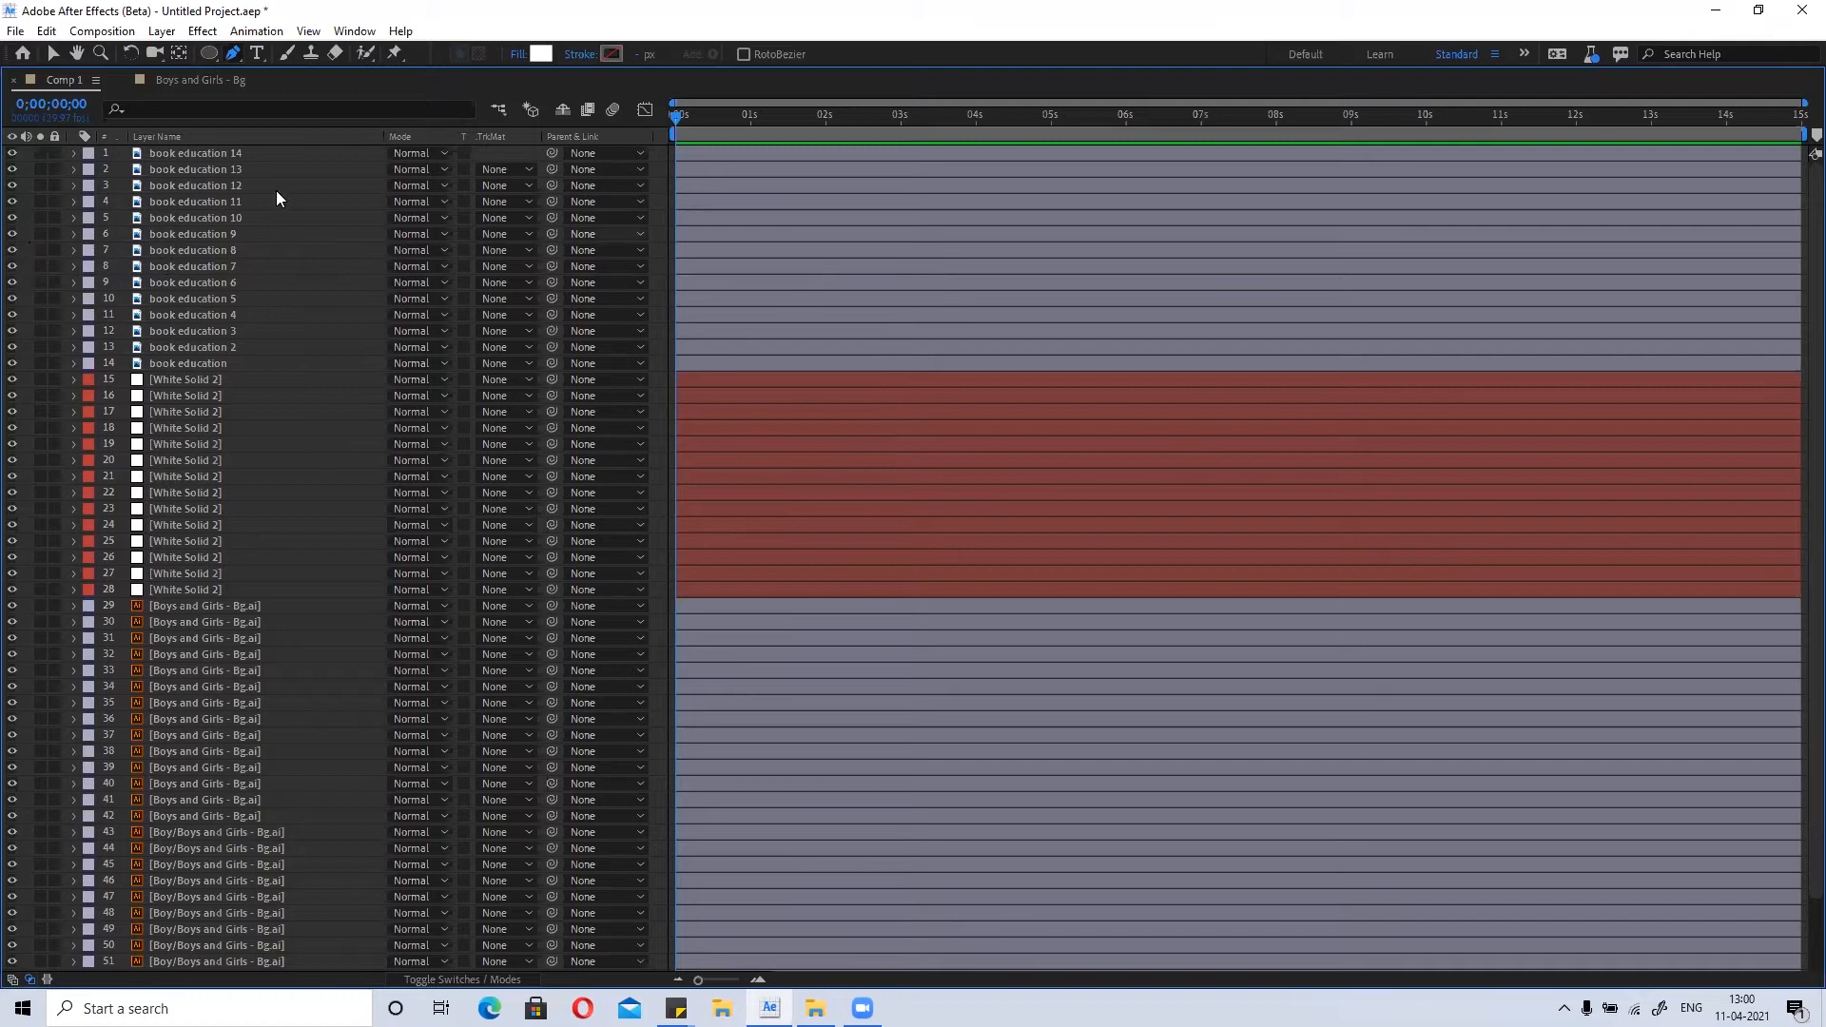
left_click(88, 202)
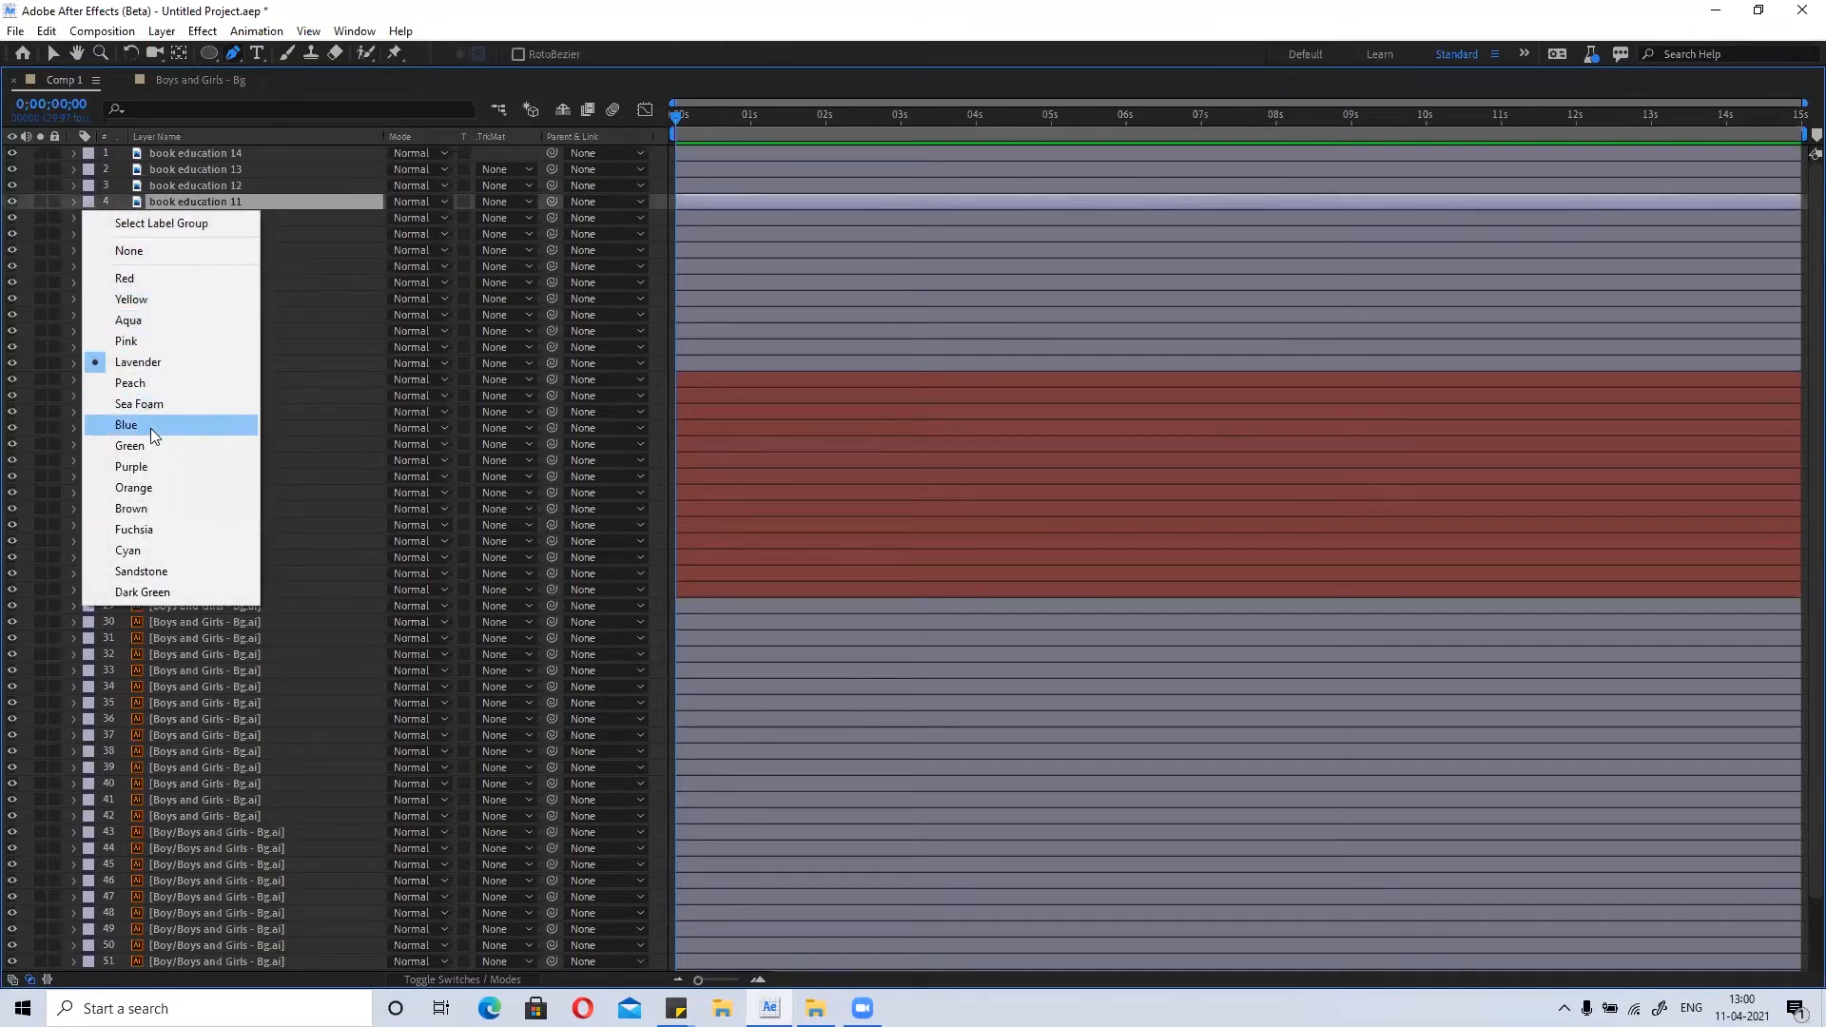
left_click(158, 466)
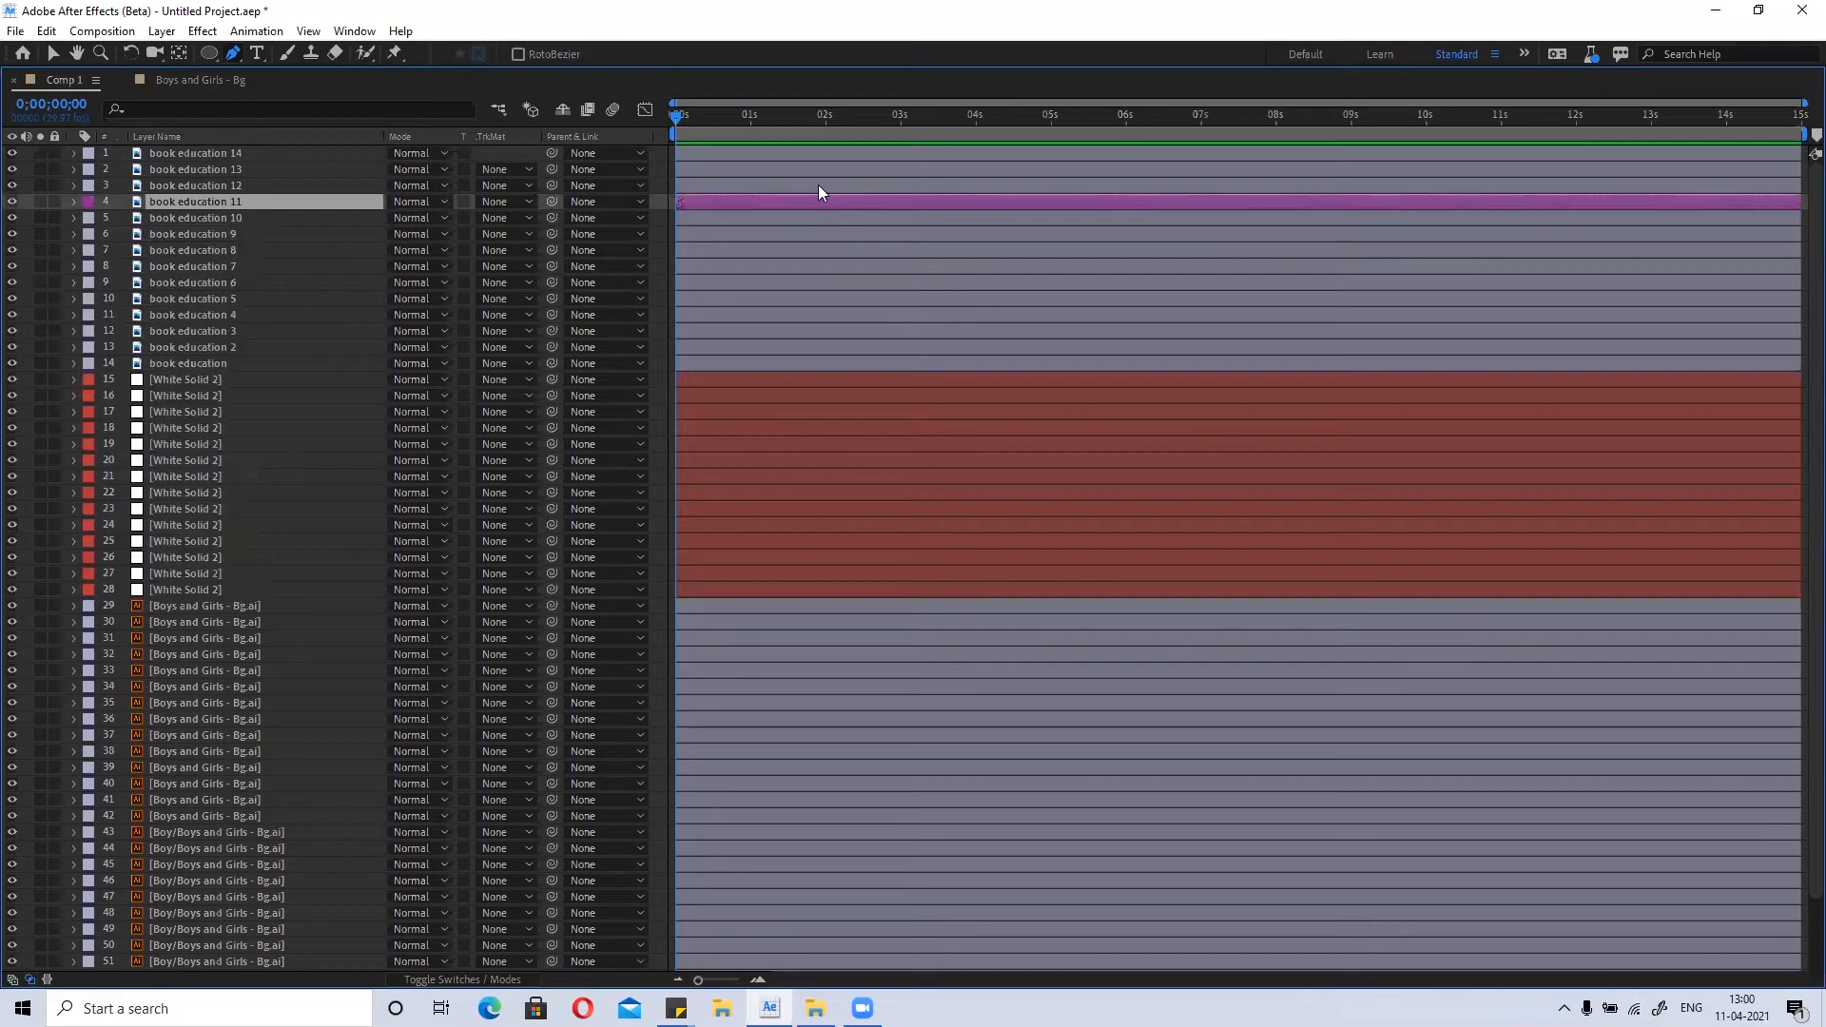
Set the label color of the book education 10 layer to Red and return it to Lavender.
left_click(88, 218)
left_click(157, 294)
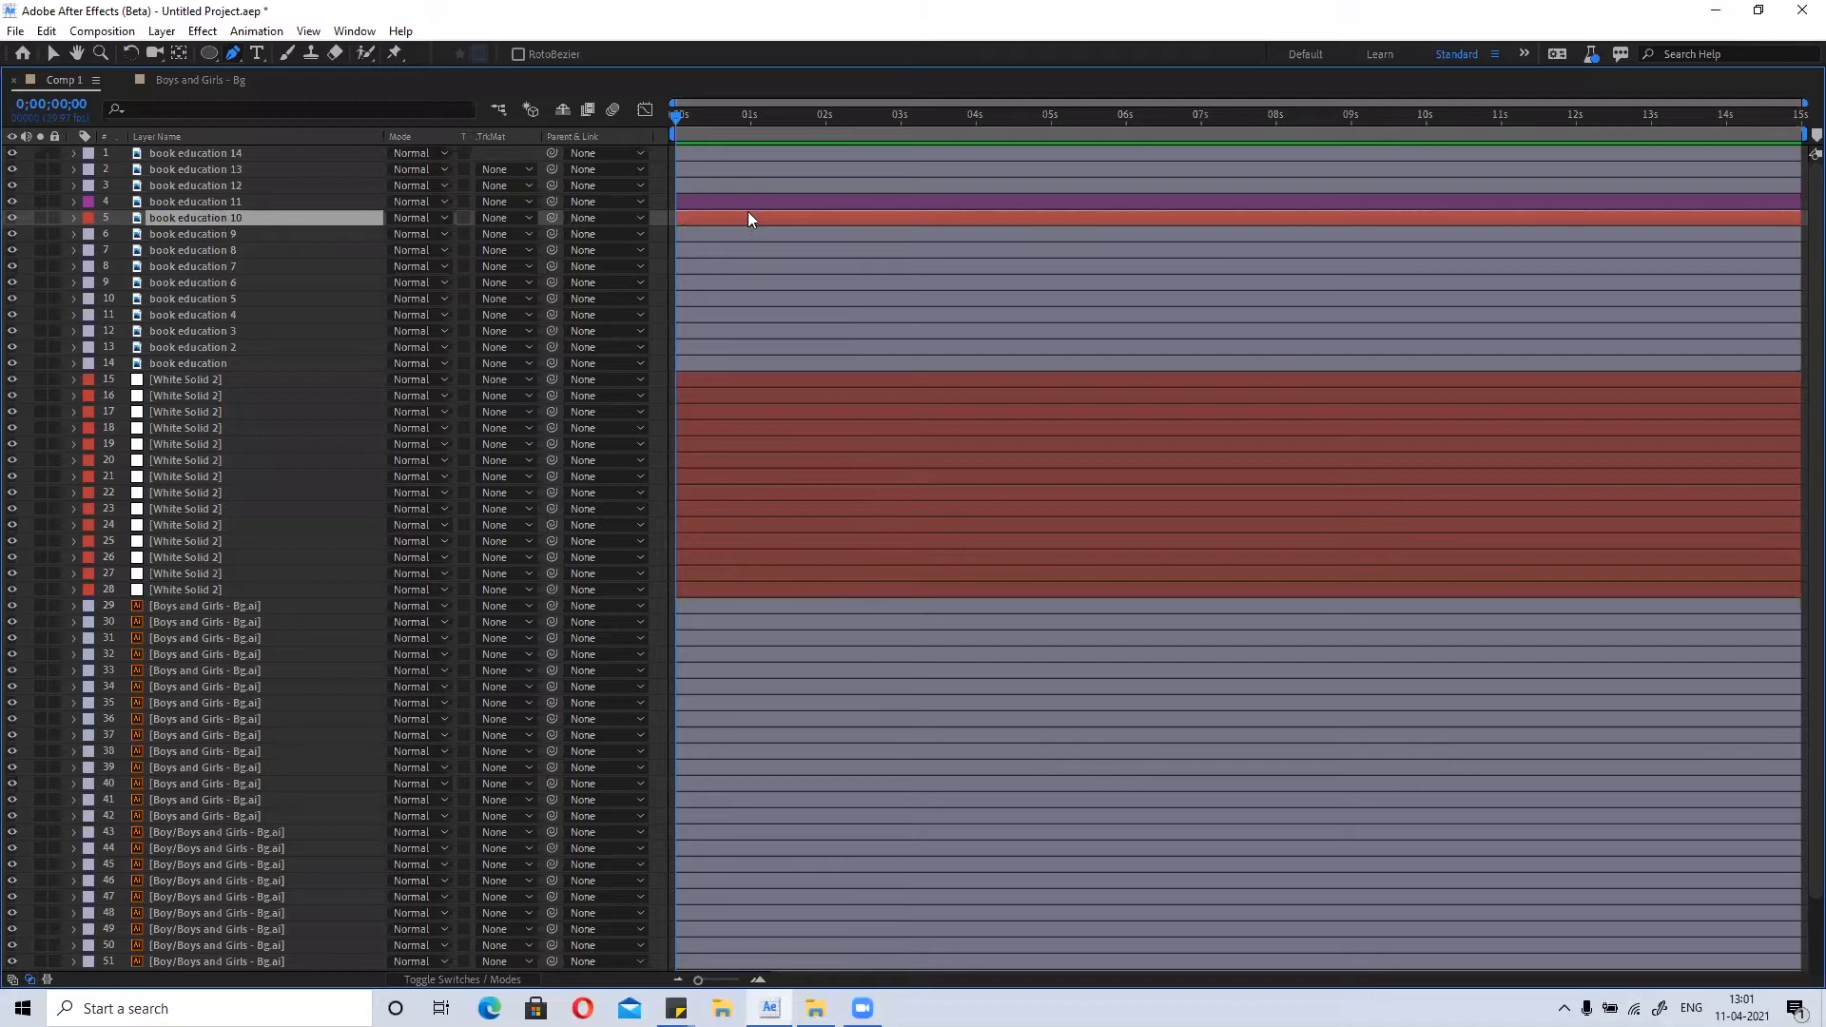
left_click(89, 217)
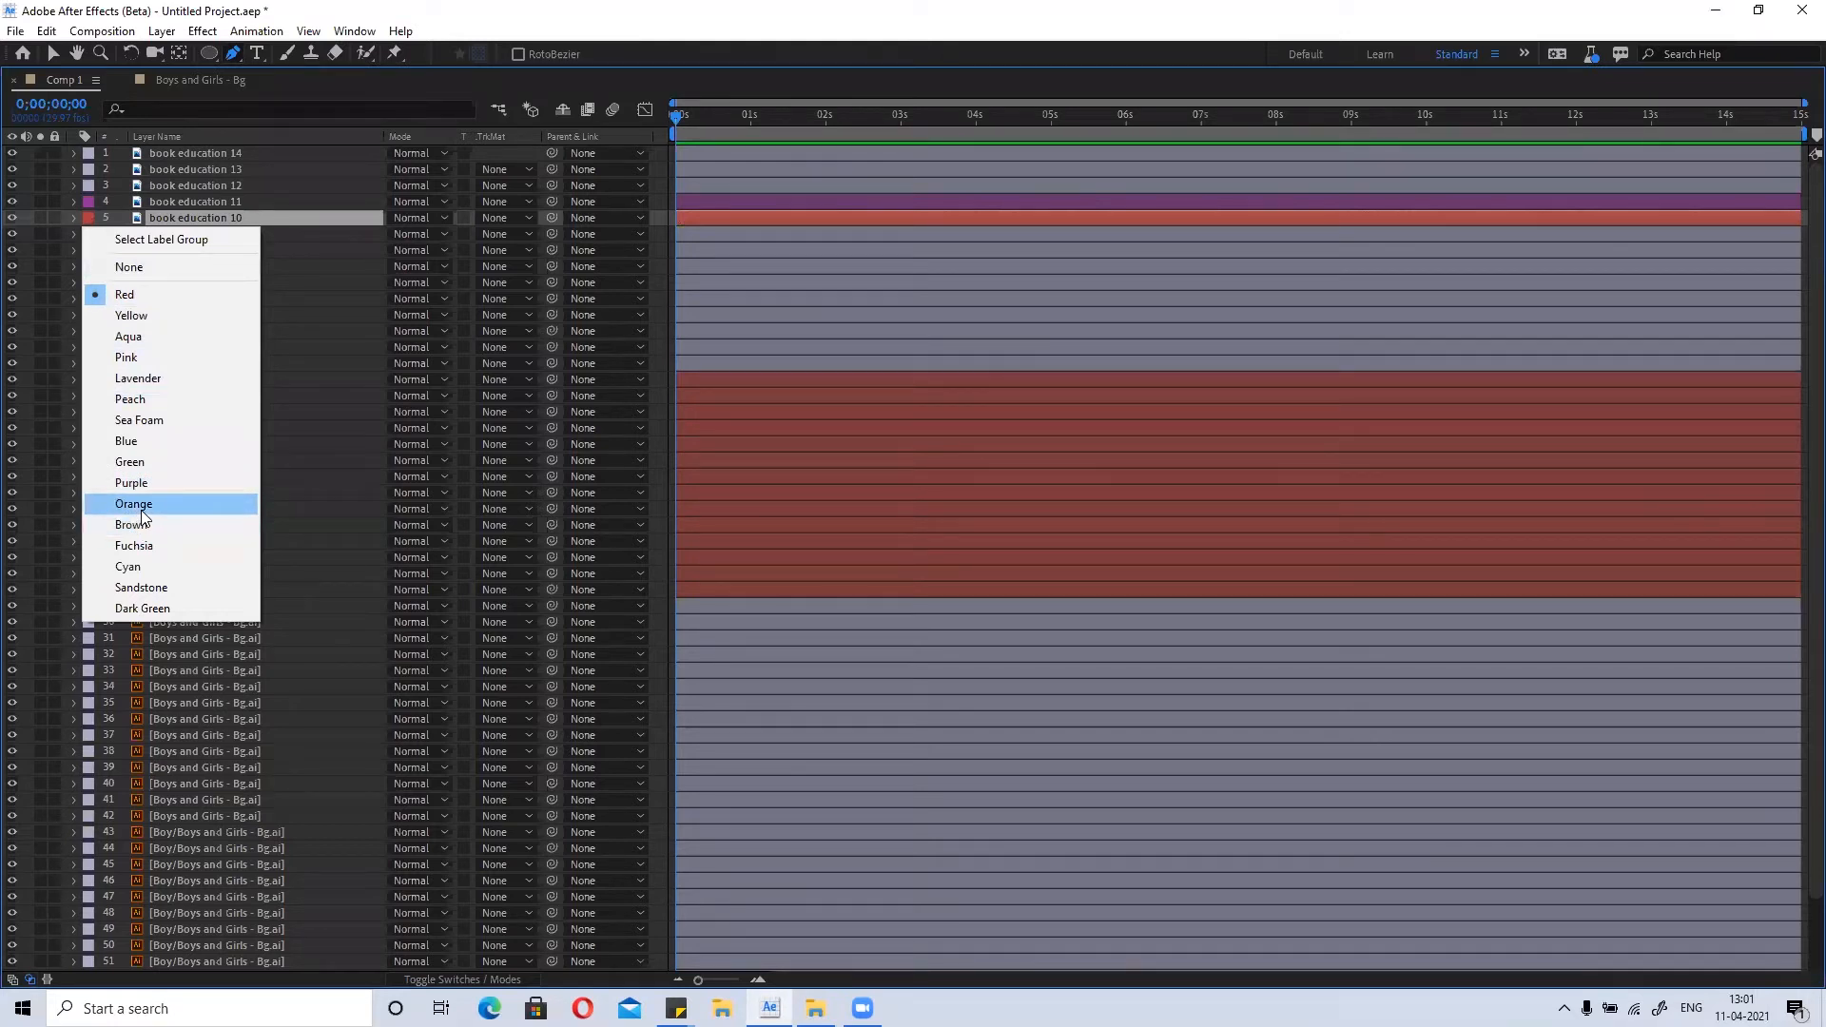
left_click(144, 378)
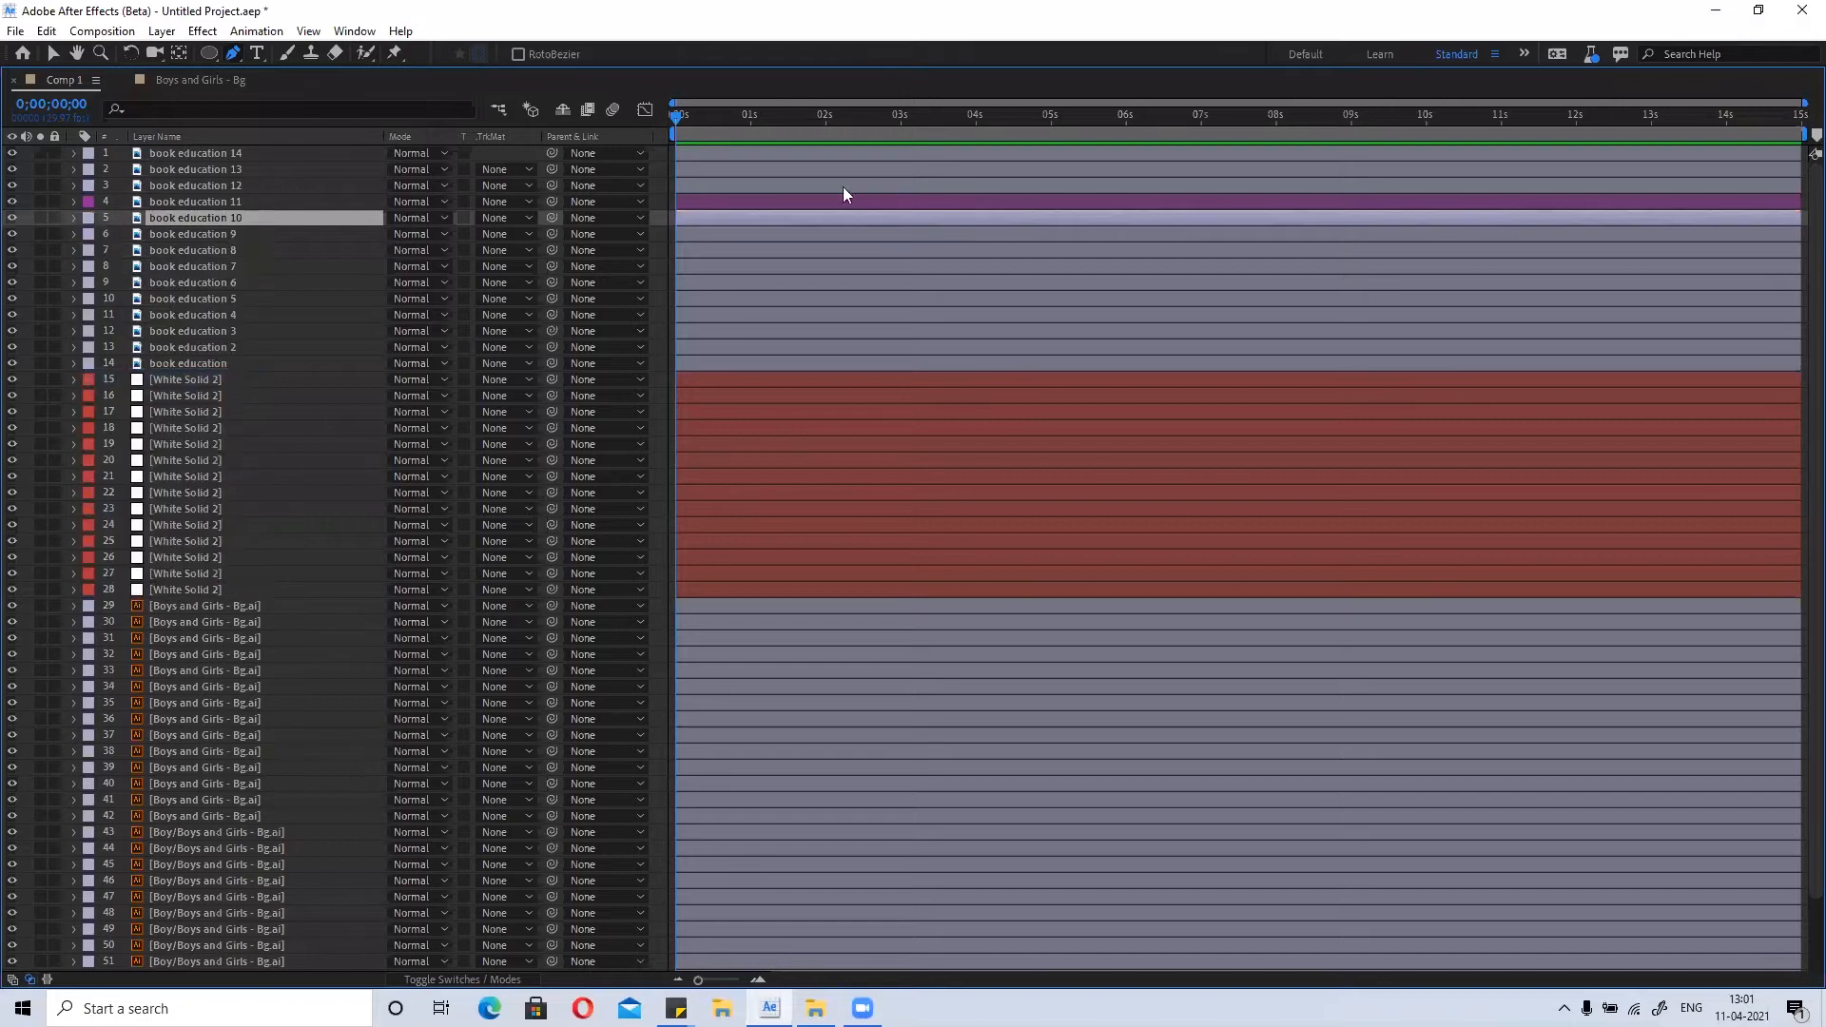
Set the label color of the book education 11 layer to Blue and compare its bar with book education 10 by selecting each.
left_click(89, 204)
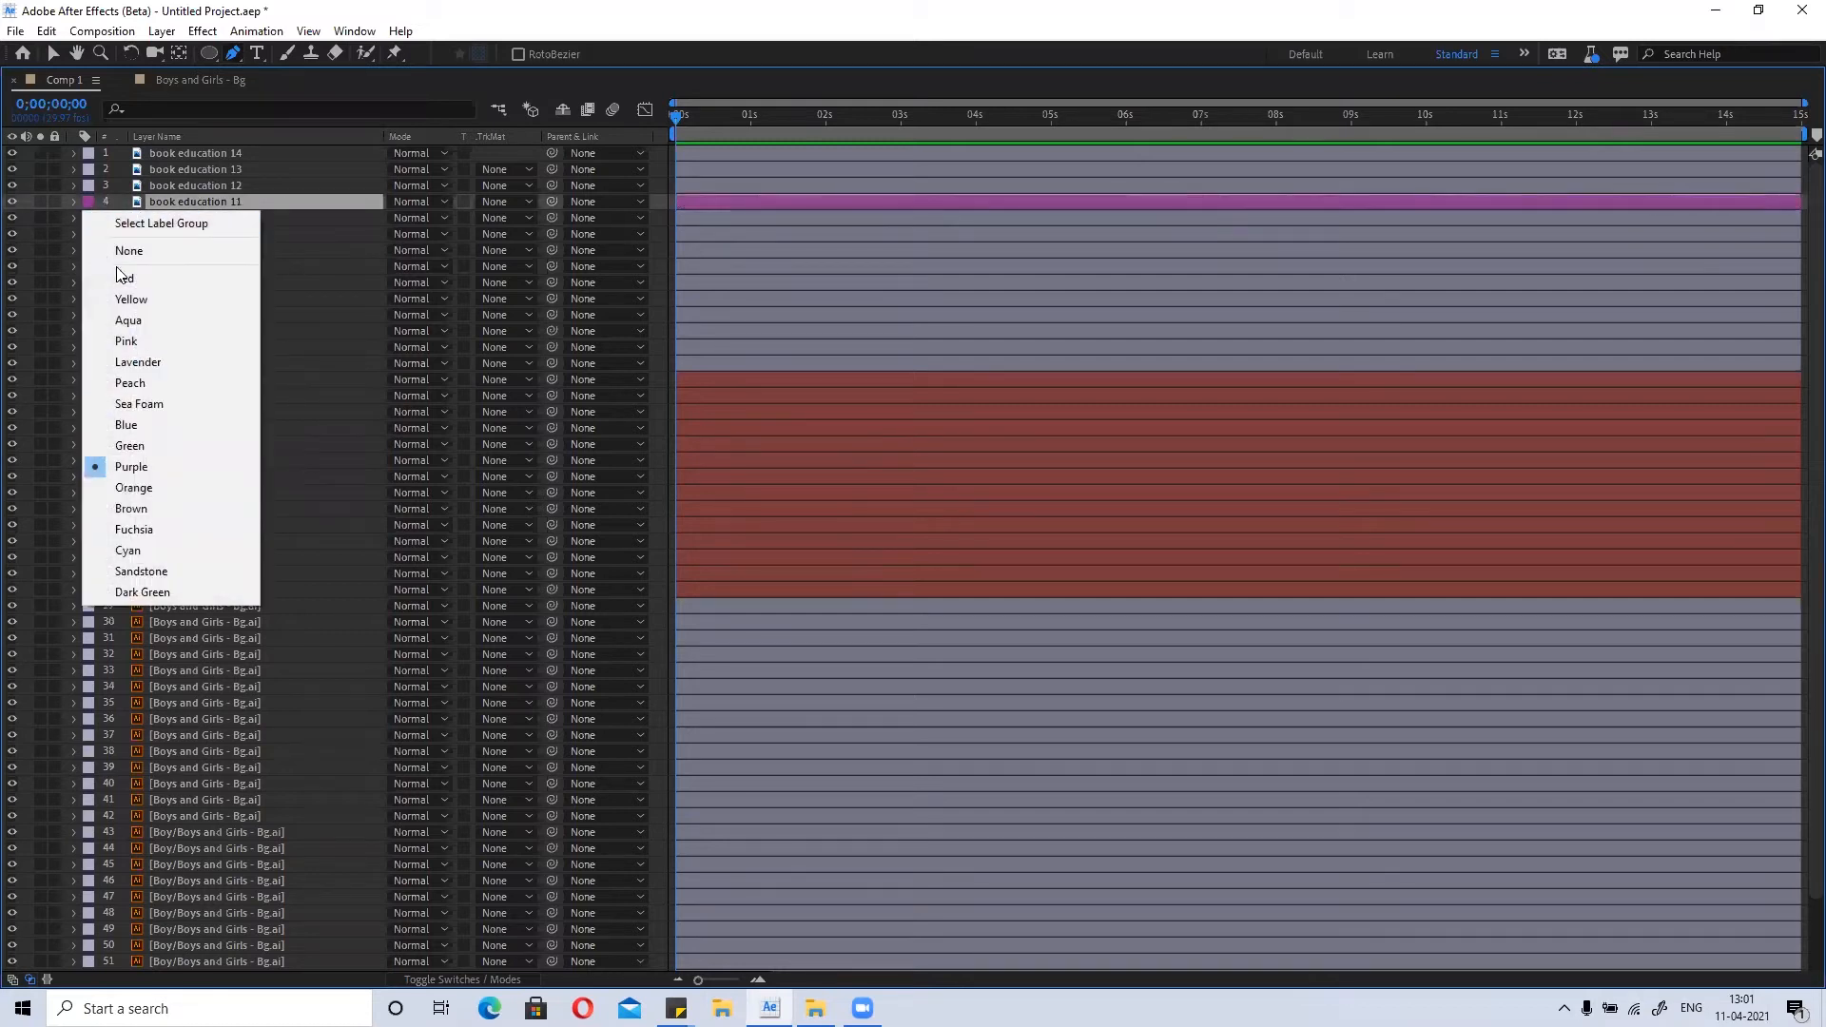
left_click(152, 426)
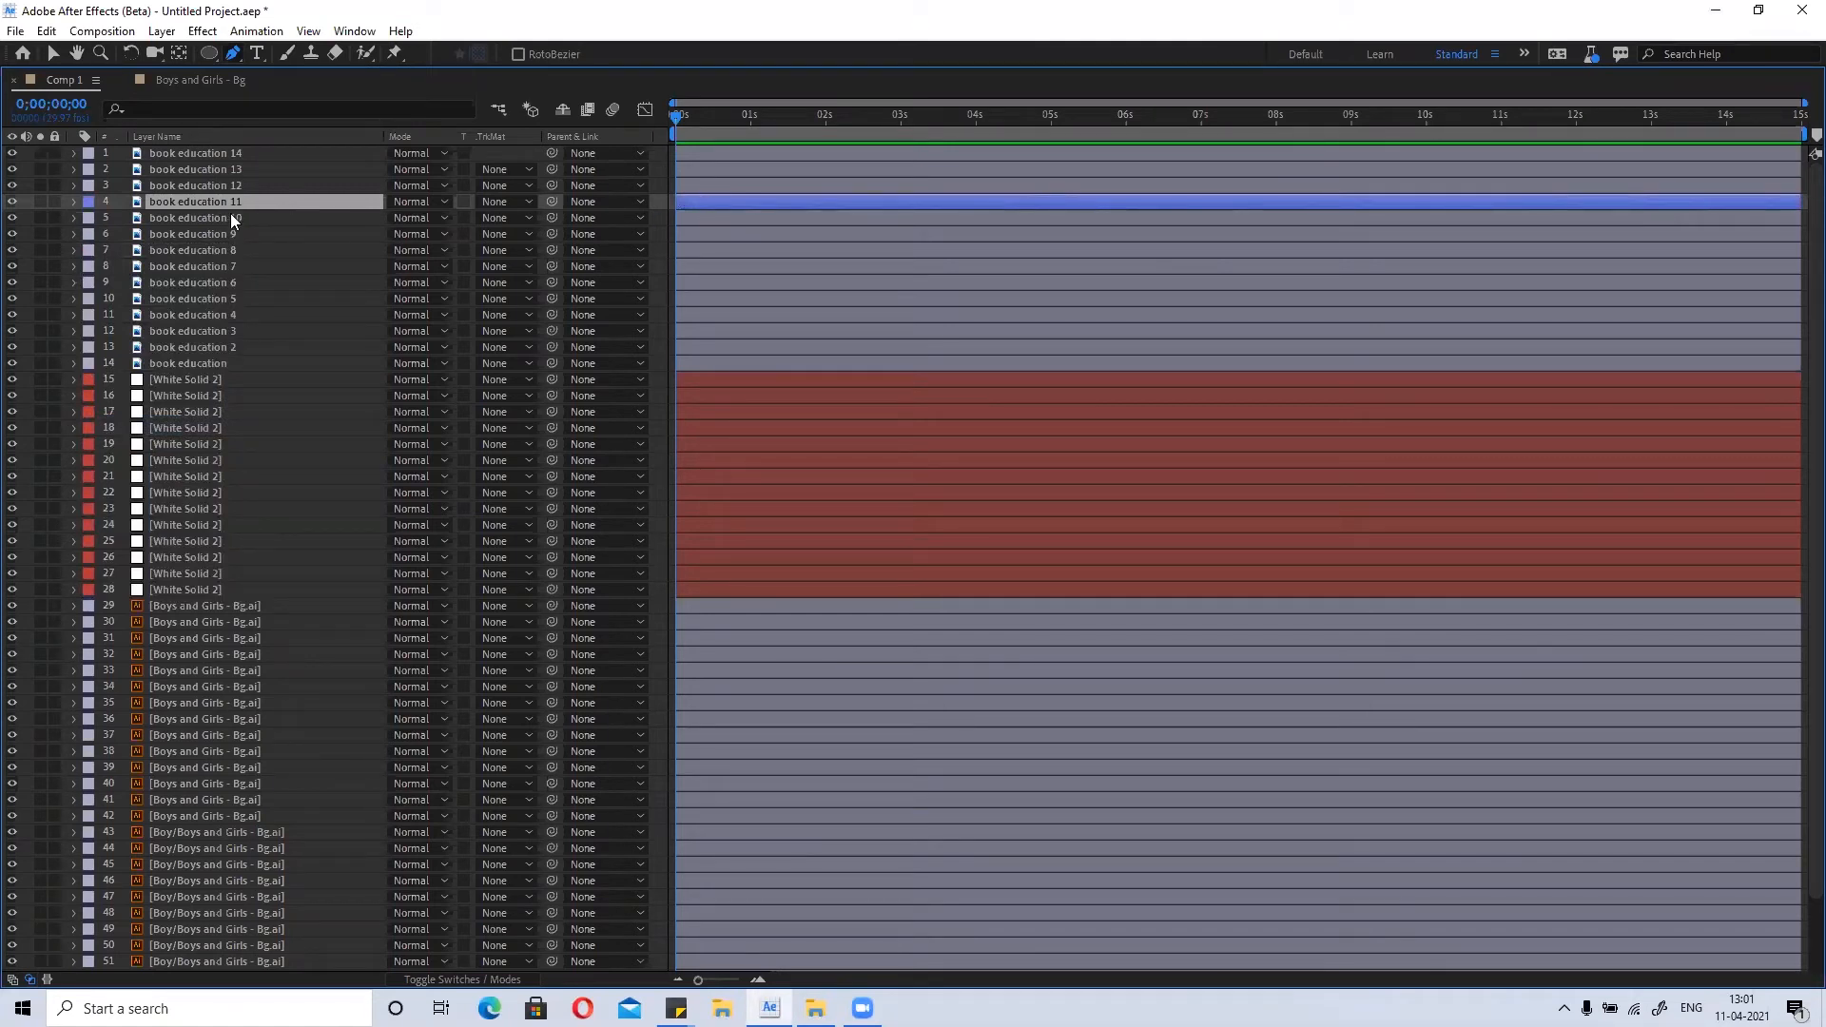
left_click(185, 216)
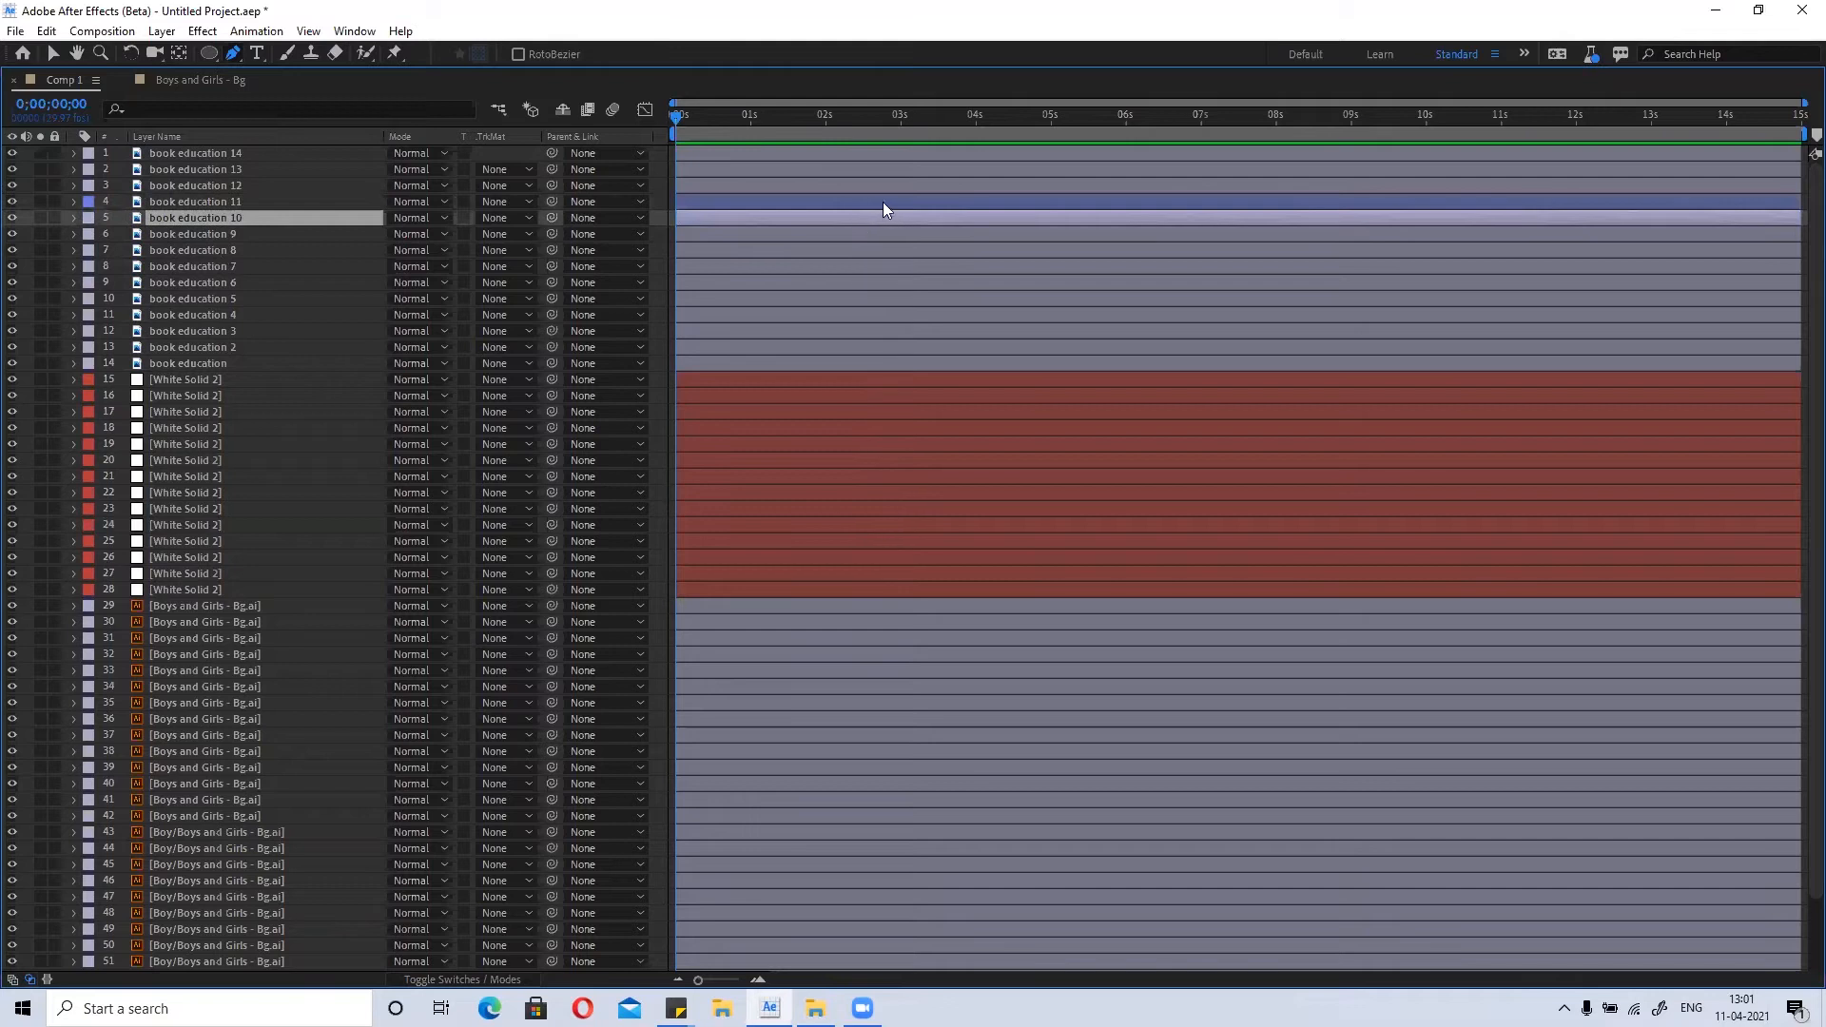
left_click(885, 203)
left_click(902, 222)
left_click(938, 205)
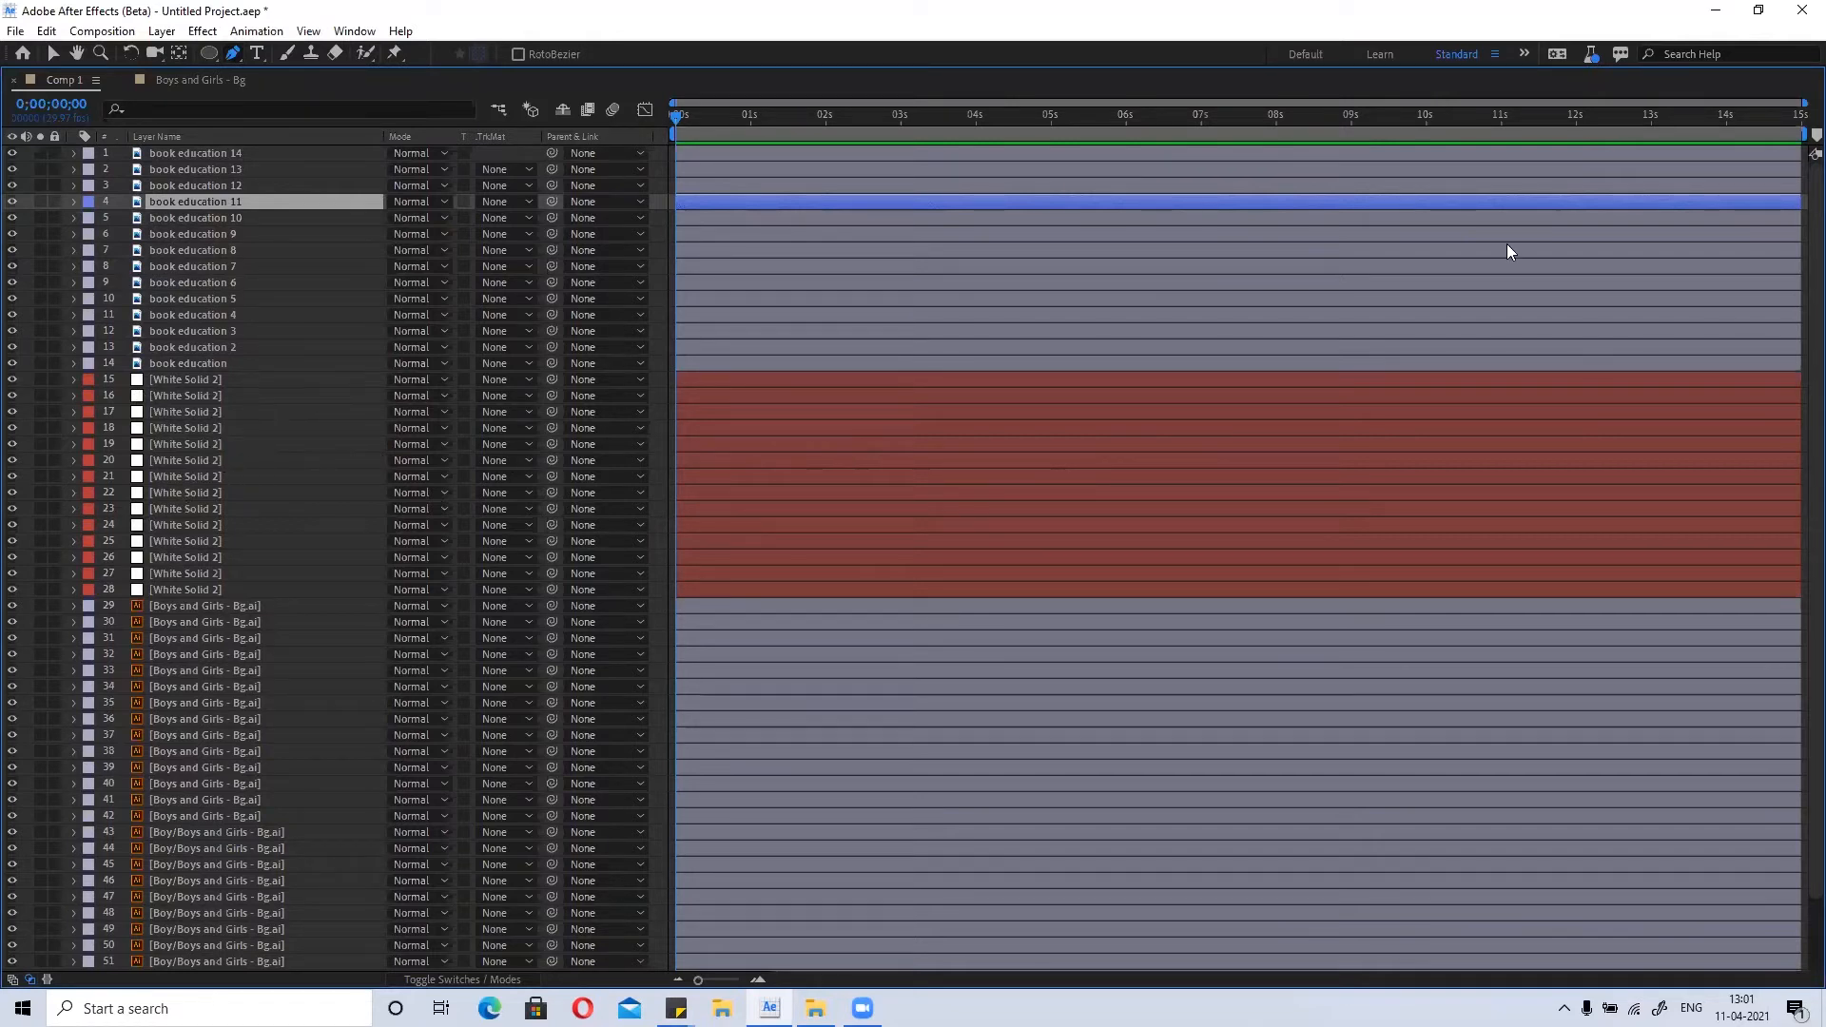
Move a White Solid 2 layer down among the Boy/Boys and Girls - Bg.ai layers and undo the move.
left_click_drag(168, 460, 247, 865)
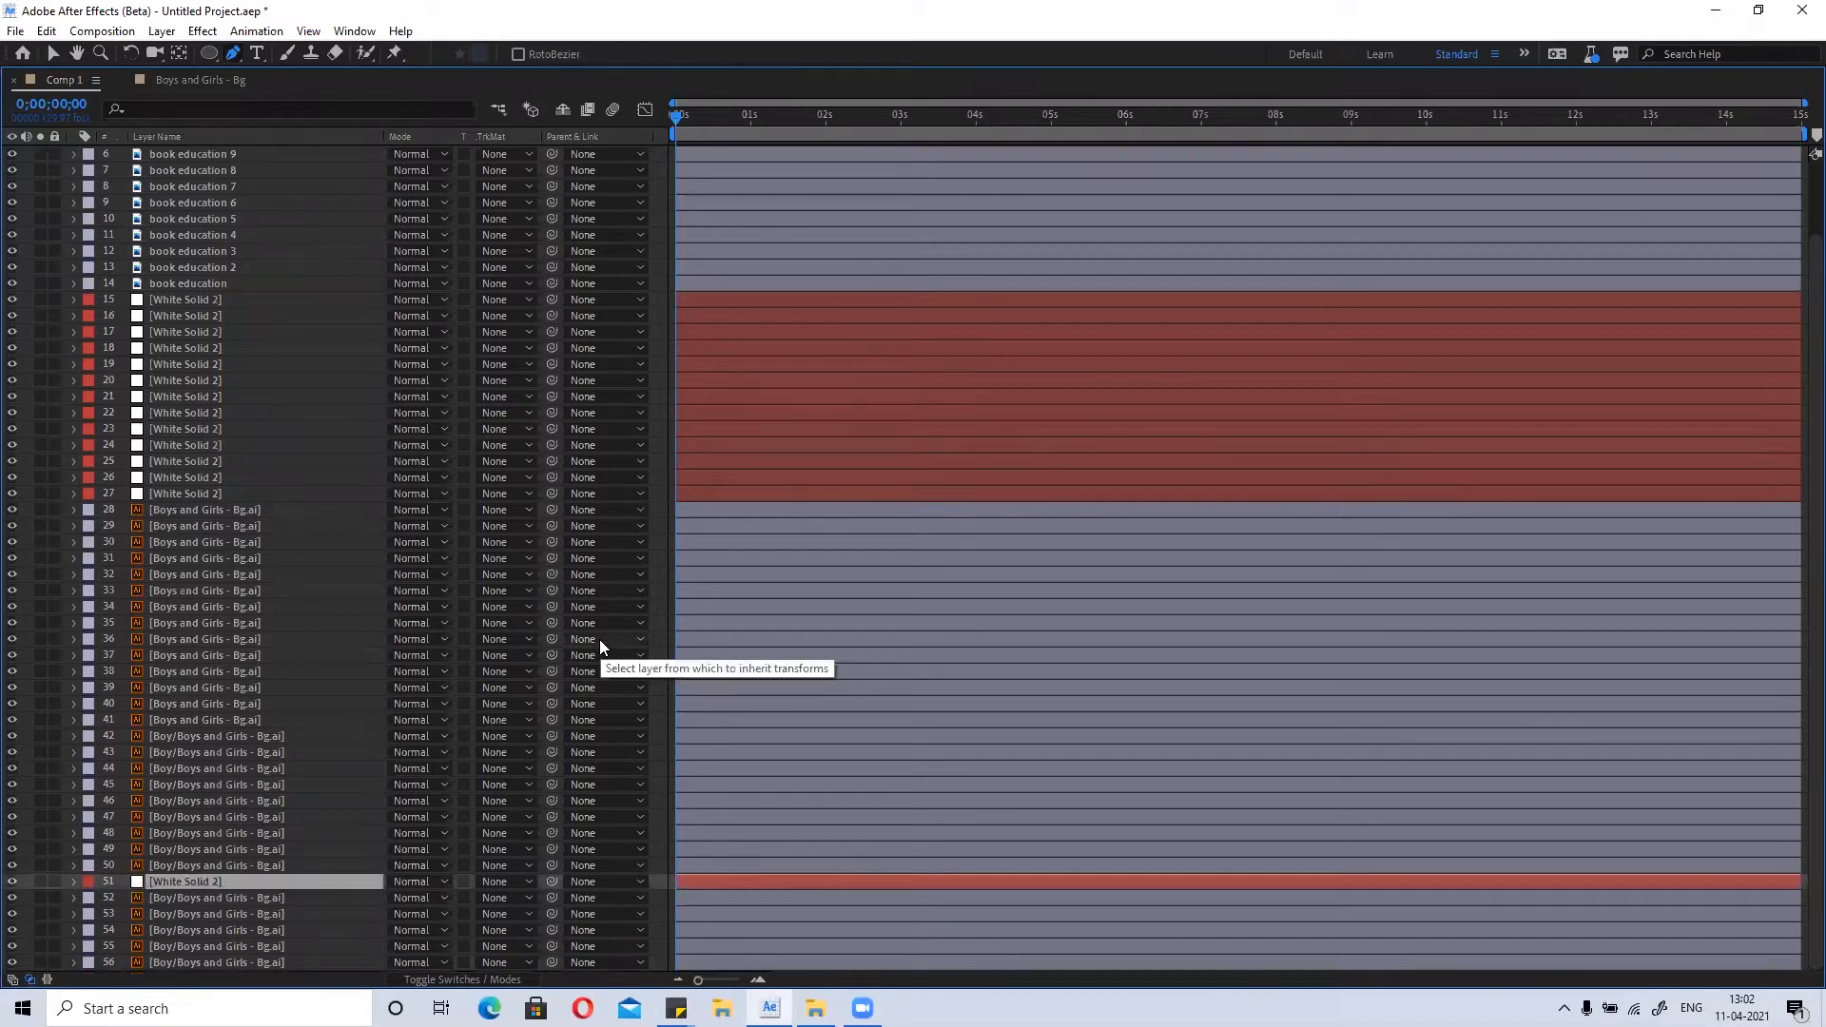
key("ctrl+z")
scroll(599, 637, "up", 4)
scroll(600, 637, "down", 3)
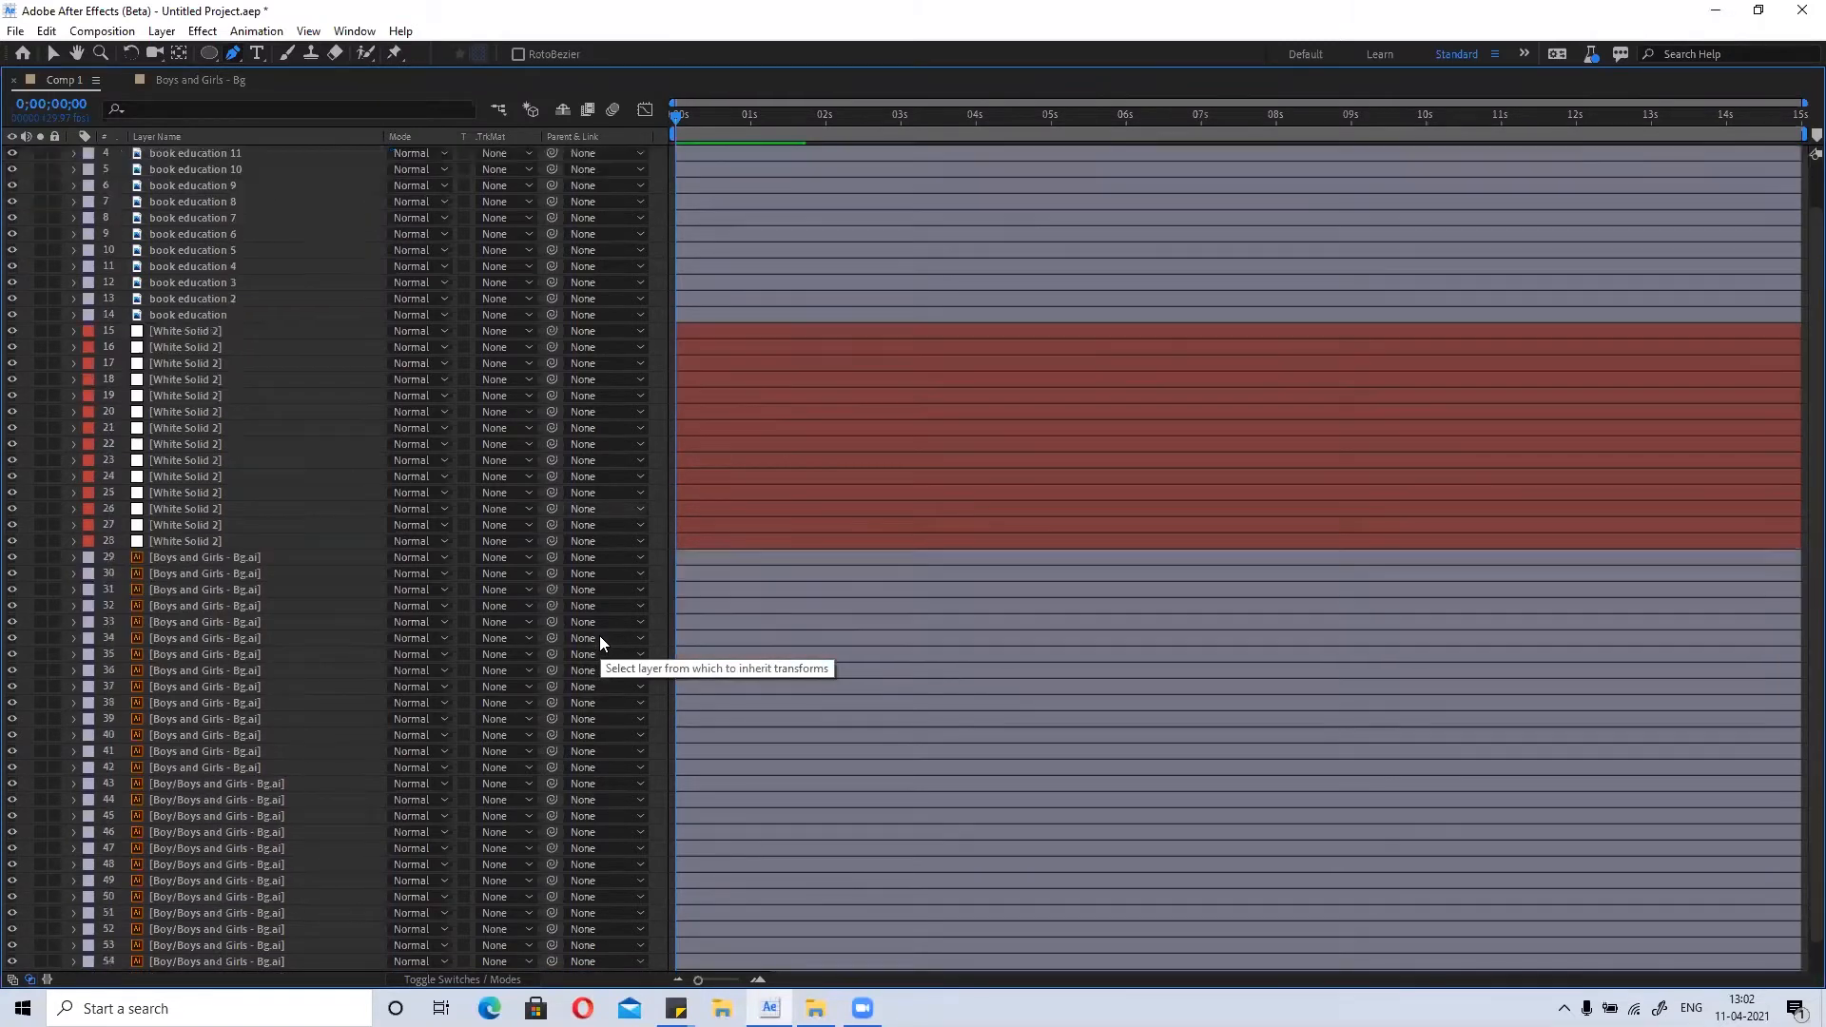
Undo the earlier layer duplications until only the four original layers of Comp 1 remain.
key("ctrl+z")
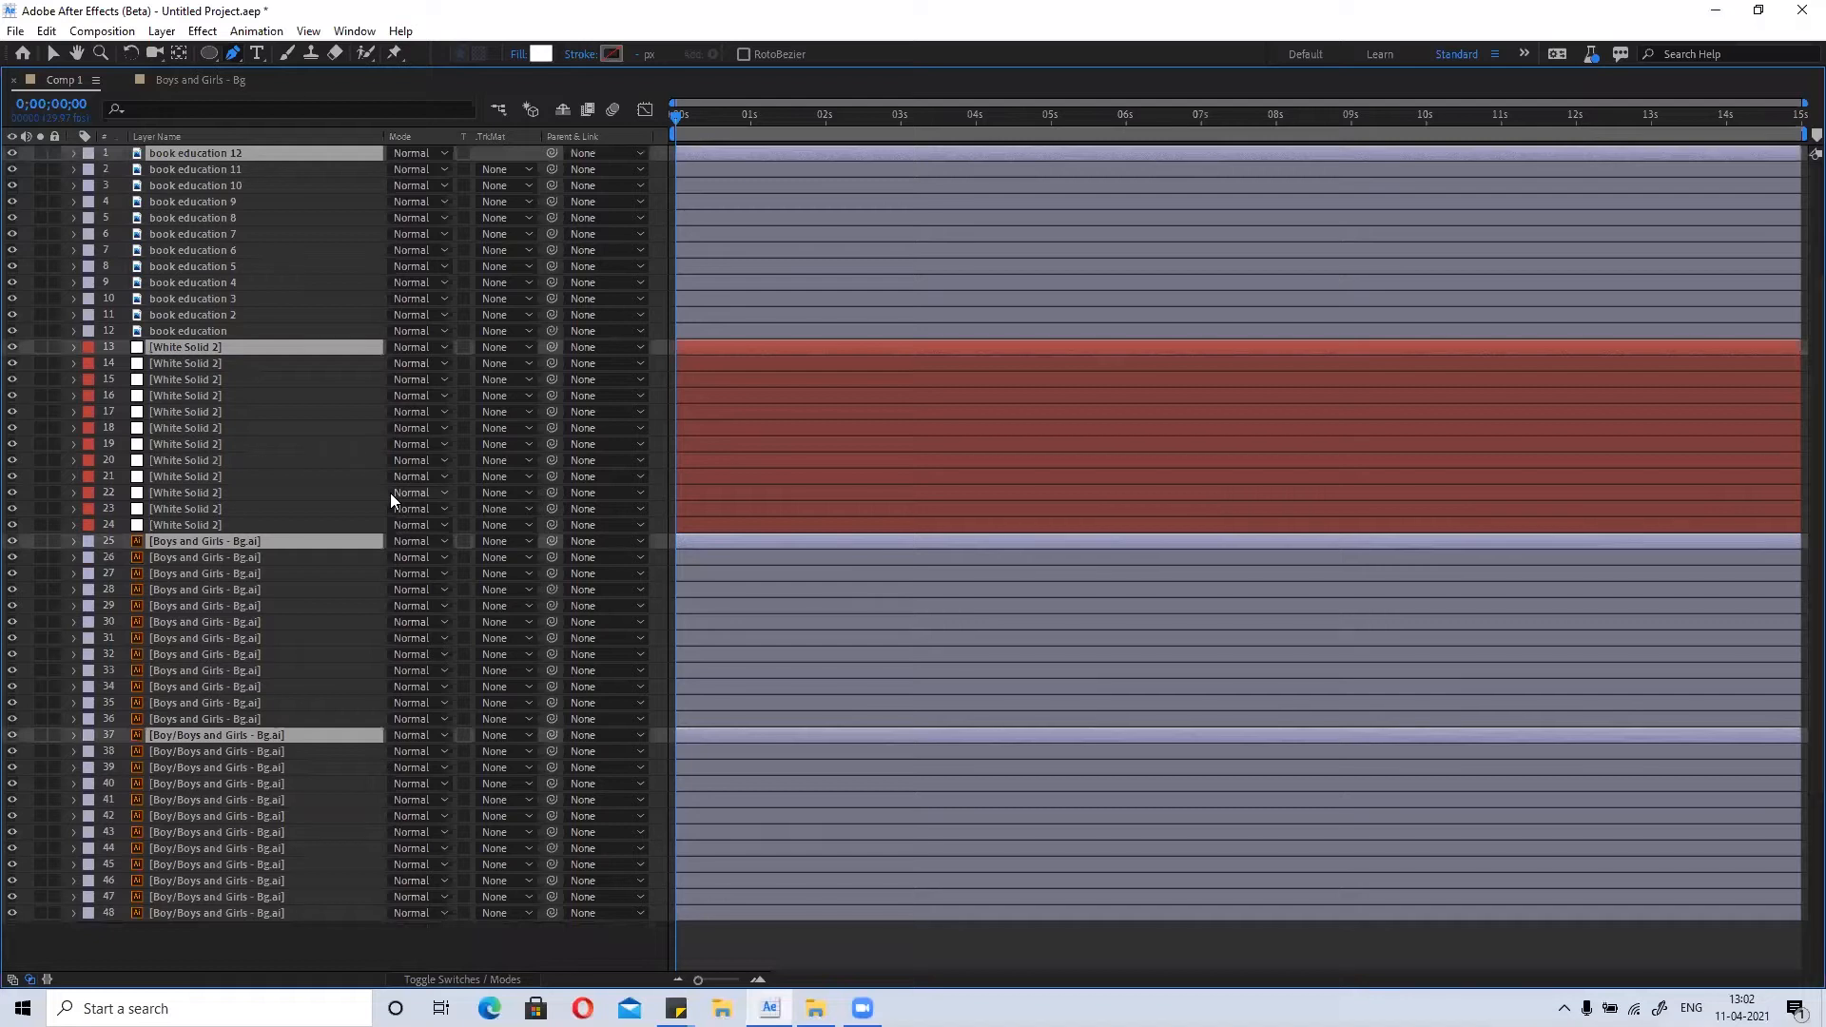
key("ctrl+z")
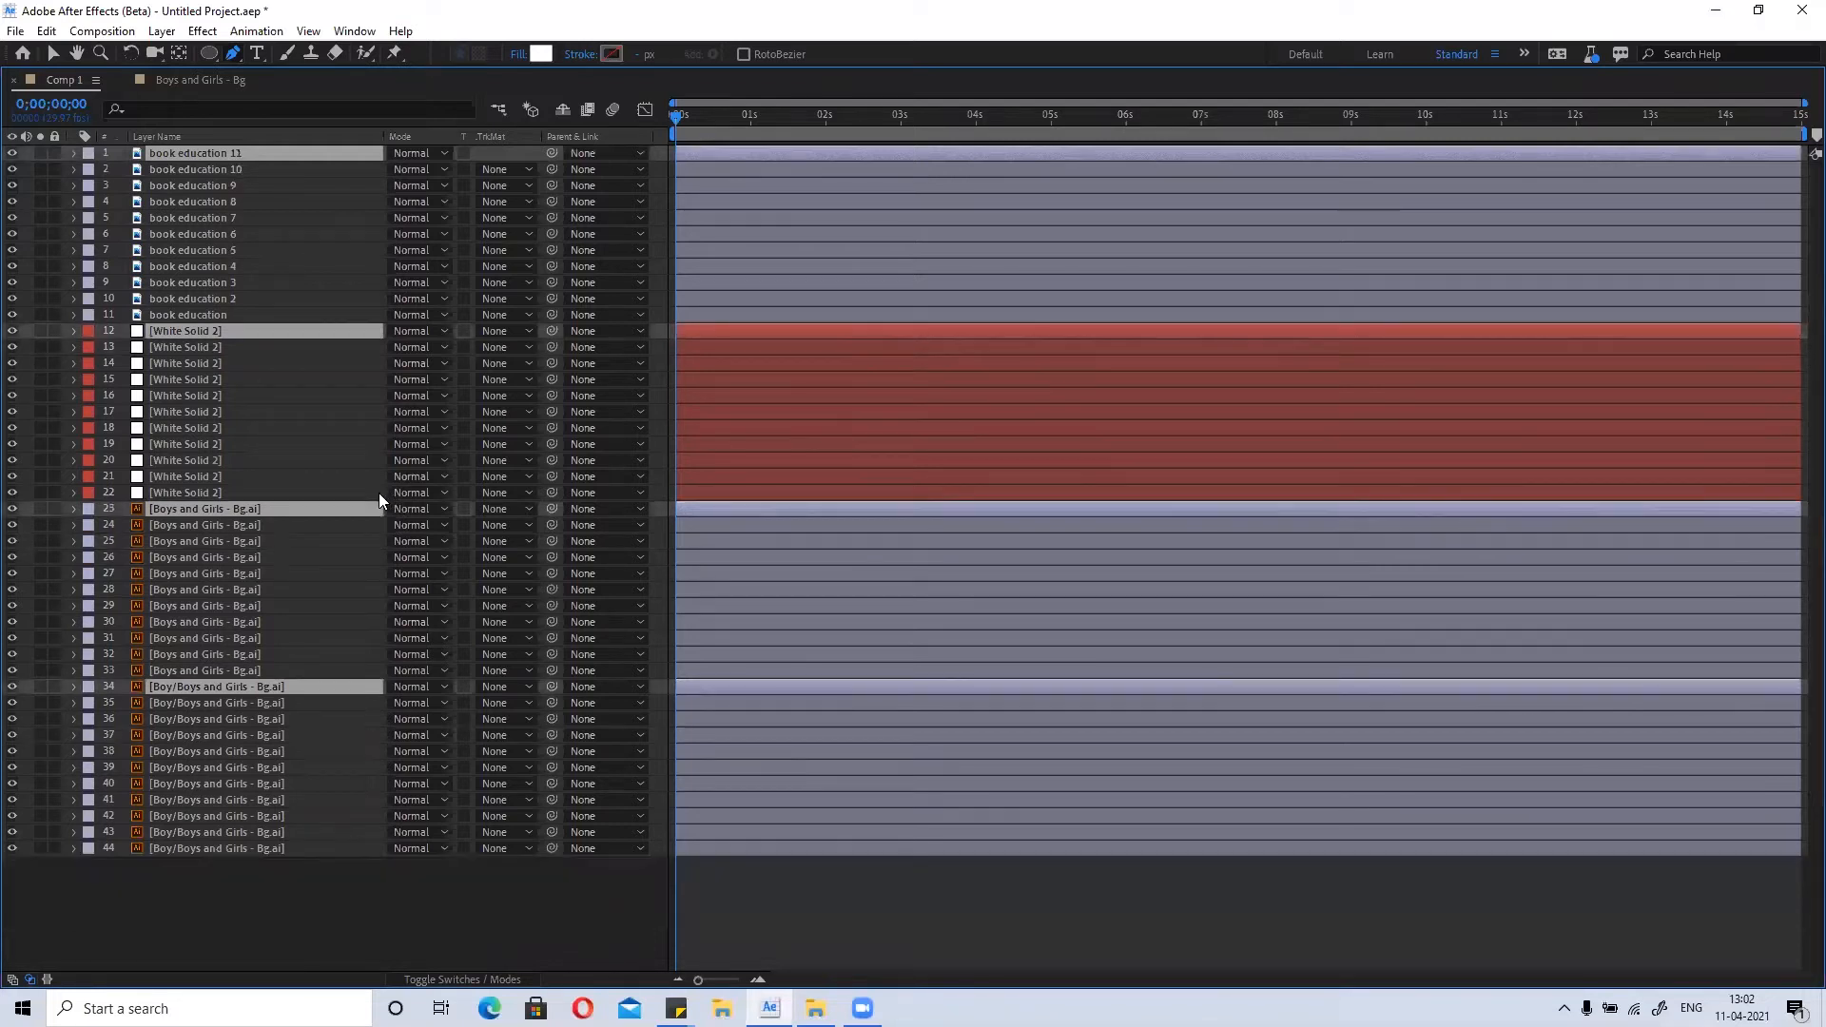
key("ctrl+z")
key("ctrl+z")
key("ctrl+z")
key("ctrl+z")
key("ctrl+z")
key("ctrl+z")
key("ctrl+z")
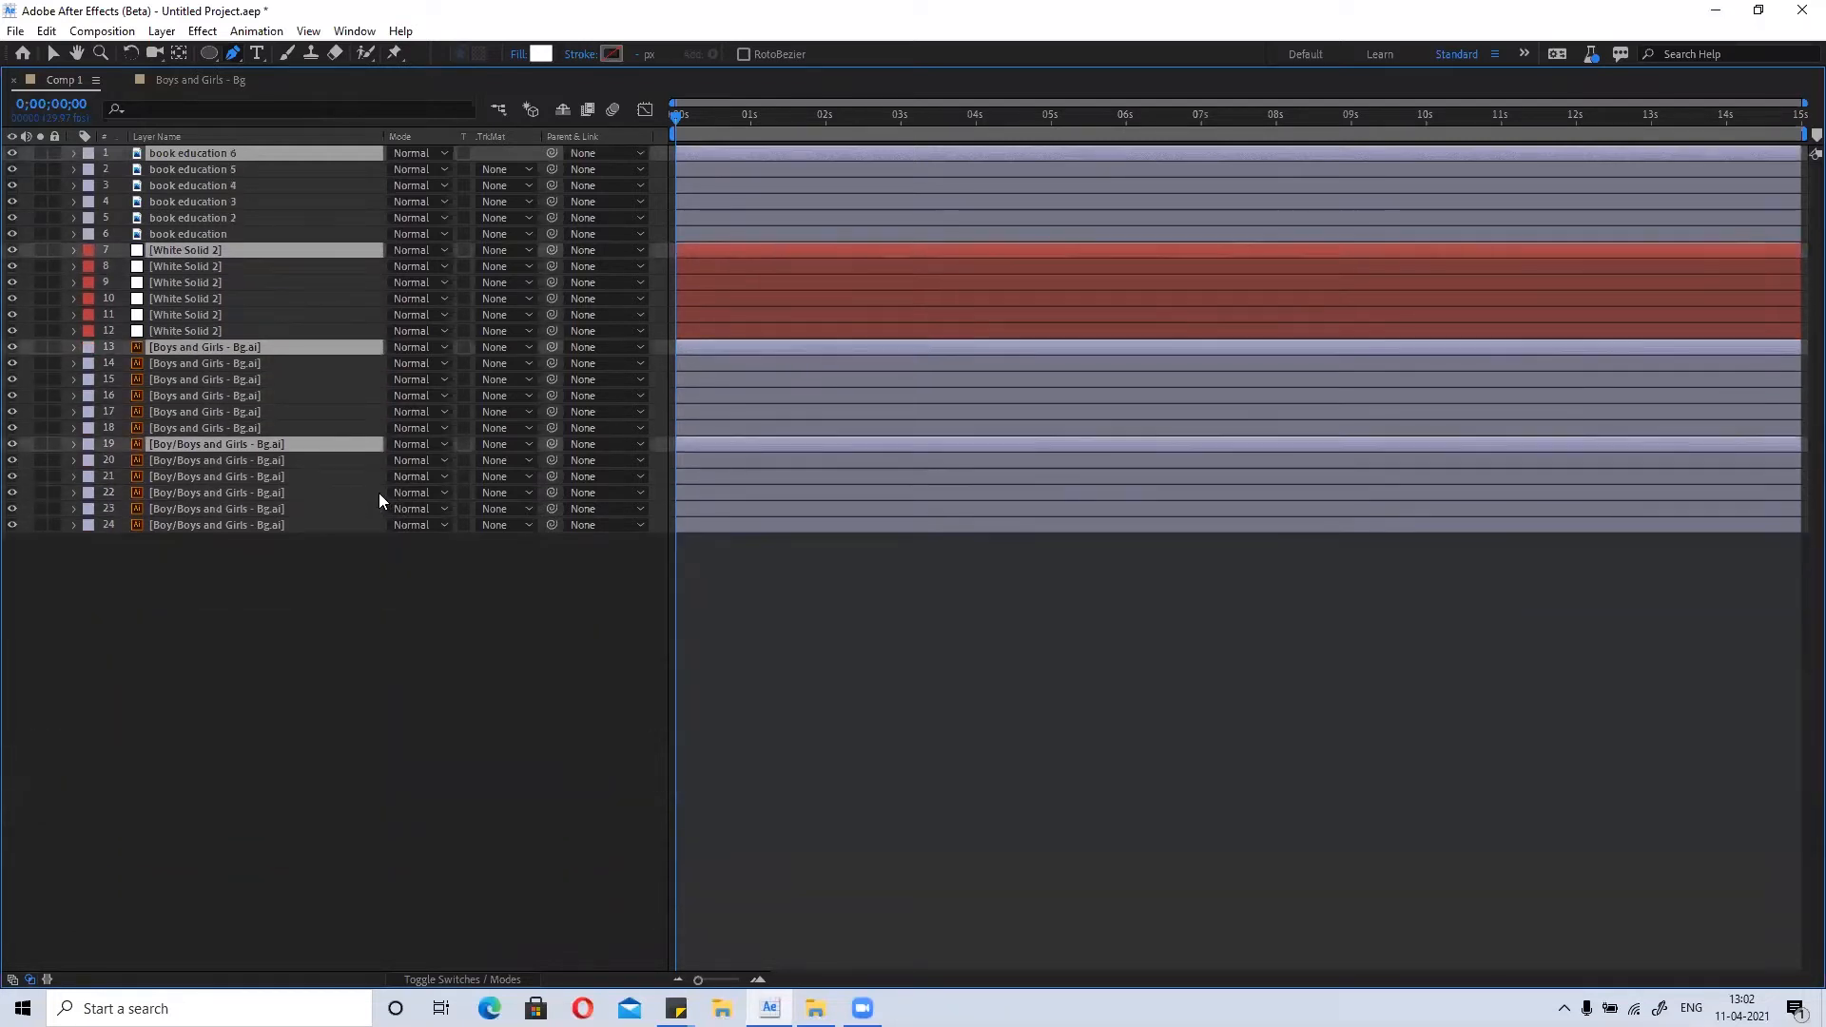
key("ctrl+z")
key("ctrl+z")
key("ctrl+z")
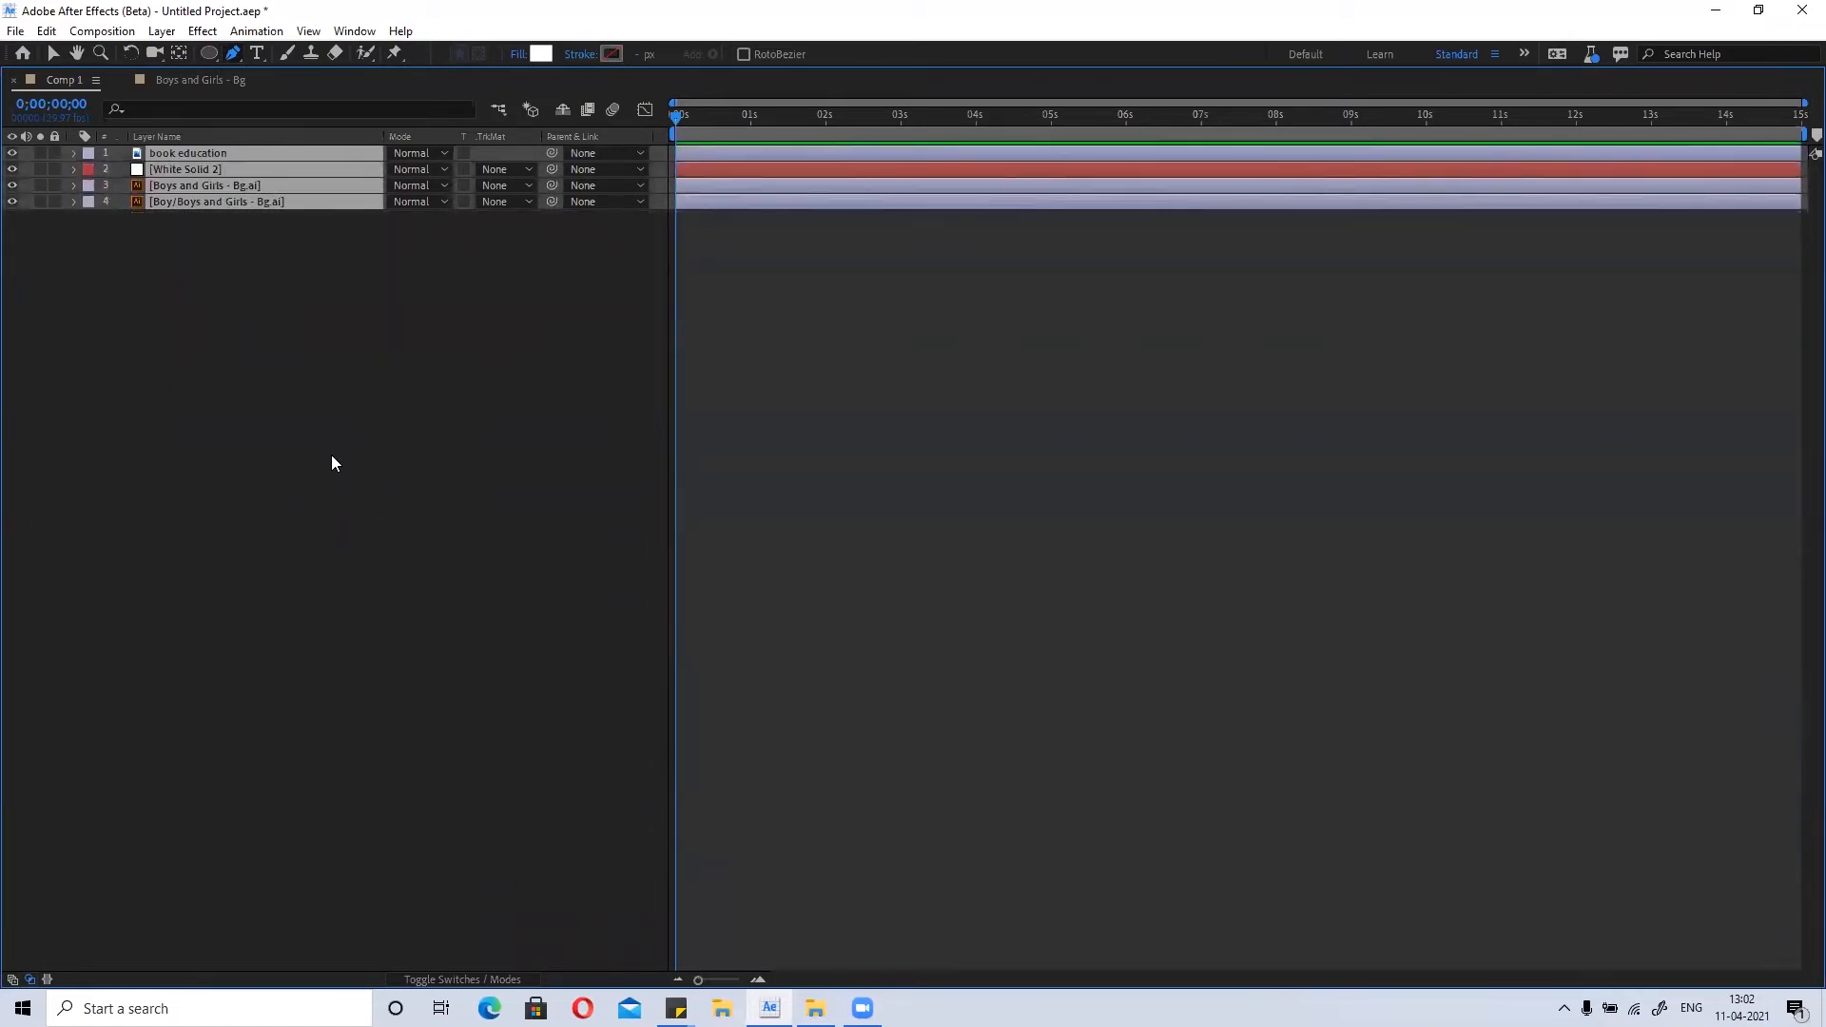
key("ctrl+z")
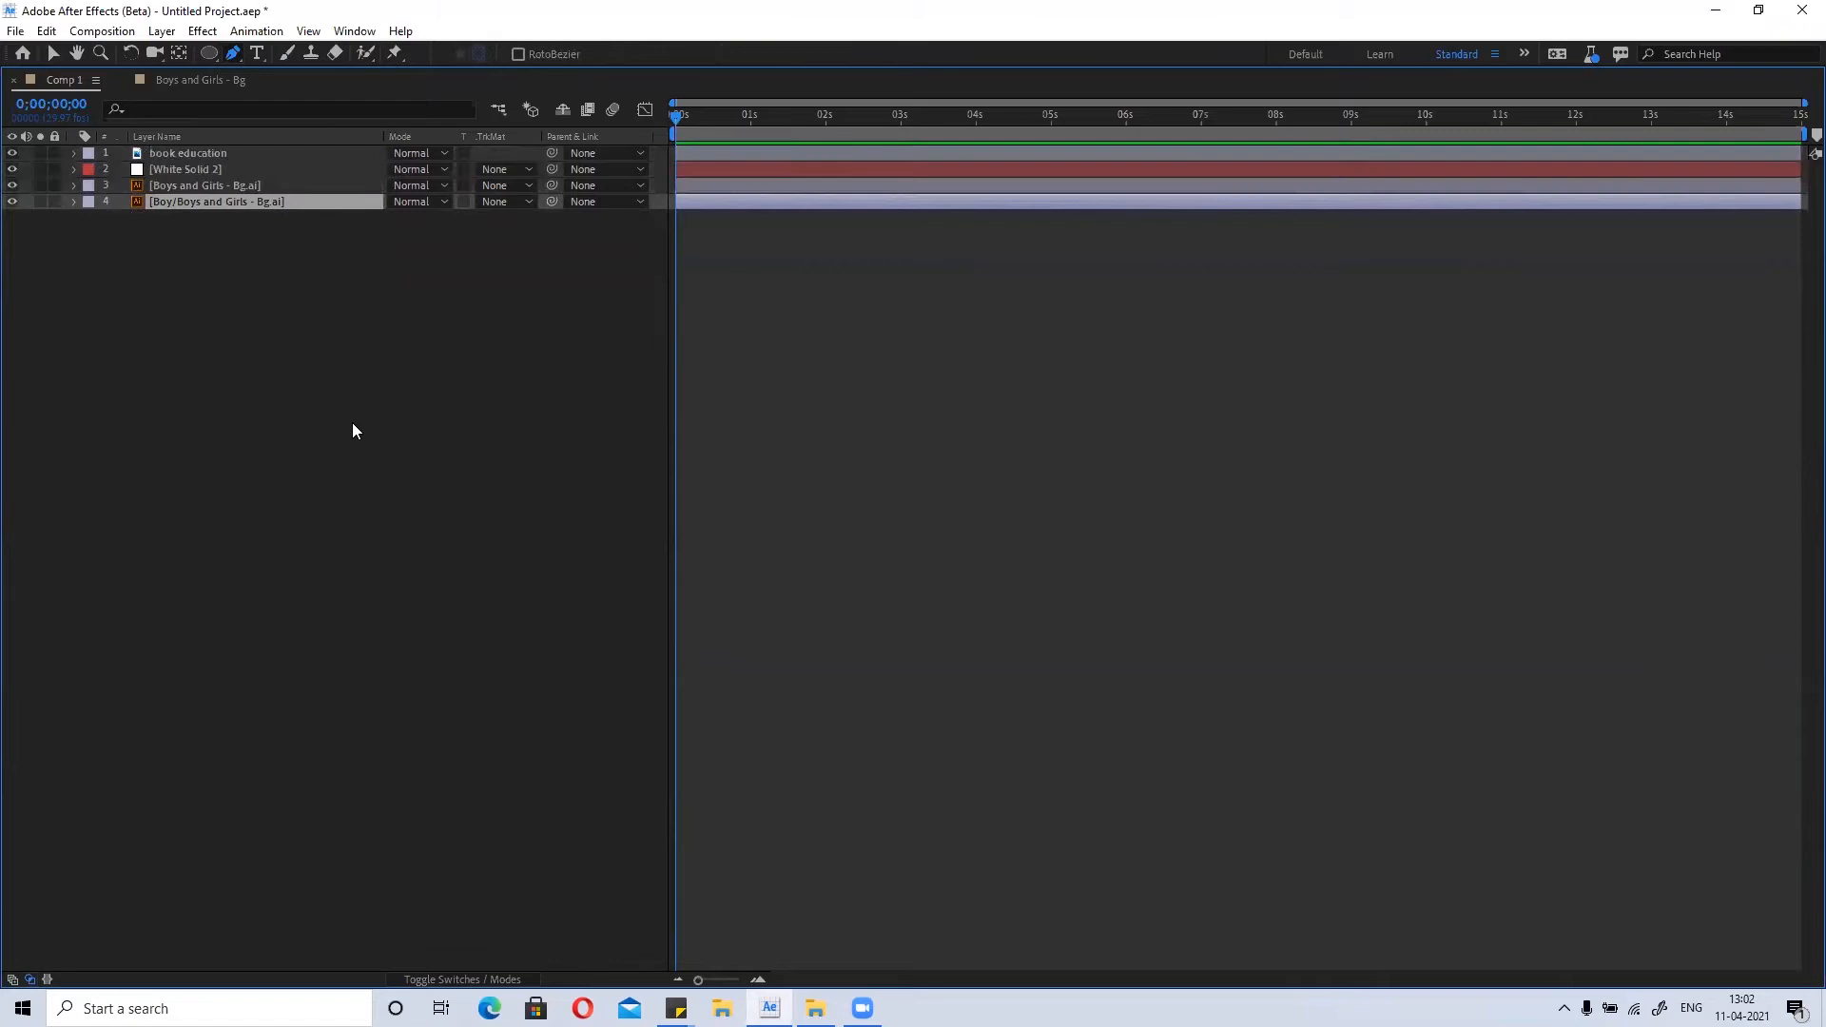
key("ctrl+y")
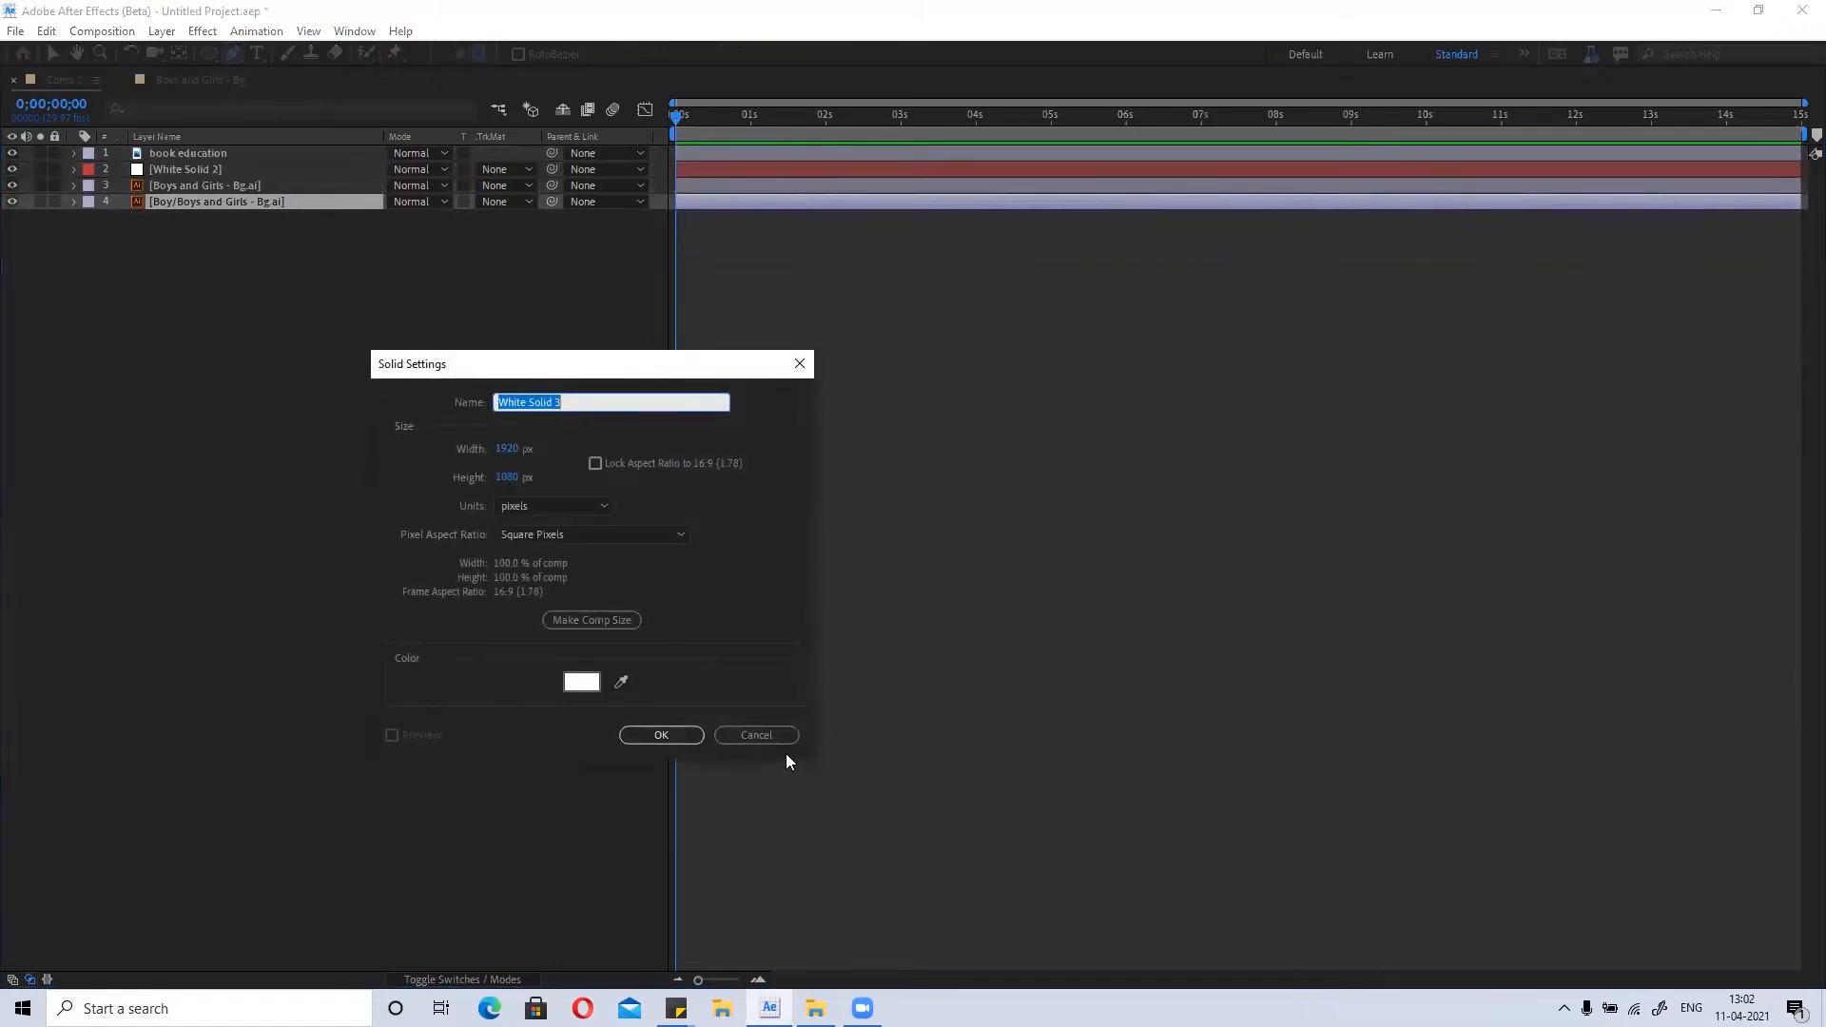
left_click(751, 736)
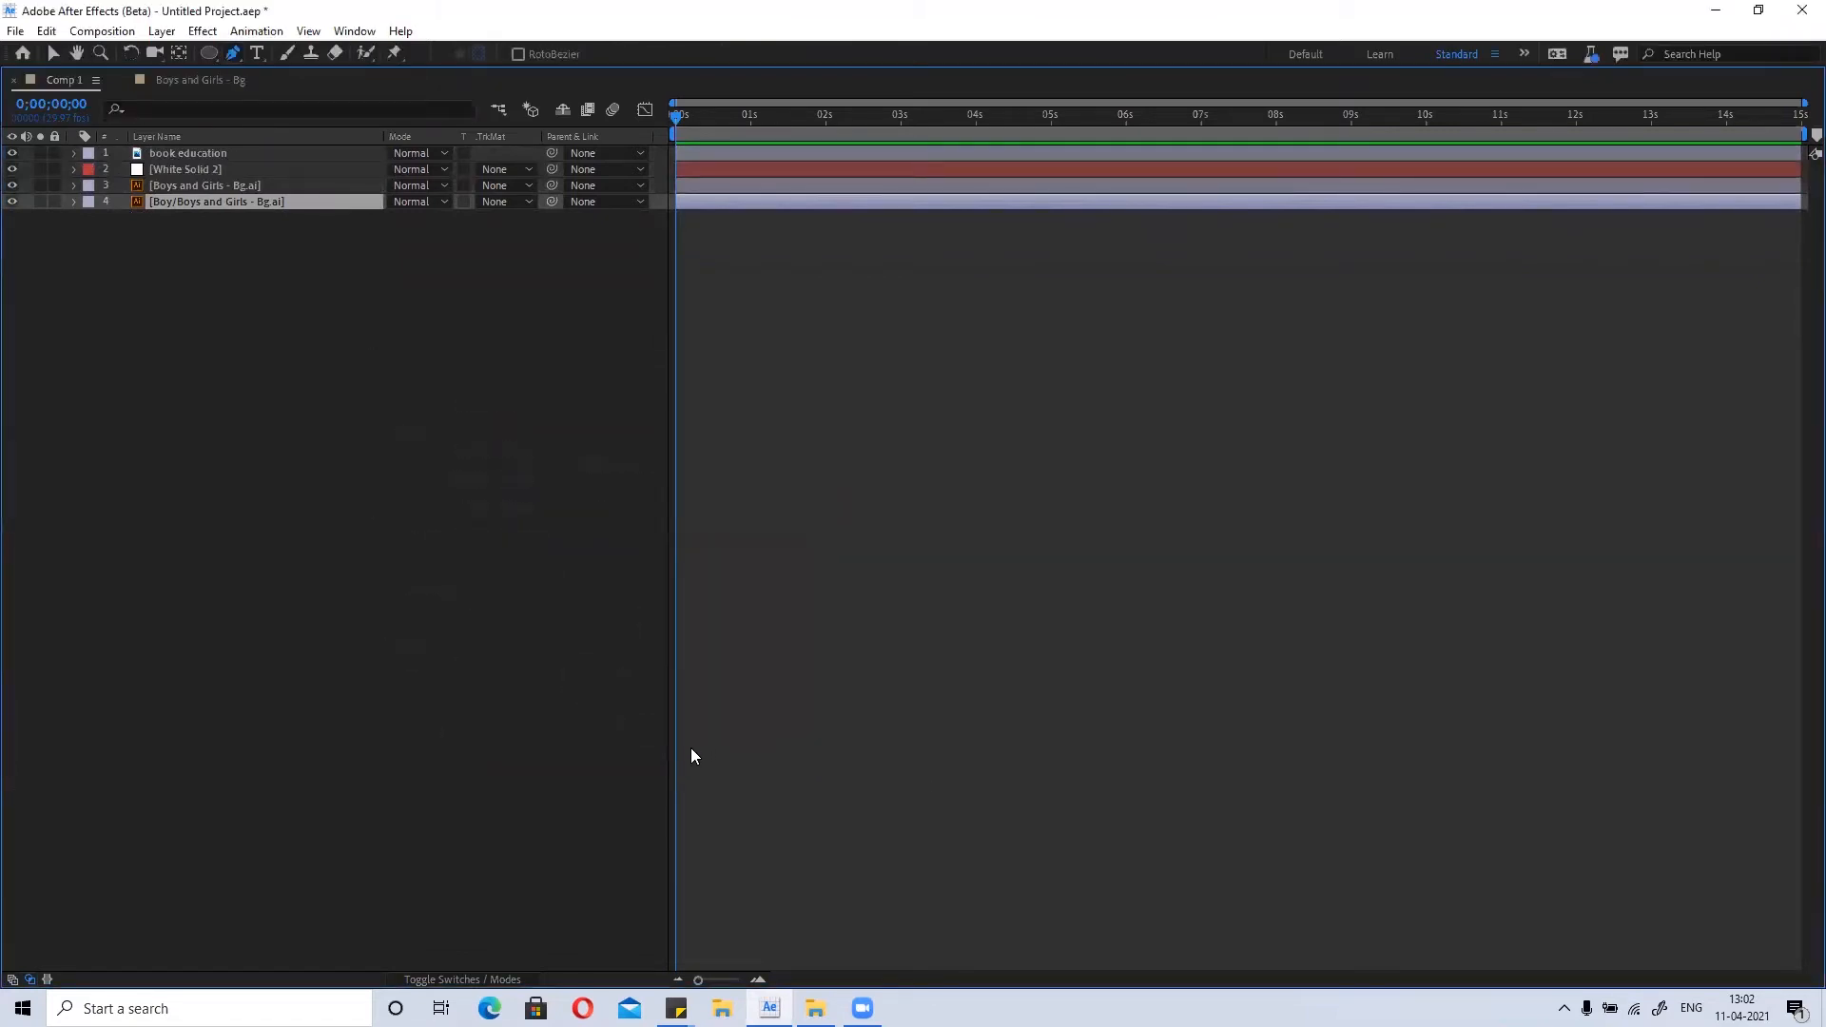
left_click(394, 601)
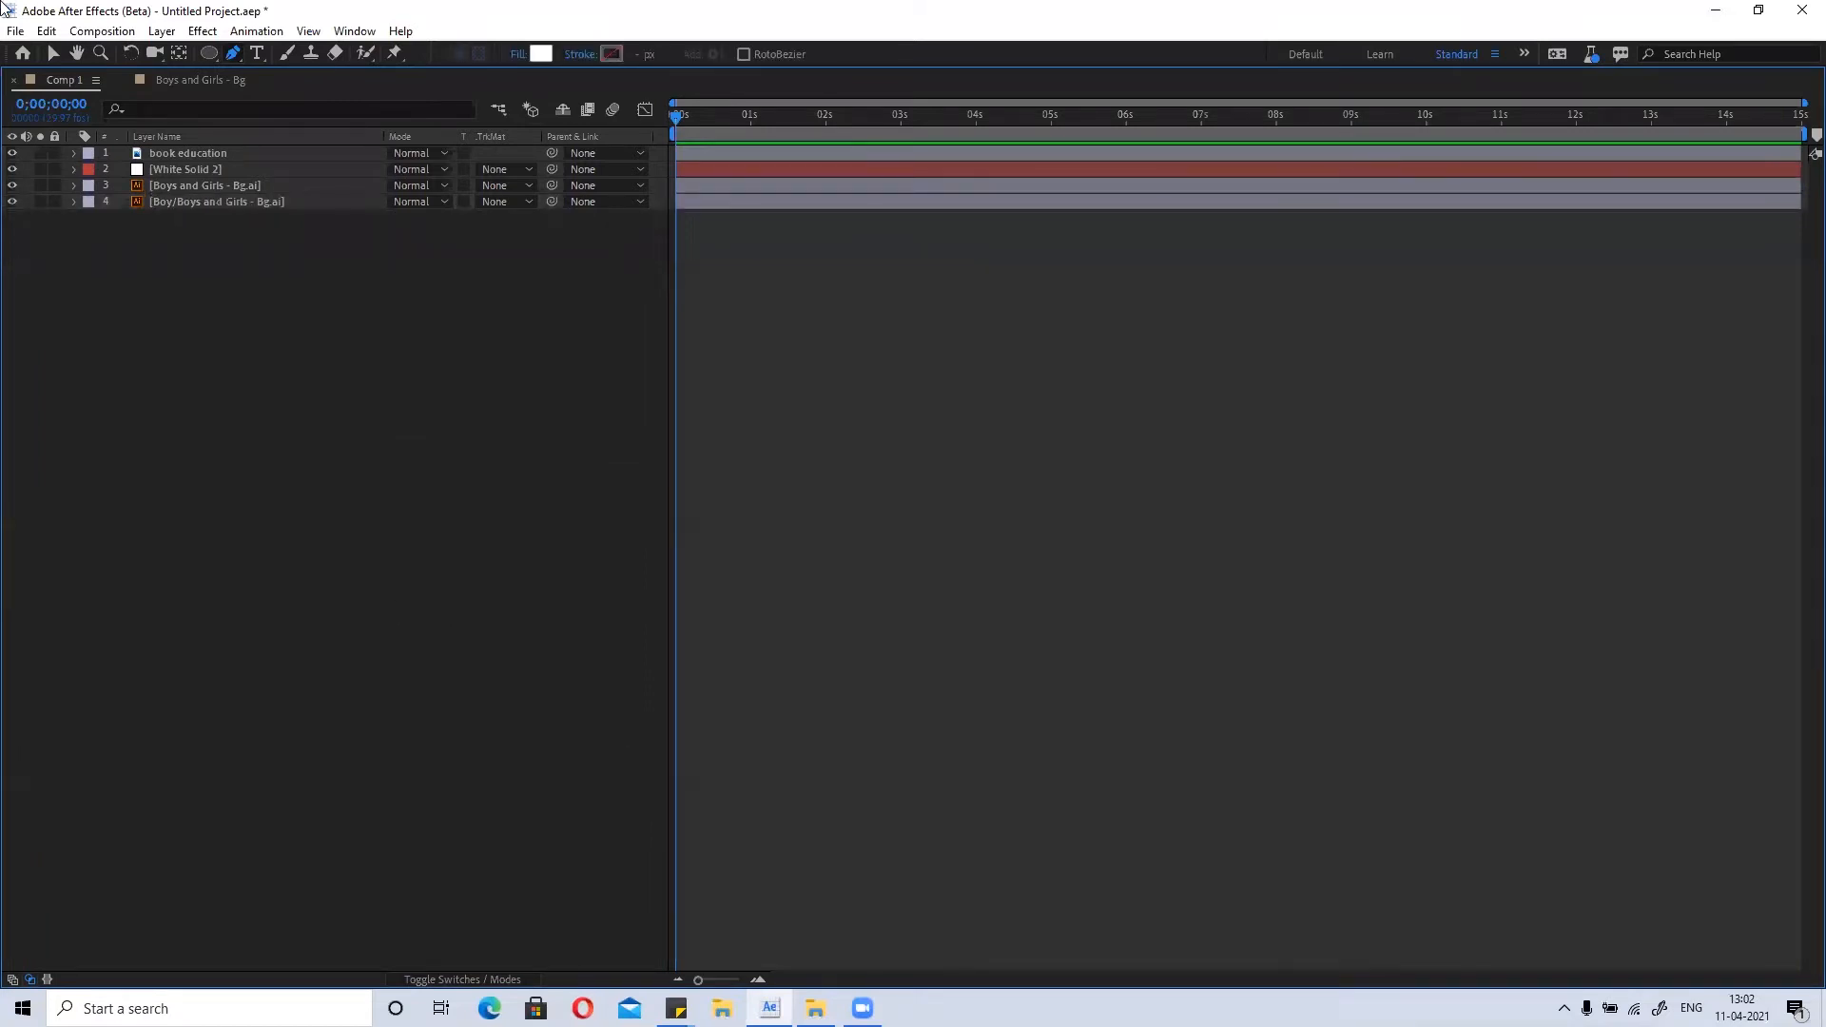
left_click(47, 32)
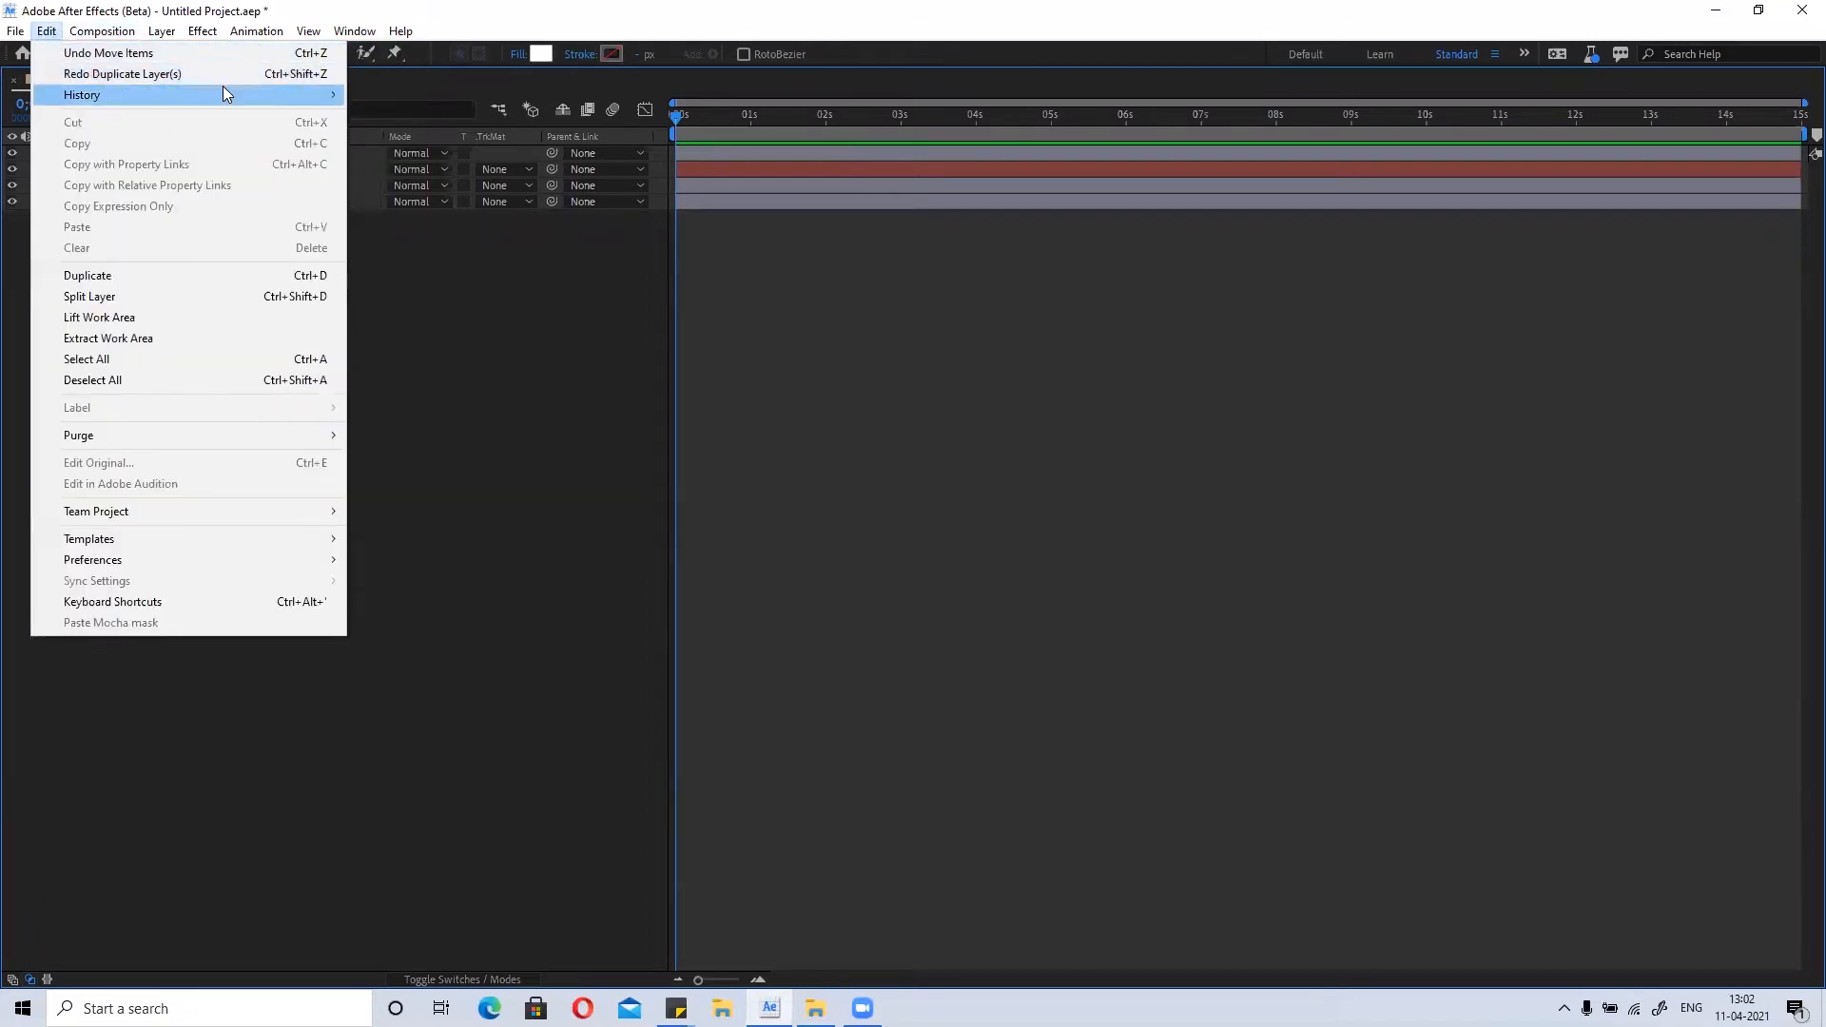
left_click(618, 567)
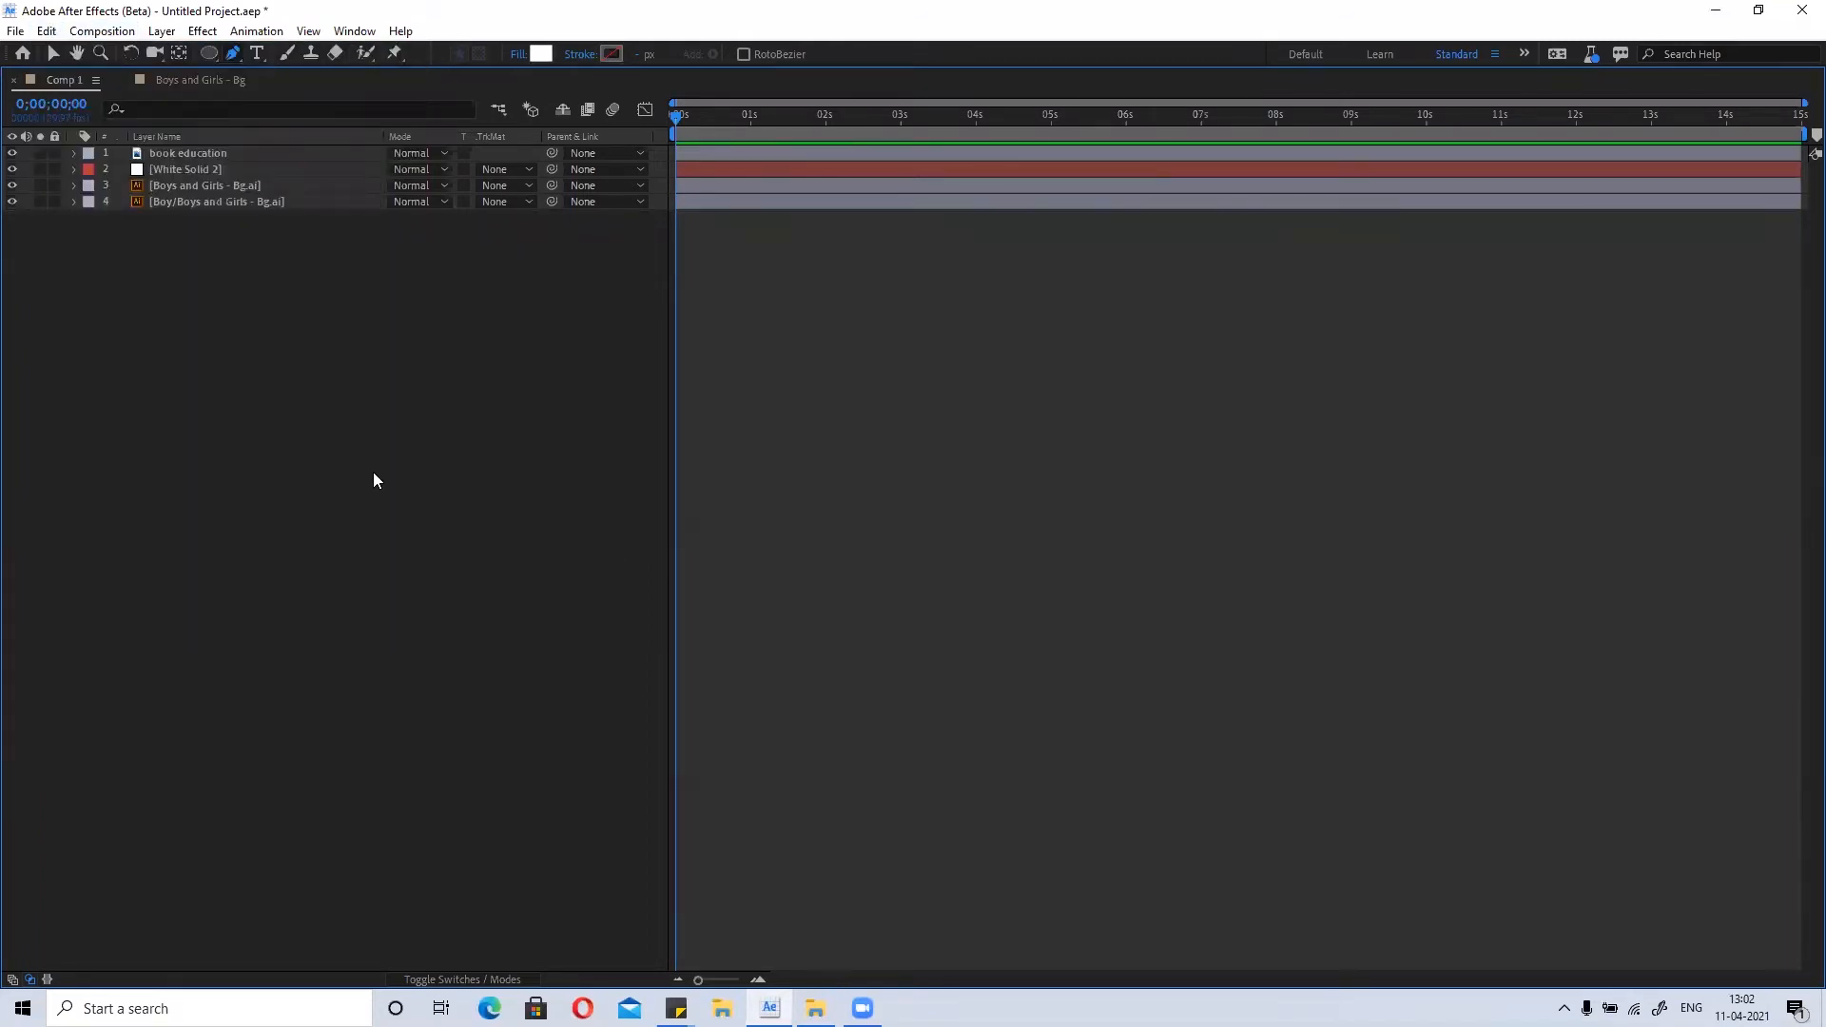
Duplicate all four layers of Comp 1 once and clear the layer selection.
left_click_drag(218, 221, 182, 145)
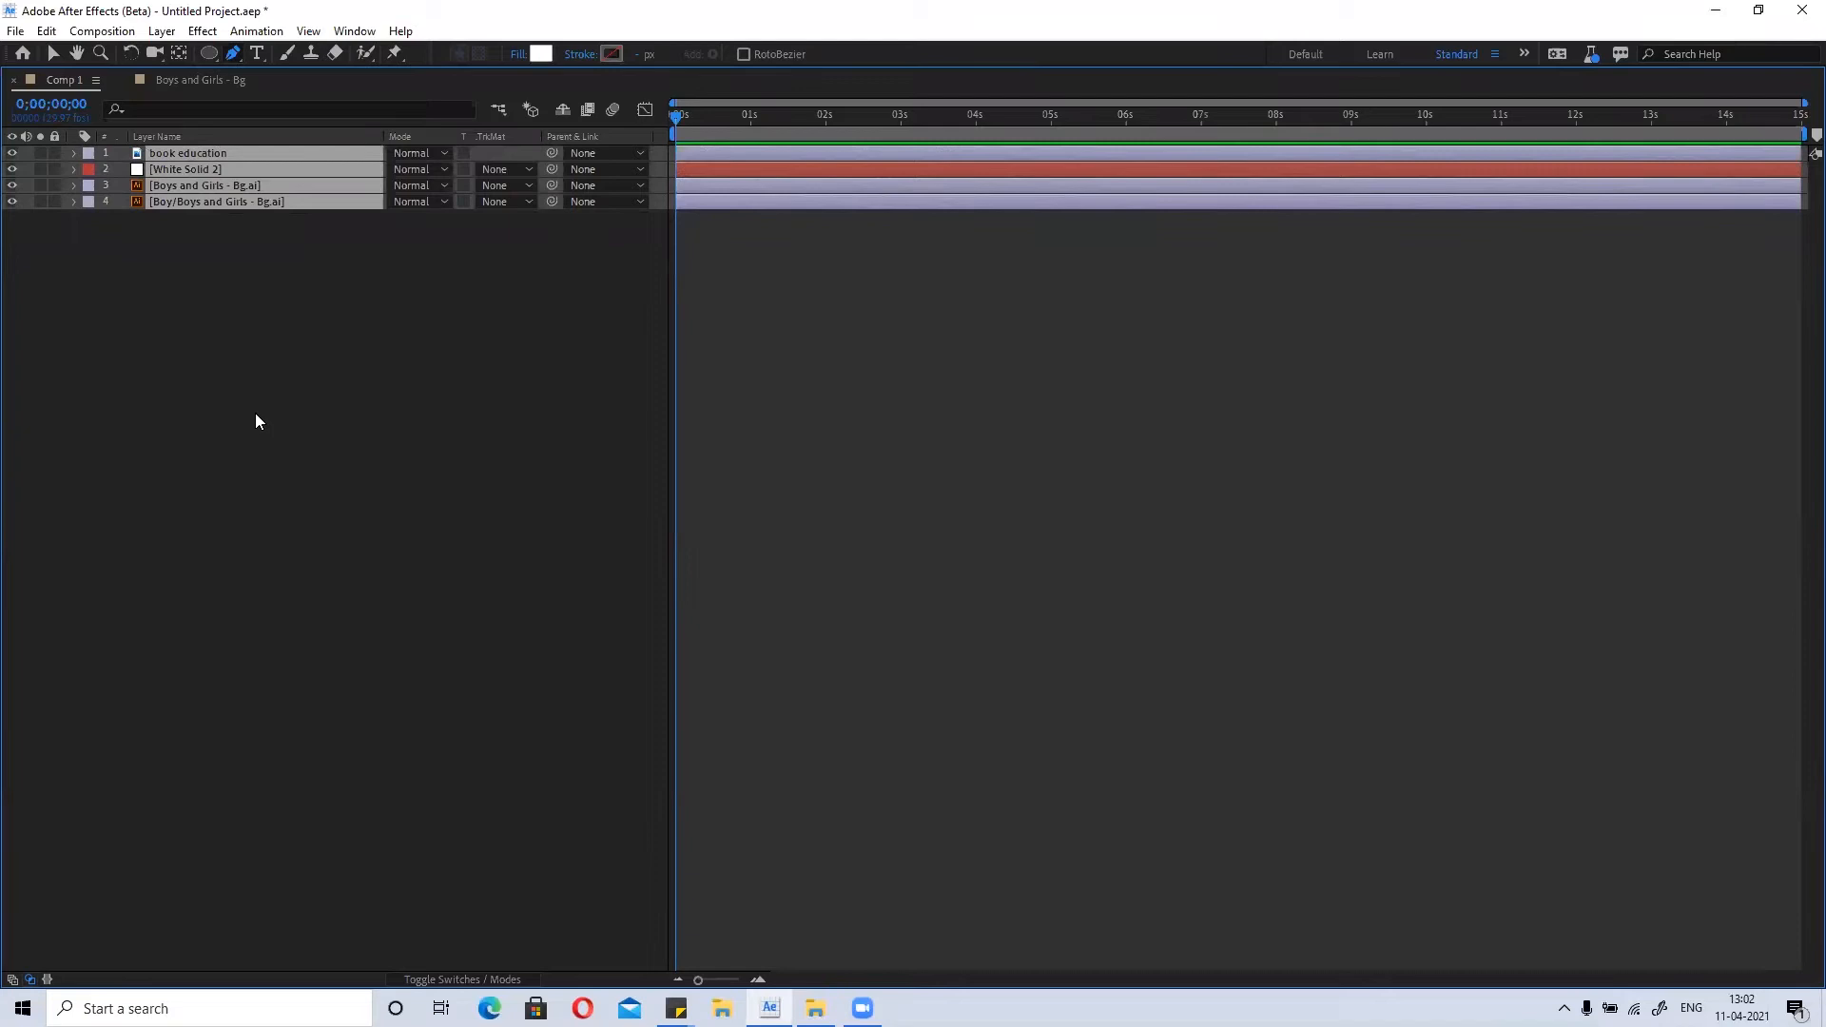
key("ctrl+d")
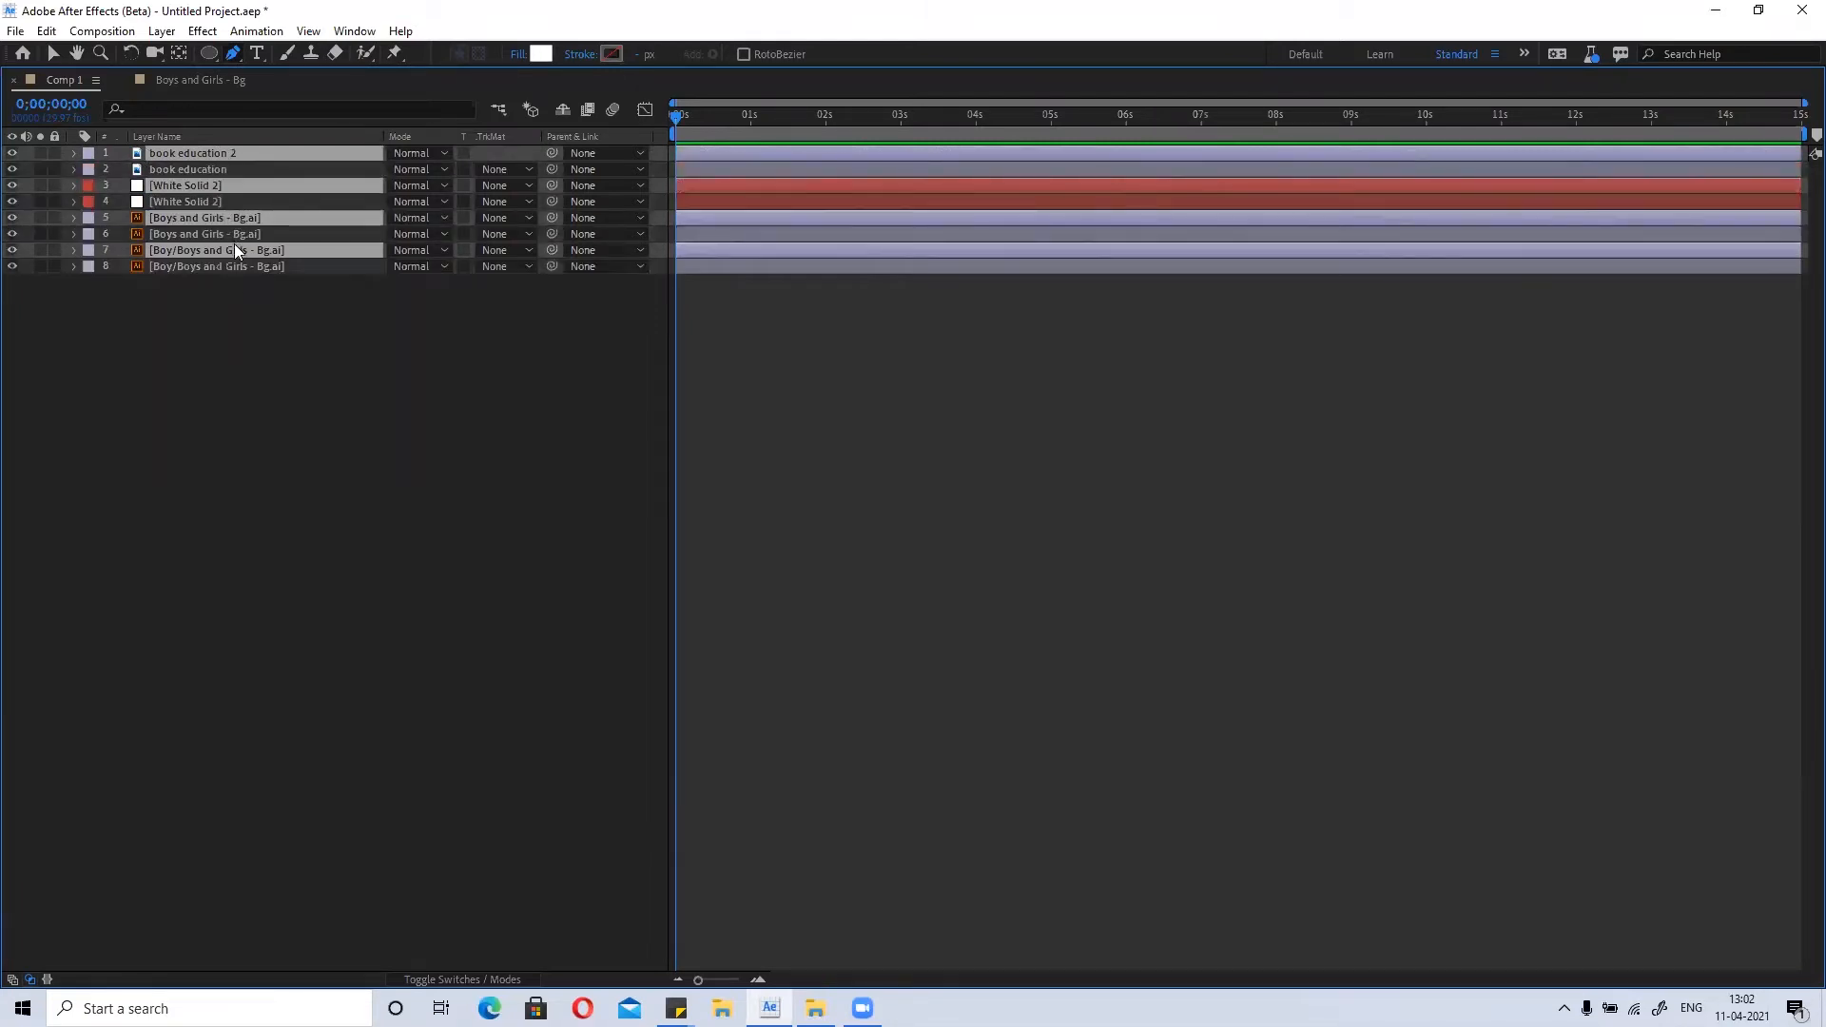
left_click(218, 335)
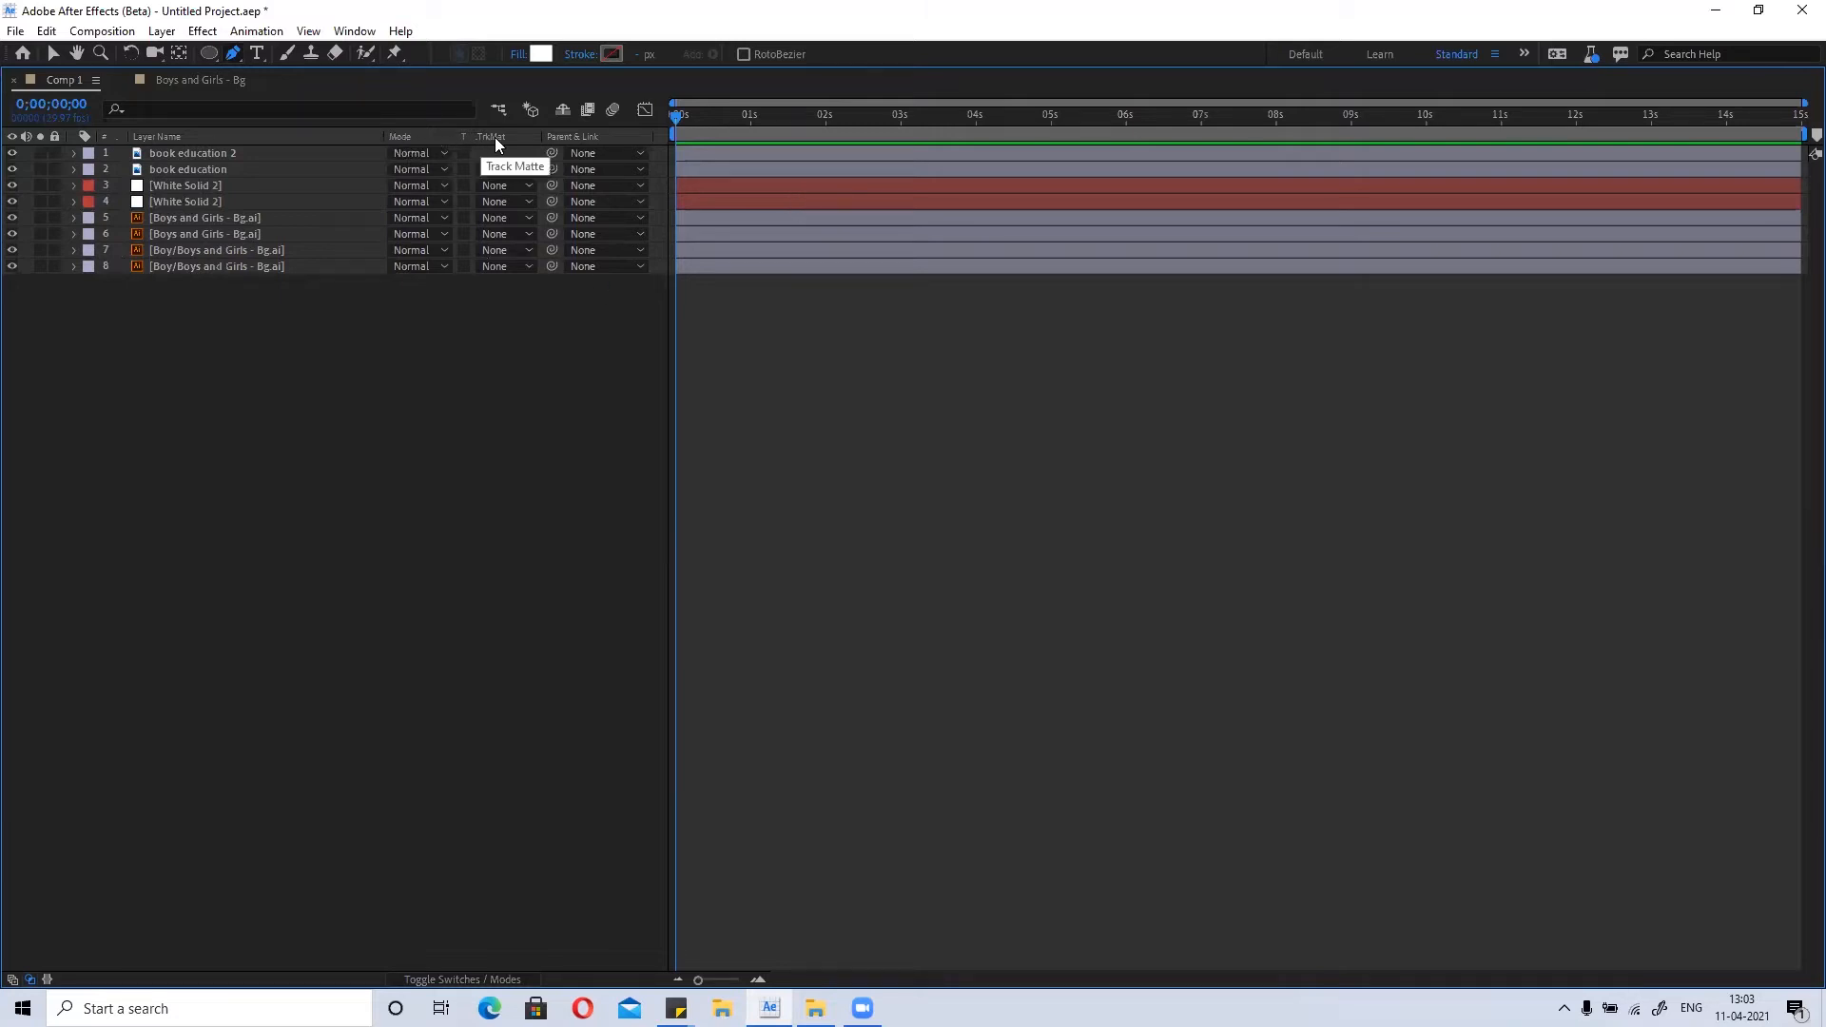
Show the layer switches columns in the timeline and expand the Transform properties of book education 2.
left_click(13, 979)
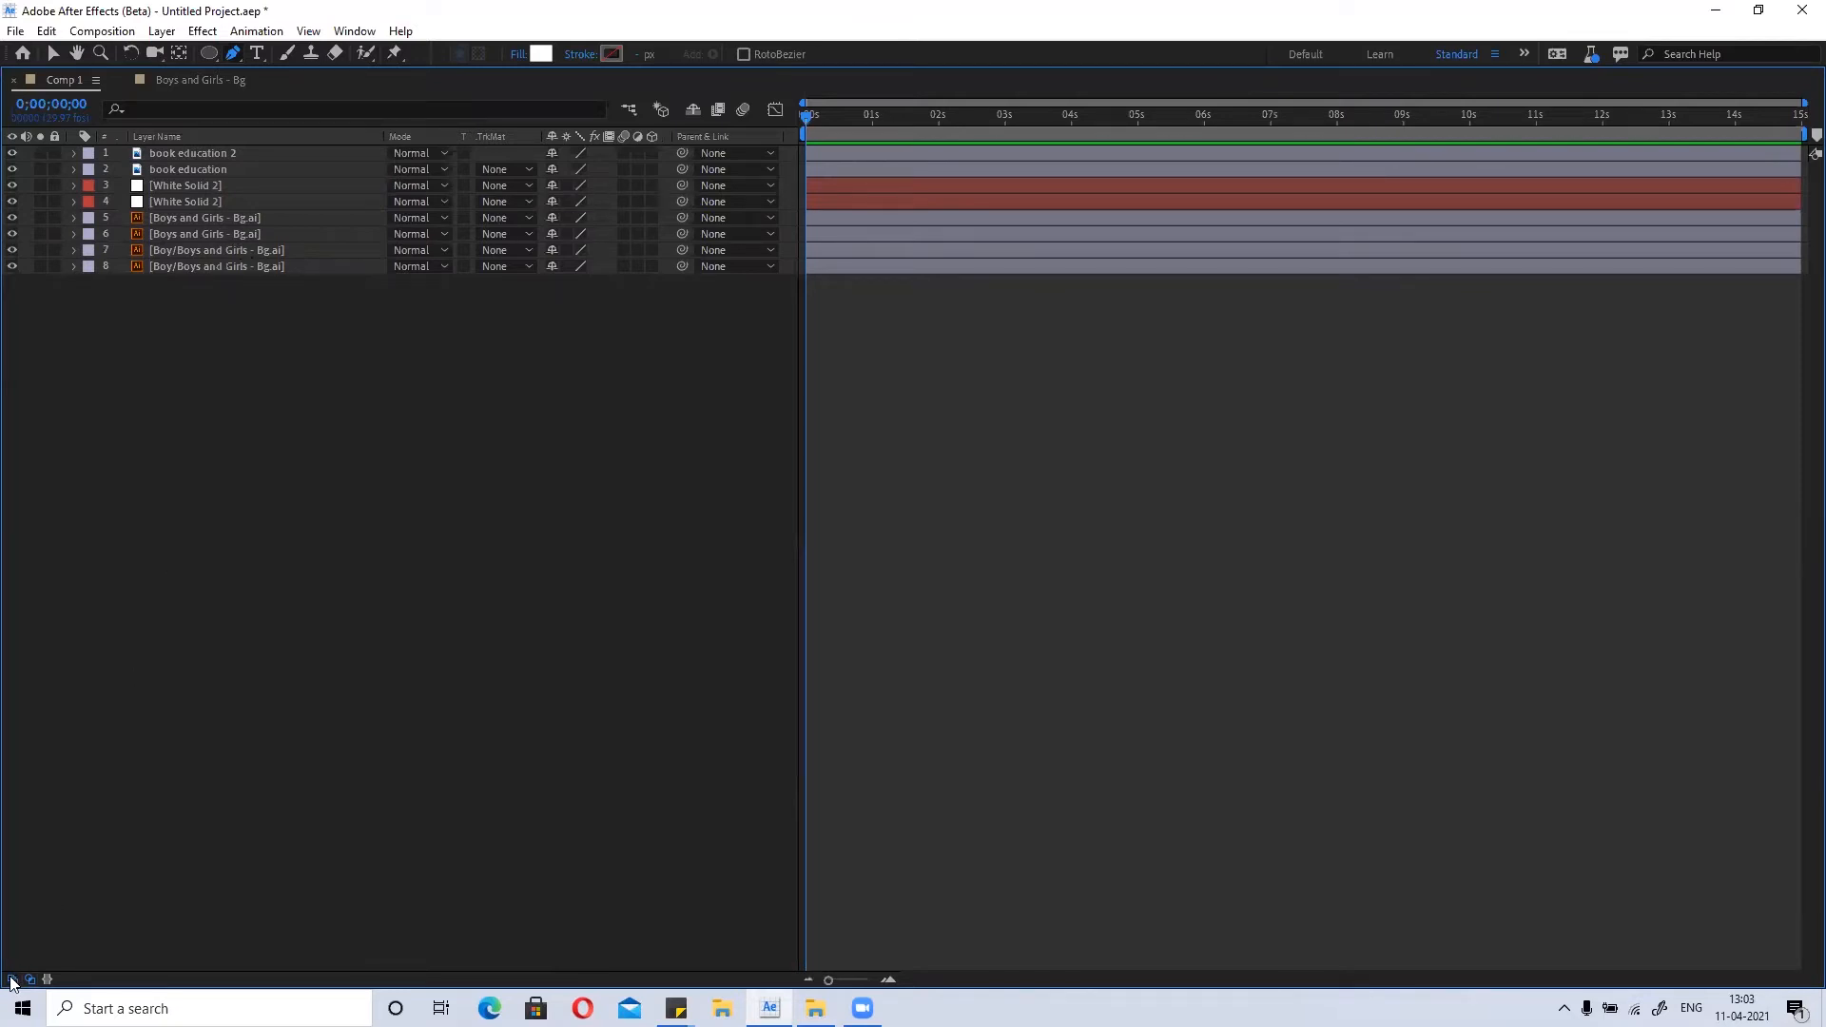
left_click(66, 152)
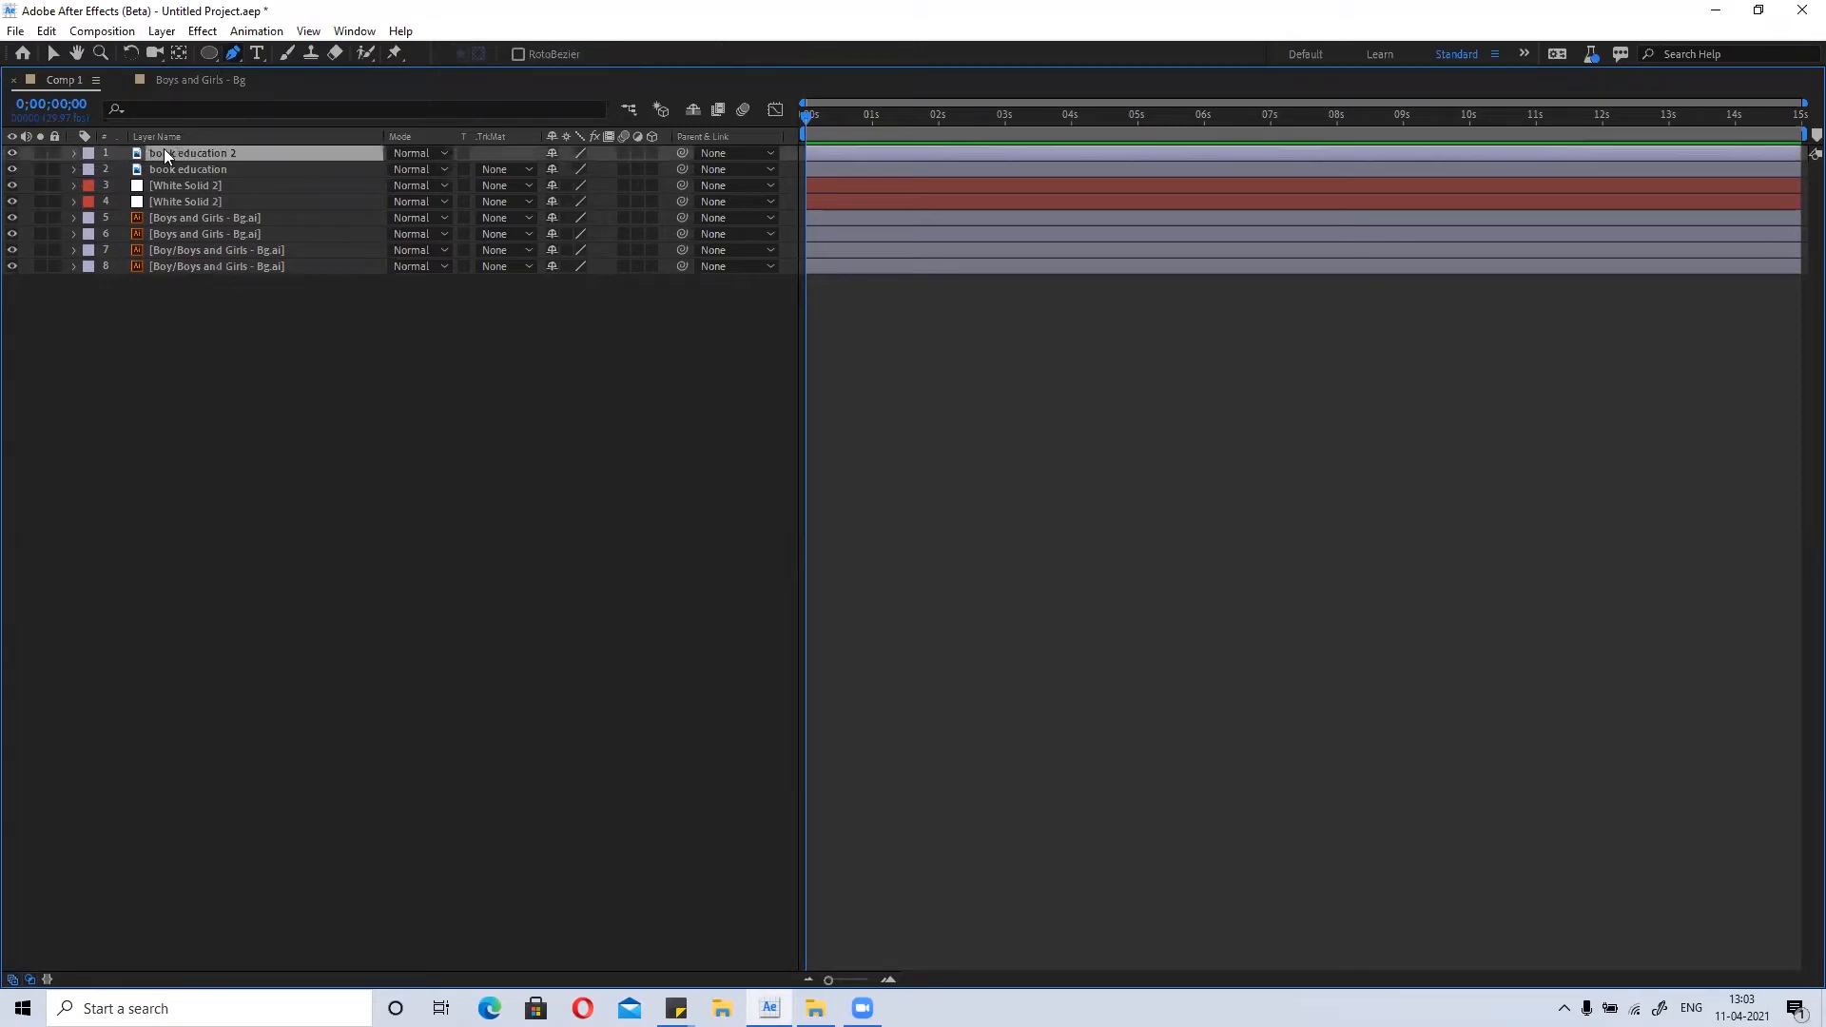
left_click(74, 153)
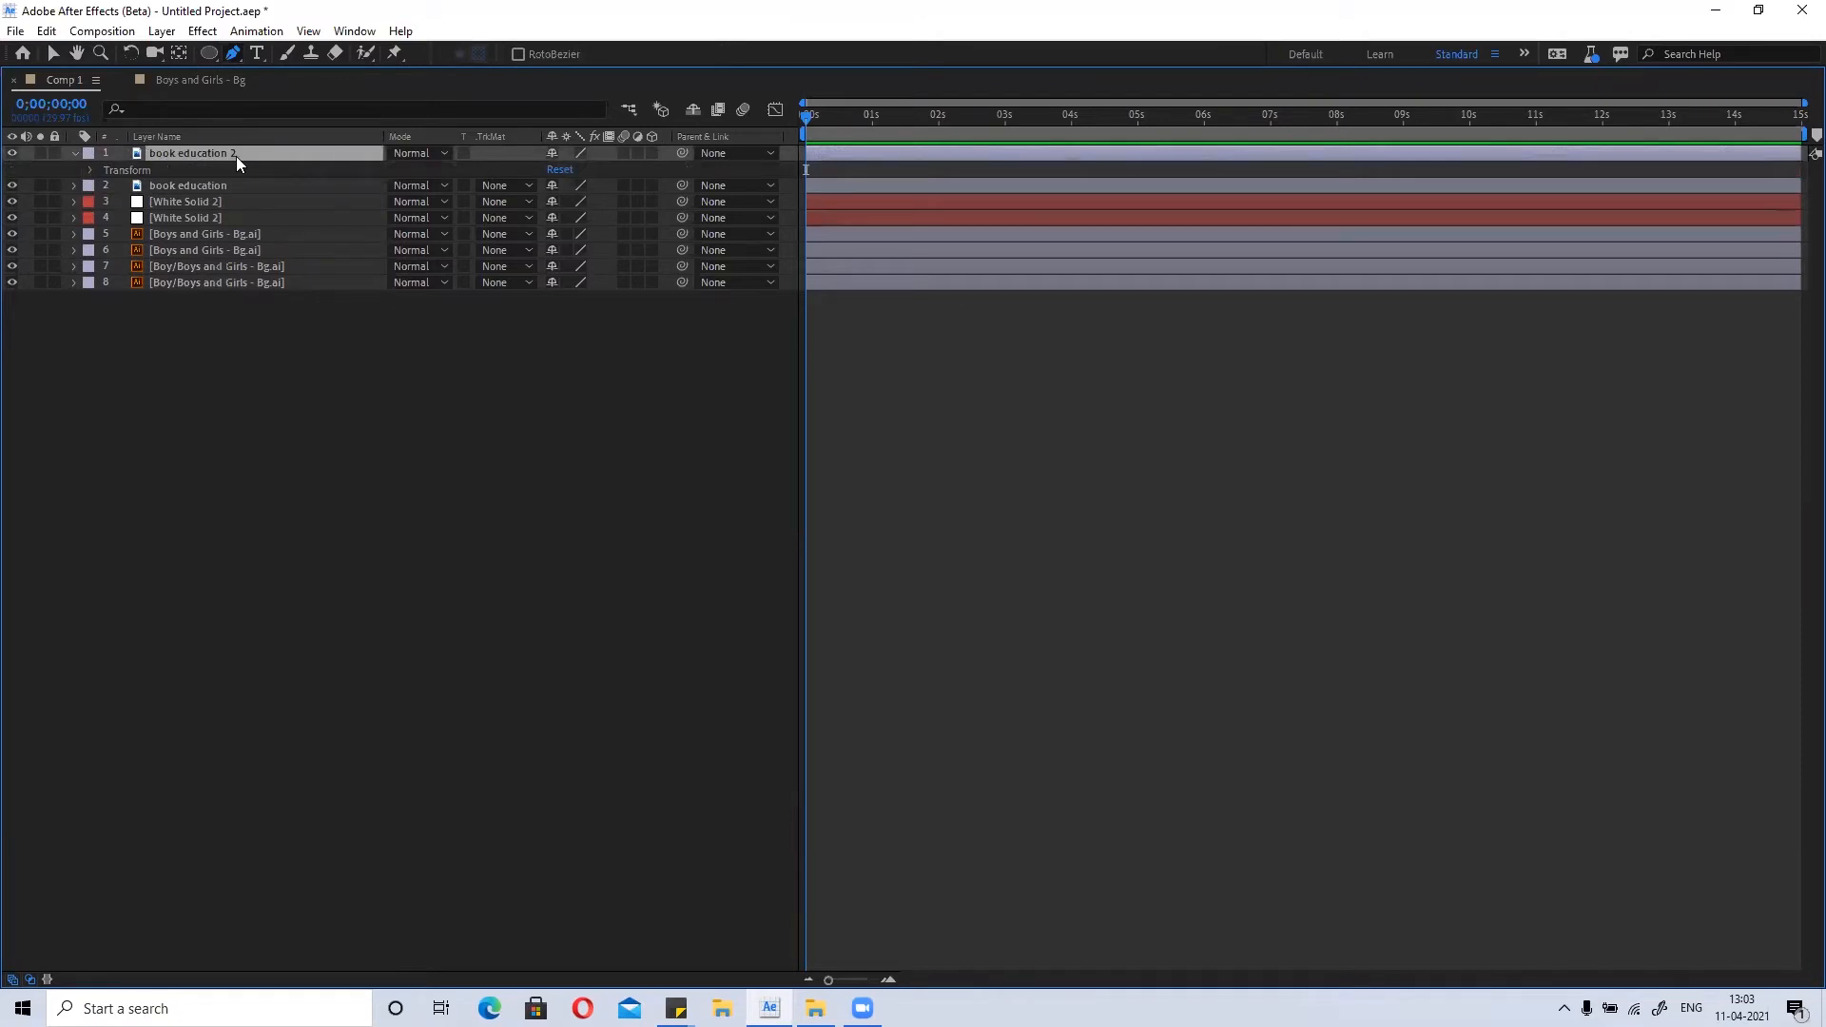
left_click(91, 169)
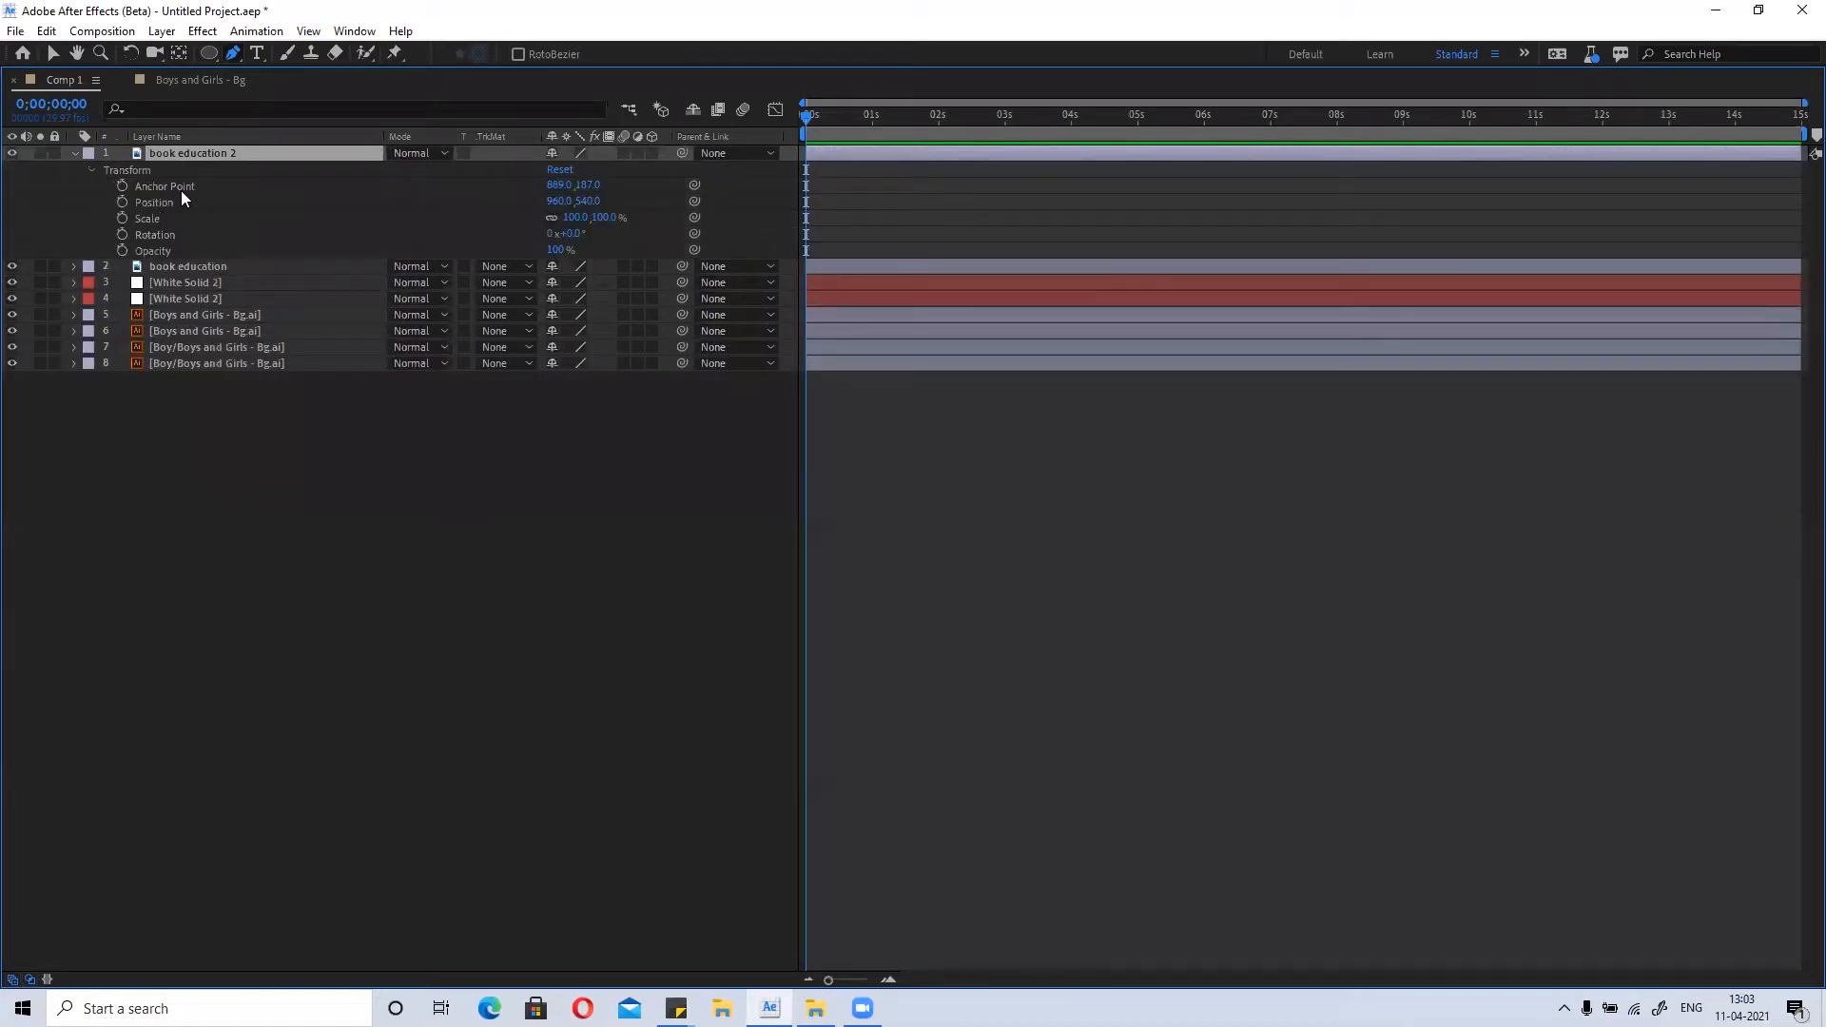
Collapse and reopen the book education 2 properties, highlighting Anchor Point, Position and Scale in turn.
left_click(76, 153)
left_click(76, 153)
left_click(157, 186)
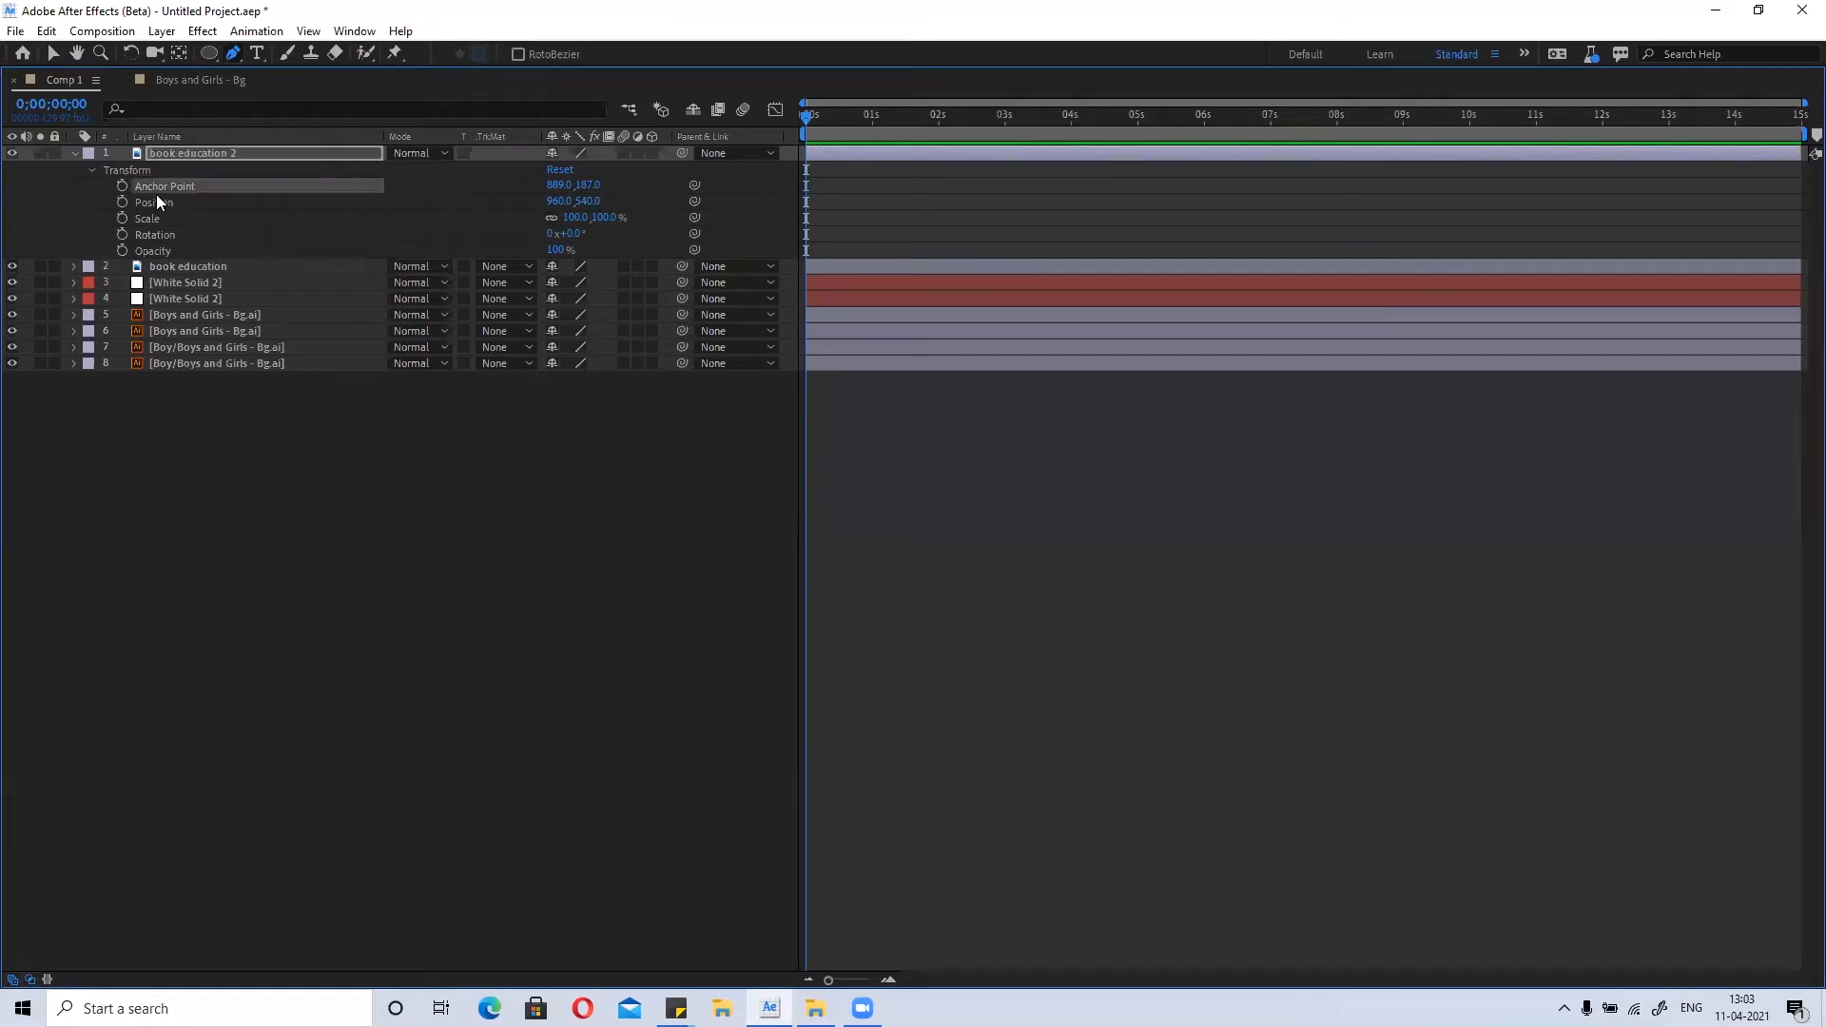
left_click(153, 203)
left_click(152, 218)
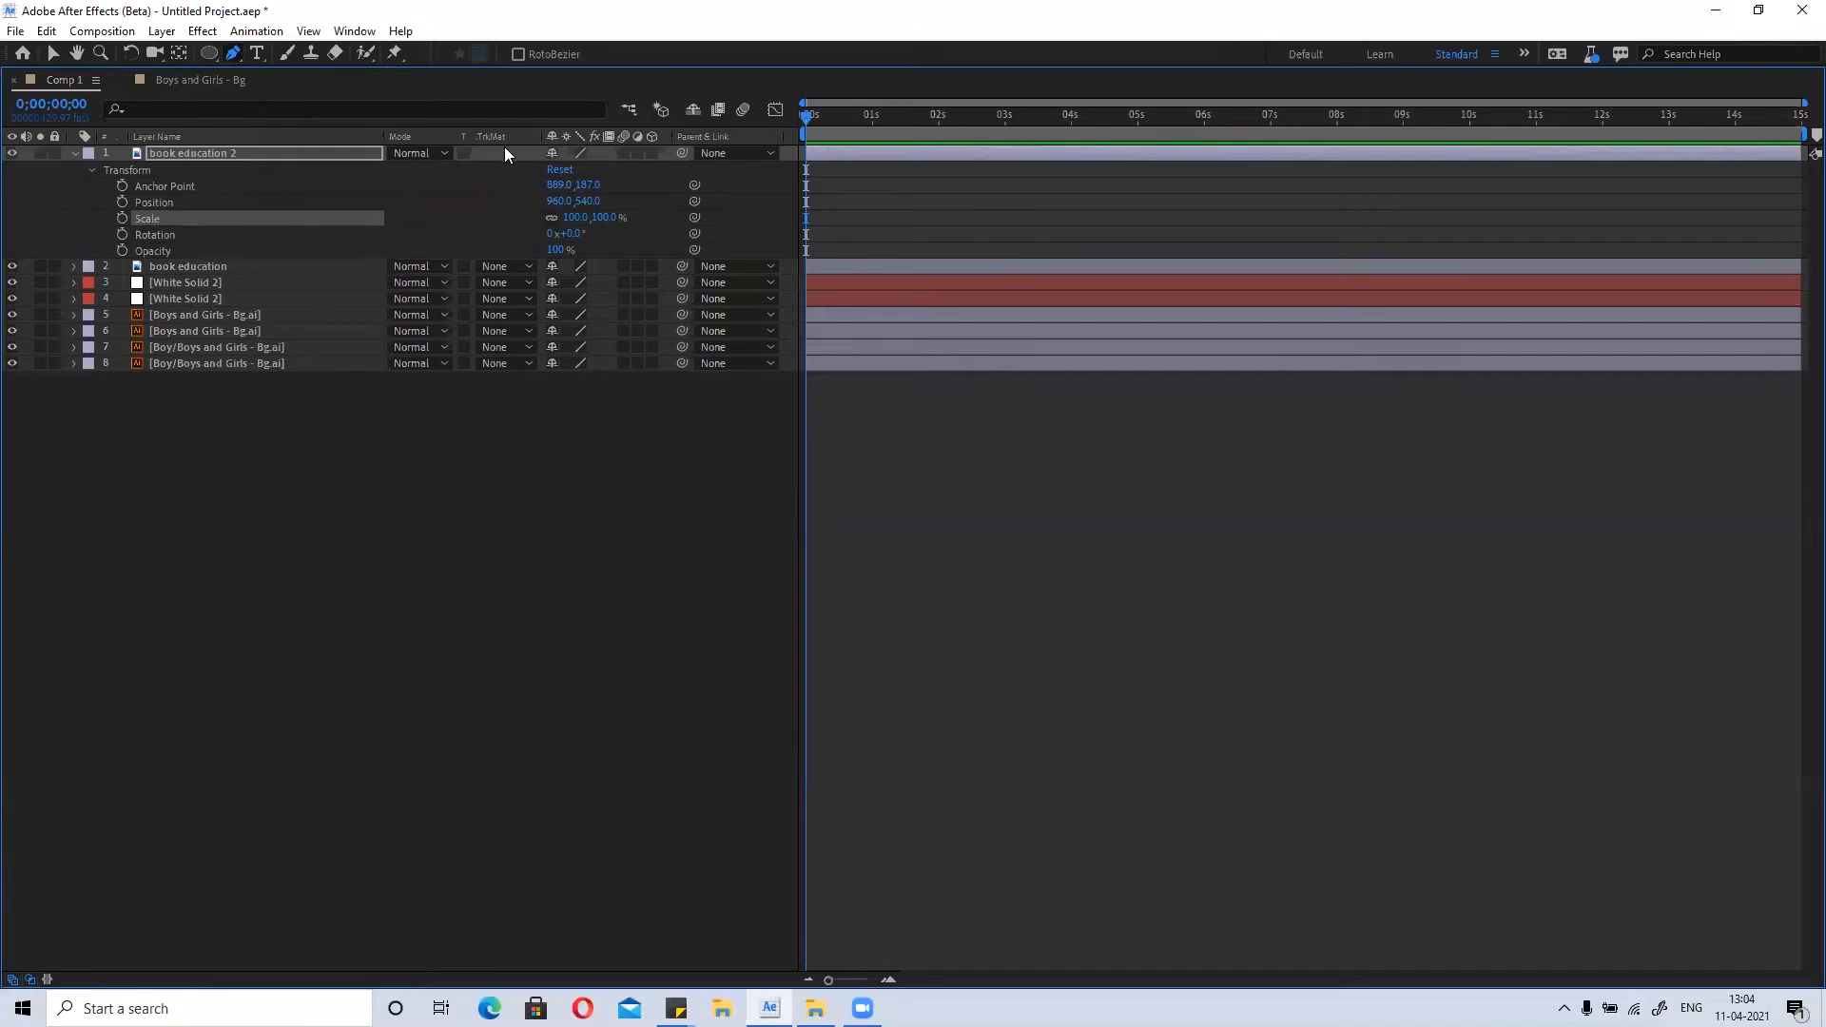
Hide the layer switches columns, and hide and show again the Mode and TrkMat columns.
left_click(14, 981)
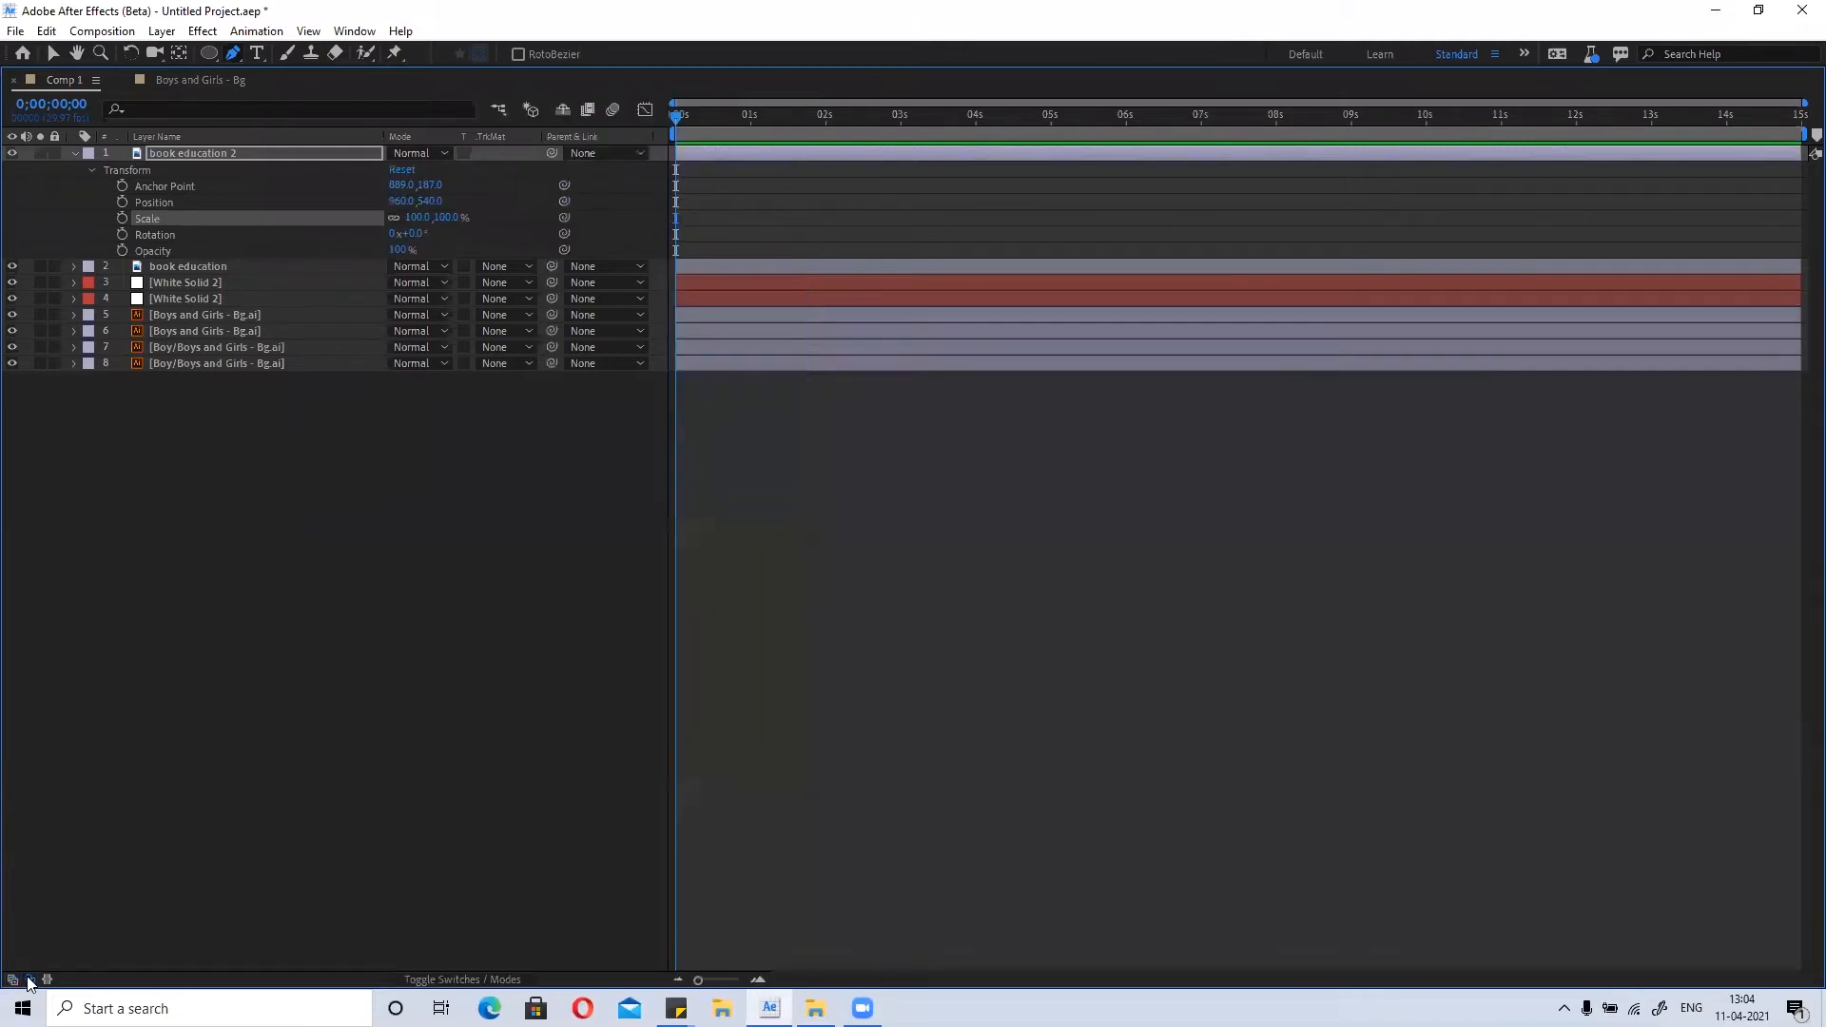
left_click(33, 980)
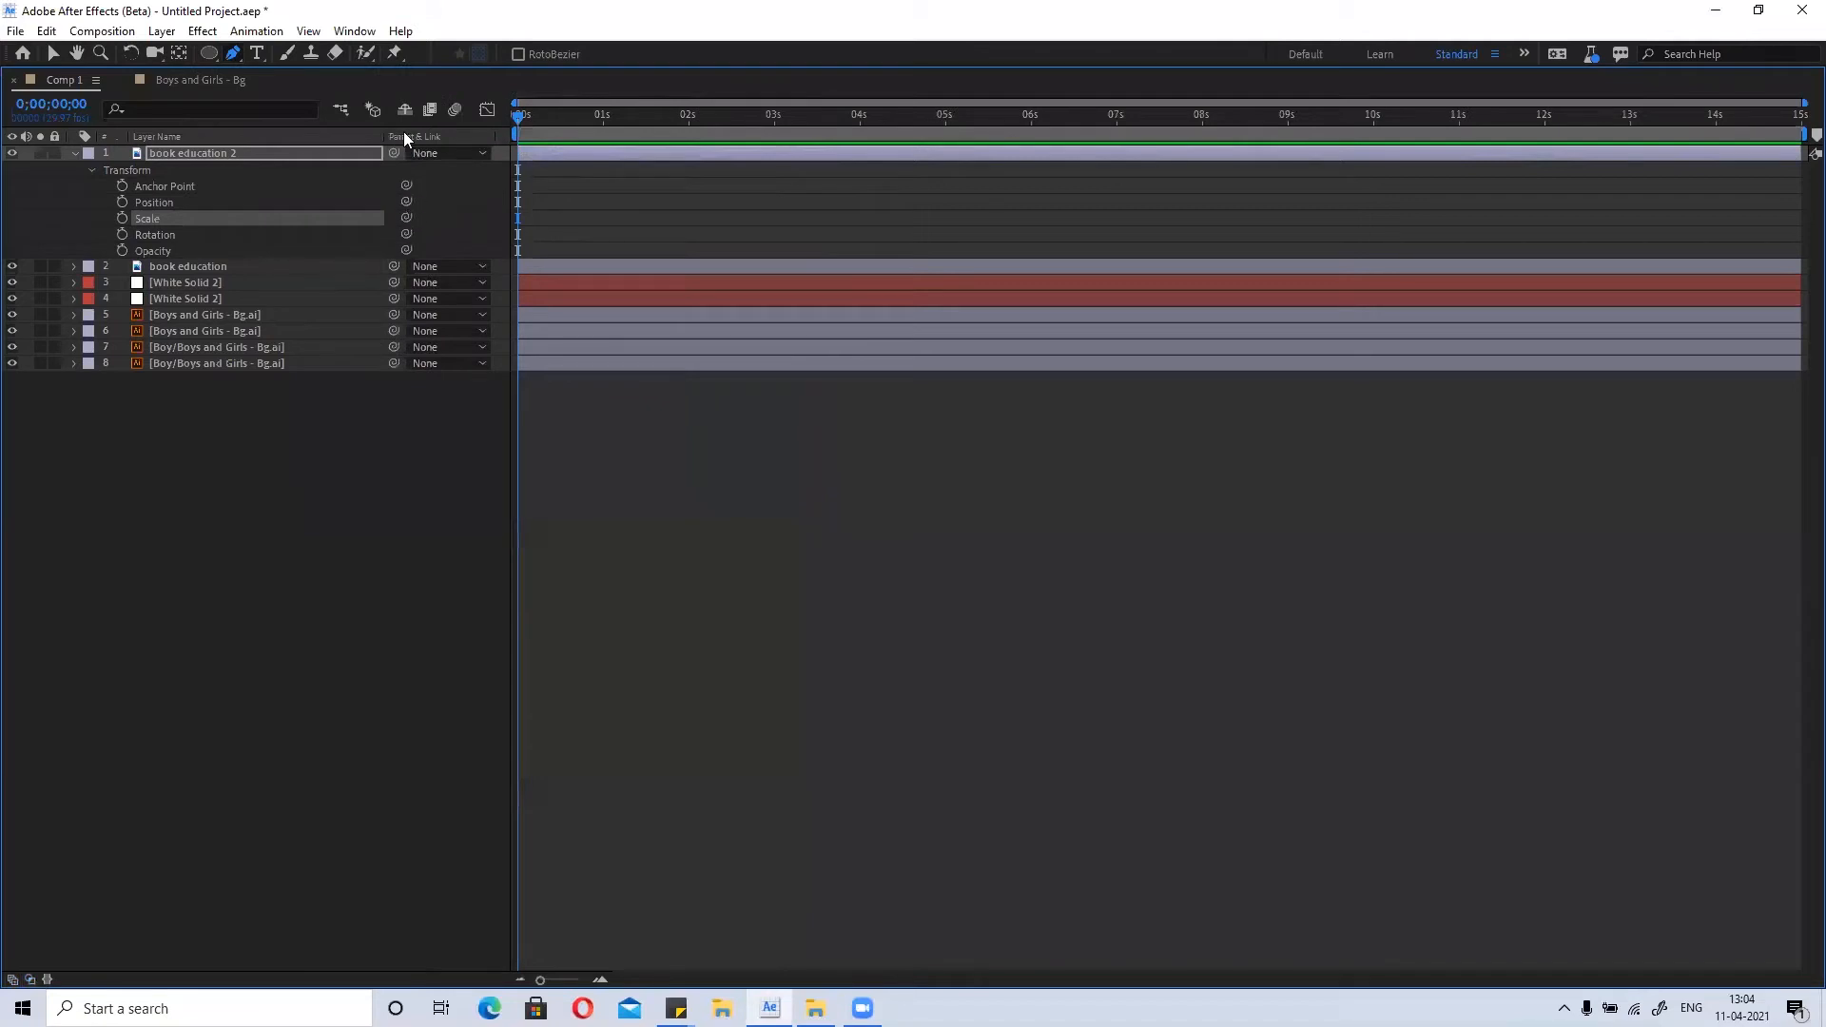
left_click(27, 980)
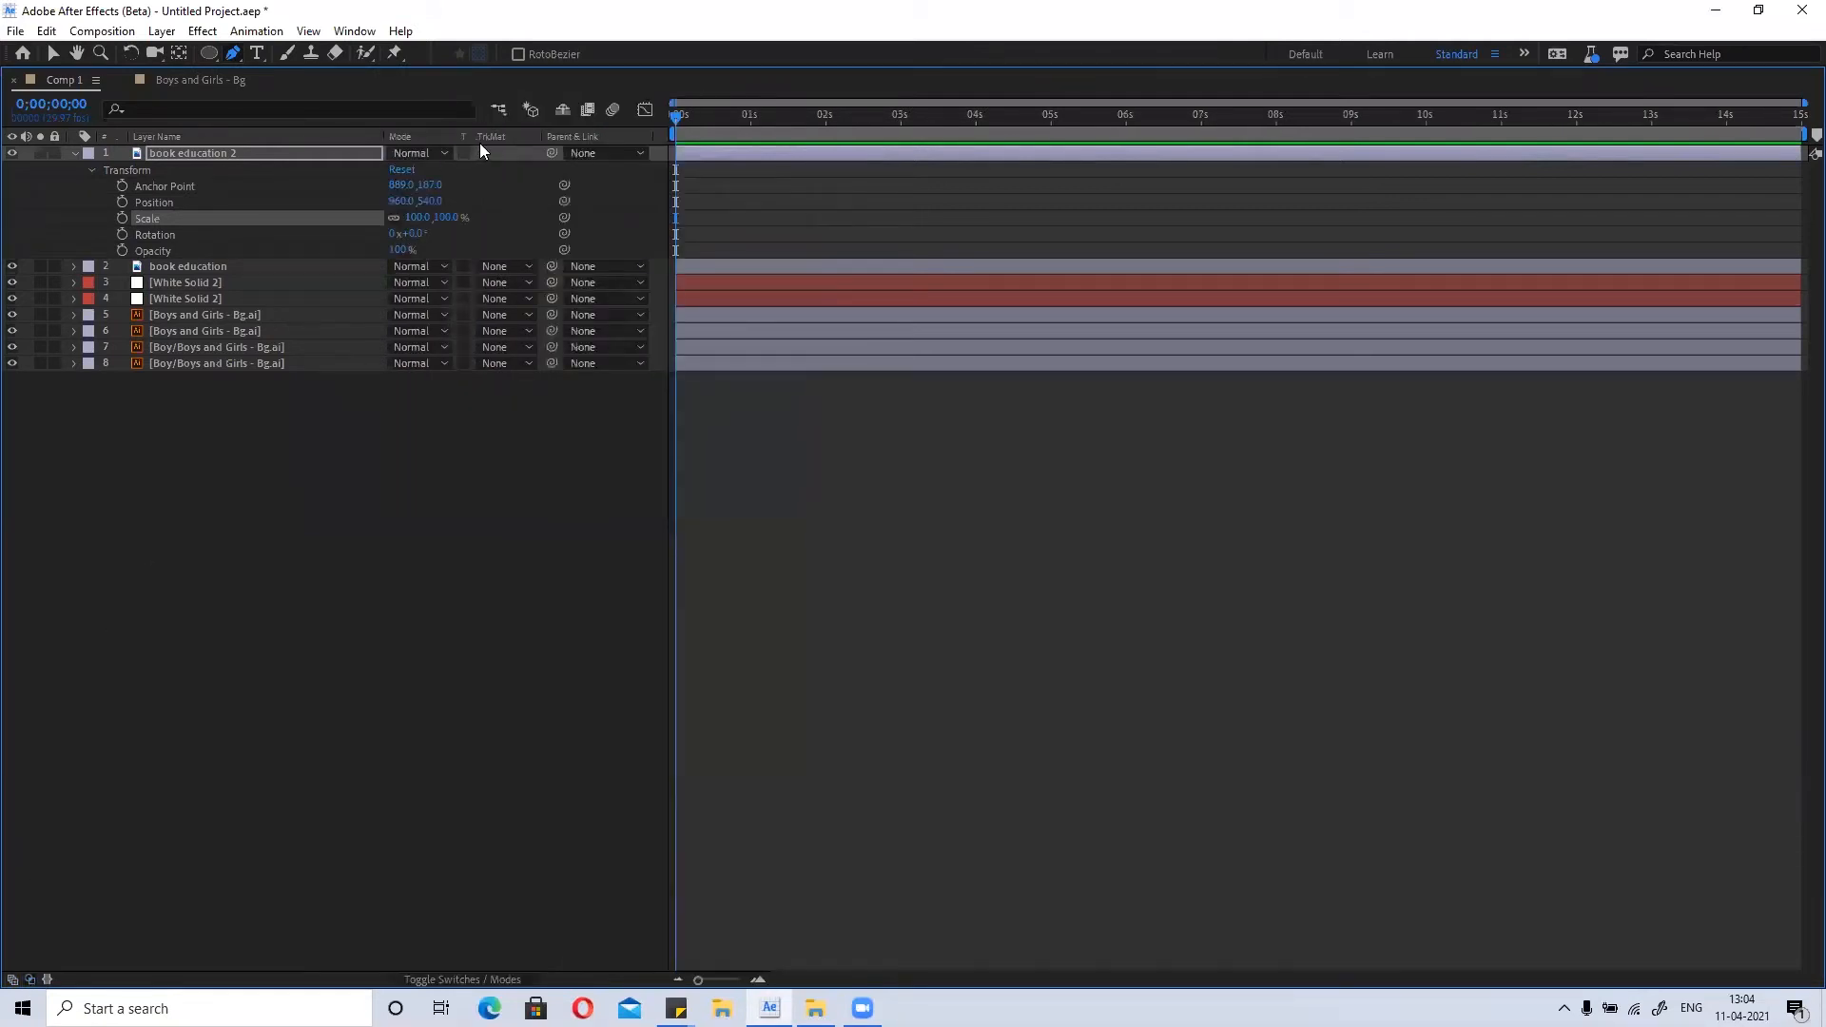
Hide and reshow the Mode and TrkMat columns in the timeline, and replace them with the layer switches columns.
left_click(29, 981)
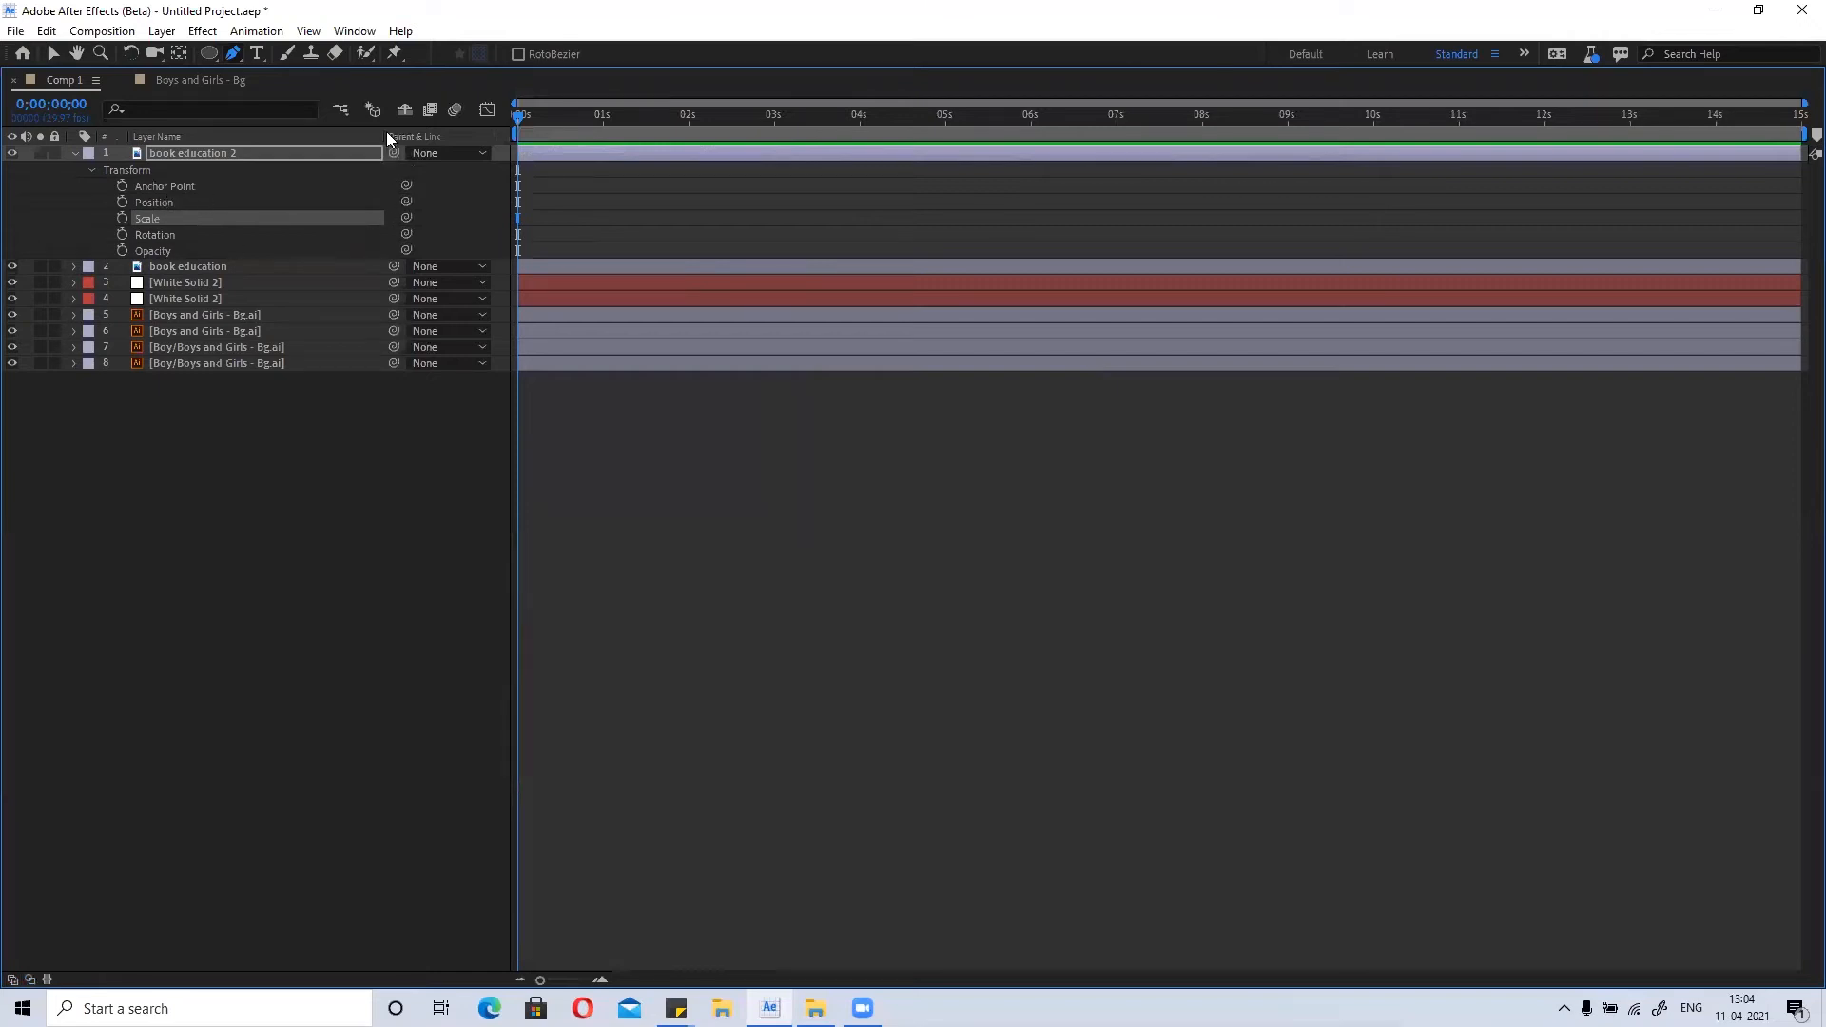
mouse_move(386, 133)
left_mouse_down()
mouse_move(509, 136)
mouse_move(386, 143)
left_mouse_up()
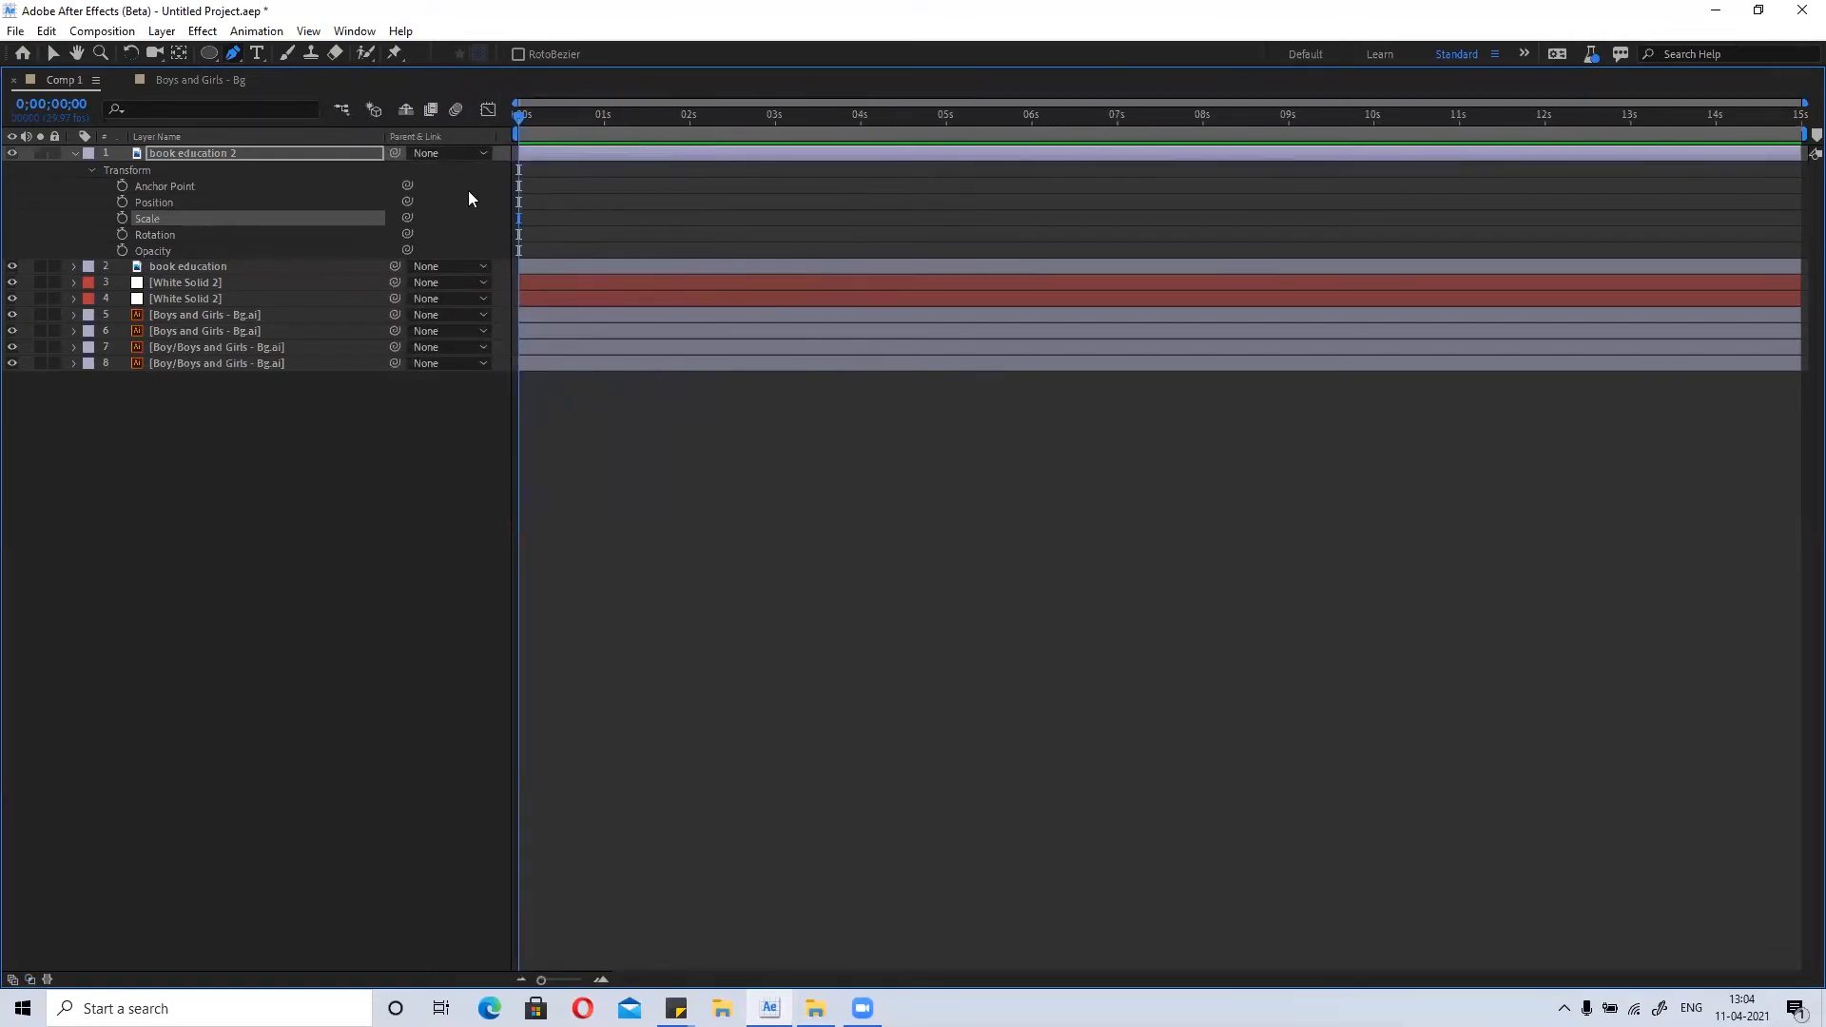
left_click(29, 980)
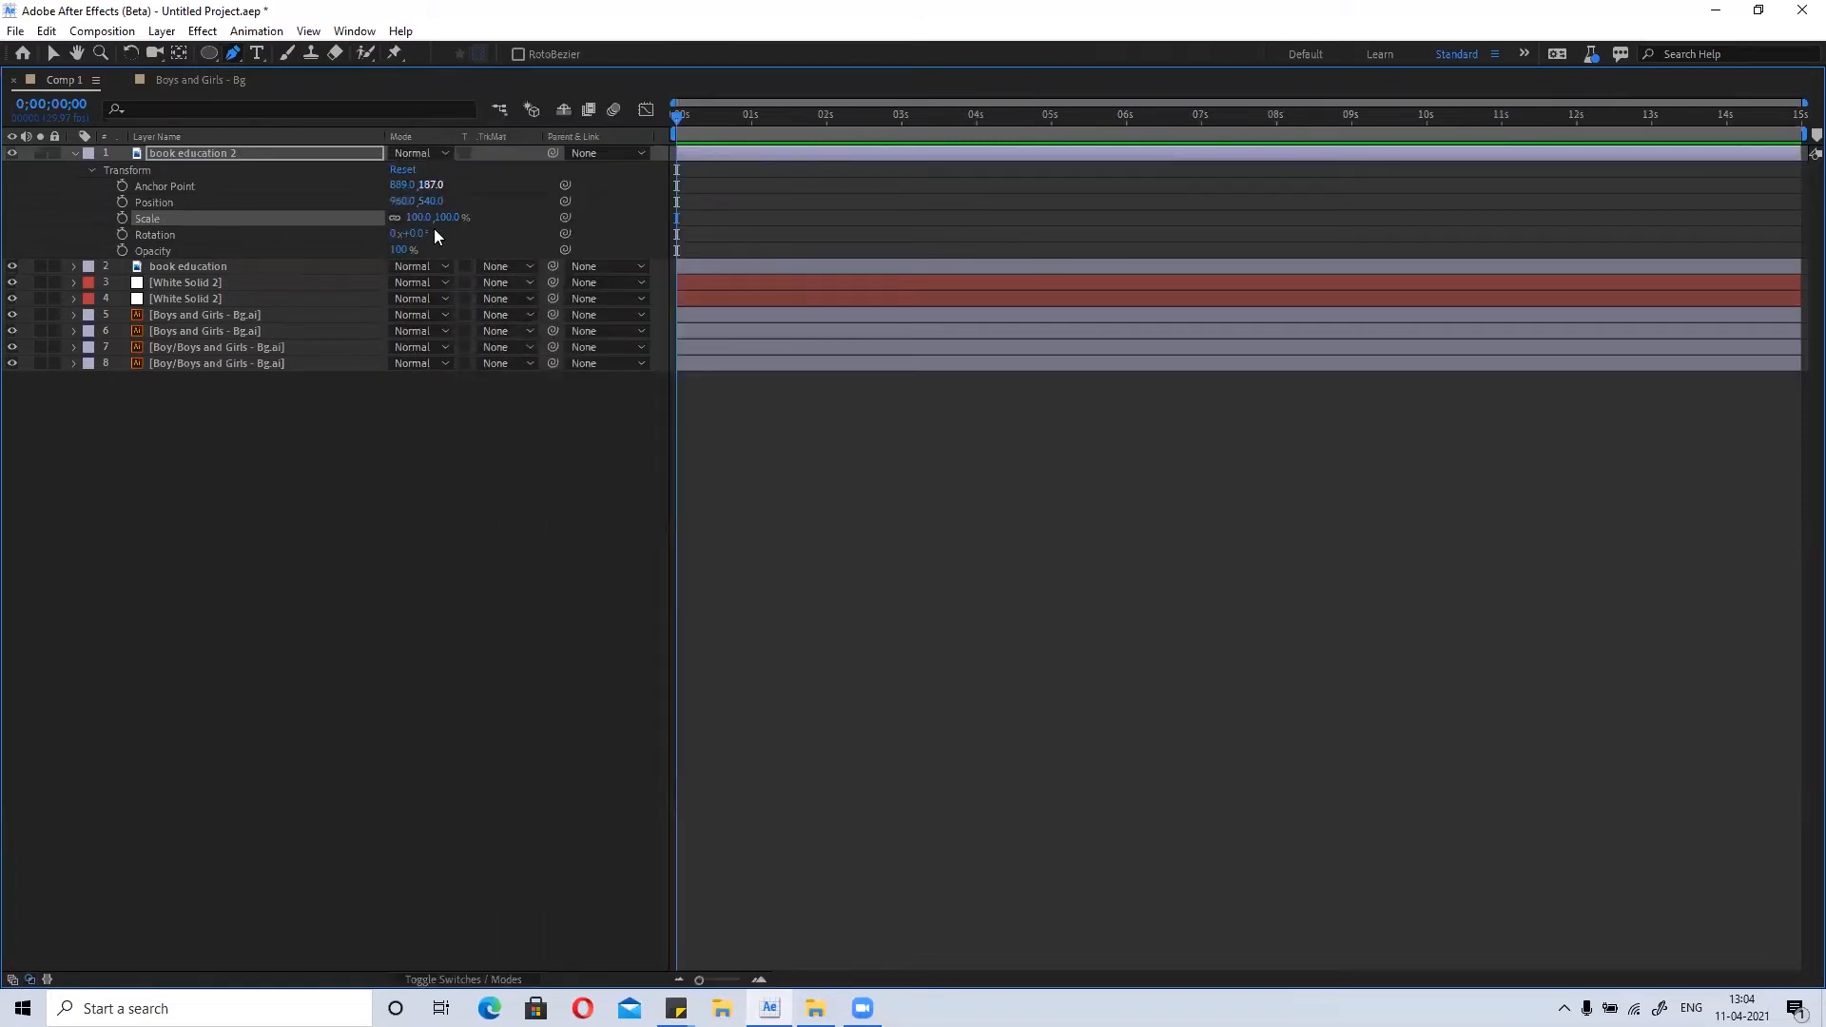
left_click(463, 980)
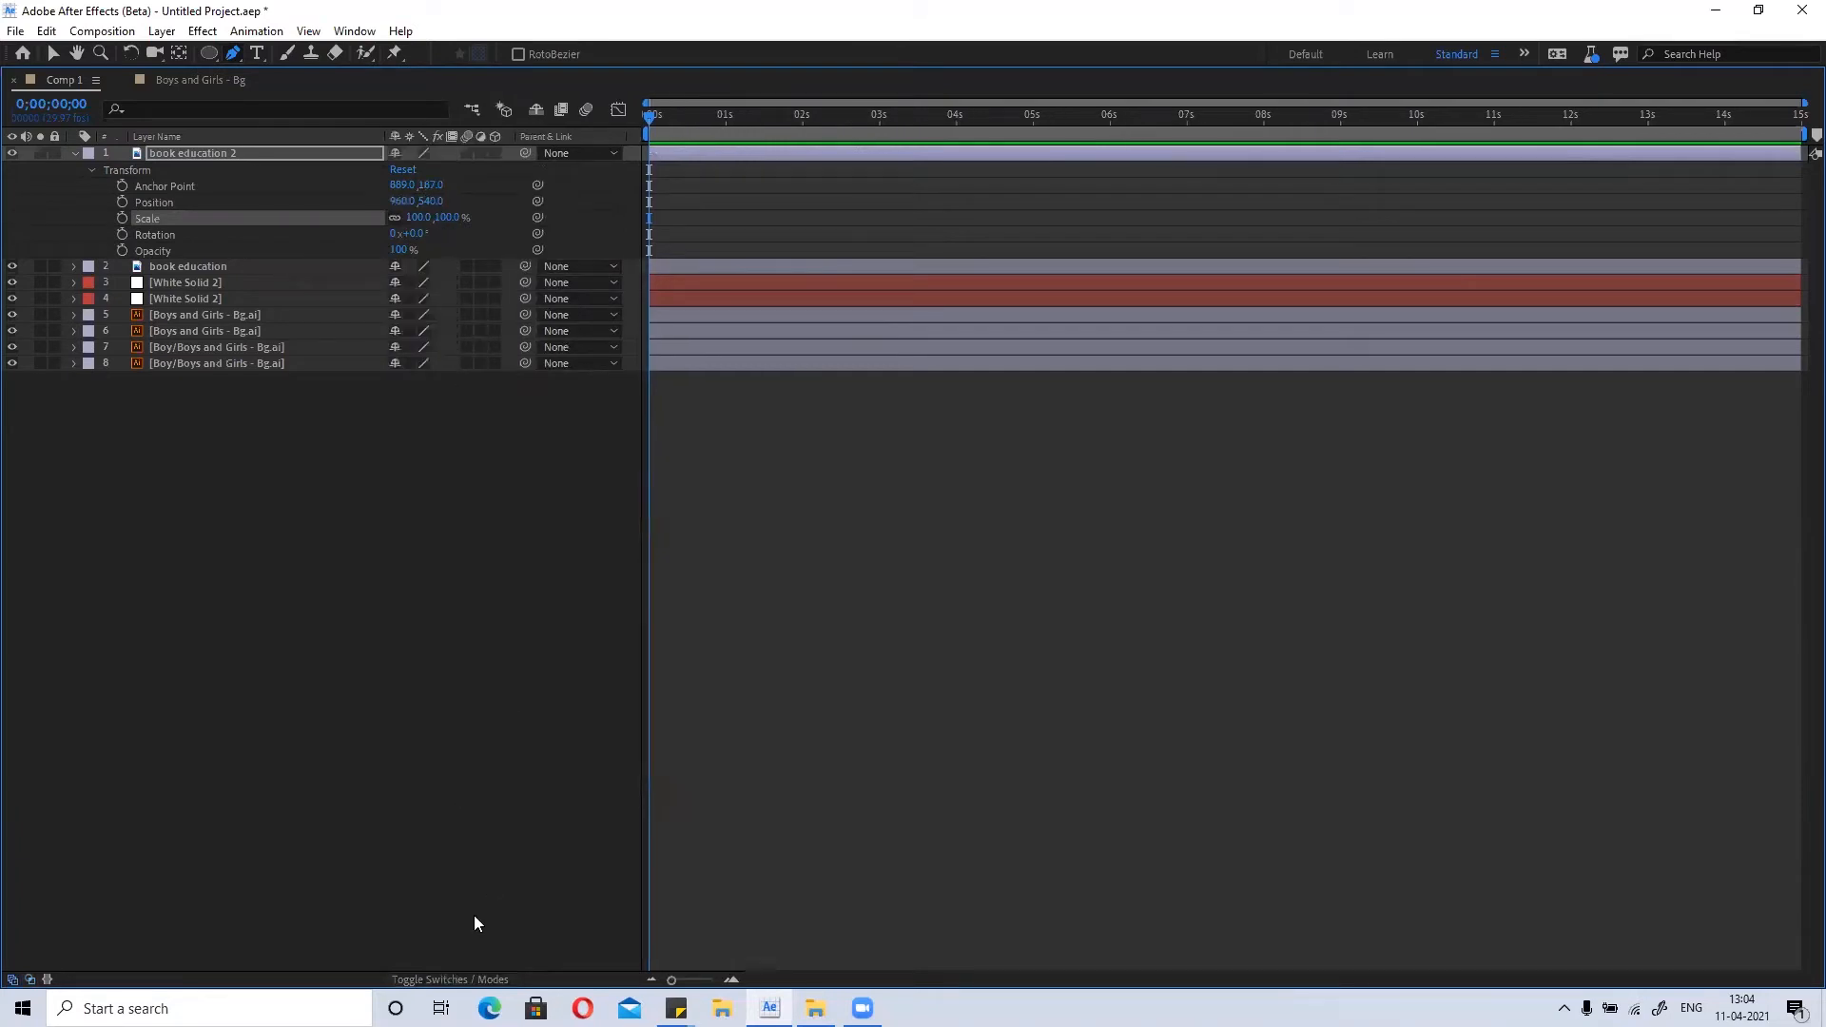
Toggle the Mode and TrkMat columns and the layer switches columns on and off, leaving only the layer switches shown.
left_click(31, 980)
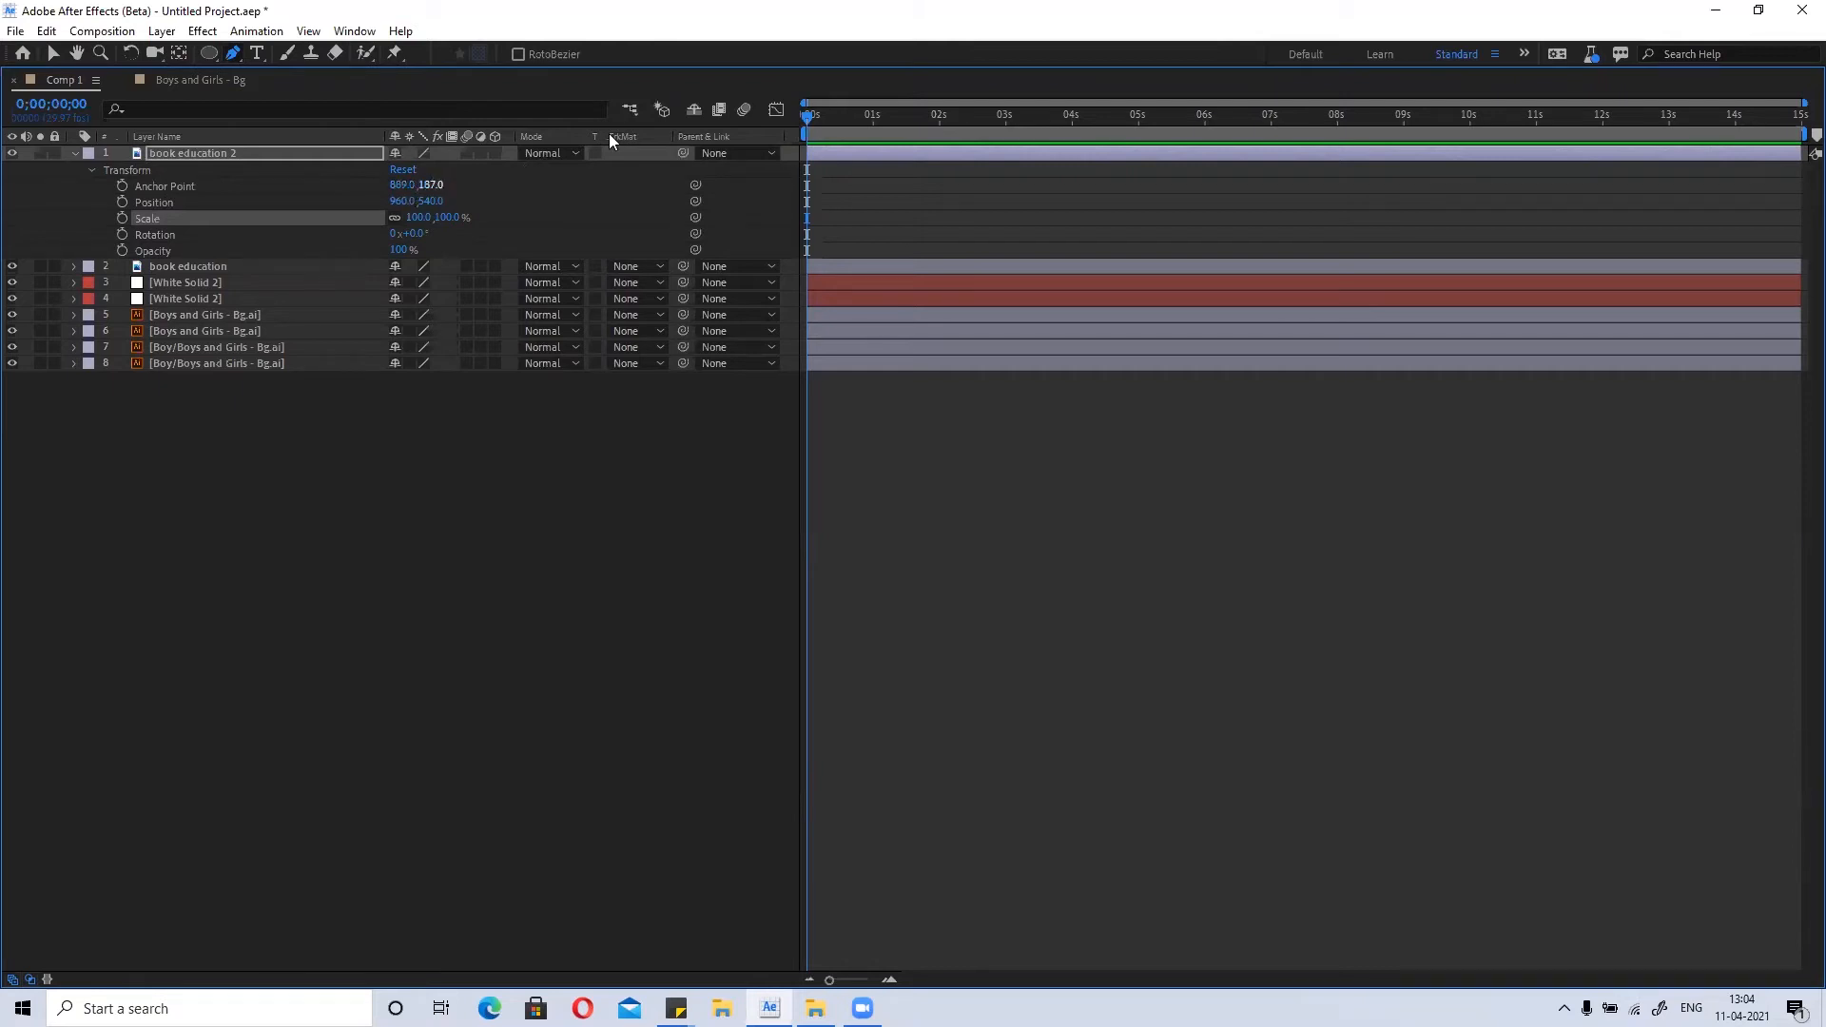
left_click(13, 979)
left_click(12, 980)
left_click(12, 980)
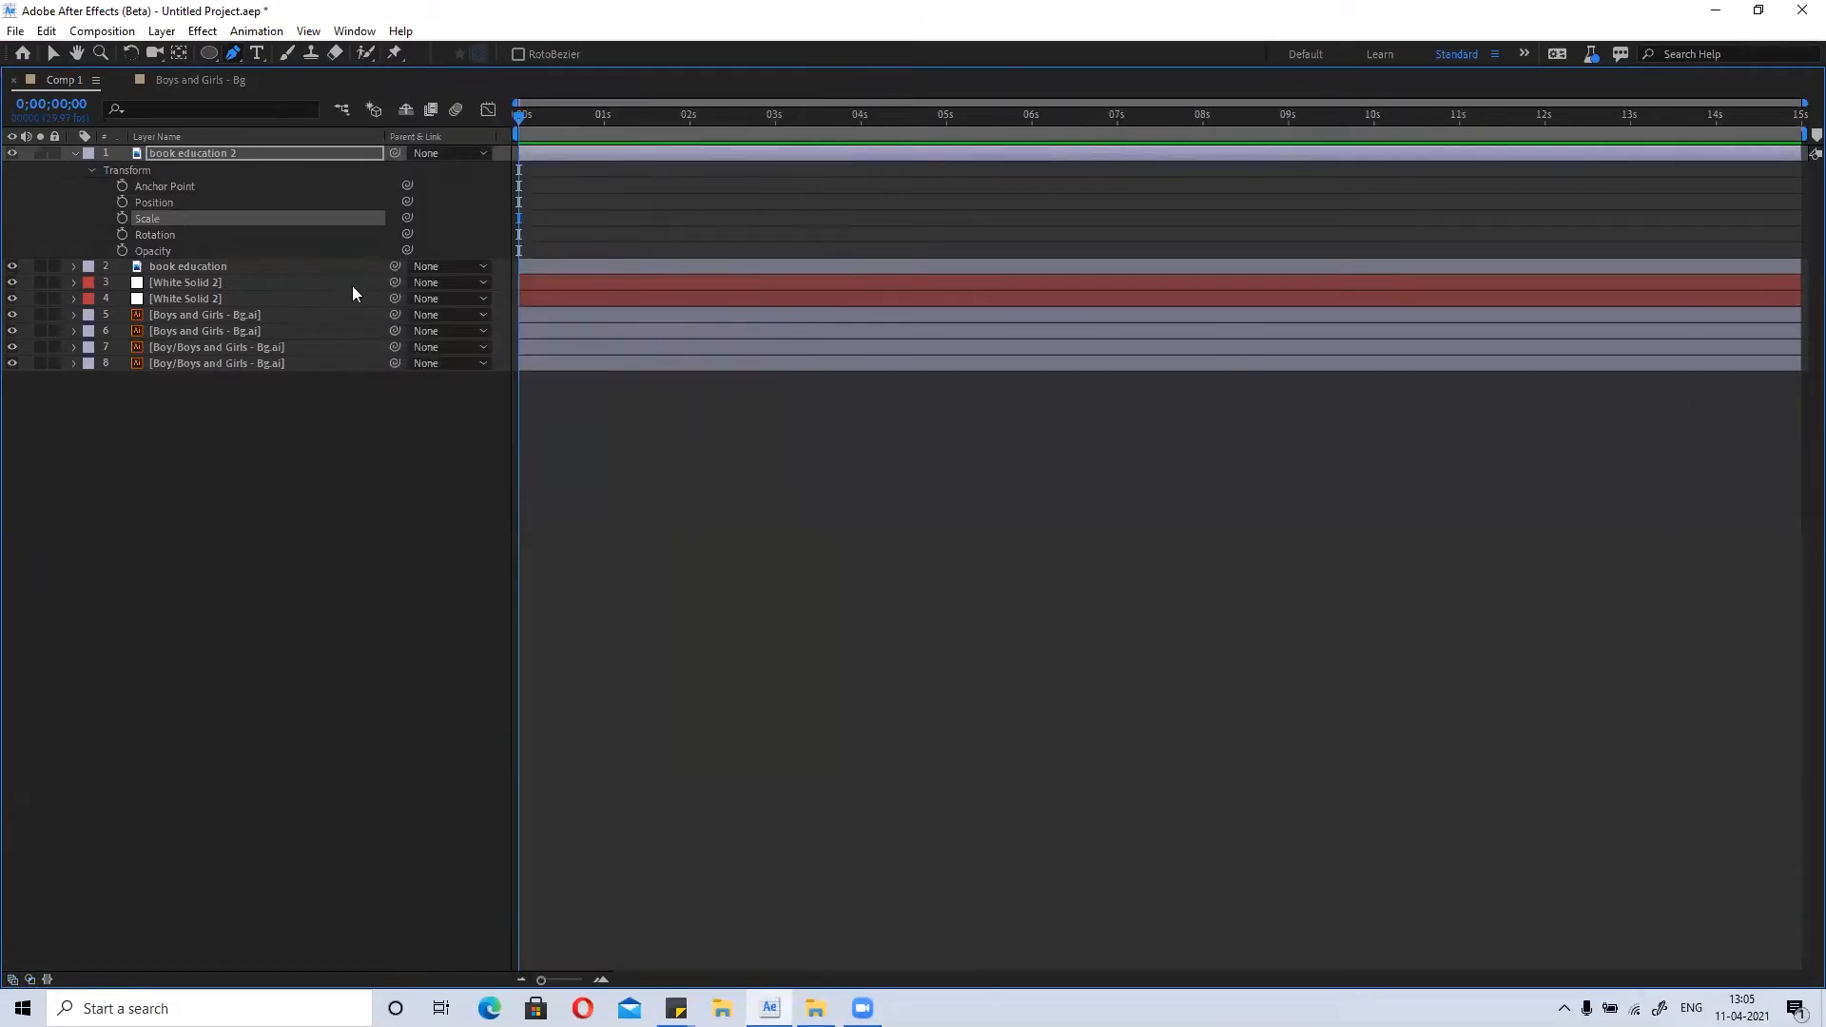
left_click(31, 980)
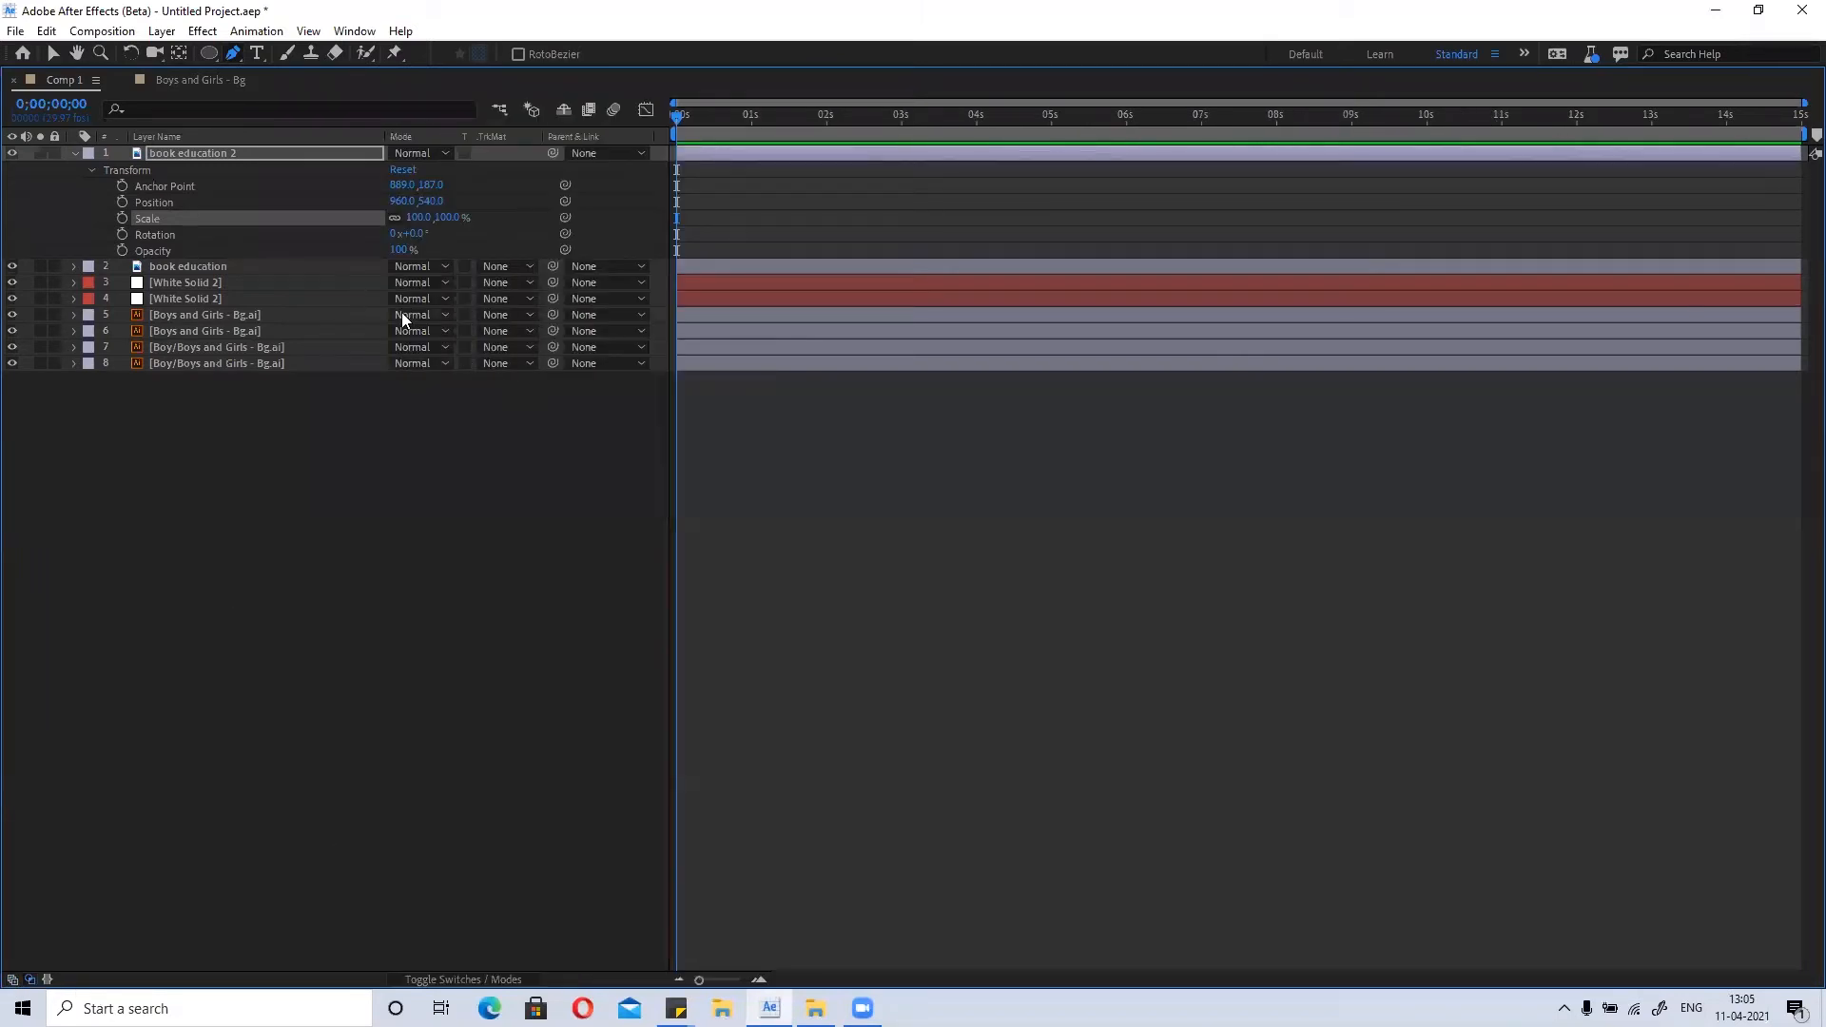
left_click(13, 979)
left_click(31, 980)
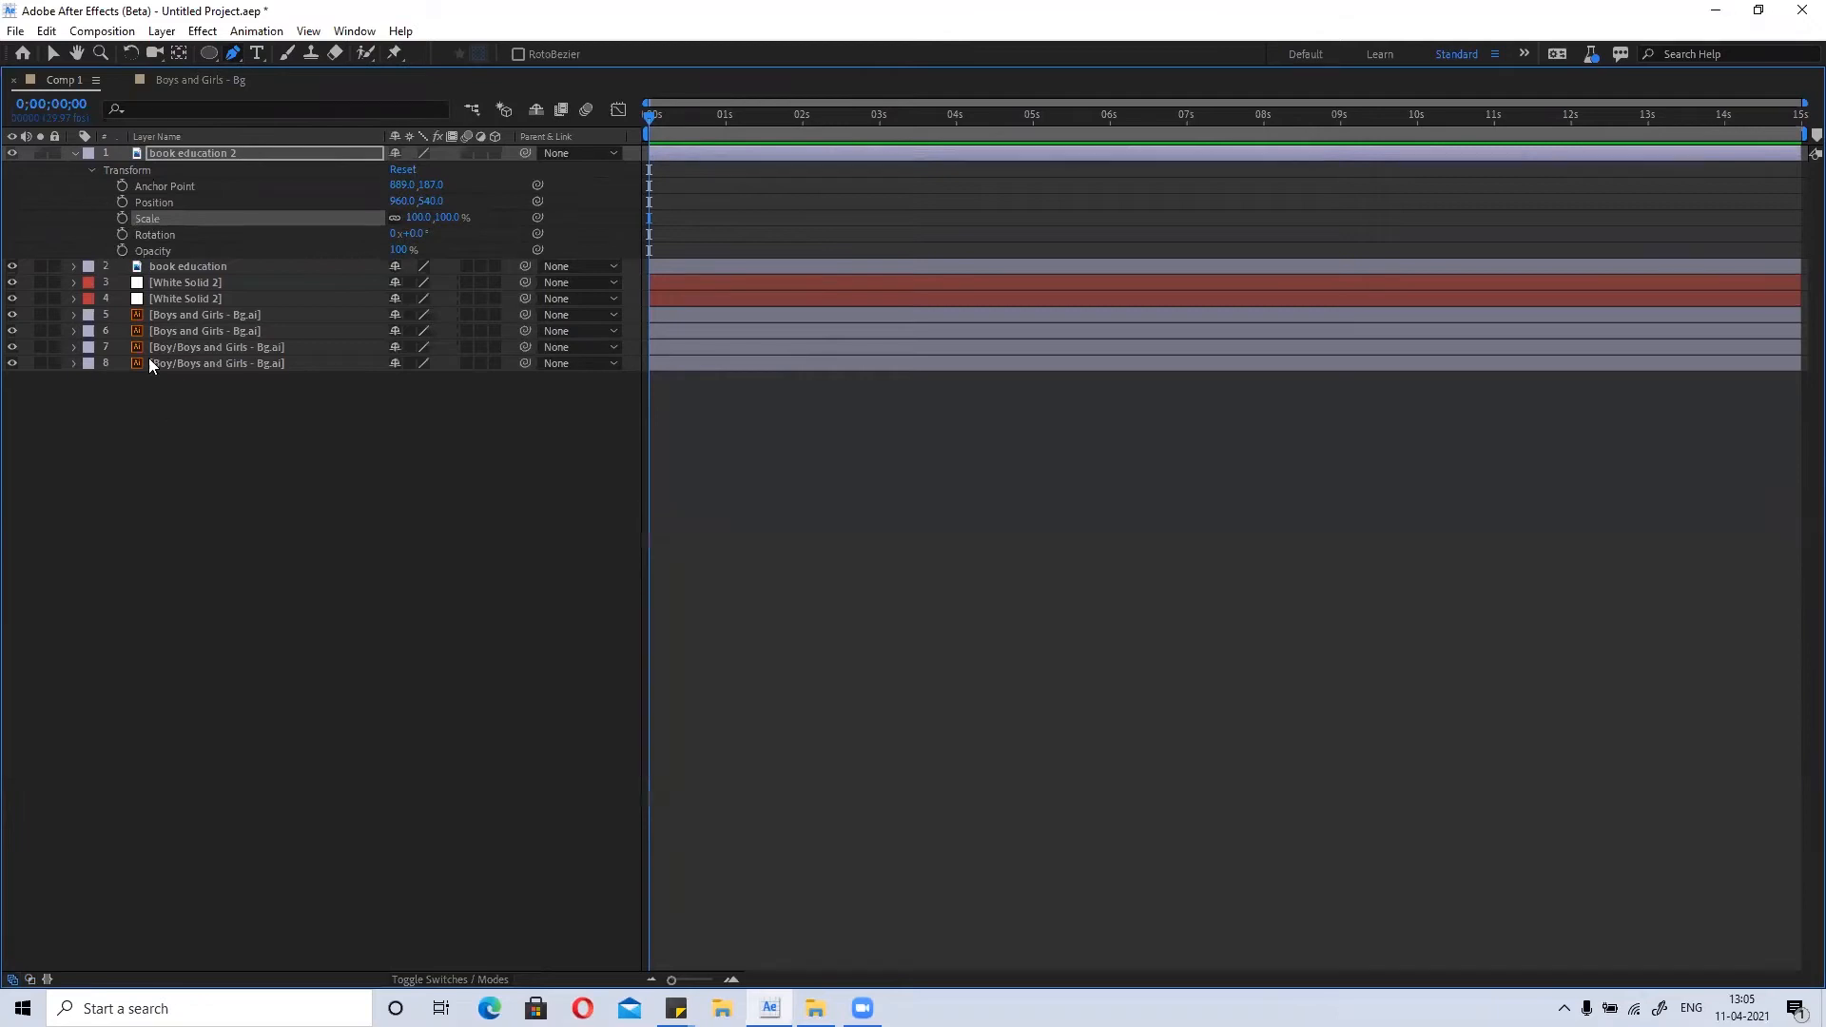
Restore the full panel layout and delete book education 2, one White Solid 2 copy and one copy of each Boys and Girls artwork layer.
left_click(147, 519)
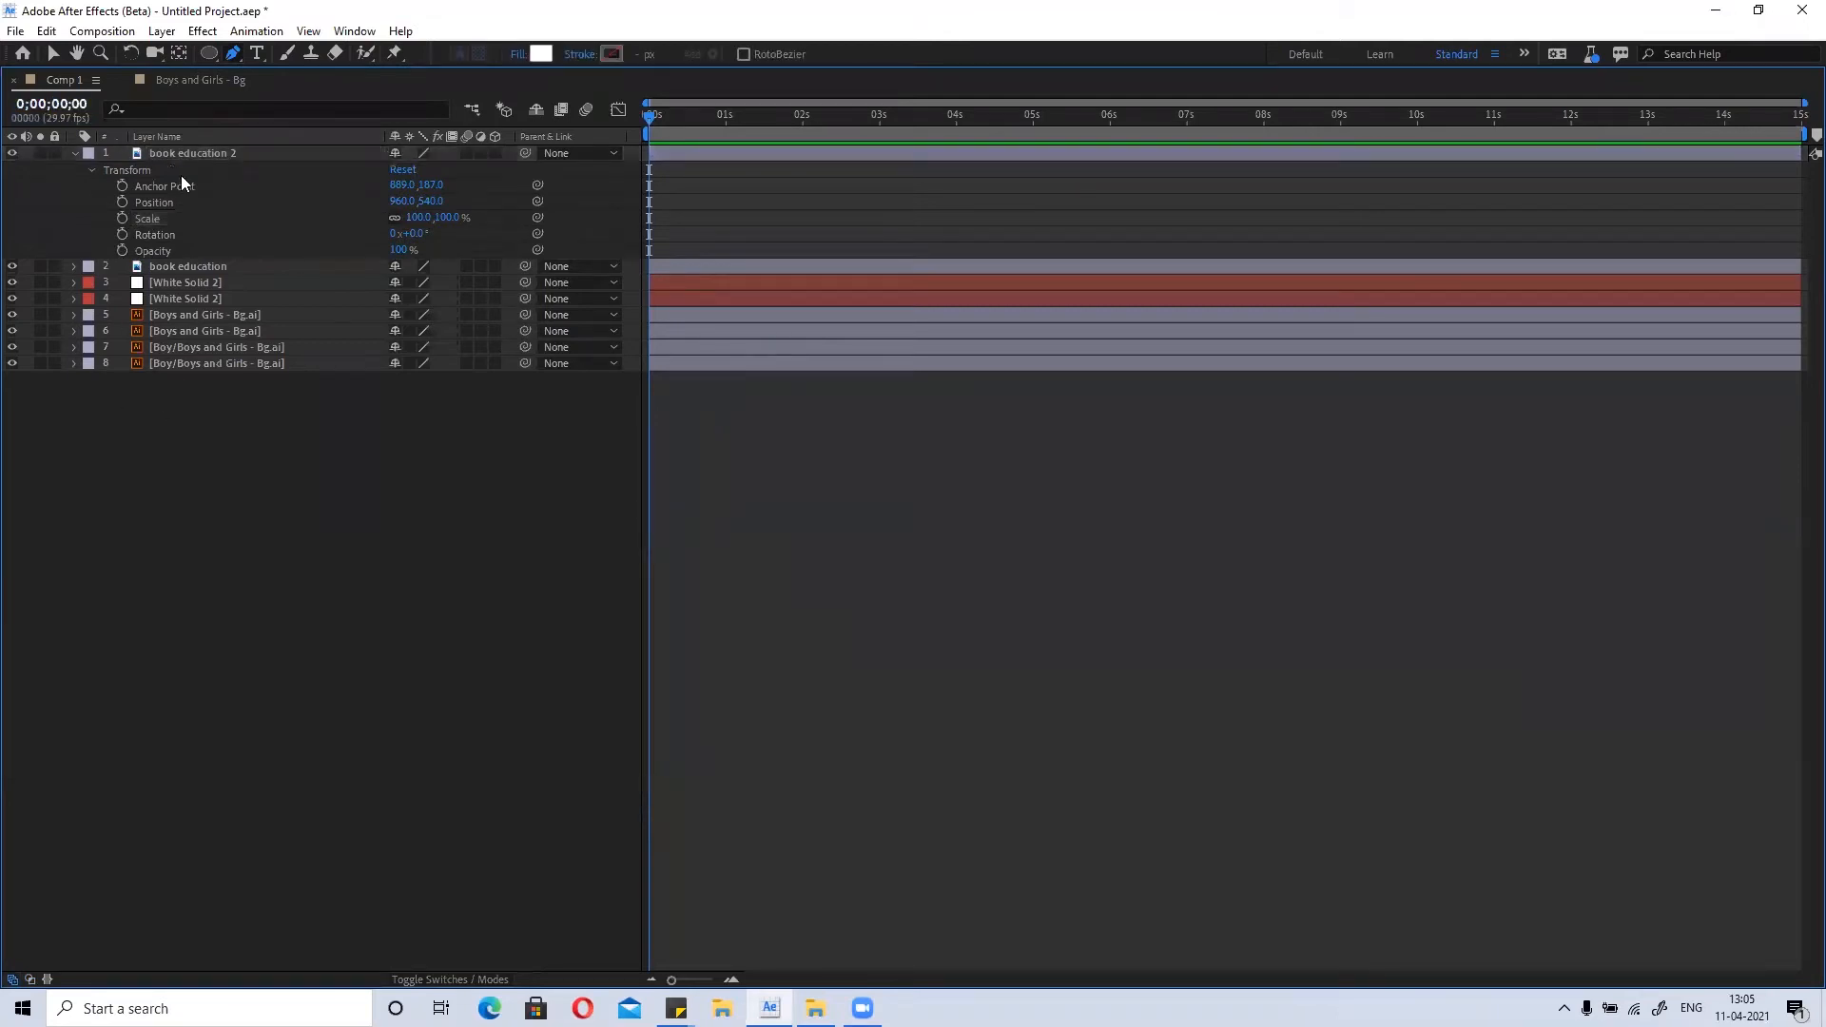
double_click(59, 82)
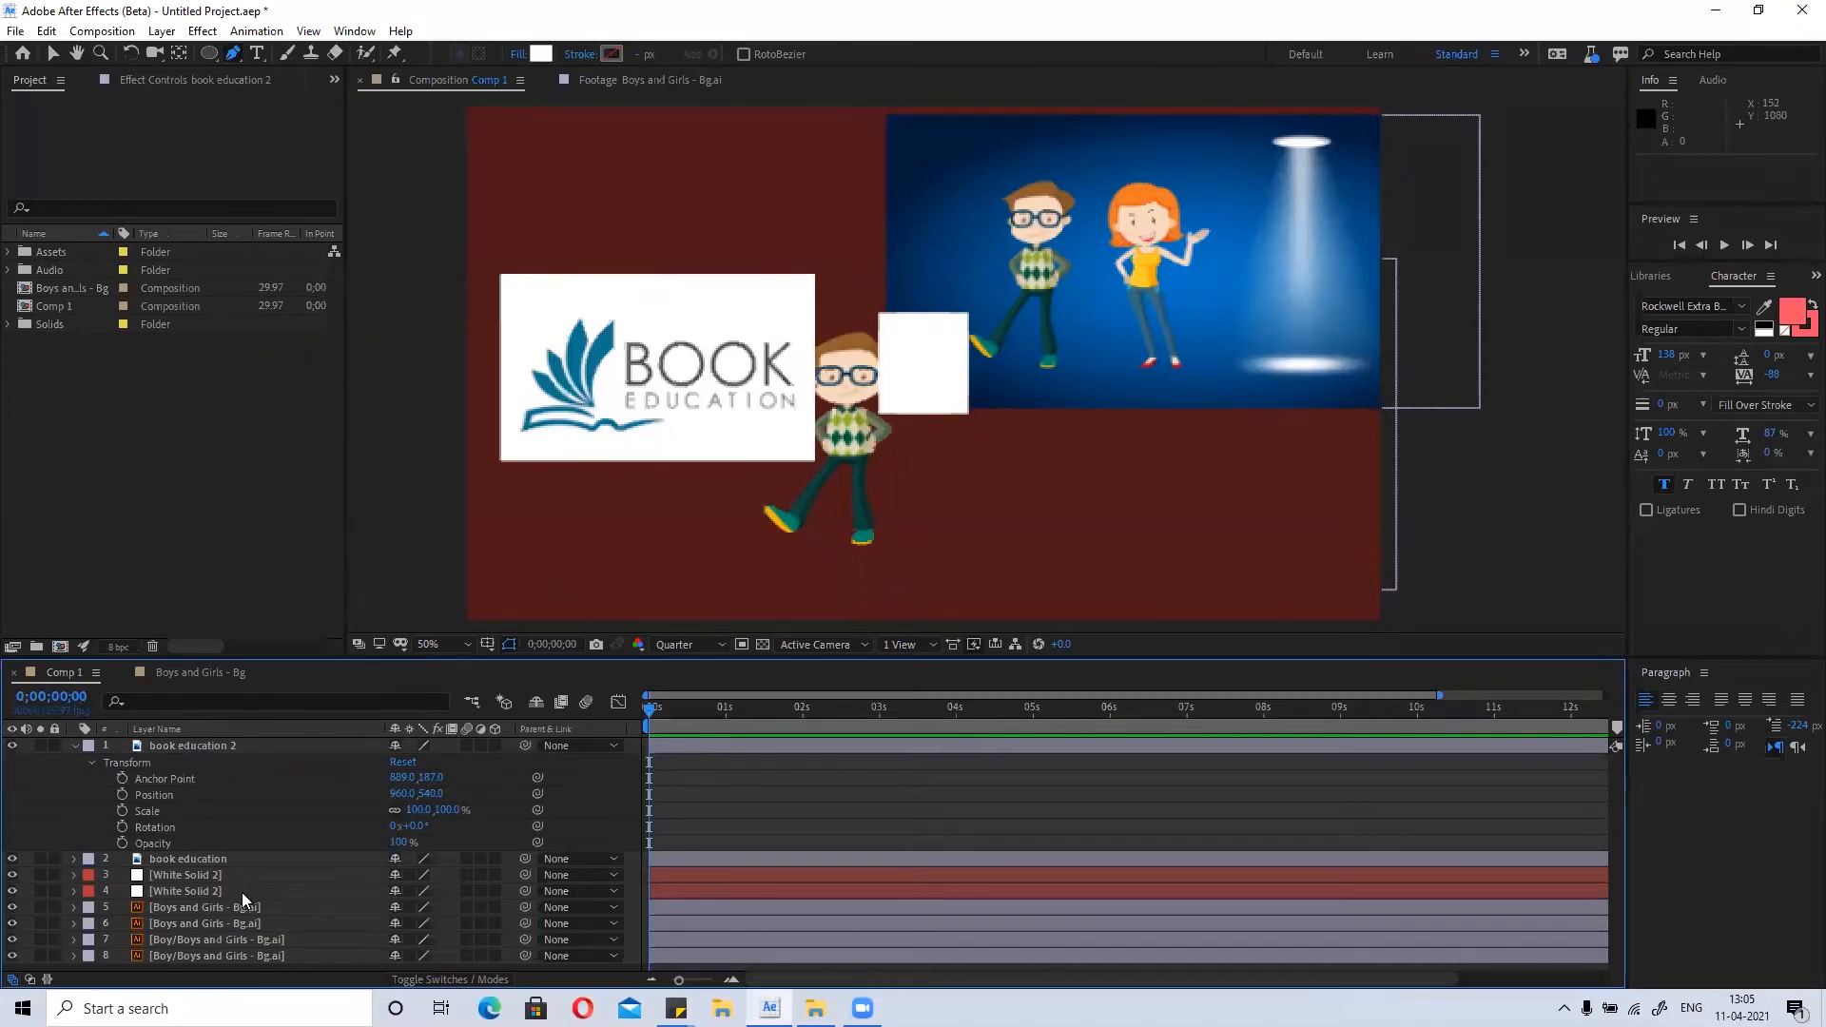
left_click(227, 939)
left_click(234, 923, "ctrl")
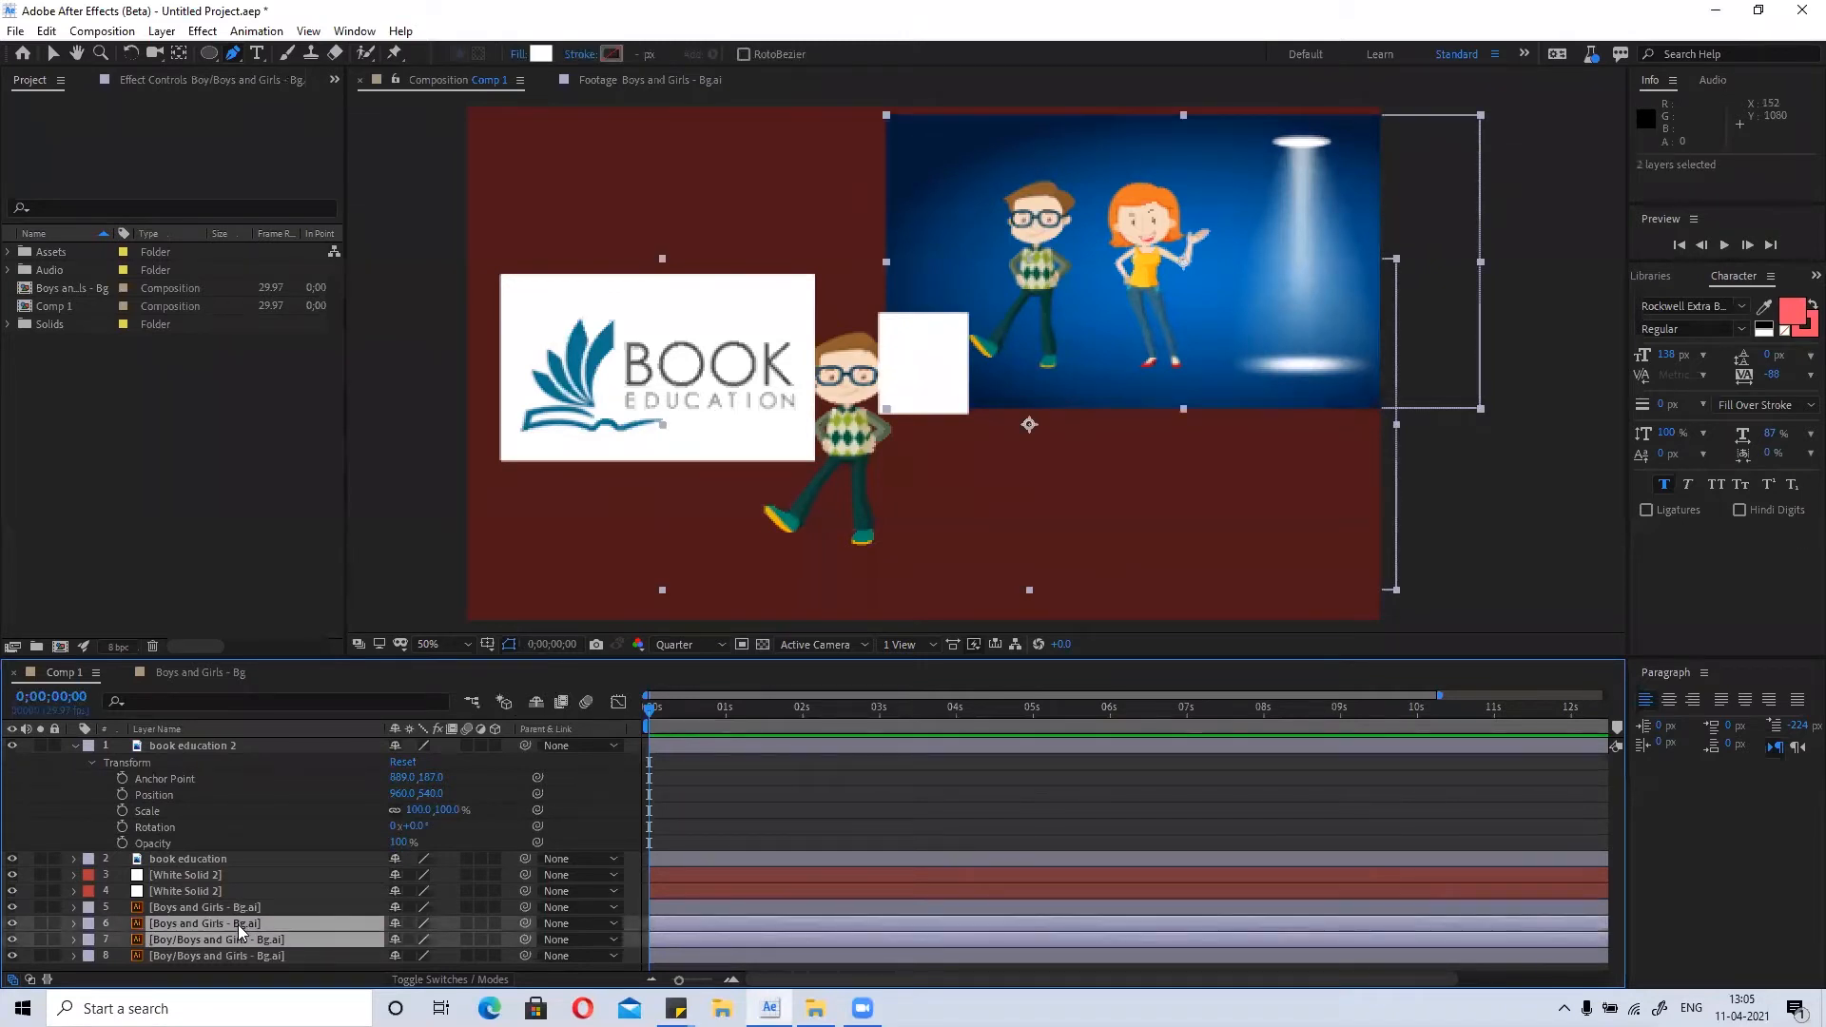
key("Delete")
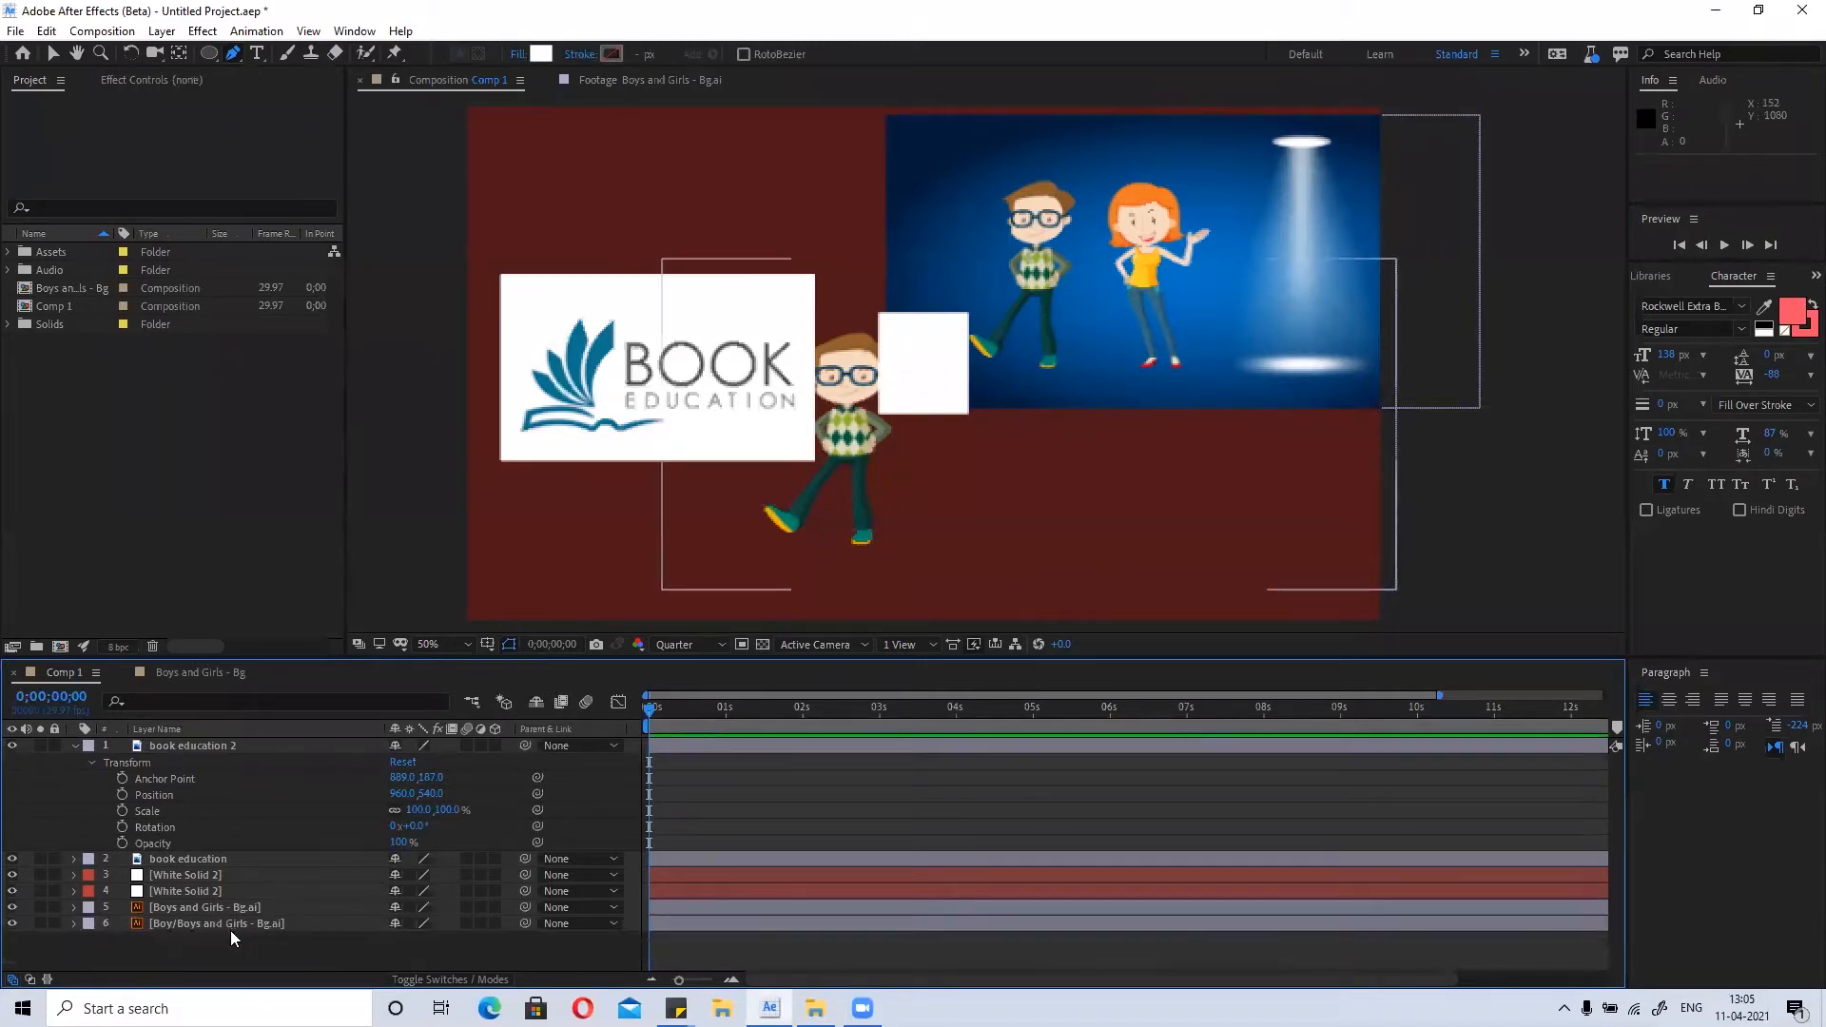
left_click(203, 896)
key("Delete")
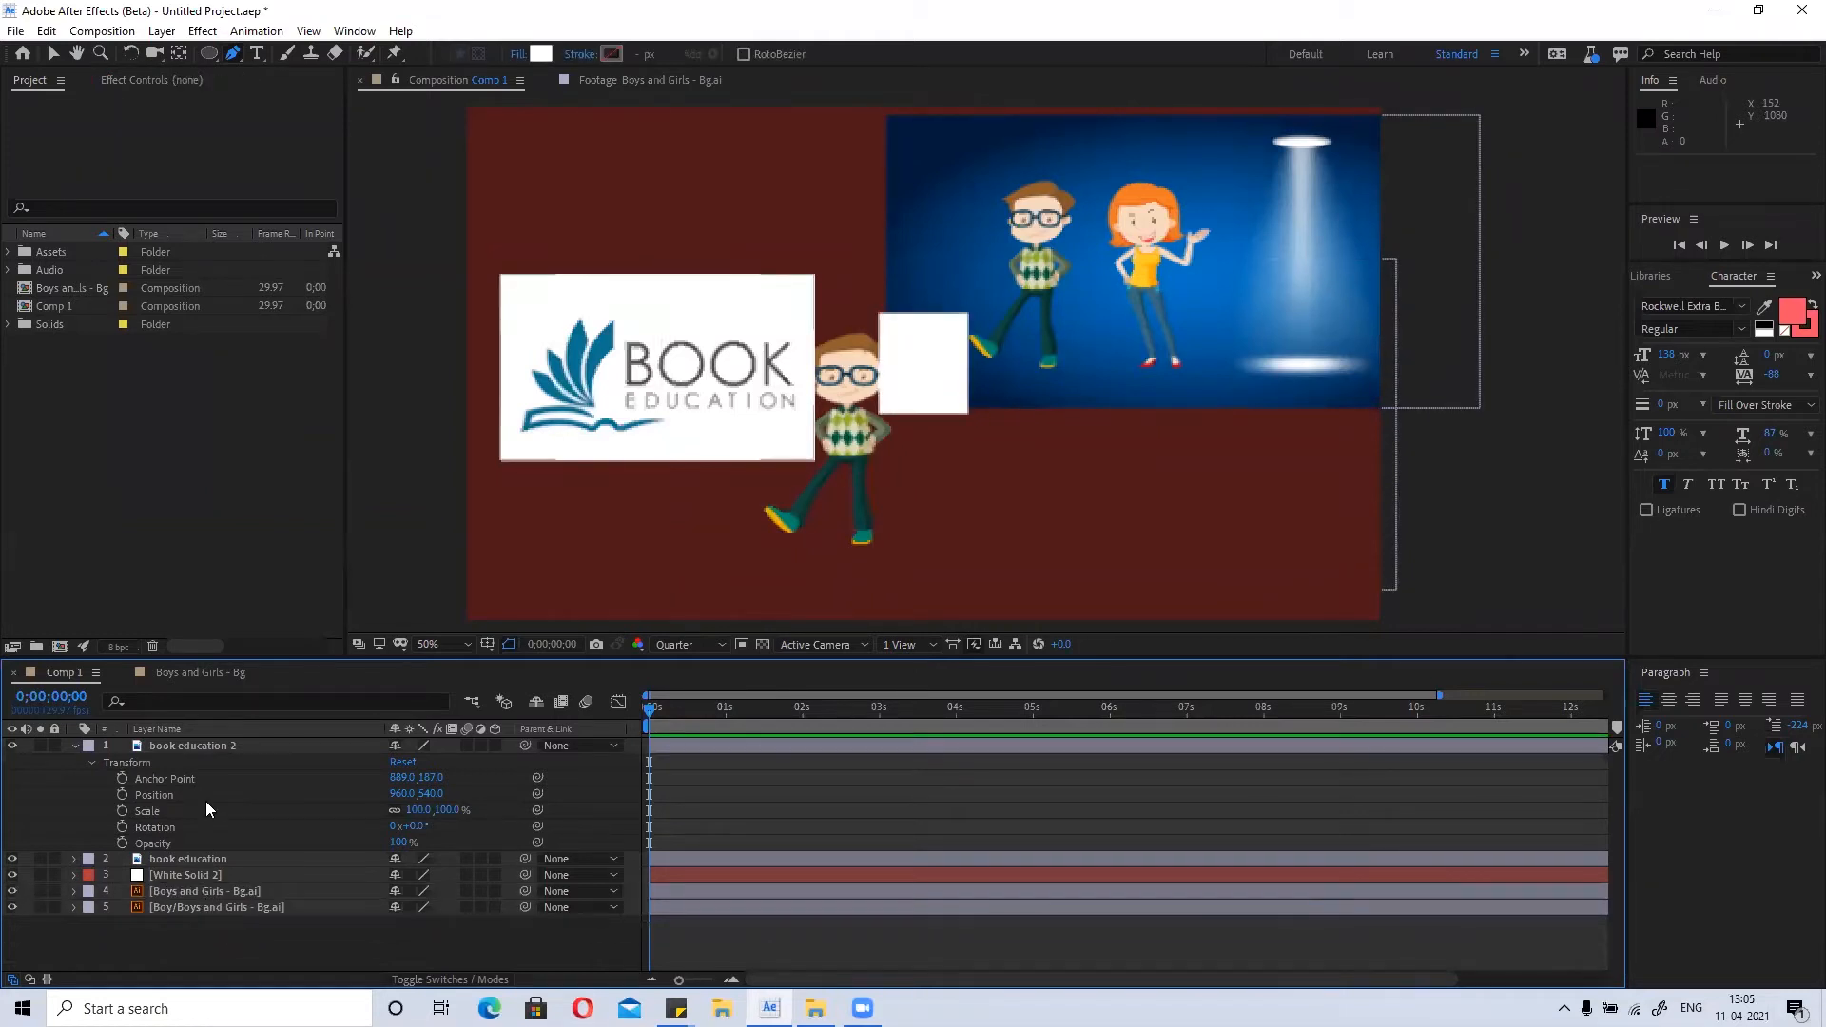
left_click(211, 745)
key("Delete")
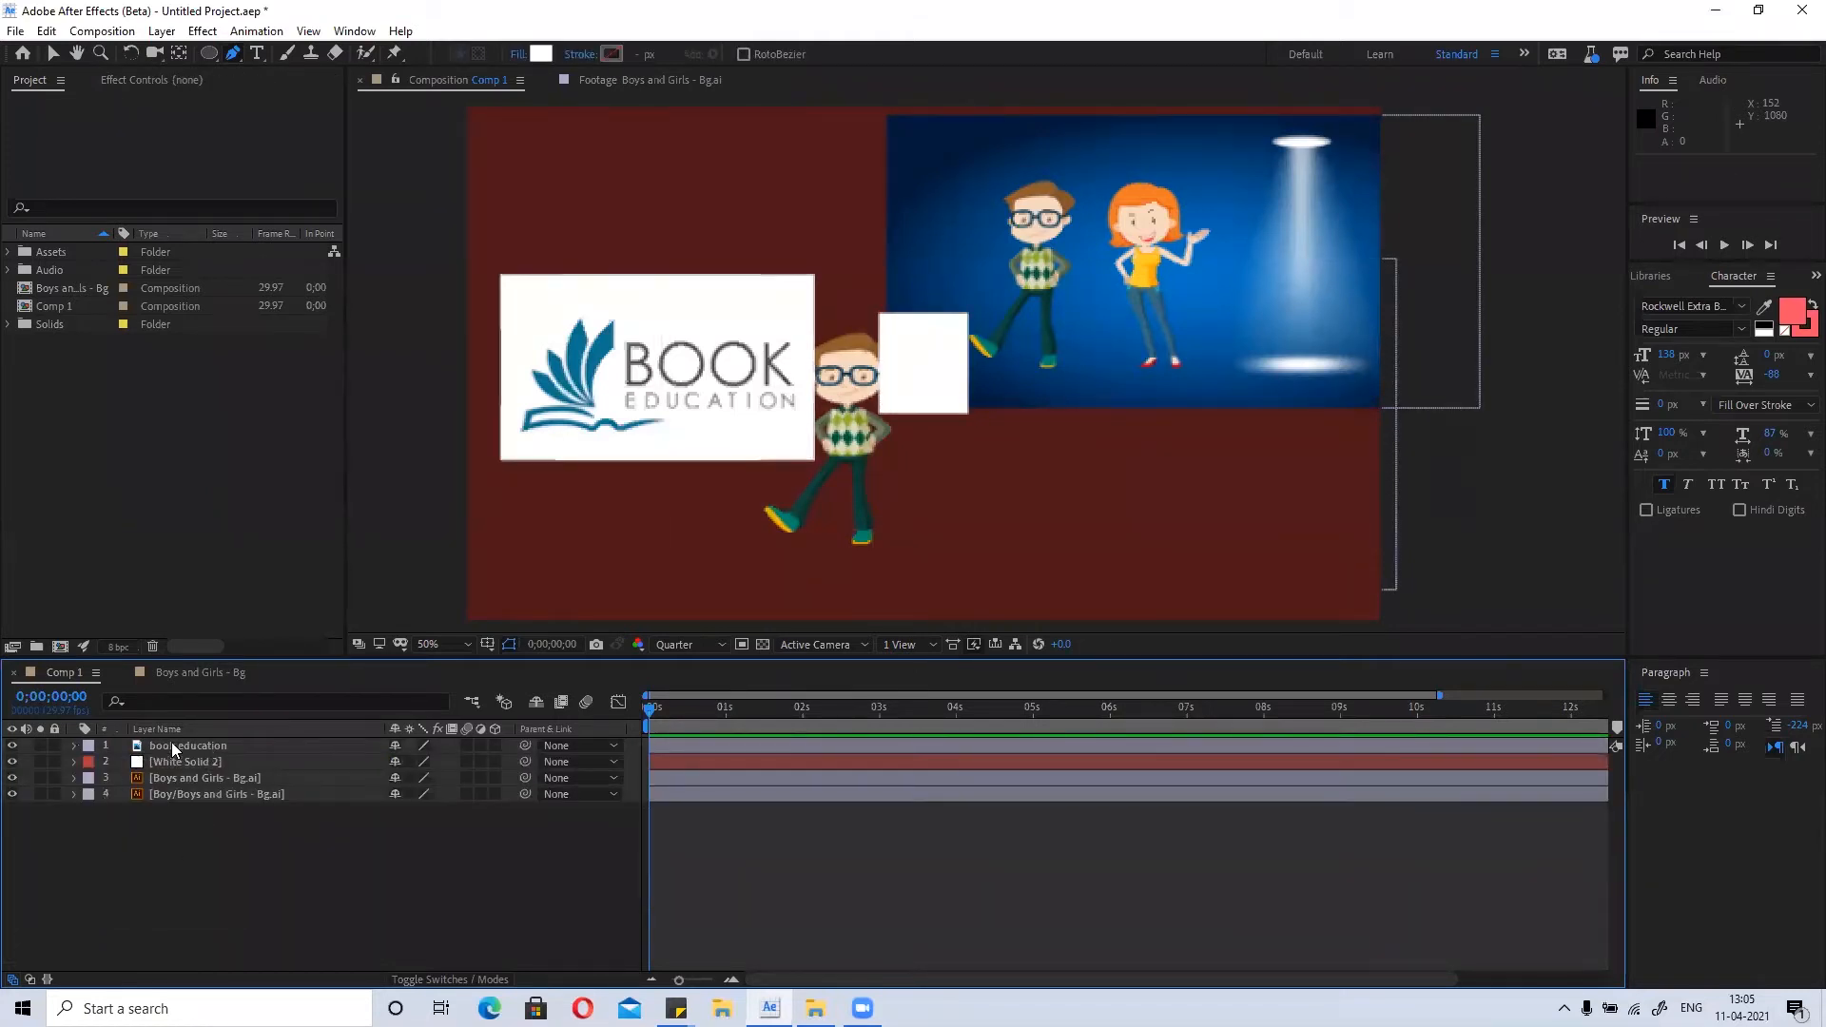
Delete the book education logo layer from Comp 1.
left_click(171, 742)
left_click(1157, 321)
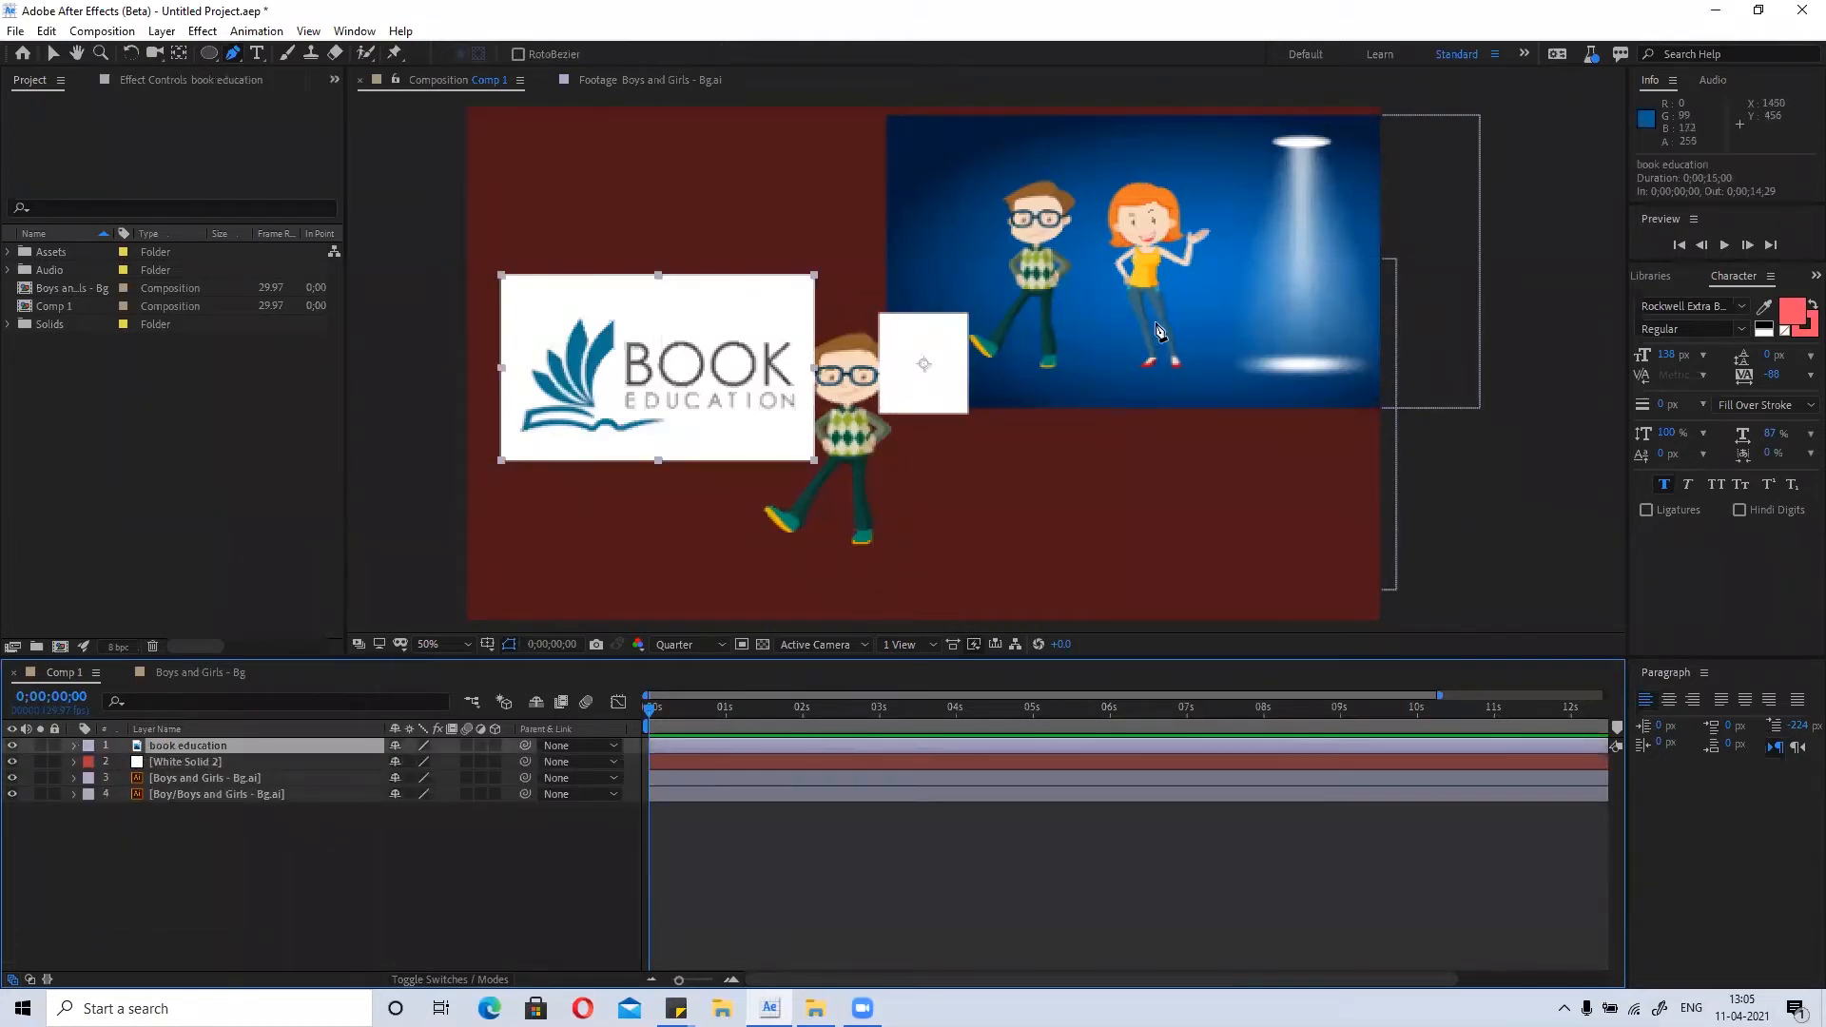
left_click(196, 743)
key("Delete")
Move the White Solid 2 layer to the bottom of the layer stack and clear the selection.
left_click(200, 741)
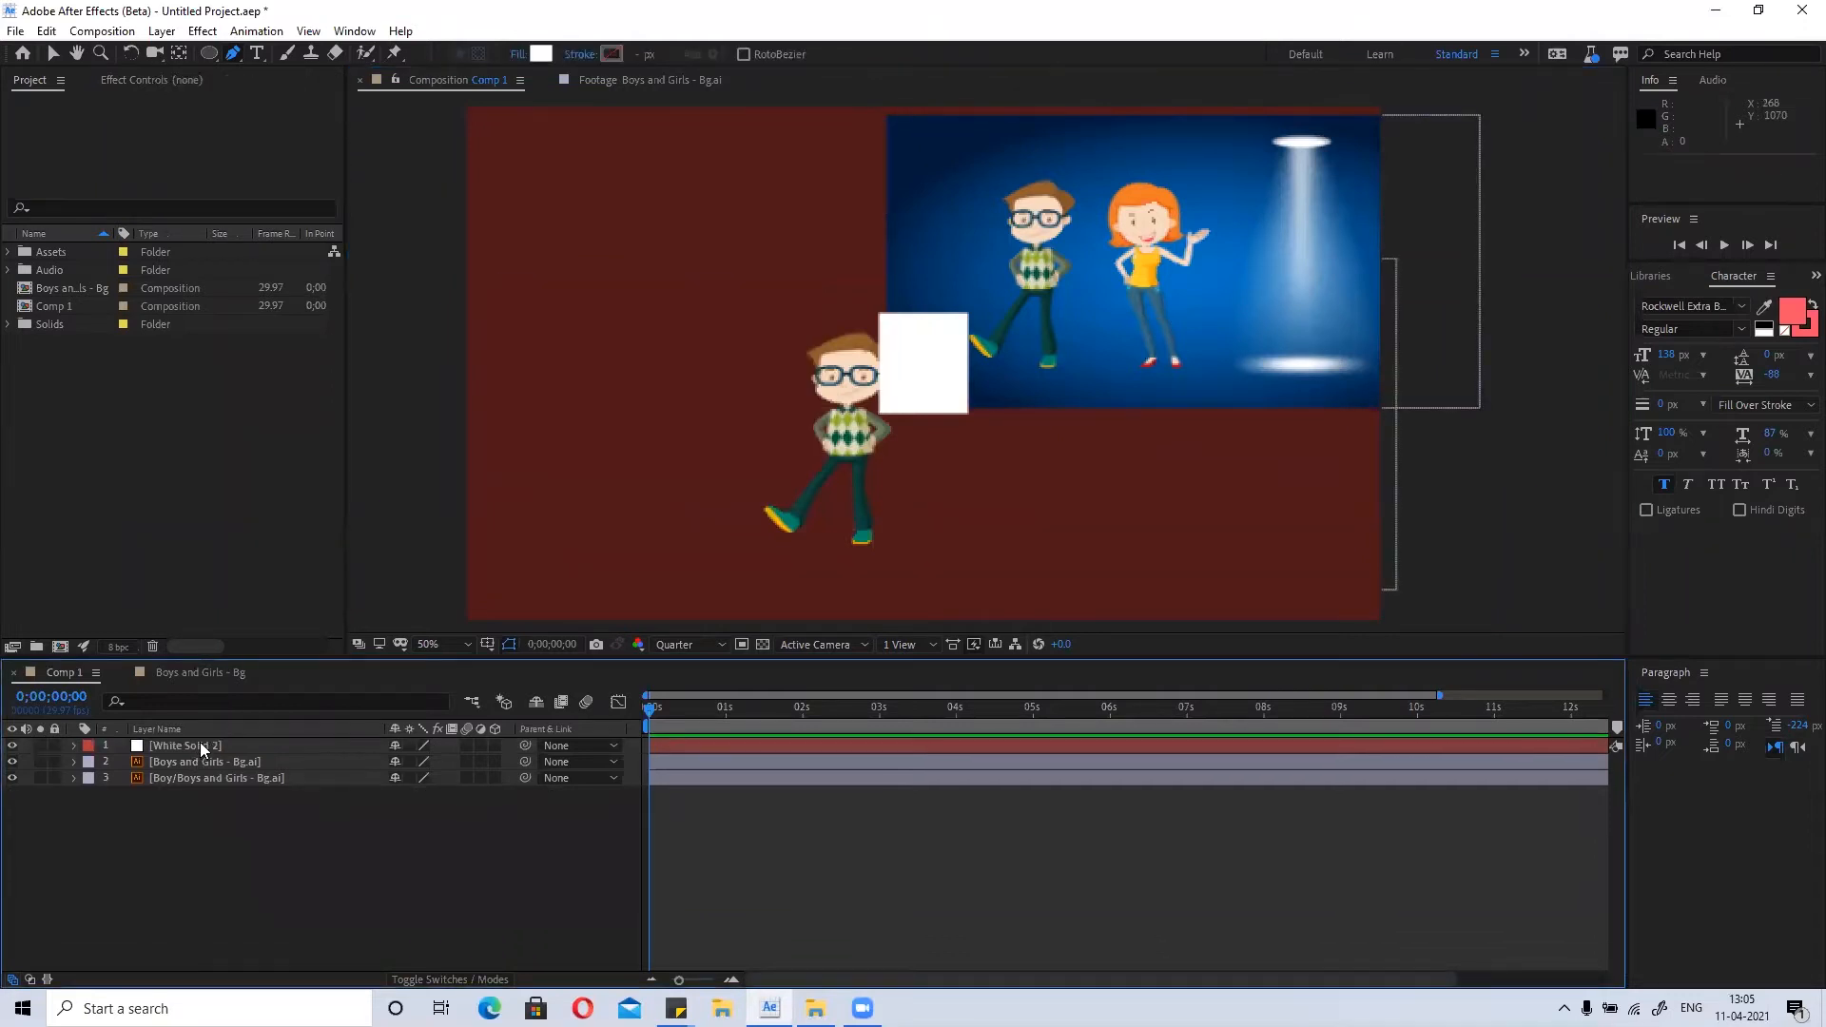
left_click_drag(199, 741, 176, 827)
left_click(81, 795)
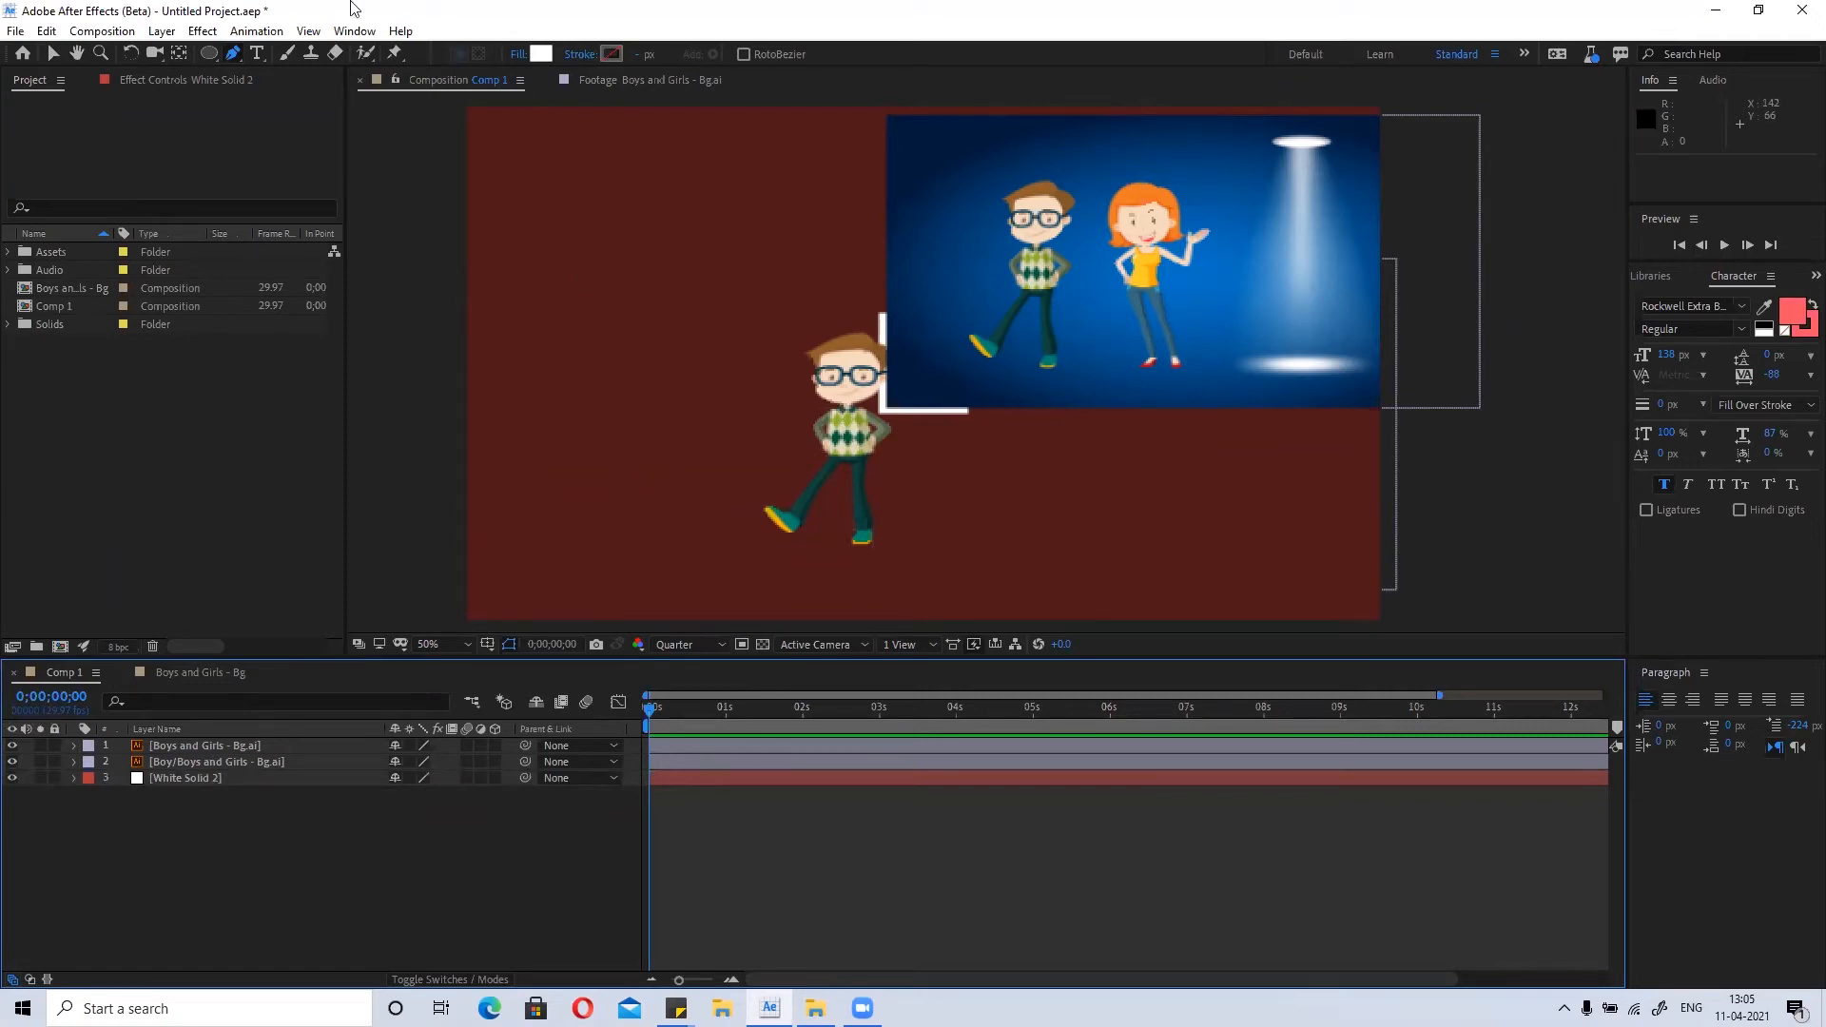
Activate the Selection tool and move the Boy/Boys and Girls - Bg.ai layer slightly left and down in the composition.
key("v")
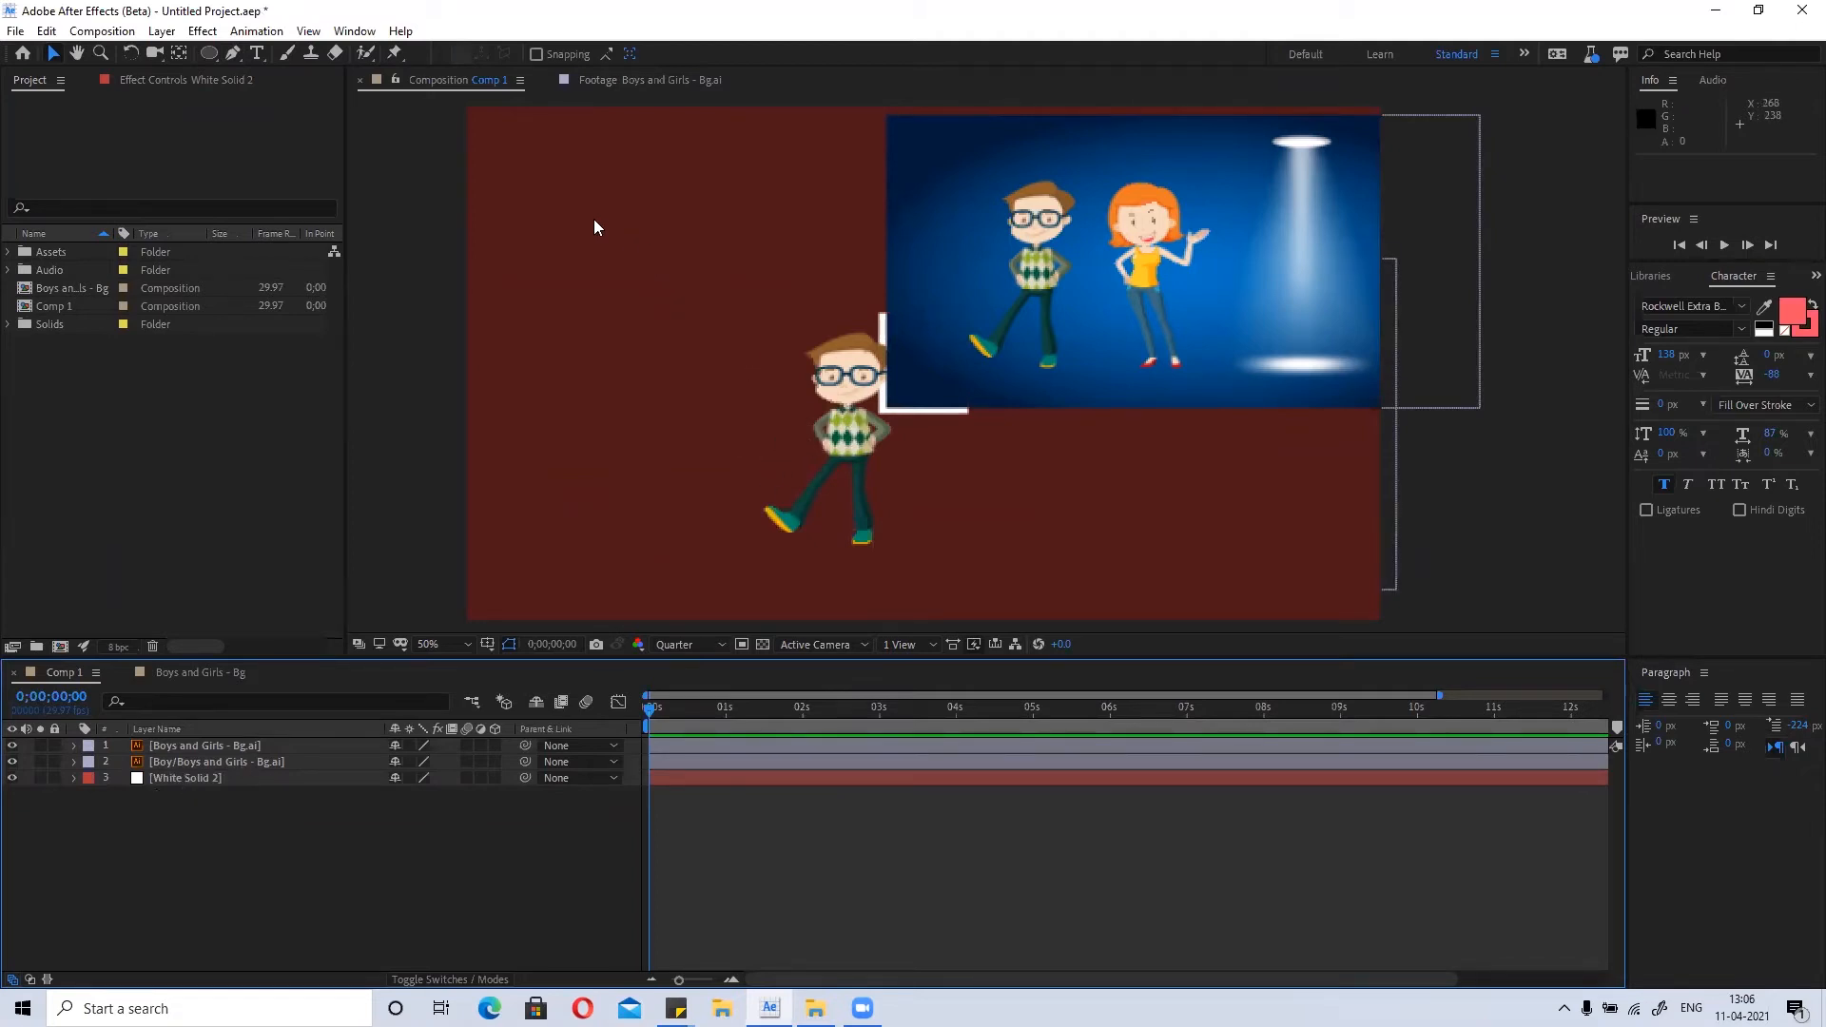
left_click_drag(786, 426, 328, 417)
left_click_drag(592, 440, 741, 452)
left_click(454, 281)
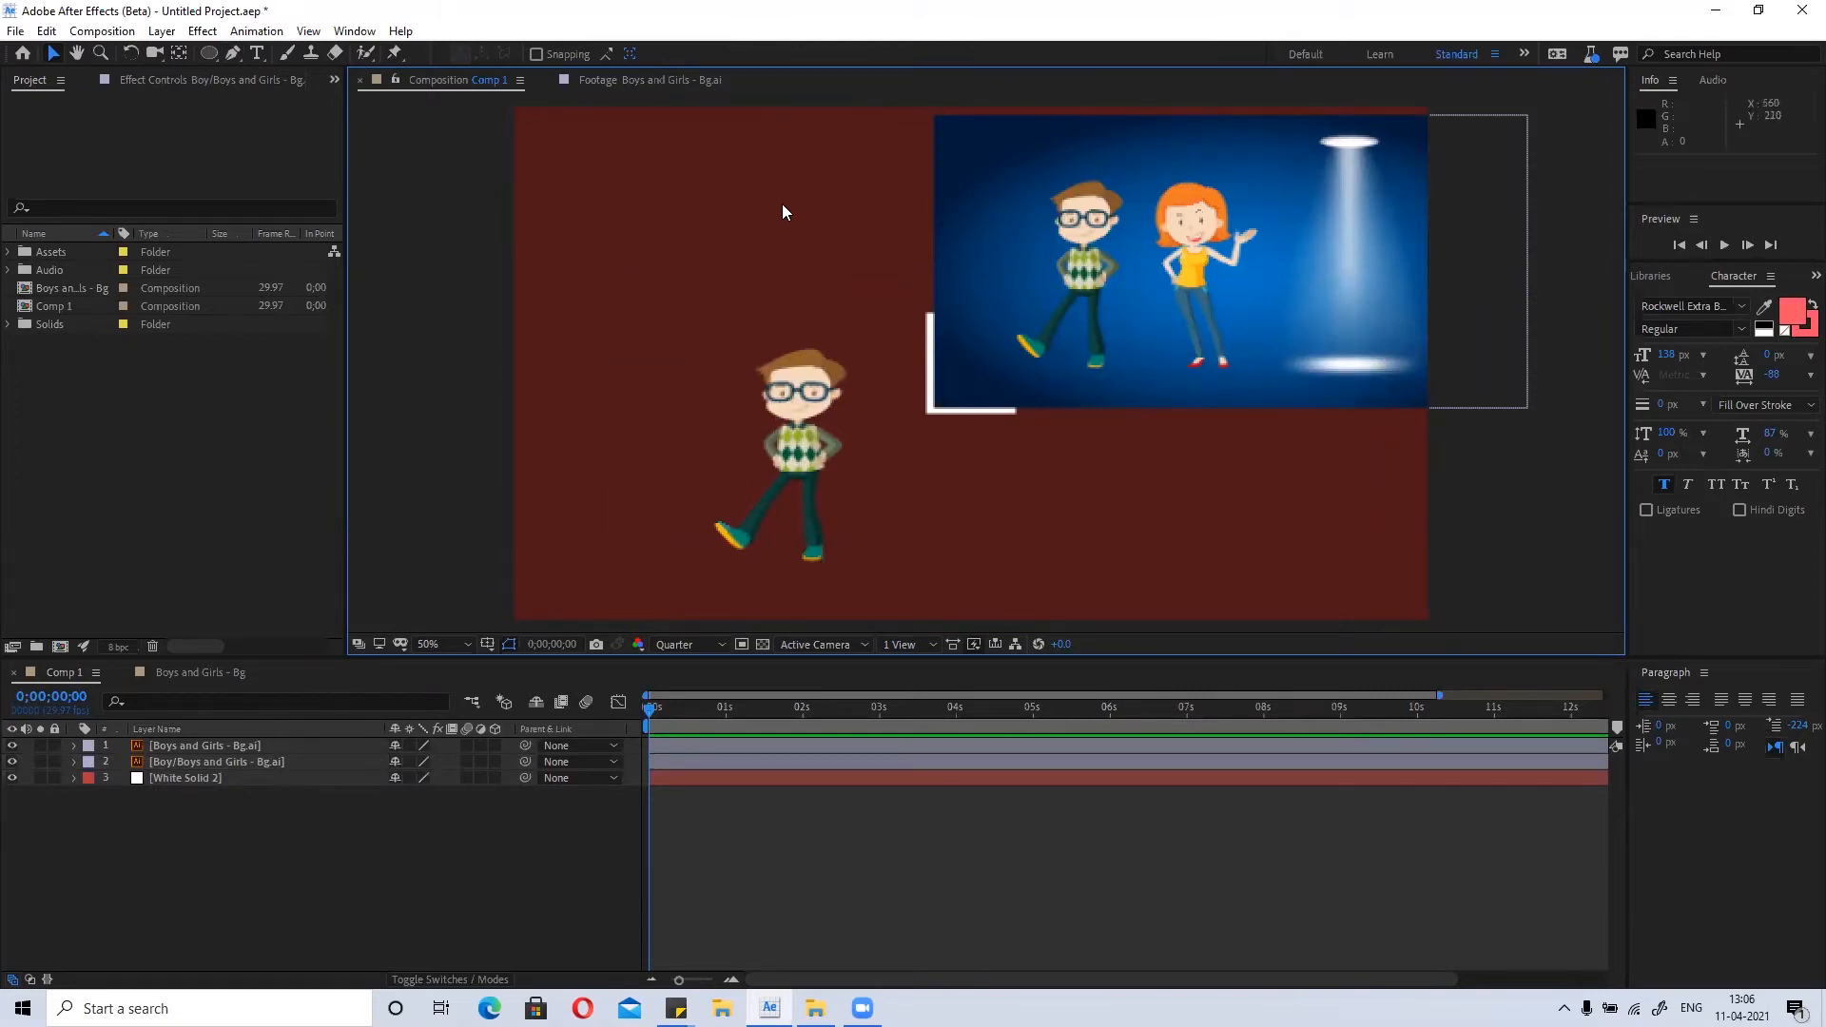
Scale the White Solid 2 layer up to cover the whole composition frame and deselect it.
left_click_drag(780, 251, 571, 268)
left_click_drag(749, 201, 837, 322)
left_click(182, 779)
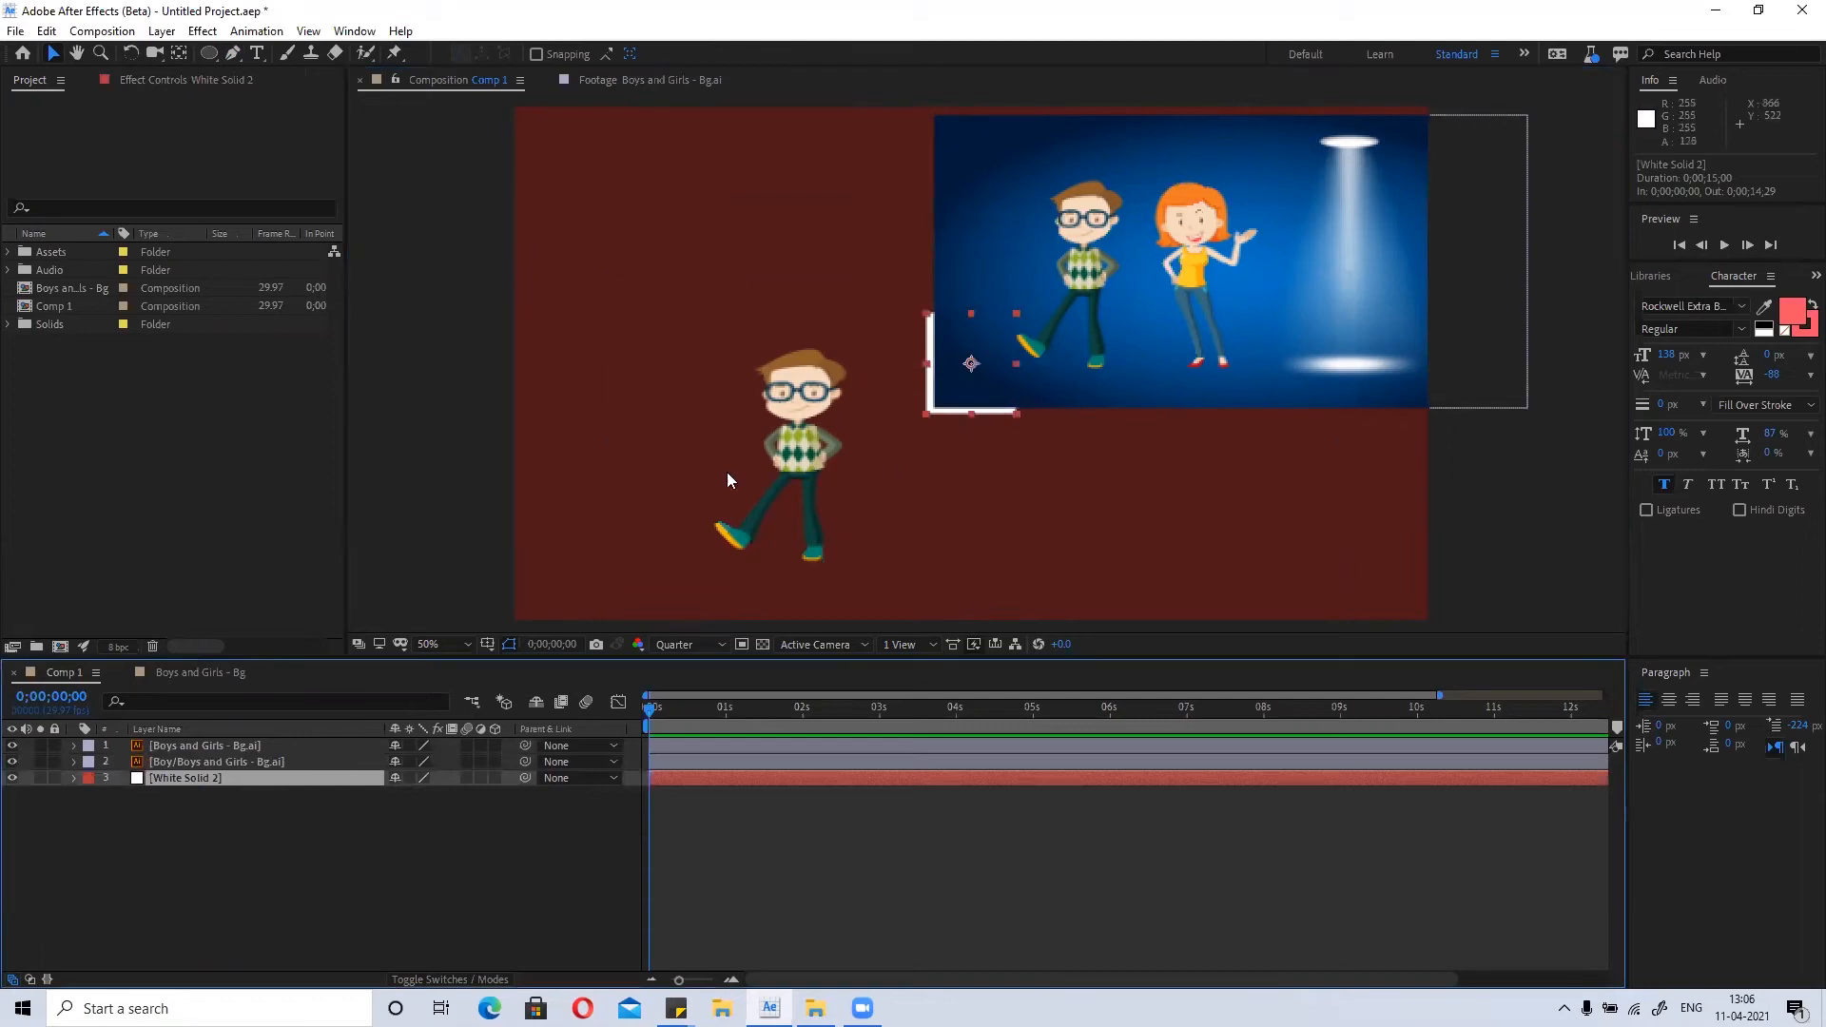
left_click_drag(927, 317, 511, 112)
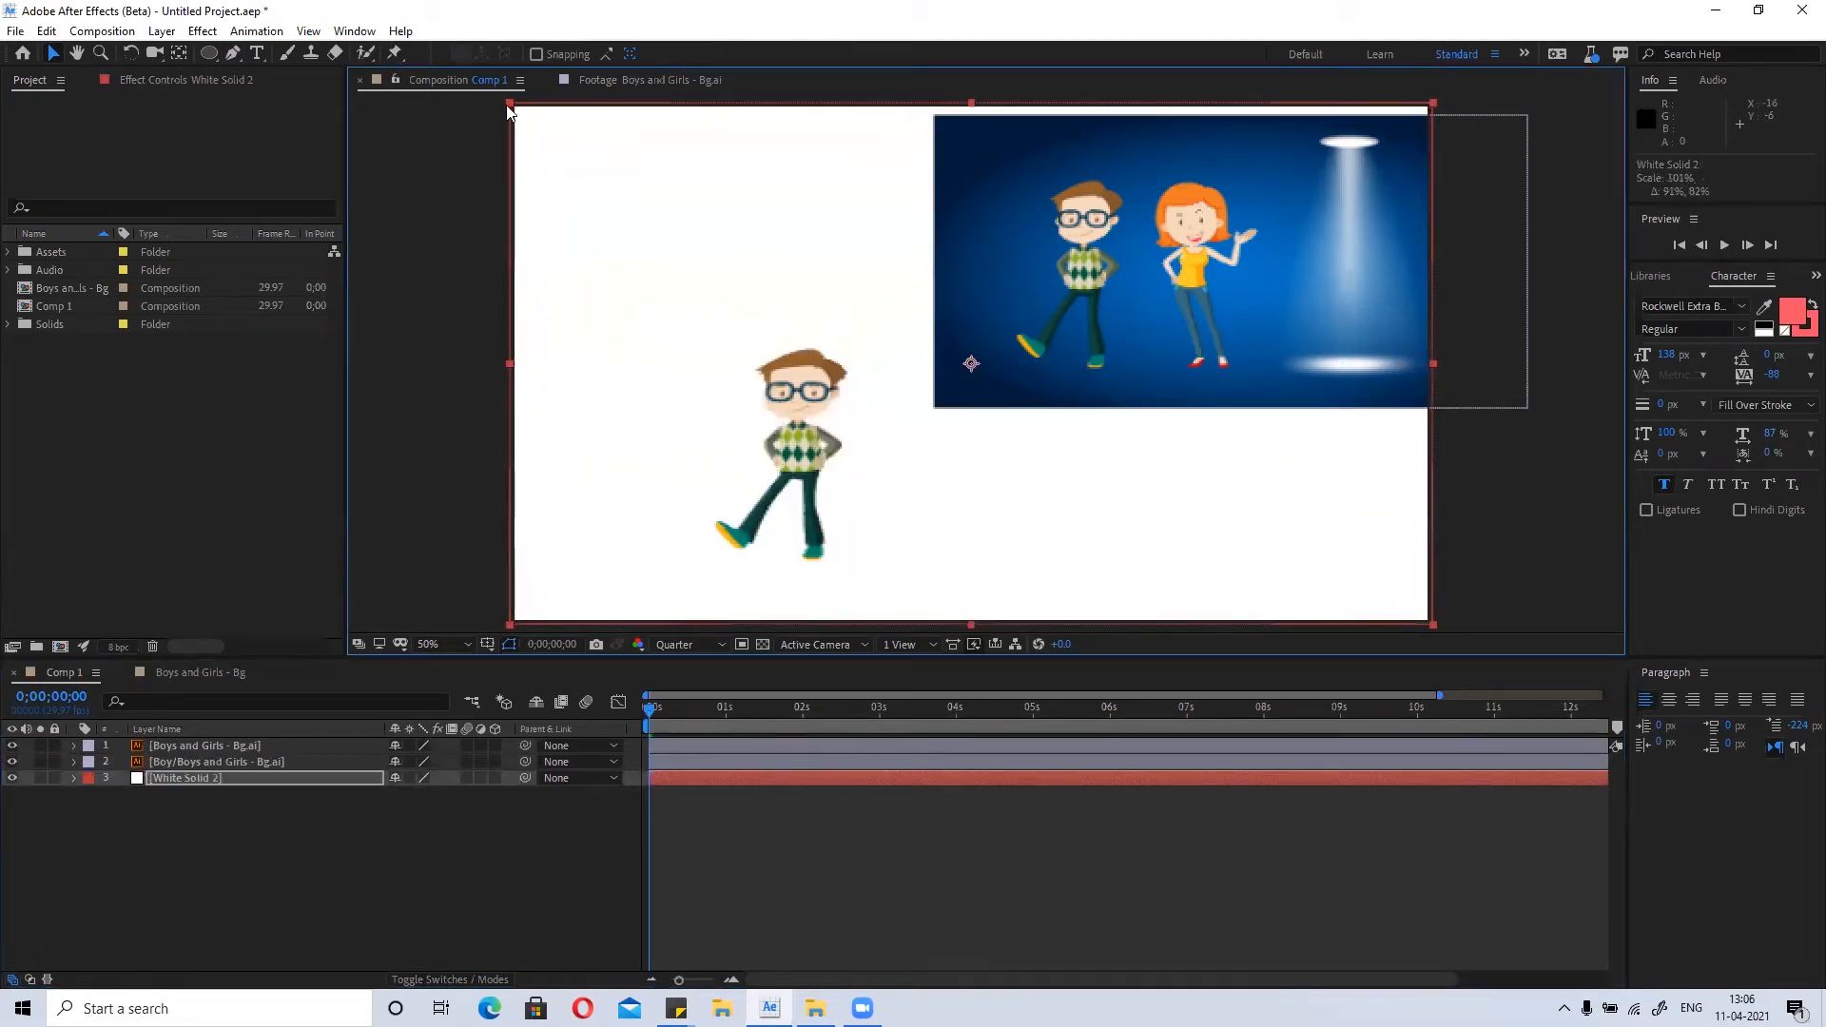
left_click(431, 310)
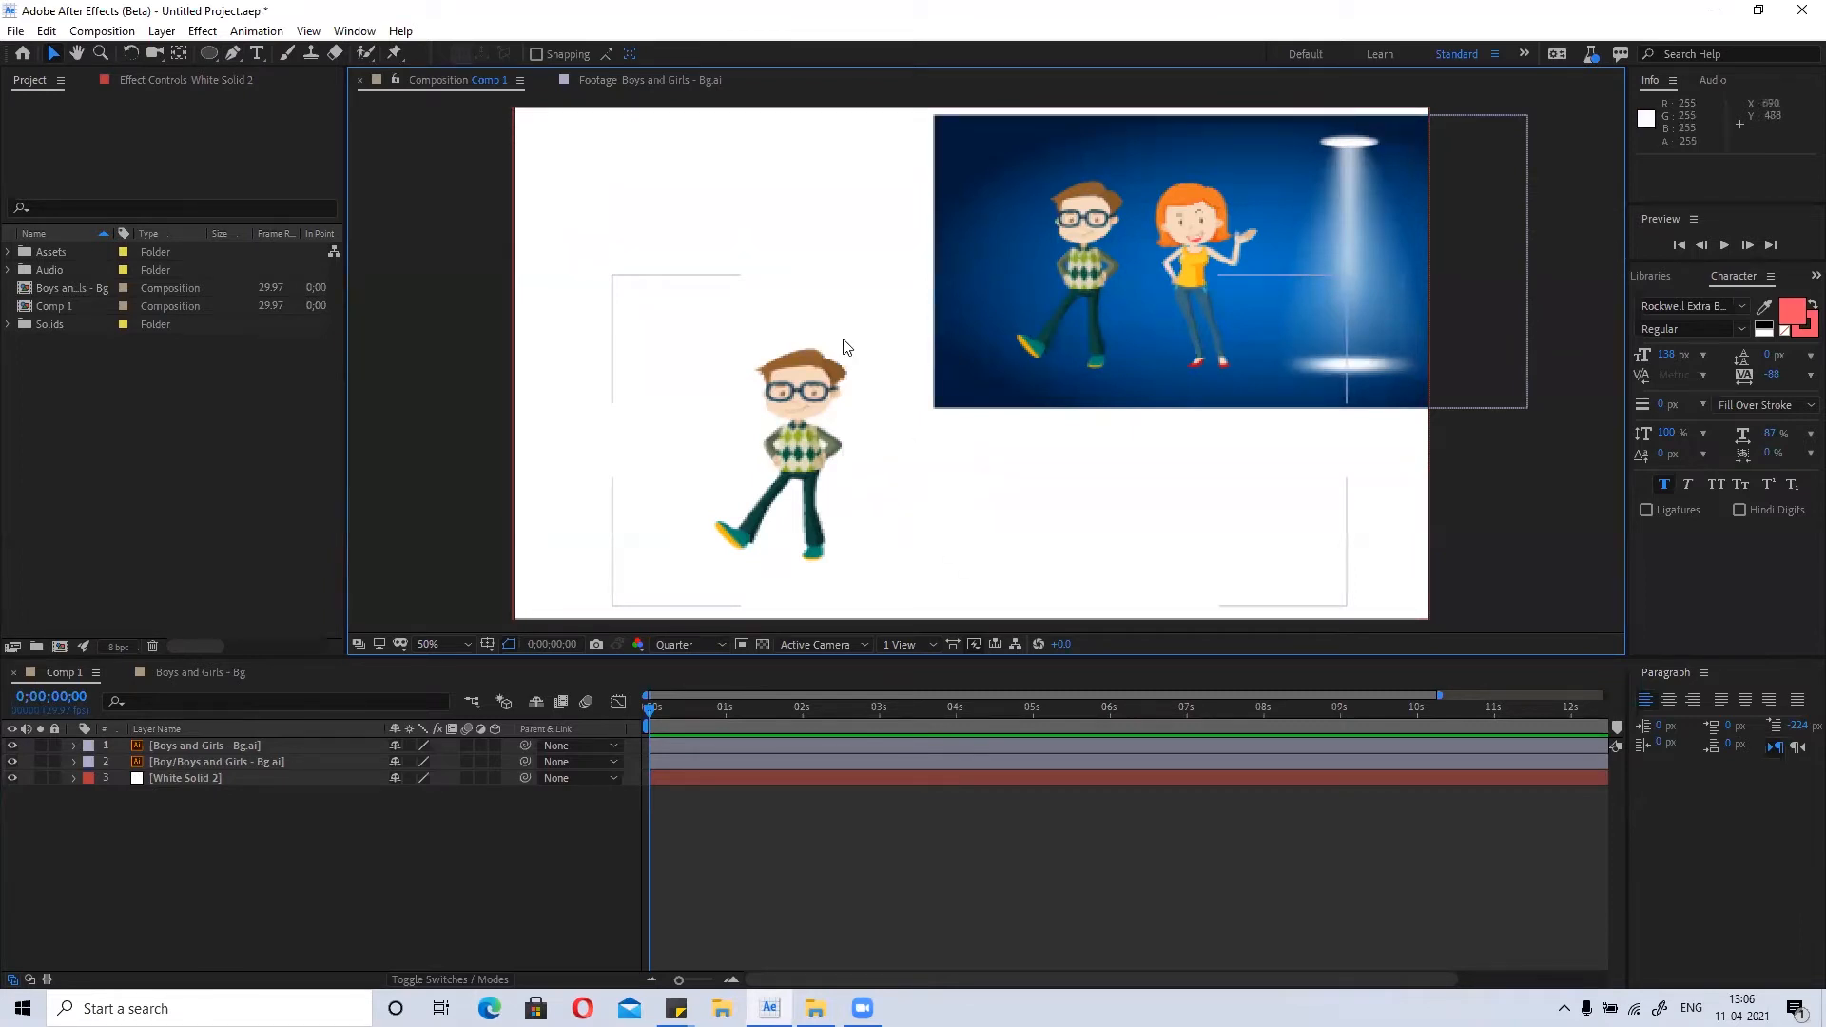
Lock the White Solid 2 layer and move the Boys and Girls - Bg.ai layer to about 1242, 512.
left_click(147, 861)
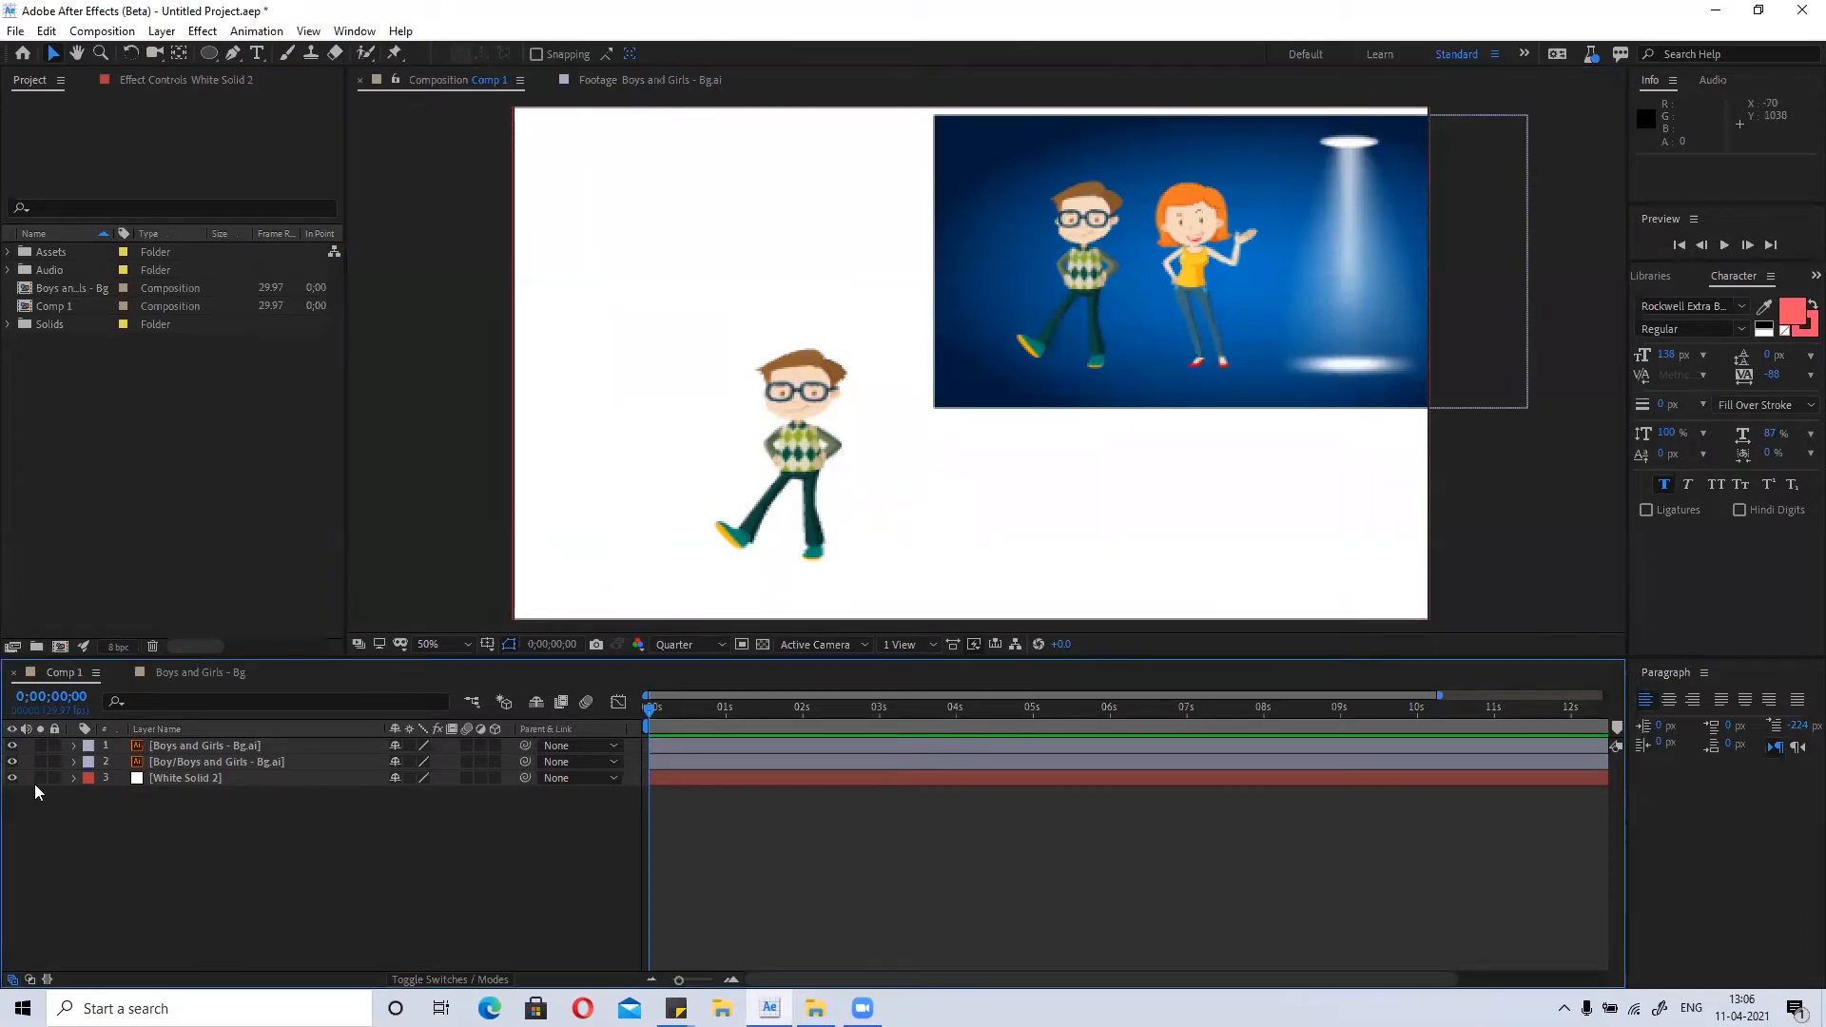
left_click(54, 778)
left_click_drag(968, 204, 842, 293)
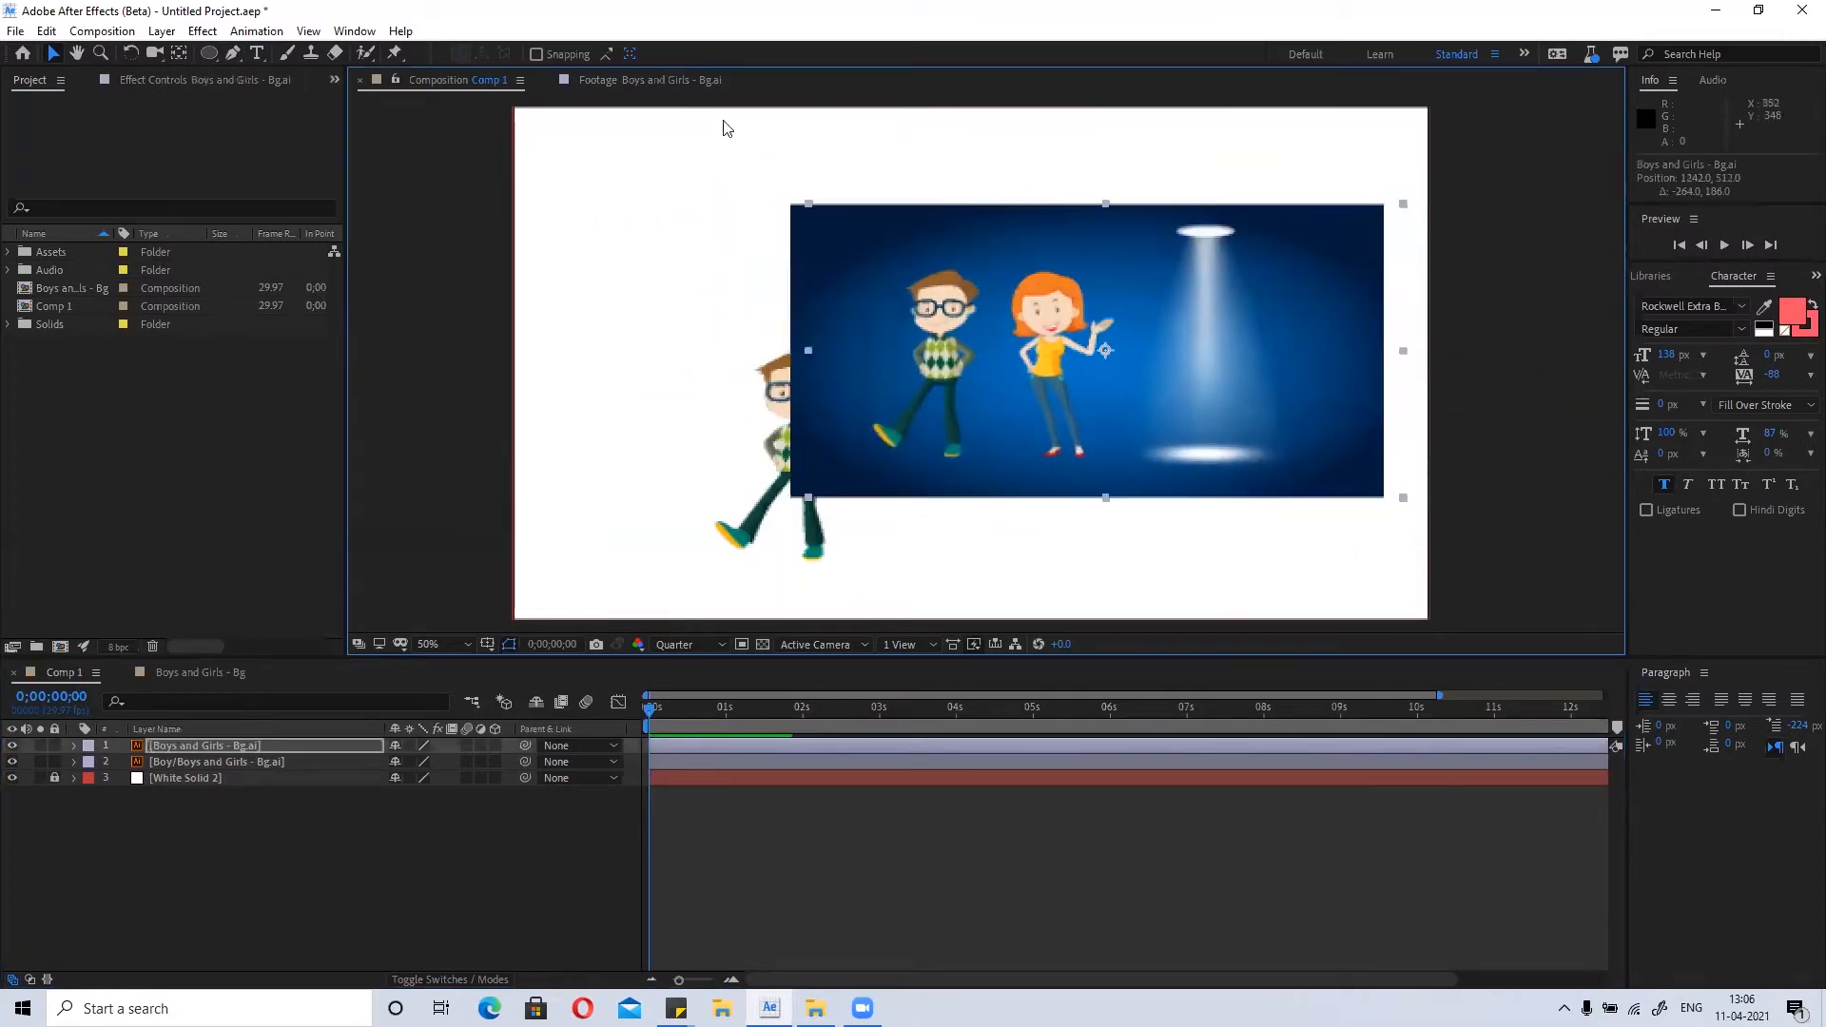
Unlock White Solid 2, move the Boy/Boys and Girls - Bg.ai layer to about 930, 668, and undo a trial move of the solid.
left_click(54, 778)
left_click_drag(697, 437, 745, 451)
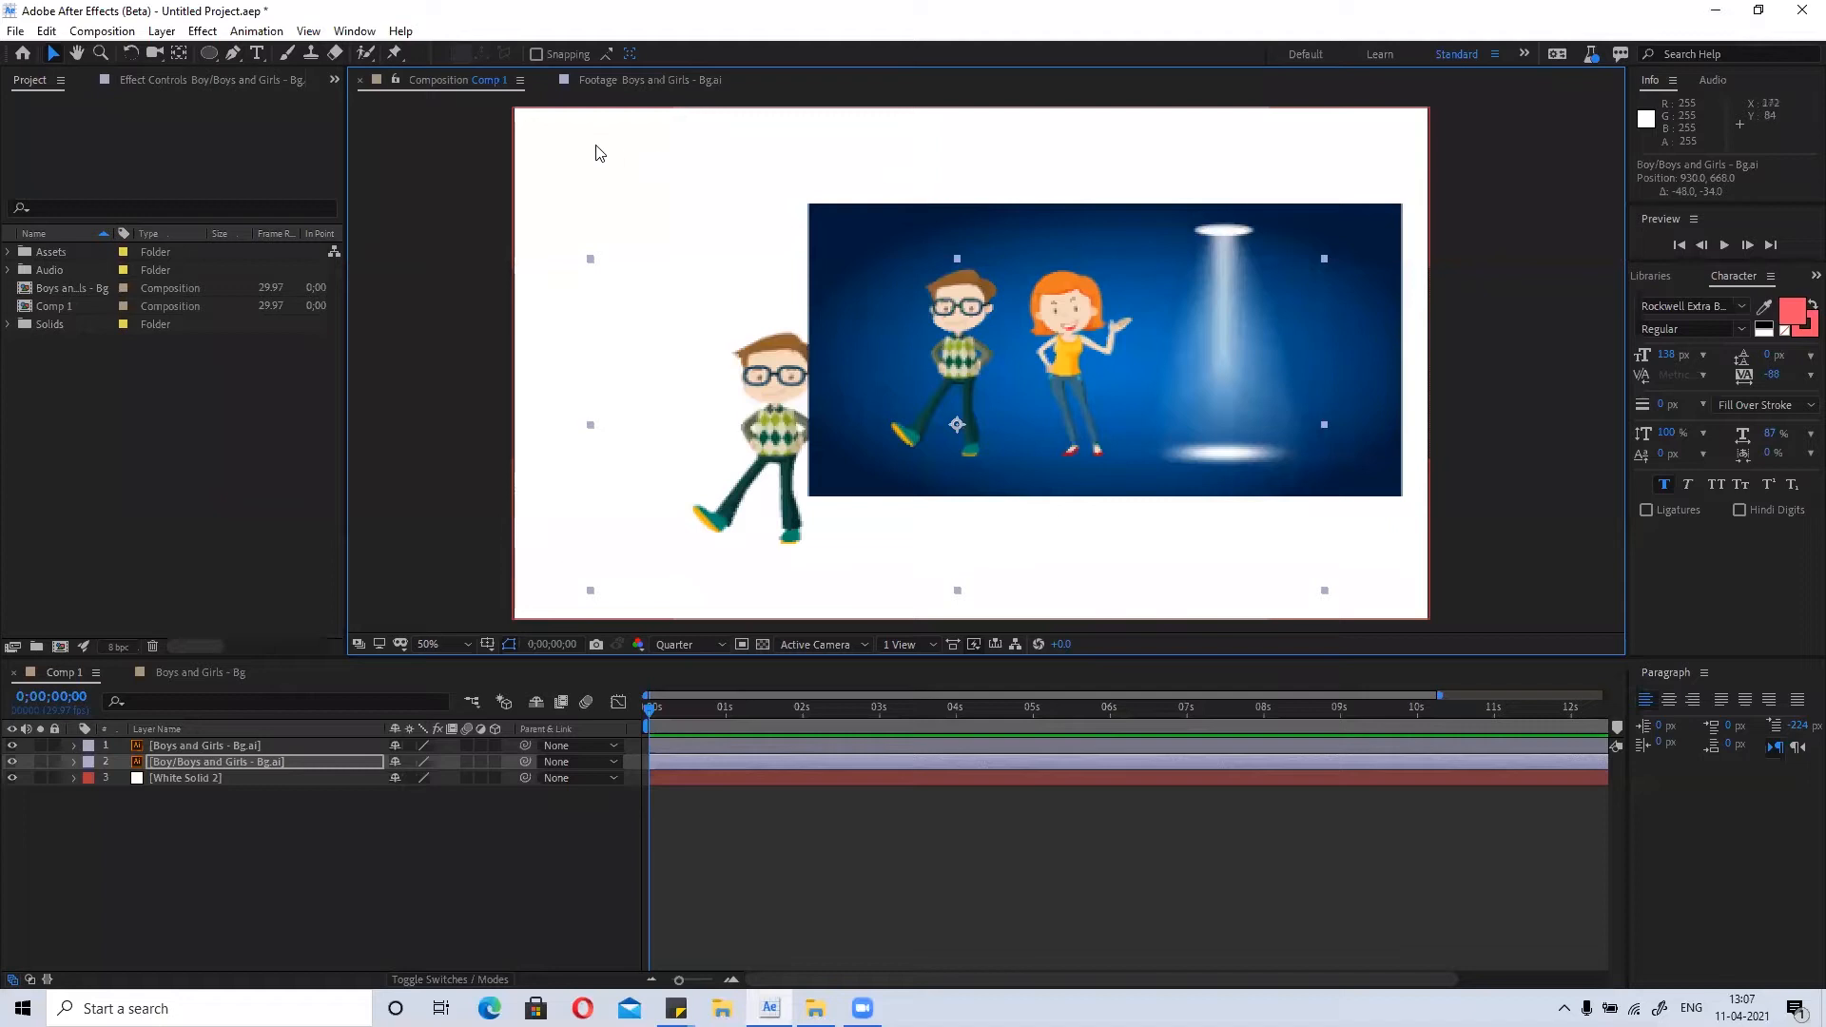
left_click_drag(601, 158, 384, 303)
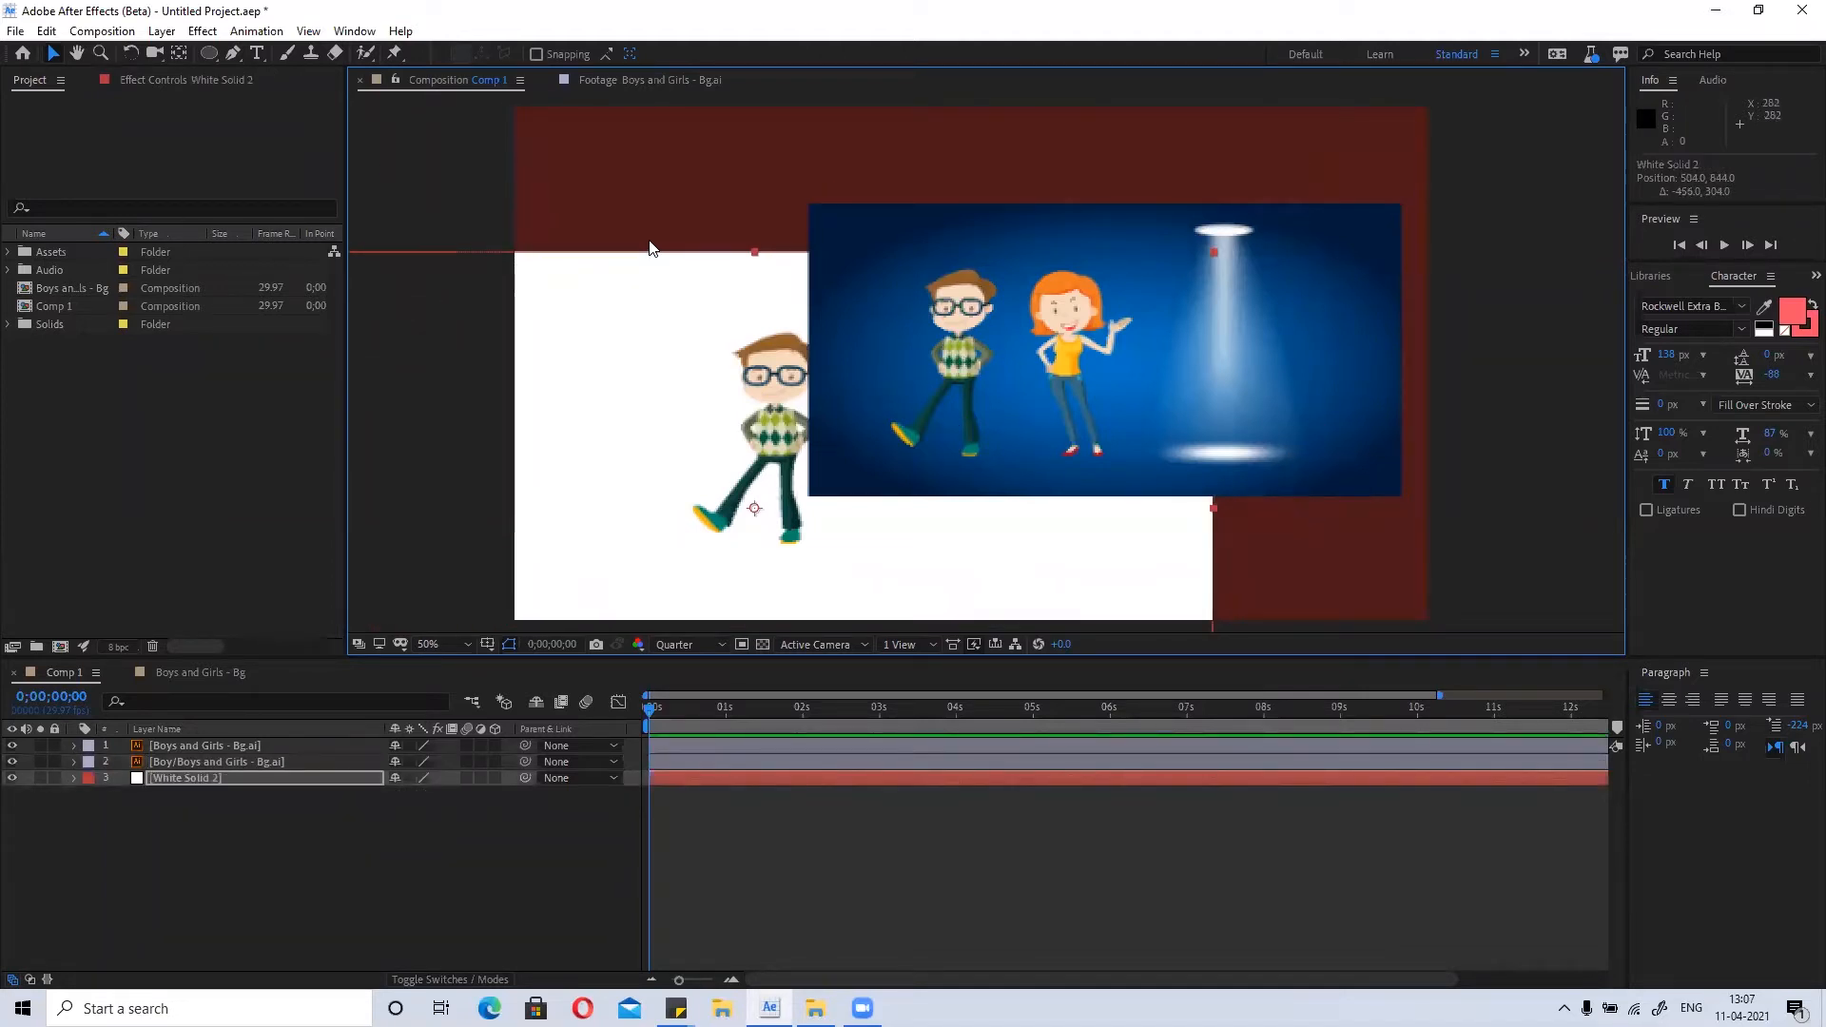
key("ctrl+z")
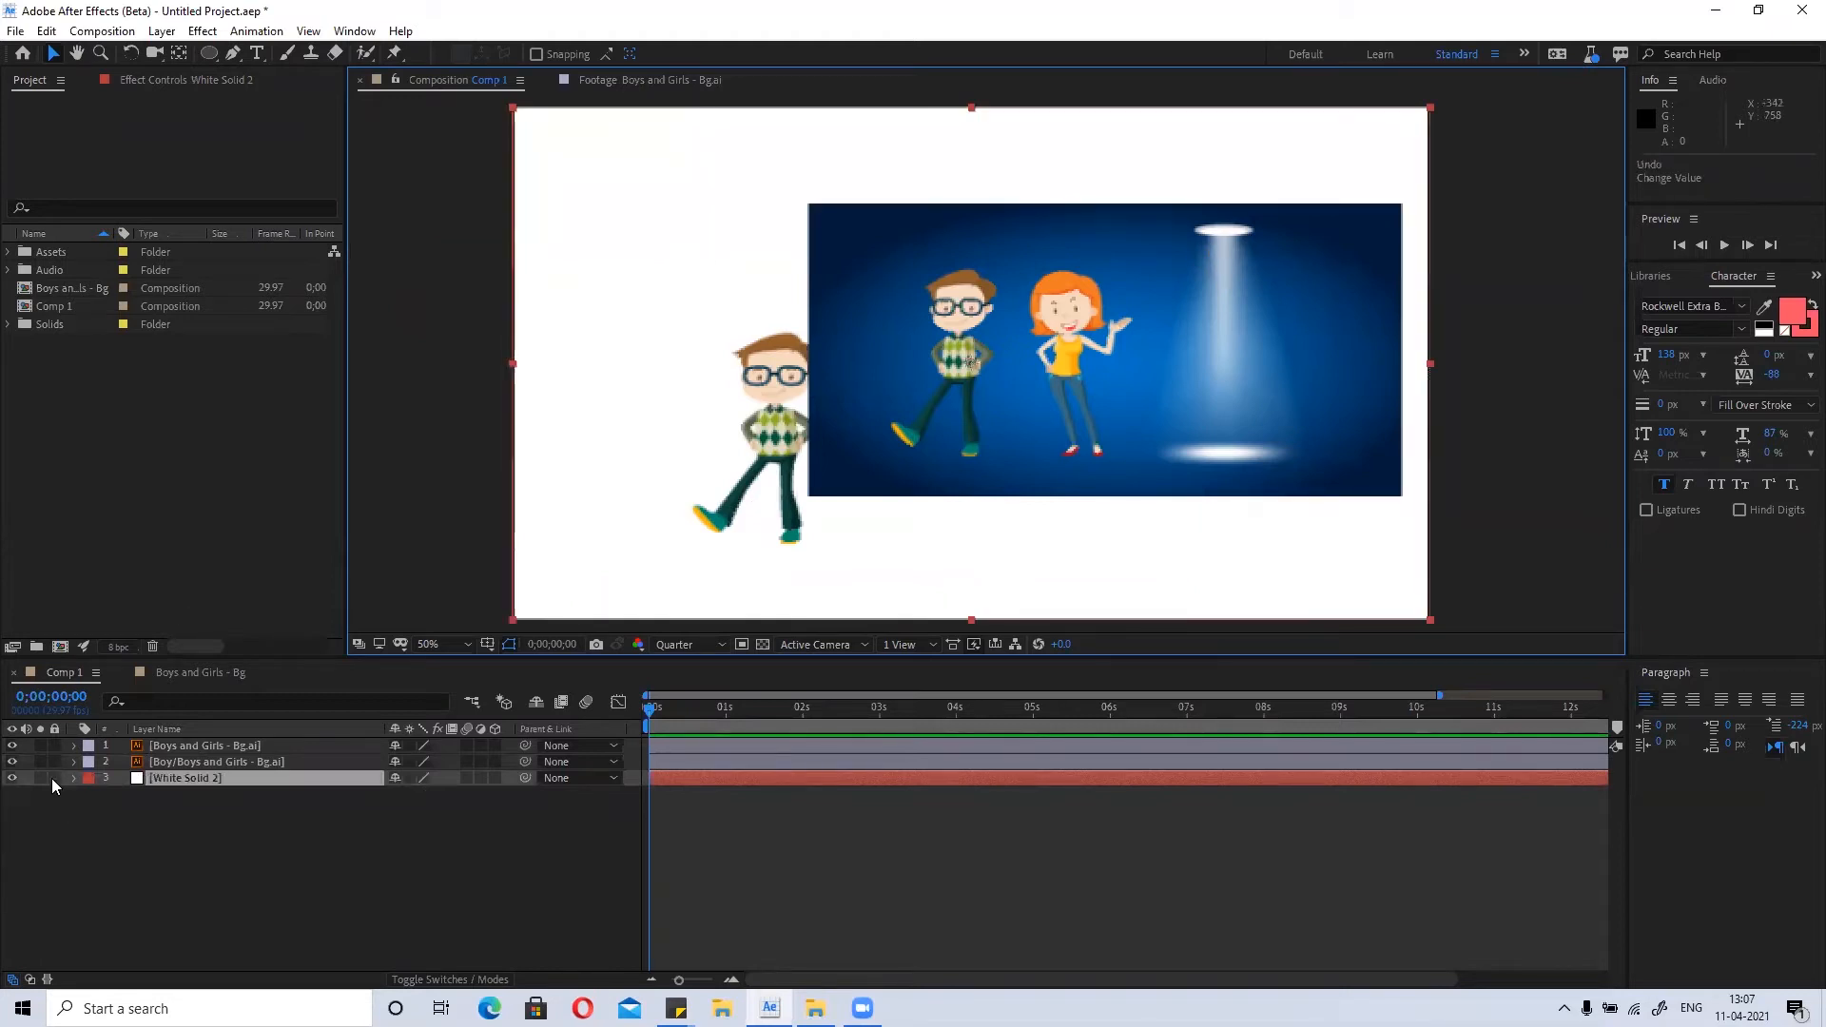
Lock White Solid 2, then move both artwork layers together up and slightly left and clear the selection.
left_click(54, 778)
left_click_drag(656, 200, 523, 329)
left_click_drag(707, 150, 1169, 191)
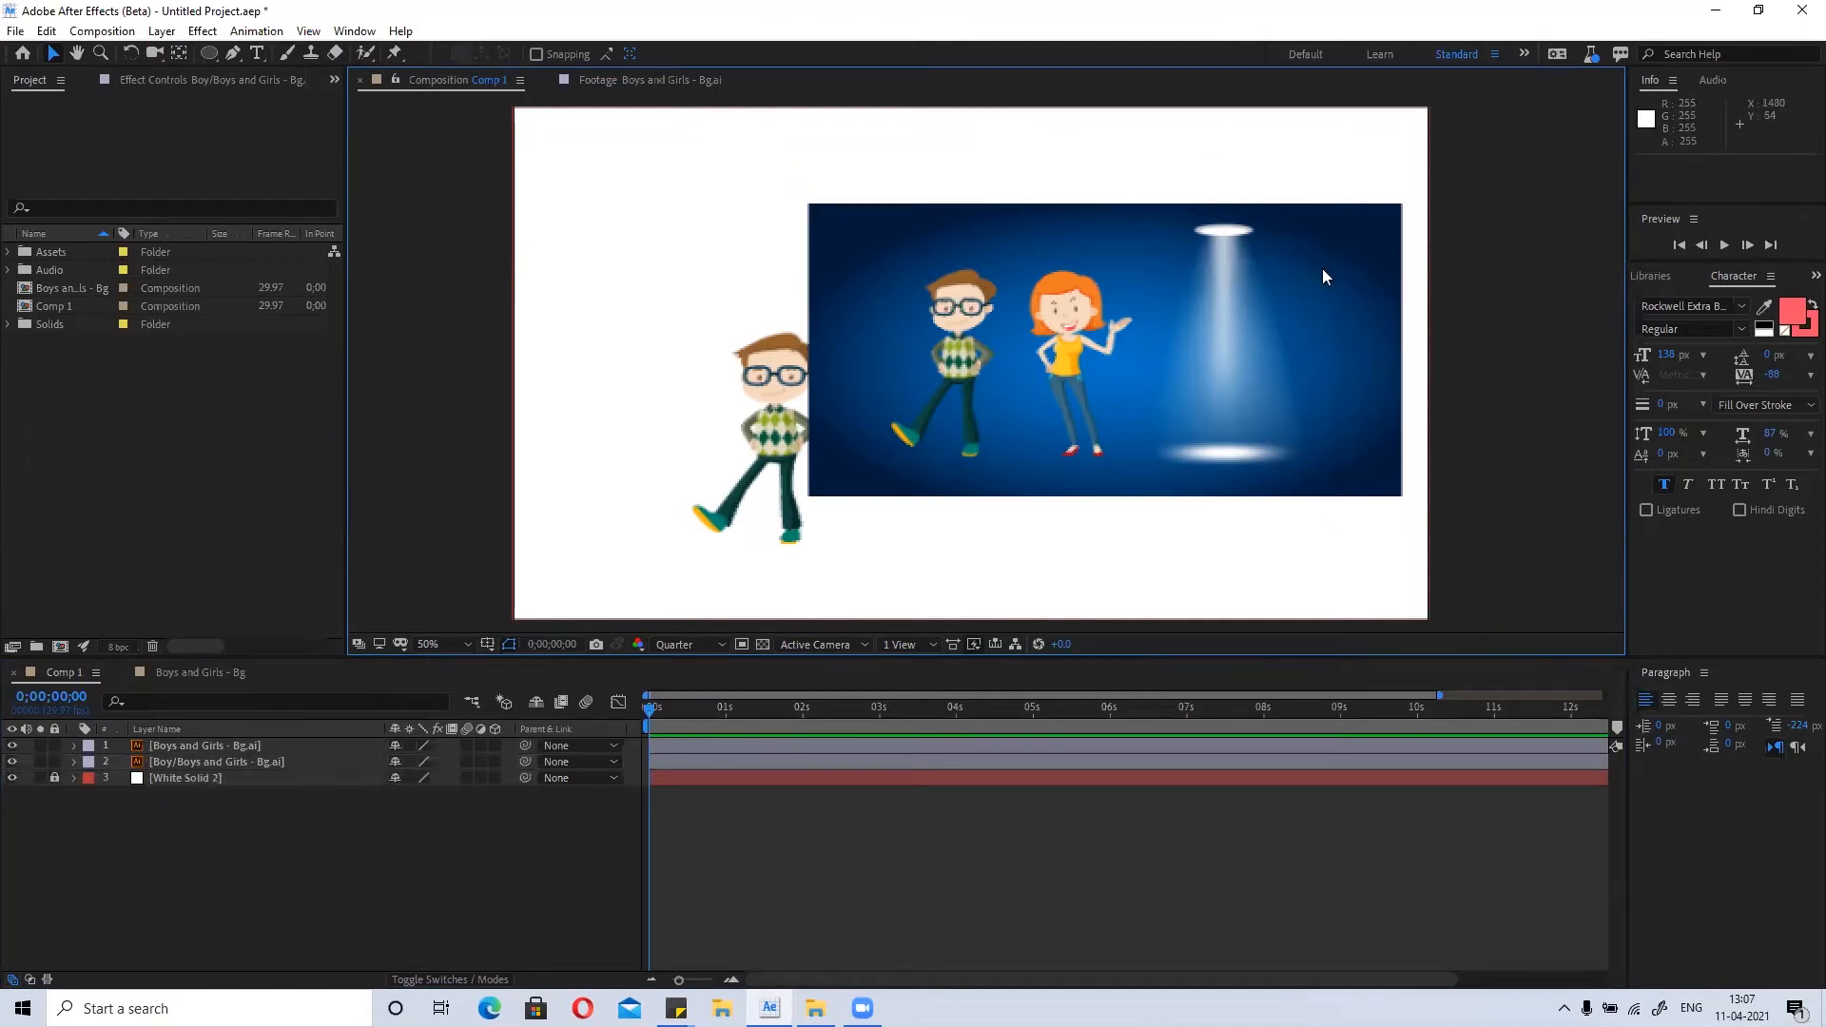
left_click_drag(1322, 276, 1237, 632)
left_click_drag(1153, 556, 1116, 475)
left_click(669, 567)
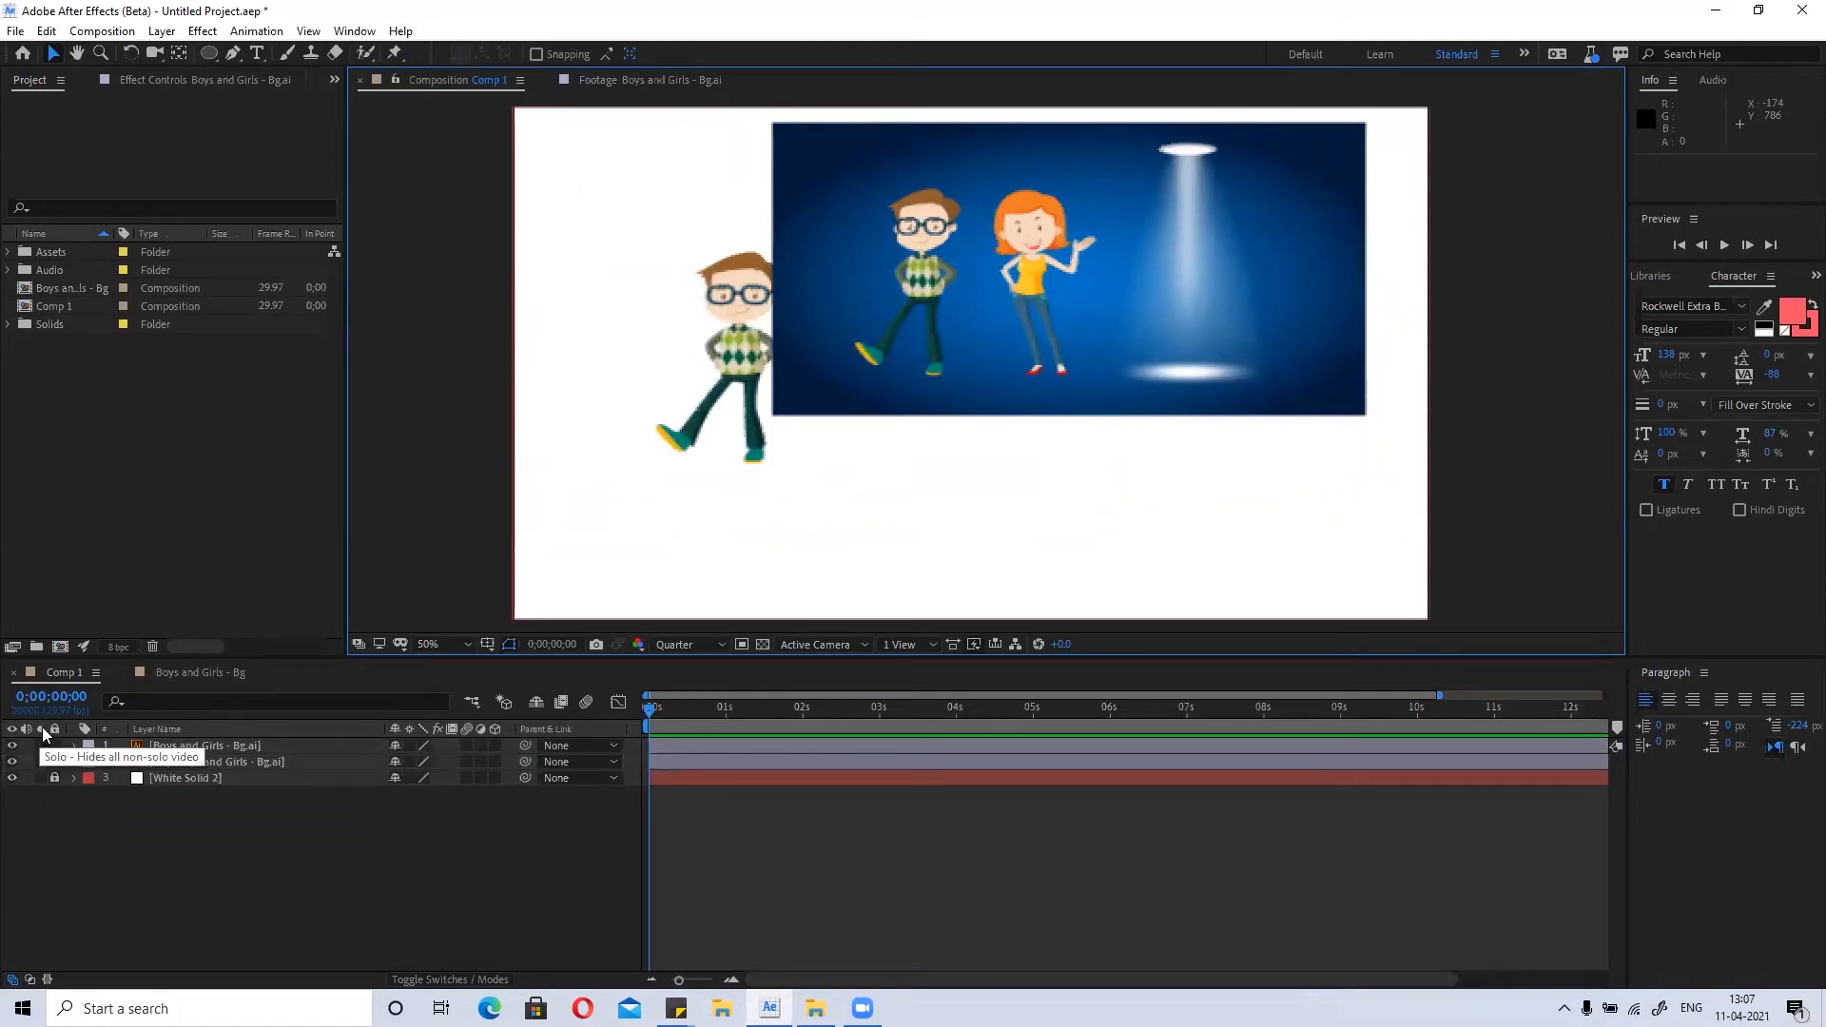
Switch the timeline's name column to source names and back to layer names, selecting the Boys and Girls - Bg.ai layer.
left_click(193, 733)
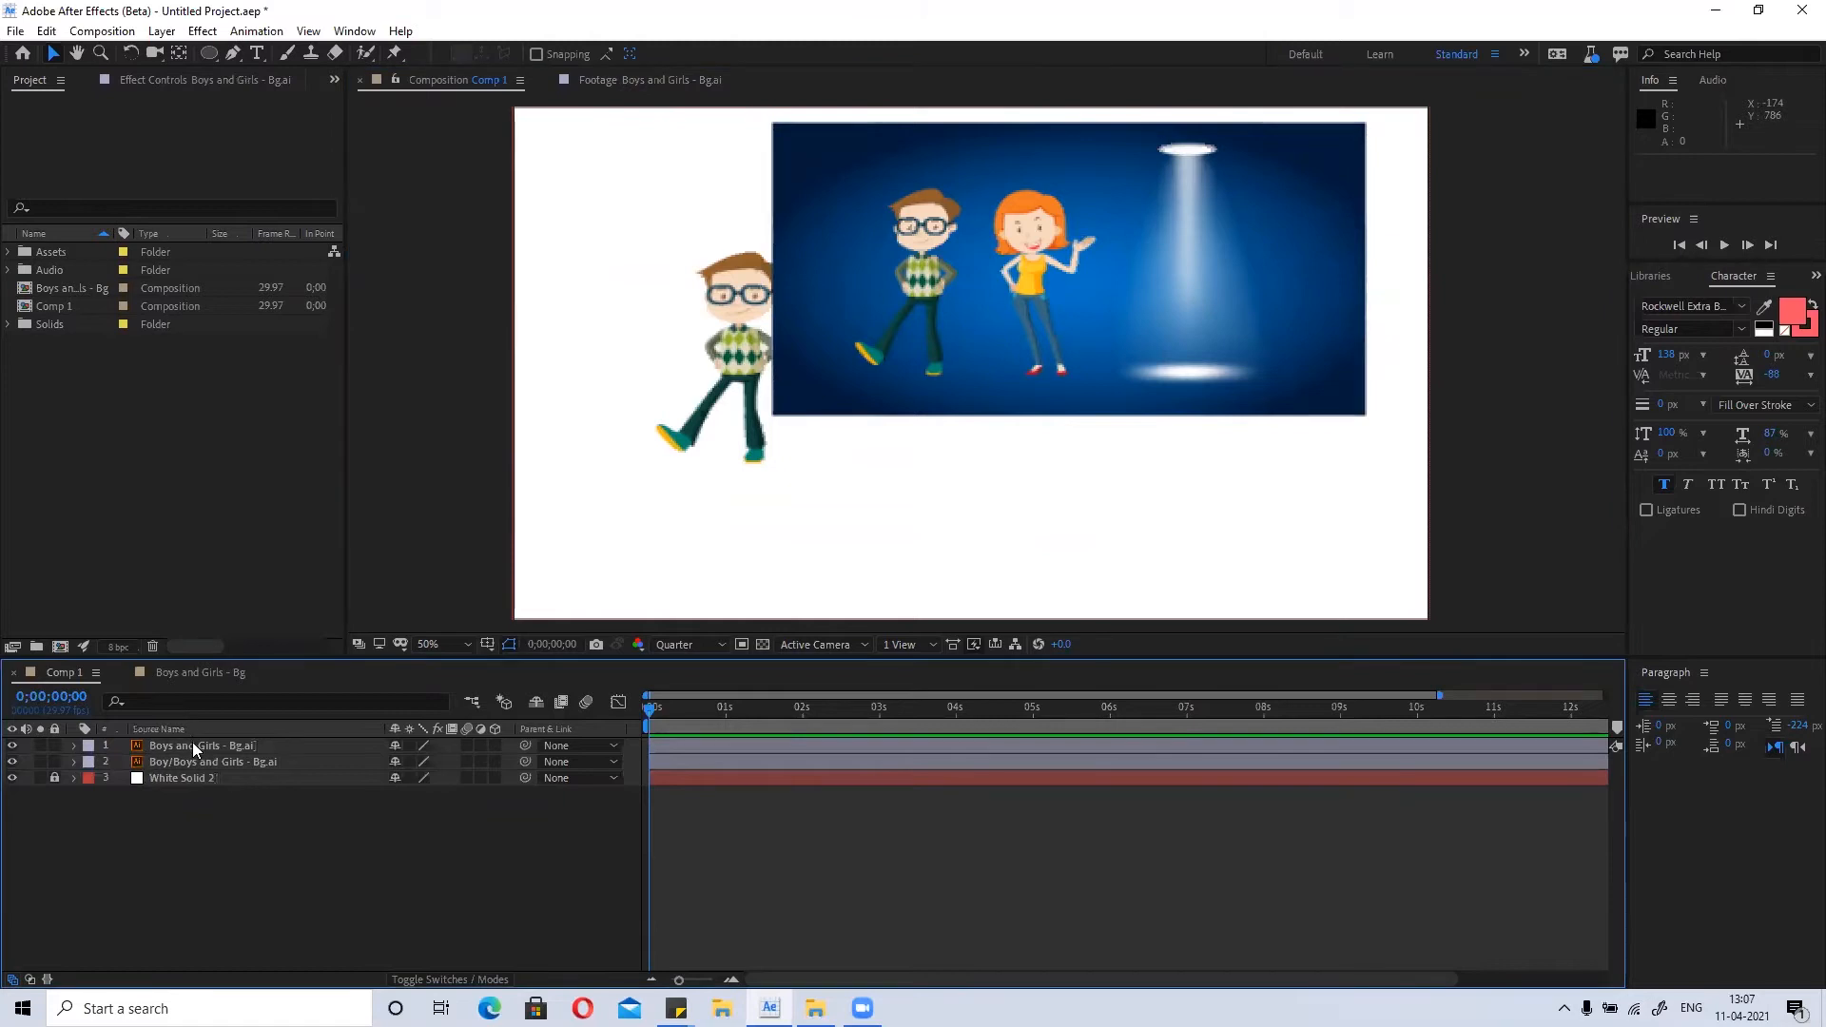
left_click(193, 742)
left_click(168, 728)
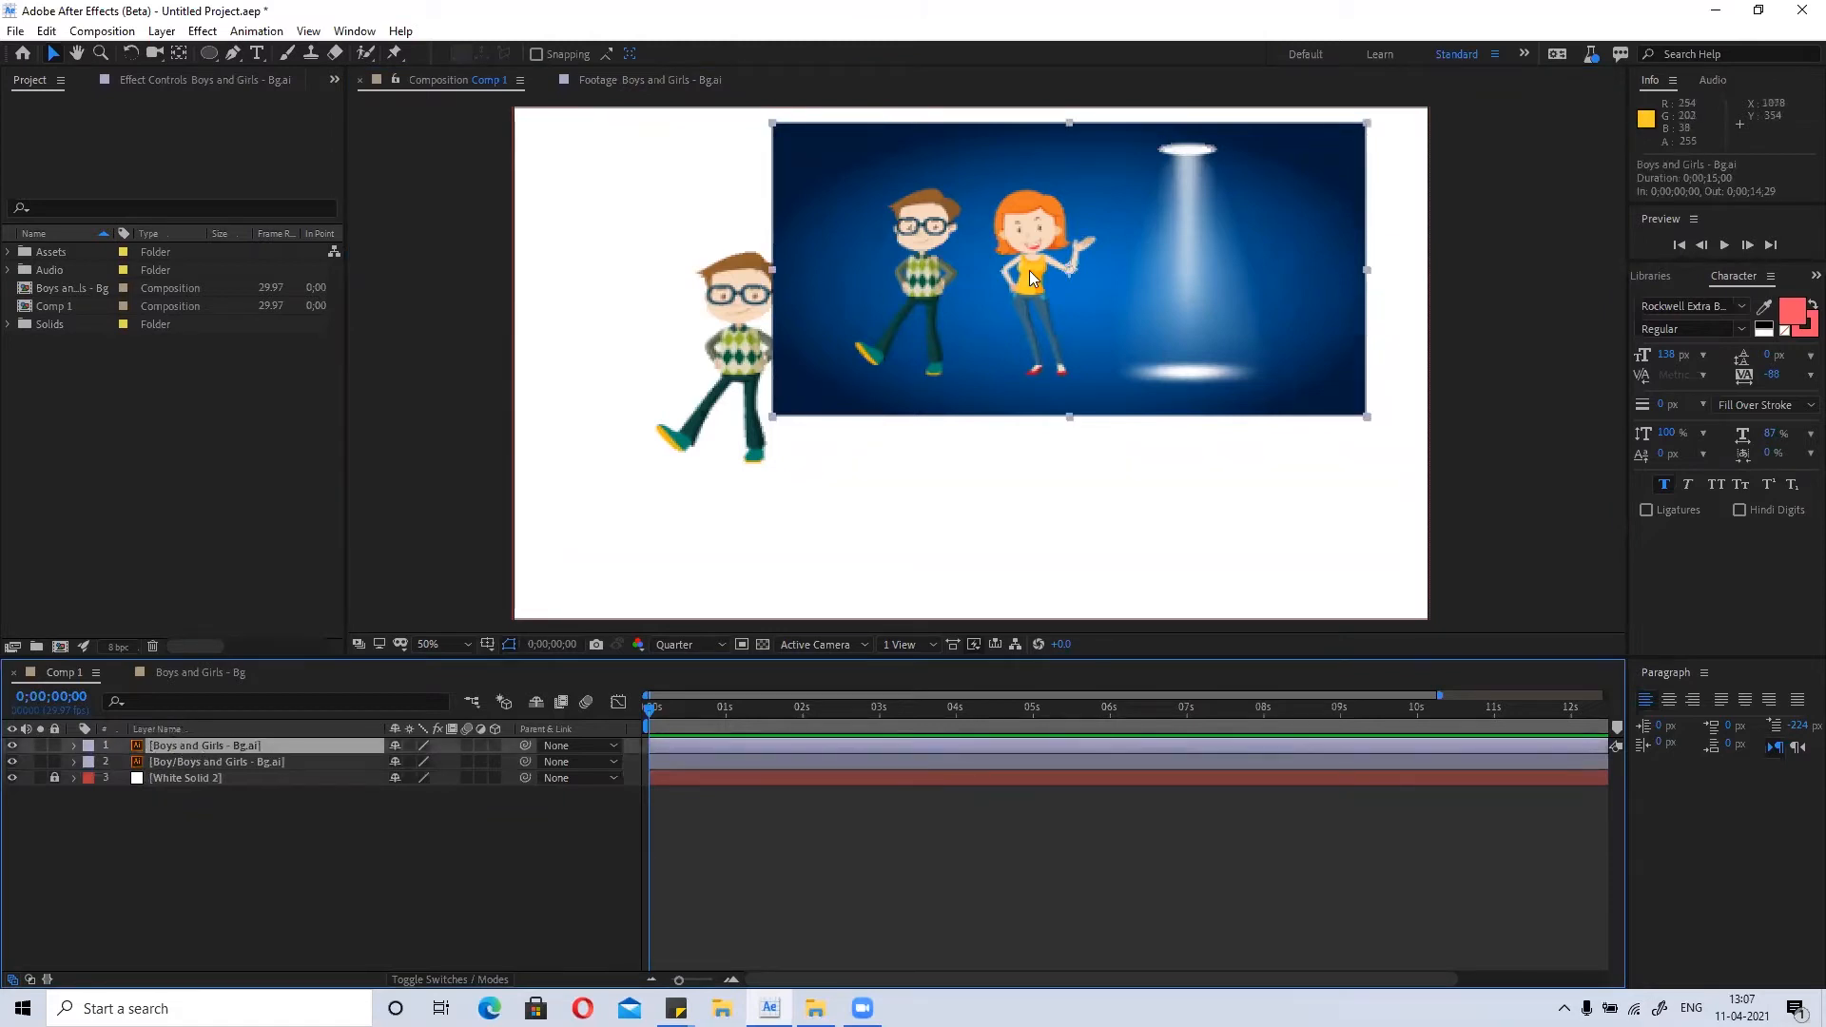
Move the Boys and Girls - Bg.ai layer to about 976, 572 and solo it.
left_click_drag(1000, 274, 752, 456)
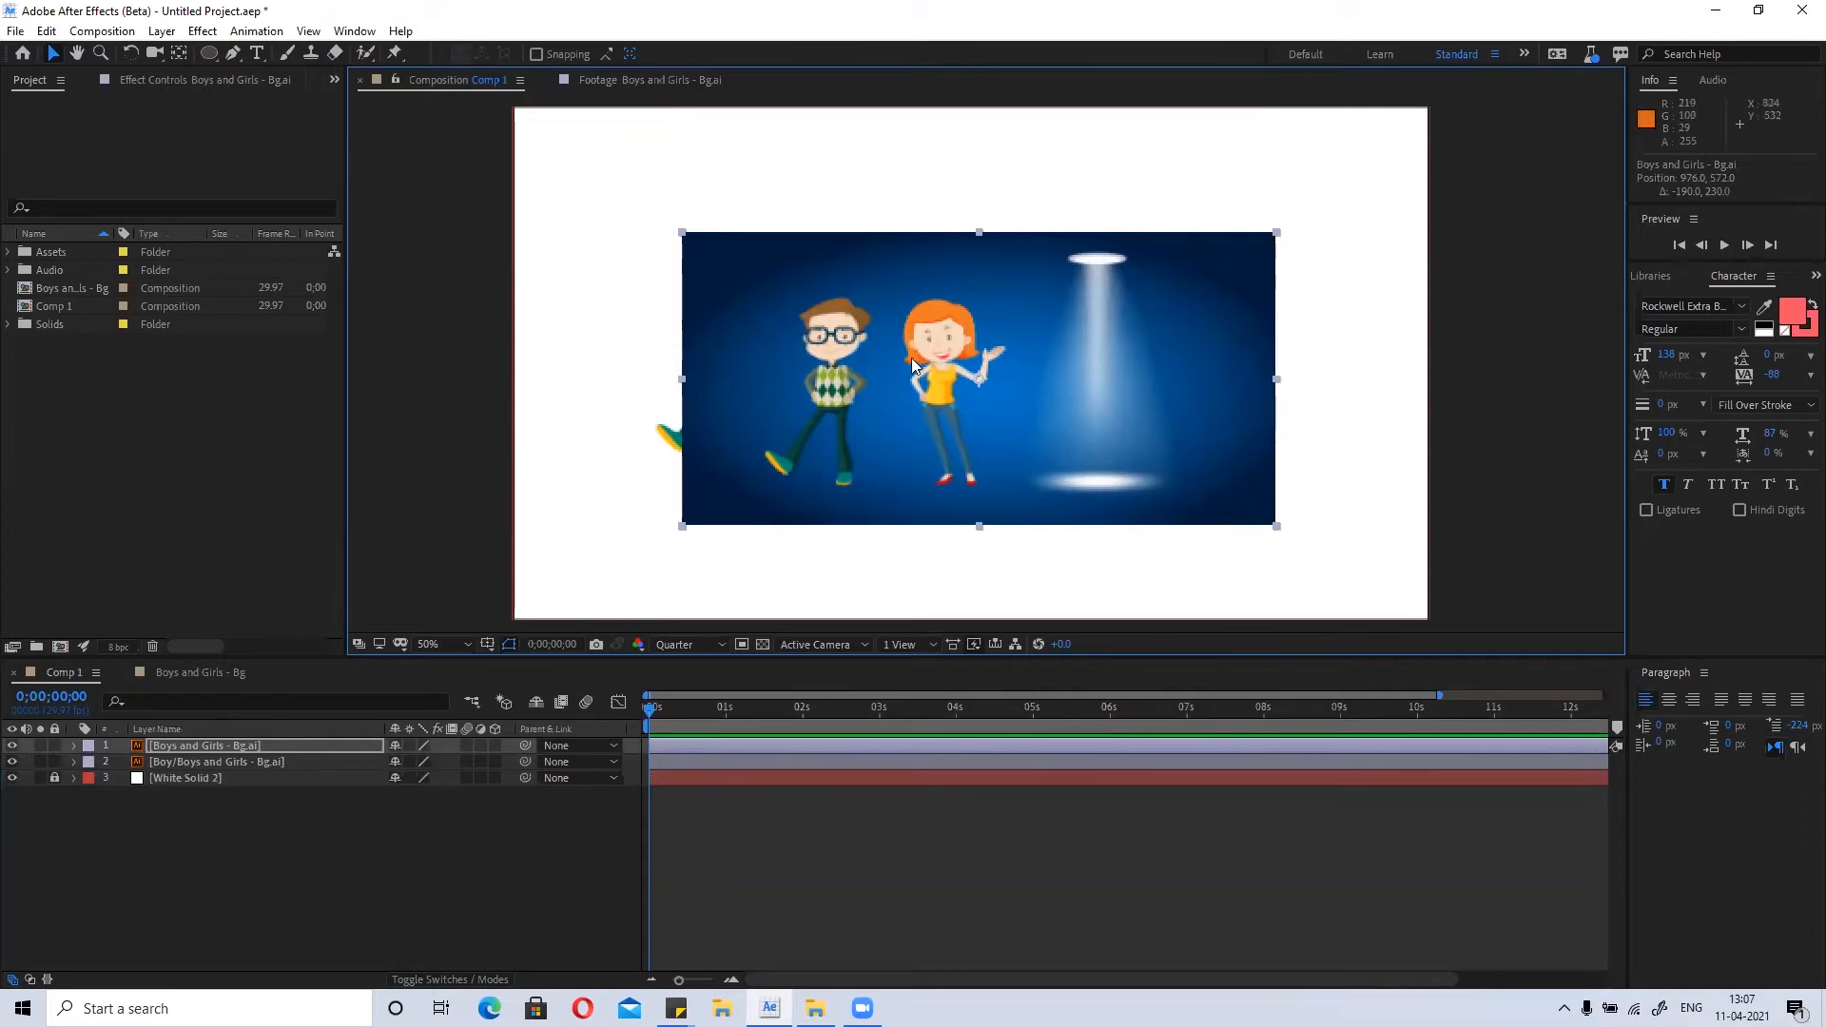
left_click(41, 746)
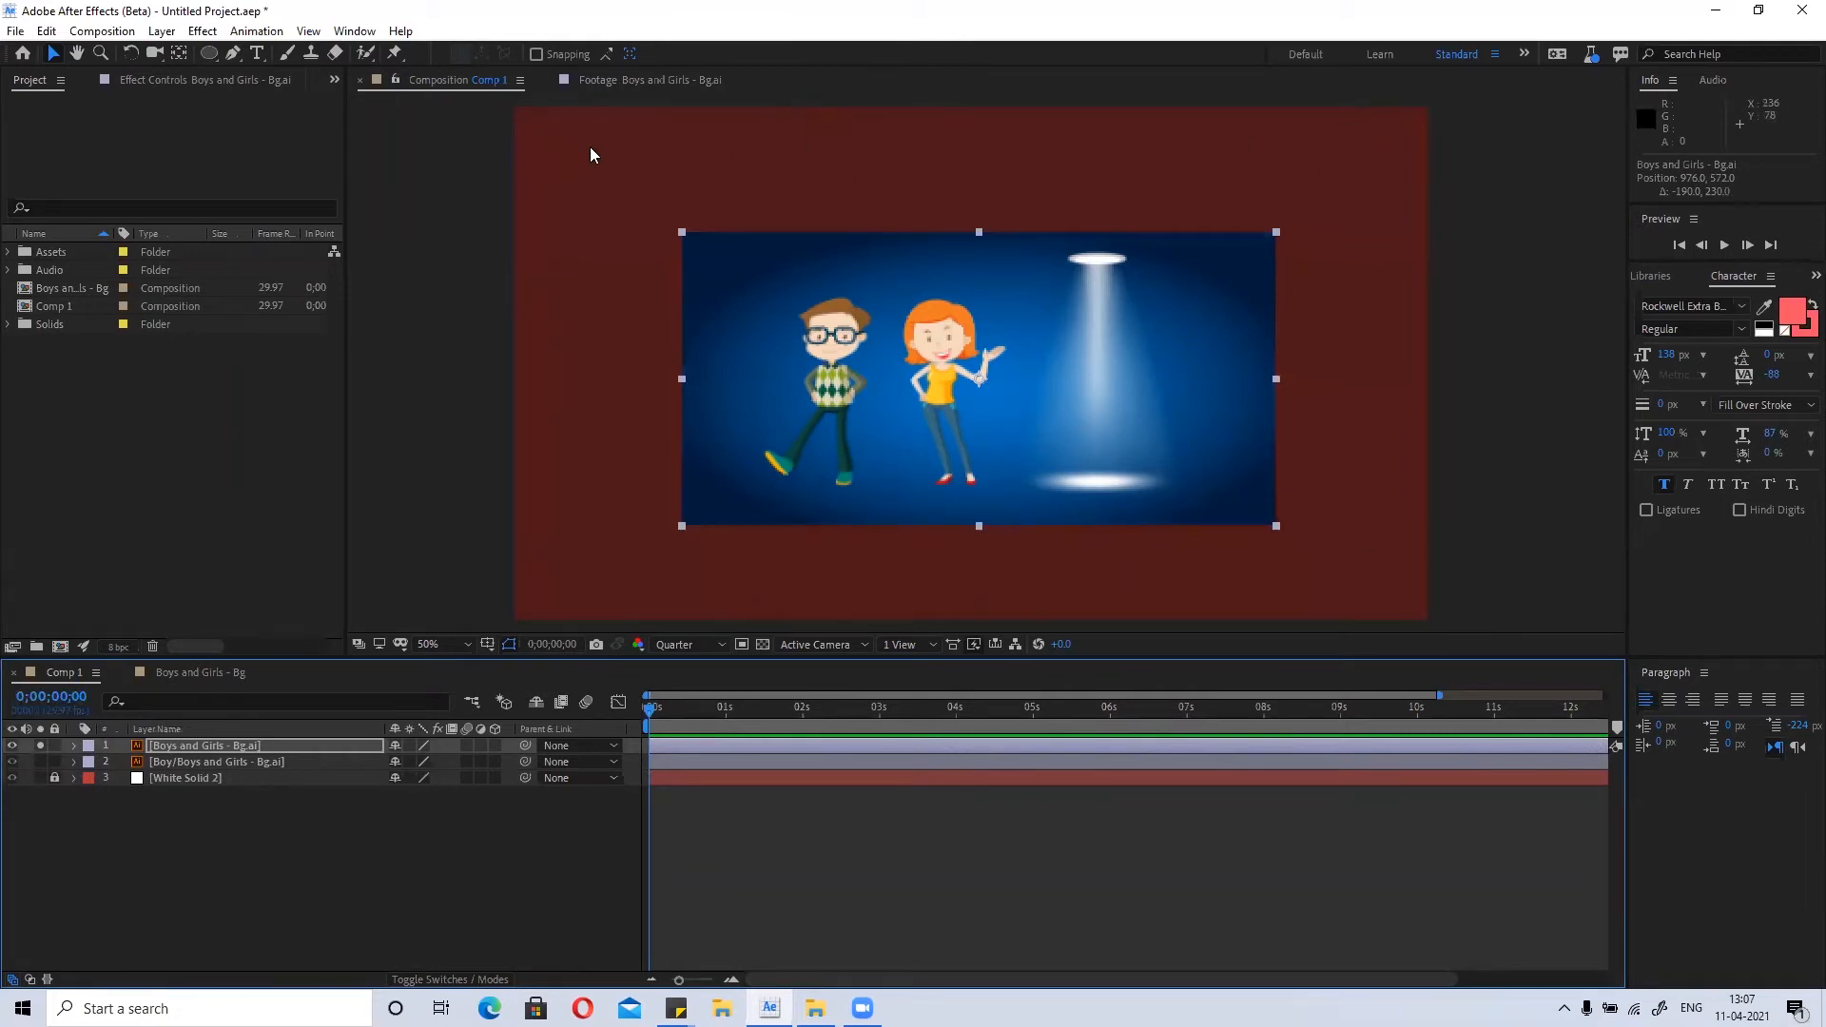
Set the Comp 1 background color to a near-black tone of about #141212 in the composition settings.
left_click(101, 31)
left_click(138, 78)
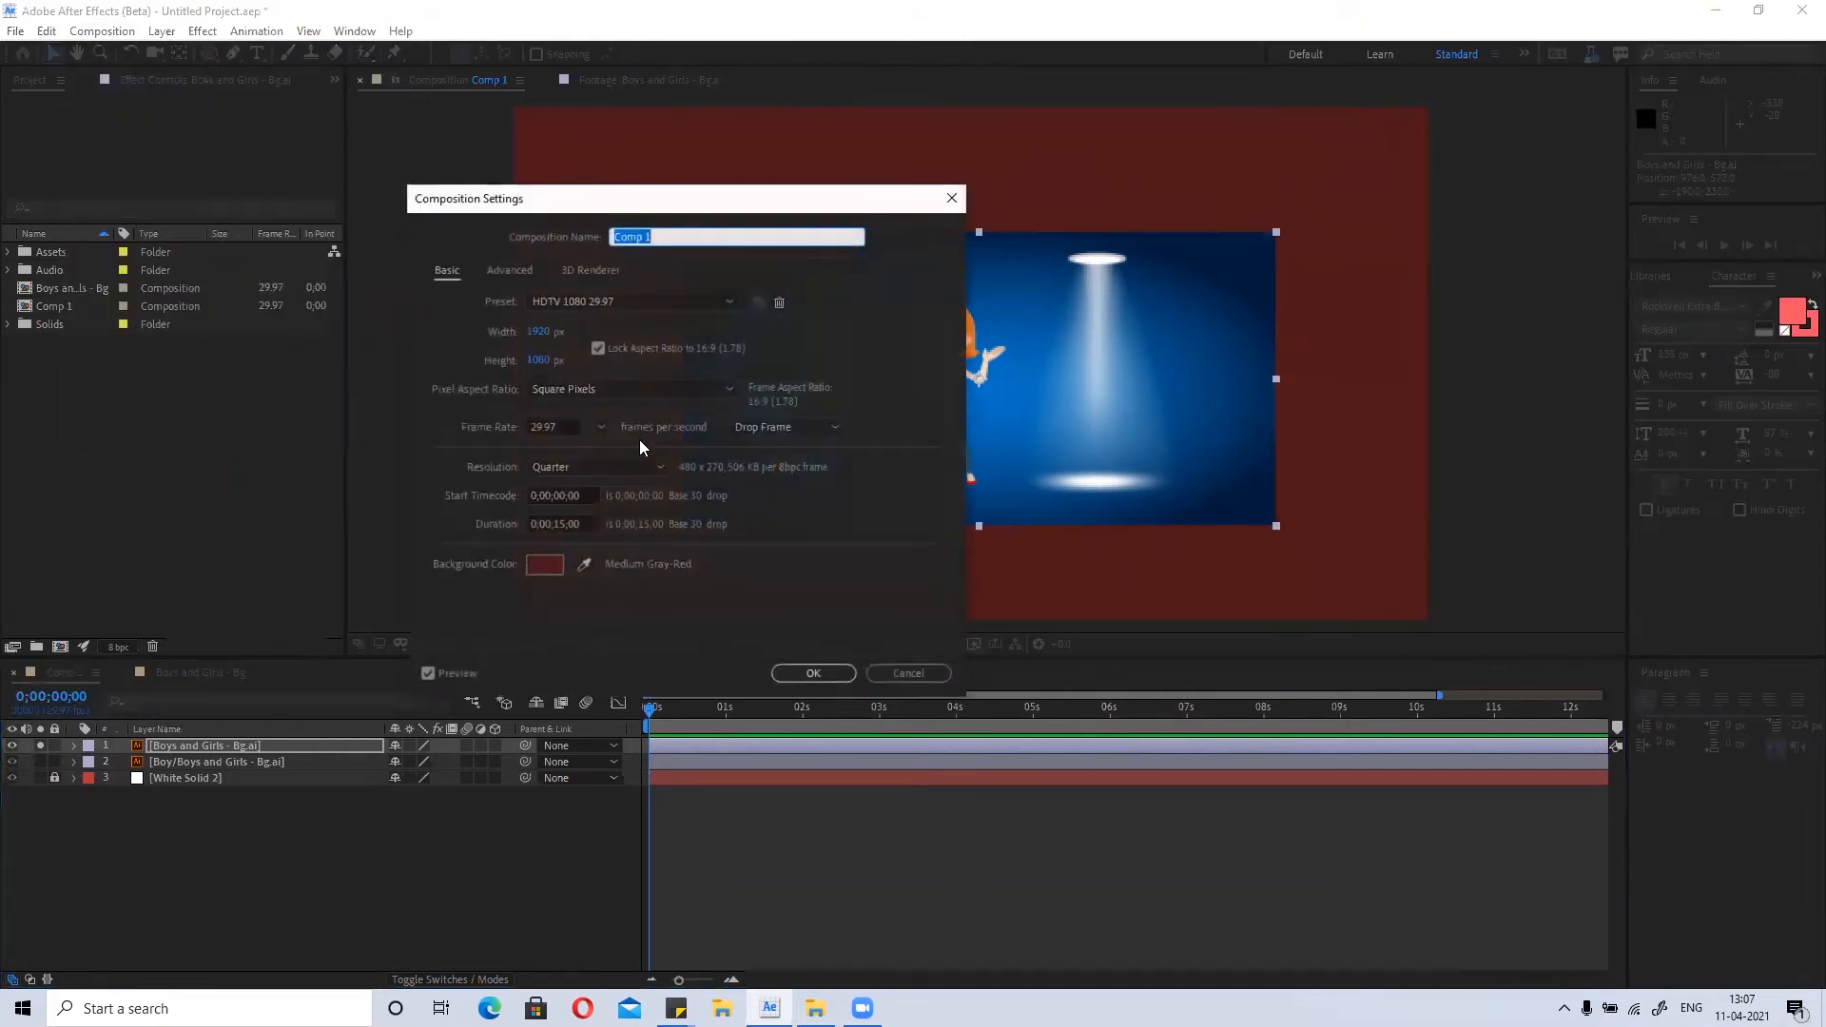
left_click(545, 565)
left_click(39, 187)
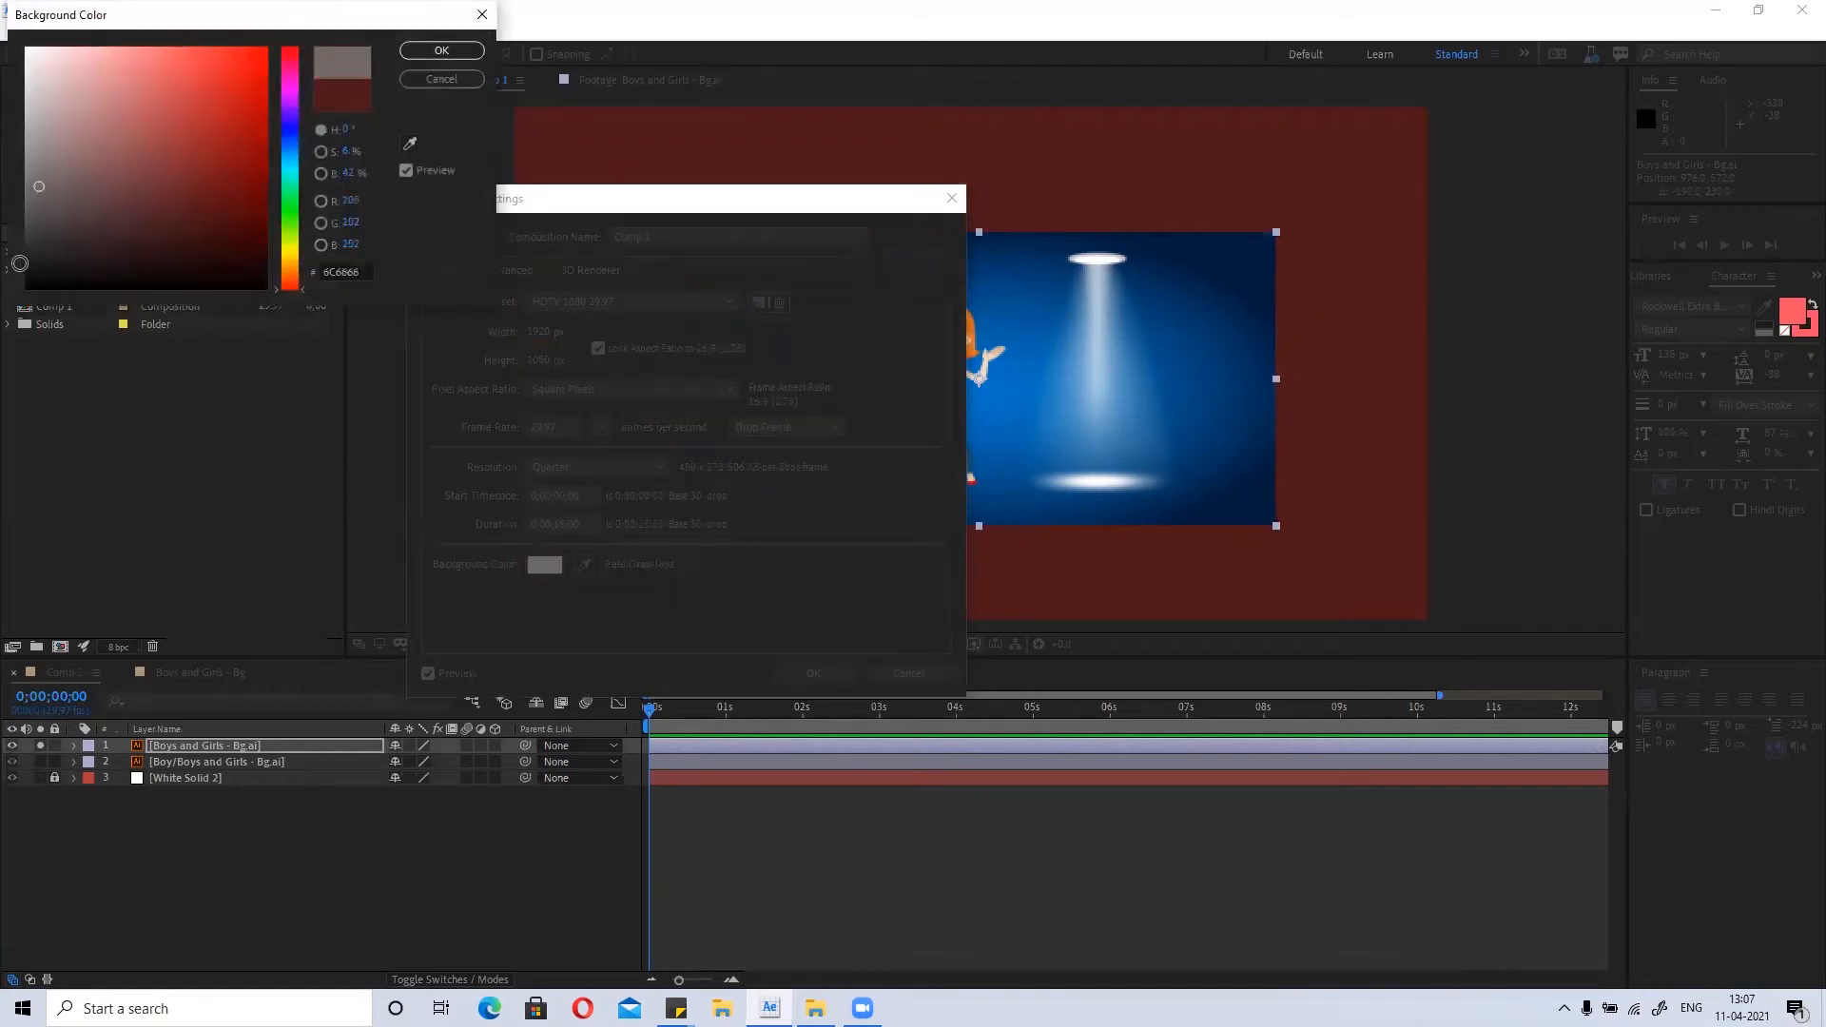
left_click(29, 280)
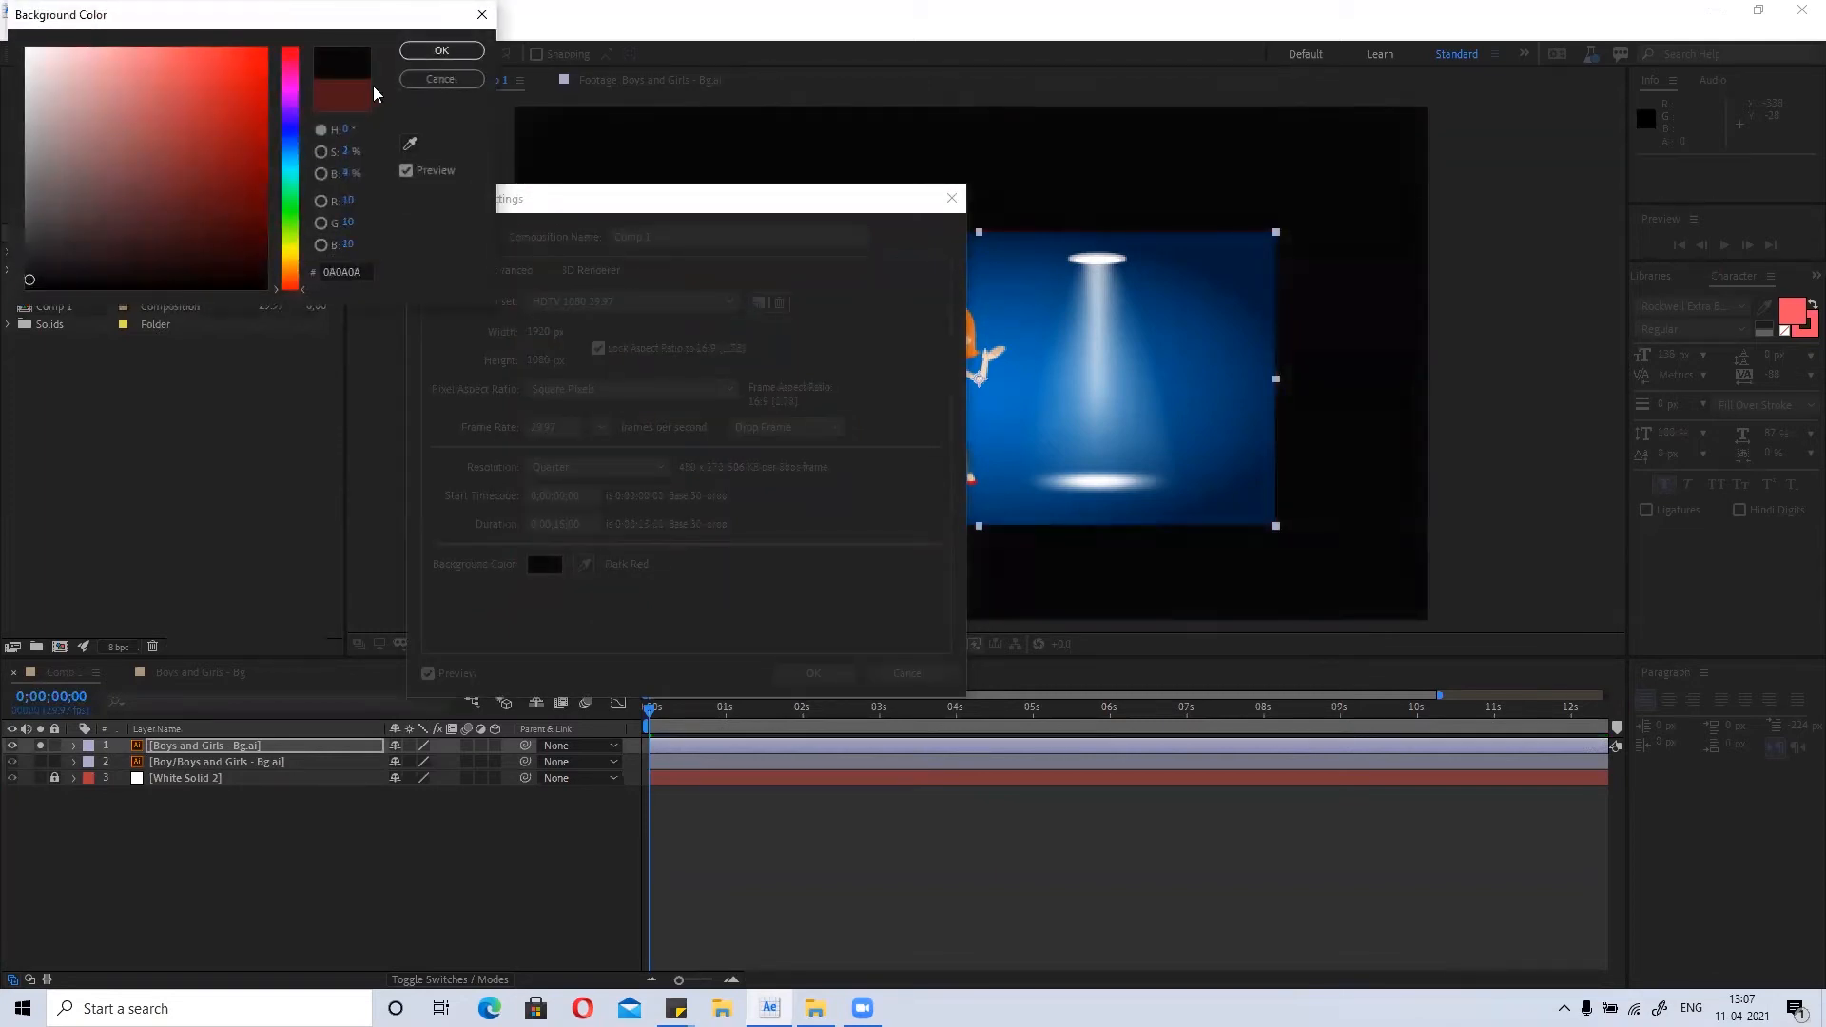
left_click(45, 269)
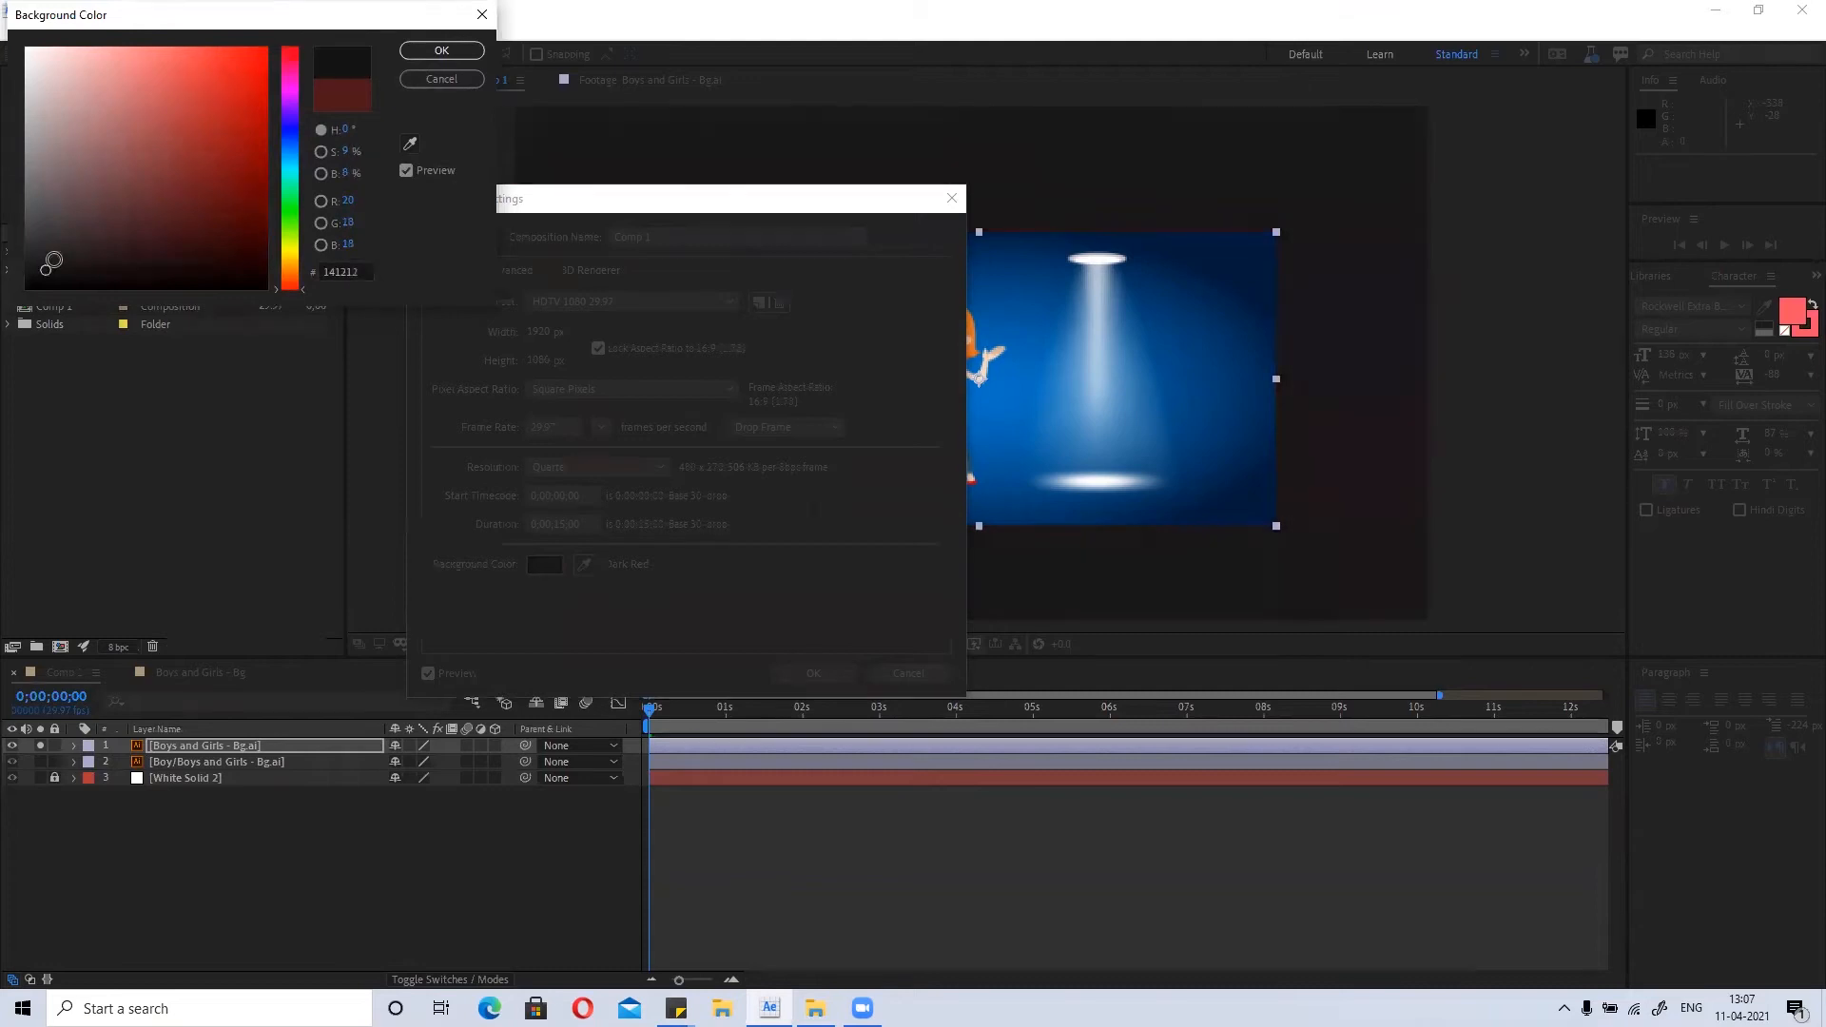
left_click(441, 50)
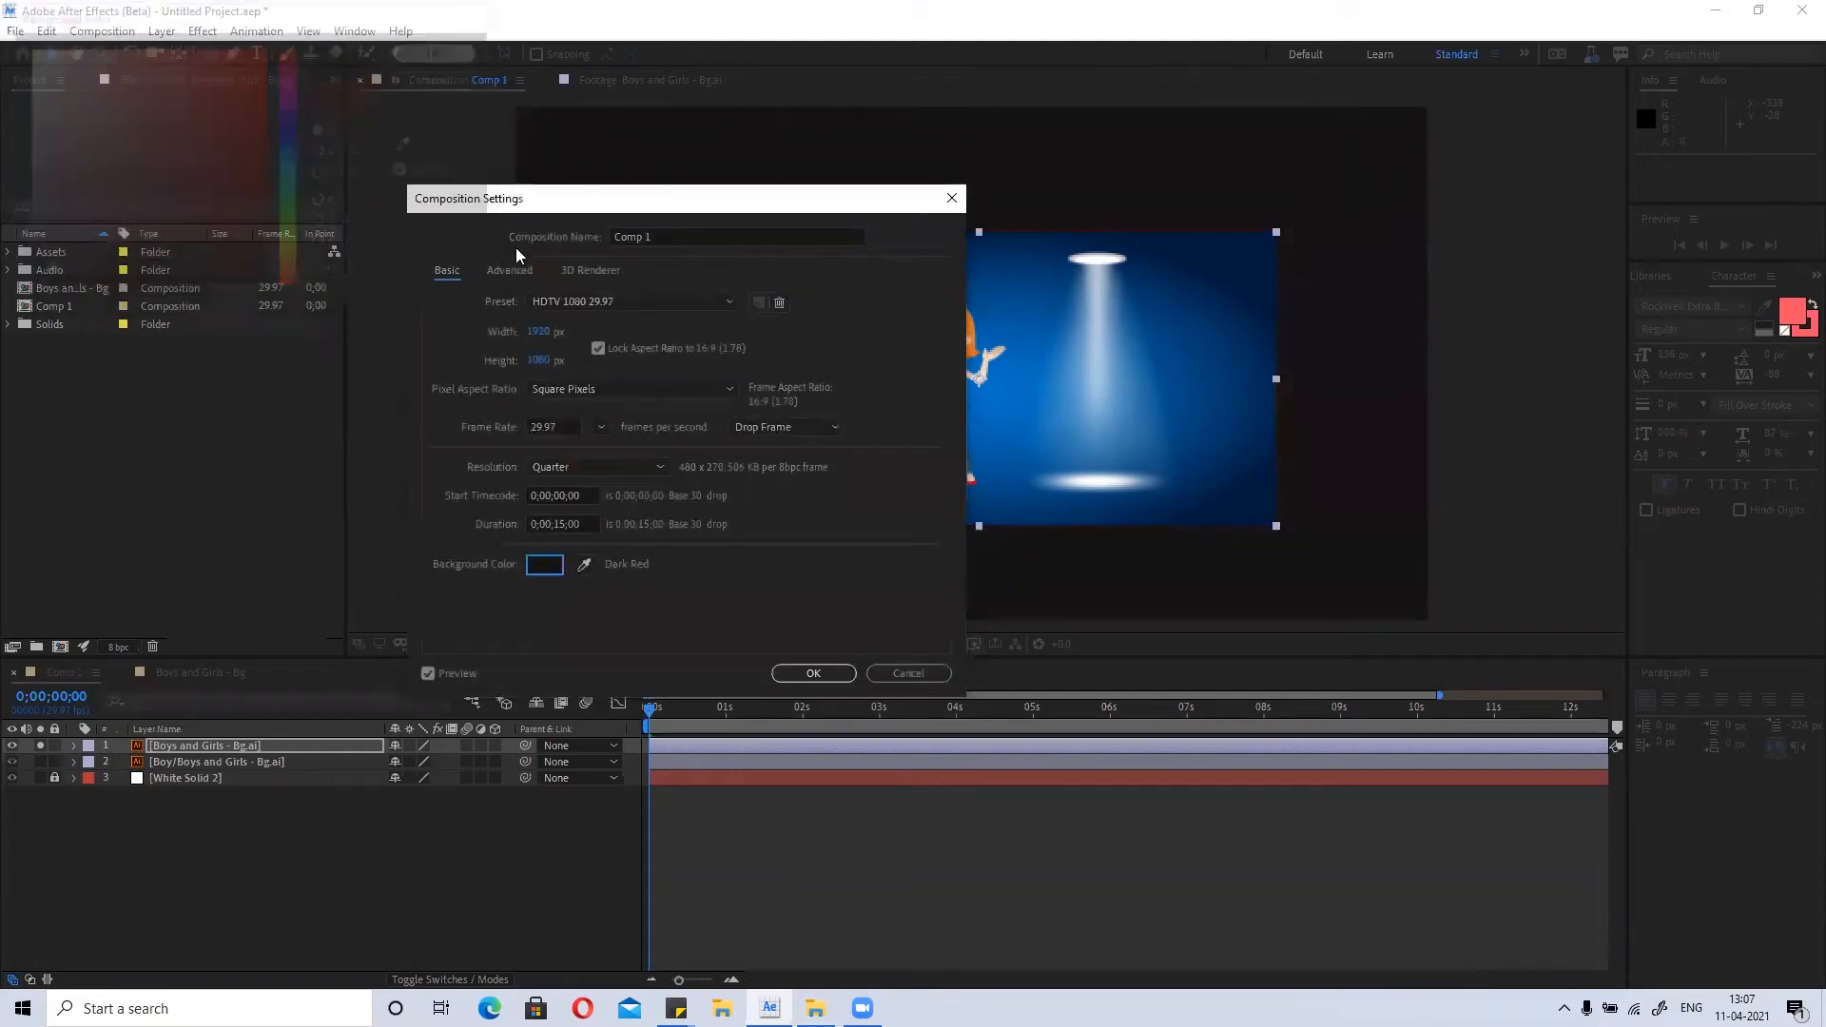
left_click(819, 674)
Solo the Boy/Boys and Girls - Bg.ai layer as well, and reposition the Boys and Girls - Bg.ai layer to about 1254, 500.
left_click_drag(926, 390, 1165, 379)
left_click_drag(1208, 286, 892, 361)
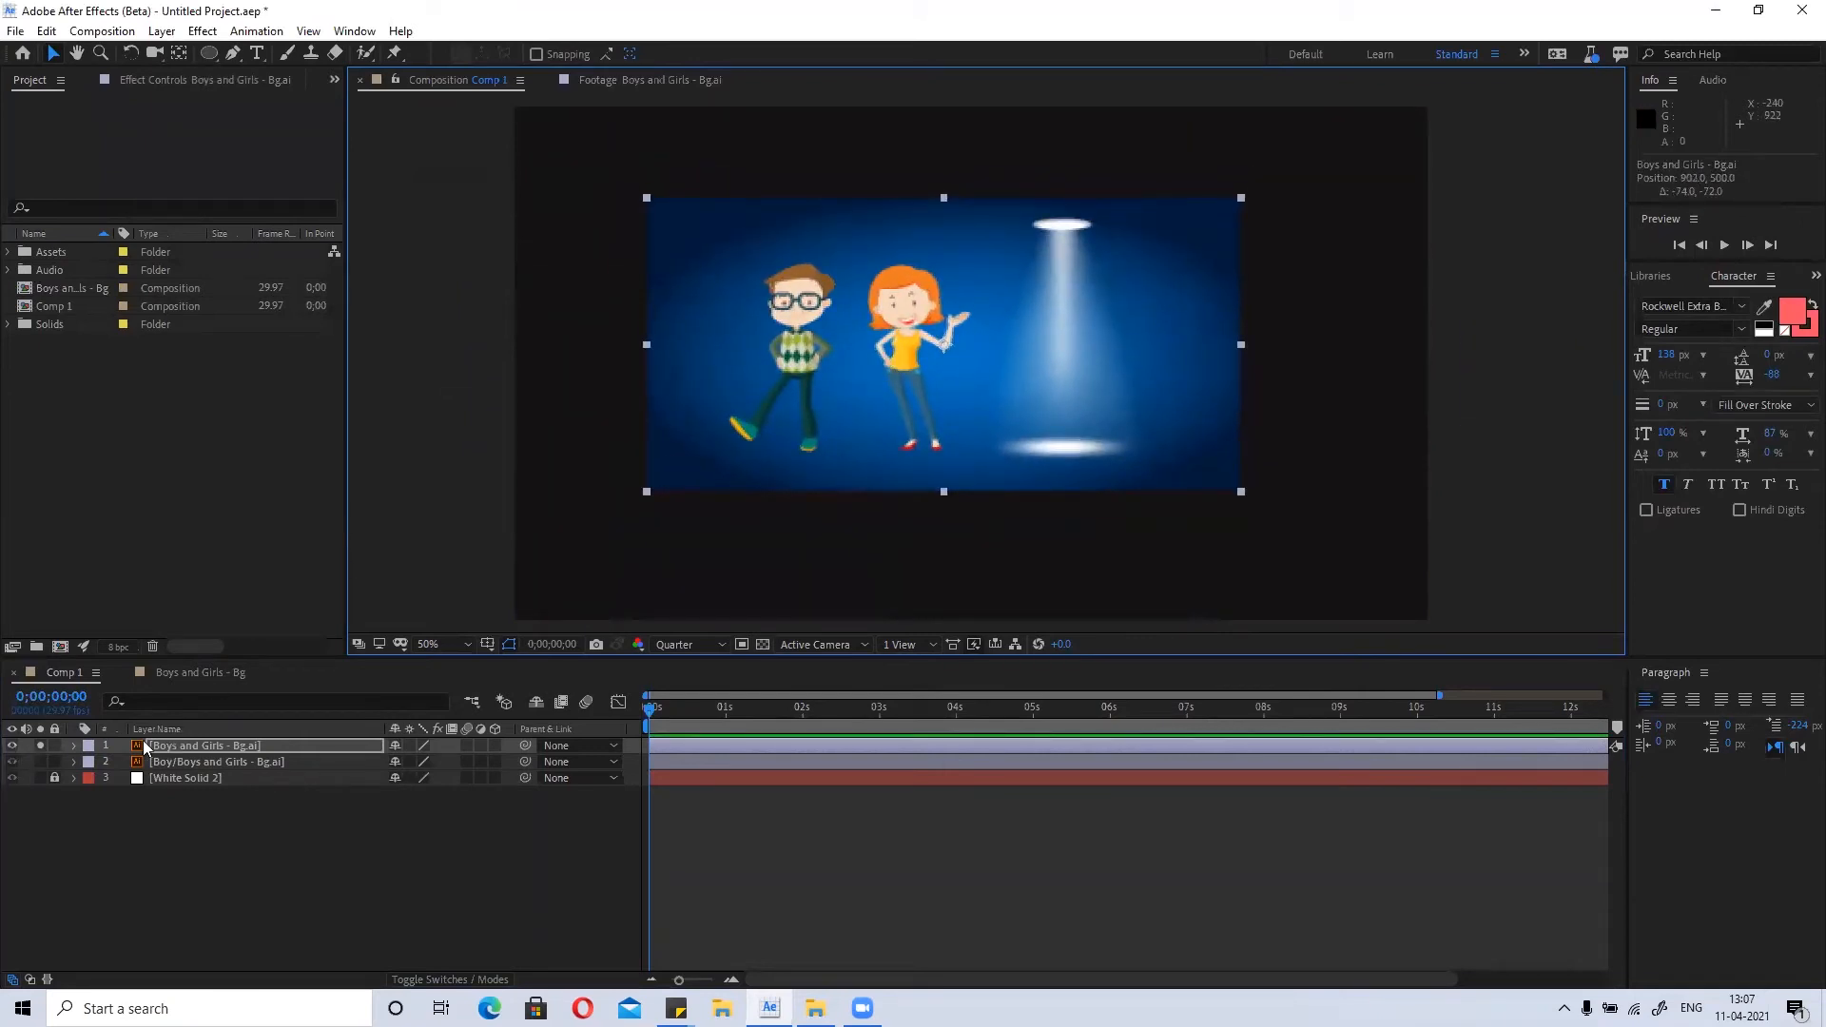
left_click(40, 762)
left_click_drag(867, 361, 1034, 360)
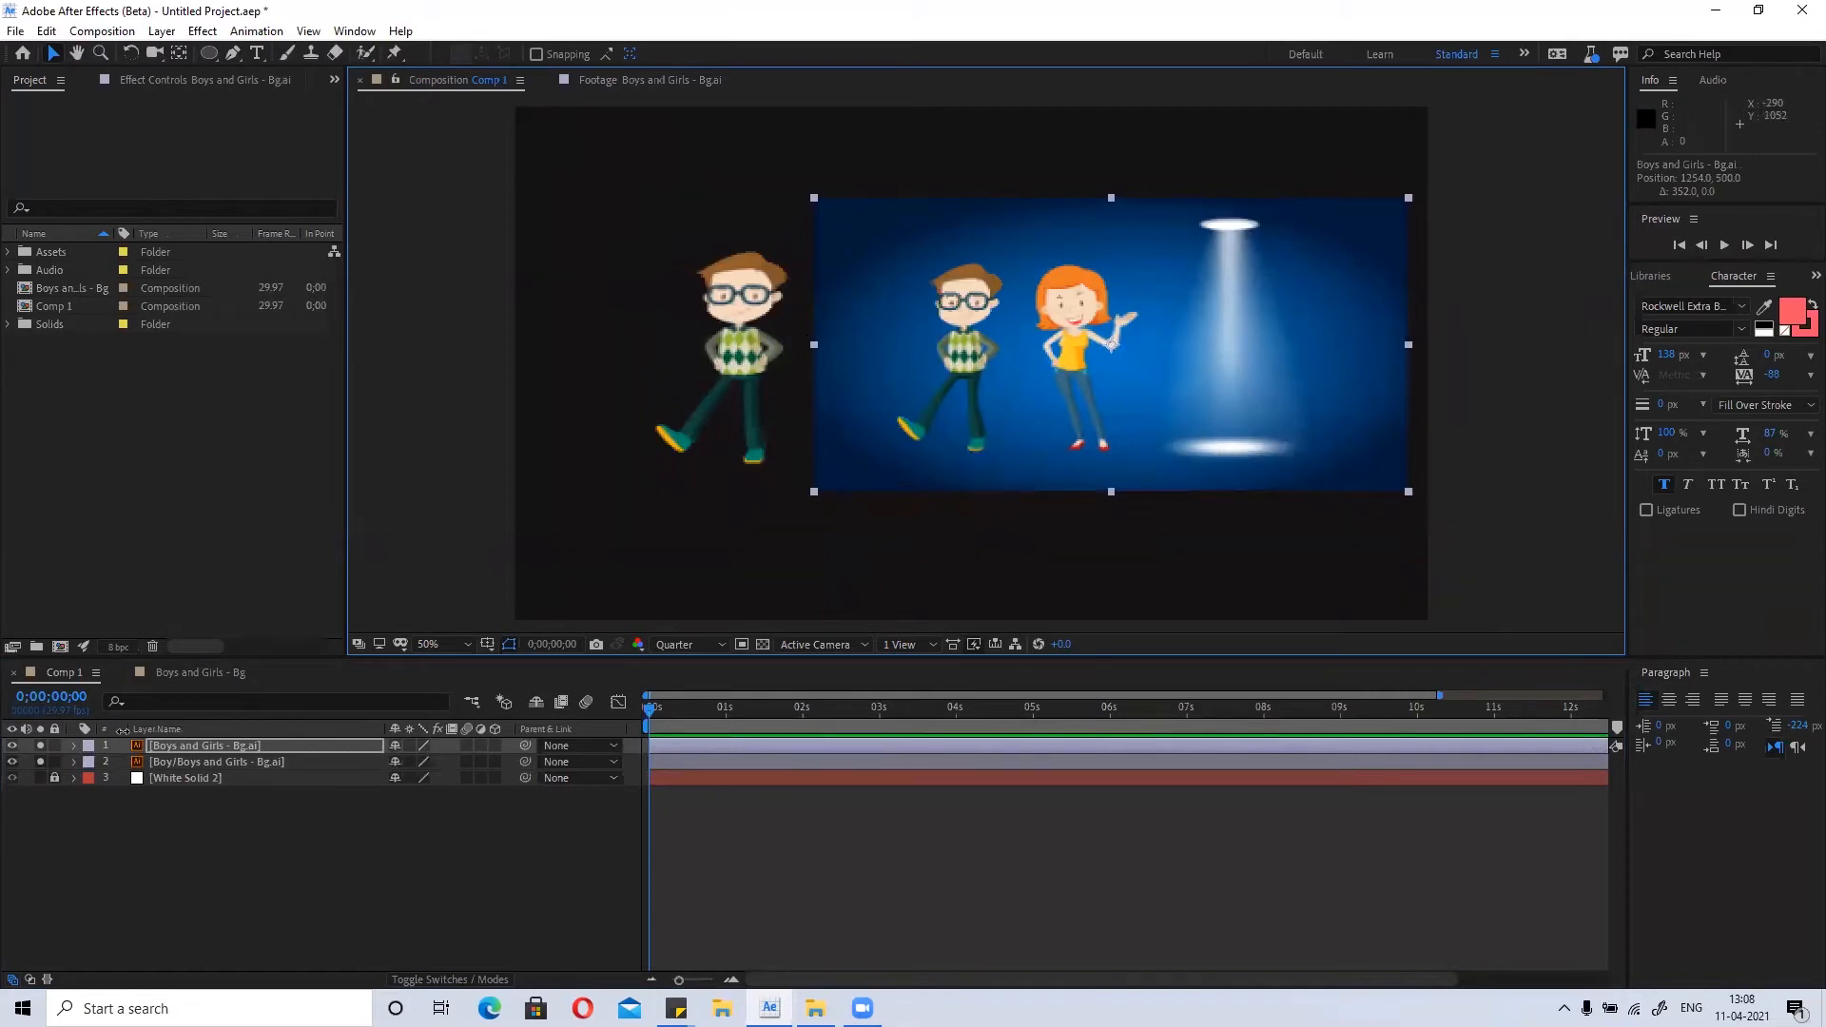
Turn off solo on both artwork layers and clear the layer selection.
left_click(40, 746)
left_click(40, 762)
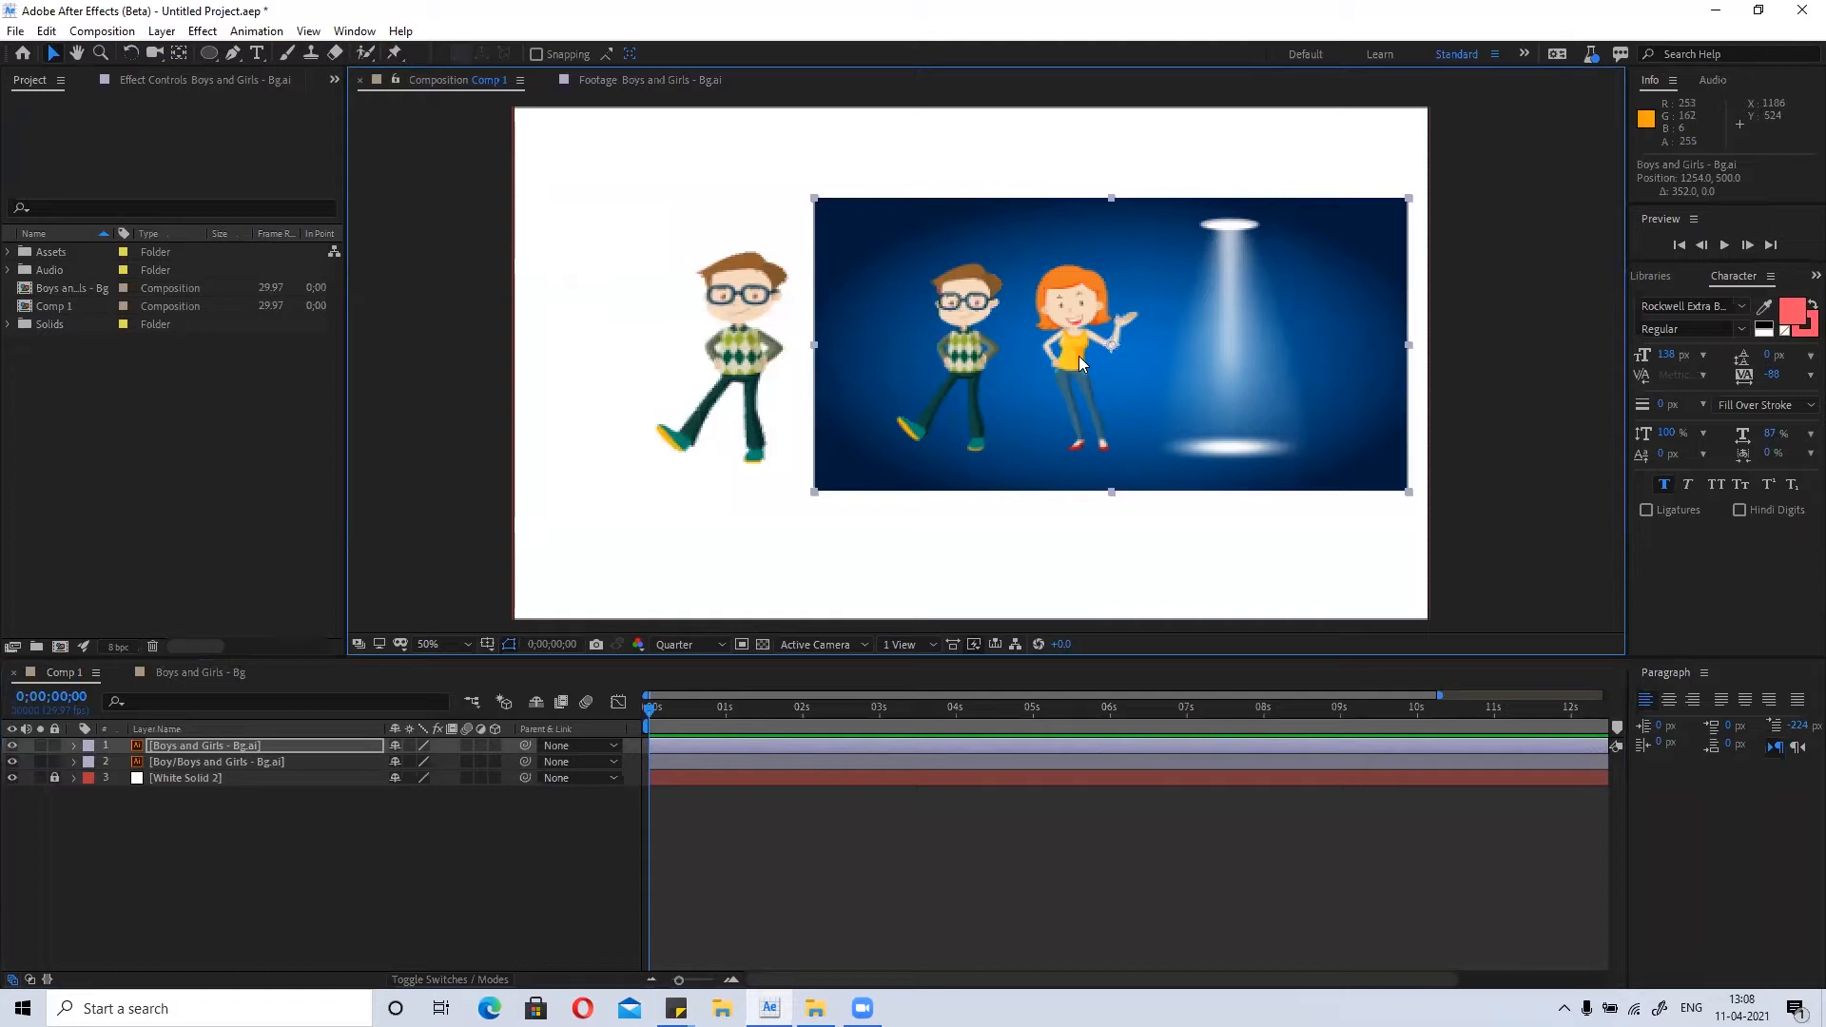
left_click(41, 748)
left_click(40, 745)
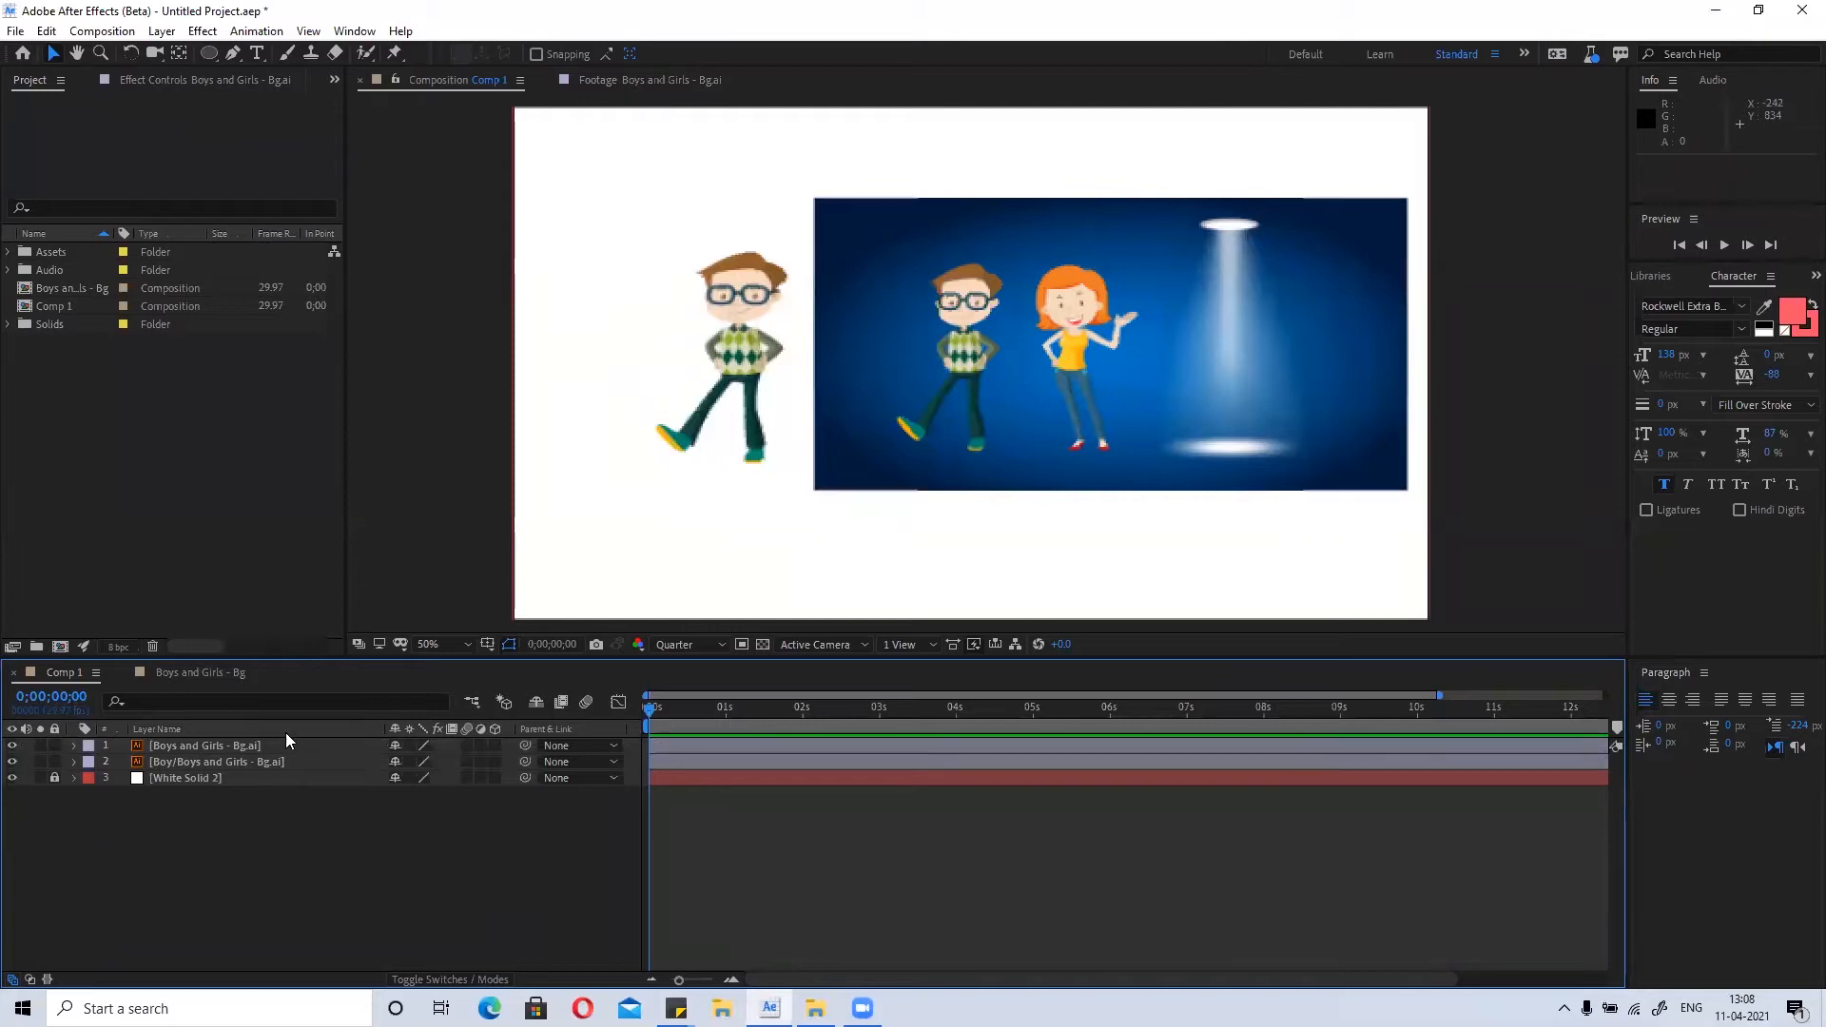
Toggle the visibility of the two artwork layers off and on in turn, leaving both shown and White Solid 2 locked.
left_click(12, 746)
left_click(13, 747)
left_click(12, 760)
left_click(12, 760)
left_click(13, 762)
left_click(13, 761)
left_click(12, 762)
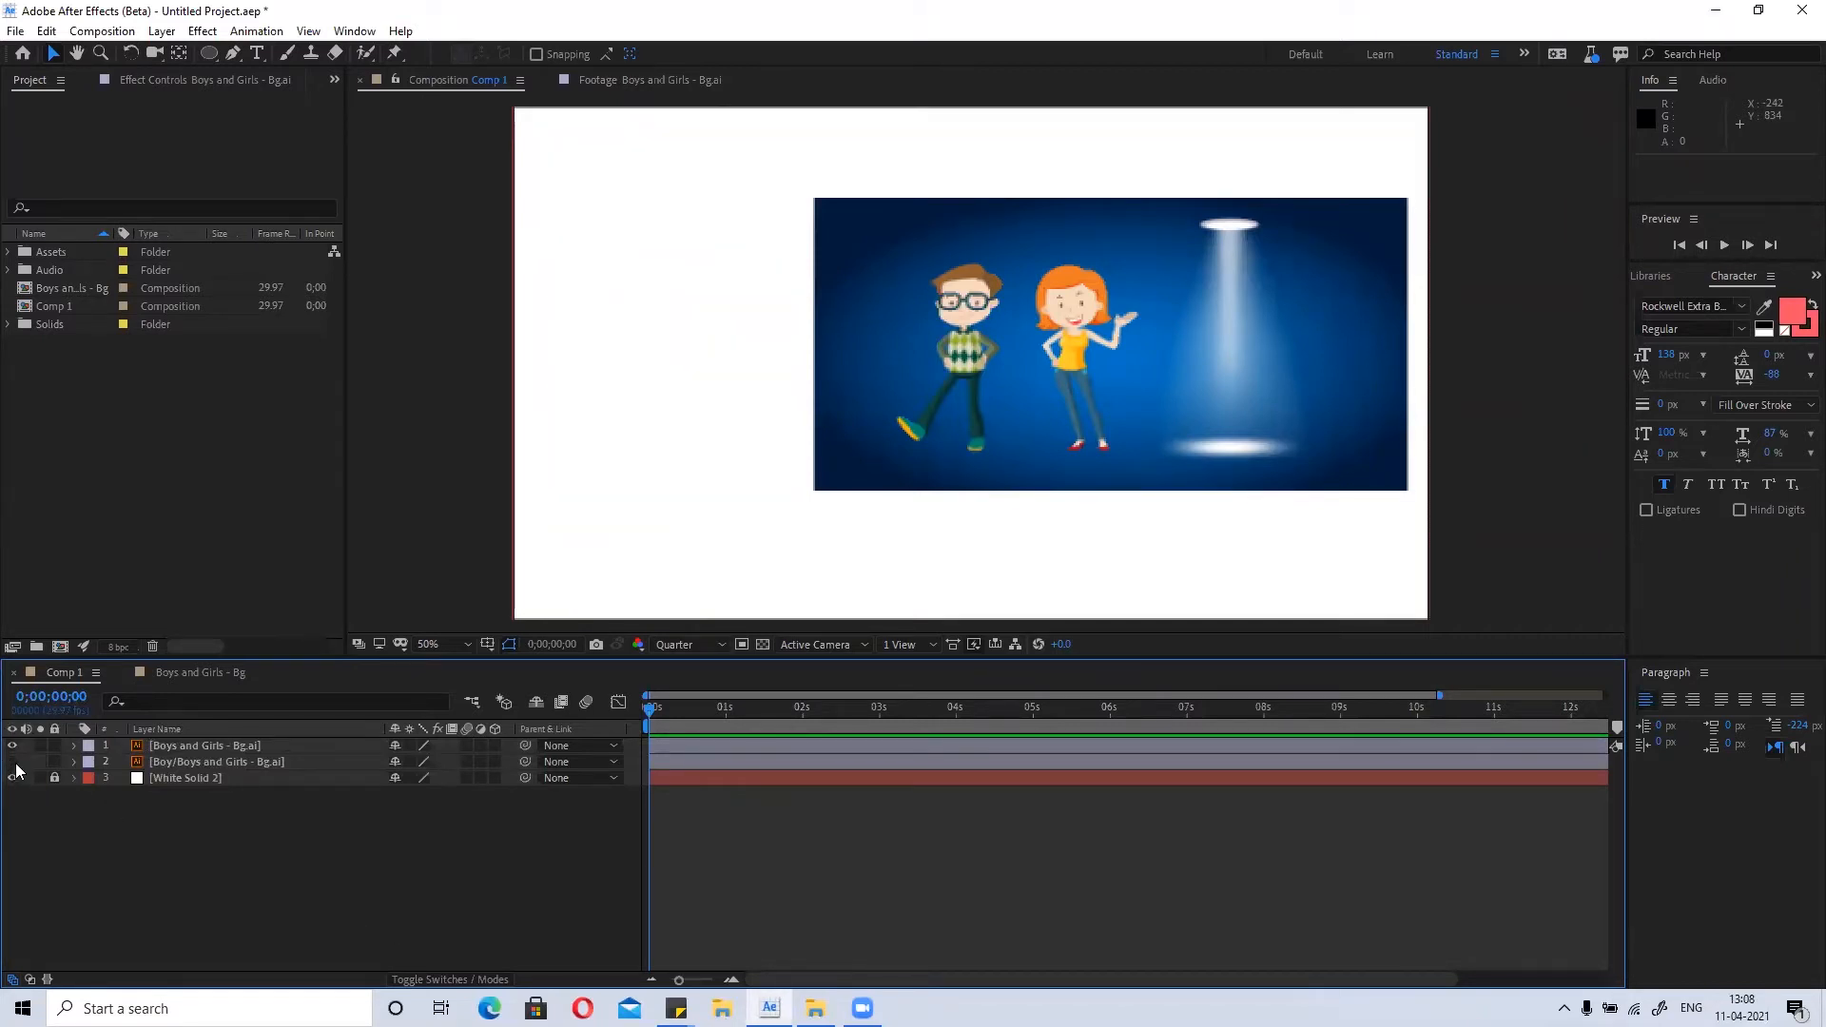
left_click(13, 762)
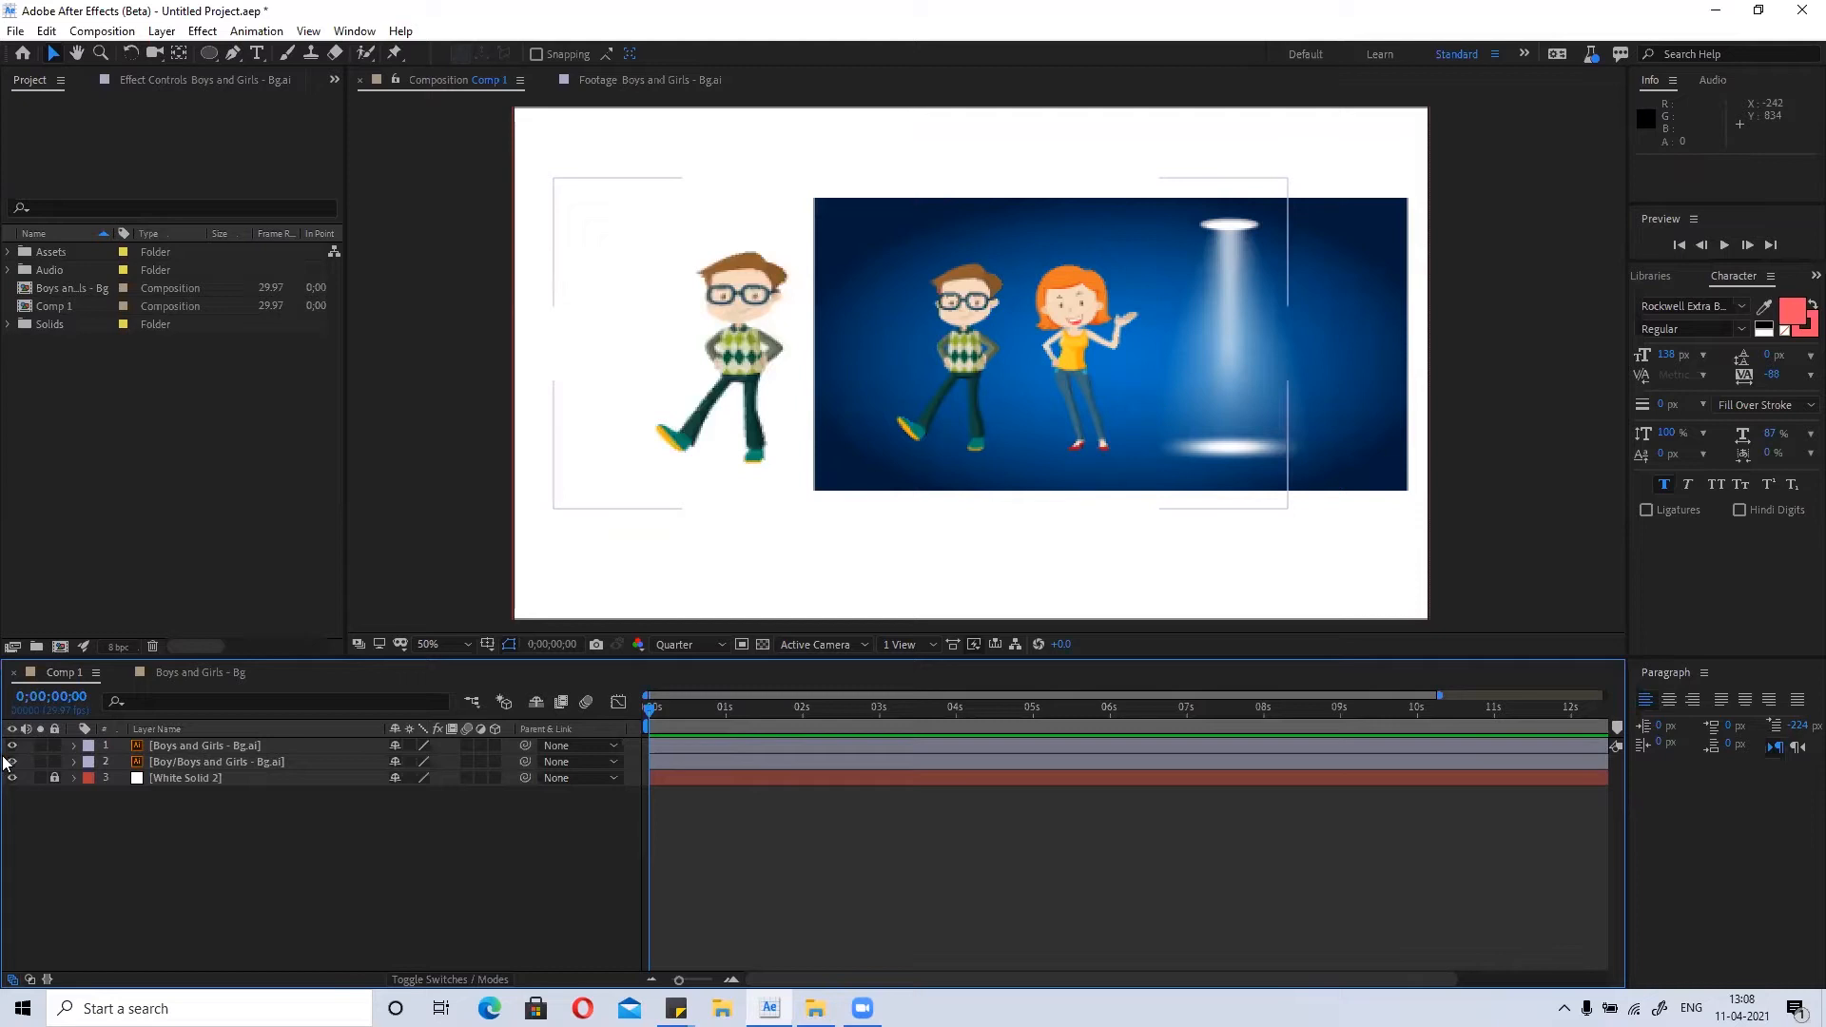
left_click(56, 805)
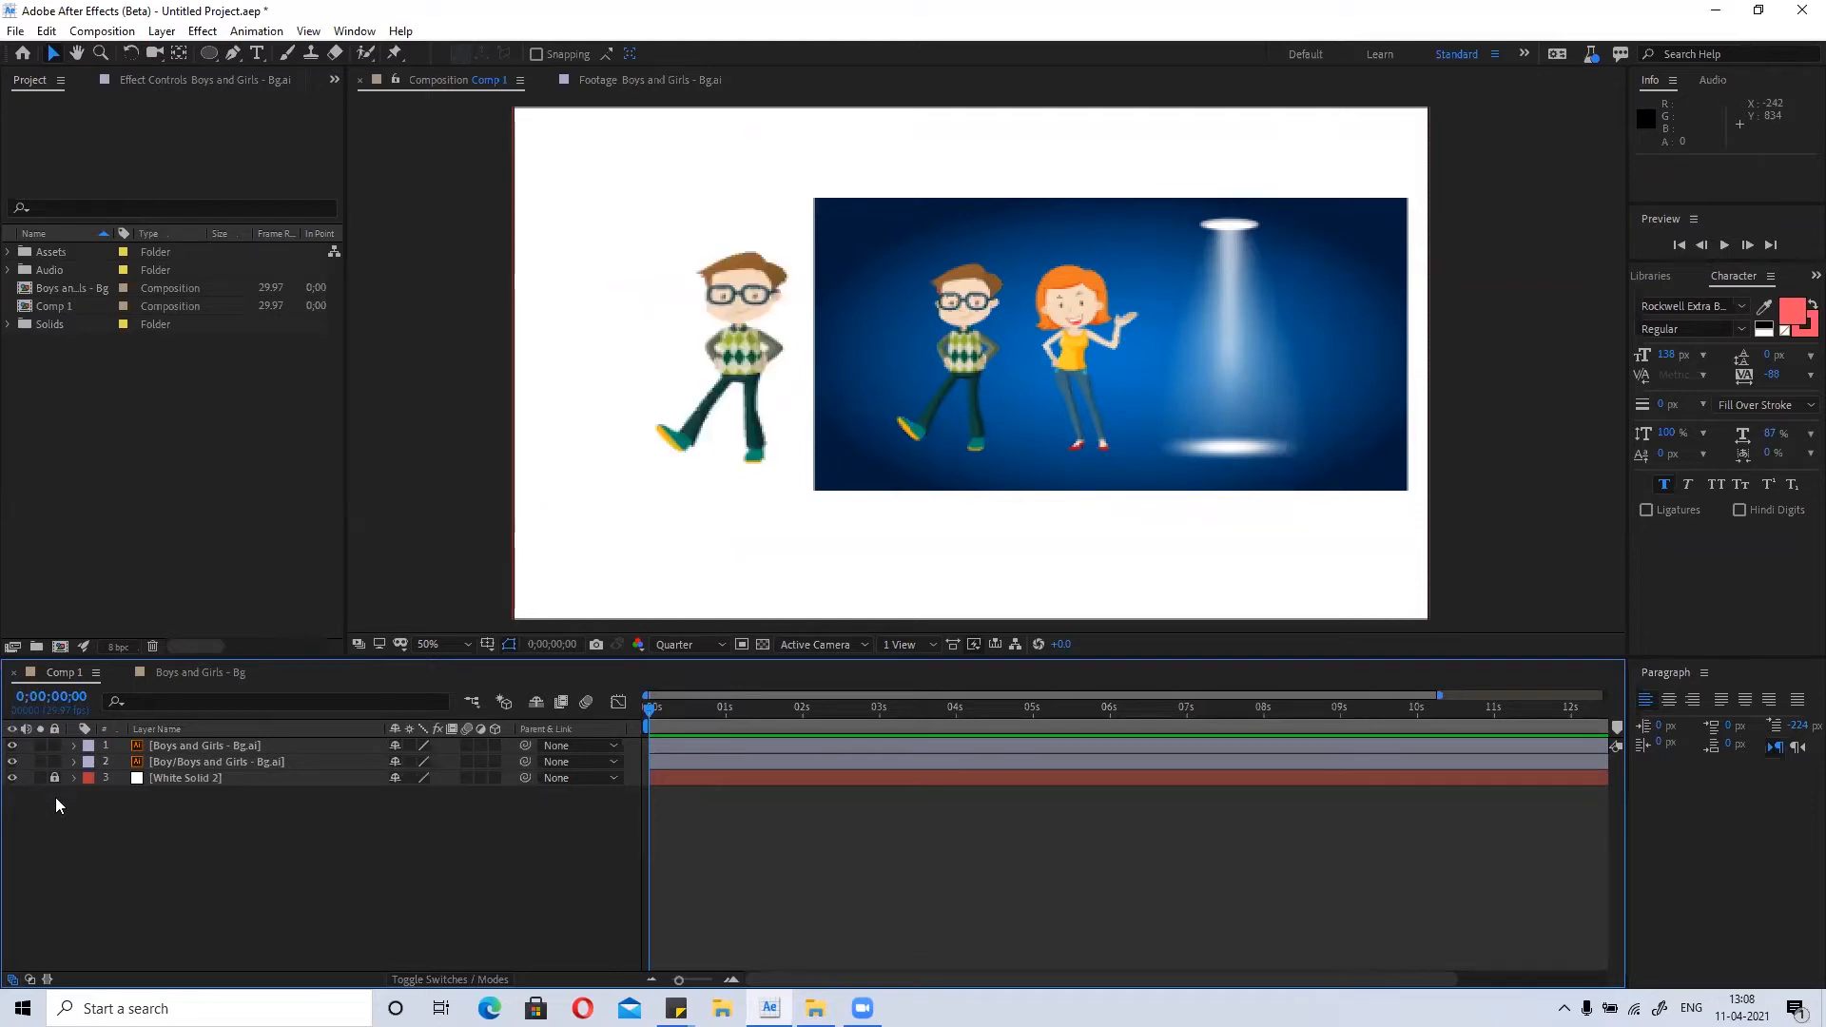
left_click(54, 778)
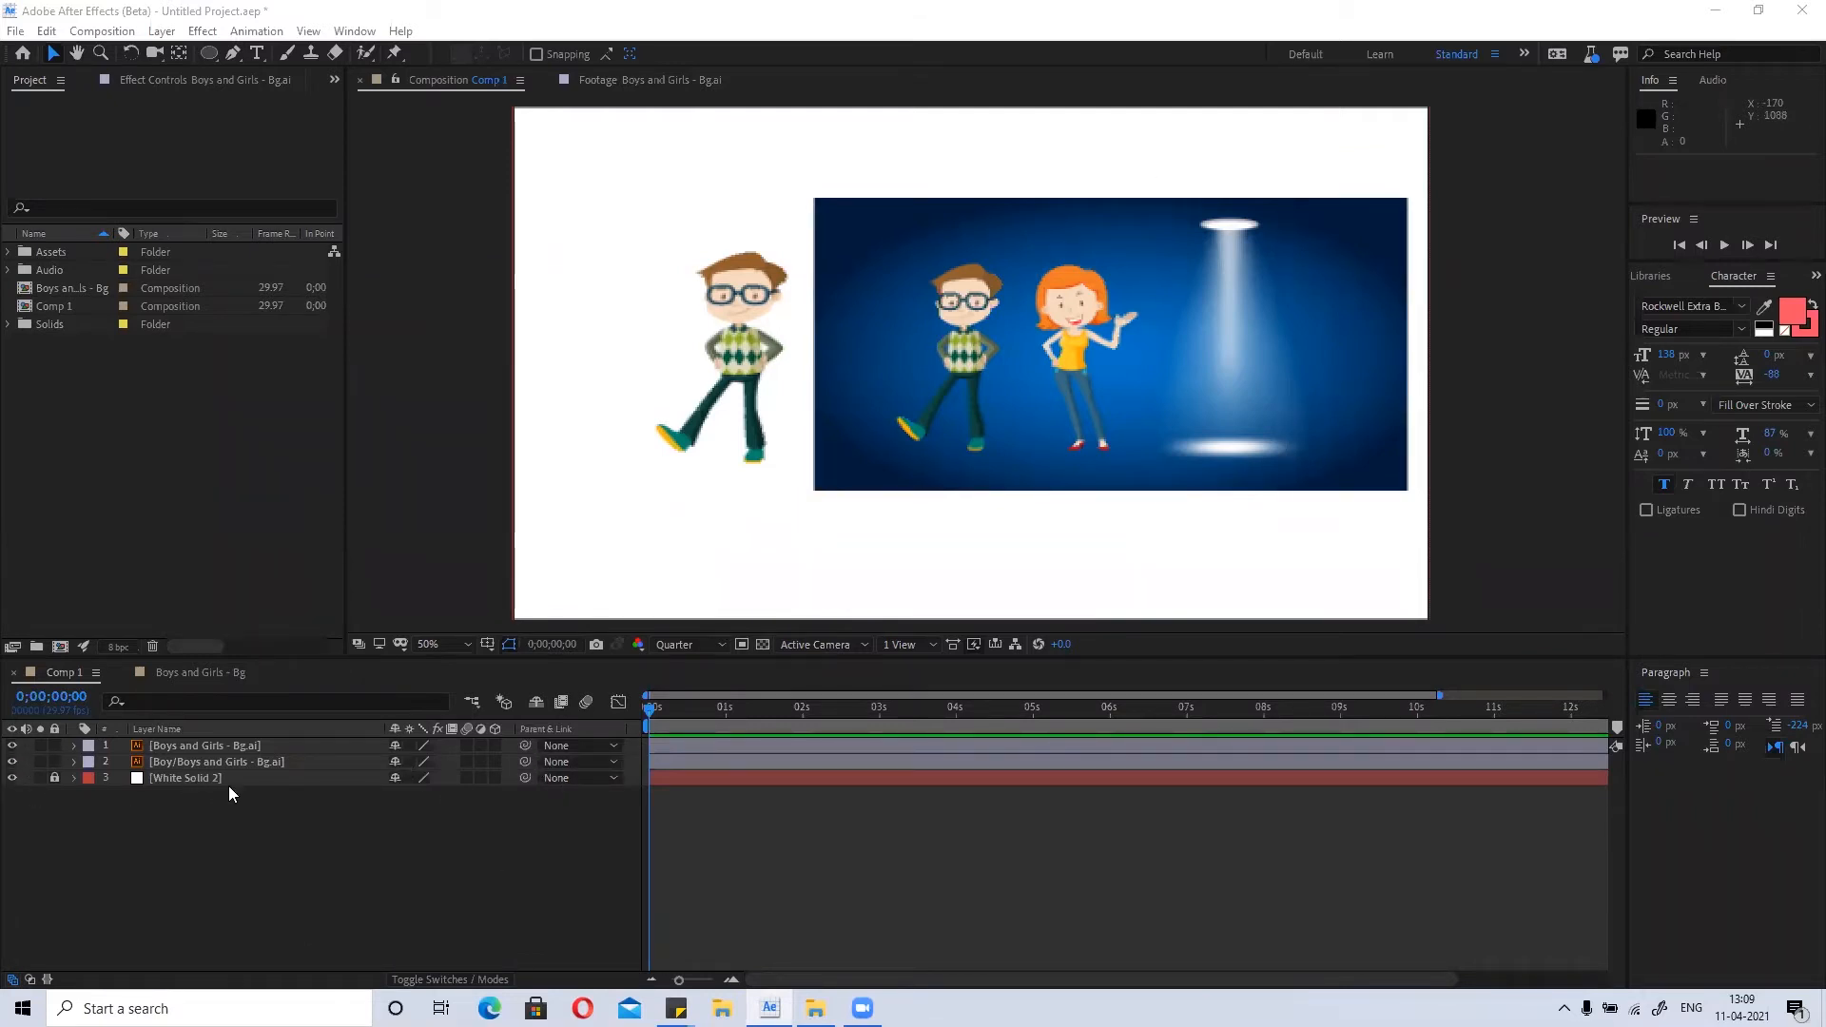
Add the WhatsApp jpeg from the Assets folder as Comp 1's top layer, shift it down-left and scale it to about 99%, 81%.
left_click(9, 252)
left_click_drag(87, 305, 410, 746)
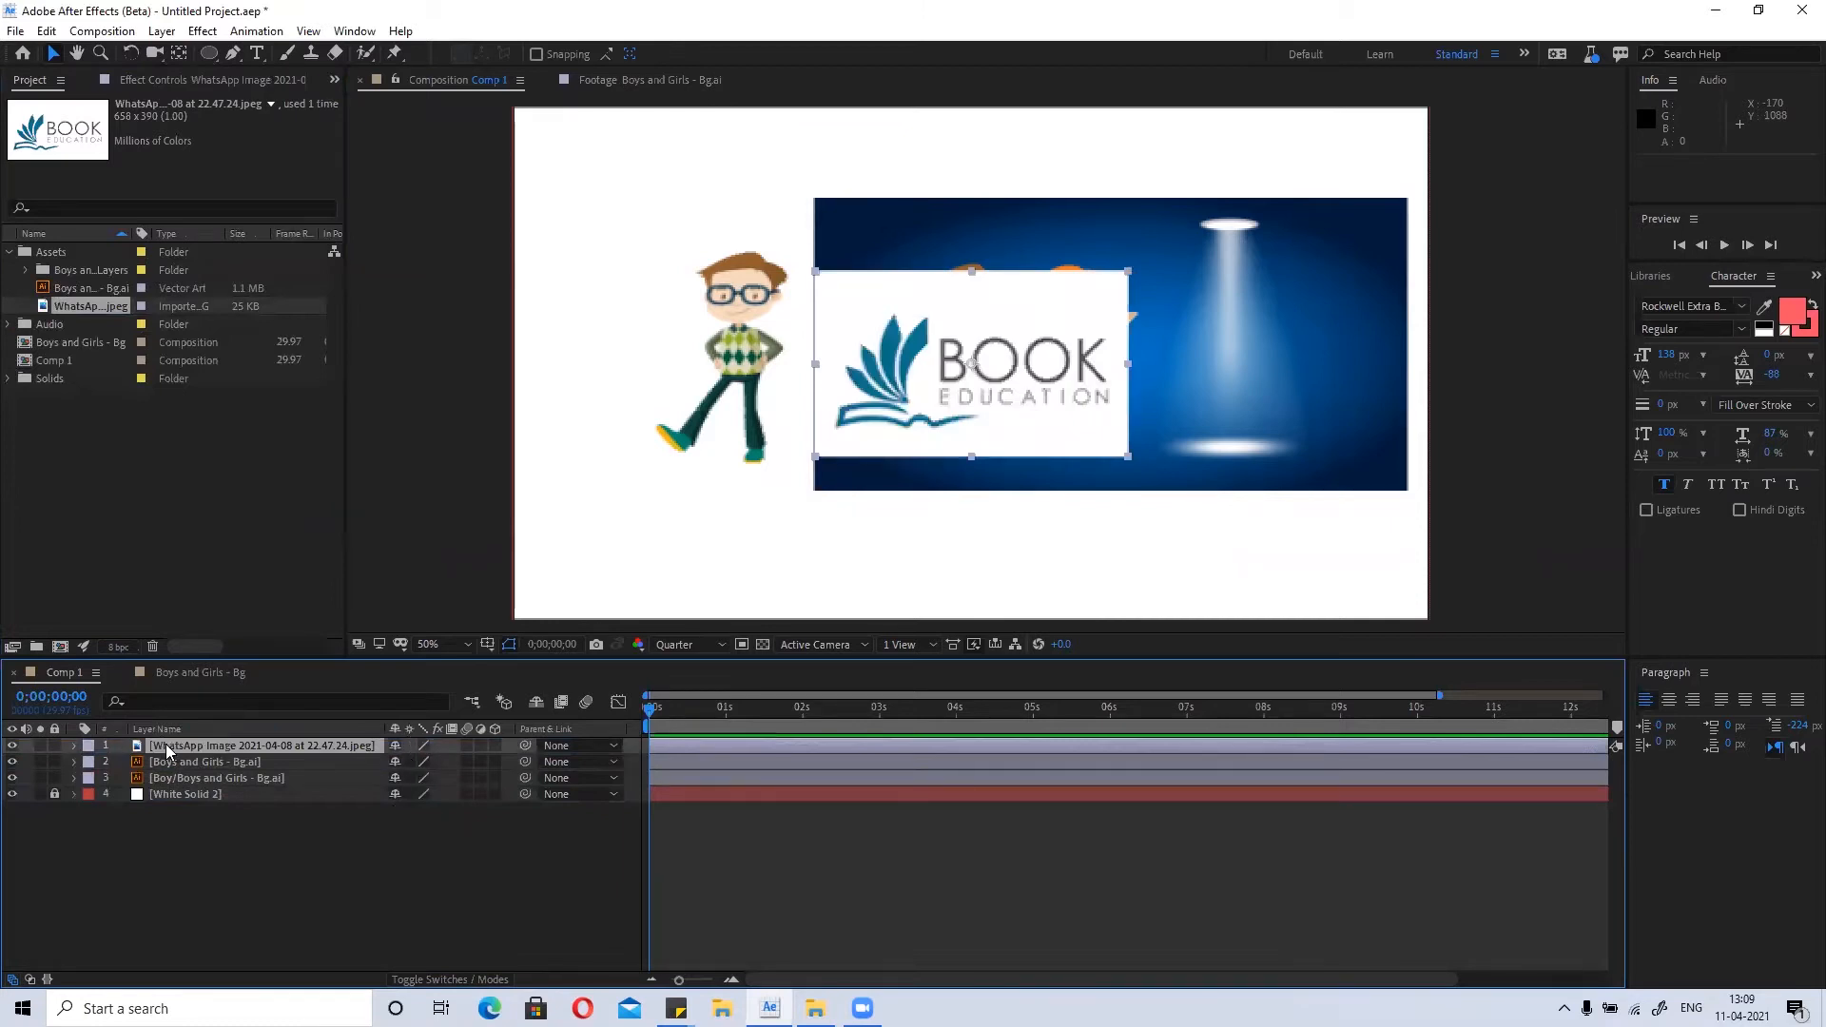
left_click_drag(1005, 390, 945, 445)
mouse_move(1067, 325)
left_mouse_down()
mouse_move(1510, 133)
mouse_move(1685, 99)
mouse_move(1784, 48)
mouse_move(1341, 171)
mouse_move(1079, 276)
mouse_move(992, 350)
mouse_move(1345, 245)
mouse_move(1066, 344)
left_mouse_up()
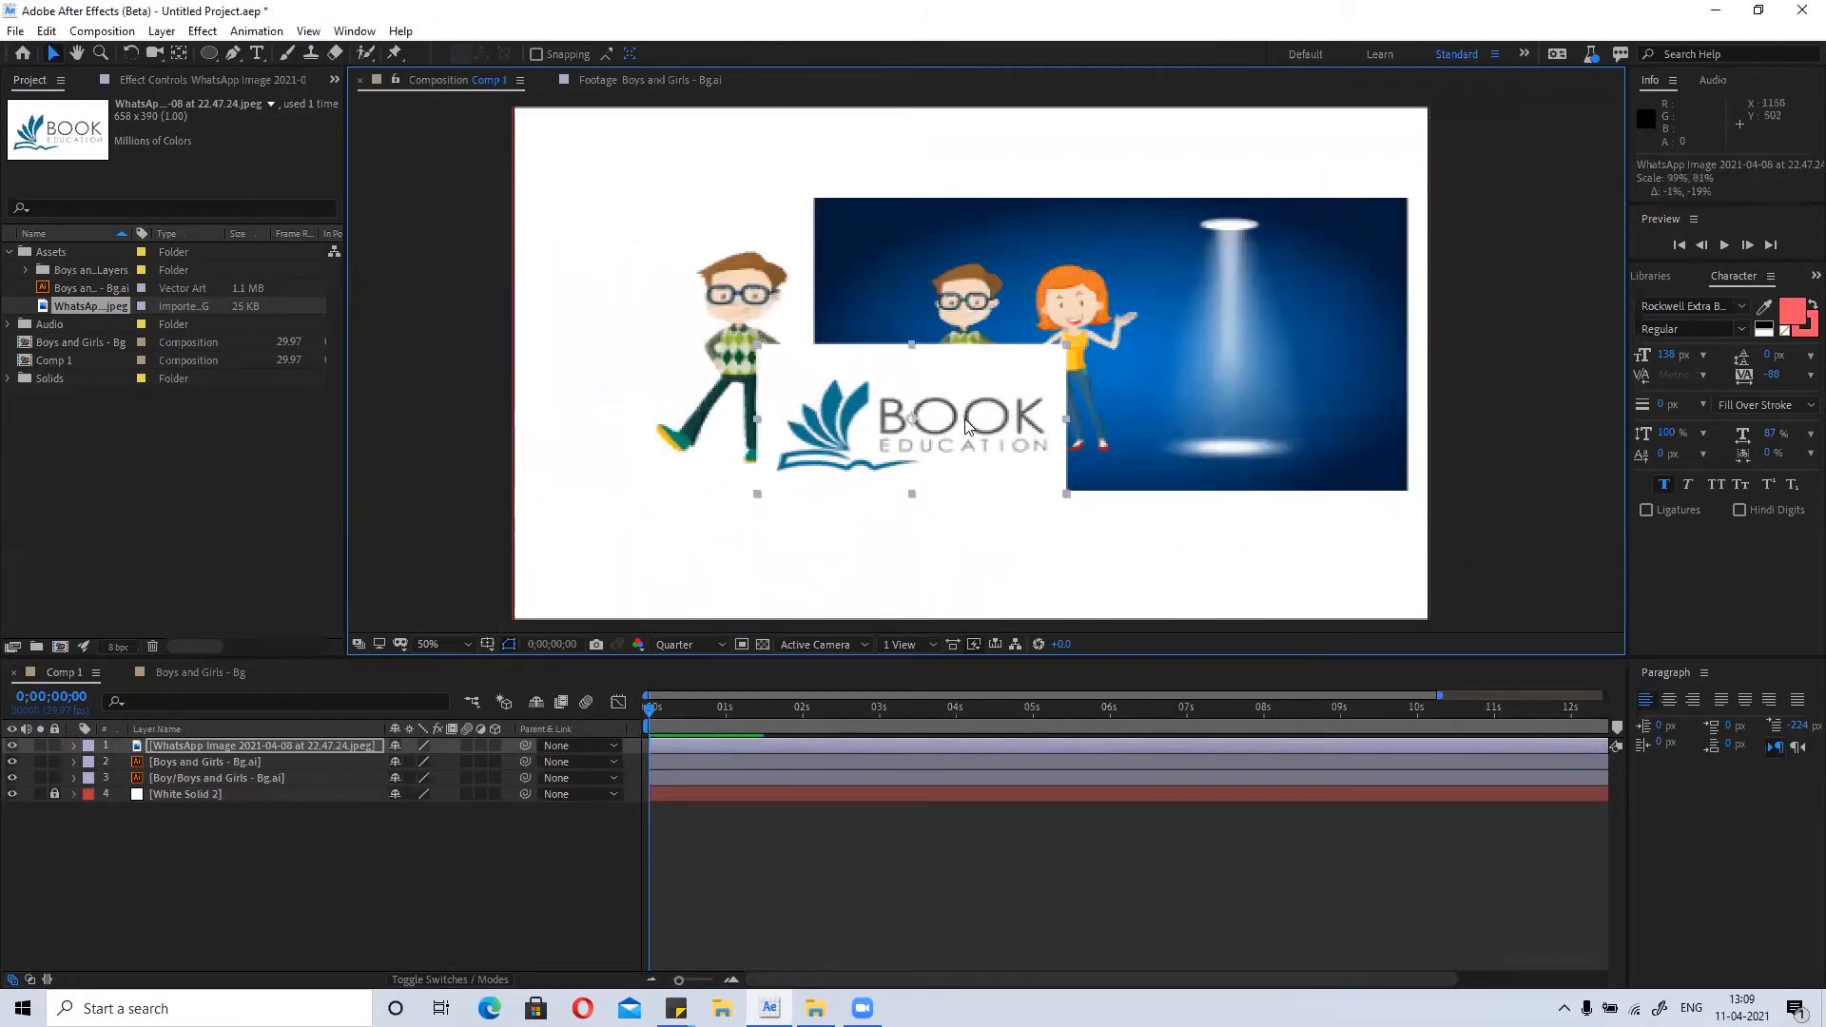
left_click(454, 816)
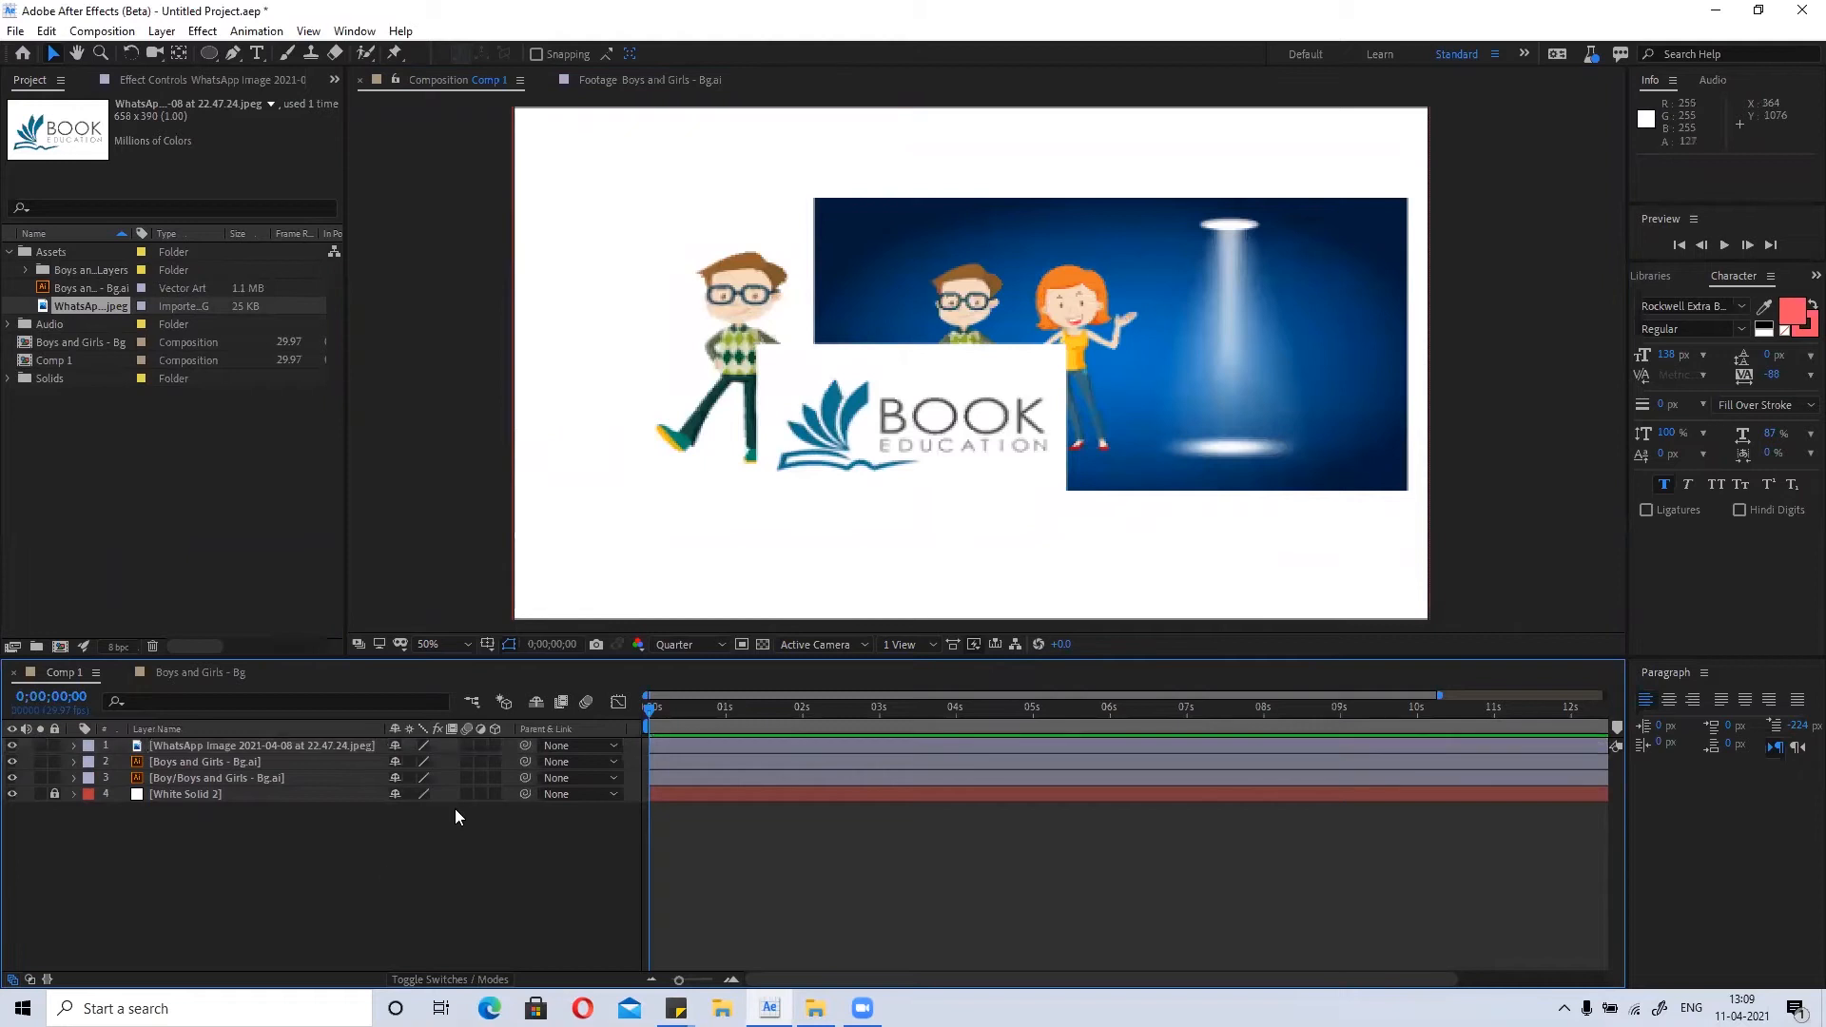
Shrink the Boys and Girls - Bg.ai layer slightly and move it to about 908, 248.
left_click(200, 763)
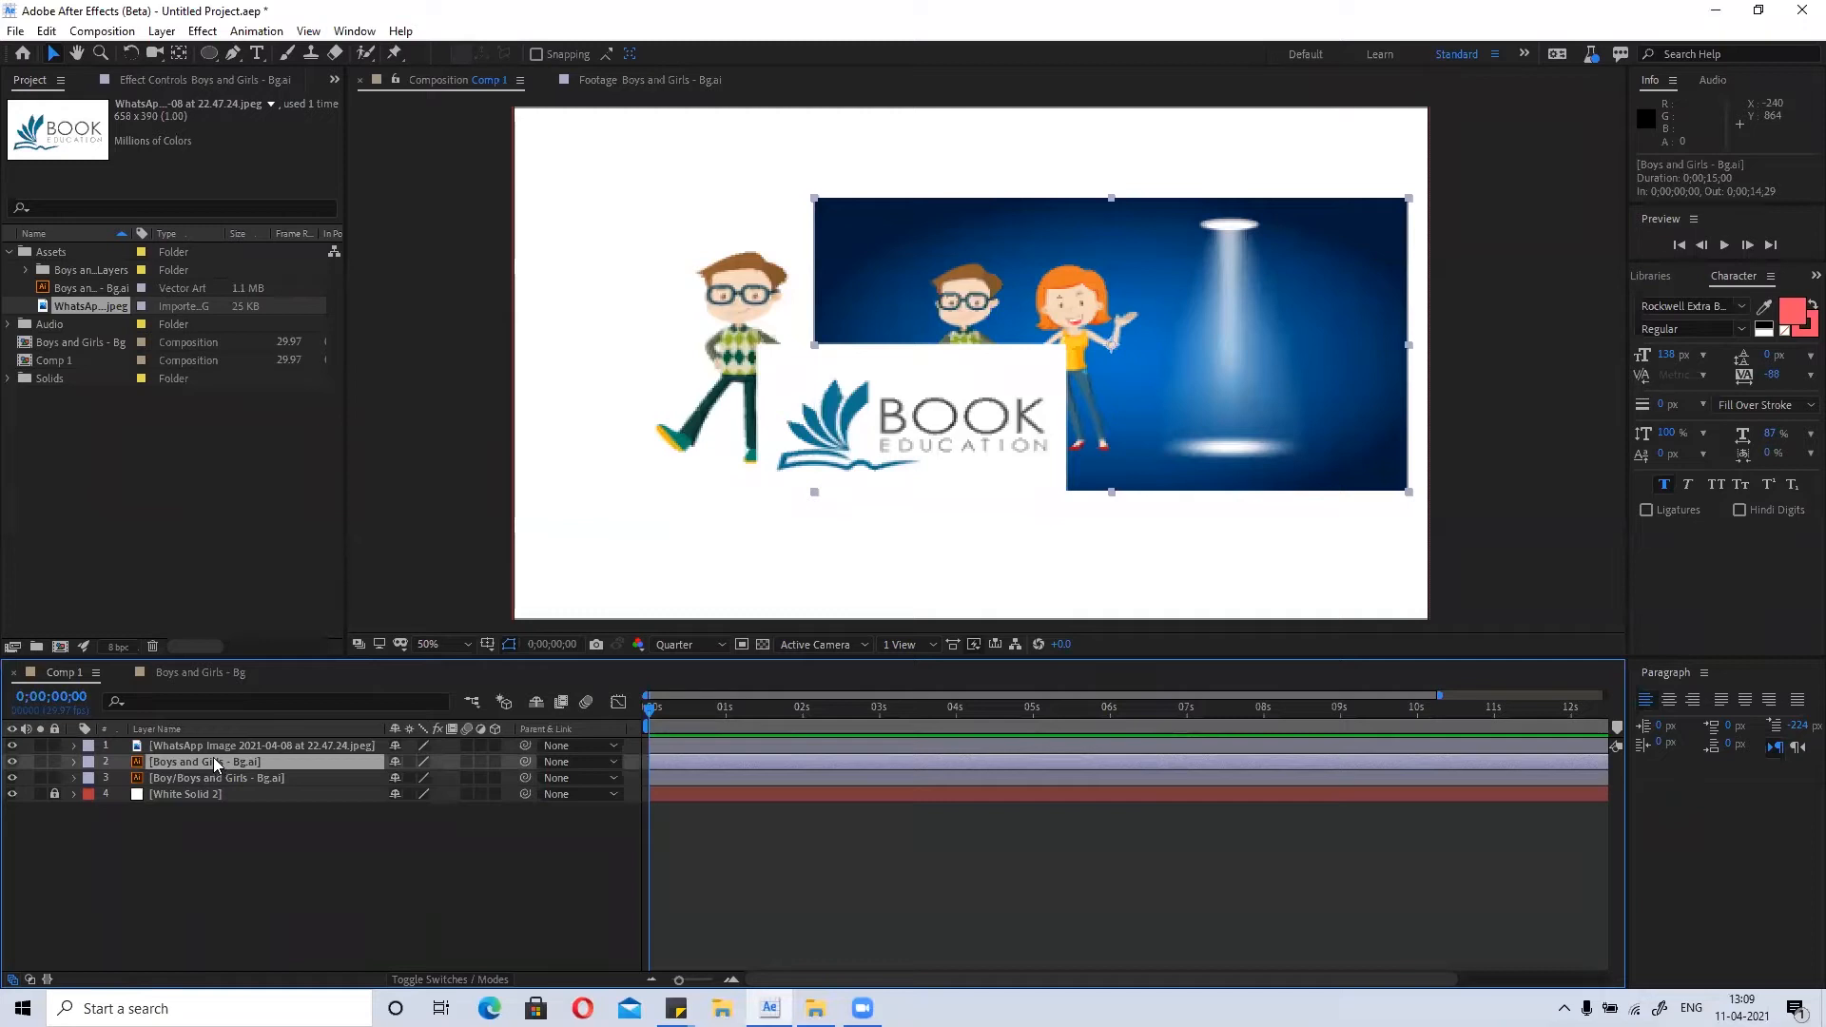
left_click_drag(969, 321, 1190, 329)
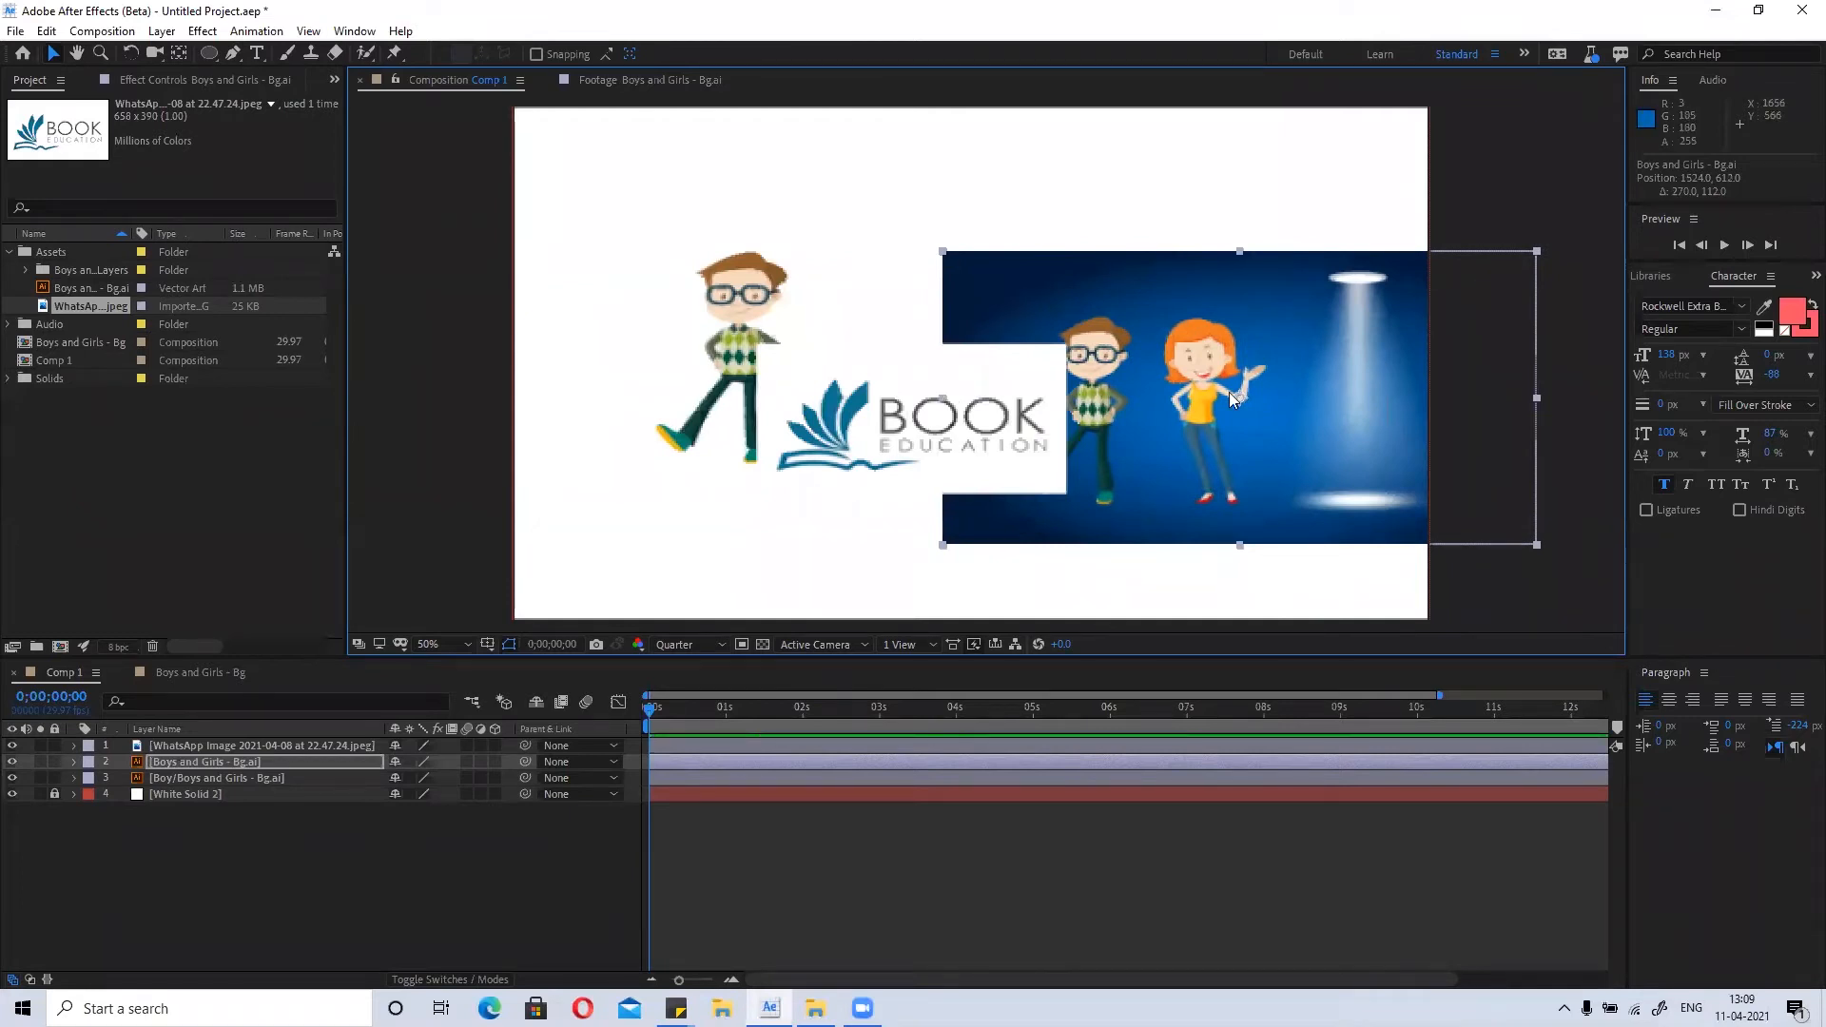
mouse_move(943, 251)
left_mouse_down()
mouse_move(533, 175)
mouse_move(367, 105)
mouse_move(3, 8)
mouse_move(774, 224)
mouse_move(447, 101)
mouse_move(774, 232)
mouse_move(1044, 283)
mouse_move(974, 265)
left_mouse_up()
left_click_drag(1205, 383, 913, 210)
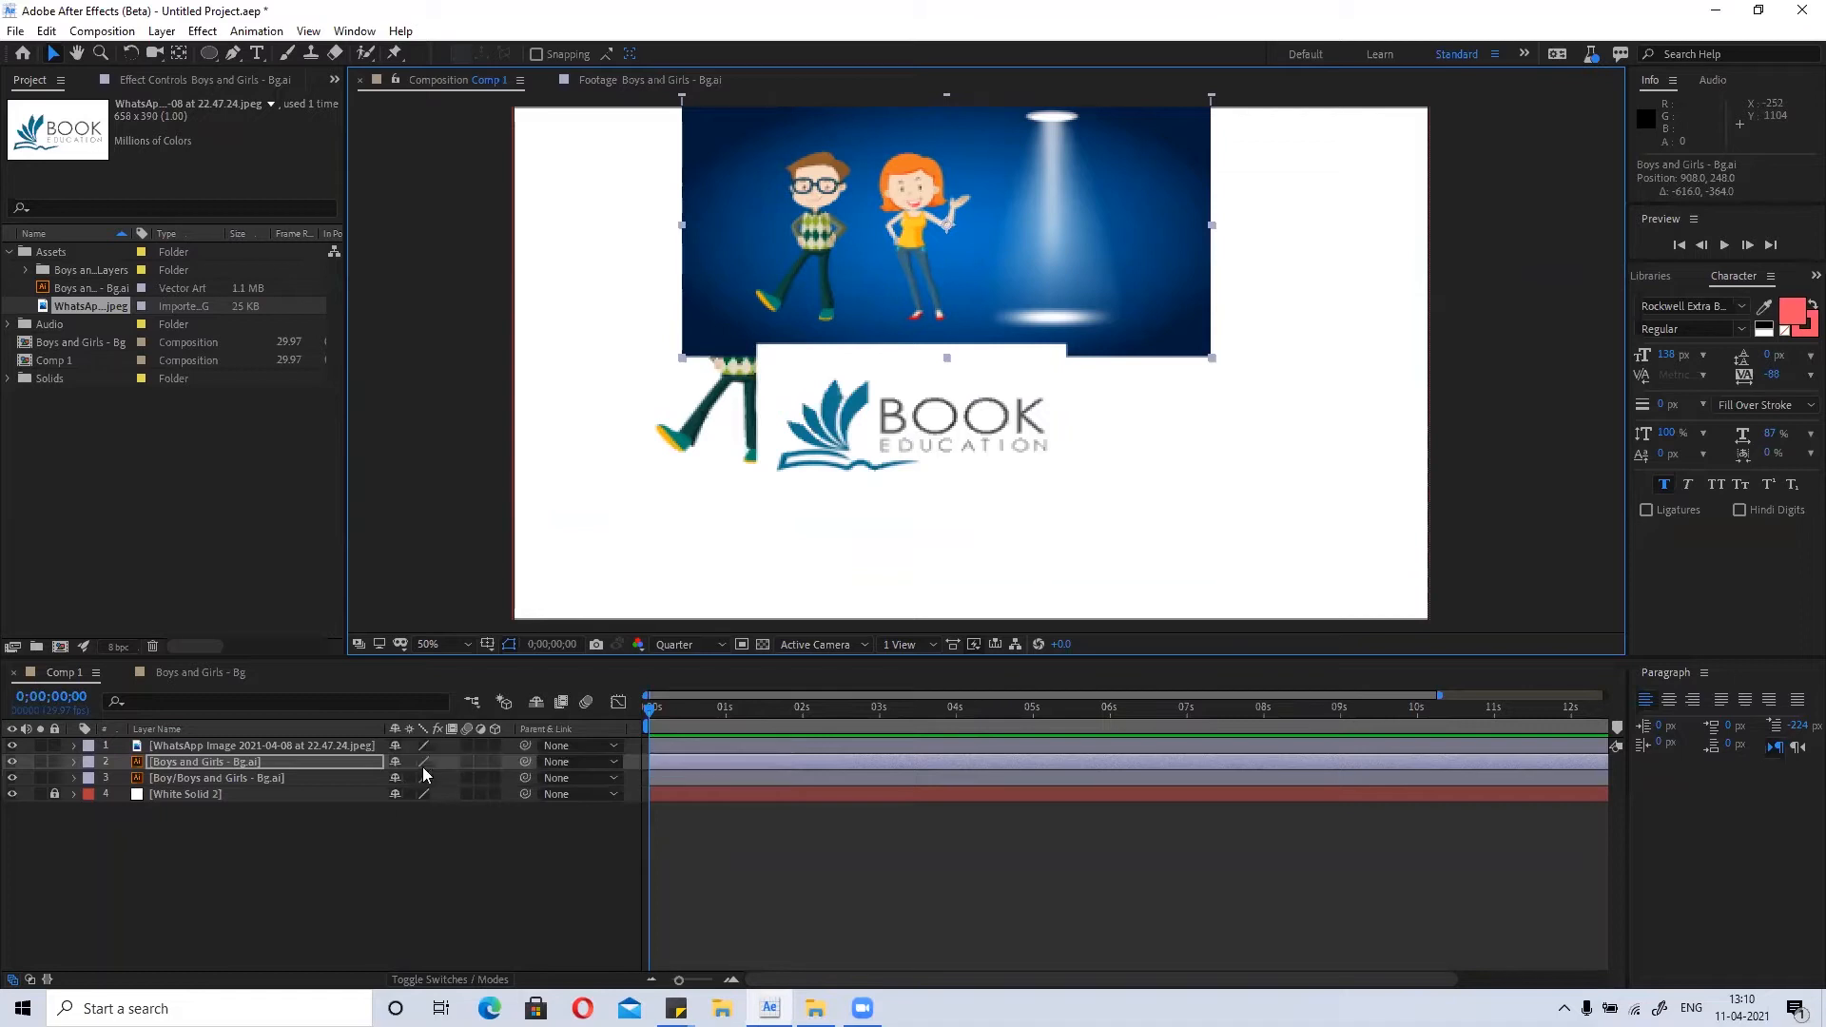
Turn on continuous rasterization for the Boys and Girls - Bg.ai layer, move it to about 1156, 248 and make it narrower and taller.
left_click(409, 762)
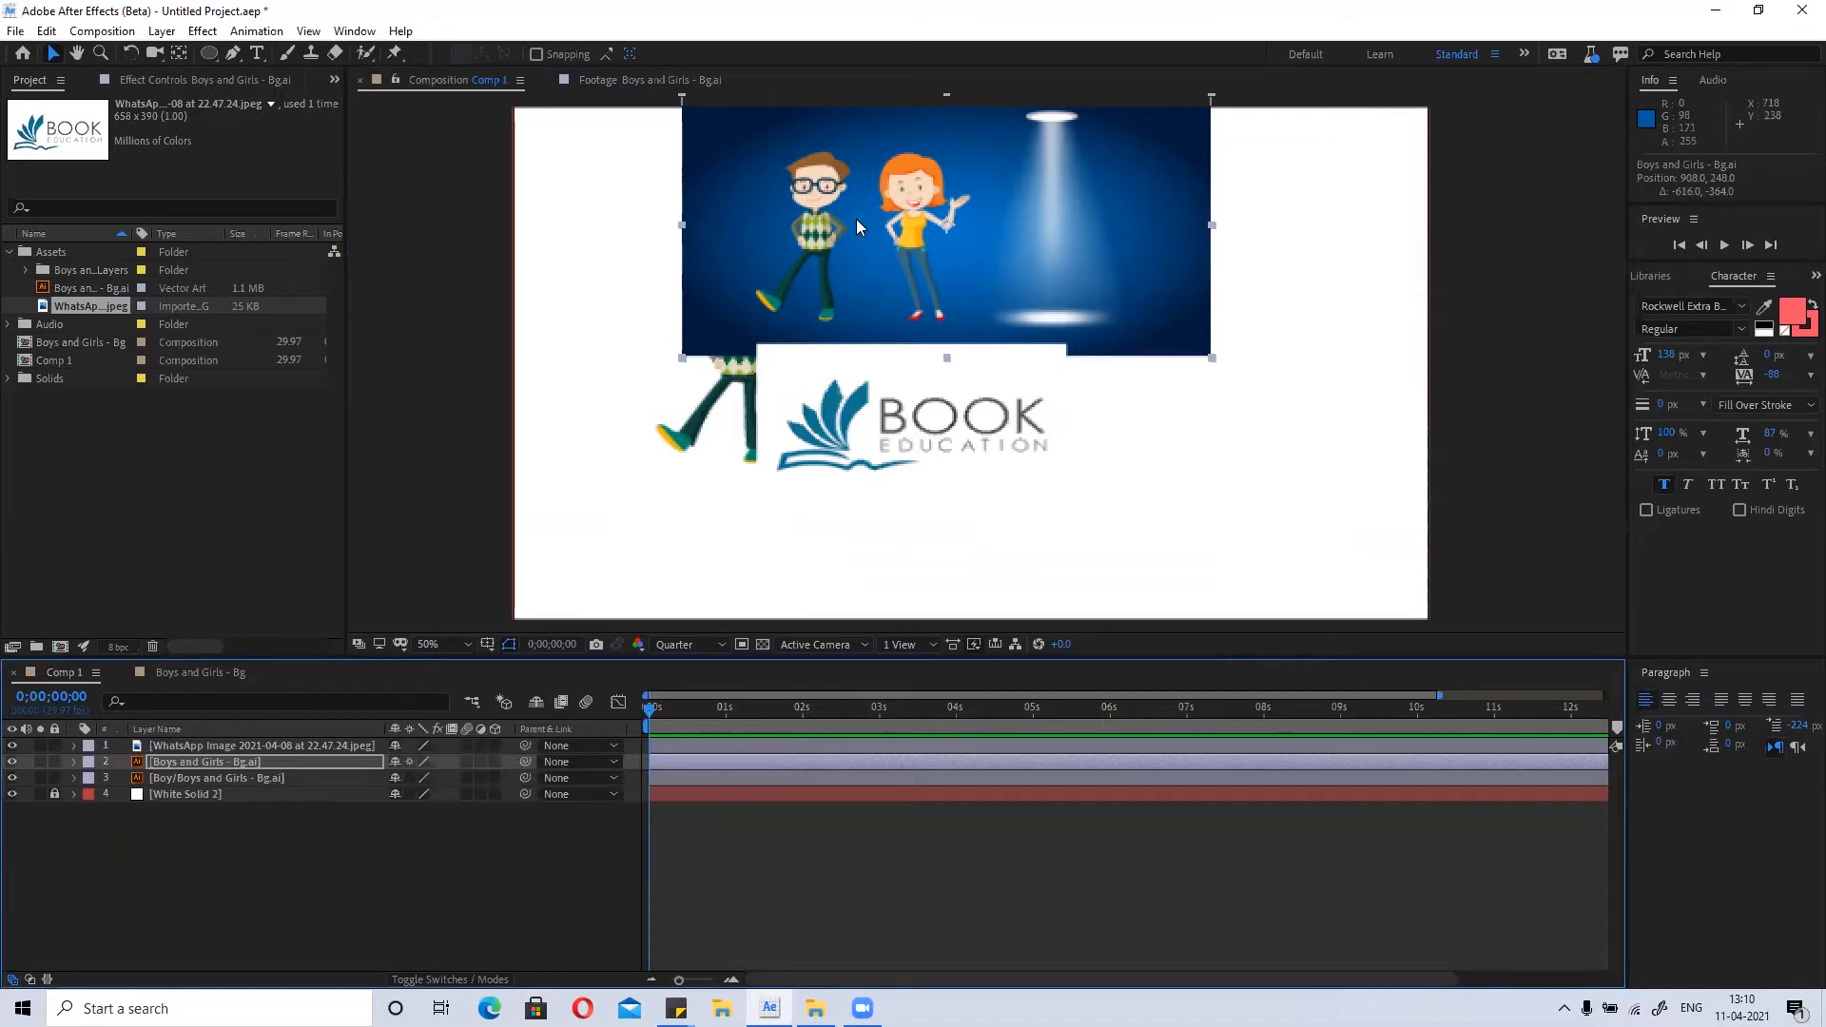
left_click_drag(875, 215, 926, 156)
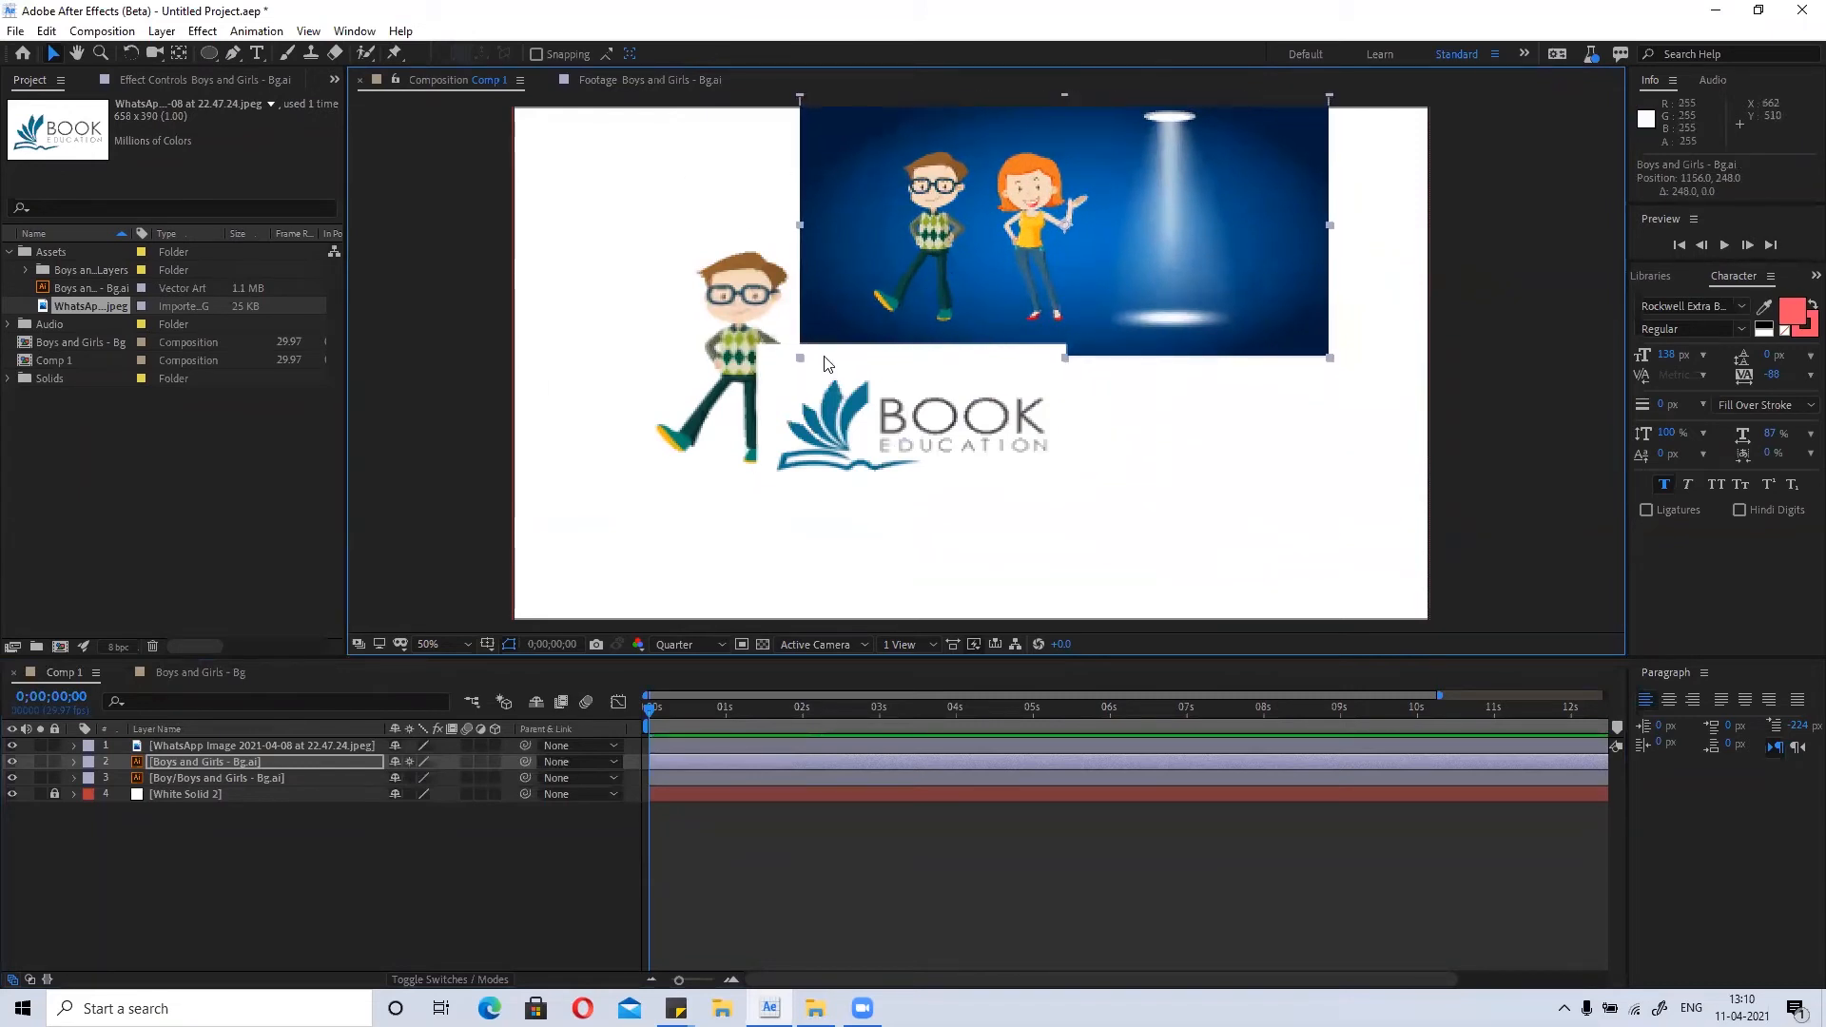
mouse_move(799, 358)
left_mouse_down()
mouse_move(539, 563)
mouse_move(275, 668)
mouse_move(245, 719)
mouse_move(111, 739)
mouse_move(270, 687)
mouse_move(825, 380)
left_mouse_up()
Hide the WhatsApp image layer and move the Boys and Girls - Bg.ai layer to about 840, 562.
left_click_drag(1096, 226, 1165, 453)
left_click(13, 746)
left_click_drag(1019, 463, 814, 365)
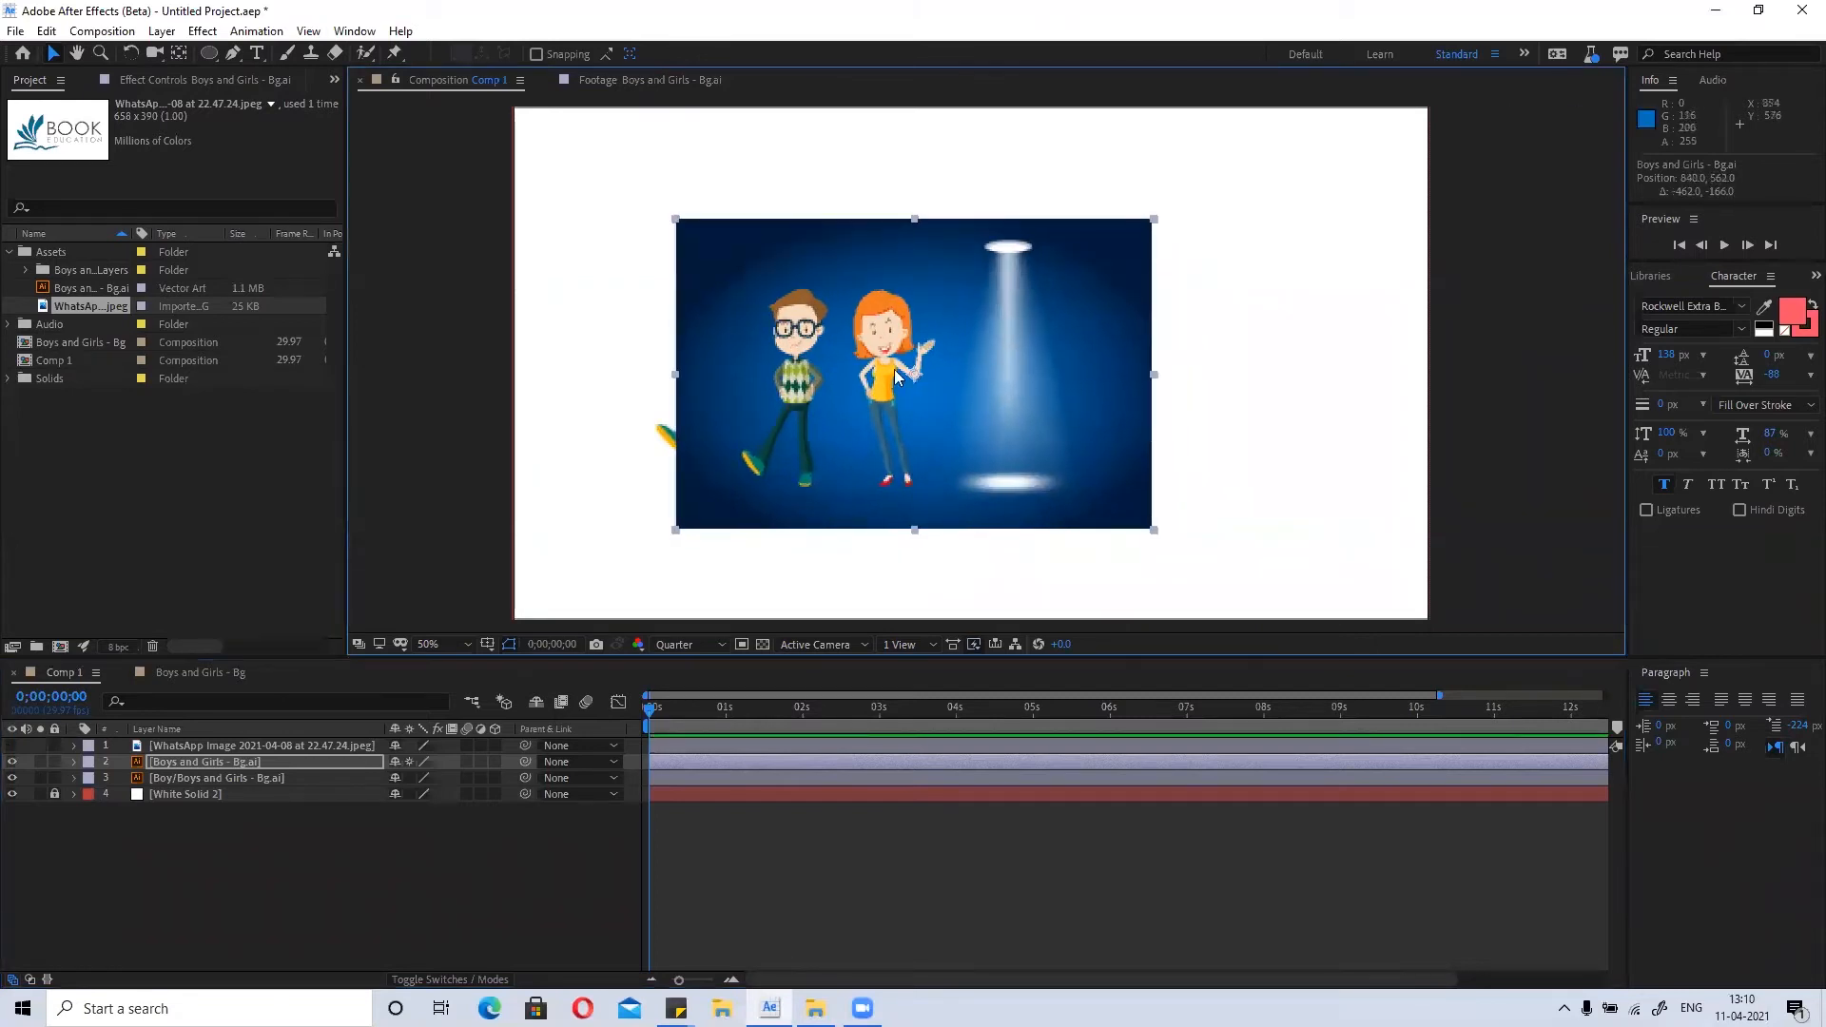
Examine the edge sharpness of the boy and girl artwork at several magnifications in the composition view.
scroll(818, 338, "up", 2)
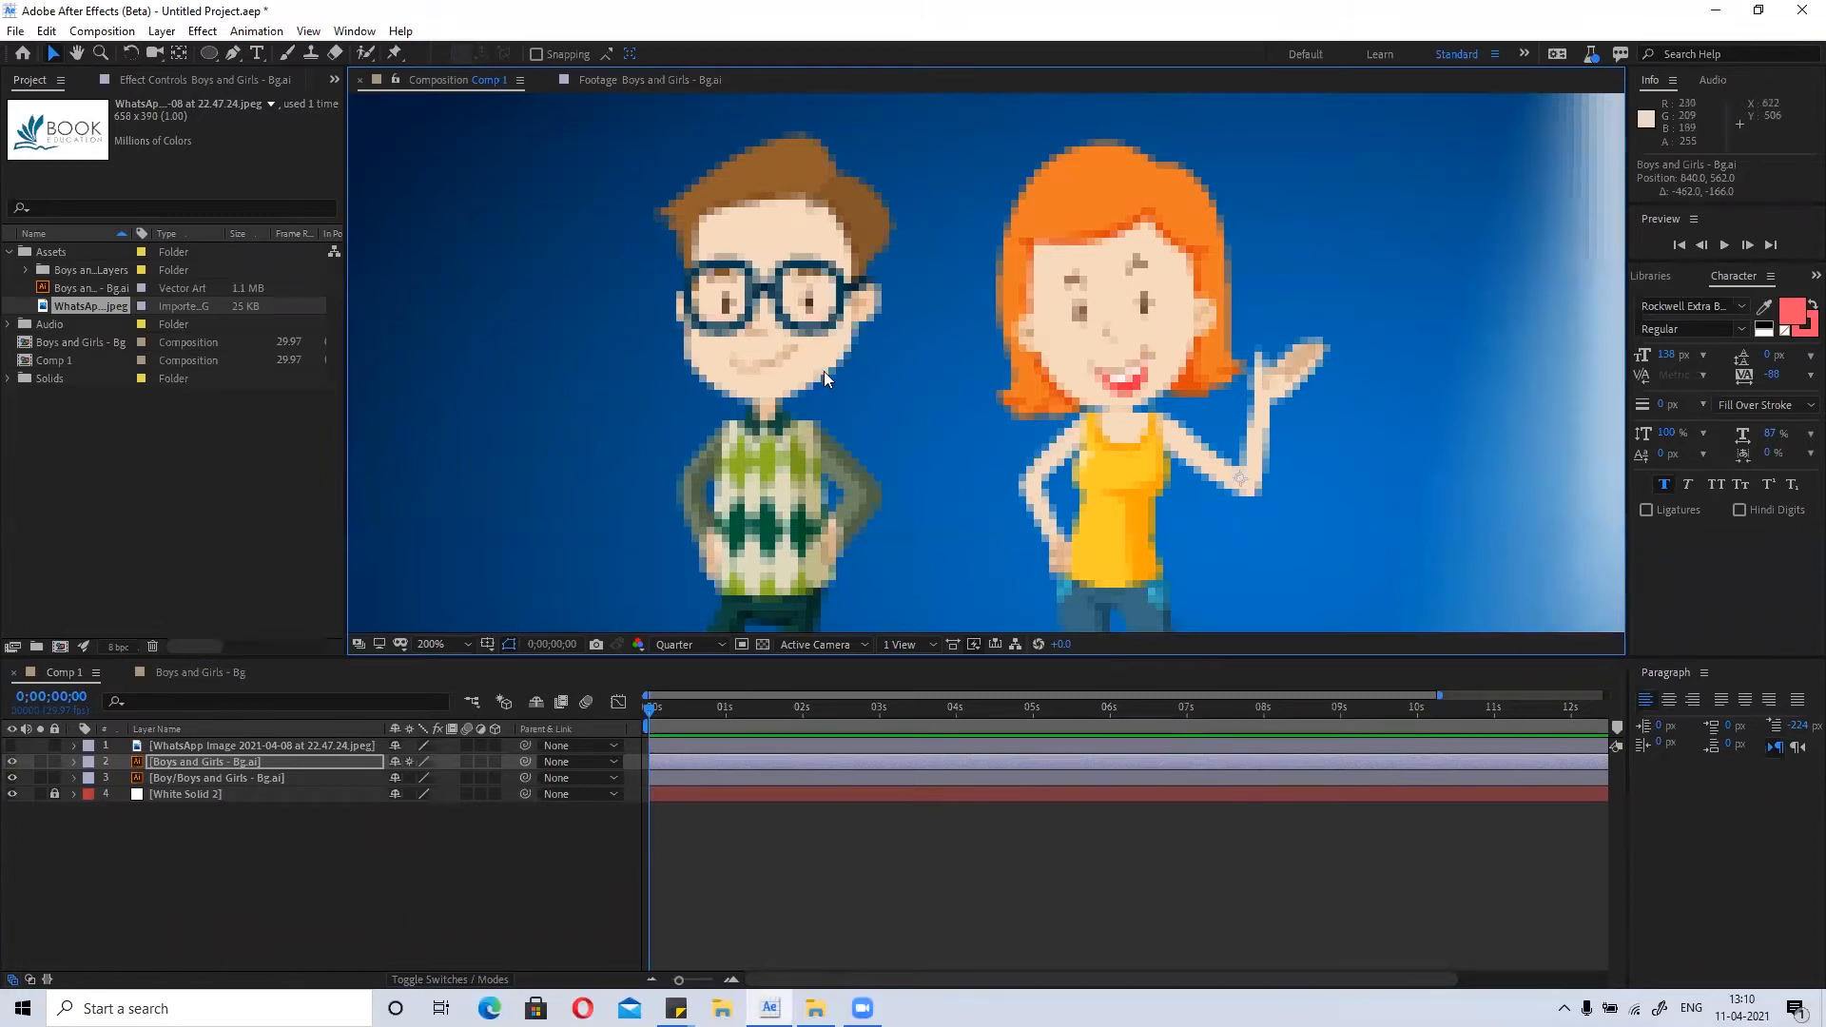
scroll(901, 398, "down", 2)
left_click_drag(1267, 515, 1223, 473)
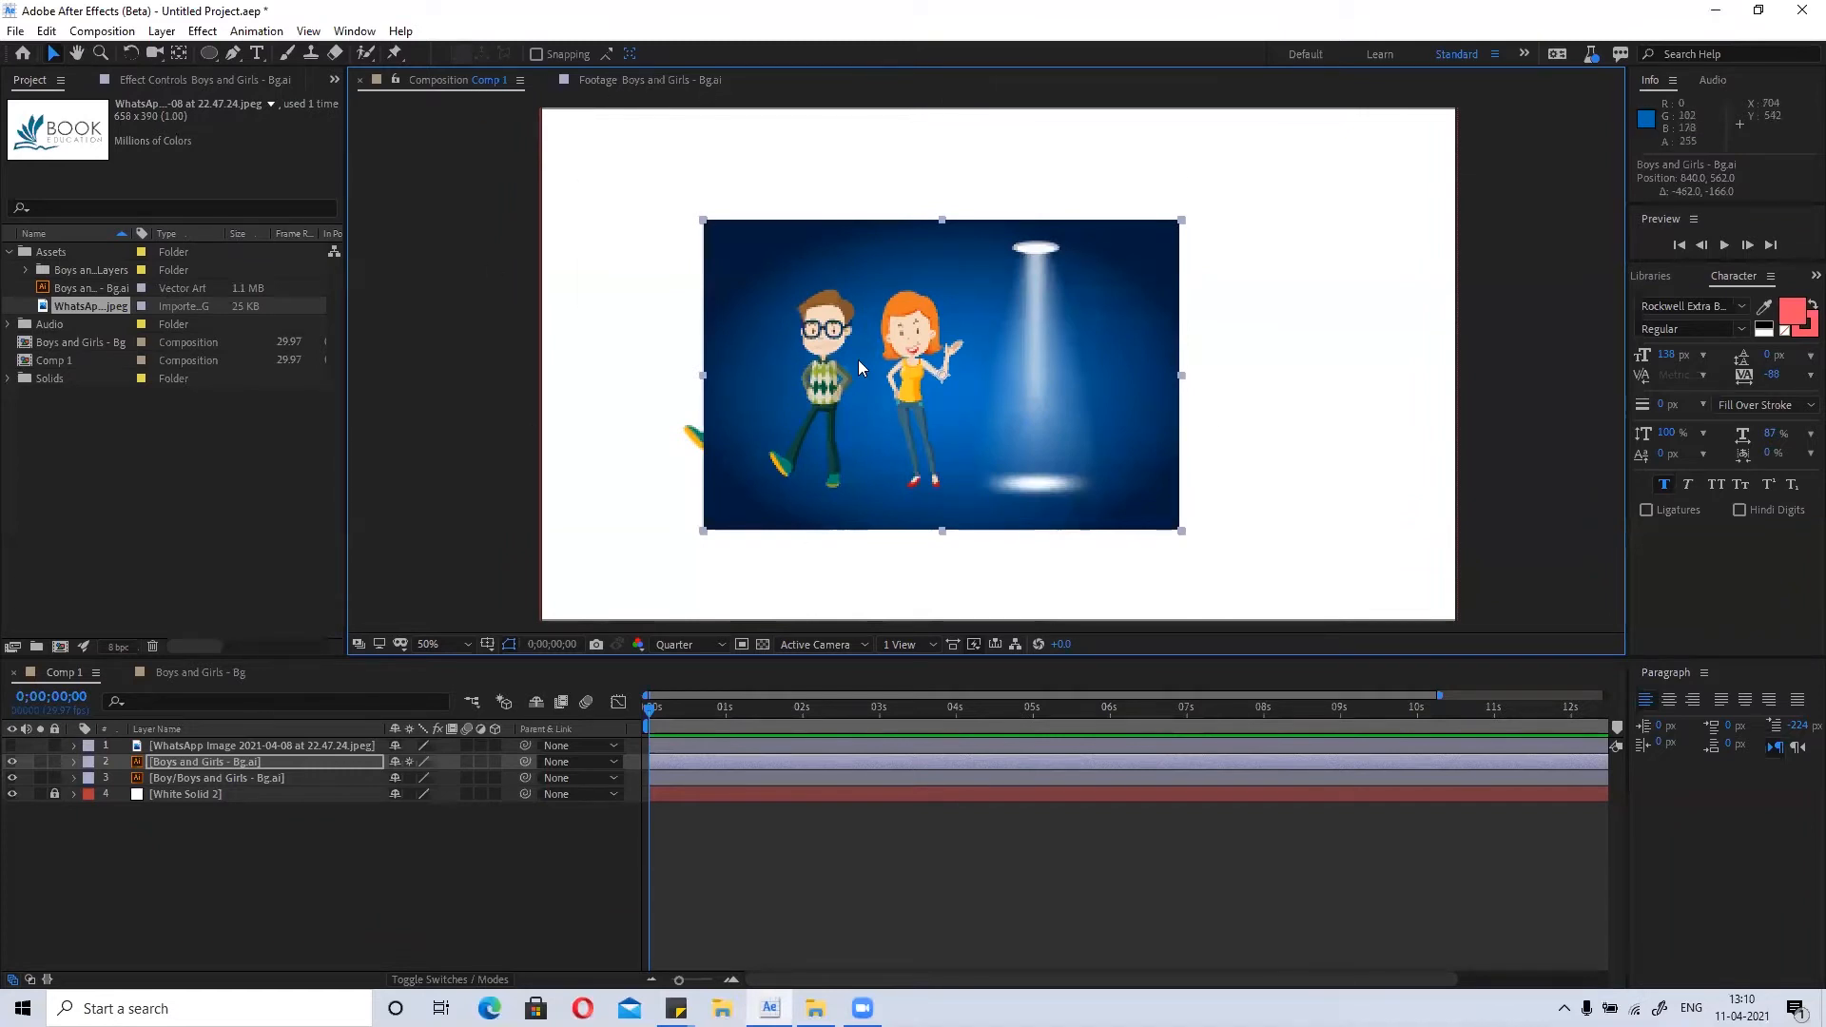
scroll(877, 363, "up", 3)
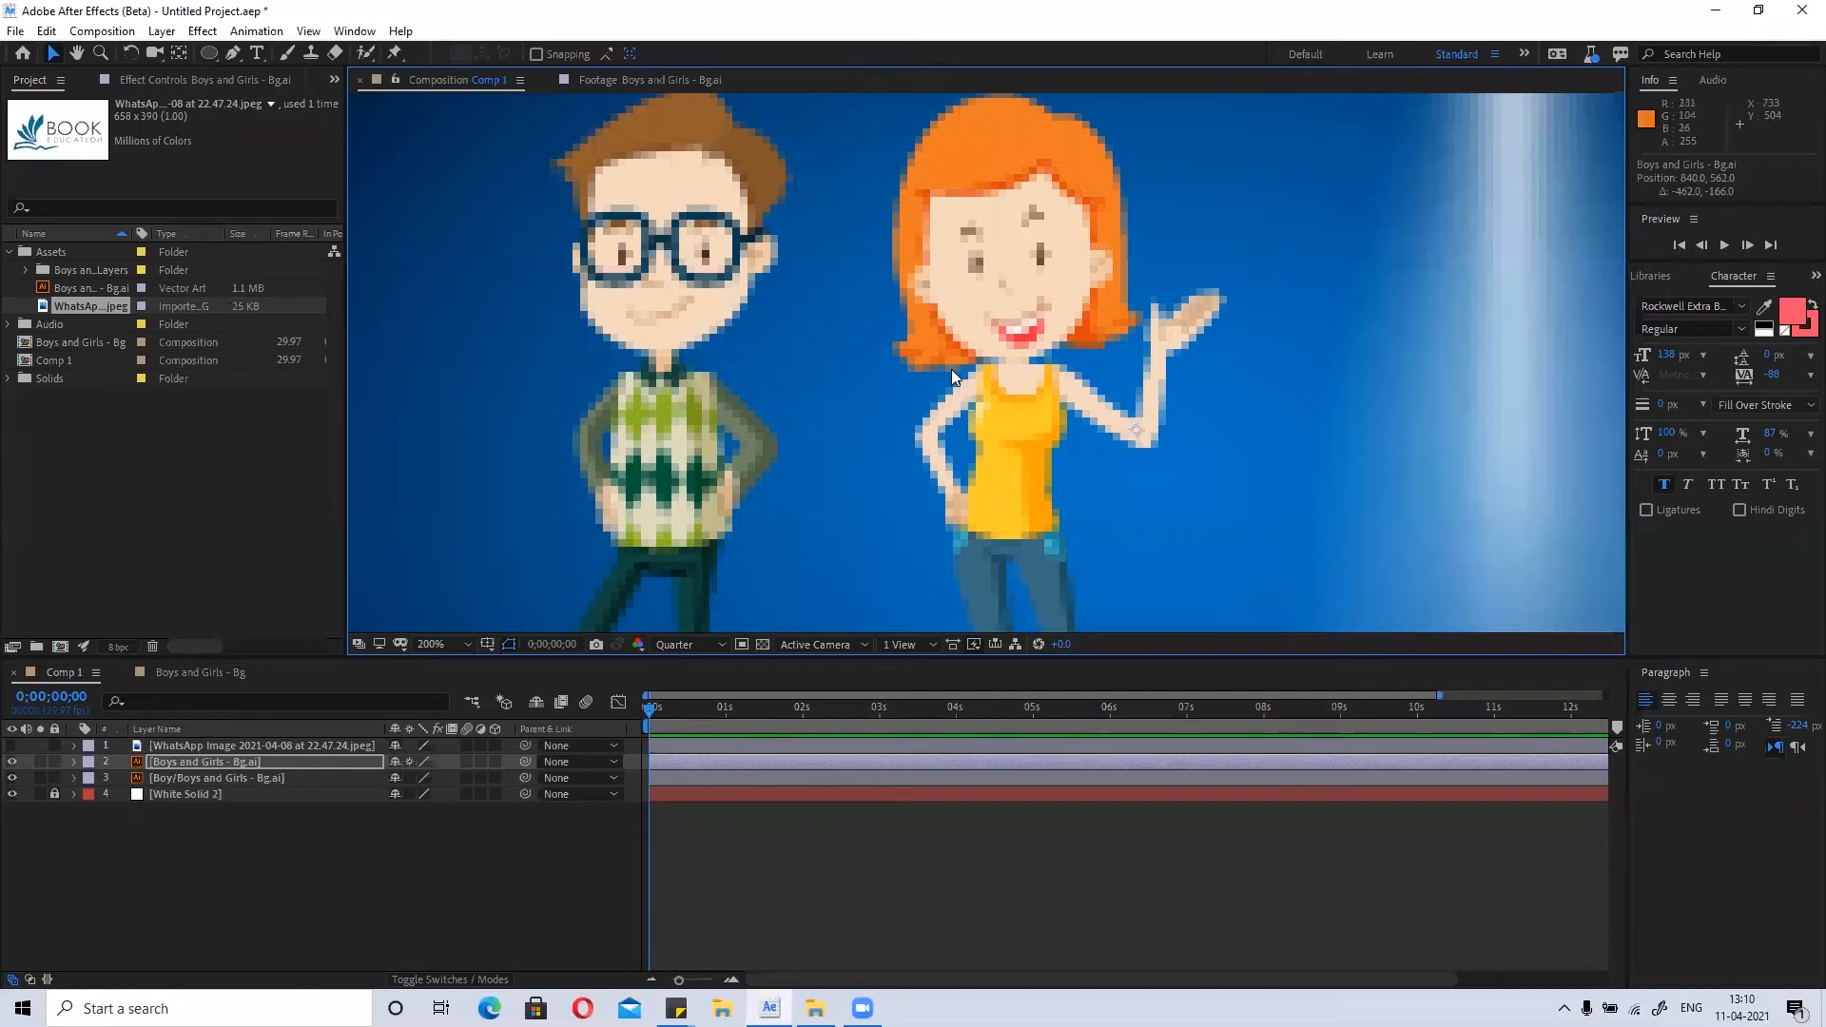
scroll(913, 426, "down", 5)
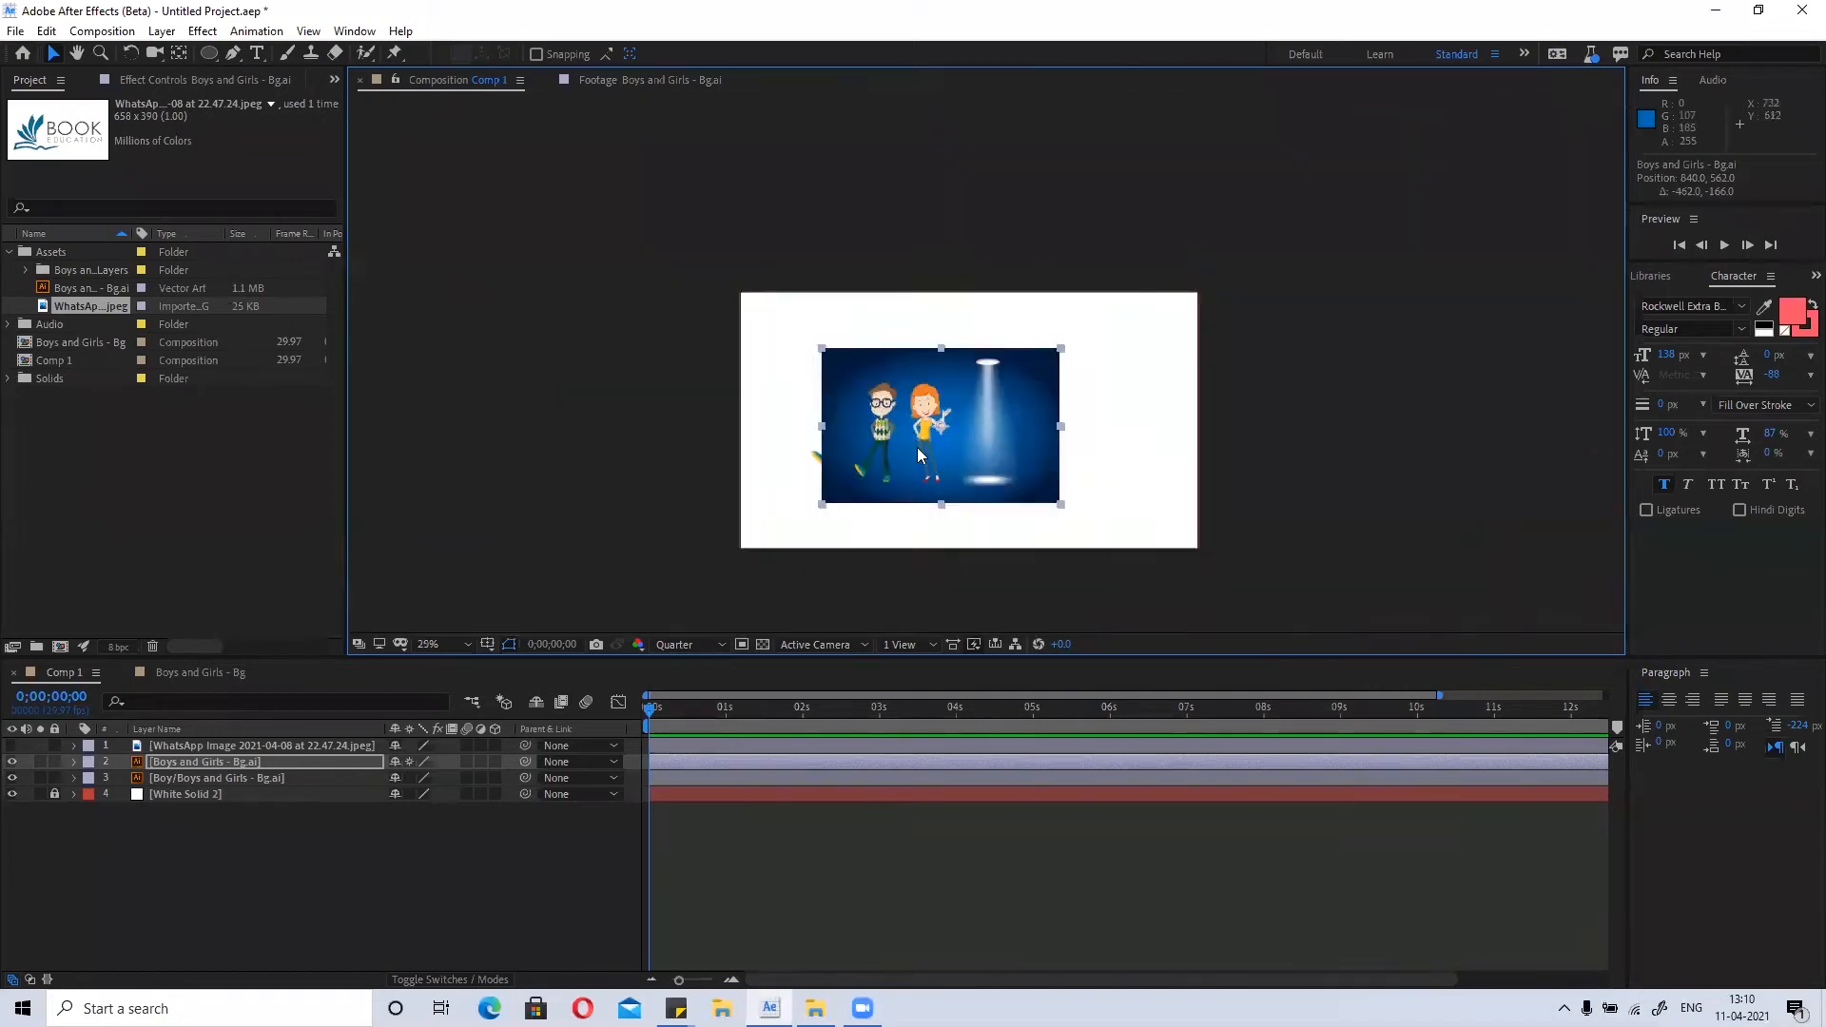
scroll(978, 500, "up", 2)
key("space")
left_click_drag(962, 576, 930, 555)
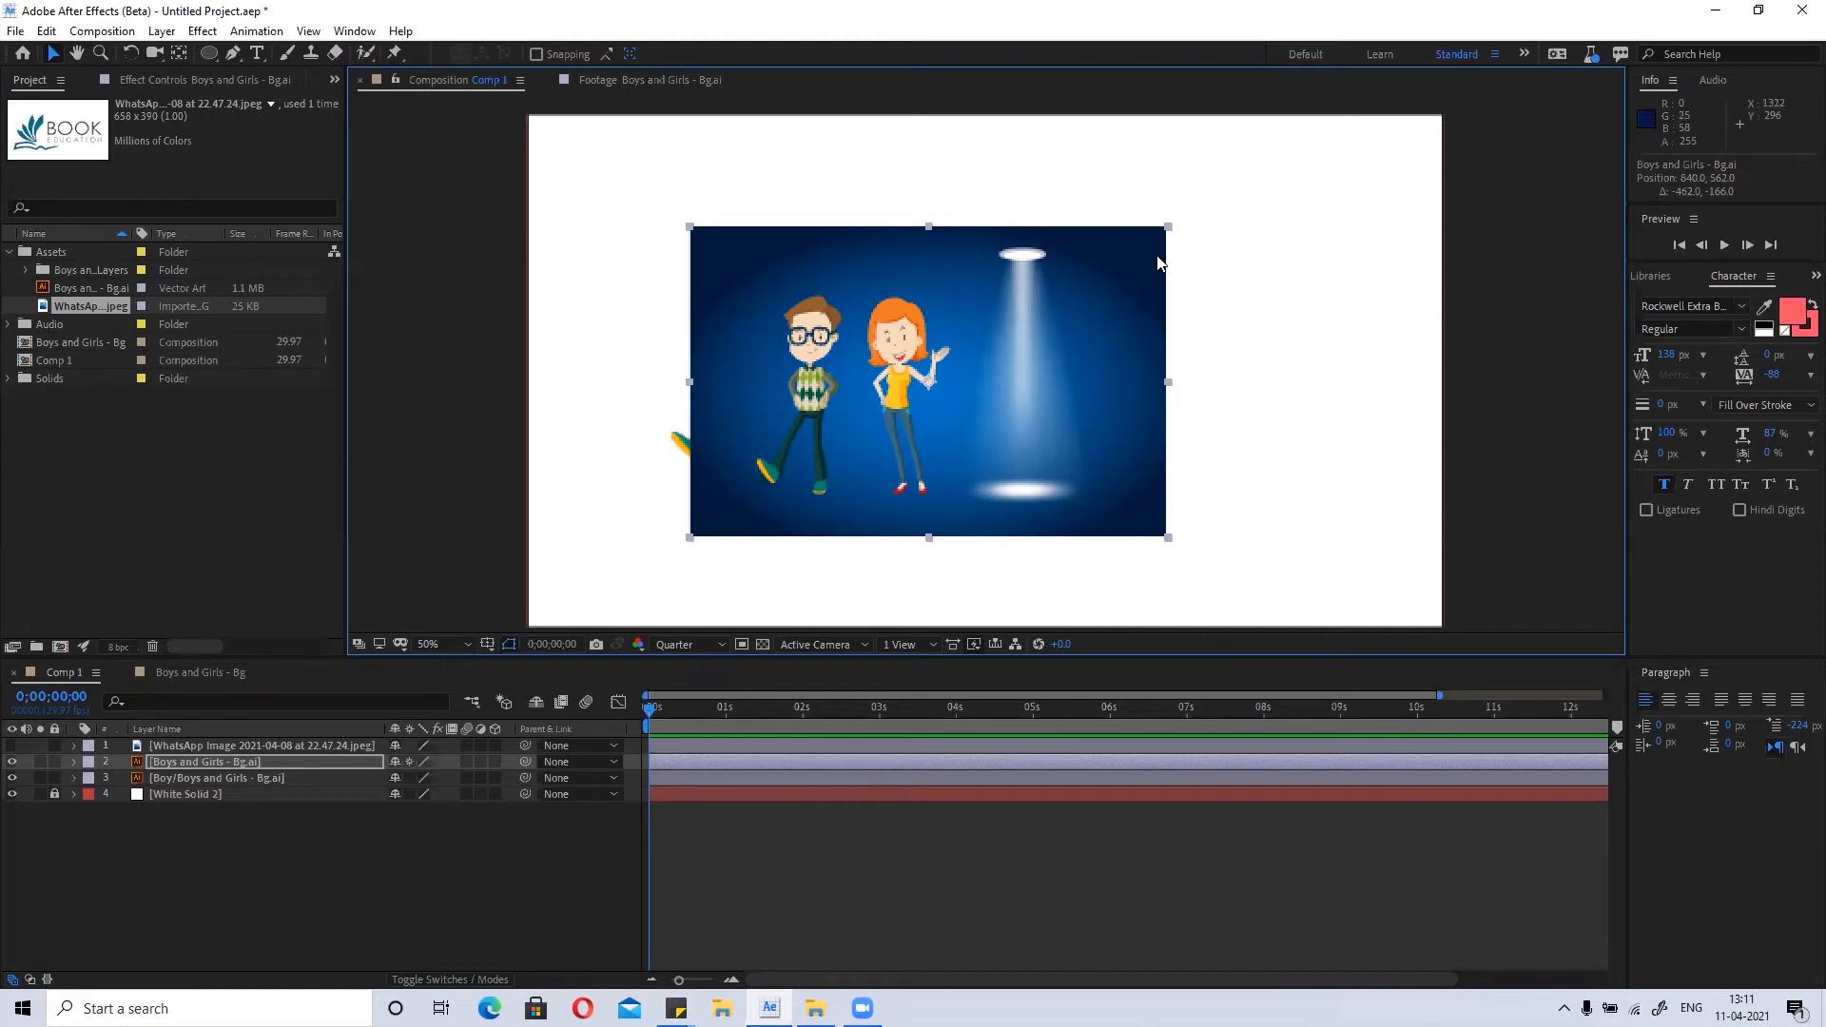
scroll(895, 353, "up", 2)
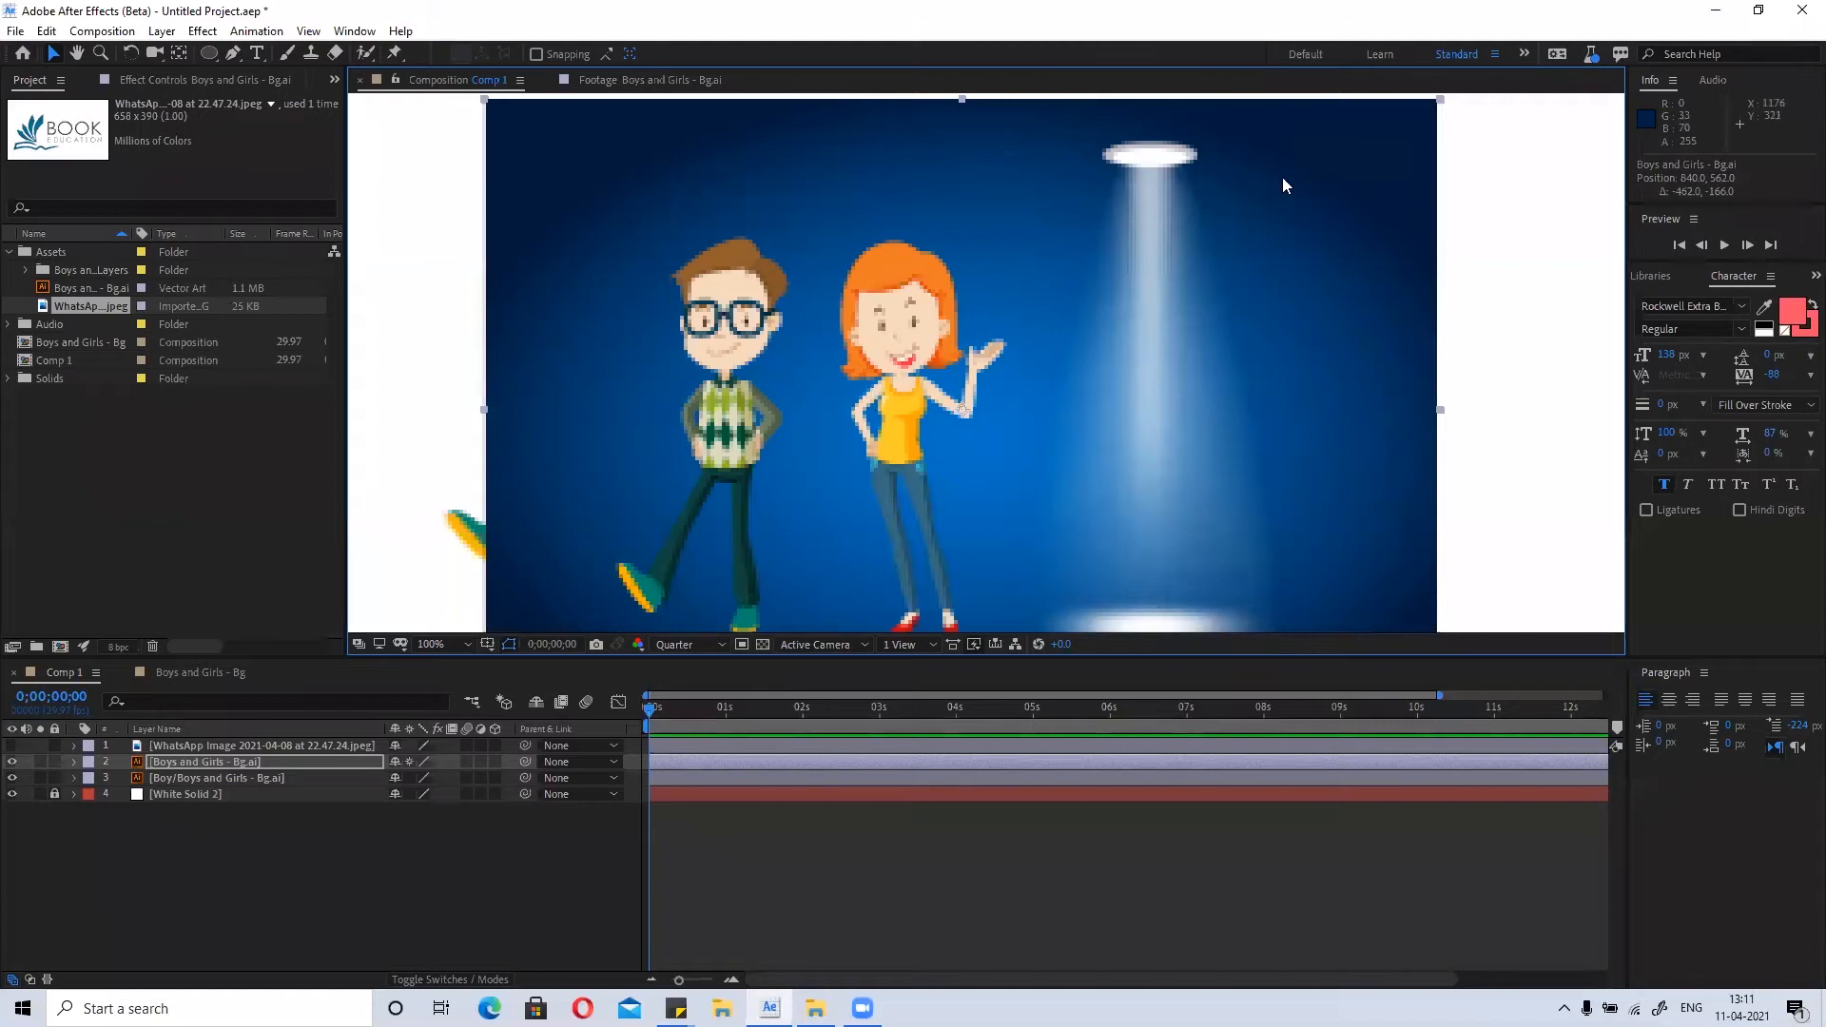
scroll(946, 425, "down", 2)
key("space")
left_click_drag(1284, 363, 1300, 373)
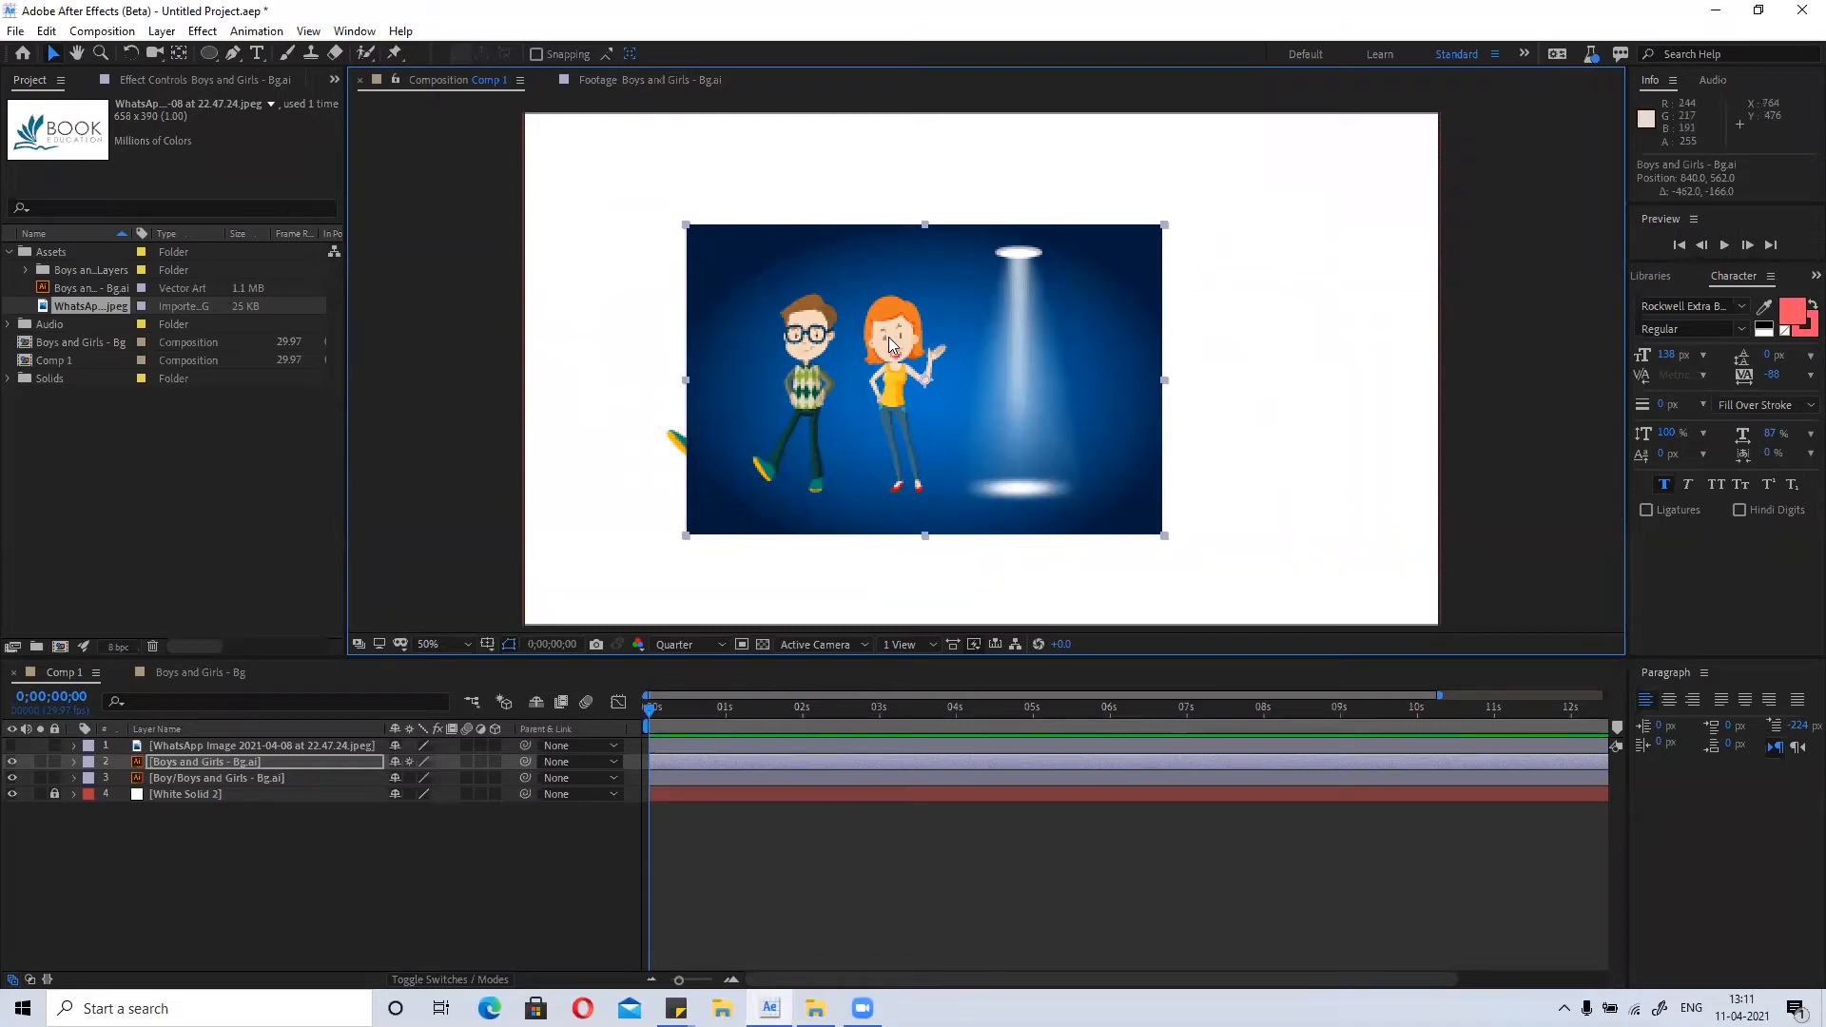
scroll(888, 337, "up", 4)
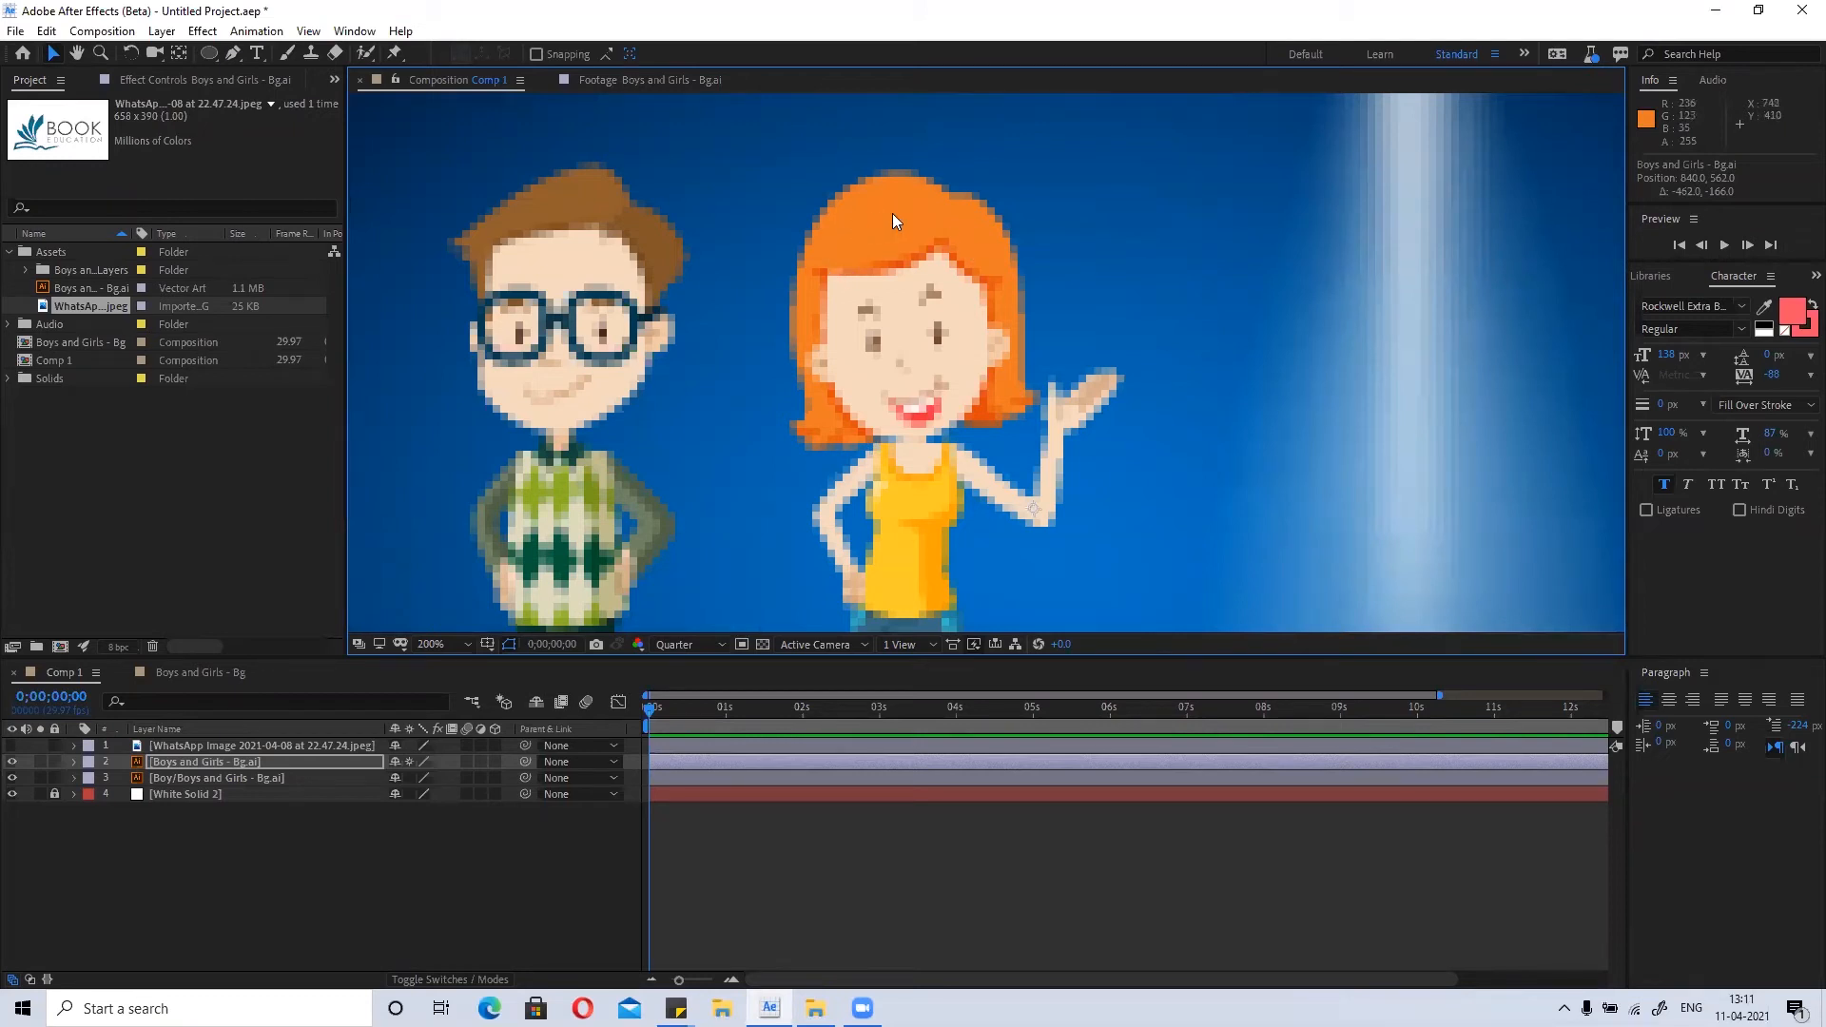
scroll(818, 264, "down", 5)
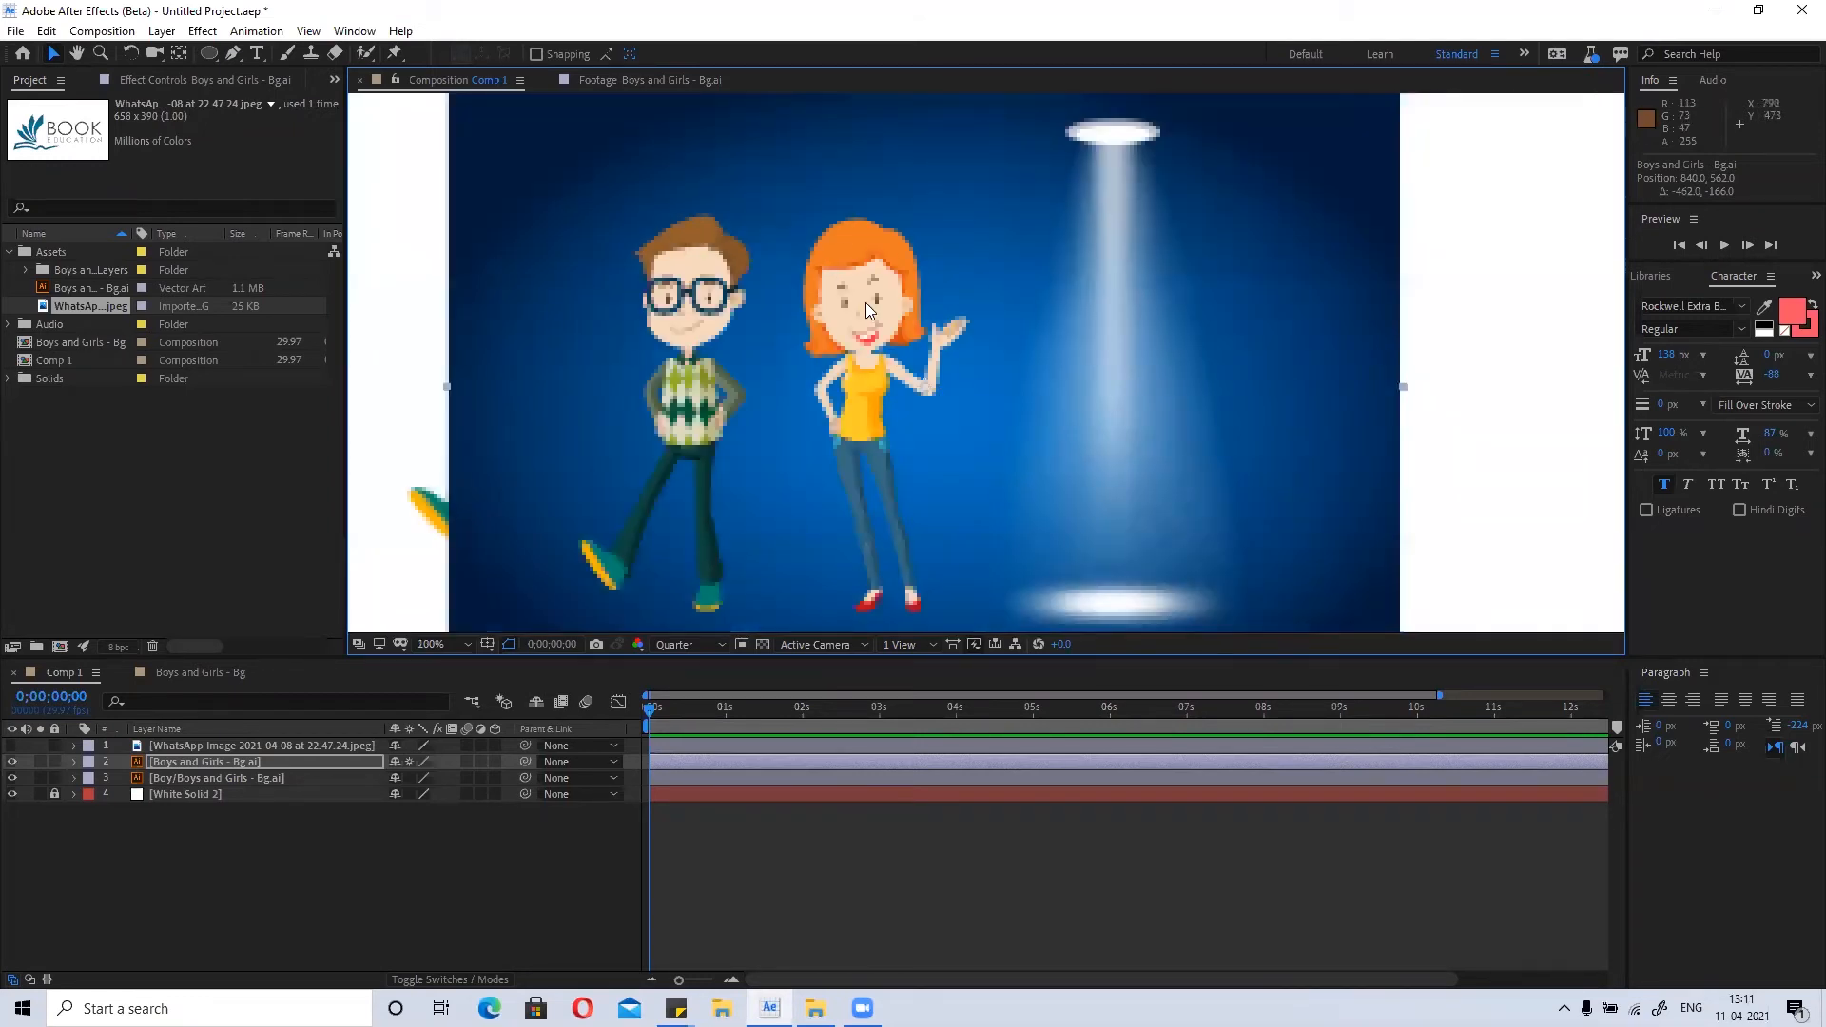
scroll(971, 283, "up", 1)
Enlarge the Boys and Girls - Bg.ai layer to about 300%, 190% to check its sharpness, then reduce it to about 121%, 138%.
left_click_drag(1028, 212, 1704, 41)
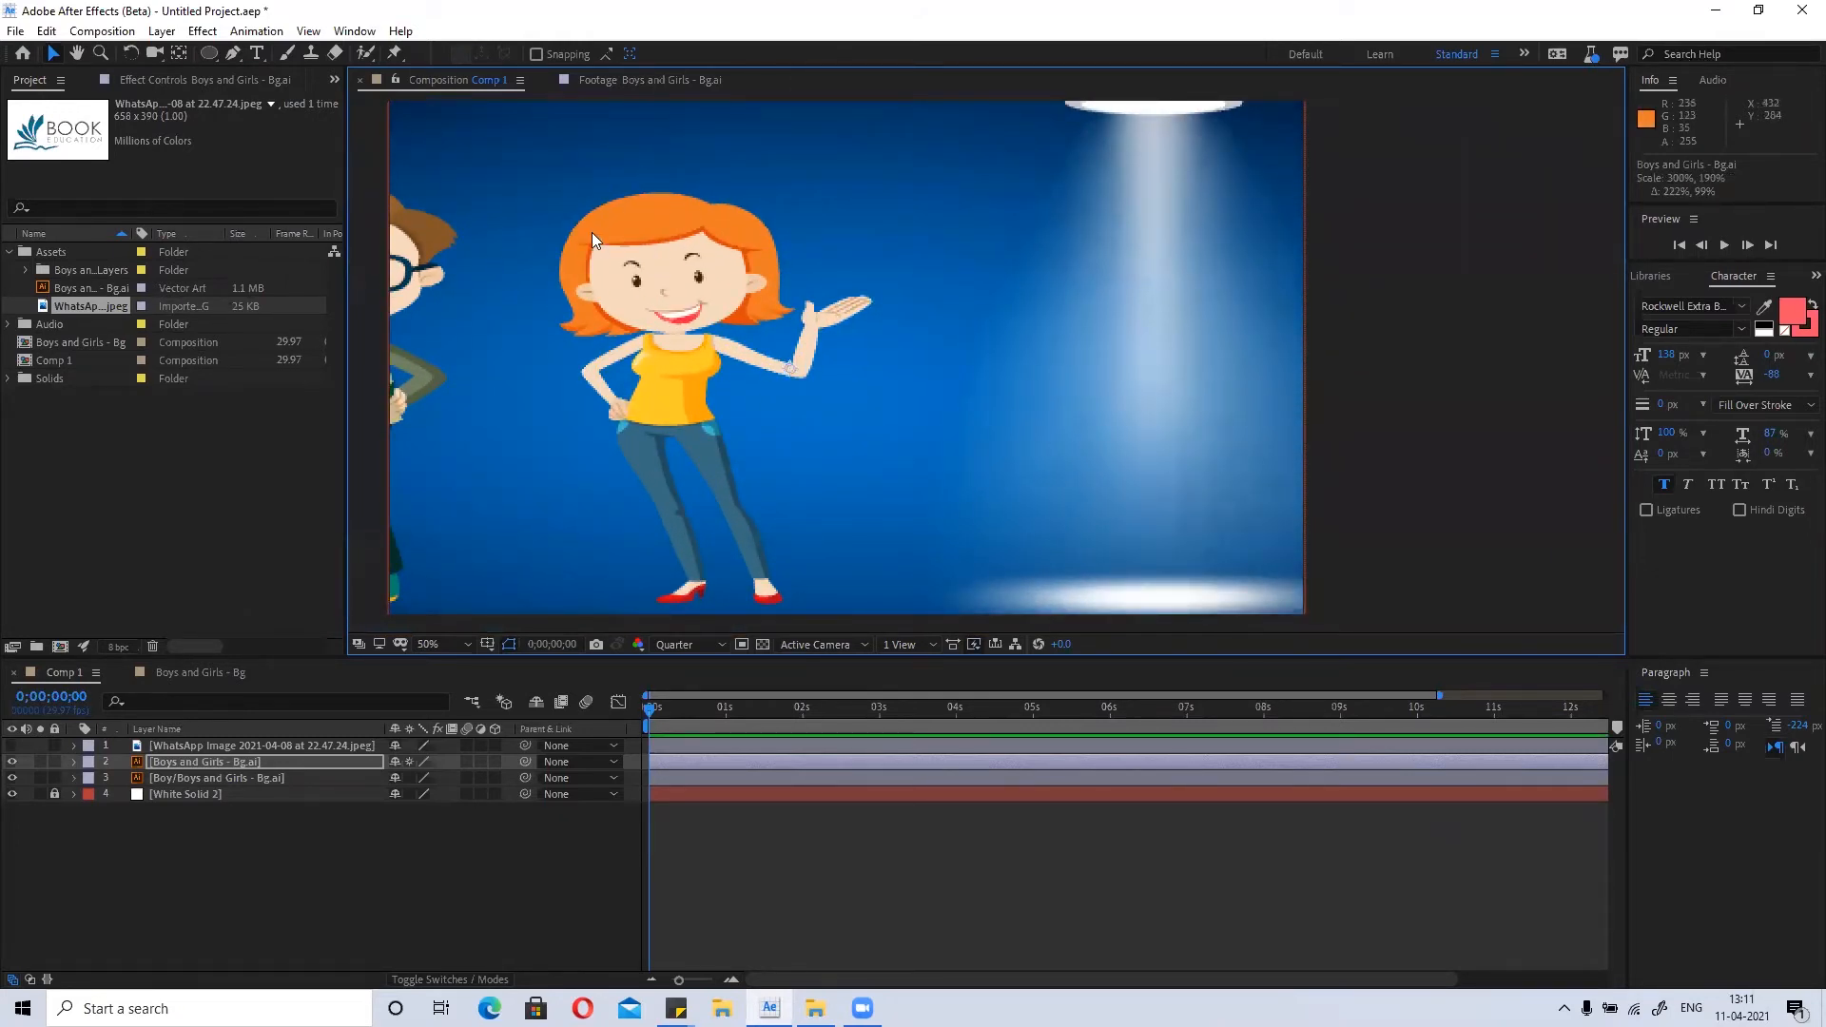
scroll(590, 230, "up", 4)
scroll(611, 203, "down", 6)
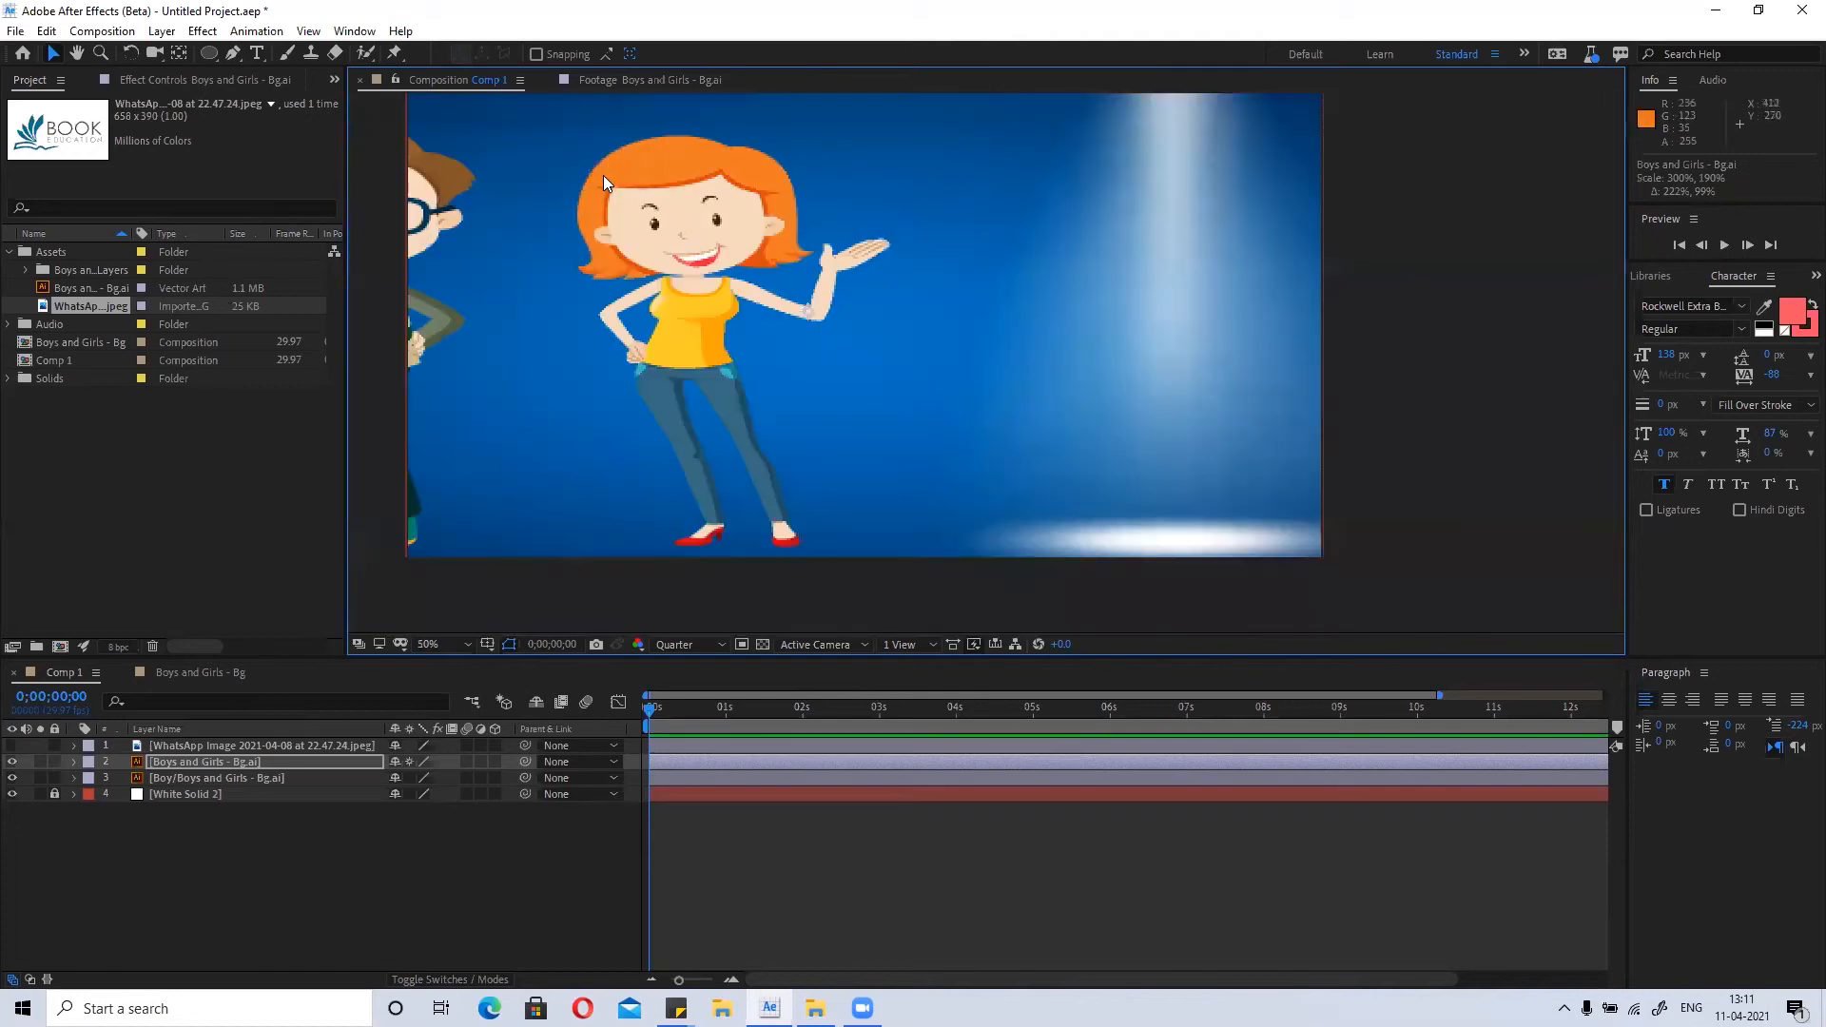
left_click_drag(753, 266, 1008, 432)
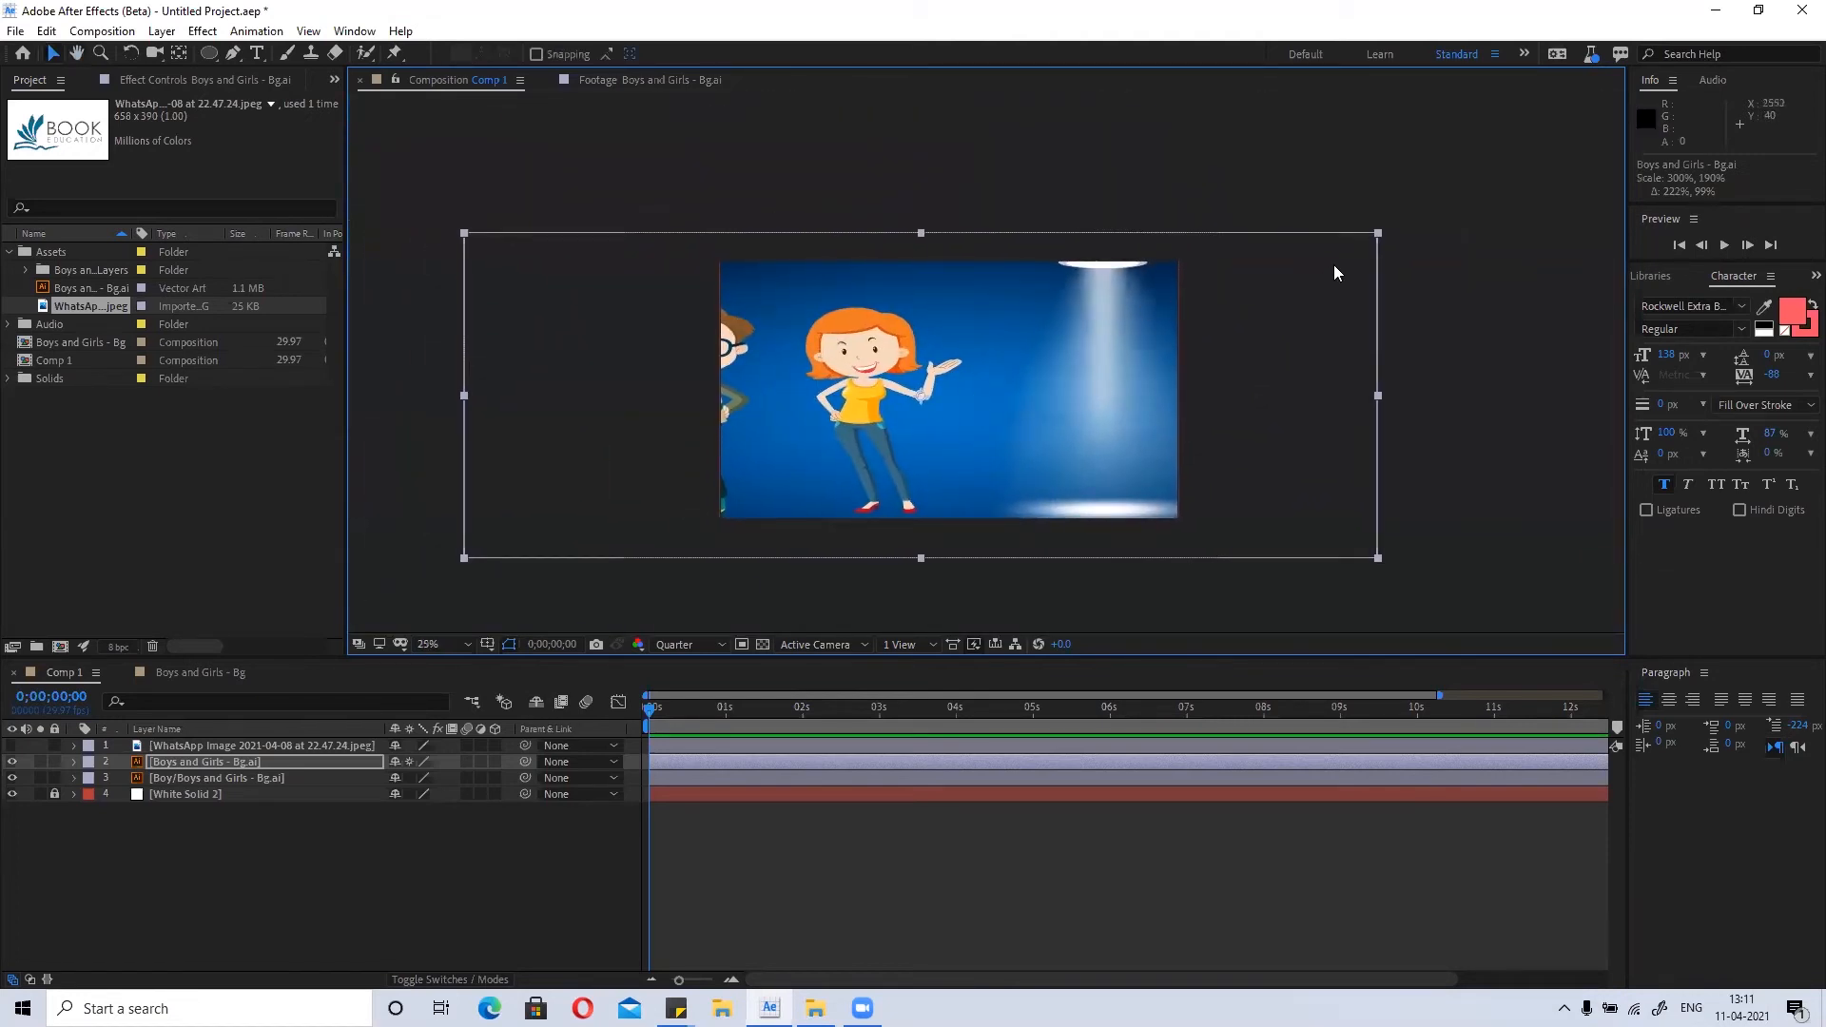
left_click_drag(1377, 232, 1105, 277)
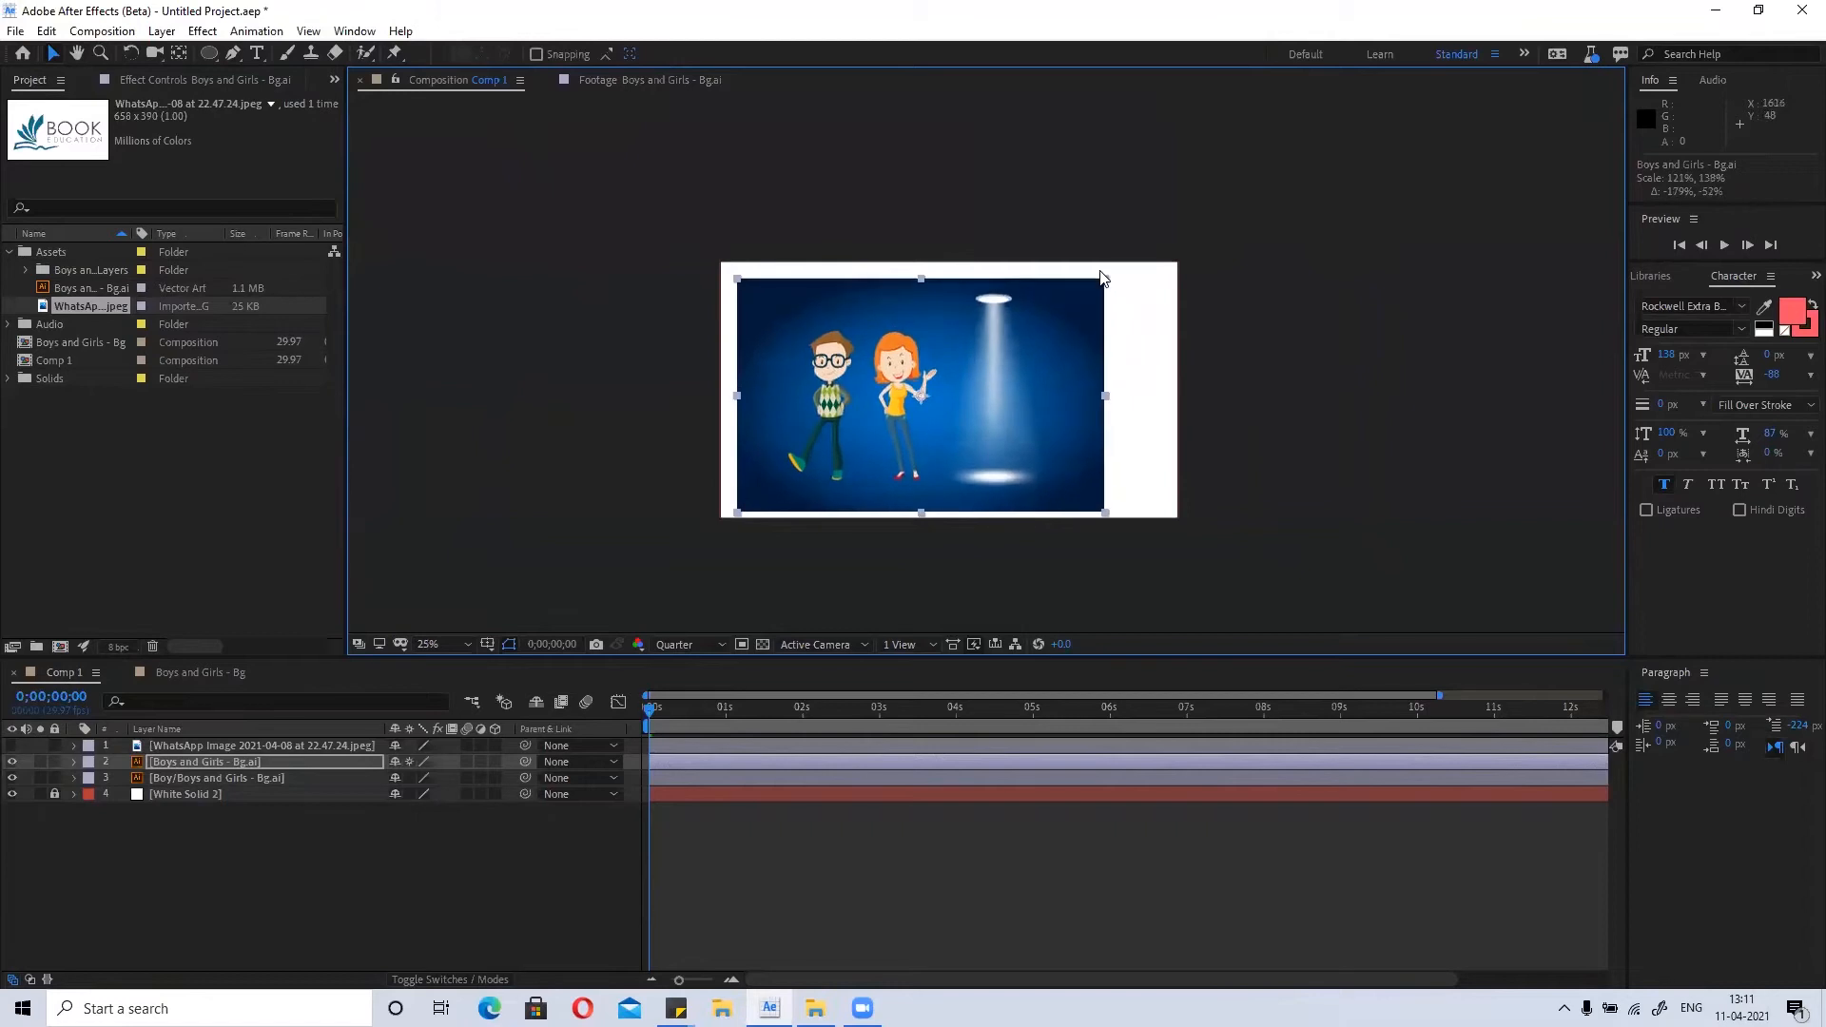
Expand the Boys and Girls - Bg.ai layer's Transform properties to view them, then collapse the layer again.
left_click_drag(1036, 378, 1061, 426)
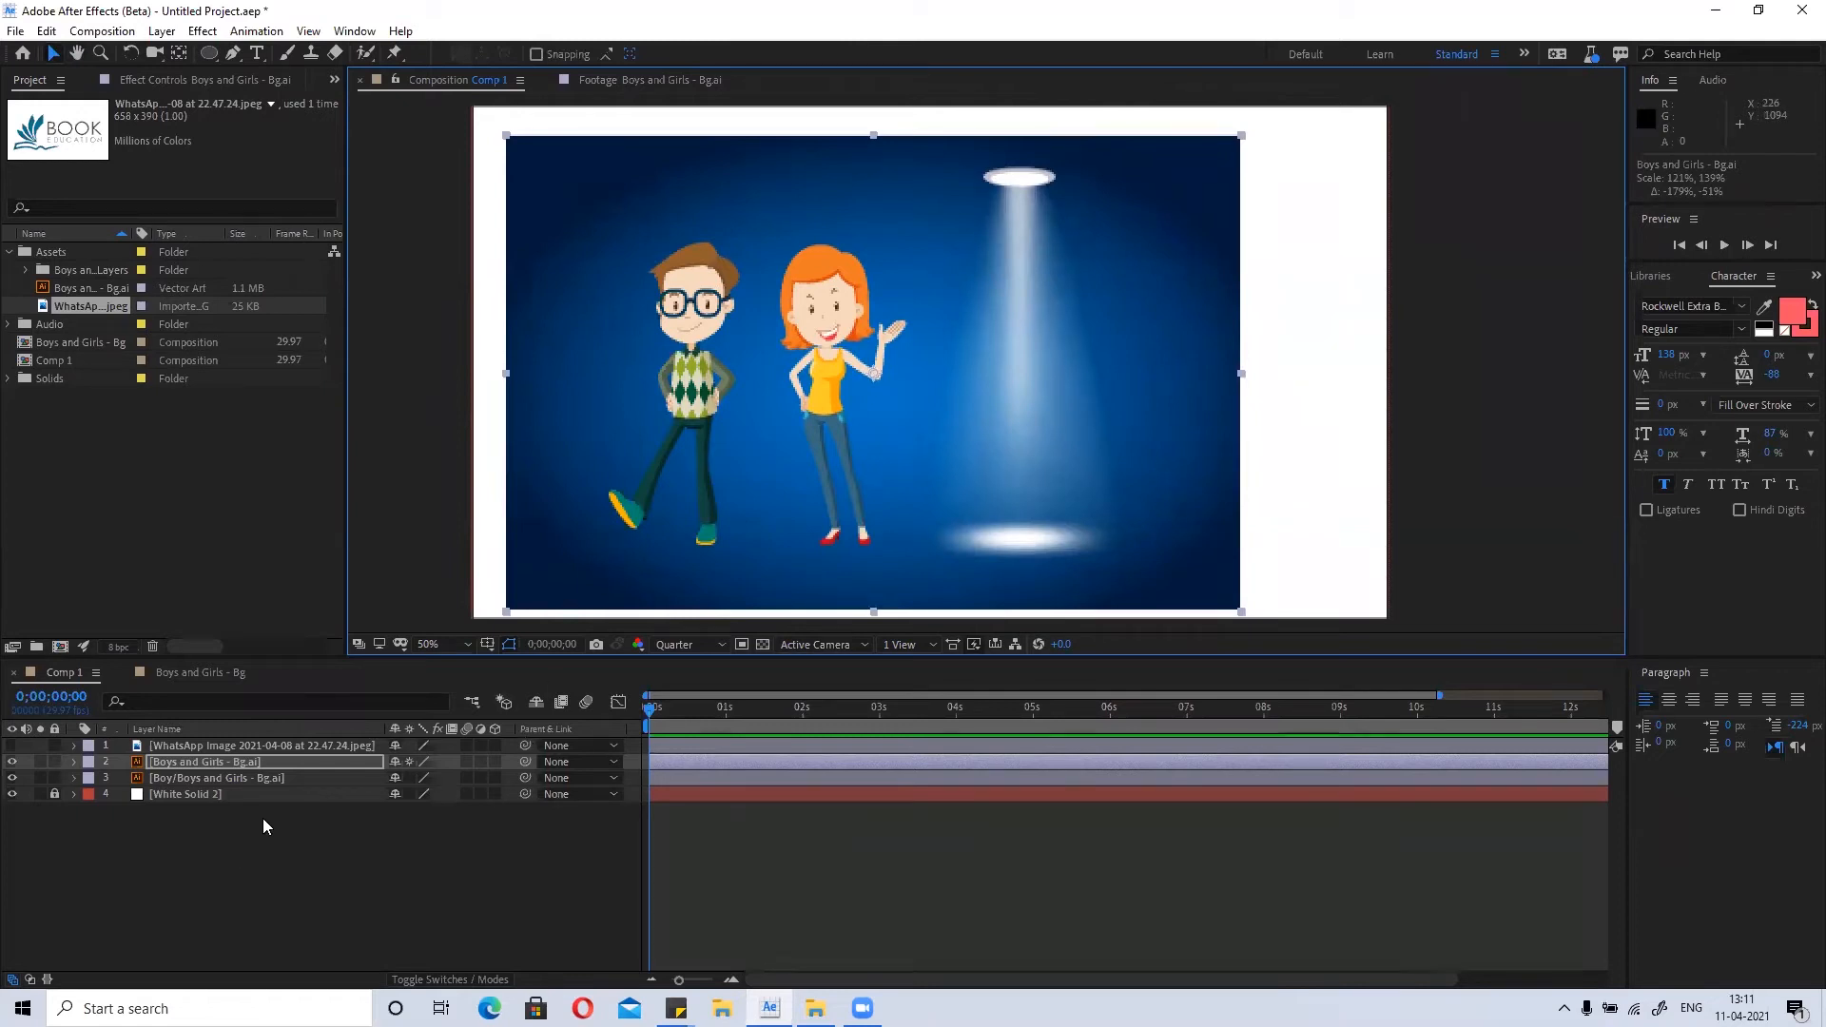
left_click(77, 765)
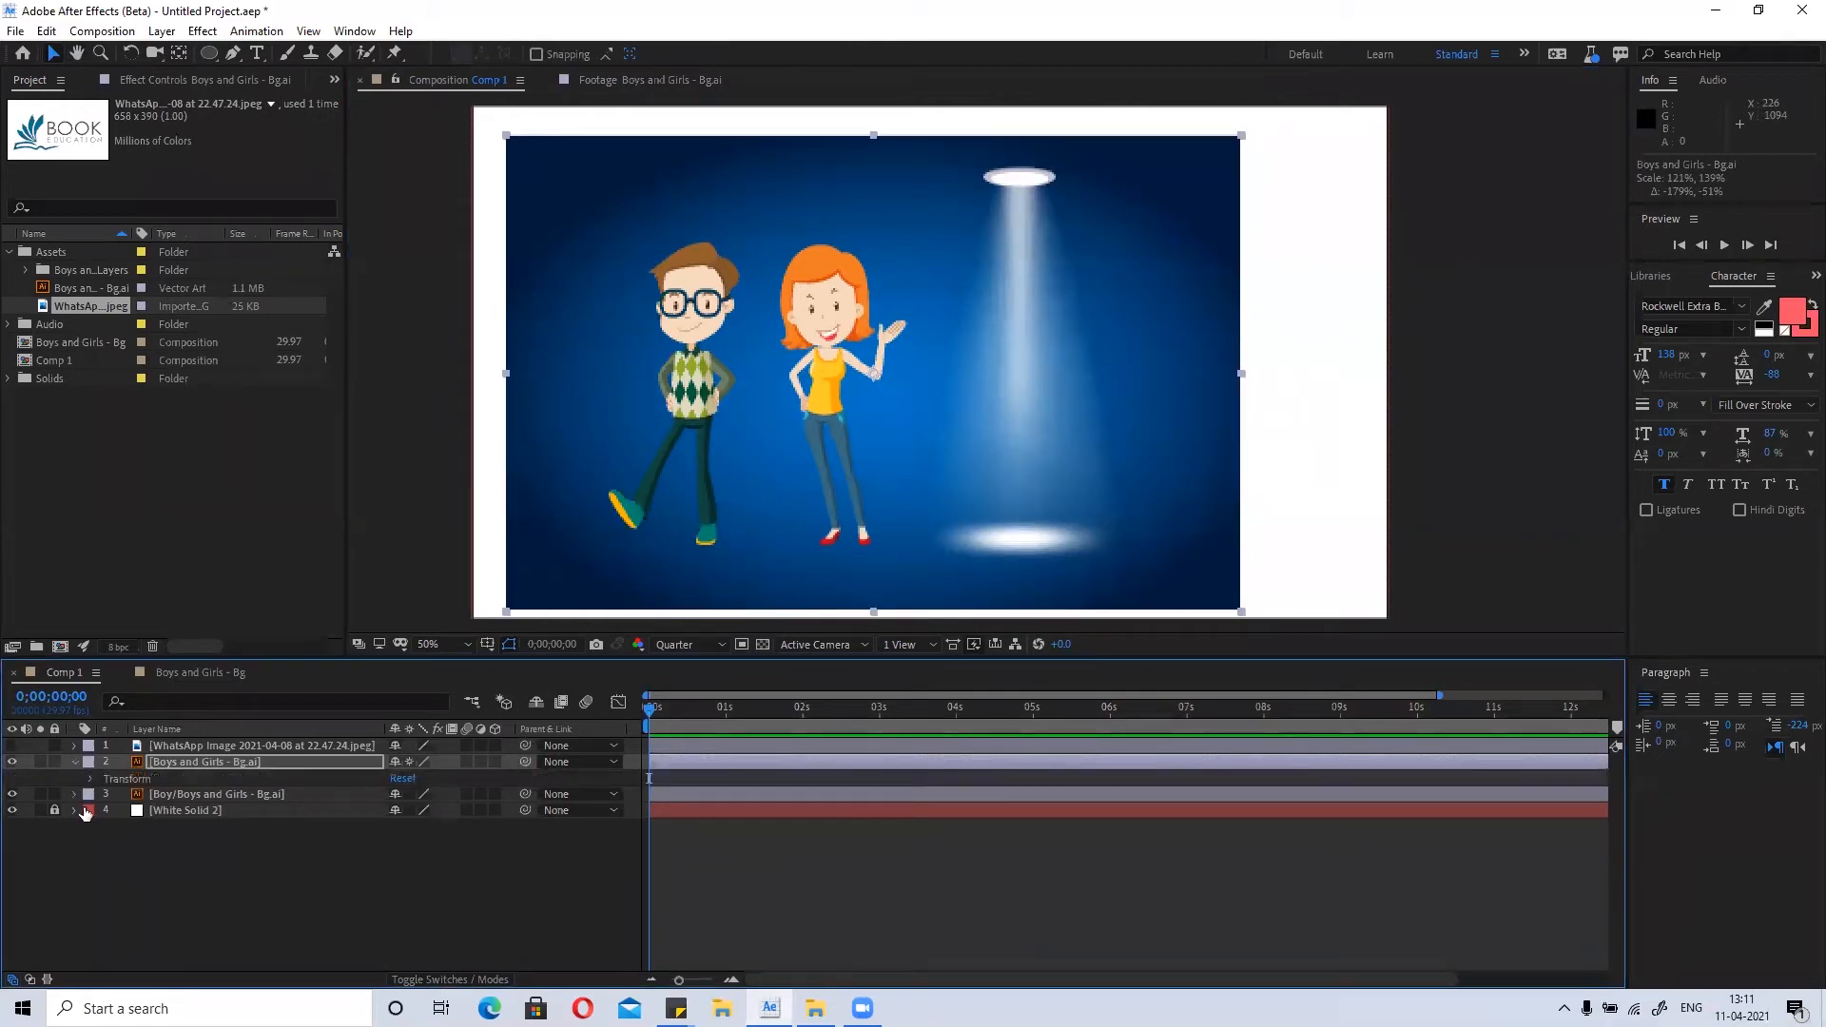
left_click(93, 779)
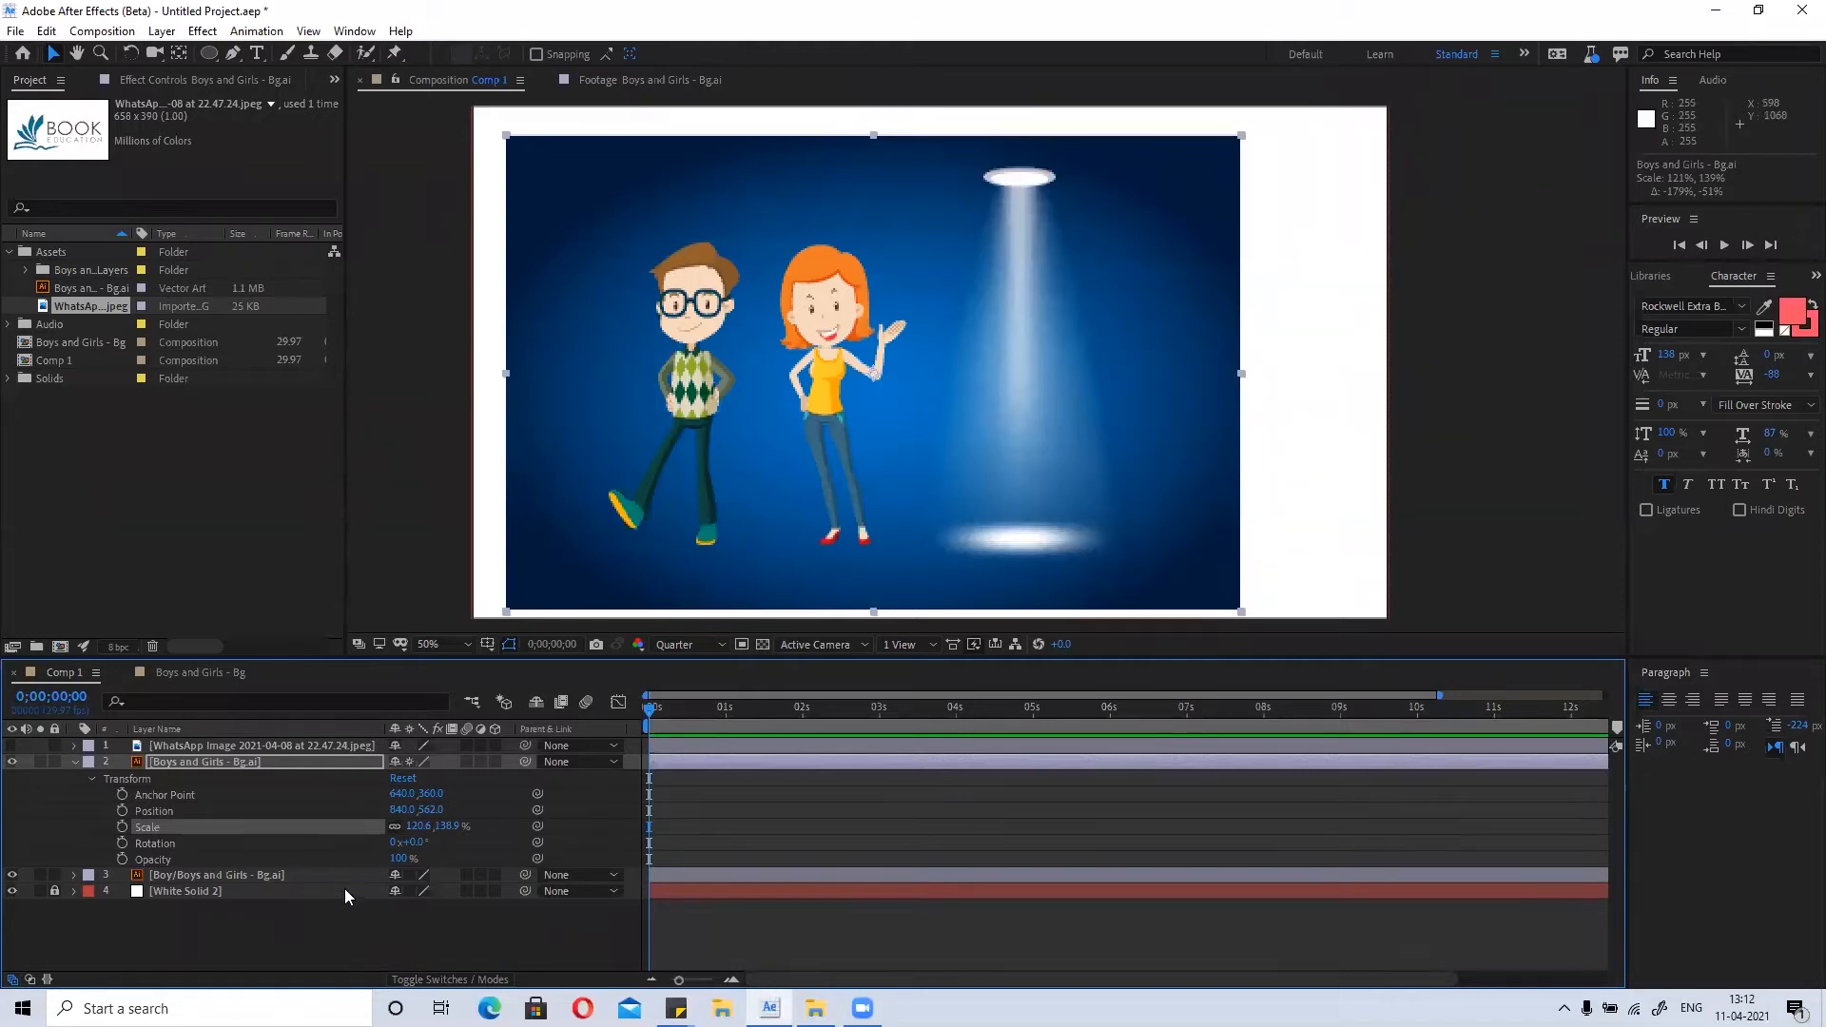
left_click_drag(709, 658, 725, 479)
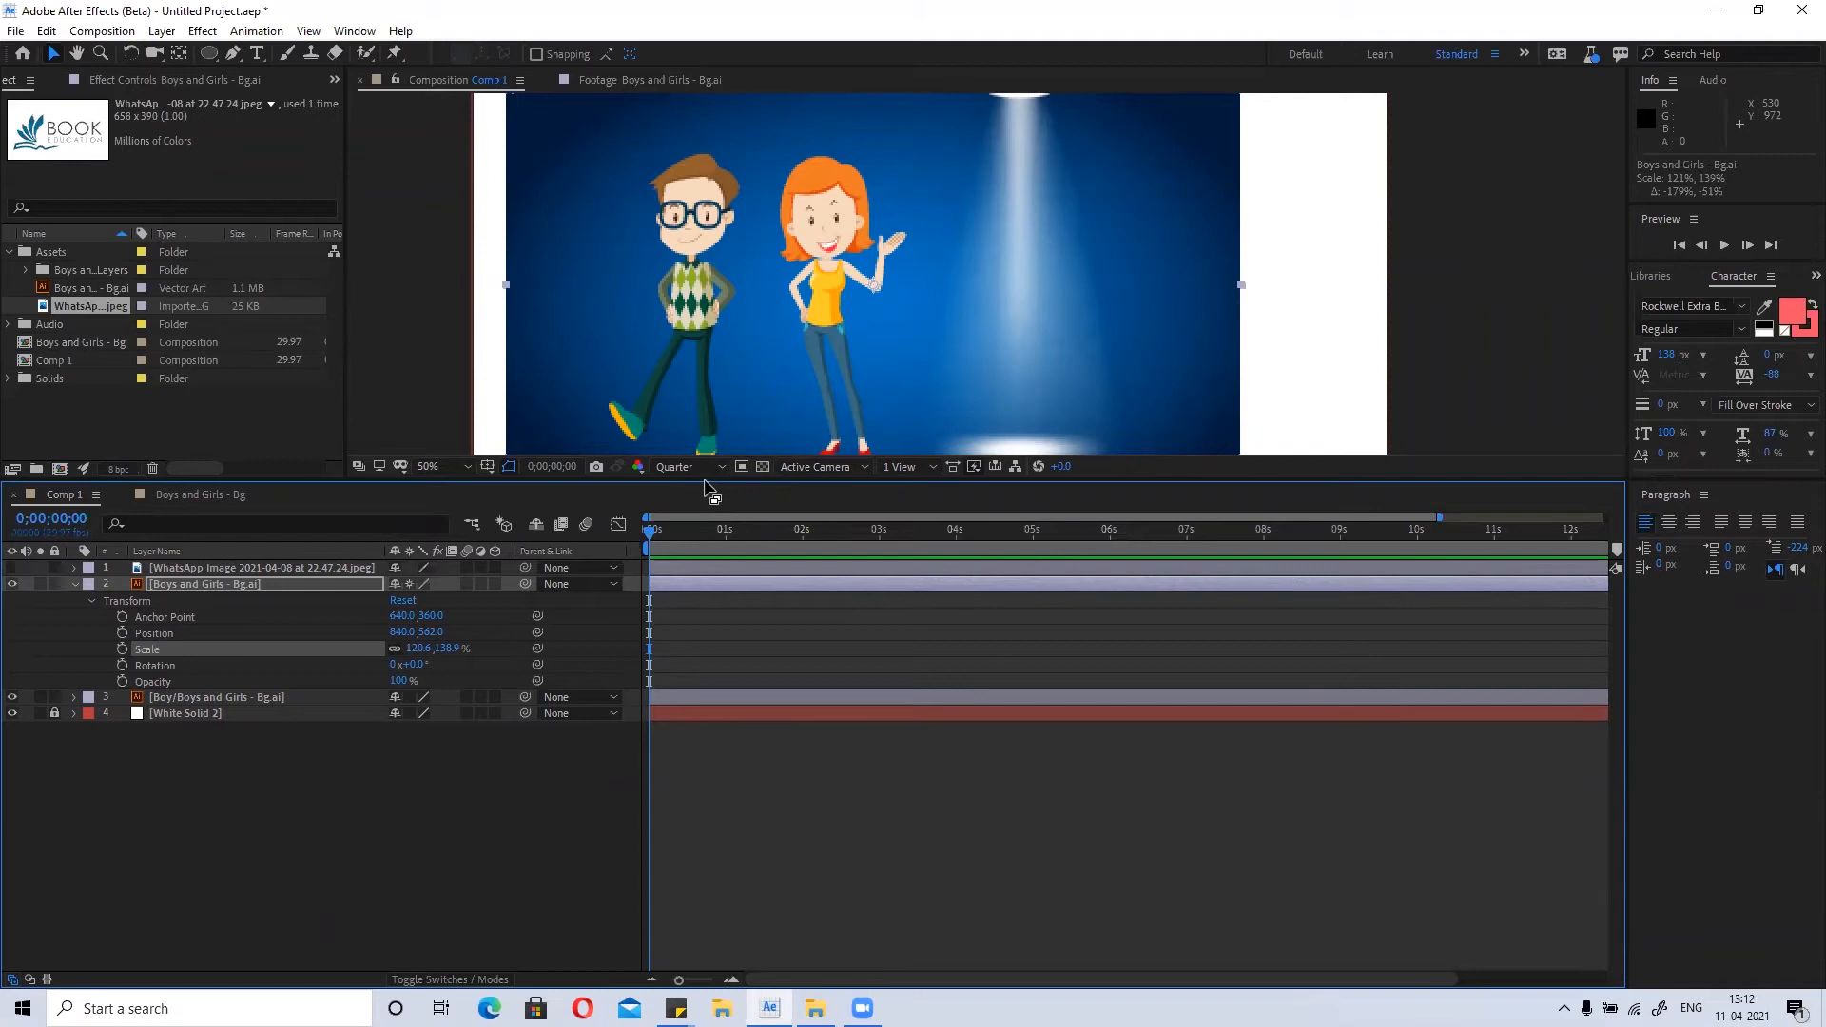
left_click_drag(704, 482, 743, 650)
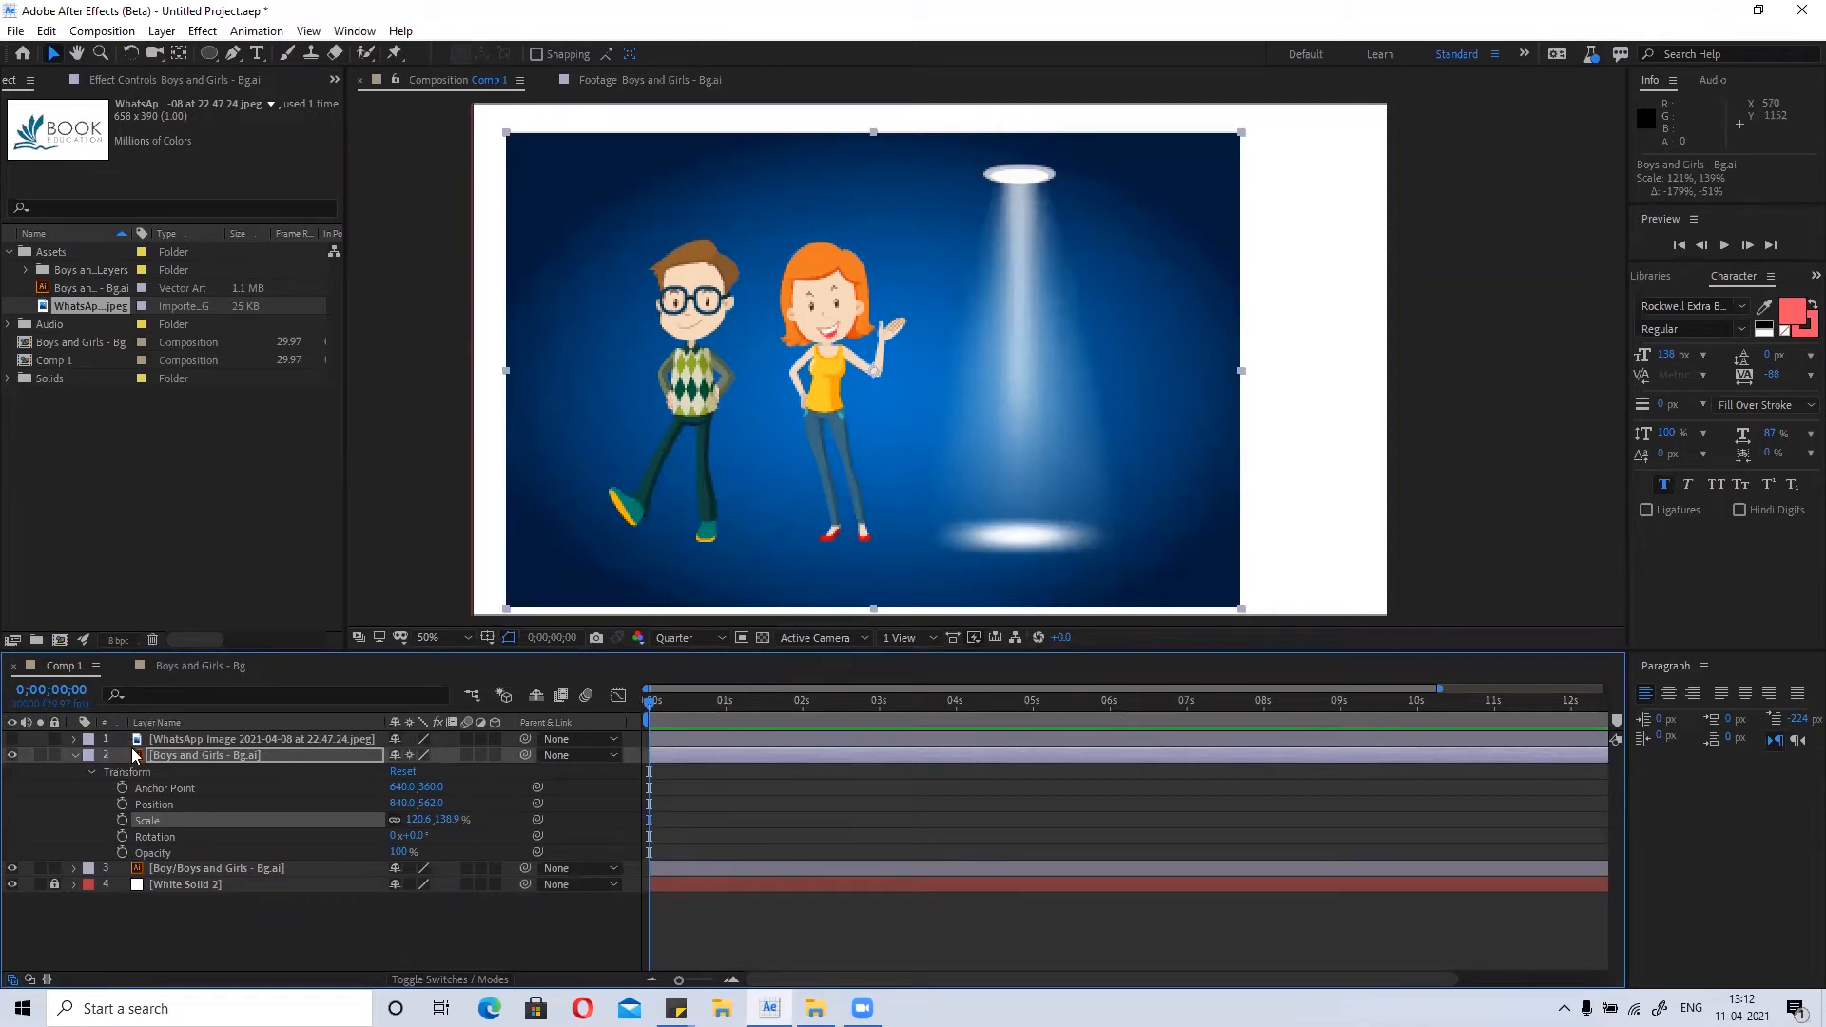
left_click(75, 755)
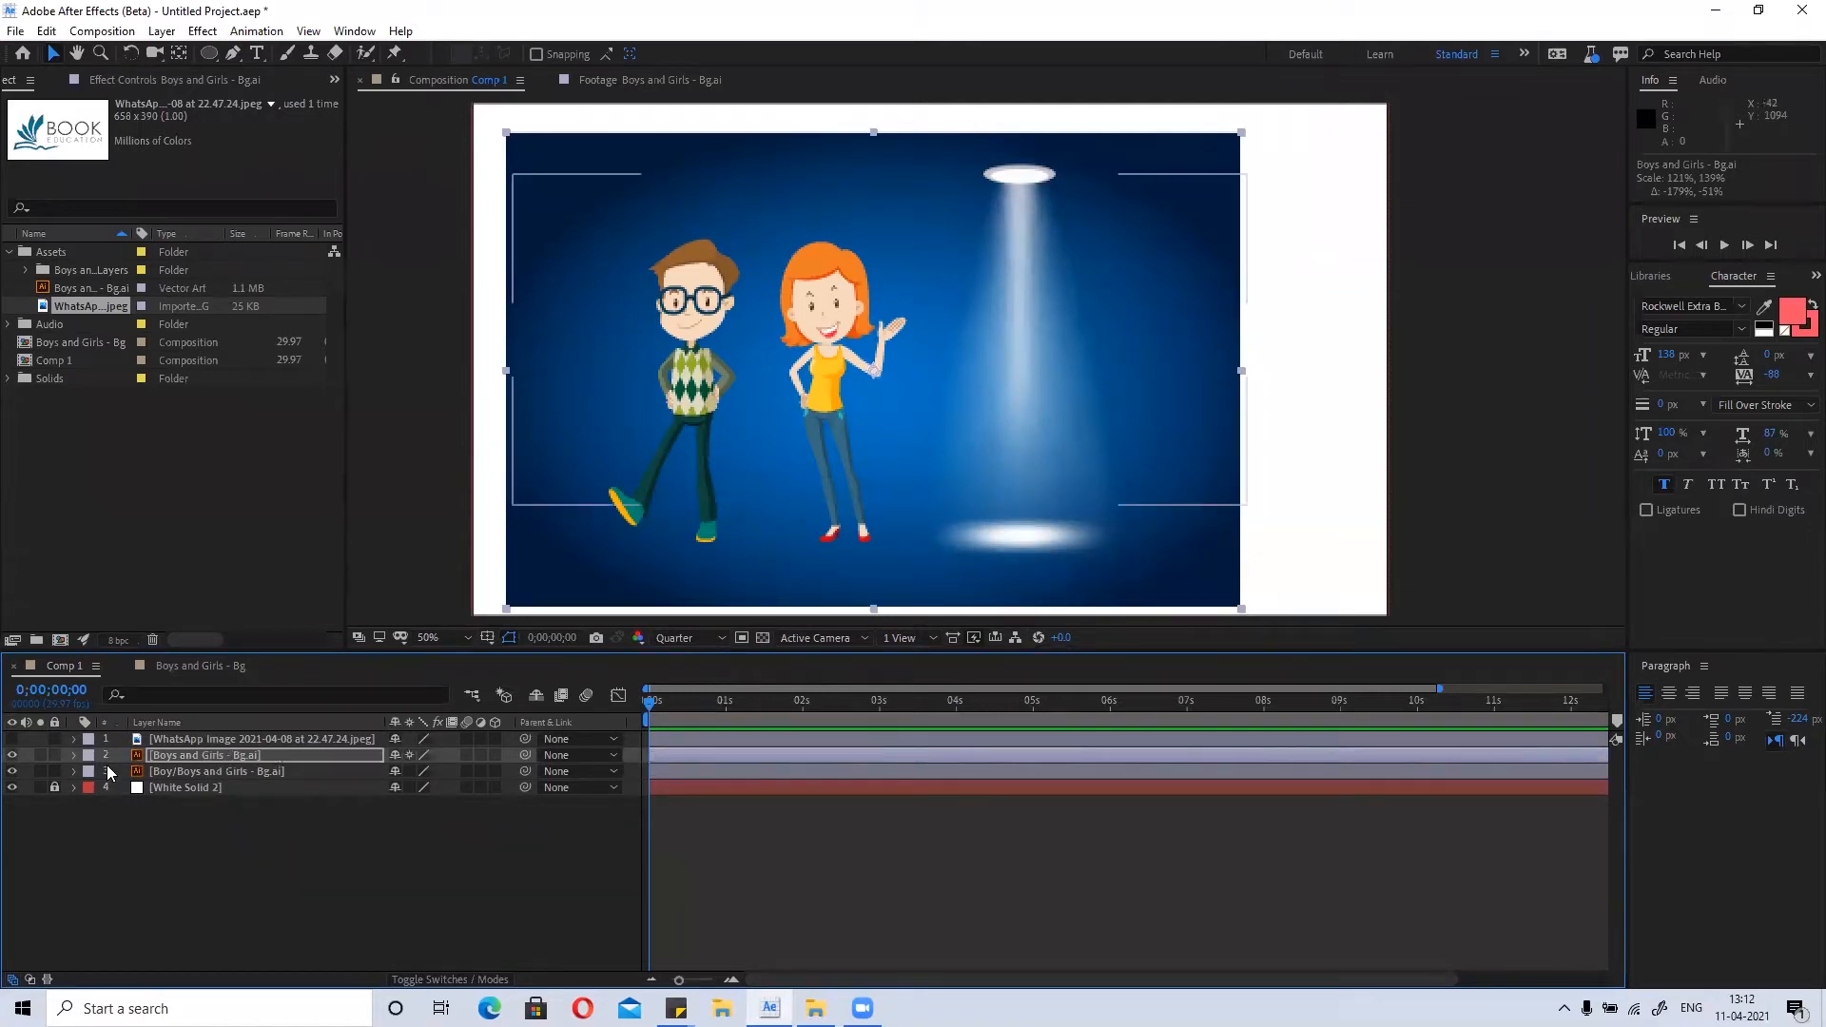
Move the Boys and Girls - Bg.ai layer to about 768, 574 and hide it.
left_click_drag(903, 394, 810, 416)
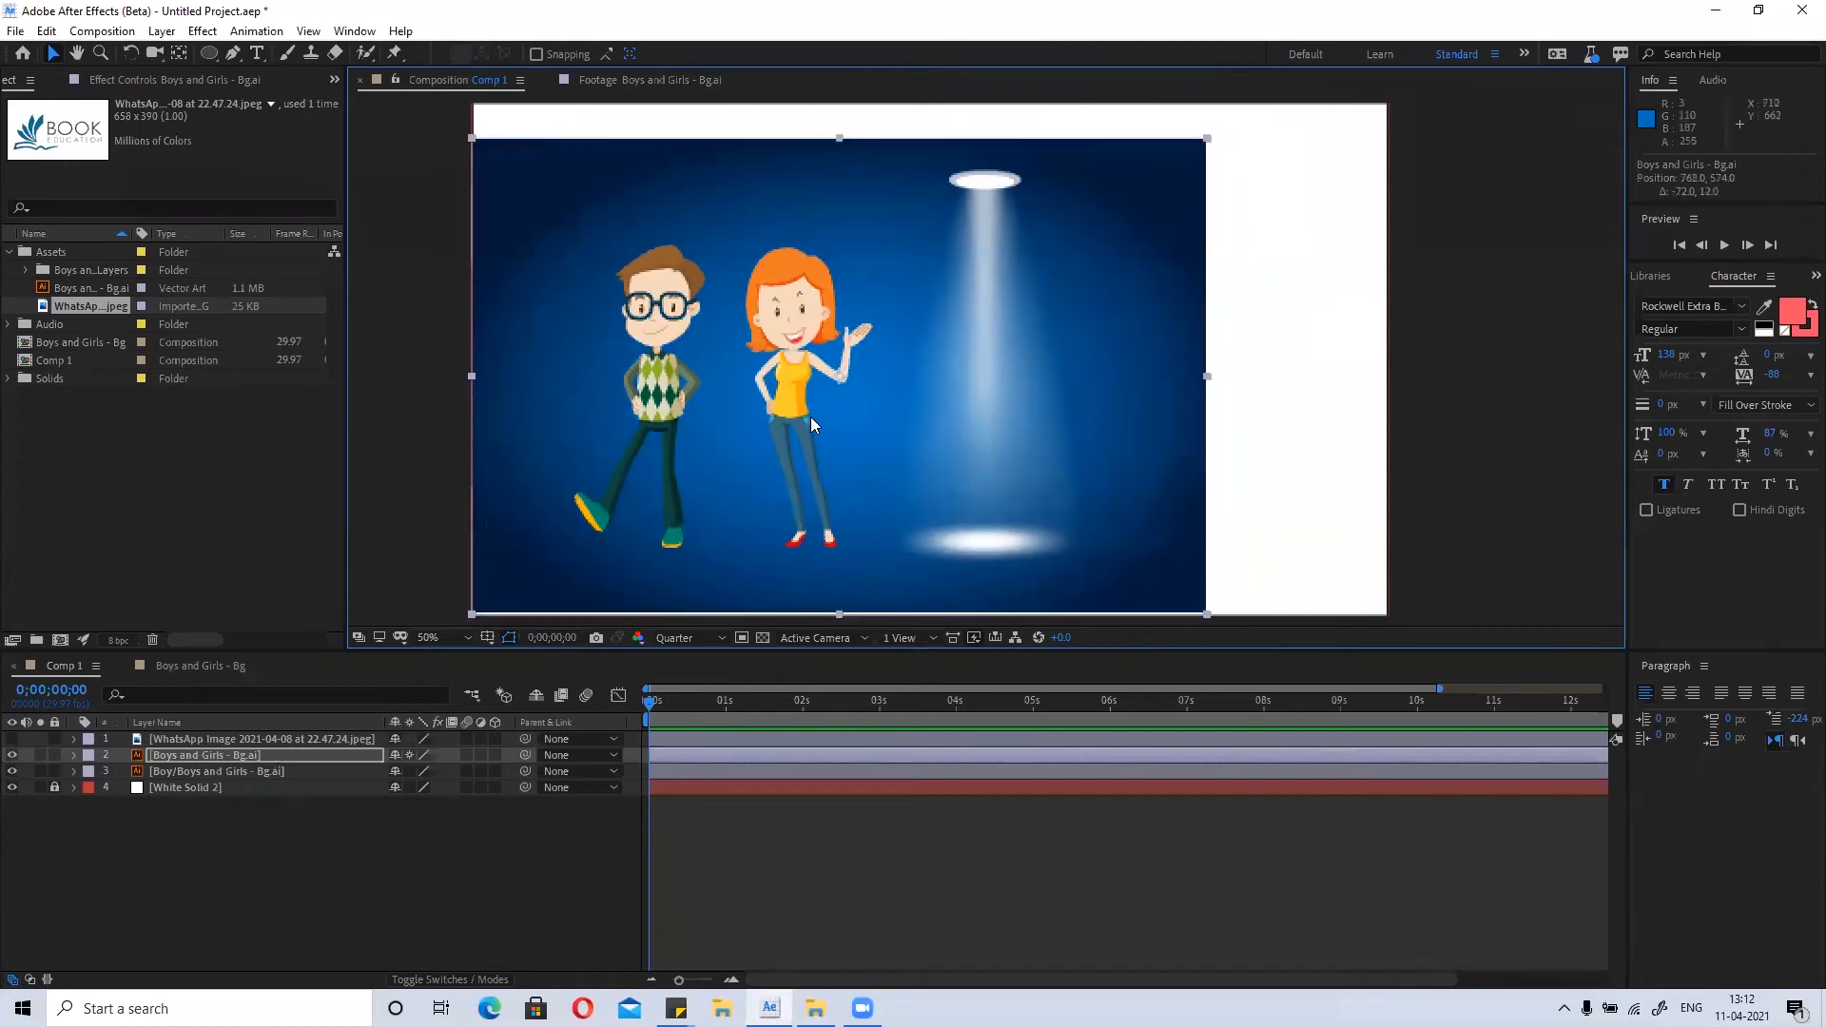
left_click(11, 754)
Place the Boy/Boys and Girls - Bg.ai layer above Boys and Girls - Bg.ai and move it to about 1194, 536.
left_click_drag(215, 771, 229, 749)
left_click_drag(717, 340, 915, 355)
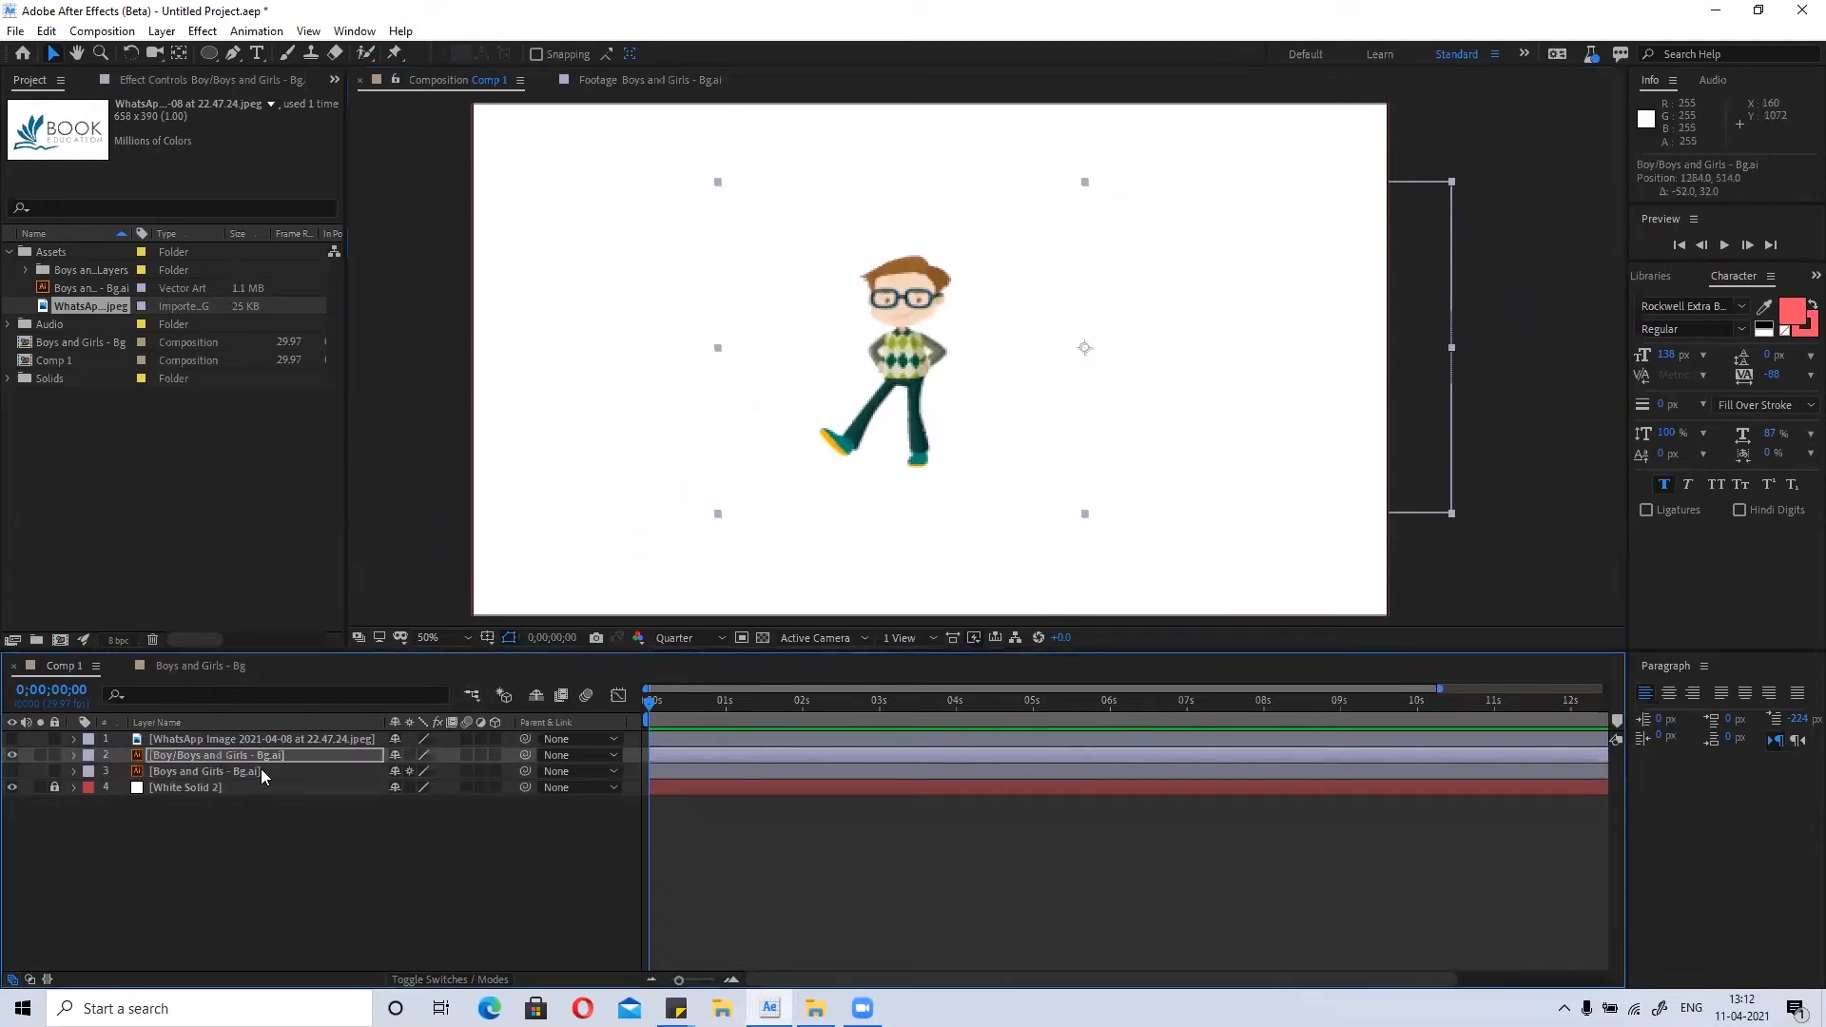
left_click(228, 756)
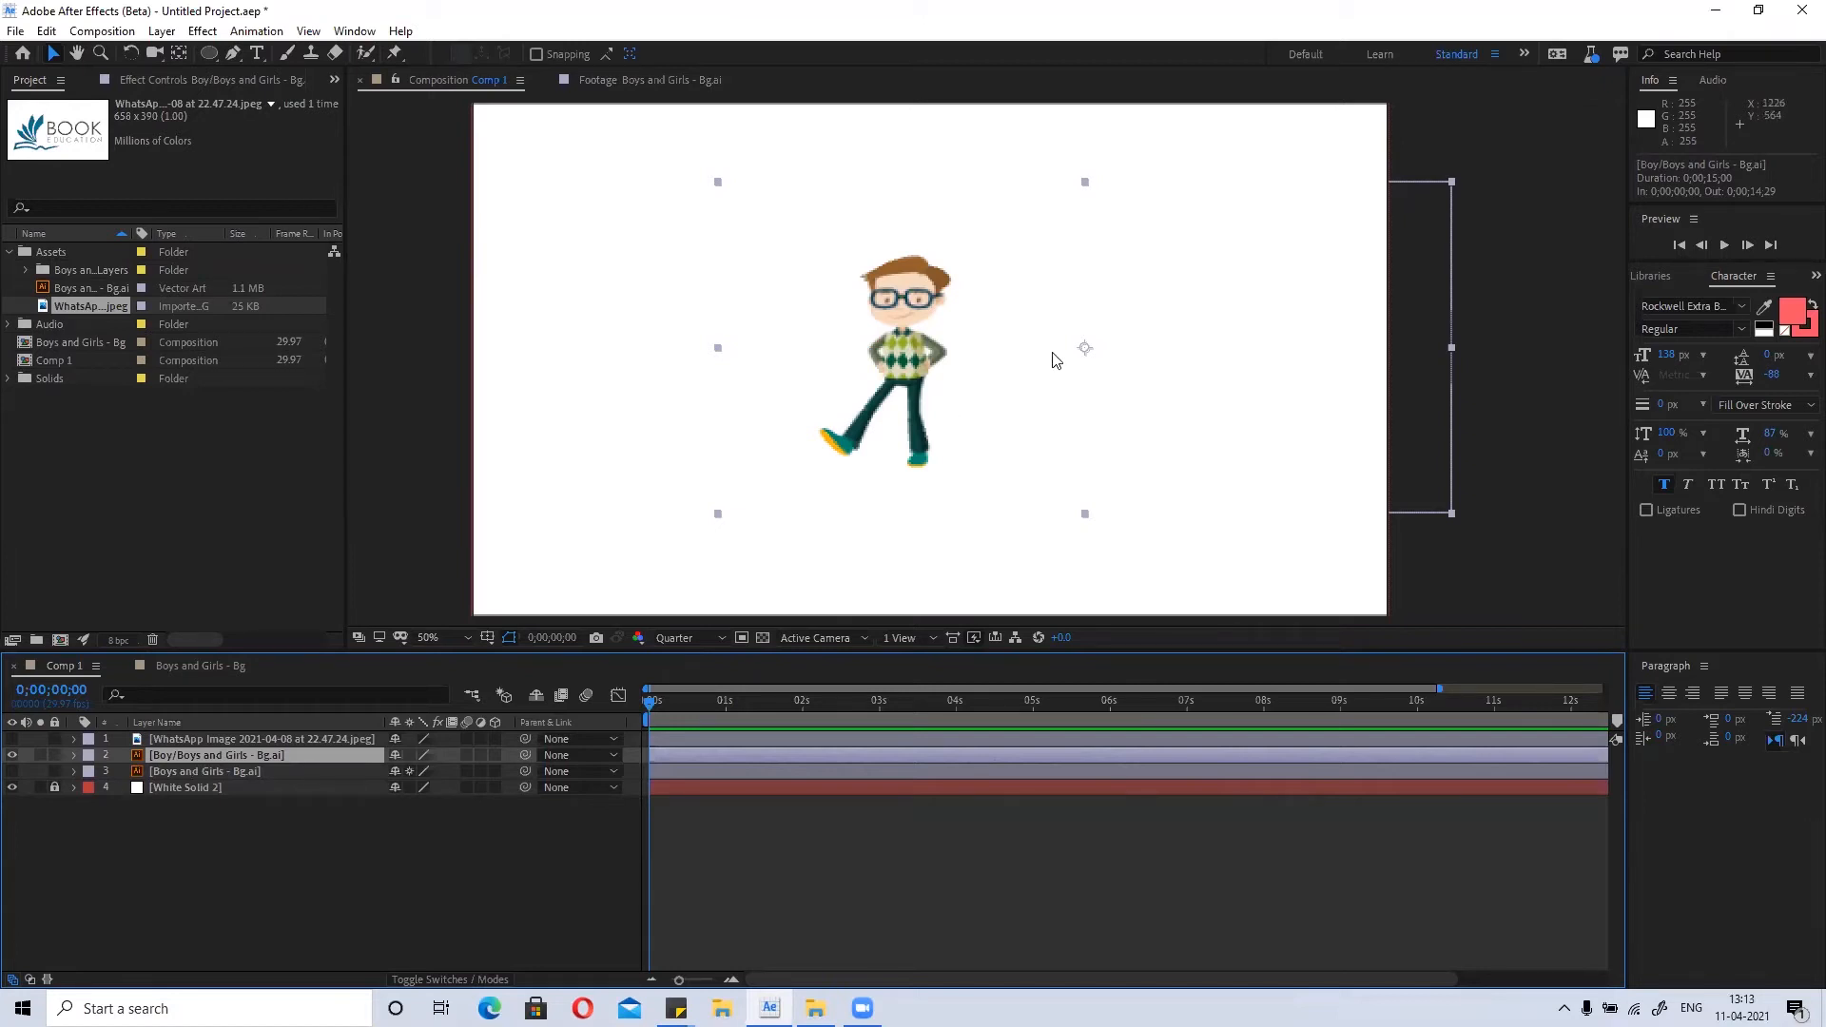
mouse_move(907, 352)
left_mouse_down()
mouse_move(1152, 353)
mouse_move(660, 358)
mouse_move(1076, 351)
mouse_move(873, 352)
left_mouse_up()
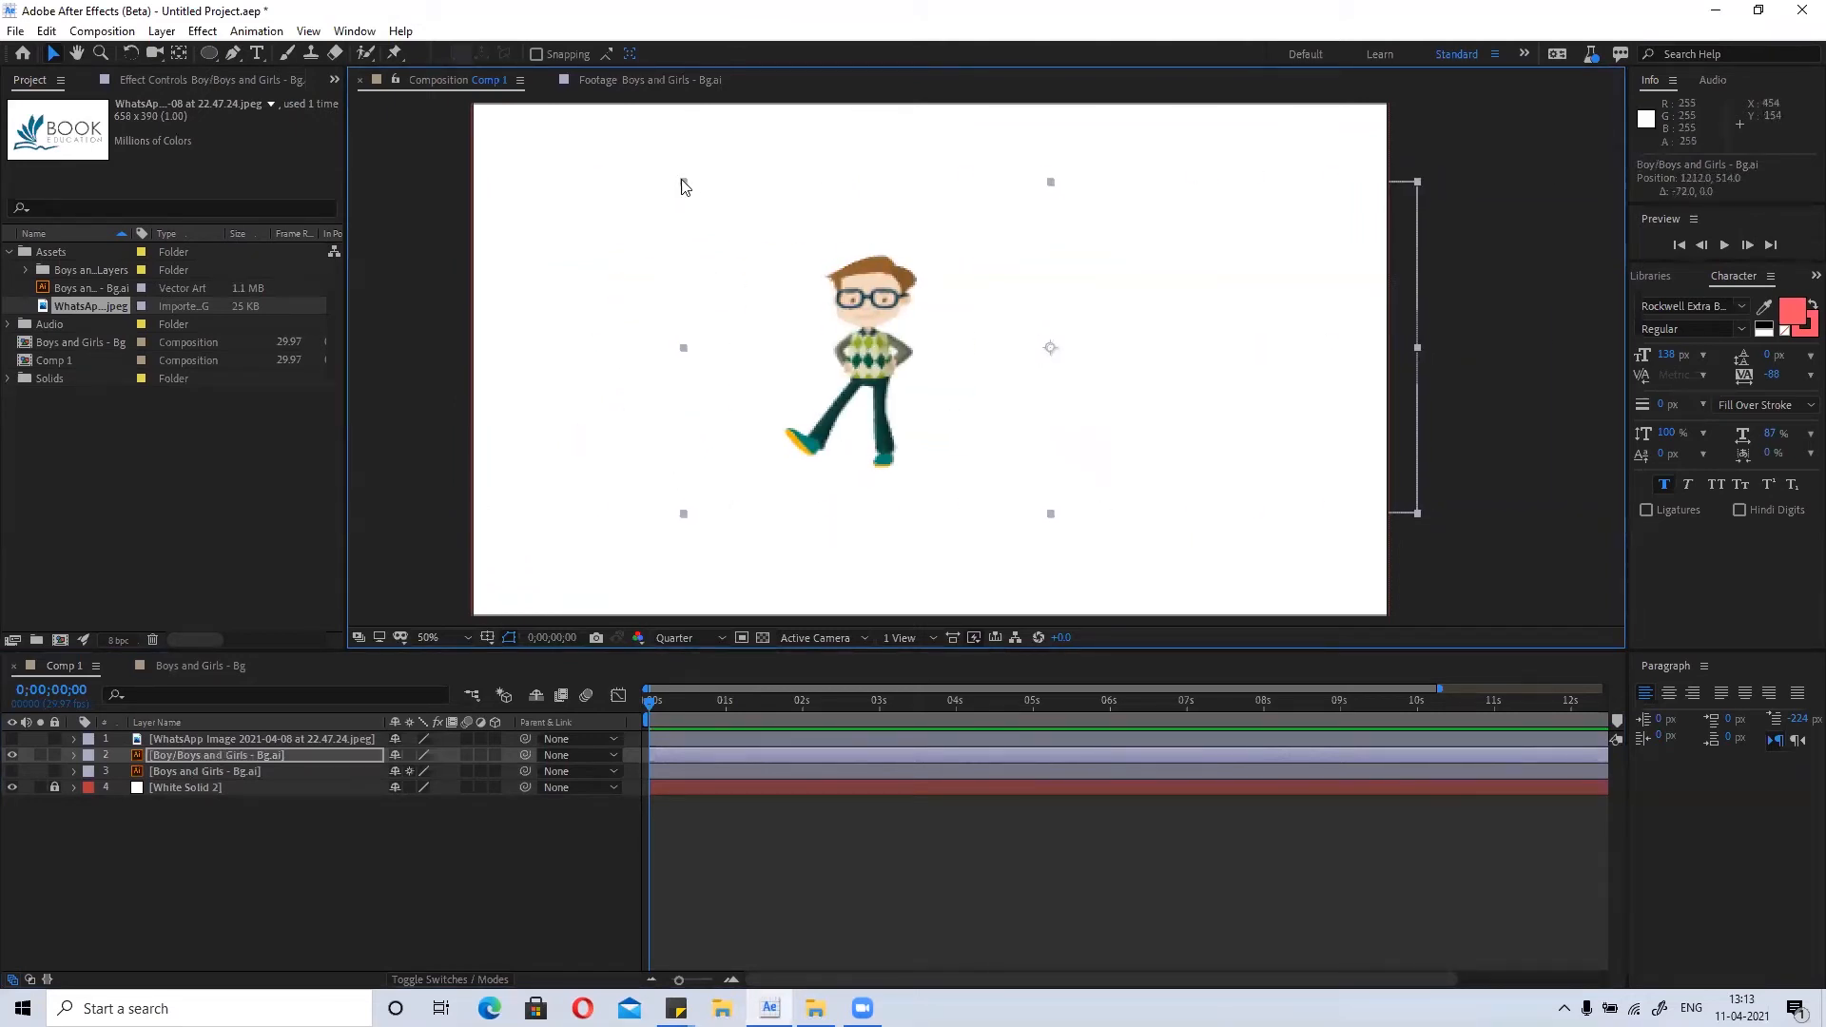
mouse_move(856, 359)
left_mouse_down()
mouse_move(915, 358)
mouse_move(847, 370)
left_mouse_up()
Set the Boy/Boys and Girls - Bg.ai layer's rotation to 2°, then collapse its properties and deselect it.
left_click(73, 754)
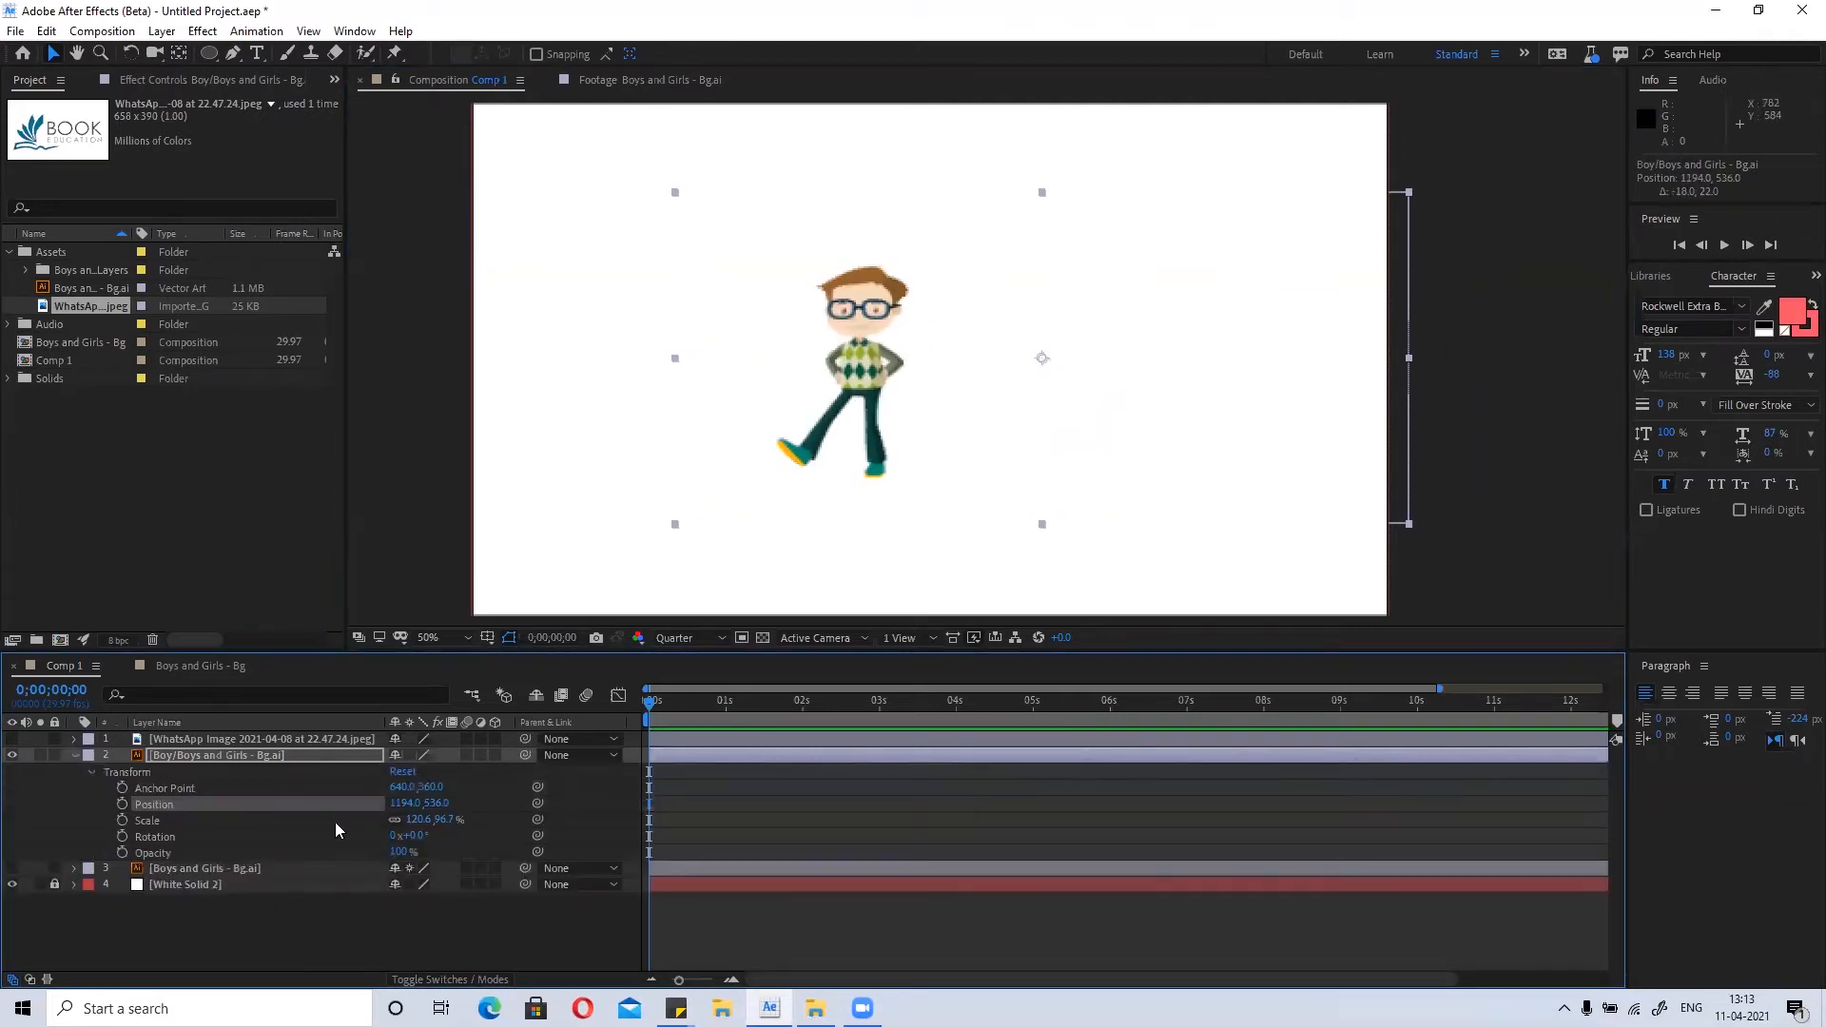
mouse_move(407, 836)
left_mouse_down()
mouse_move(468, 833)
mouse_move(404, 836)
left_mouse_up()
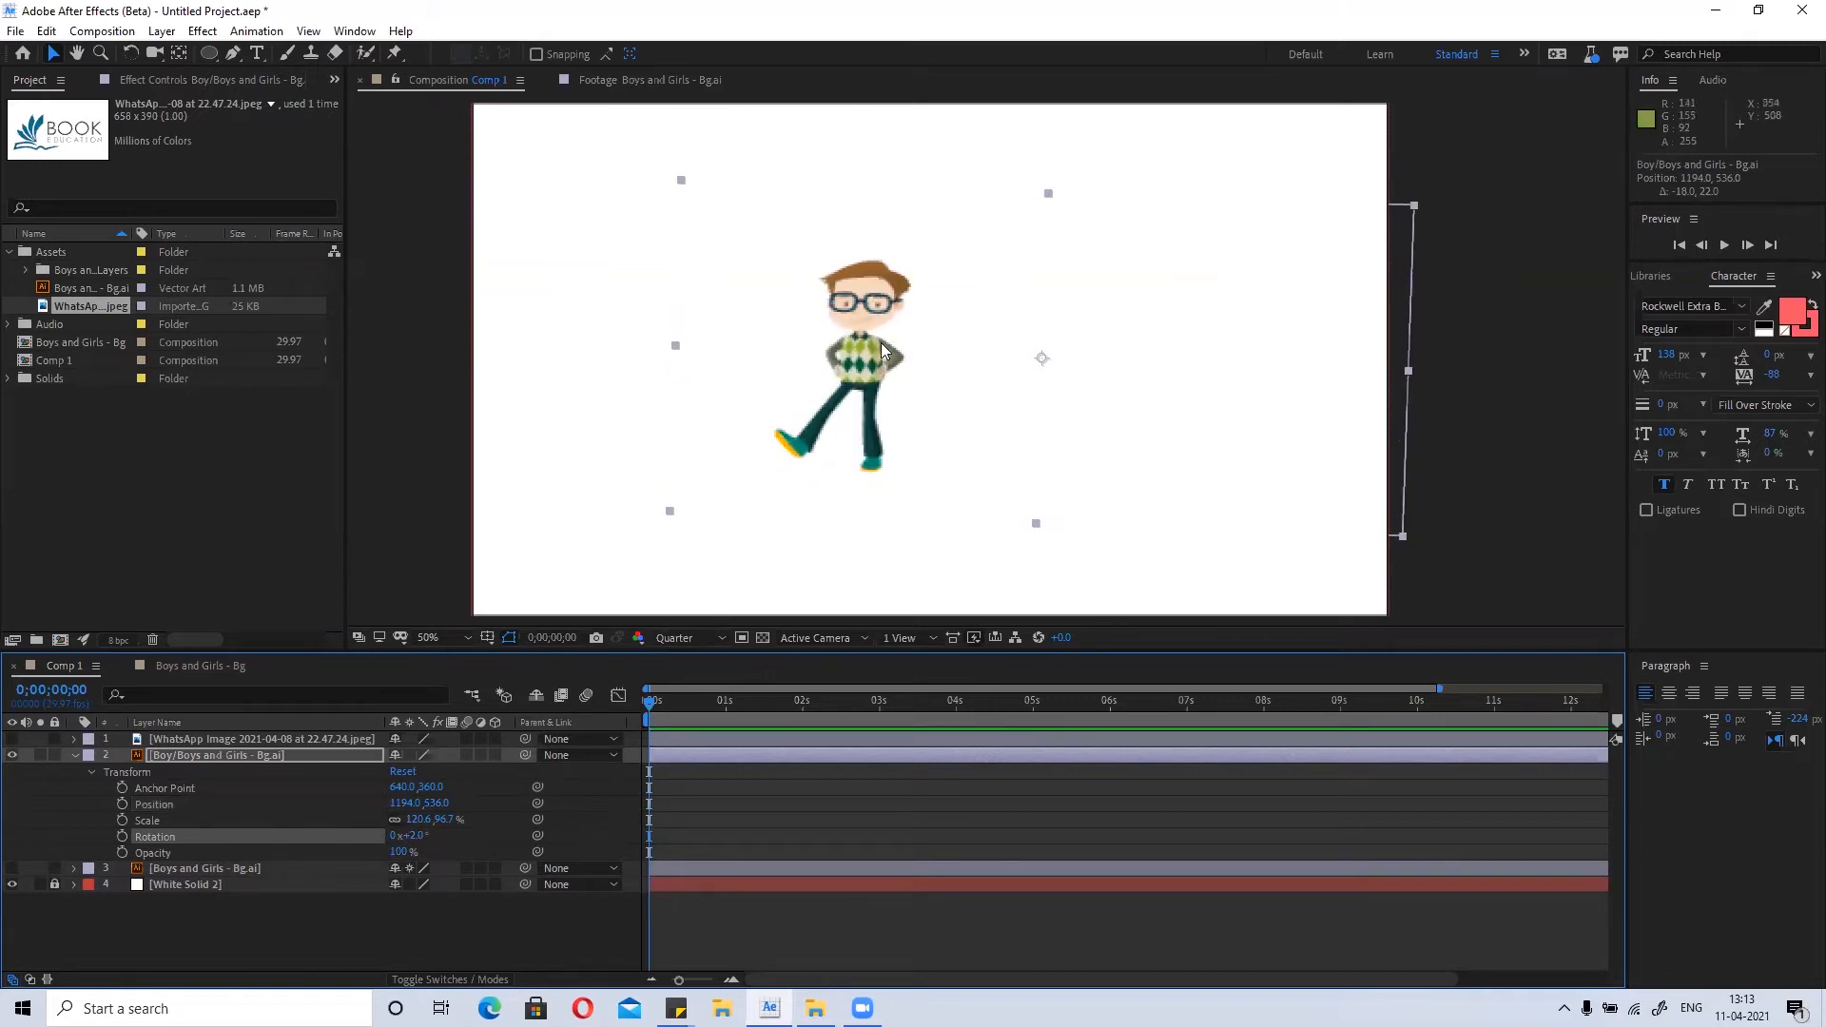
left_click(75, 756)
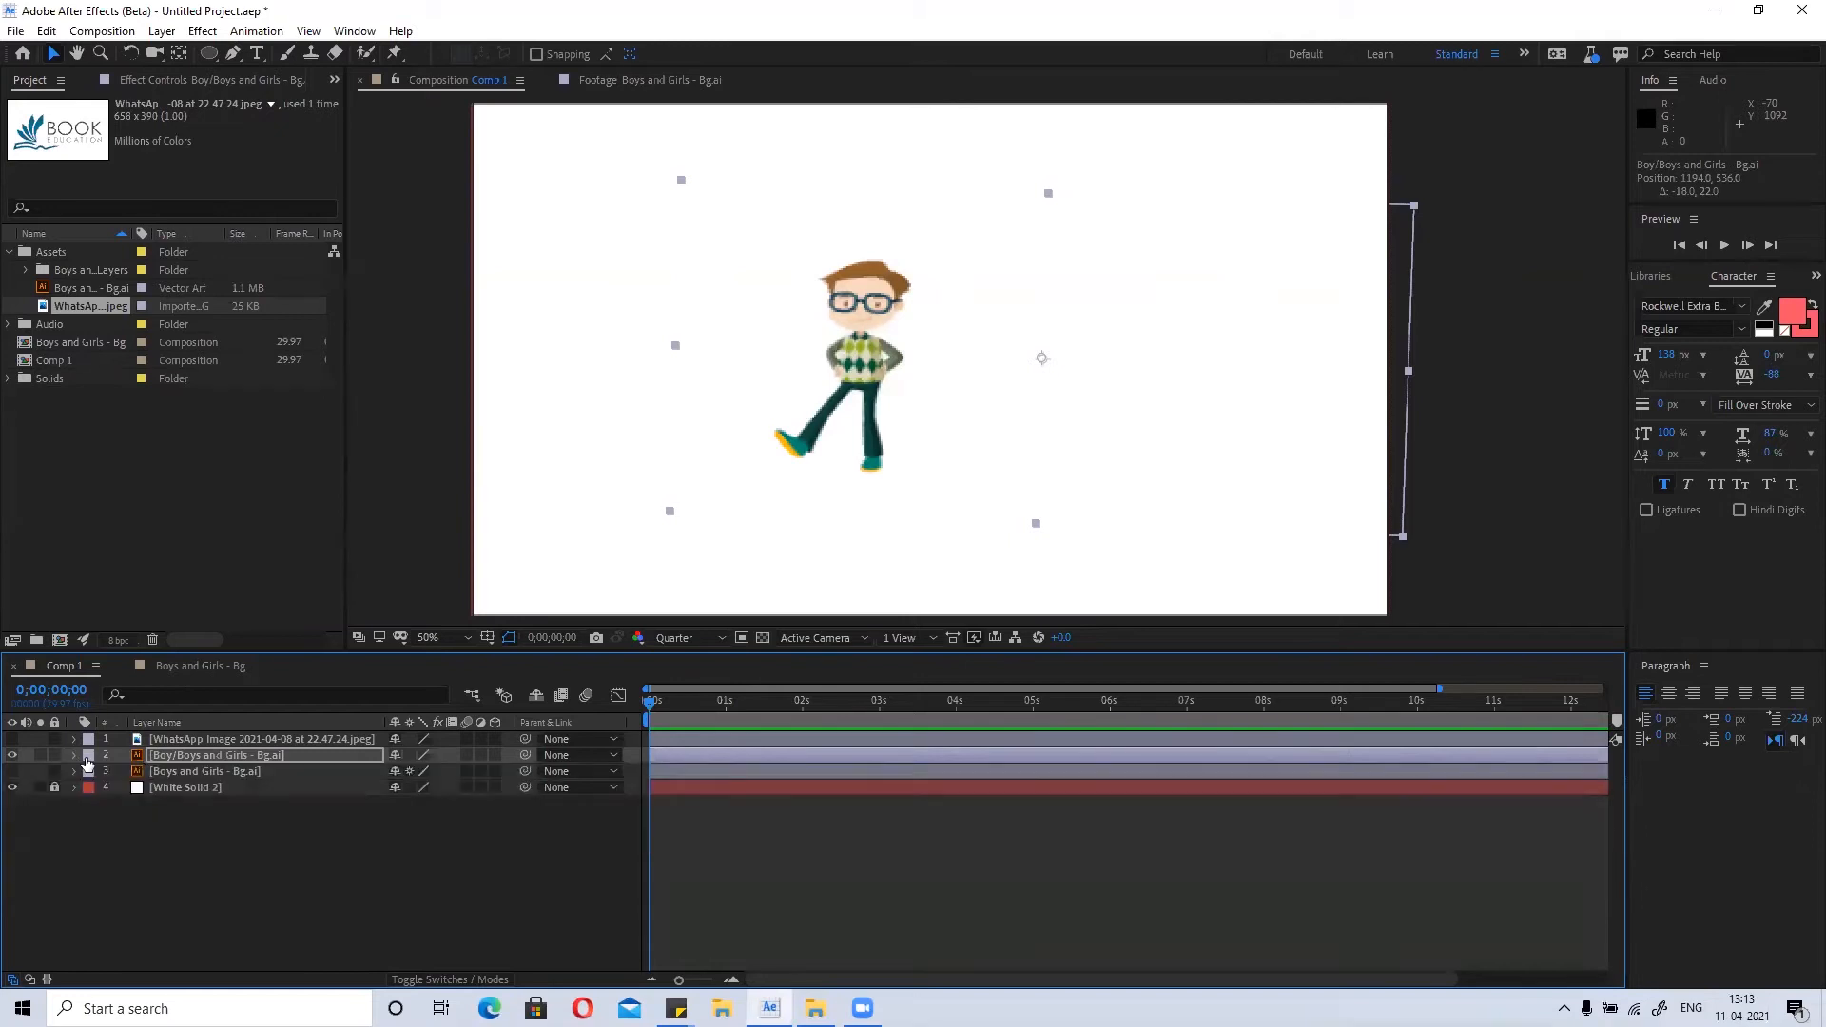
left_click(73, 756)
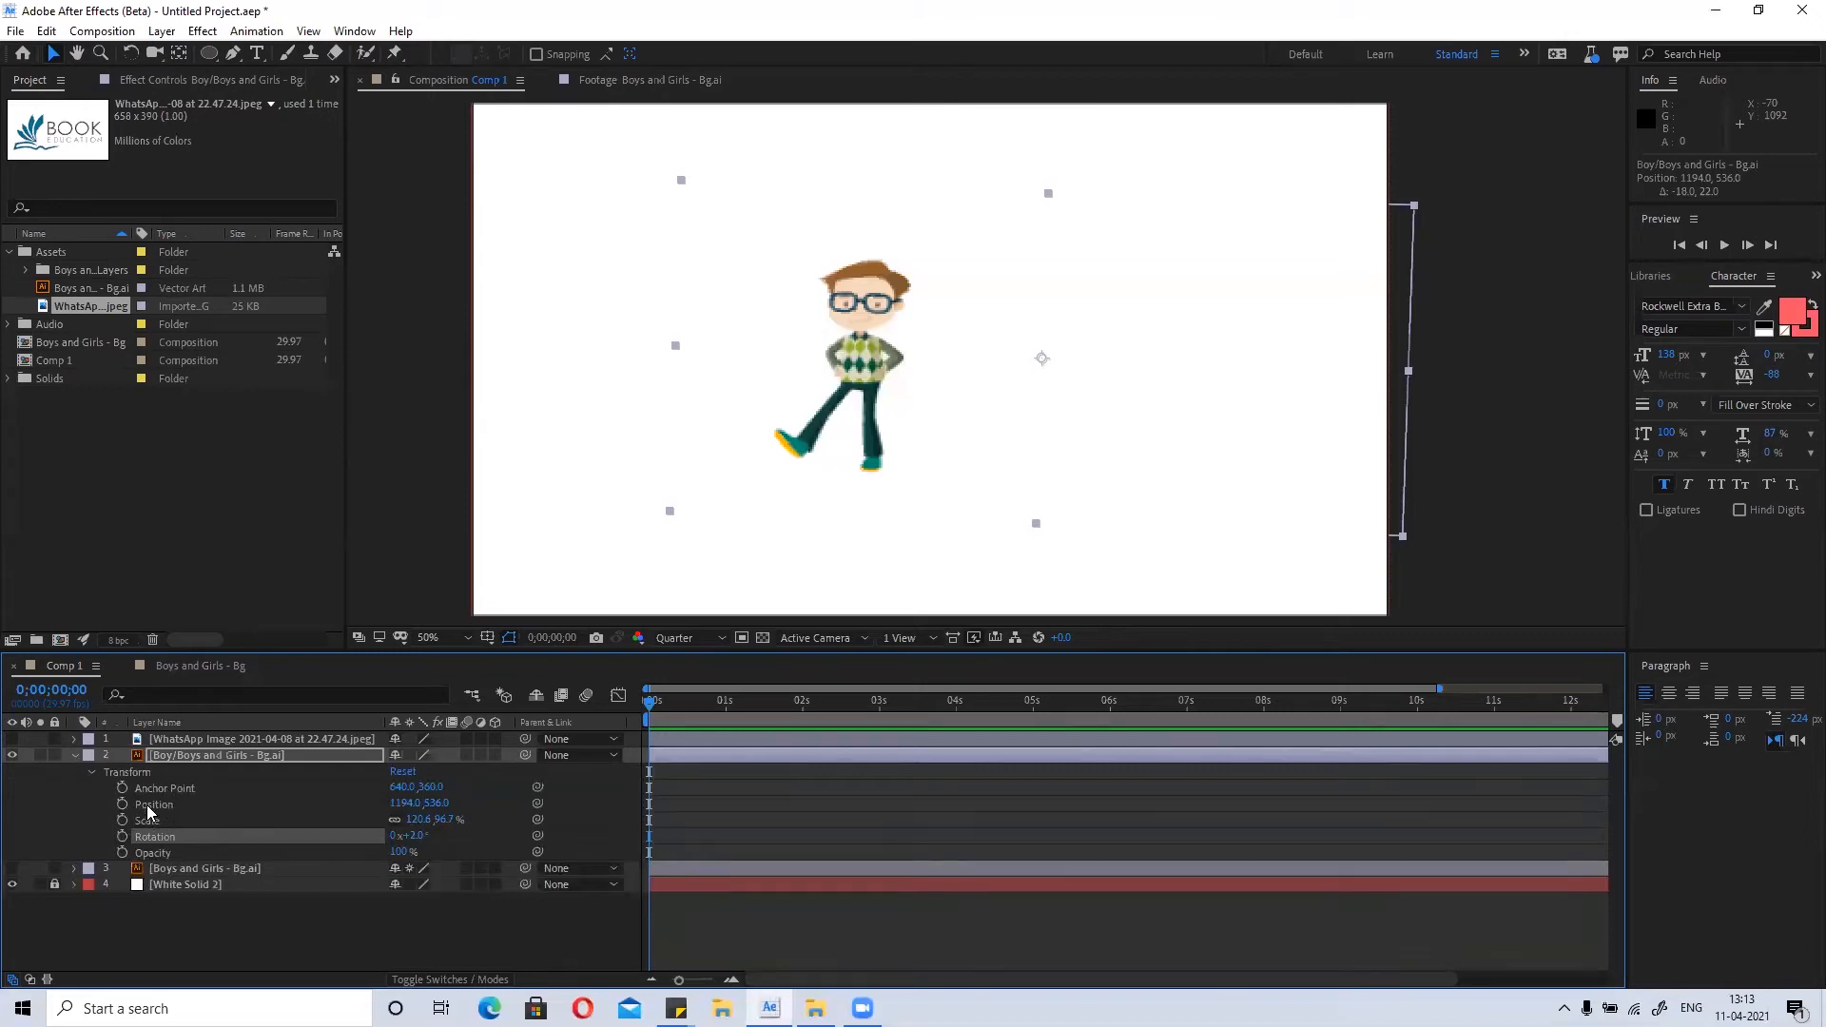
left_click(73, 756)
left_click(152, 879)
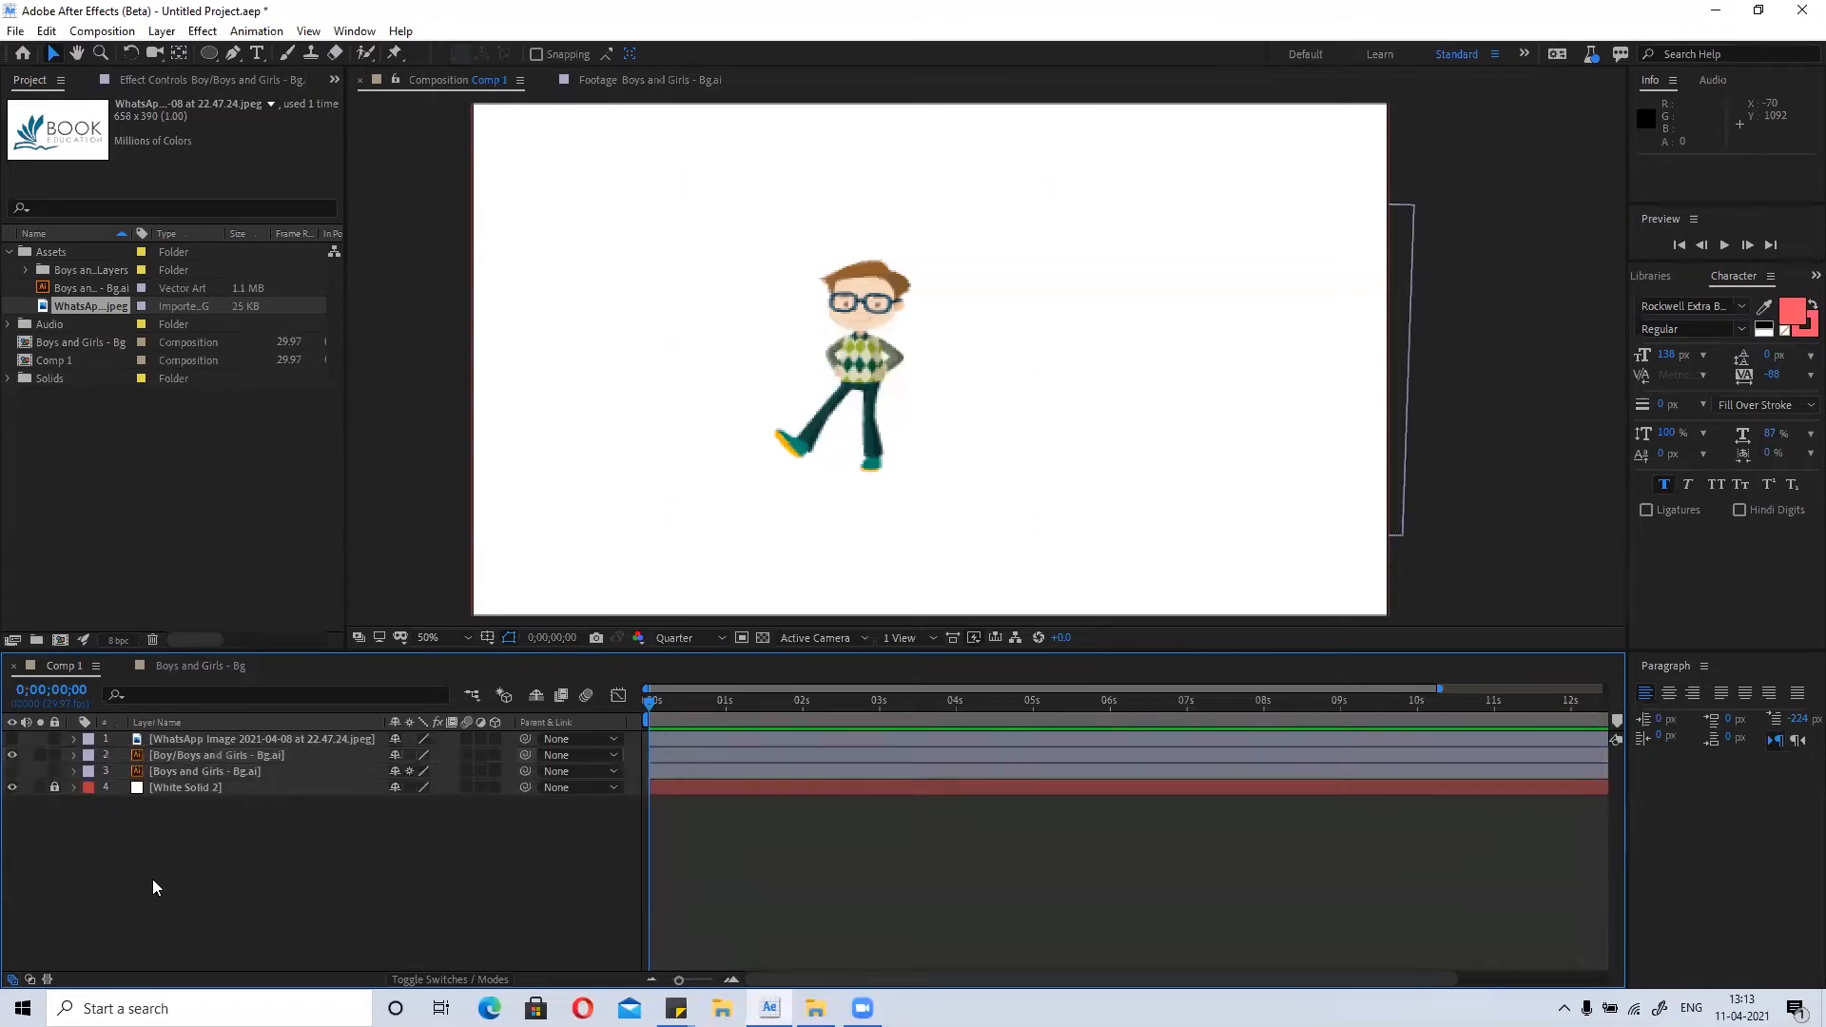
Reveal only the Position property of the Boy/Boys and Girls - Bg.ai layer and move the current time to 0;00;14;29.
left_click(189, 754)
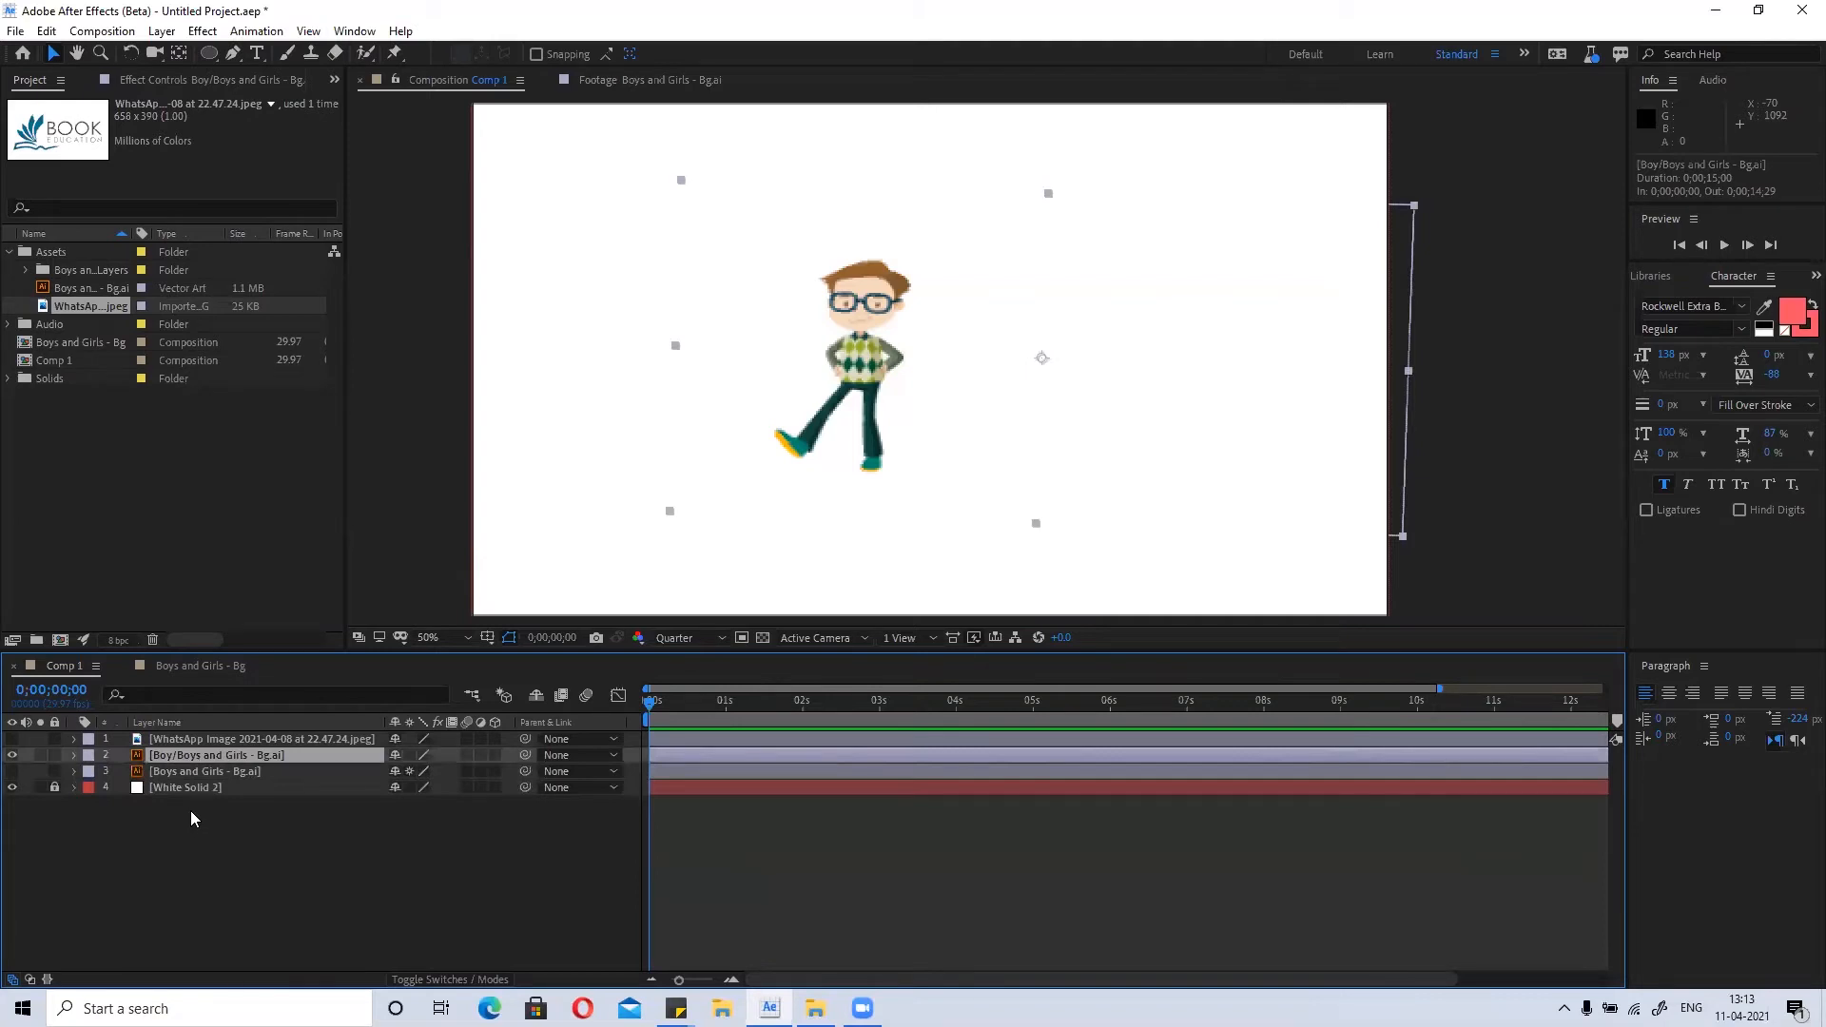
key("p")
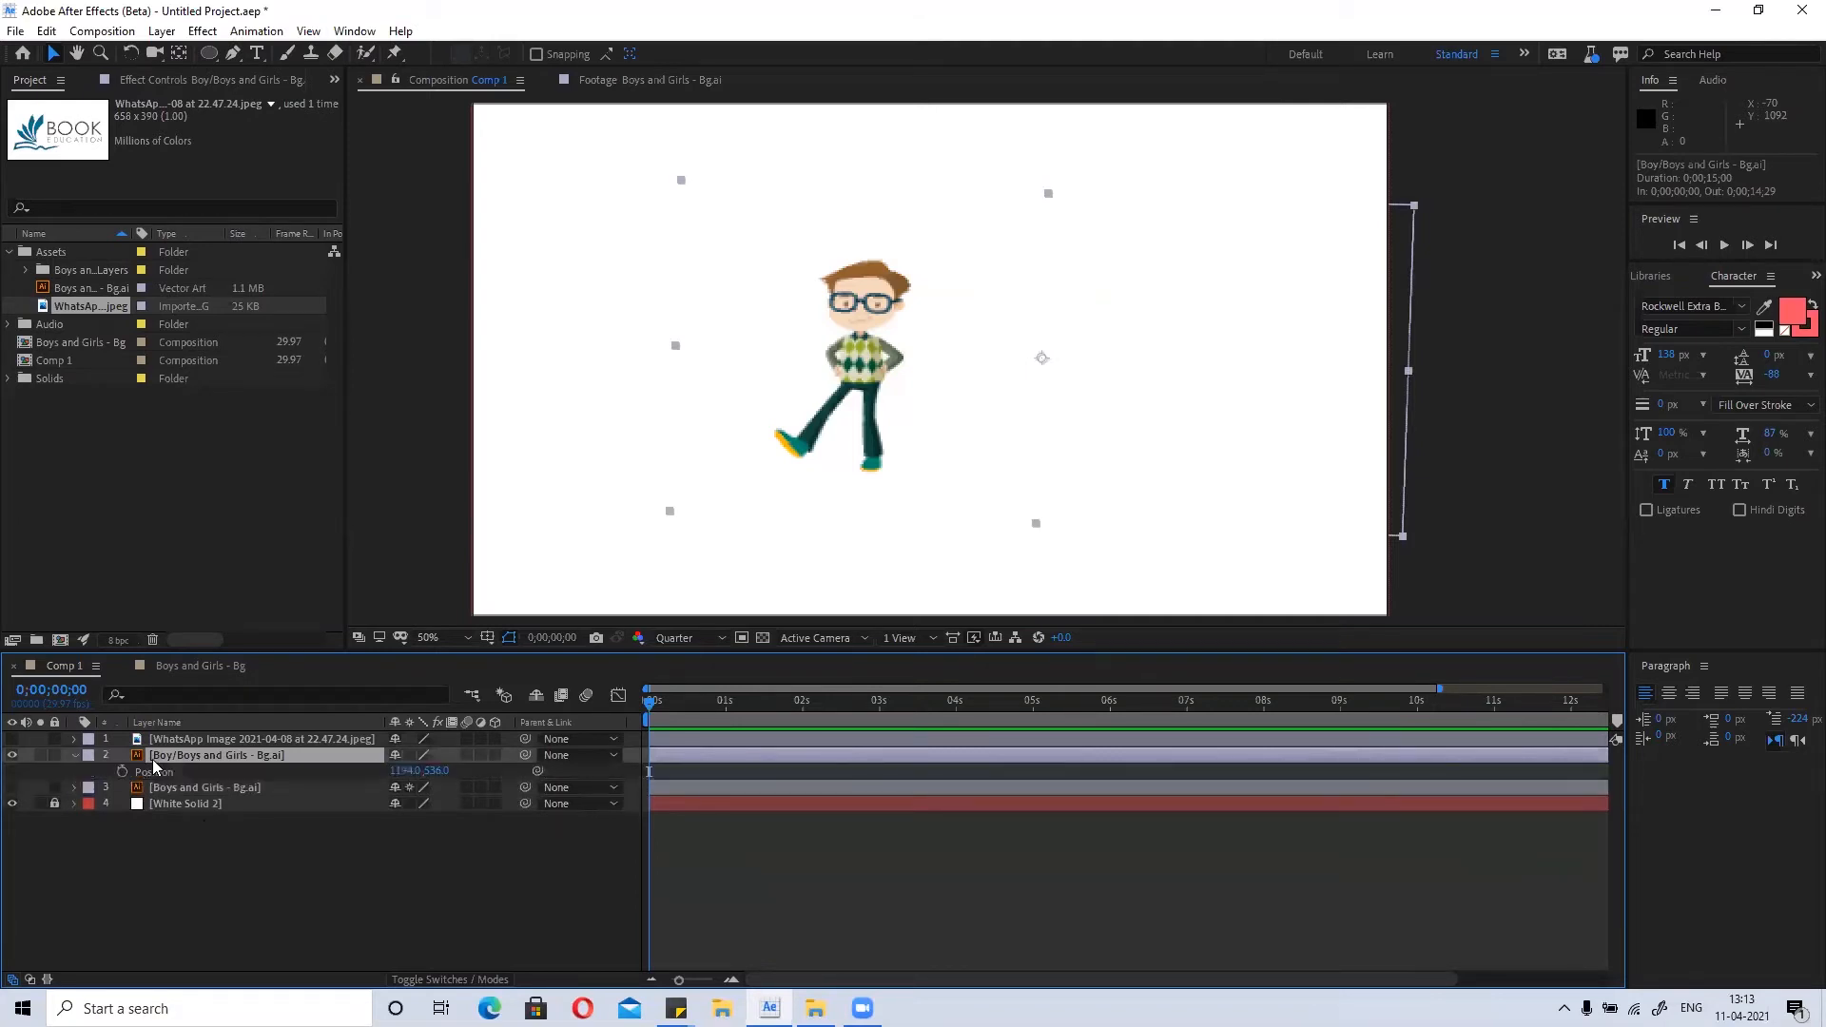
key("End")
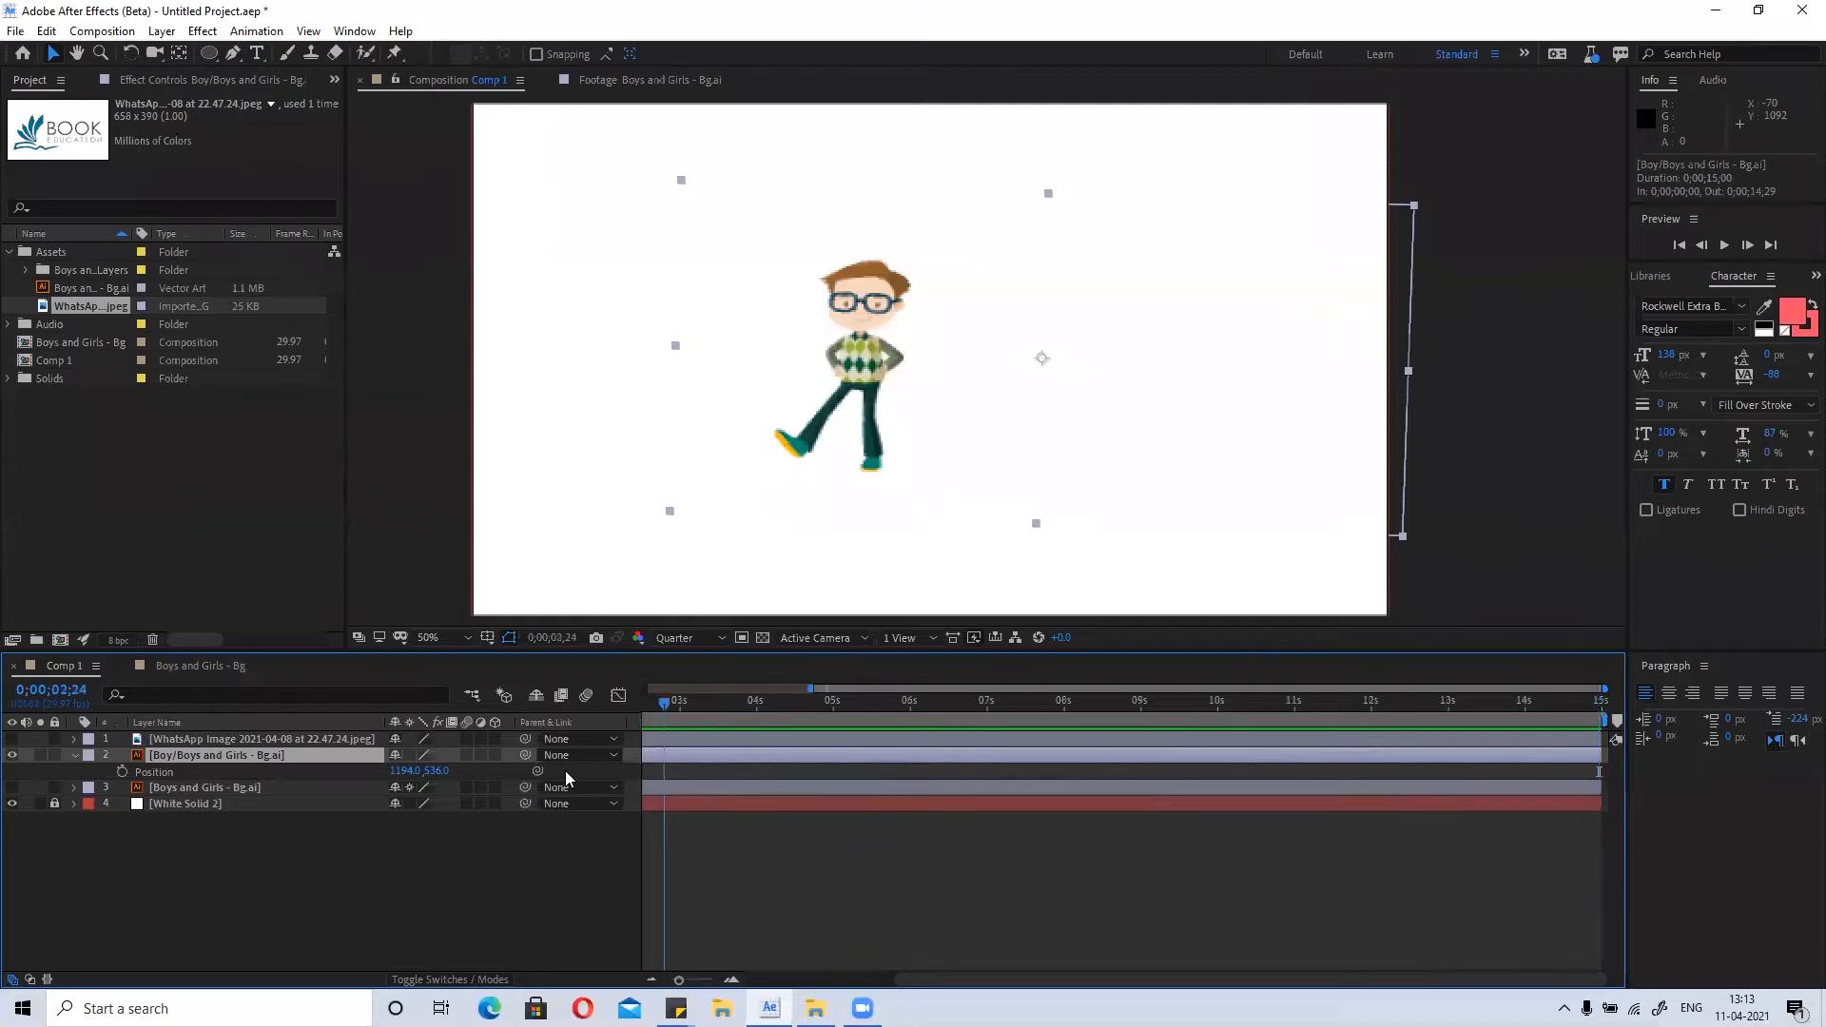
key("Home")
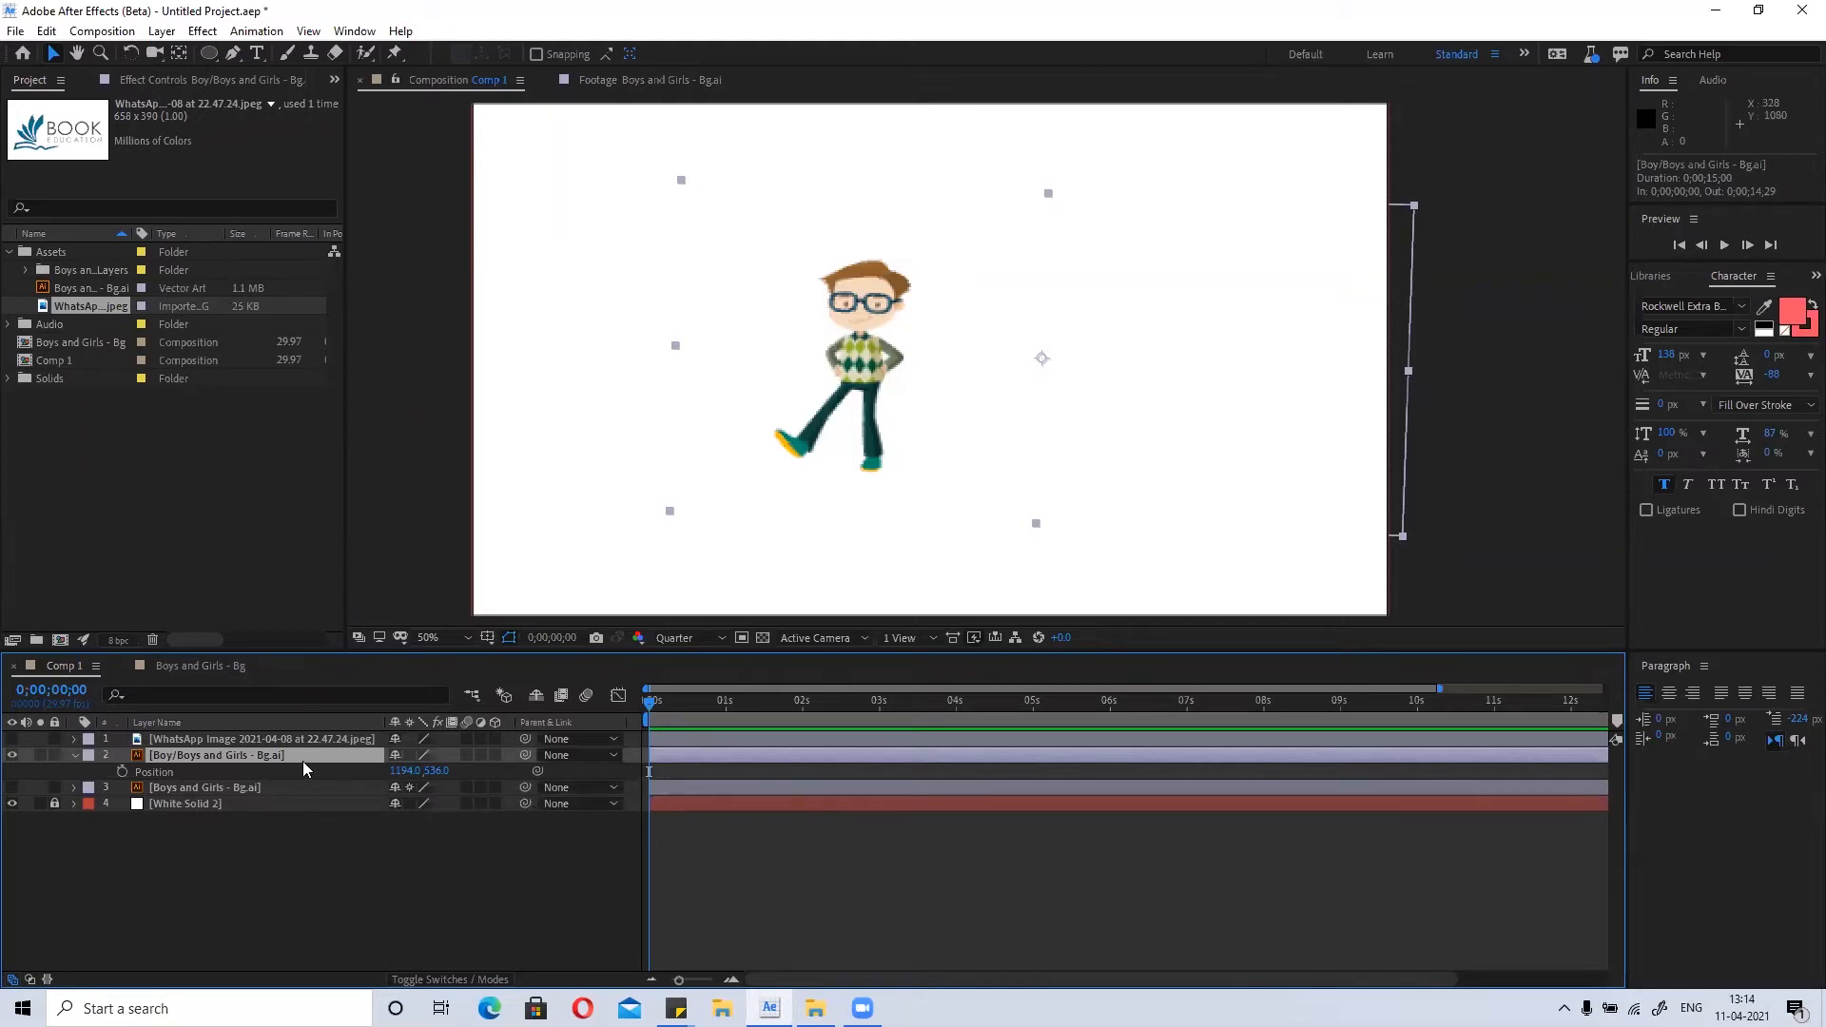
key("End")
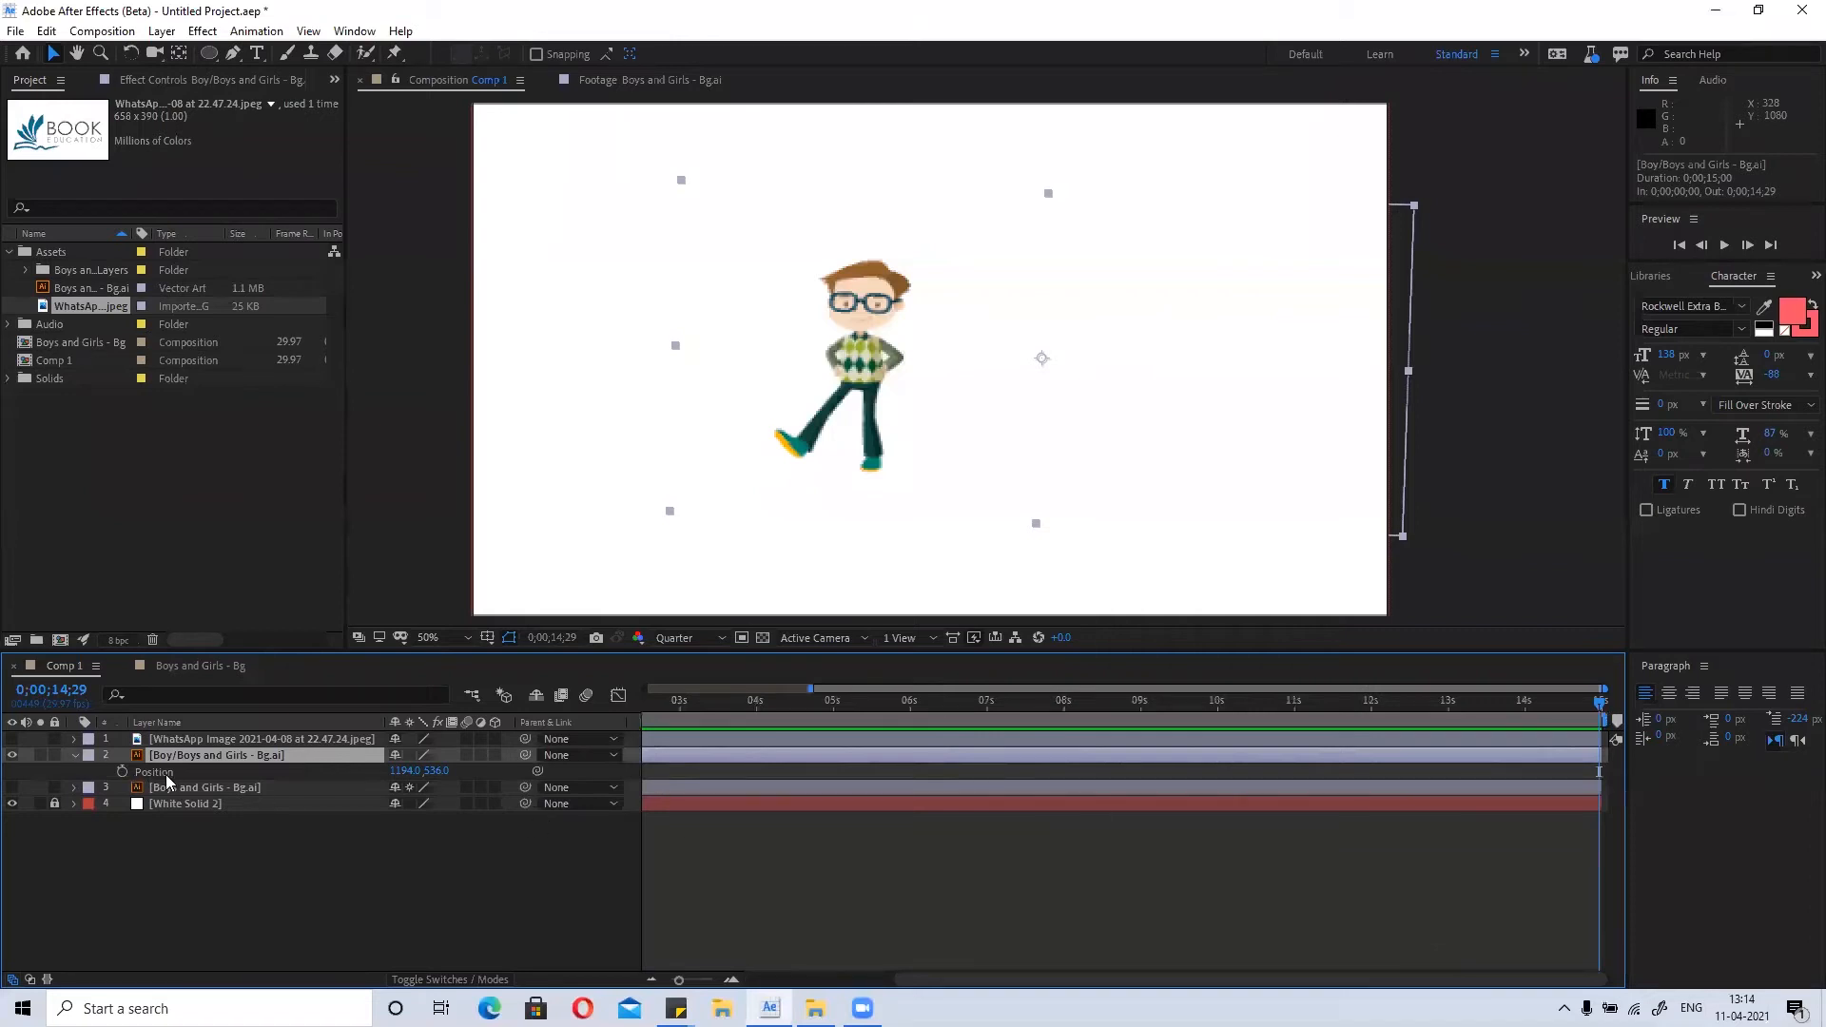
Reveal the boy layer's Opacity, Position, Rotation, Scale and Anchor Point properties one at a time.
key("t")
key("p")
key("r")
key("s")
key("a")
key("Return")
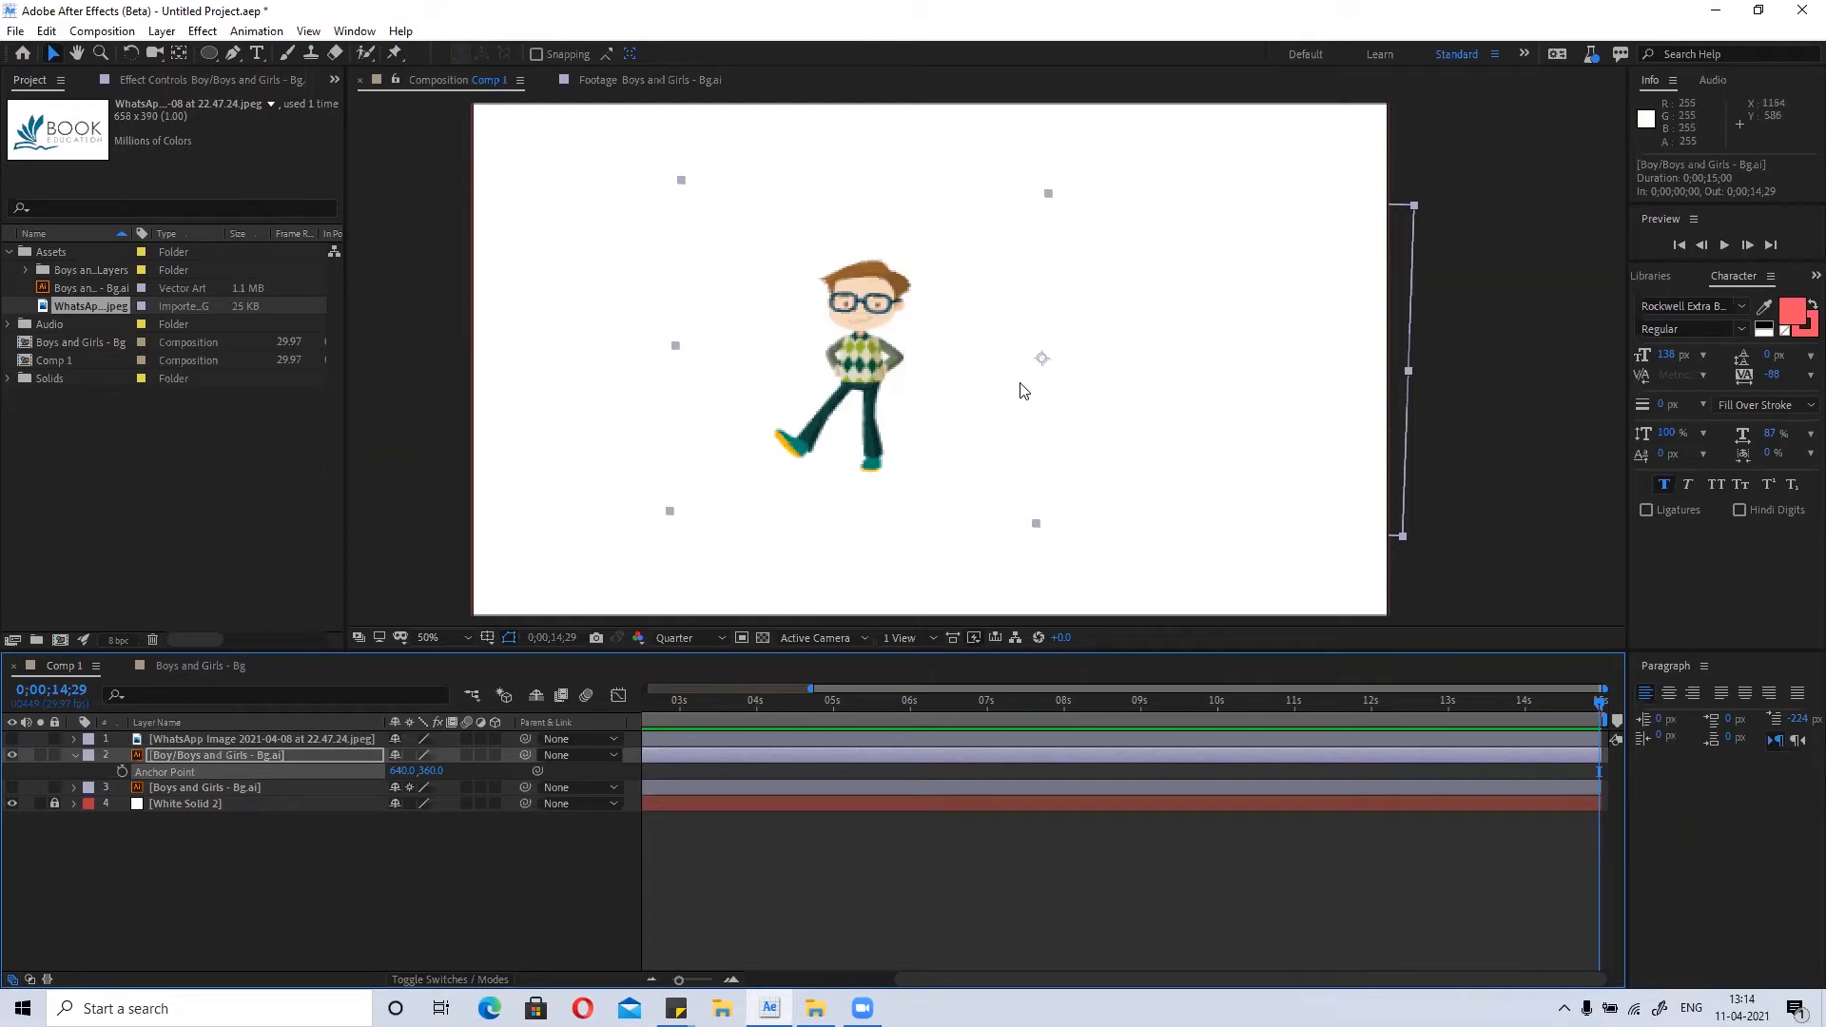
Use the Pan Behind (Anchor Point) tool to shift the boy layer's anchor point to about 637, 370.5.
left_click(177, 53)
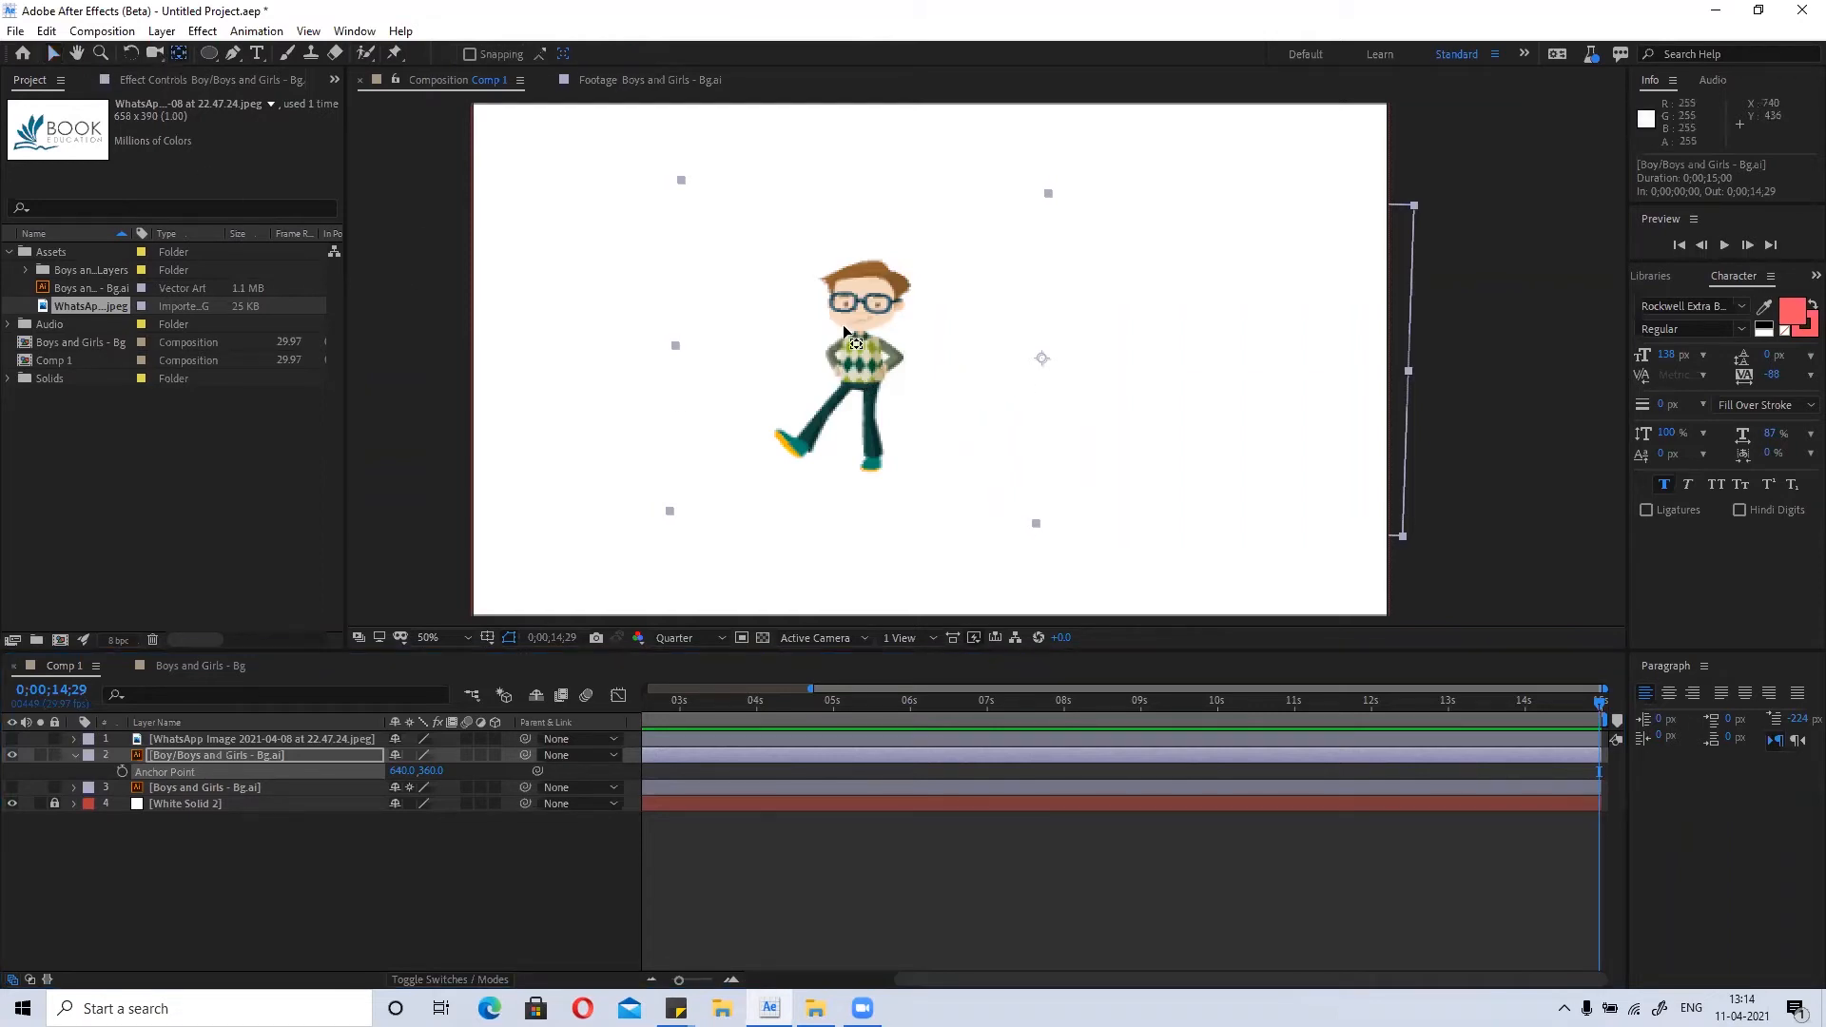
key("v")
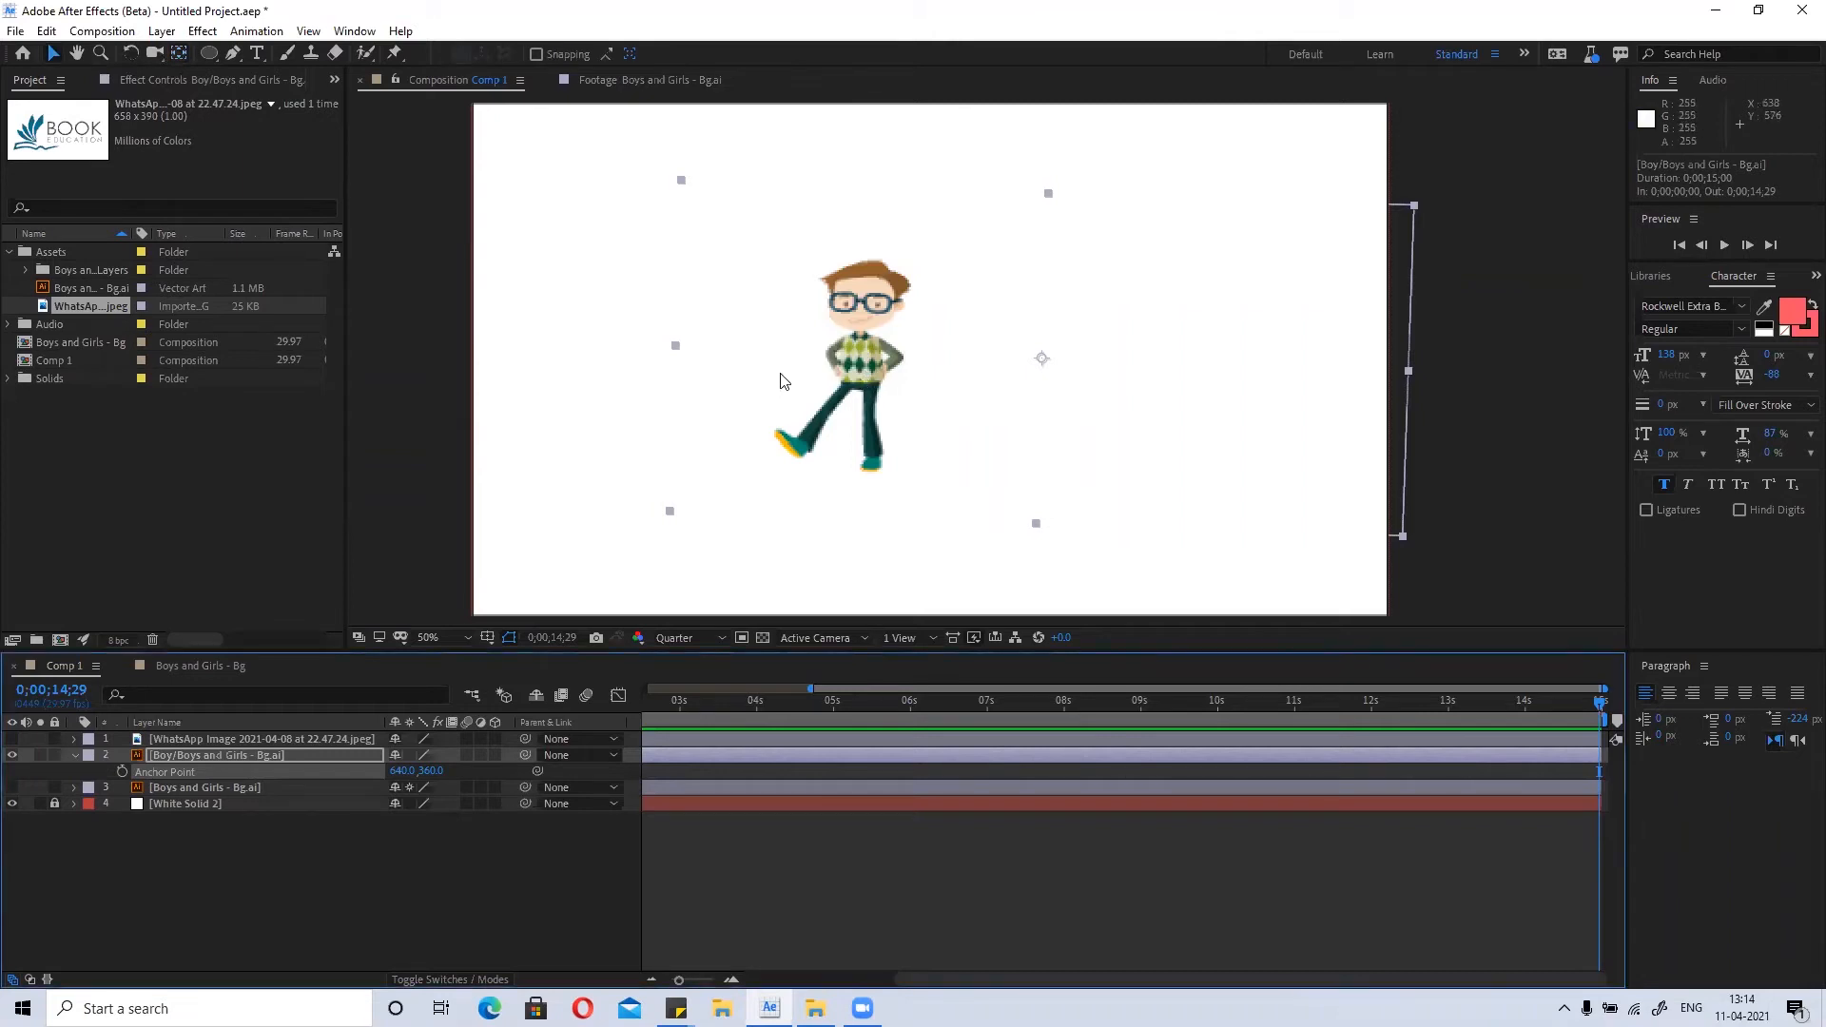
key("y")
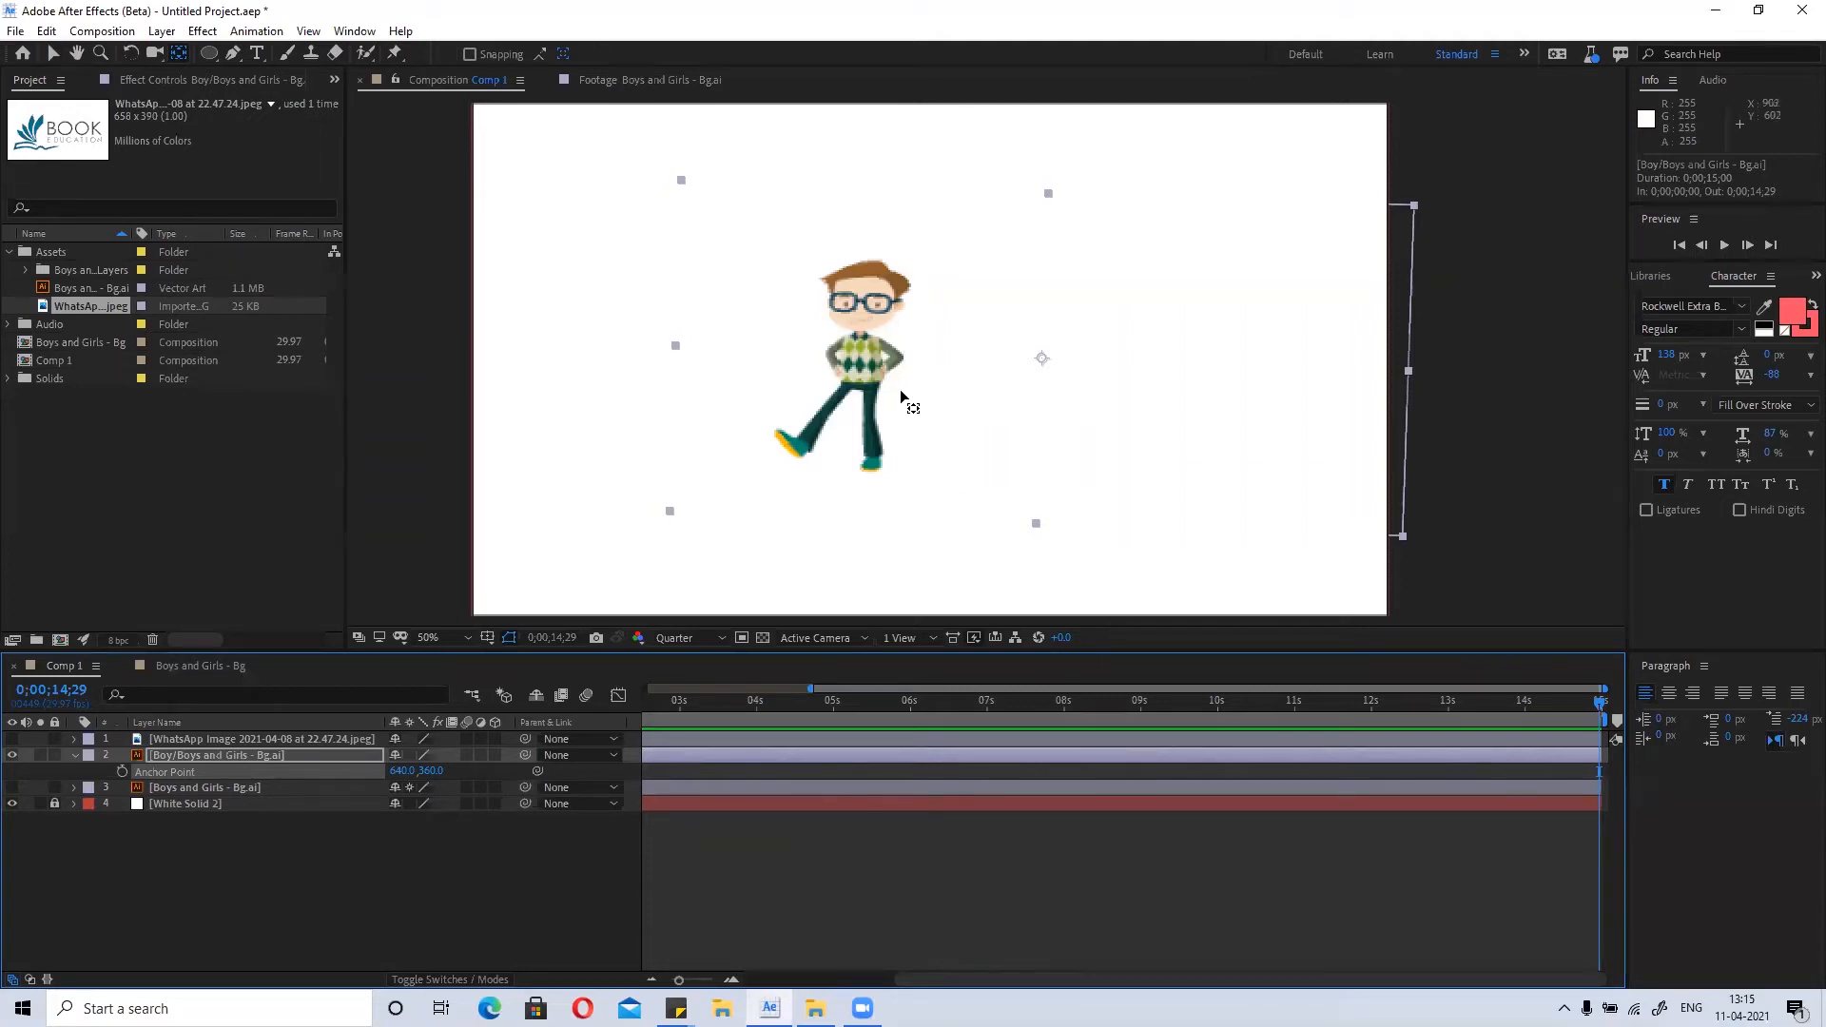
left_click(635, 350)
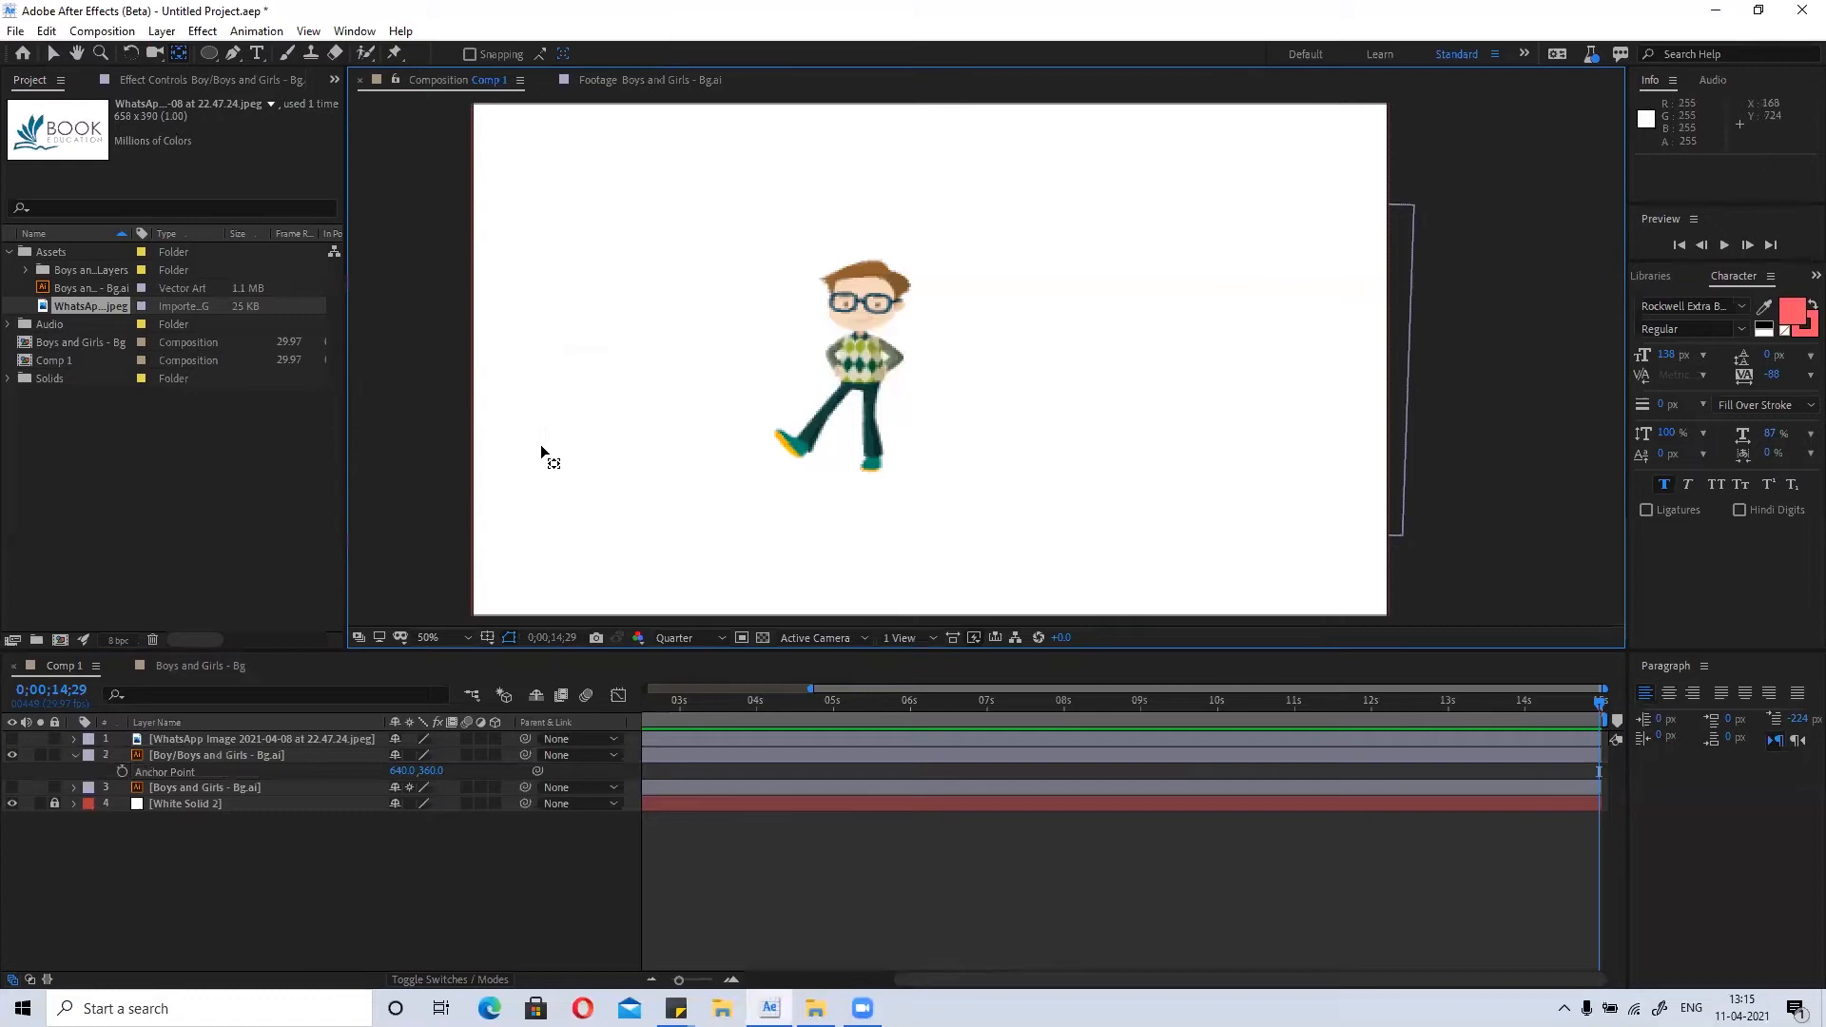
left_click(714, 312)
left_click(791, 154)
left_click(828, 370)
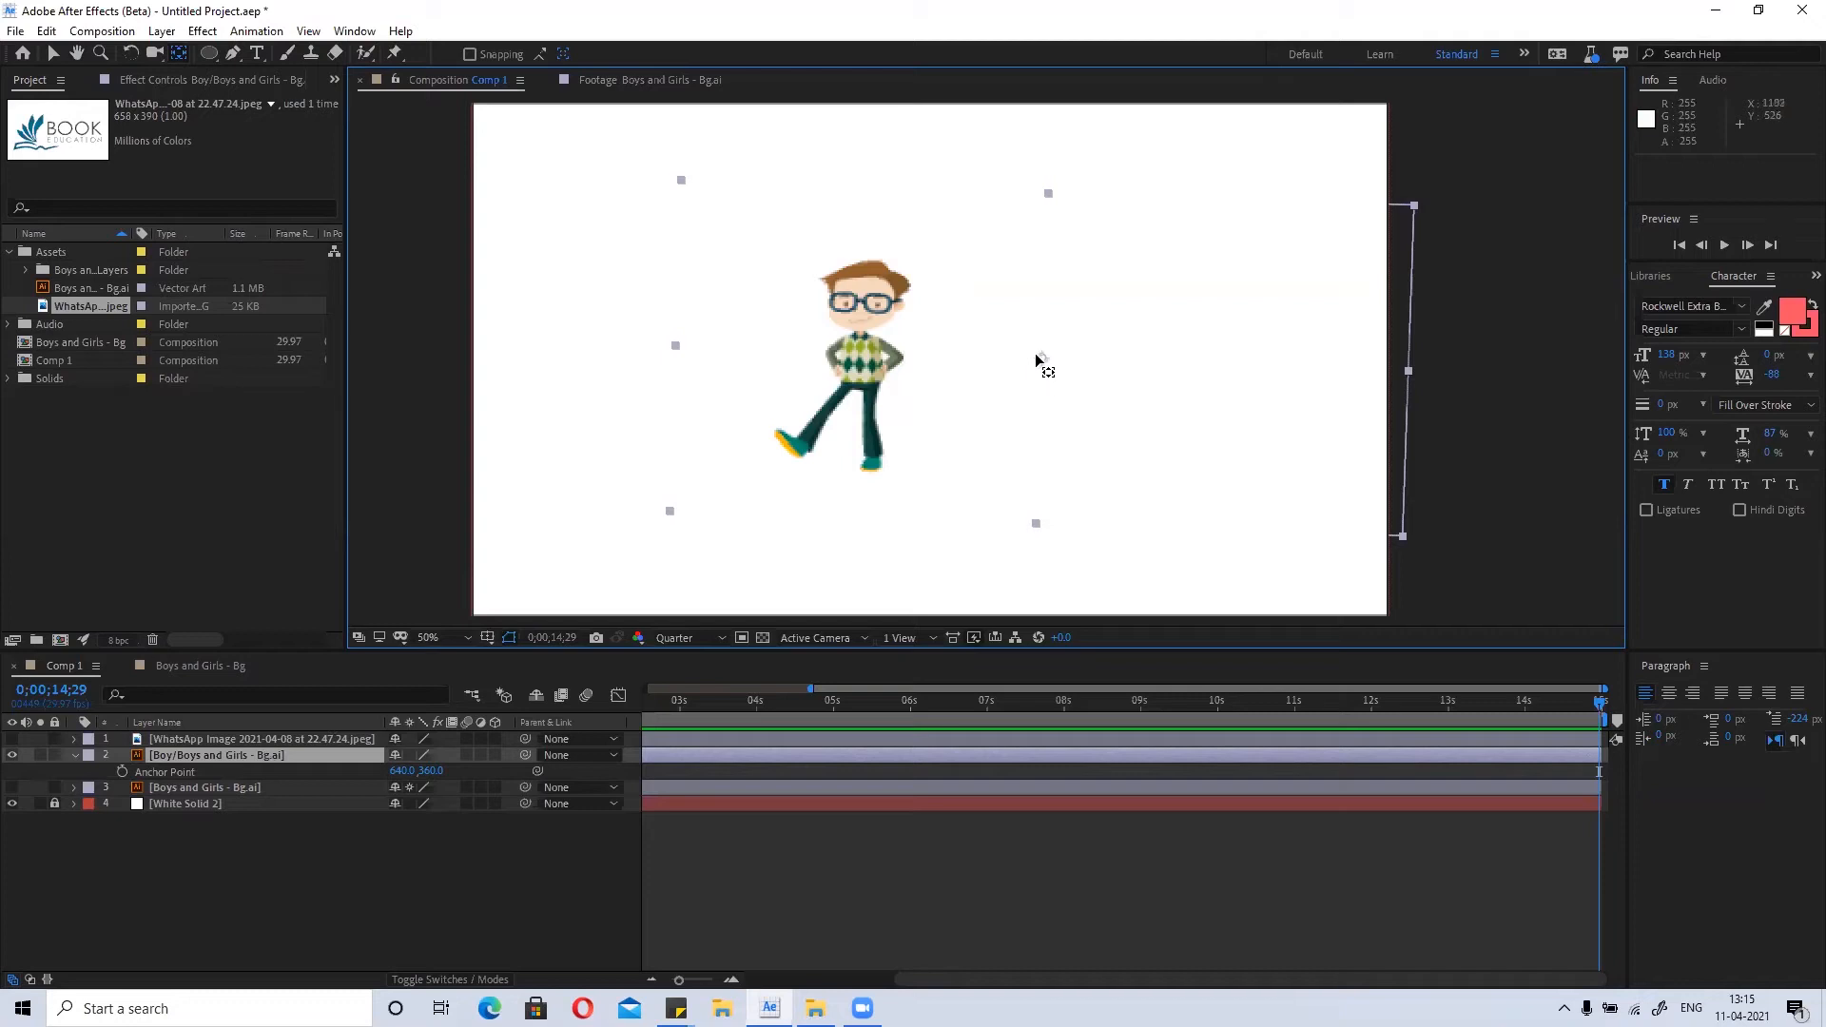
scroll(1053, 354, "up", 7)
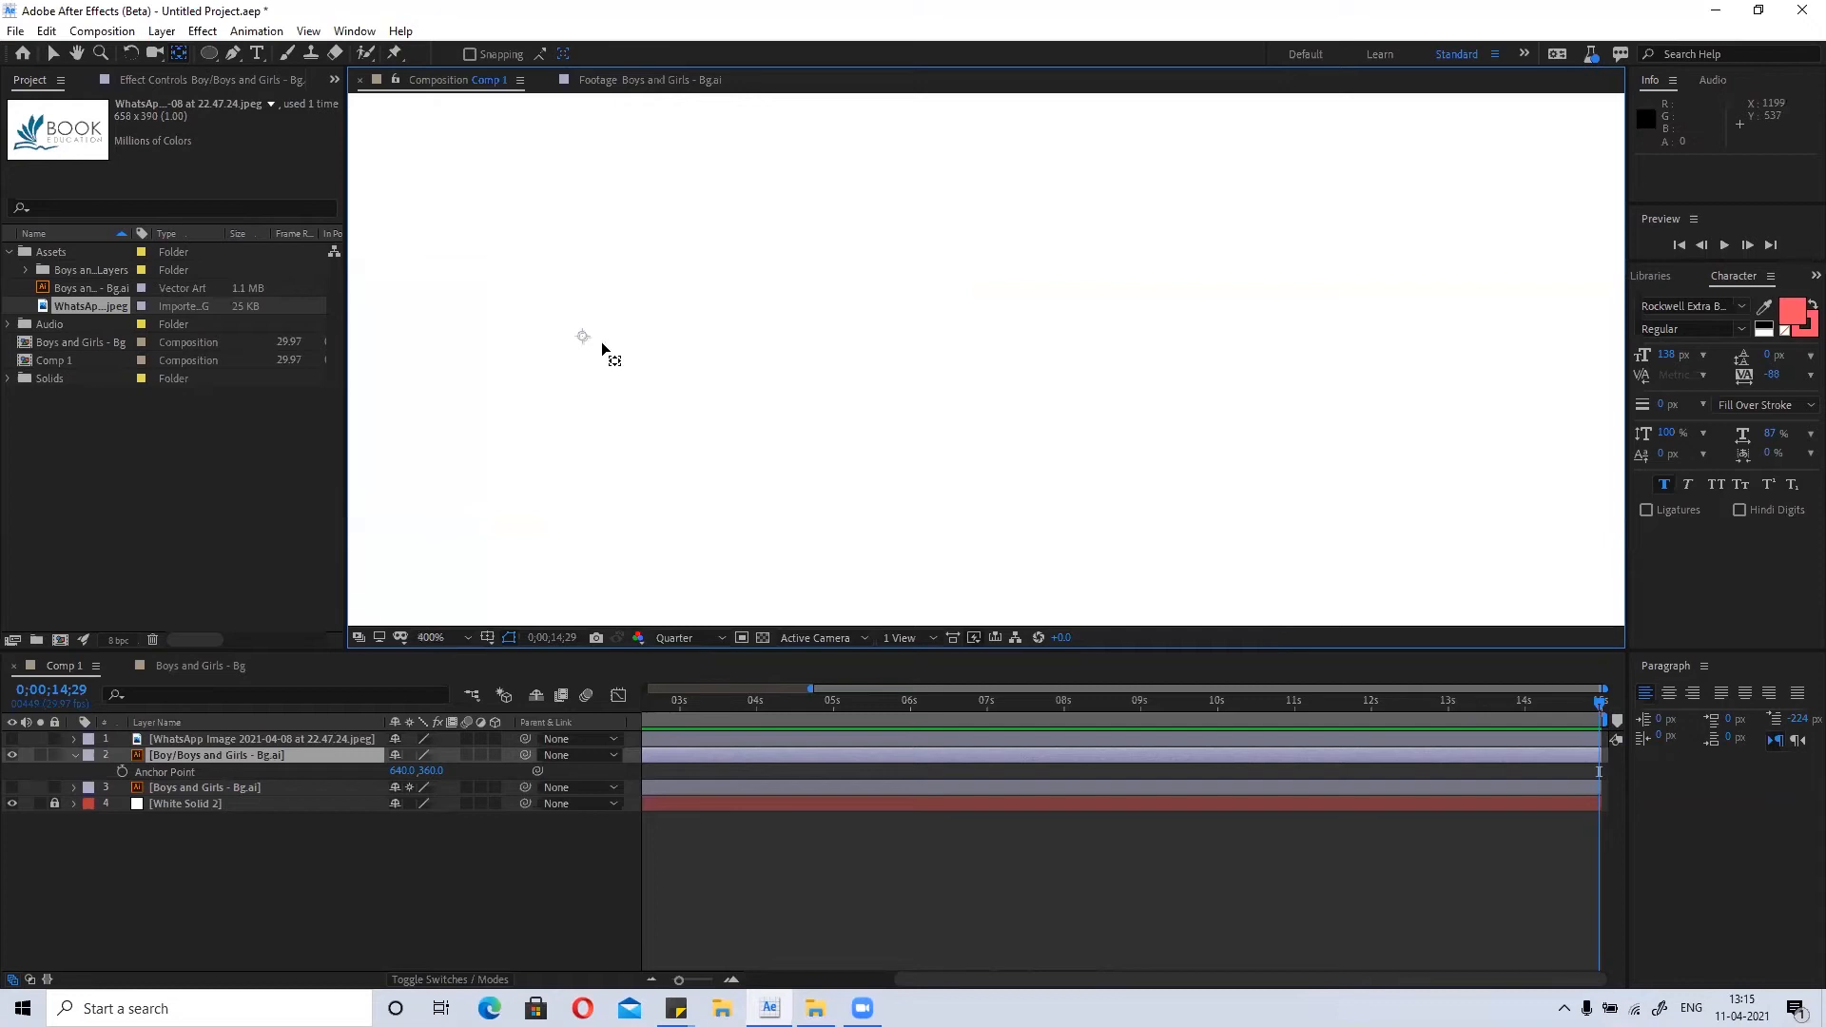
scroll(603, 355, "down", 7)
left_click_drag(1083, 436, 1243, 425)
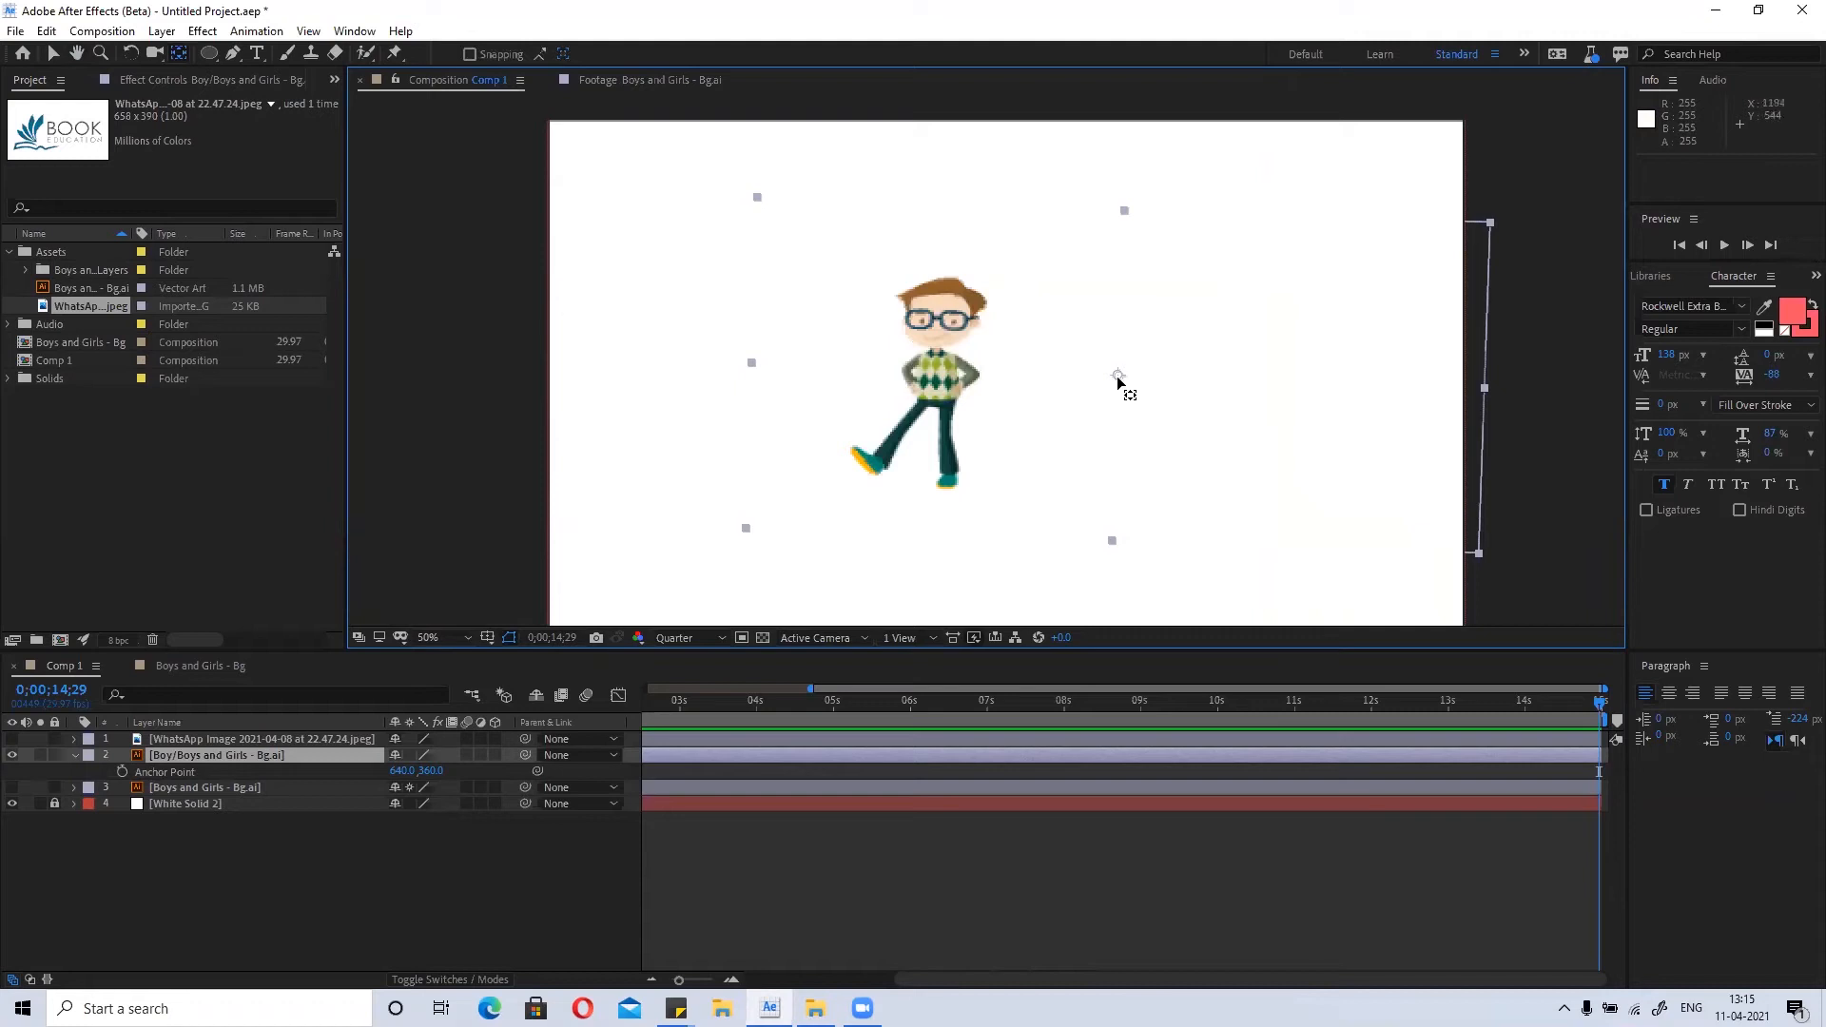
mouse_move(1120, 385)
left_mouse_down()
mouse_move(1069, 398)
mouse_move(1503, 204)
mouse_move(1492, 232)
mouse_move(1134, 136)
mouse_move(940, 319)
mouse_move(920, 491)
mouse_move(1132, 378)
mouse_move(1117, 382)
left_mouse_up()
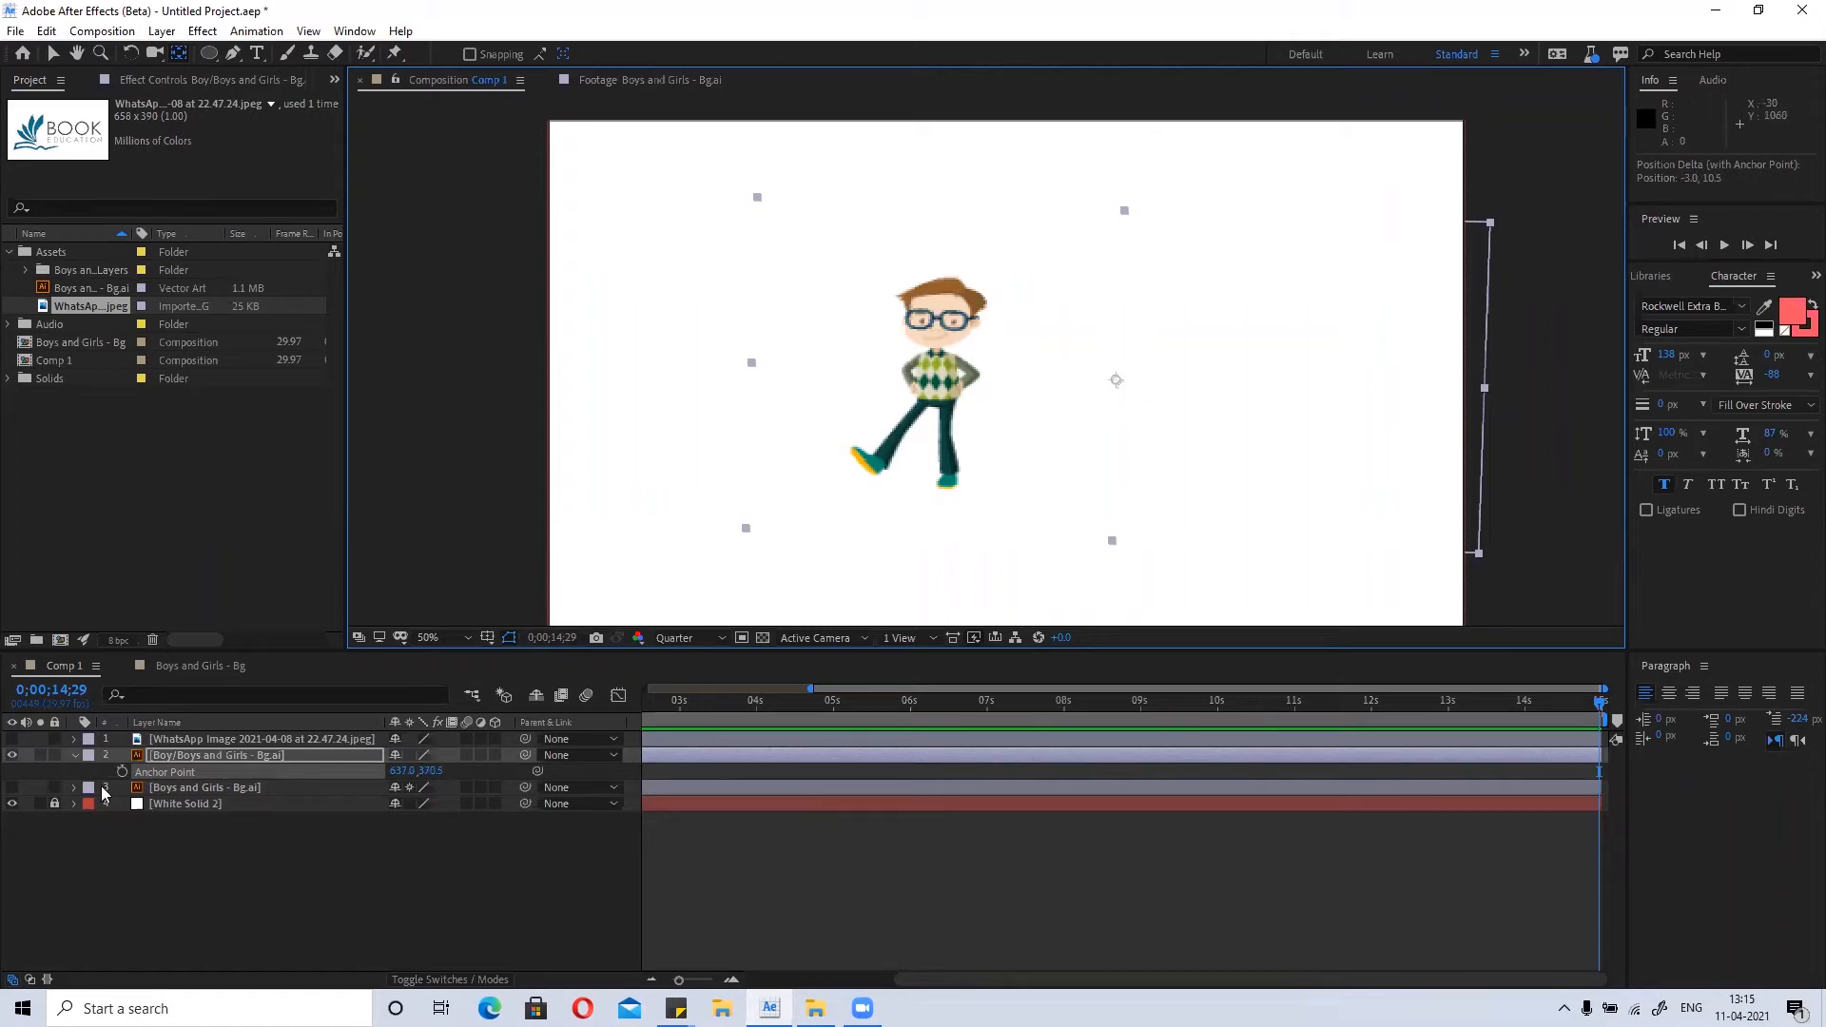
Reveal the boy layer's Rotation property and set it to 22°.
left_click(174, 757)
key("r")
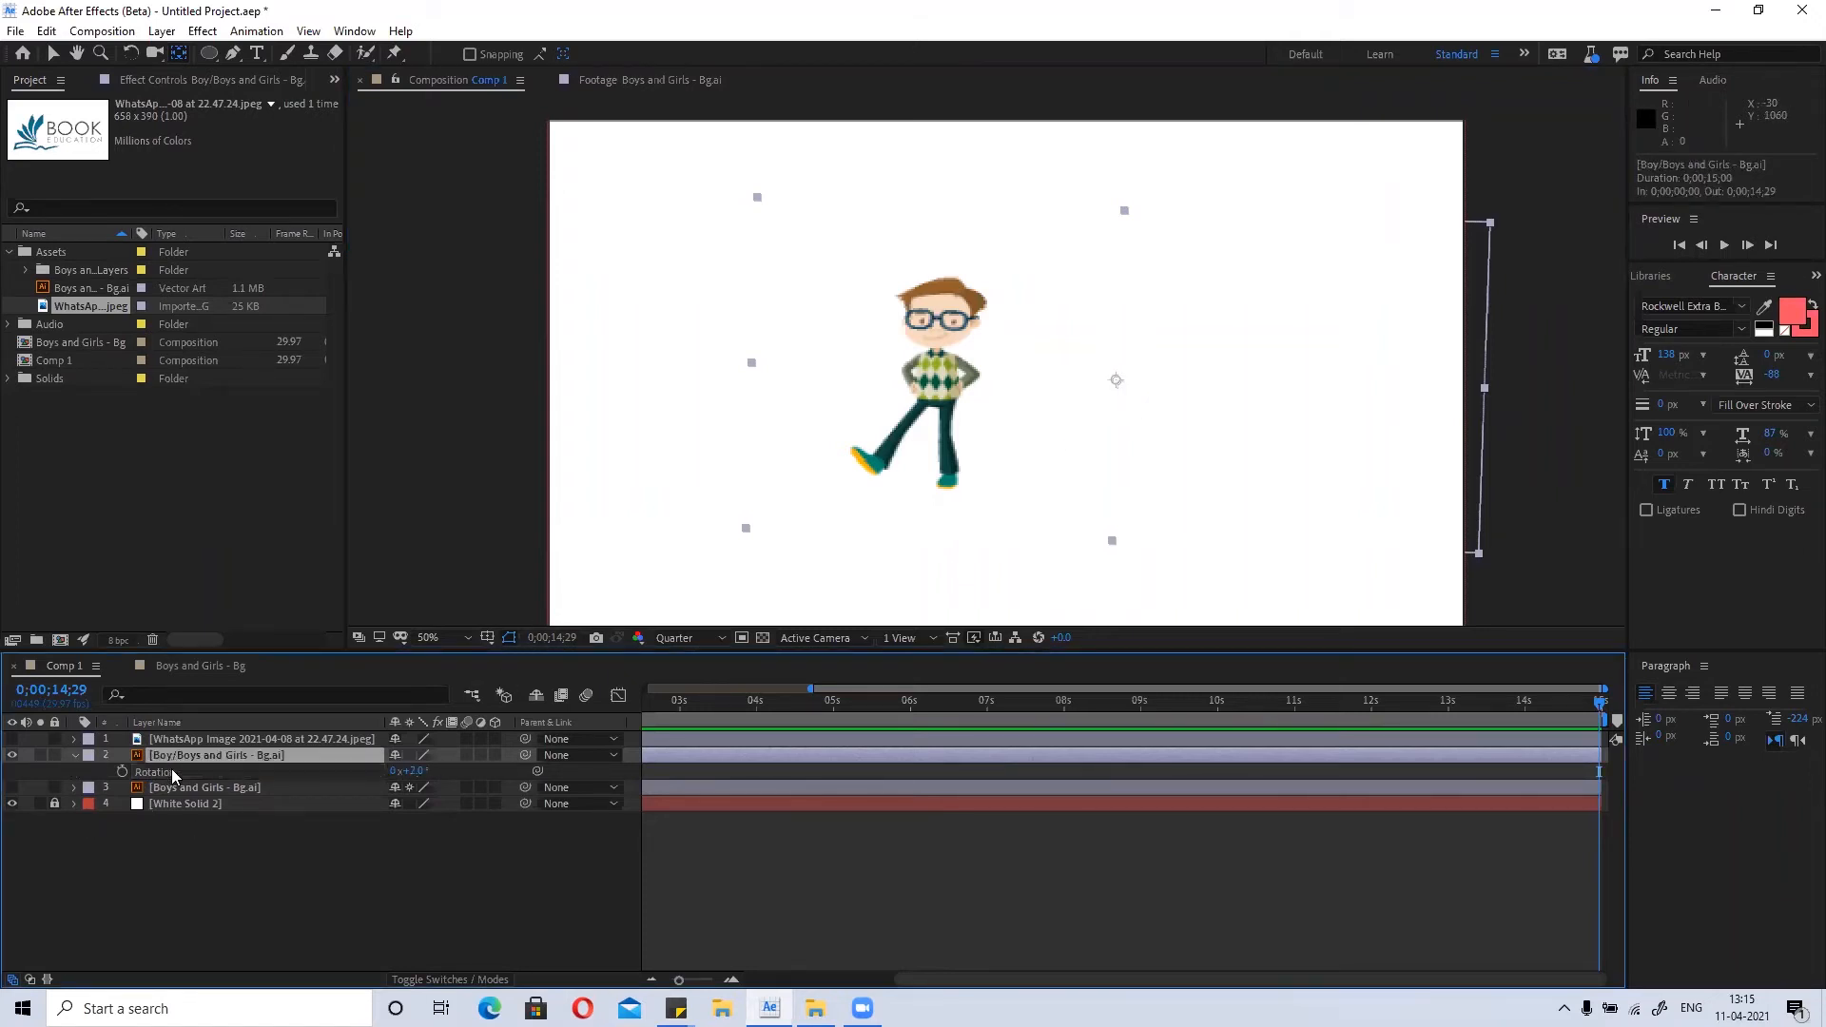
left_click_drag(418, 772, 438, 772)
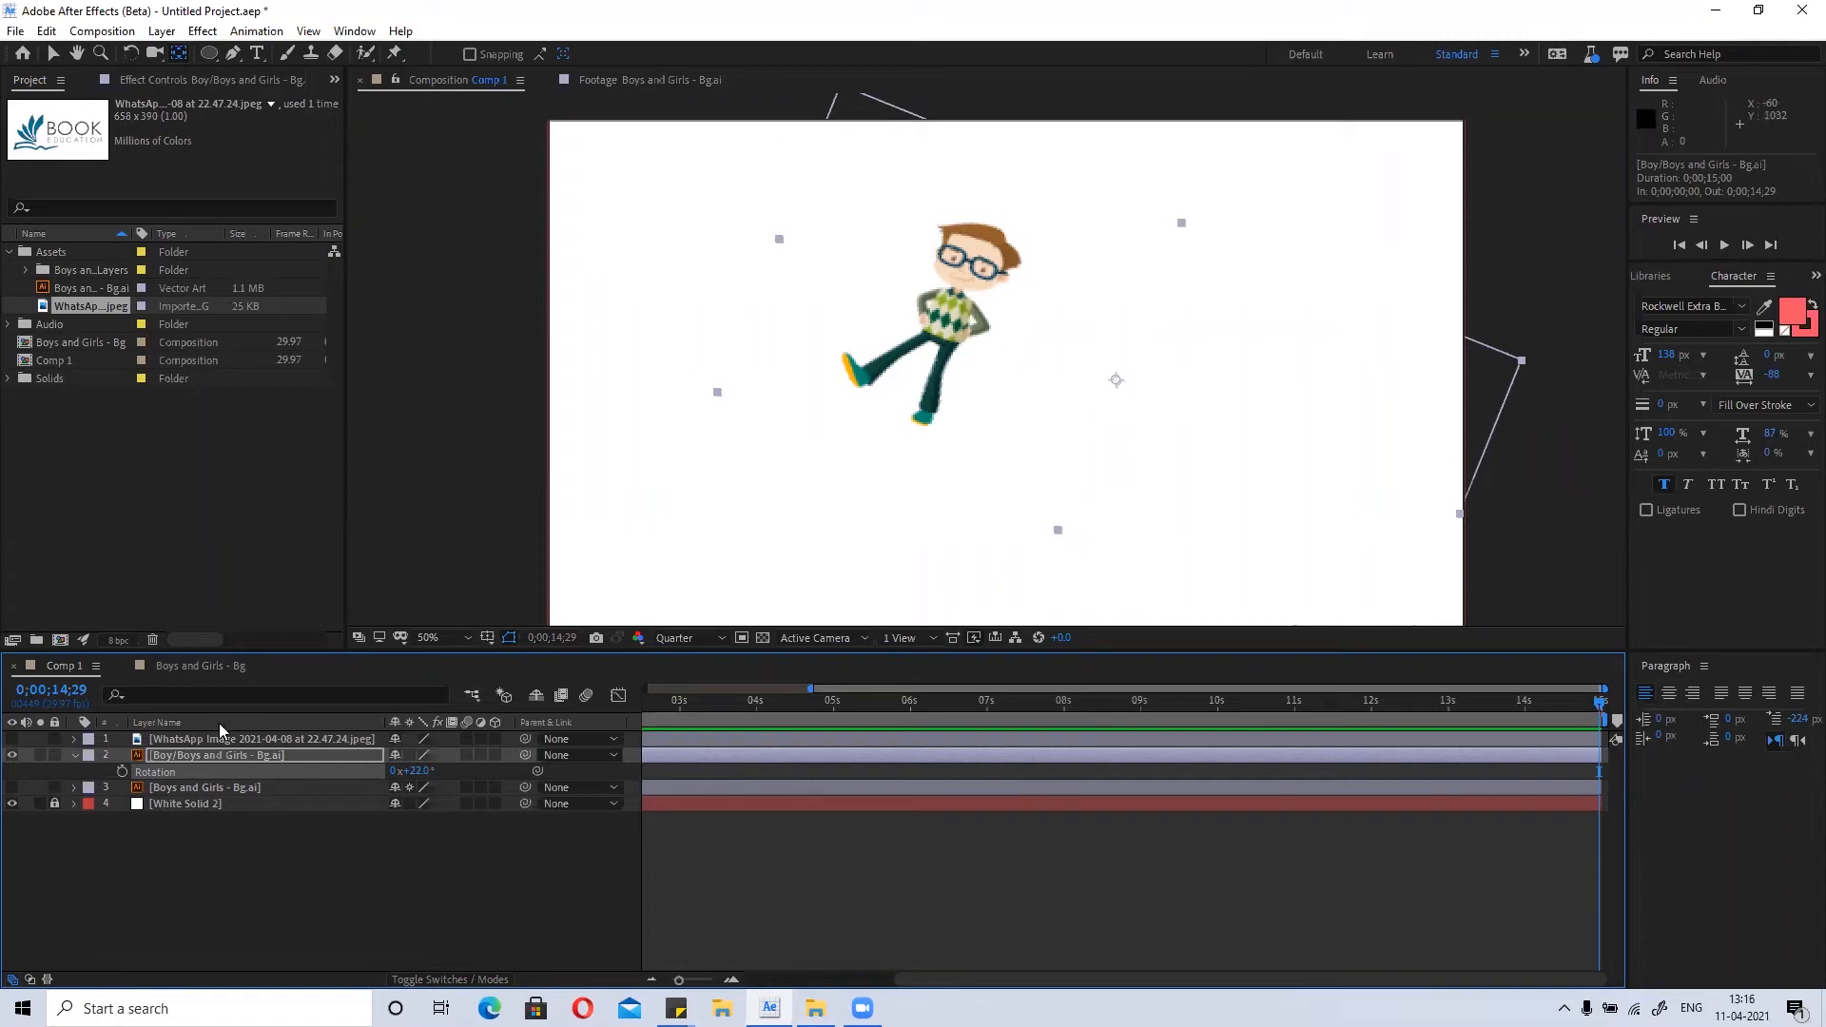
Reveal the boy layer's Scale property and enlarge it proportionally to about 150.6% horizontally.
left_click(195, 756)
key("s")
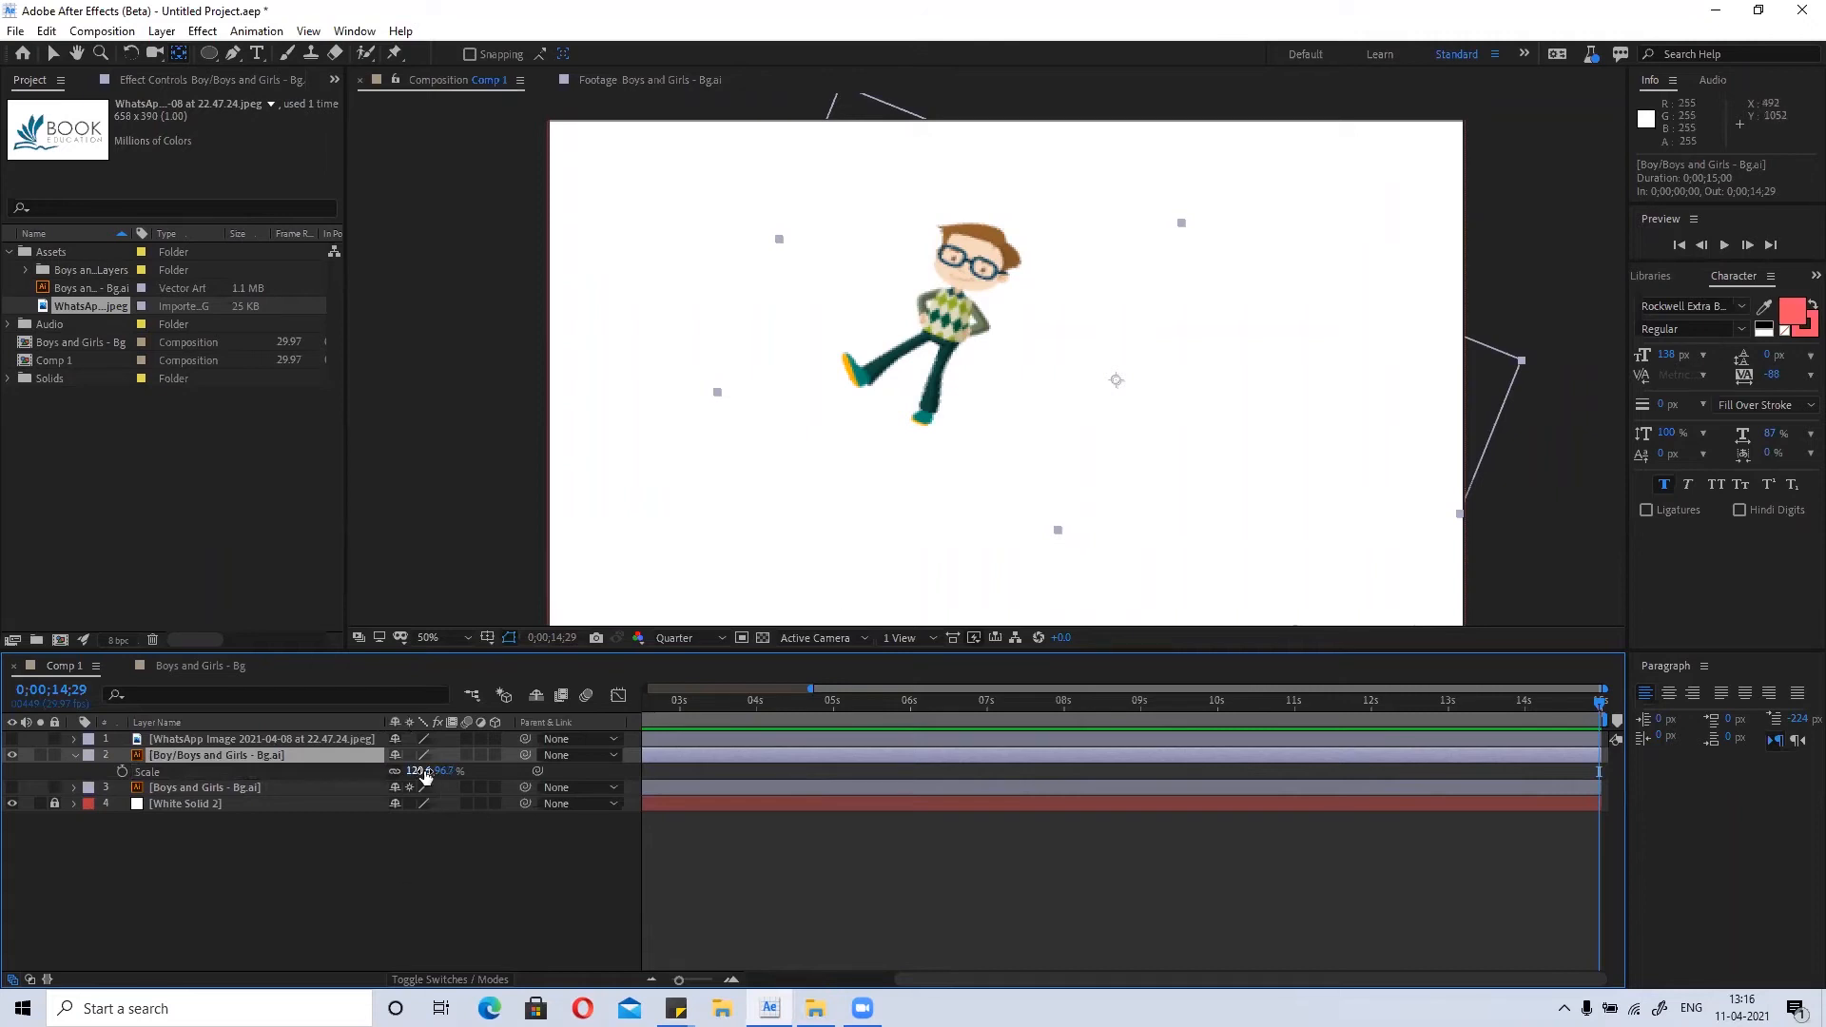
left_click_drag(416, 772, 498, 836)
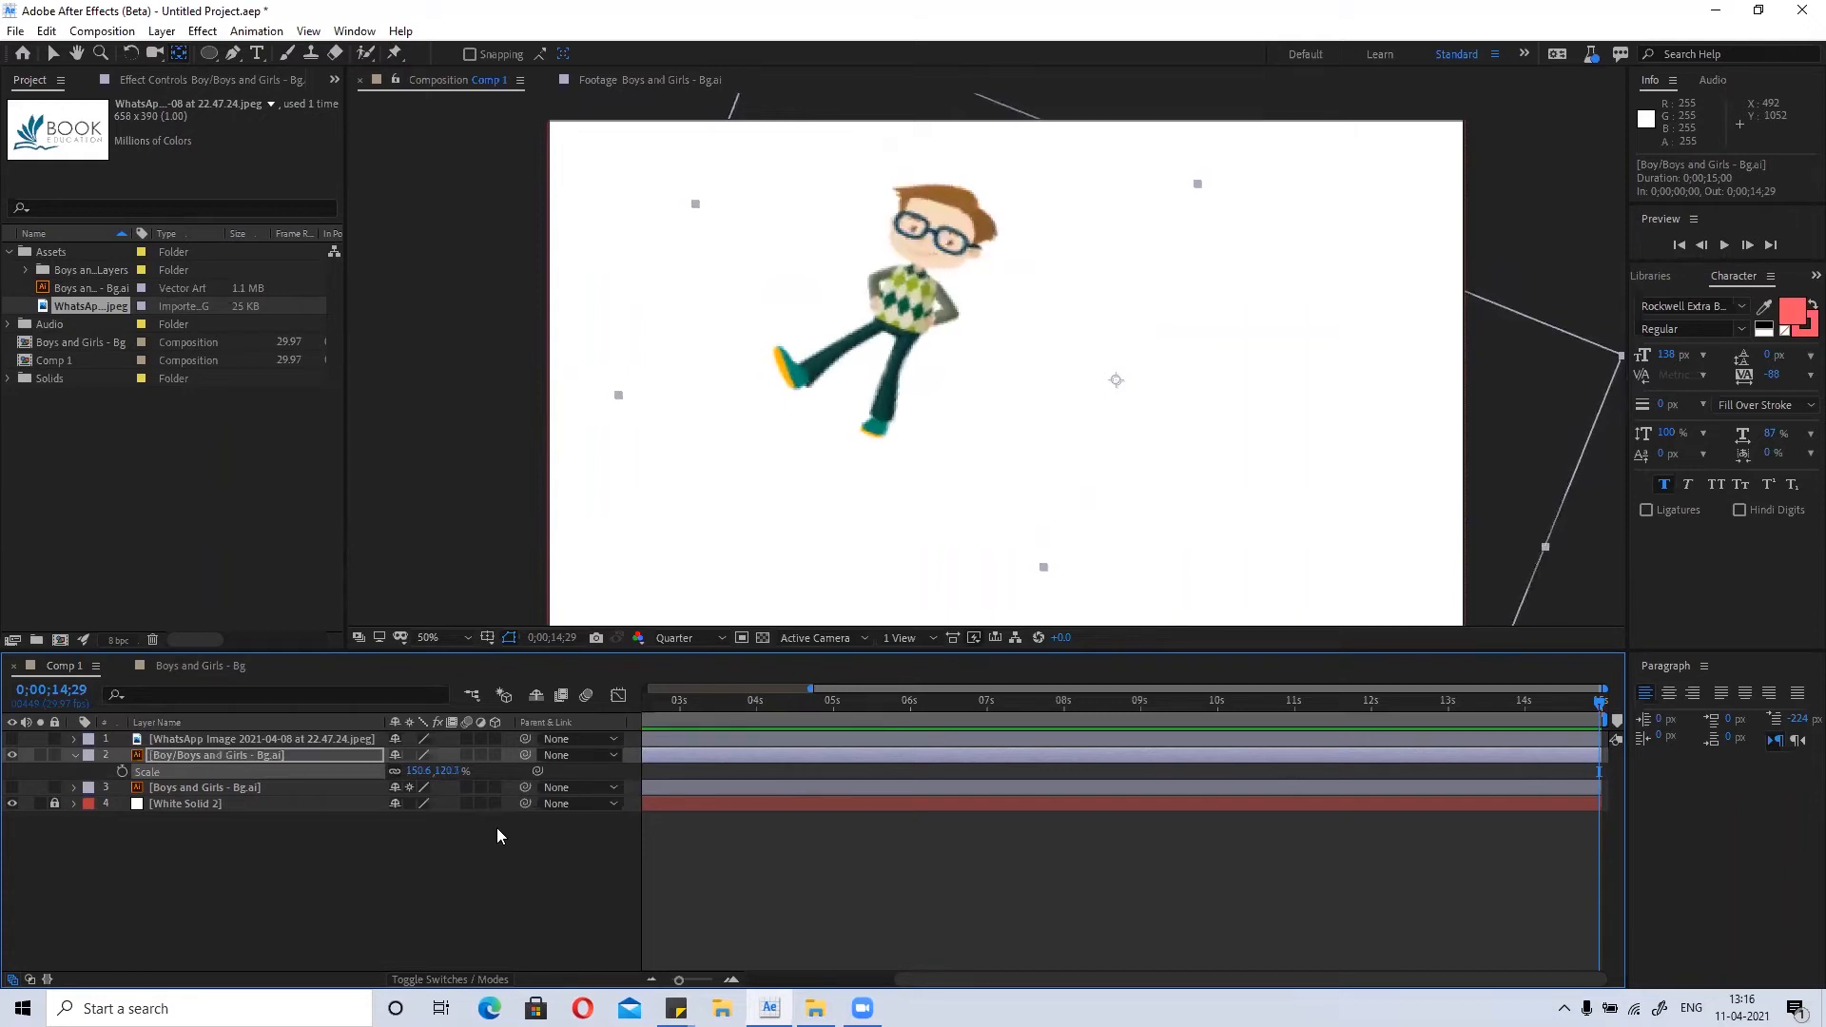
Reveal the boy layer's Anchor Point property and set its X value to 616.
left_click(185, 753)
key("a")
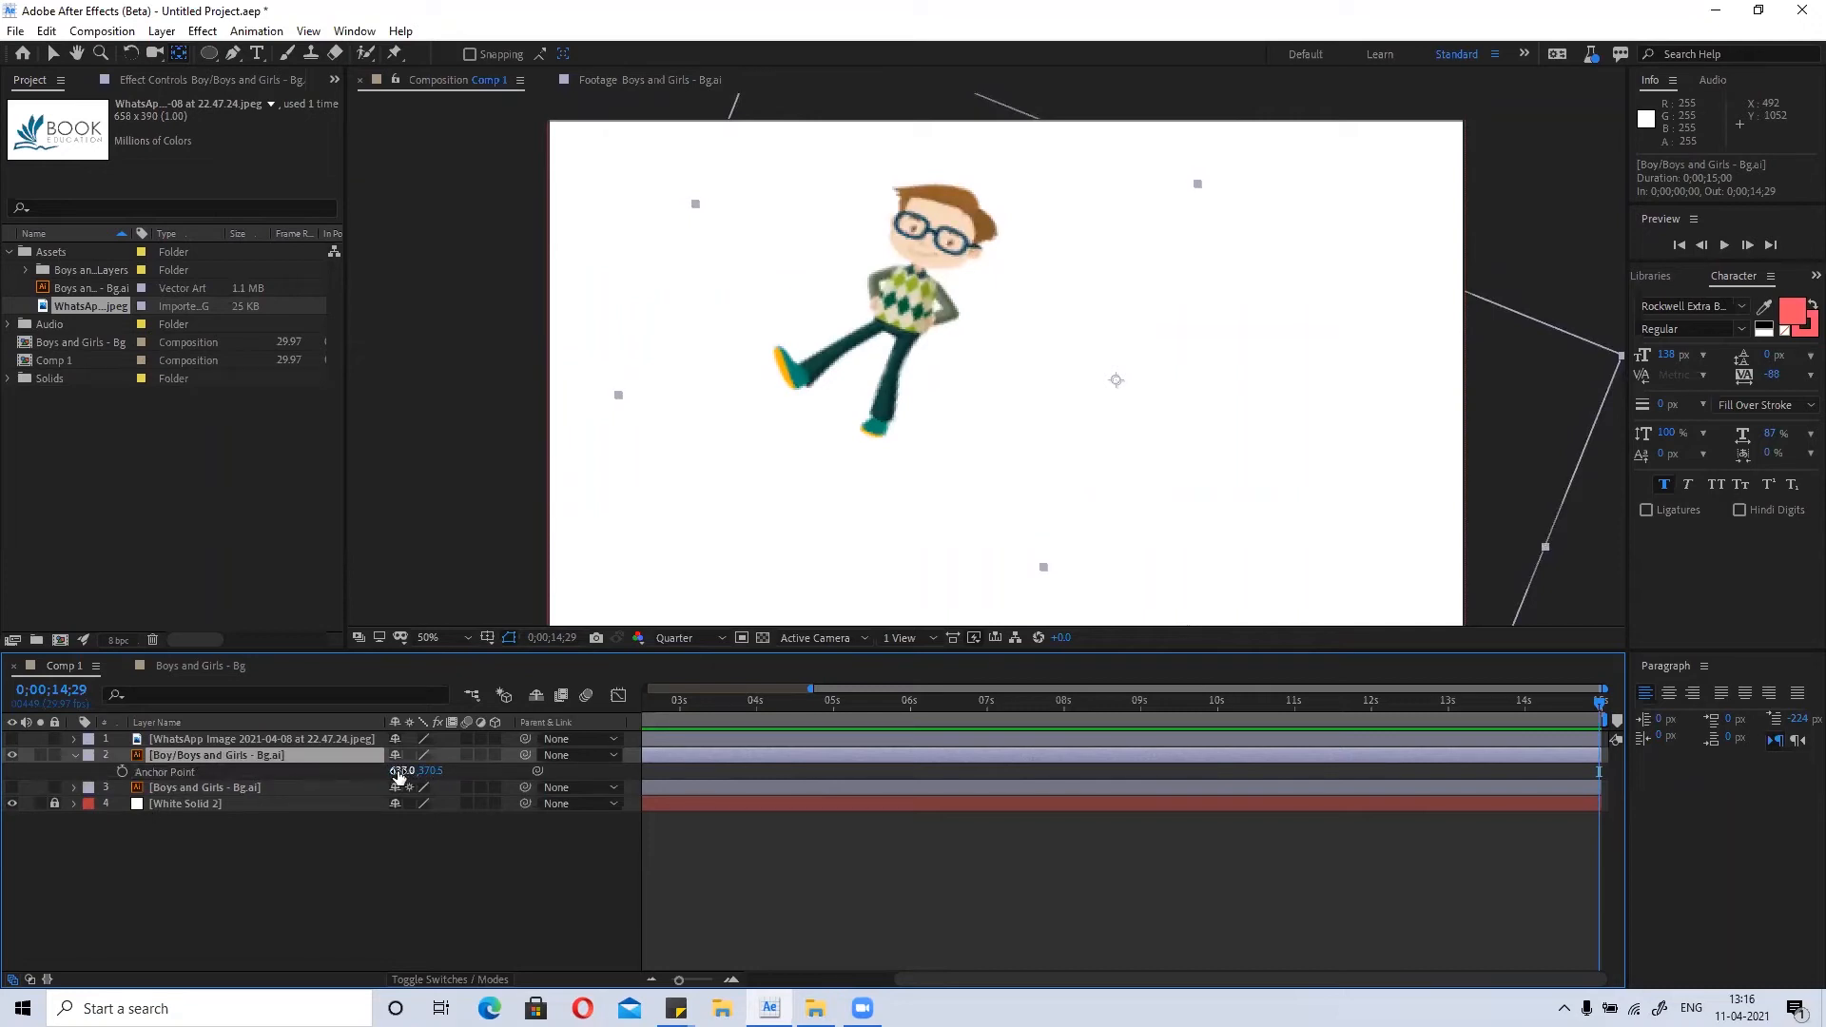
mouse_move(399, 775)
left_mouse_down()
mouse_move(367, 779)
mouse_move(409, 768)
left_mouse_up()
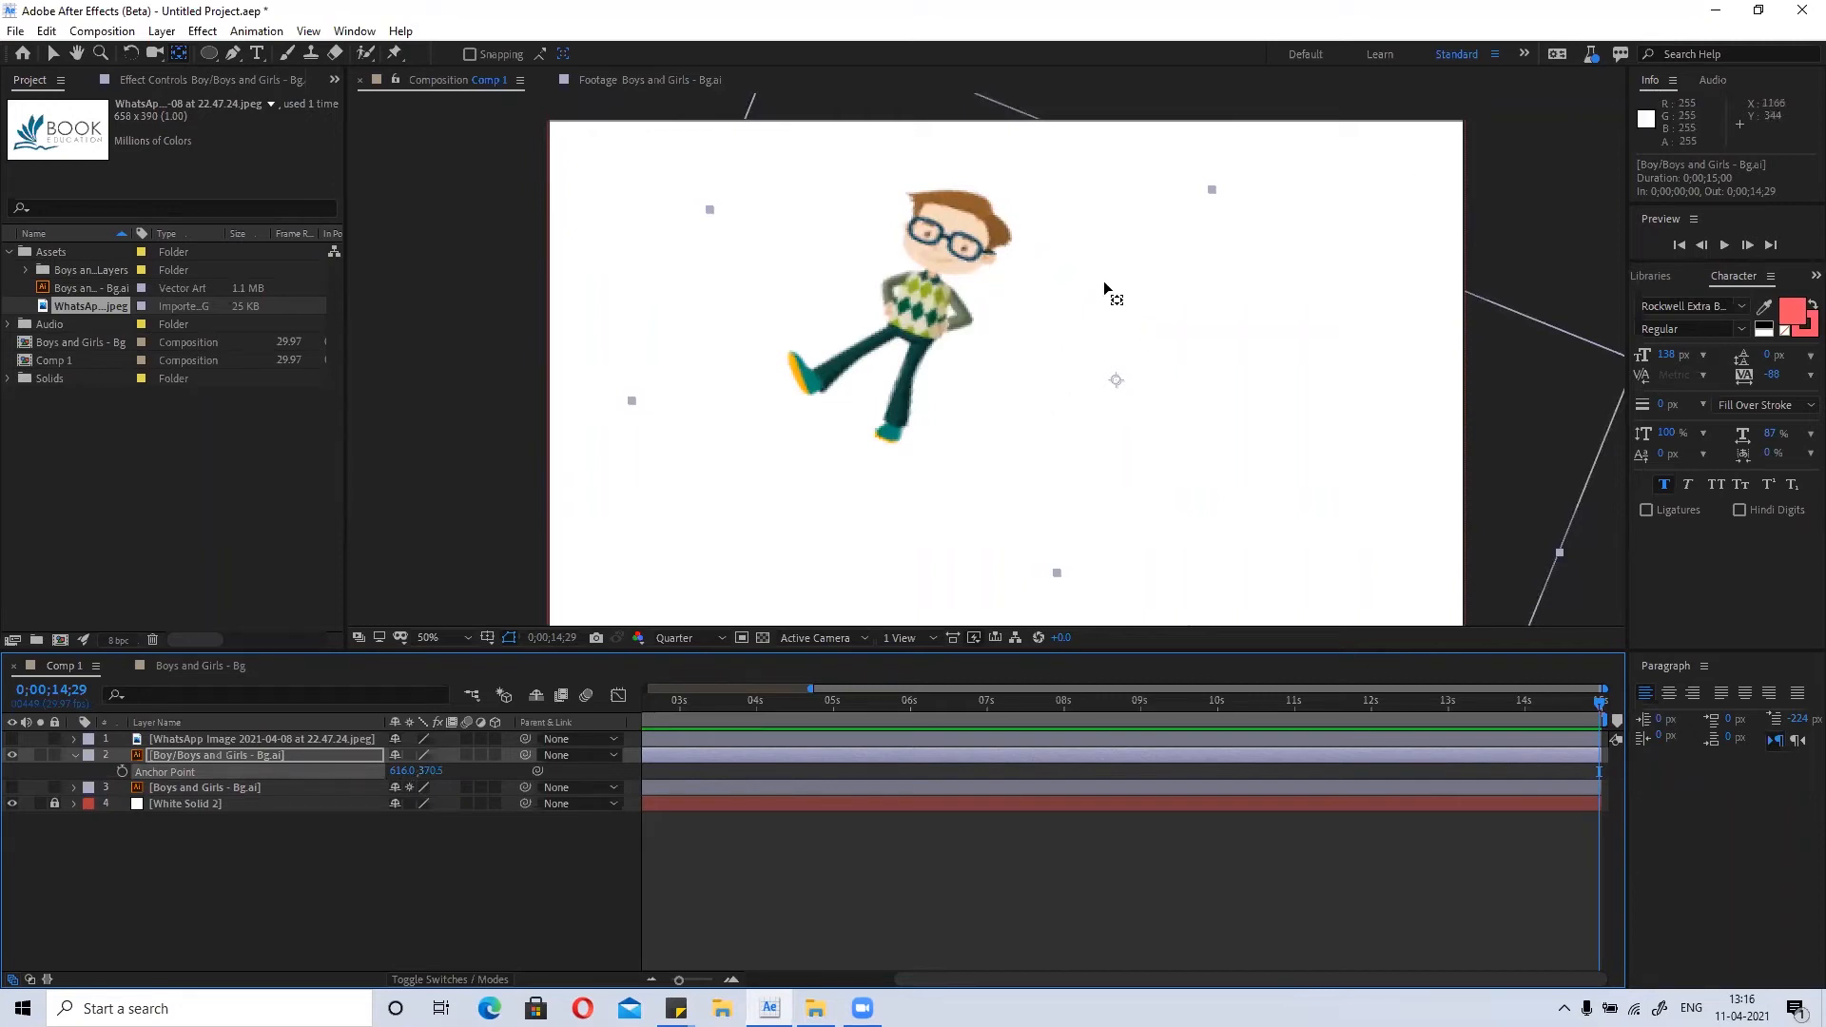
Select the boy layer and move it with the Selection tool to about position 1110, 358.
key("v")
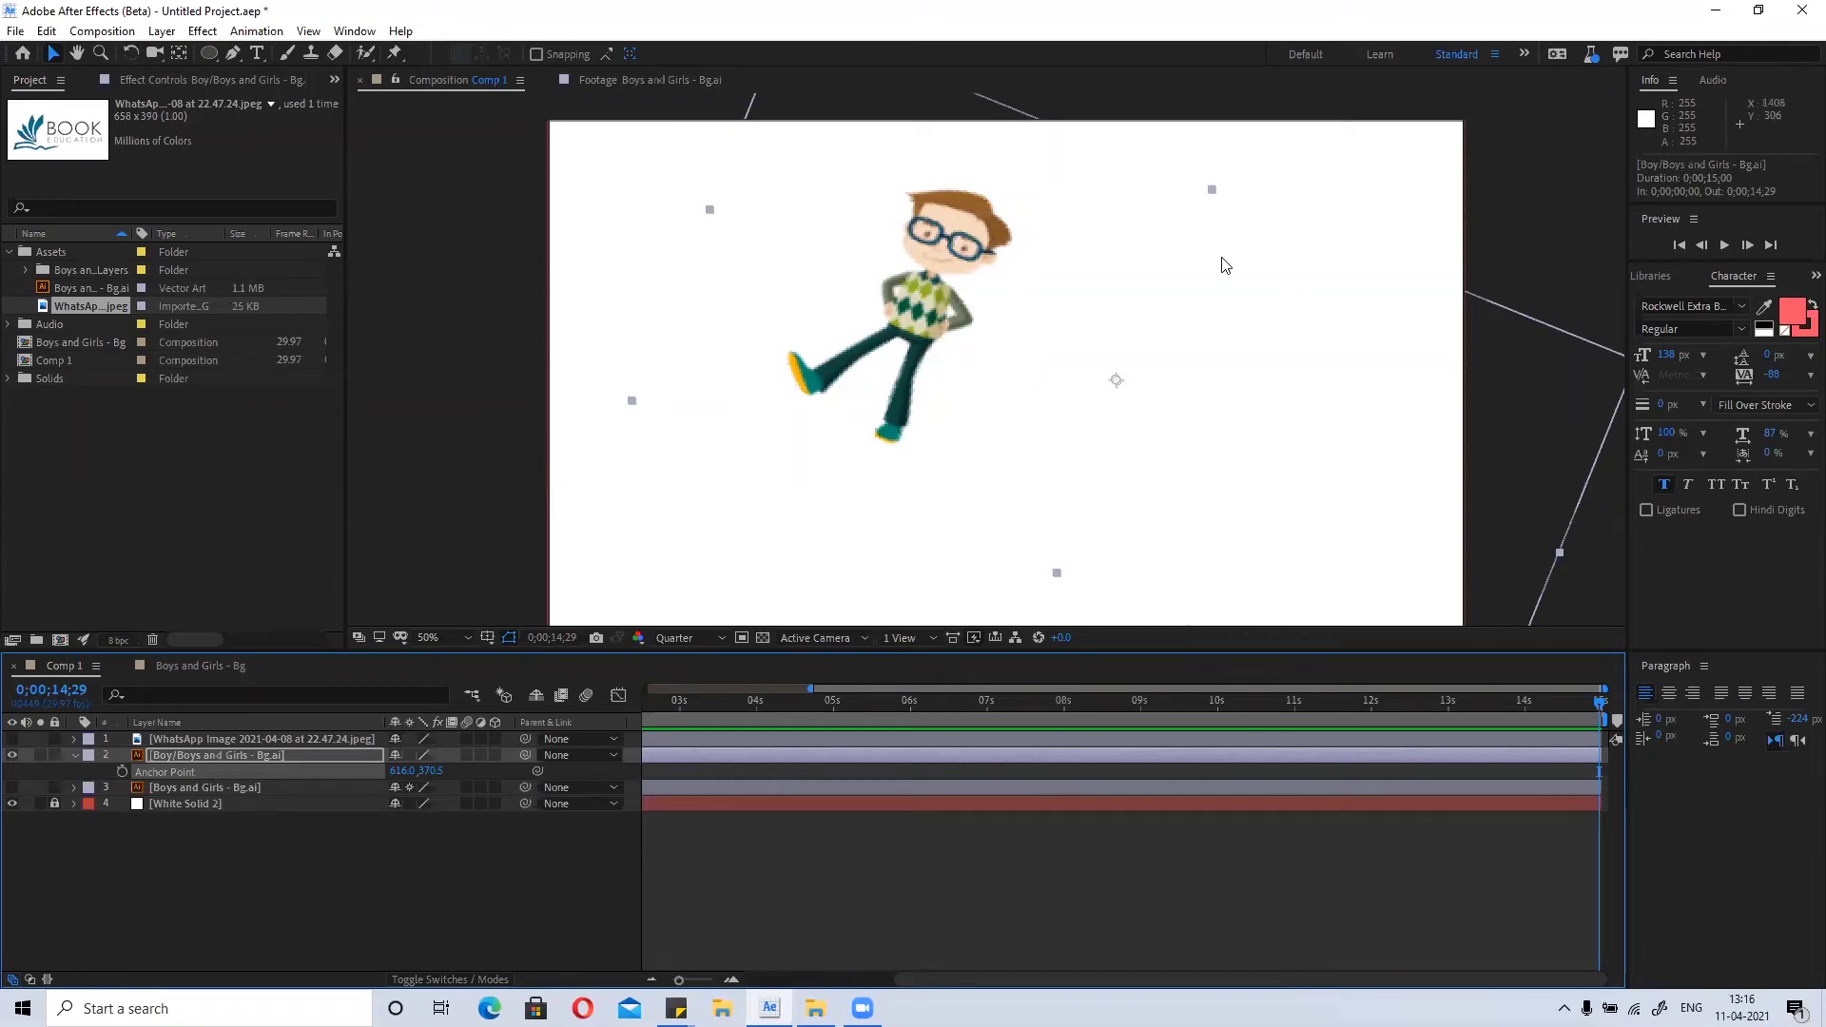
left_click(1526, 173)
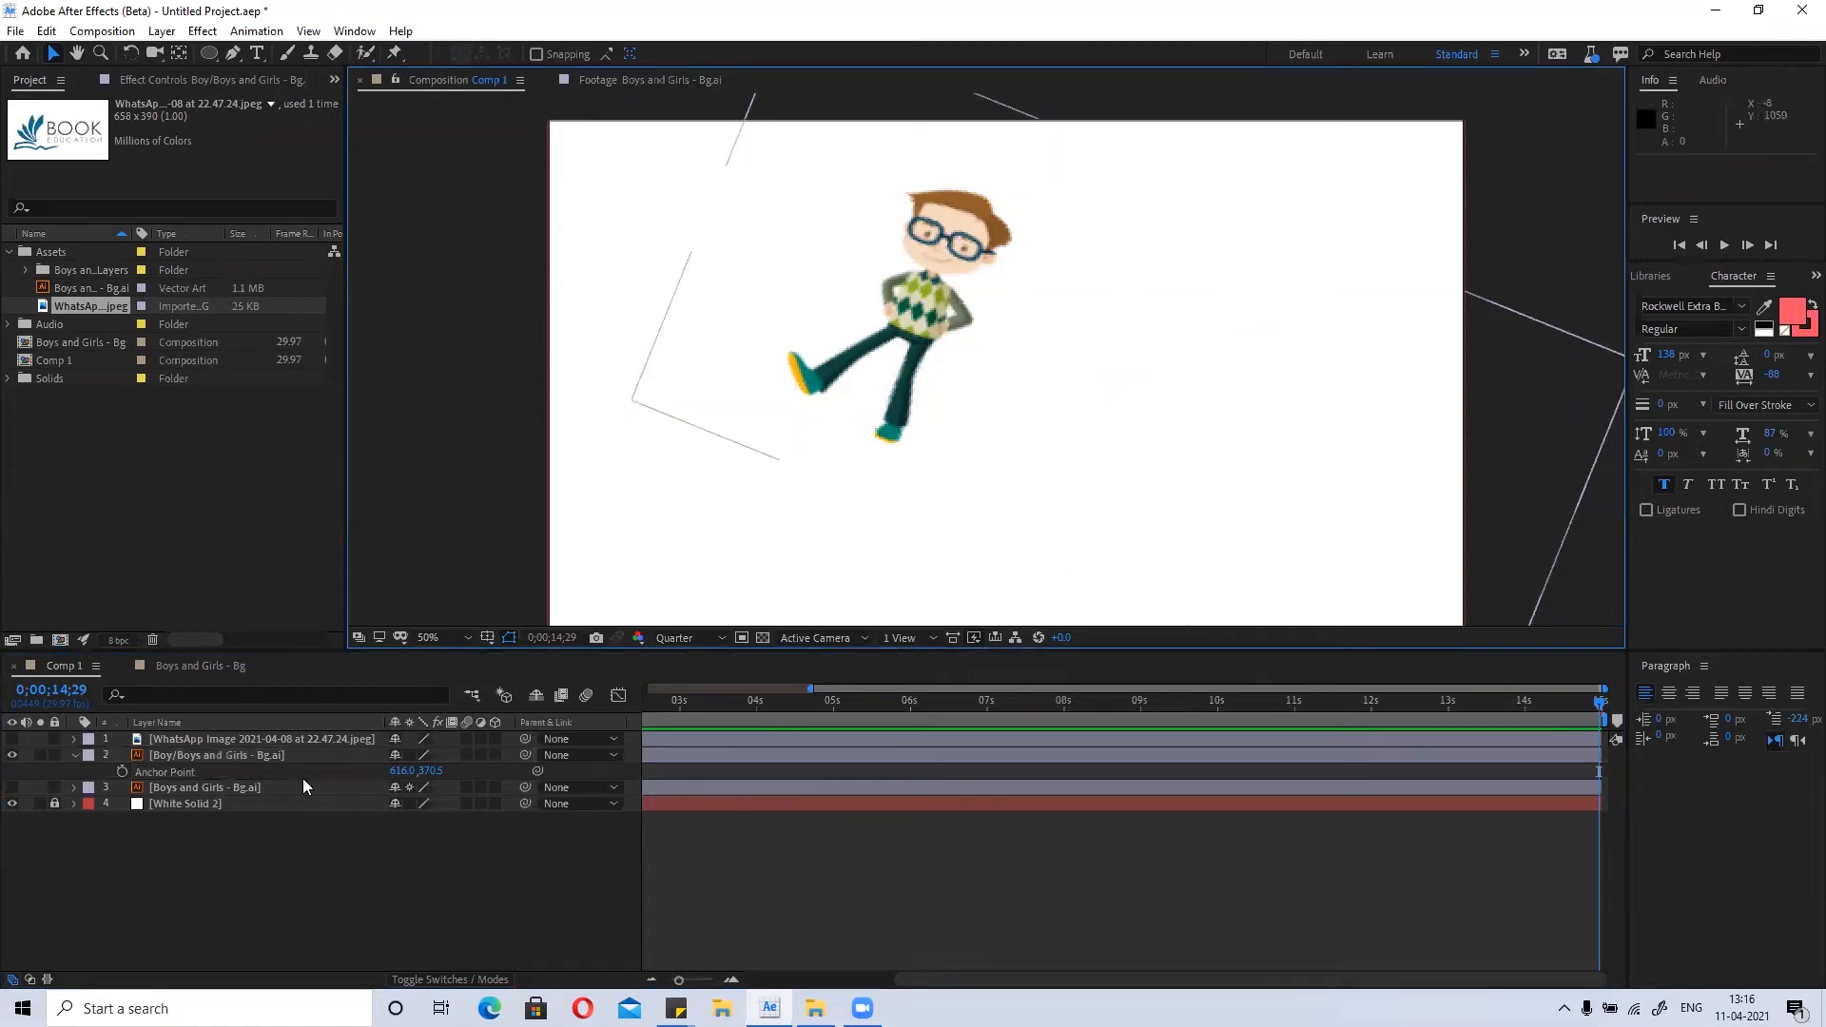
left_click(247, 755)
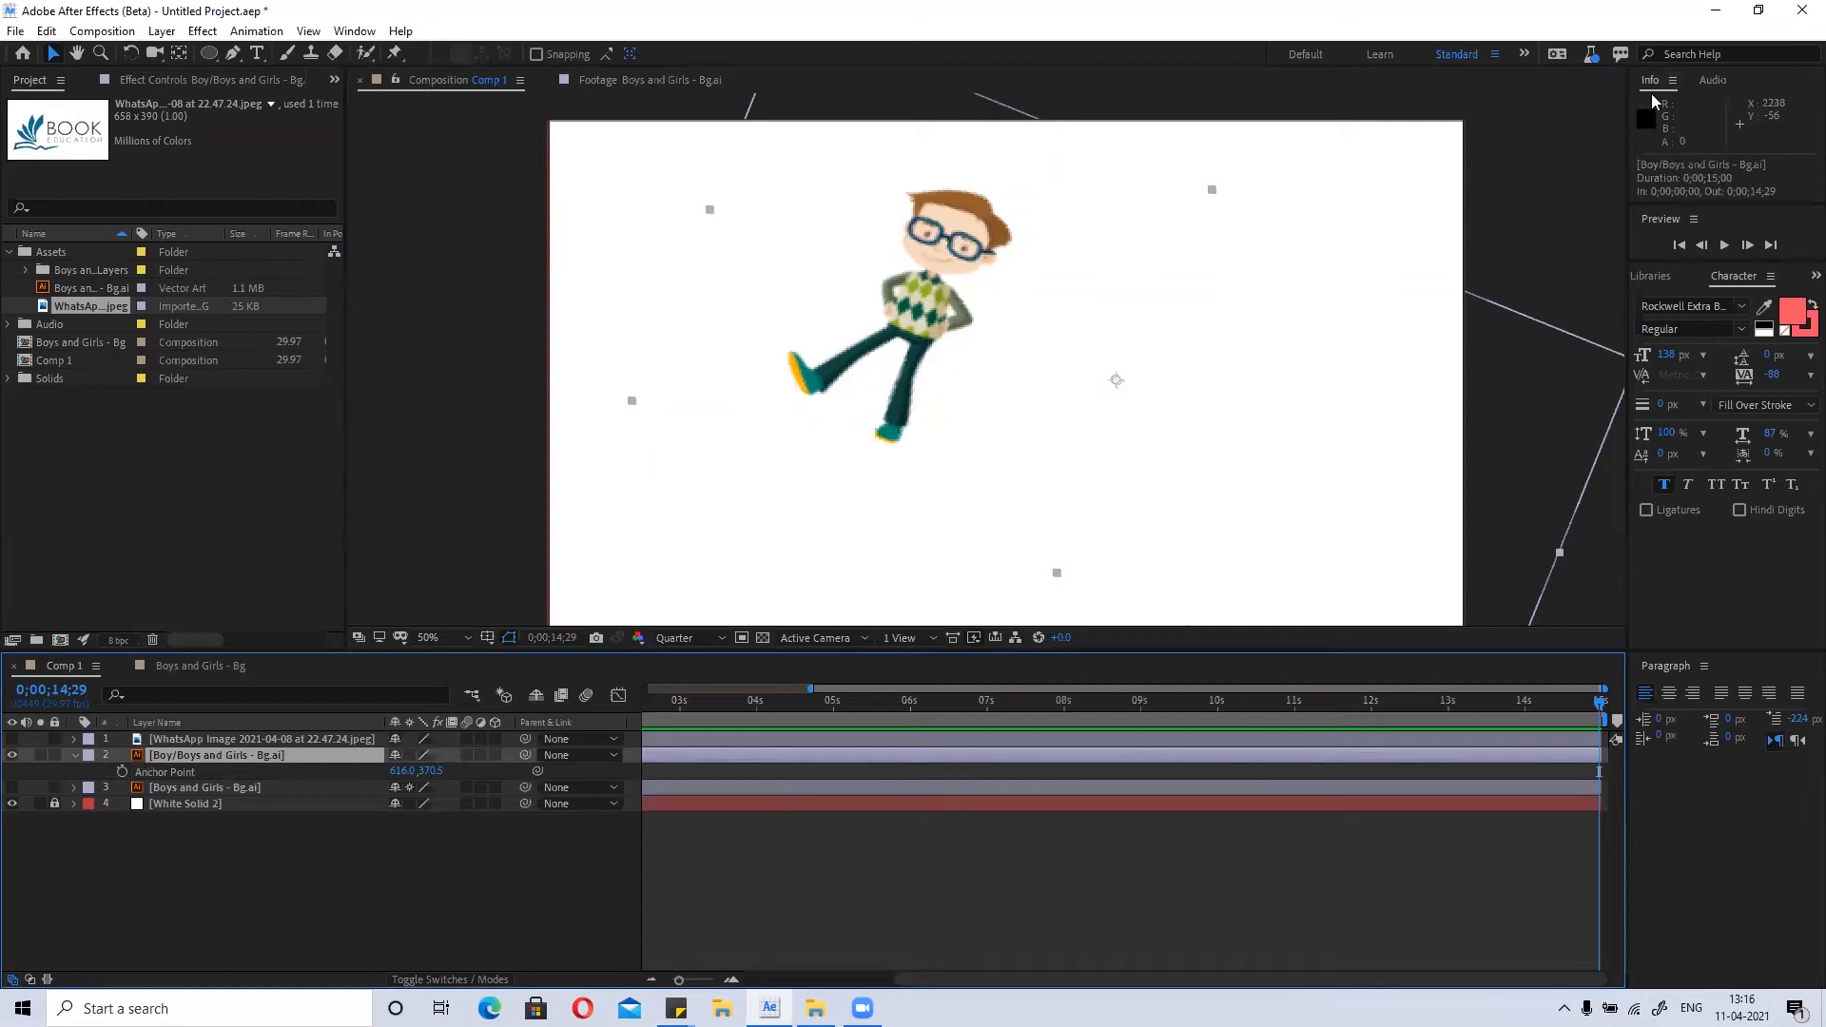
left_click_drag(1106, 383, 1077, 291)
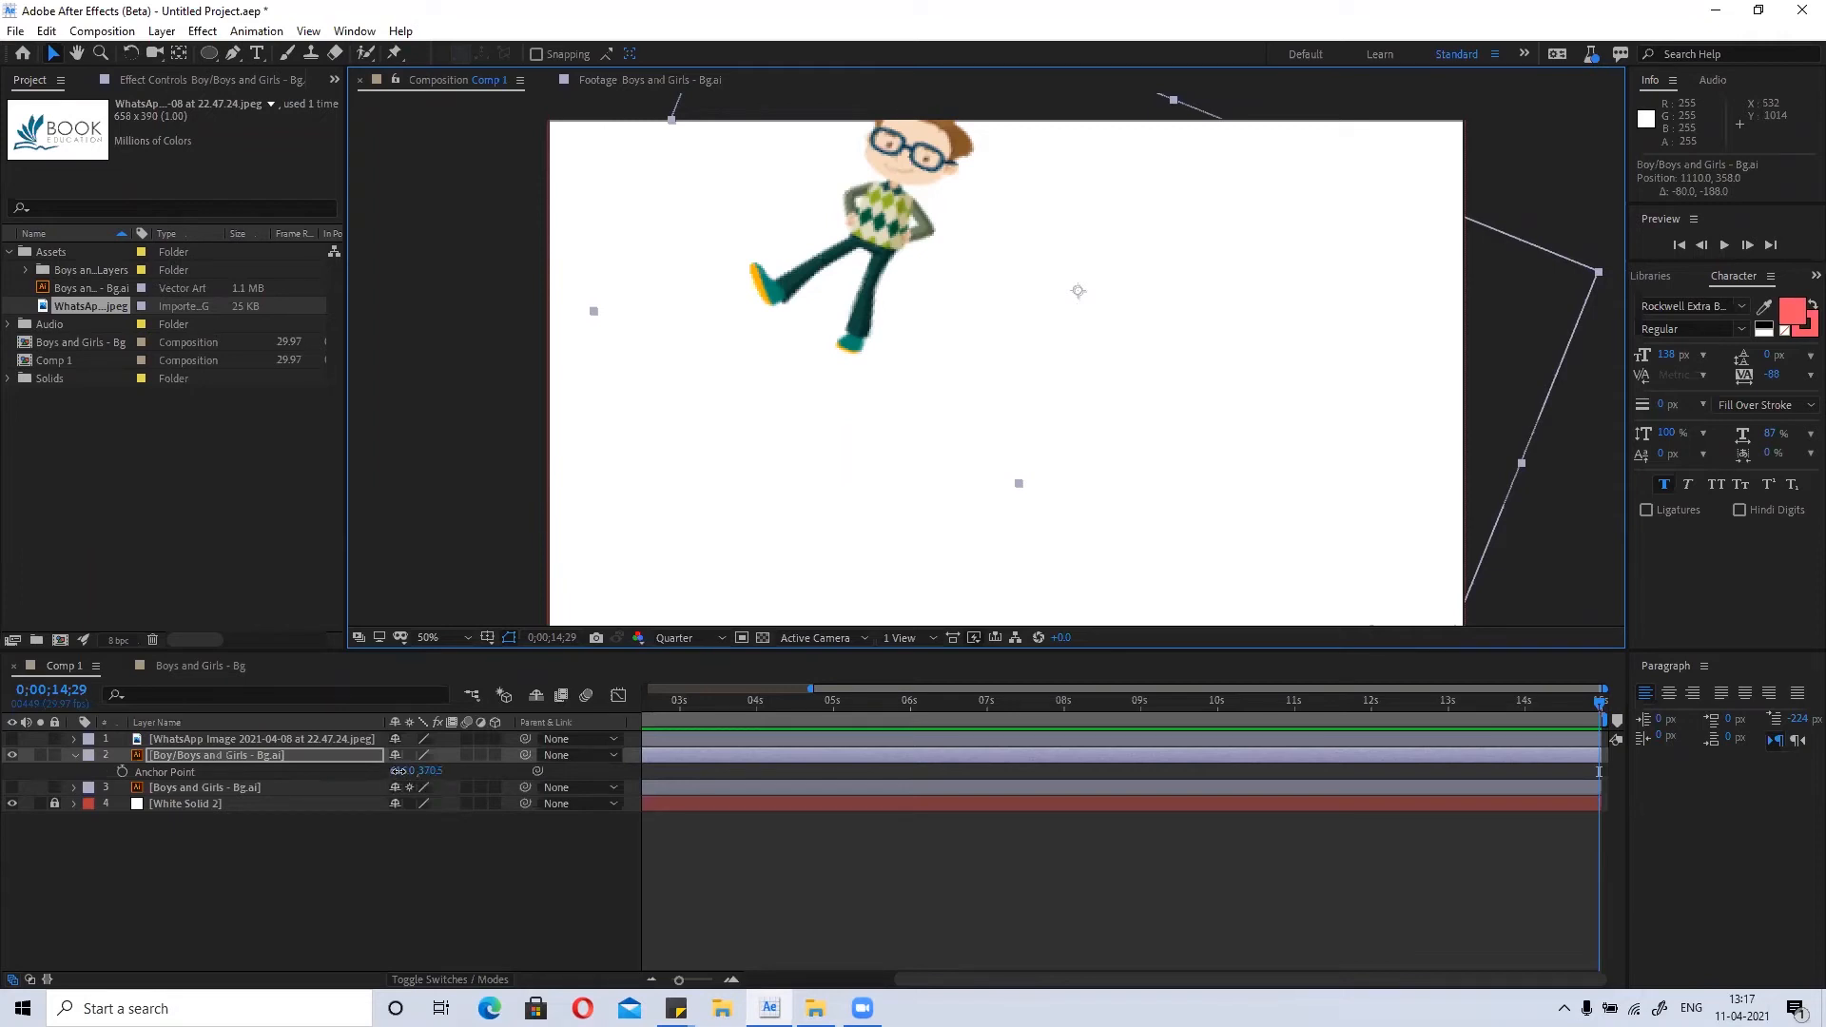
Adjust the boy layer's Anchor Point X value, and place the anchor near his feet at about 287, 601 with the Pan Behind tool.
left_click_drag(401, 775, 453, 787)
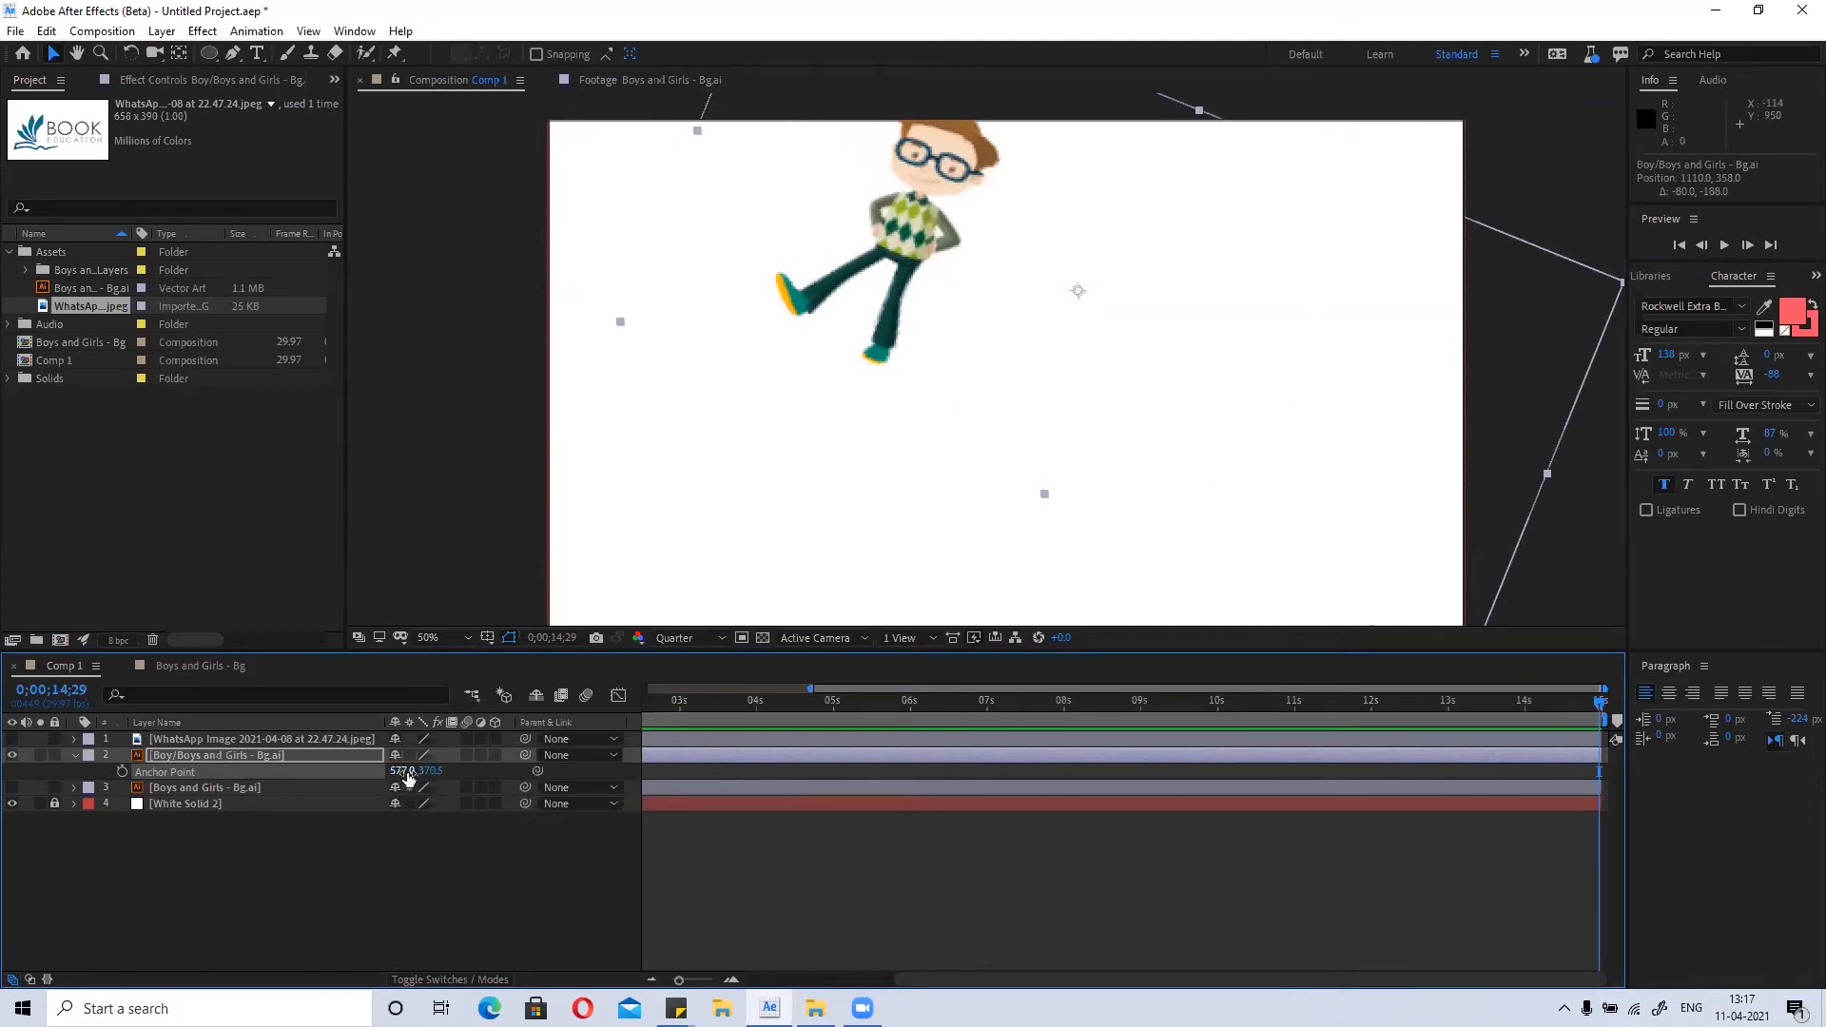
mouse_move(403, 772)
left_mouse_down()
mouse_move(388, 774)
mouse_move(426, 778)
mouse_move(399, 778)
left_mouse_up()
key("y")
left_click_drag(1072, 298, 844, 339)
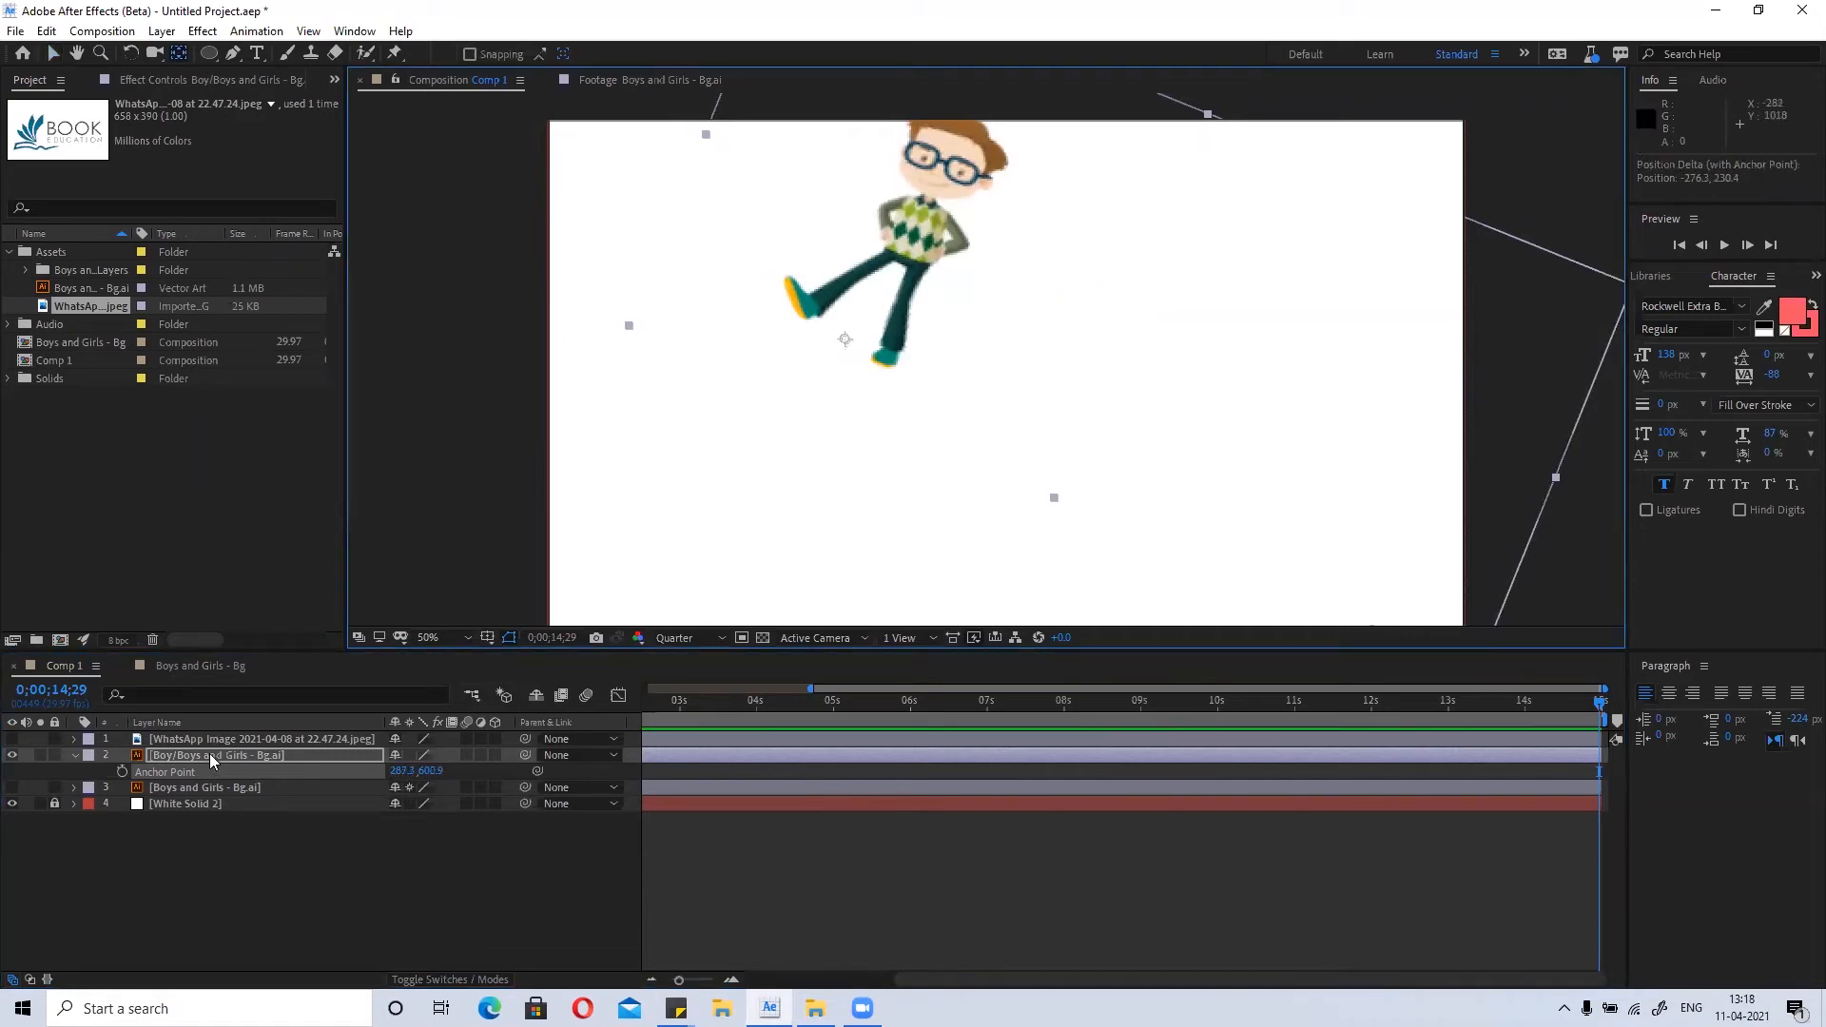
Reveal the boy layer's Position property, adjust its X value, and move the boy down to about 591, 756.
key("p")
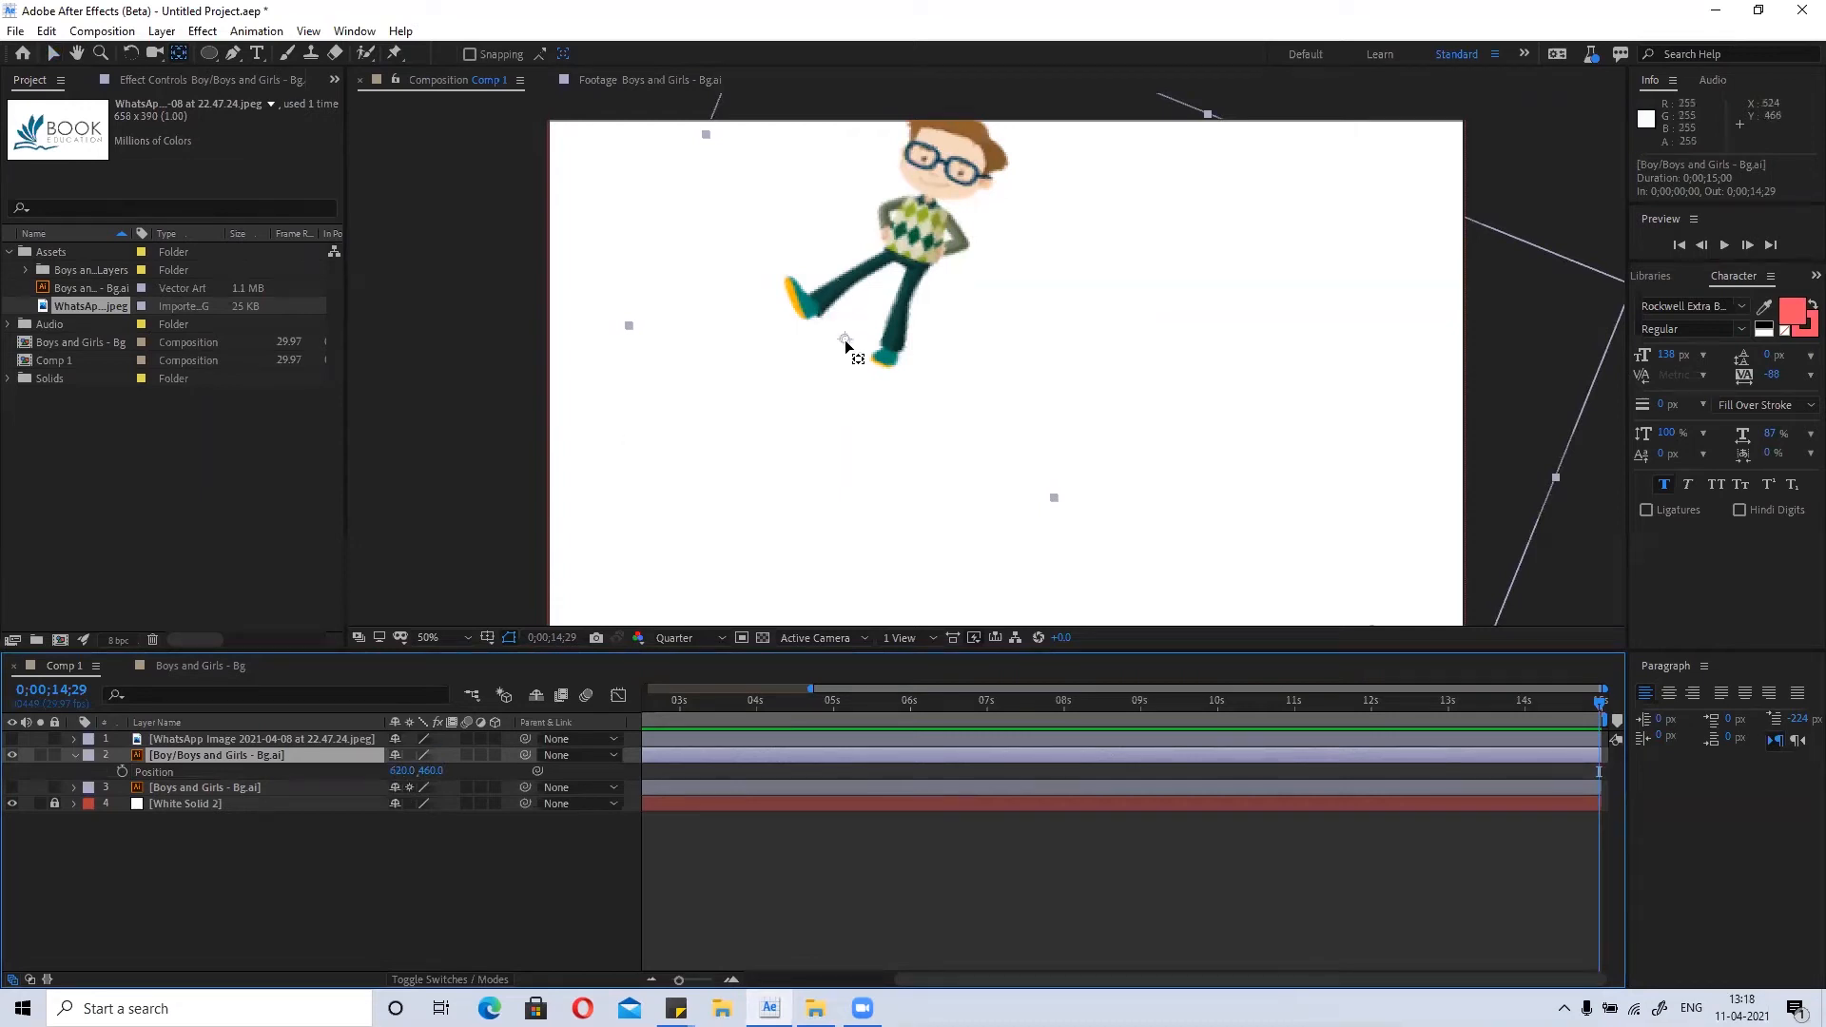
mouse_move(399, 772)
left_mouse_down()
mouse_move(262, 772)
mouse_move(515, 787)
mouse_move(380, 783)
left_mouse_up()
left_click_drag(372, 779, 409, 773)
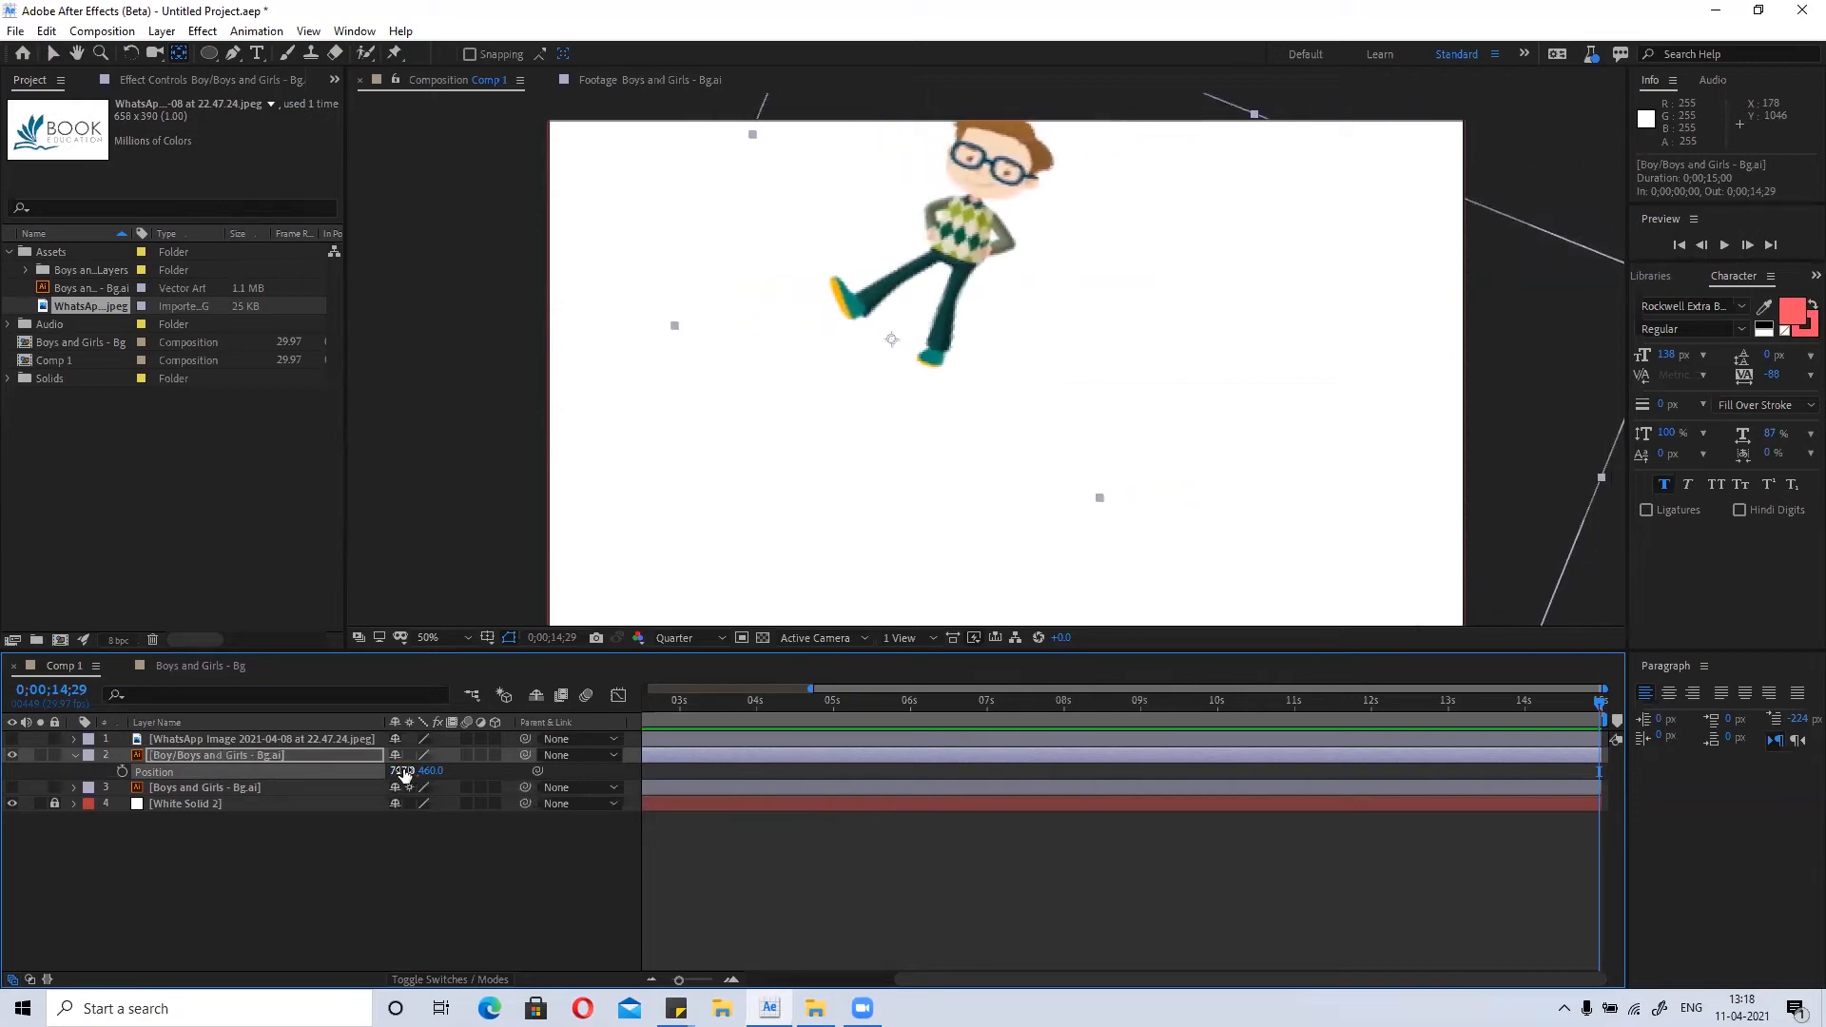
key("v")
left_click_drag(970, 245, 919, 379)
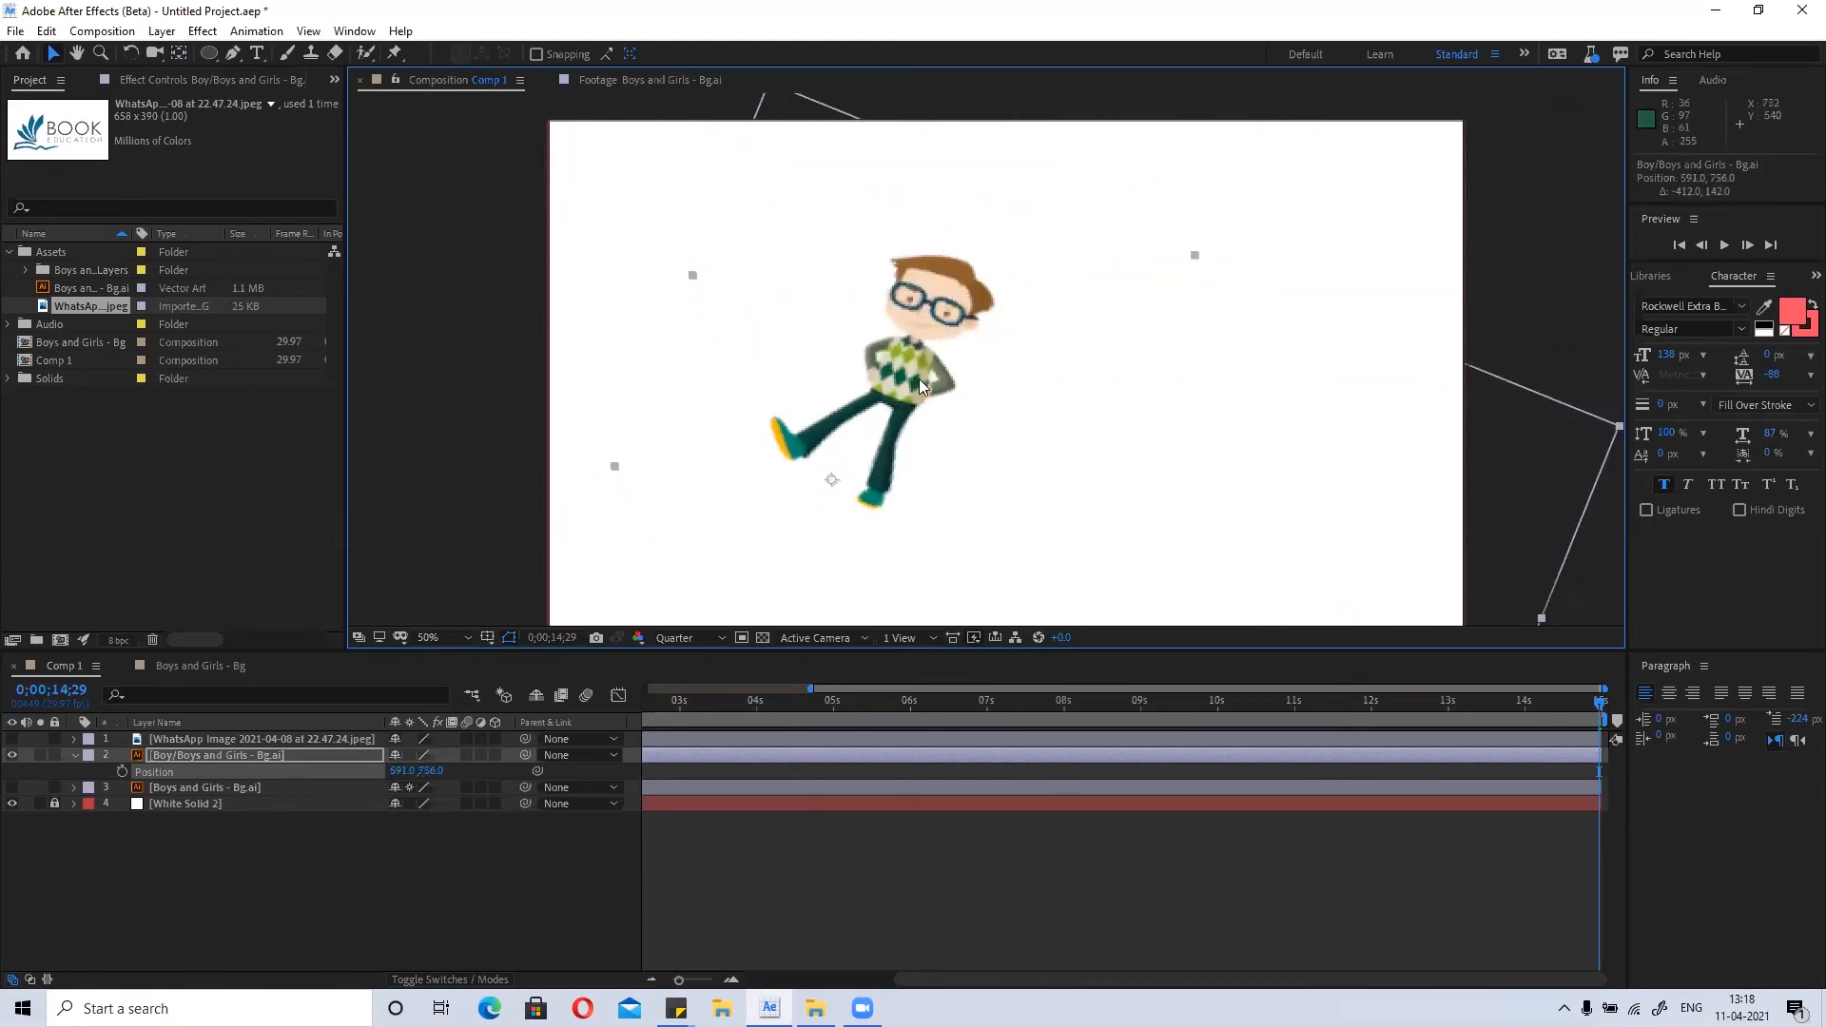
Shift the boy layer's anchor point to his waist with the Pan Behind tool, and reposition the layer to about 591, 634.
key("y")
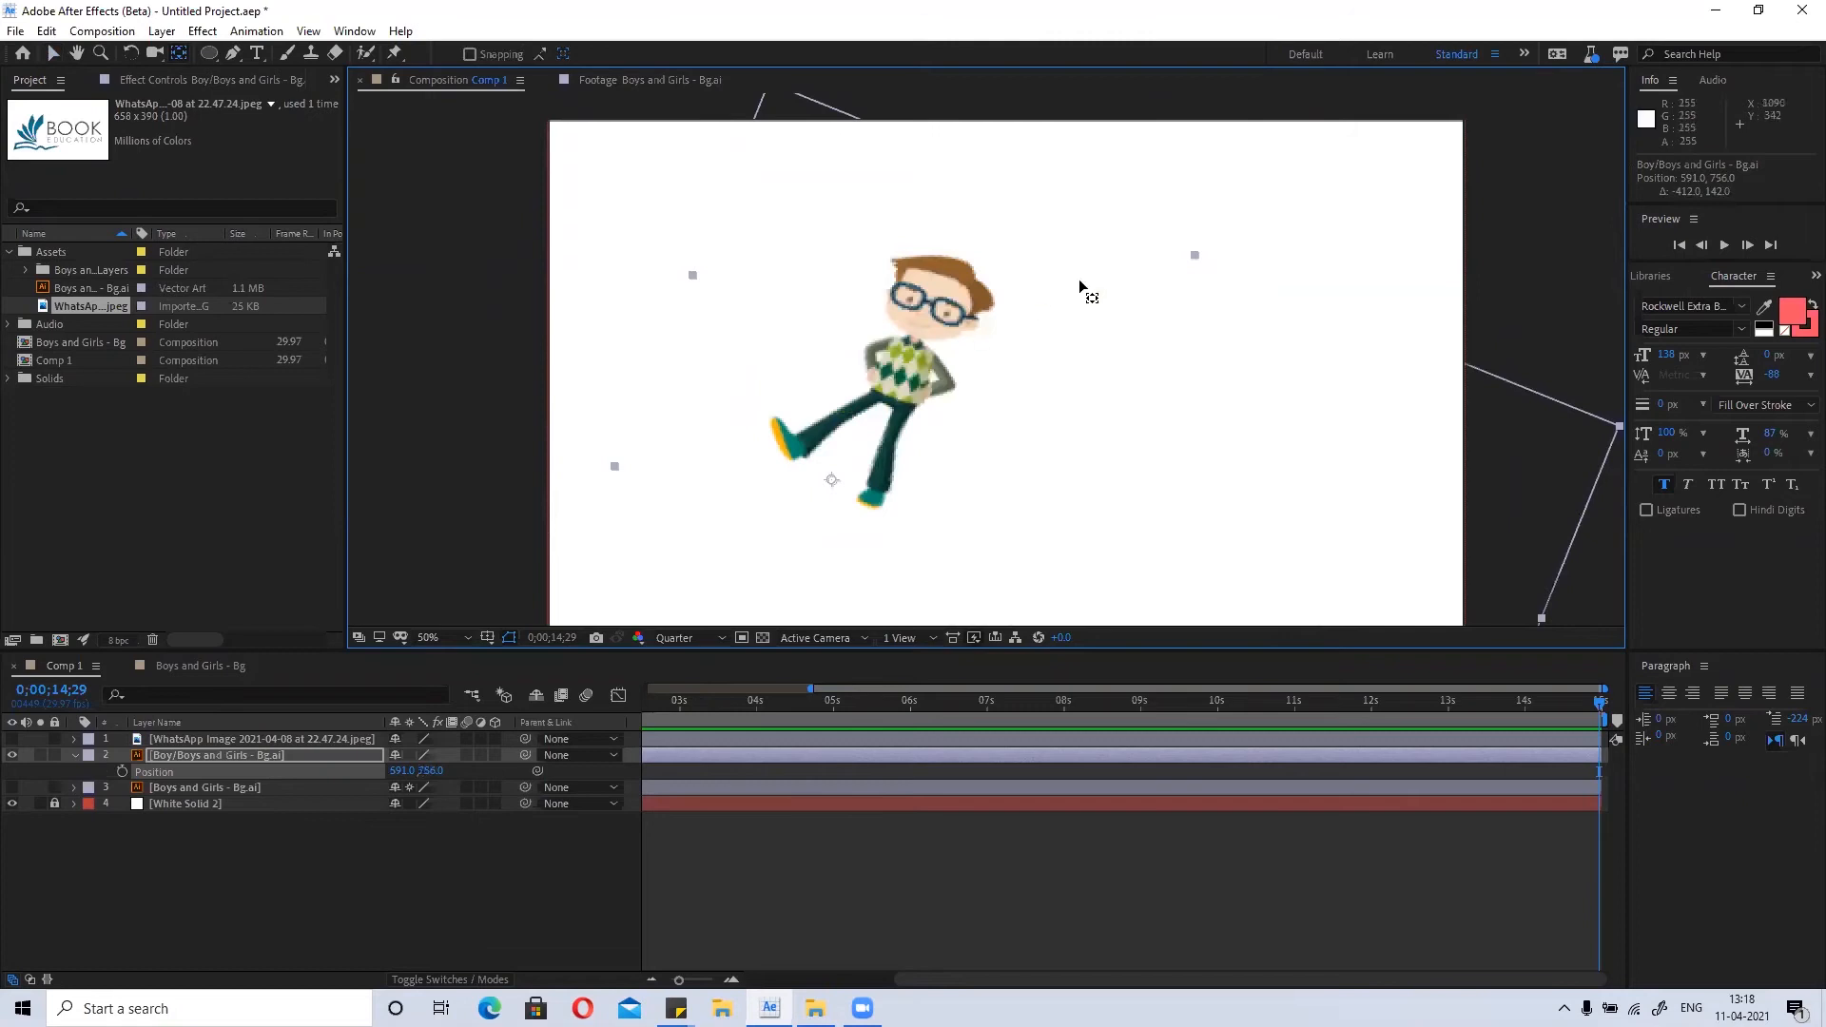
left_click_drag(829, 481, 886, 384)
key("v")
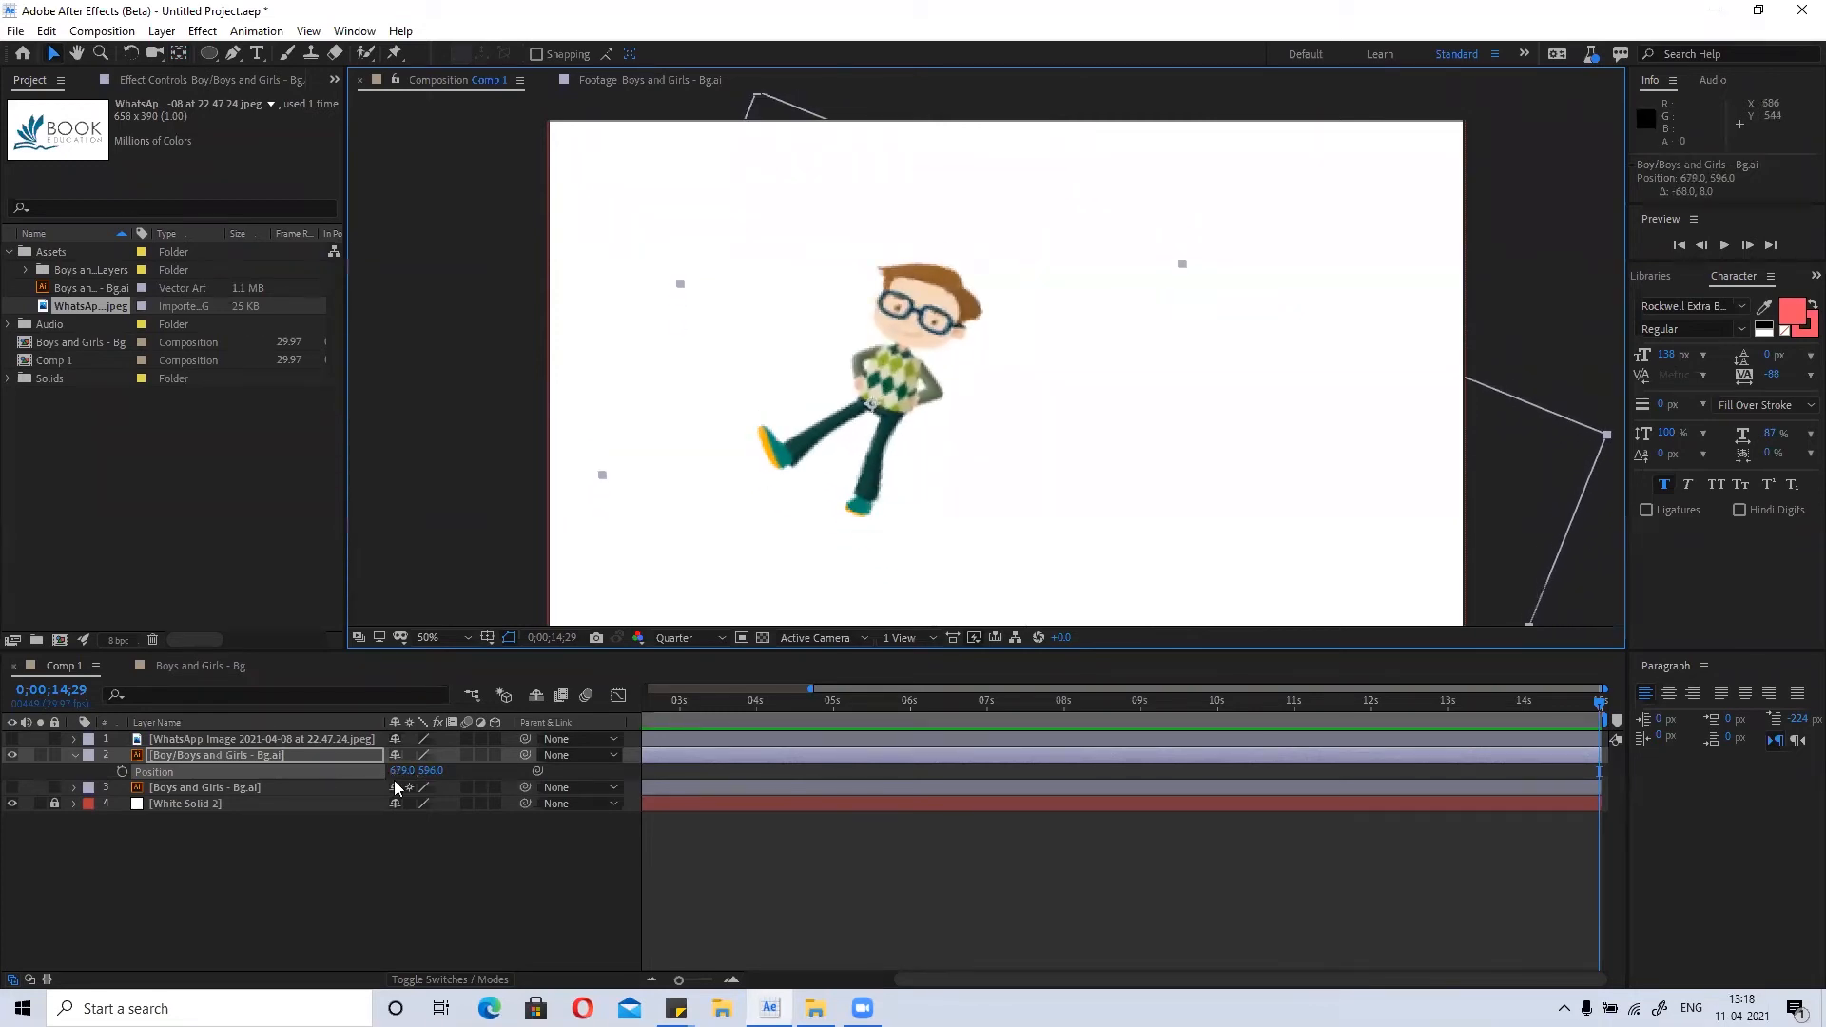
left_click_drag(401, 778, 447, 781)
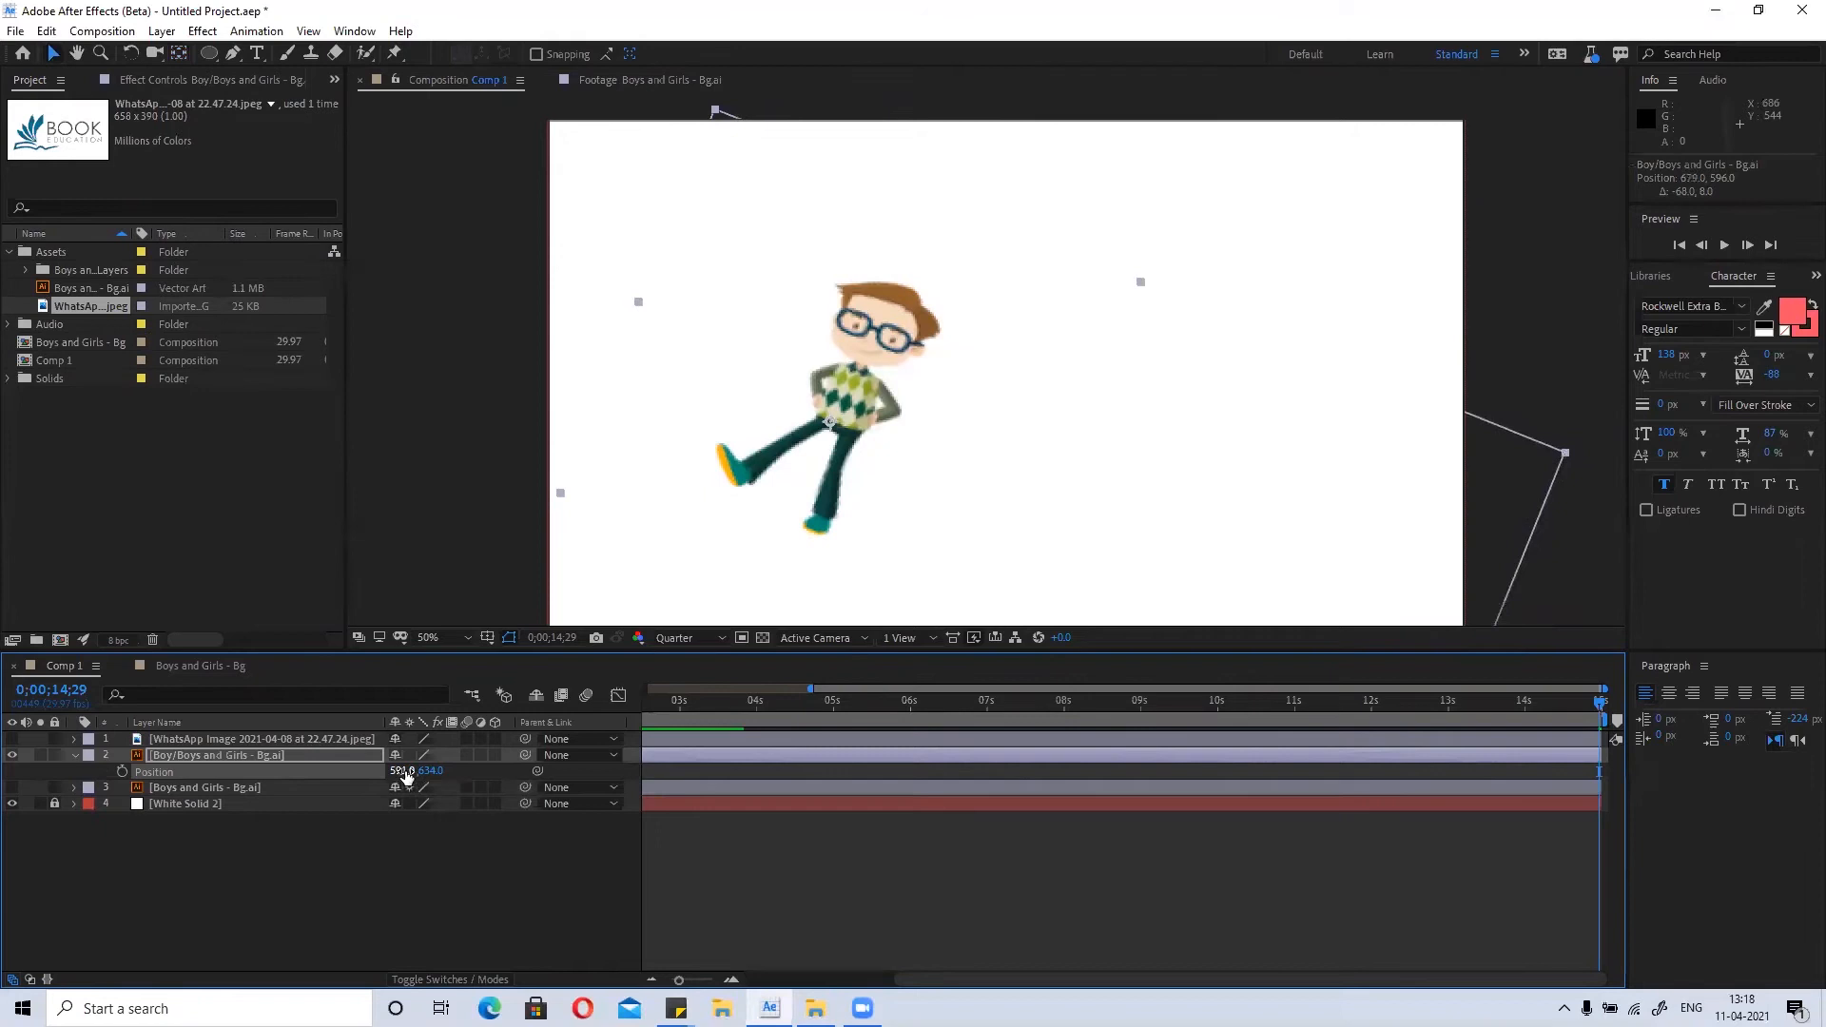
left_click(439, 775)
Set the boy layer's Position X value with the expression 1980/2.
left_click(401, 772)
type("6")
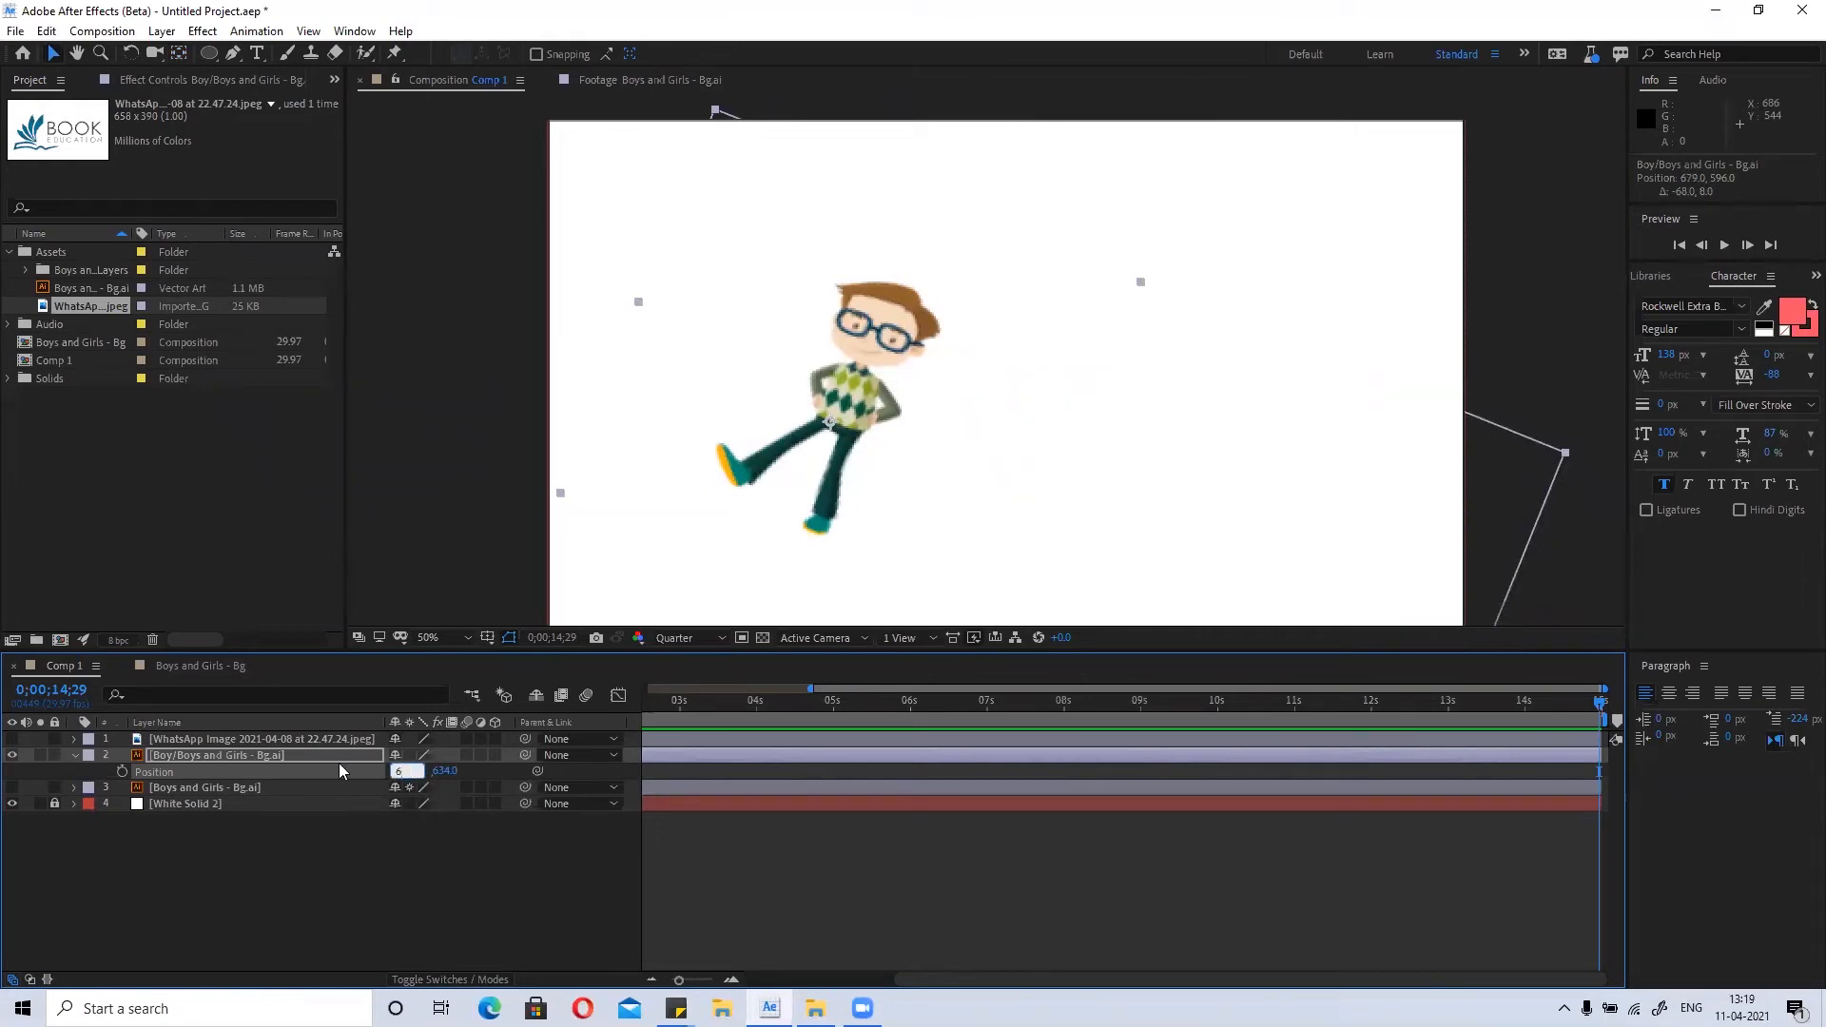
key("BackSpace")
type("1980")
type("/2")
key("Return")
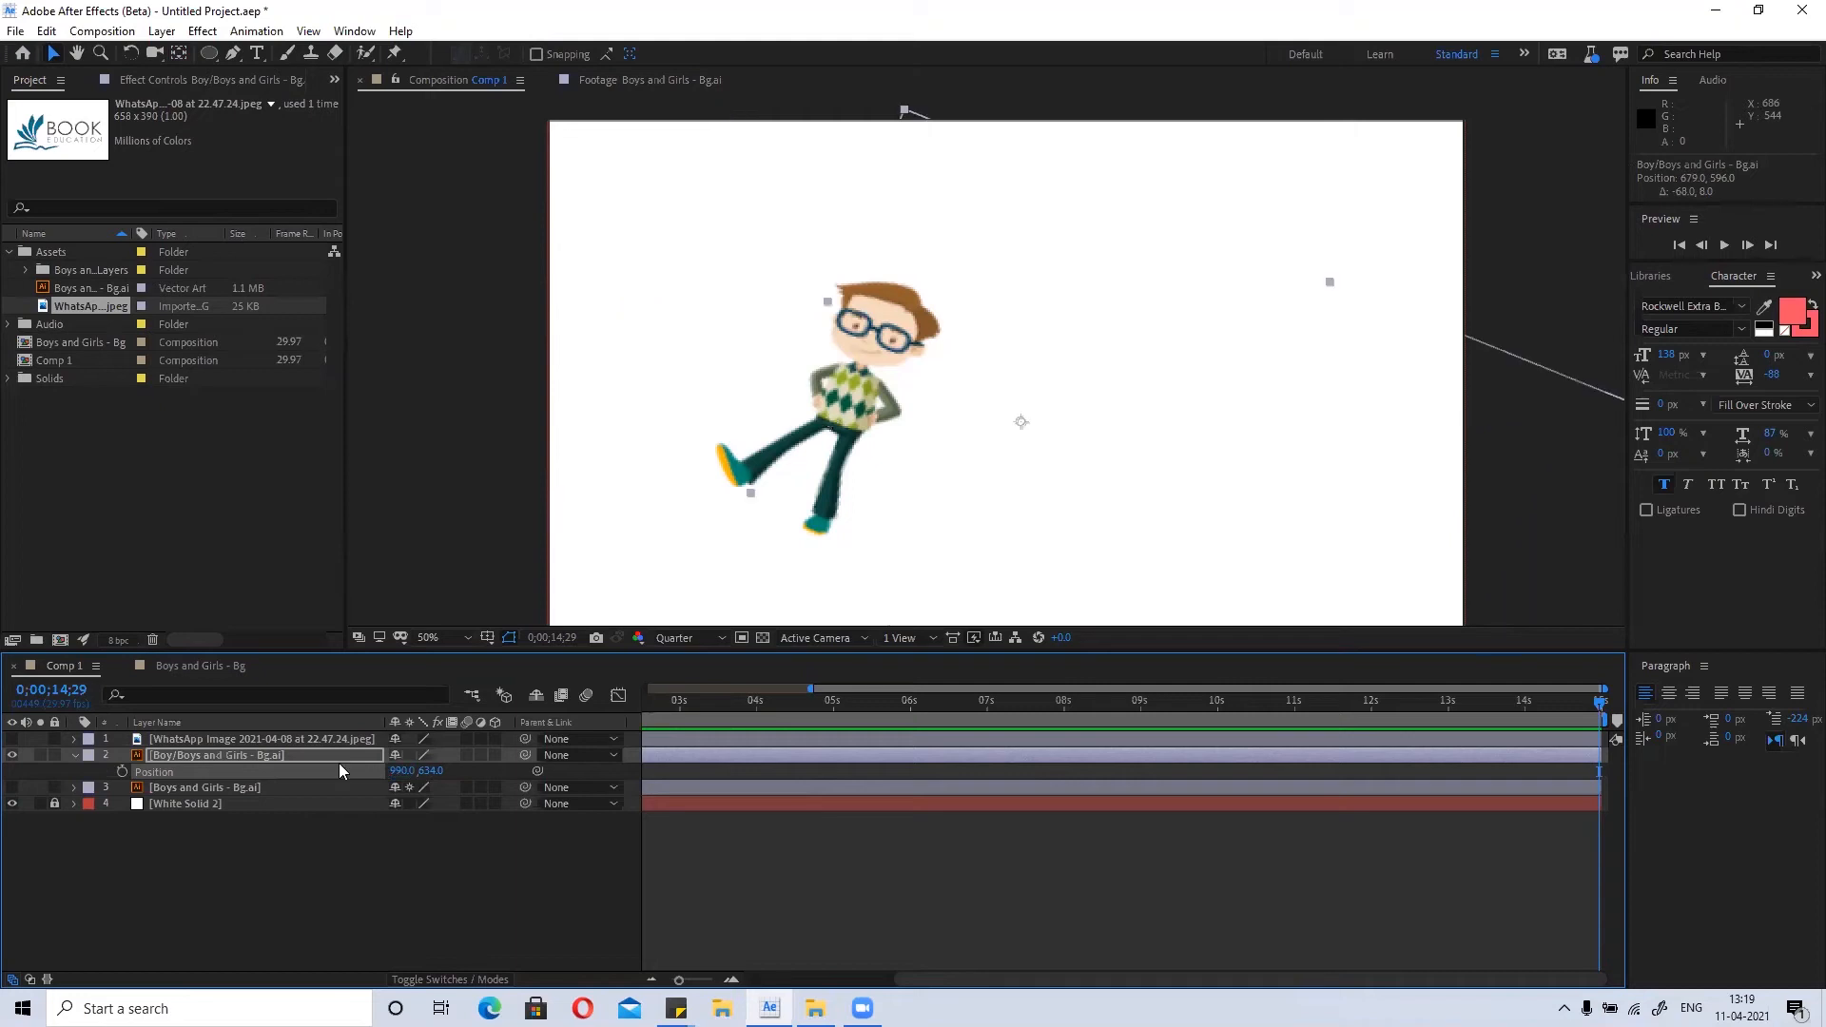
Set the boy layer's Position Y value to 540, half of the 1080 composition height.
left_click(430, 770)
key("BackSpace")
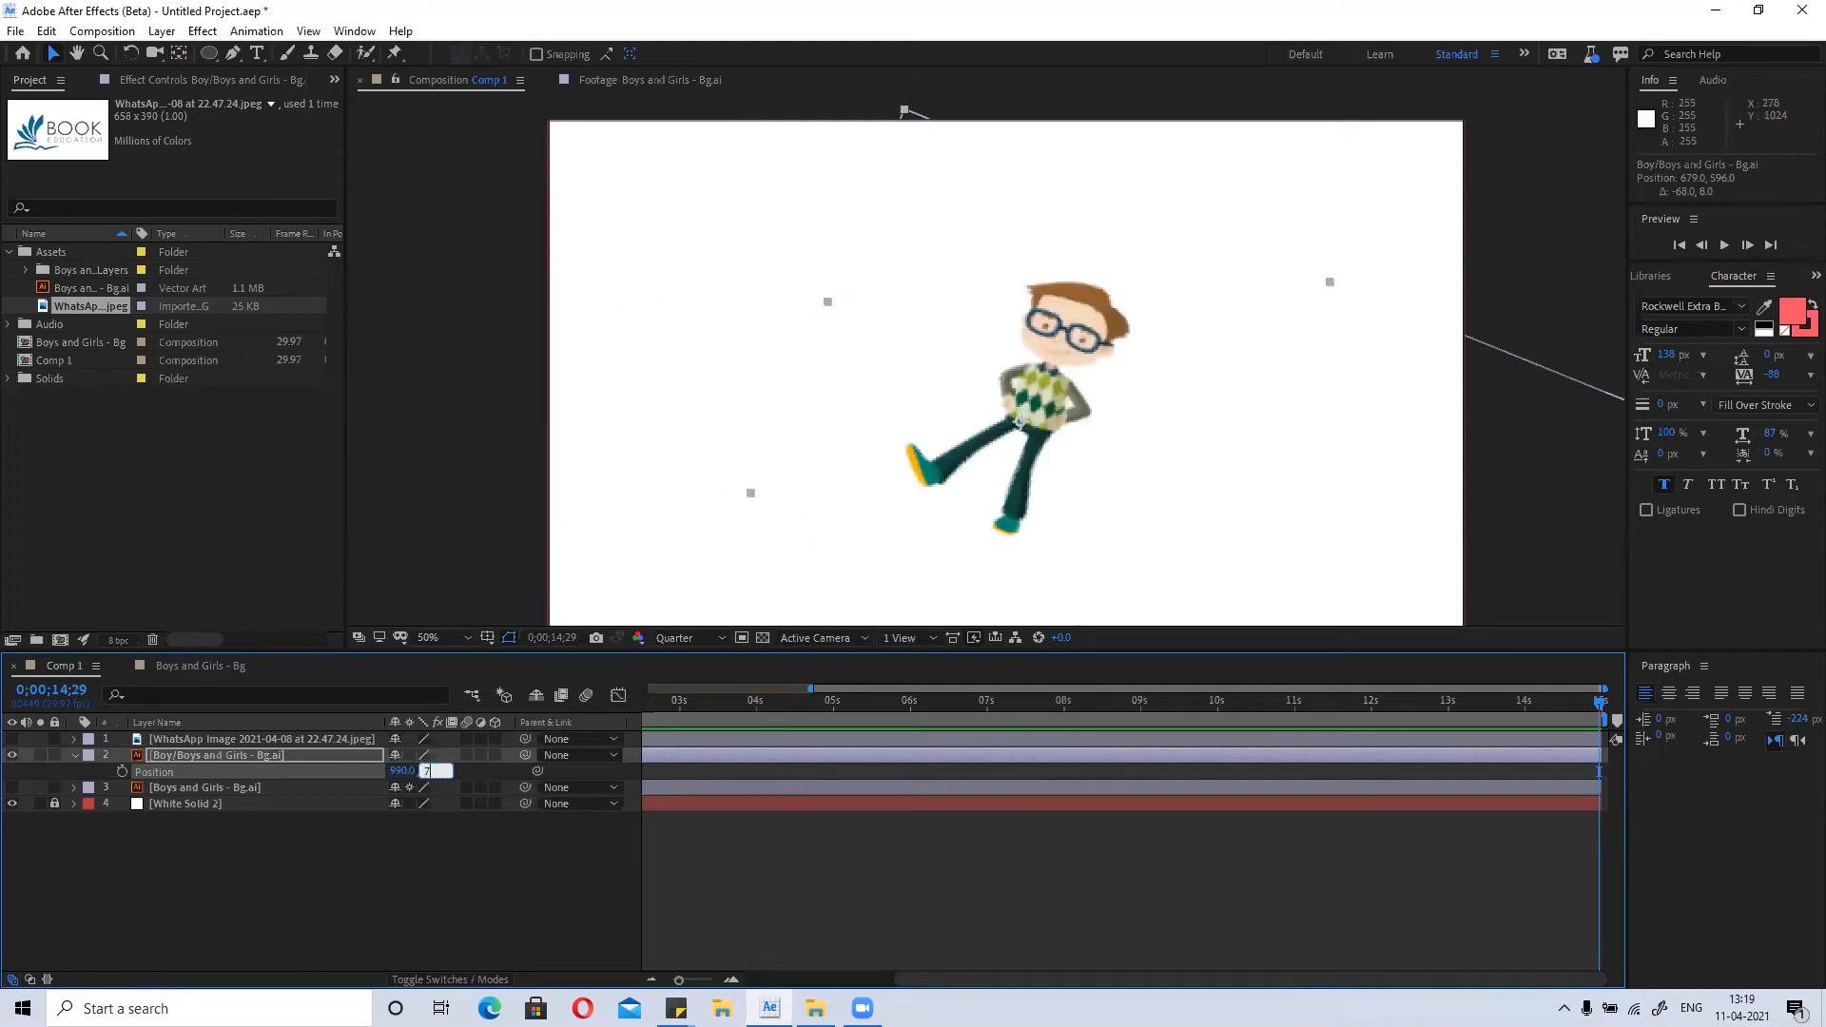
type("1080")
key("Return")
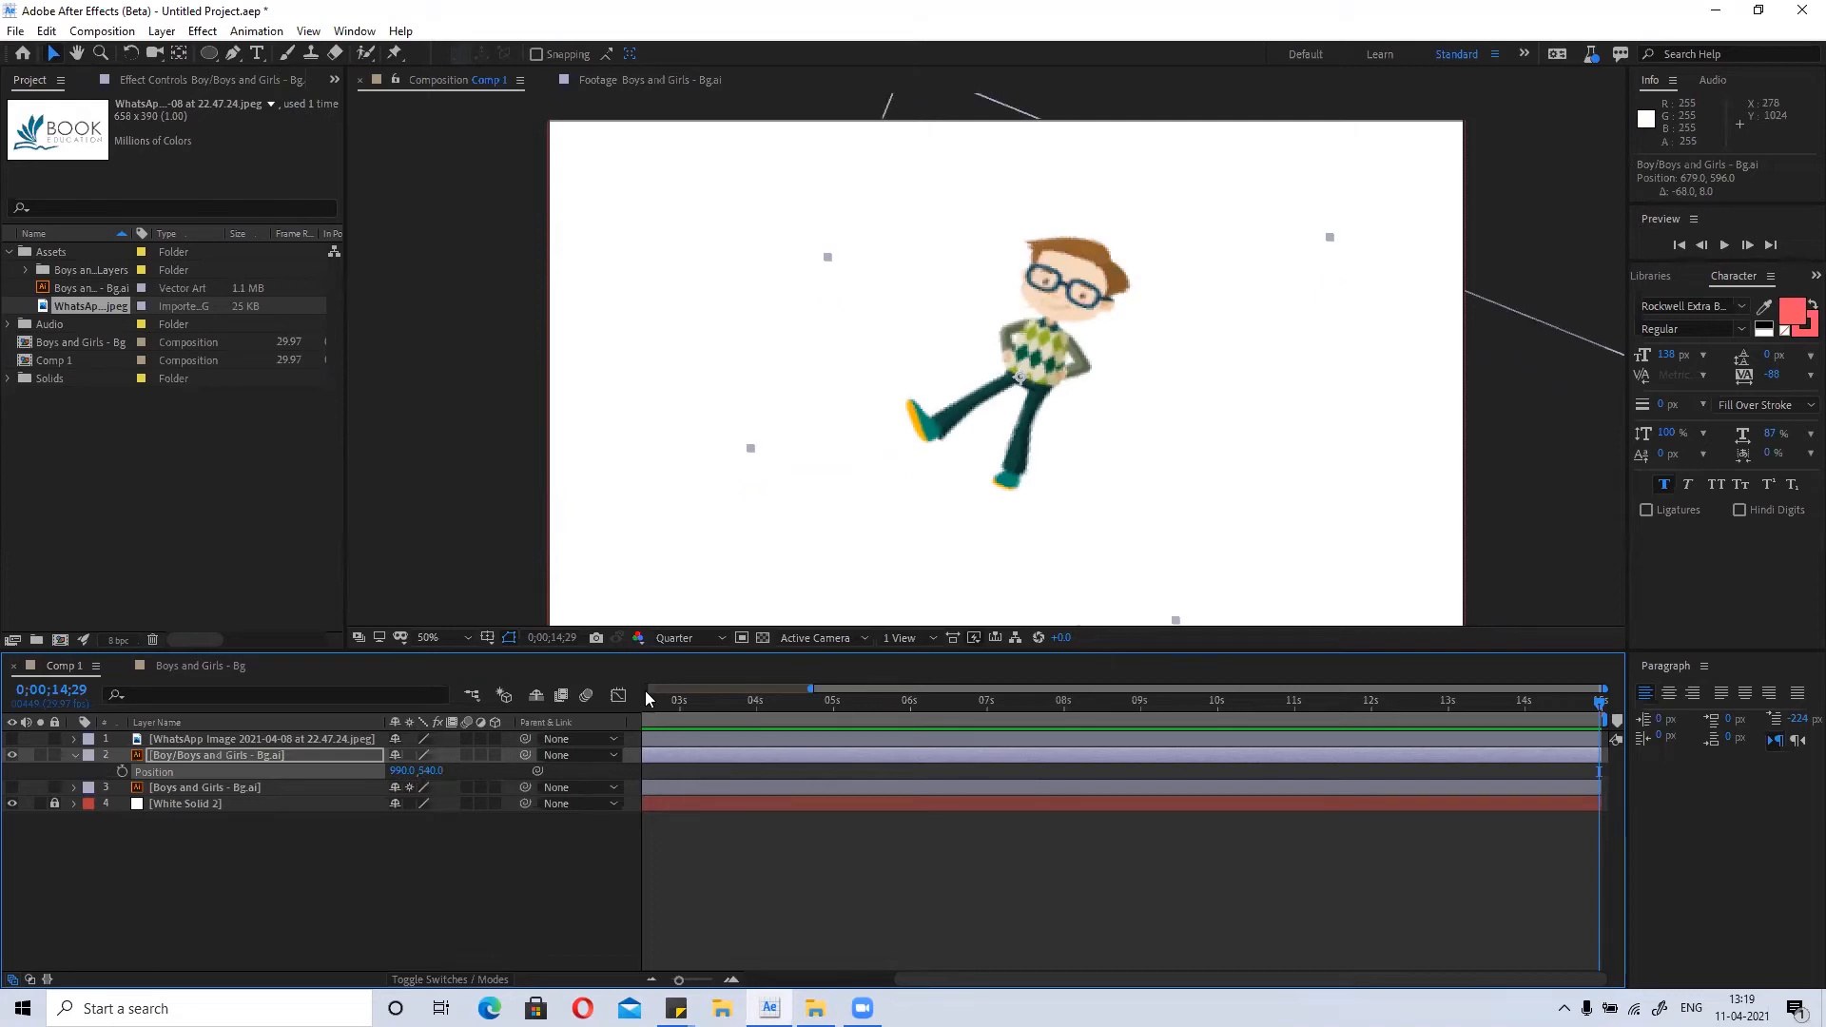
left_click(405, 771)
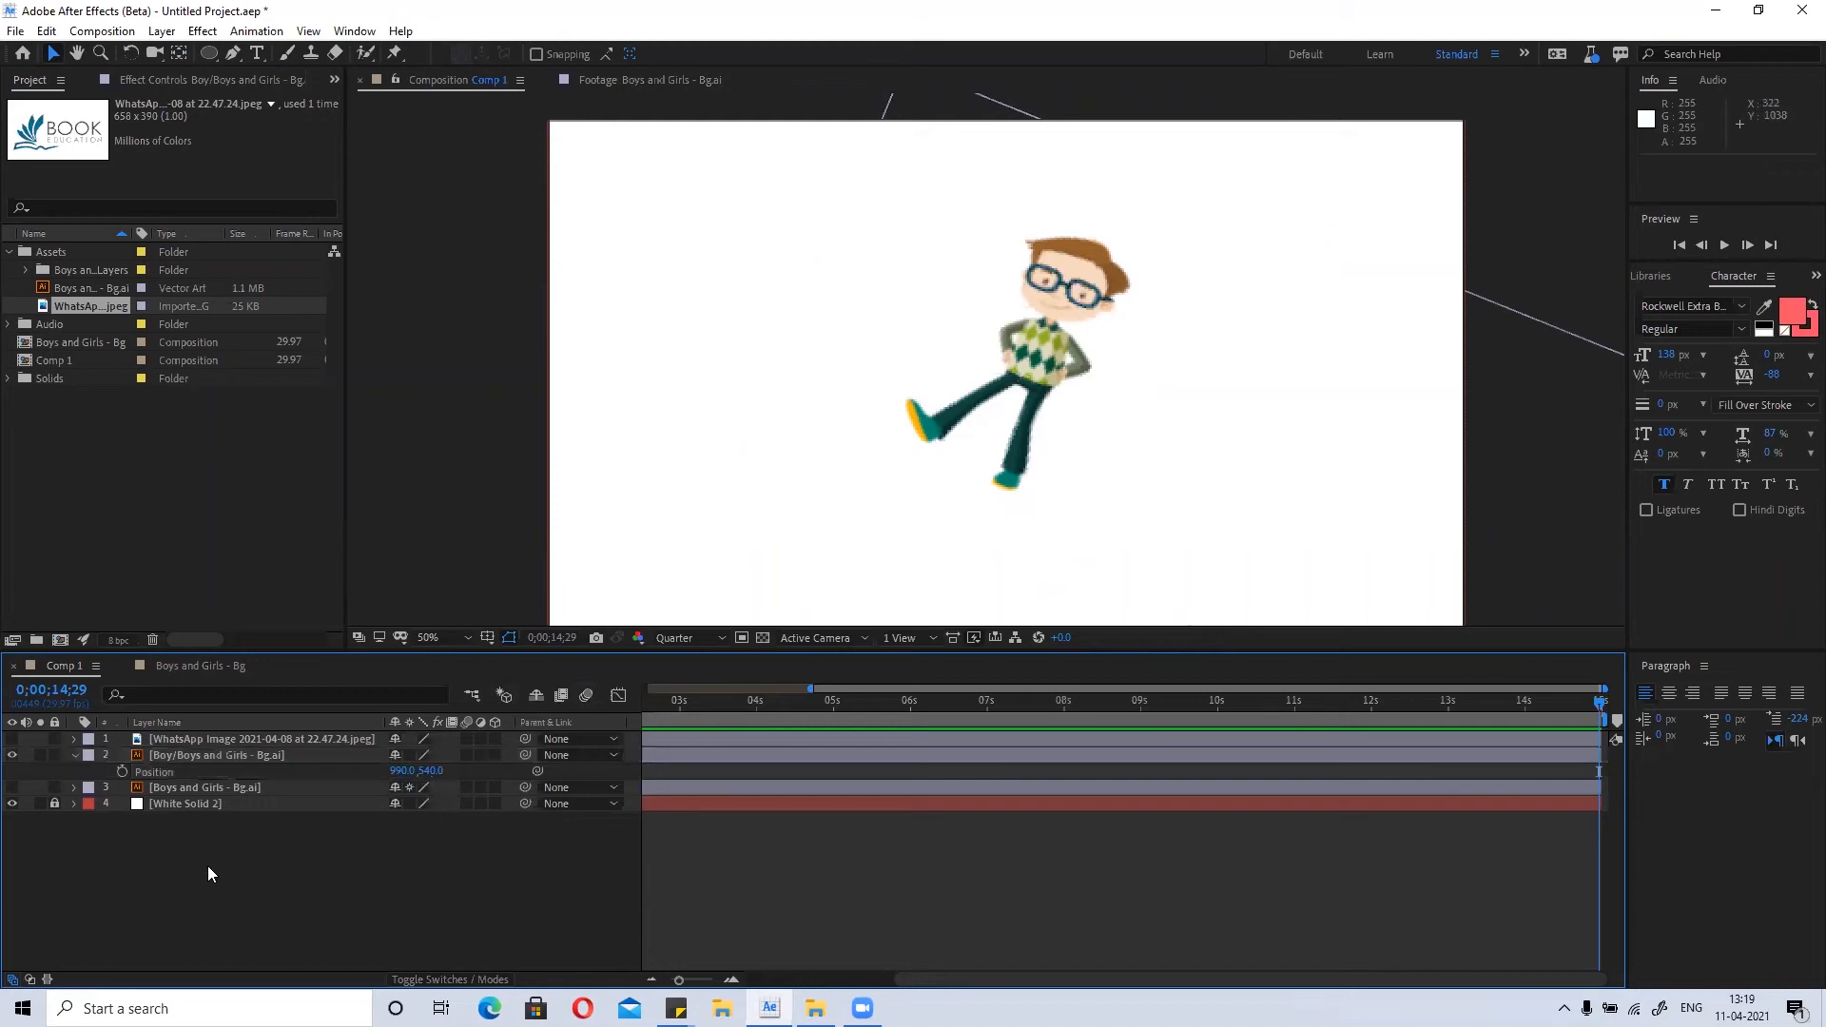
key("Return")
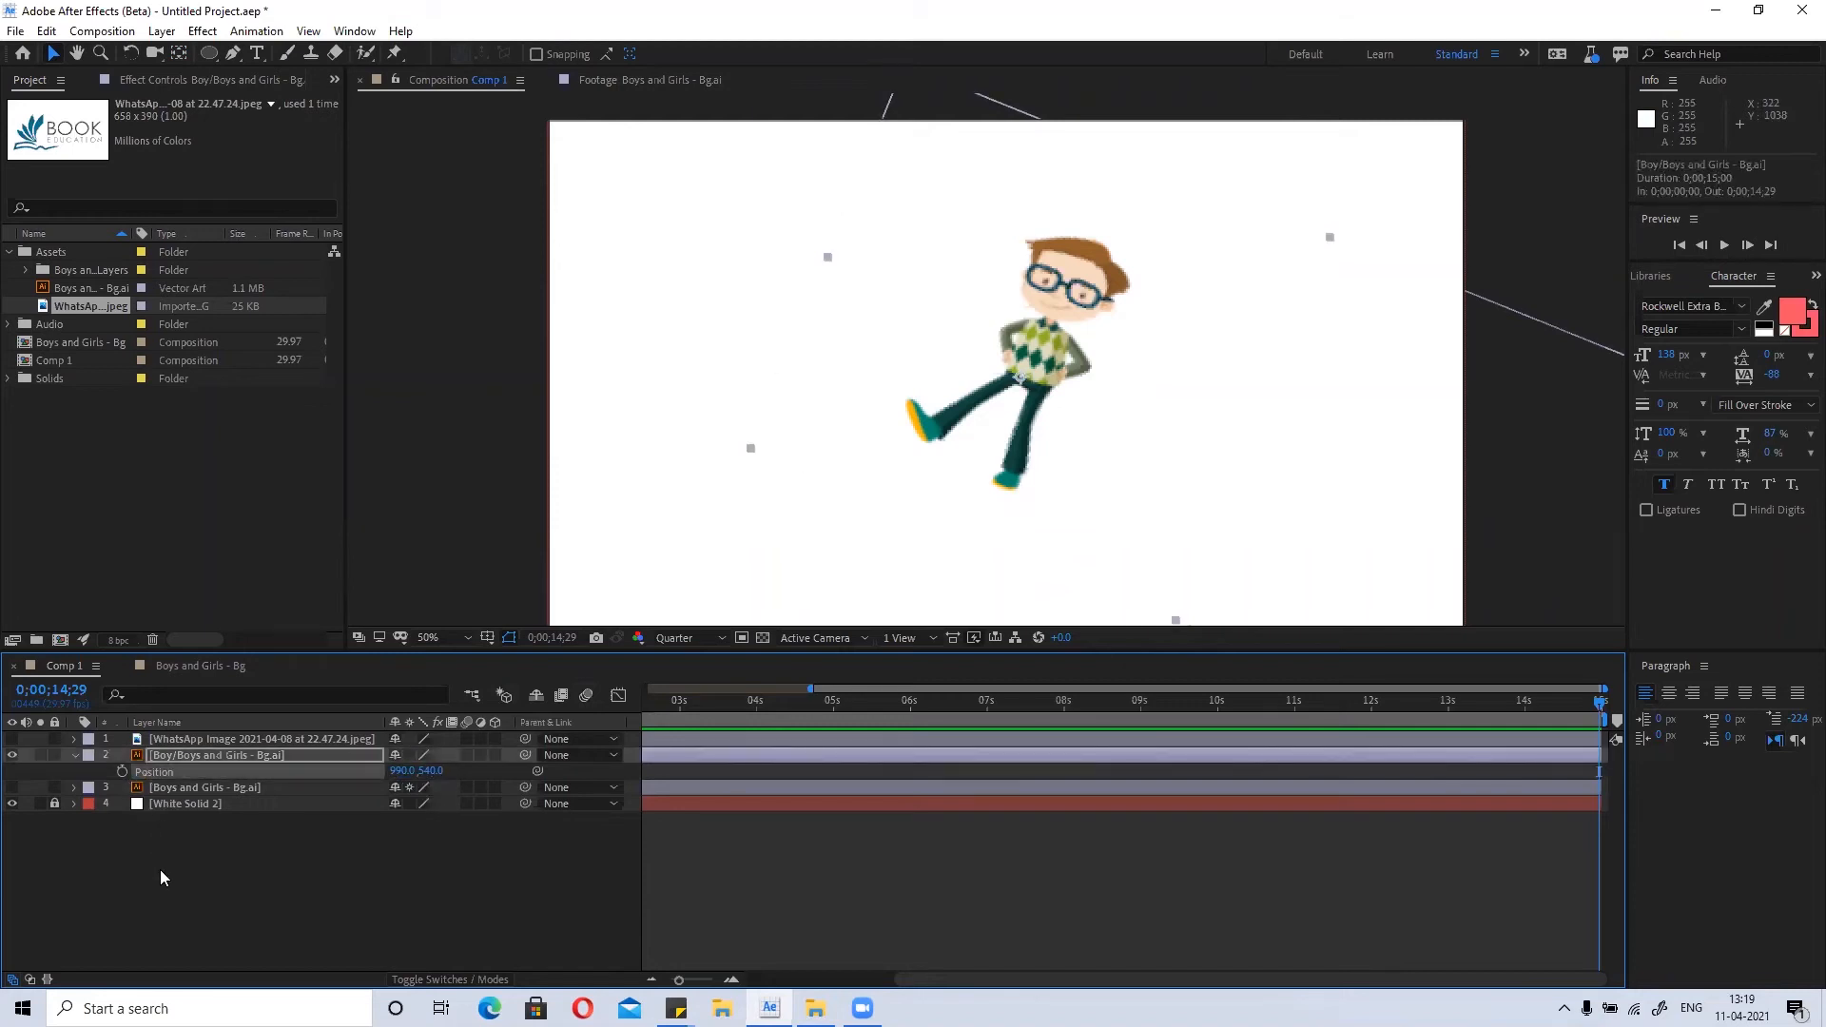
left_click(159, 869)
left_click(171, 758)
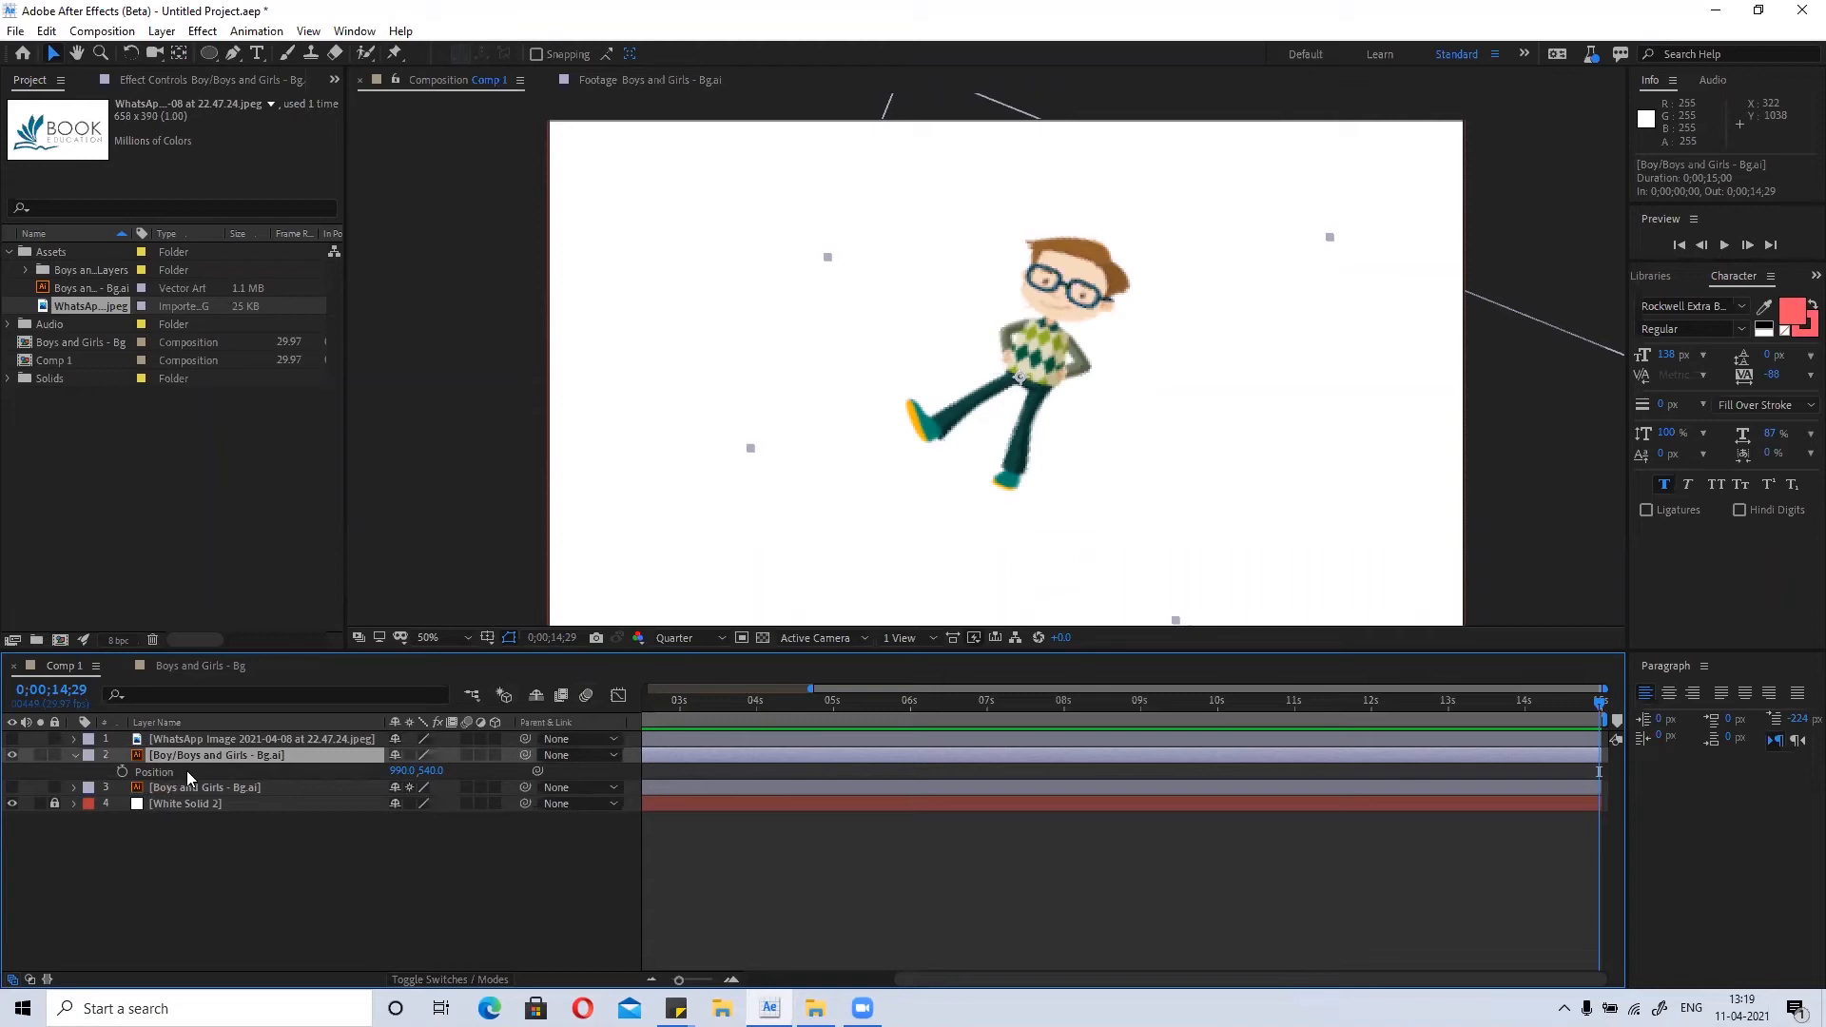
Show the boy layer's Position and Scale properties individually and together, then hide them.
key("shift+s")
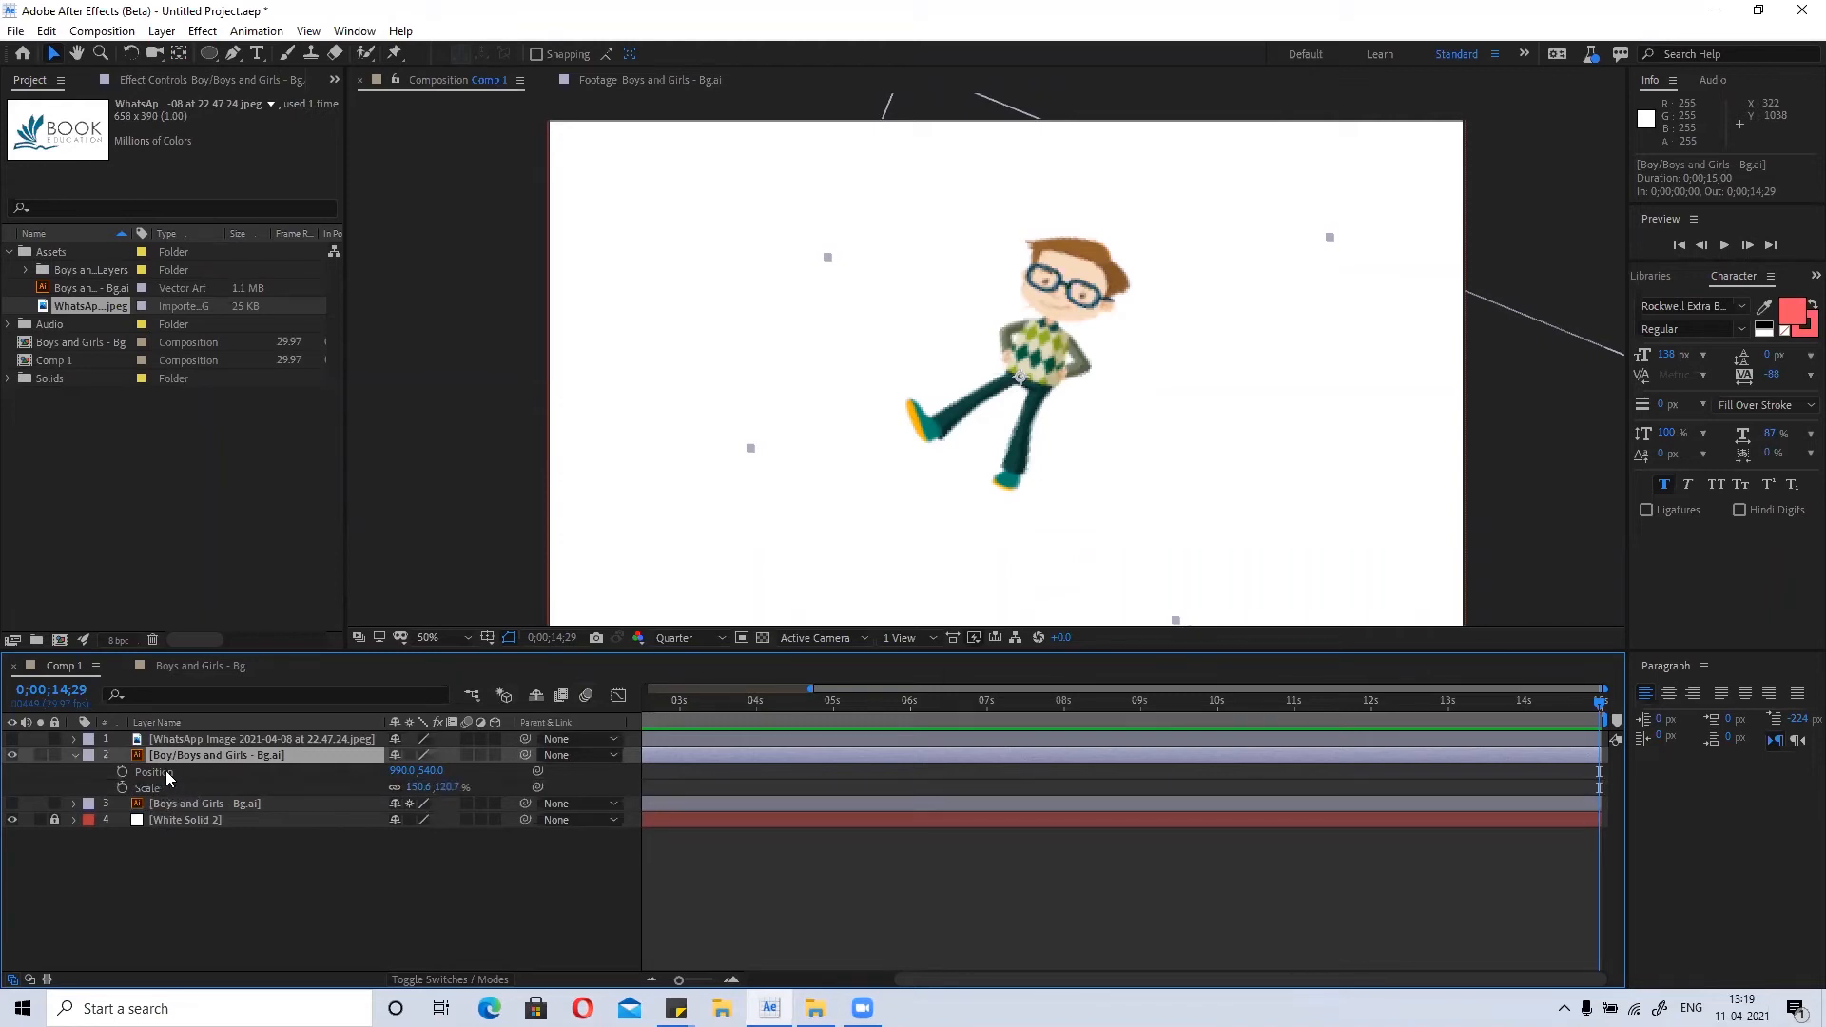
key("s")
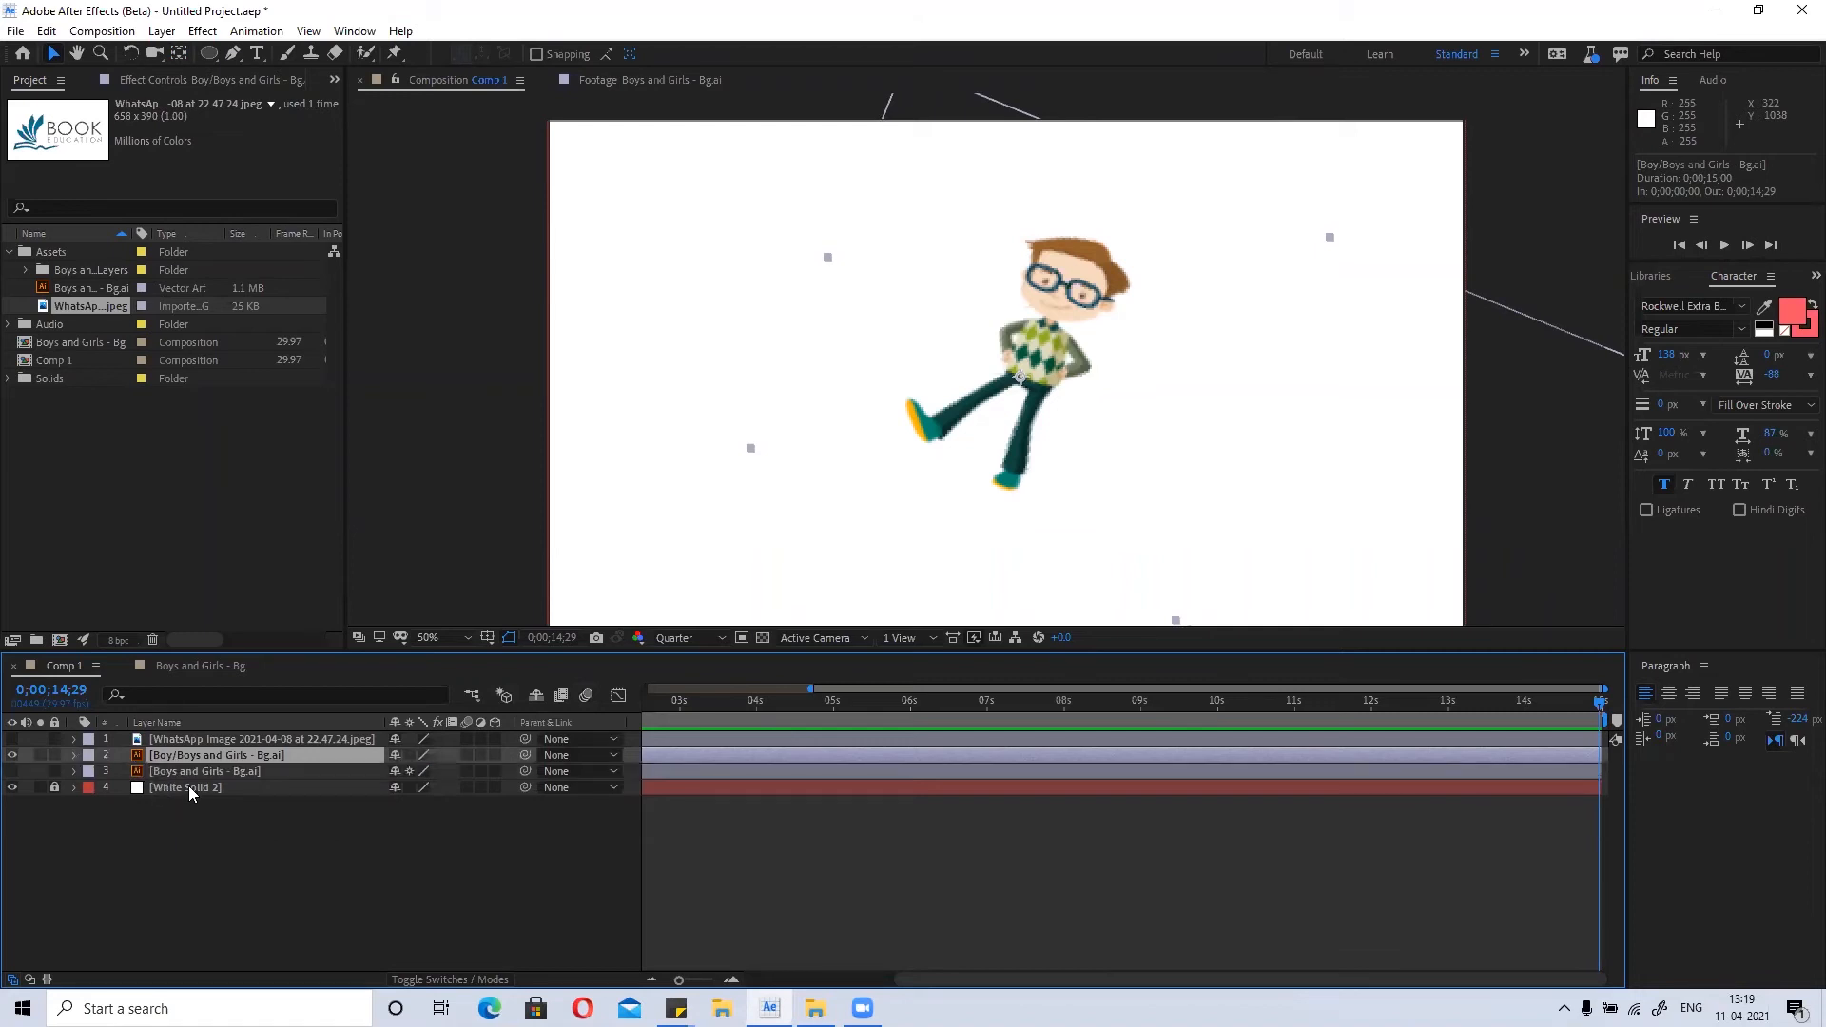
key("p")
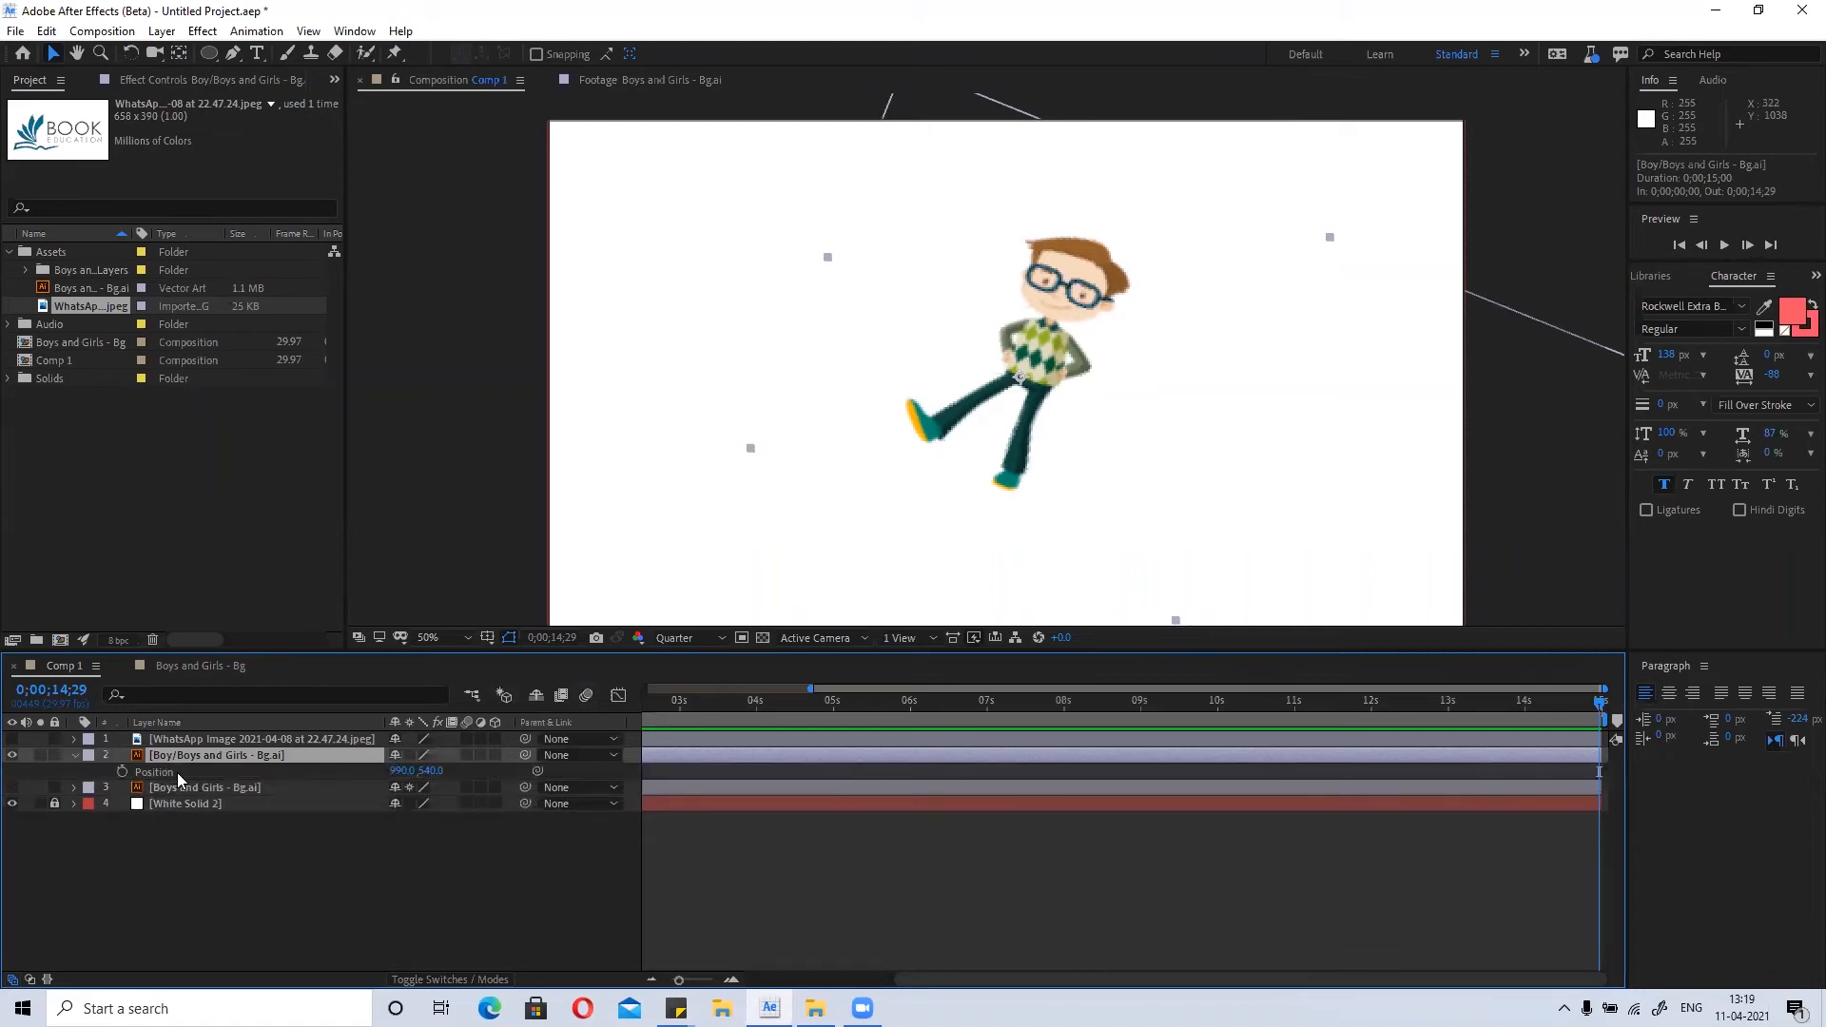
key("s")
key("shift+p")
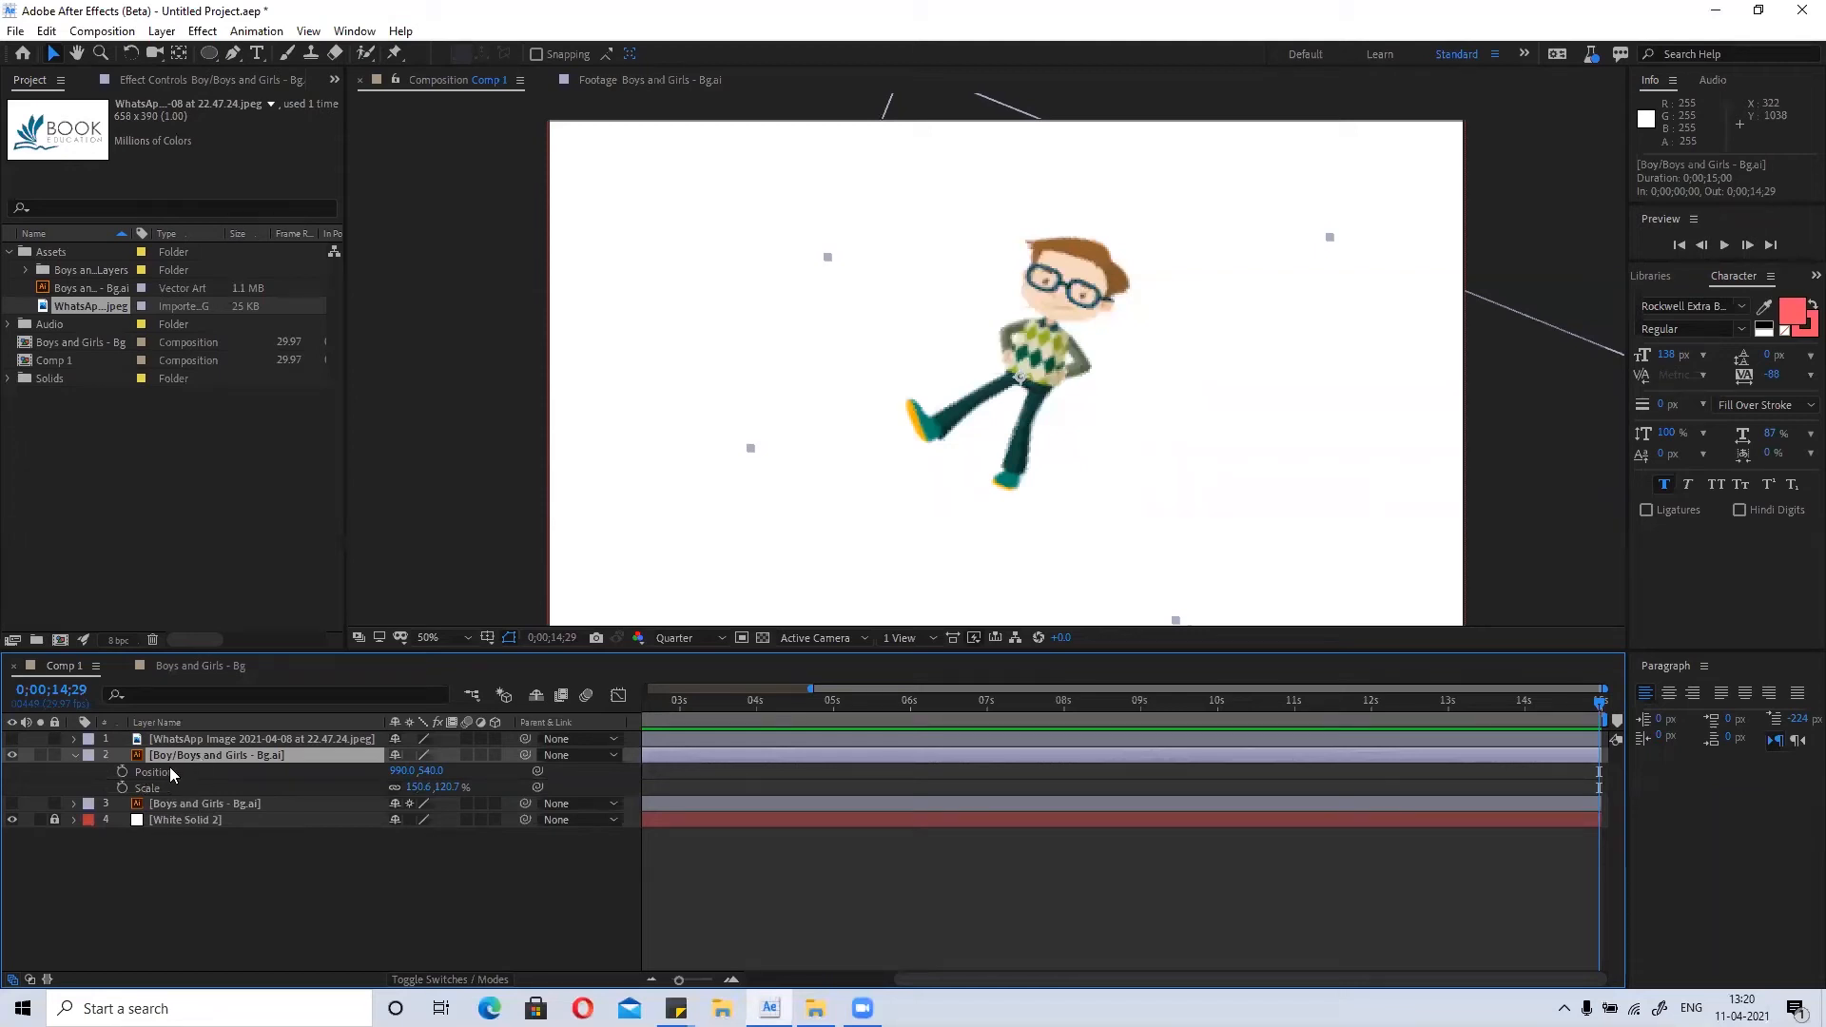
key("p")
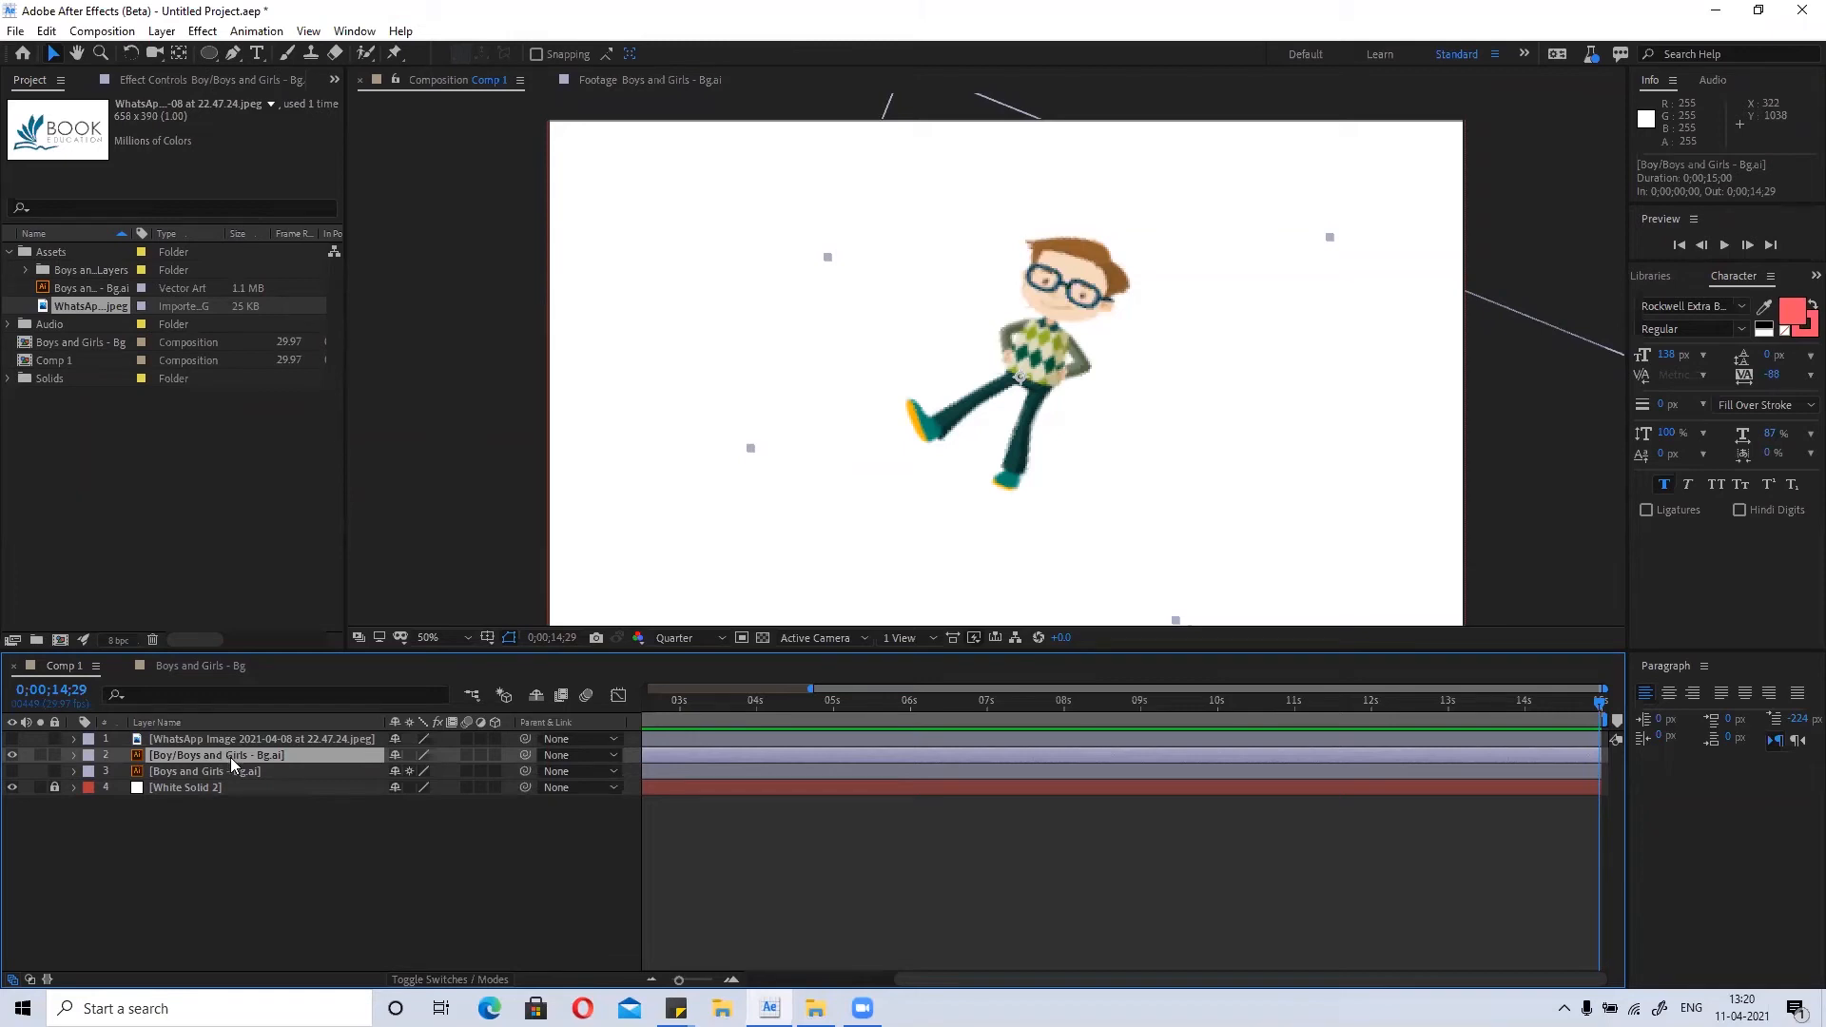
Reveal all modified transform properties of the boy layer to review them, then collapse the list.
left_click(180, 766)
left_click(184, 756)
key("u")
key("u")
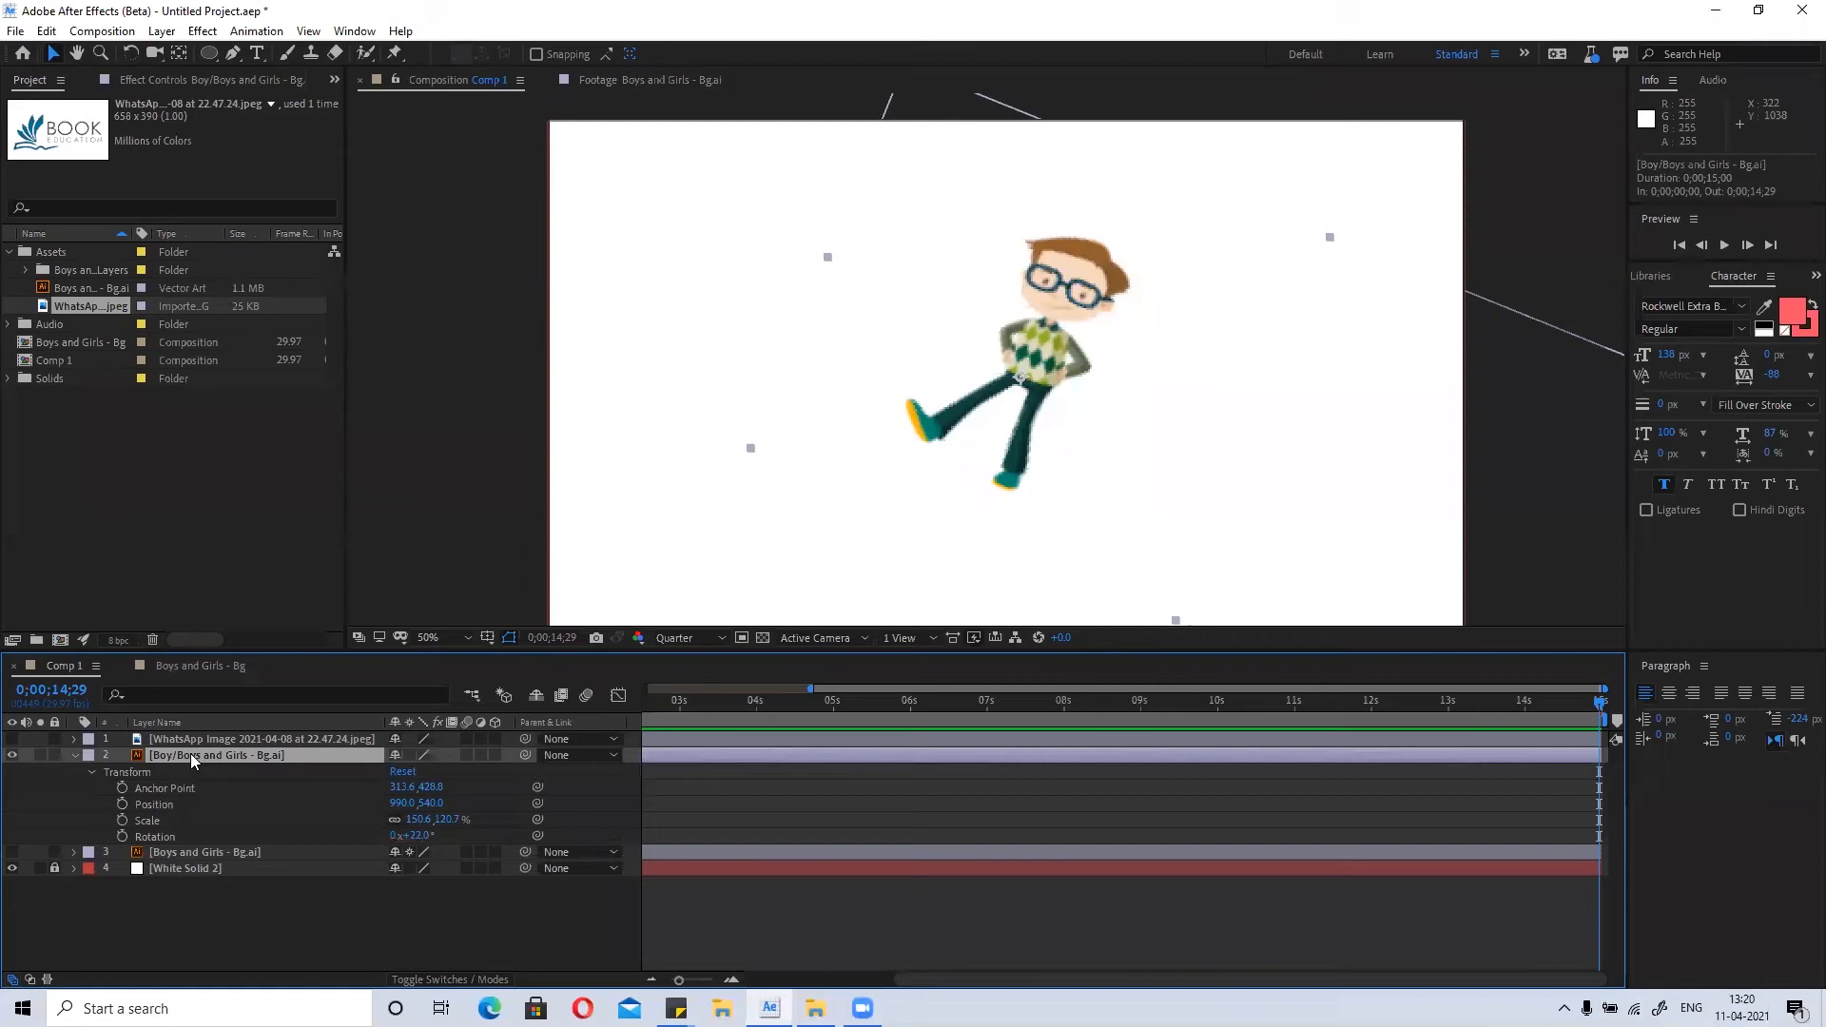
key("u")
key("u")
key("u")
key("u")
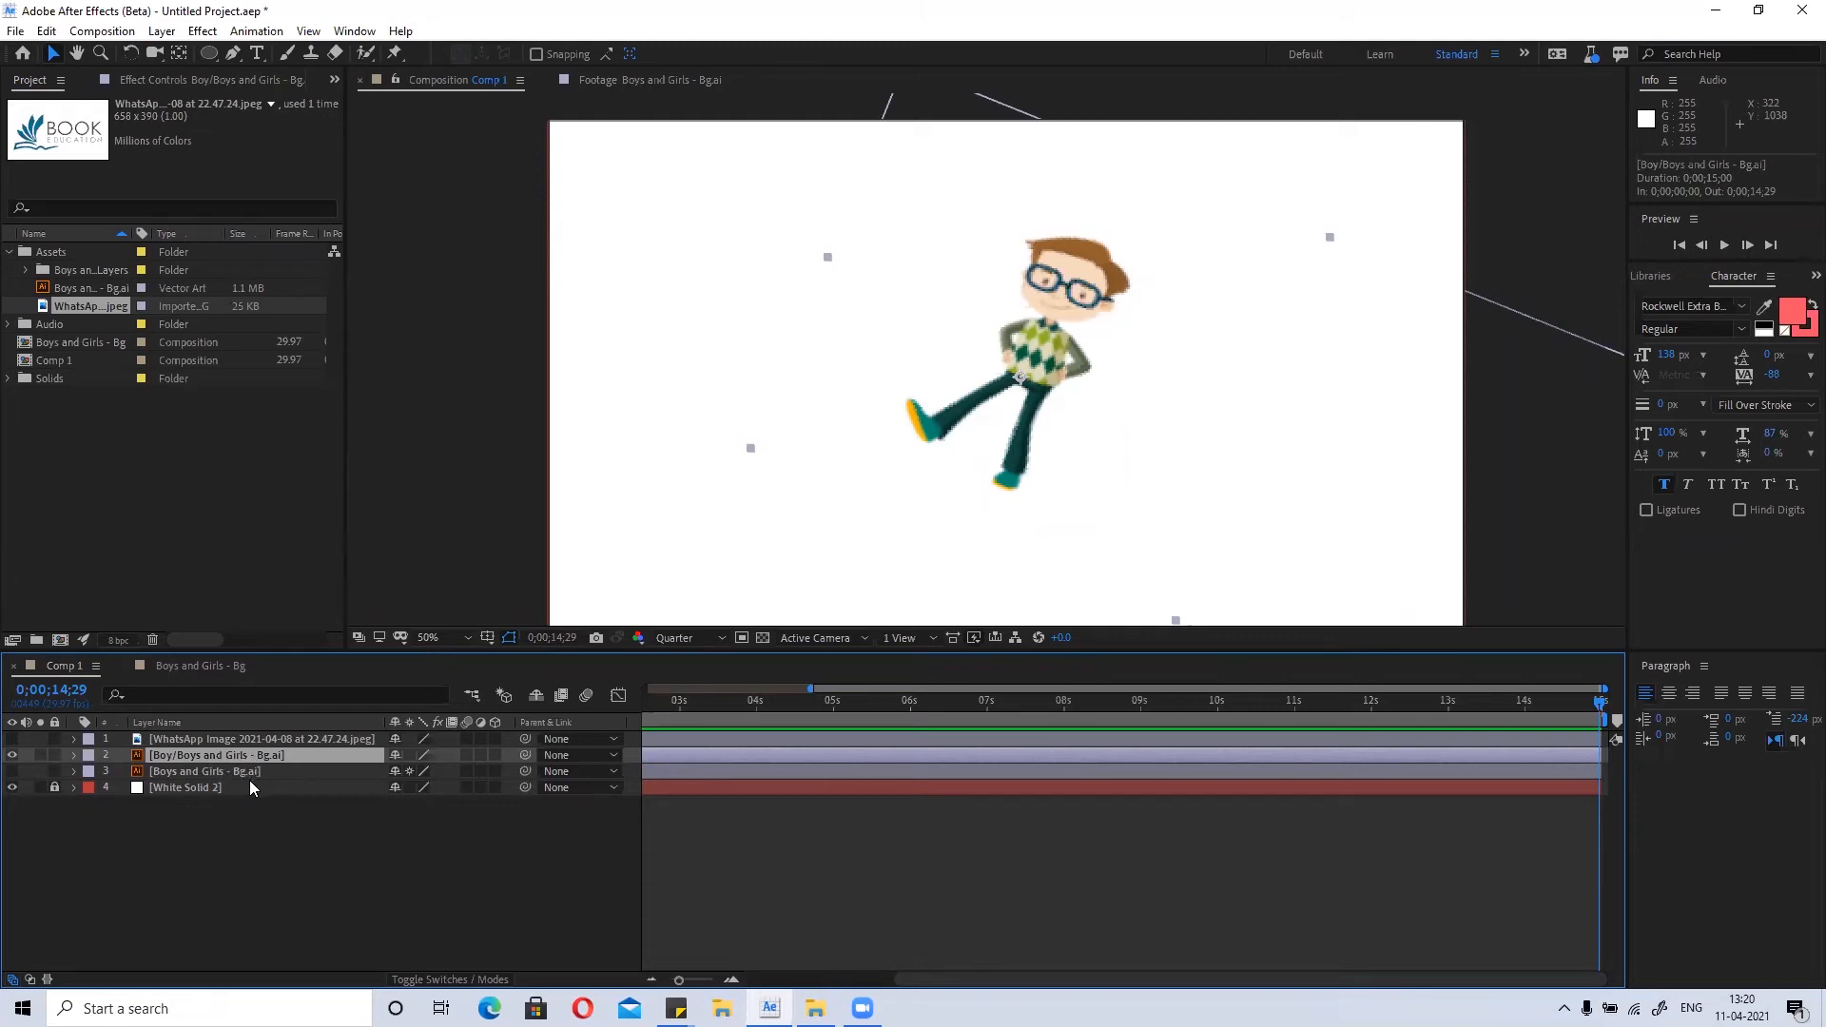
key("u")
key("u")
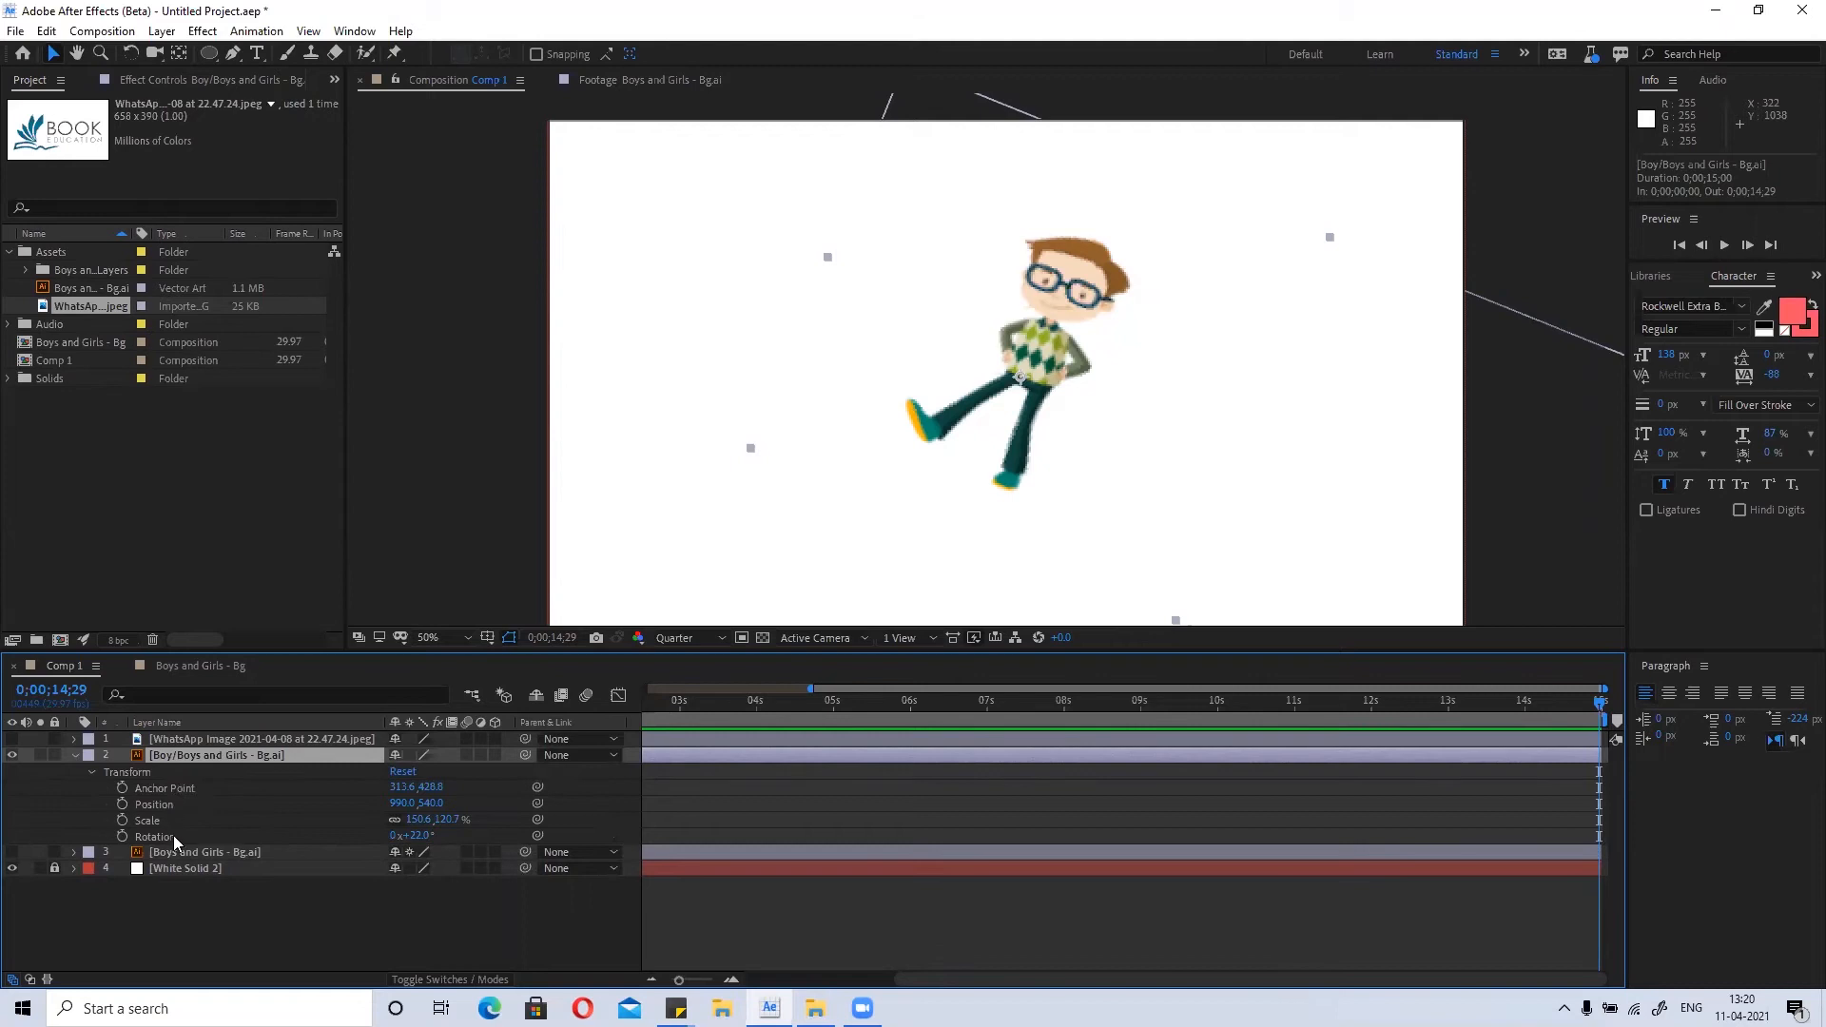
key("u")
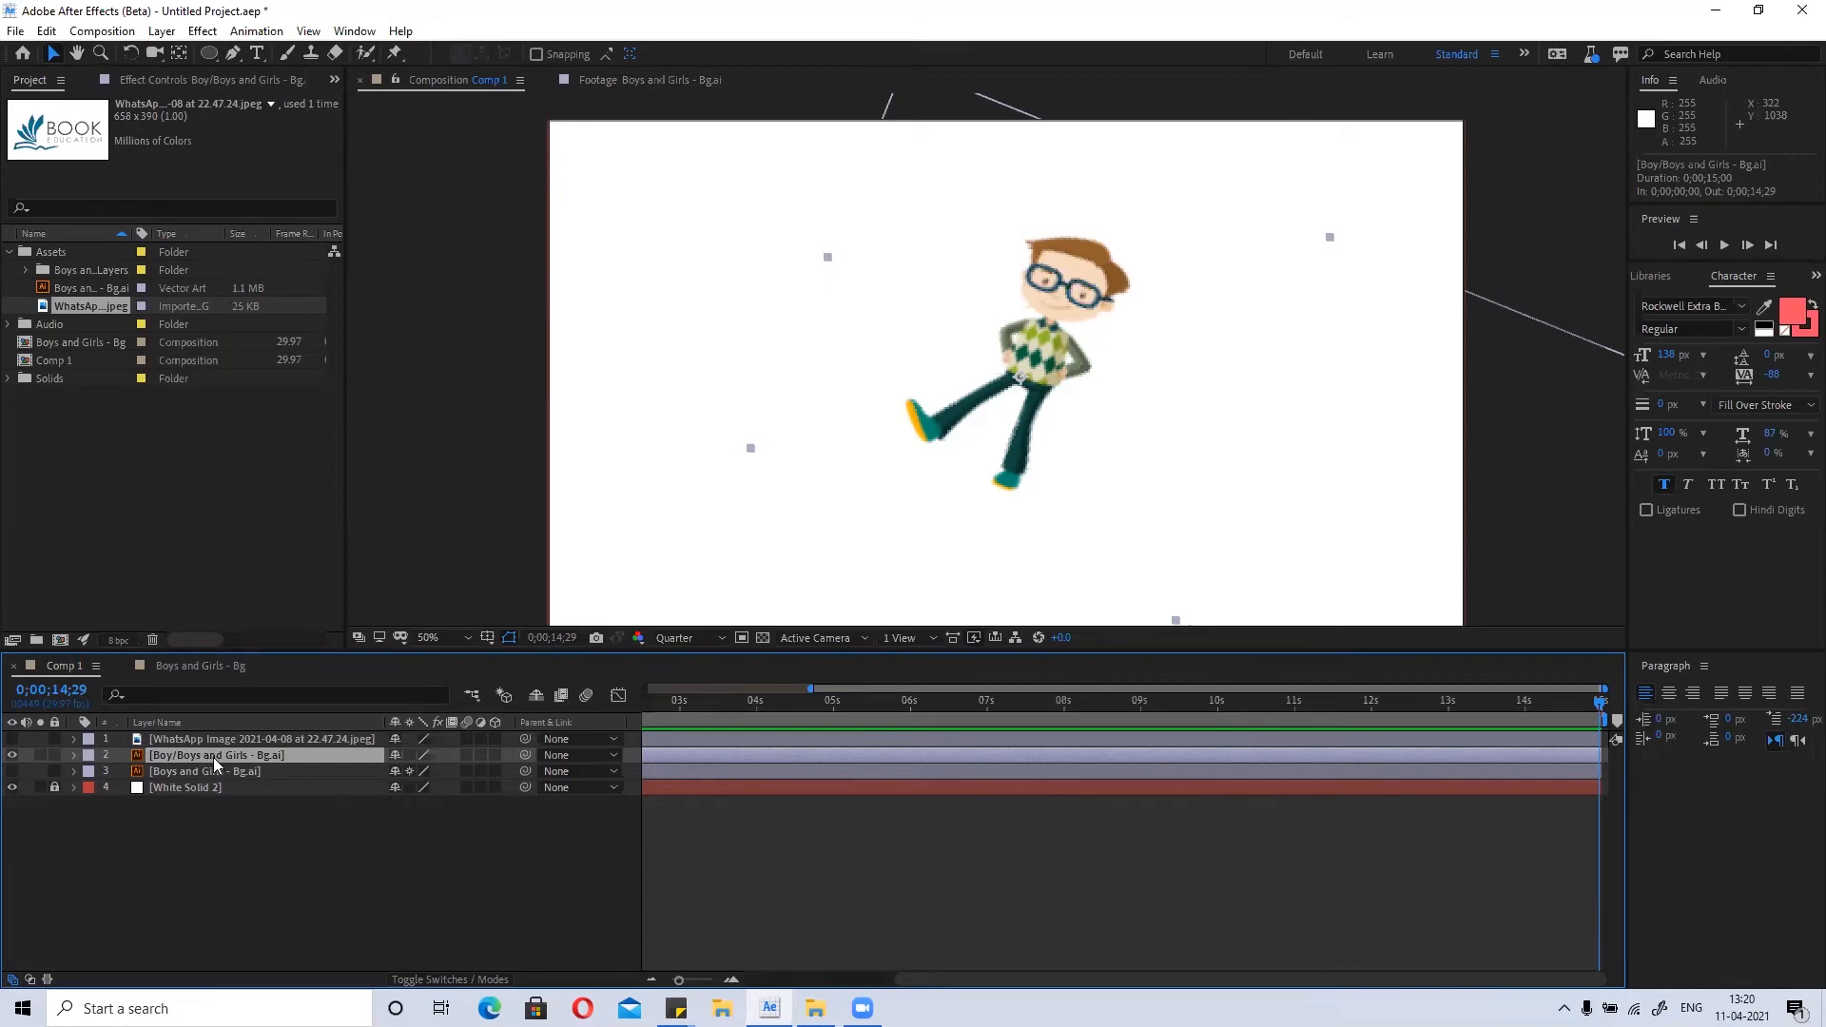
Scale the boy layer up freely, then set its linked horizontal scale to 100%.
left_click(262, 796)
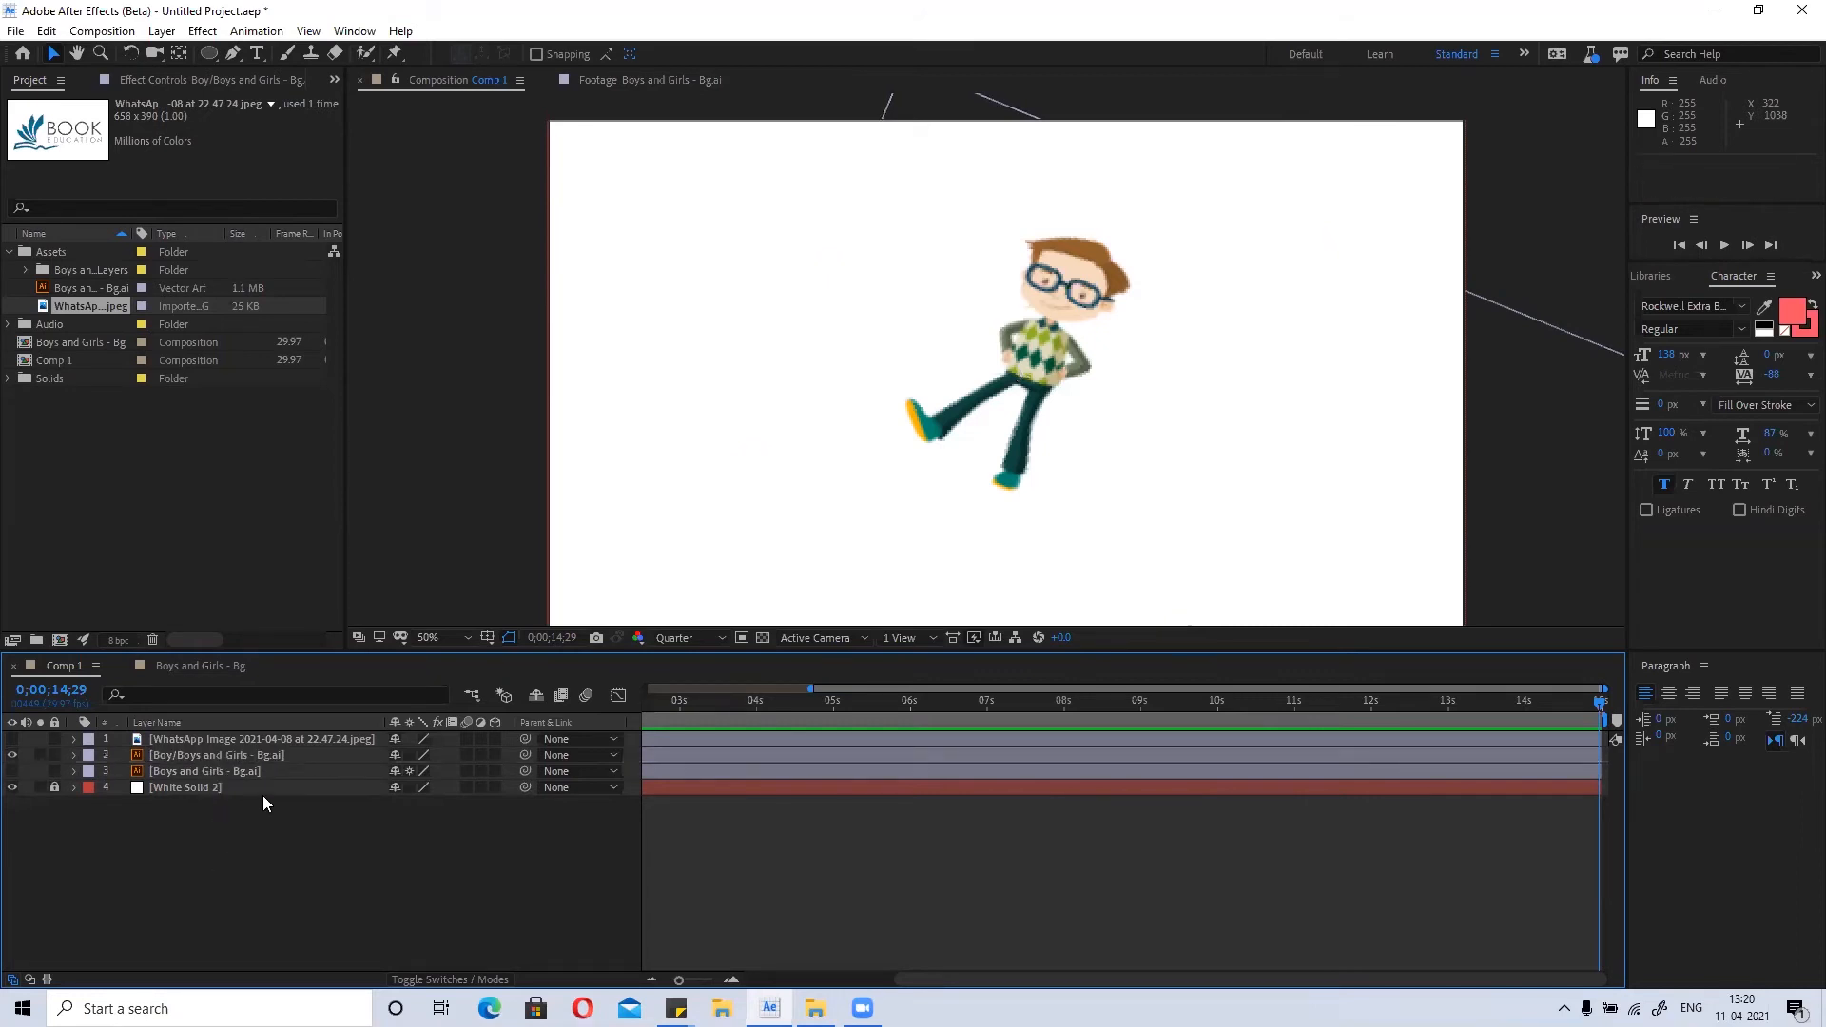
left_click(249, 757)
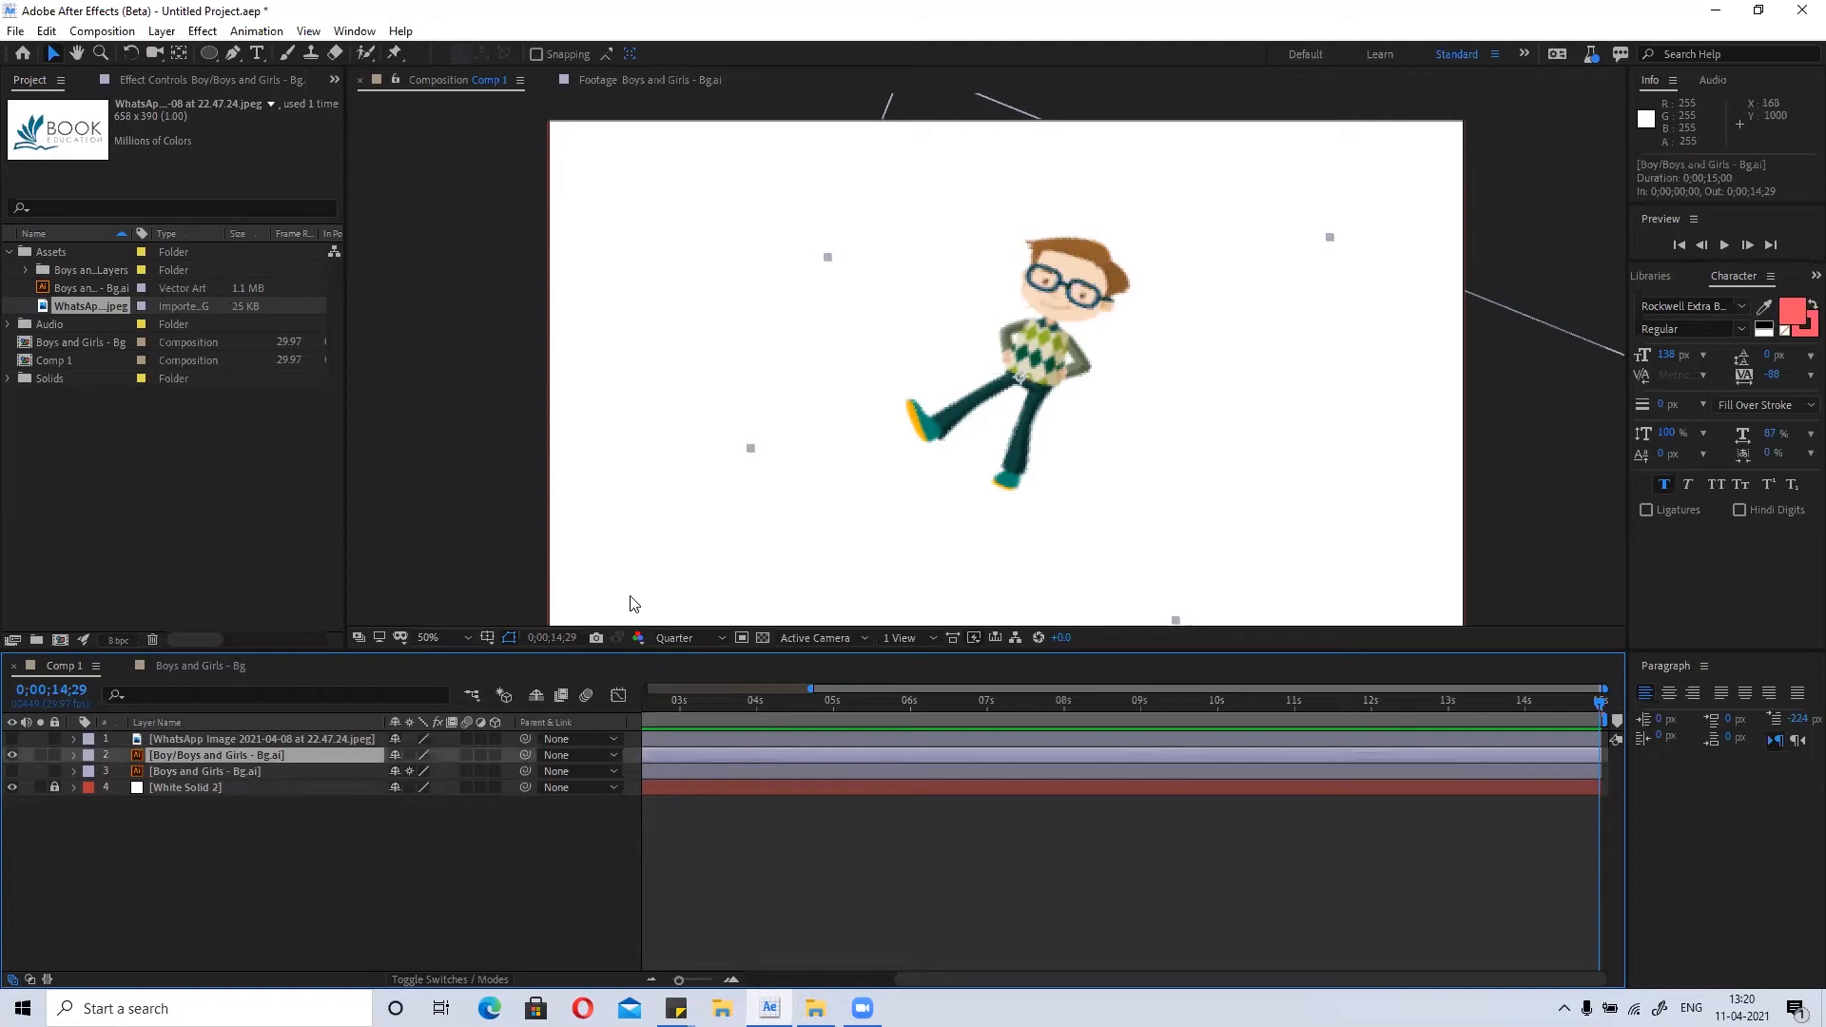
key("p")
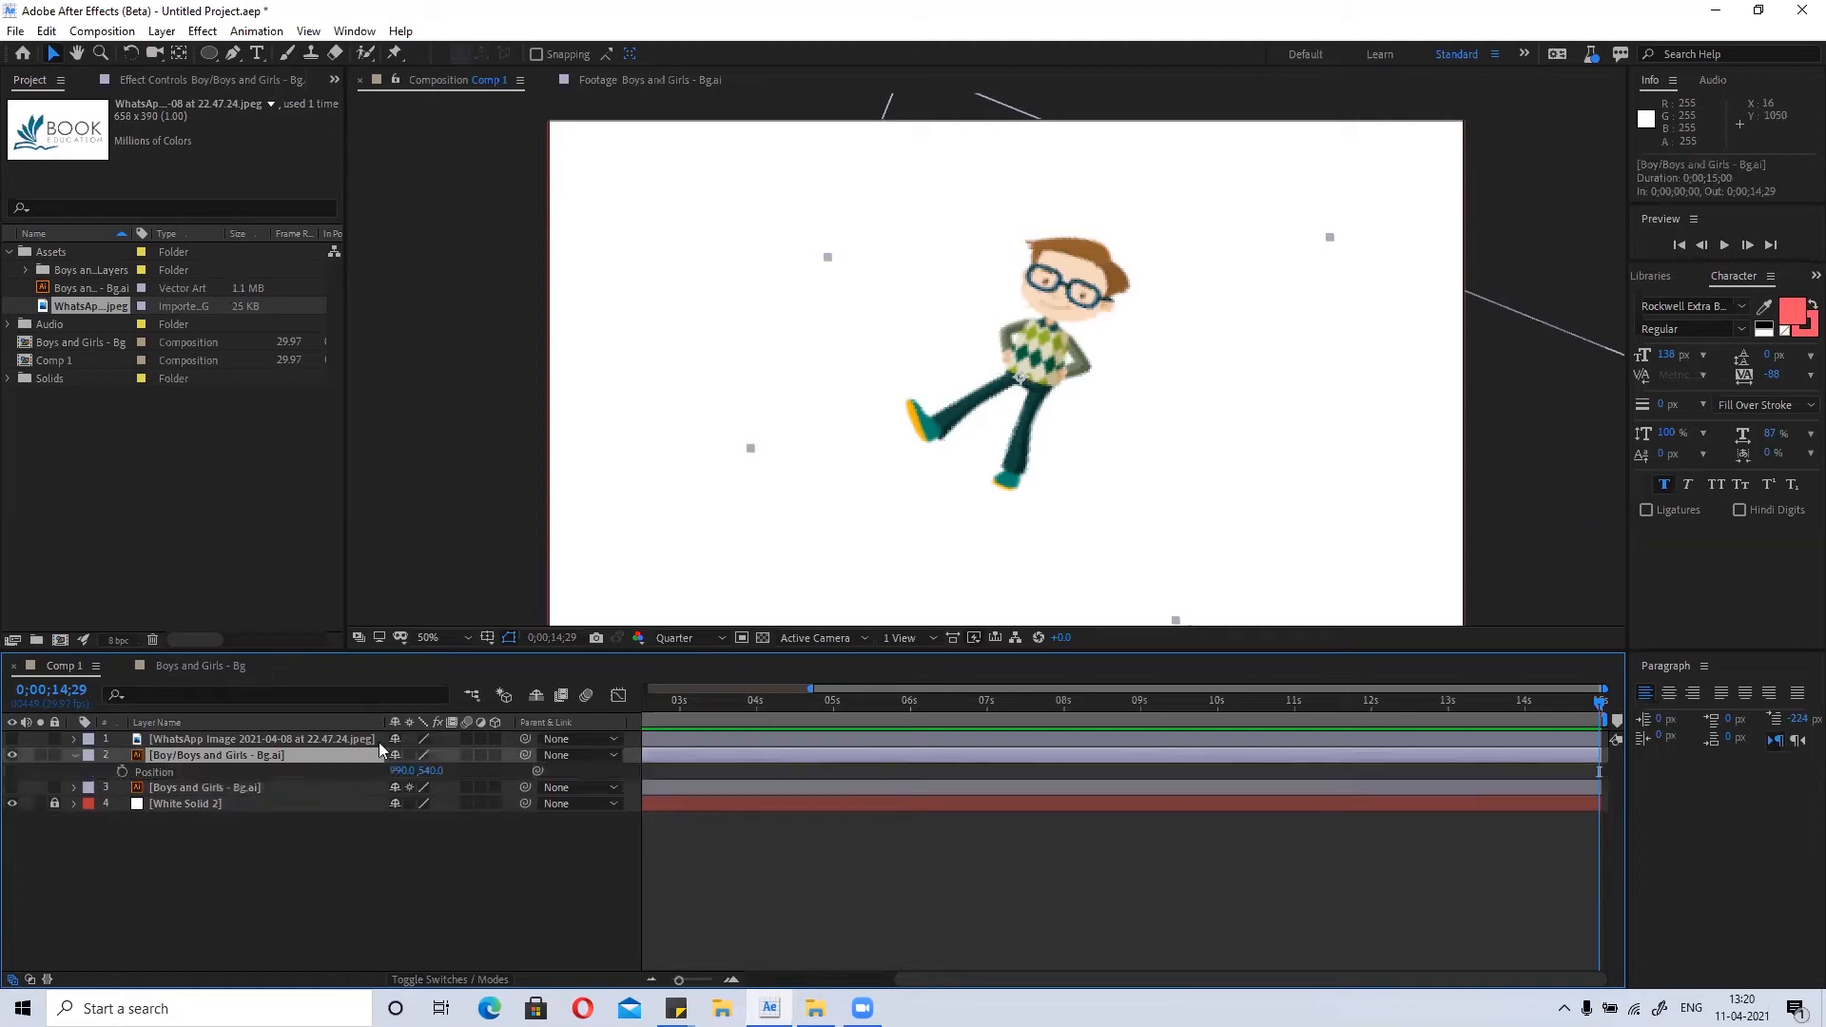
key("s")
left_click_drag(420, 775, 479, 780)
left_click(420, 771)
type("1")
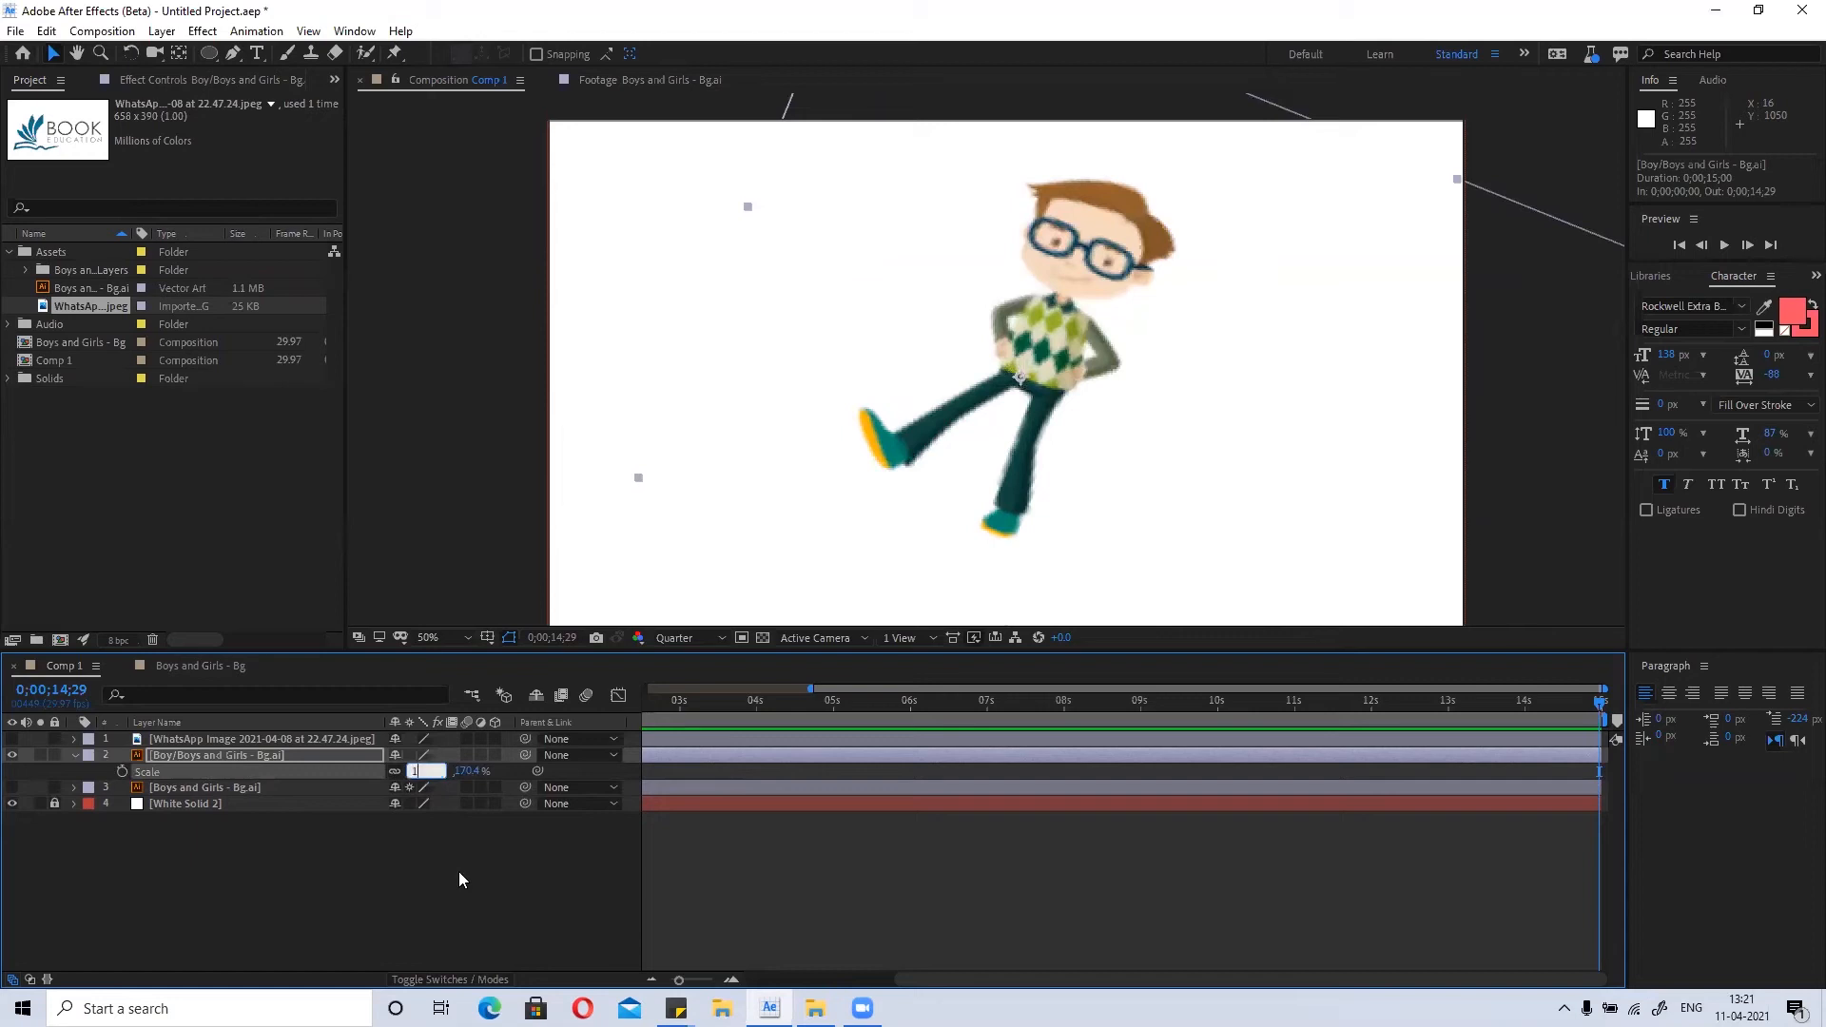
type("00")
key("Return")
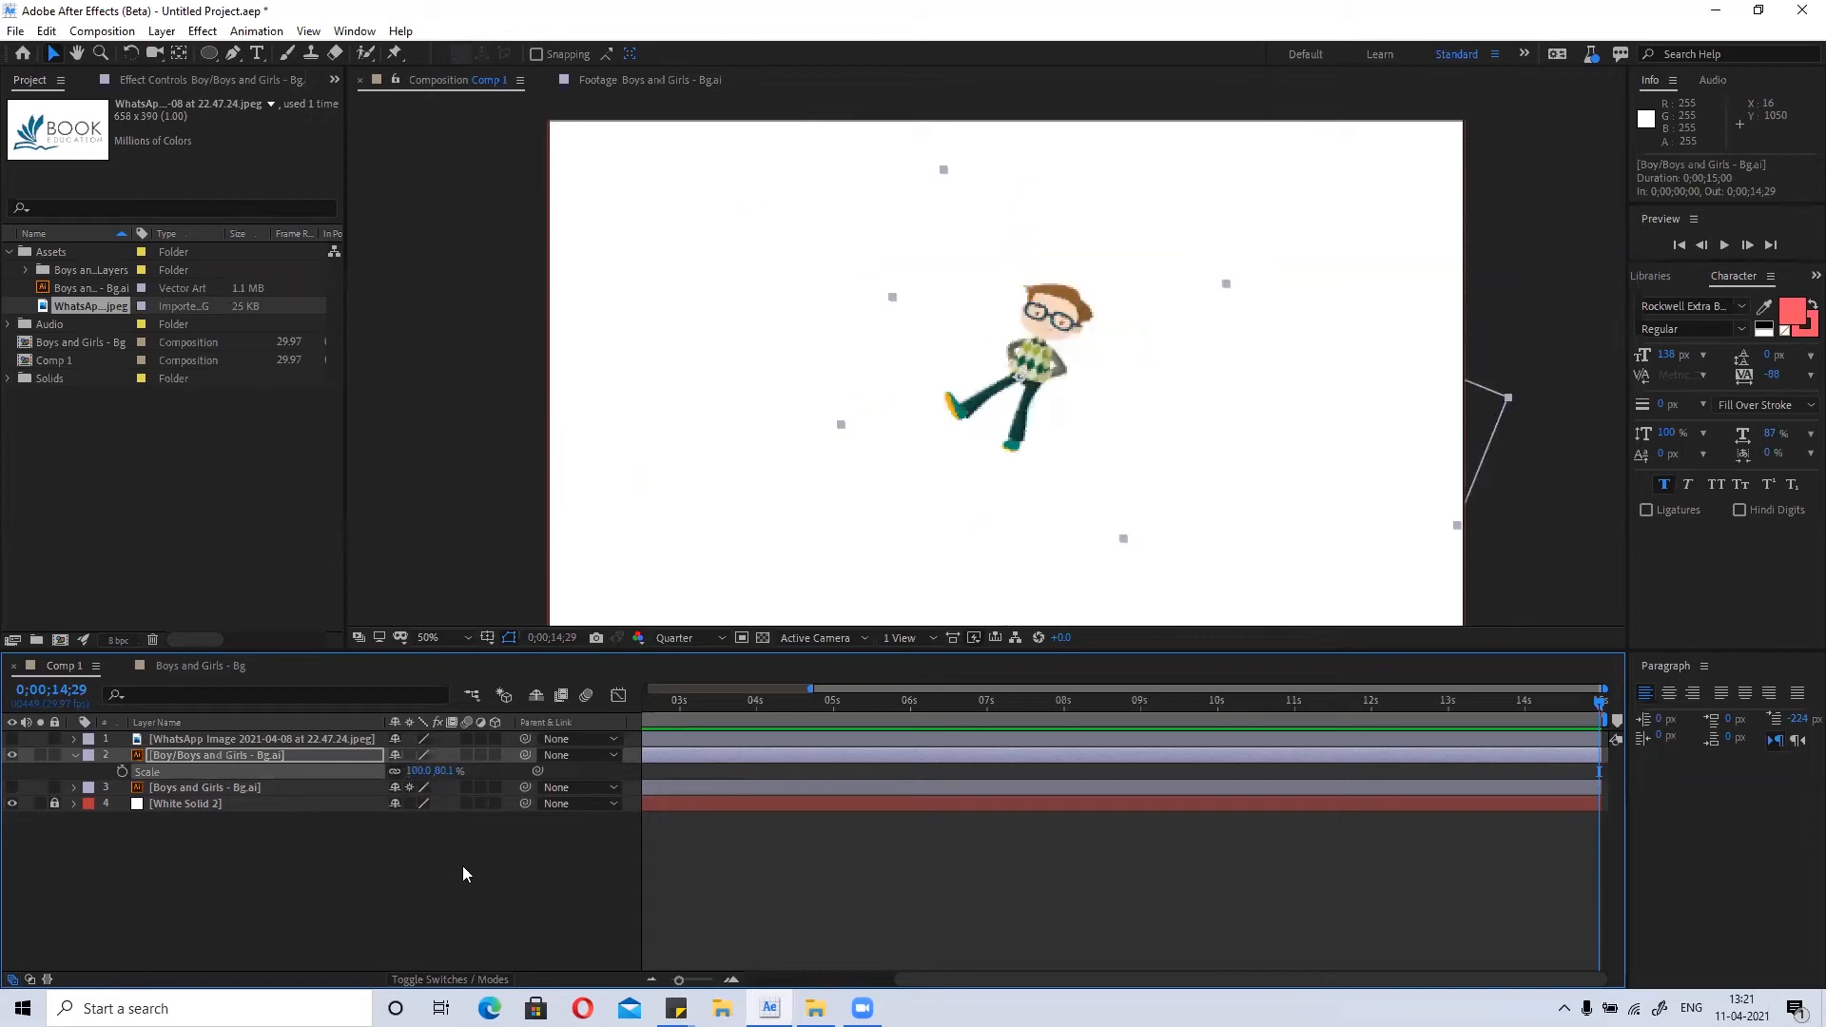
Set the boy layer's linked horizontal scale to 150%.
left_click(422, 772)
left_click(421, 772)
type("150")
key("Return")
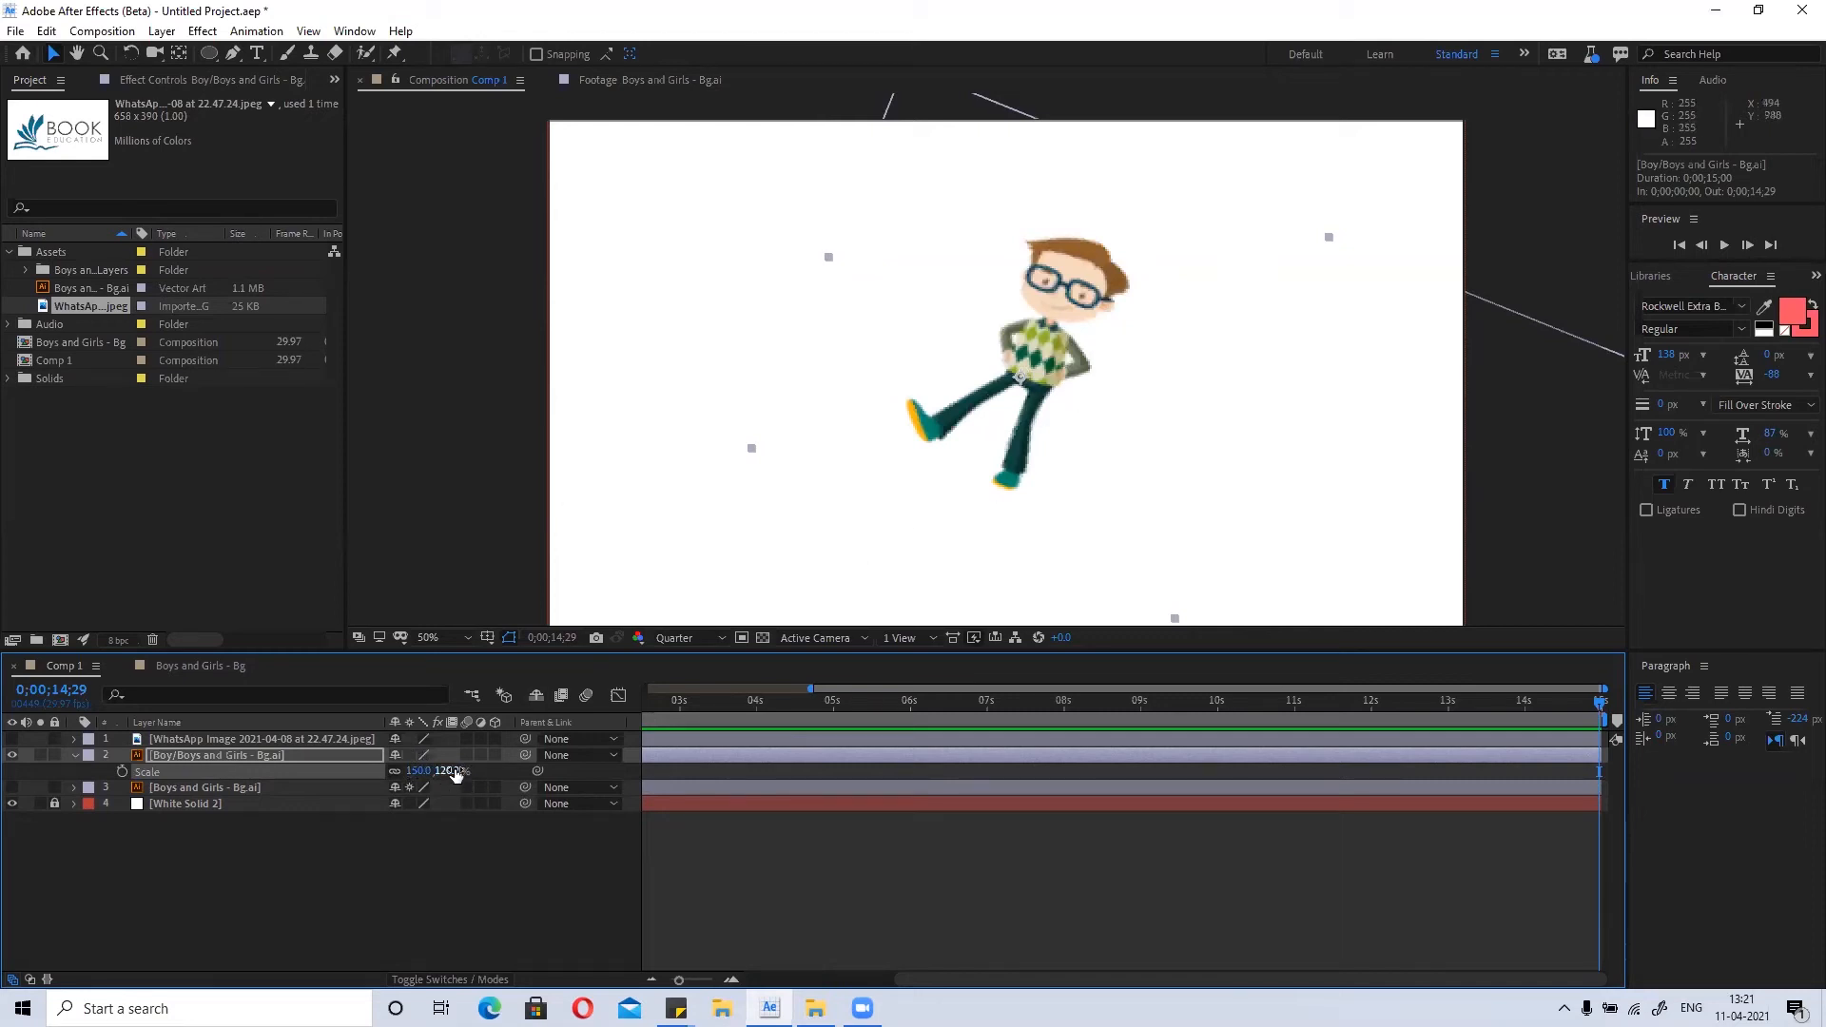
Unlink the boy layer's scale proportions and set only the horizontal scale to 200%.
left_click(396, 774)
left_click(415, 772)
type("200")
key("Return")
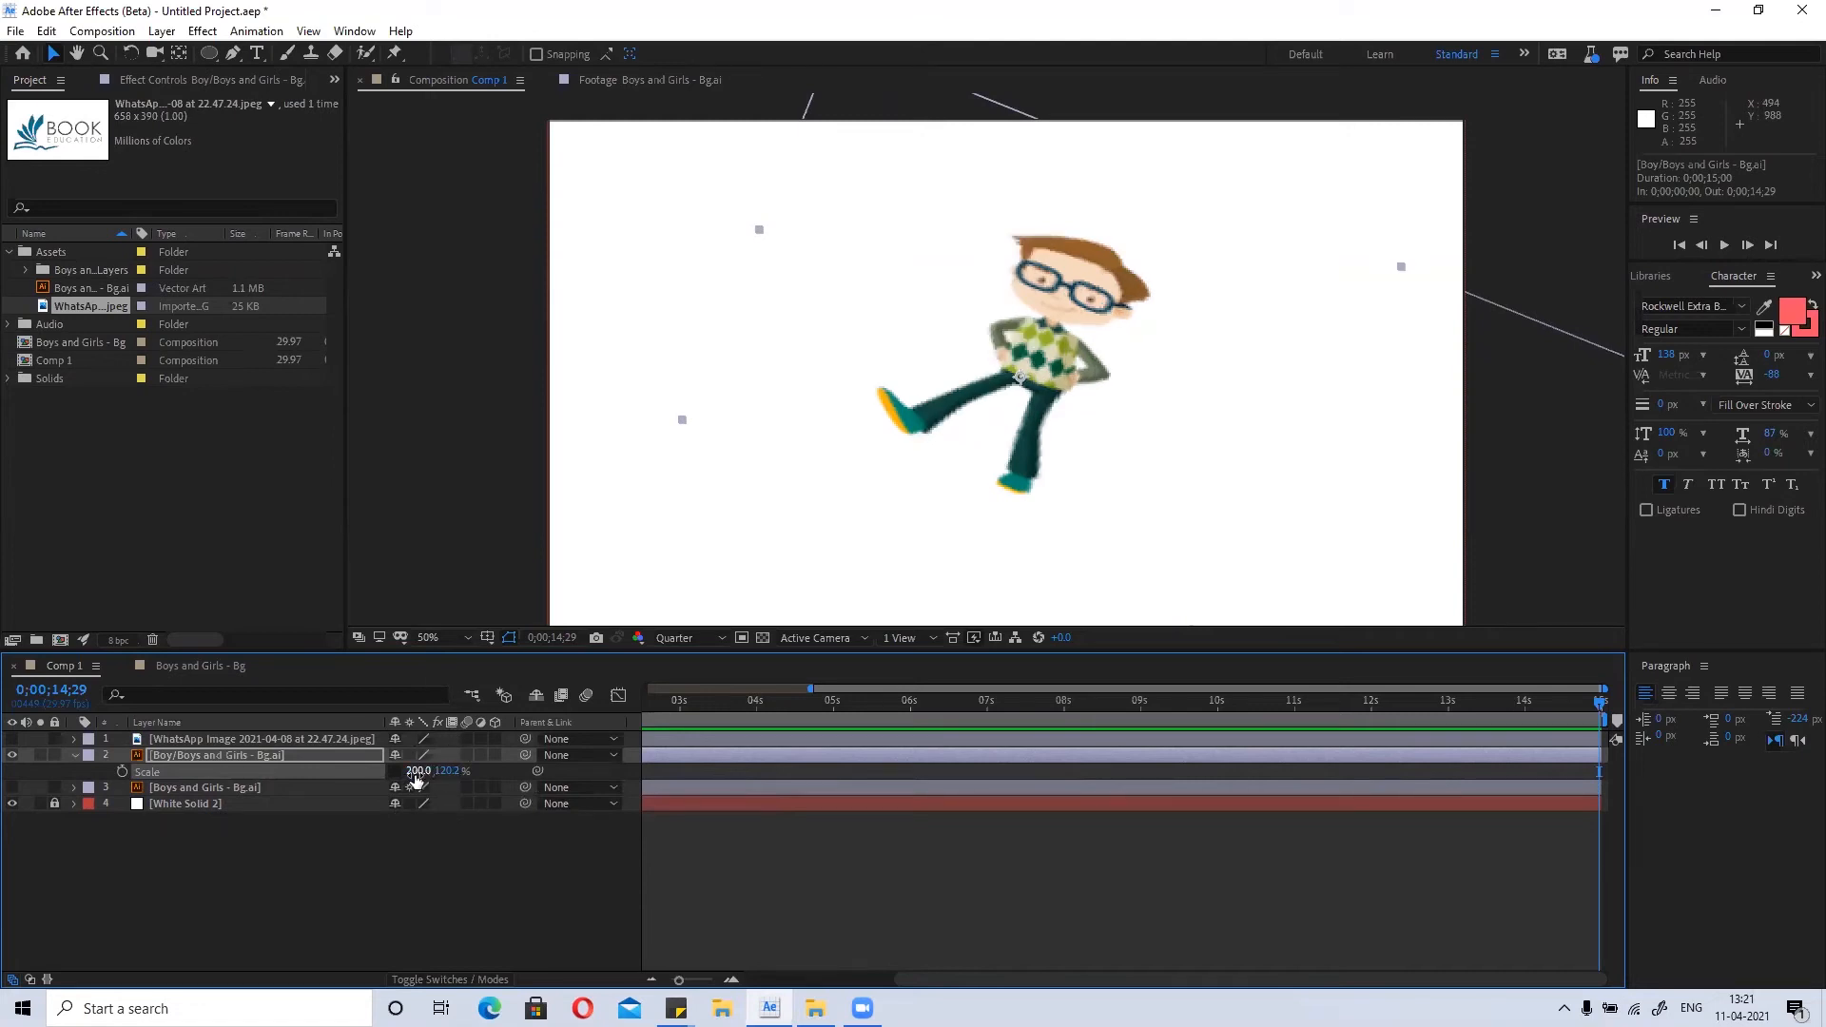
Set the boy layer's horizontal and vertical scale to 100% each, with the proportions unlinked for the vertical value.
left_click(394, 772)
left_click(398, 772)
left_click(417, 770)
type("12")
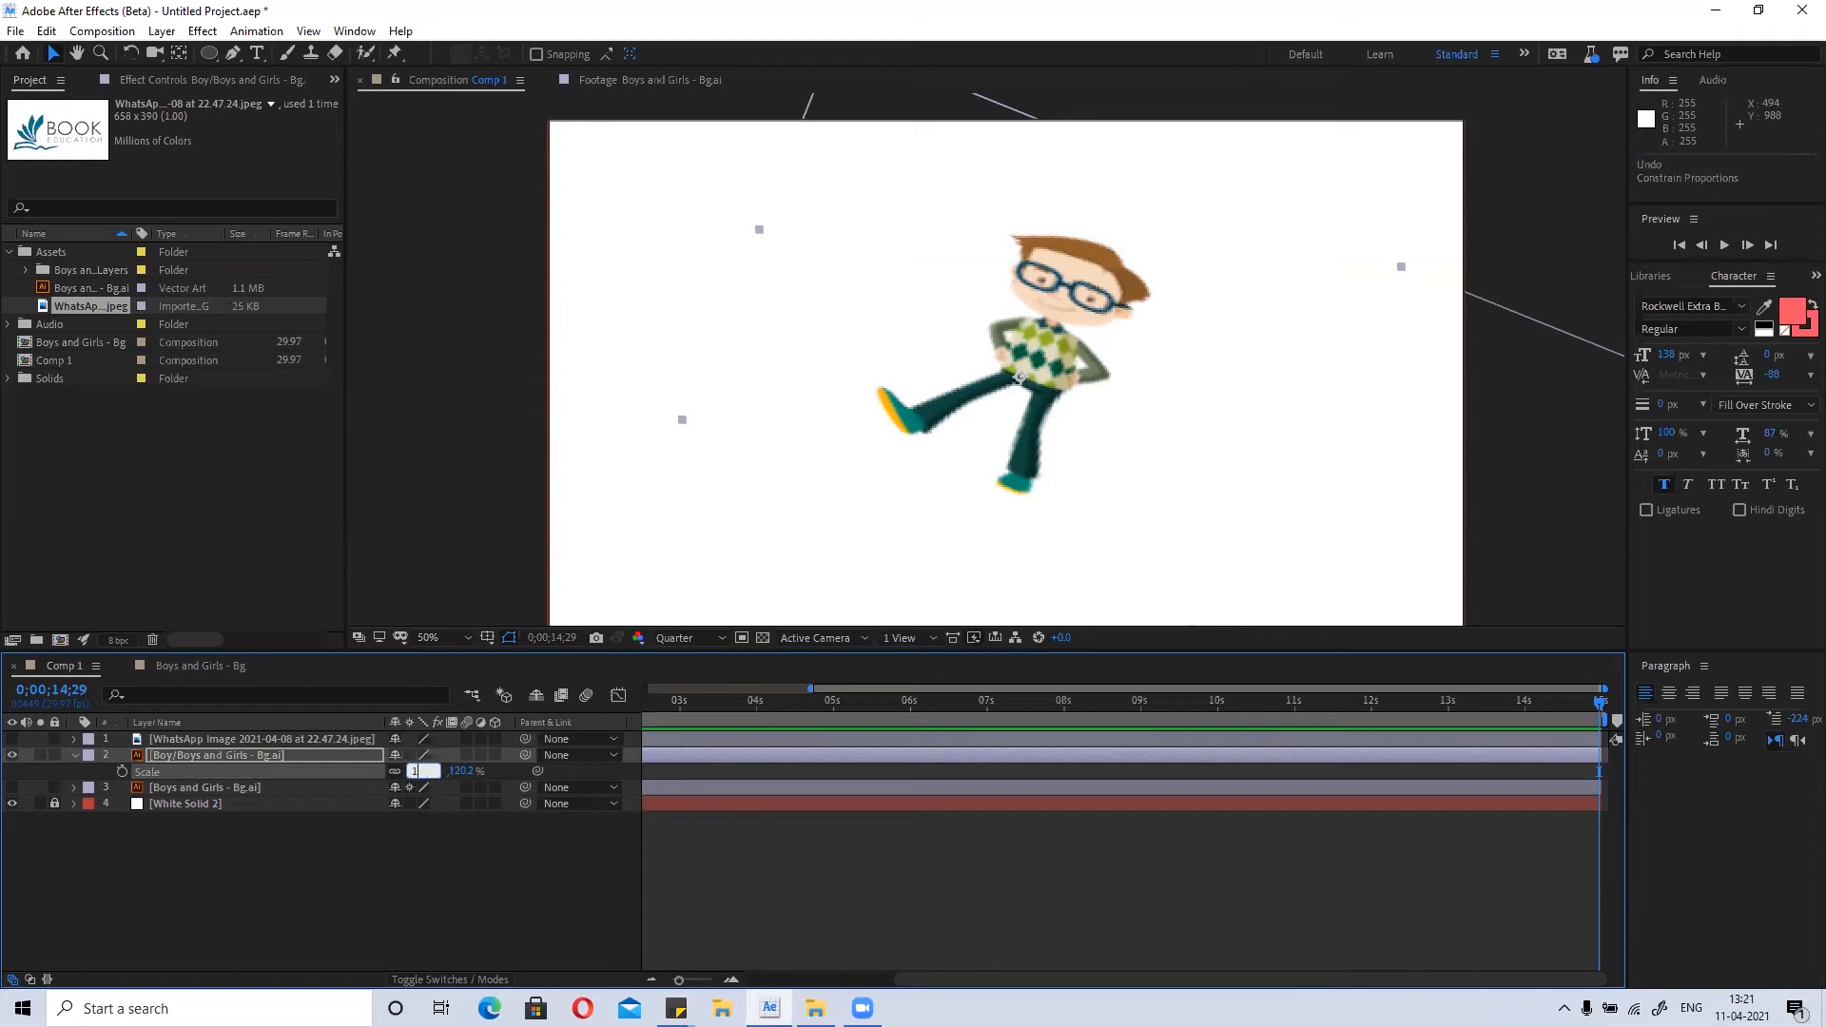
key("Return")
left_click(454, 772)
type("100")
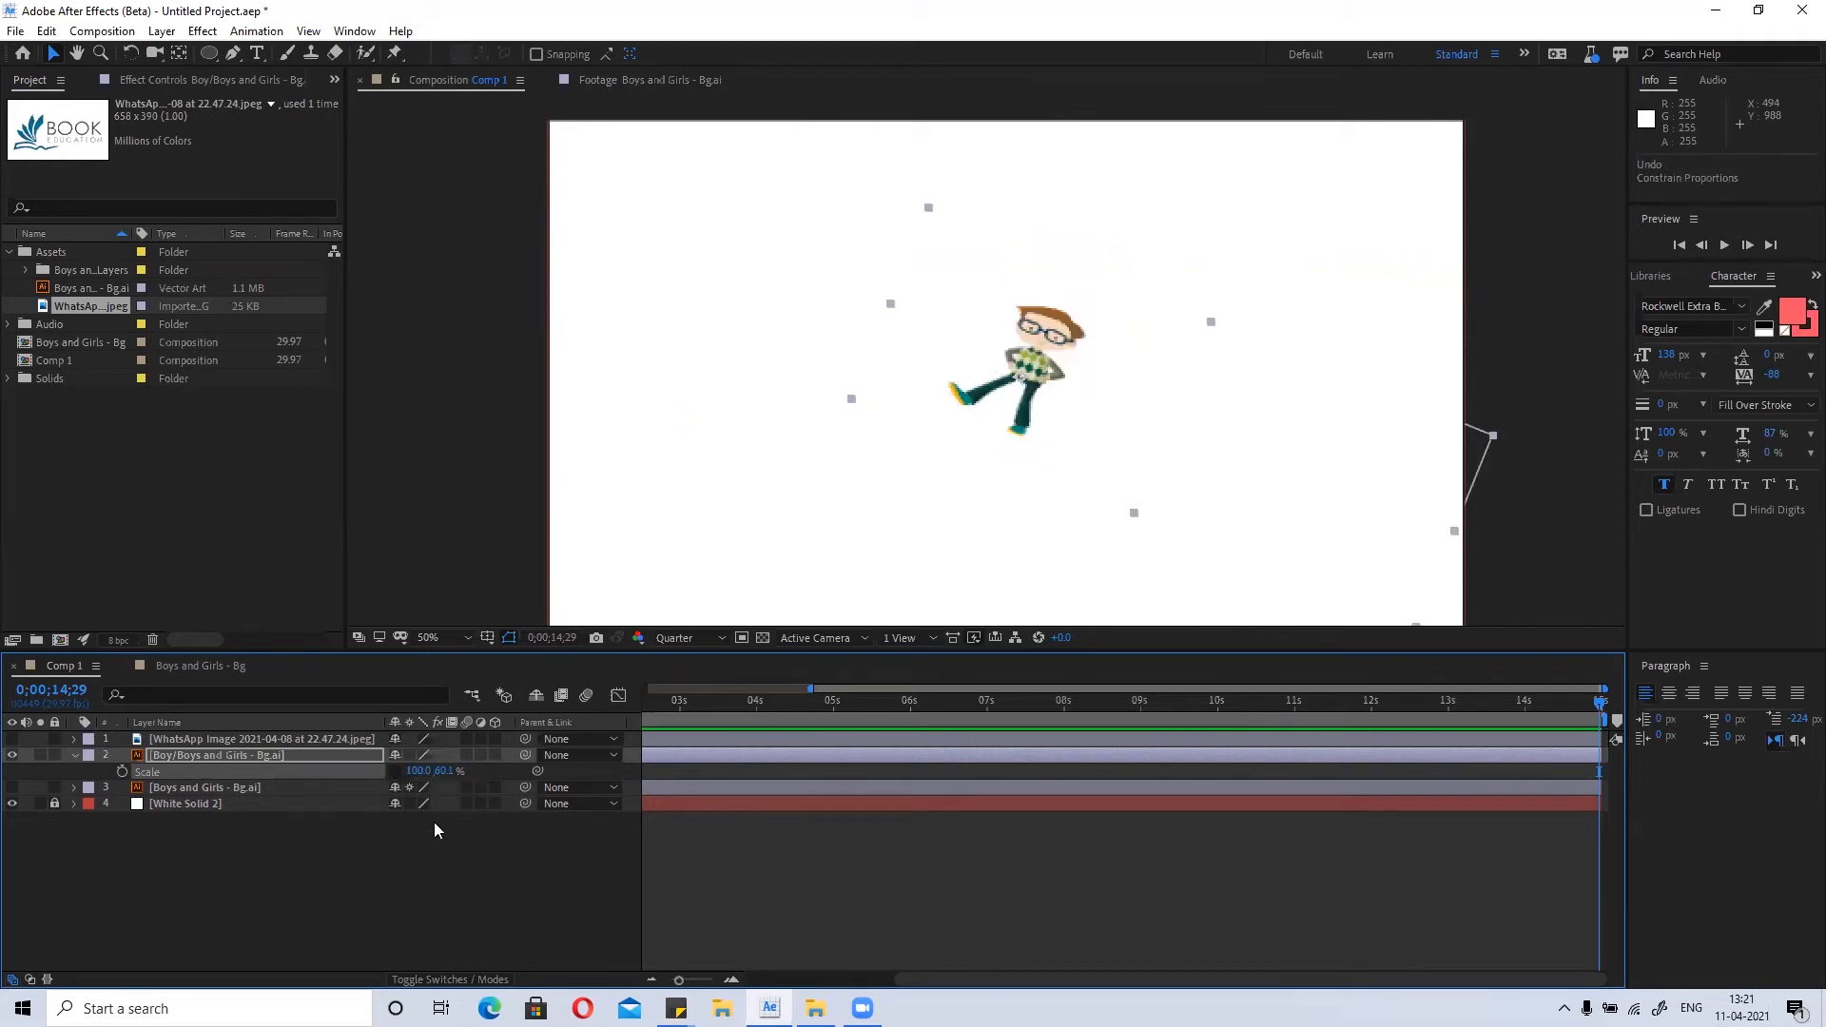
key("Return")
left_click(419, 771)
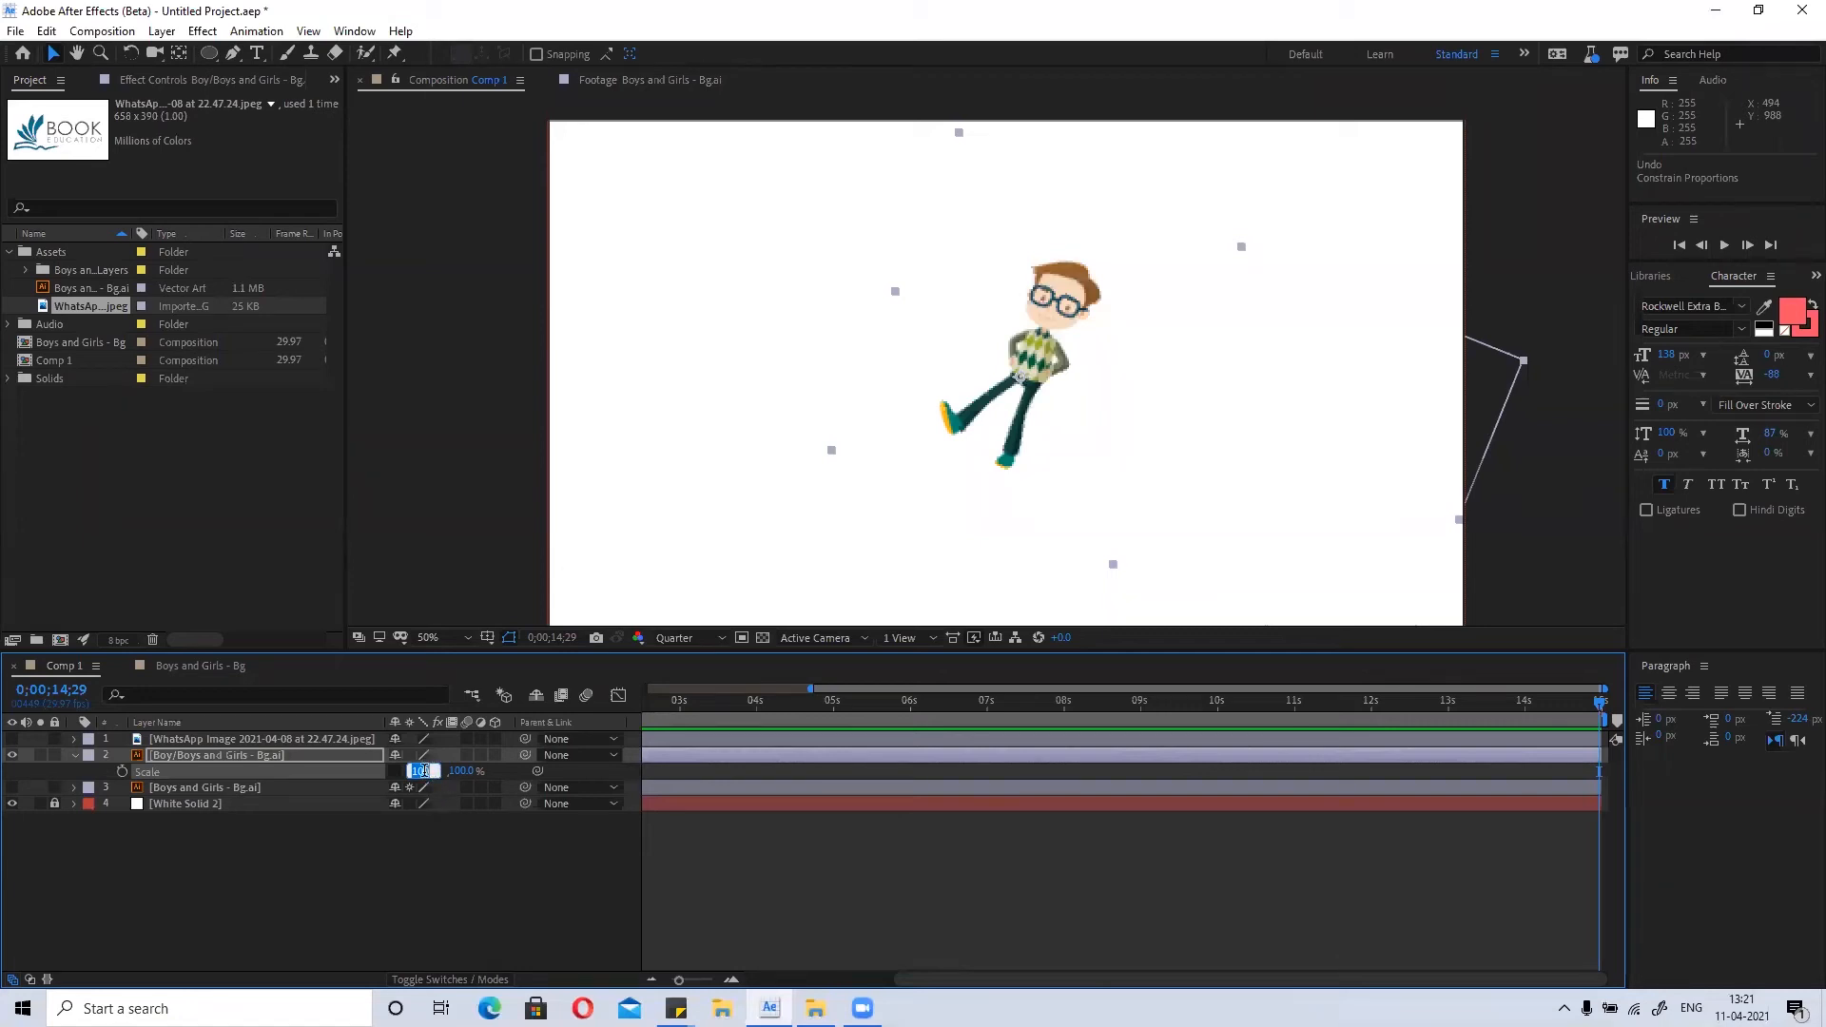
left_click(461, 773)
left_click(455, 771)
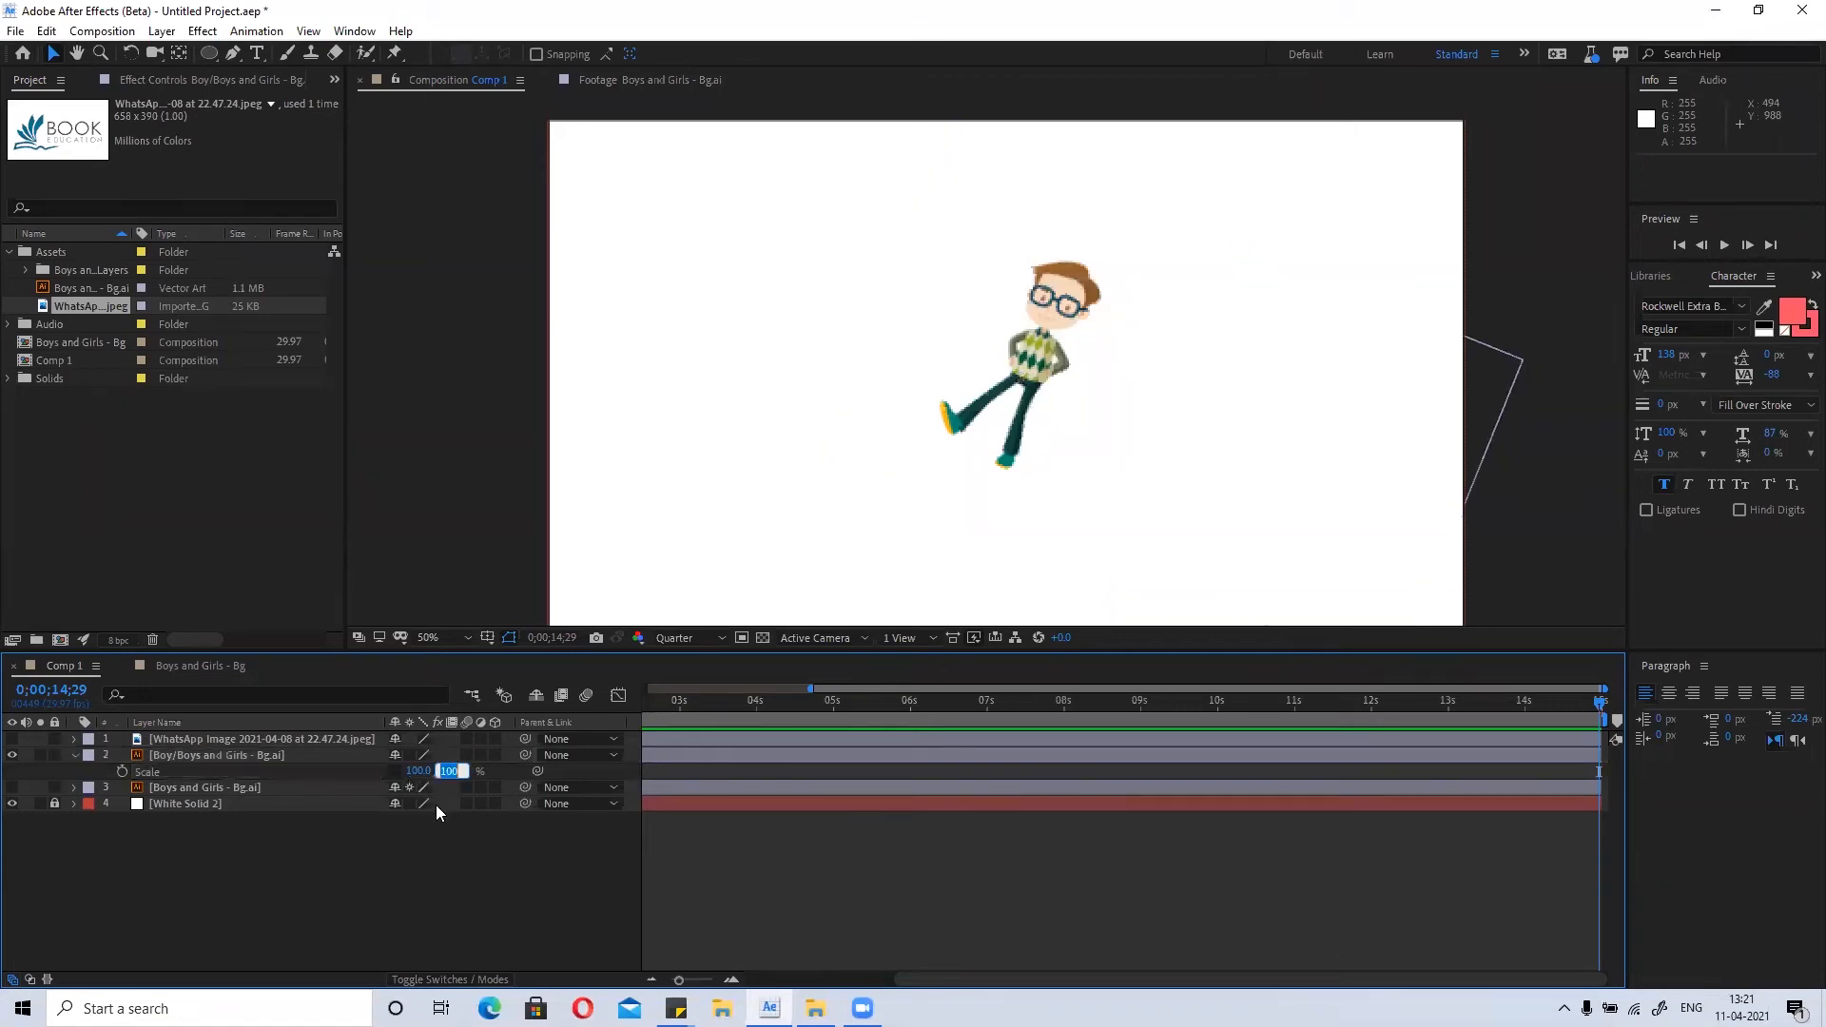
left_click(421, 772)
left_click(408, 890)
Reveal the boy layer's Rotation property and turn the layer to 1x+1.0°.
left_click(145, 773)
key("r")
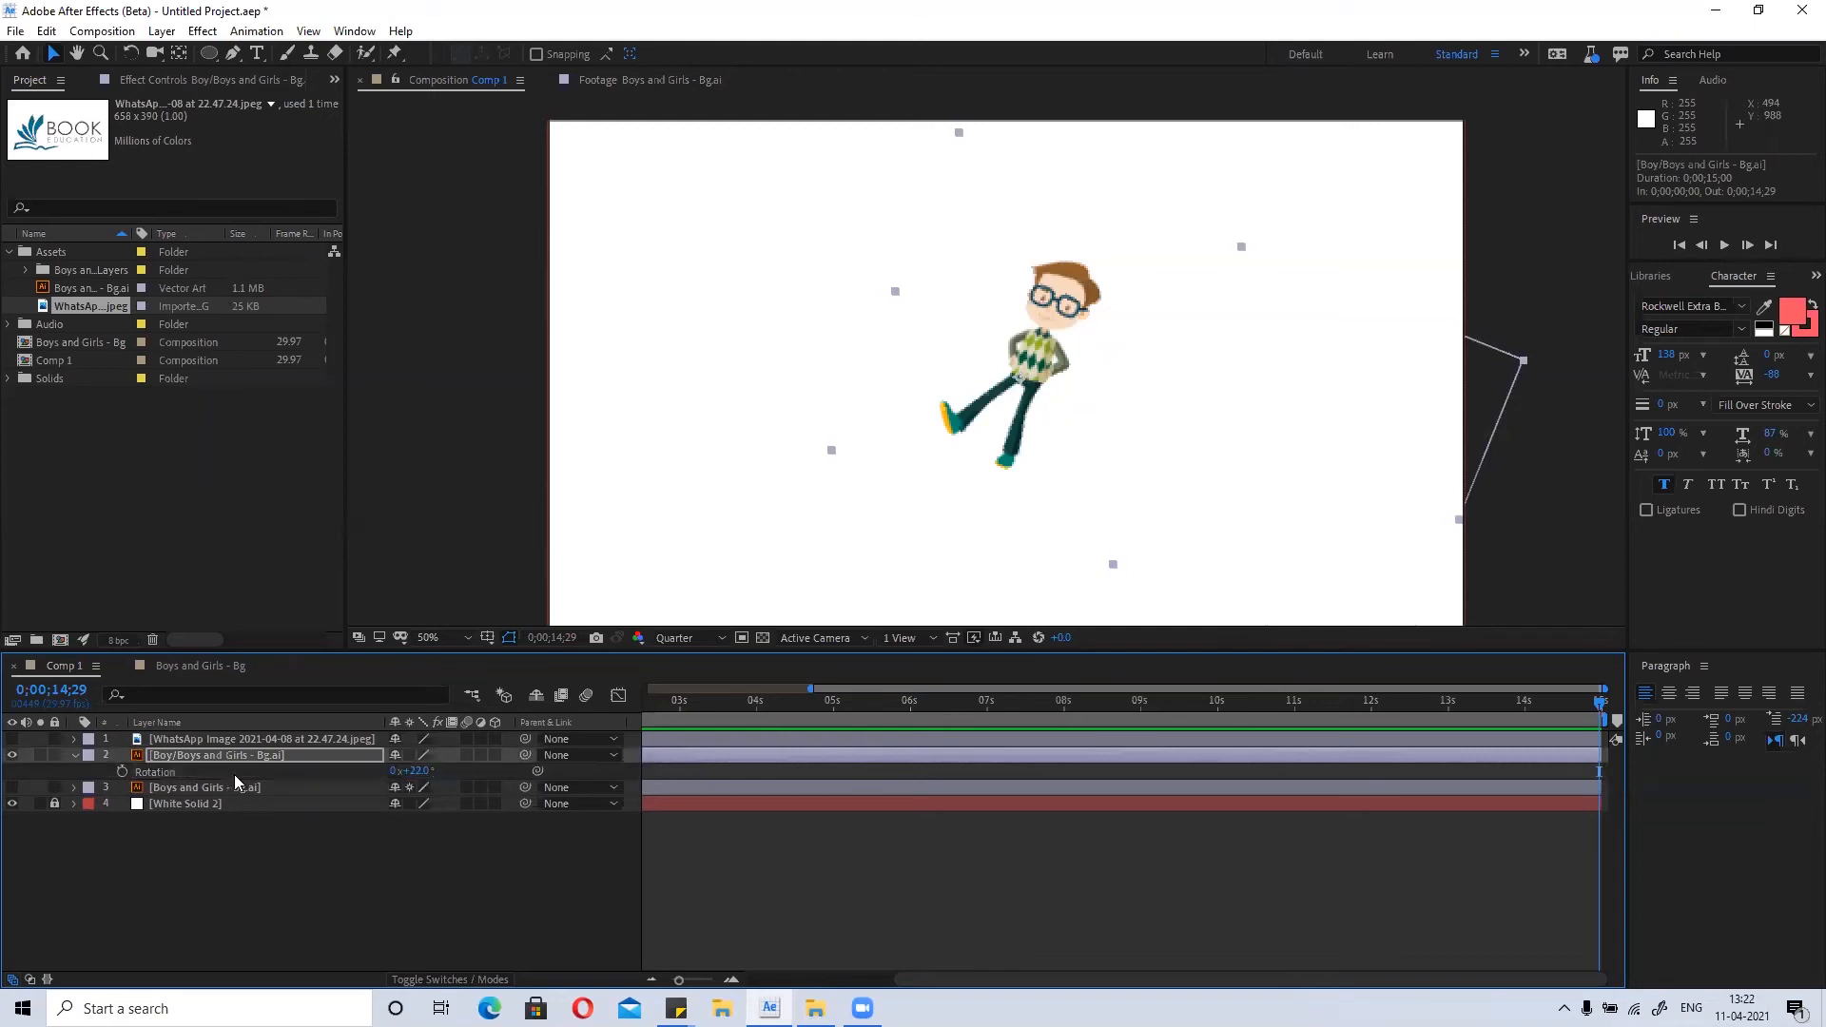
left_click_drag(416, 777, 801, 763)
Move the boy layer's anchor point from his waist to his raised foot with the Pan Behind tool.
key("y")
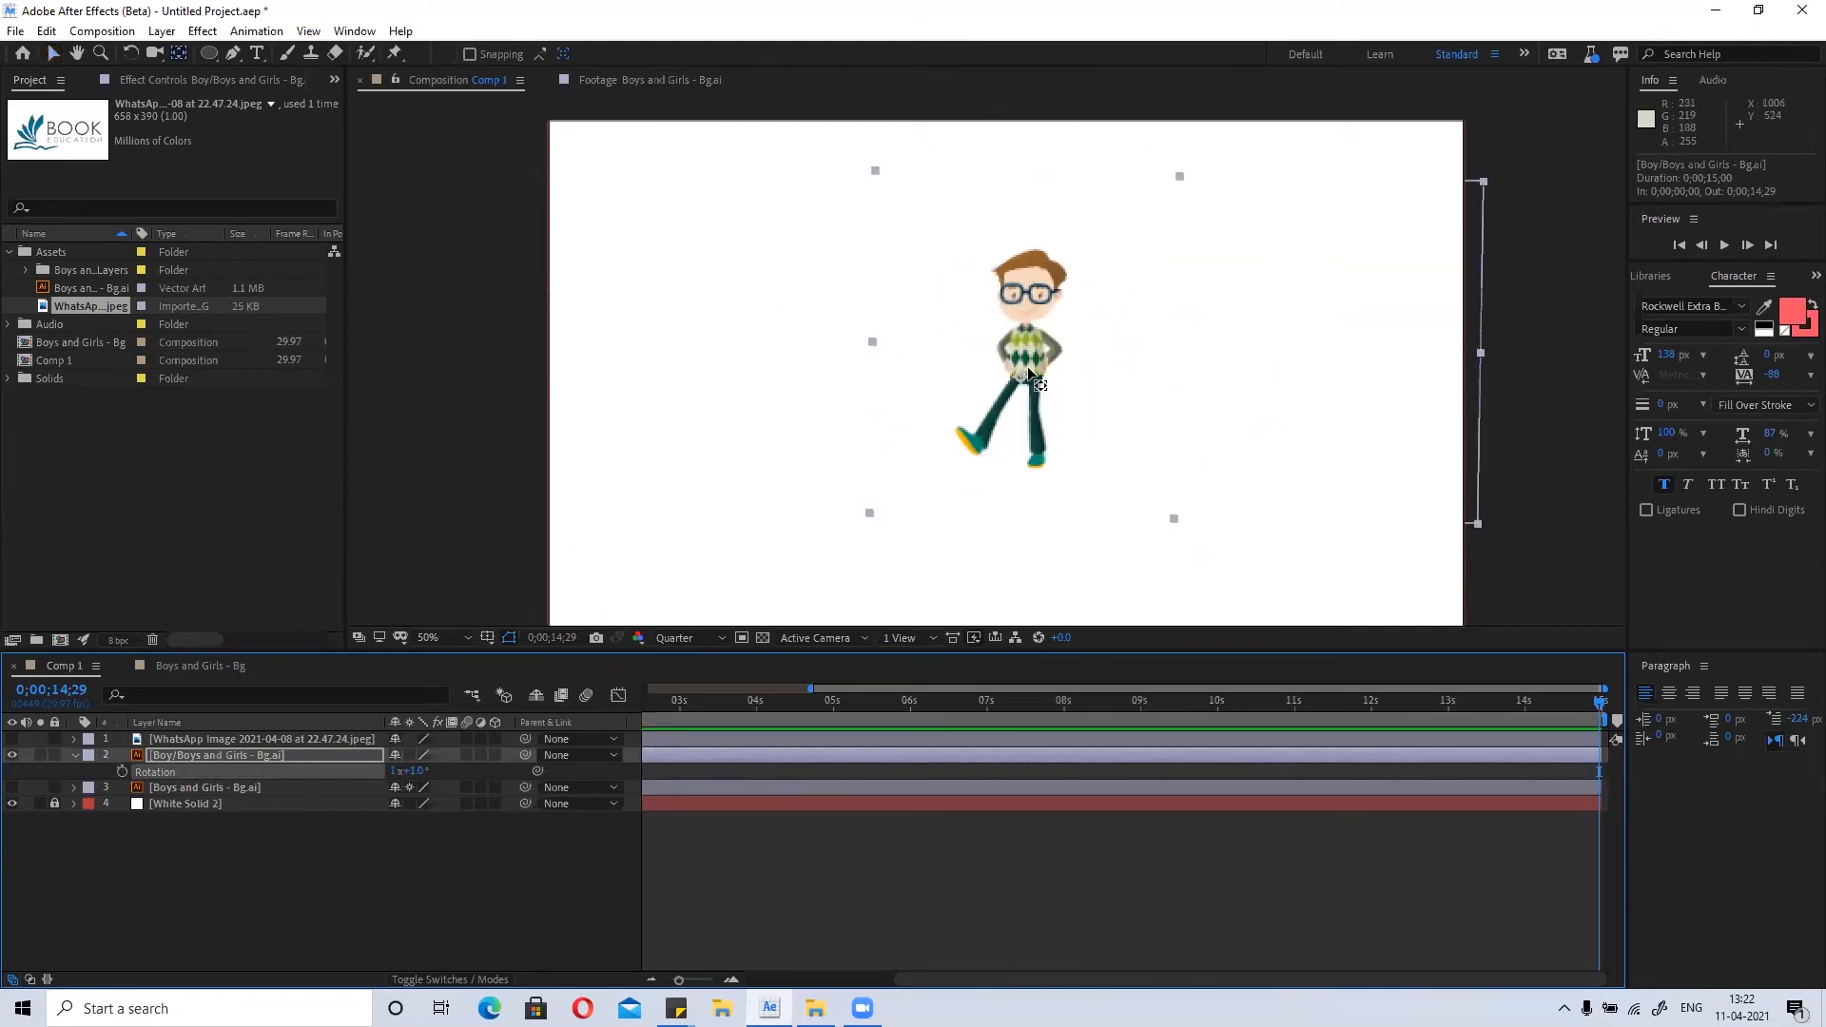
left_click_drag(1021, 375, 974, 460)
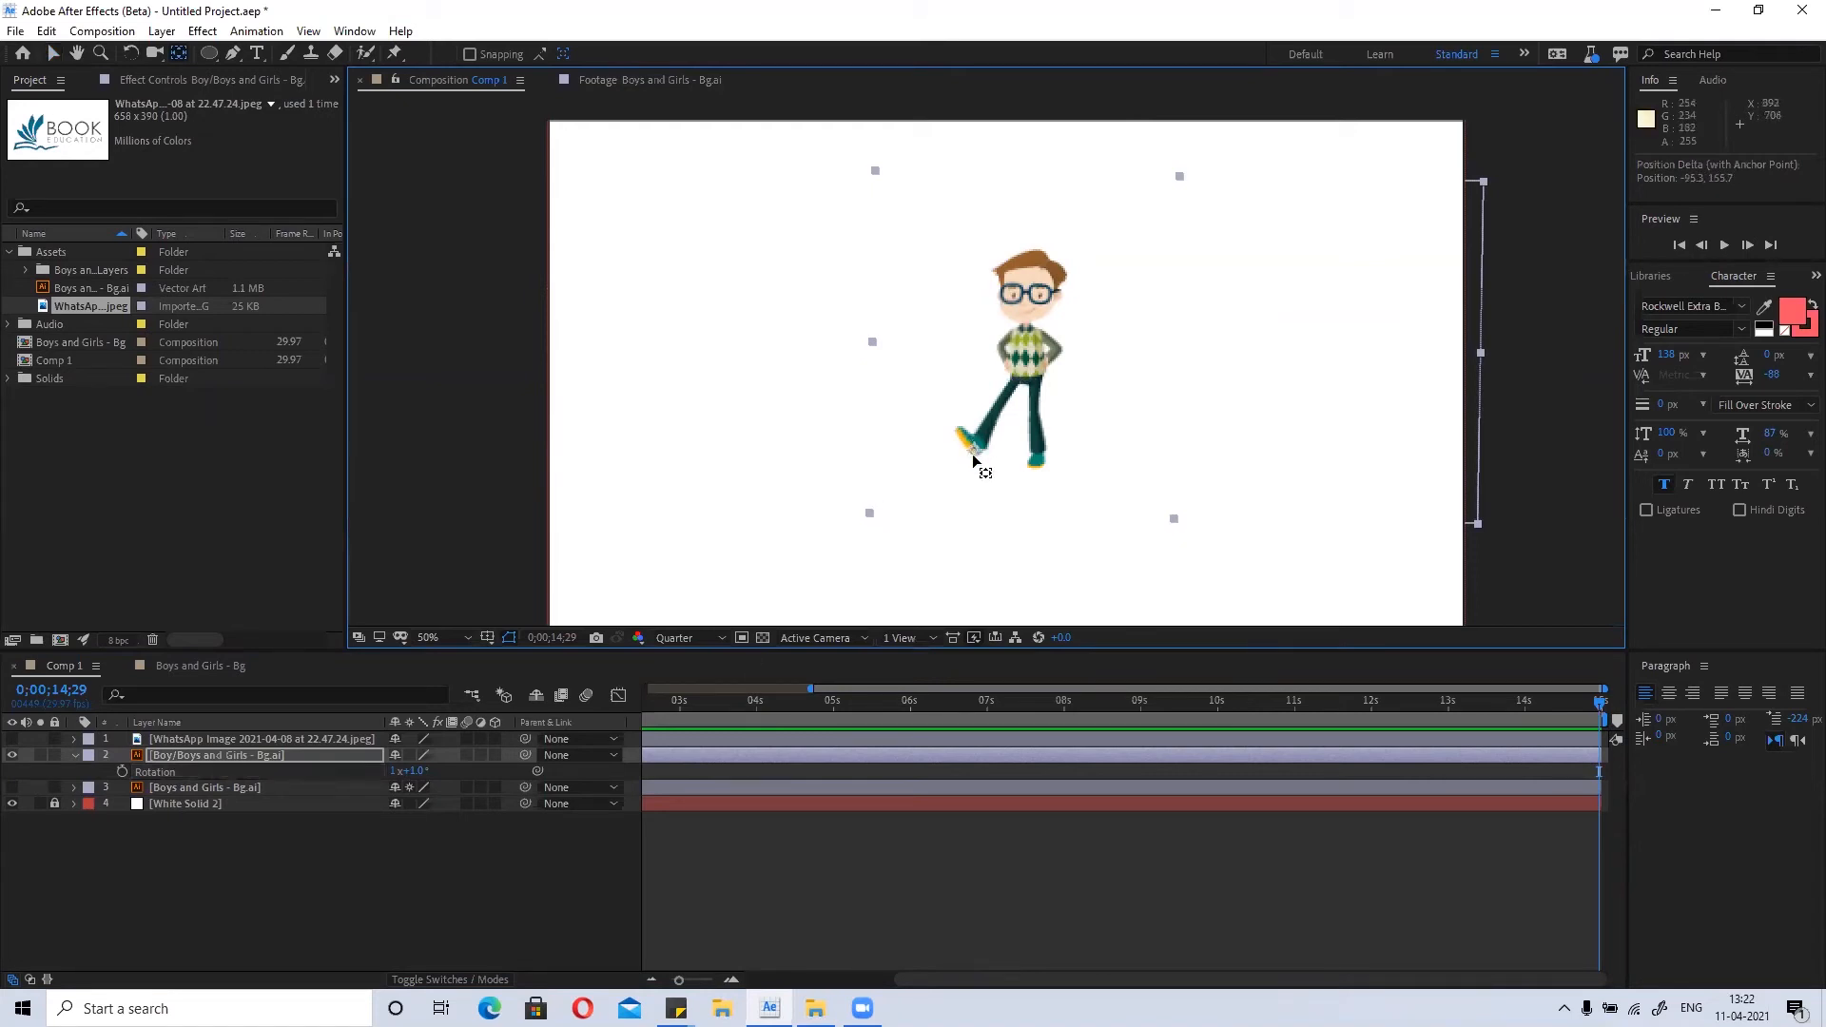
Rotate the boy around the foot anchor point, then set the rotation angle to 0°.
left_click_drag(411, 771, 627, 818)
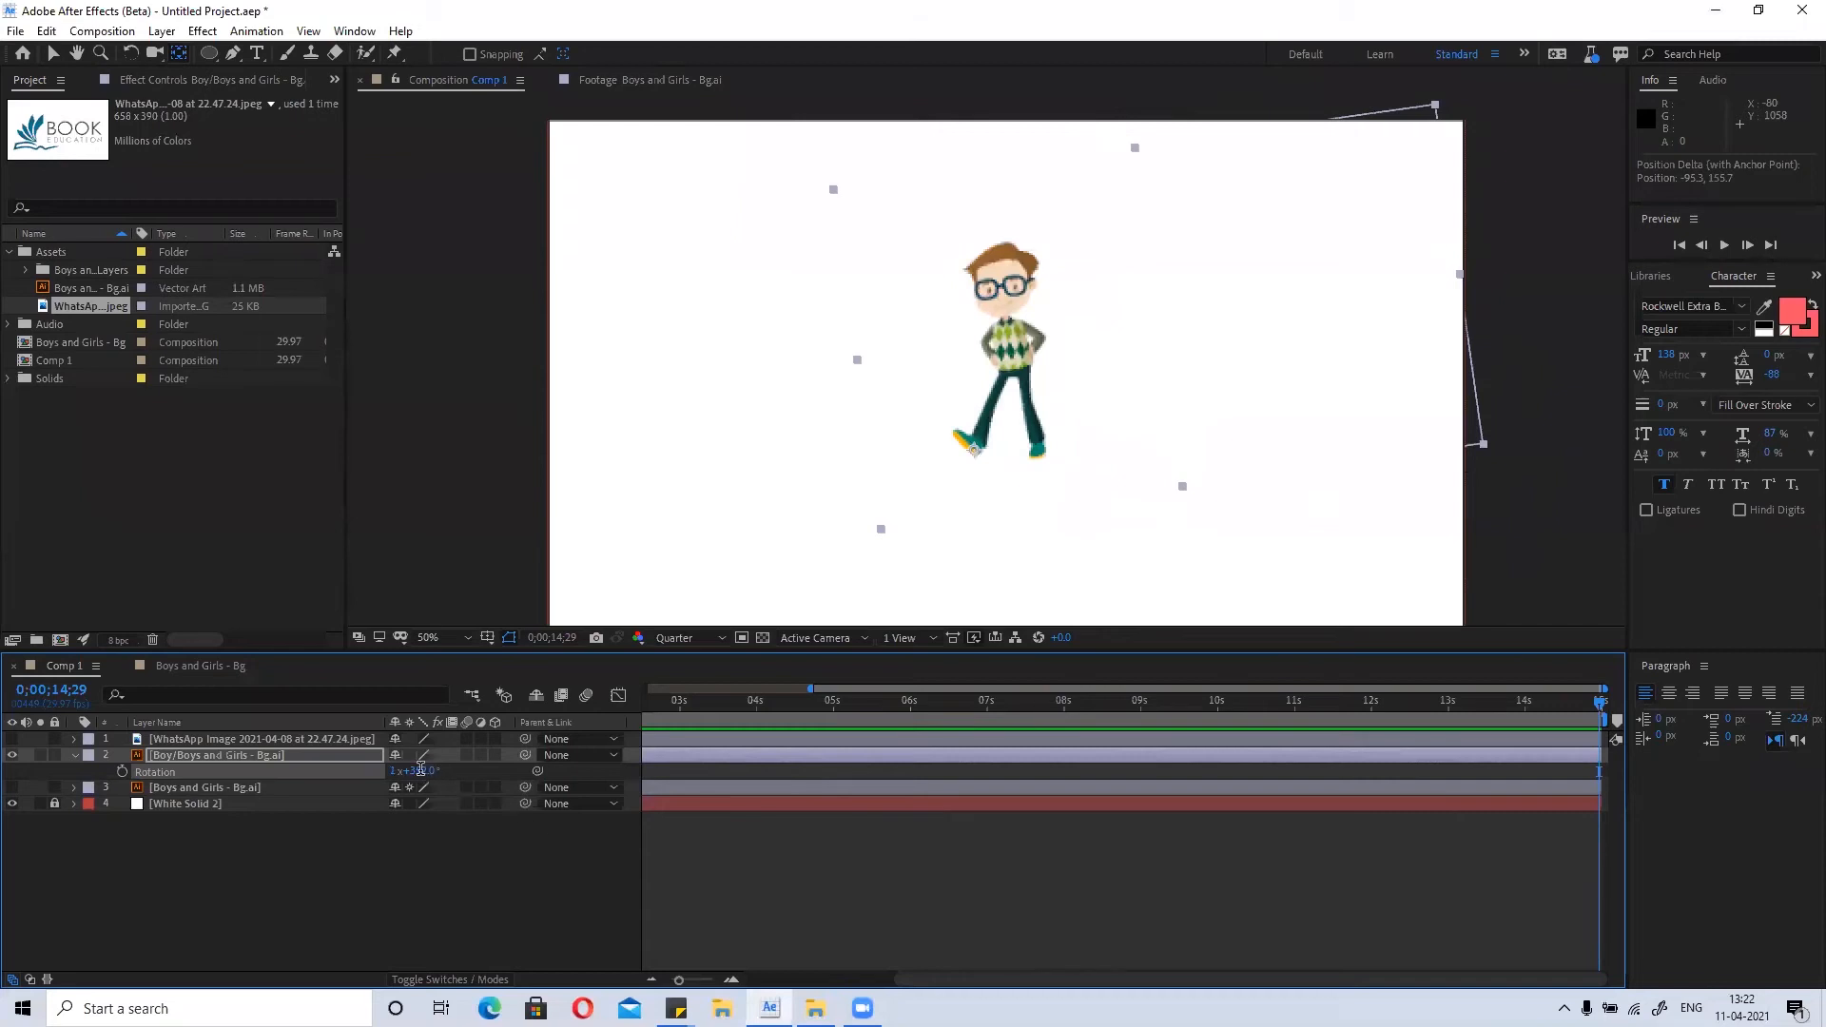
type("0")
key("Return")
left_click(394, 771)
left_click(432, 873)
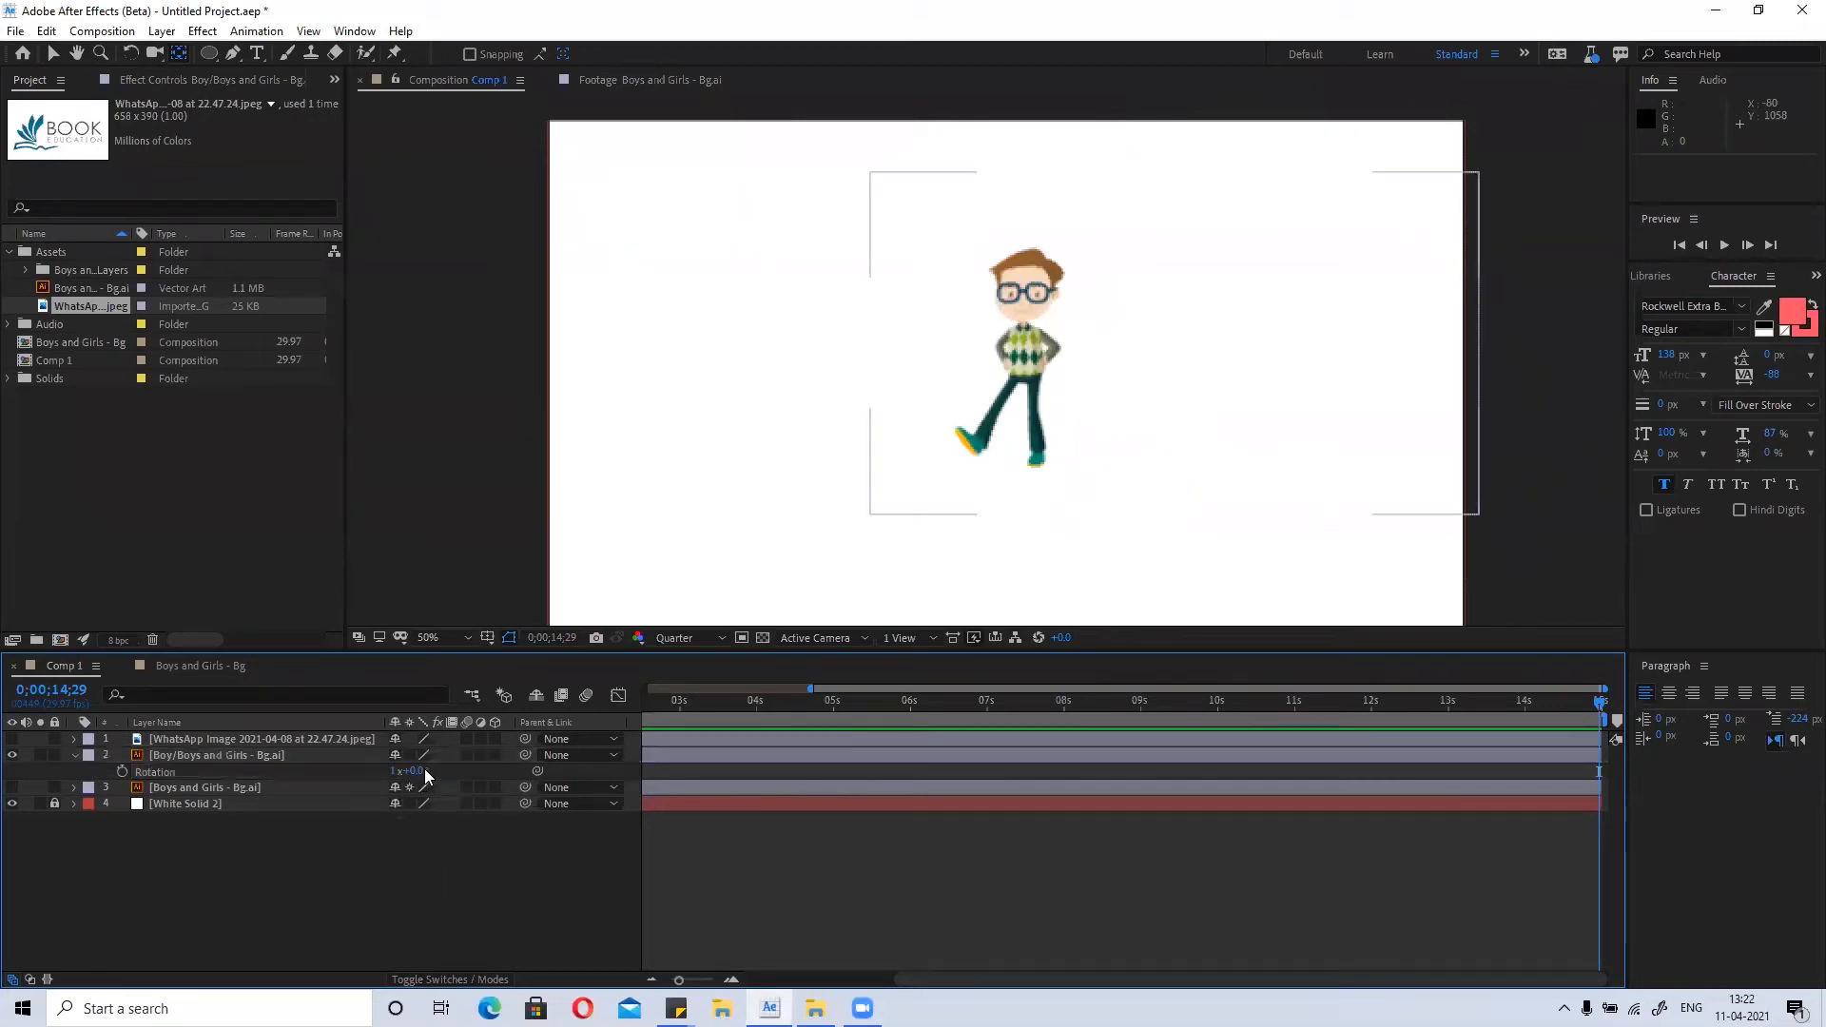
Rotate the boy layer through further full turns, then set its rotation to 5 revolutions and 180°.
left_click_drag(420, 771, 763, 769)
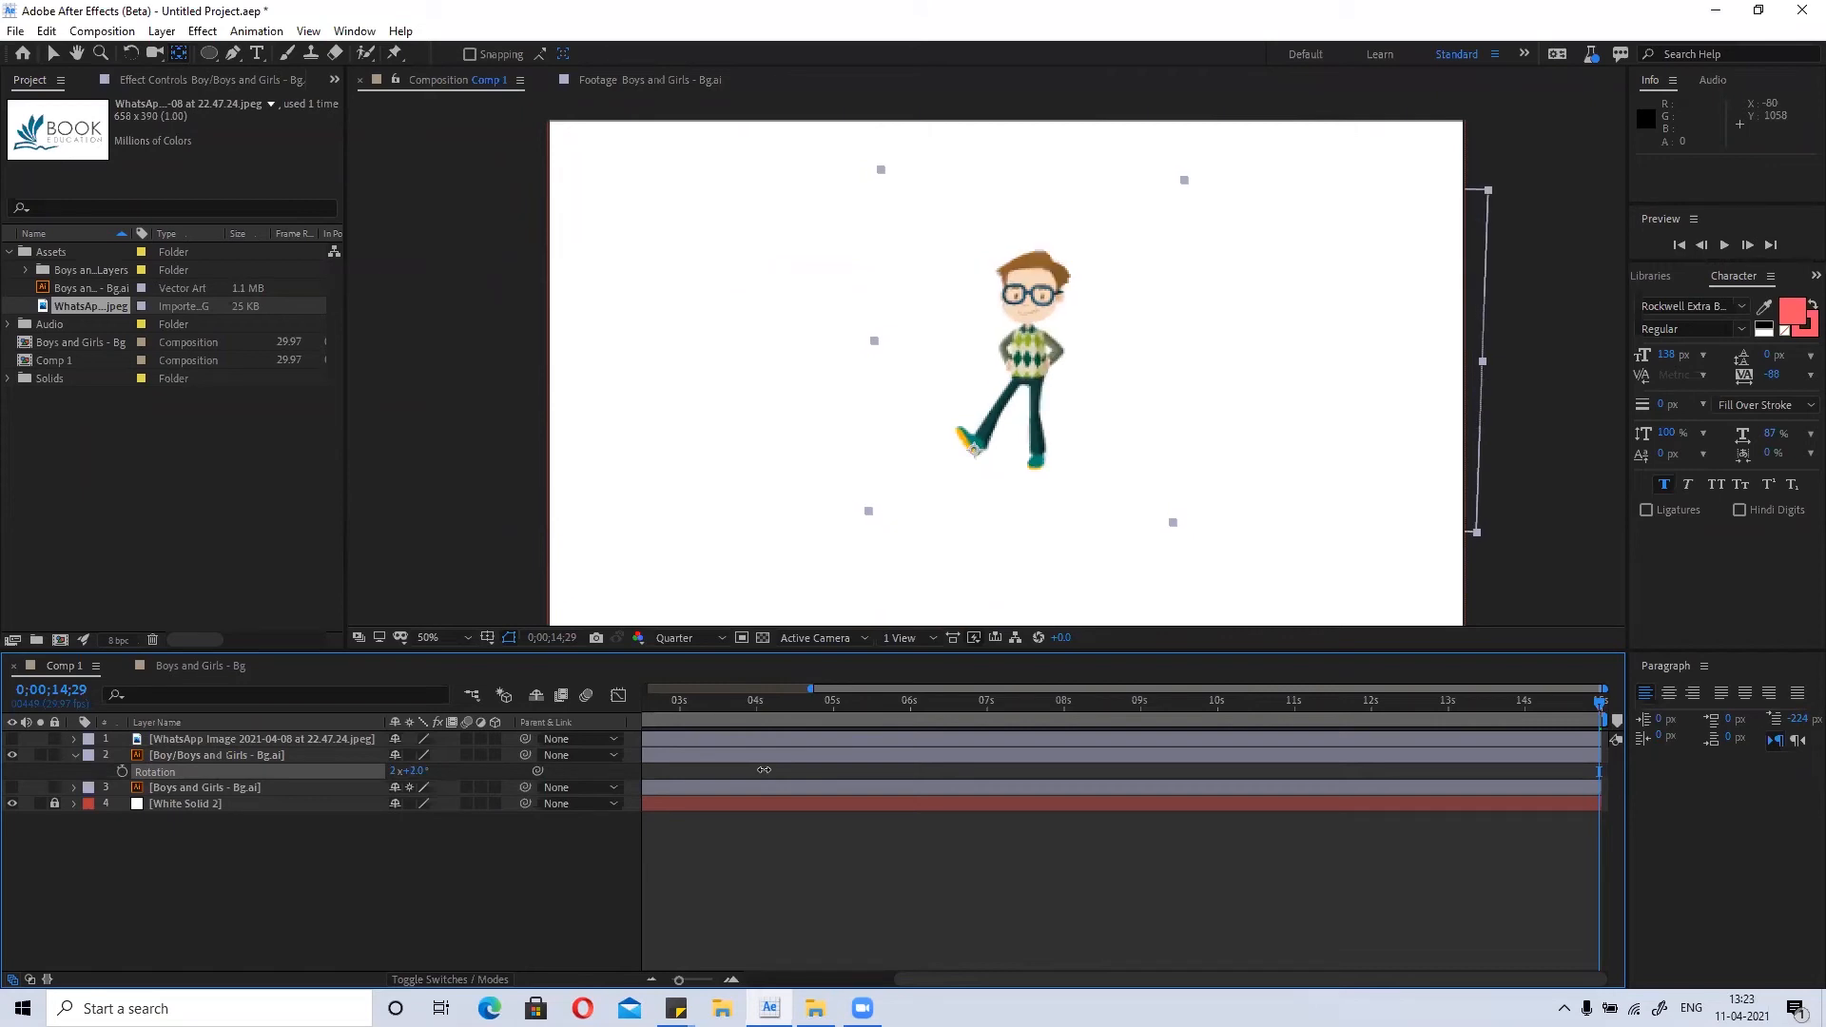
left_click_drag(763, 769, 762, 769)
left_click(399, 770)
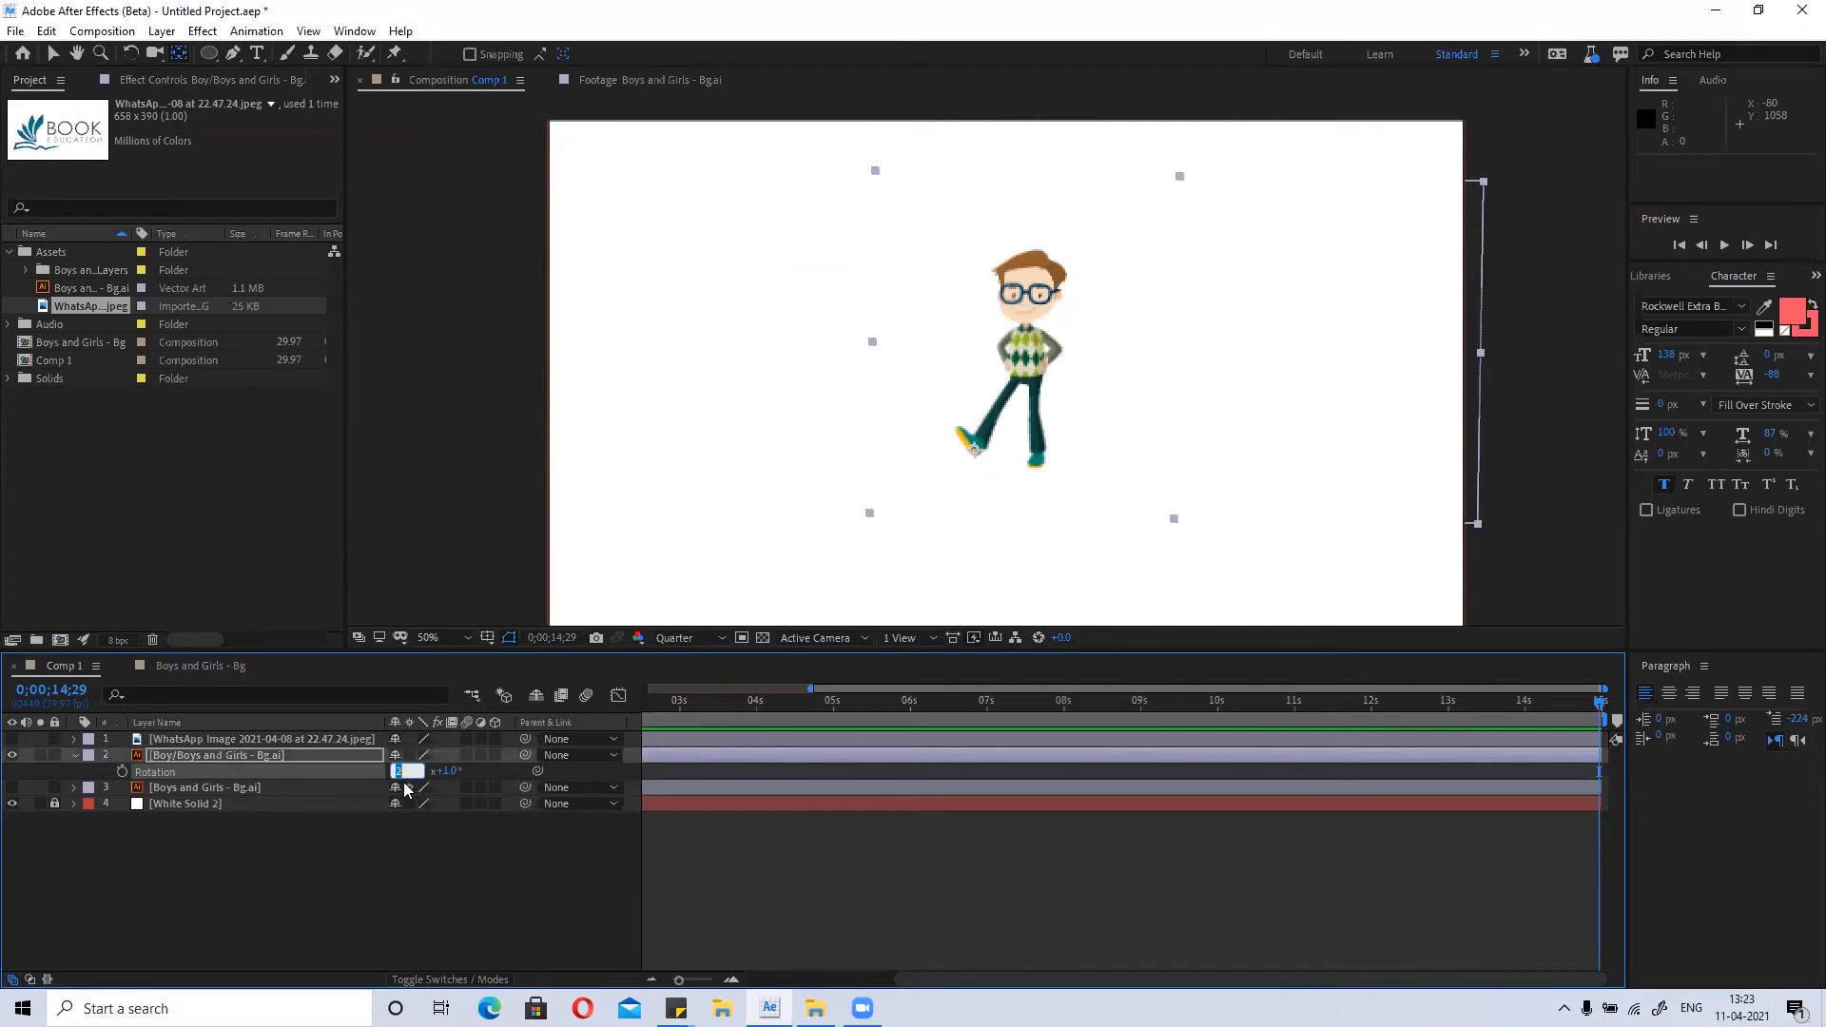
key("Return")
left_click(419, 771)
type("180")
key("Return")
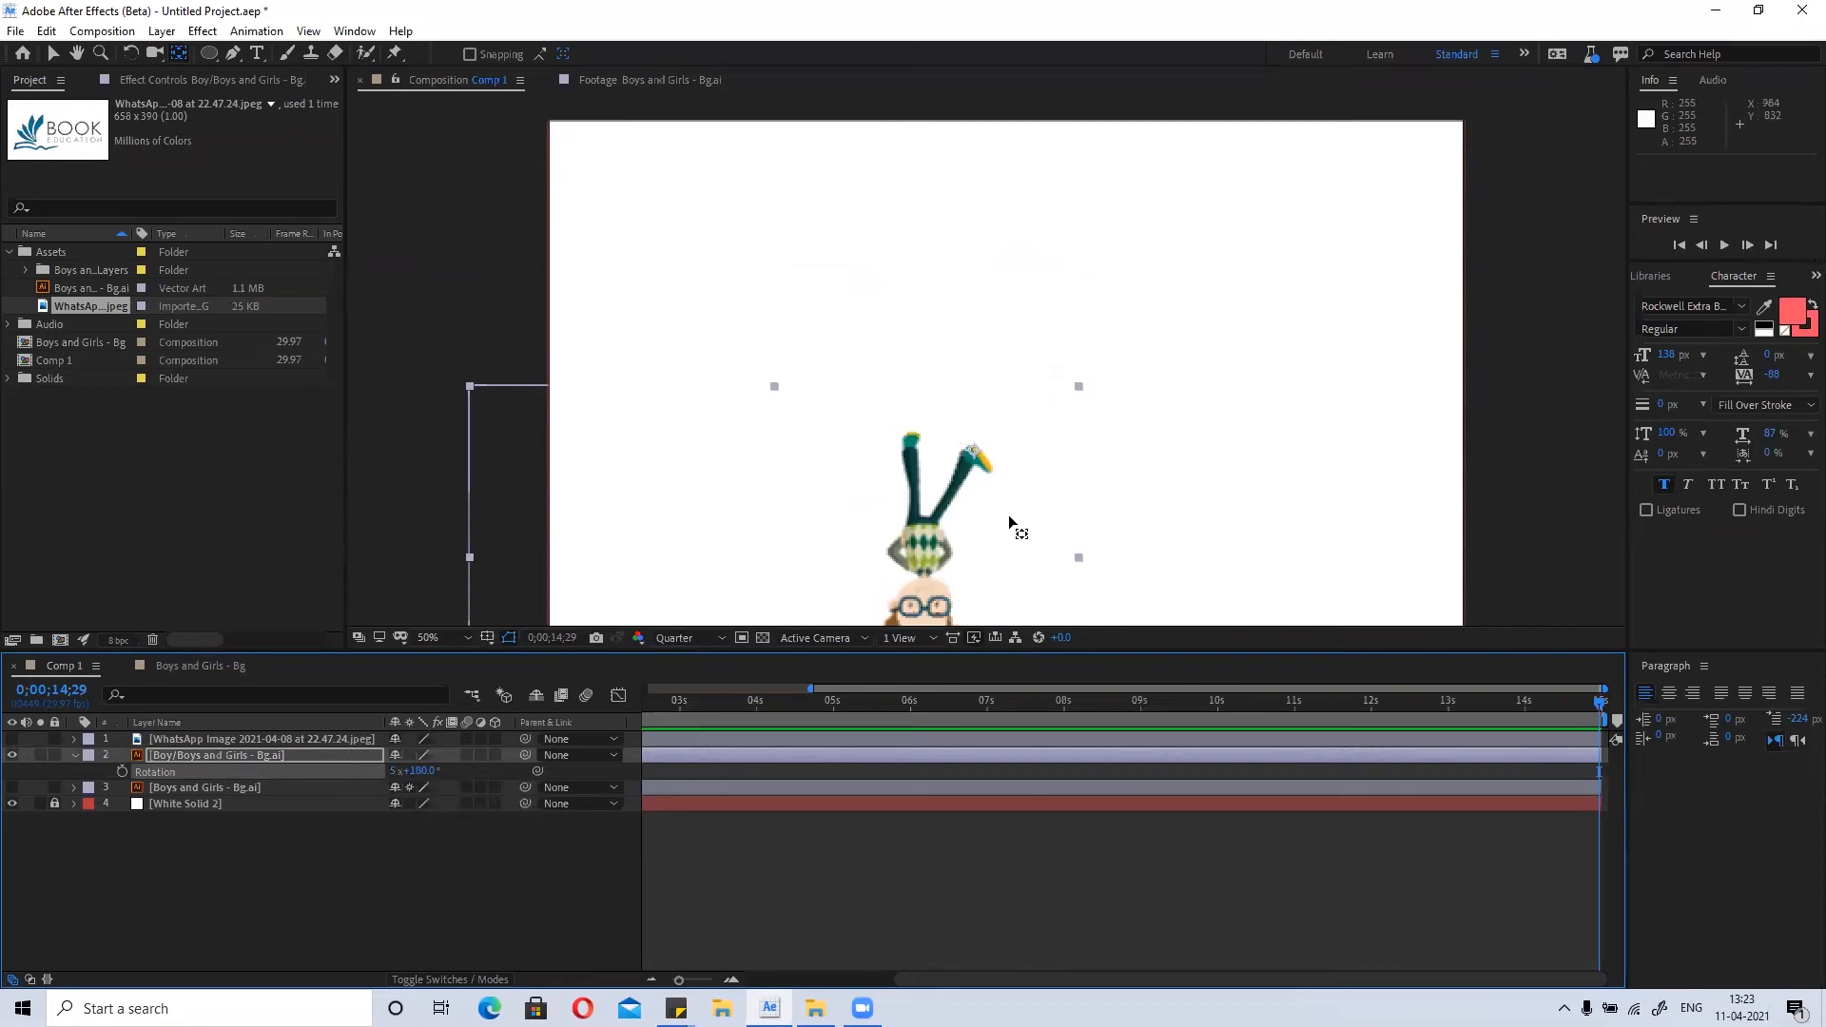
Set the boy layer's rotation to 7 revolutions and 0°.
left_click(395, 771)
type("7")
key("Return")
left_click(419, 771)
type("0")
key("Return")
Move the boy with the Selection tool to a position of about 572, 768 and select his layer.
key("v")
left_click_drag(1050, 348, 897, 383)
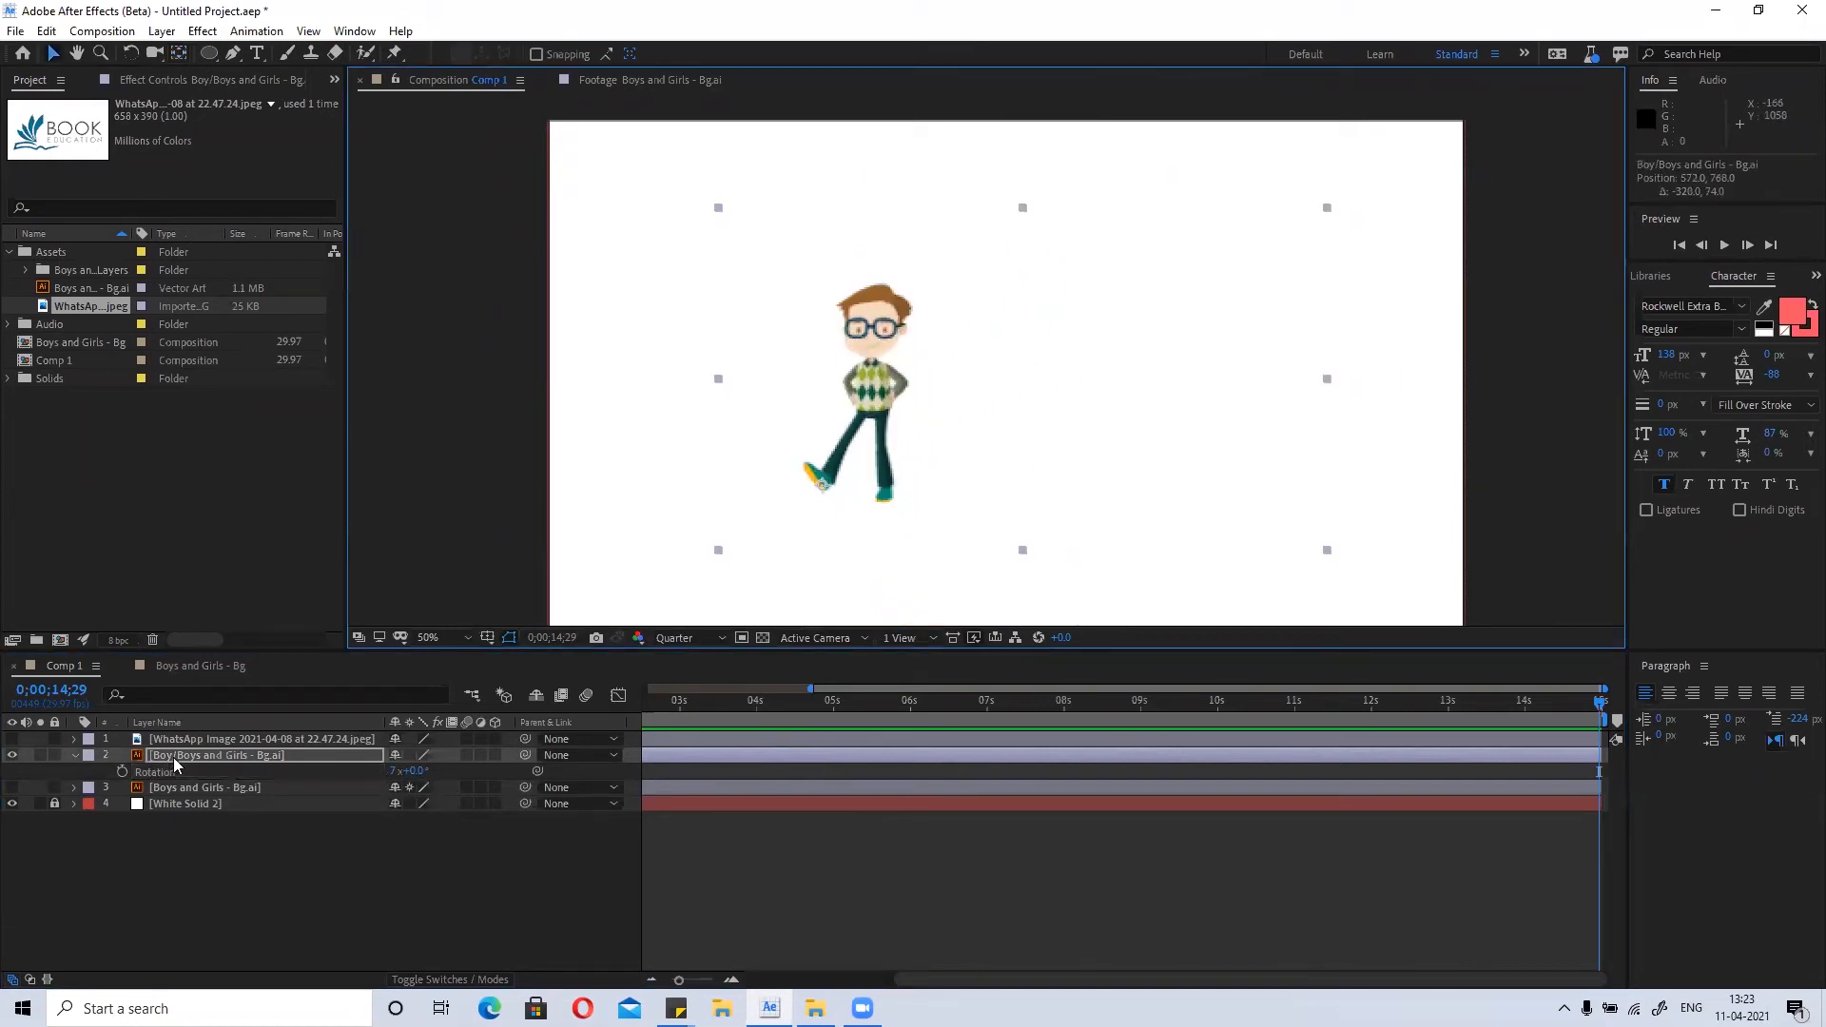
left_click(174, 762)
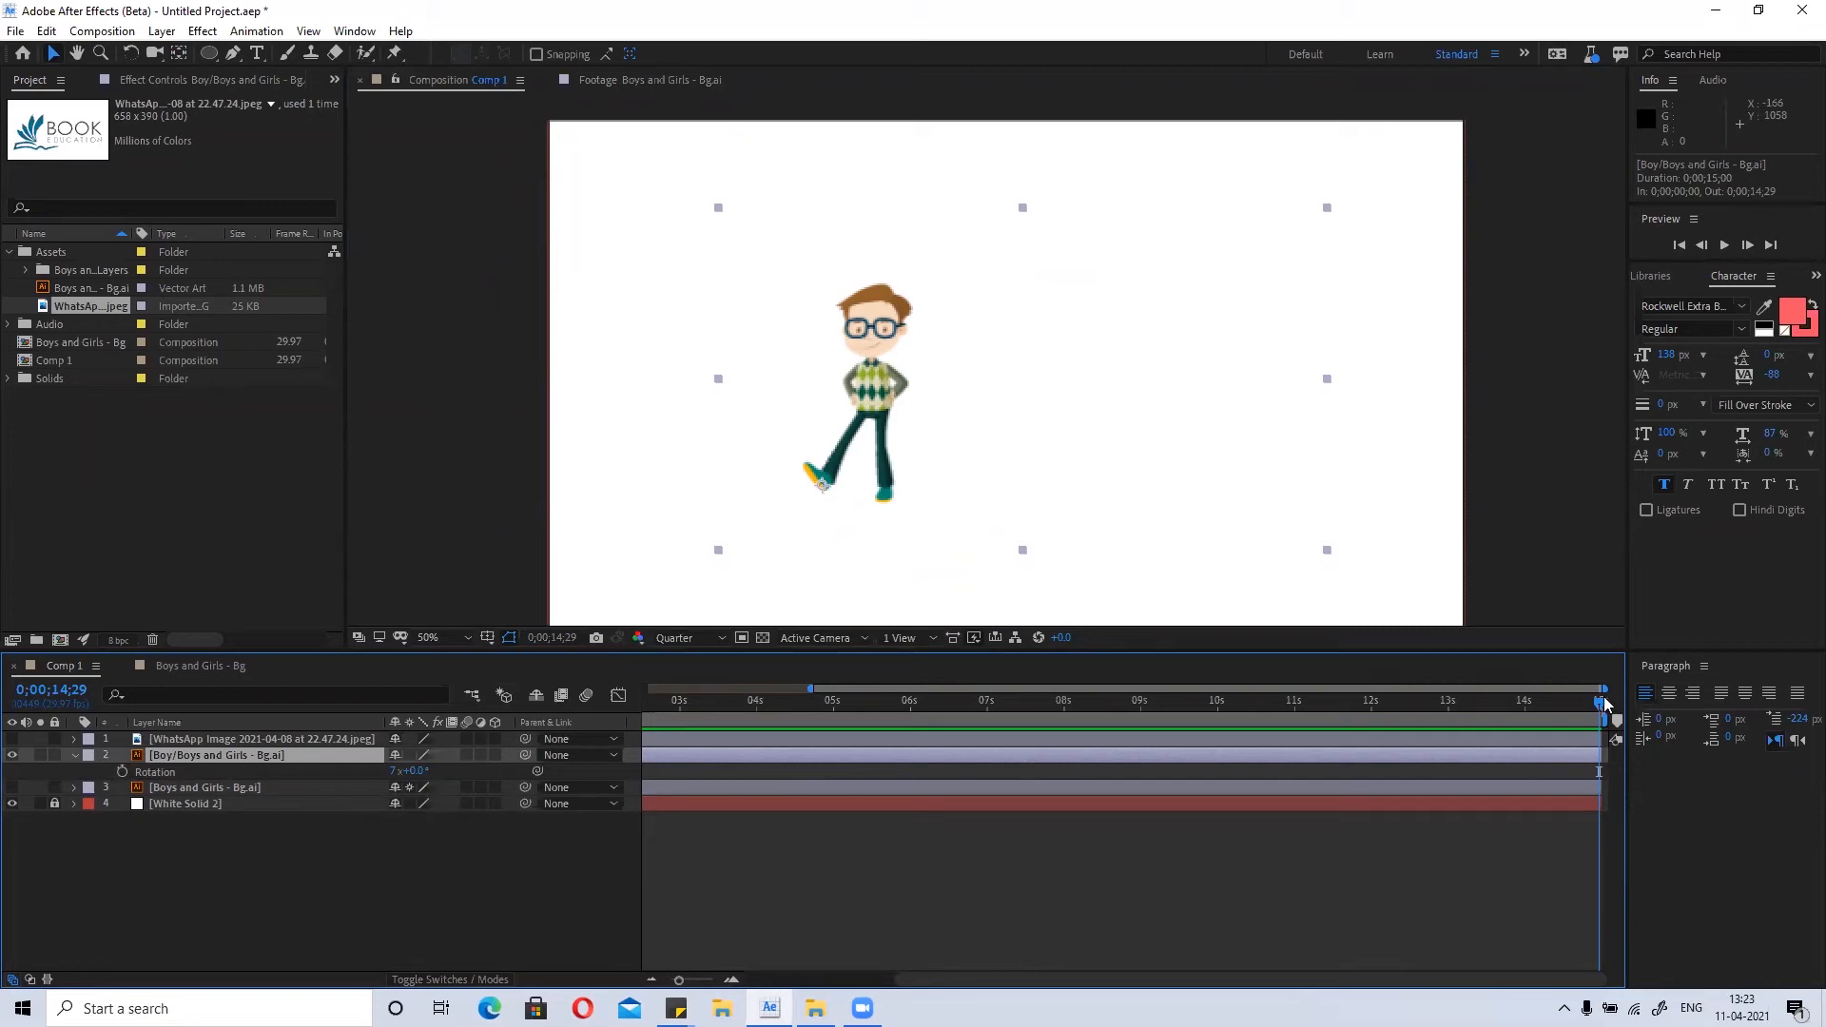
Move the current time to 0;00;00;00 and fit the full 15-second composition in the timeline.
left_click_drag(1589, 709, 646, 704)
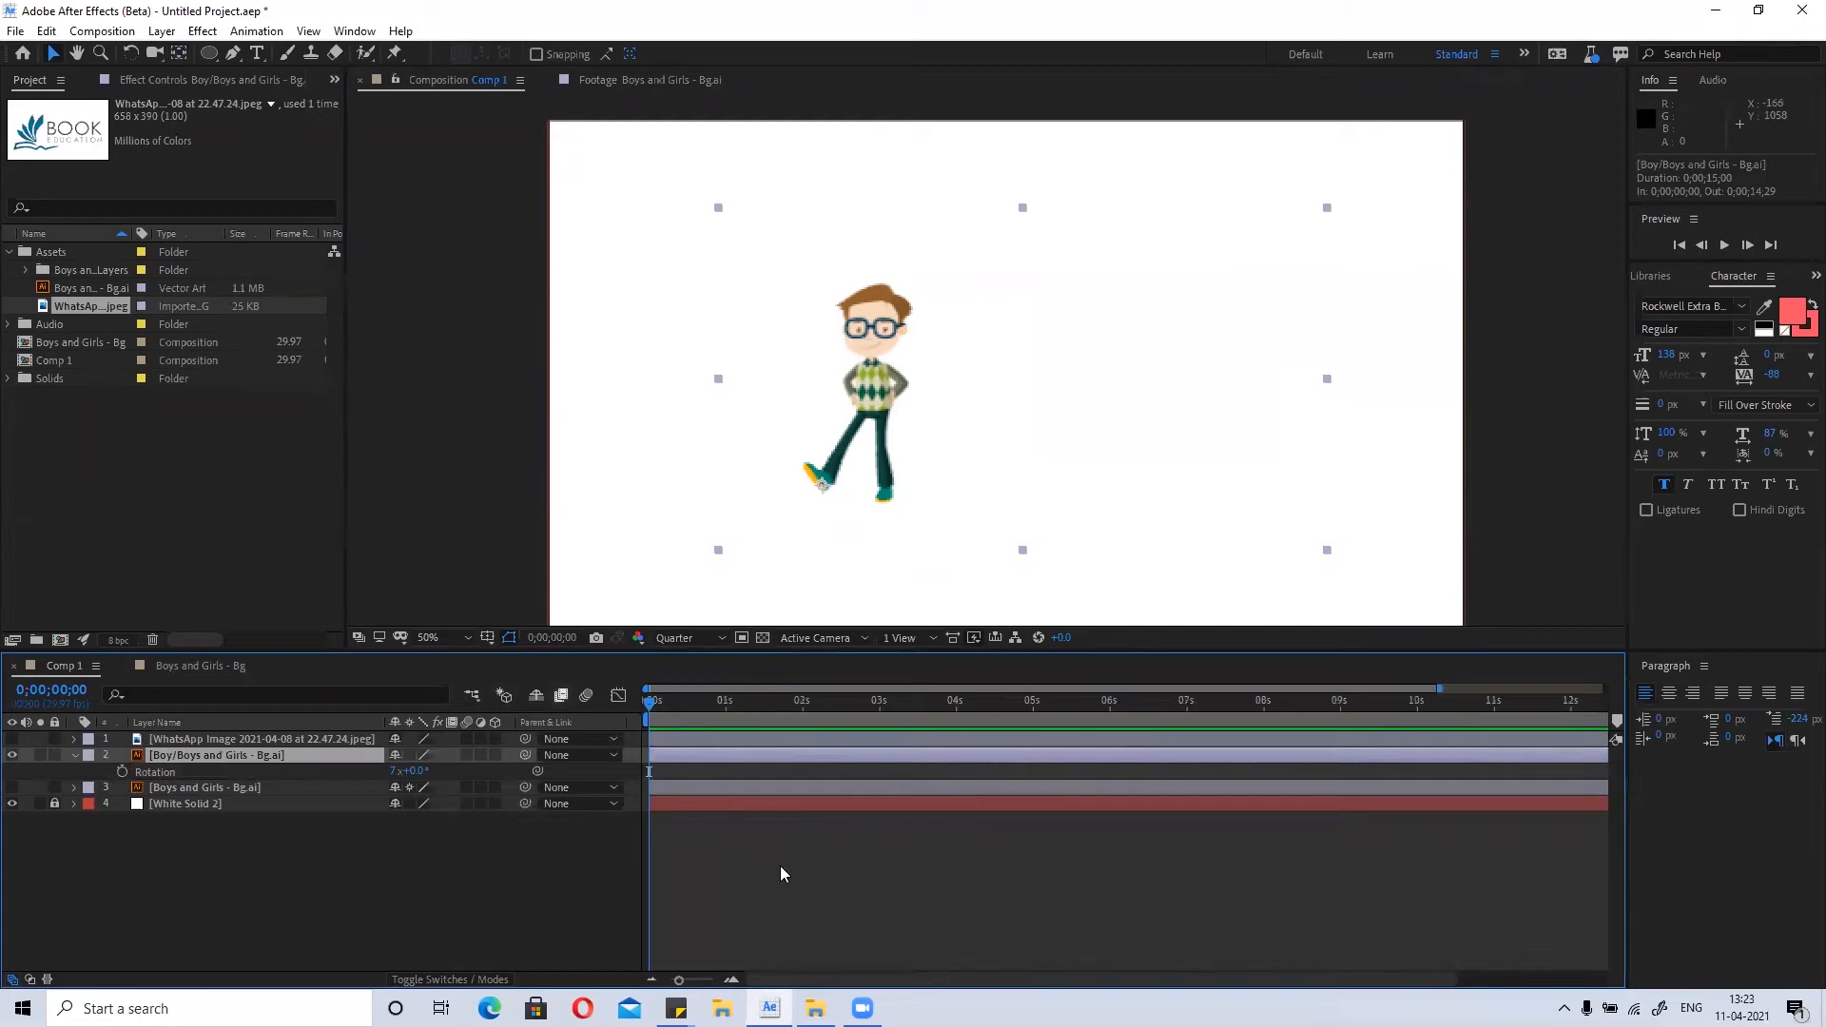
scroll(770, 867, "up", 5)
scroll(766, 864, "right", 4)
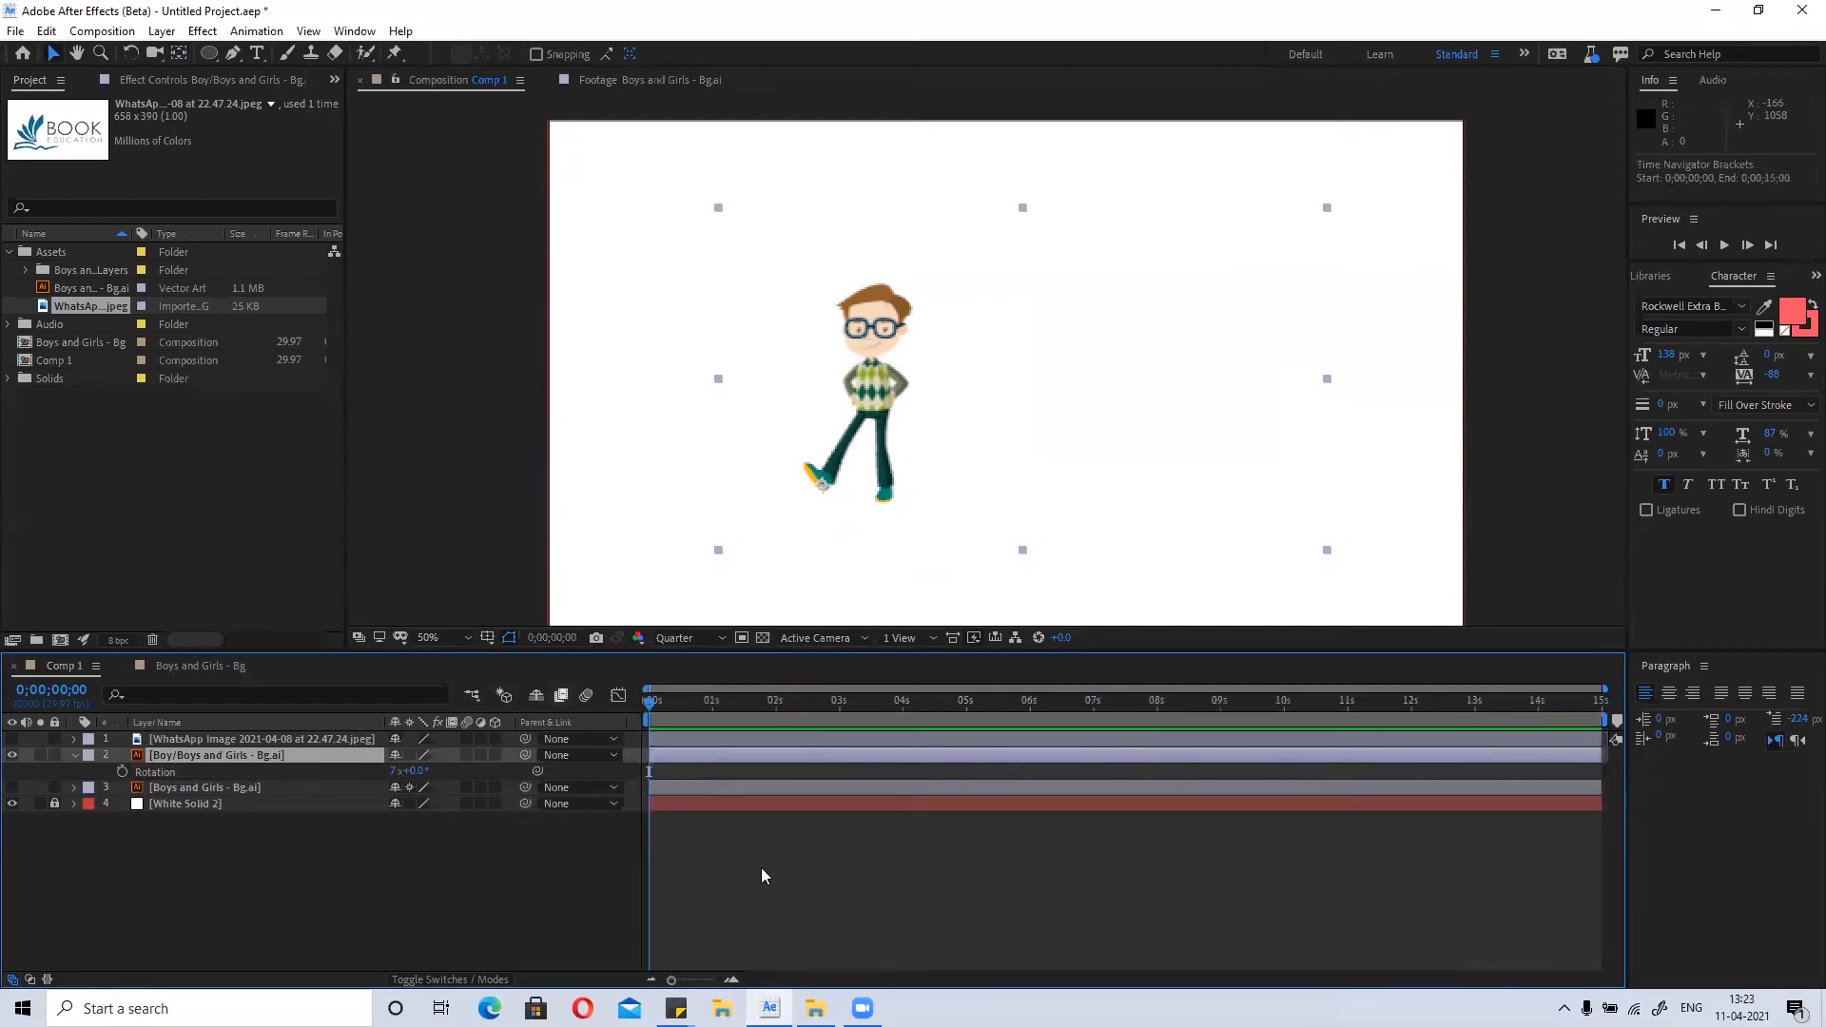
Zoom the timeline in to individual frames, look along the frame ruler and return to its start.
scroll(717, 843, "down", 8)
left_click_drag(643, 711, 523, 783)
left_click_drag(646, 712, 447, 782)
left_click_drag(671, 980, 732, 983)
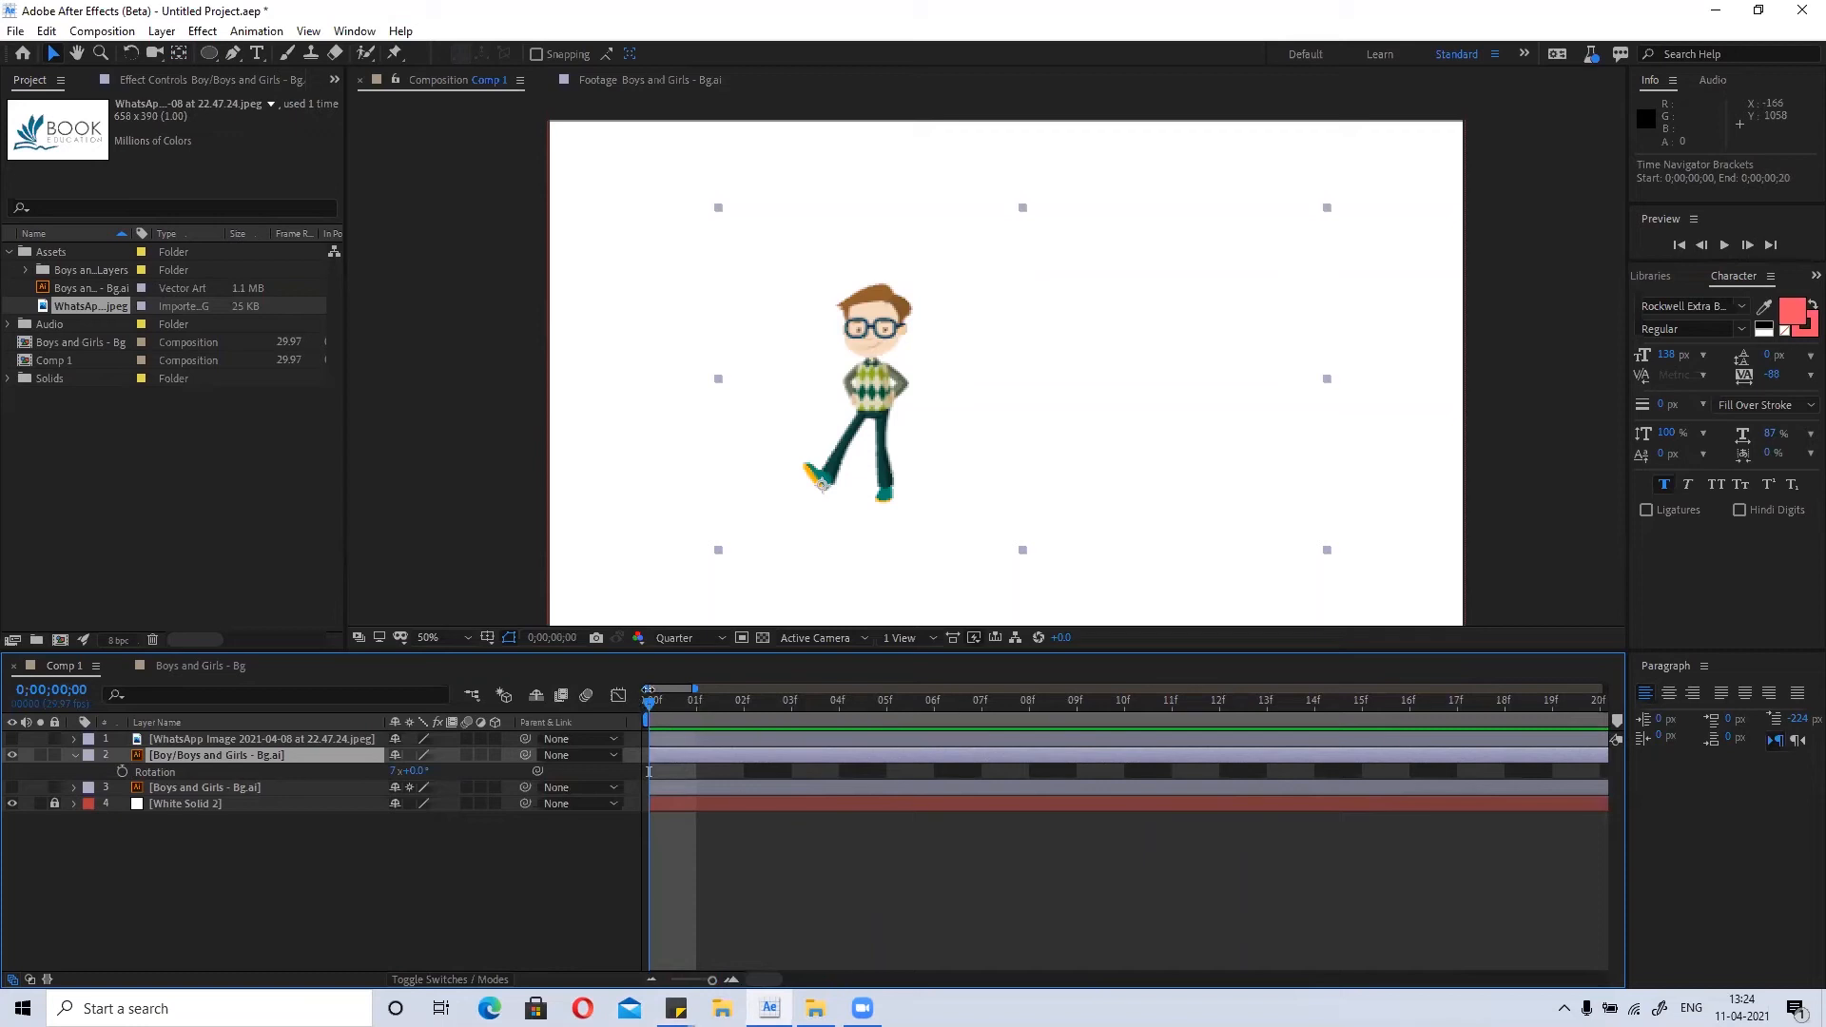
left_click_drag(670, 690, 698, 689)
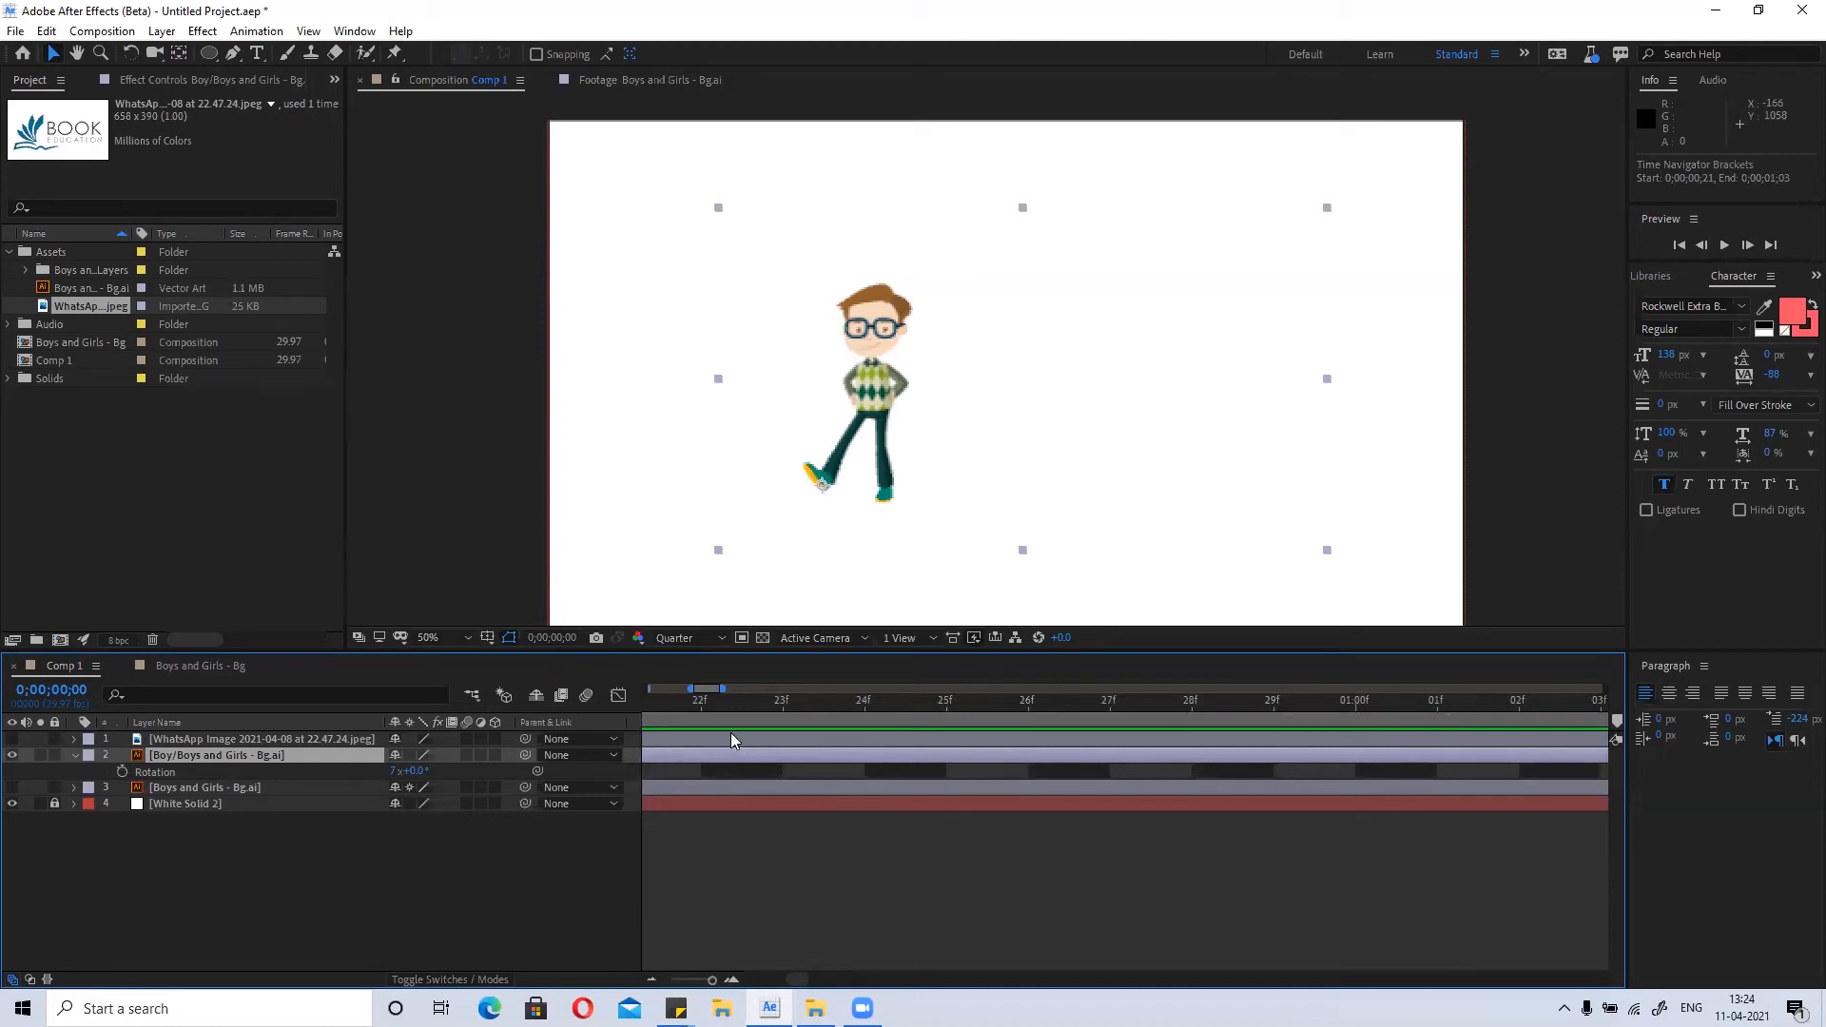
left_click_drag(709, 694, 623, 693)
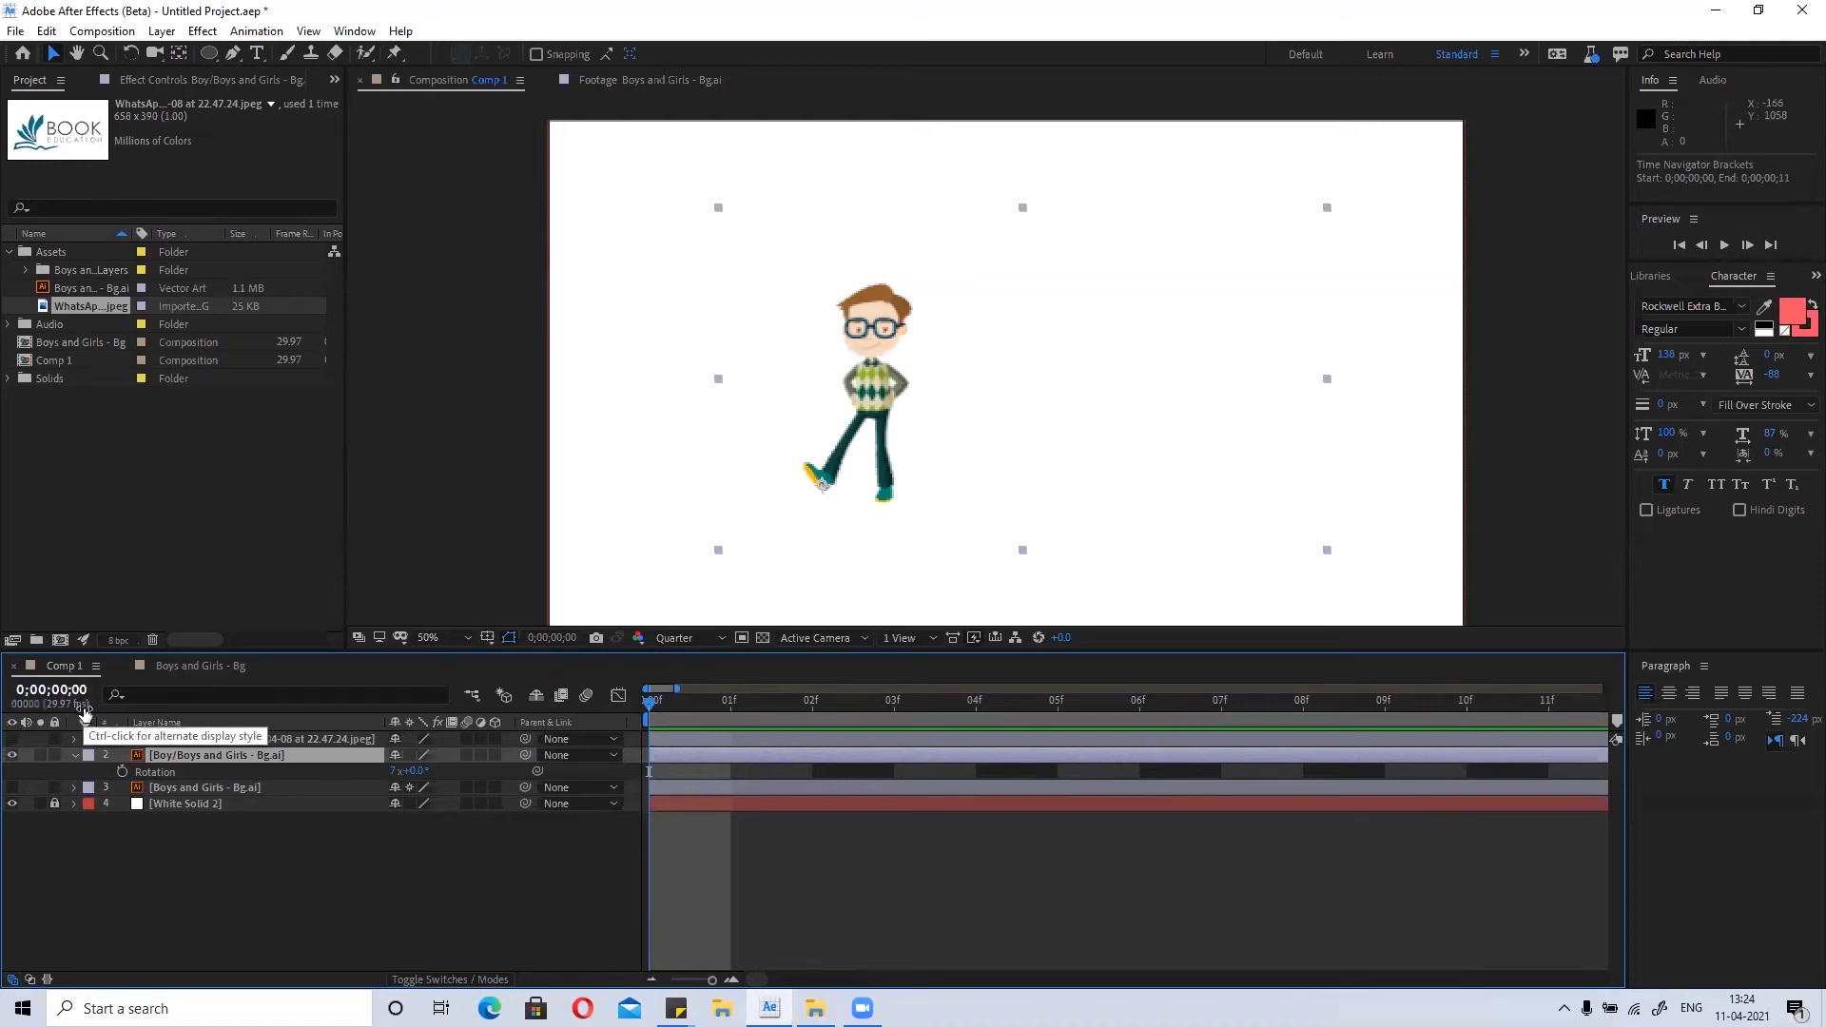
Scrub the current time to frame 19, and set the timecode to 0;00;10;19.
left_click(57, 688)
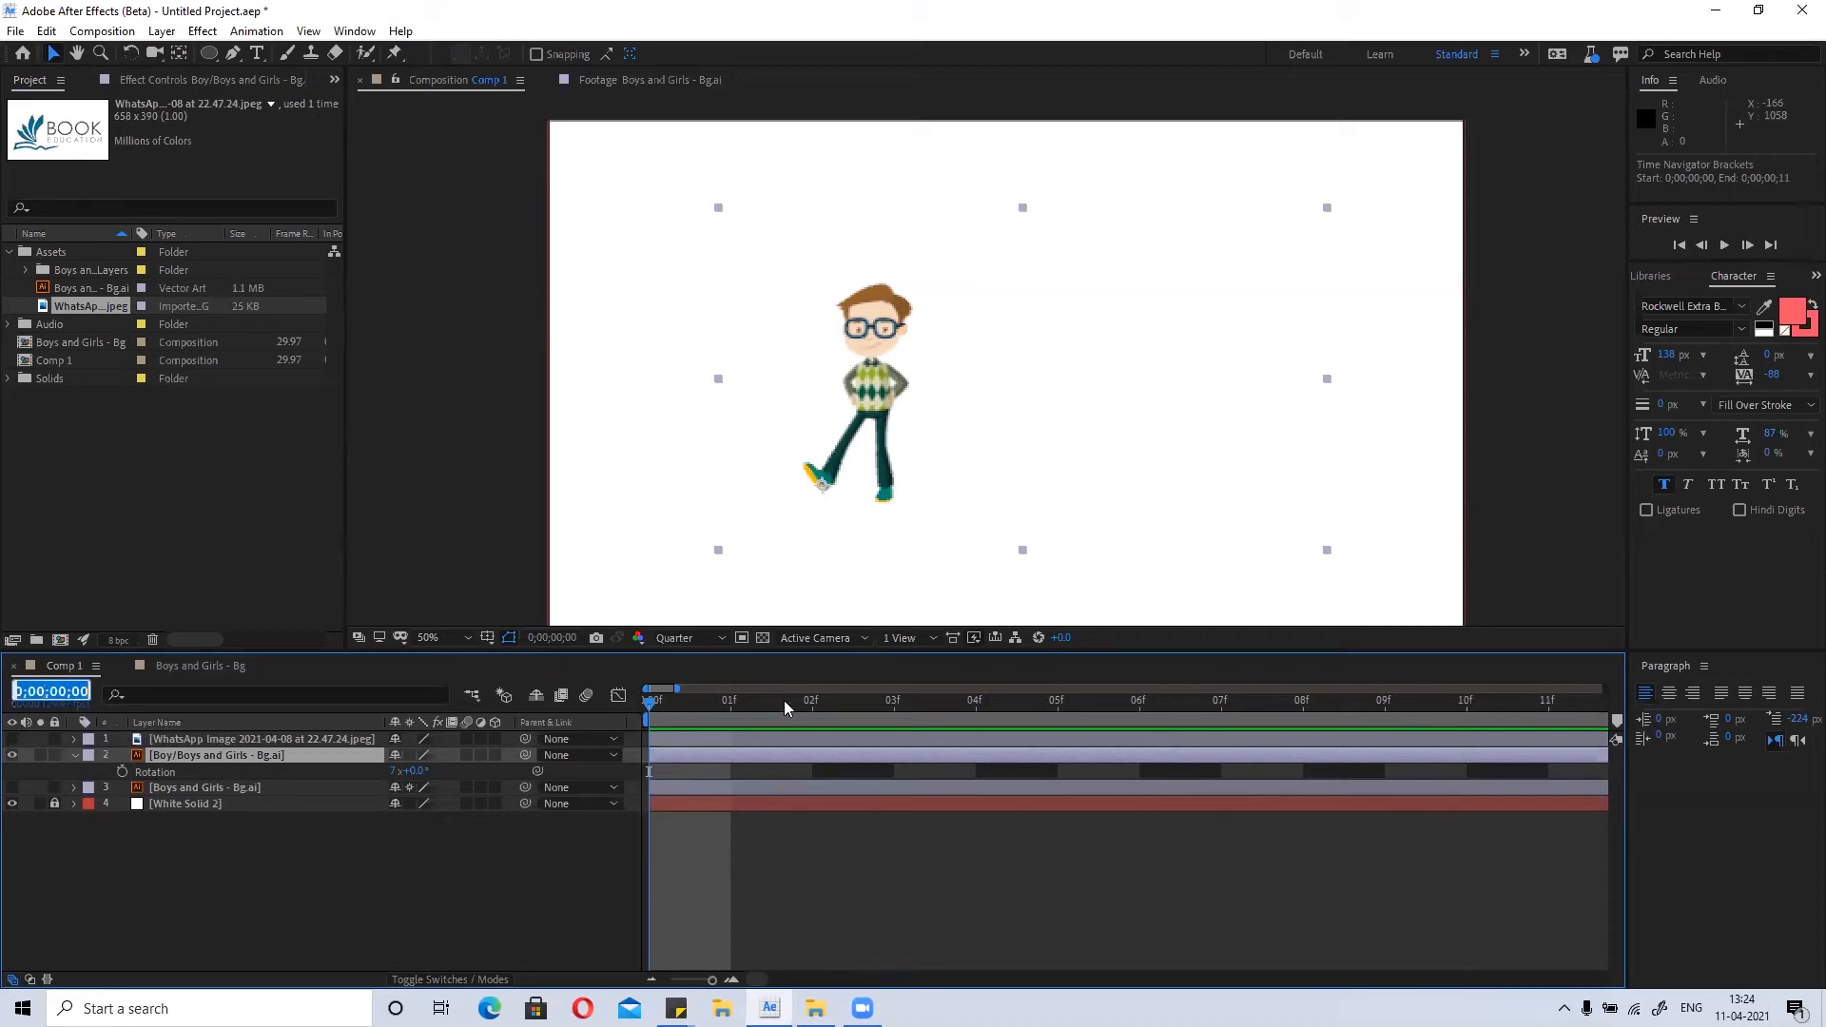
left_click_drag(652, 702, 1358, 766)
left_click(35, 687)
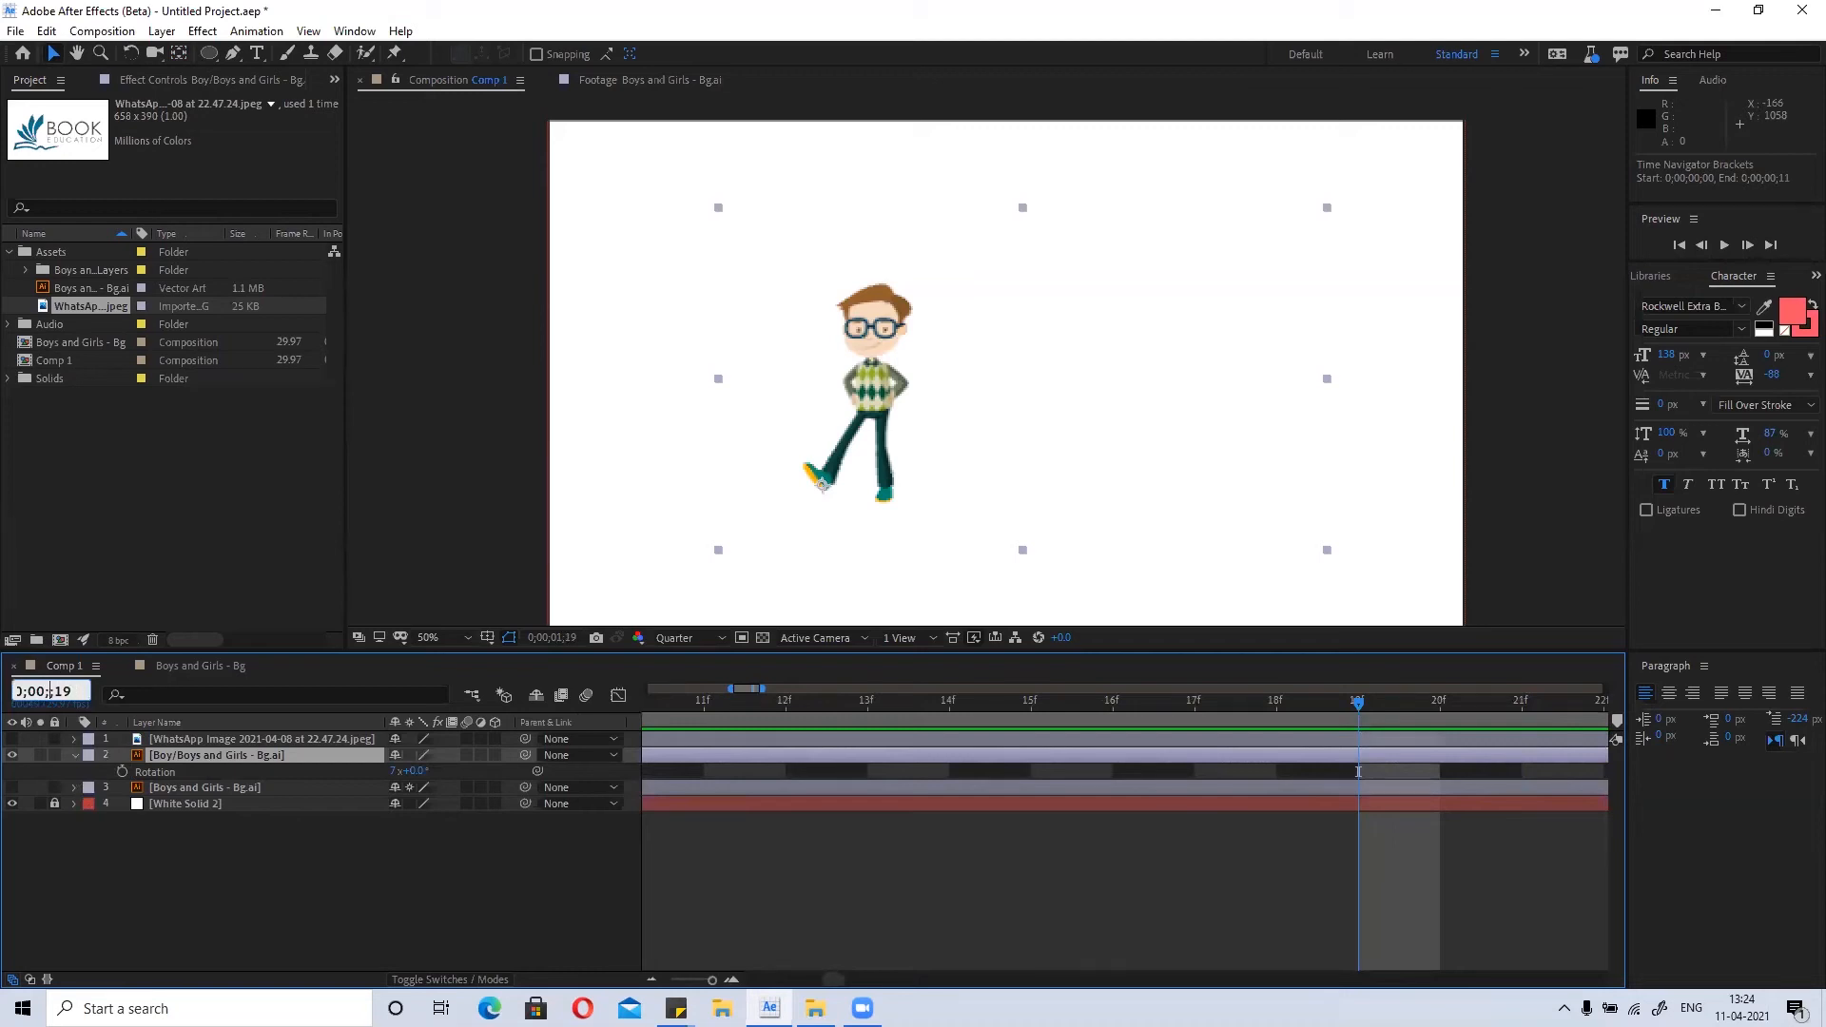
type("10;1")
key("Return")
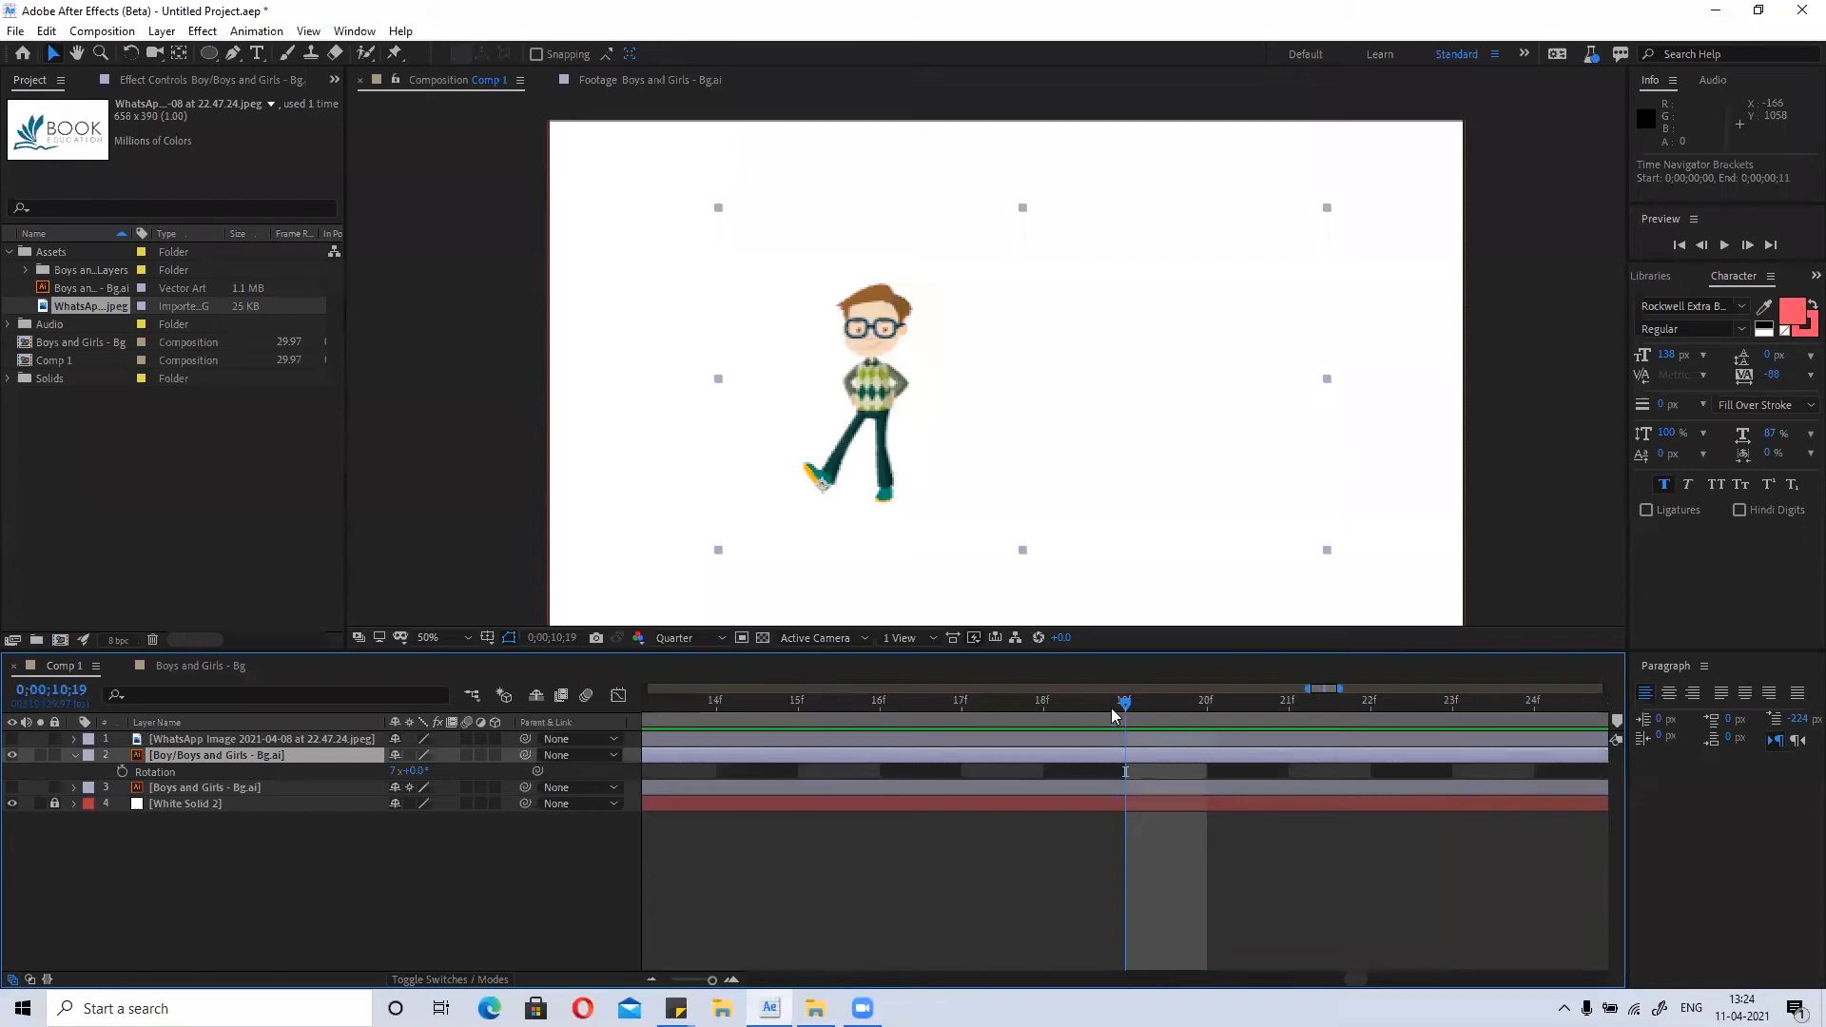
Zoom the timeline around the playhead, scrub to 0;00;10;23, and bring the full 15-second composition back into view at 0;00;09;15.
scroll(1092, 841, "down", 4)
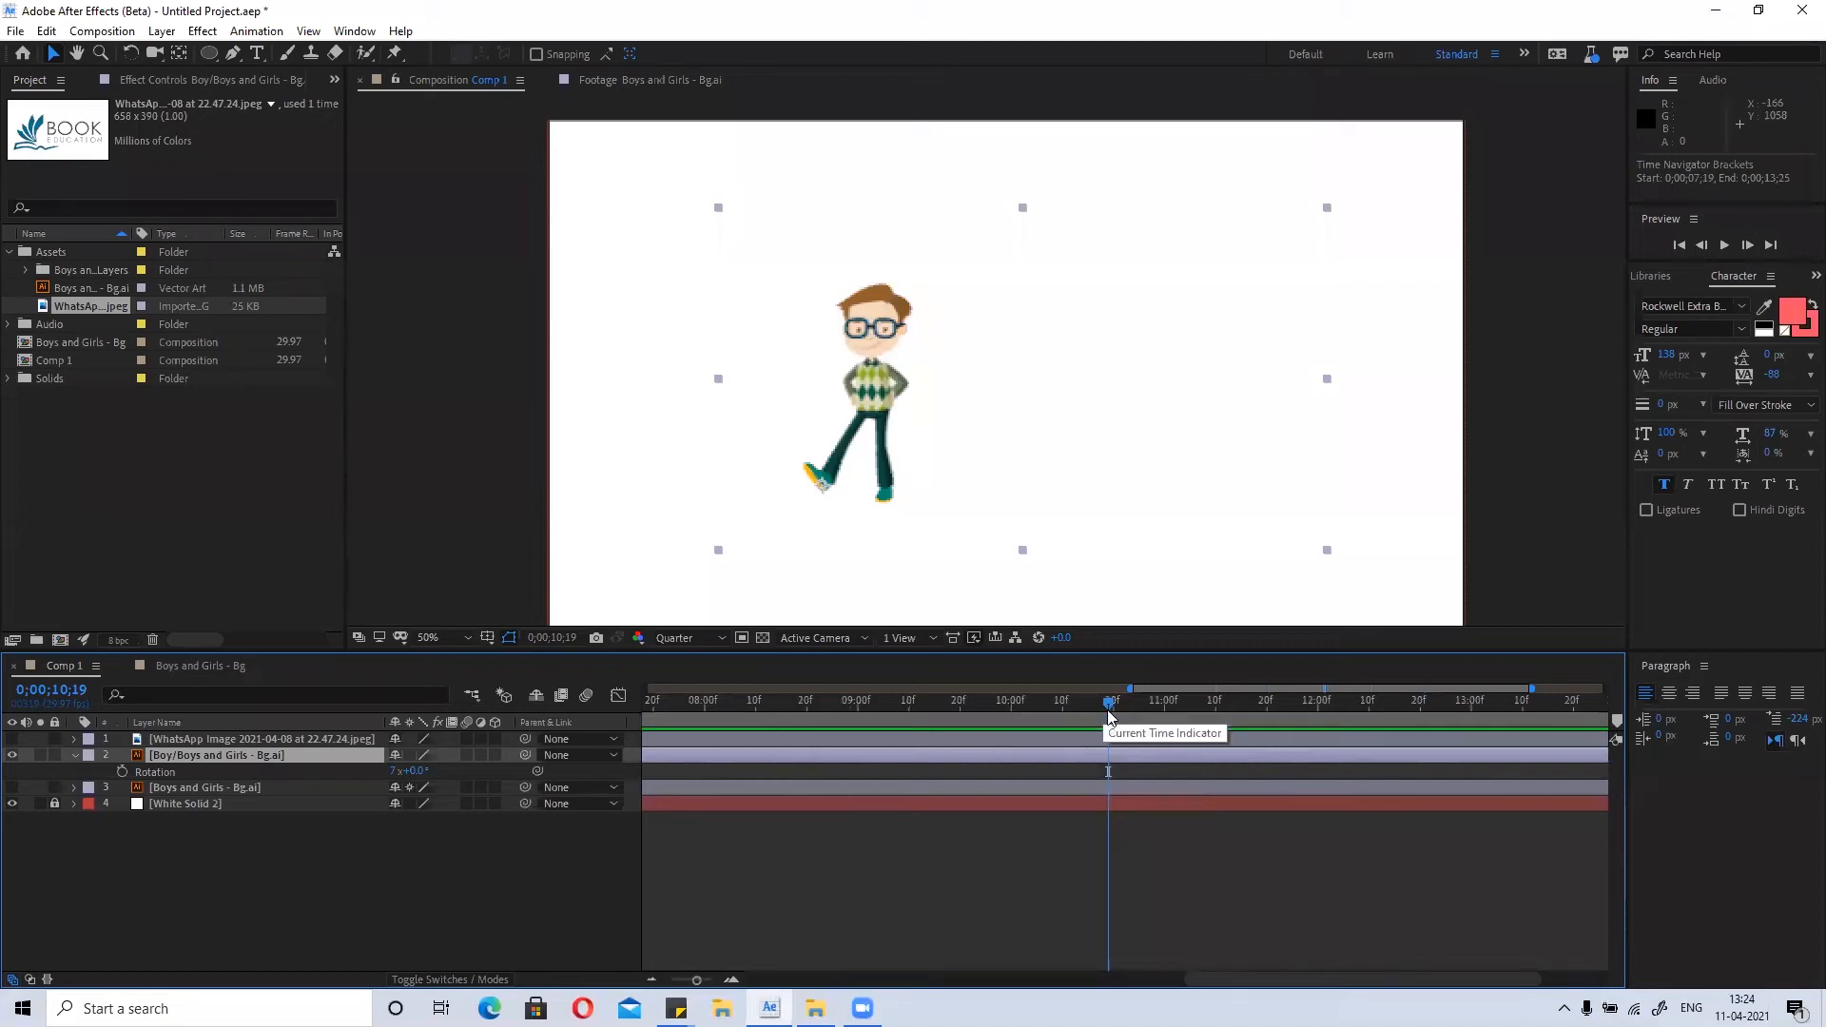
scroll(1108, 715, "up", 5)
scroll(754, 731, "up", 1)
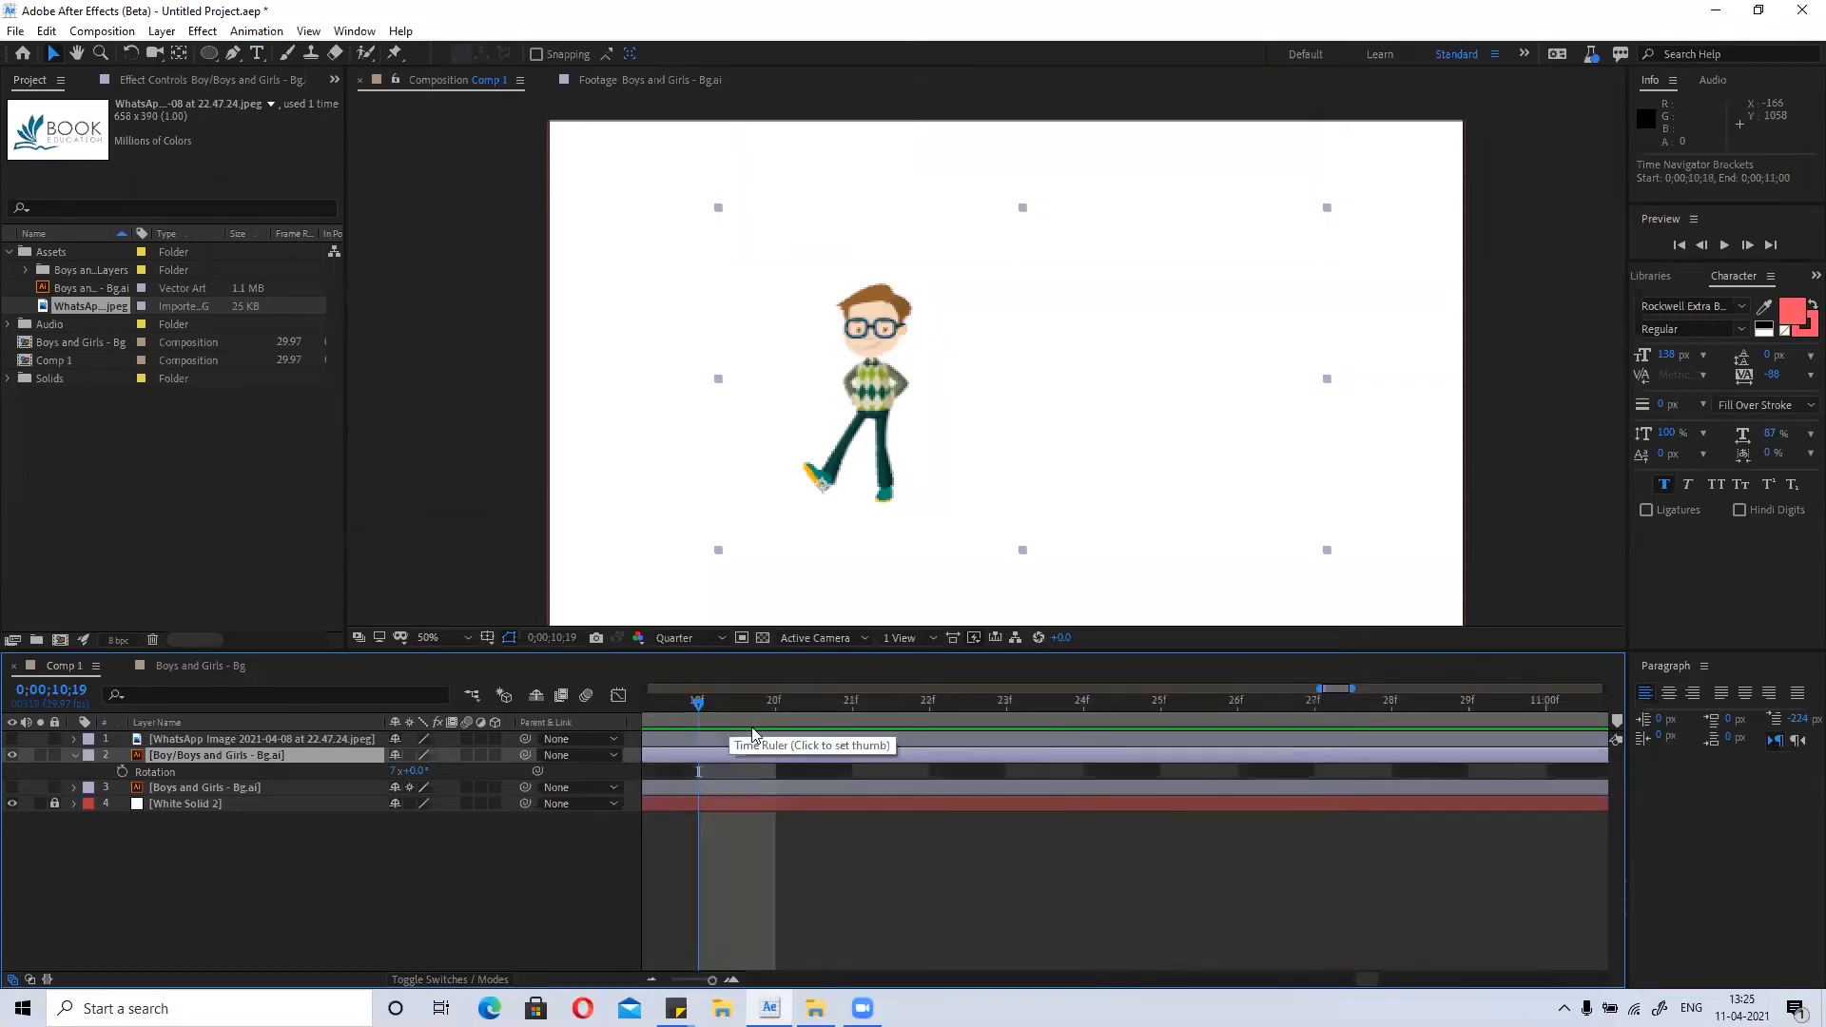
mouse_move(697, 706)
left_mouse_down()
mouse_move(740, 708)
mouse_move(697, 709)
left_mouse_up()
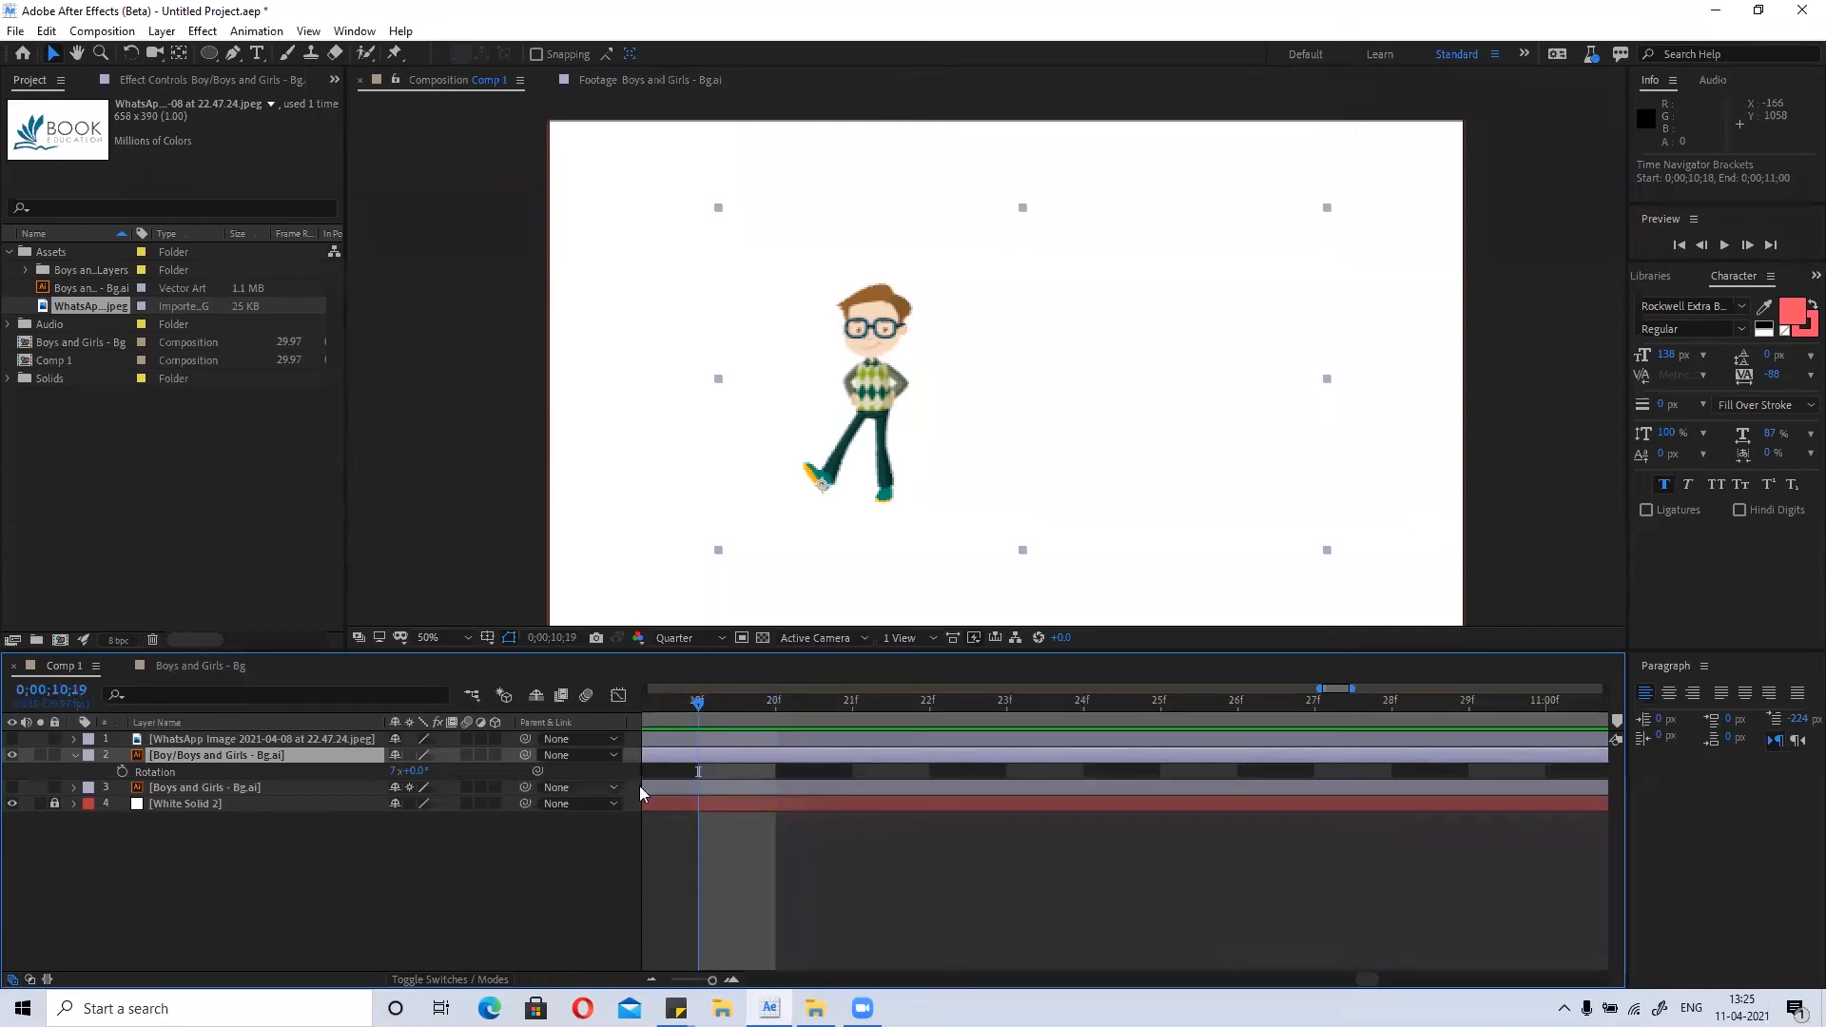
left_click_drag(699, 706, 1040, 713)
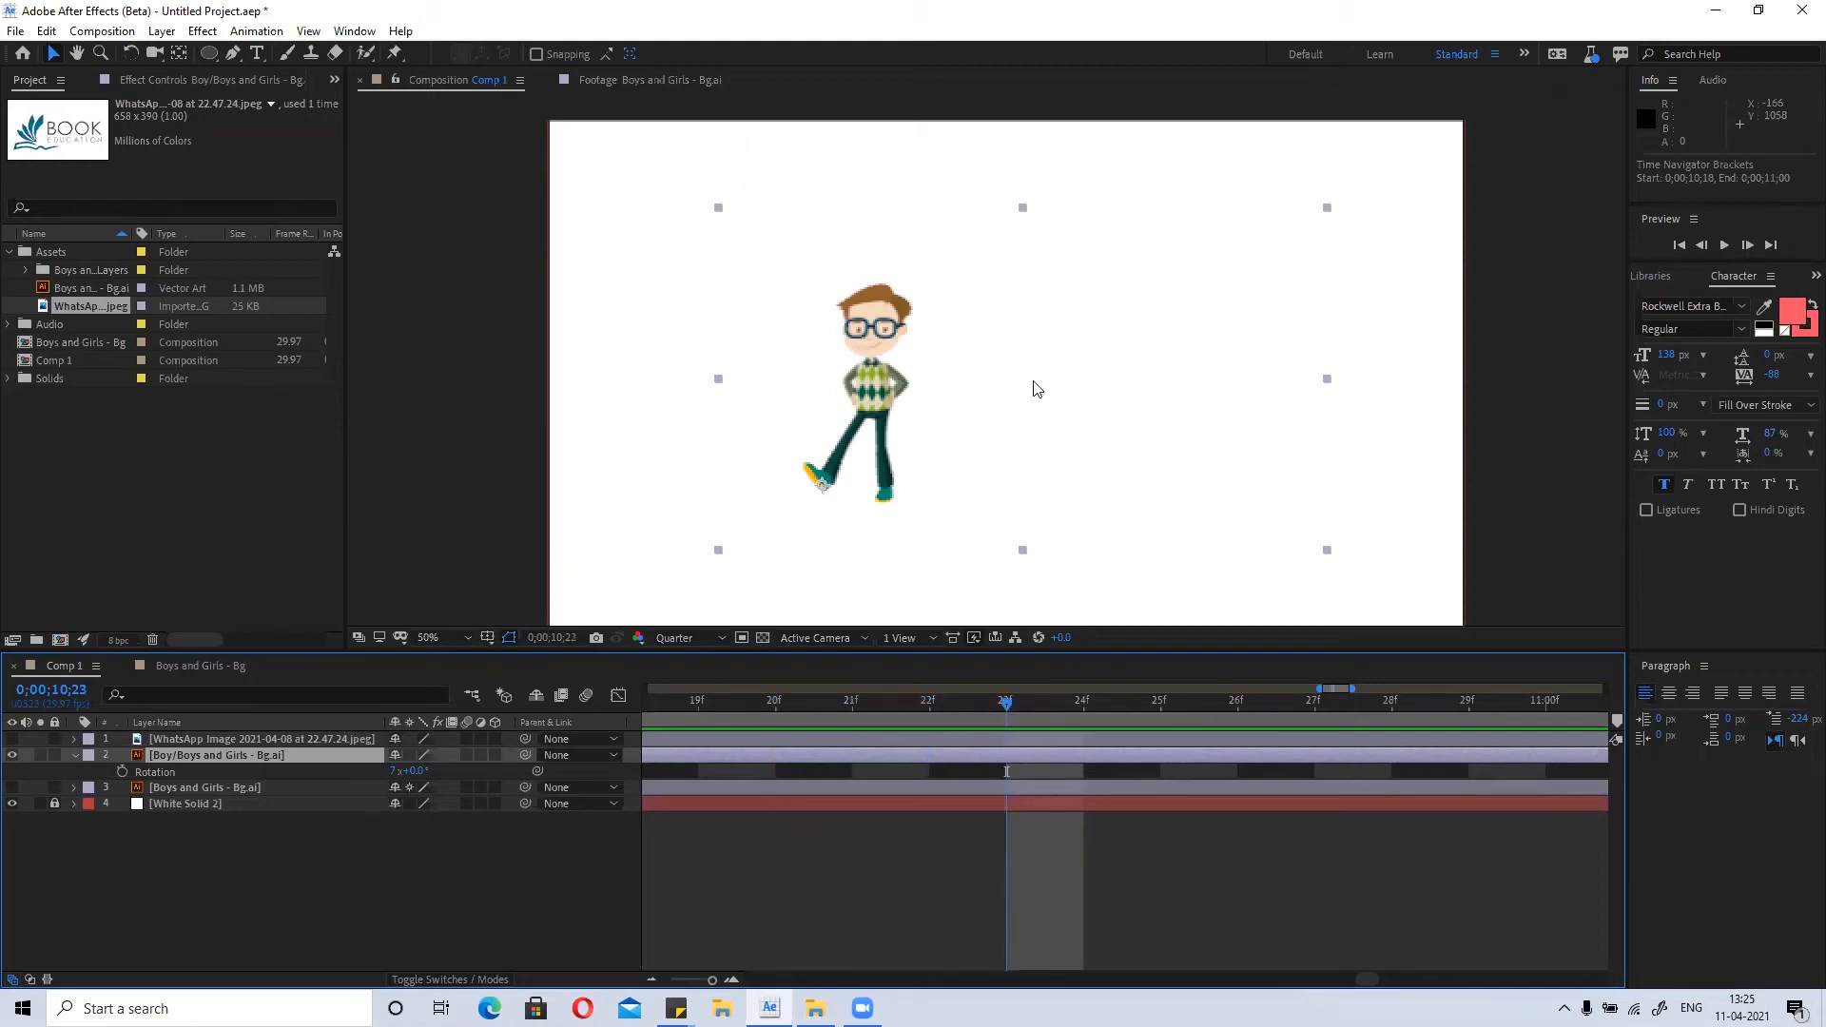
left_click_drag(990, 708, 533, 708)
scroll(951, 865, "down", 6)
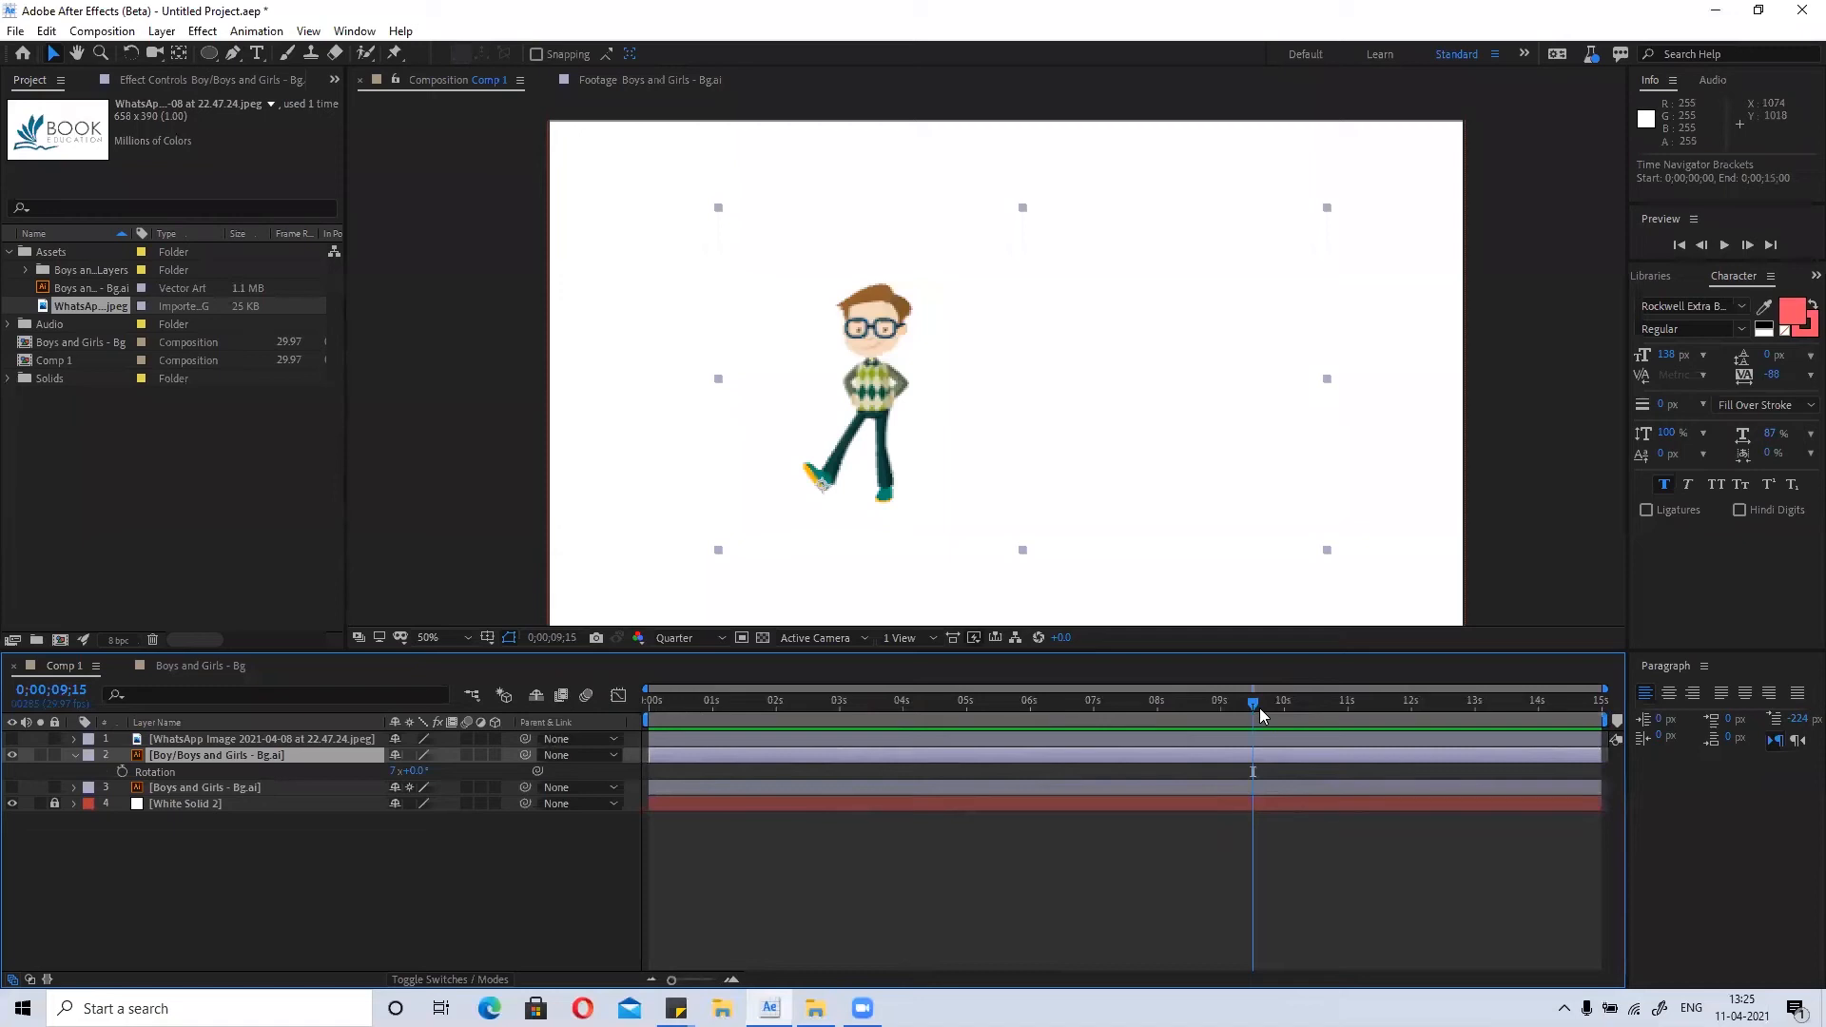
Deselect the layer and move the current time to the composition's start, its last frame at 0;00;14;29, and back to 0;00;00;00.
left_click(856, 875)
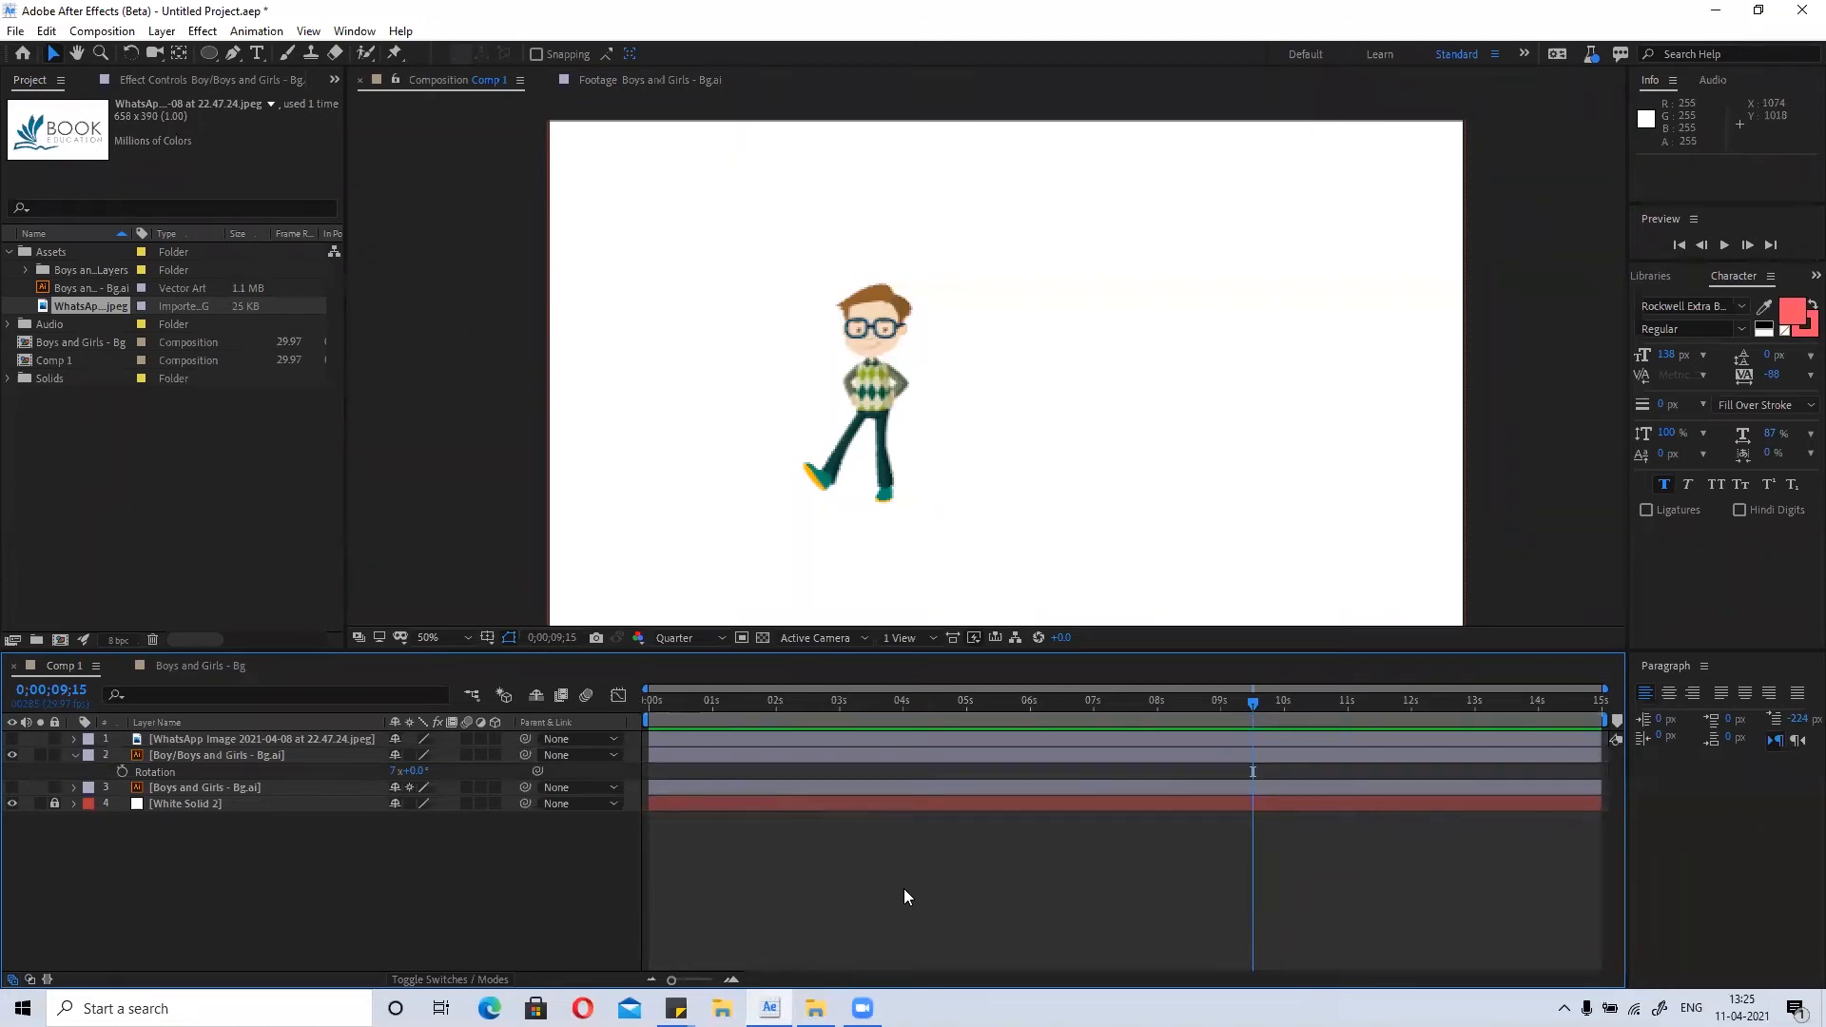
left_click(1254, 703)
left_click_drag(1255, 704, 1259, 702)
key("Home")
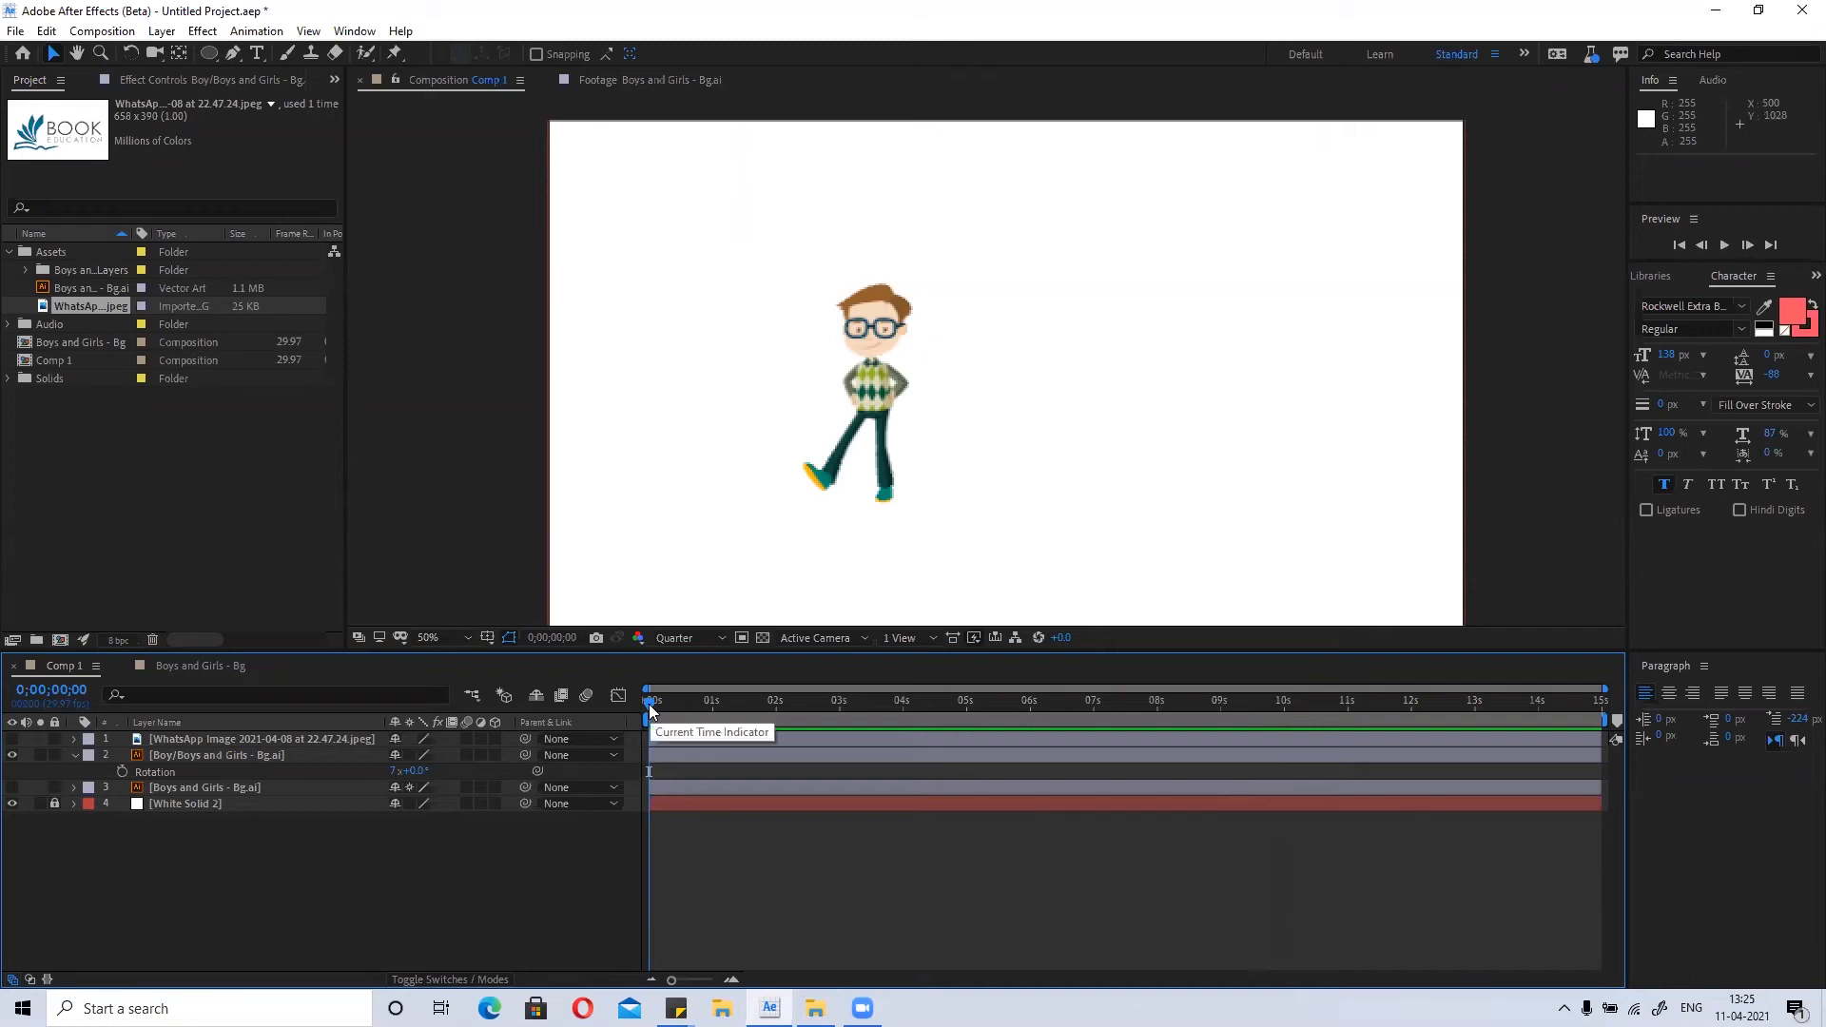
key("End")
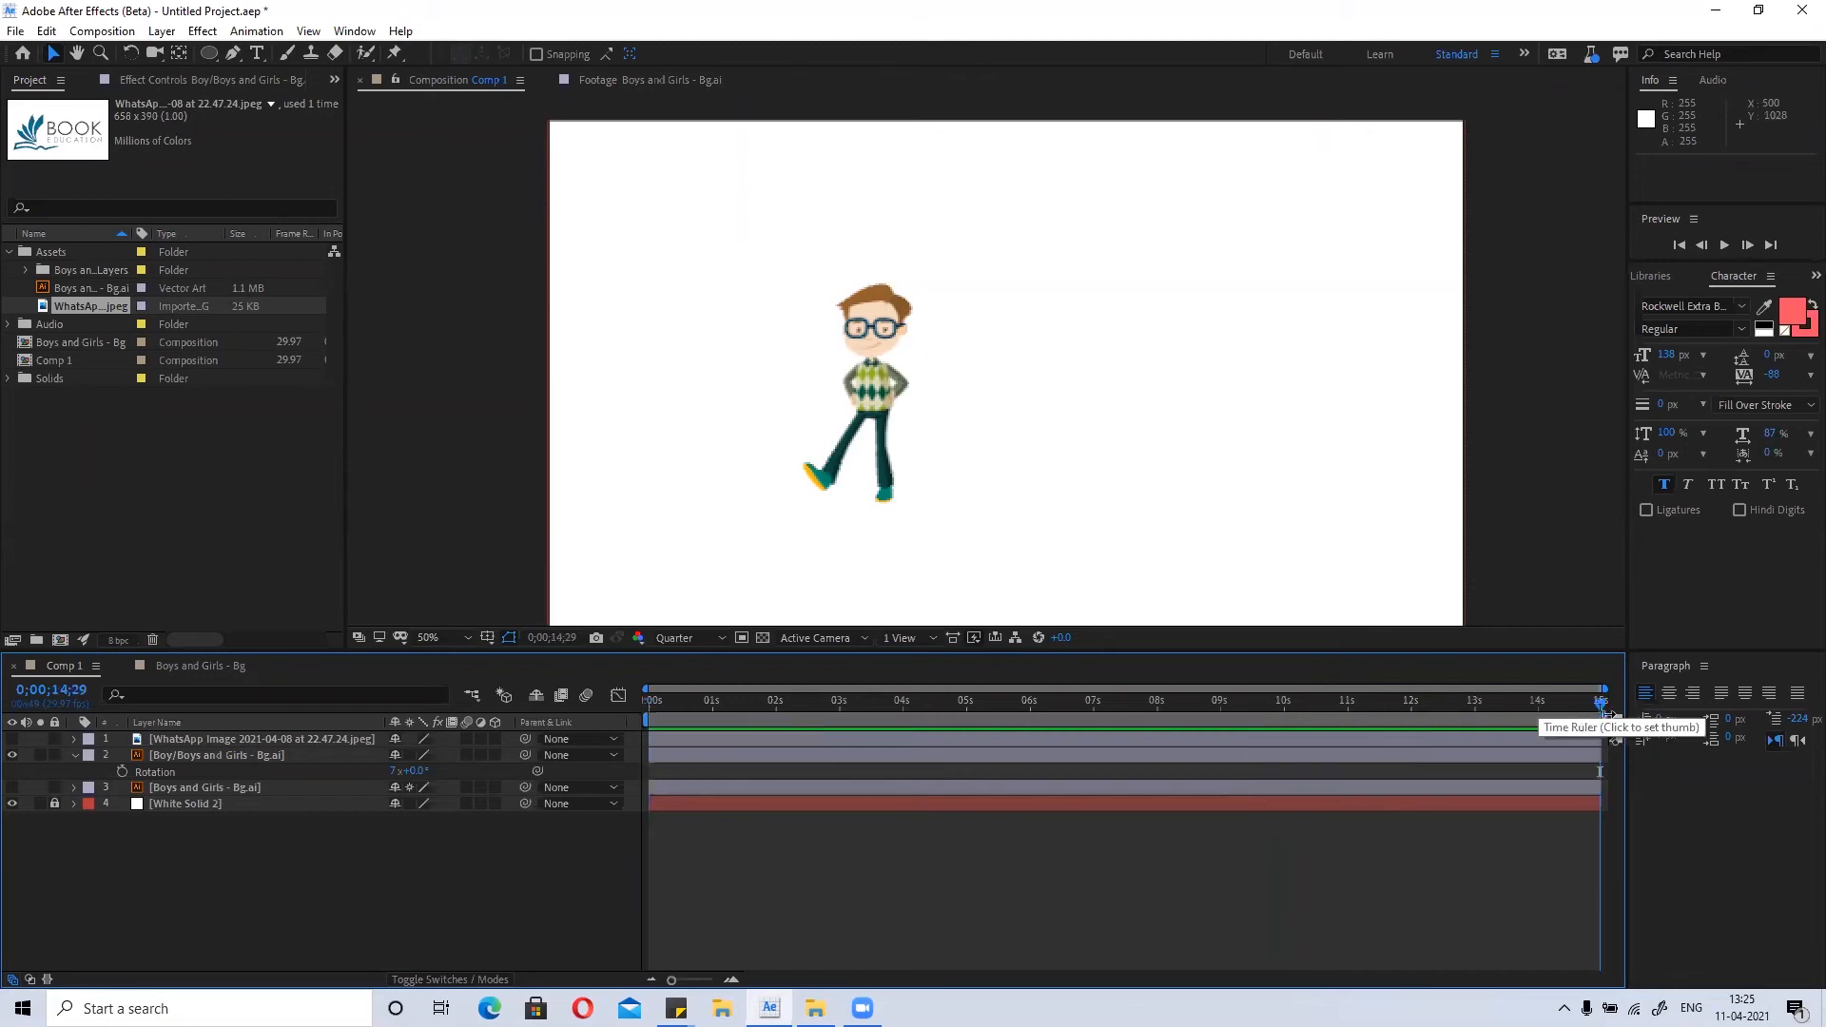
left_click_drag(1603, 704, 577, 749)
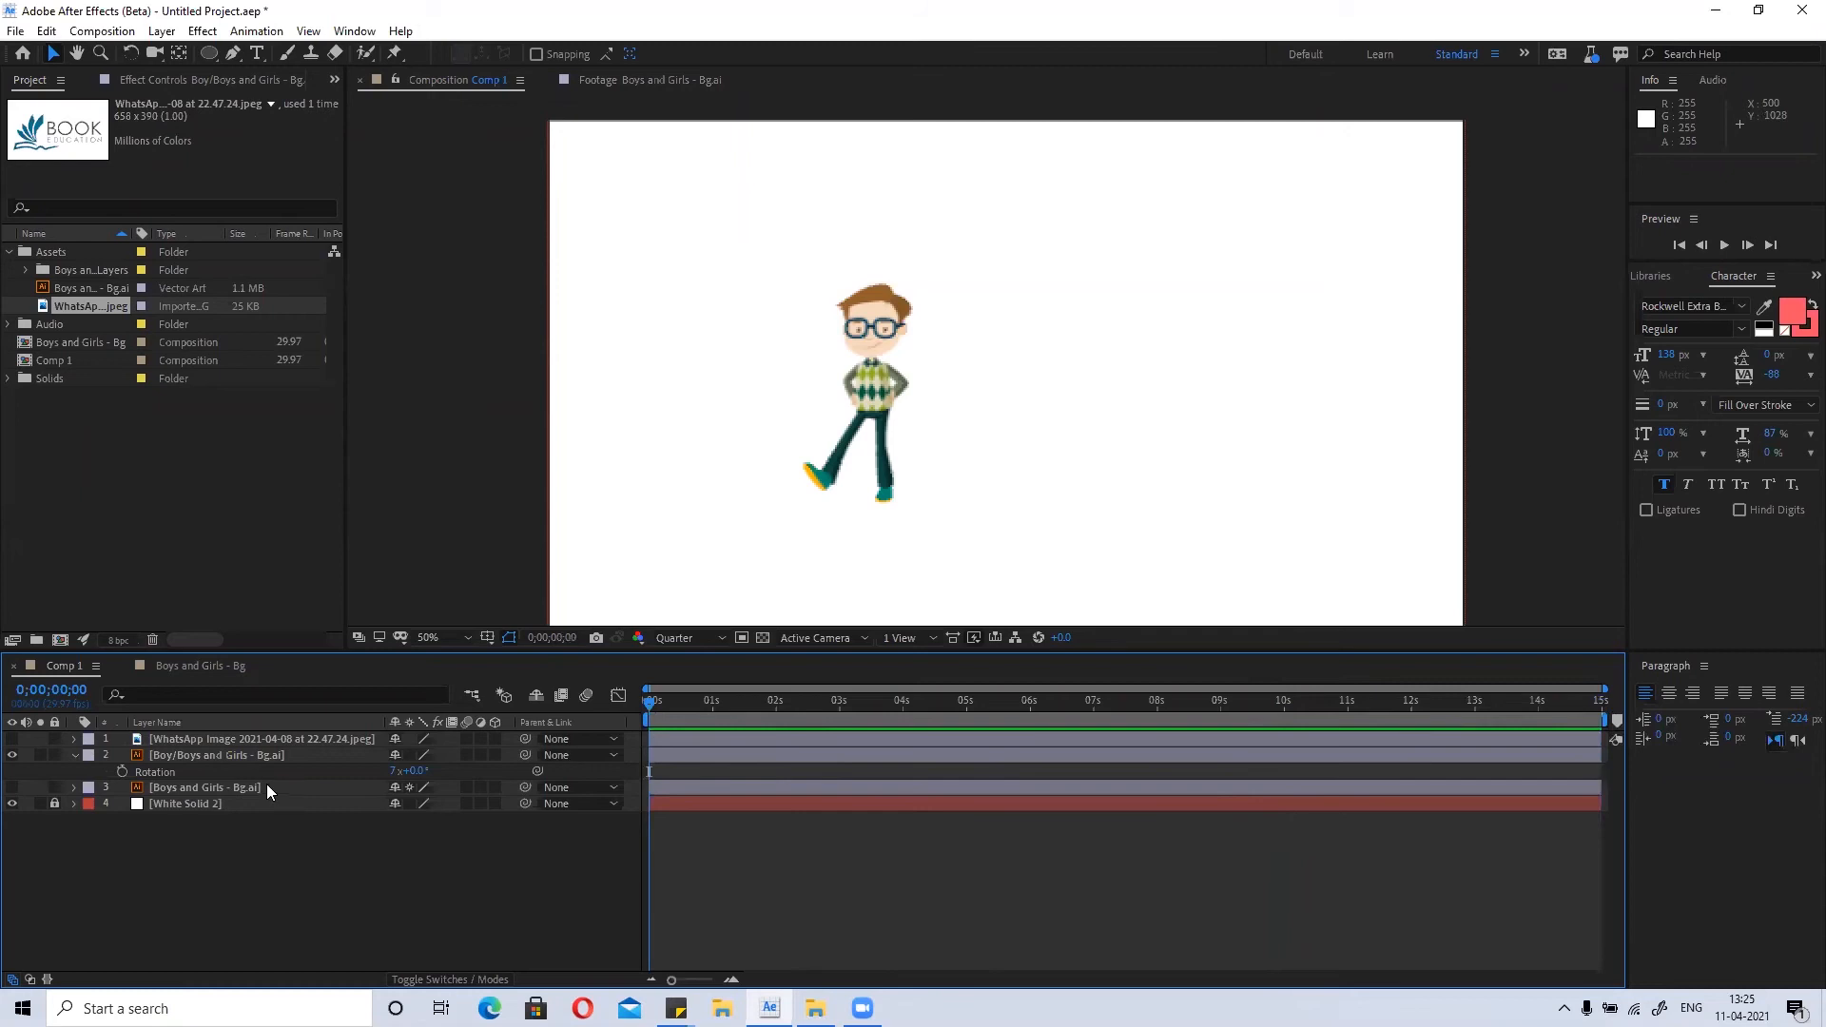
Select the boy layer, shift it to start at 0;00;02;27, and scrub the current time to 0;00;02;12.
left_click(265, 755)
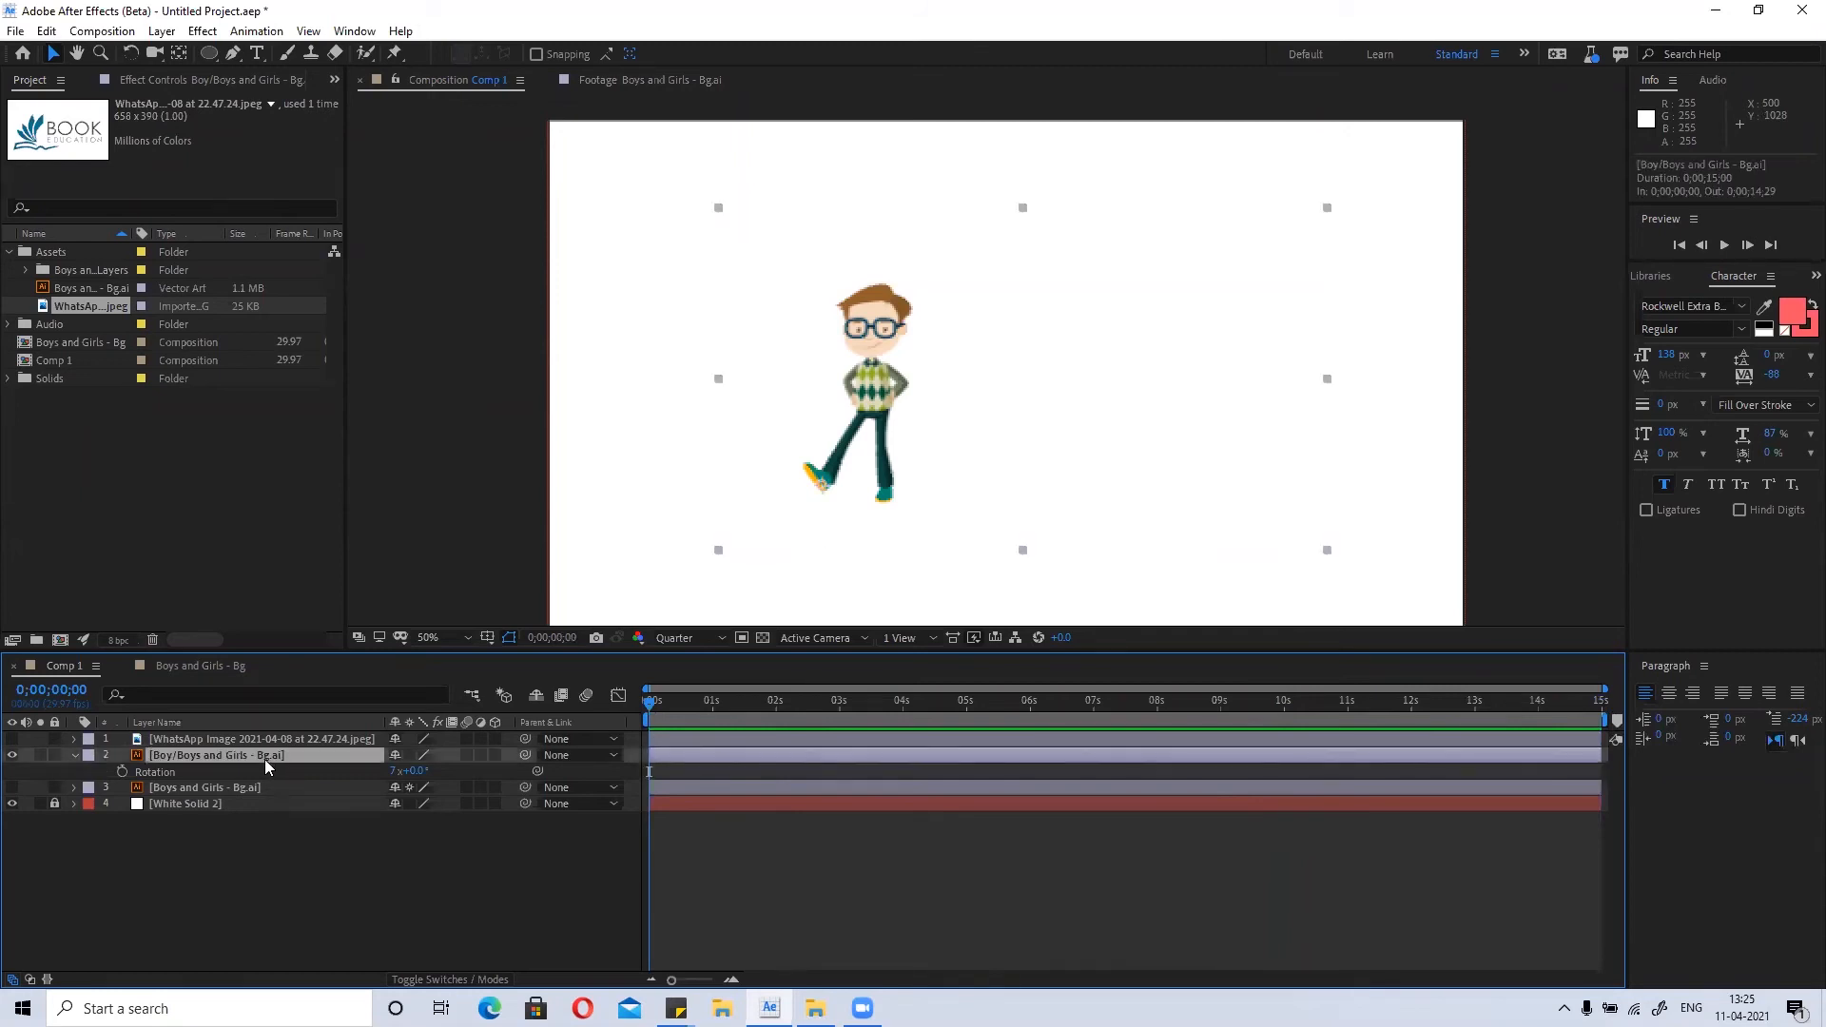
key("End")
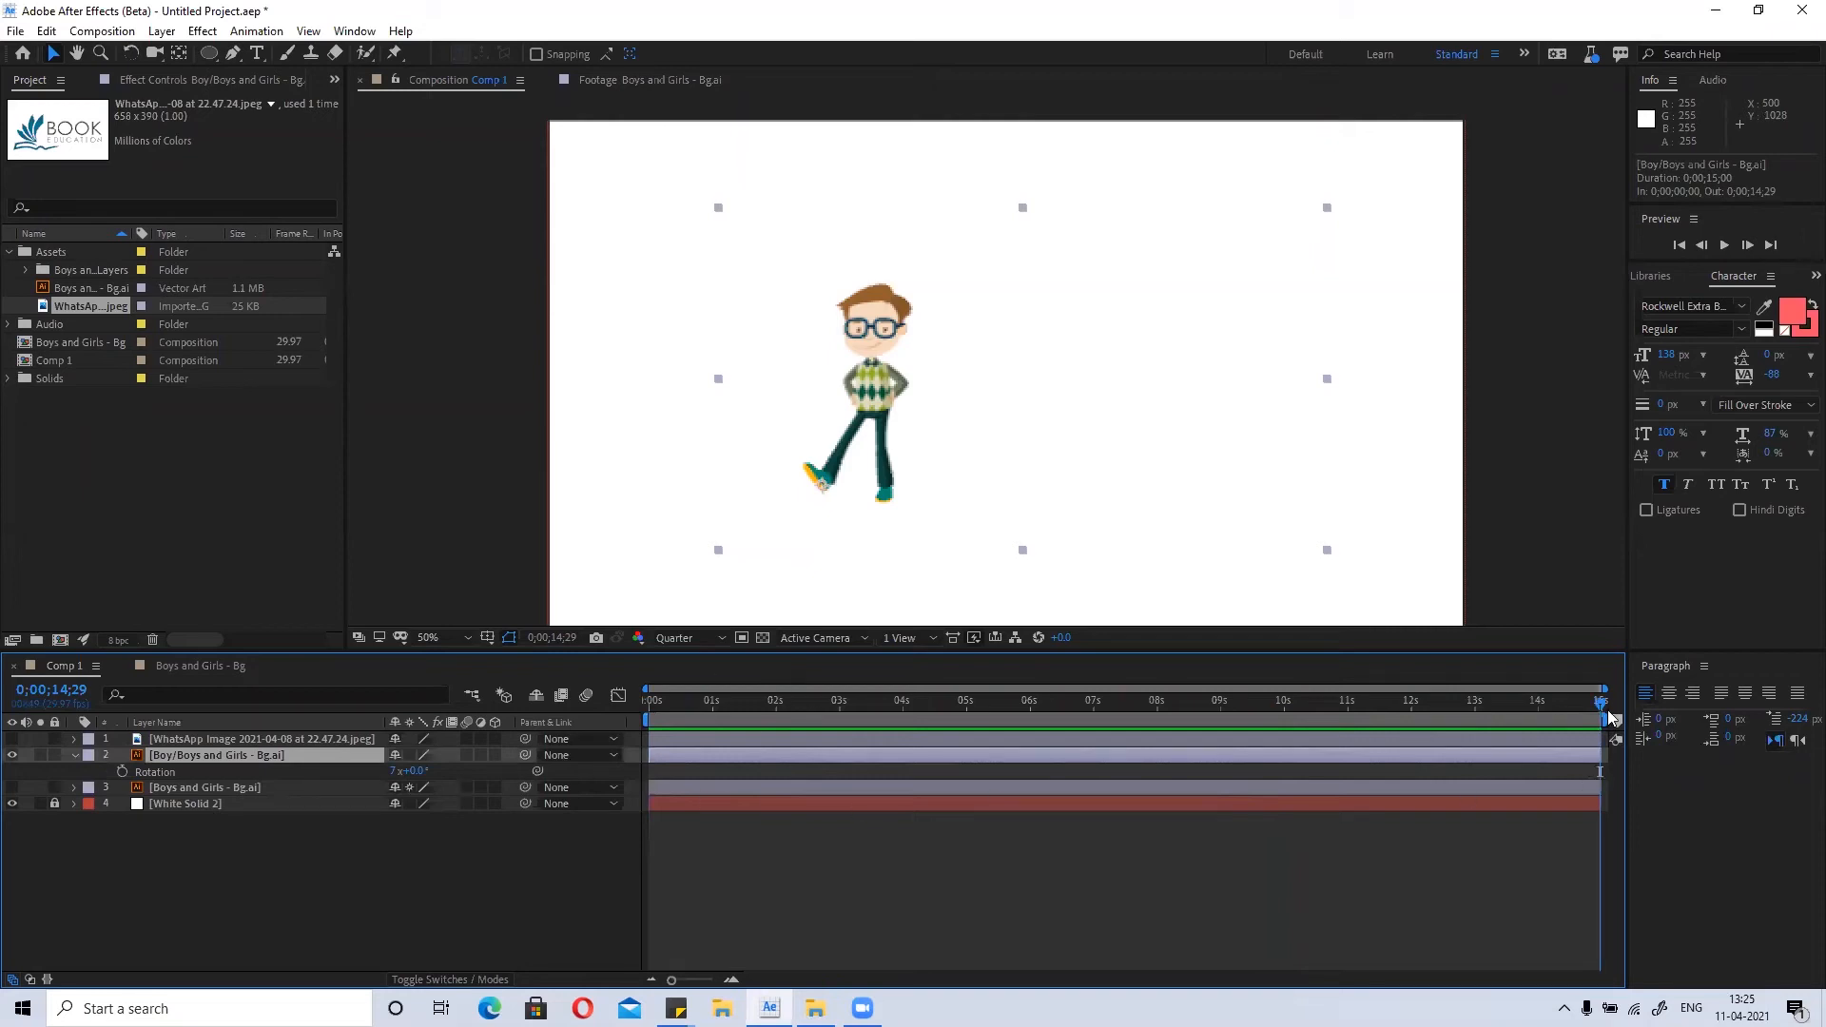
left_click_drag(1602, 709, 615, 698)
left_click_drag(679, 754, 849, 746)
left_click_drag(646, 706, 834, 754)
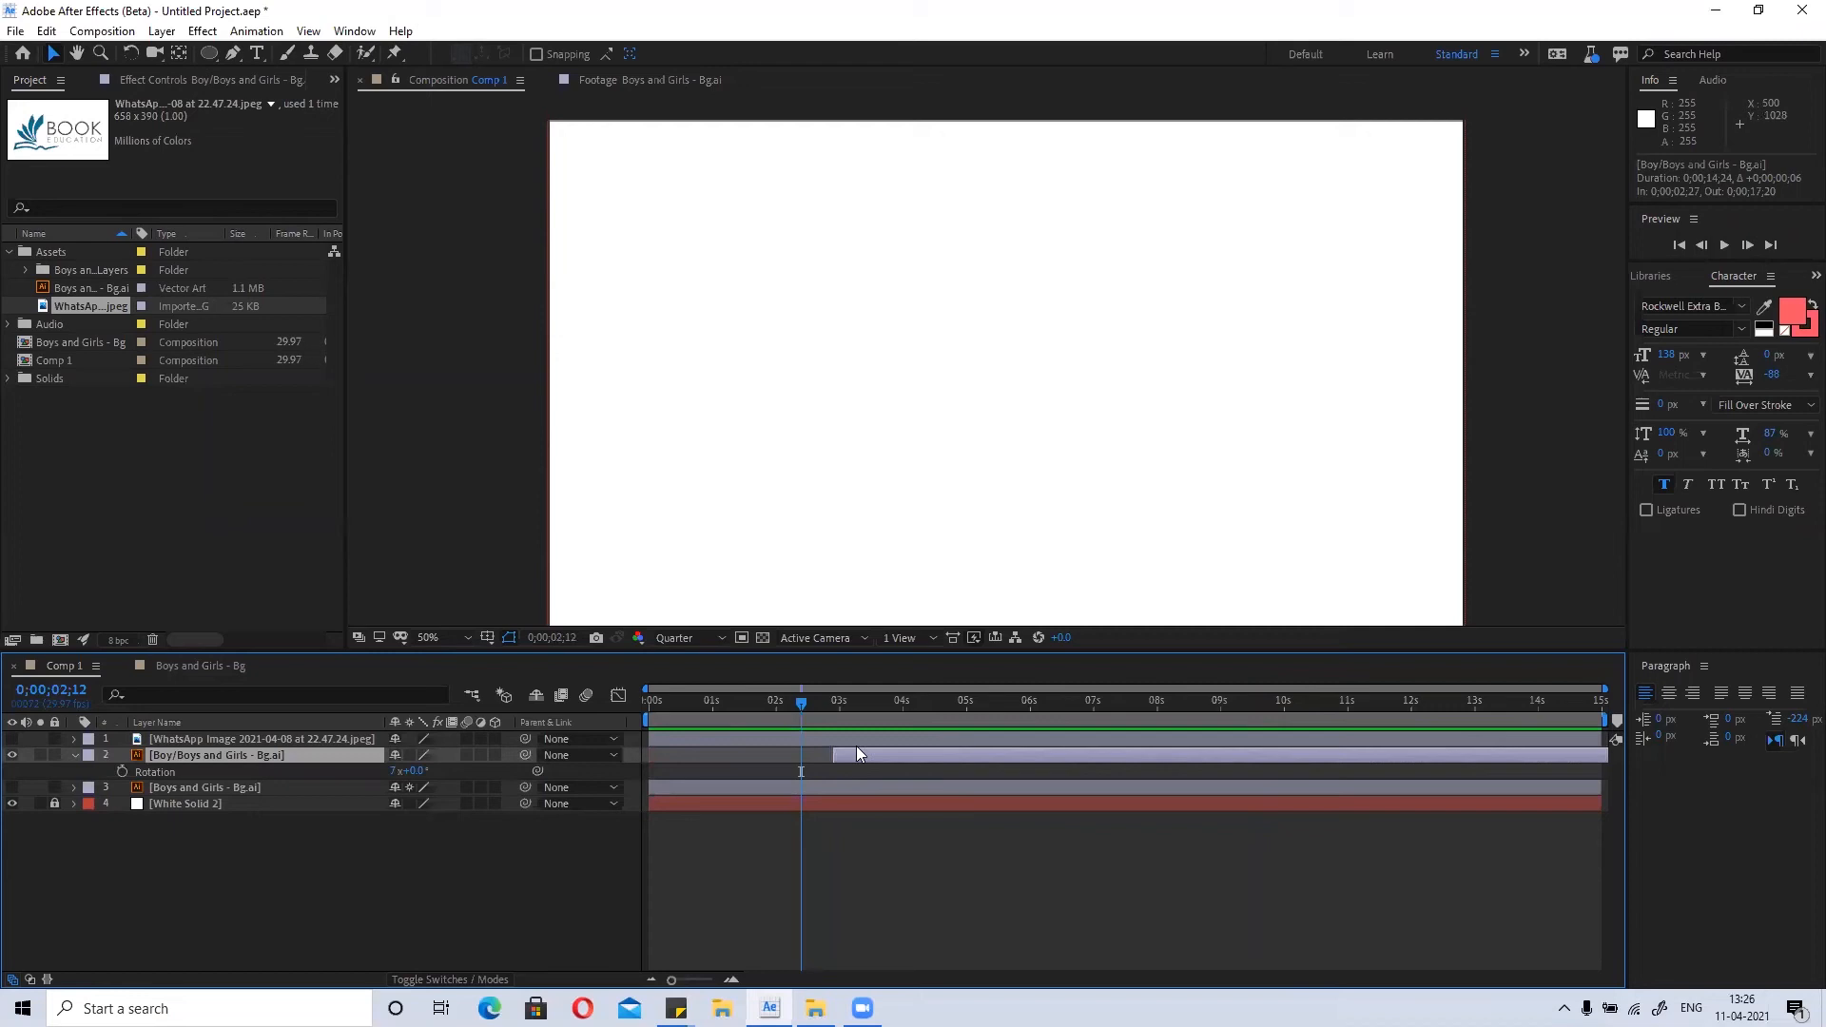
key("semicolon")
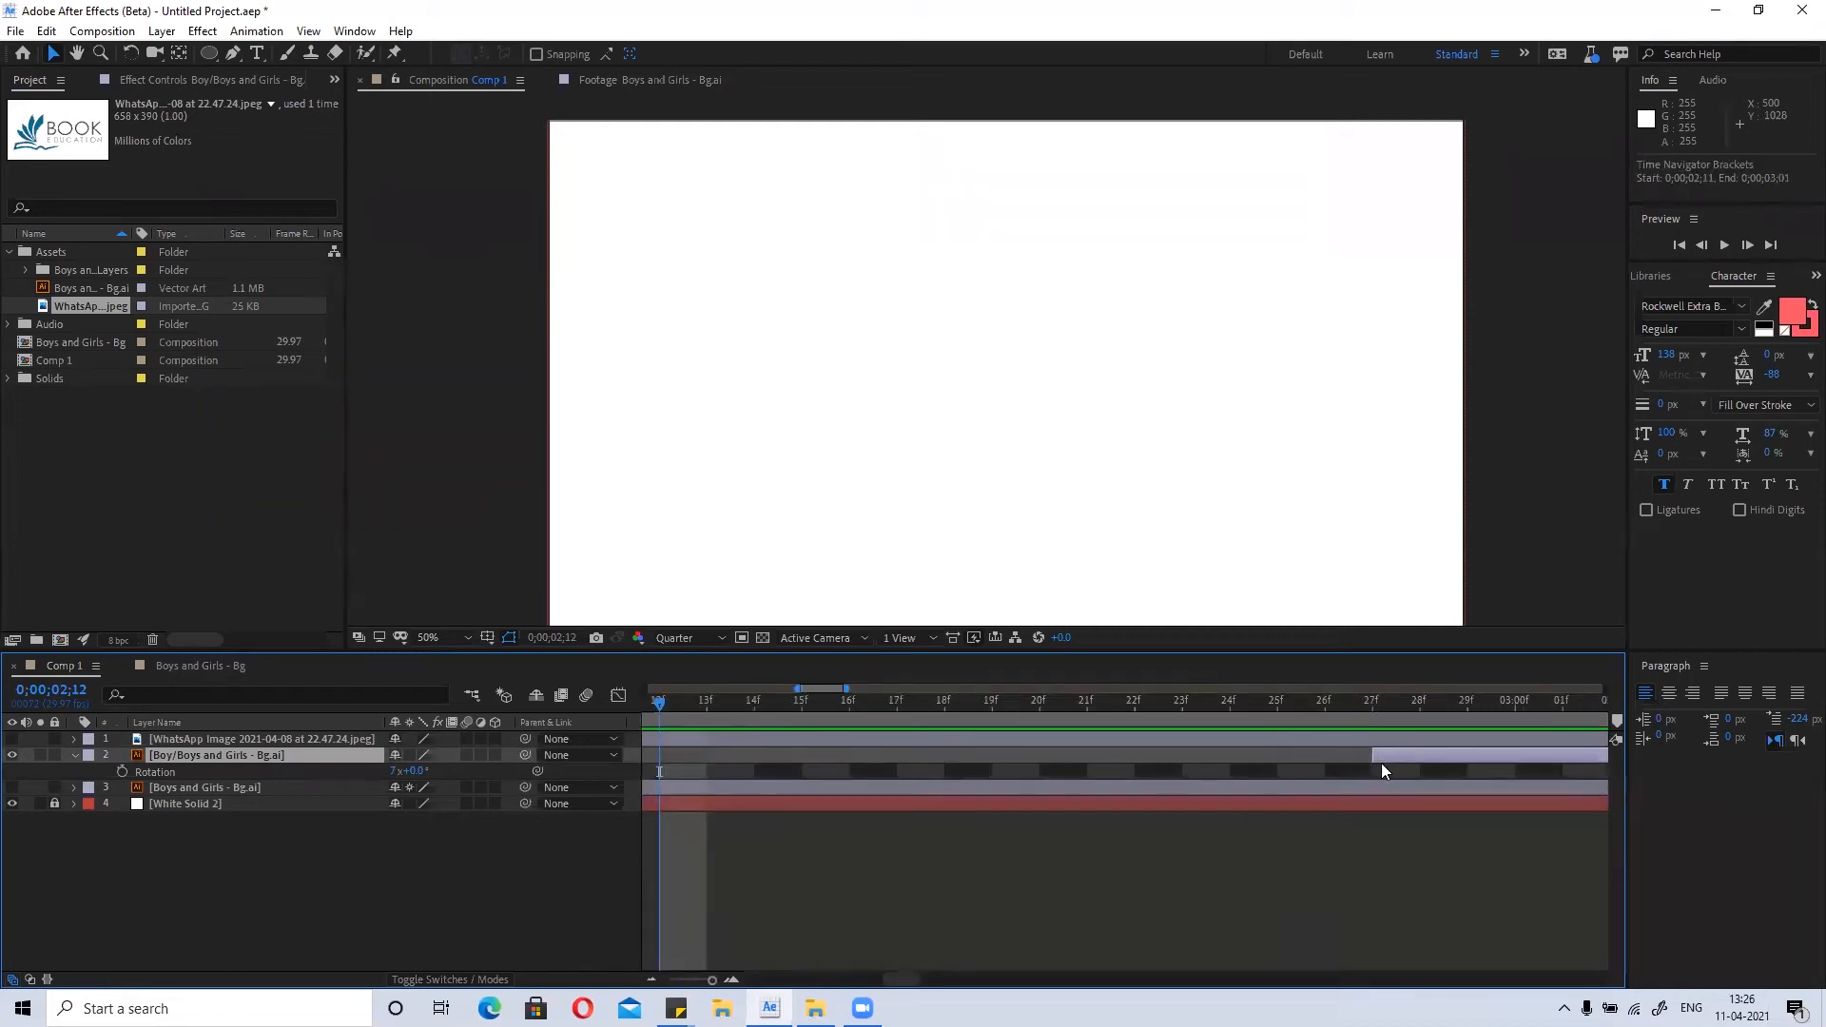
key("semicolon")
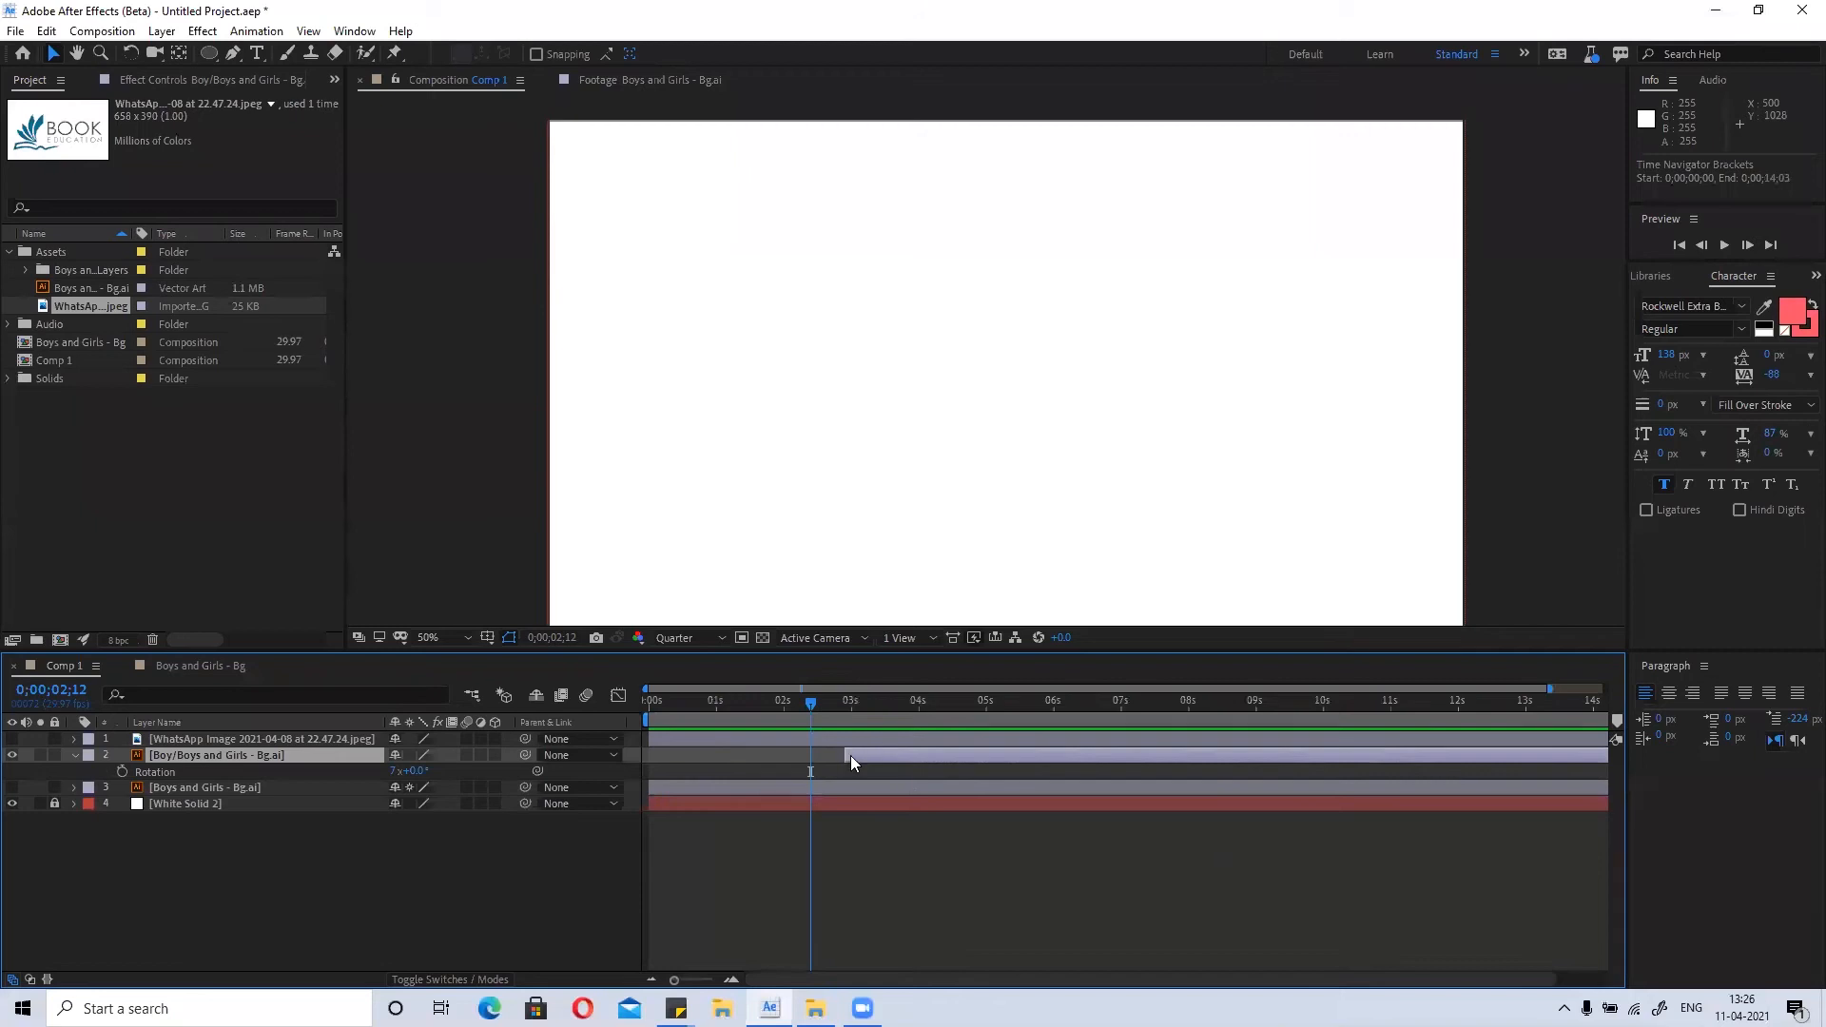
Shift the boy layer earlier in stages until it starts at 0;00;00;00, and return the current time to the composition's start.
left_click_drag(873, 753, 752, 755)
key("space")
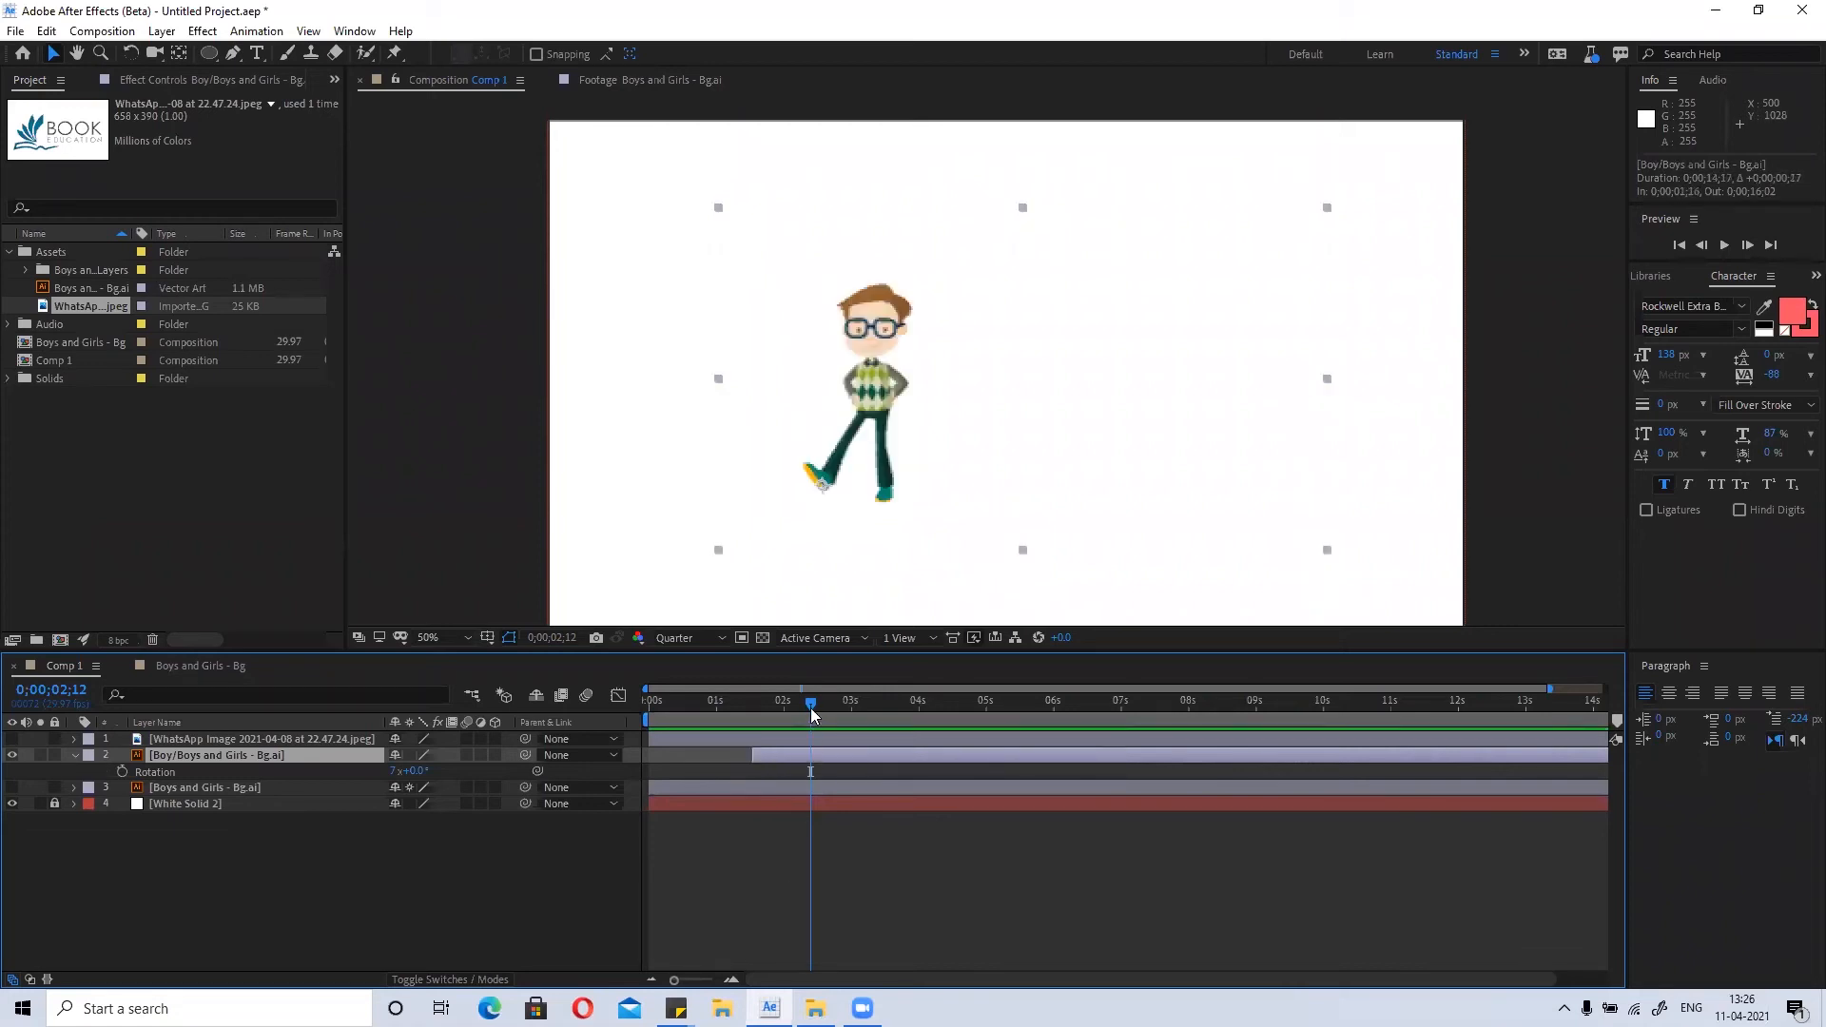
left_click_drag(1245, 757, 1200, 768)
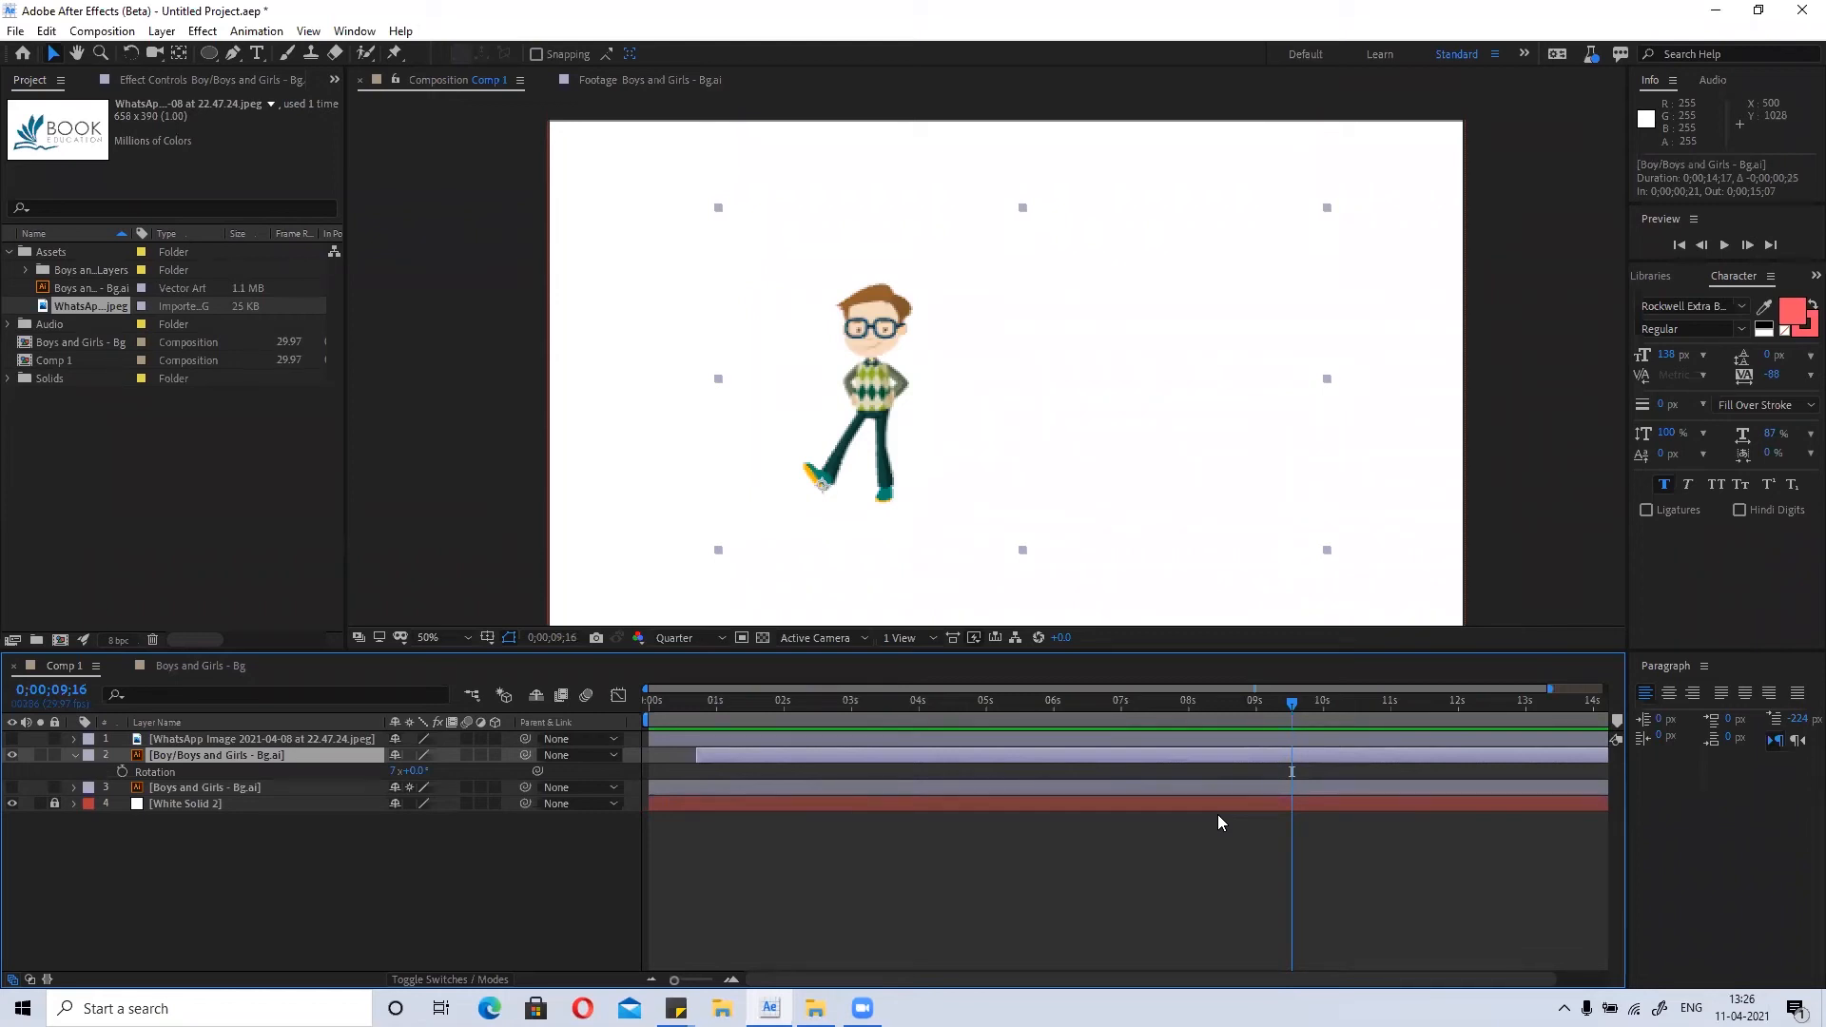
left_click_drag(841, 755, 793, 753)
left_click_drag(1294, 708, 623, 732)
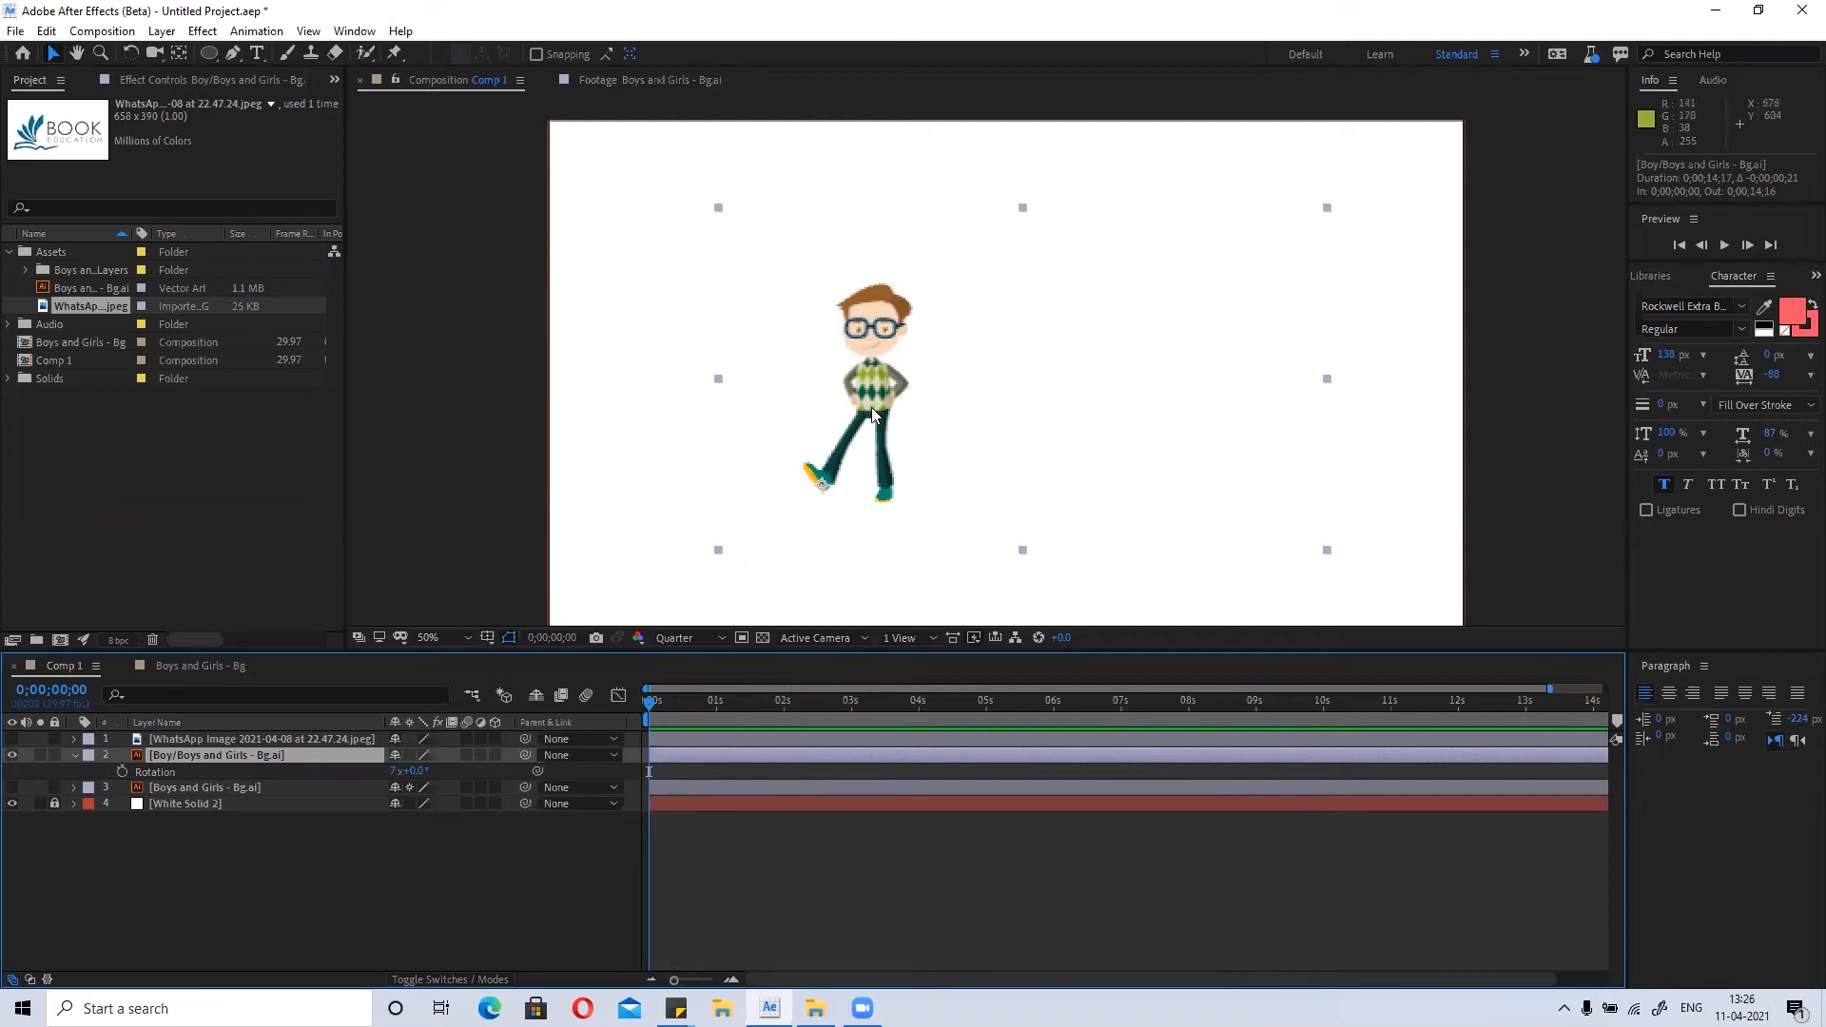
Delete the boy, WhatsApp image and Boys and Girls background layers, keeping only White Solid 2.
left_click_drag(870, 407, 809, 368)
key("Delete")
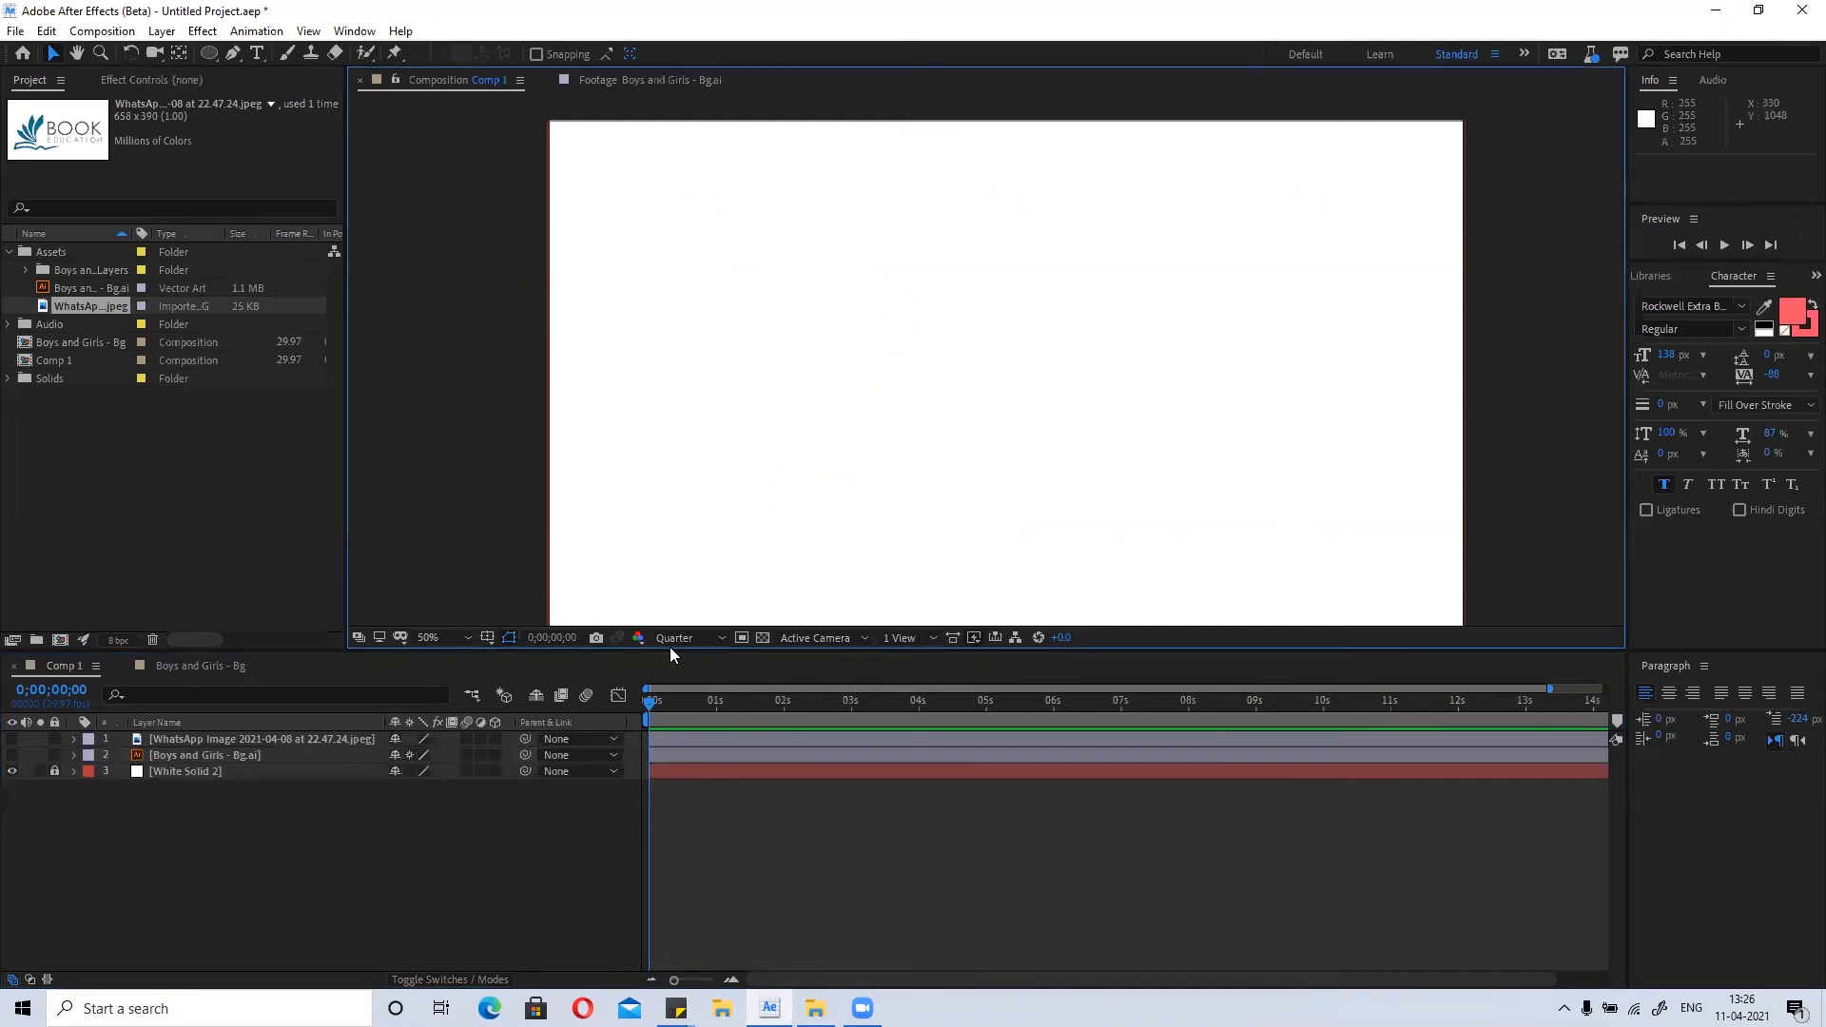
left_click_drag(652, 704, 565, 748)
left_click_drag(247, 831, 156, 742)
left_click(178, 777)
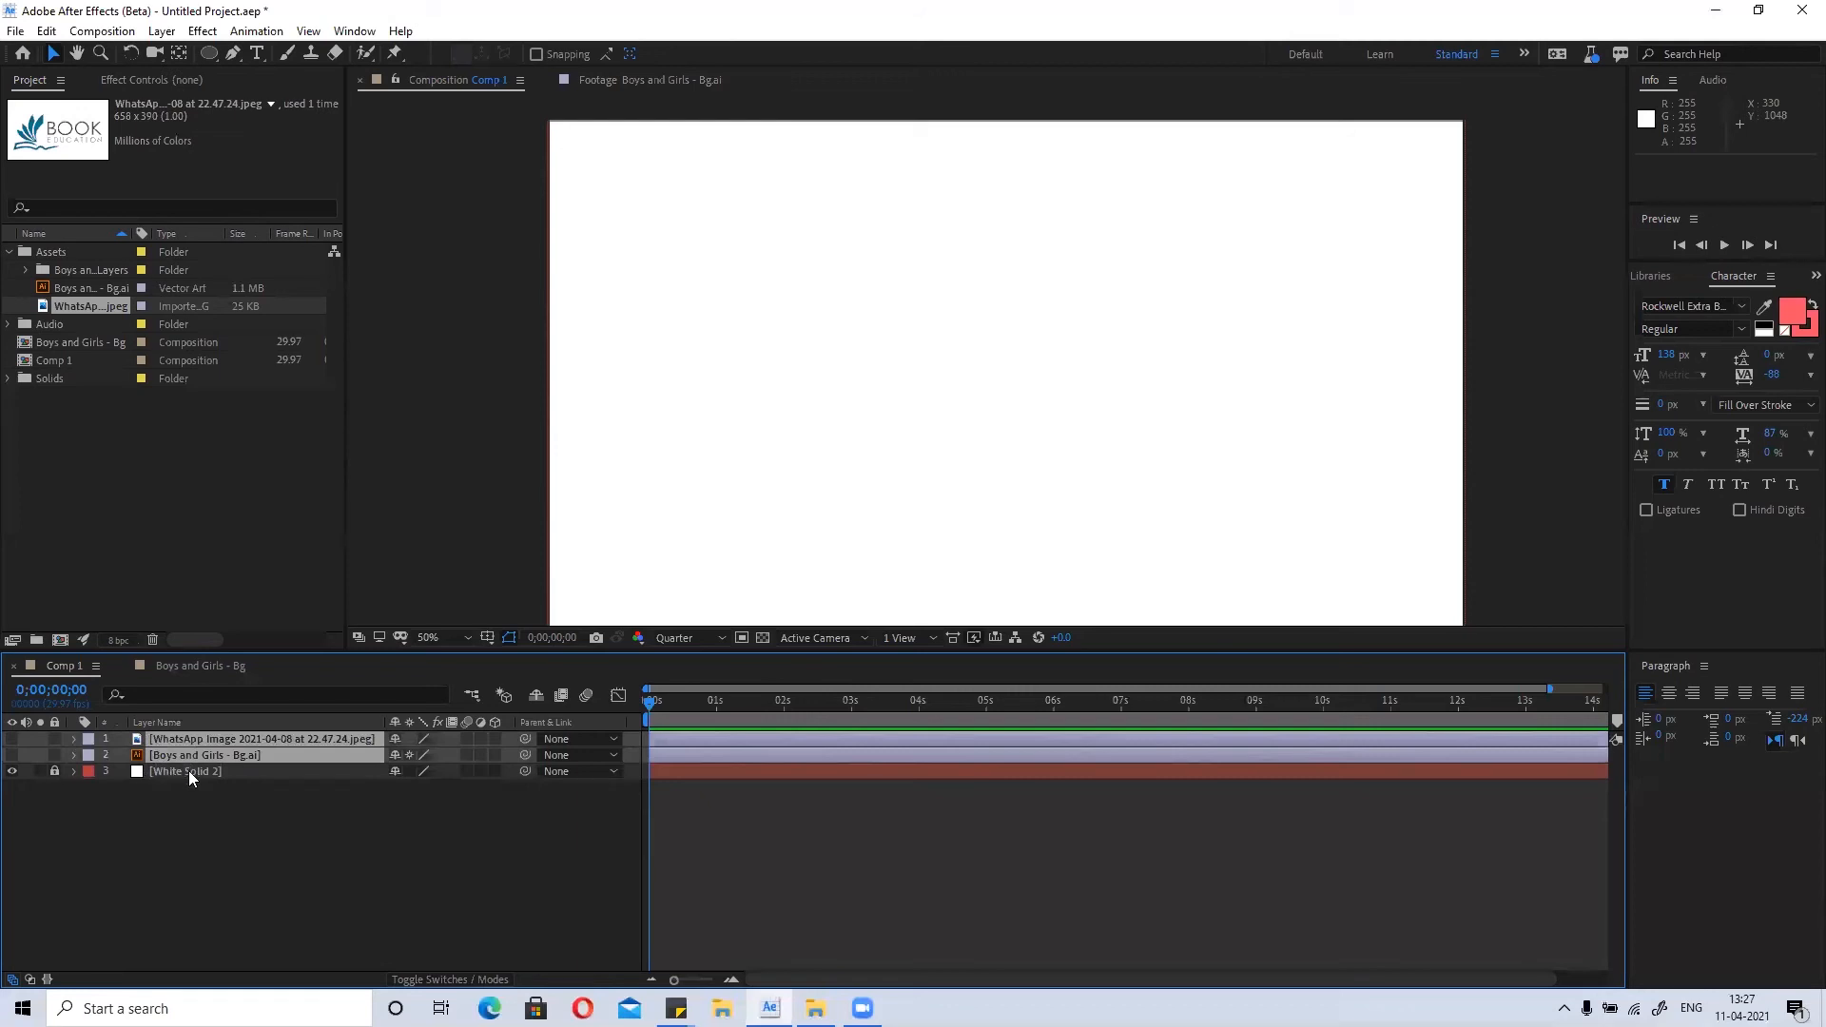
key("Delete")
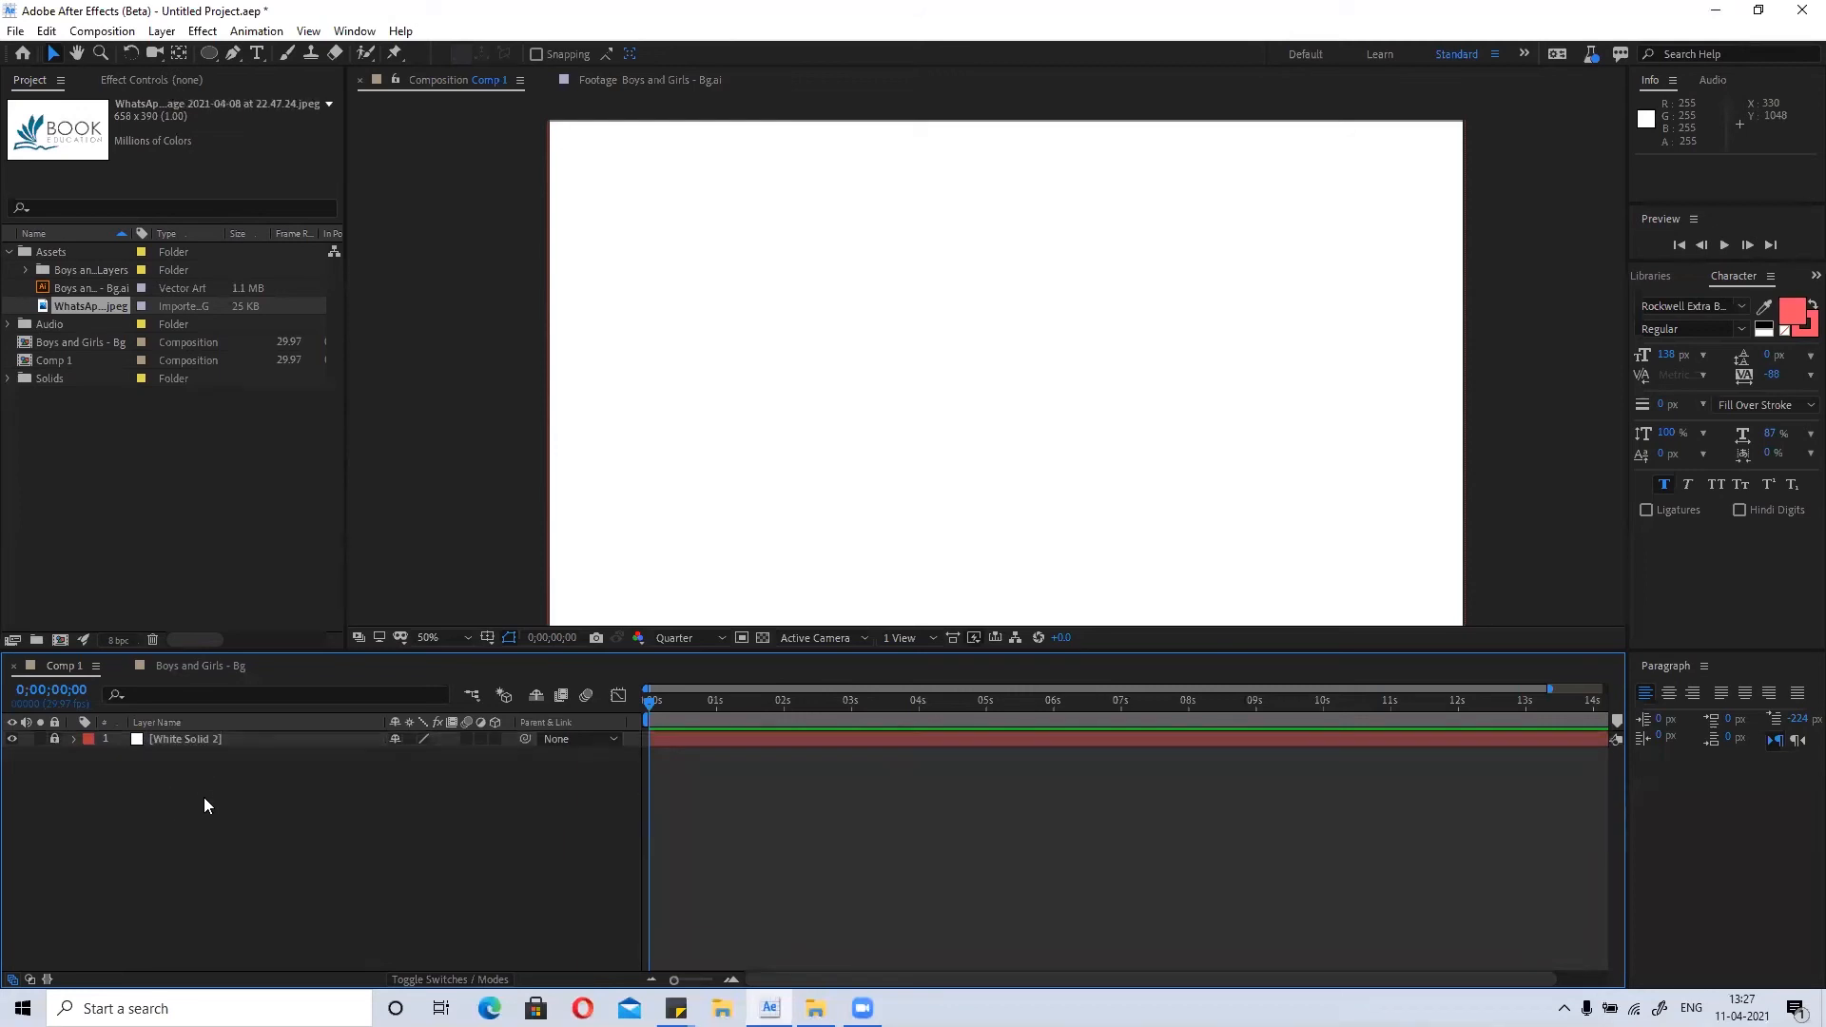
Draw a circle about 130 px in diameter just off the composition's centre with the Ellipse tool.
left_click(208, 55)
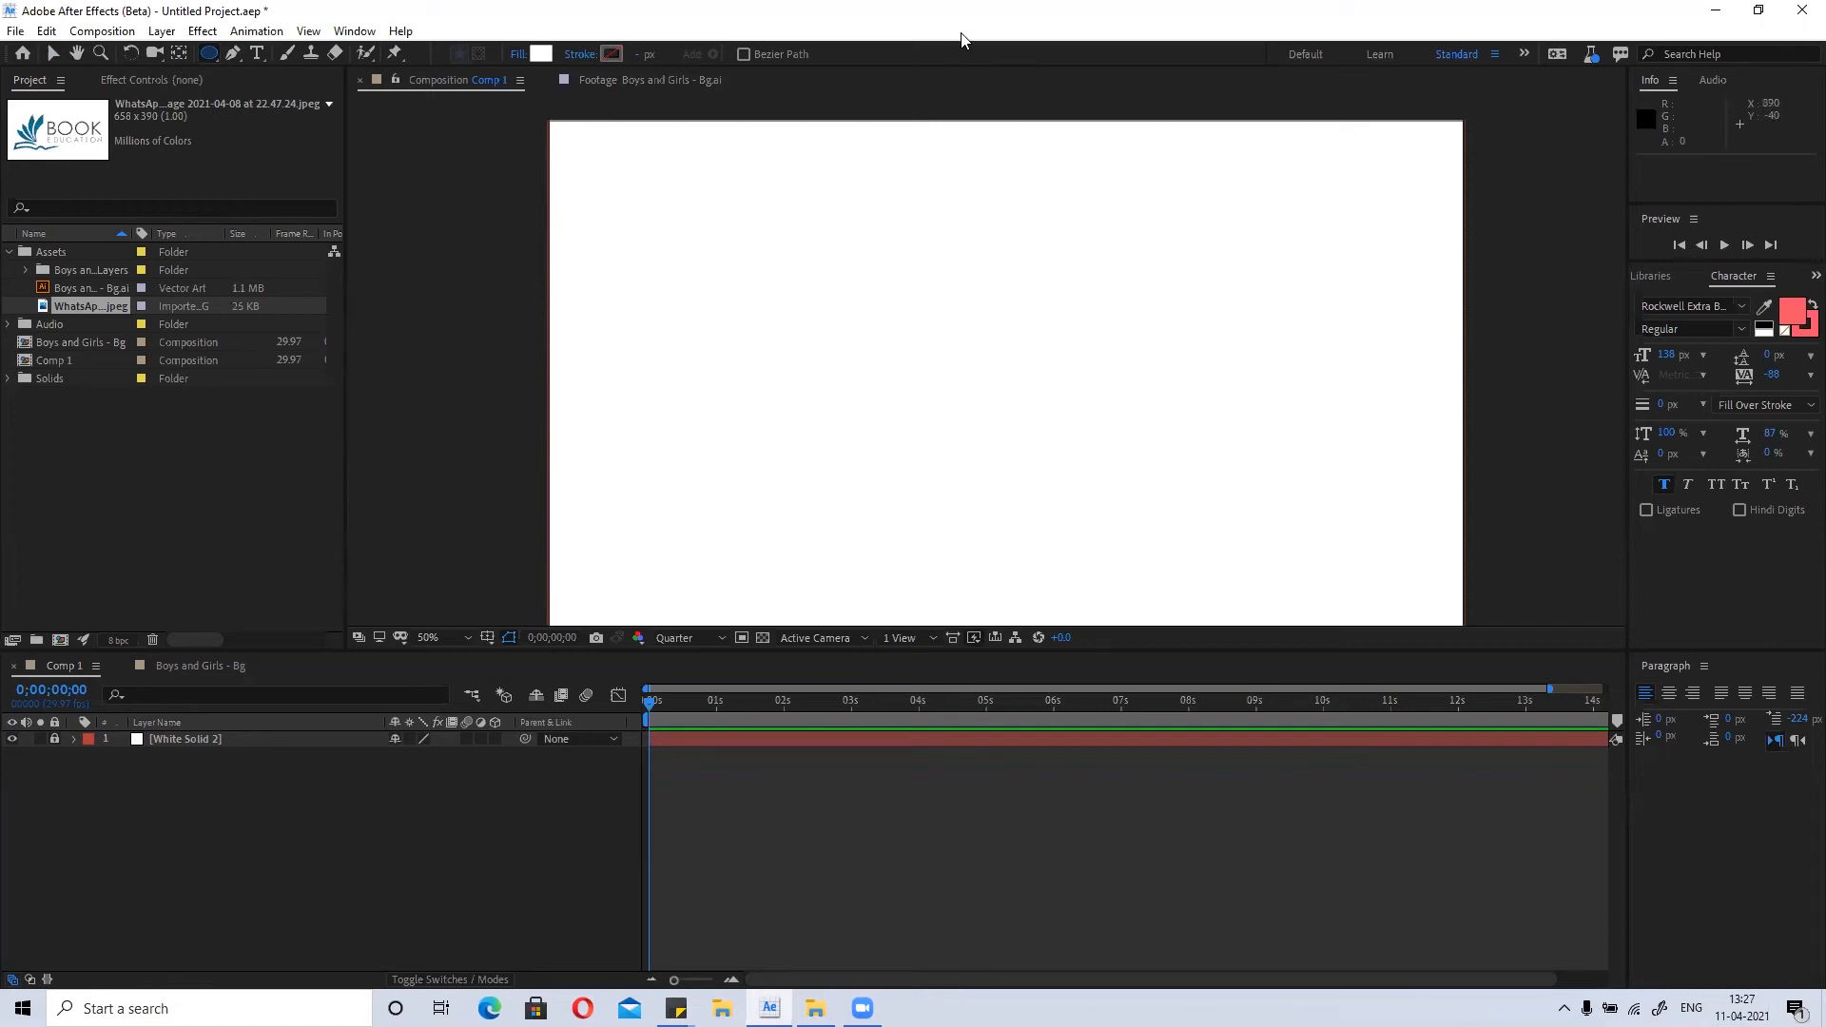
left_click_drag(866, 296, 1161, 444)
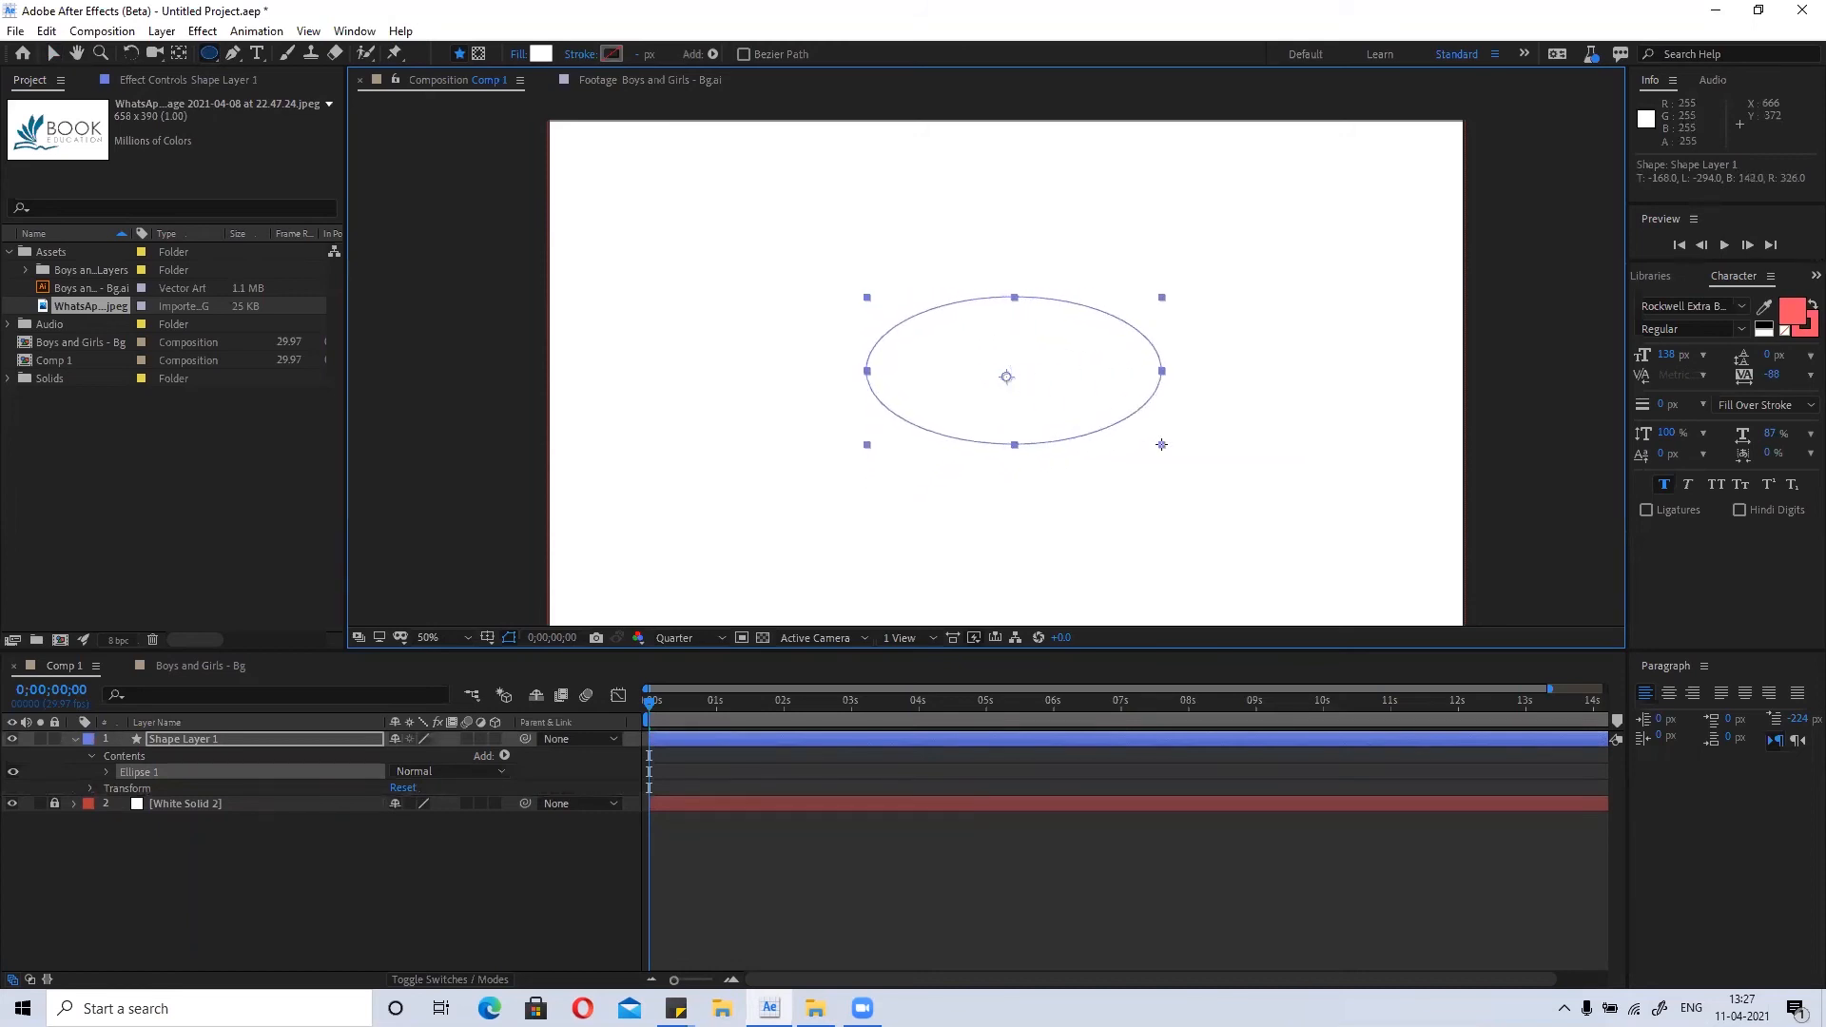
left_click_drag(1161, 444, 1162, 445)
left_click_drag(1162, 445, 1001, 369)
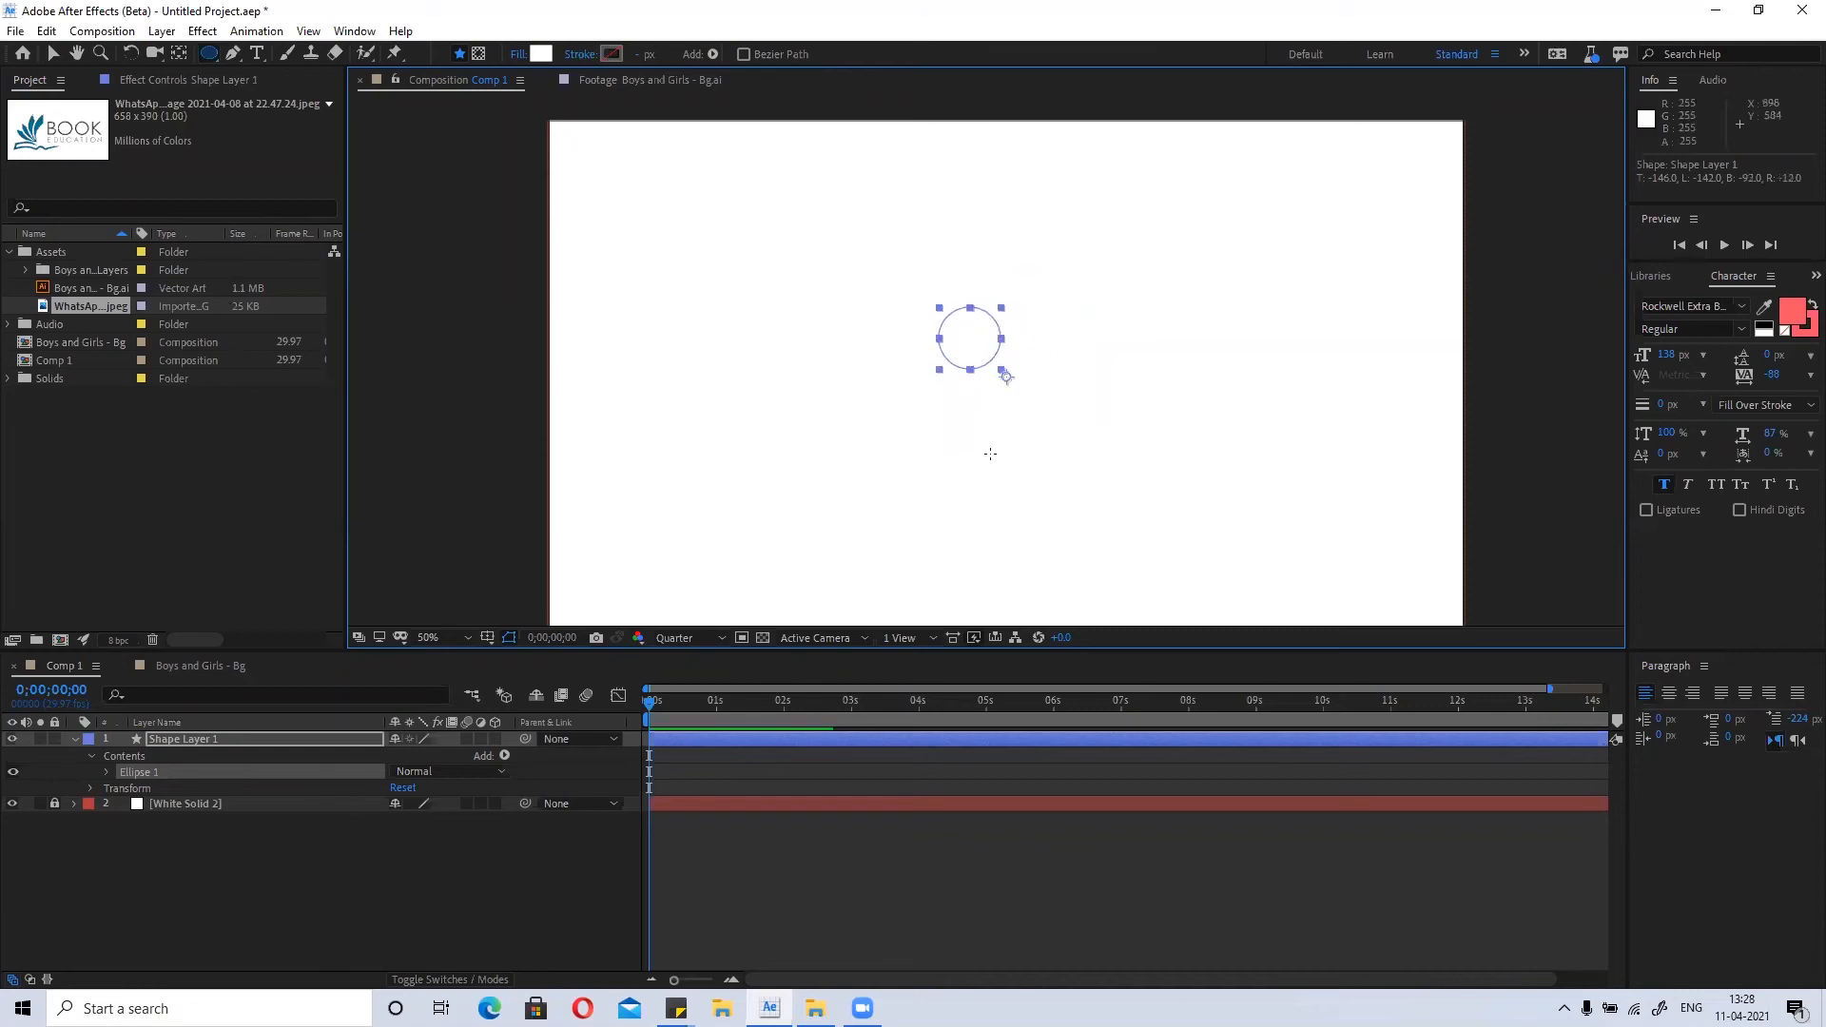
Give the circle a 5 px stroke in a near-black colour.
key("v")
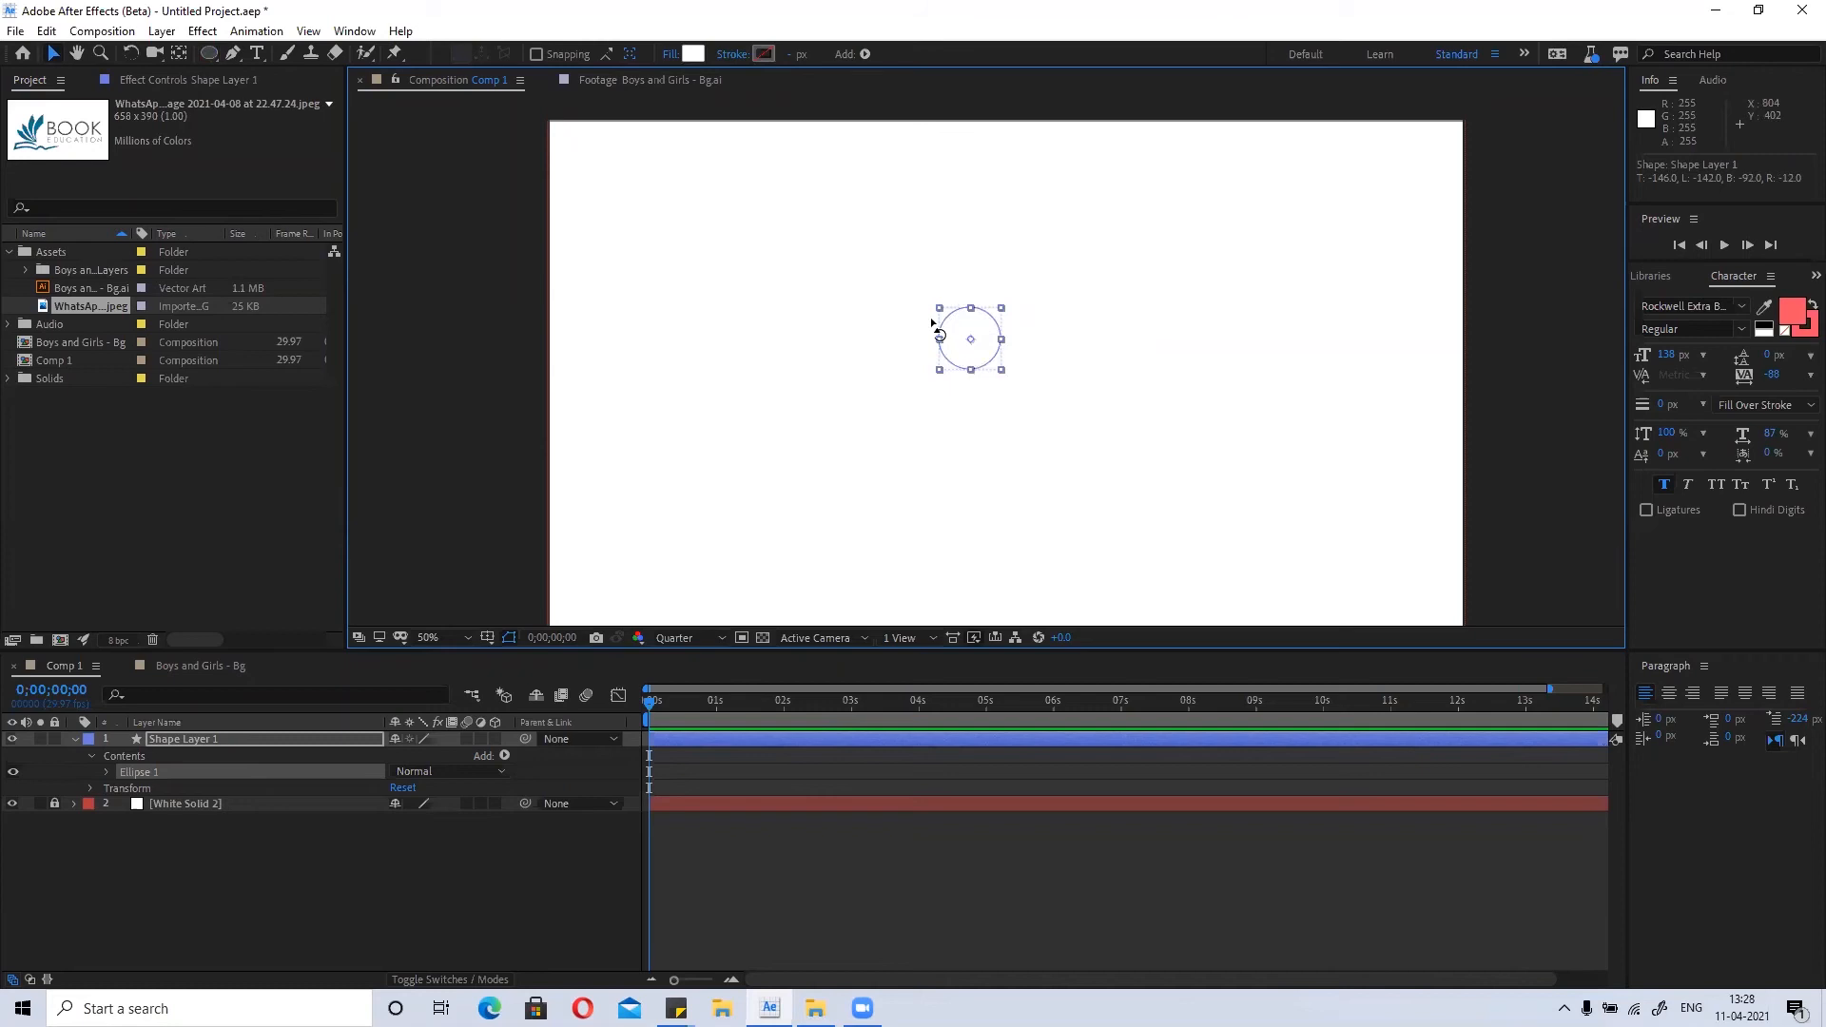
left_click(797, 53)
type("5")
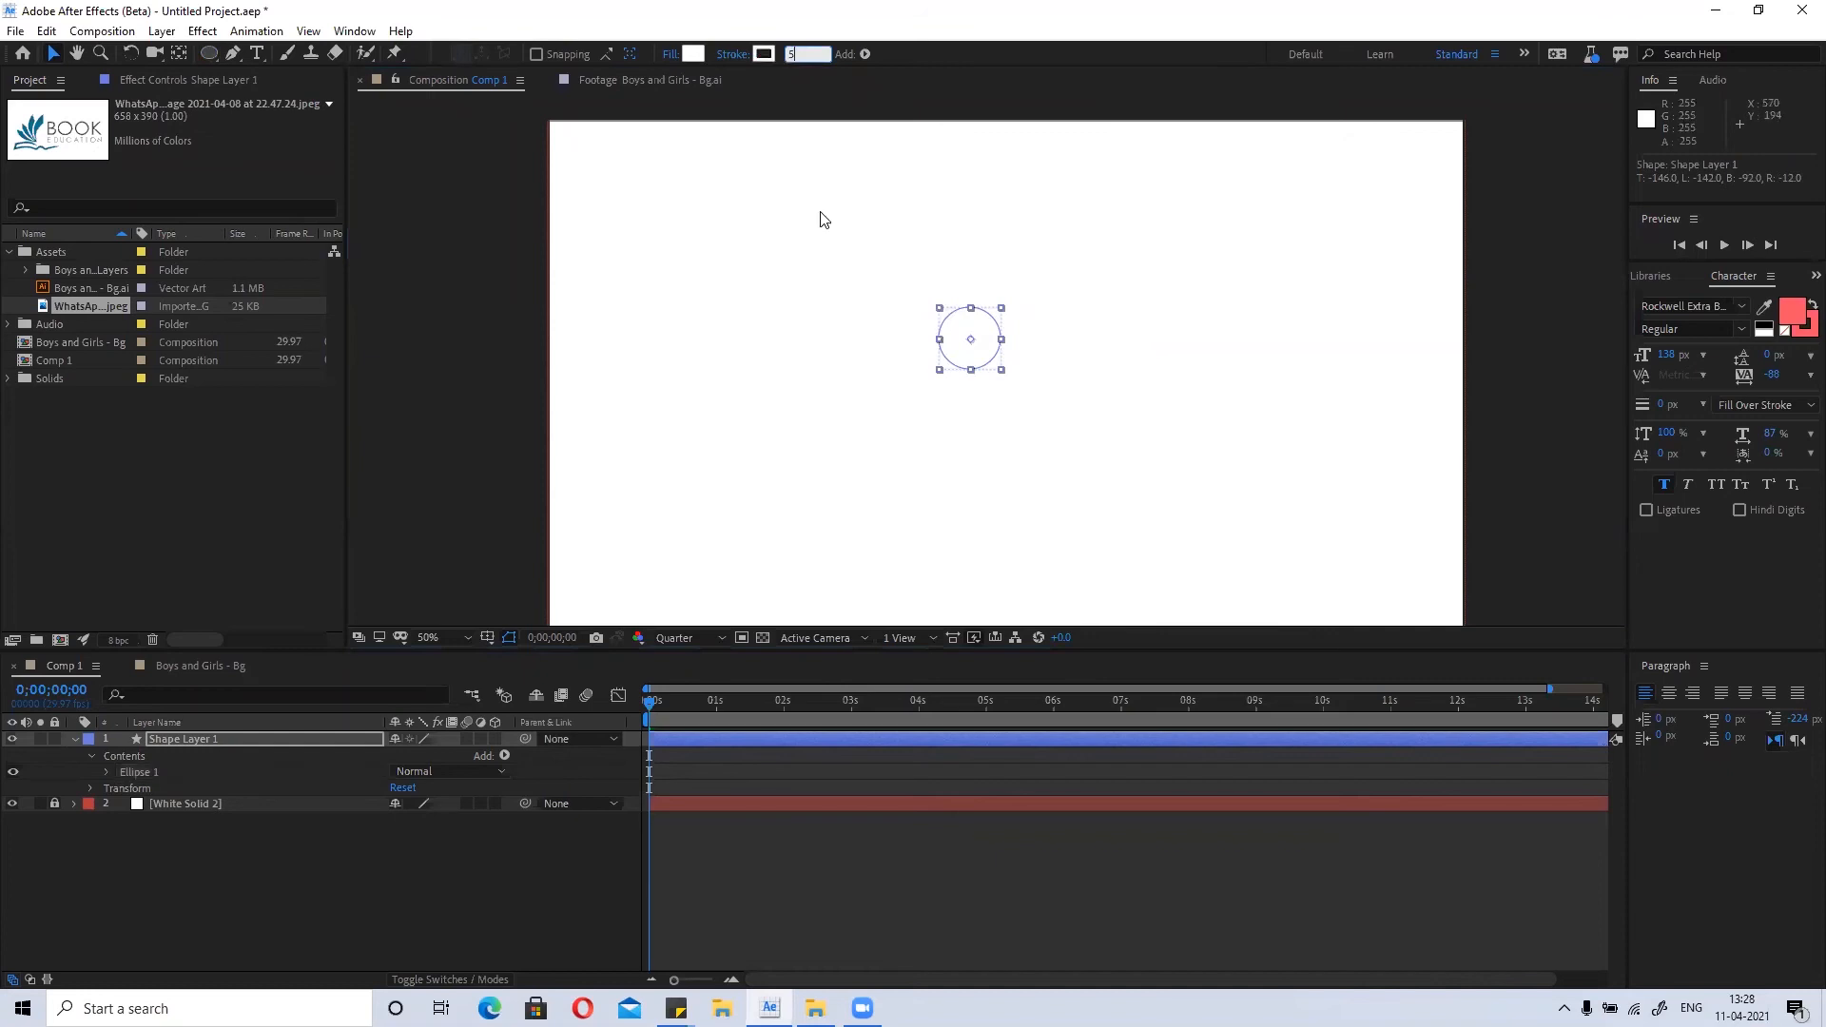
key("Return")
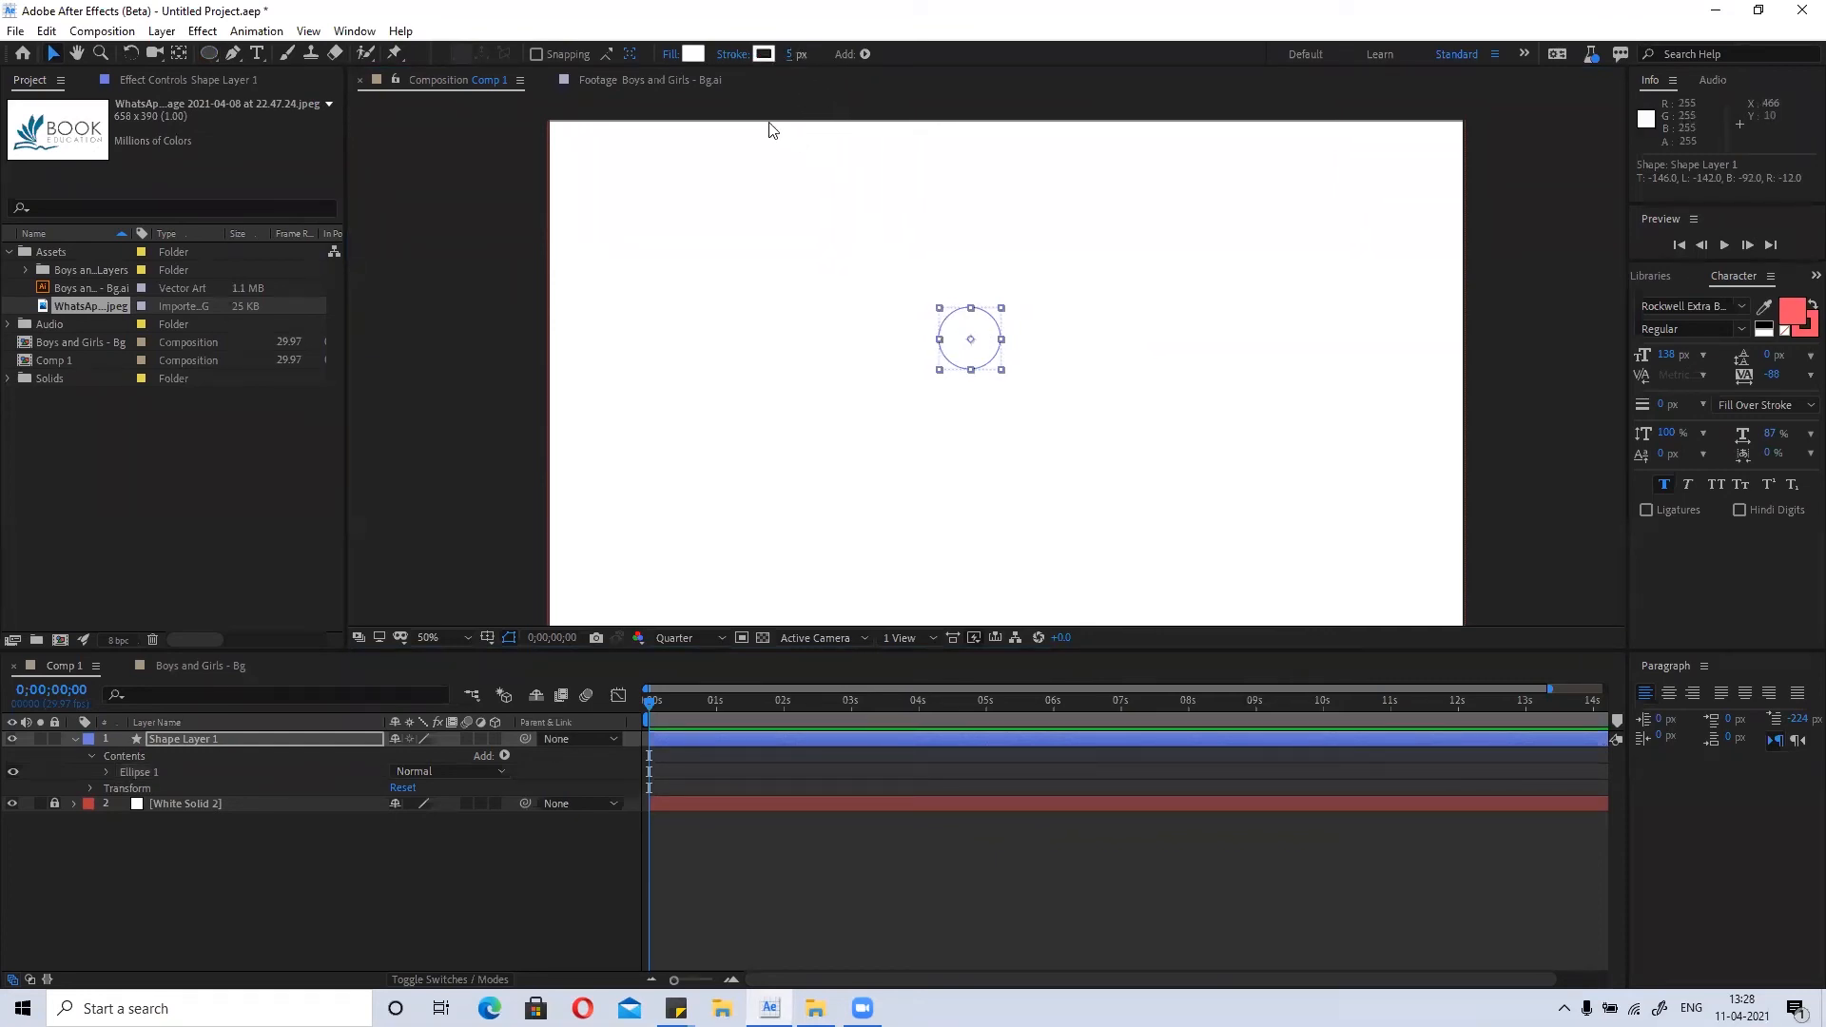
left_click(763, 54)
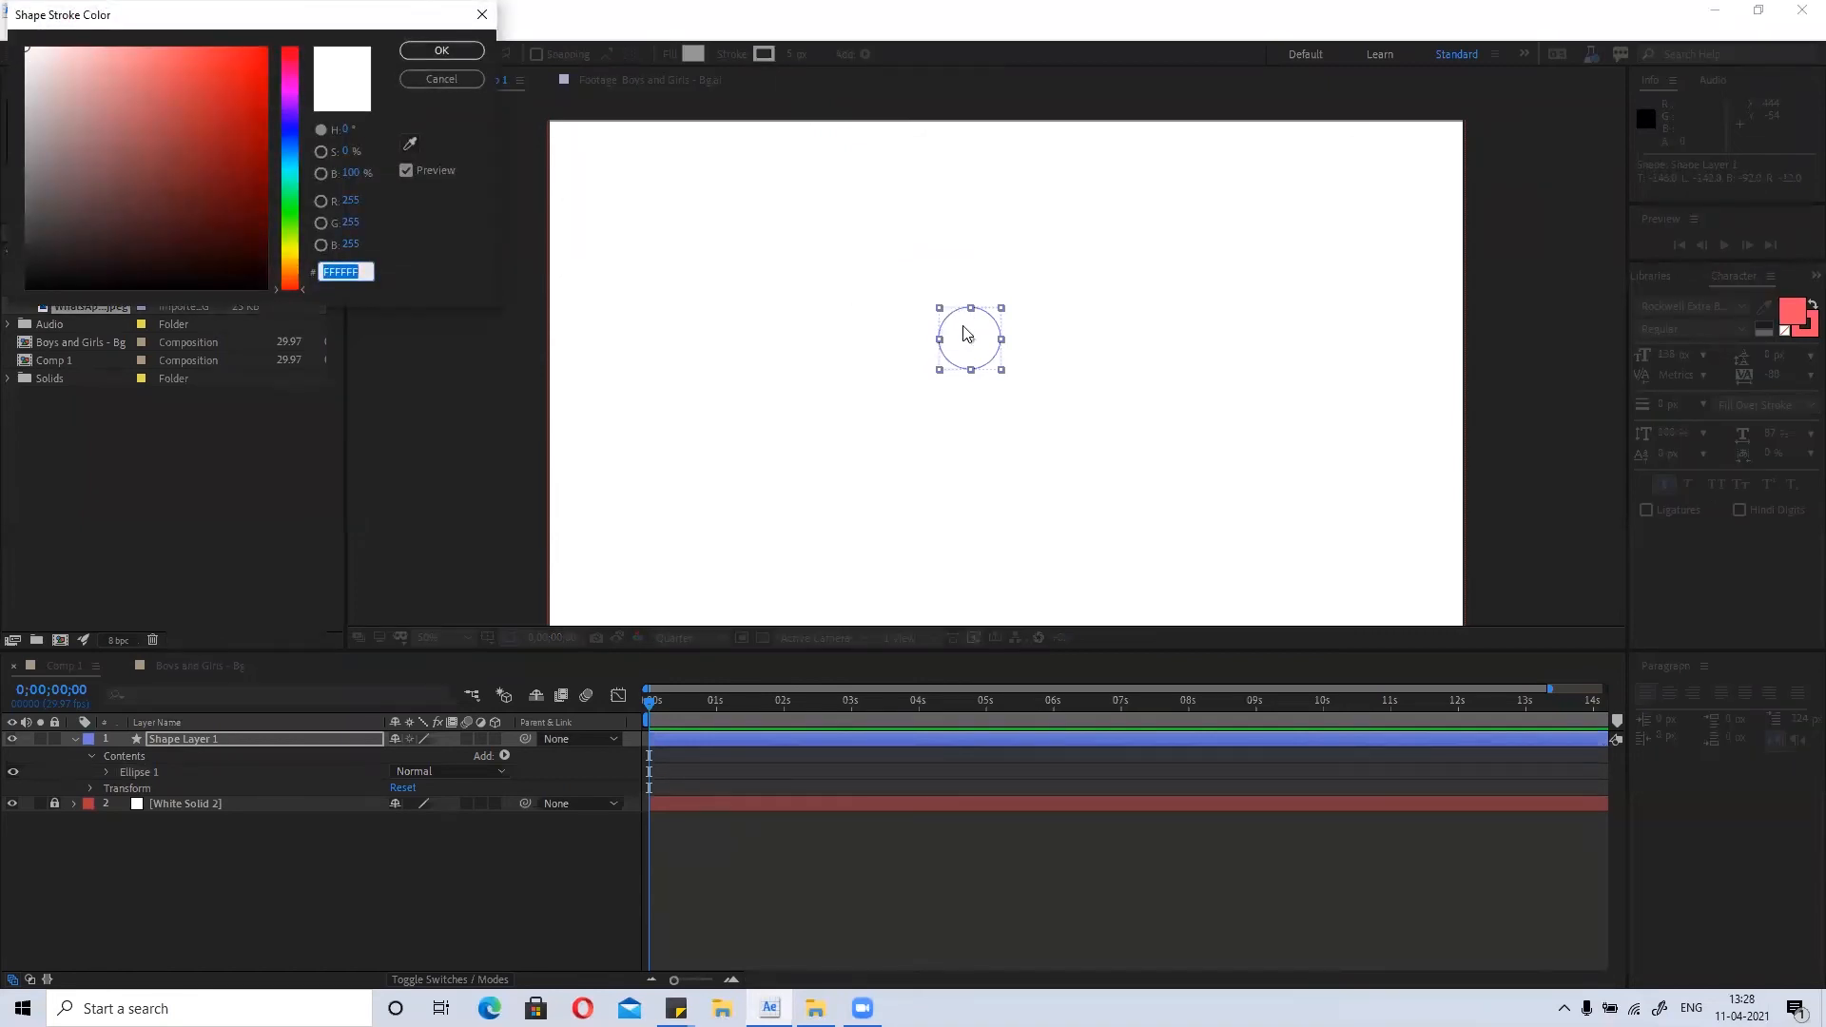
left_click_drag(28, 46, 61, 268)
left_click(440, 50)
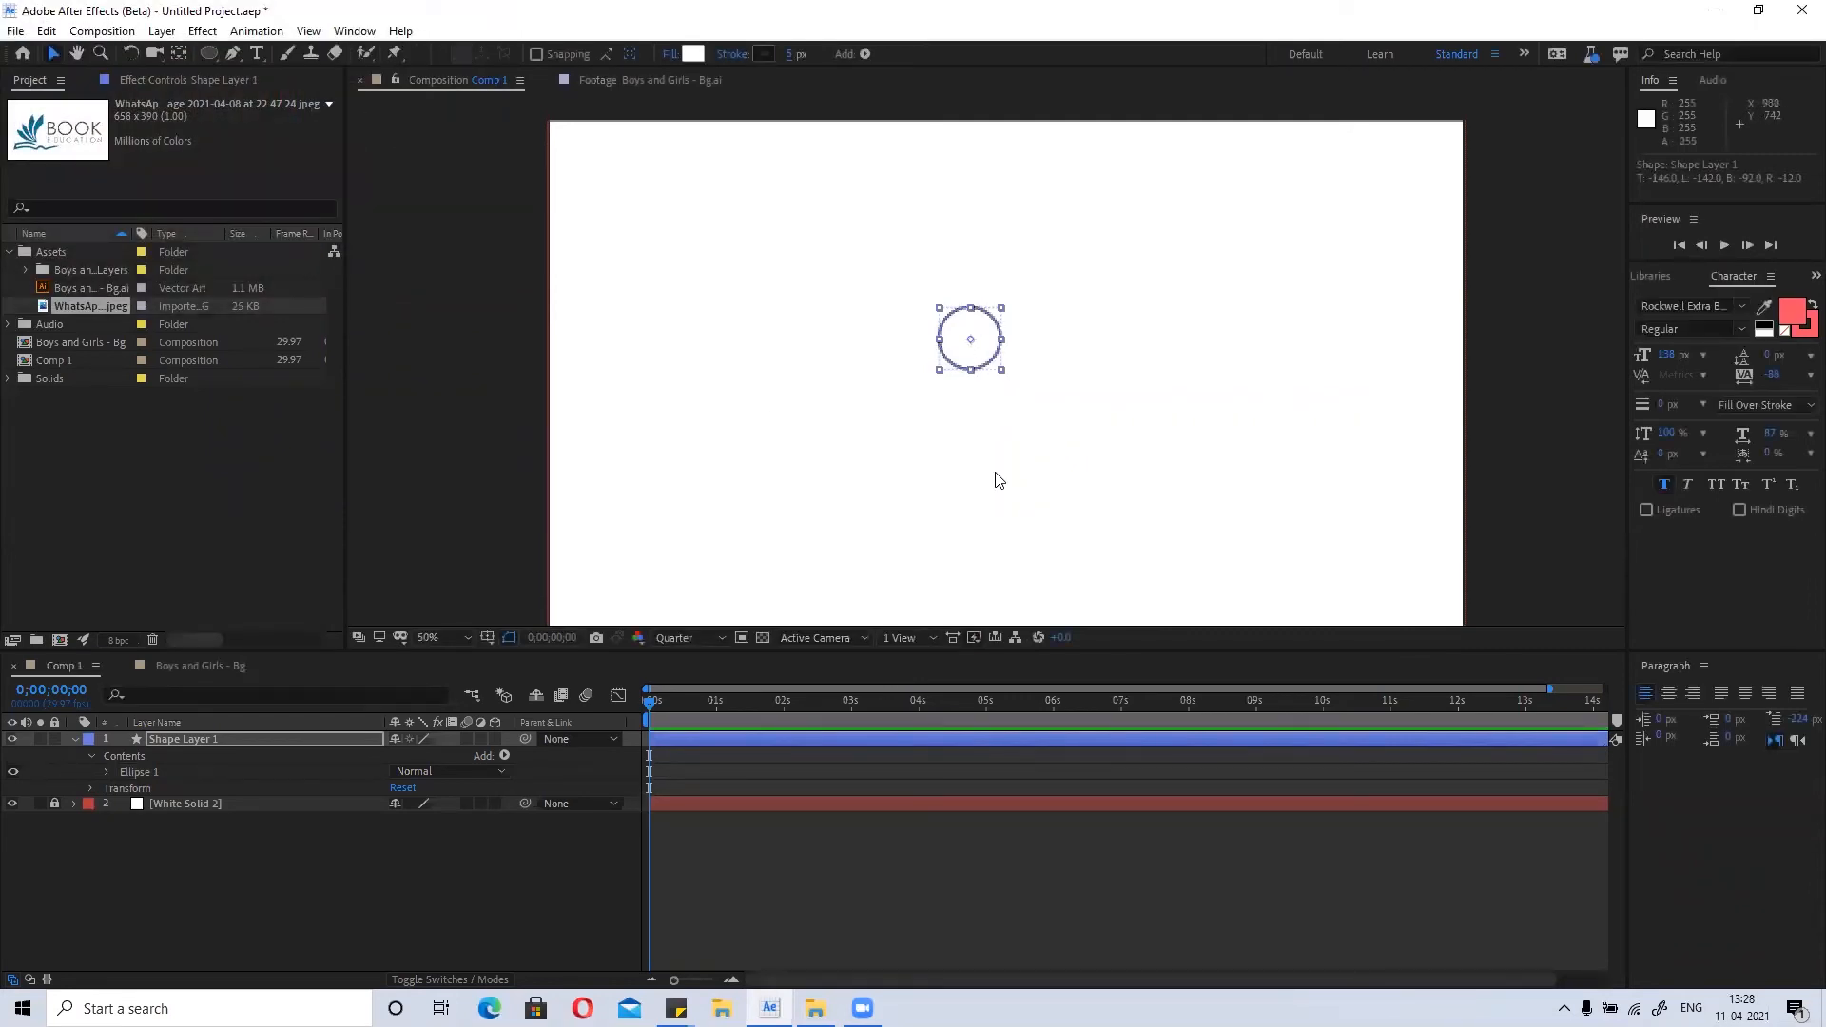
Try flattening the circle vertically, undo the scaling, and move the circle to near the centre of the composition.
left_click(987, 369)
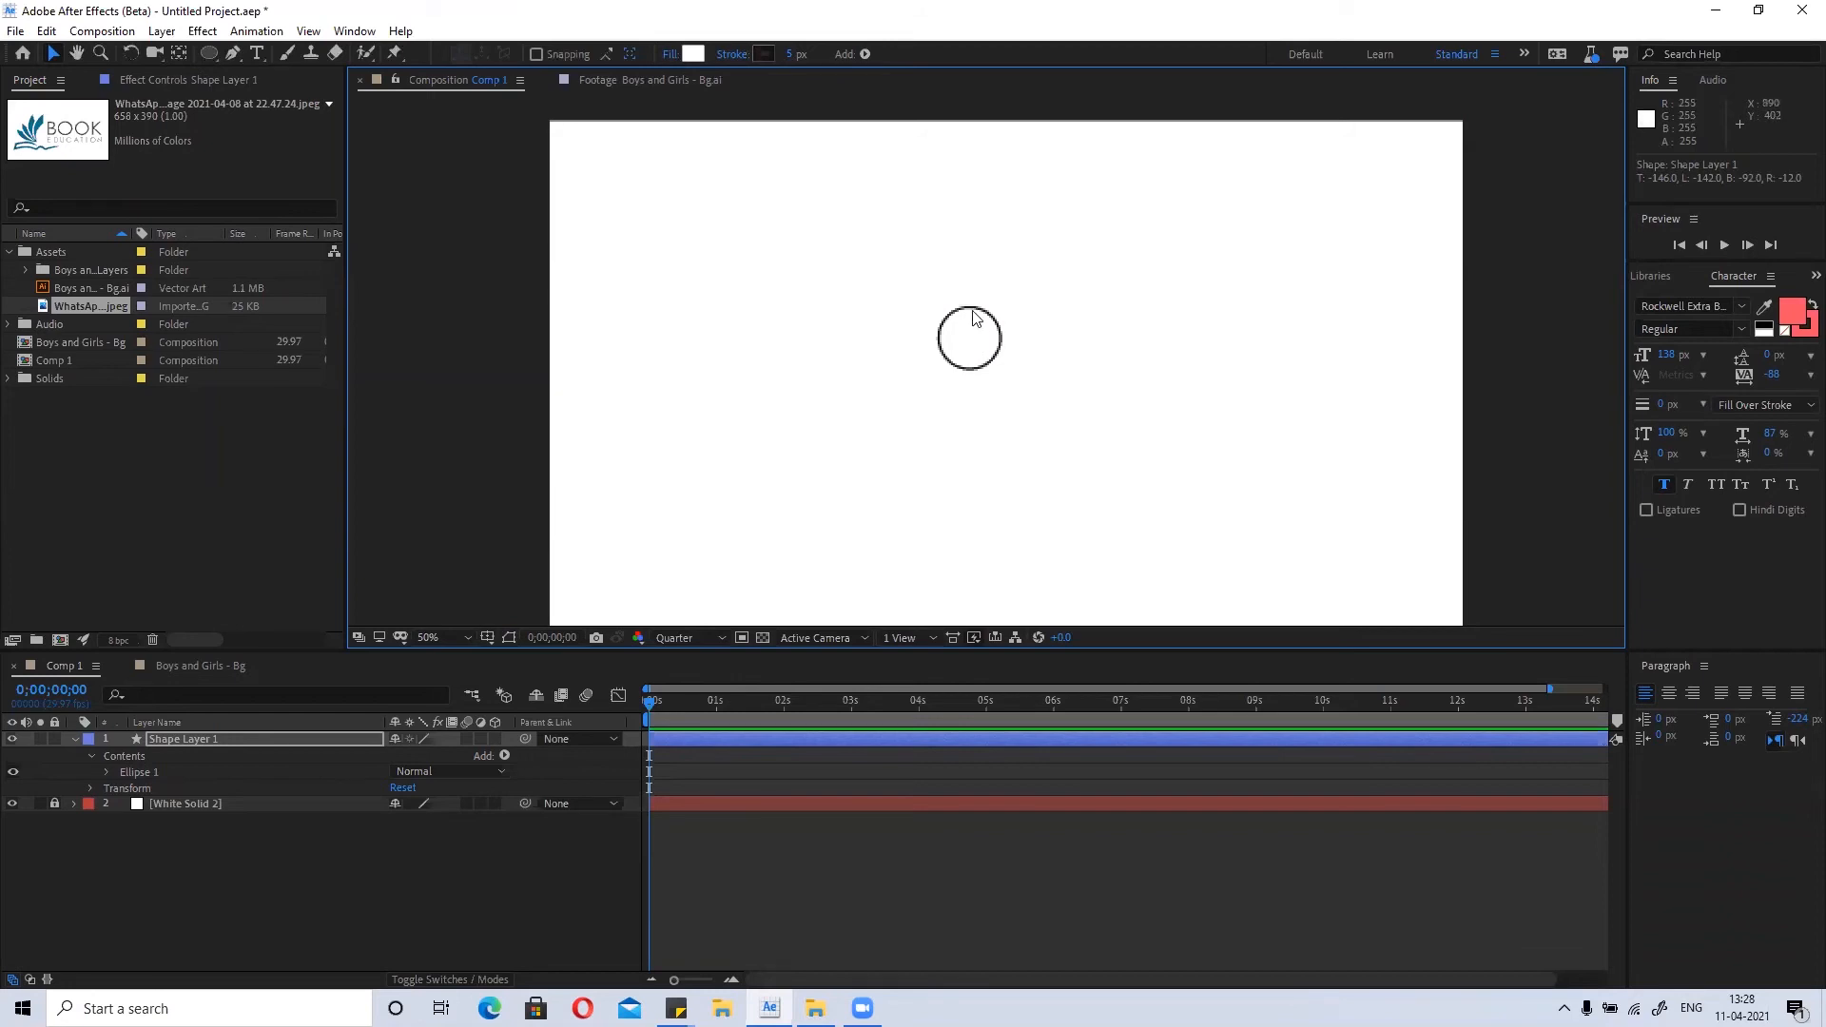
left_click_drag(969, 310, 970, 359)
key("ctrl+z")
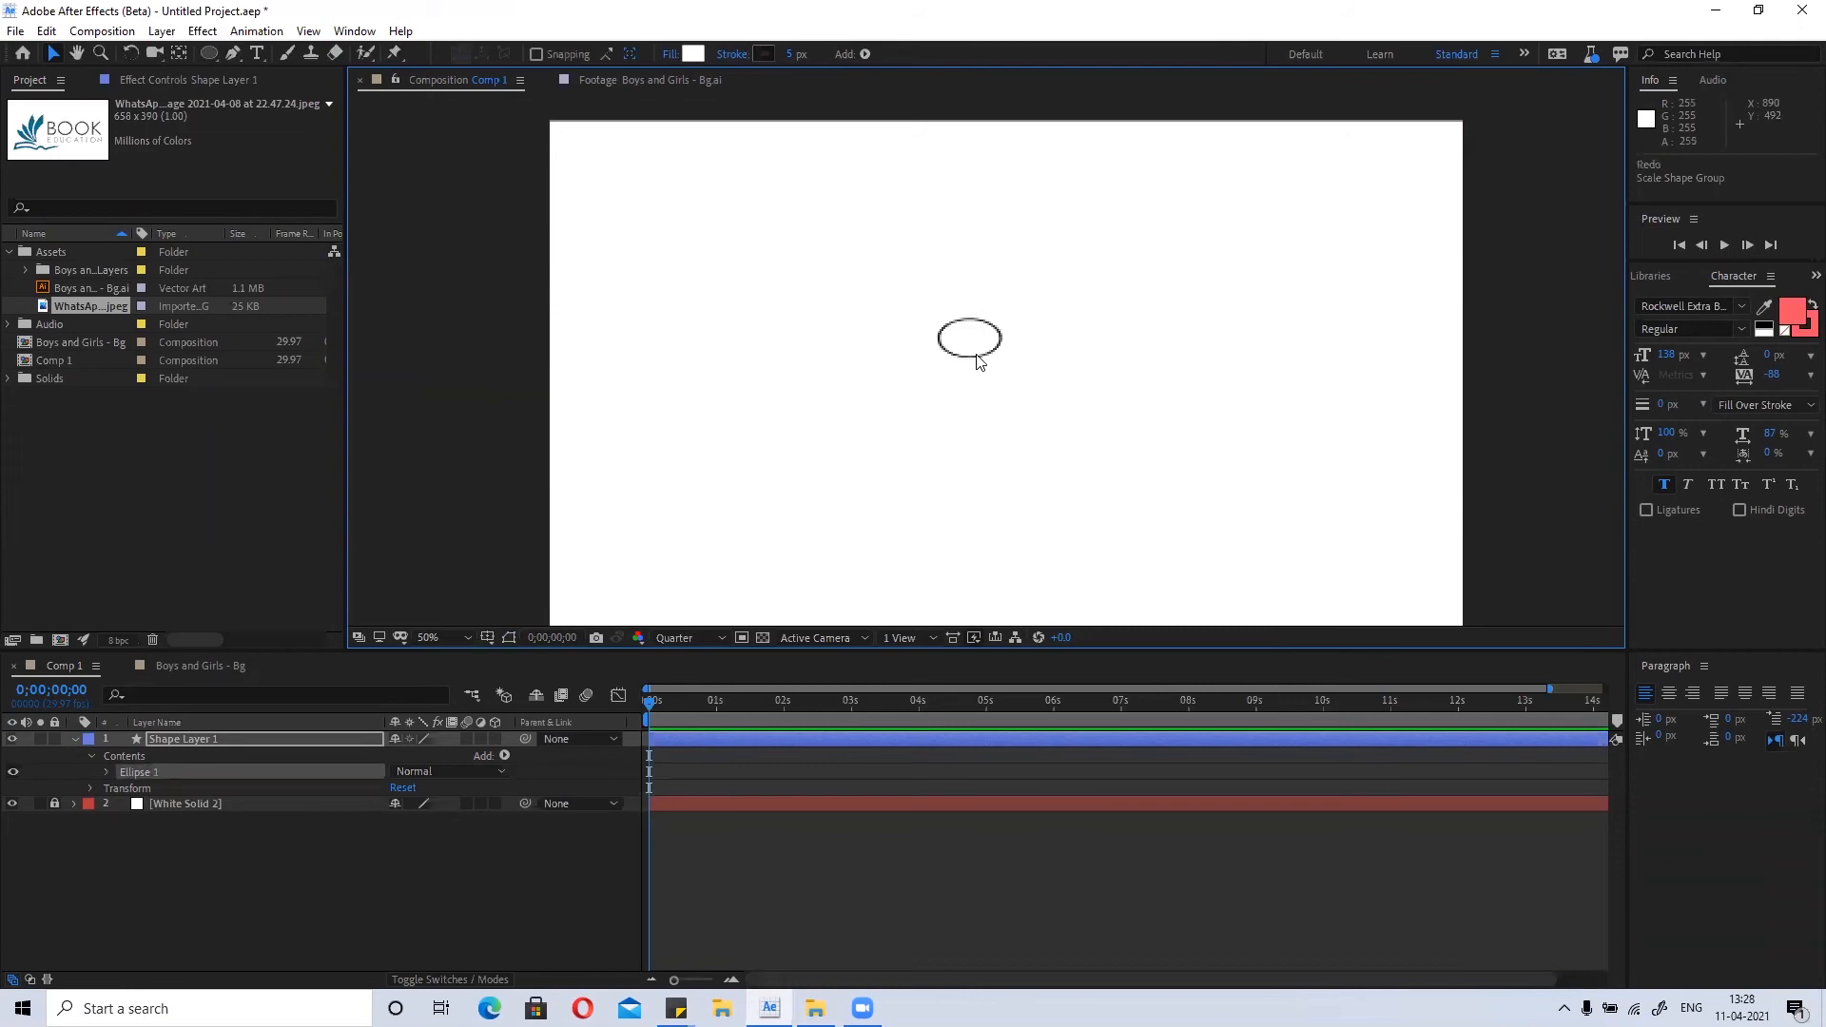
key("ctrl+shift+z")
mouse_move(972, 344)
left_mouse_down()
mouse_move(1125, 323)
mouse_move(962, 326)
mouse_move(966, 350)
mouse_move(1000, 361)
mouse_move(1008, 345)
left_mouse_up()
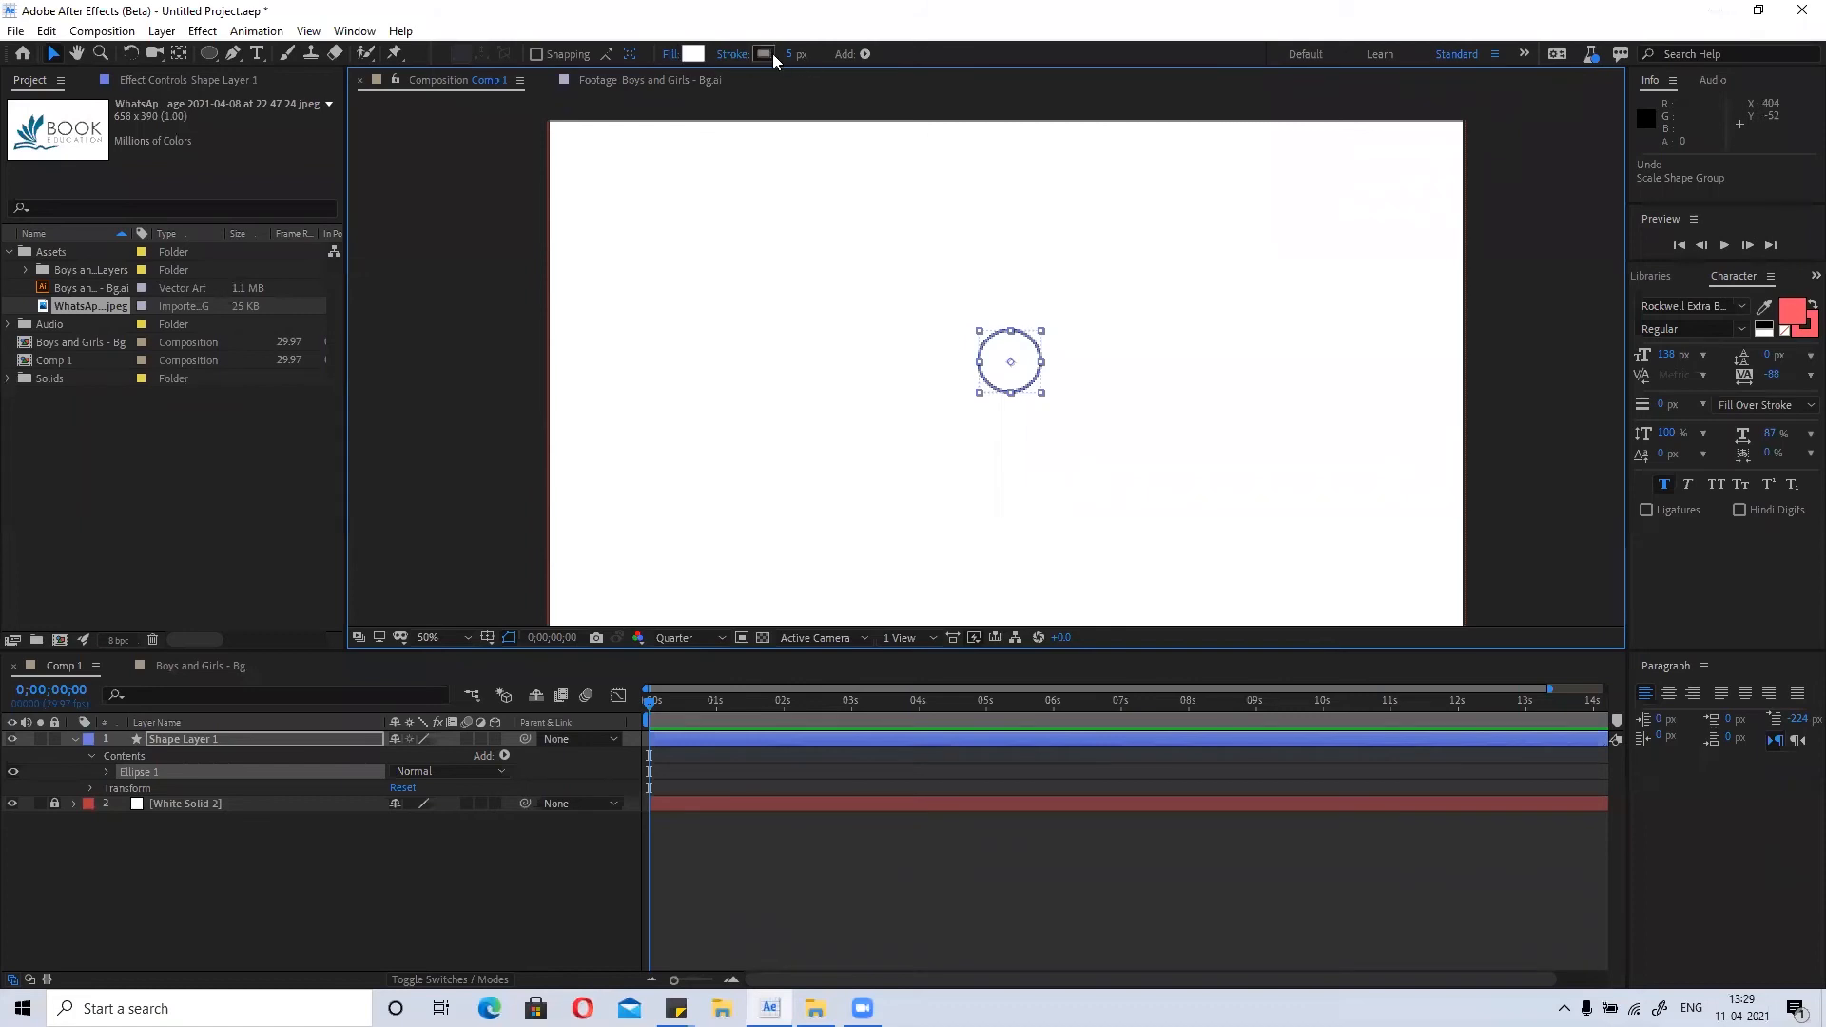
Set the circle's fill colour to red D31D1D.
left_click(693, 54)
left_click_drag(226, 73, 234, 88)
left_click(438, 53)
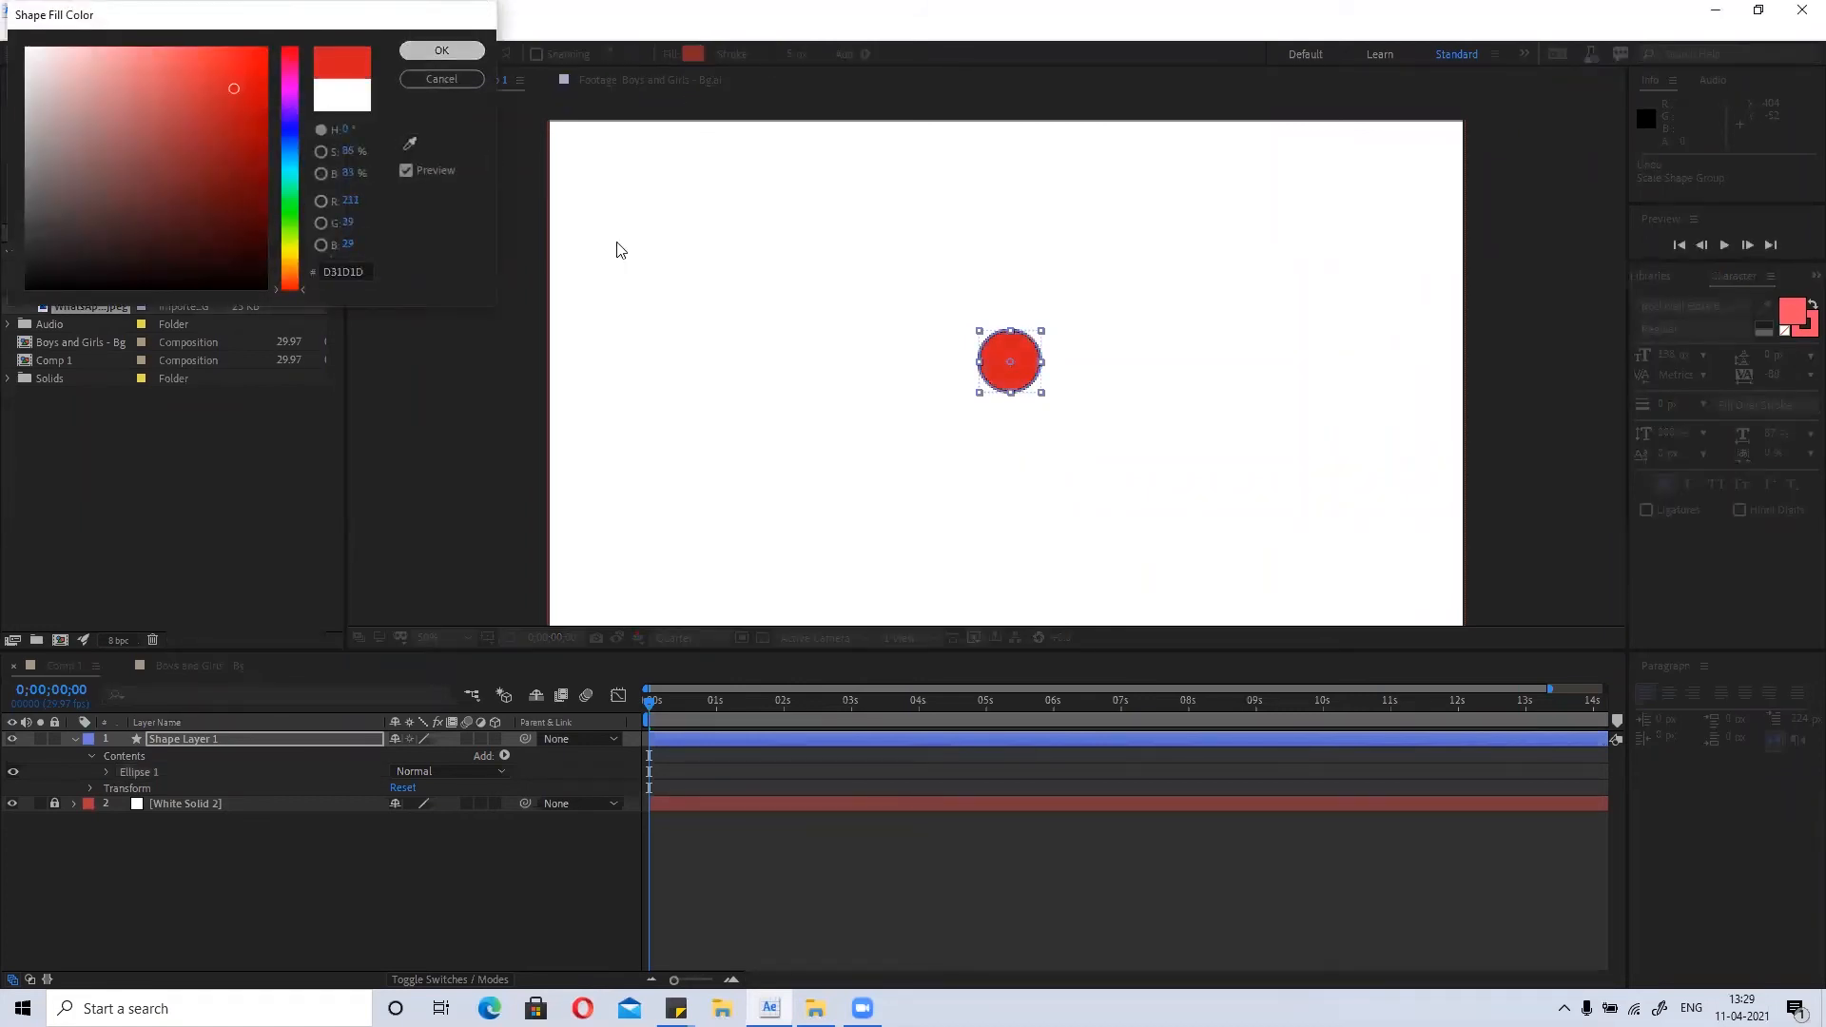
Move the circle to about 874, 446 and centre its anchor point within the shape.
left_click(787, 448)
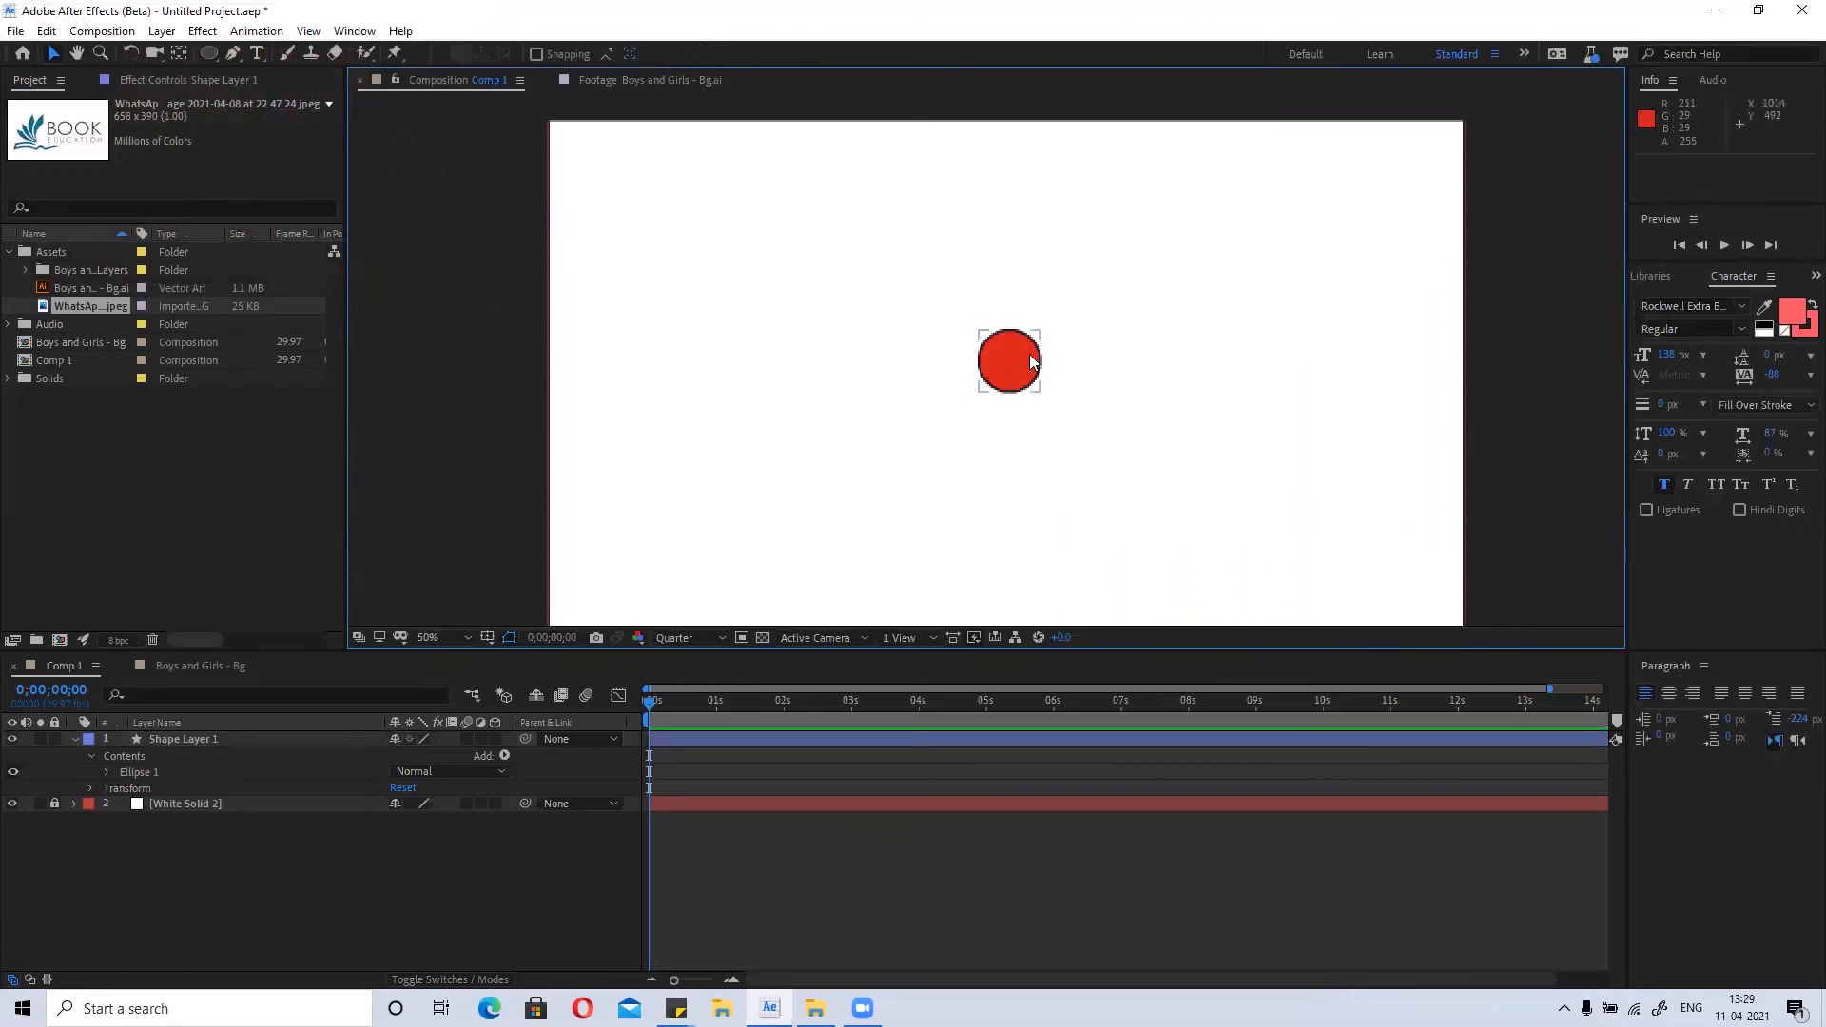
left_click_drag(1007, 359, 967, 316)
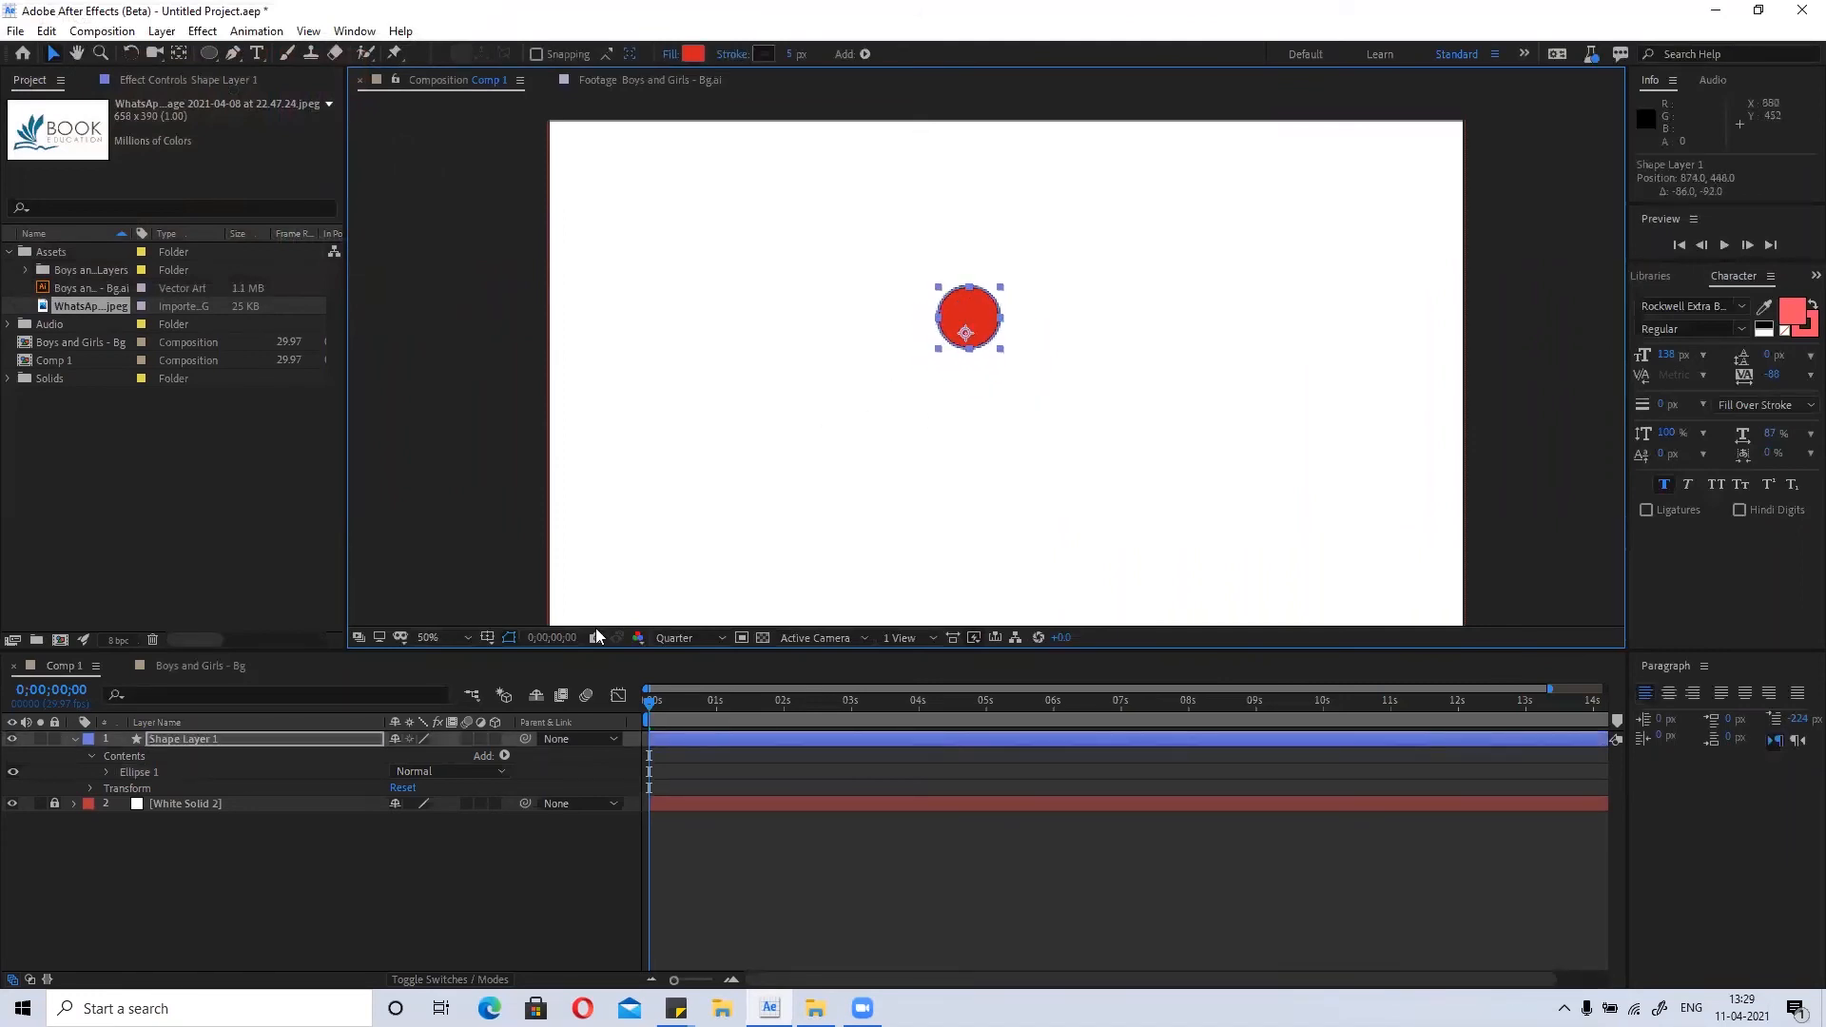
left_click(357, 905)
left_click(951, 323)
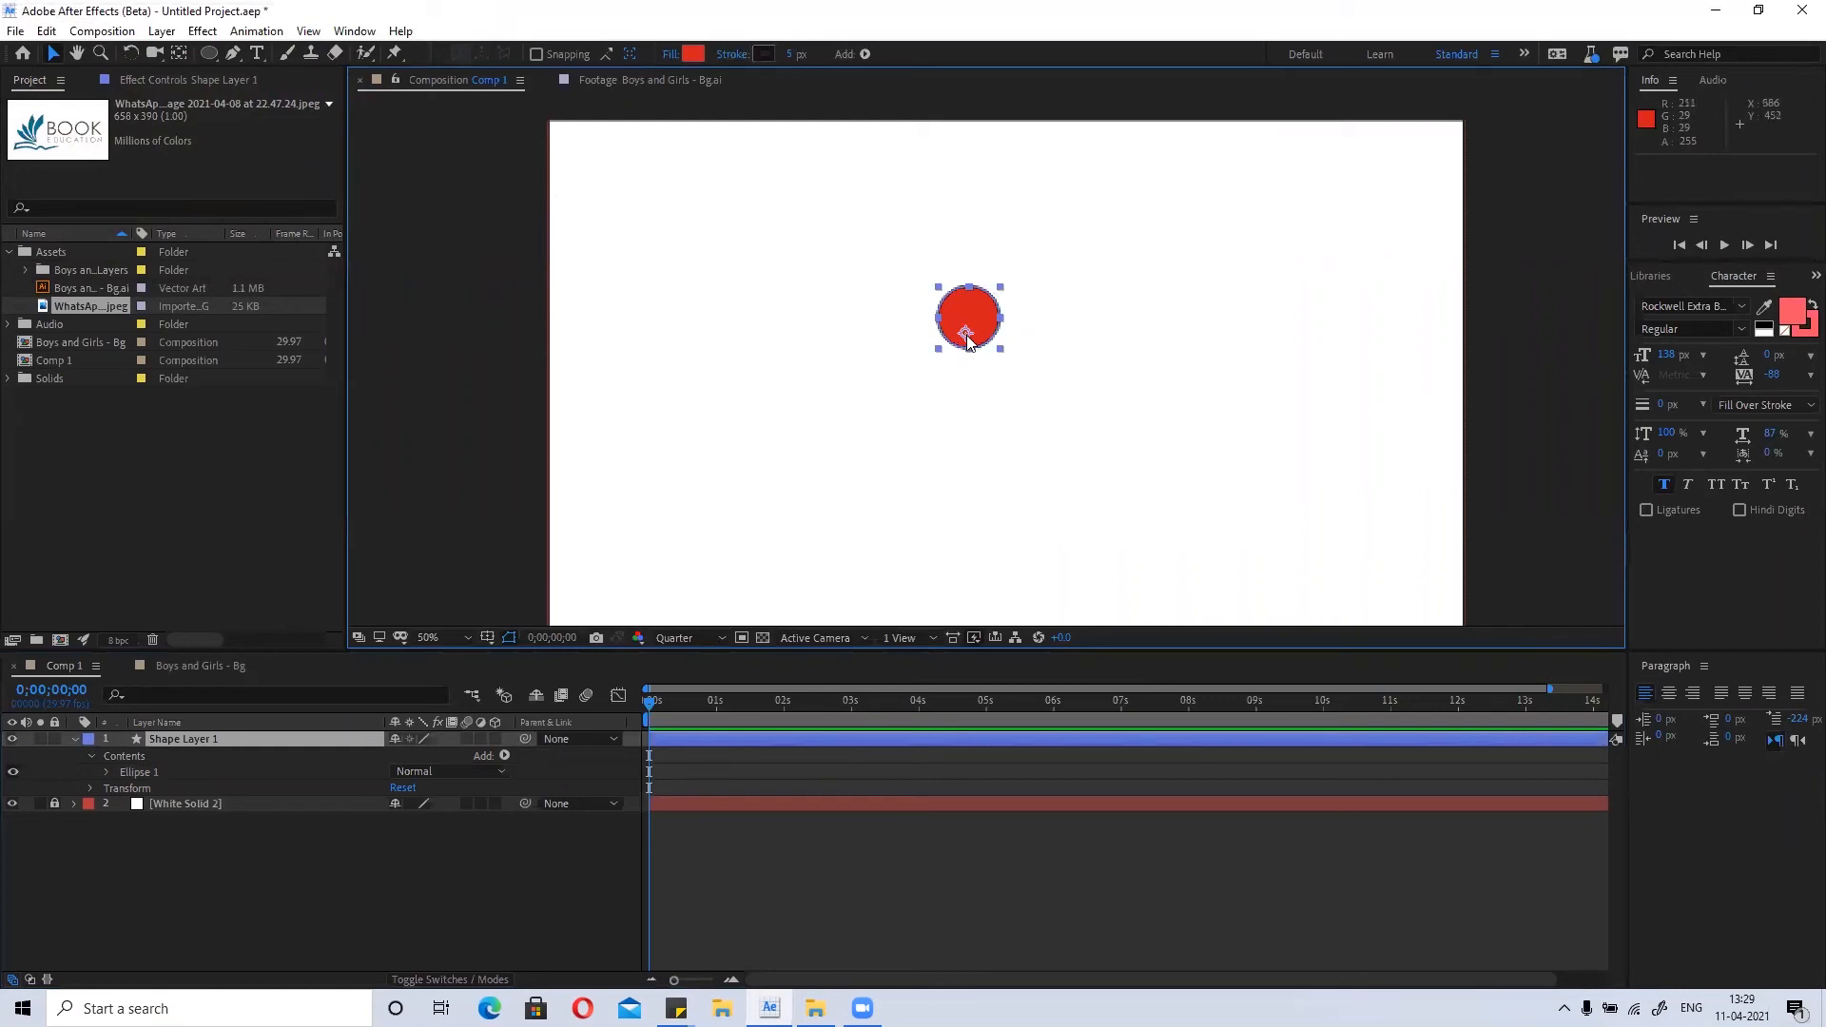
key("y")
left_click_drag(966, 335, 947, 300)
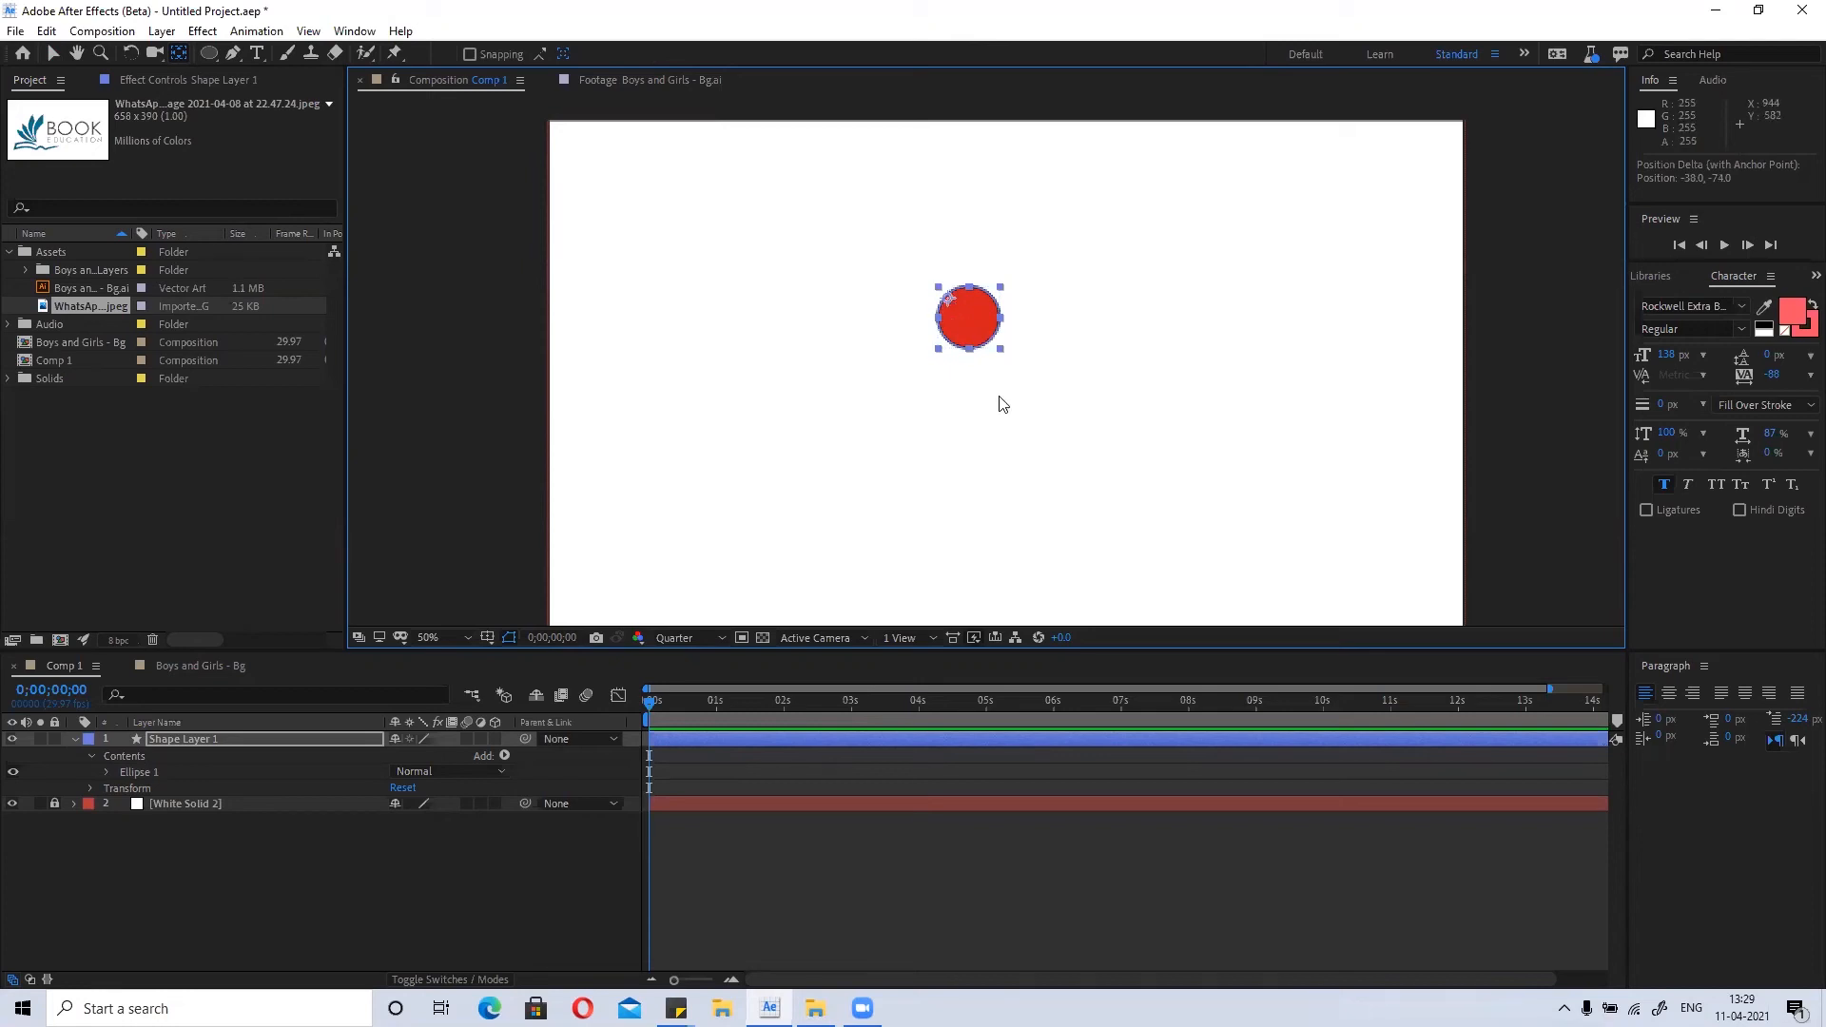
key("ctrl+alt+Home")
key("v")
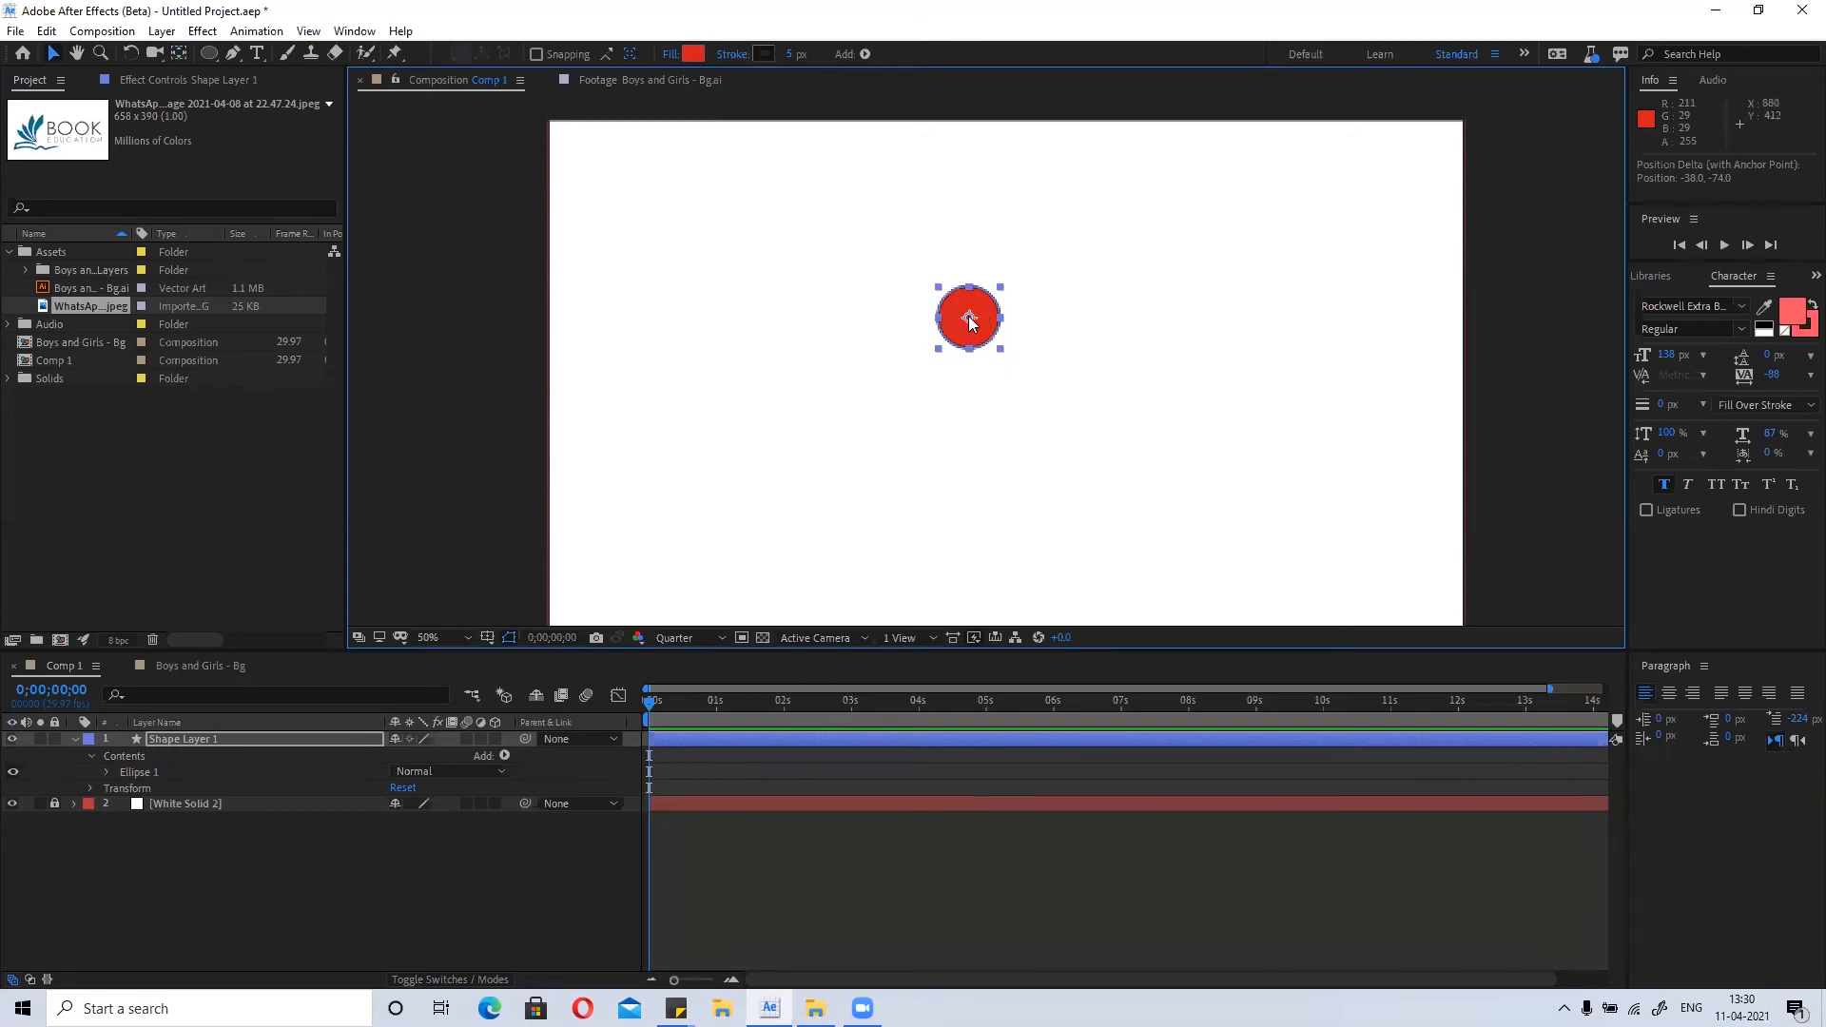
Move the circle up near the composition's upper edge, to about 887, 97, and deselect it.
left_click_drag(968, 319, 972, 168)
left_click(953, 366)
left_click(987, 164)
left_click(701, 570)
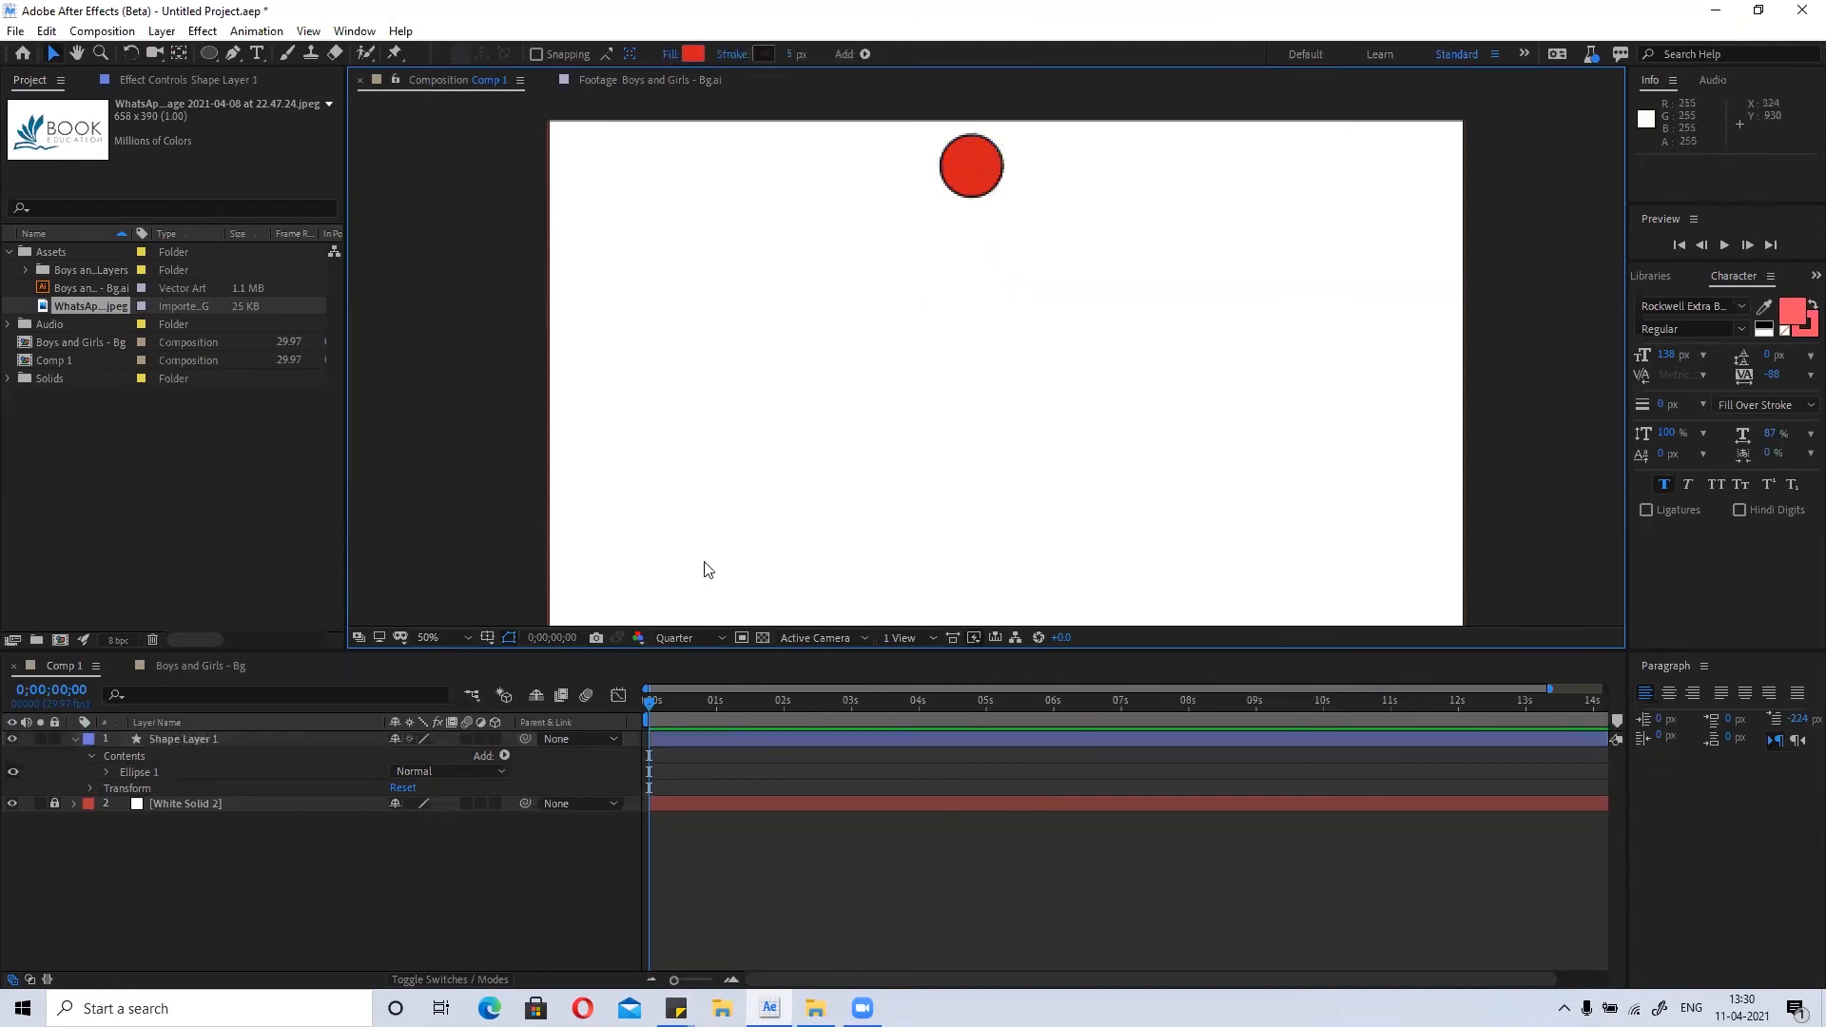
Draw a nearly horizontal floor line across the lower part of the composition with the Pen tool, as a separate shape layer.
left_click(234, 54)
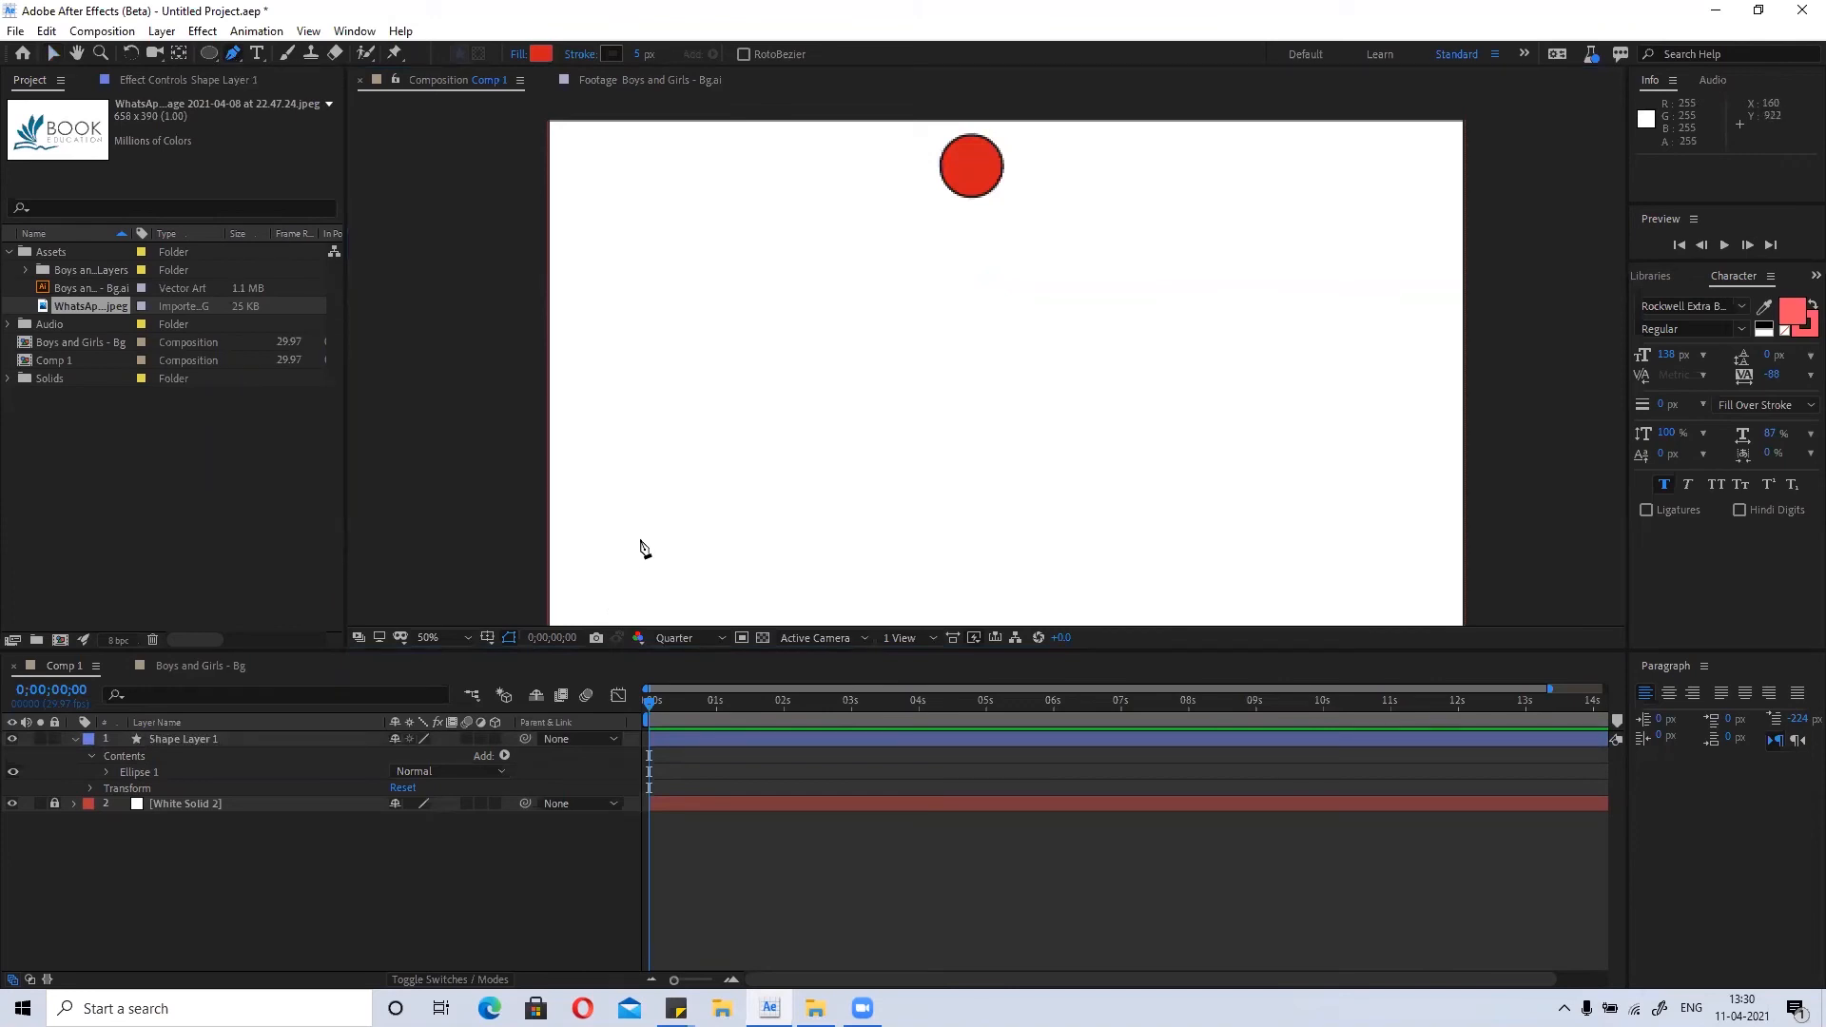
left_click(601, 586)
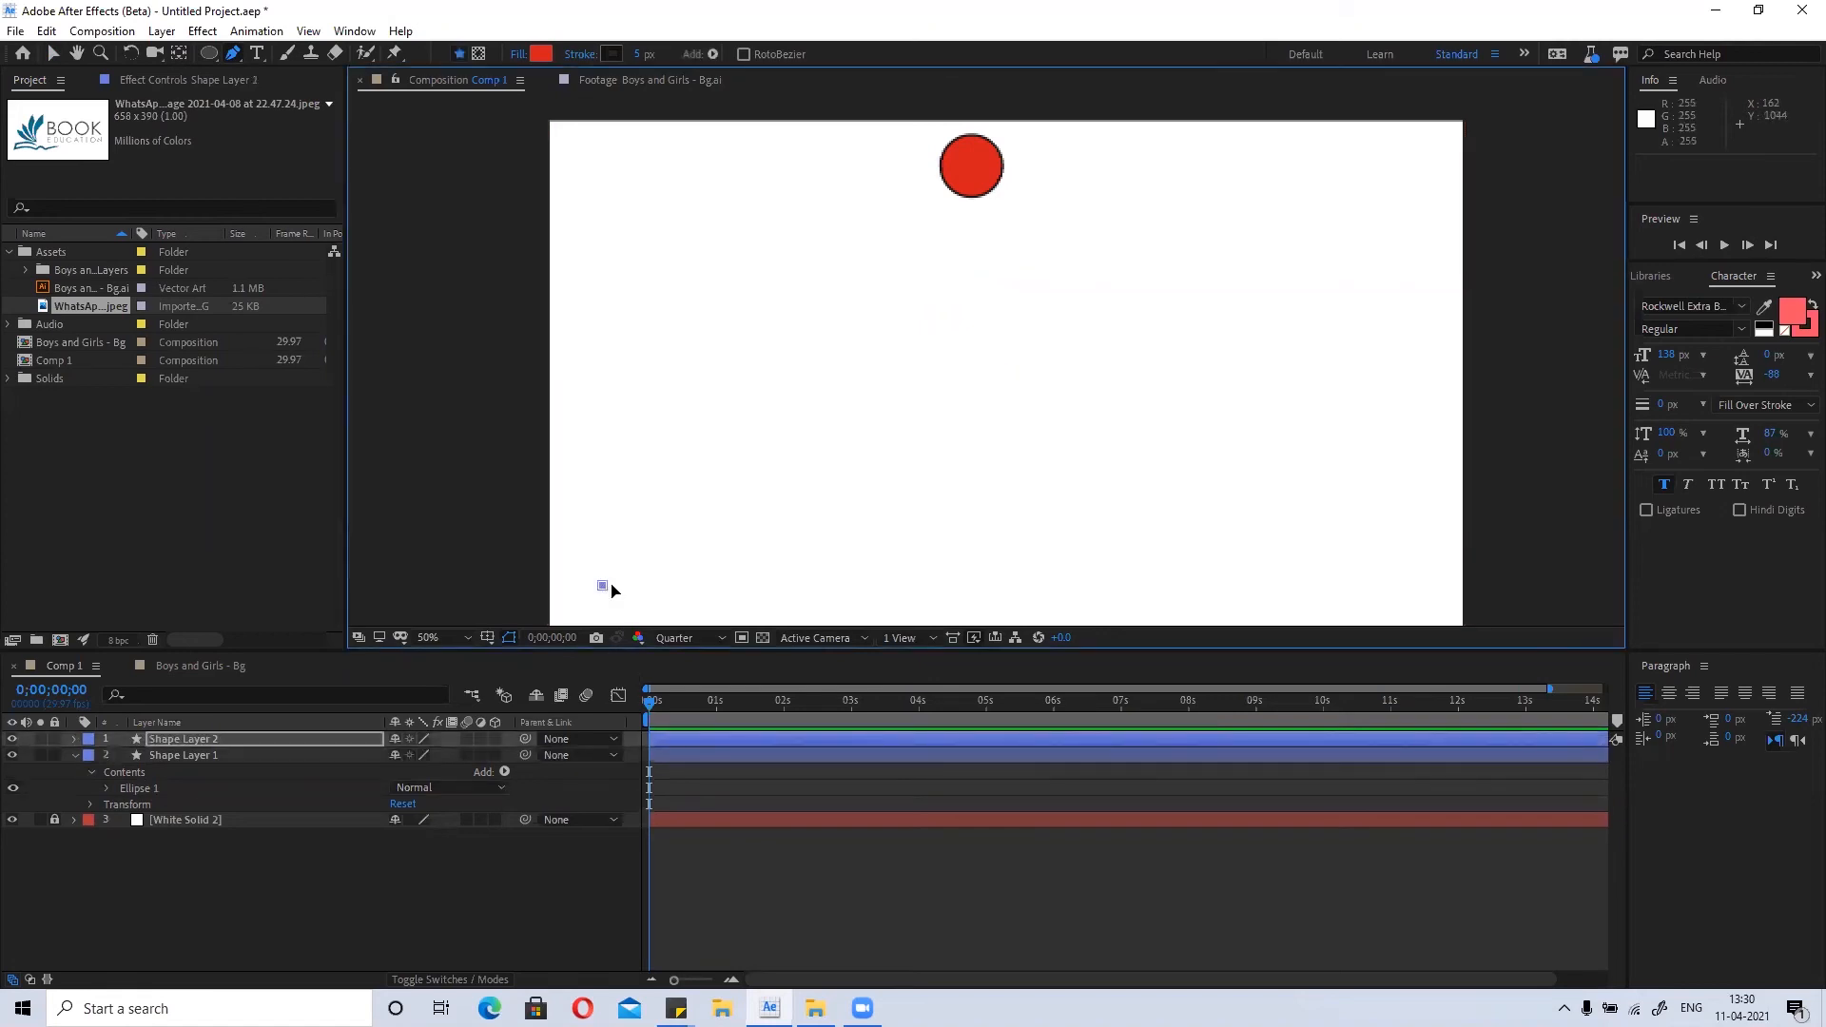
left_click(1299, 587)
left_click_drag(1311, 591, 1415, 593)
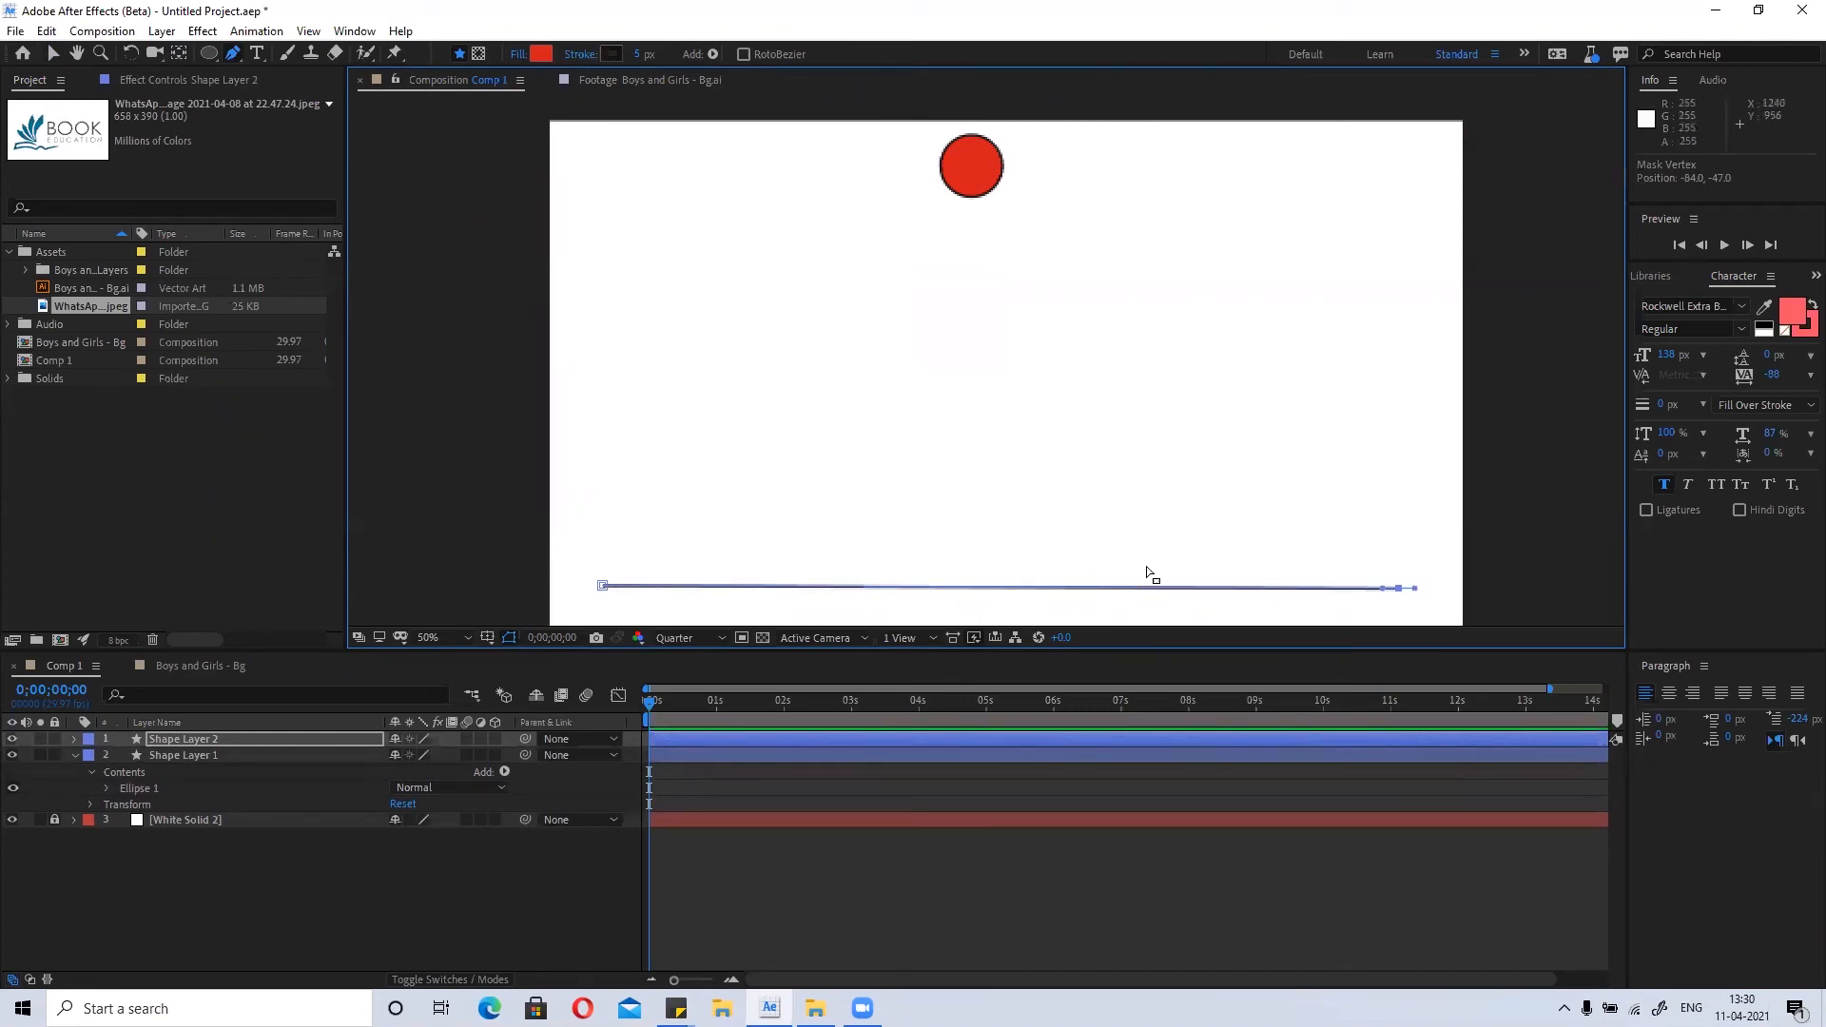
key("v")
left_click(832, 257)
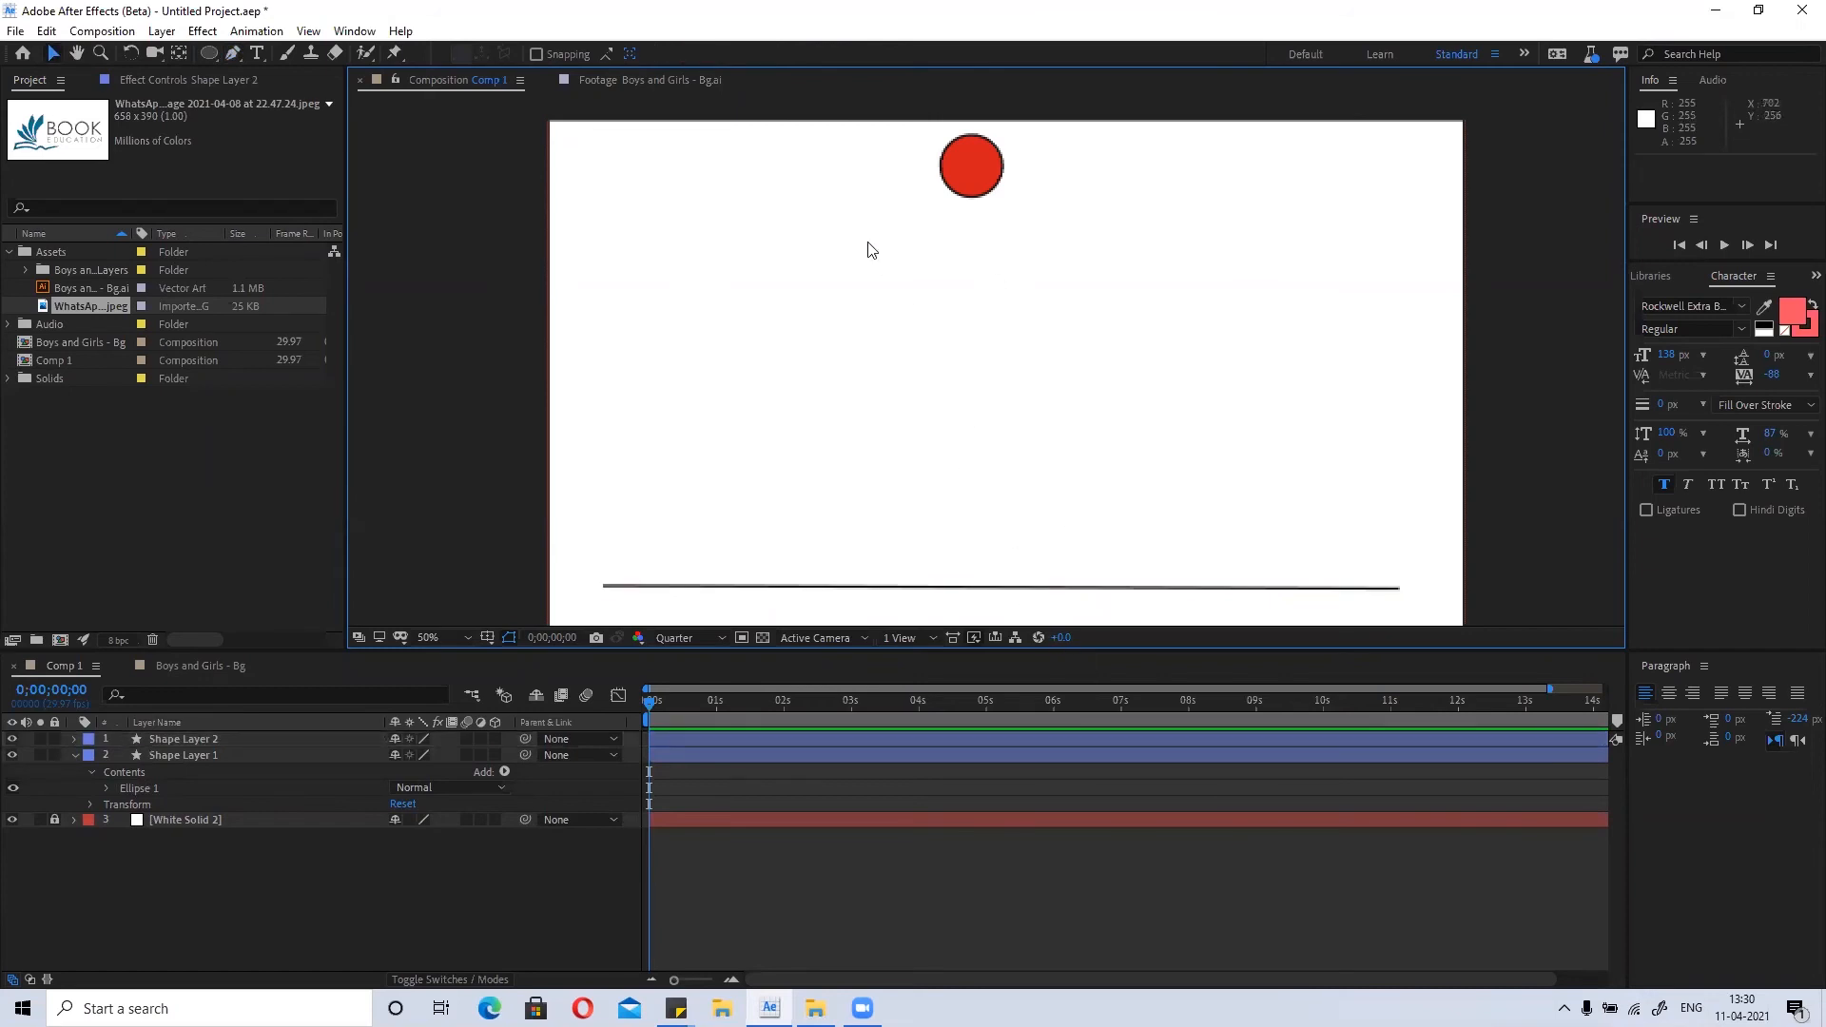
Rename the circle's layer as ball.
left_click(190, 740)
left_click(182, 759)
left_click(189, 739)
left_click(185, 756)
left_click(179, 741)
left_click(179, 754)
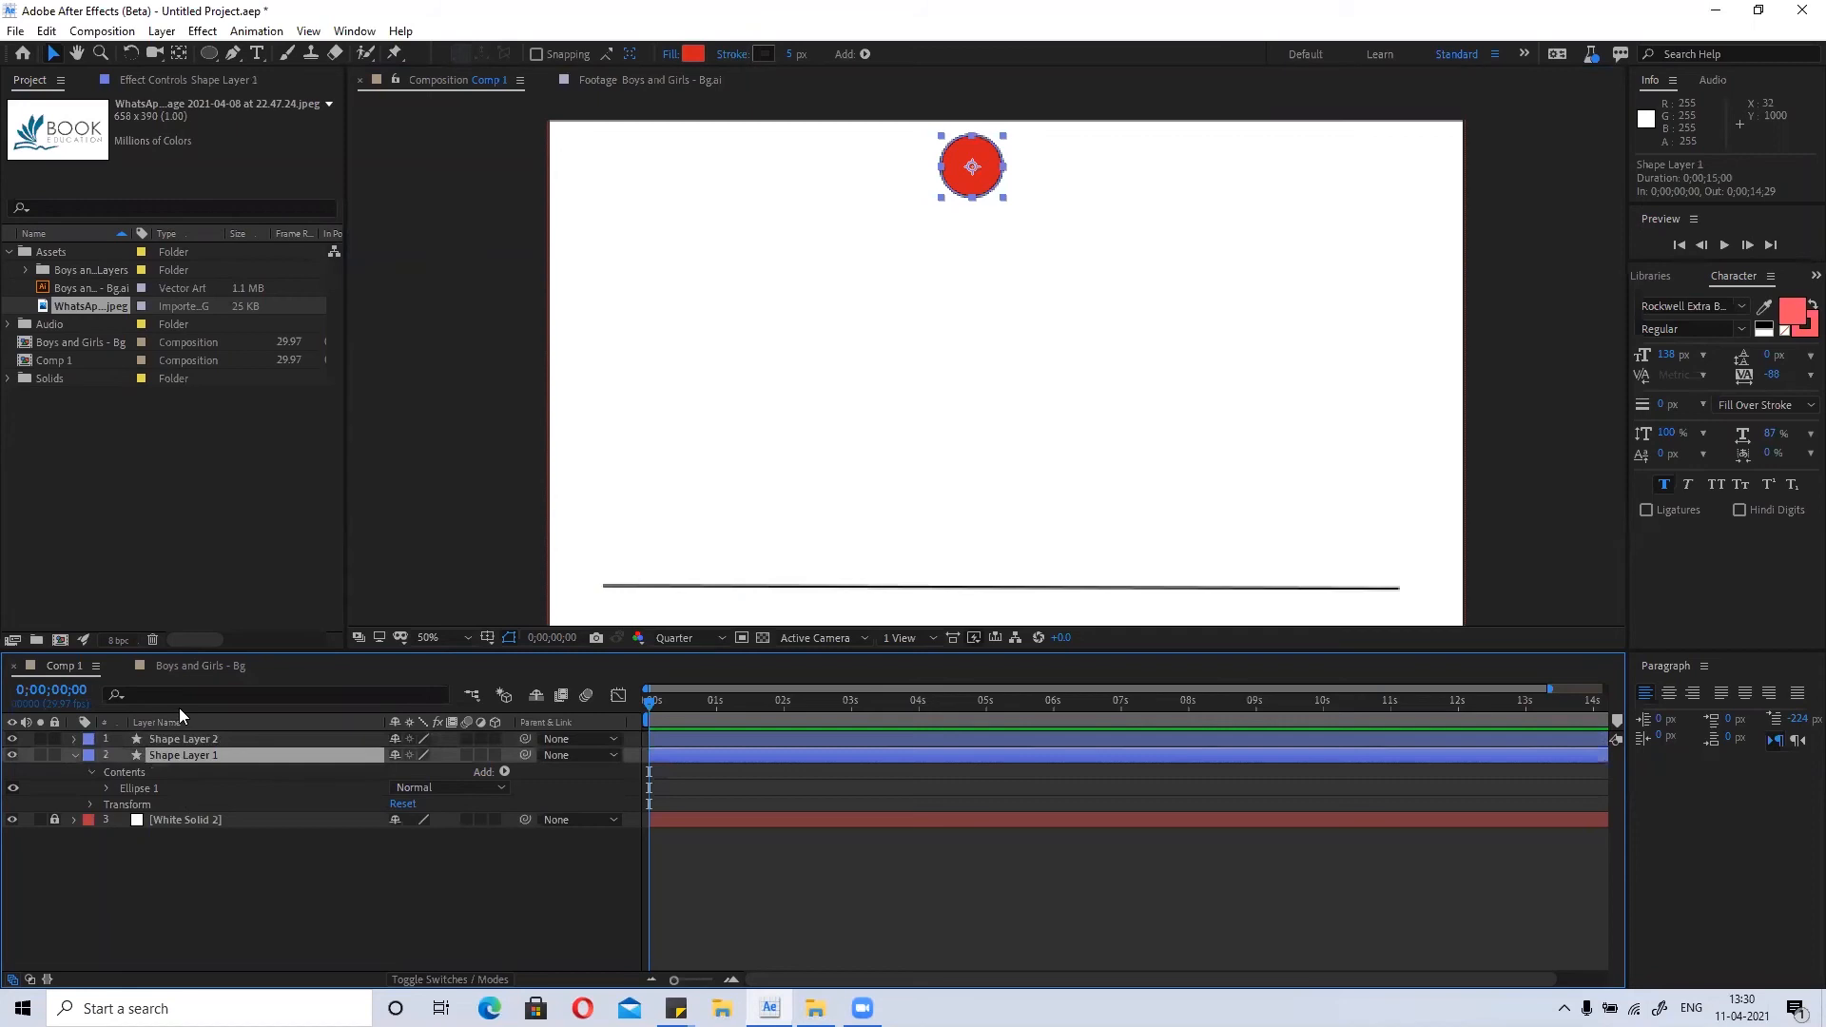
key("Return")
type("ball")
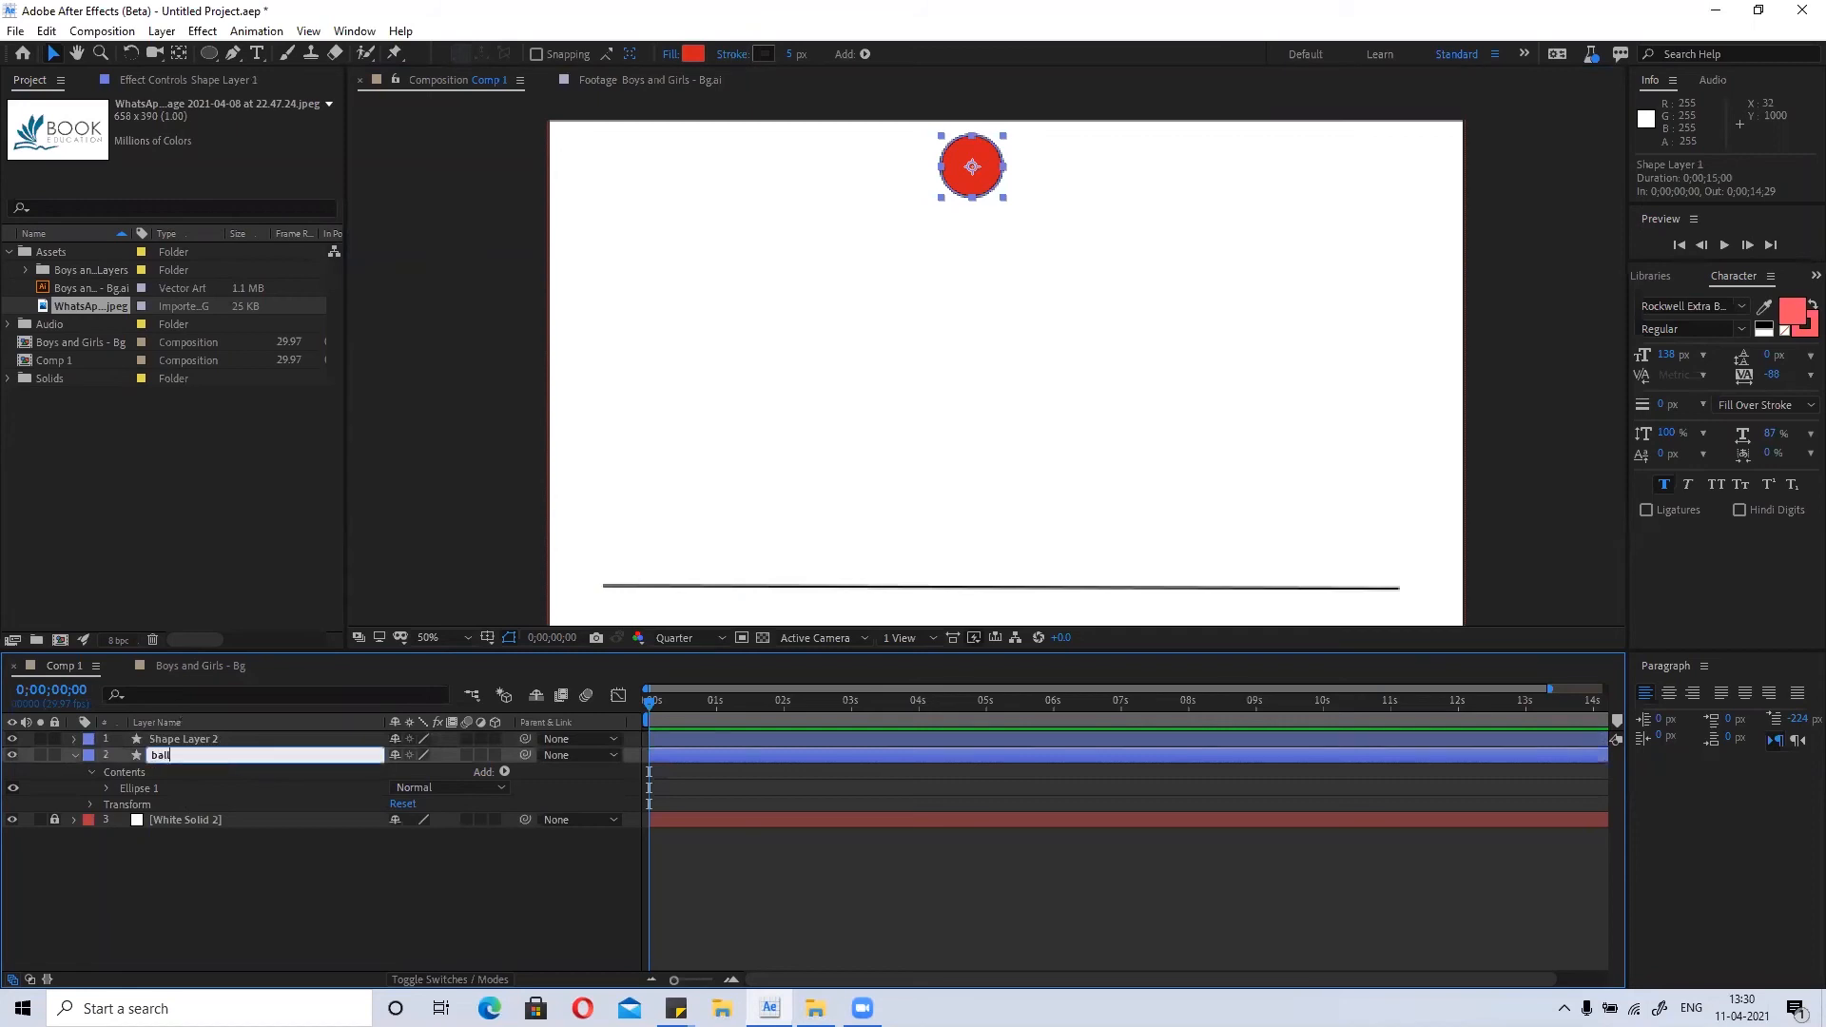
key("Return")
Rename the line's layer as floor and place it beneath the ball layer in the stacking order.
left_click(197, 738)
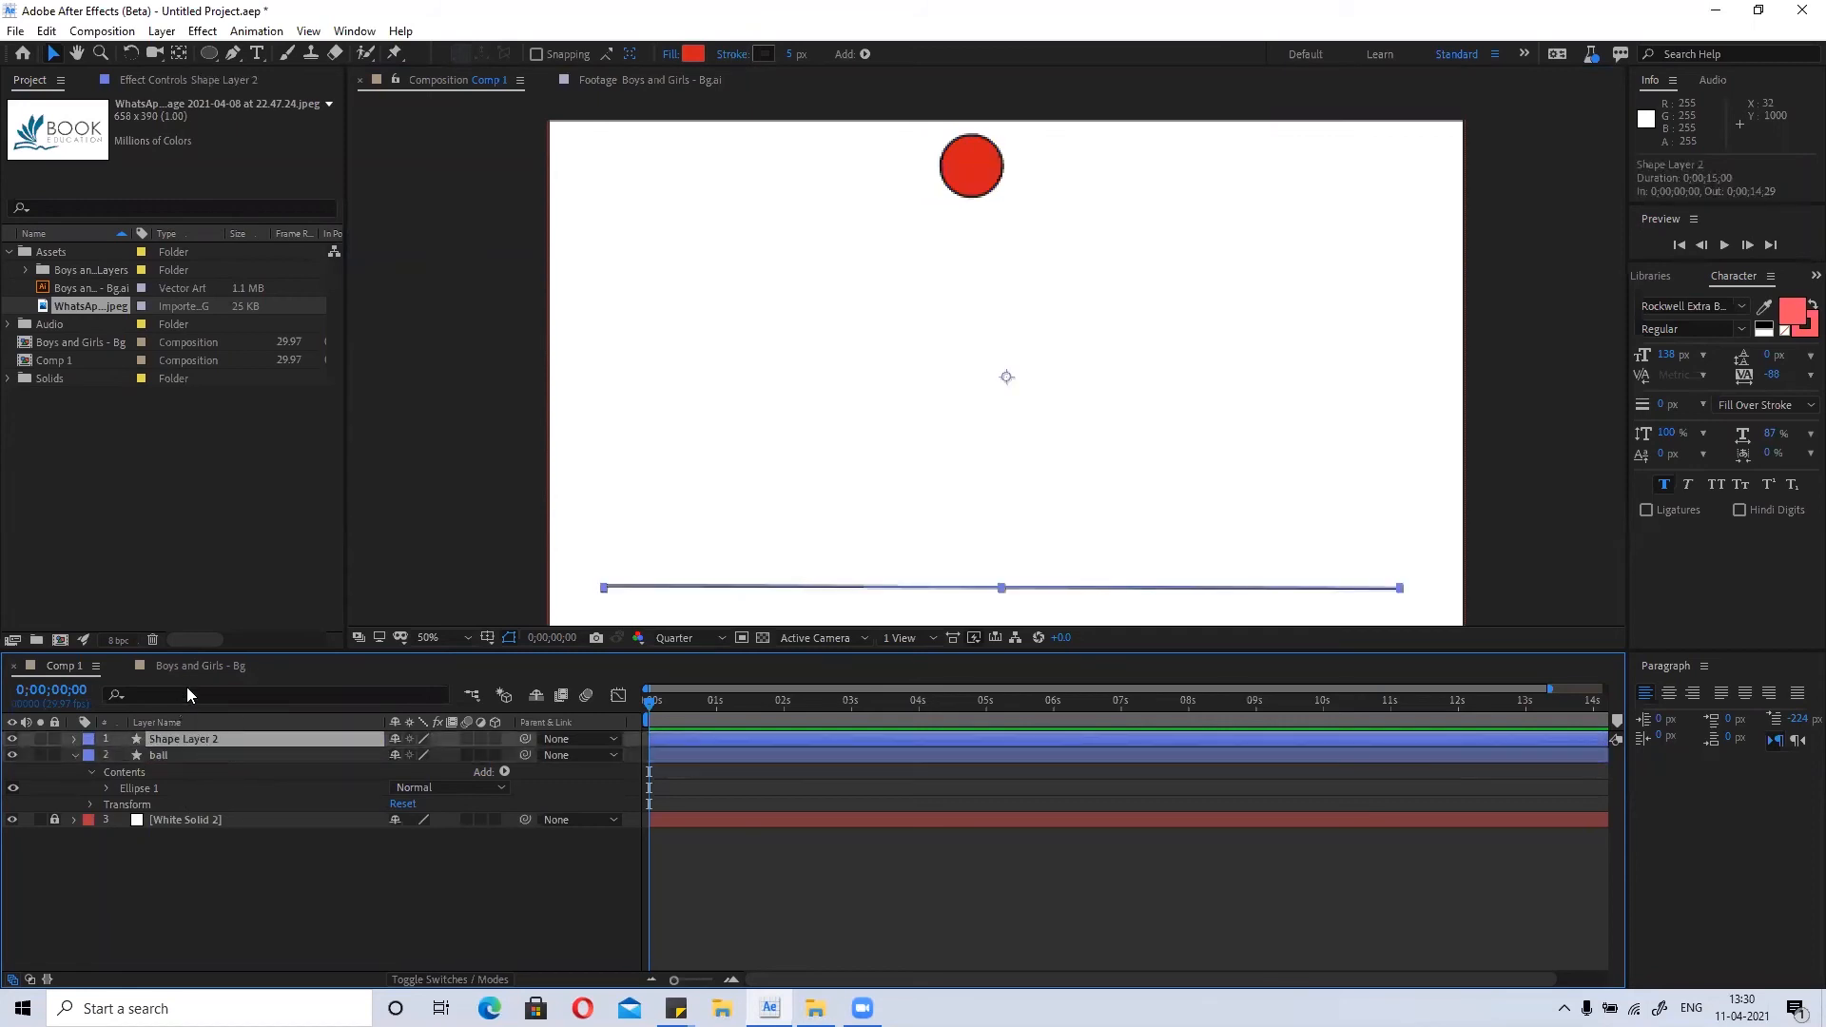
key("Return")
type("floor")
key("Return")
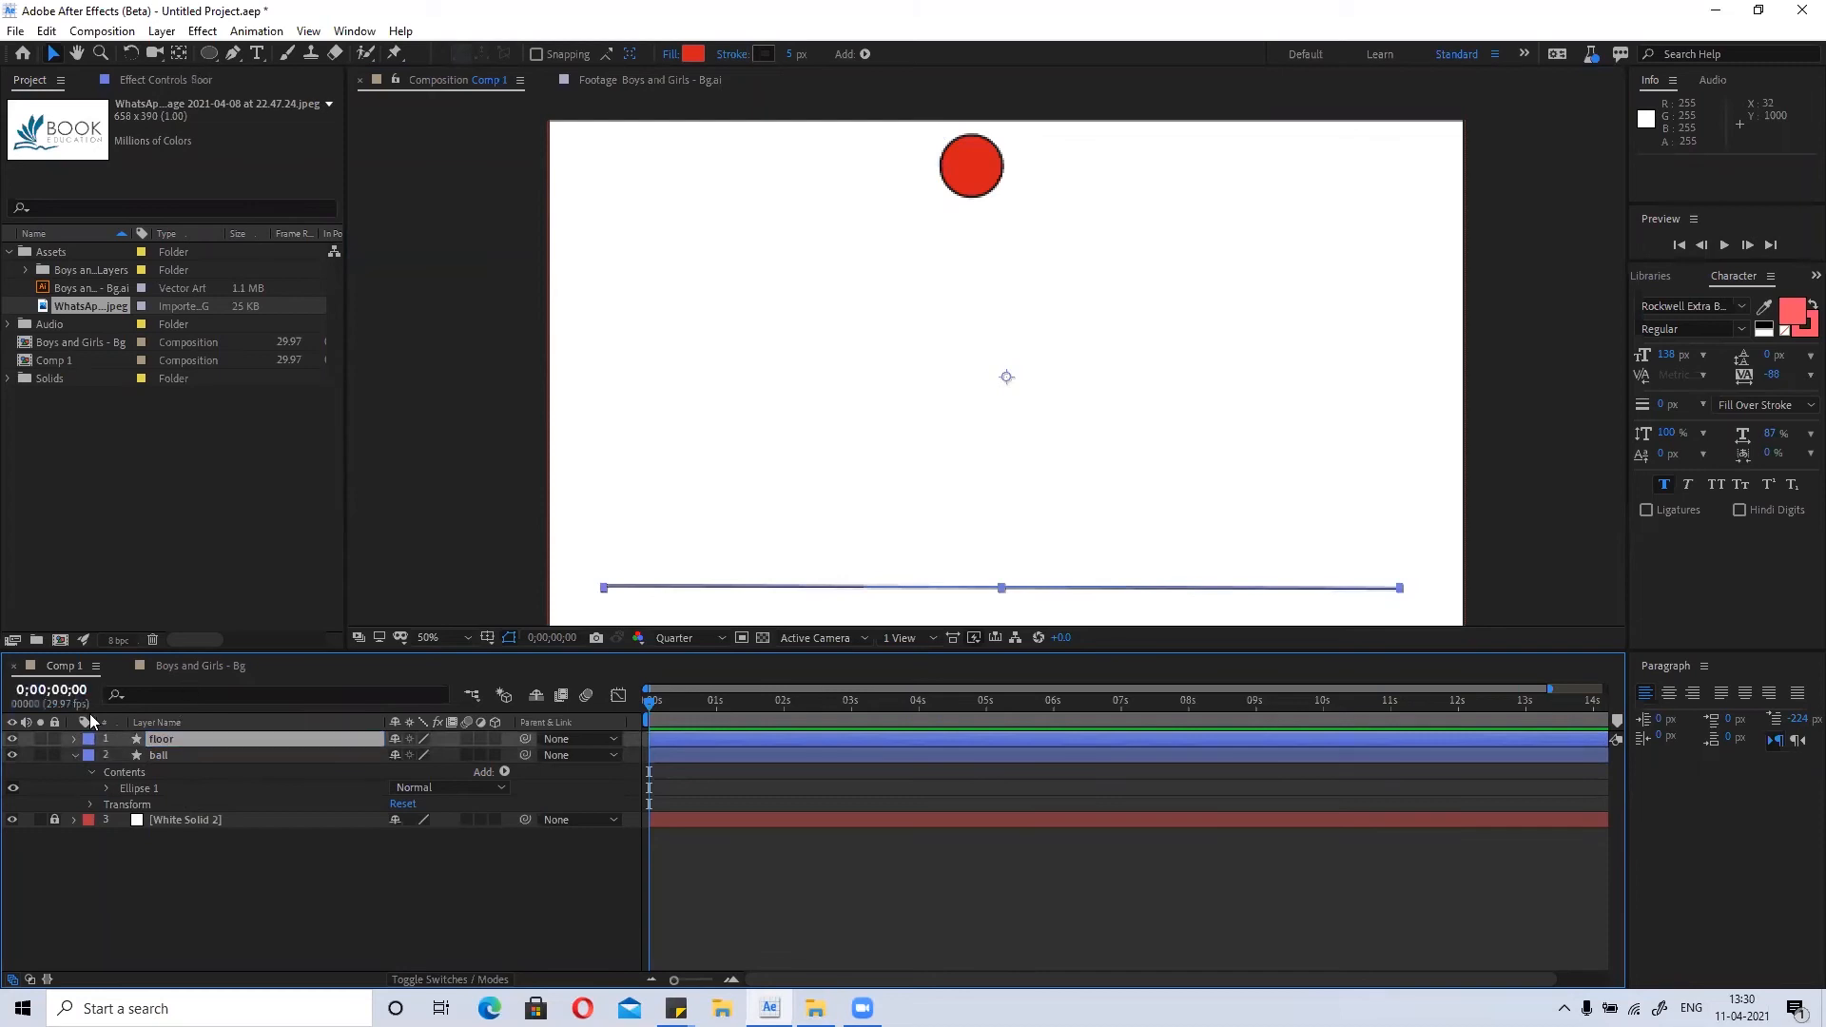
left_click_drag(169, 738, 160, 789)
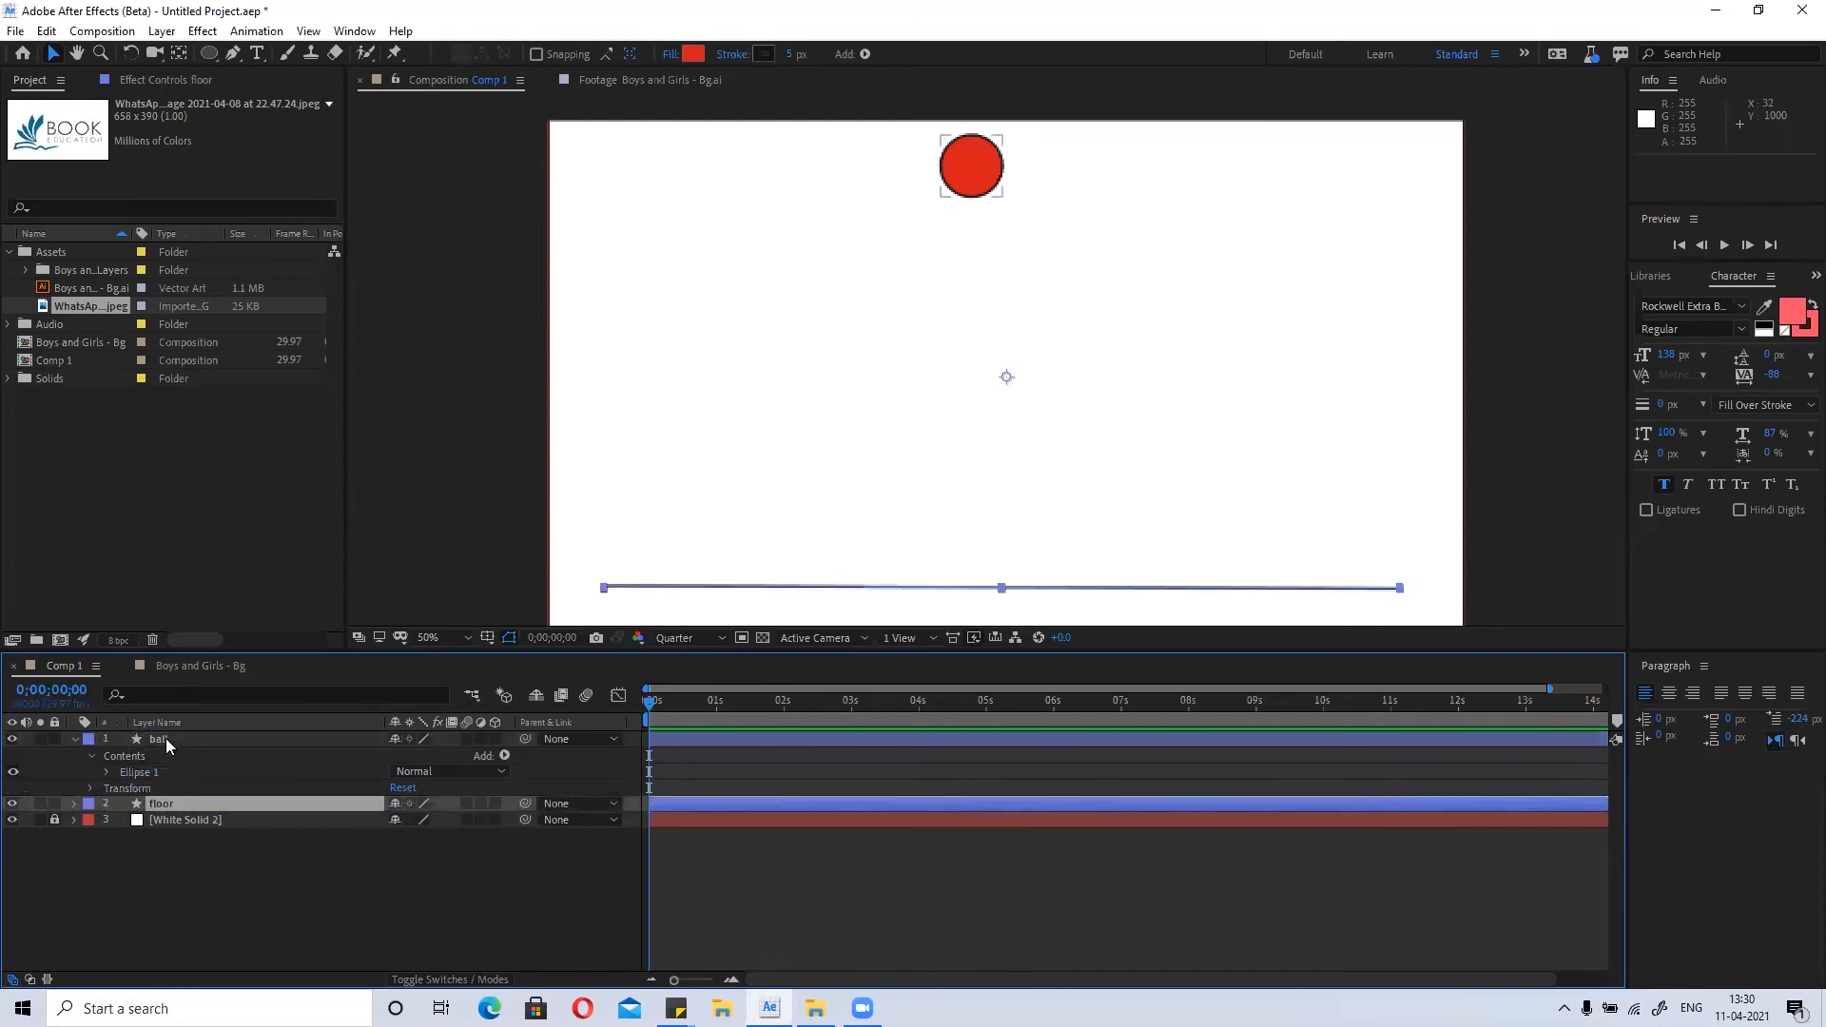
Try drawing a second, larger circle inside the selected ball layer with the Ellipse tool, and undo it.
left_click(165, 738)
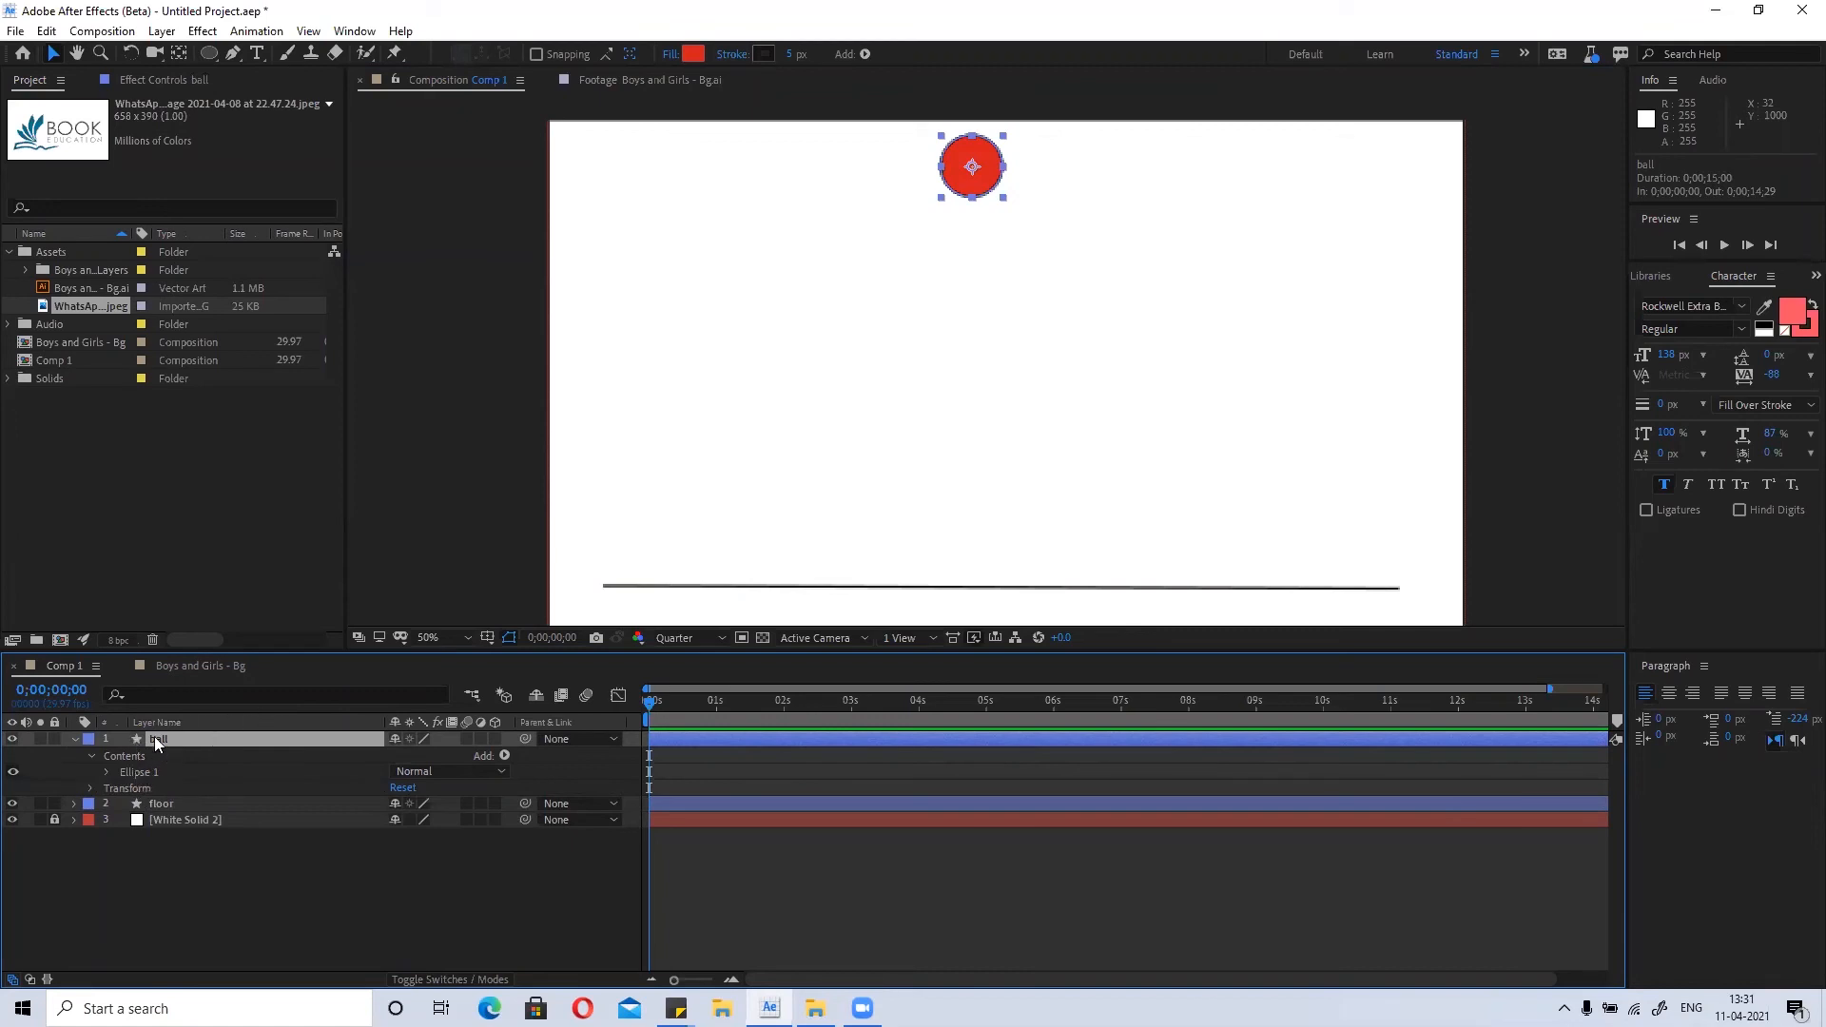
left_click(209, 53)
left_click_drag(645, 297, 787, 437)
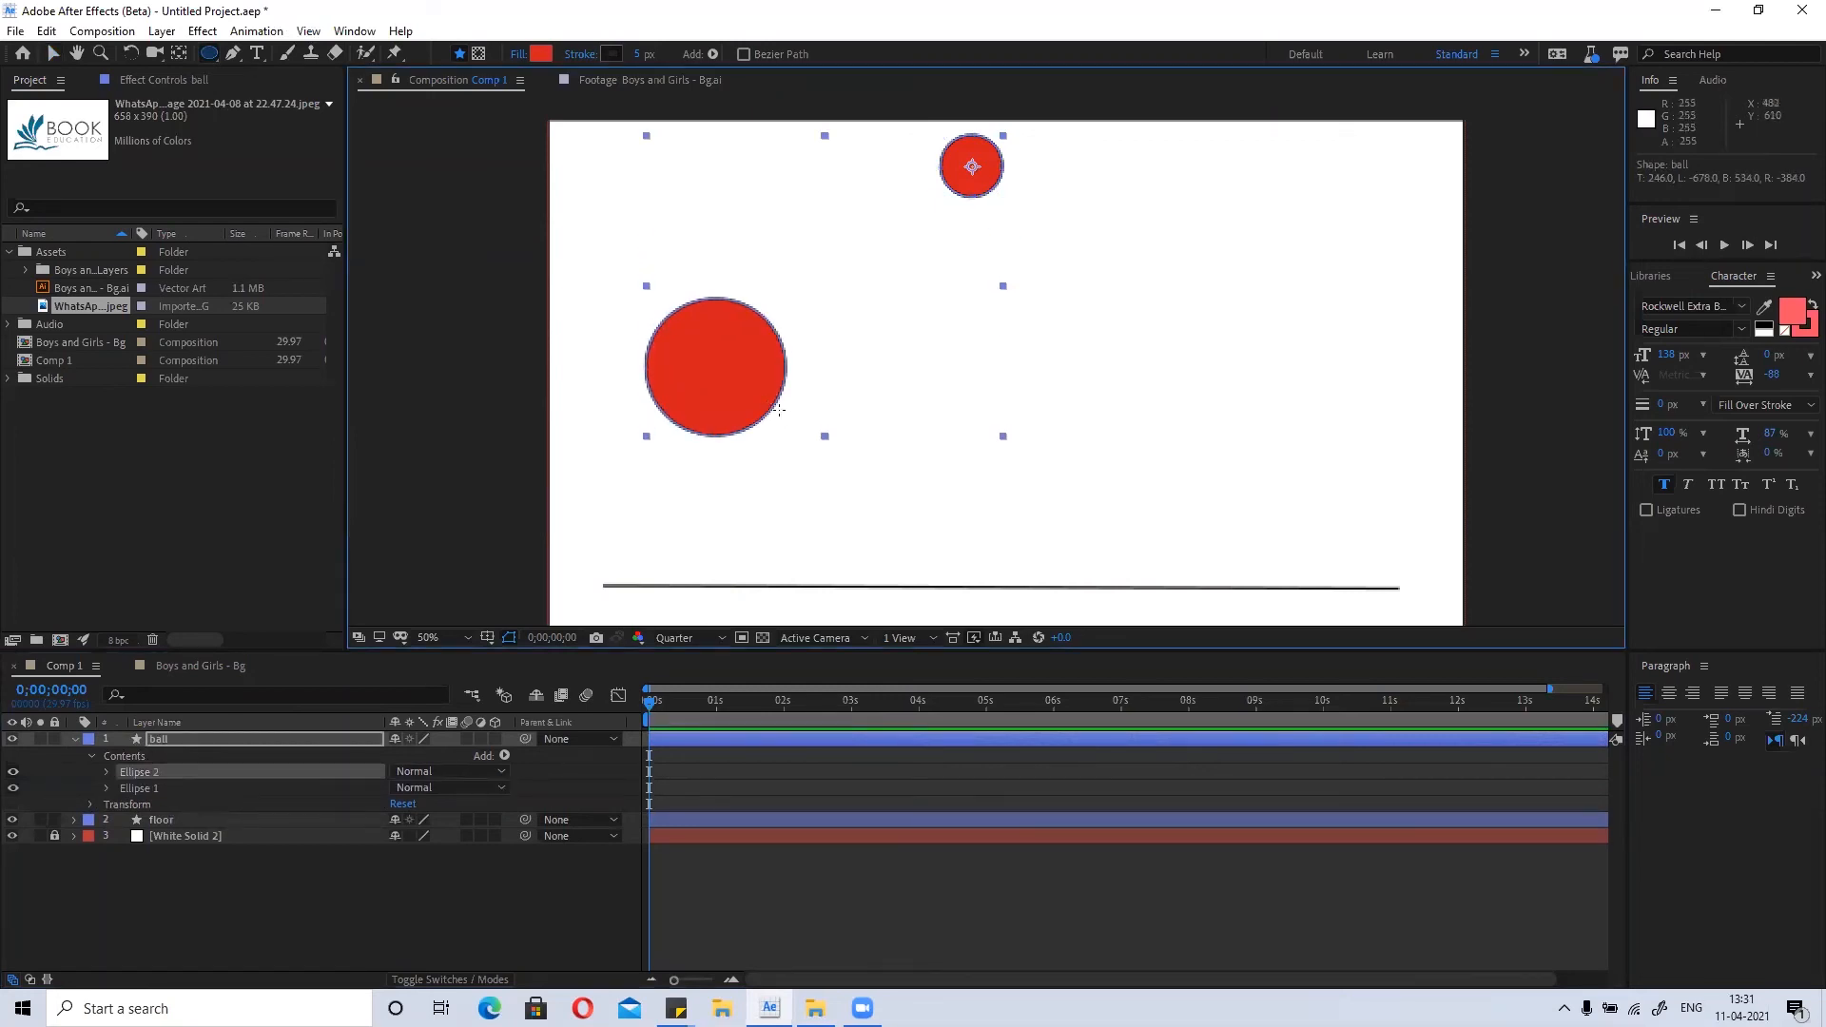
key("ctrl+z")
key("v")
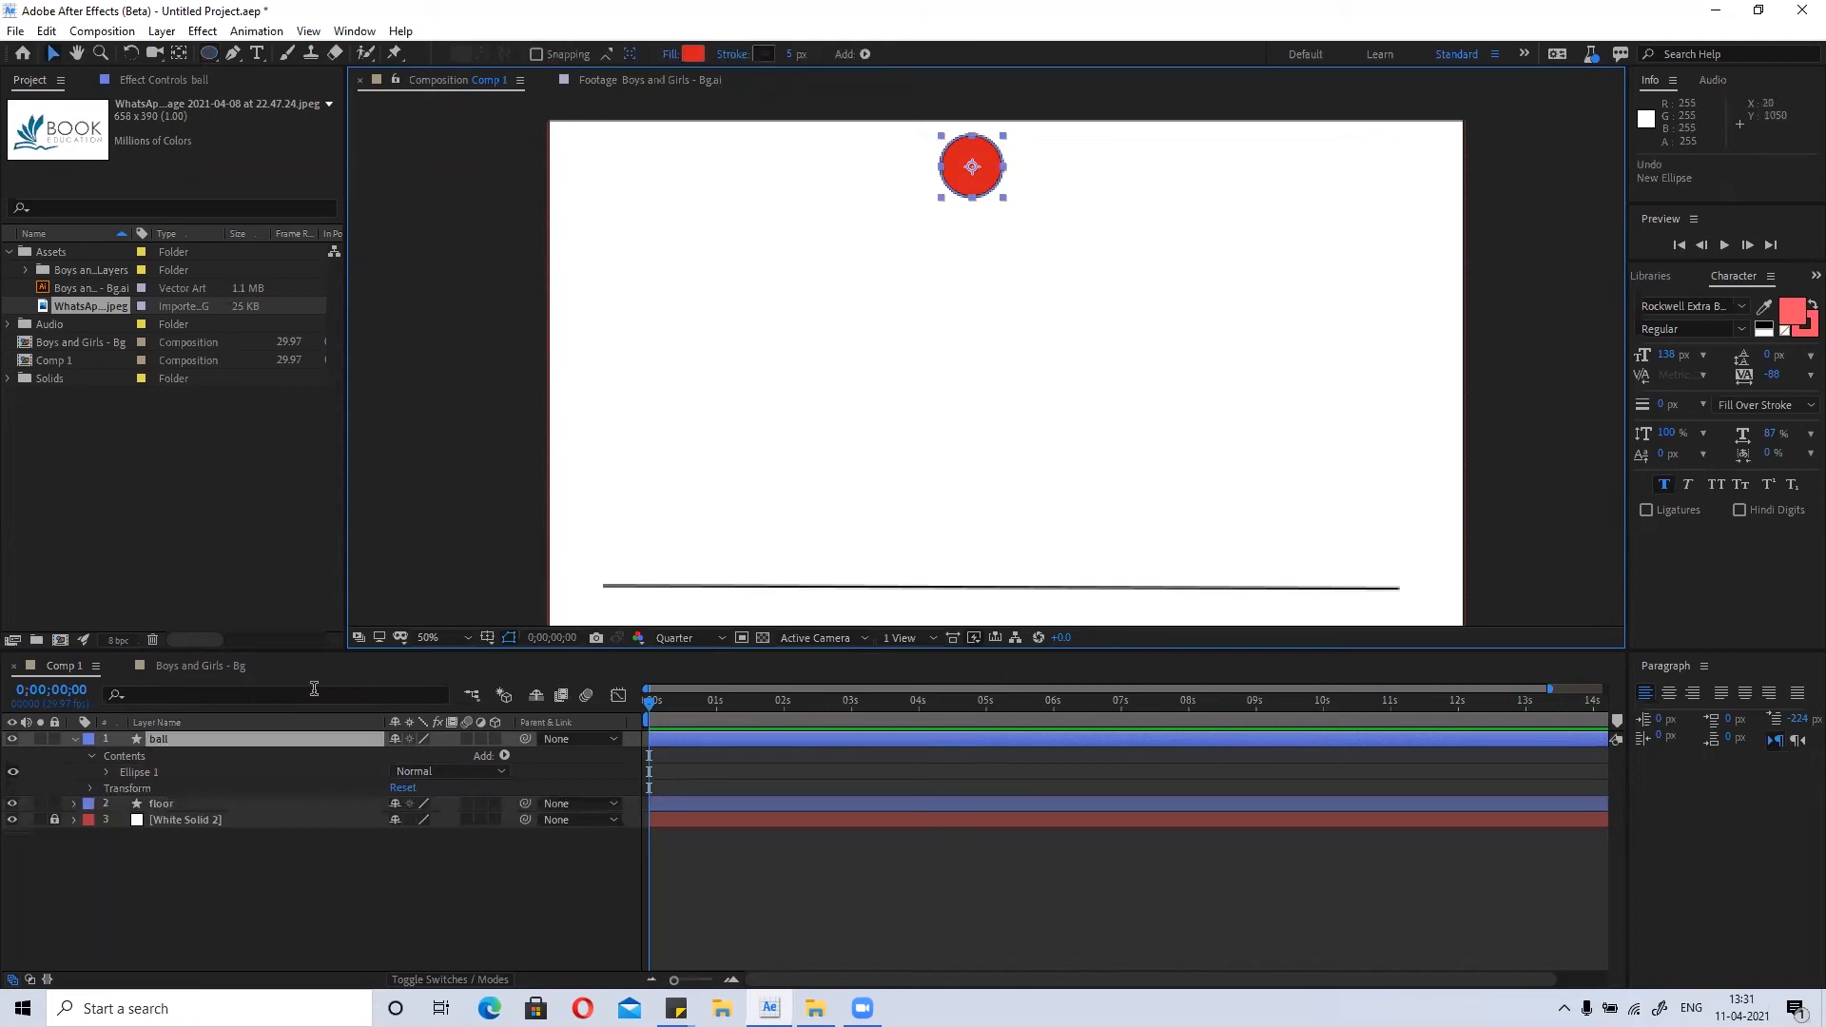
With no layer selected, try drawing an ellipse about 332 by 302 px as a separate shape layer, and undo it.
left_click(496, 892)
left_click(234, 746)
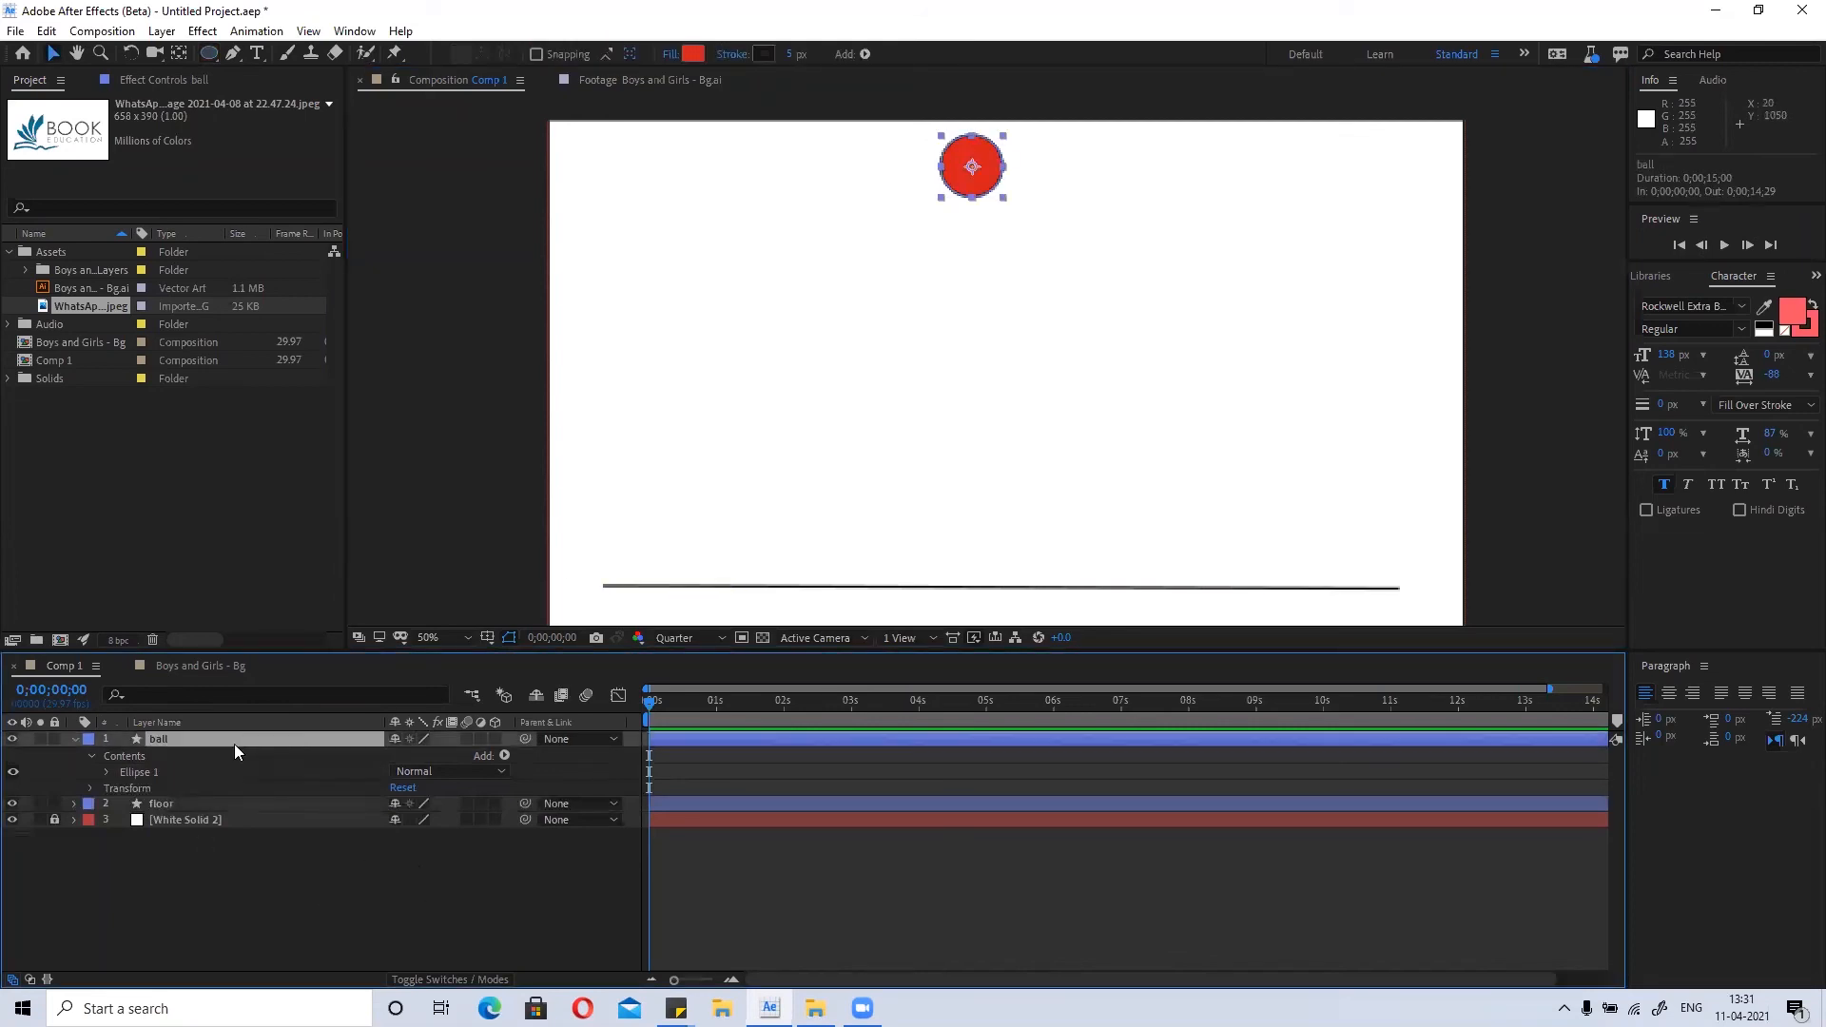
key("ctrl+d")
key("Delete")
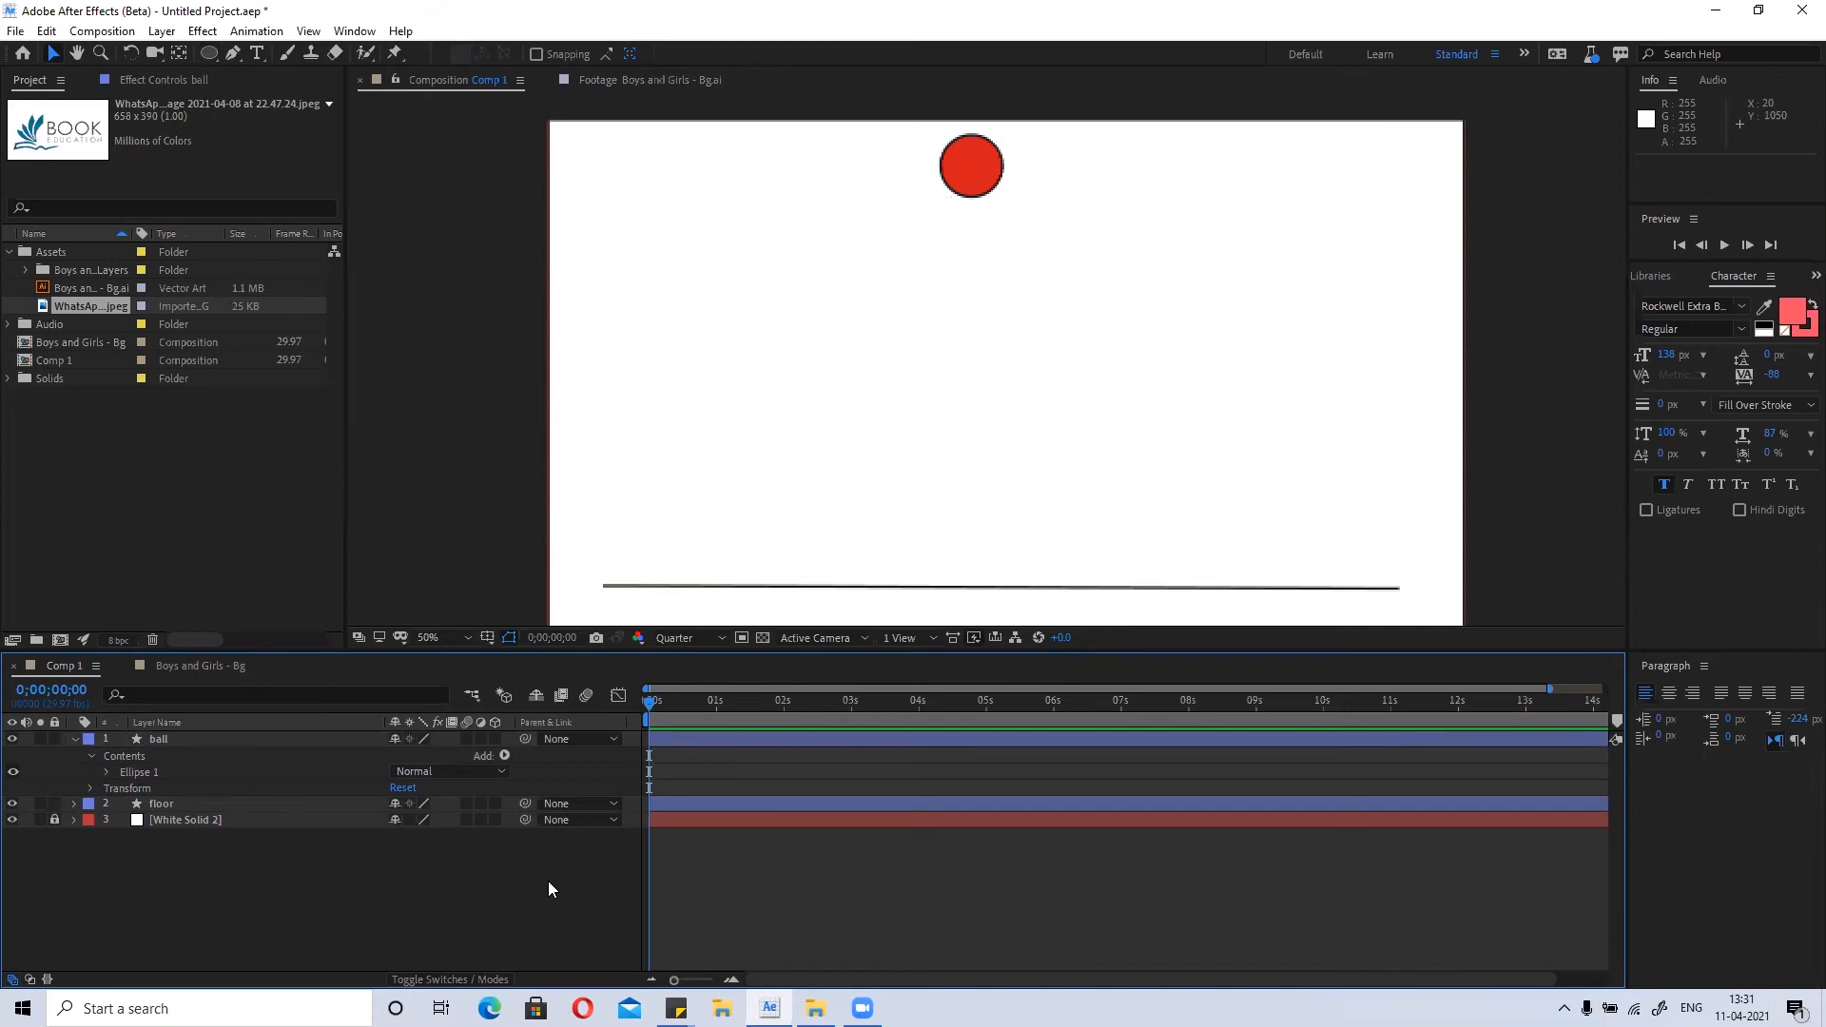
left_click(210, 54)
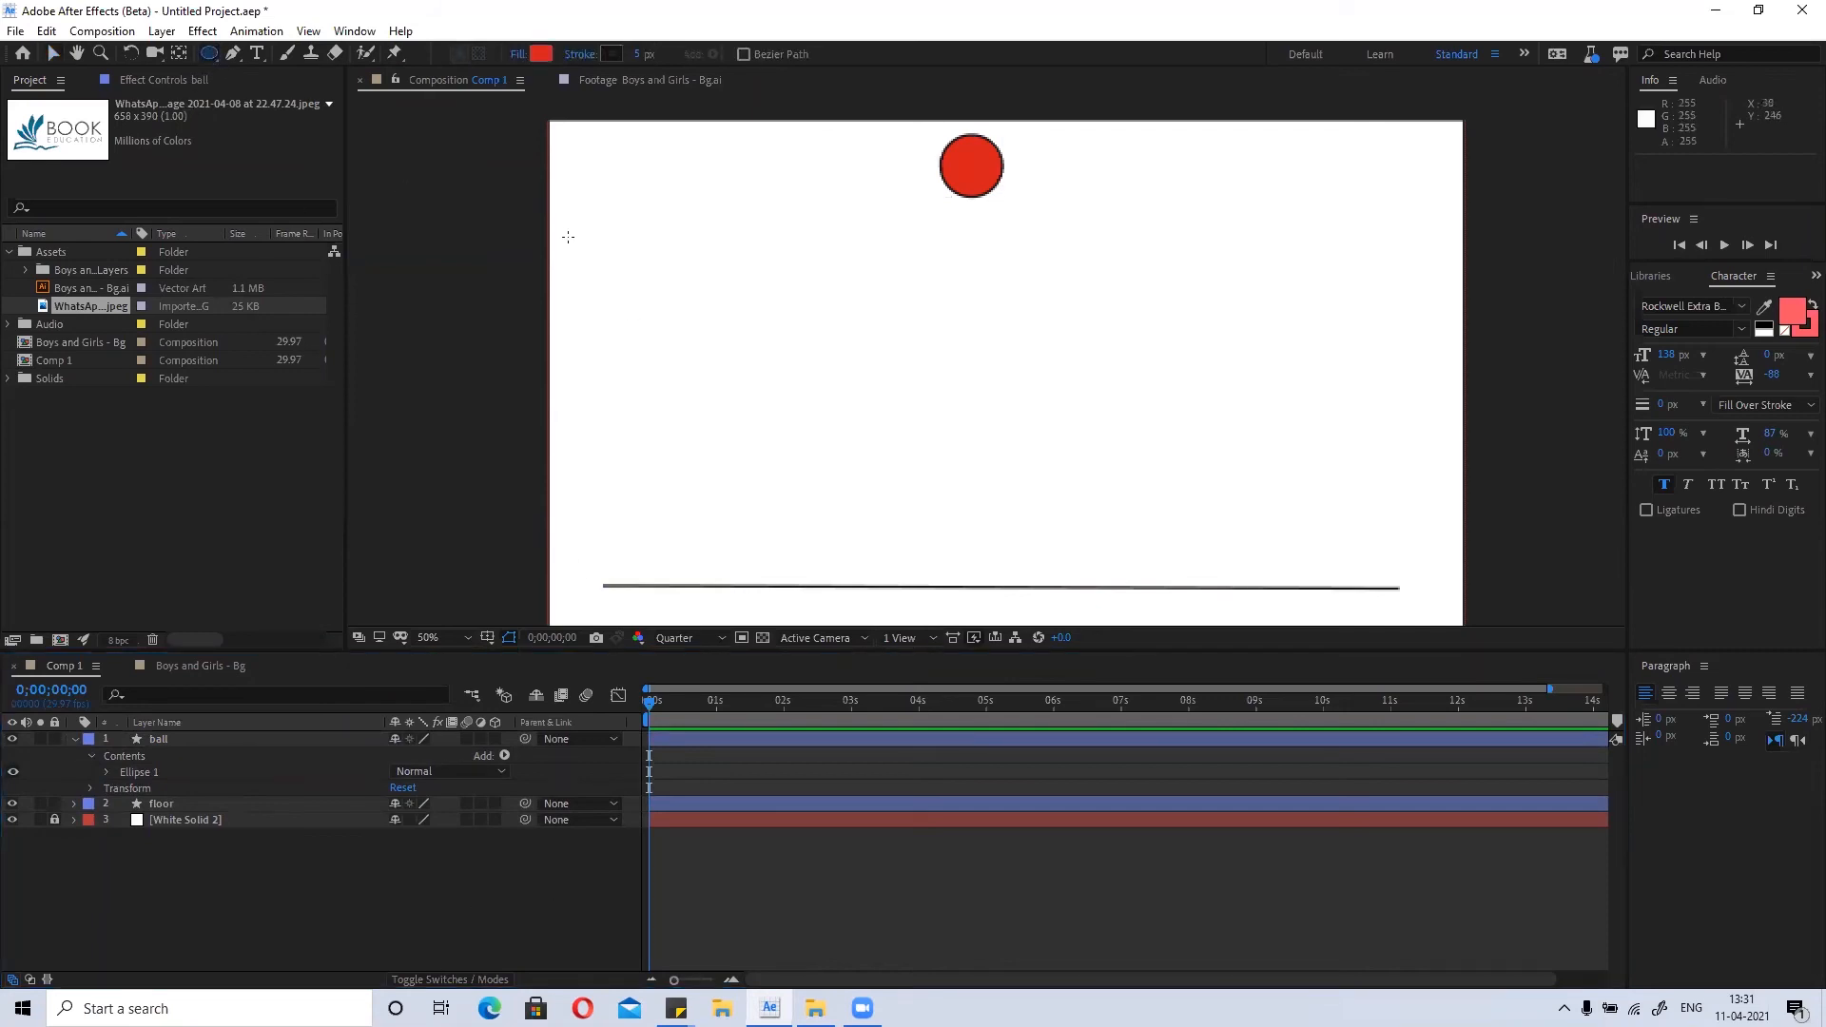
left_click_drag(668, 263, 676, 272)
left_click_drag(788, 364, 827, 408)
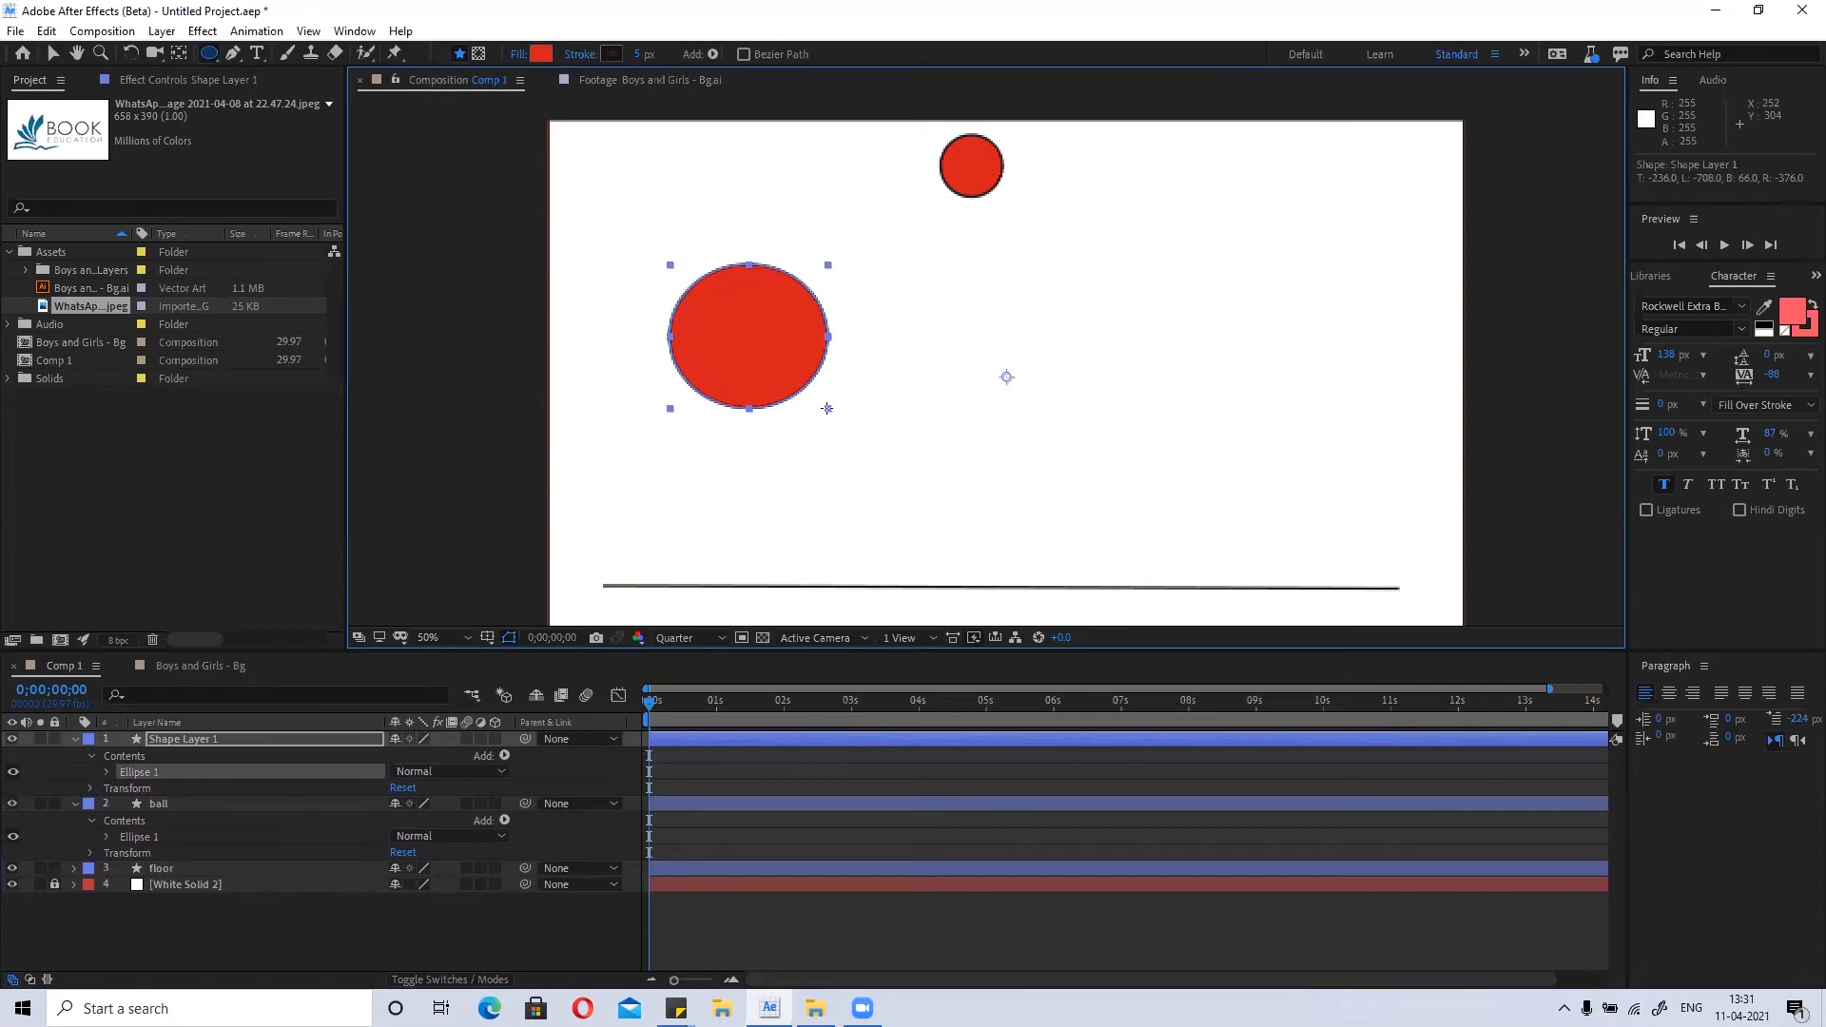
key("Delete")
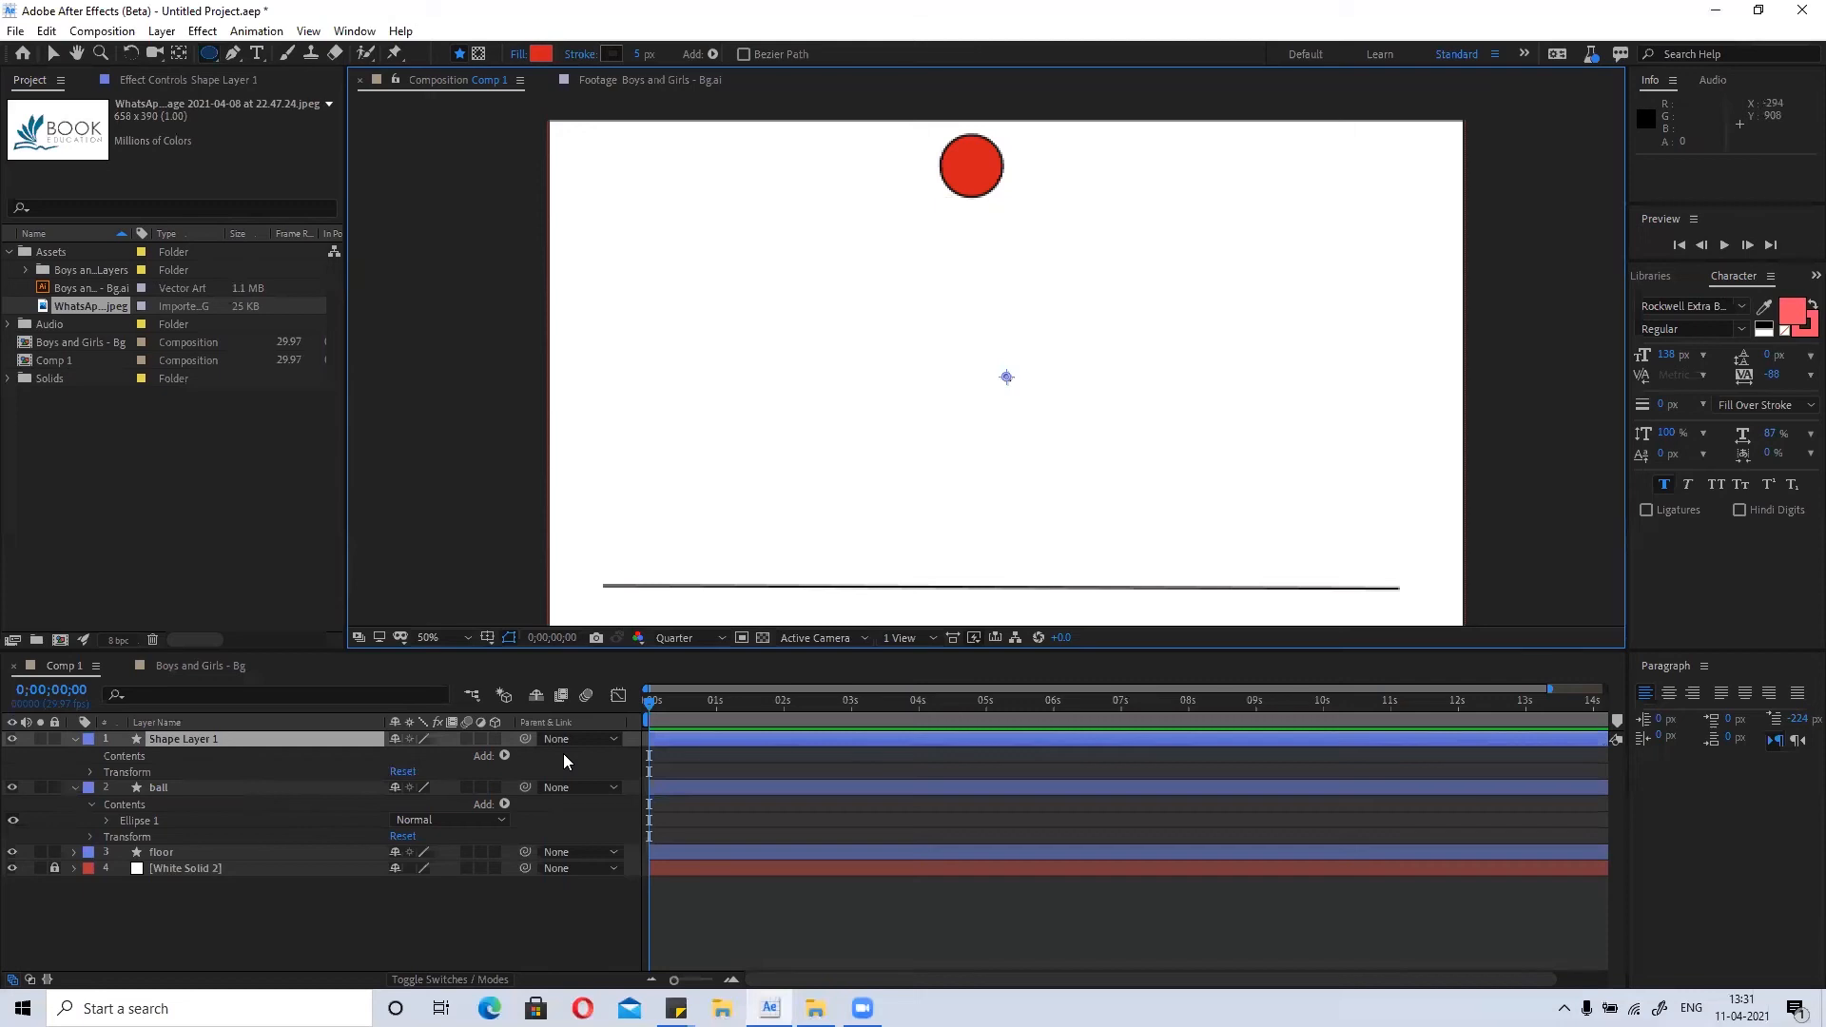
key("ctrl+z")
key("ctrl+z")
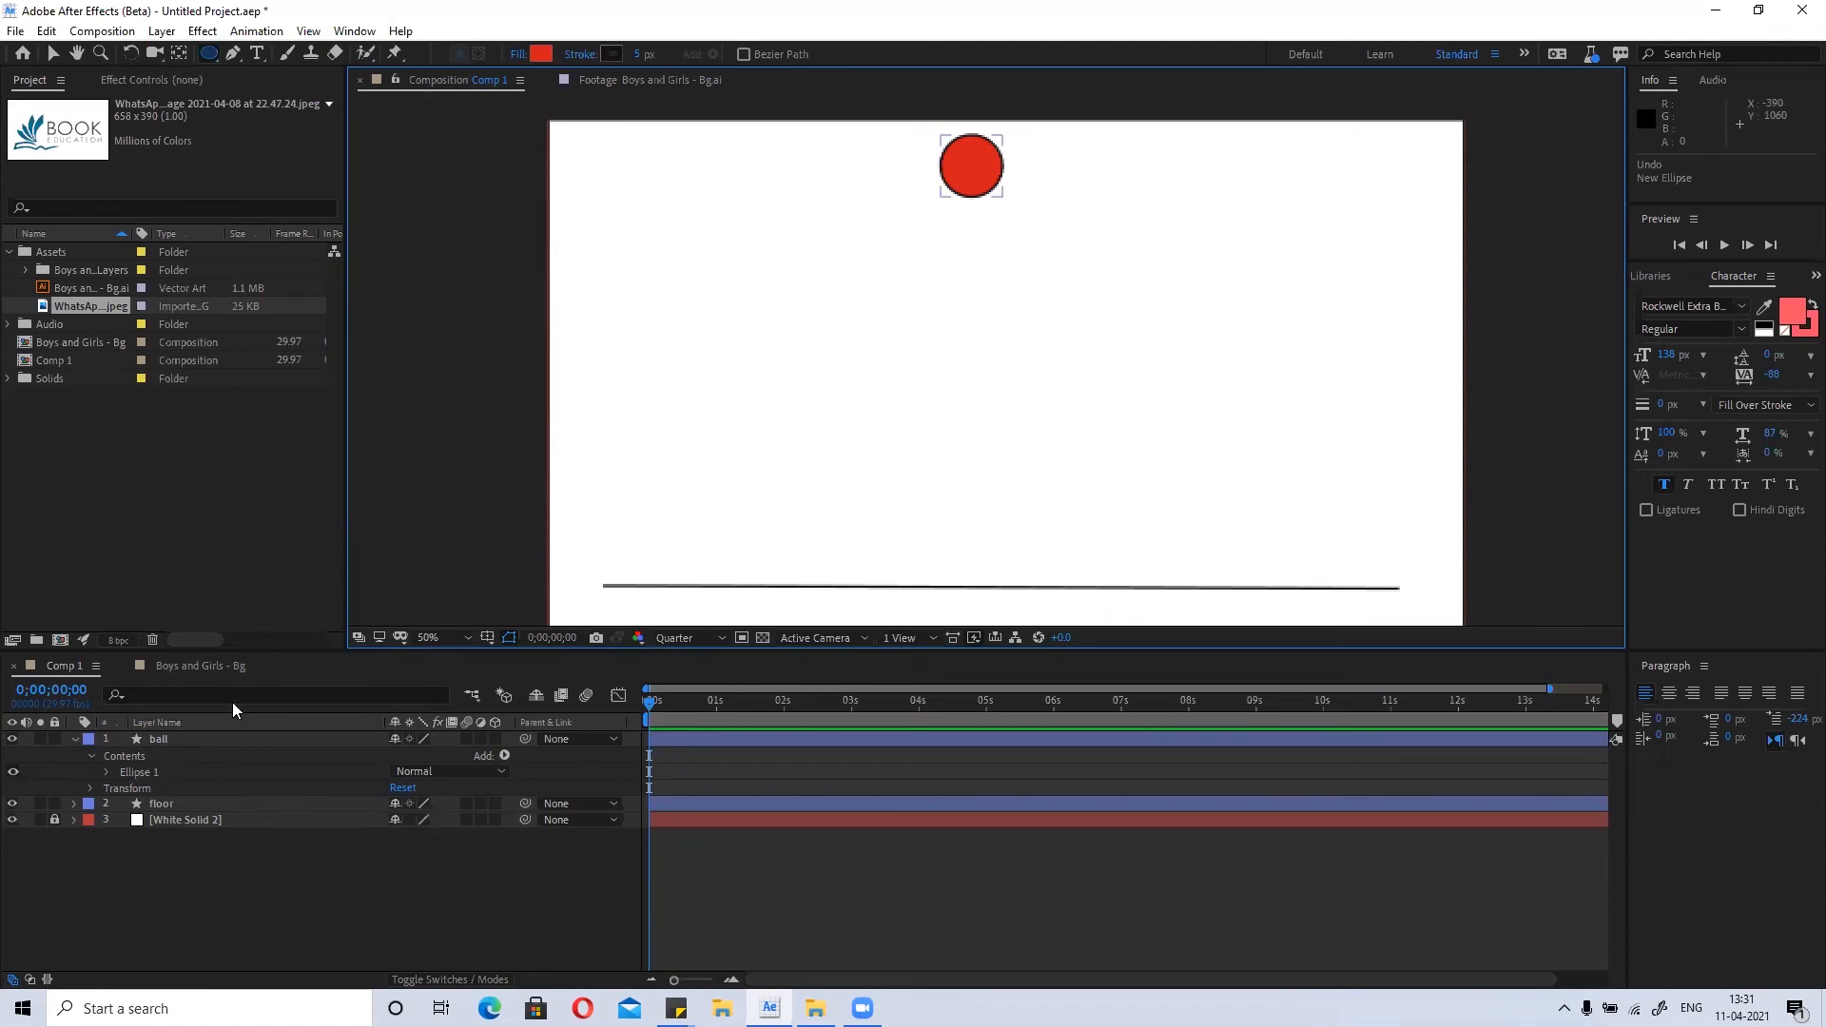
key("v")
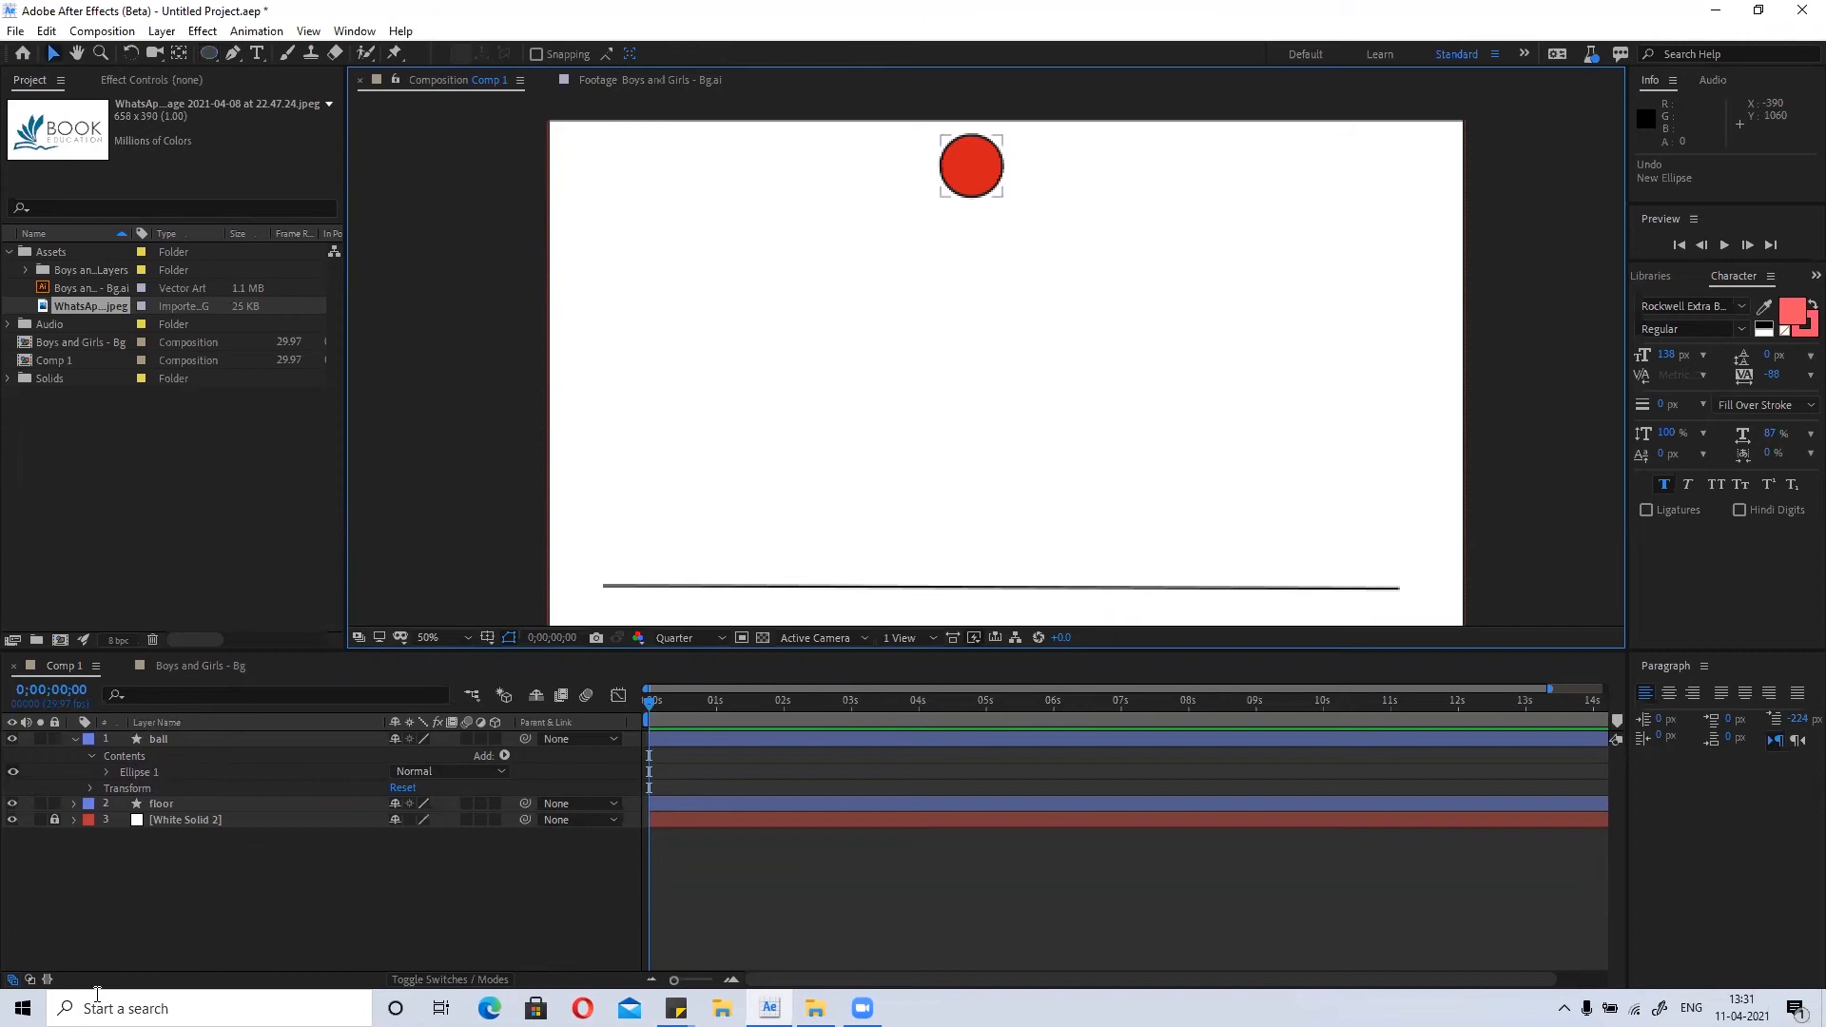
Reveal the ball layer's Transform properties and set a Position keyframe at 0;00;00;00.
left_click(158, 741)
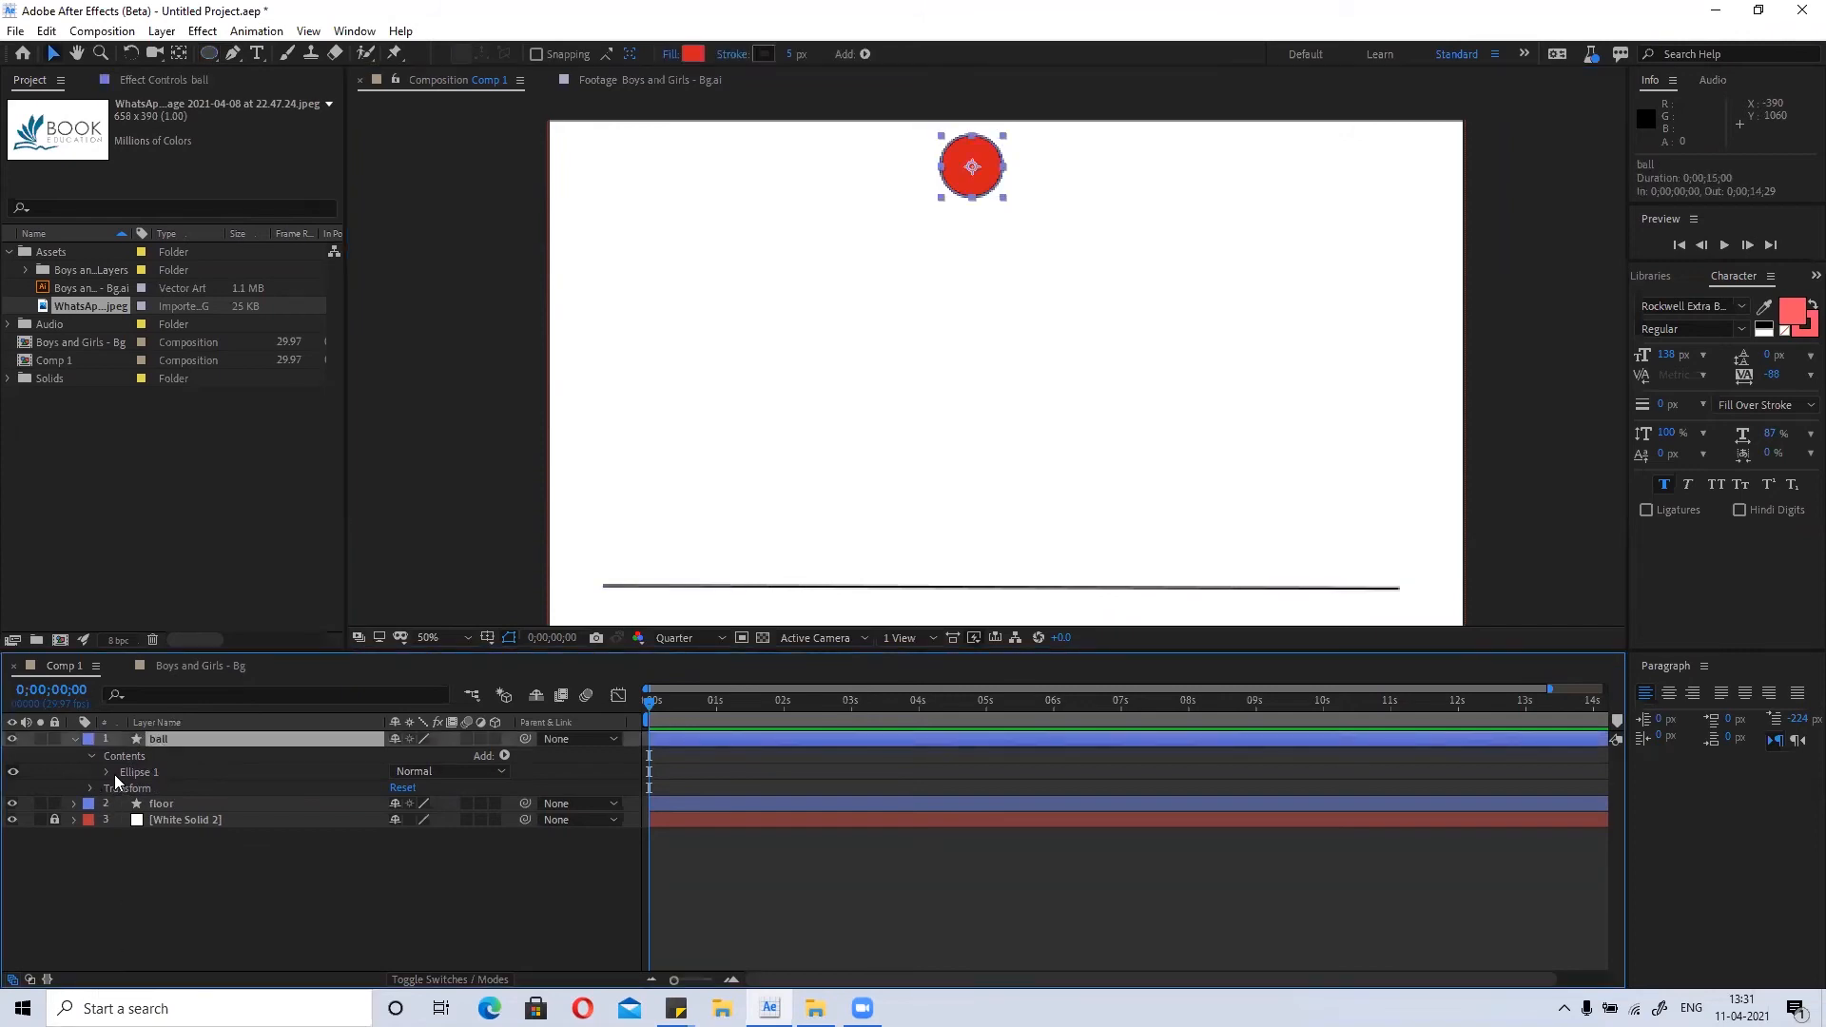
left_click(107, 772)
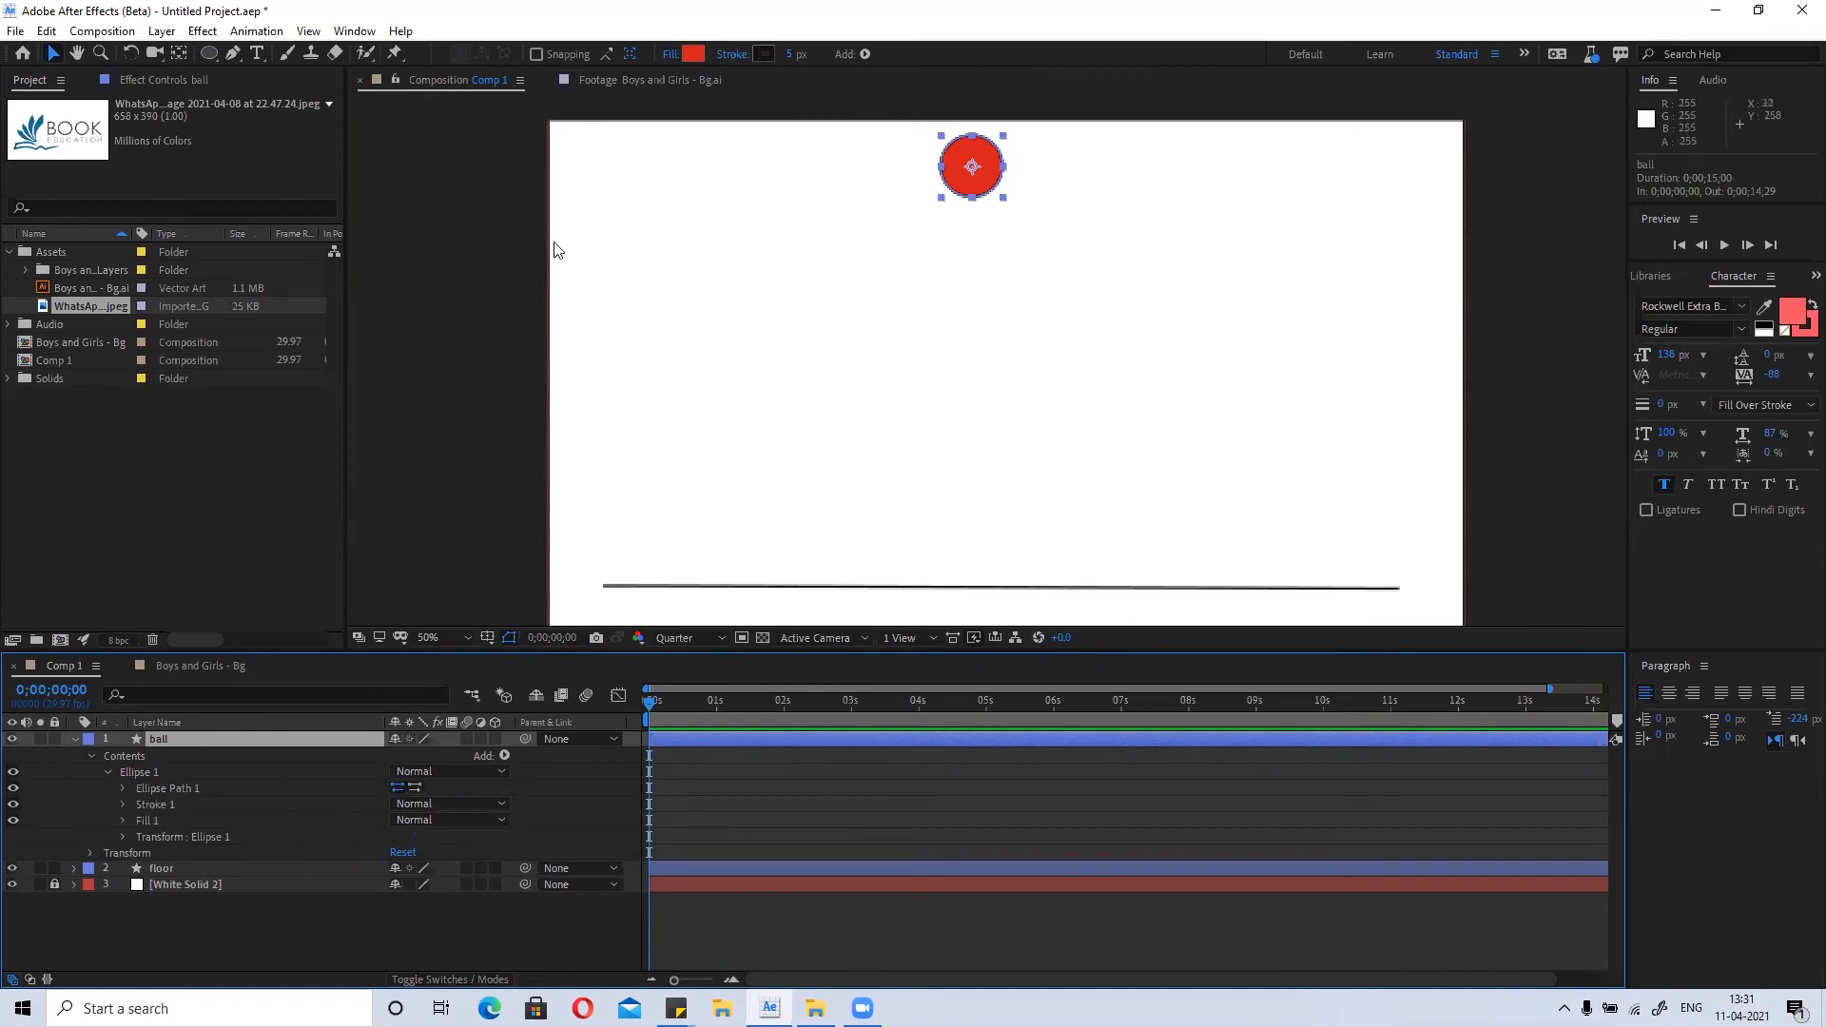
left_click(111, 775)
left_click(91, 758)
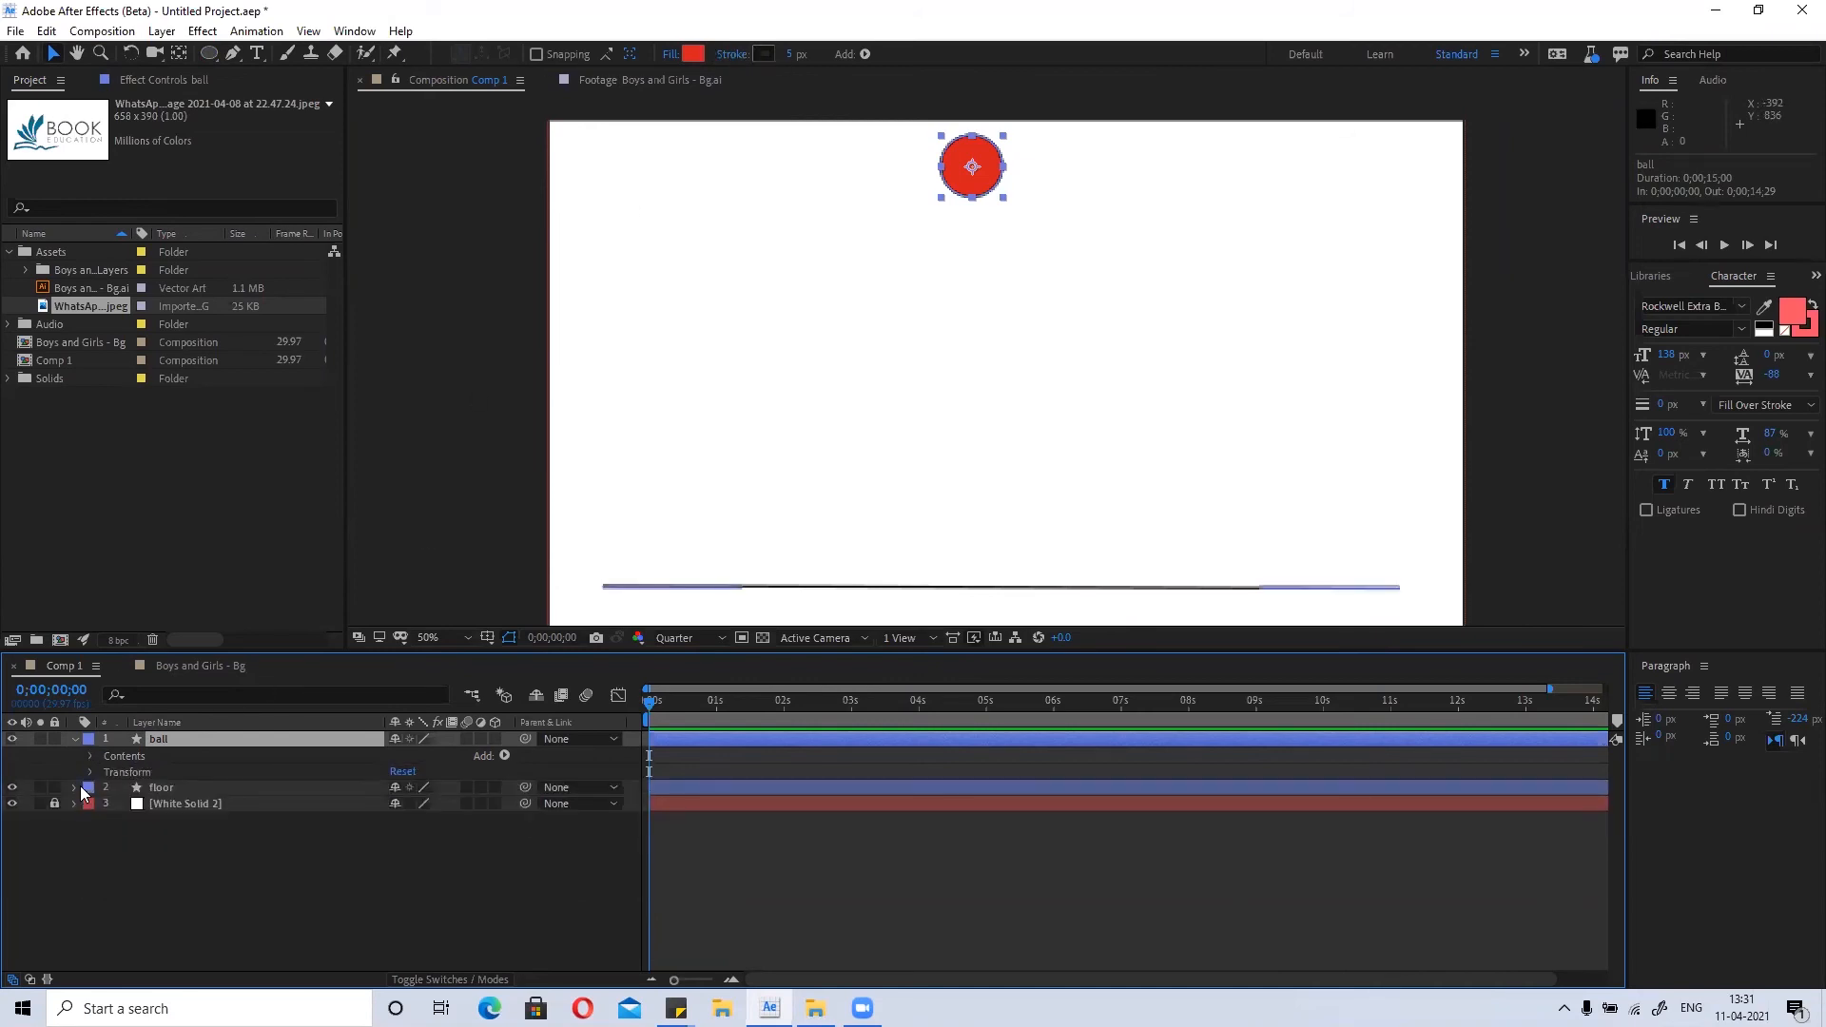
left_click(91, 772)
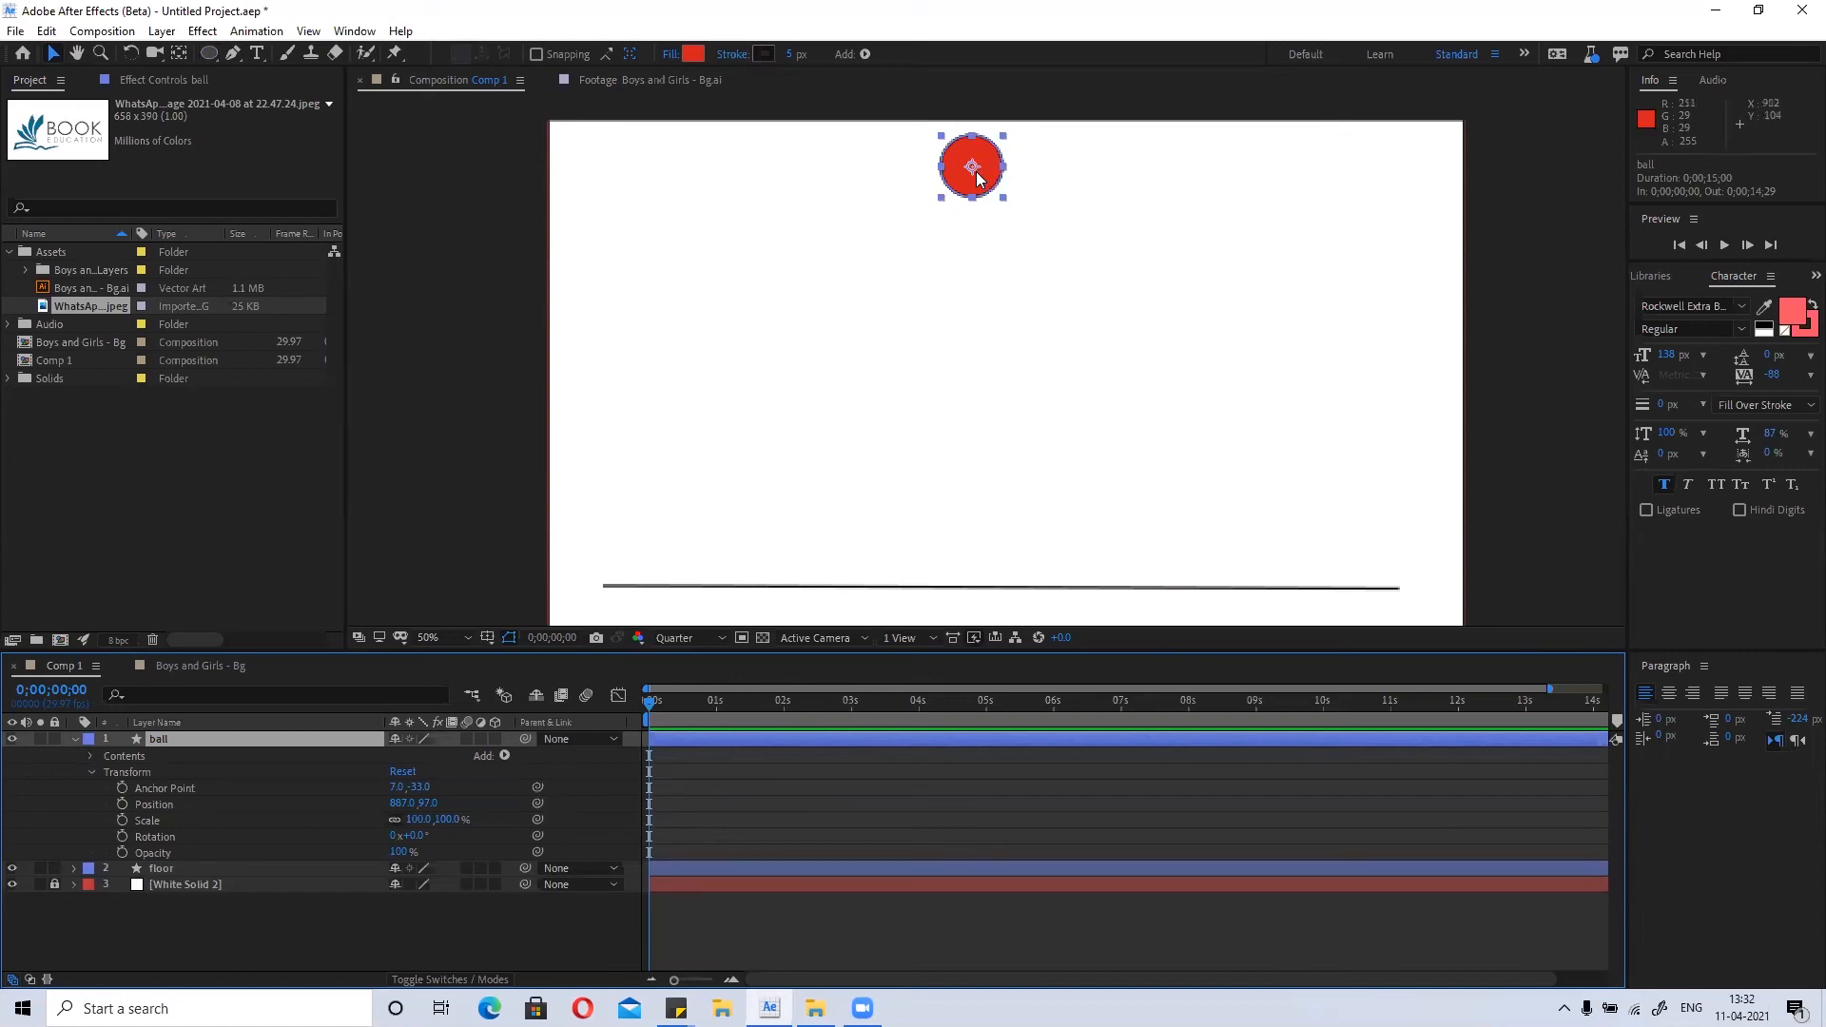
left_click(122, 804)
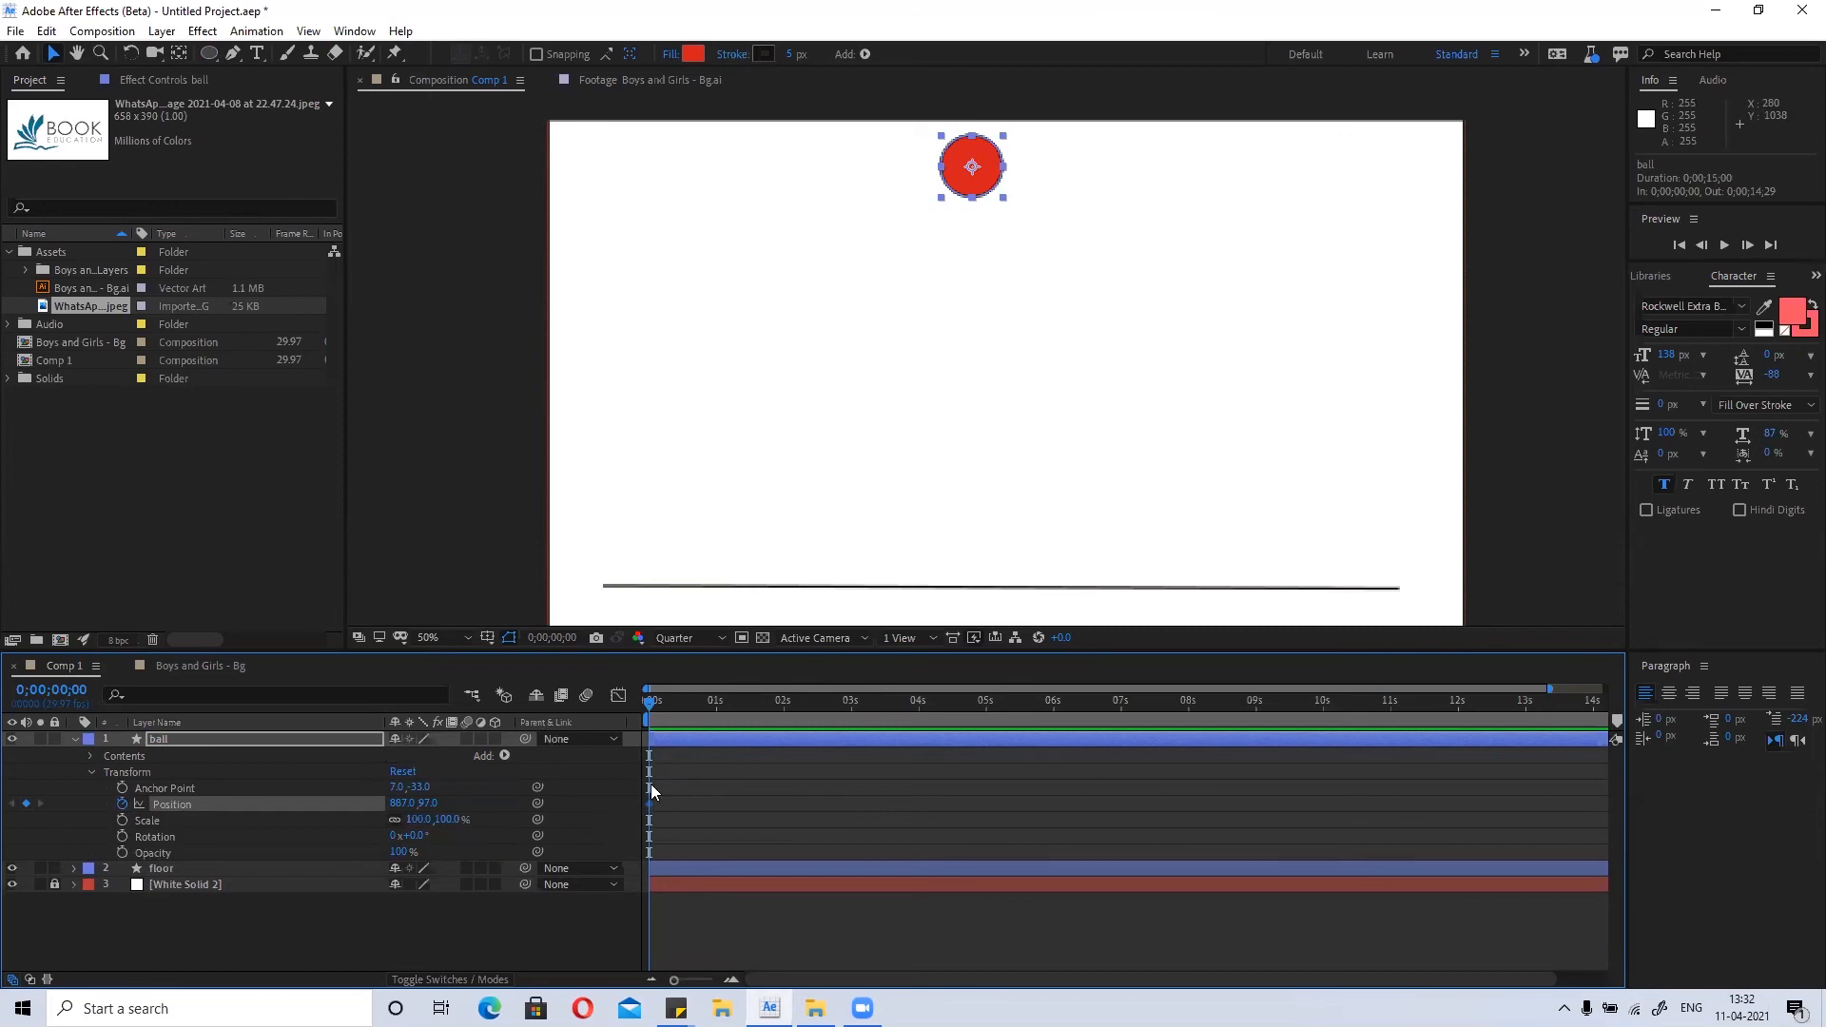
Scrub through the timeline and place the current time at 0;00;01;00.
left_click_drag(652, 704, 841, 704)
left_click_drag(840, 706, 704, 704)
mouse_move(652, 815)
mouse_move(702, 706)
left_mouse_down()
mouse_move(631, 707)
mouse_move(711, 715)
left_mouse_up()
Try moving the ball diagonally to 1167, 383 and shifting it back sideways, and undo these moves.
left_click_drag(972, 163, 1103, 300)
right_click(1106, 304)
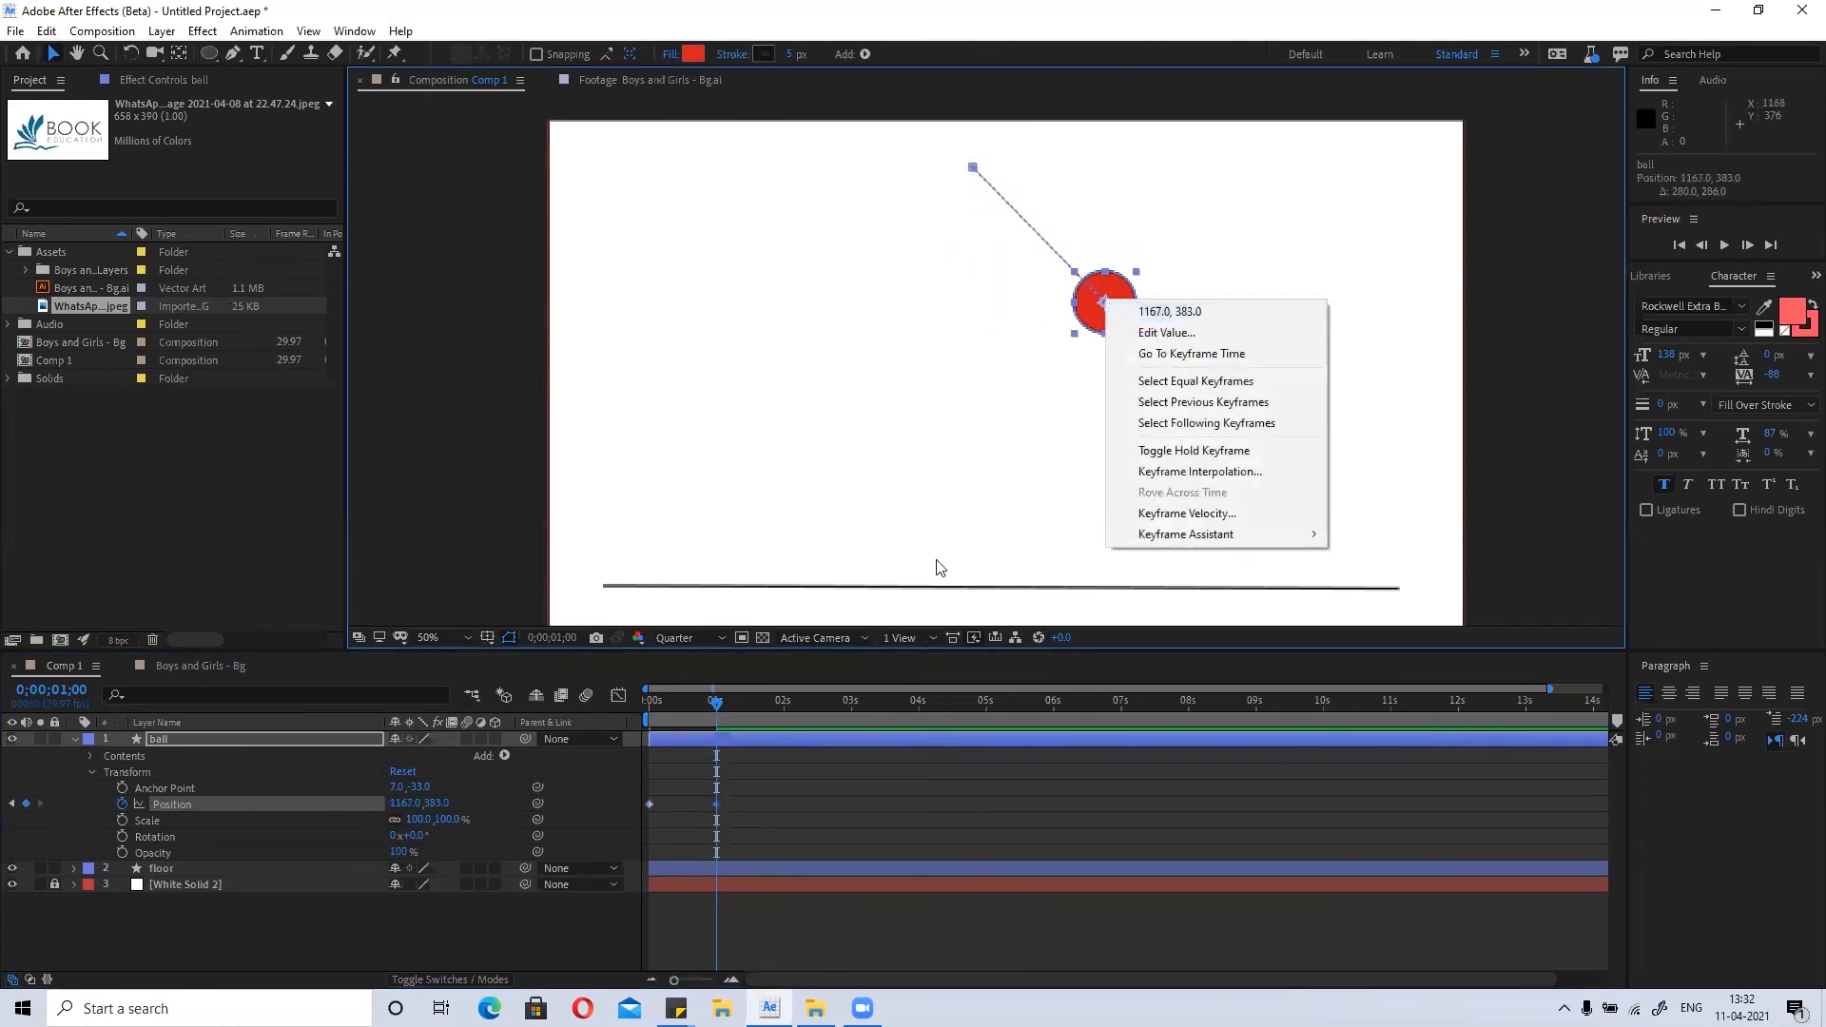
left_click(926, 673)
left_click_drag(1104, 302, 1006, 279)
key("ctrl+z")
key("ctrl+z")
key("ctrl+z")
key("ctrl+z")
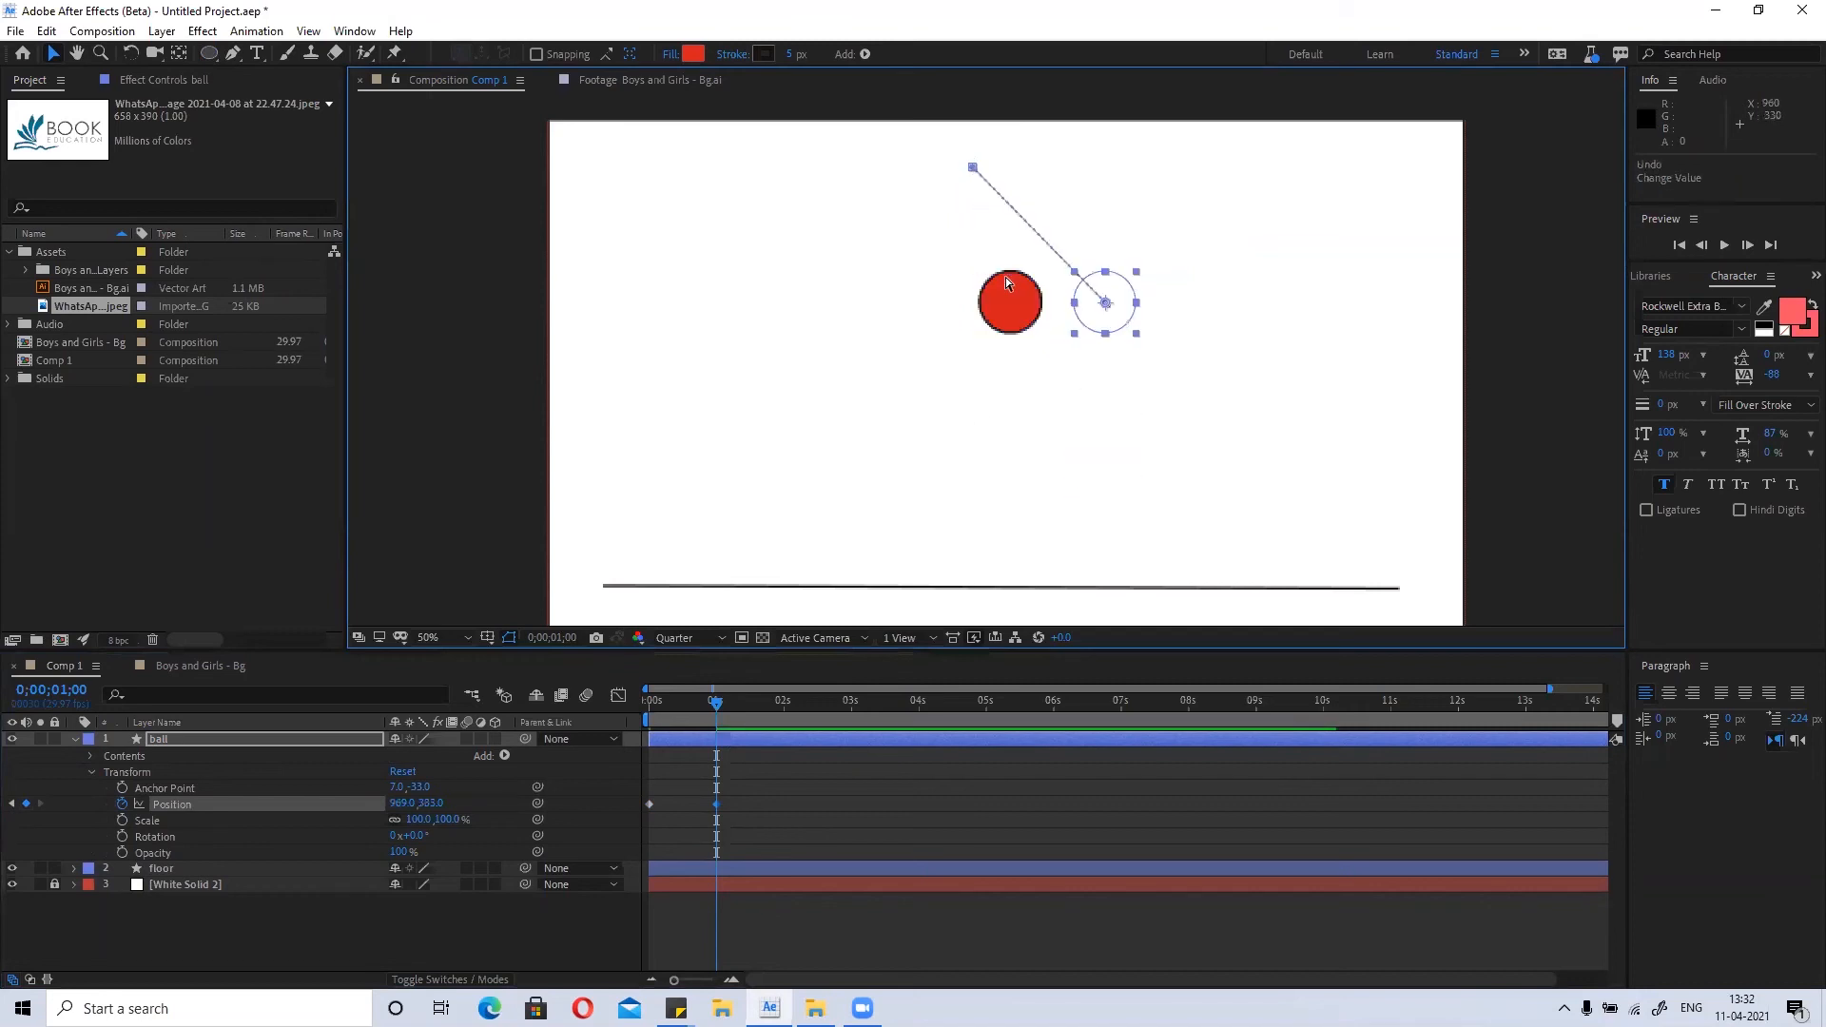
Keyframe the ball at one second straight down on the floor line at 887, 919, and return the current time to the start.
left_click_drag(972, 169, 987, 559)
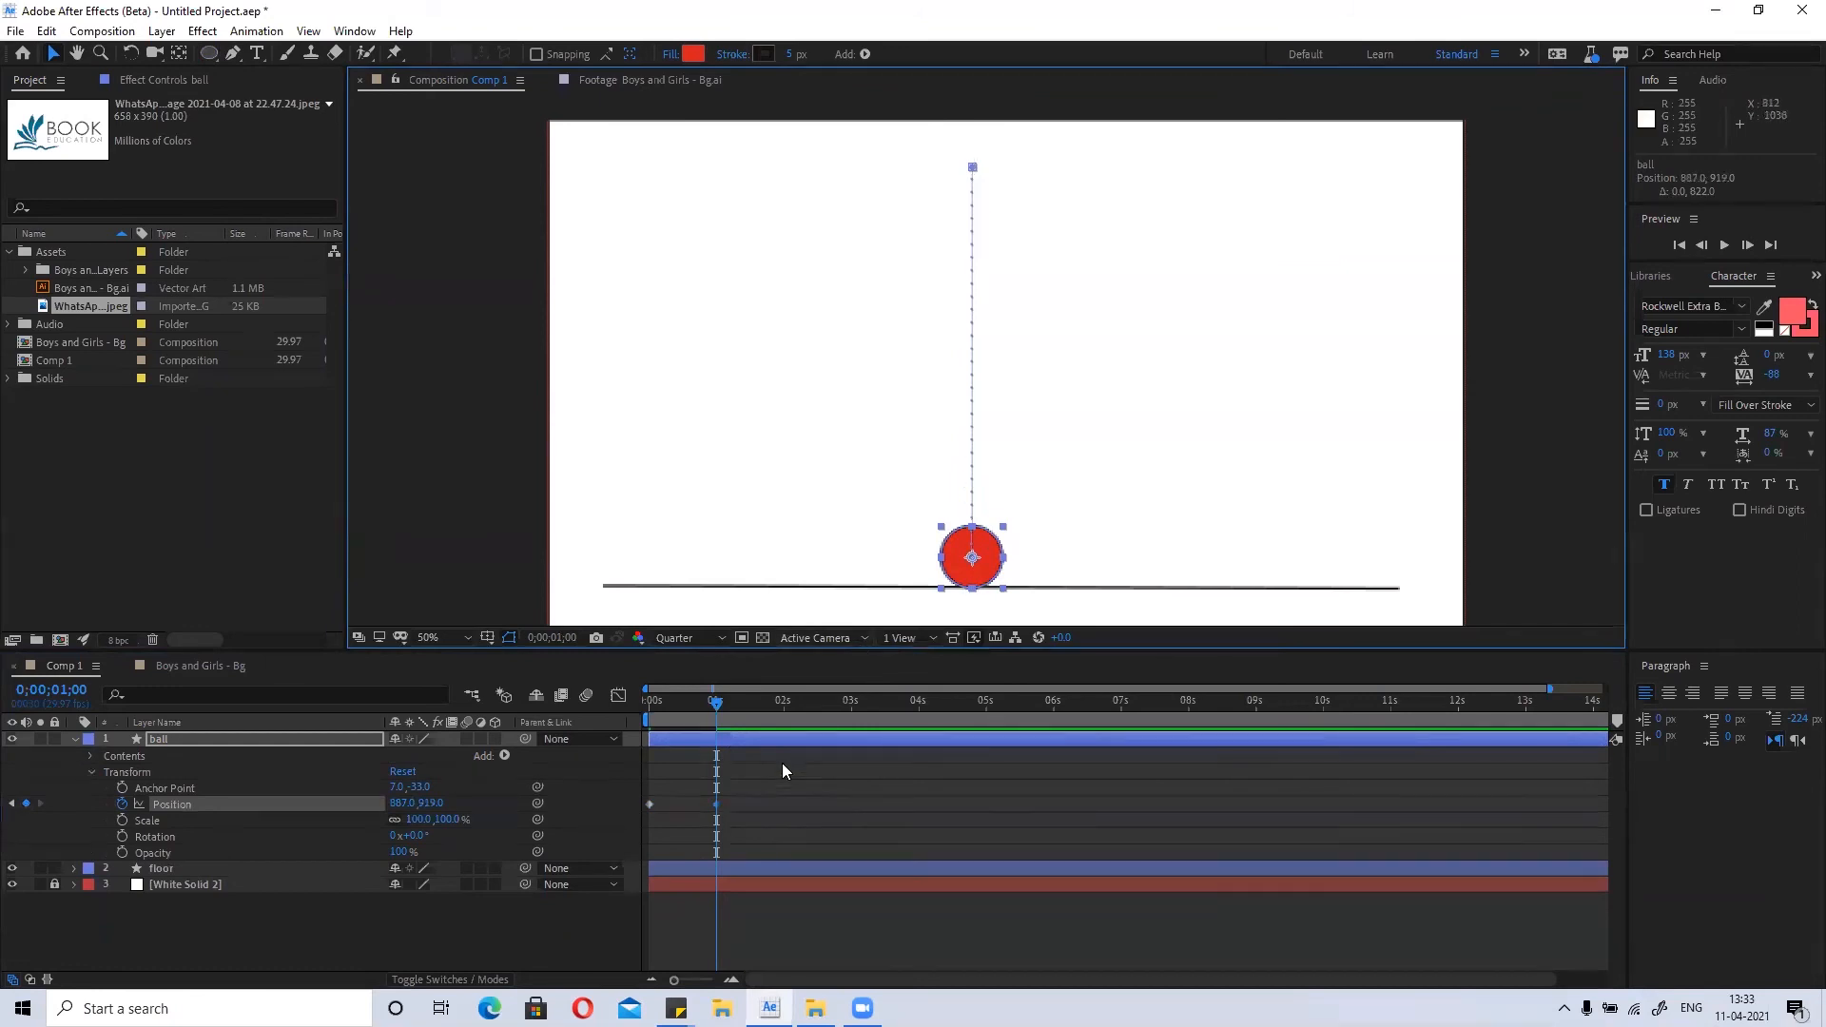
scroll(694, 848, "up", 3)
left_click_drag(892, 810, 1361, 821)
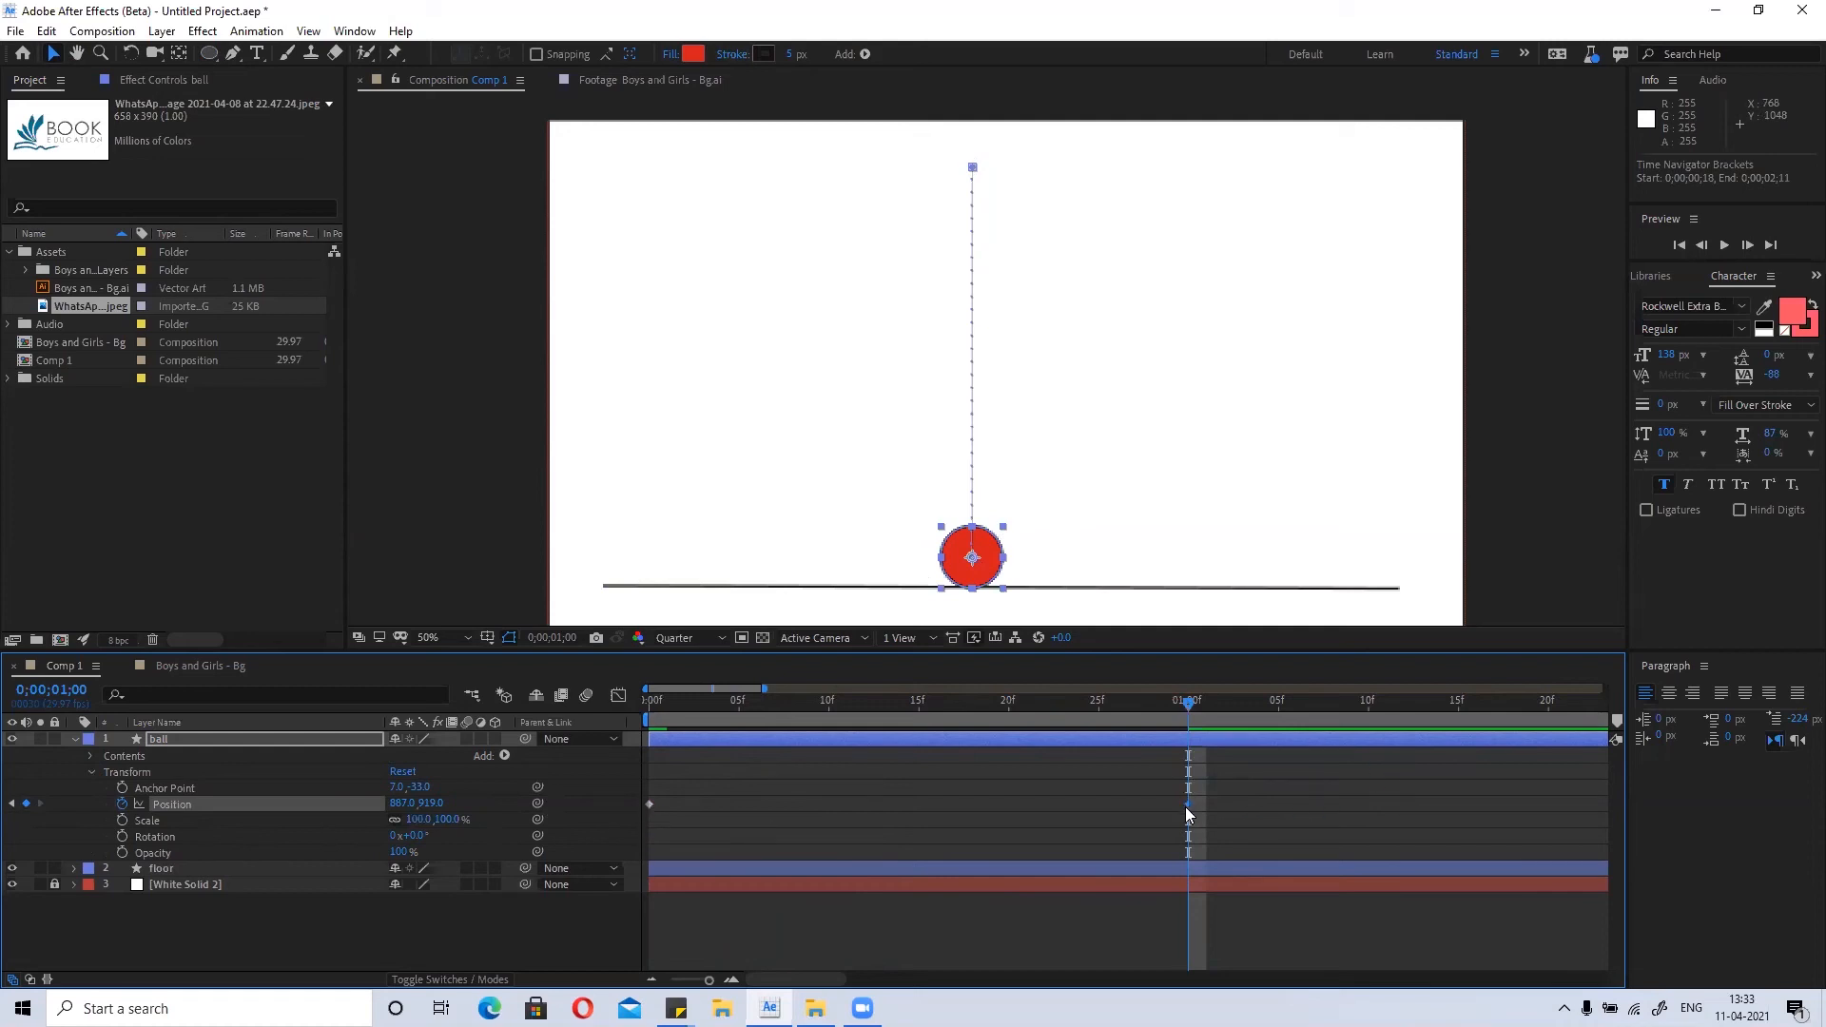
left_click_drag(1186, 703, 609, 768)
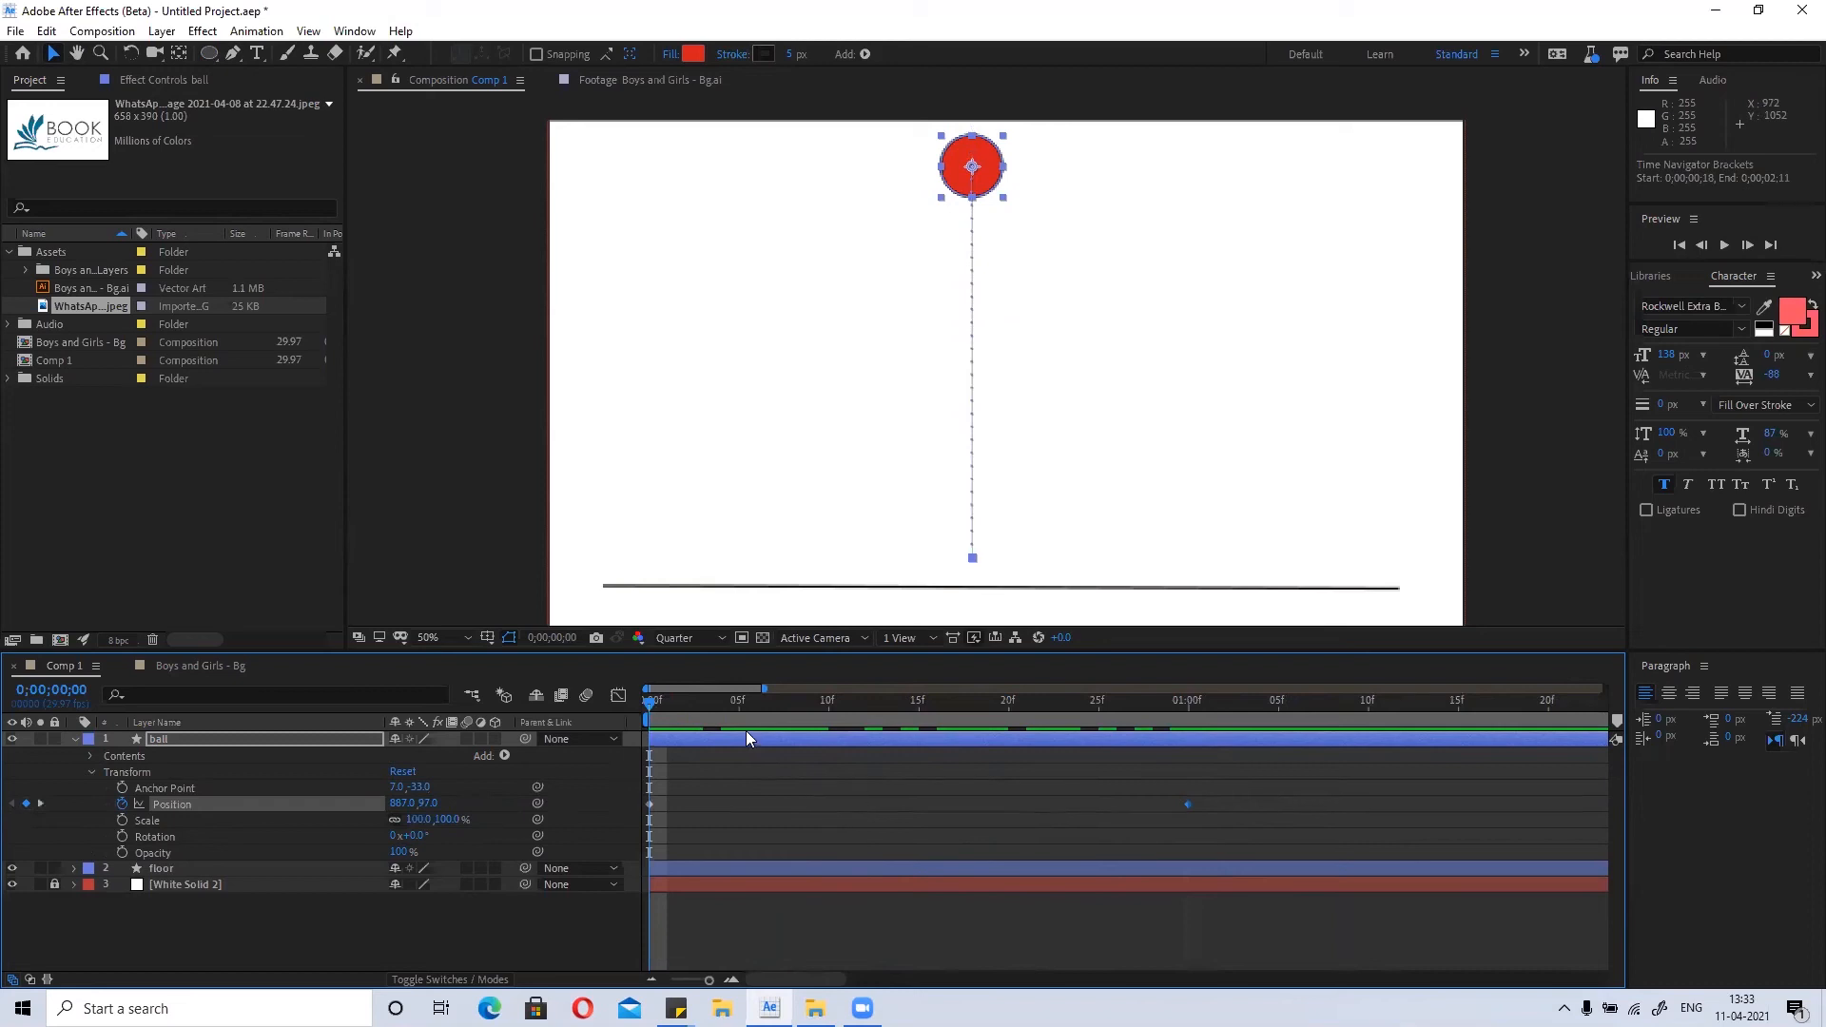
left_click_drag(646, 711, 630, 770)
left_click(1693, 220)
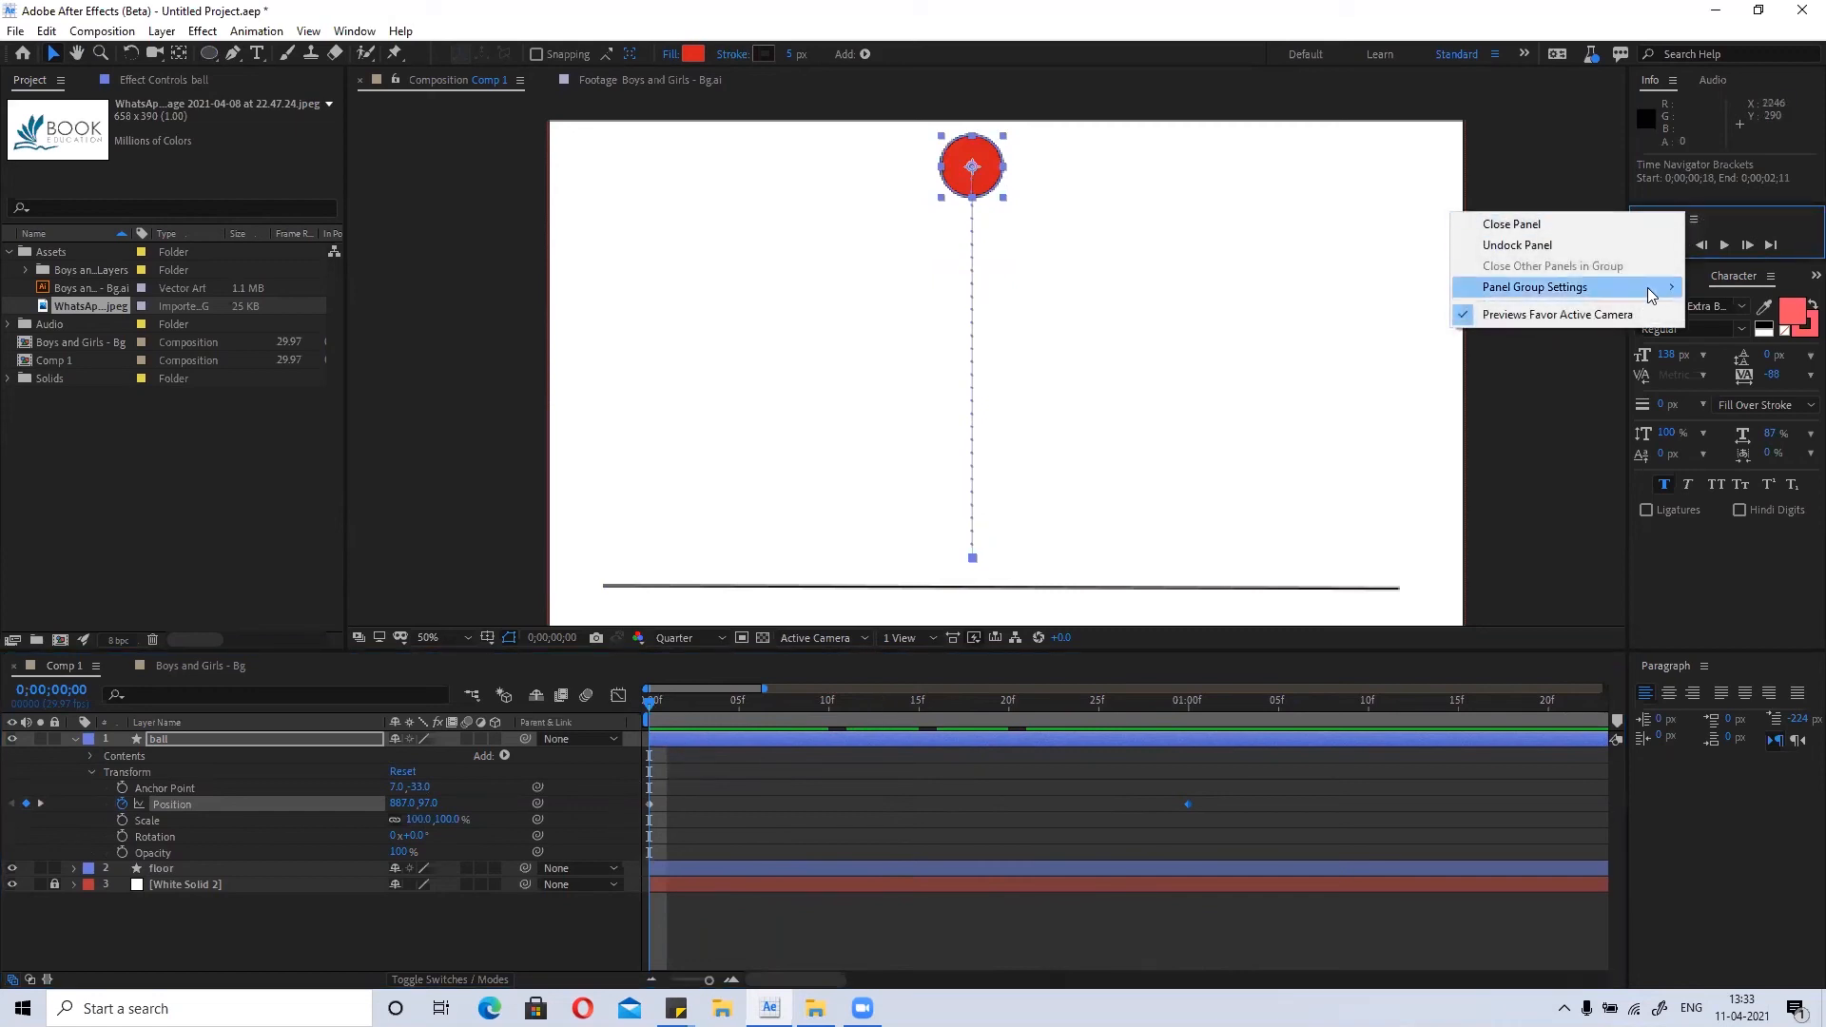
mouse_move(1650, 296)
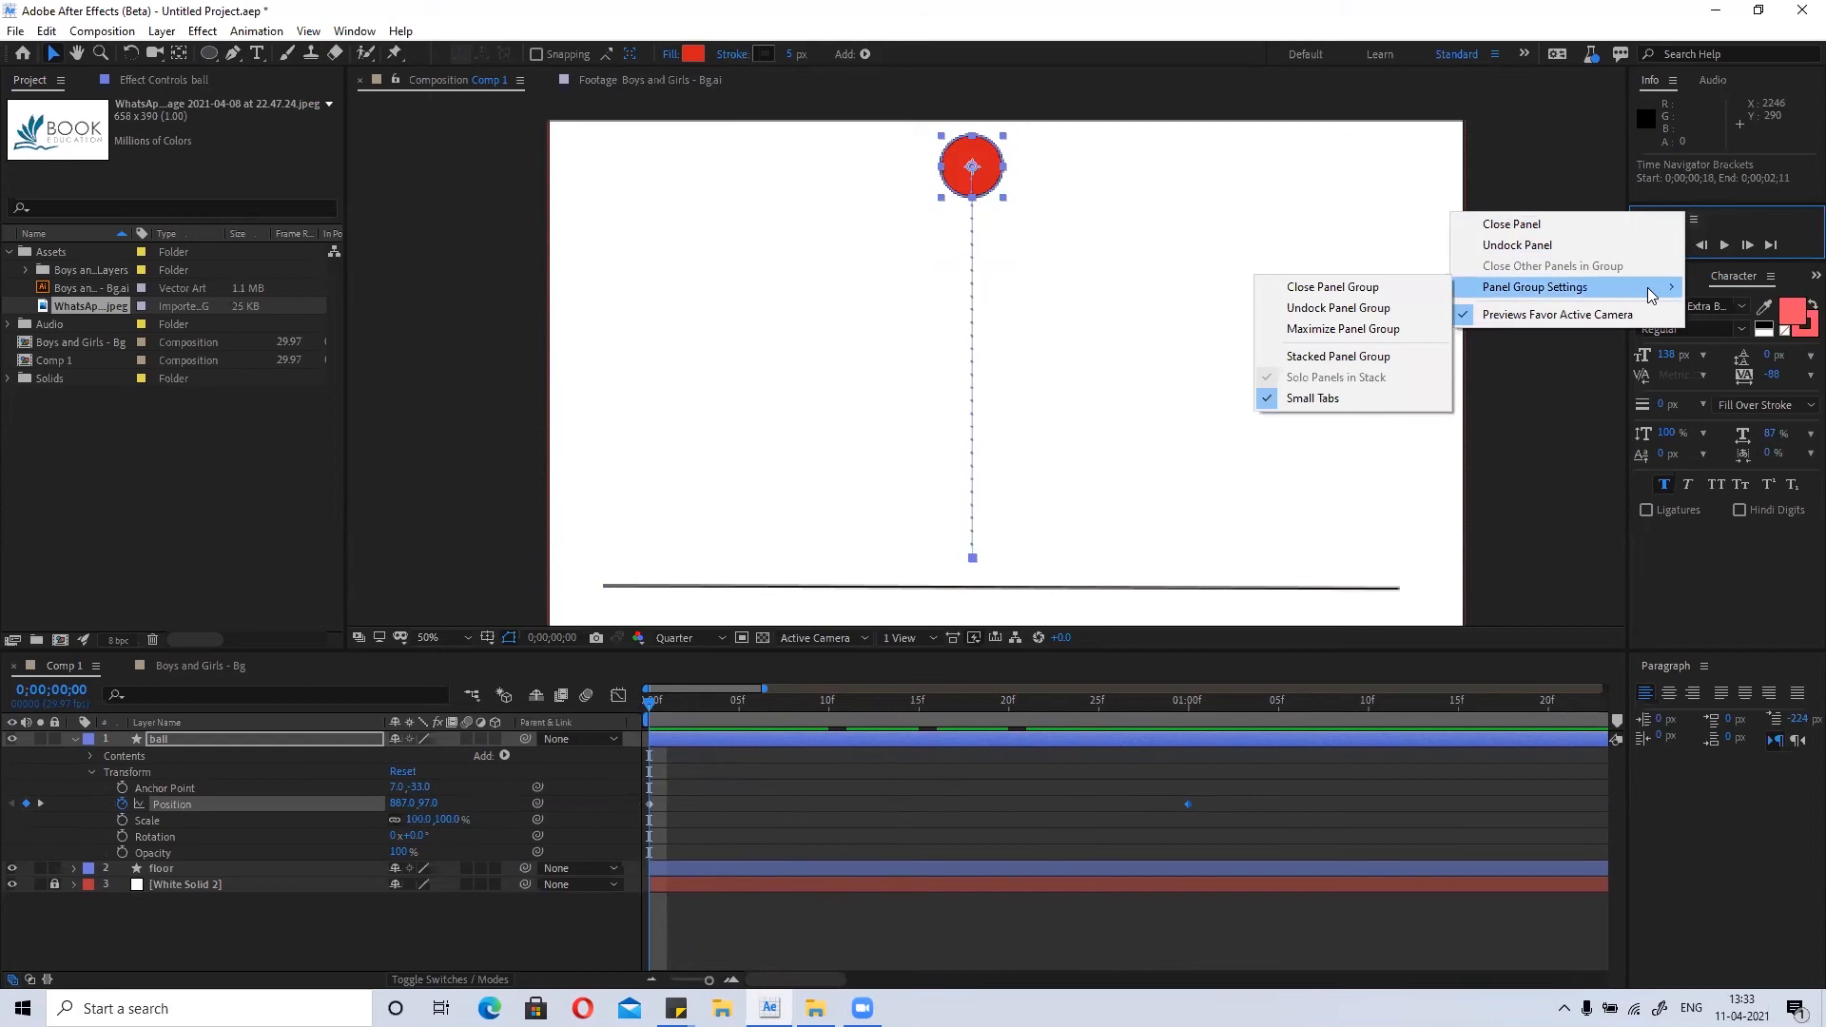
left_click(1755, 217)
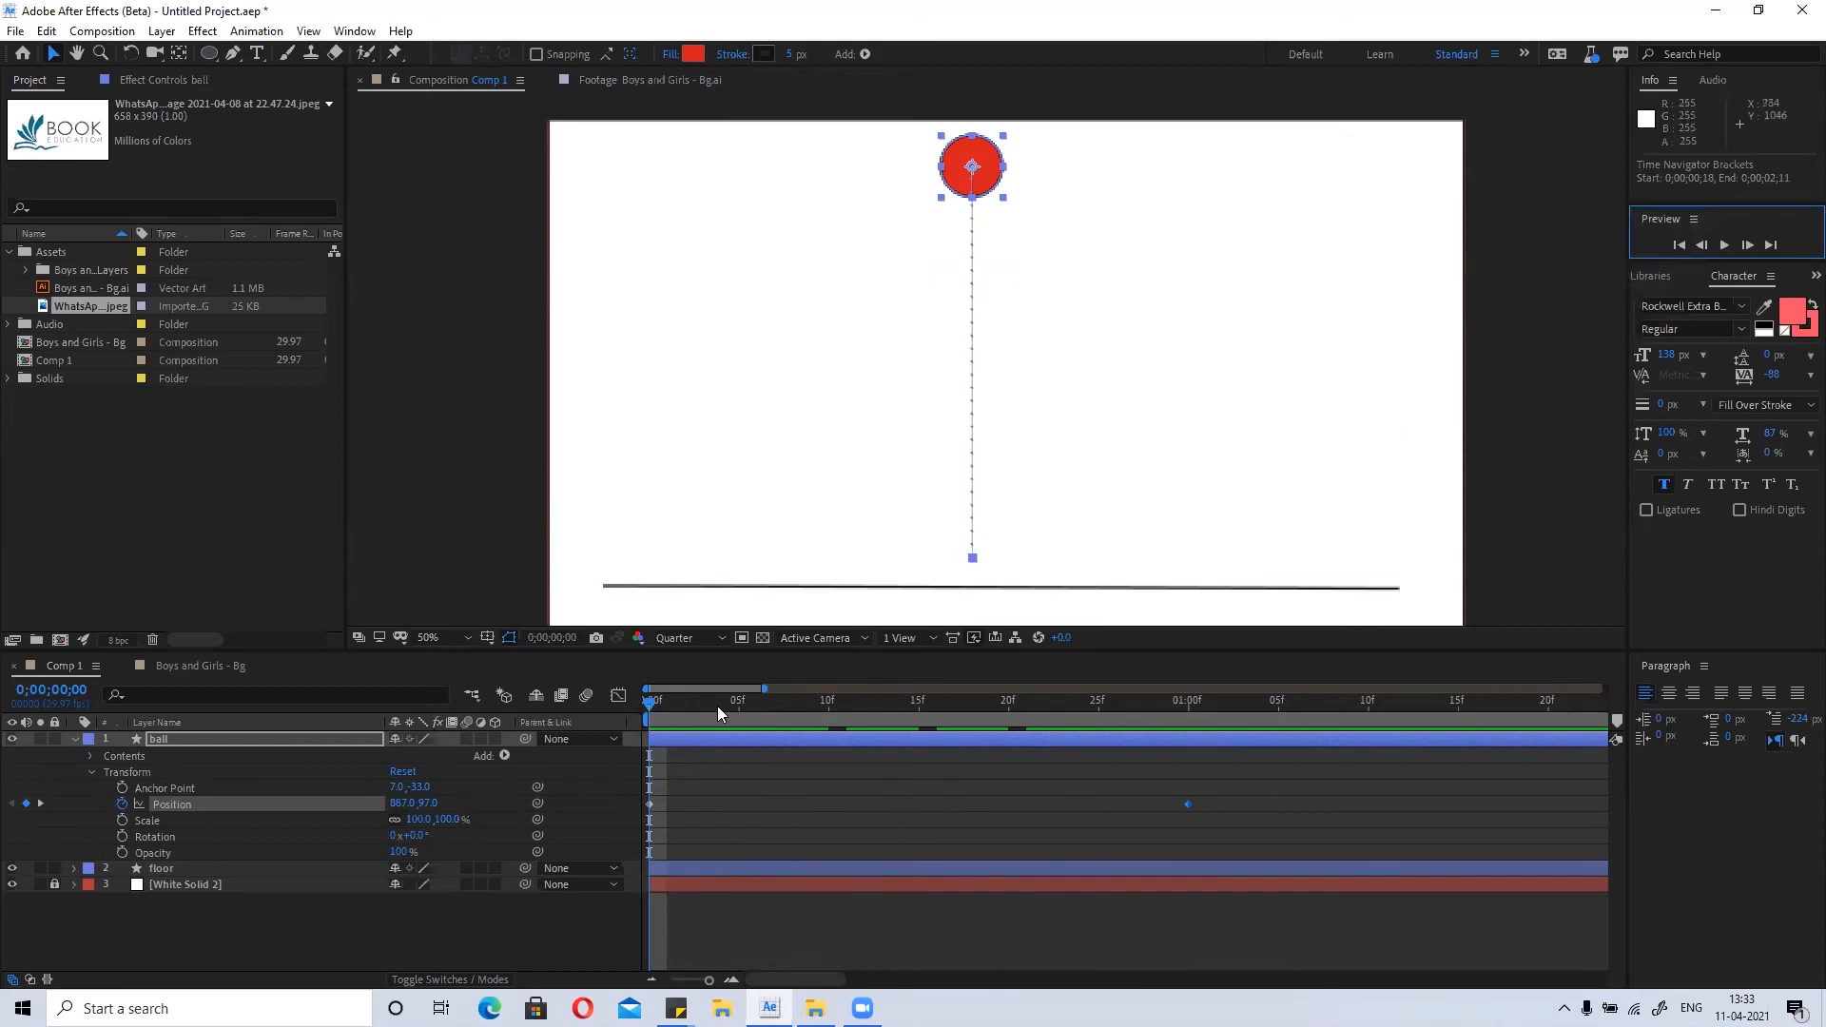
Return the current time to the start and preview the ball's fall onto the floor line twice.
left_click_drag(651, 704, 589, 705)
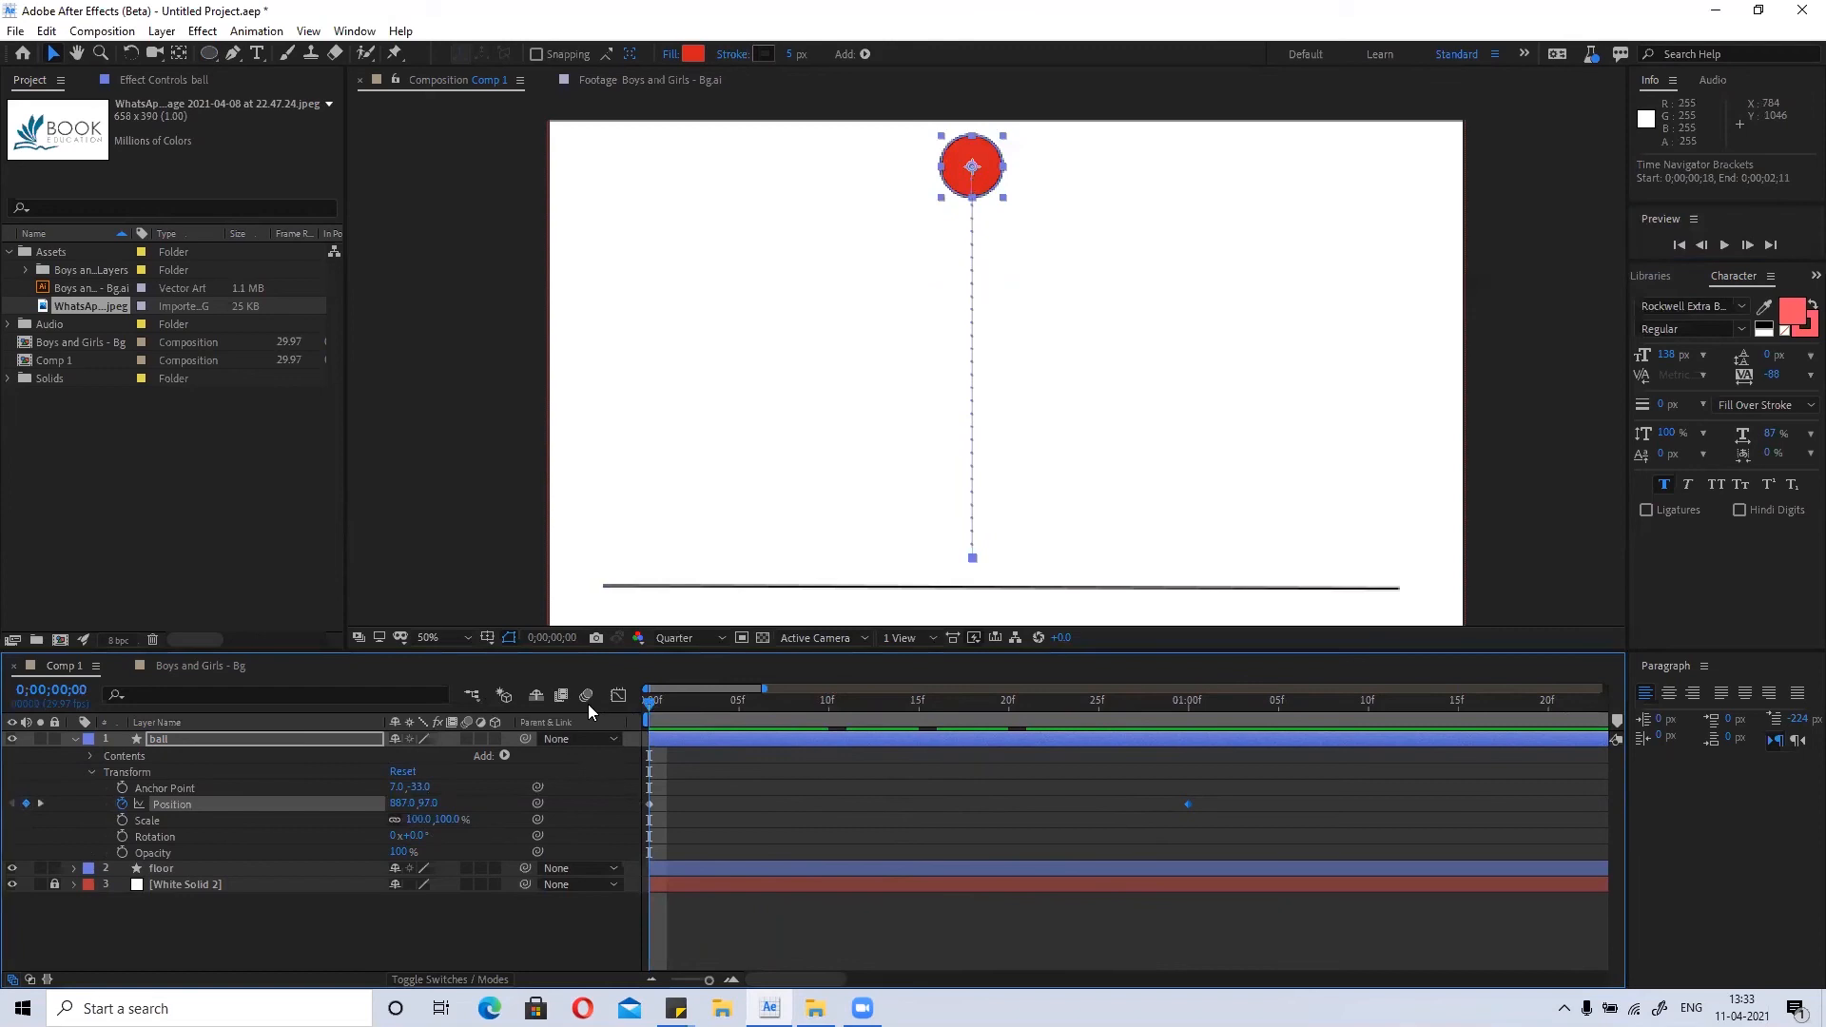
key("space")
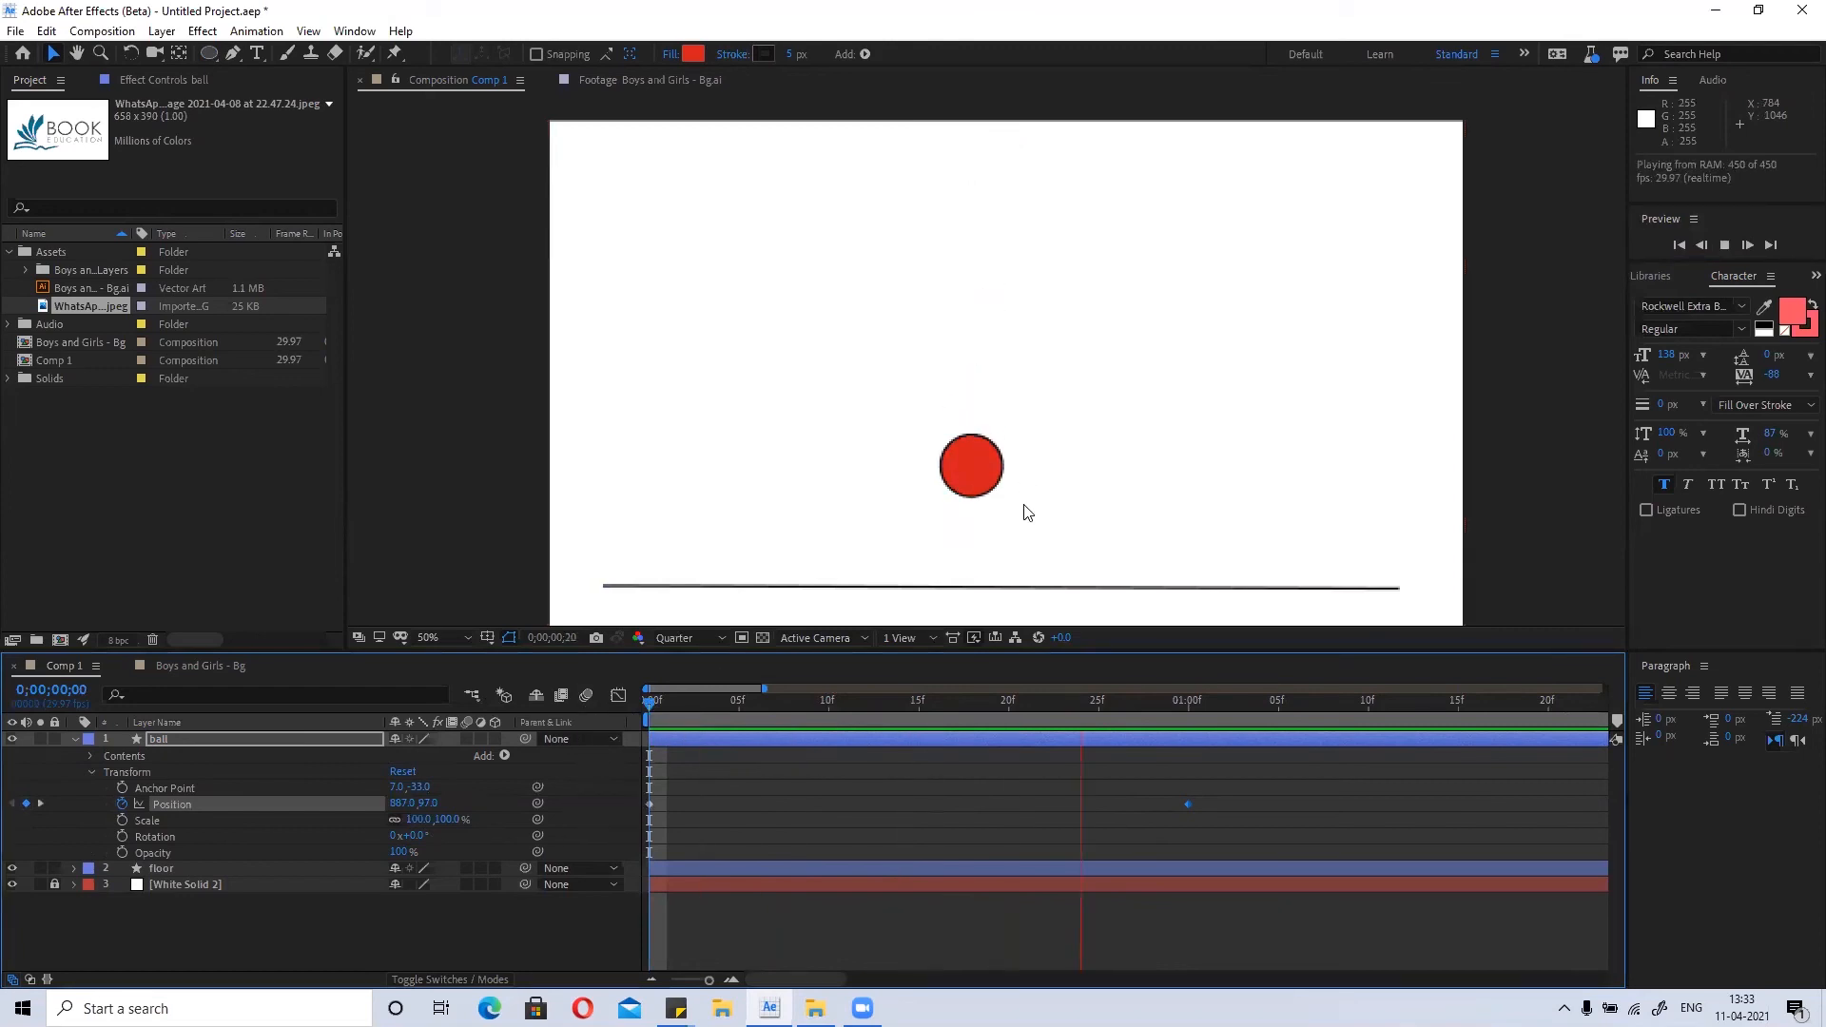
key("space")
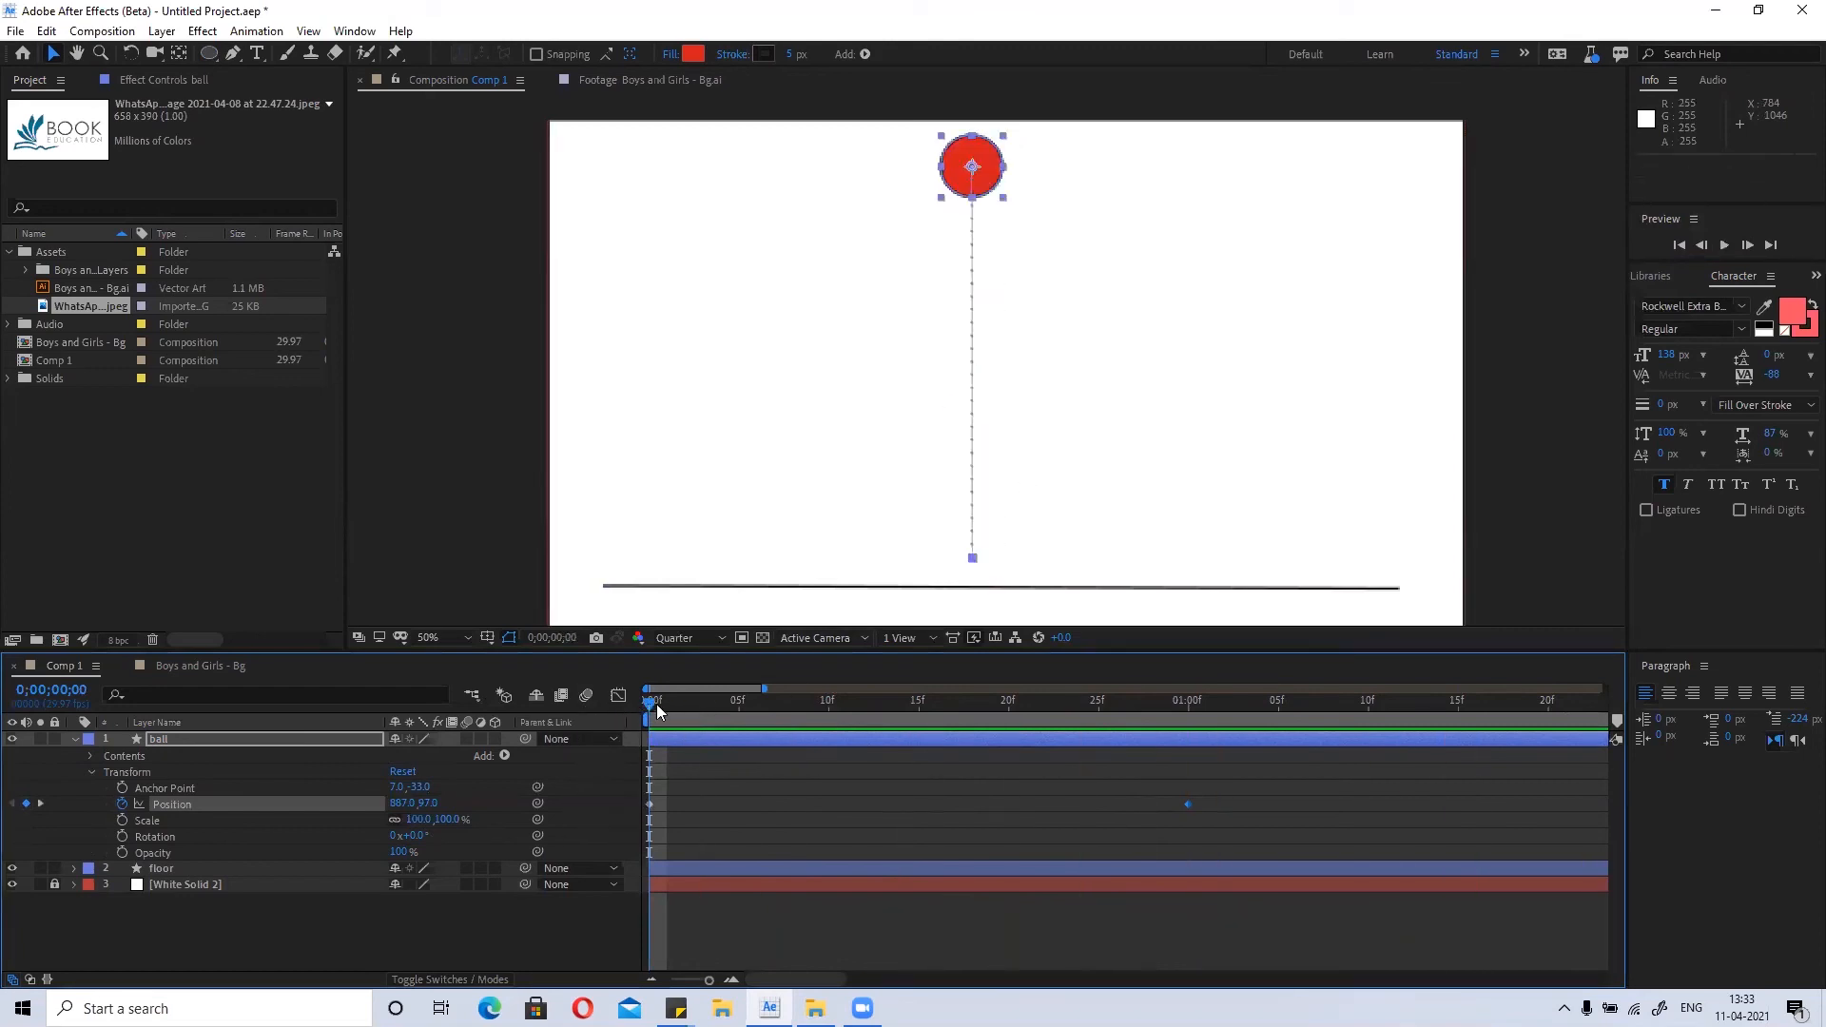
key("space")
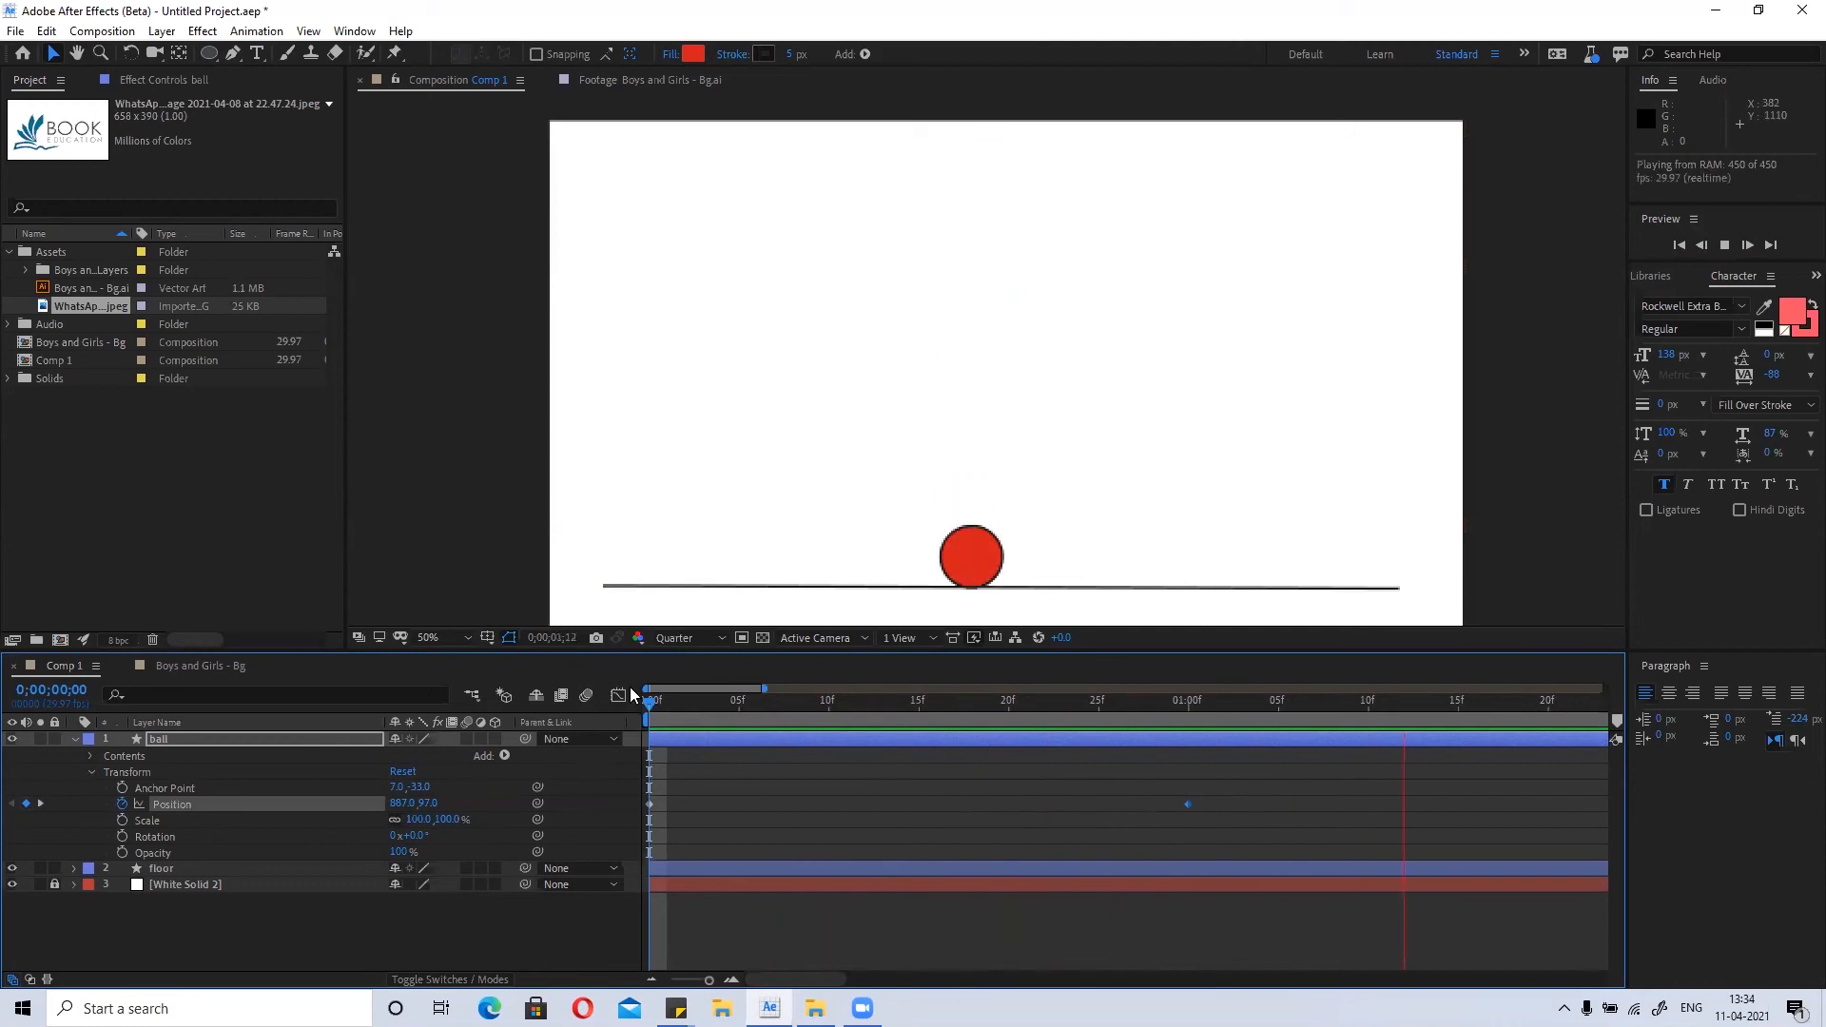
key("space")
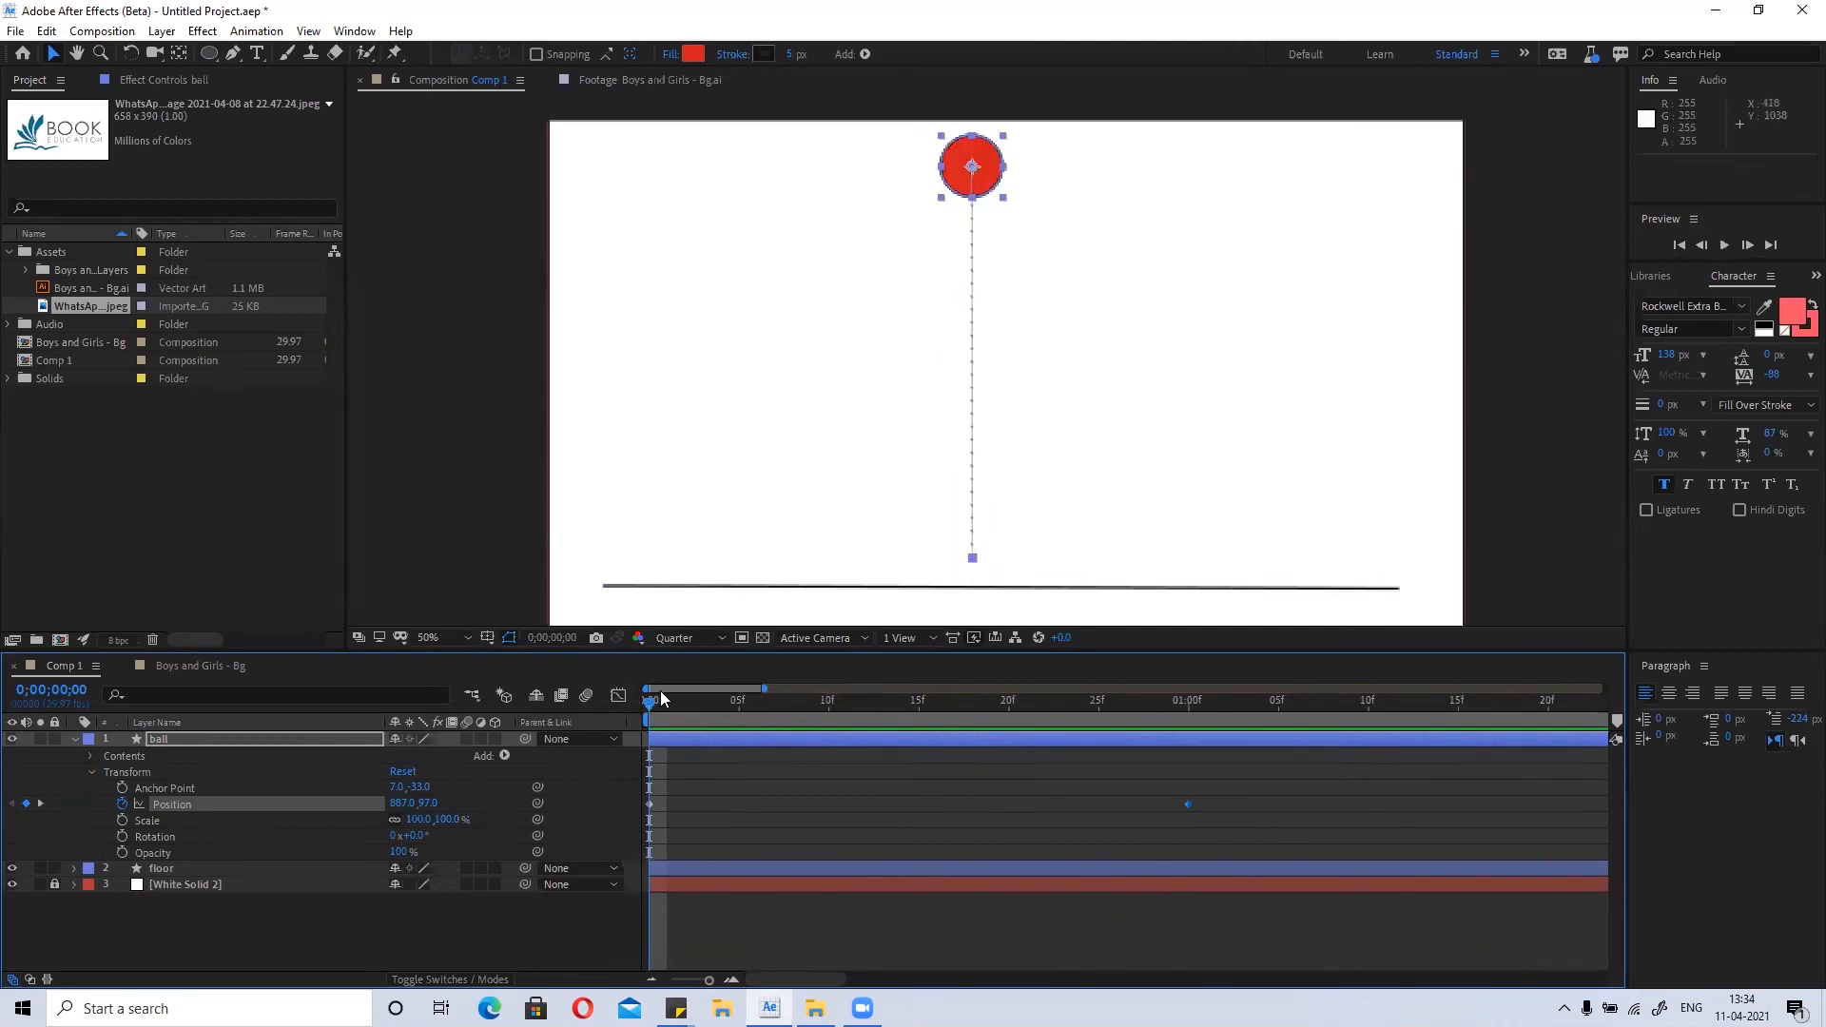
Keyframe the ball's first rebound at 0;00;01;20 by raising it straight up from the floor to 887, 283.
left_click_drag(649, 712, 1196, 746)
left_click_drag(1044, 796, 596, 816)
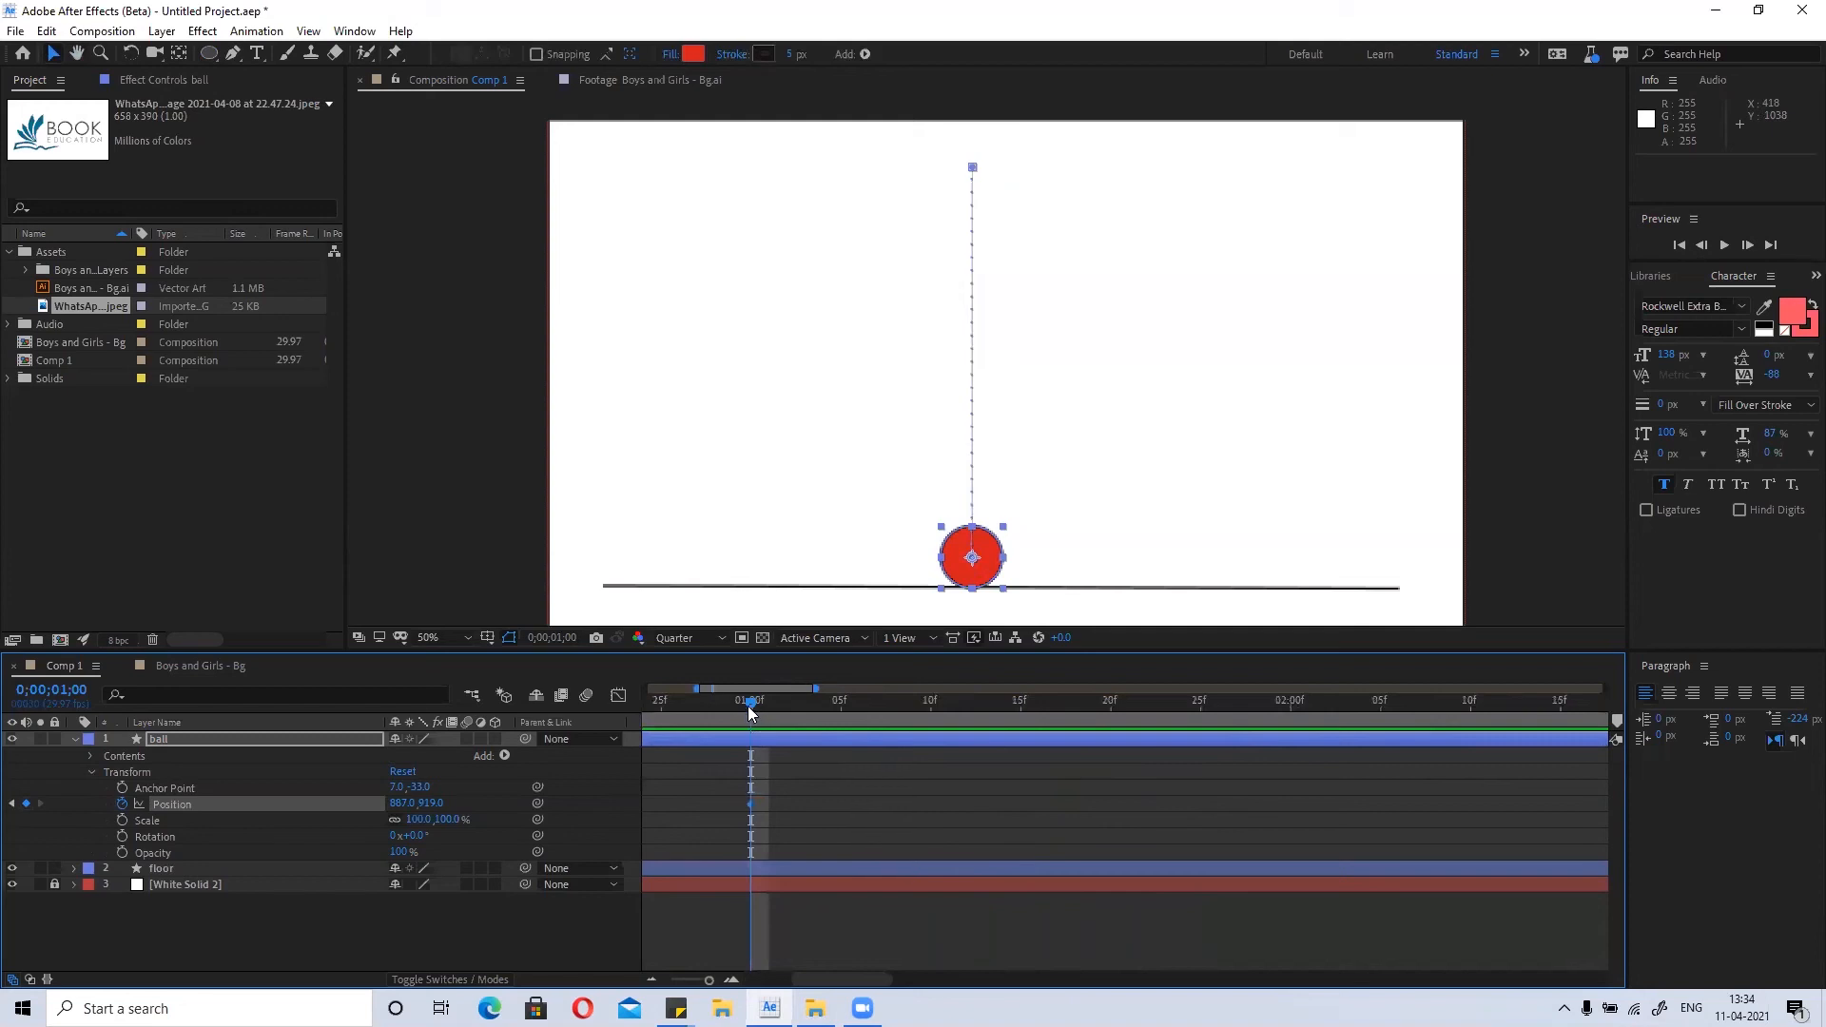
left_click_drag(752, 705, 1111, 739)
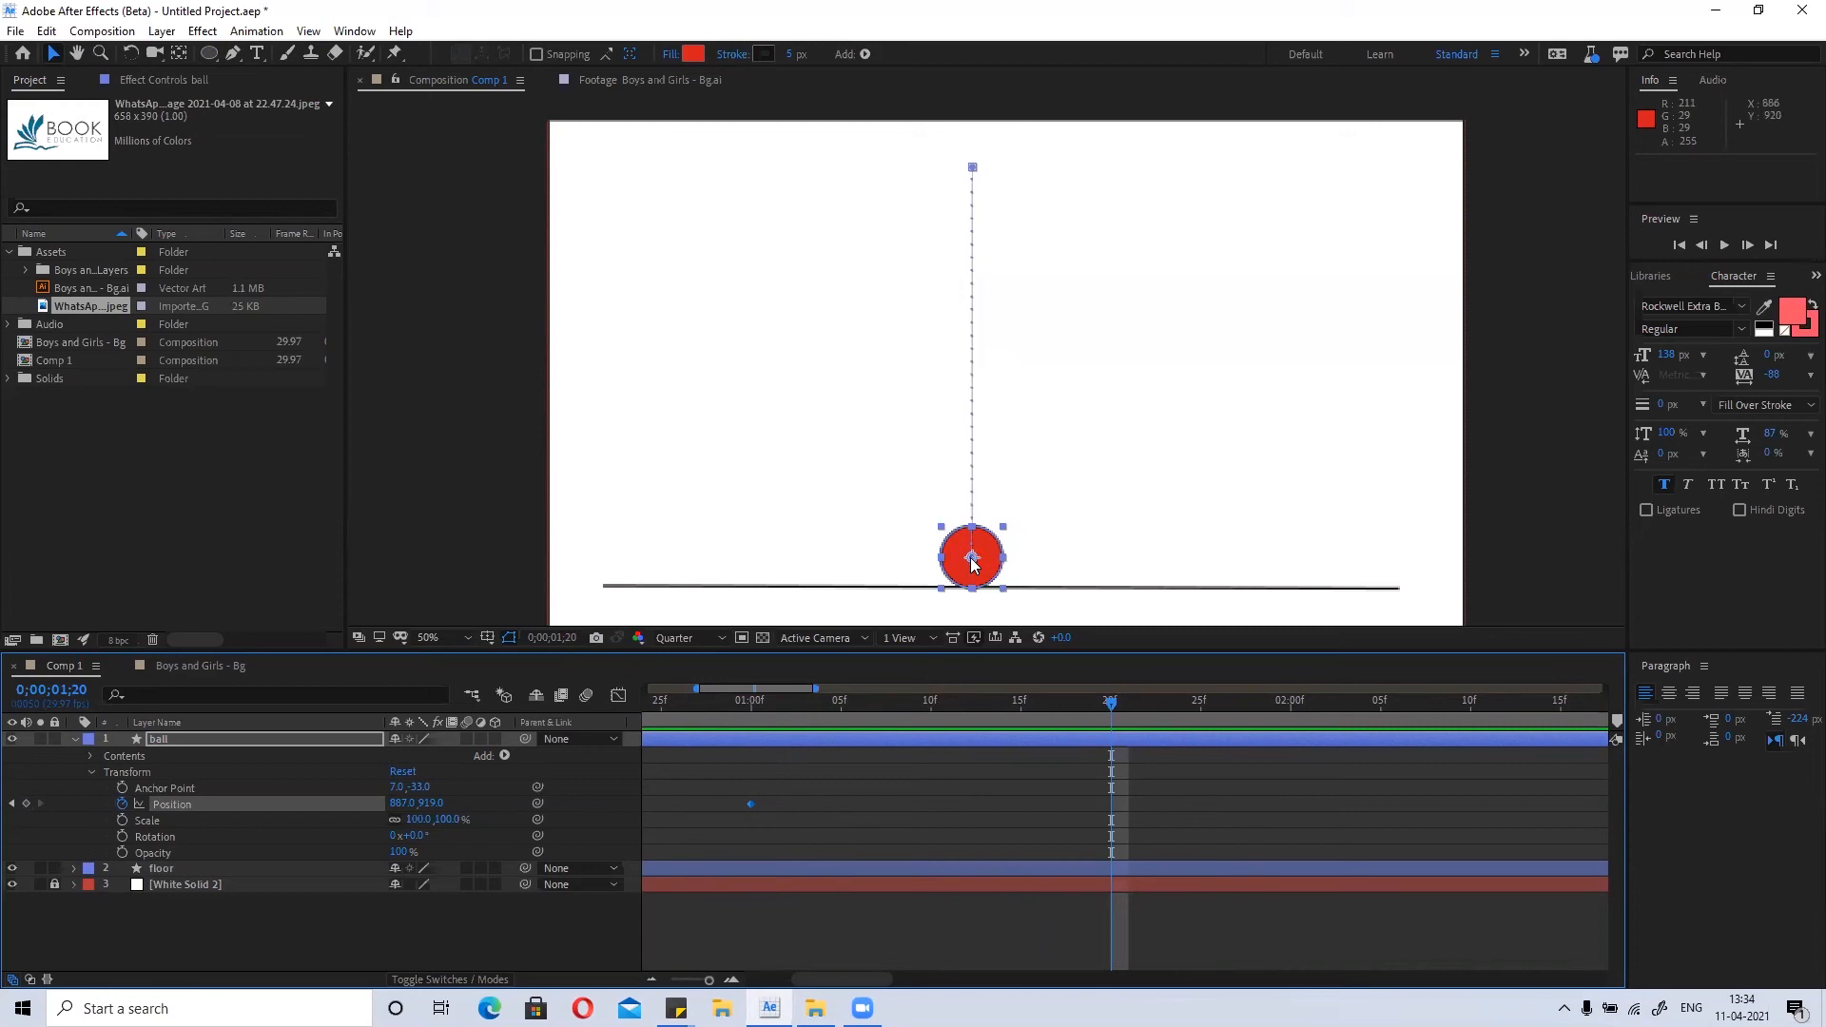
left_click_drag(971, 564, 963, 250)
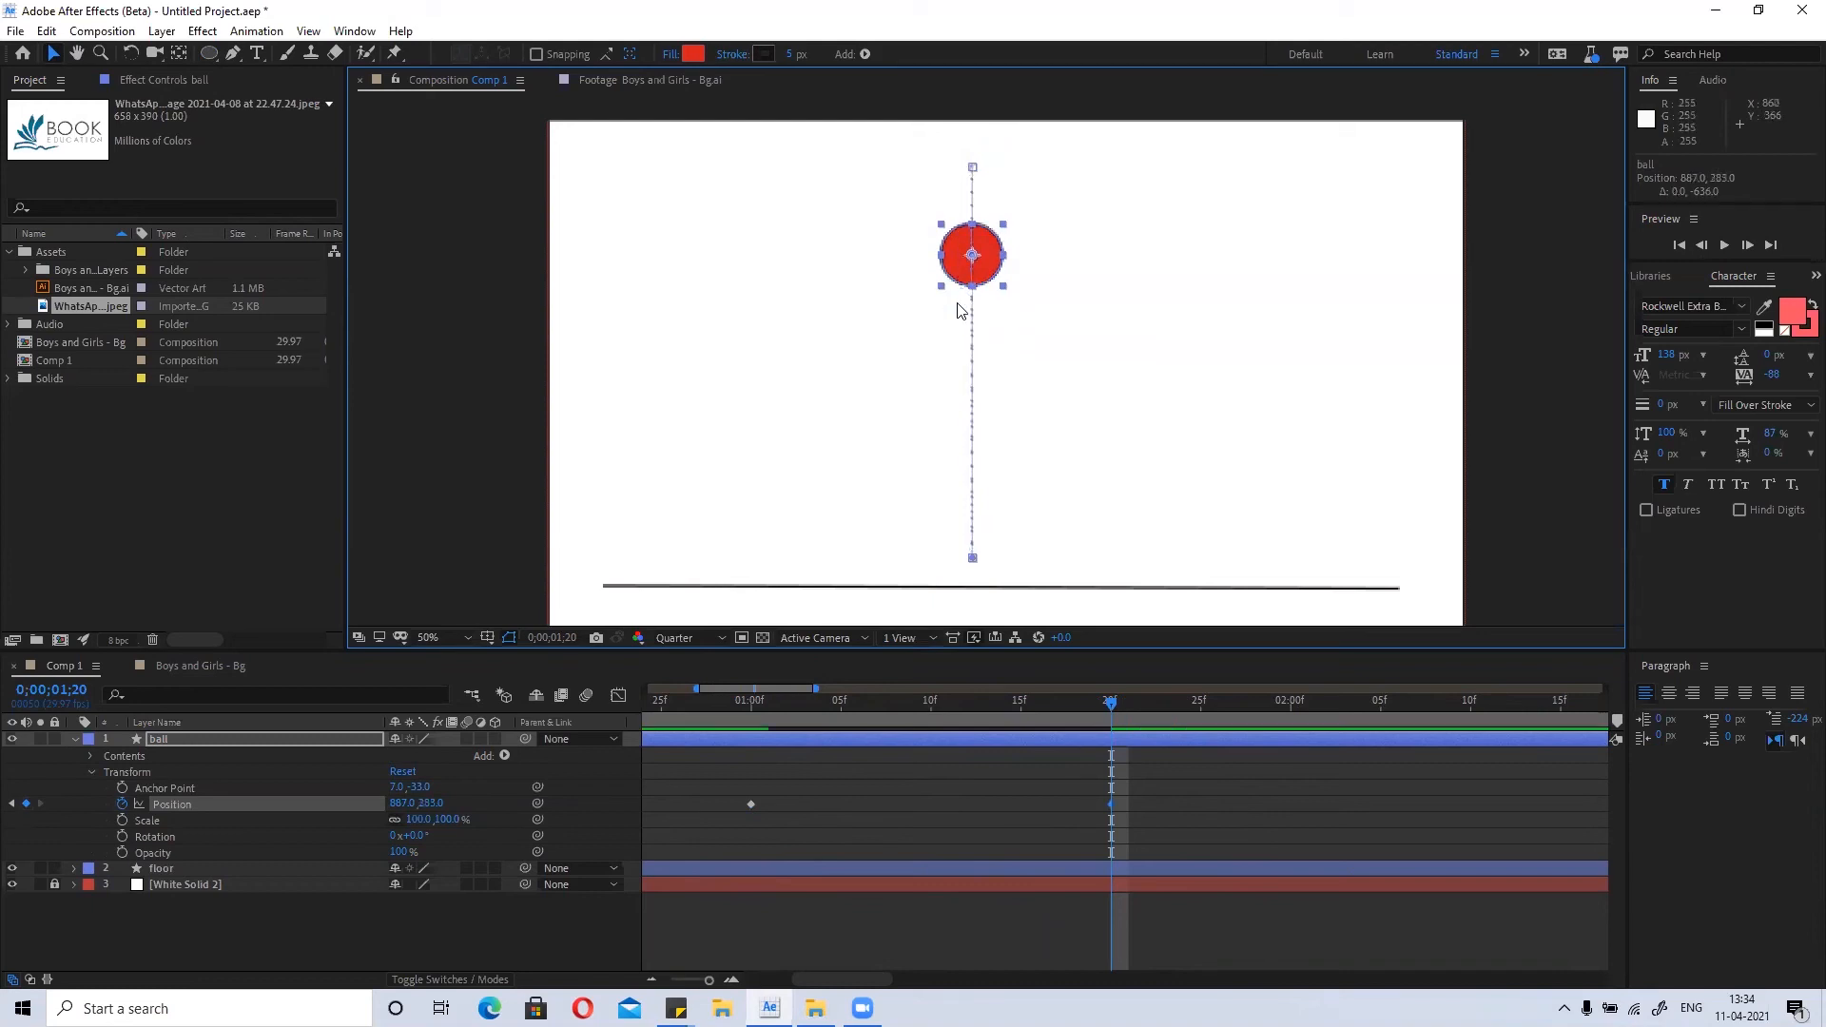
Shift the ball's rebound Position keyframe along the timeline to 0;00;01;28.
scroll(1064, 807, "down", 3)
left_click_drag(1168, 818, 1046, 791)
left_click_drag(809, 710, 995, 708)
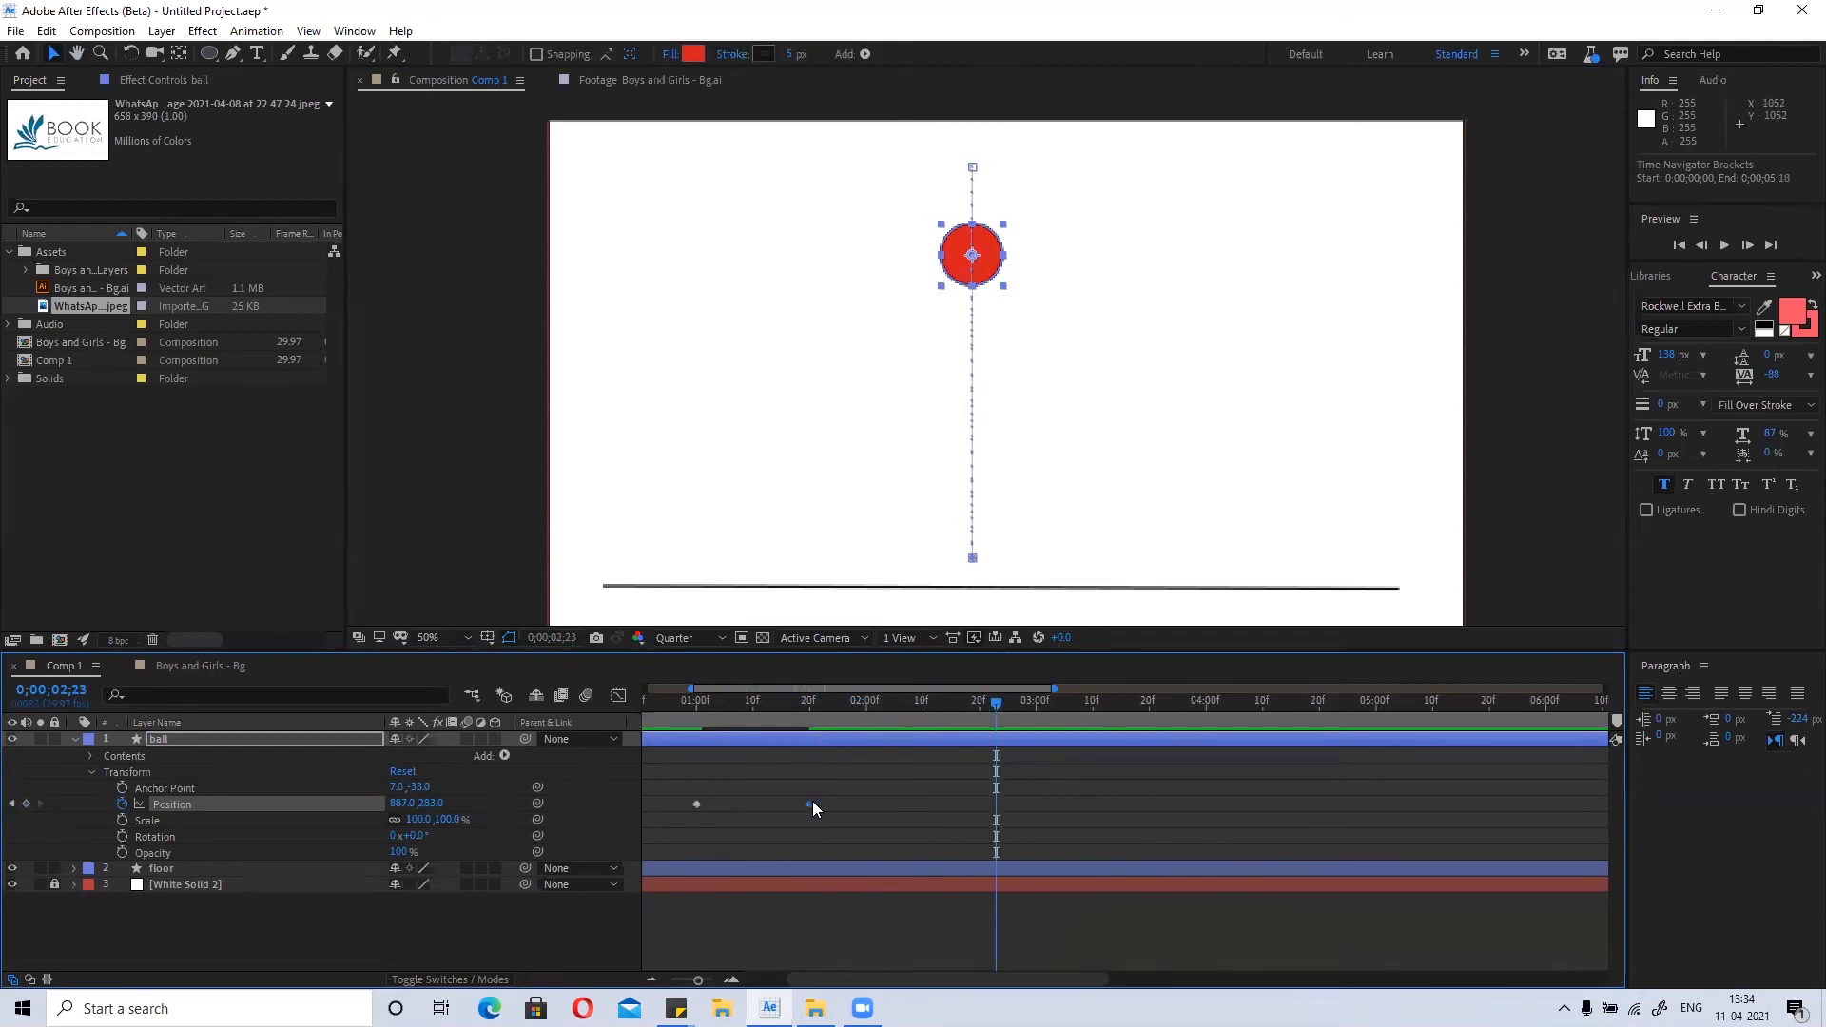
left_click_drag(993, 704, 968, 706)
left_click_drag(814, 801, 856, 804)
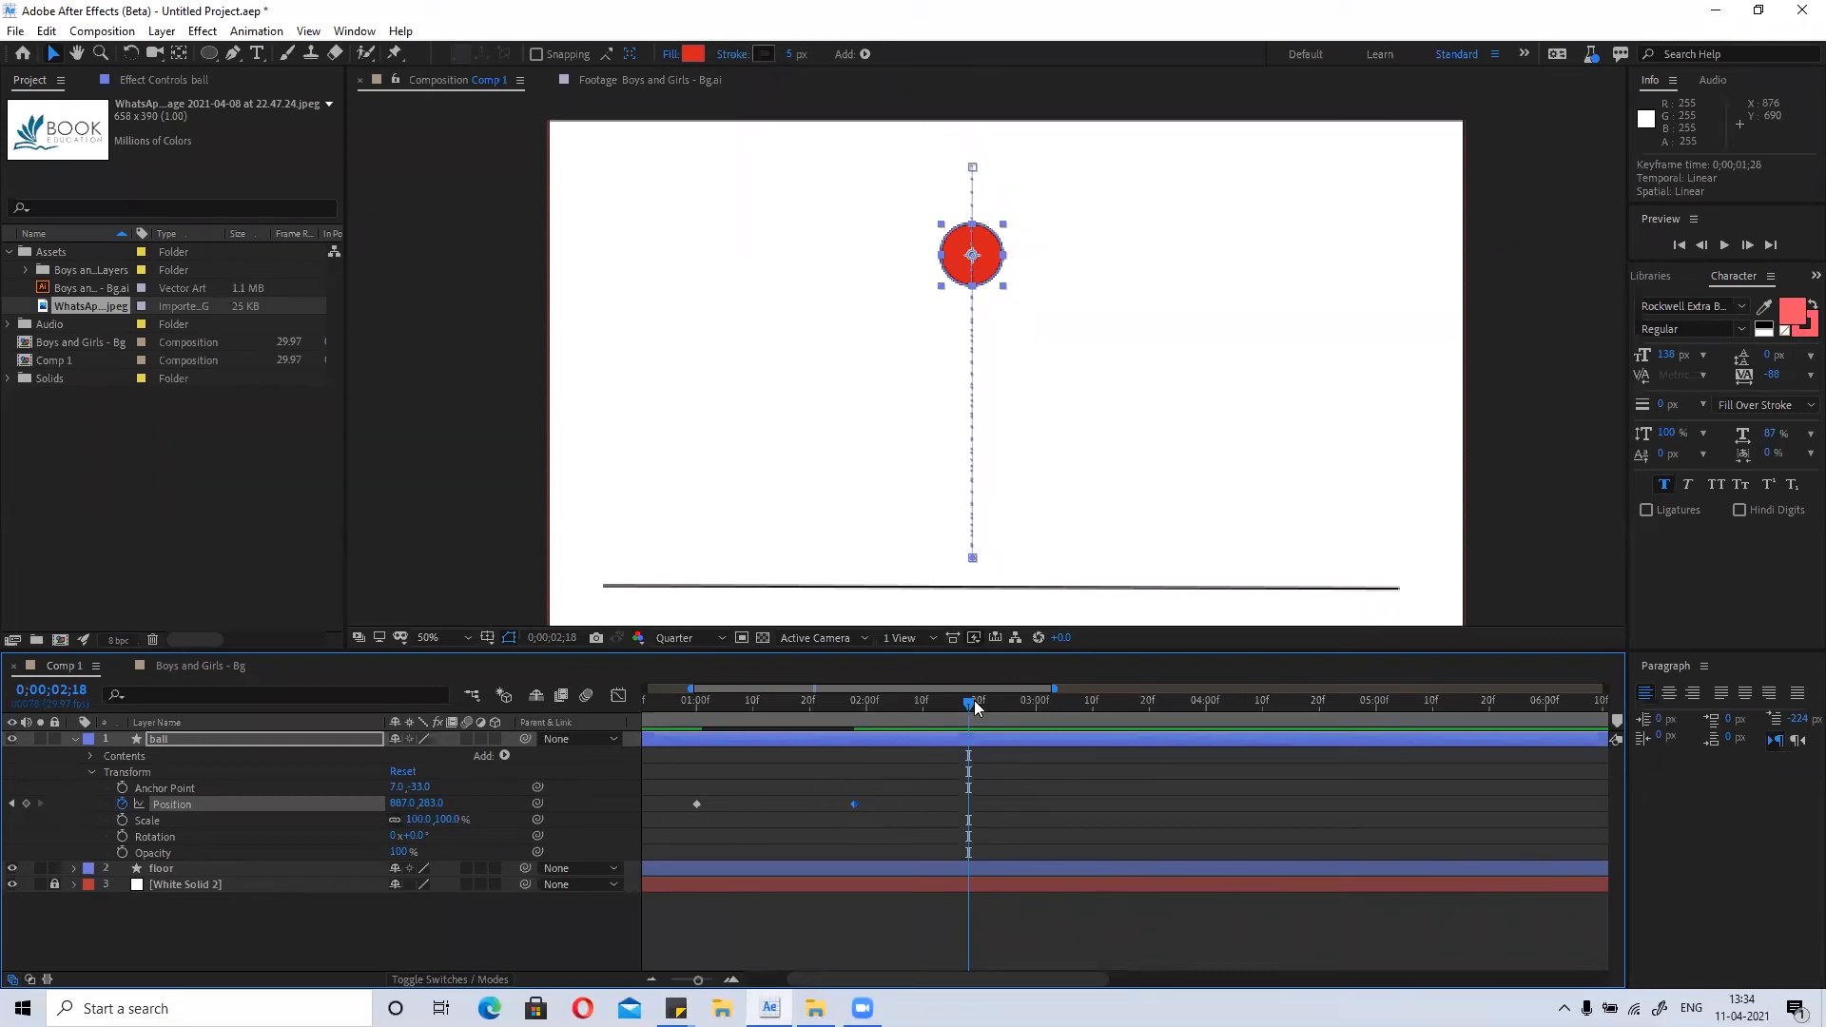
Review the bounce so far and keyframe the ball straight down on the floor line at 887, 919 at 0;00;02;16.
left_click_drag(971, 709, 946, 708)
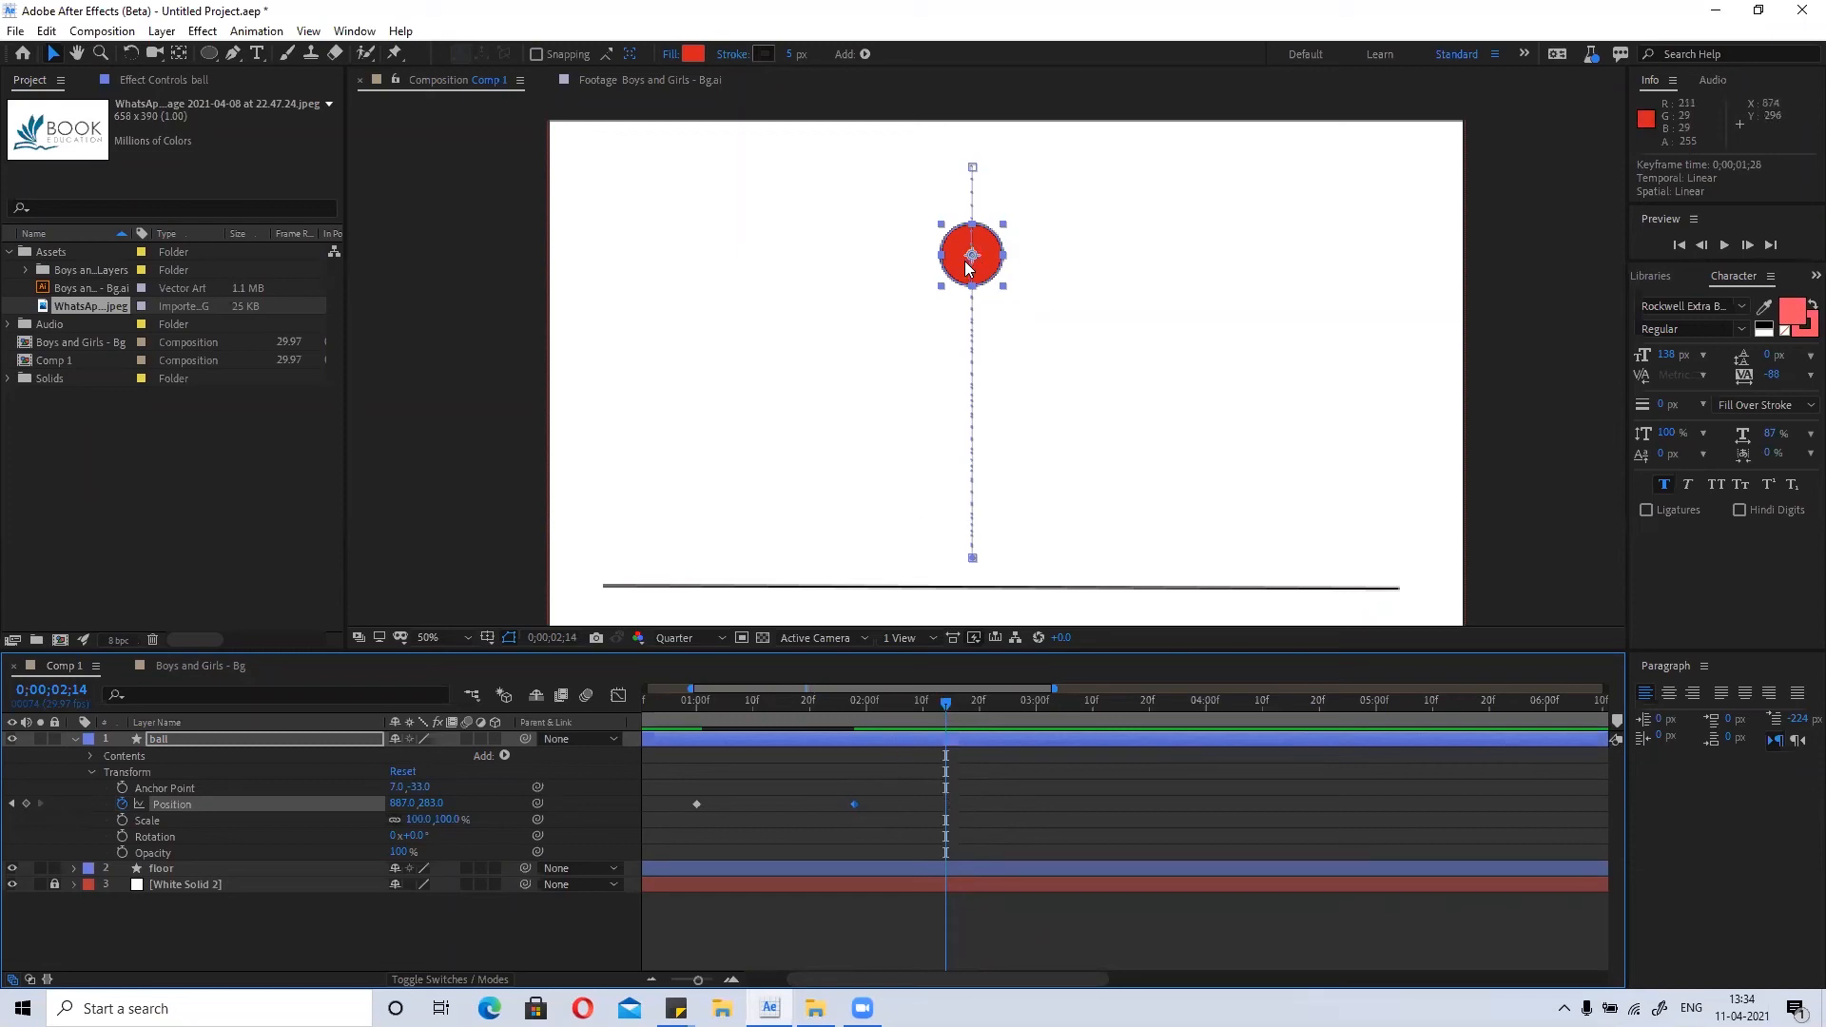
scroll(871, 790, "left", 3)
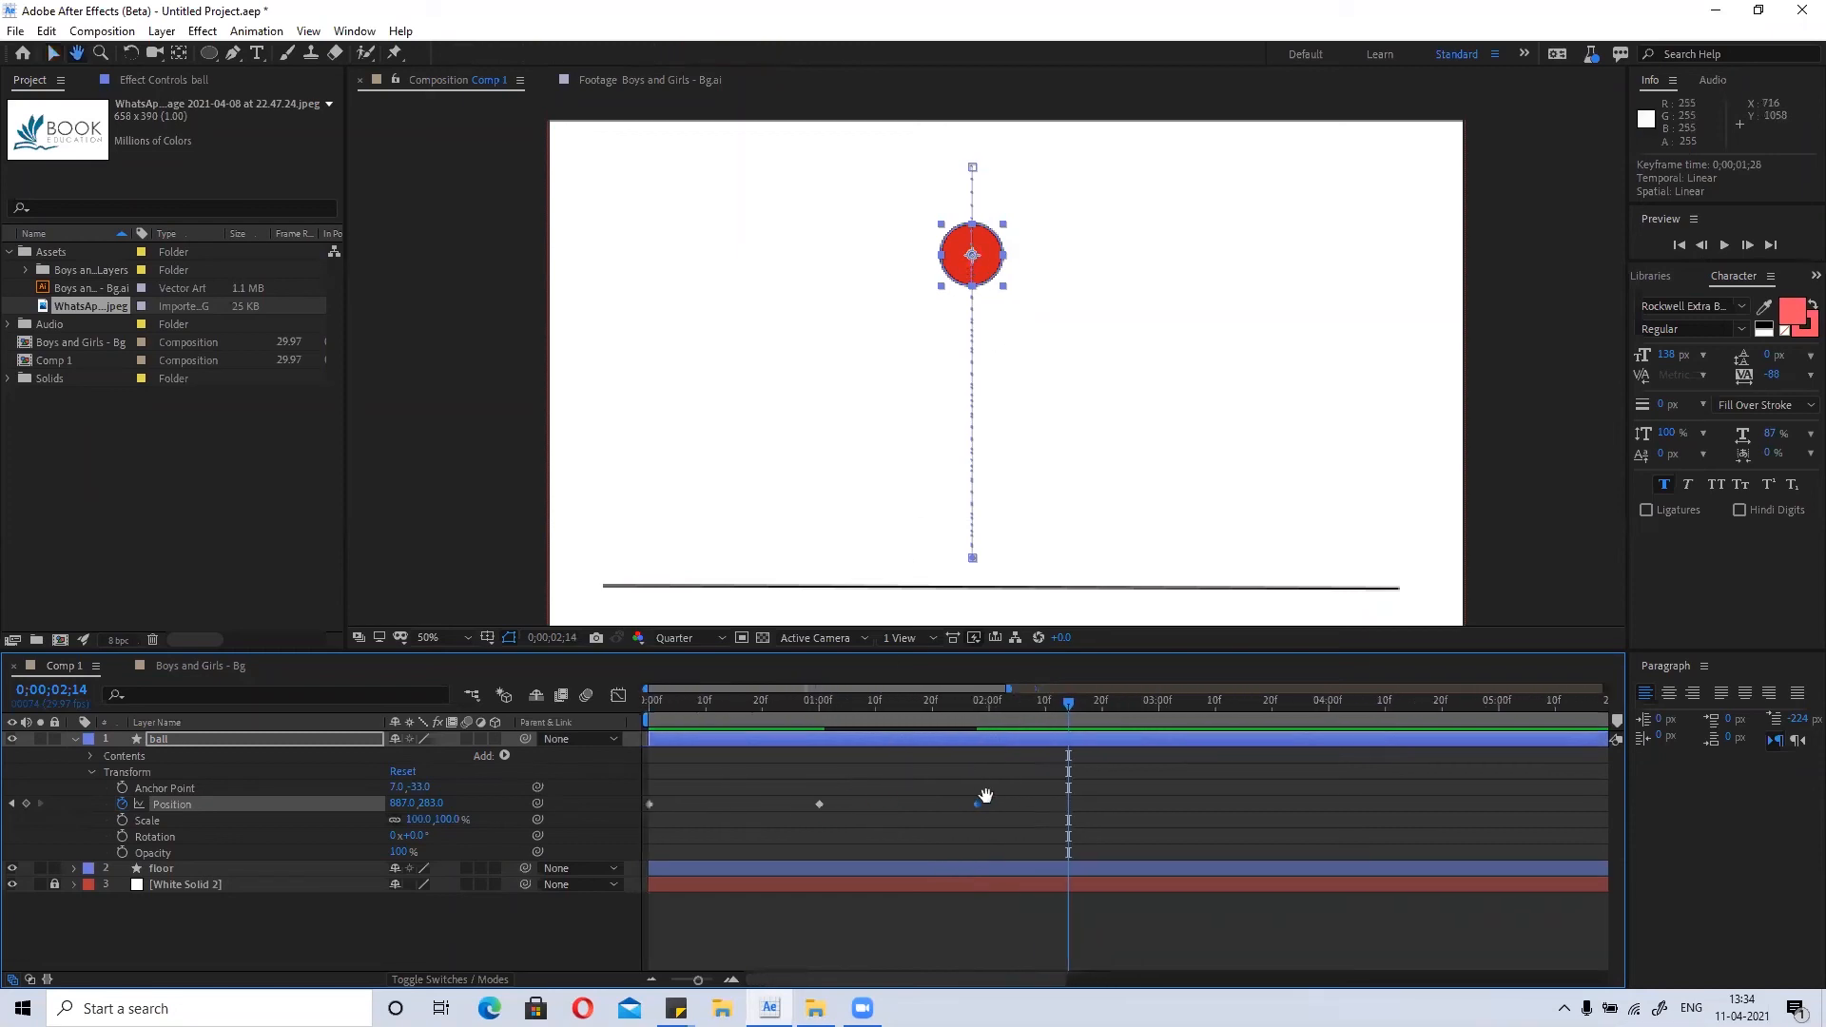
key("Home")
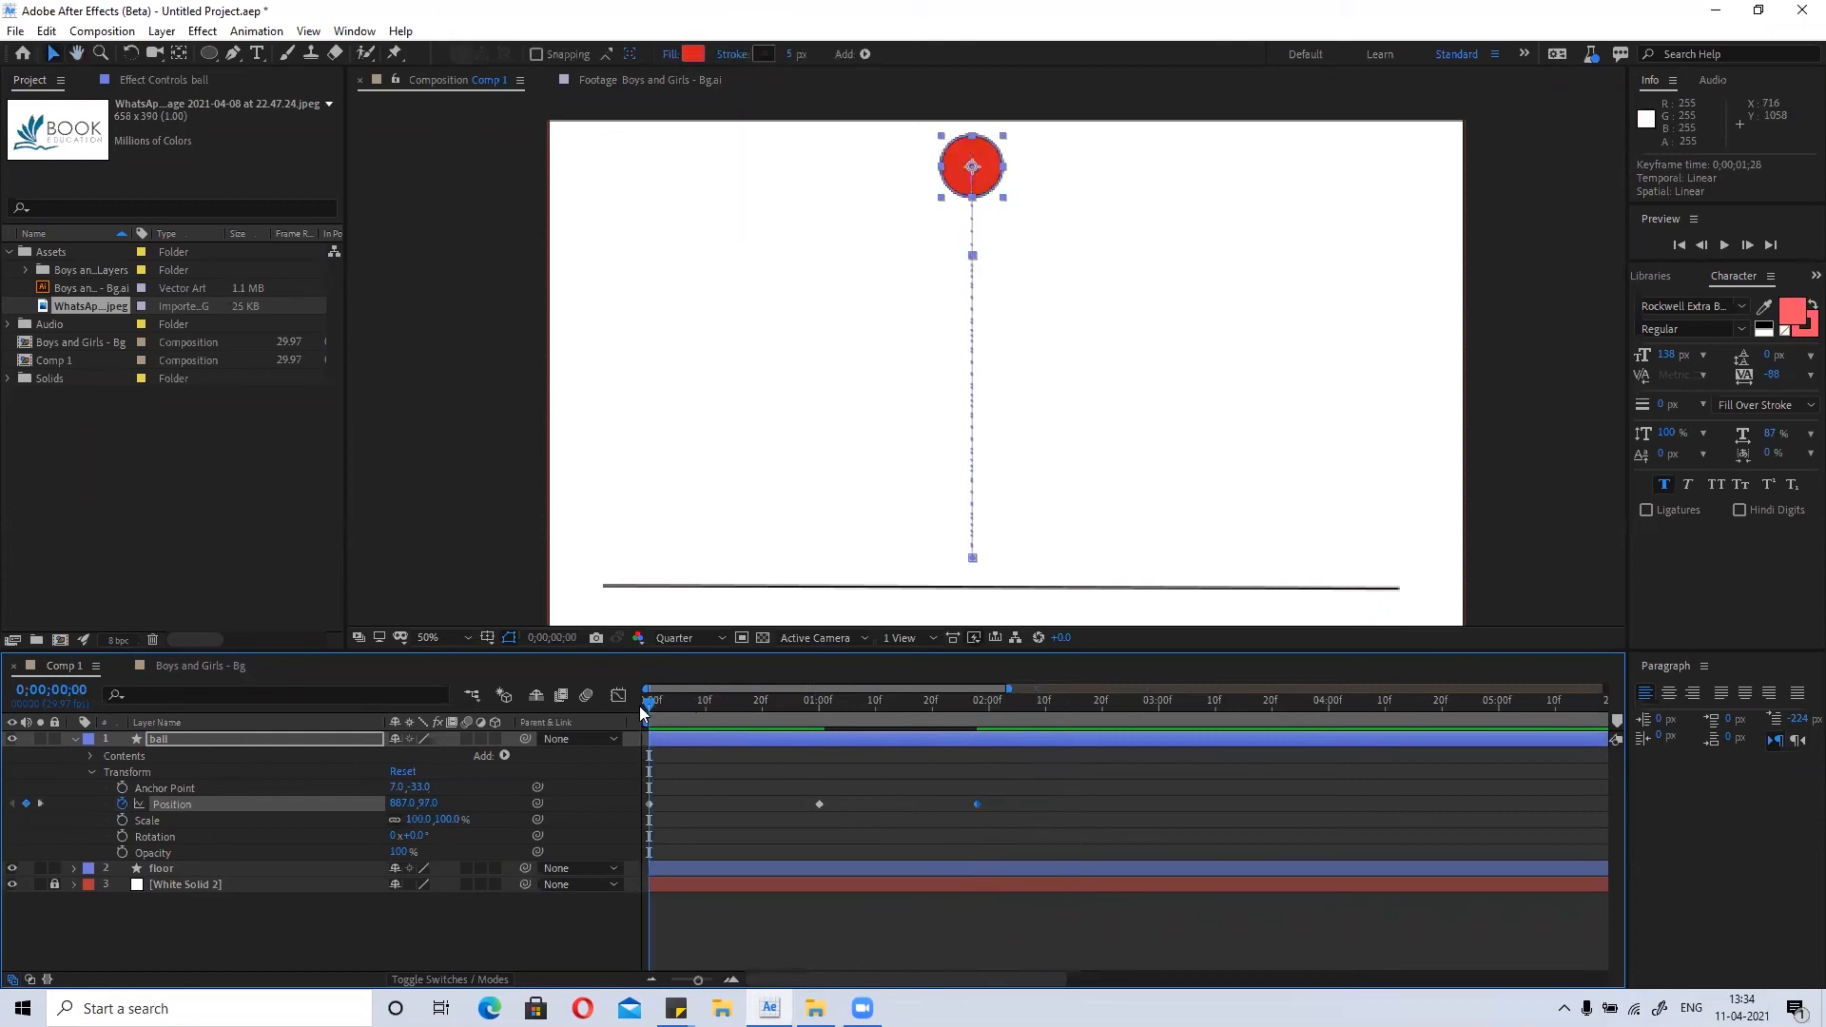
left_click_drag(690, 713, 815, 723)
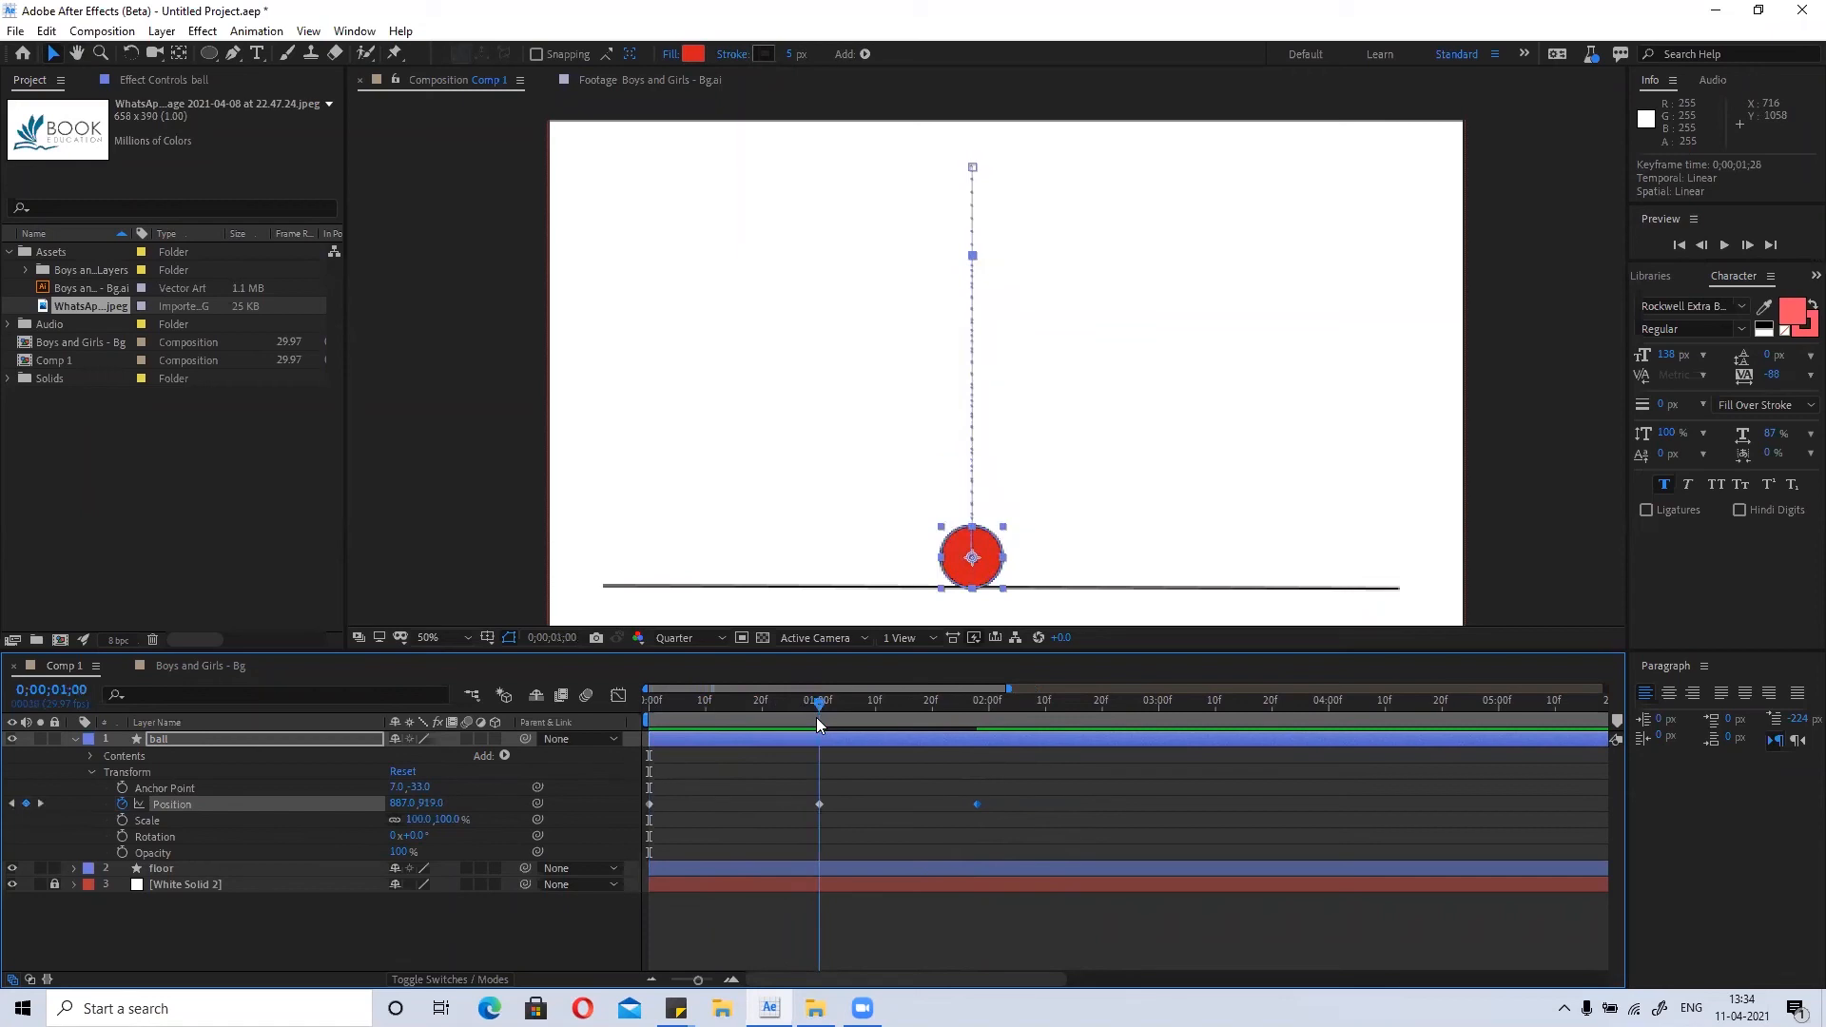
left_click_drag(816, 725, 966, 724)
left_click_drag(965, 721, 1079, 715)
left_click_drag(972, 255, 973, 561)
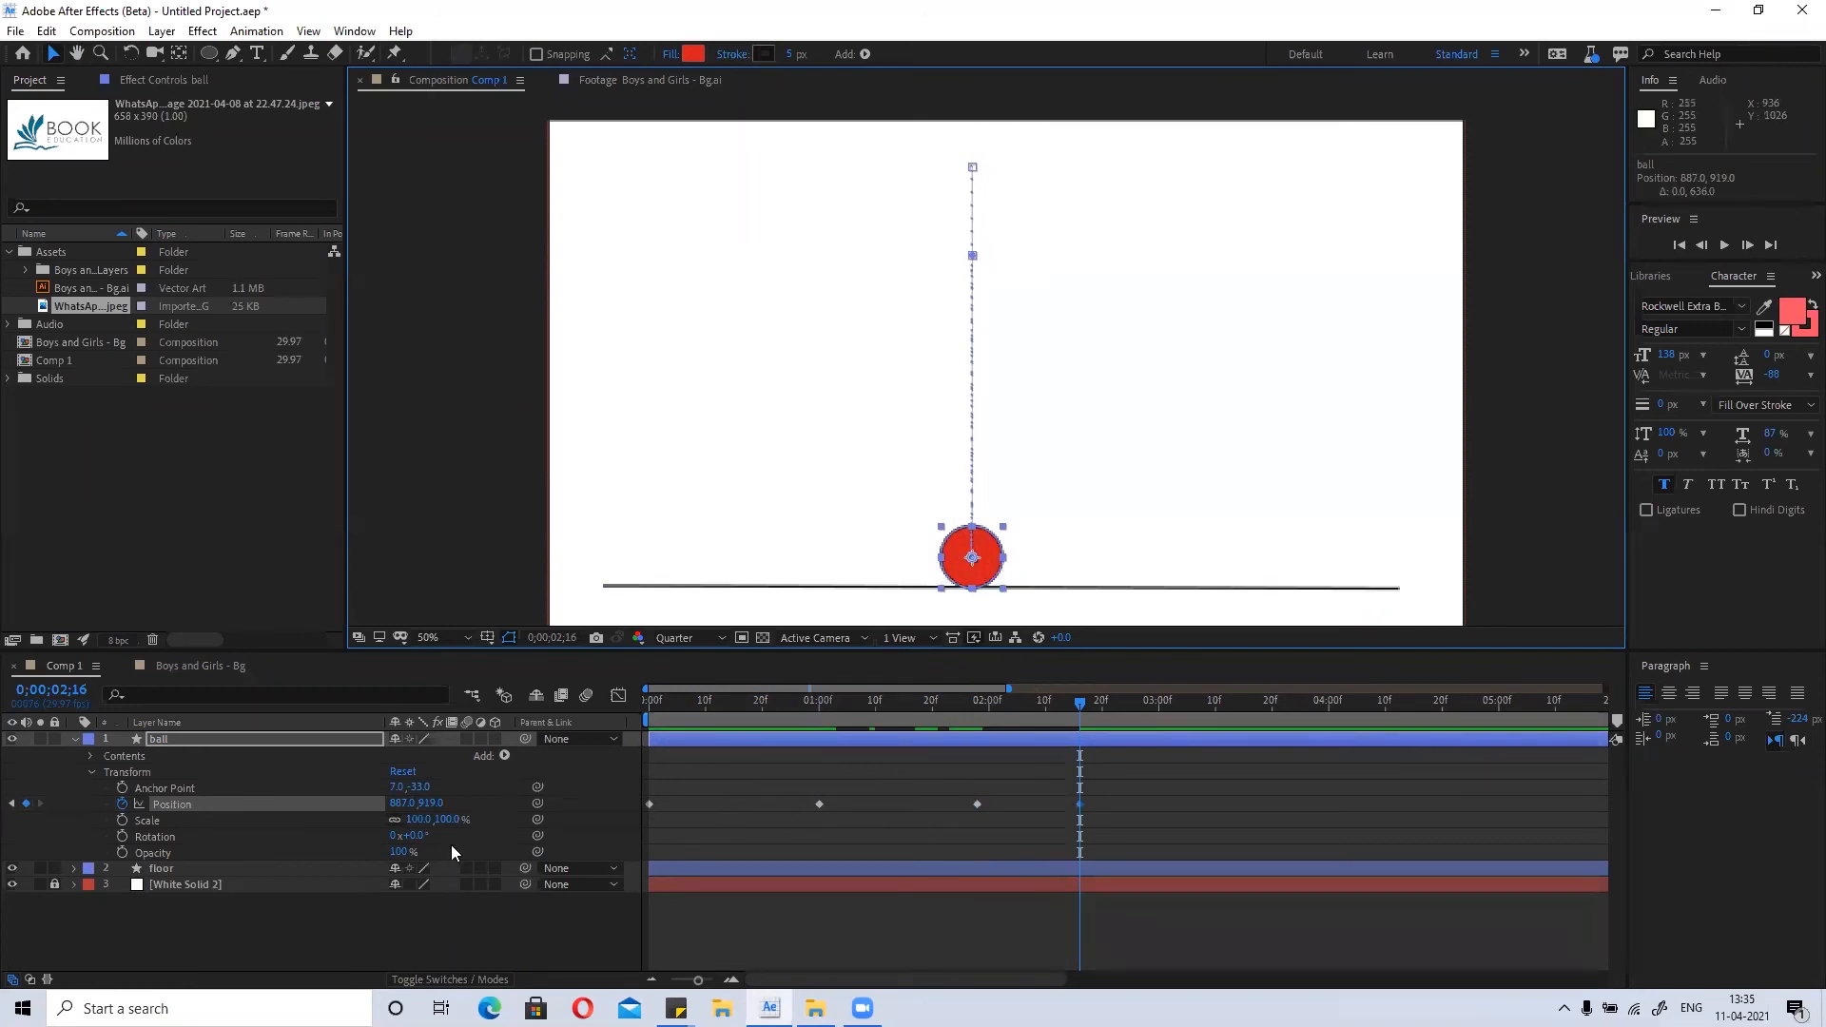
Copy the ball's floor-contact Position keyframe at 0;00;01;00.
scroll(913, 836, "up", 2)
left_click_drag(929, 830, 1193, 830)
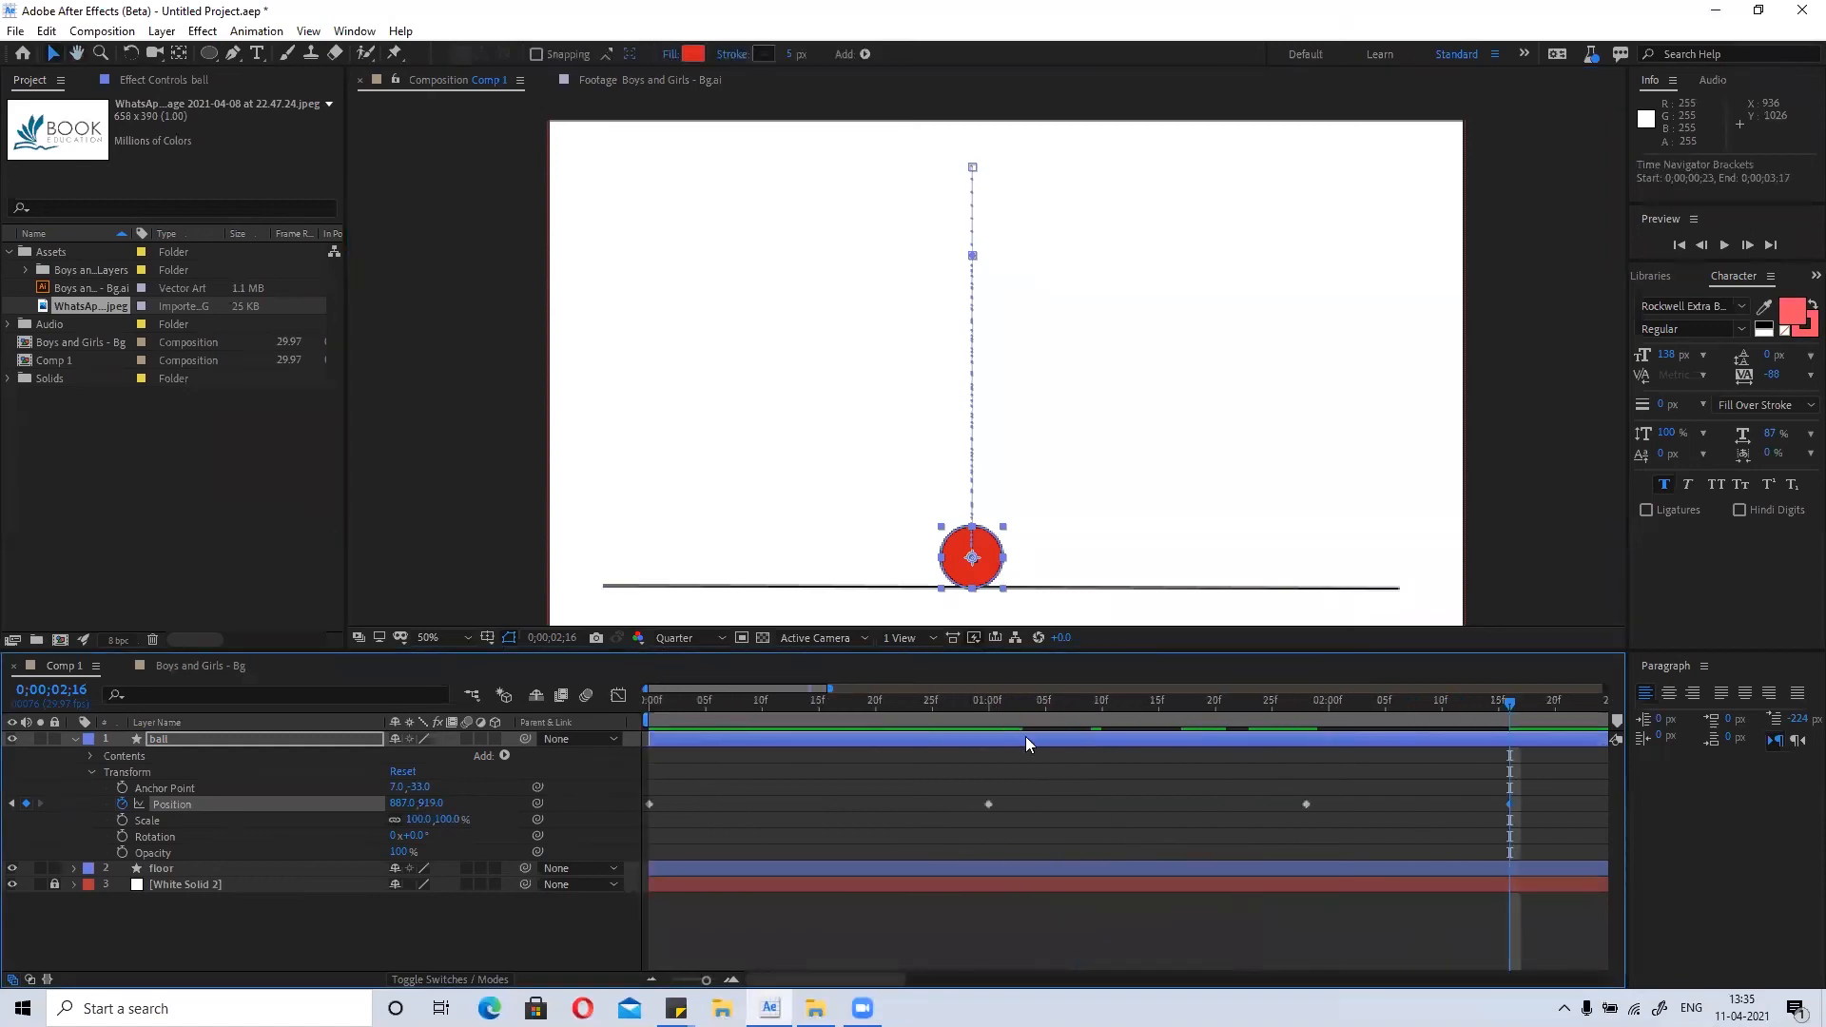
left_click(983, 698)
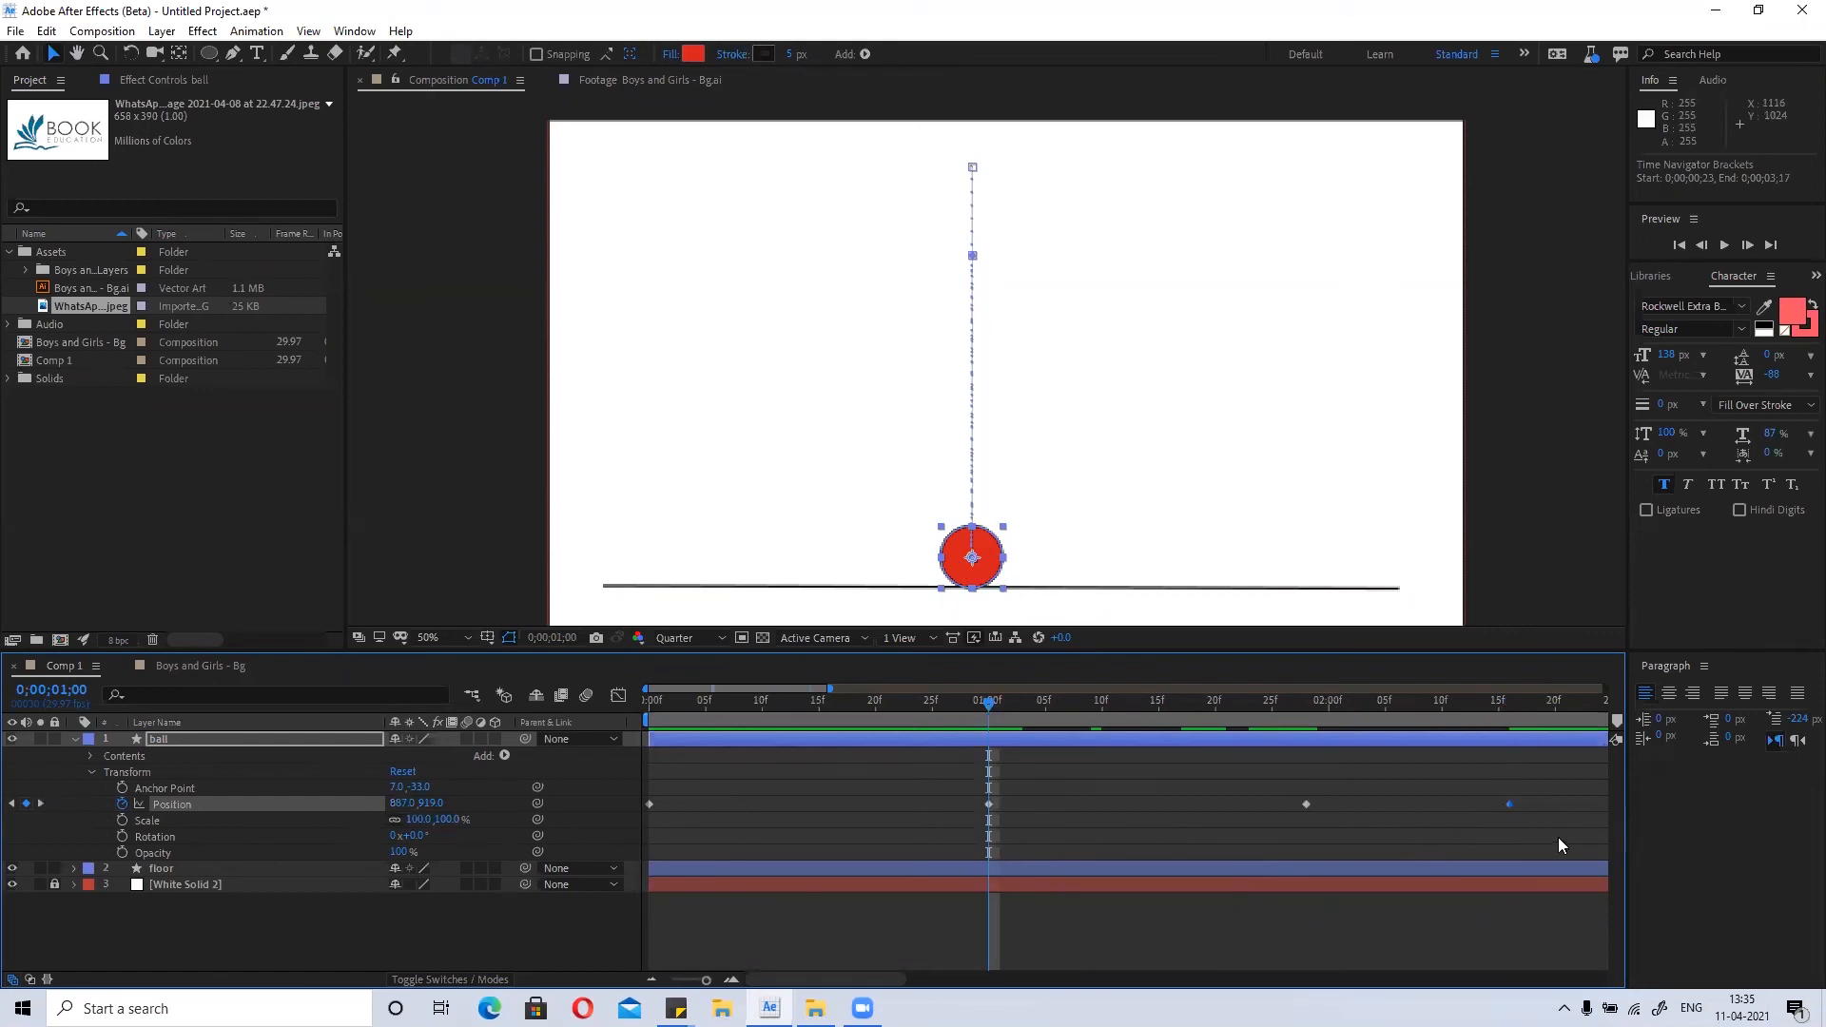
left_click(990, 804)
key("ctrl+c")
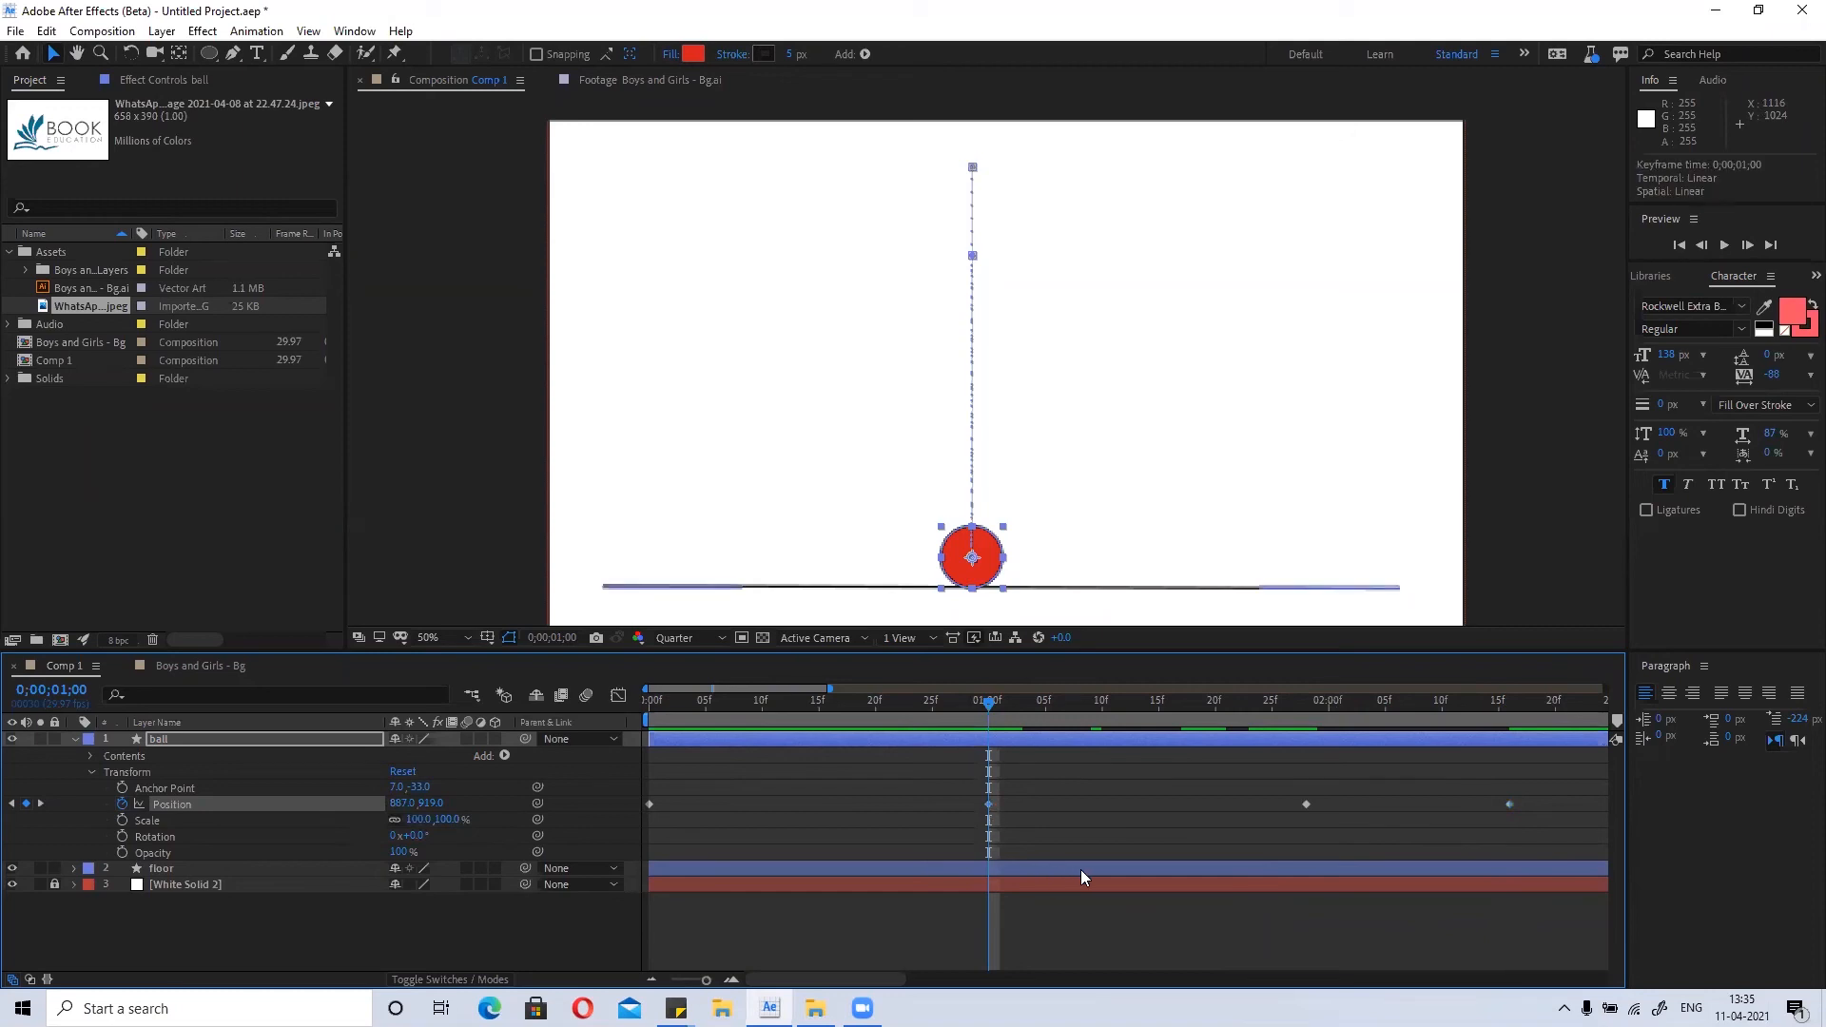
Go through the ball's keyframes from the start to 0;00;02;16 and paste the copied floor-contact keyframe there.
left_click_drag(974, 708, 769, 812)
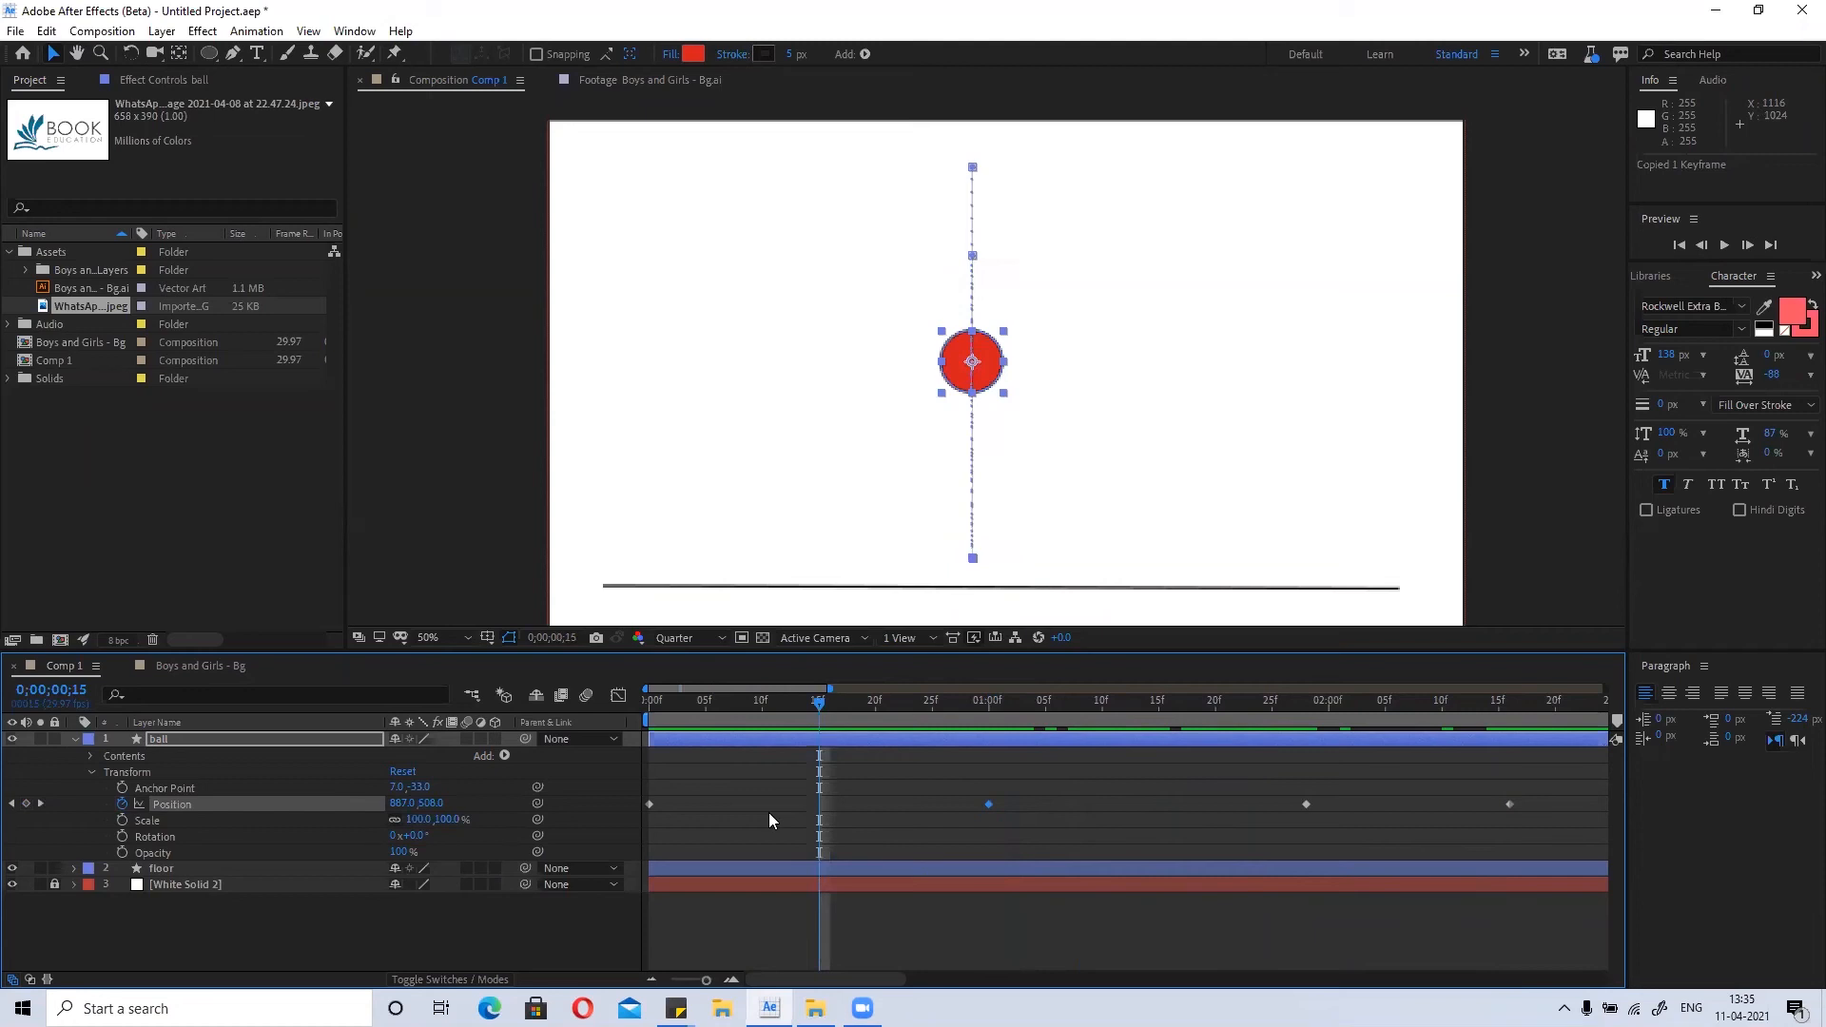
key("Home")
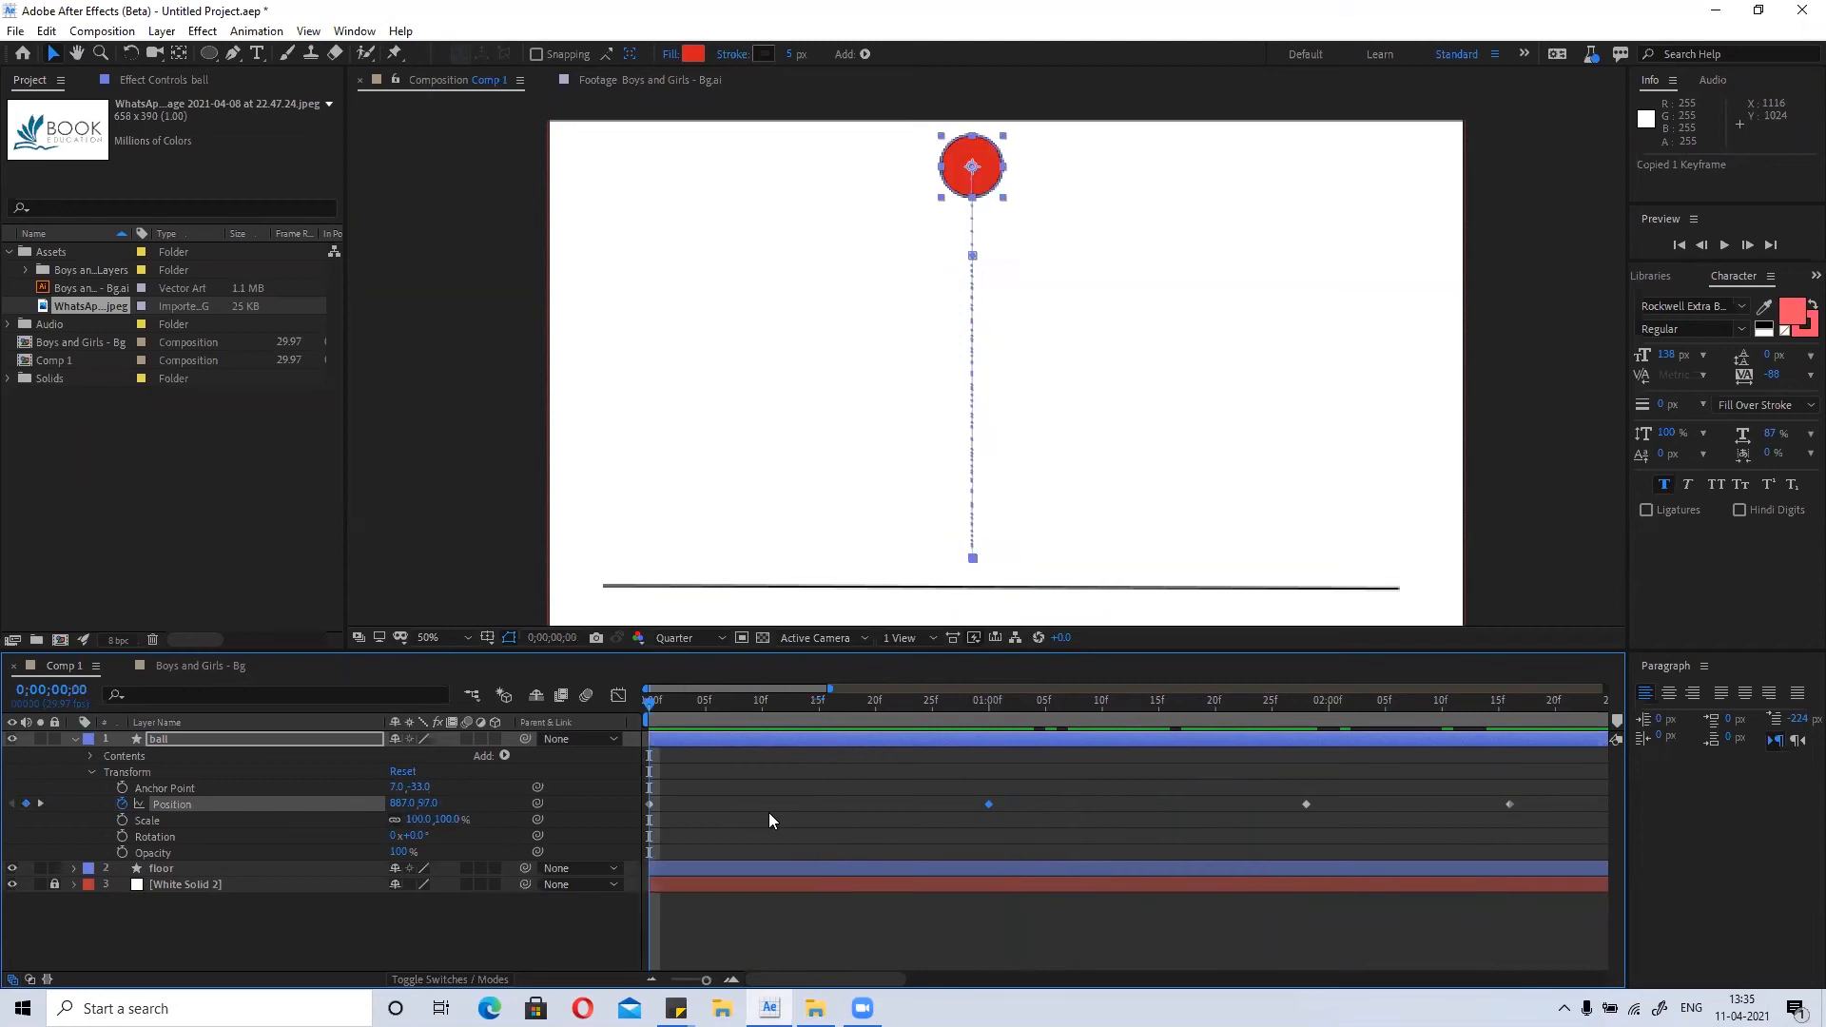
key("k")
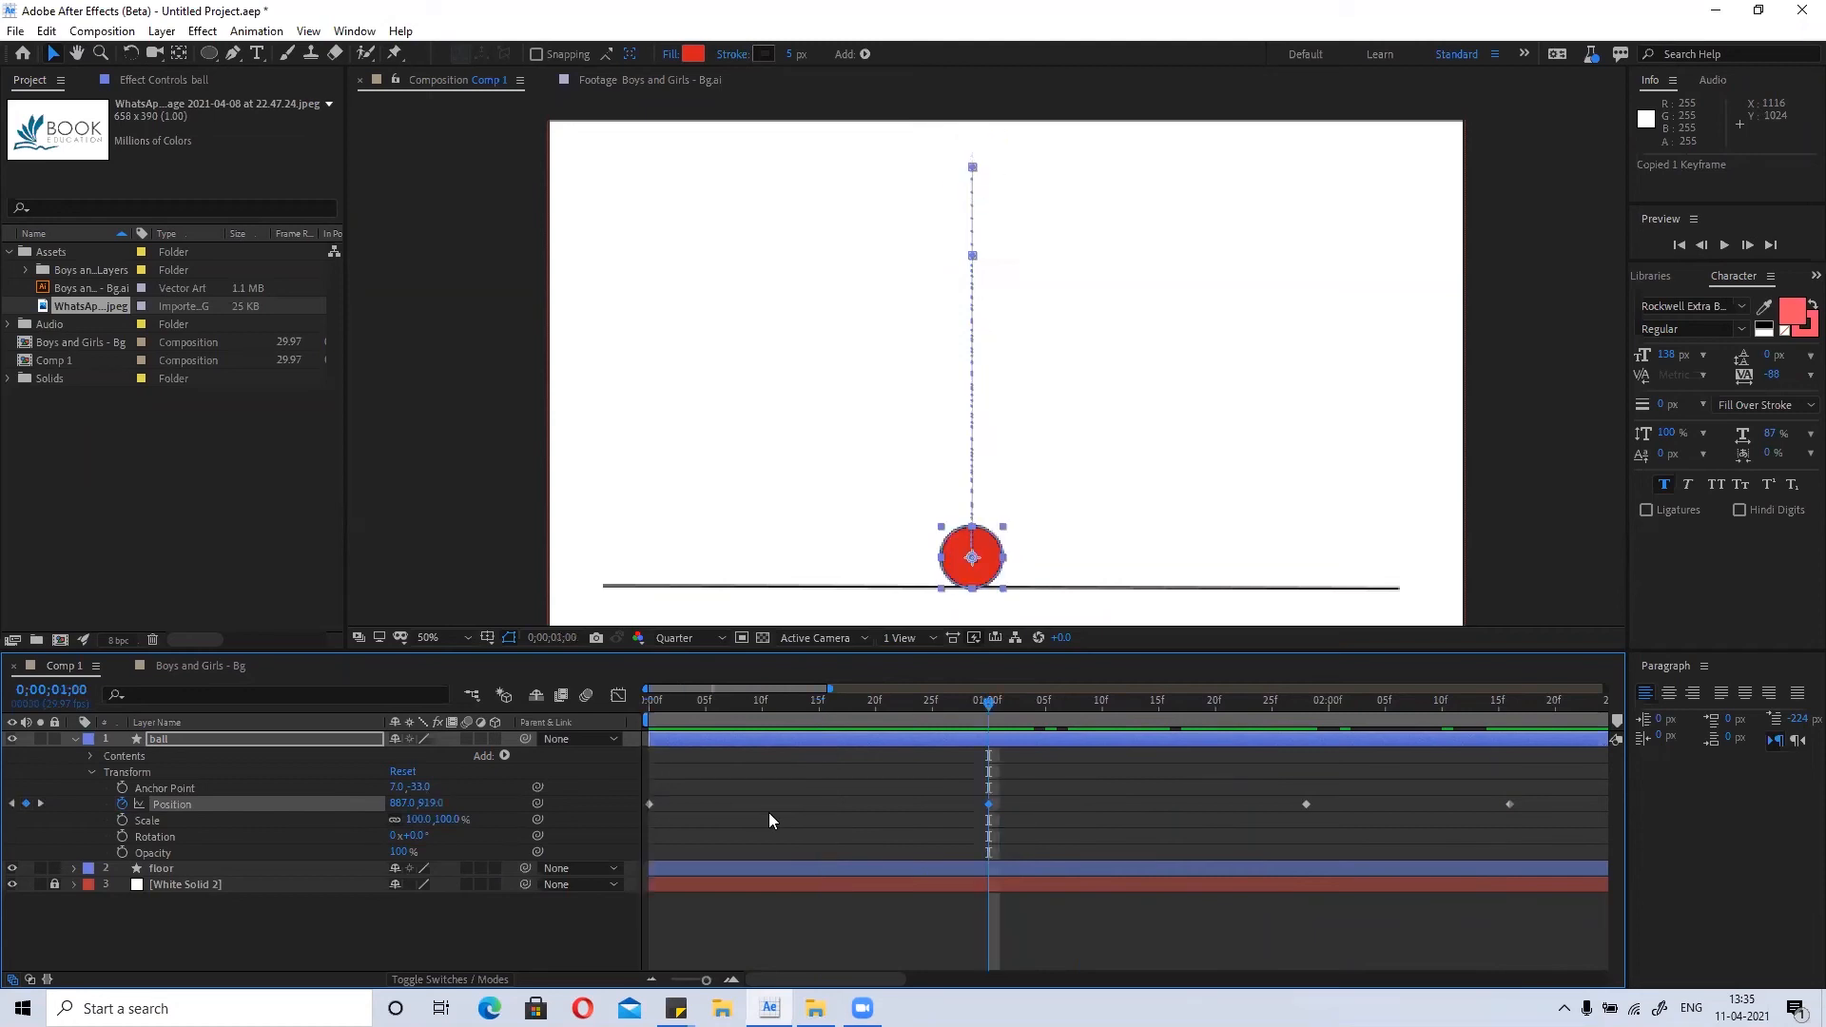
key("k")
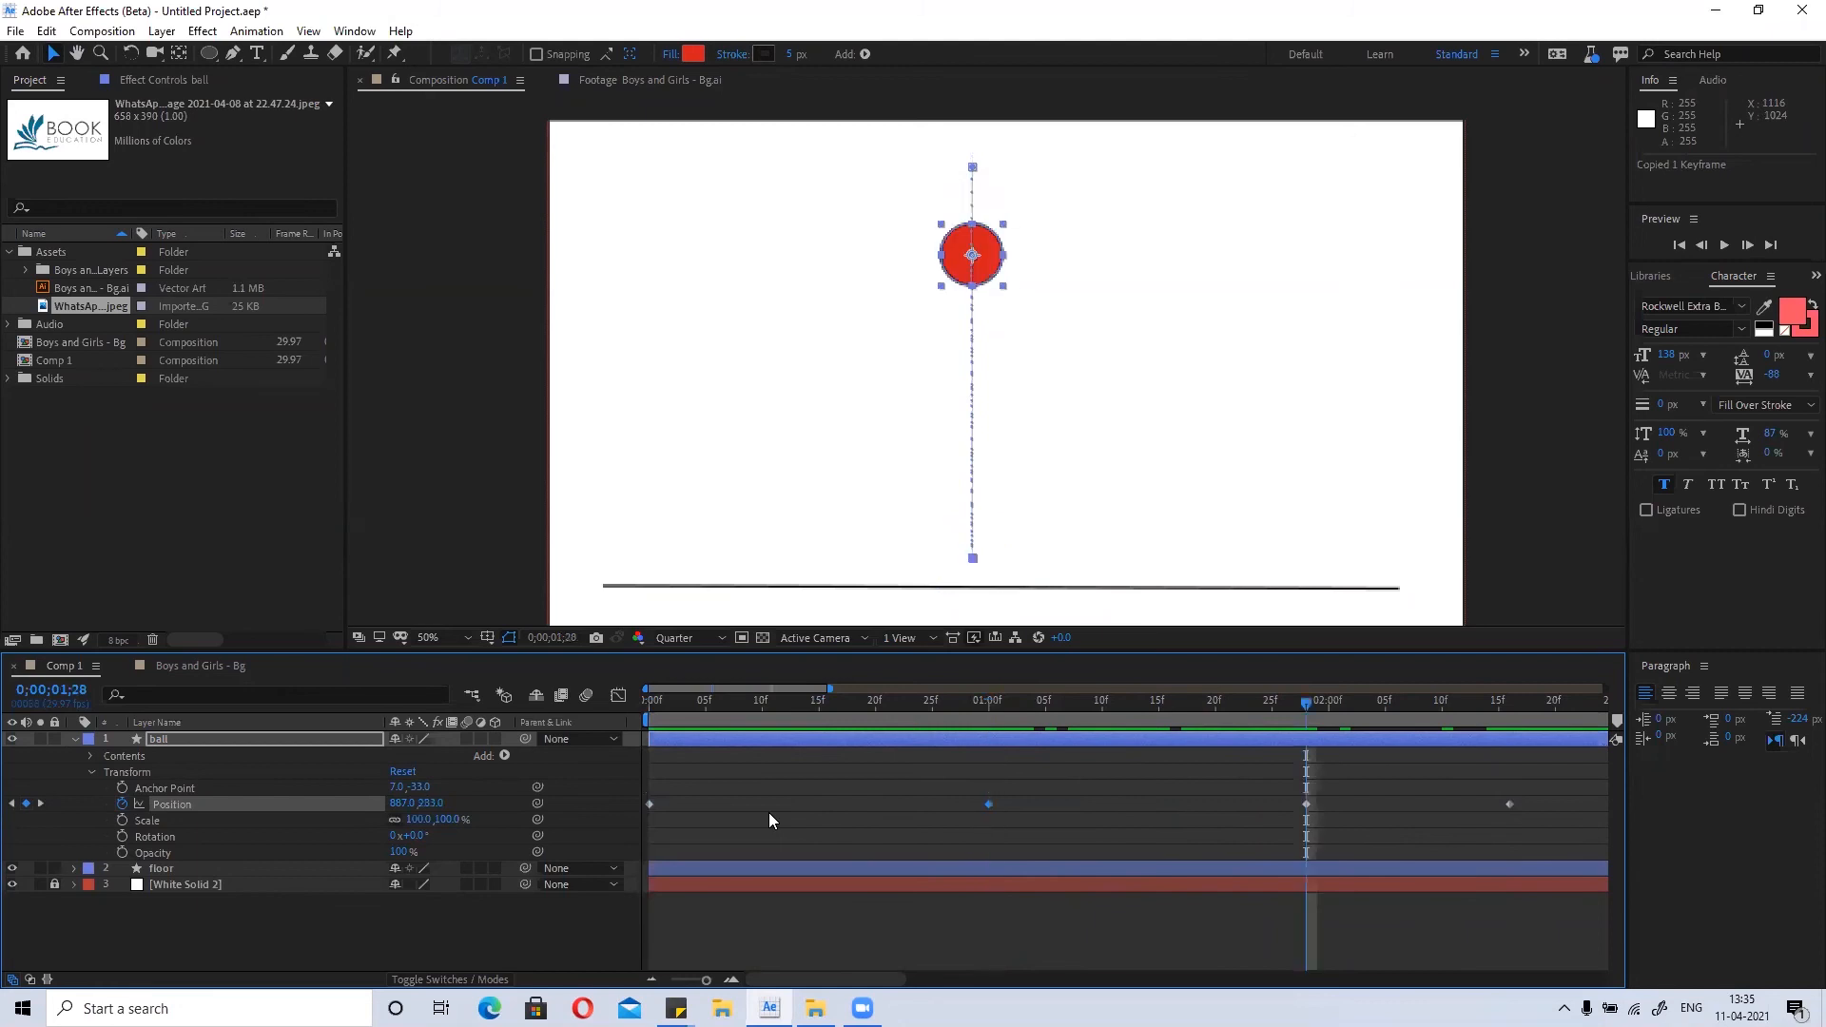
key("k")
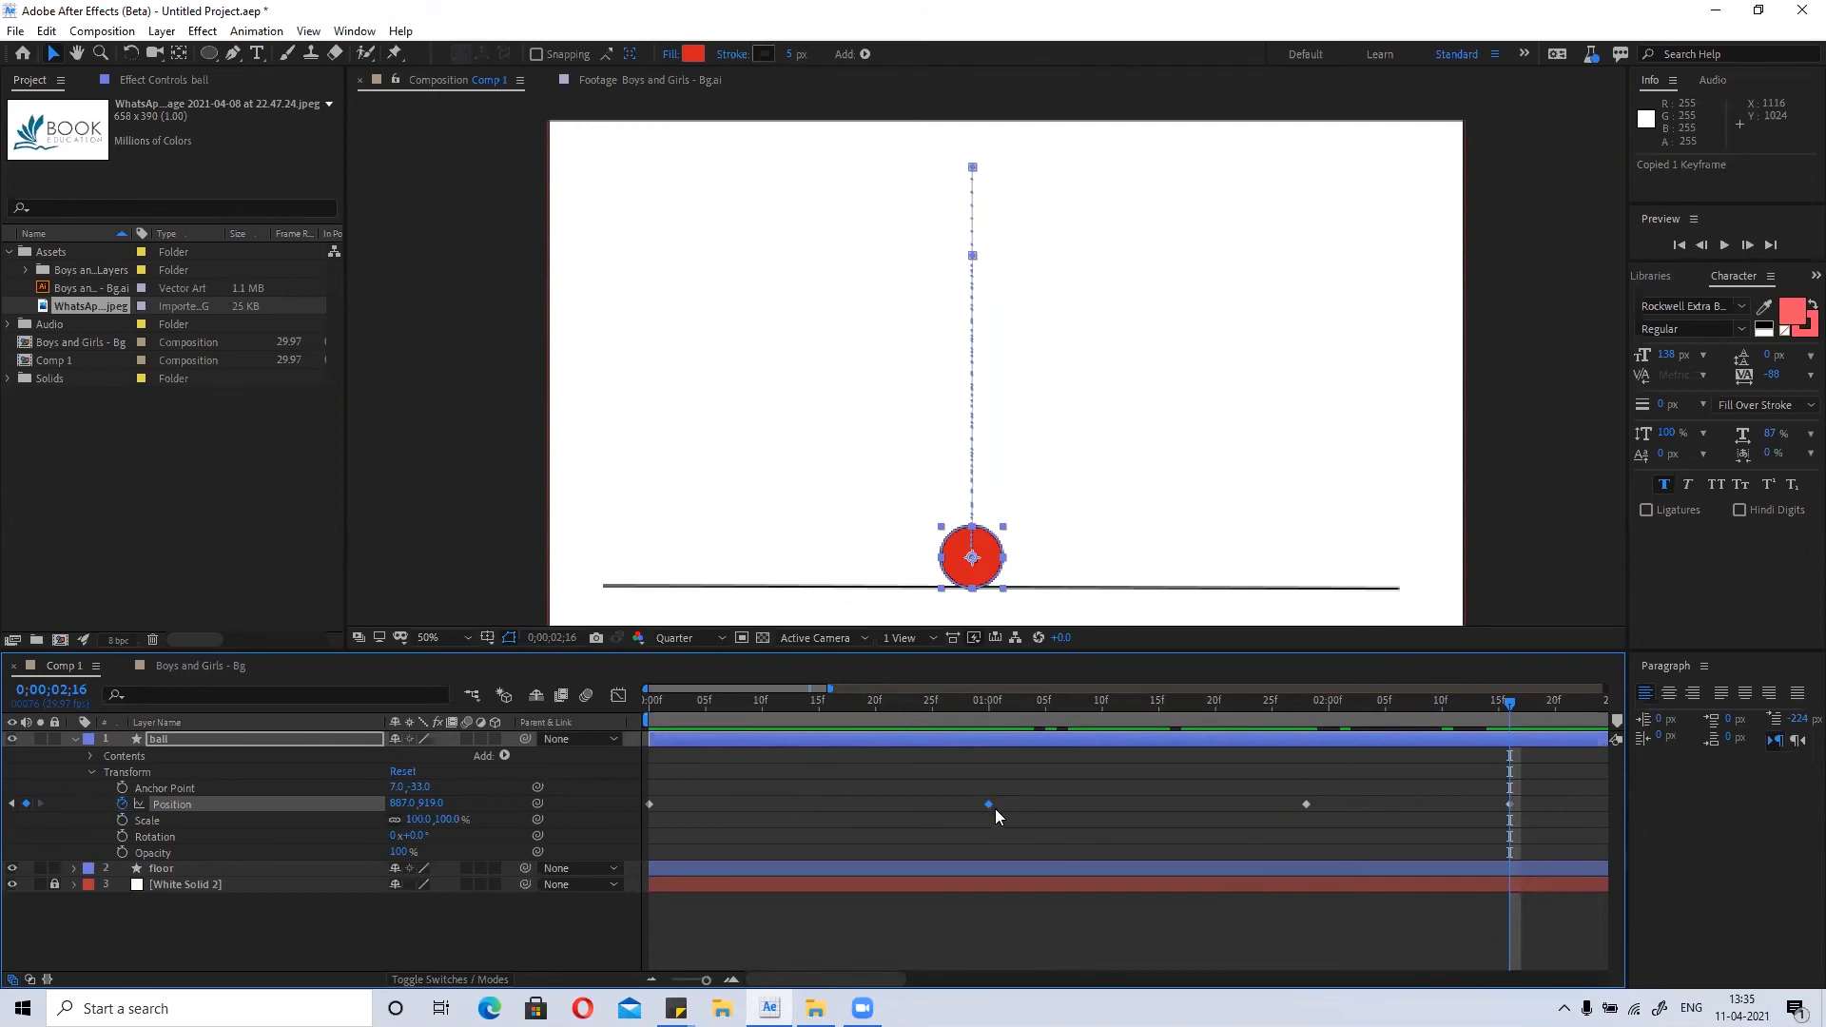
key("ctrl+v")
Check both ends of the composition and the ball's Position keyframes at 0;00;01;28 and 0;00;02;16 in the timeline.
key("Home")
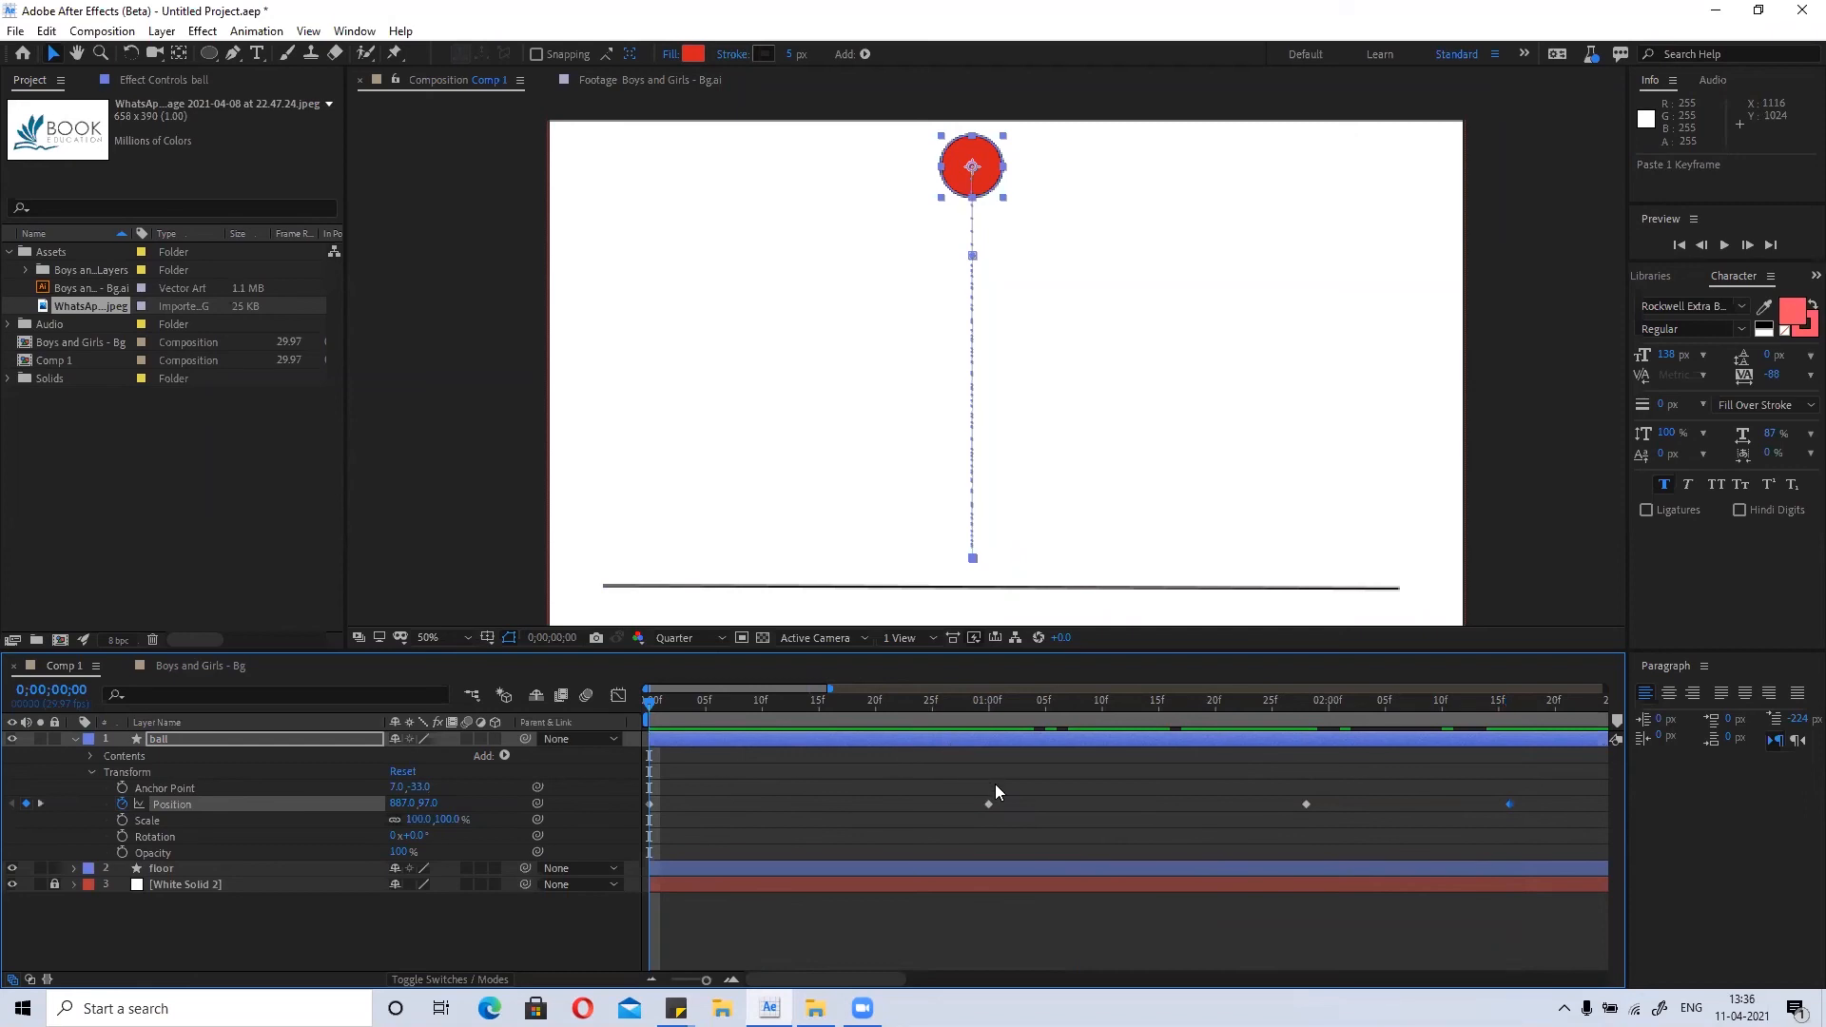
key("End")
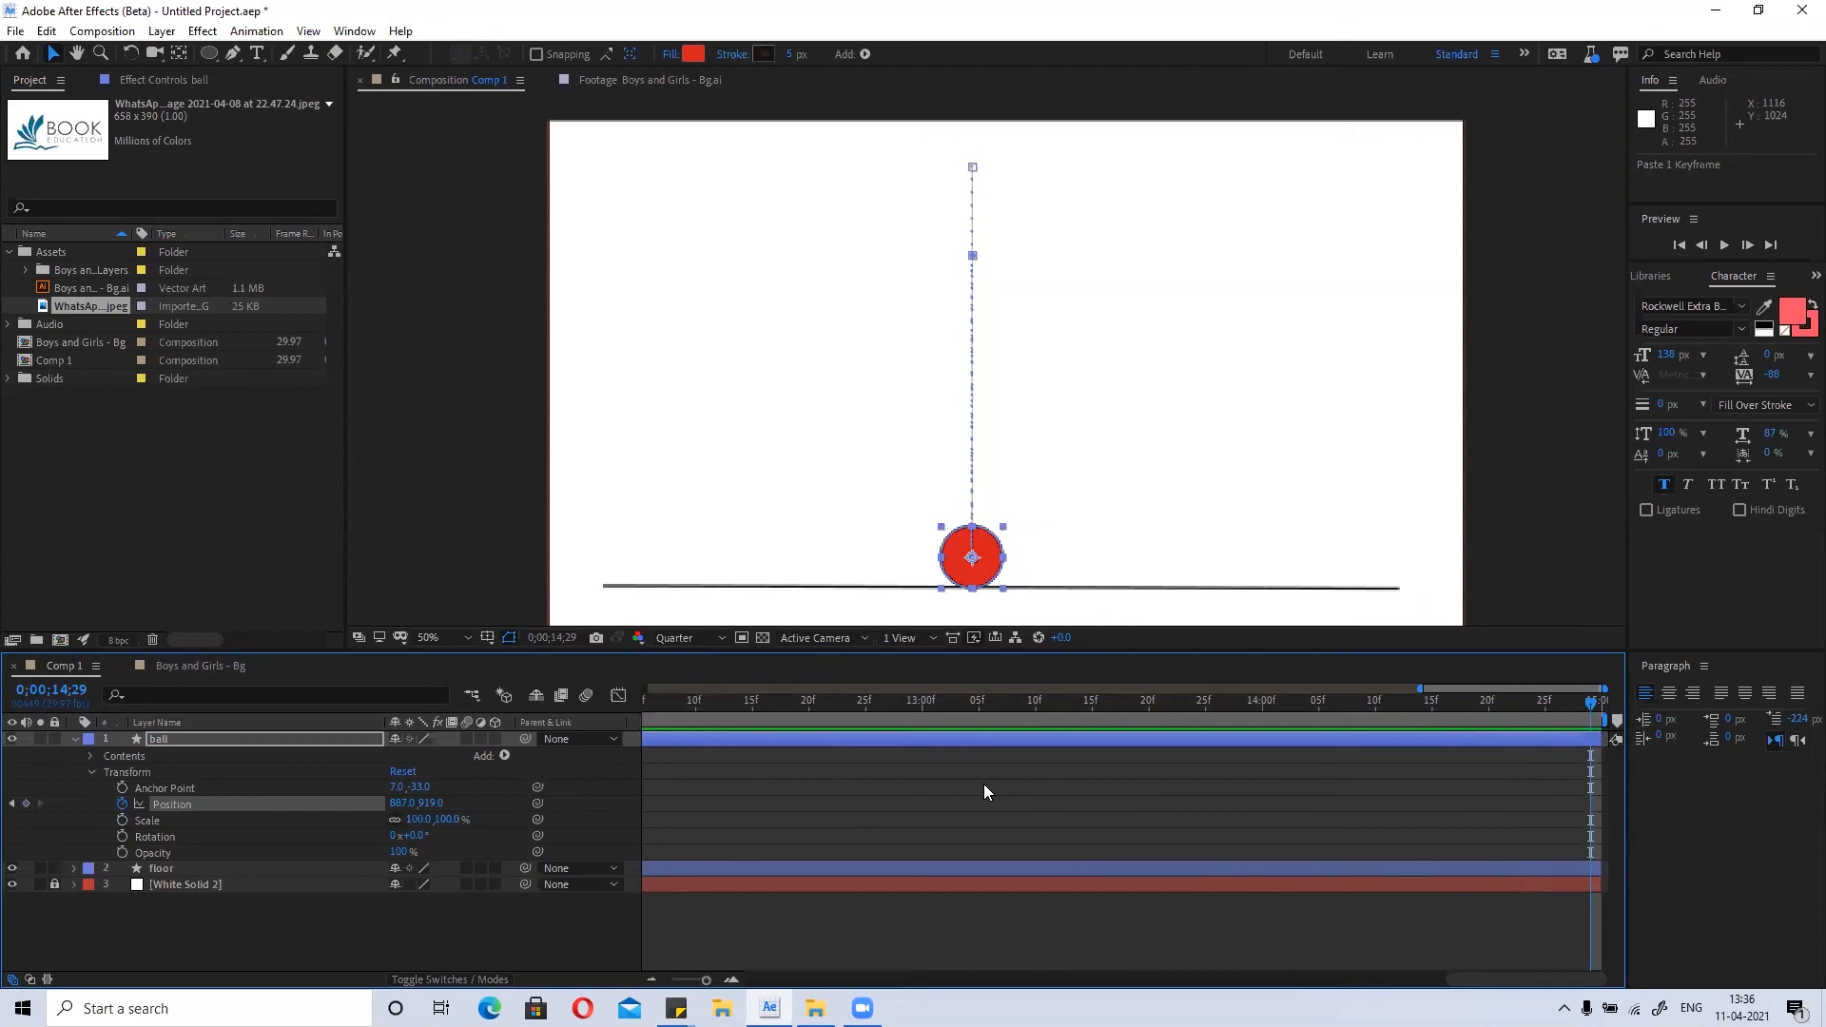
key("j")
key("j")
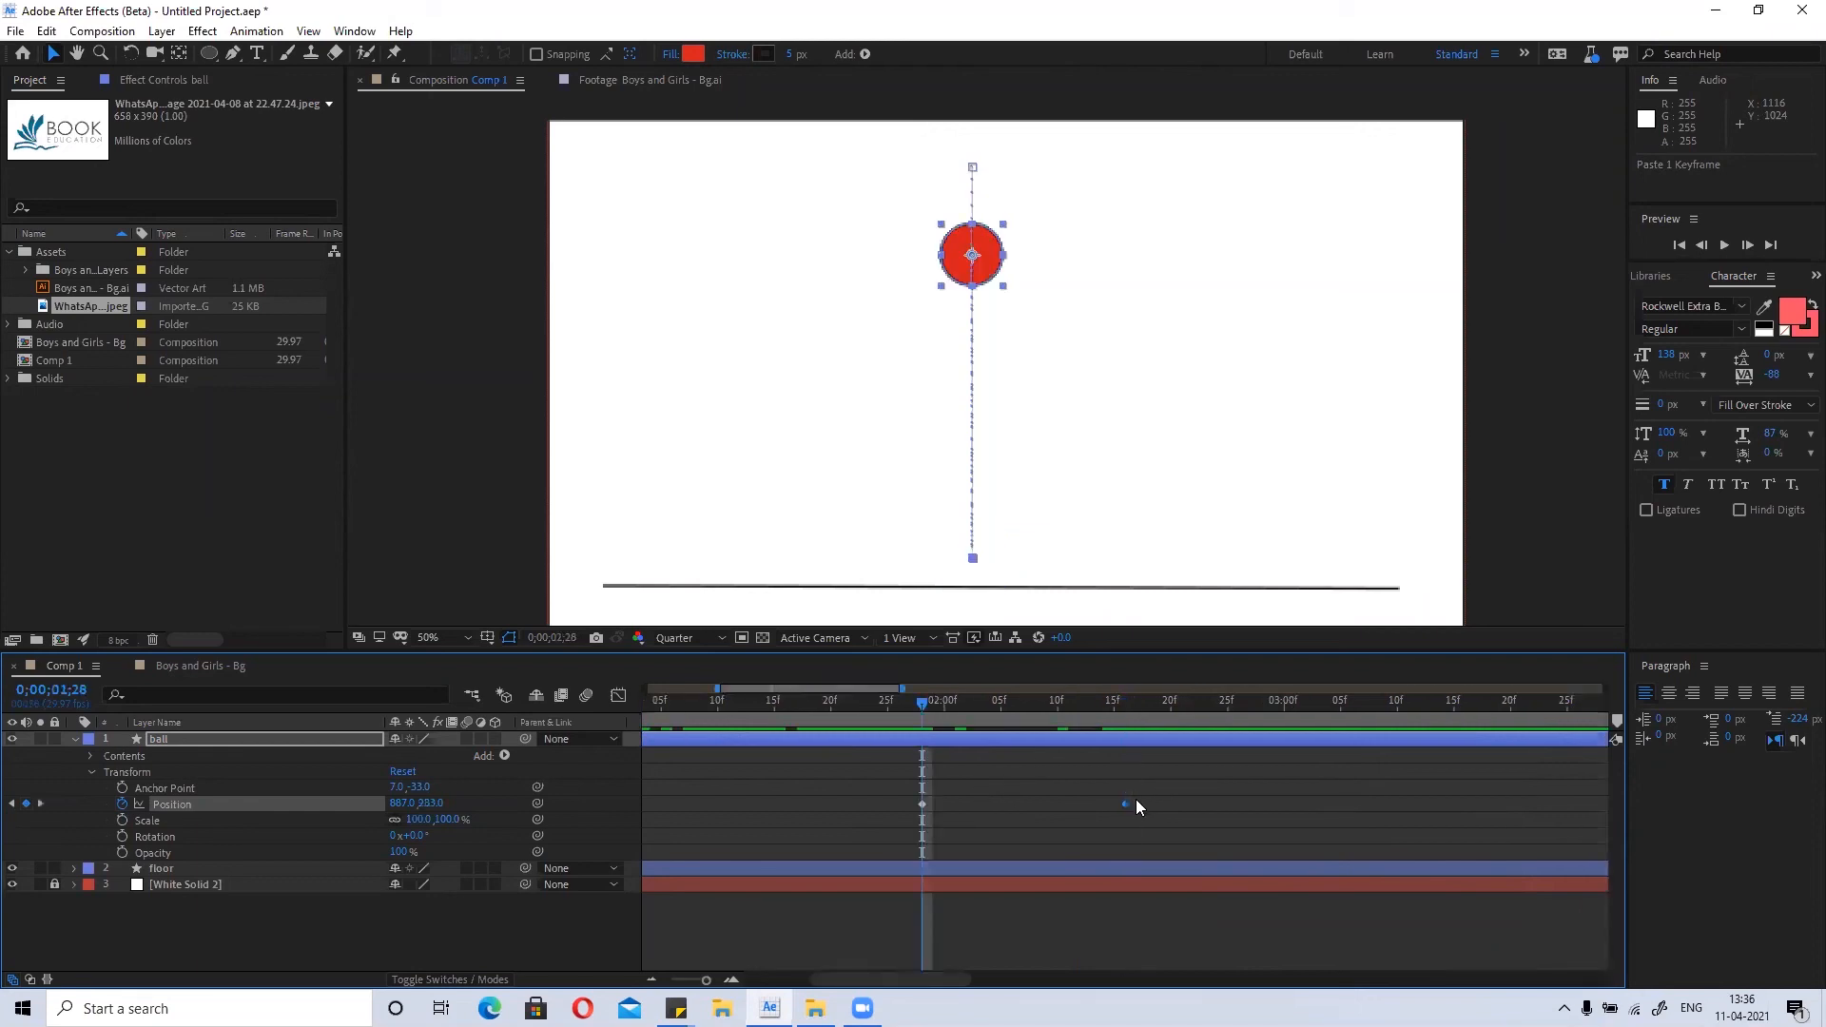
key("k")
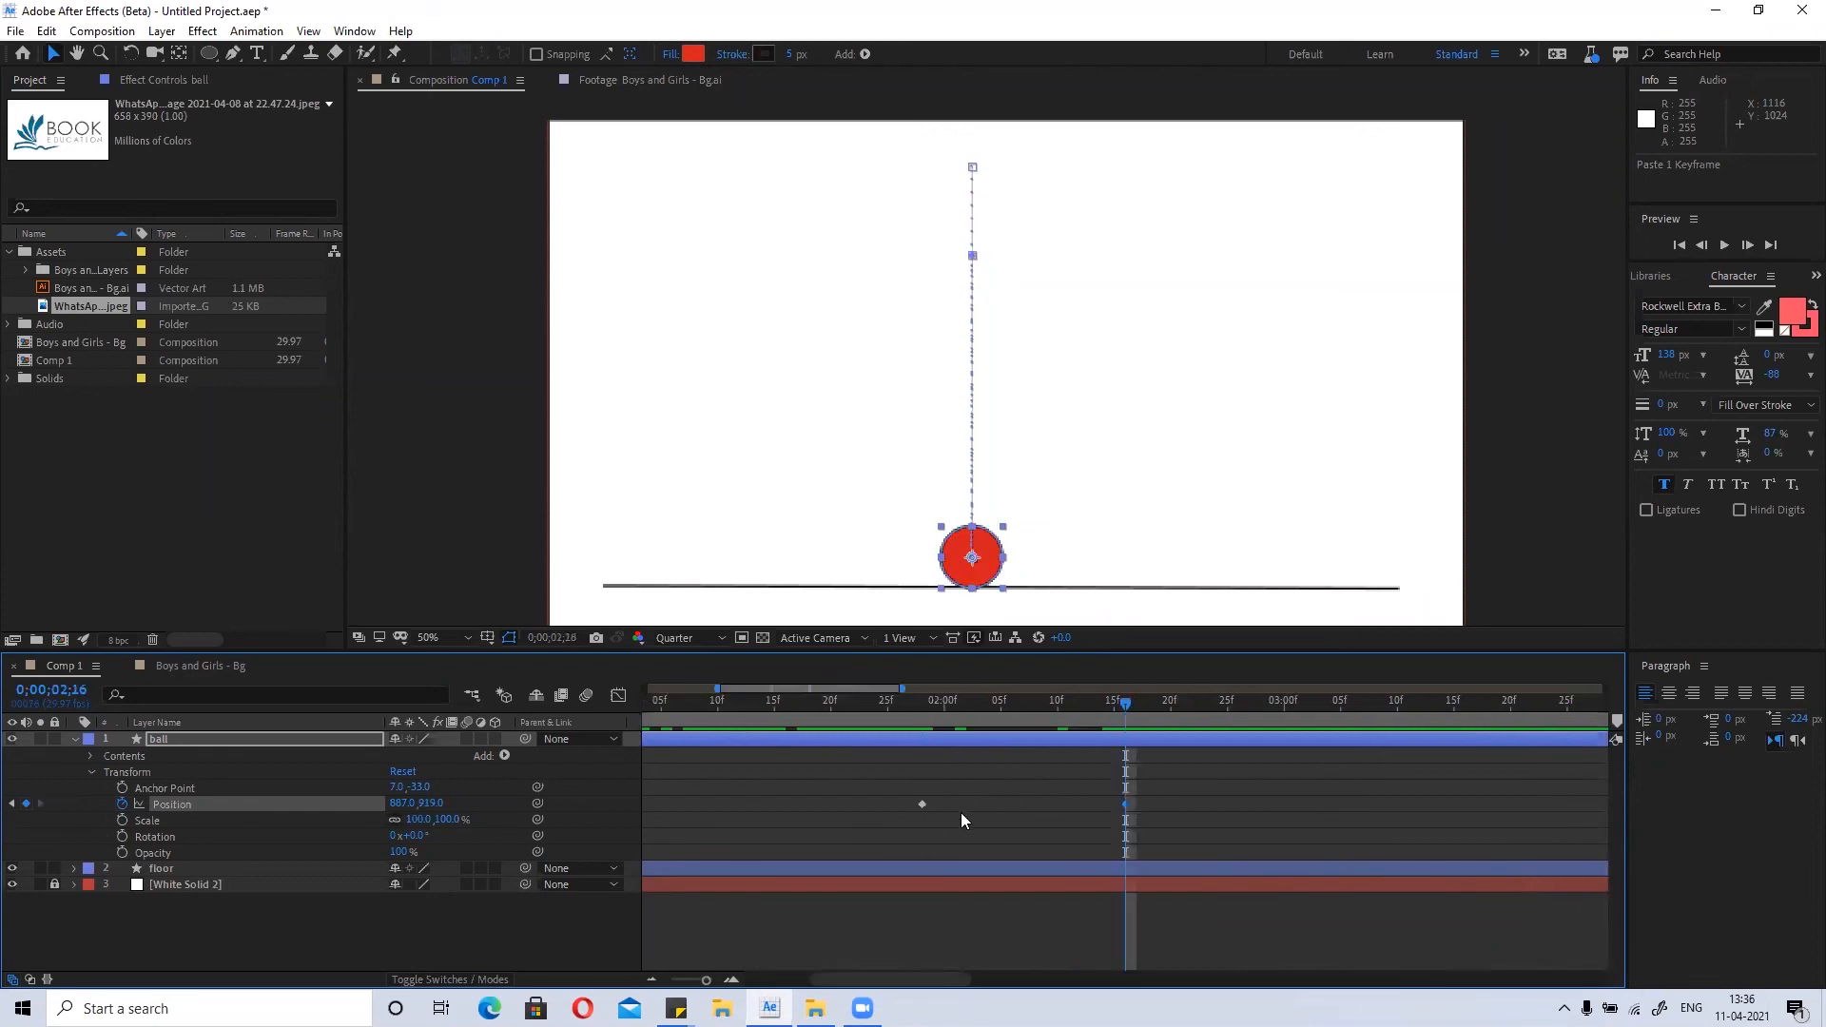
key("semicolon")
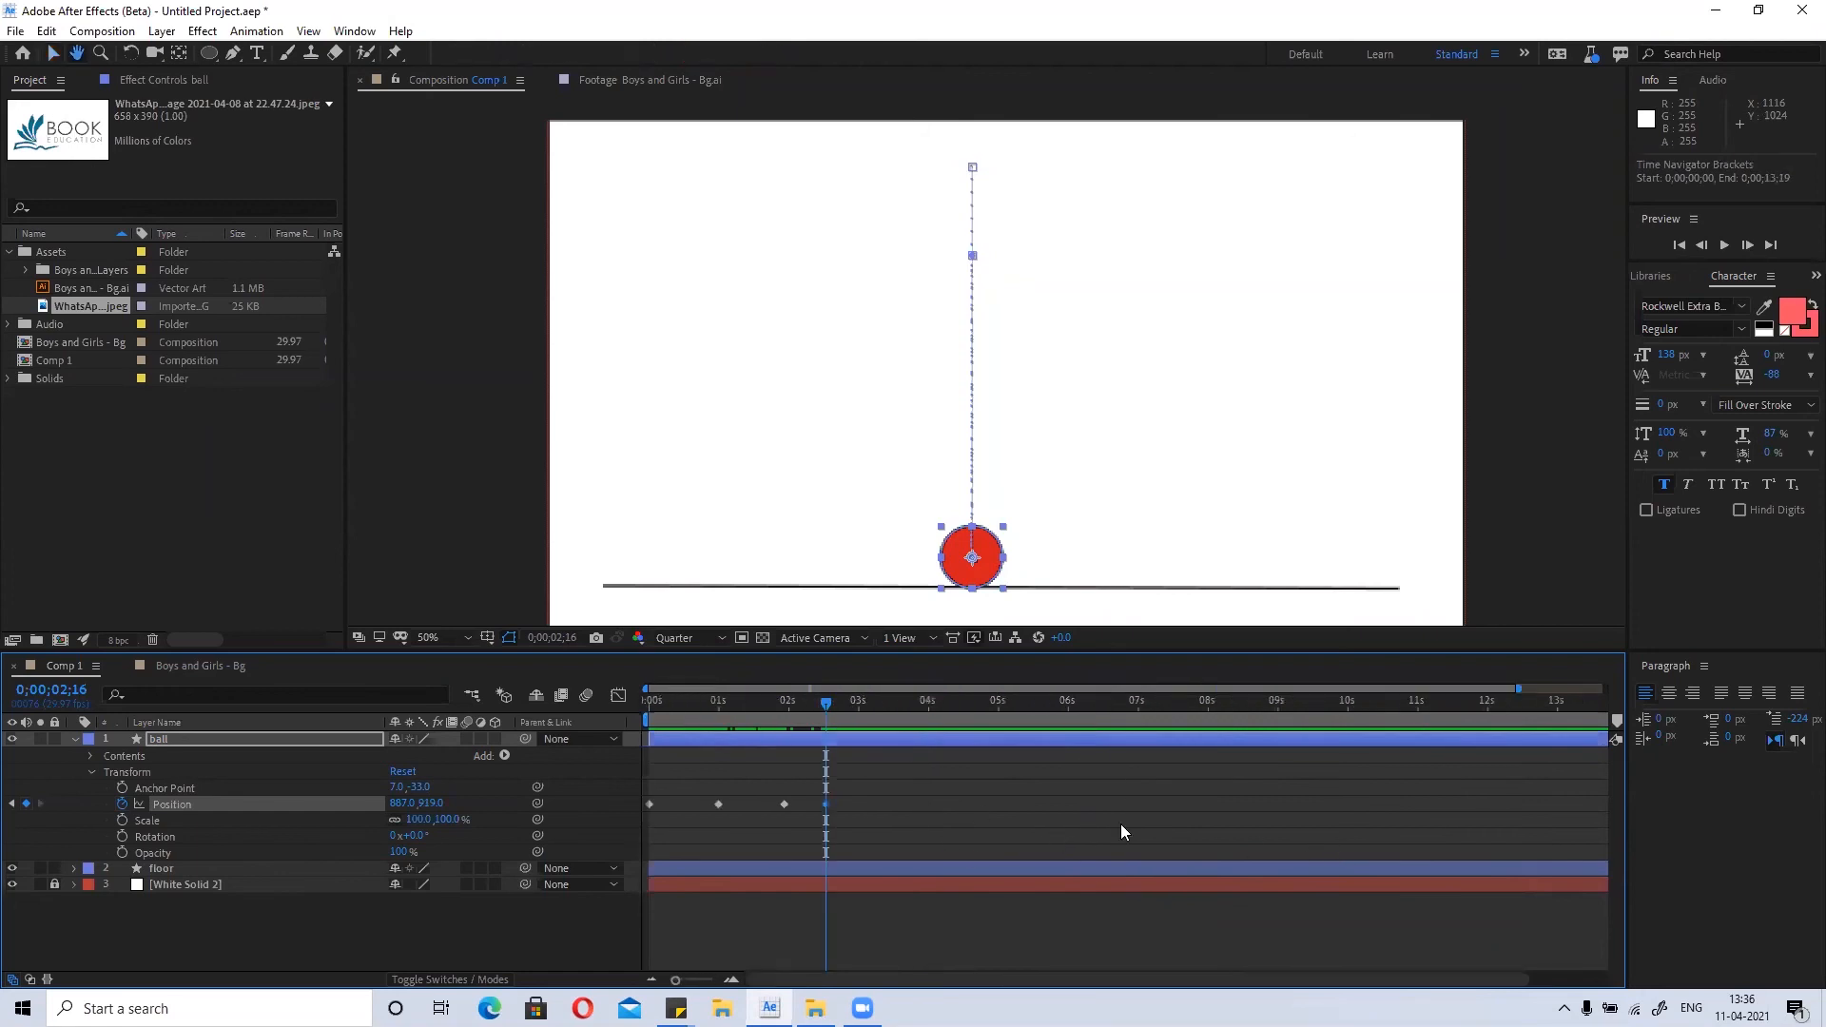
Deselect the ball layer and preview the bounce animation from 0;00;00;00.
left_click_drag(826, 713, 624, 711)
left_click(928, 898)
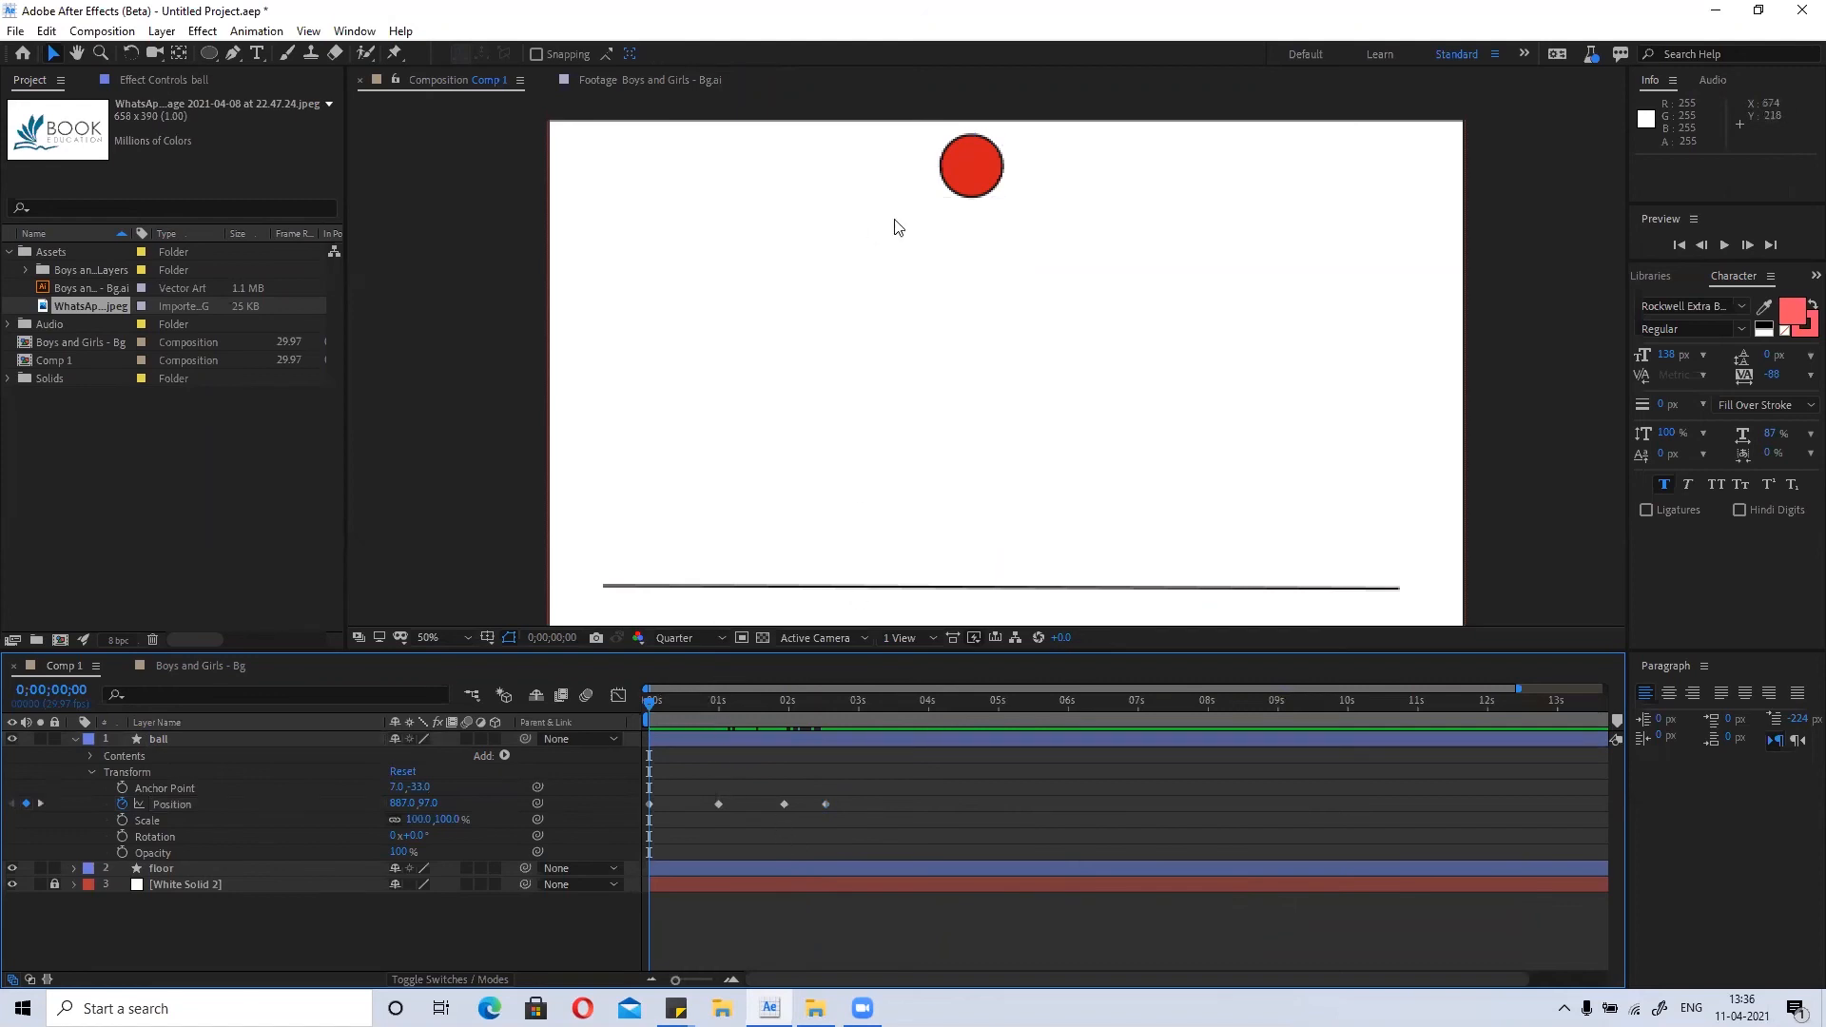
left_click(959, 340)
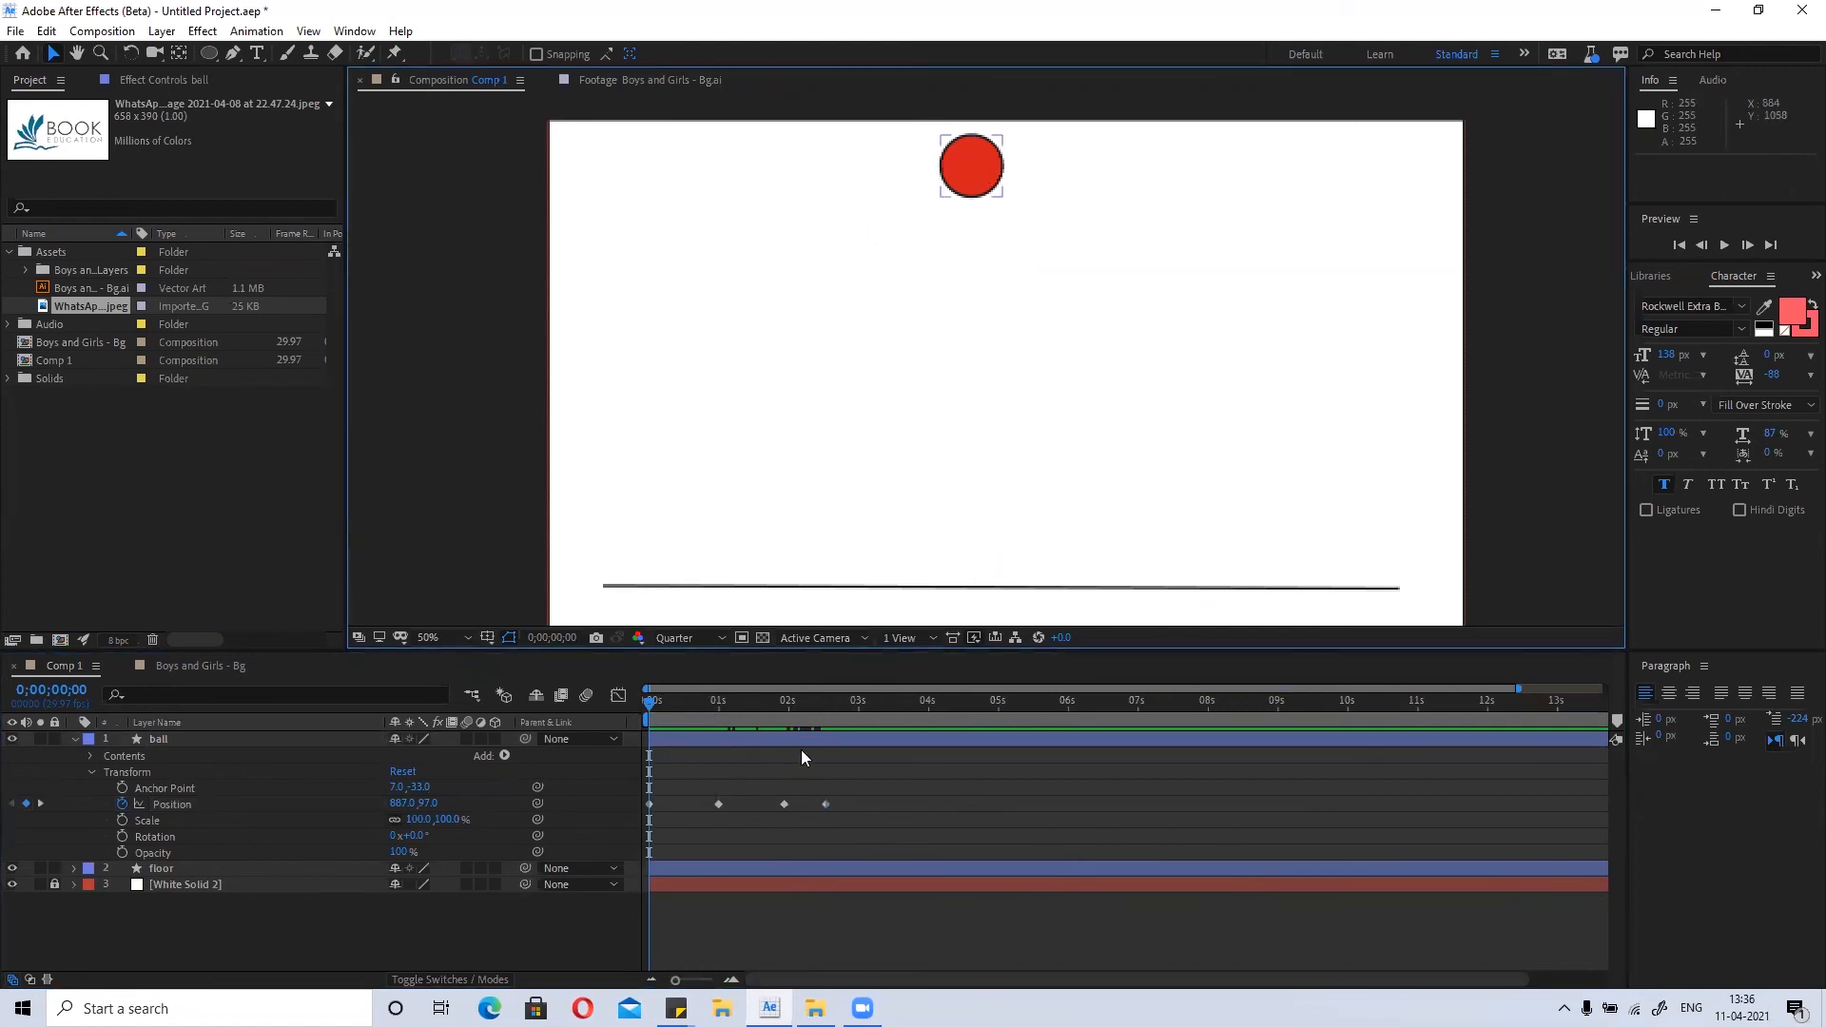
left_click(642, 708)
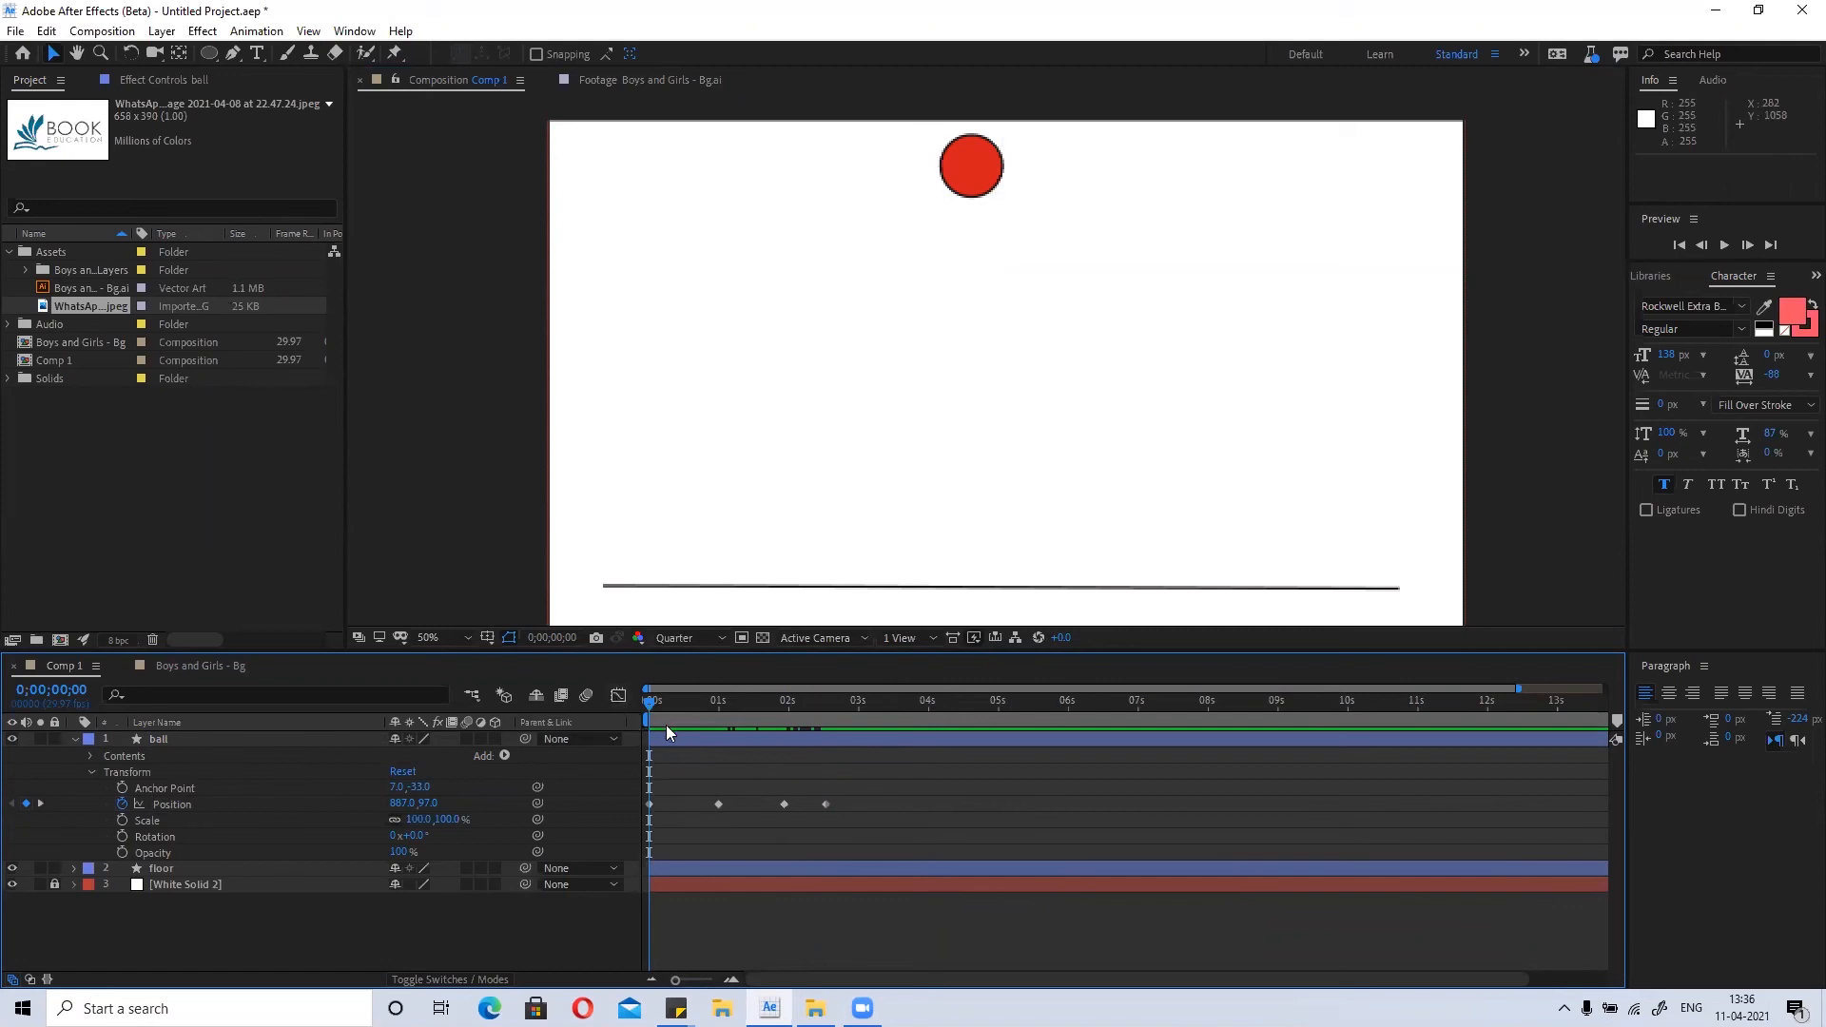
left_click_drag(651, 706, 611, 737)
key("space")
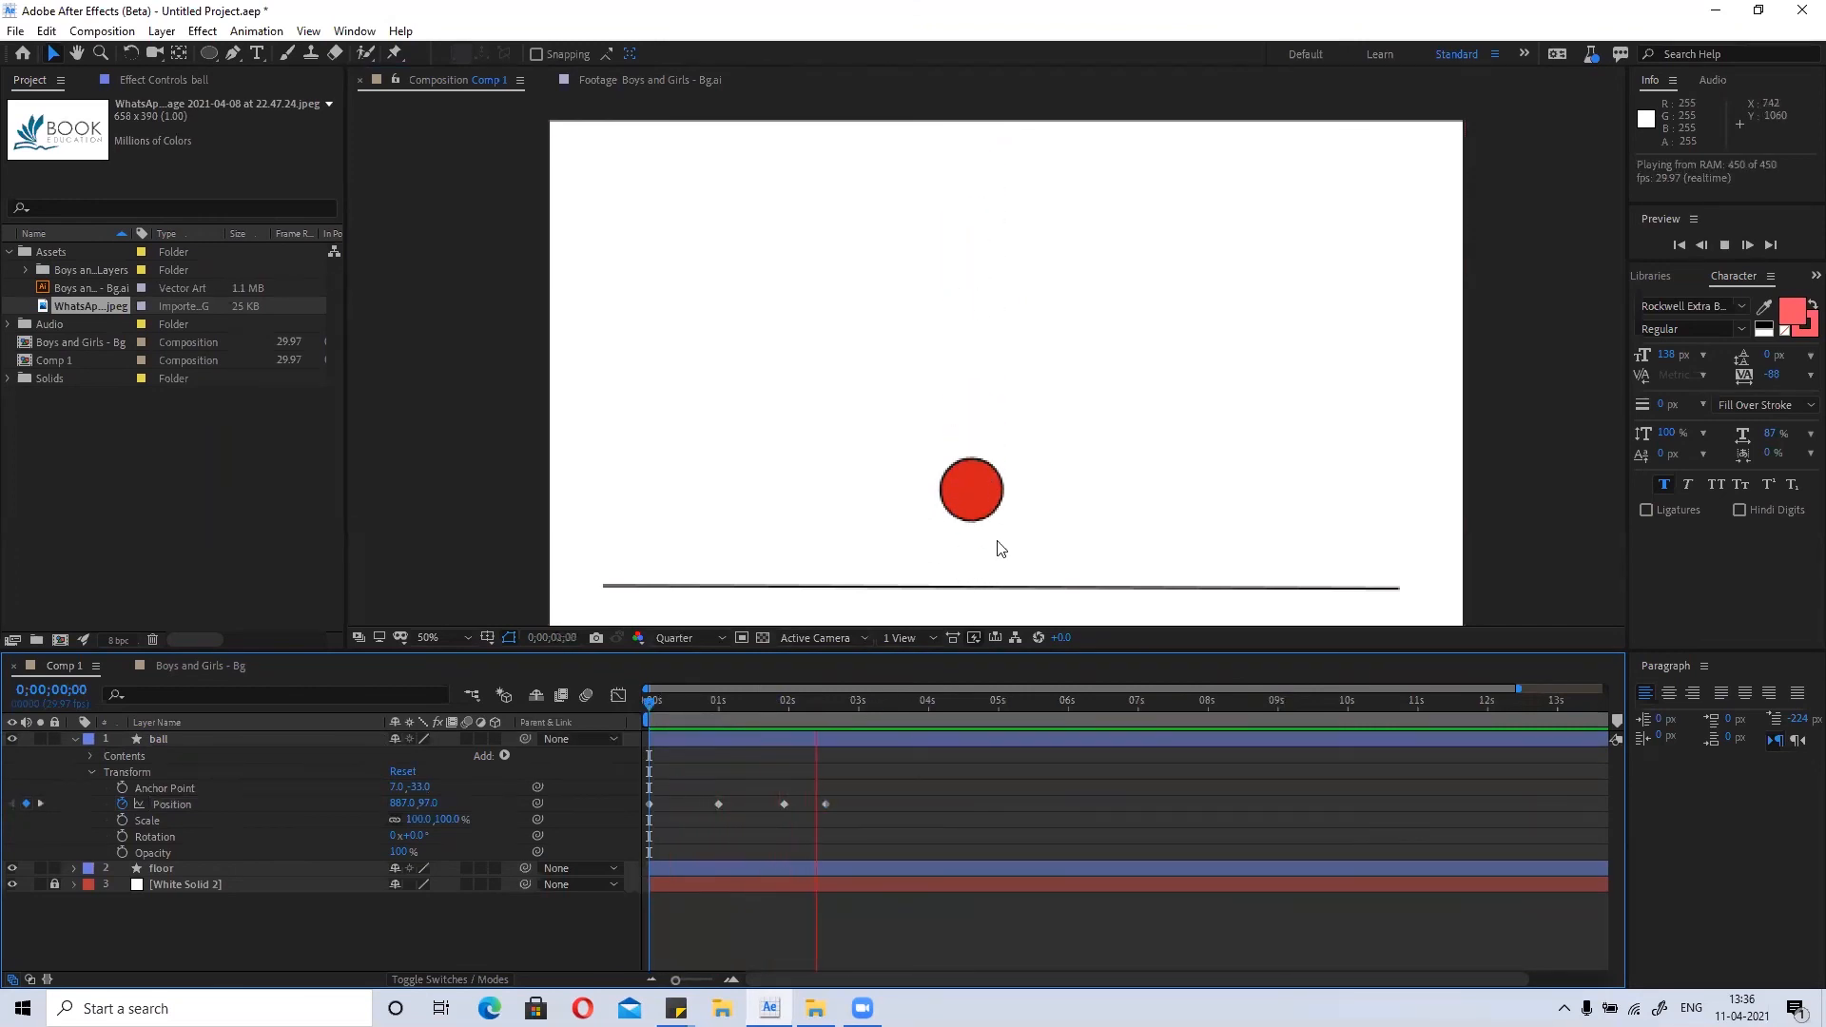
Stop the preview, retime the ball's second, third and fourth Position keyframes to 0;00;00;20, 0;00;01;10 and 0;00;01;25, and preview the result.
left_click(807, 703)
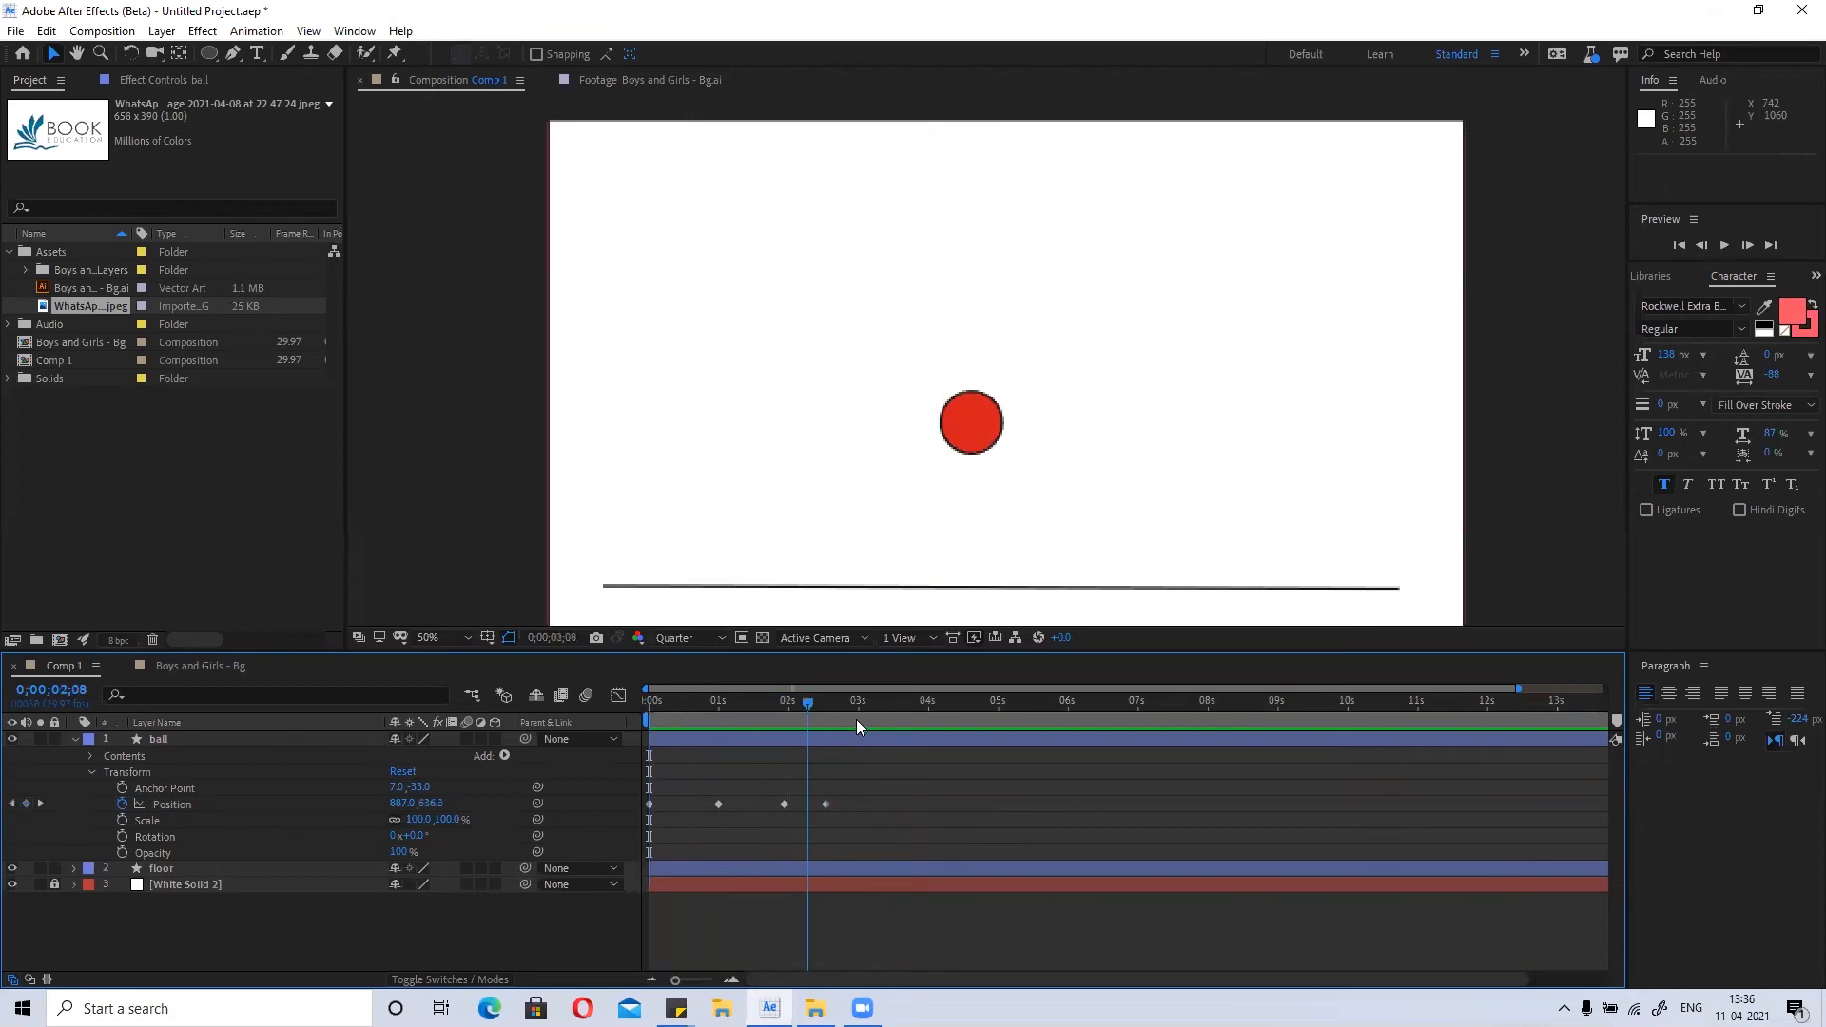
scroll(723, 822, "up", 1)
scroll(764, 834, "up", 1)
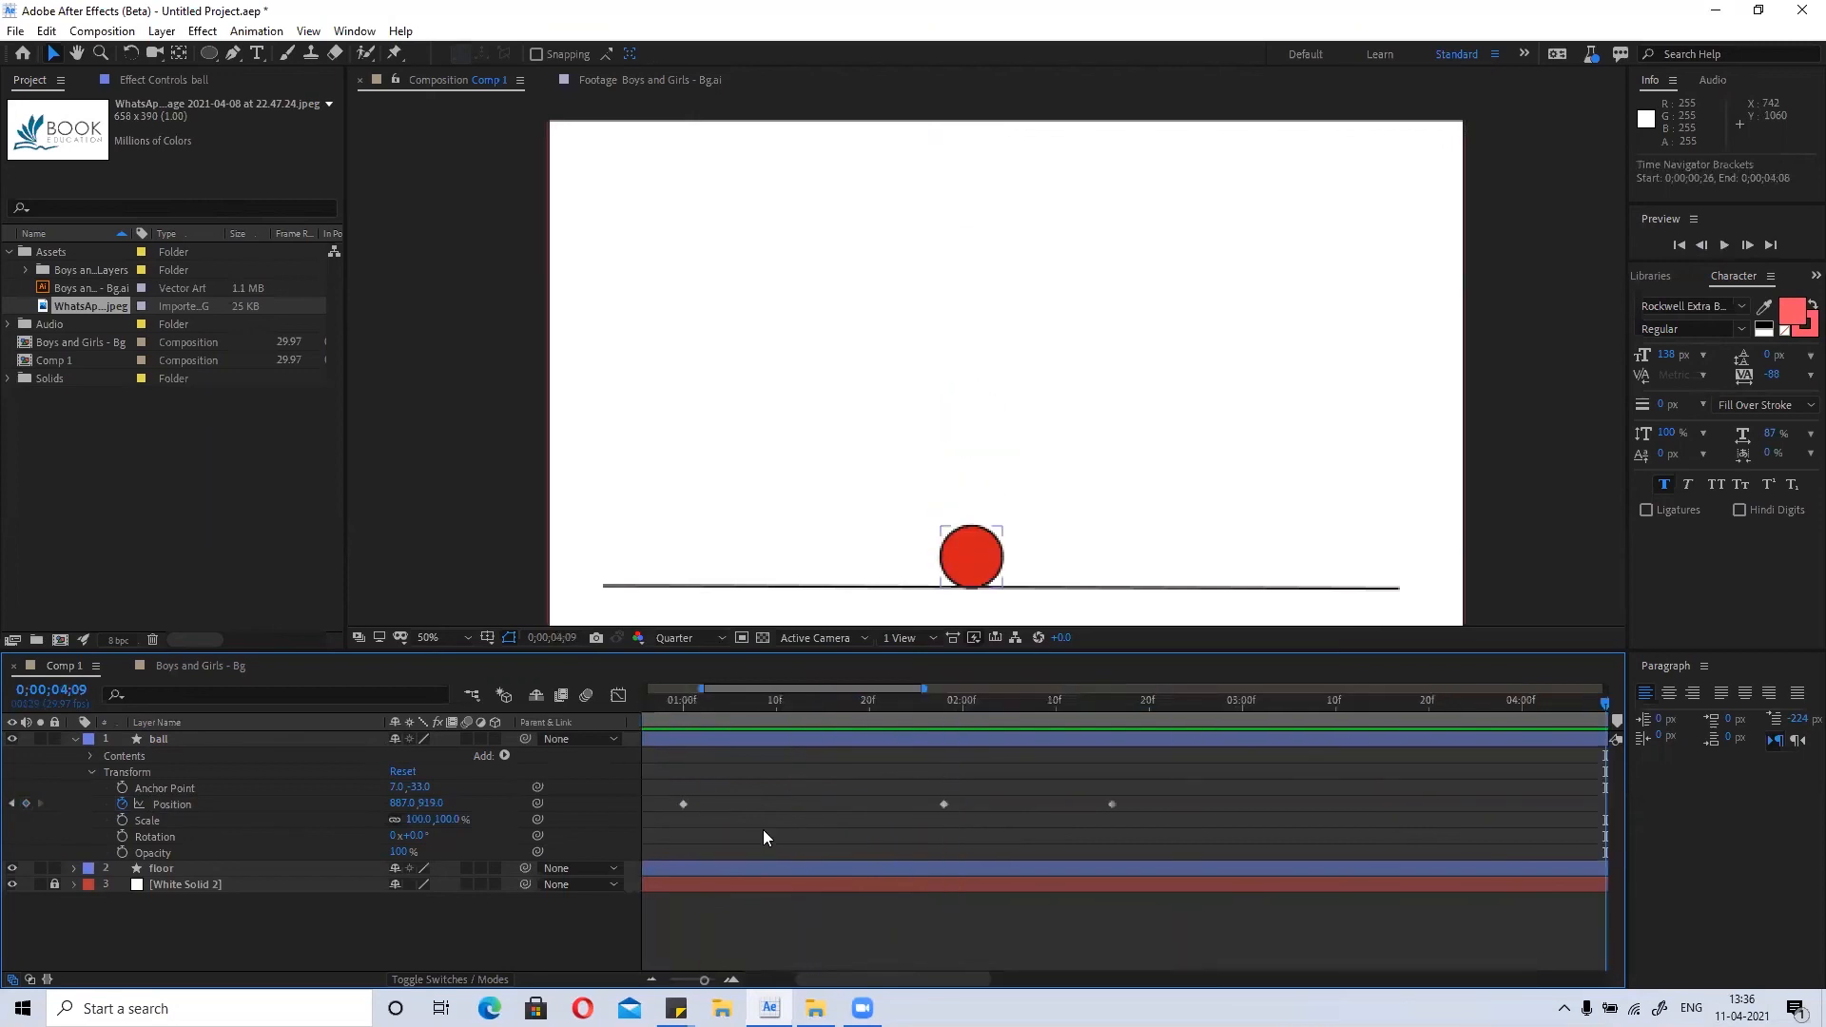
left_click_drag(747, 829, 1328, 829)
key("v")
left_click_drag(927, 804, 830, 813)
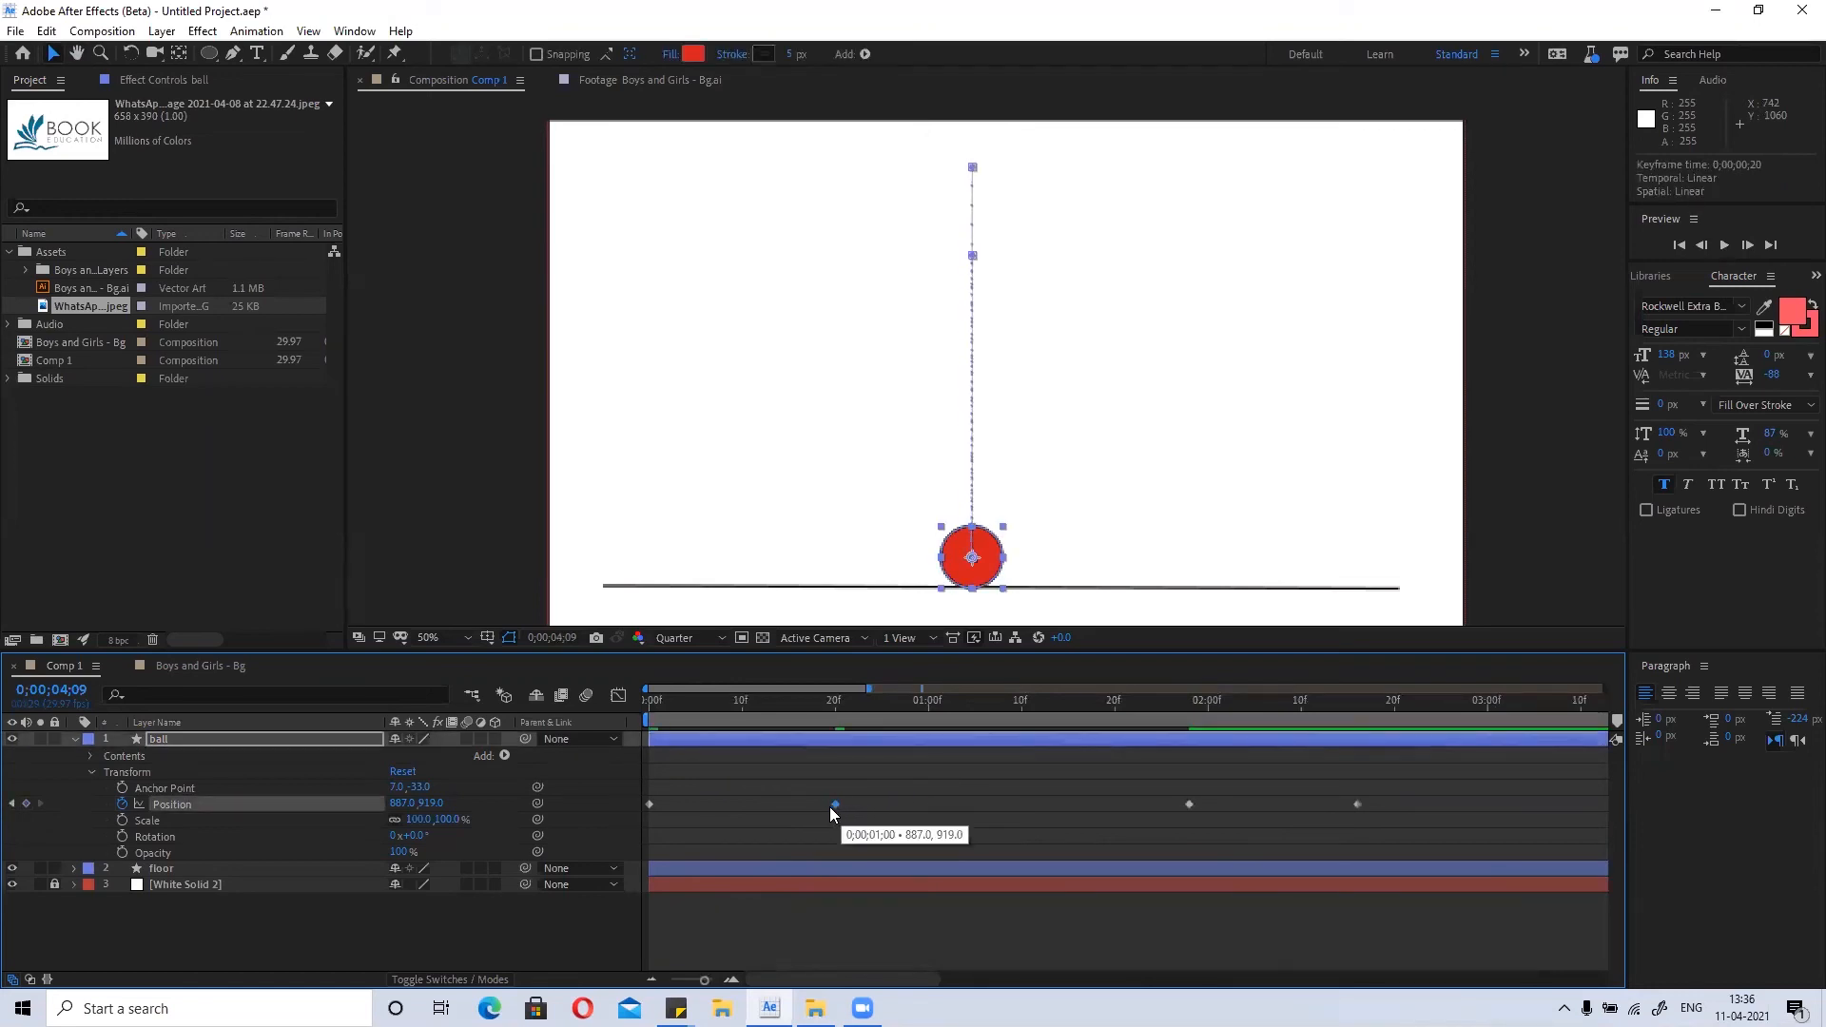
left_click_drag(1188, 804, 1023, 815)
mouse_move(1360, 805)
left_mouse_down()
mouse_move(845, 786)
mouse_move(1369, 798)
left_mouse_up()
key("v")
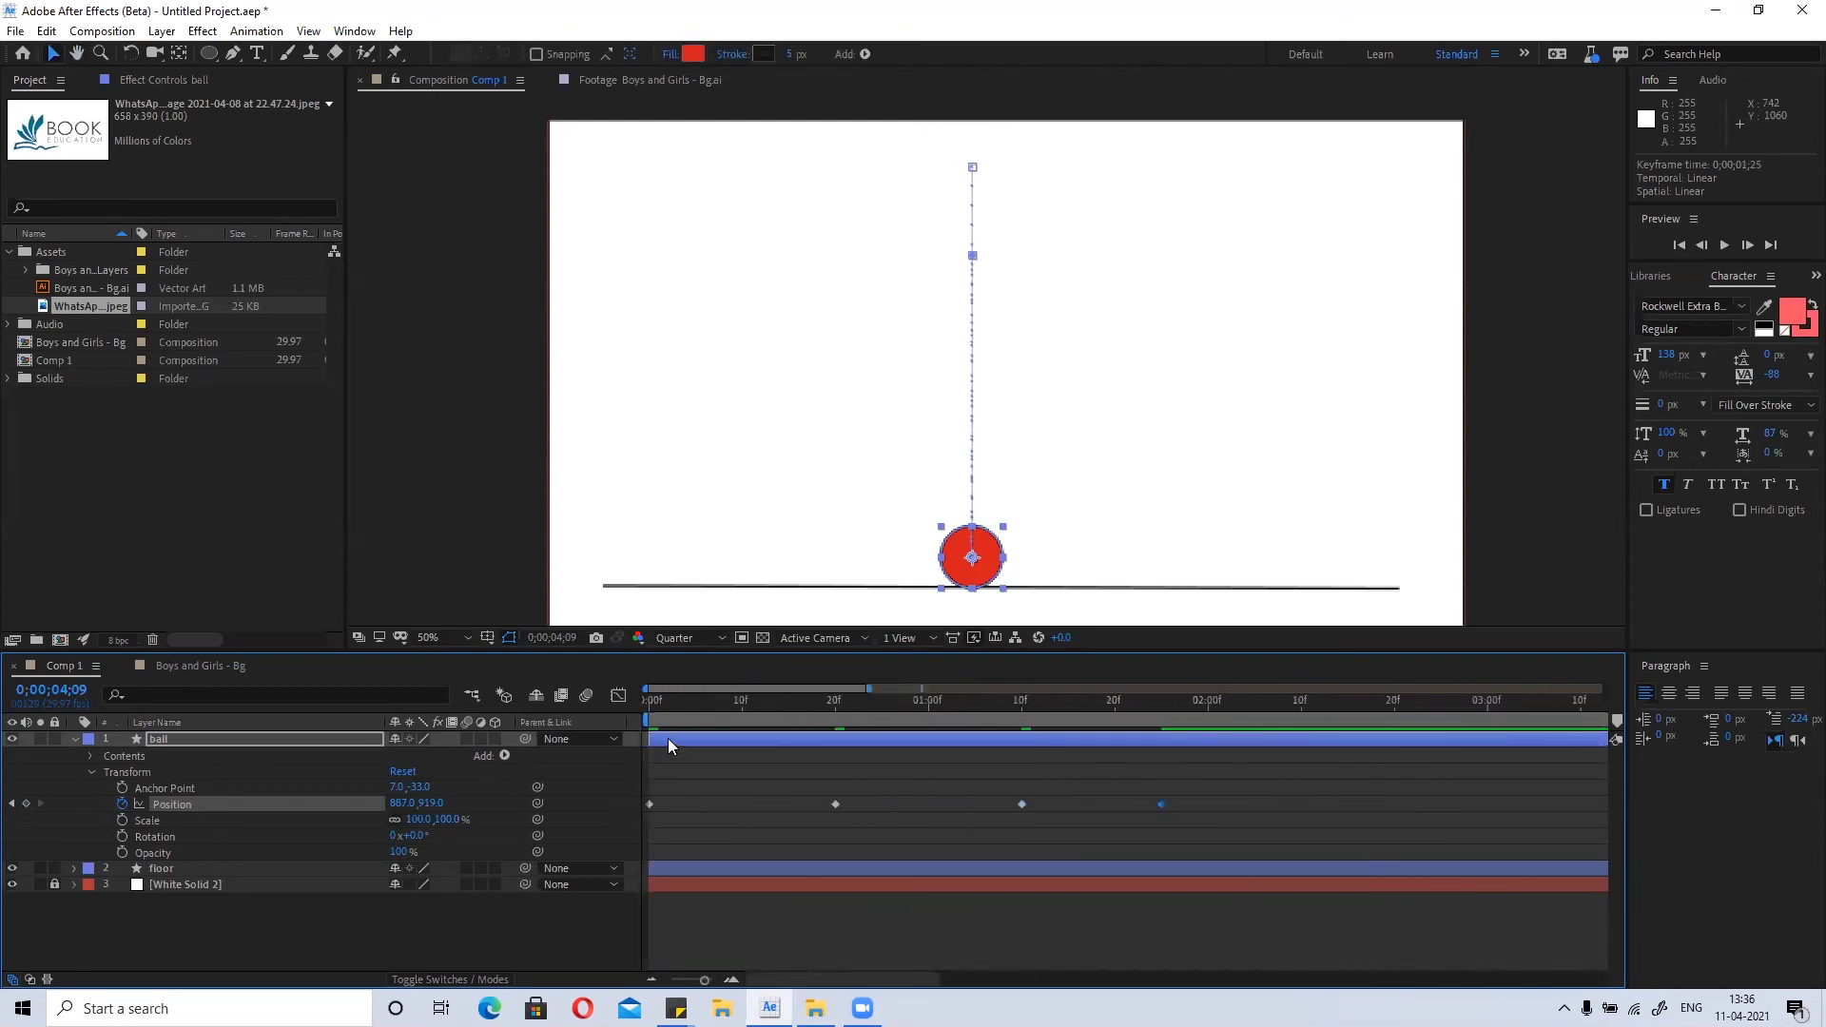
key("space")
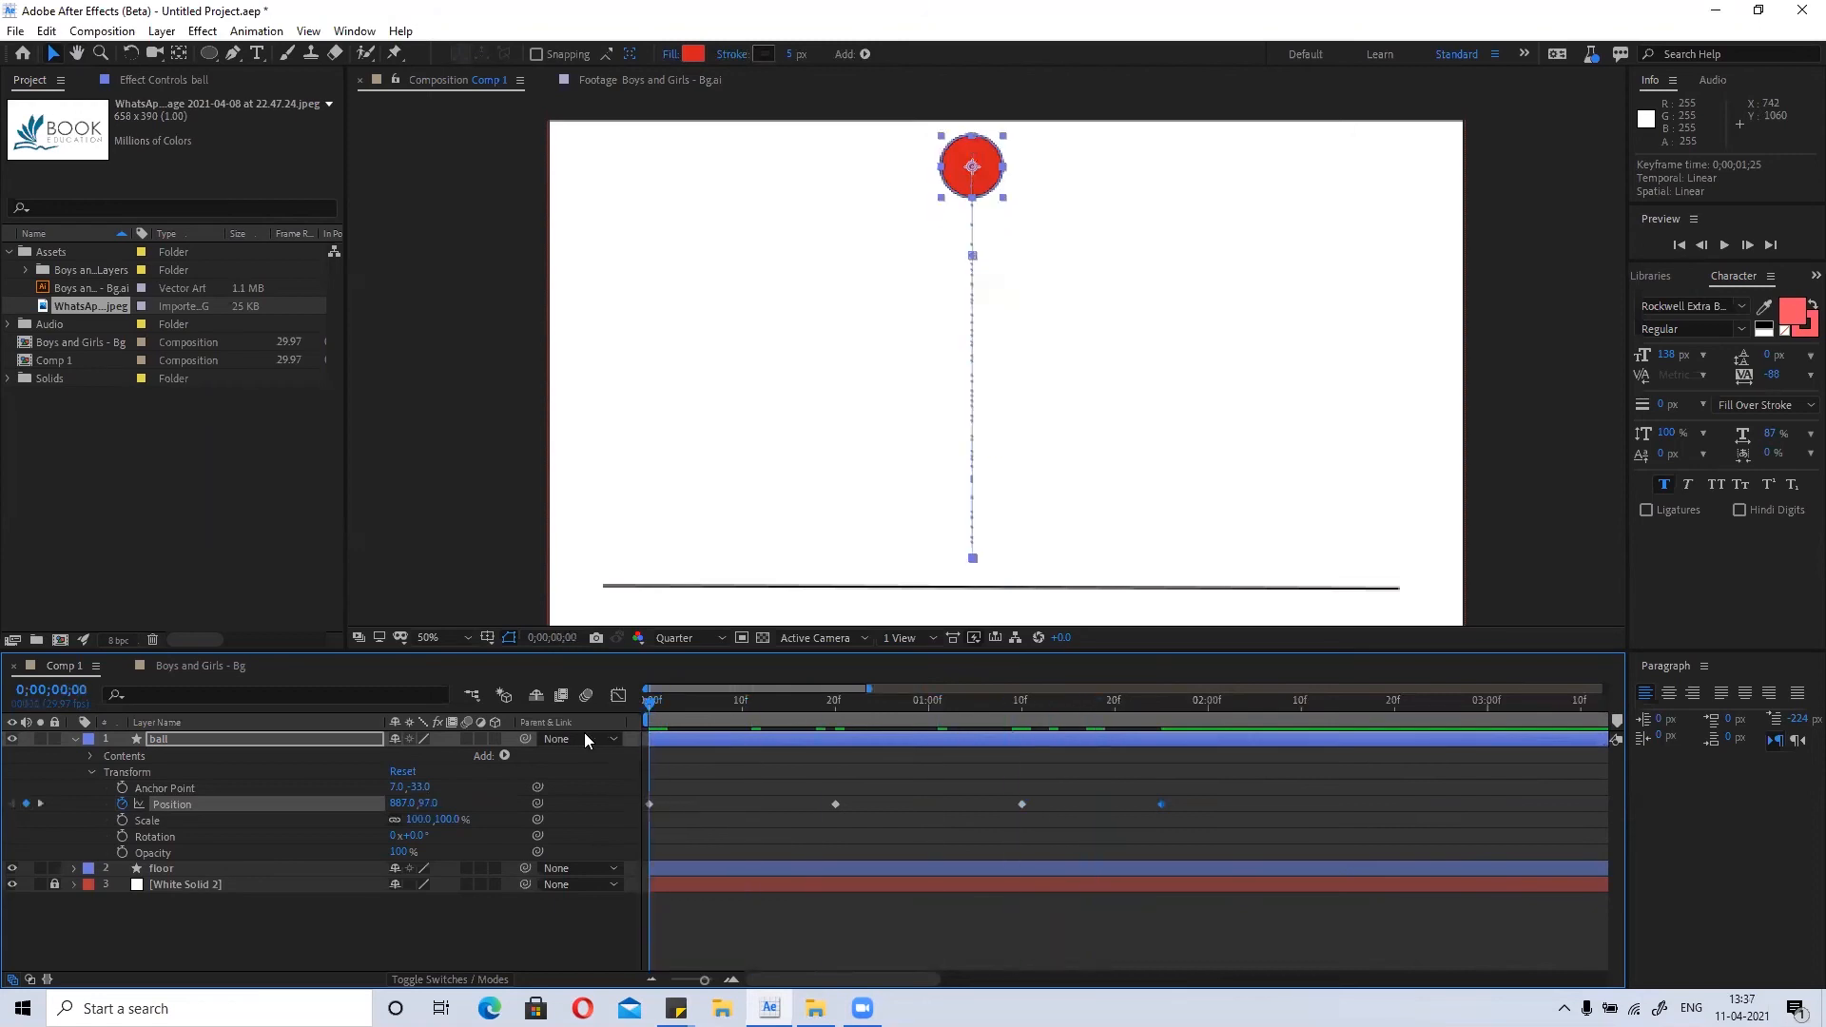
Raise the ball to 887, 505 at 0;00;02;03 and paste a copy of the floor-contact Position keyframe at 0;00;02;10.
left_click_drag(1177, 740, 1228, 749)
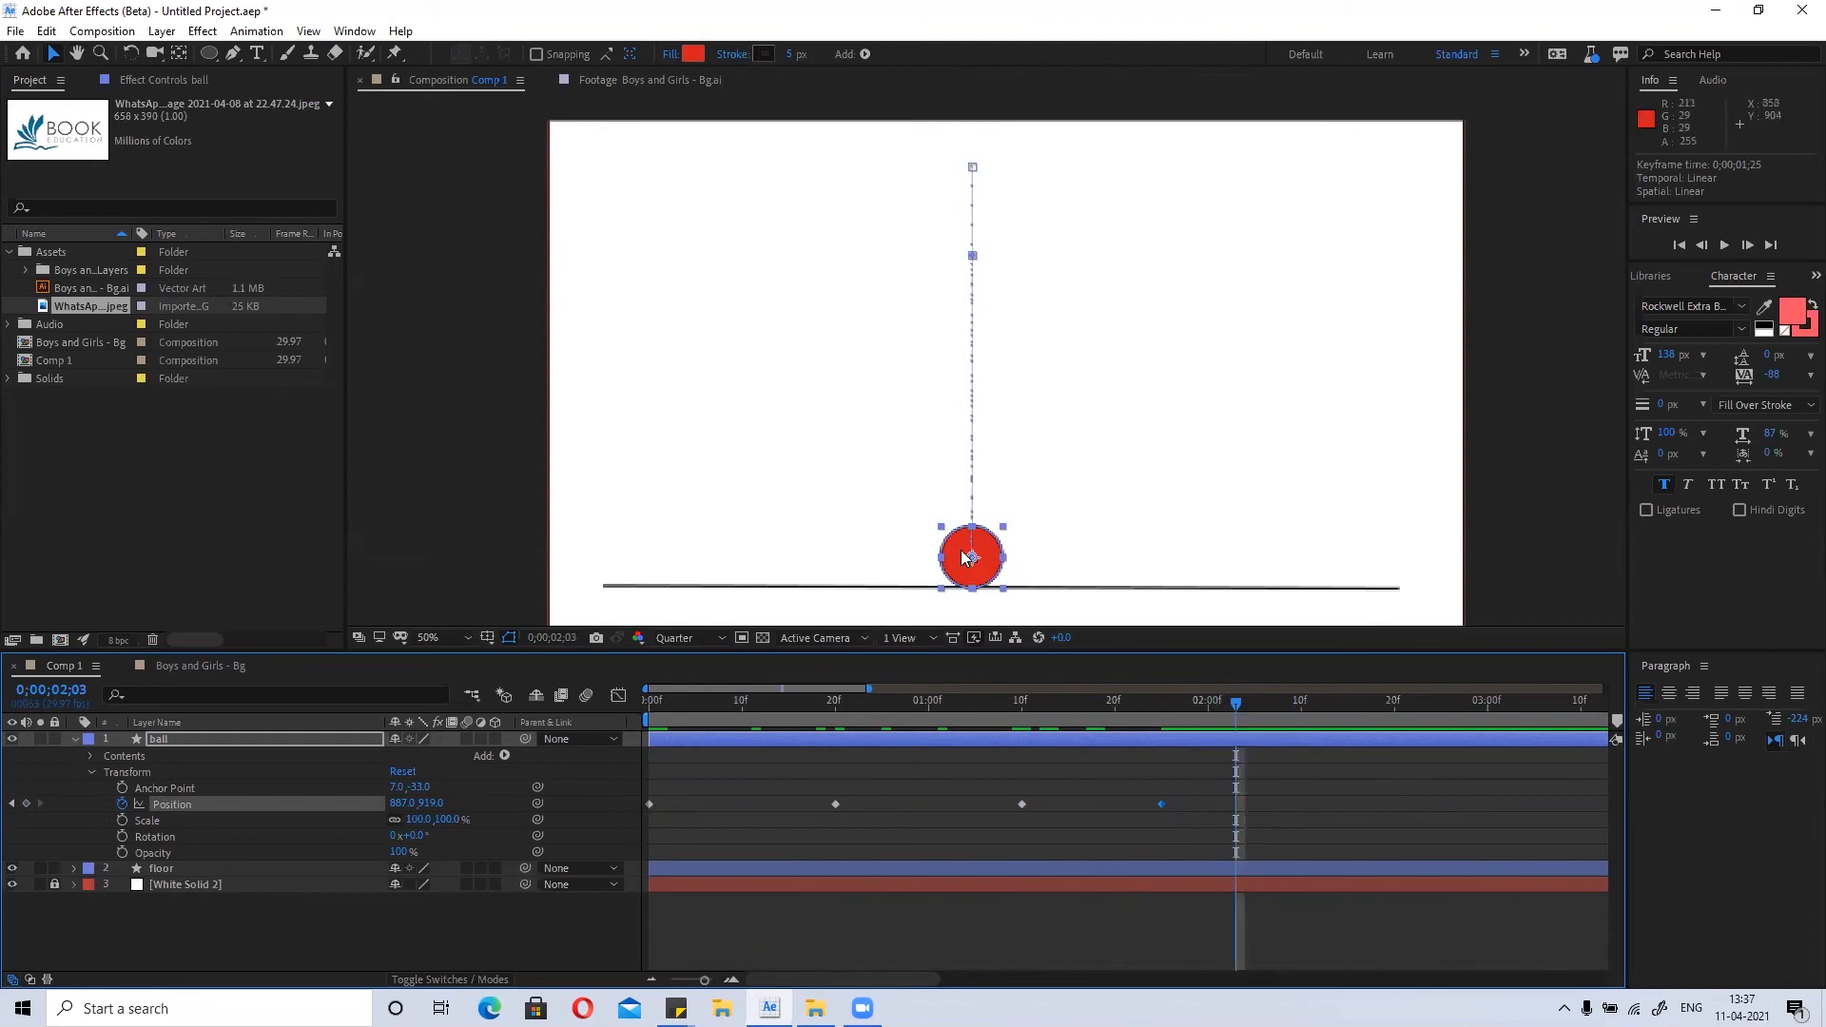
left_click_drag(964, 526, 964, 328)
left_click(1302, 706)
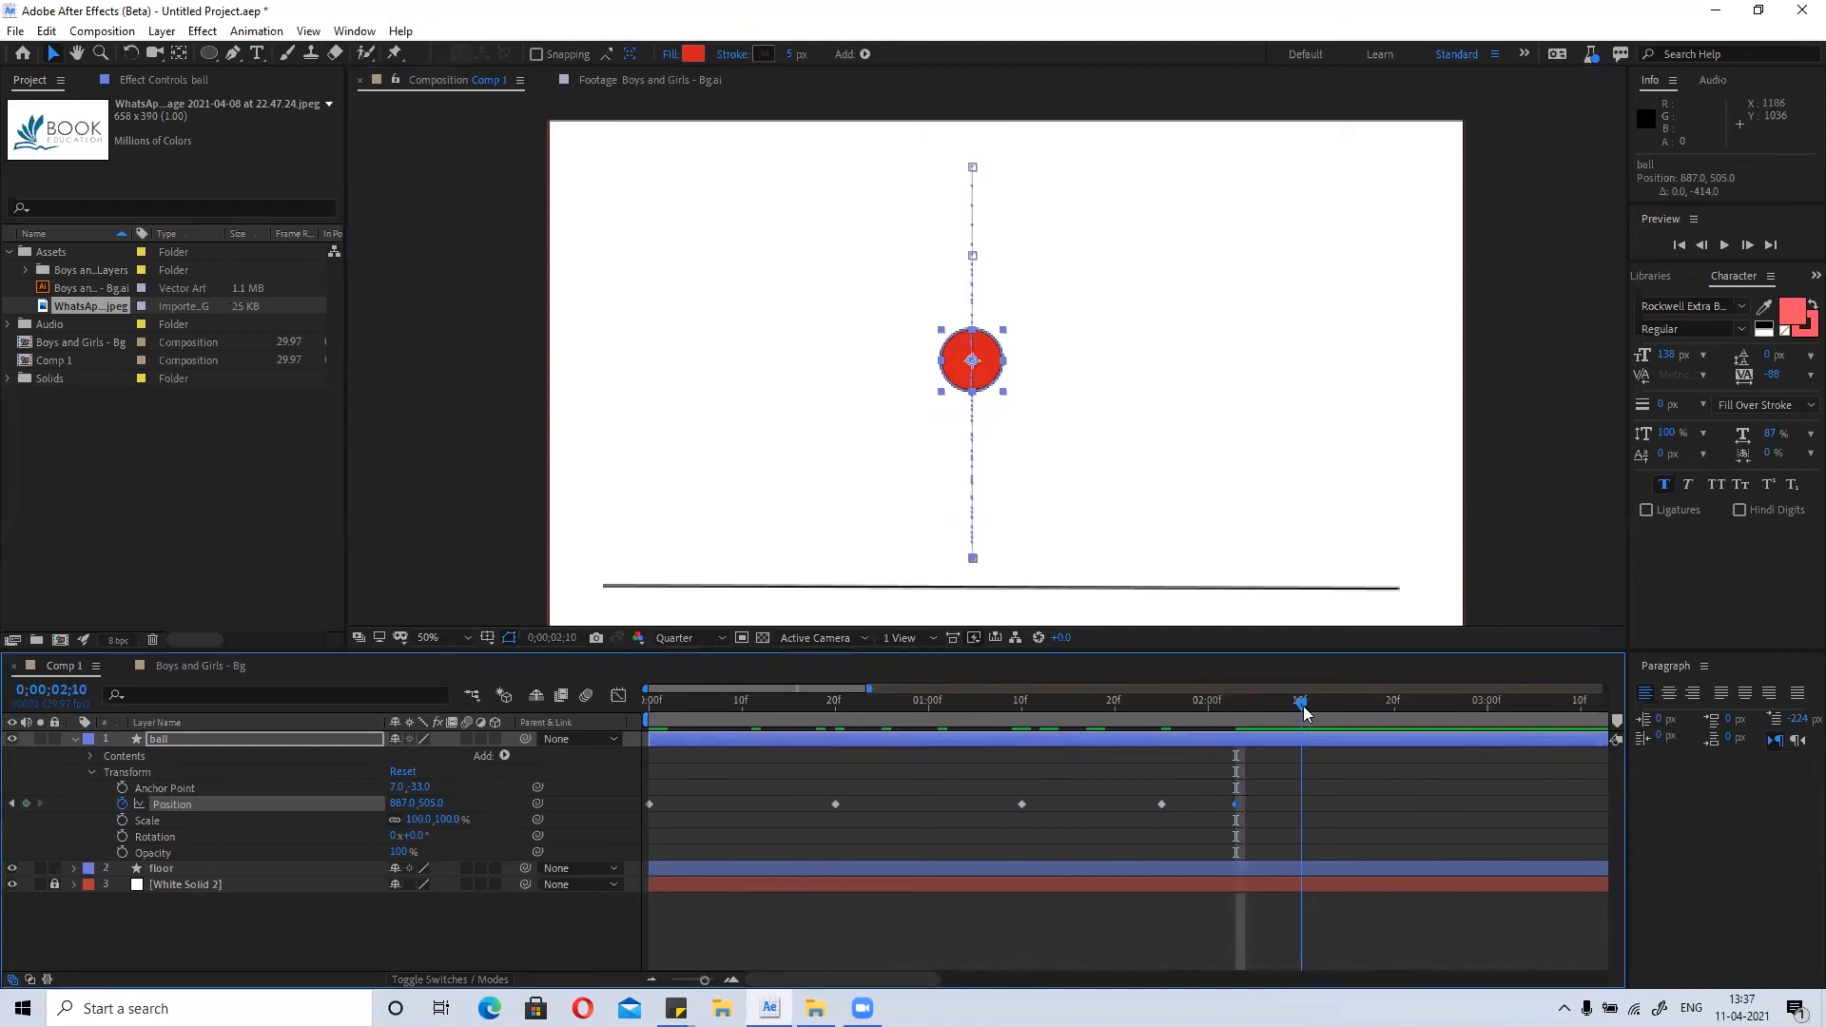
left_click(1161, 804)
key("ctrl+c")
key("ctrl+v")
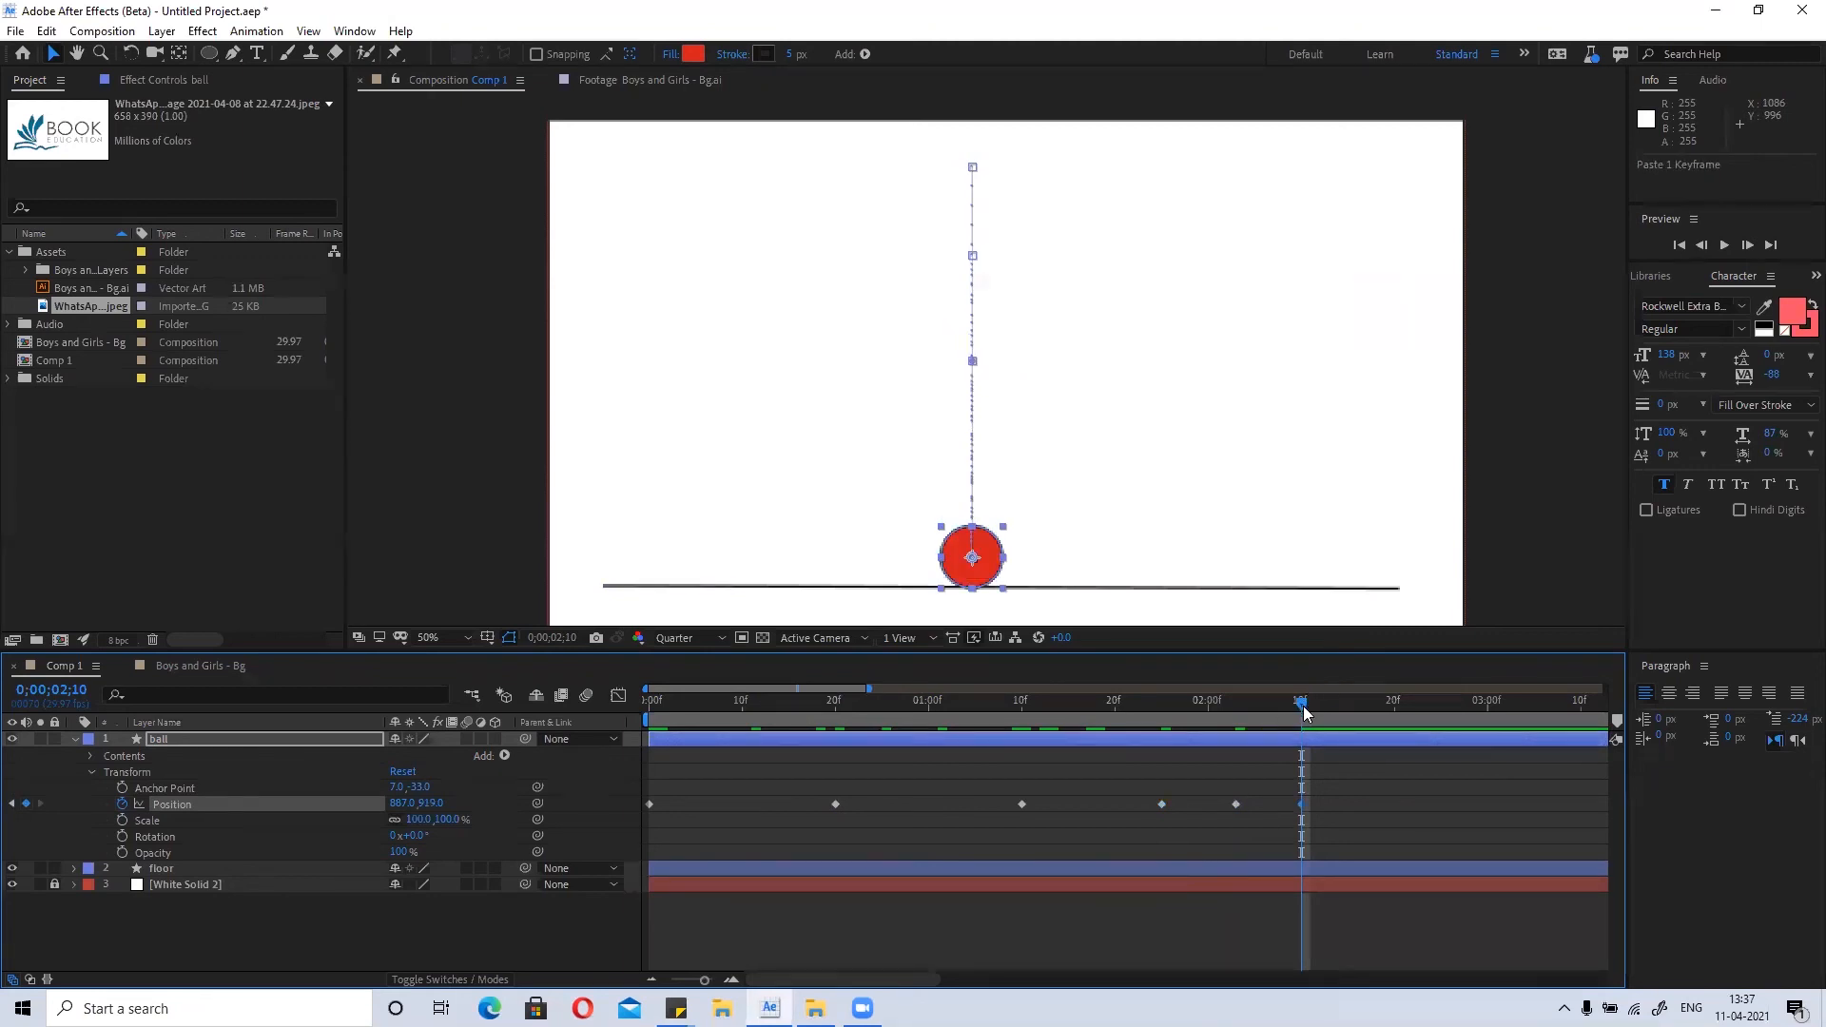
Lift the ball slightly off the floor at about 0;00;02;14 and paste the floor-contact keyframe at 0;00;02;19.
left_click_drag(1322, 698, 1339, 702)
left_click_drag(975, 559, 975, 496)
left_click_drag(1342, 704, 1385, 710)
key("ctrl+v")
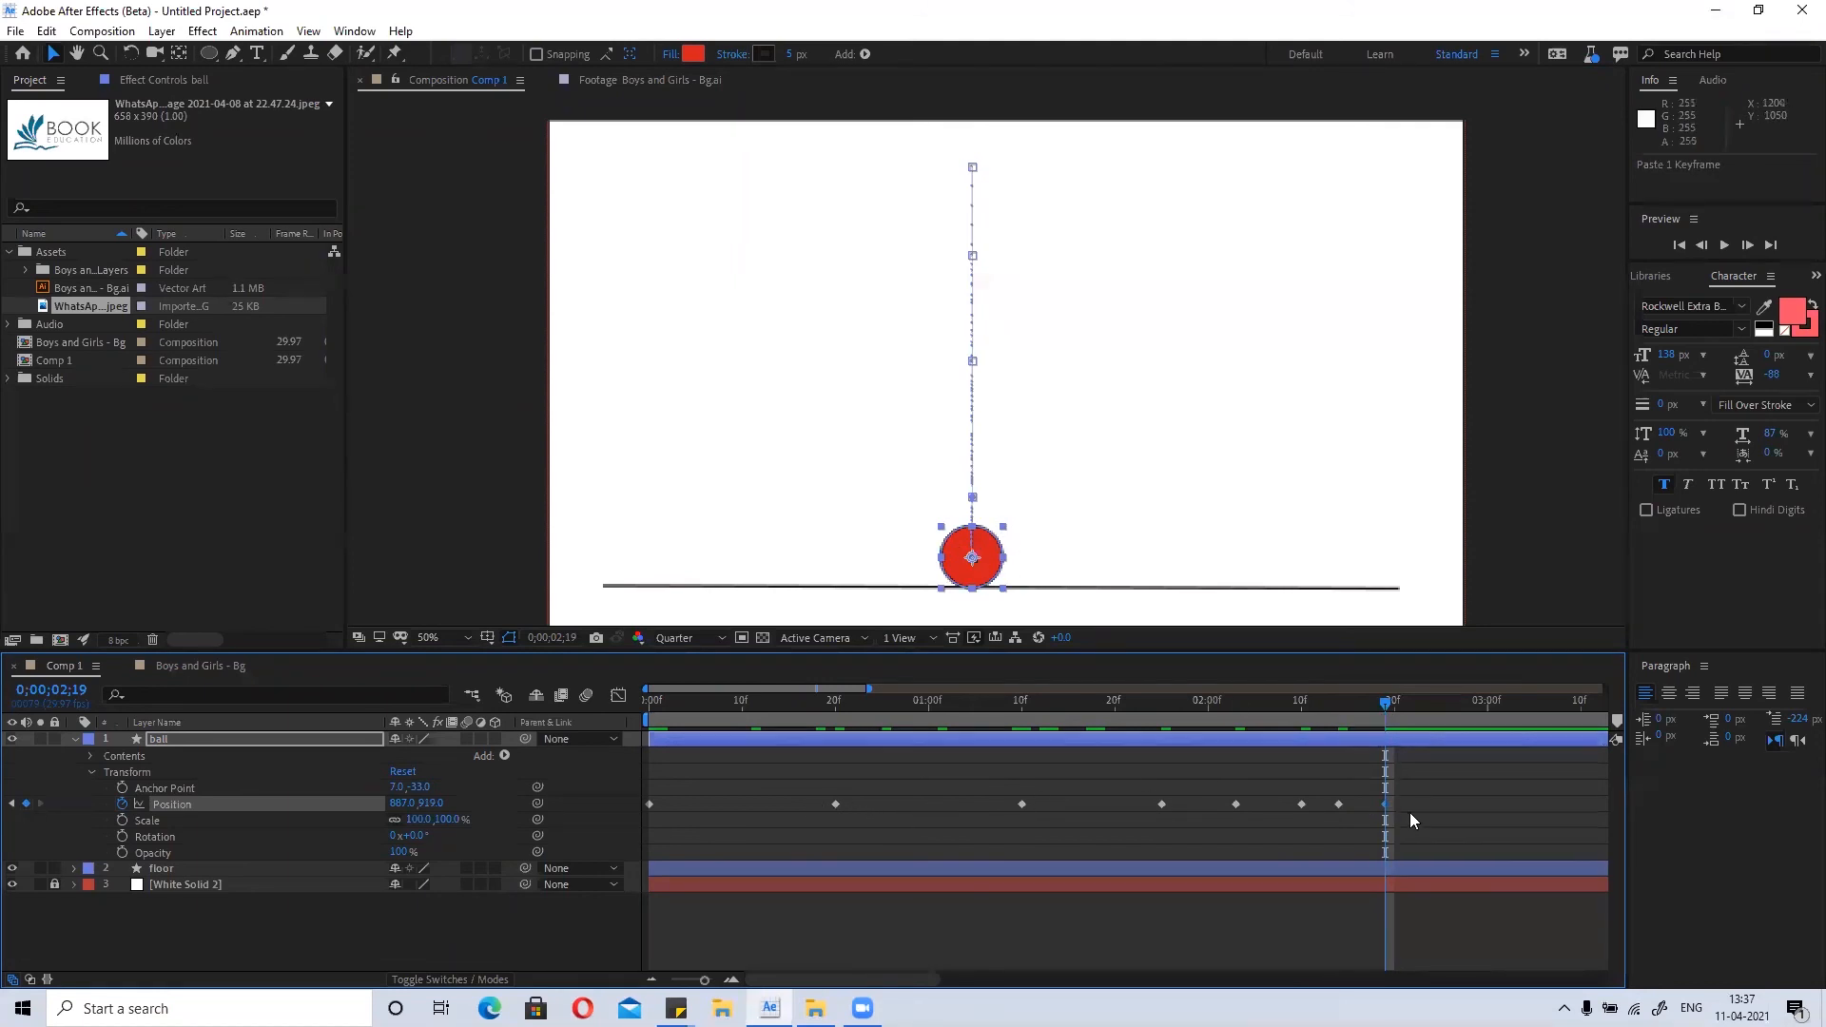
Try moving the ball to 1323, 571 at 0;00;02;27 and scaling it to 206%.
left_click_drag(1386, 708, 1458, 711)
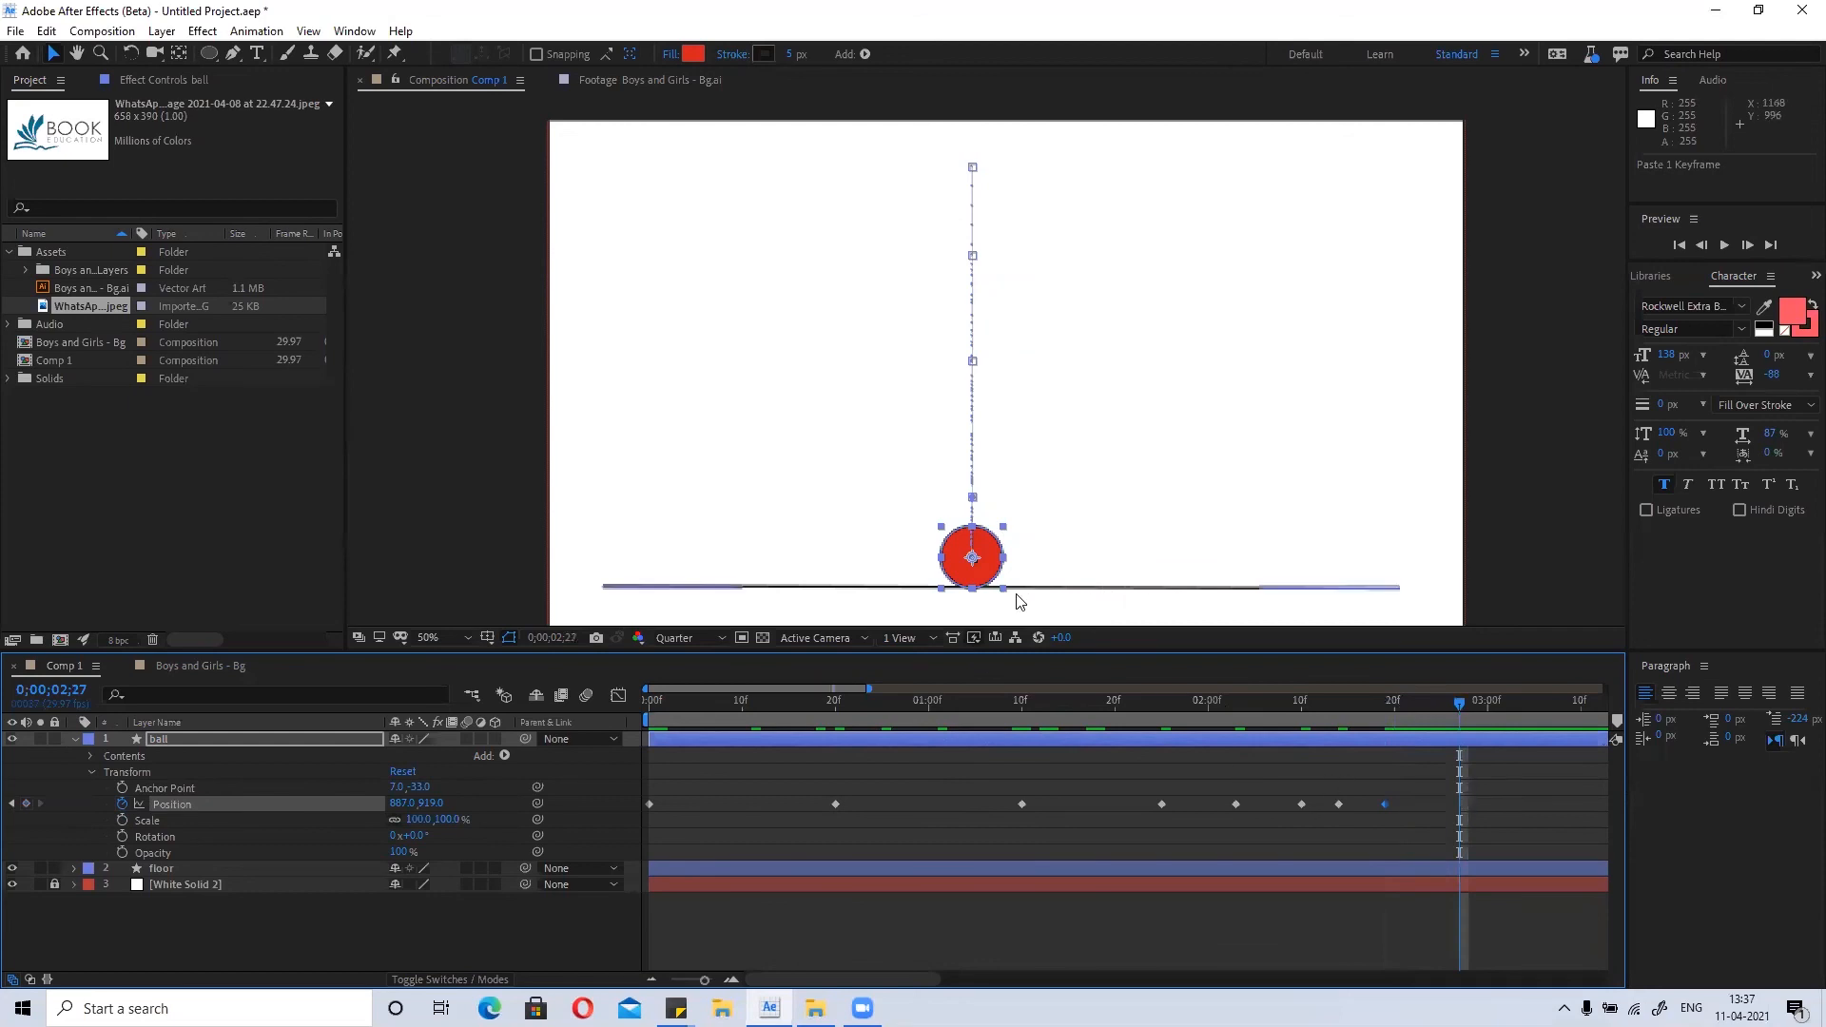
left_click_drag(971, 556, 1178, 390)
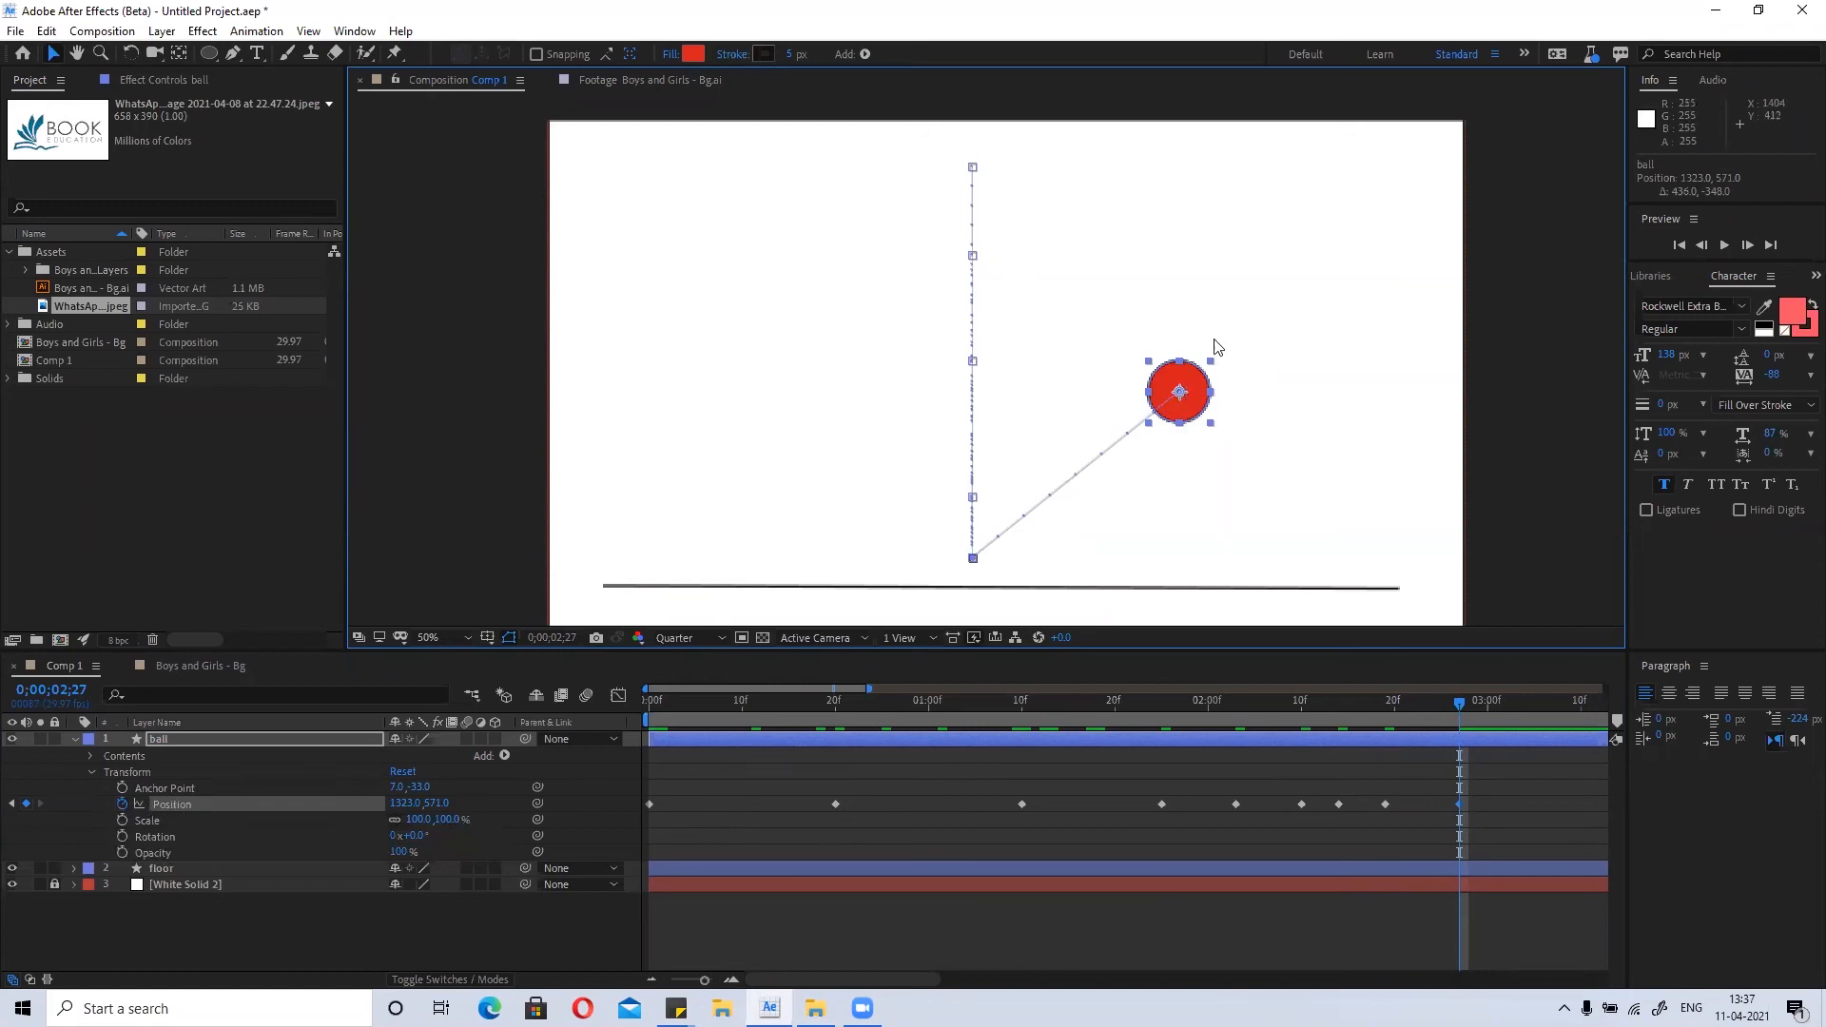
left_click_drag(428, 820, 1365, 748)
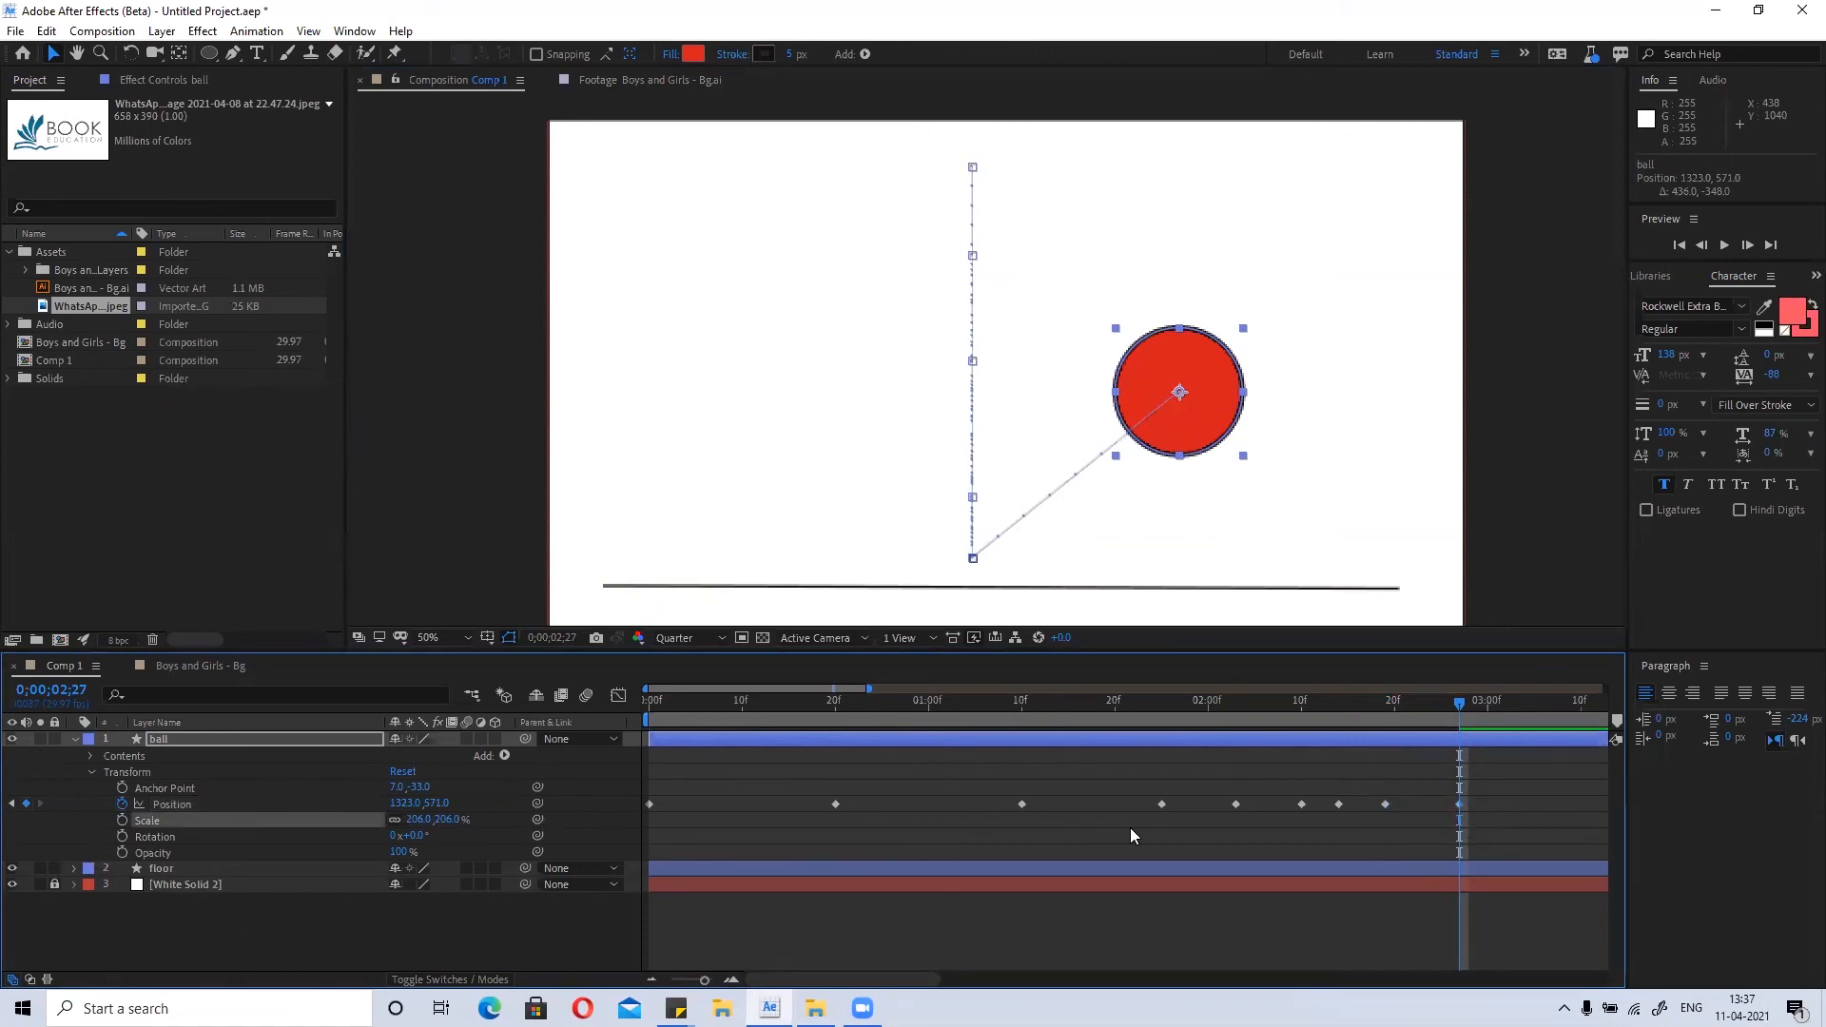
key("ctrl+z")
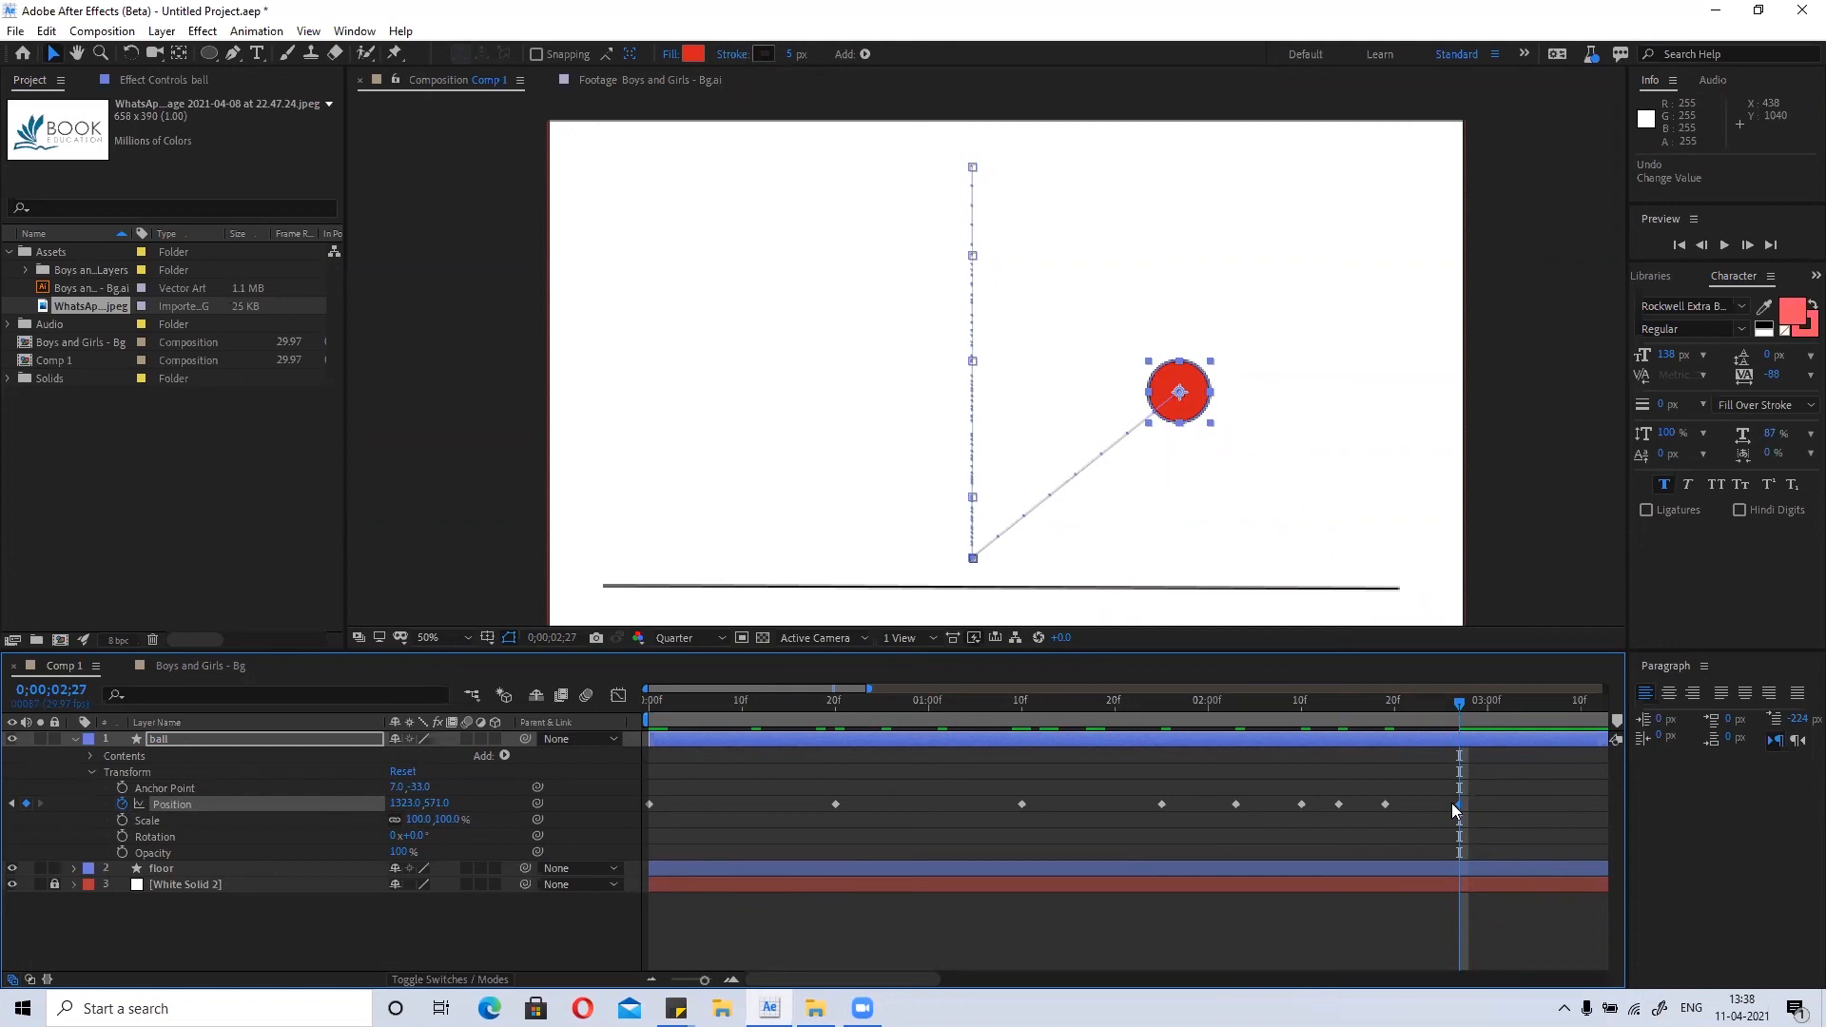
key("Delete")
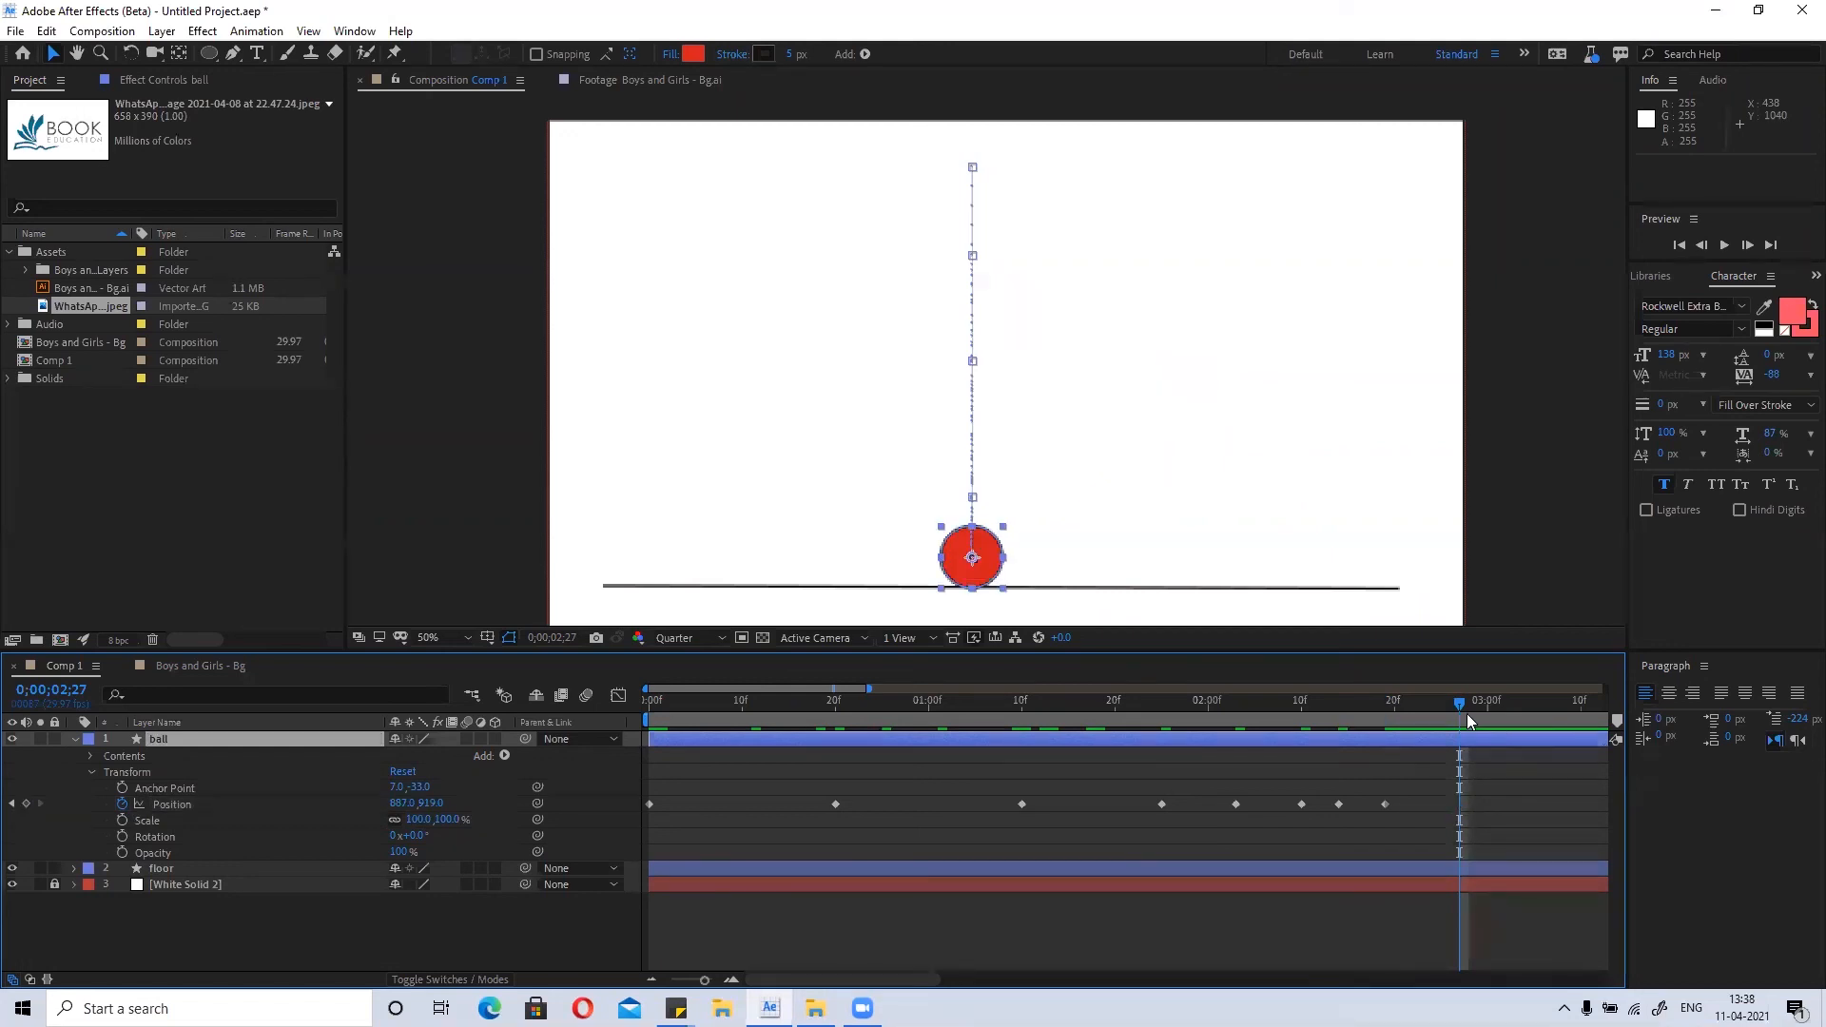
Deselect the ball layer and preview the extended bounce from 0;00;00;00.
key("Home")
left_click(857, 899)
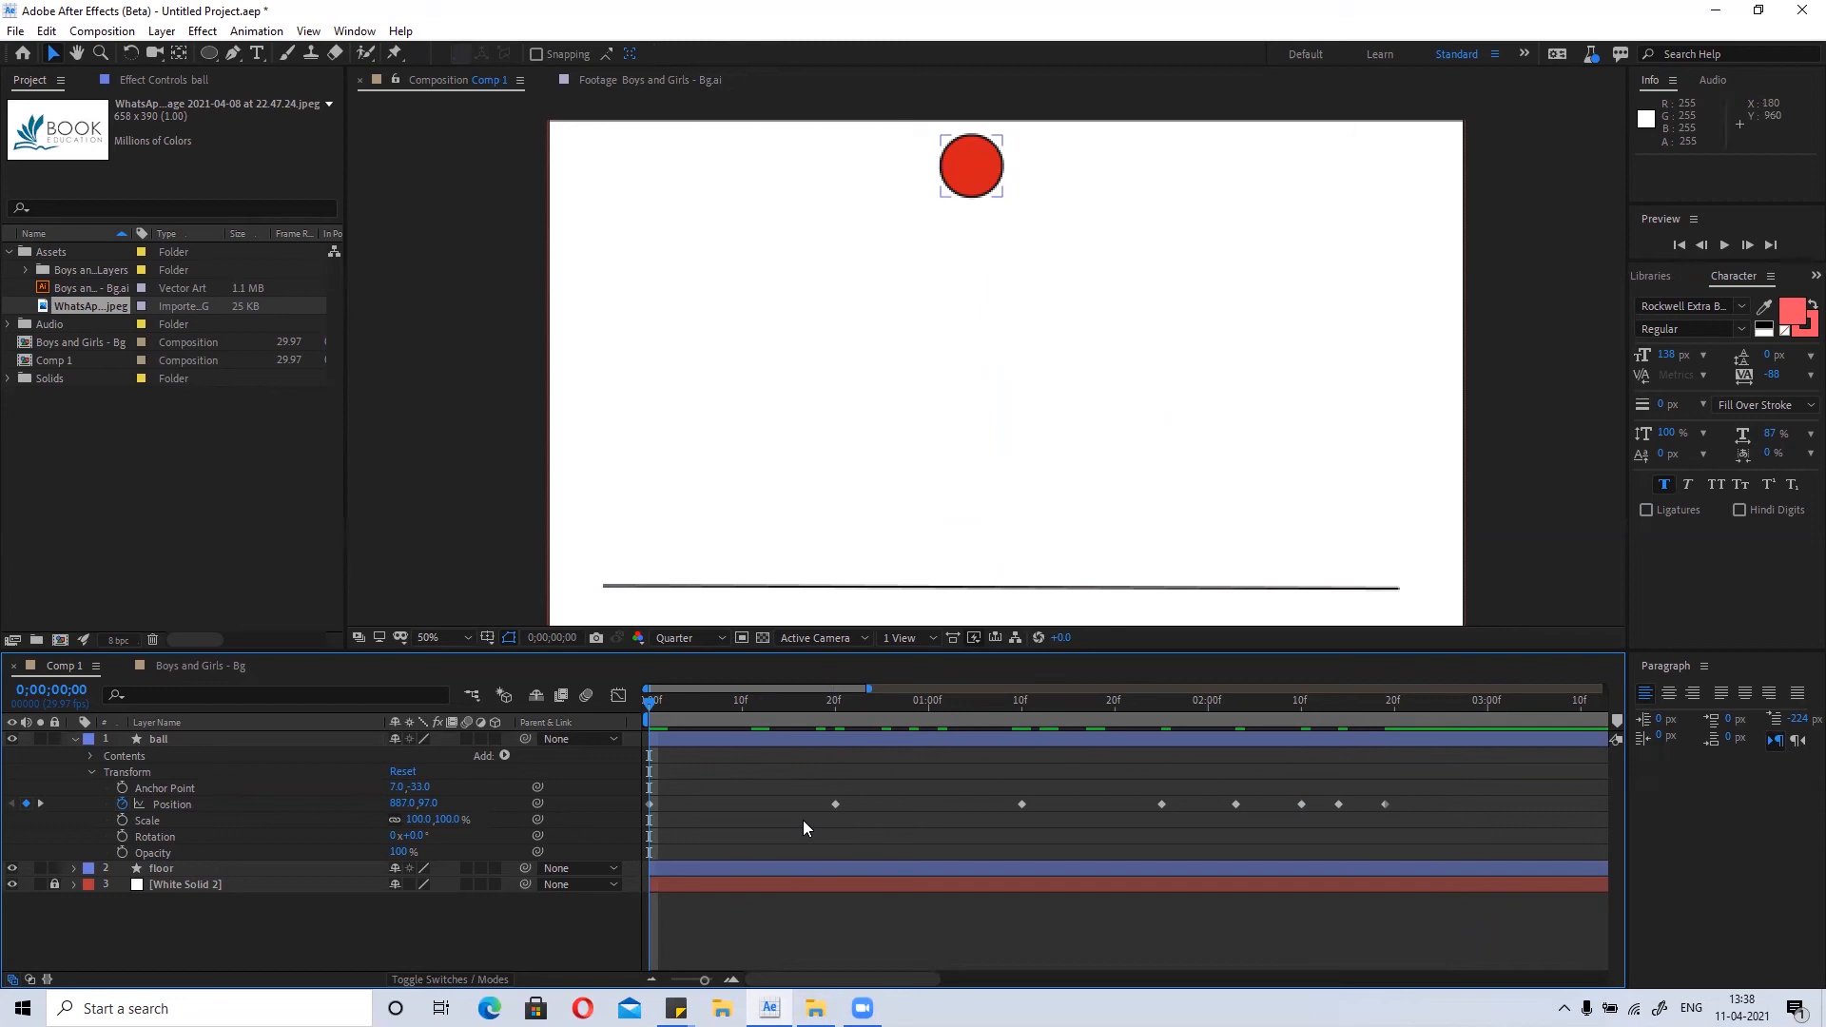
key("space")
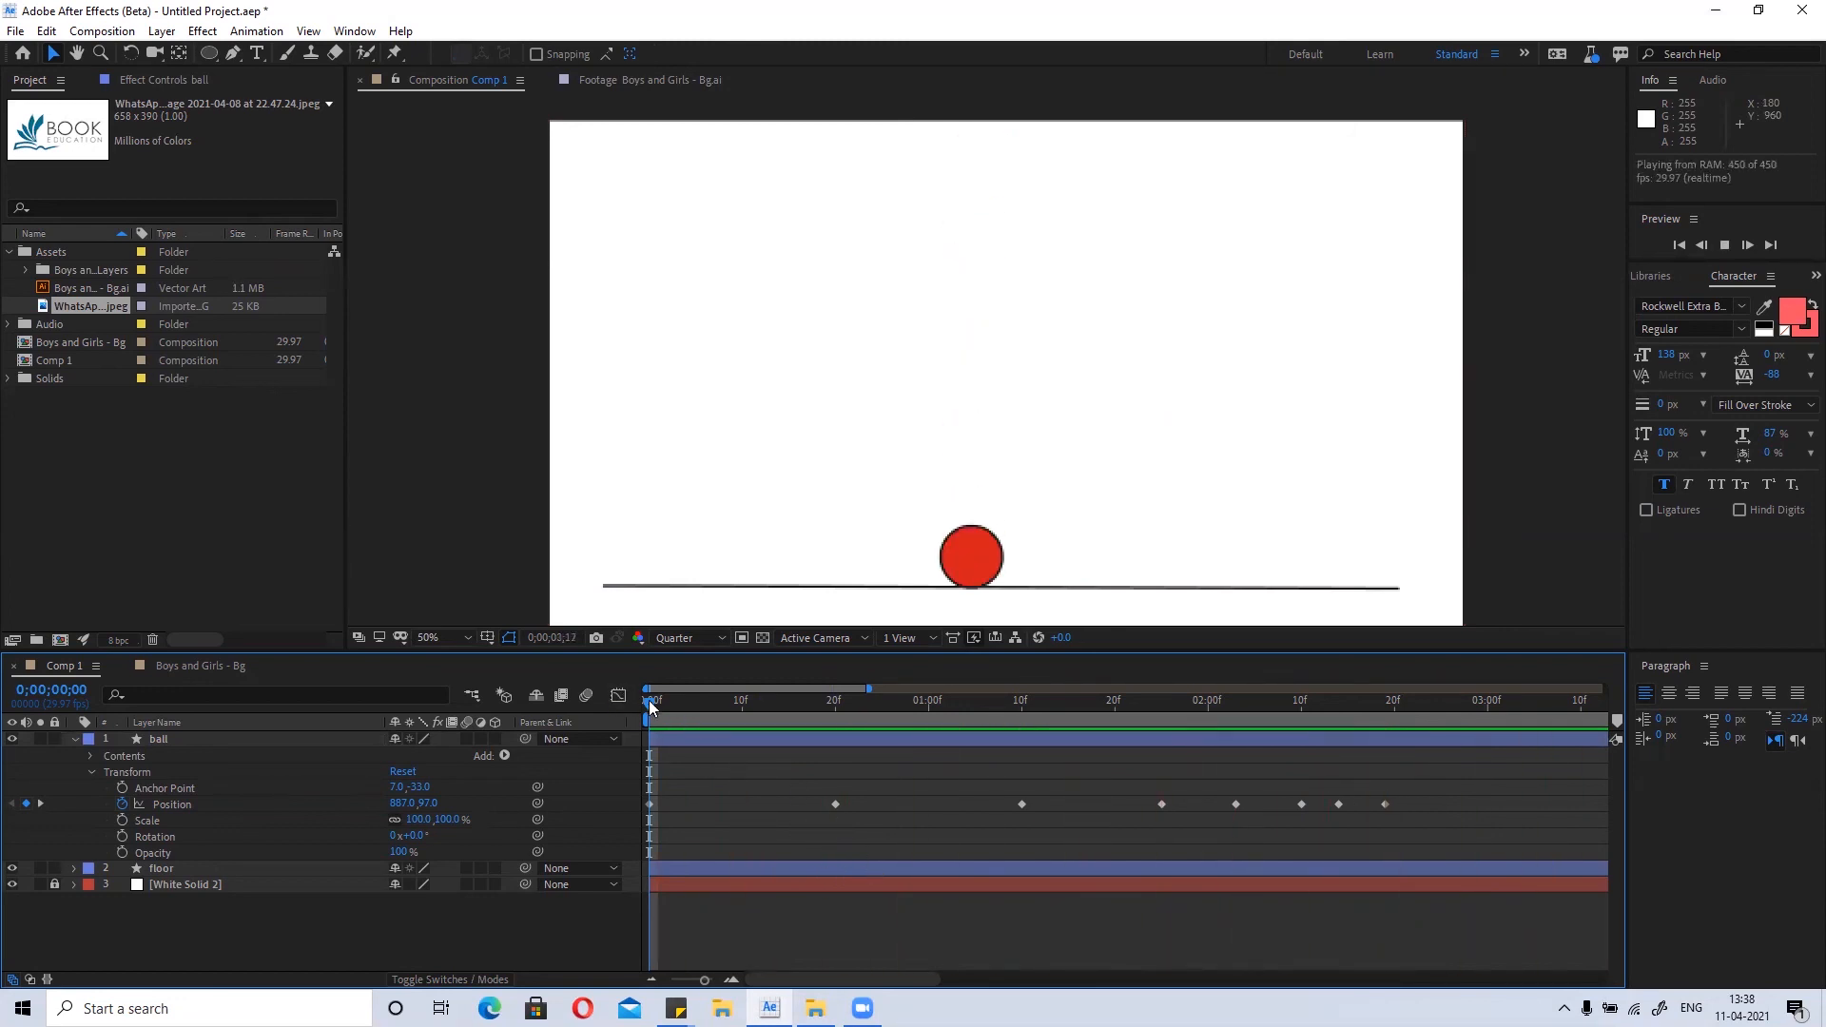
key("space")
left_click_drag(1403, 764, 601, 788)
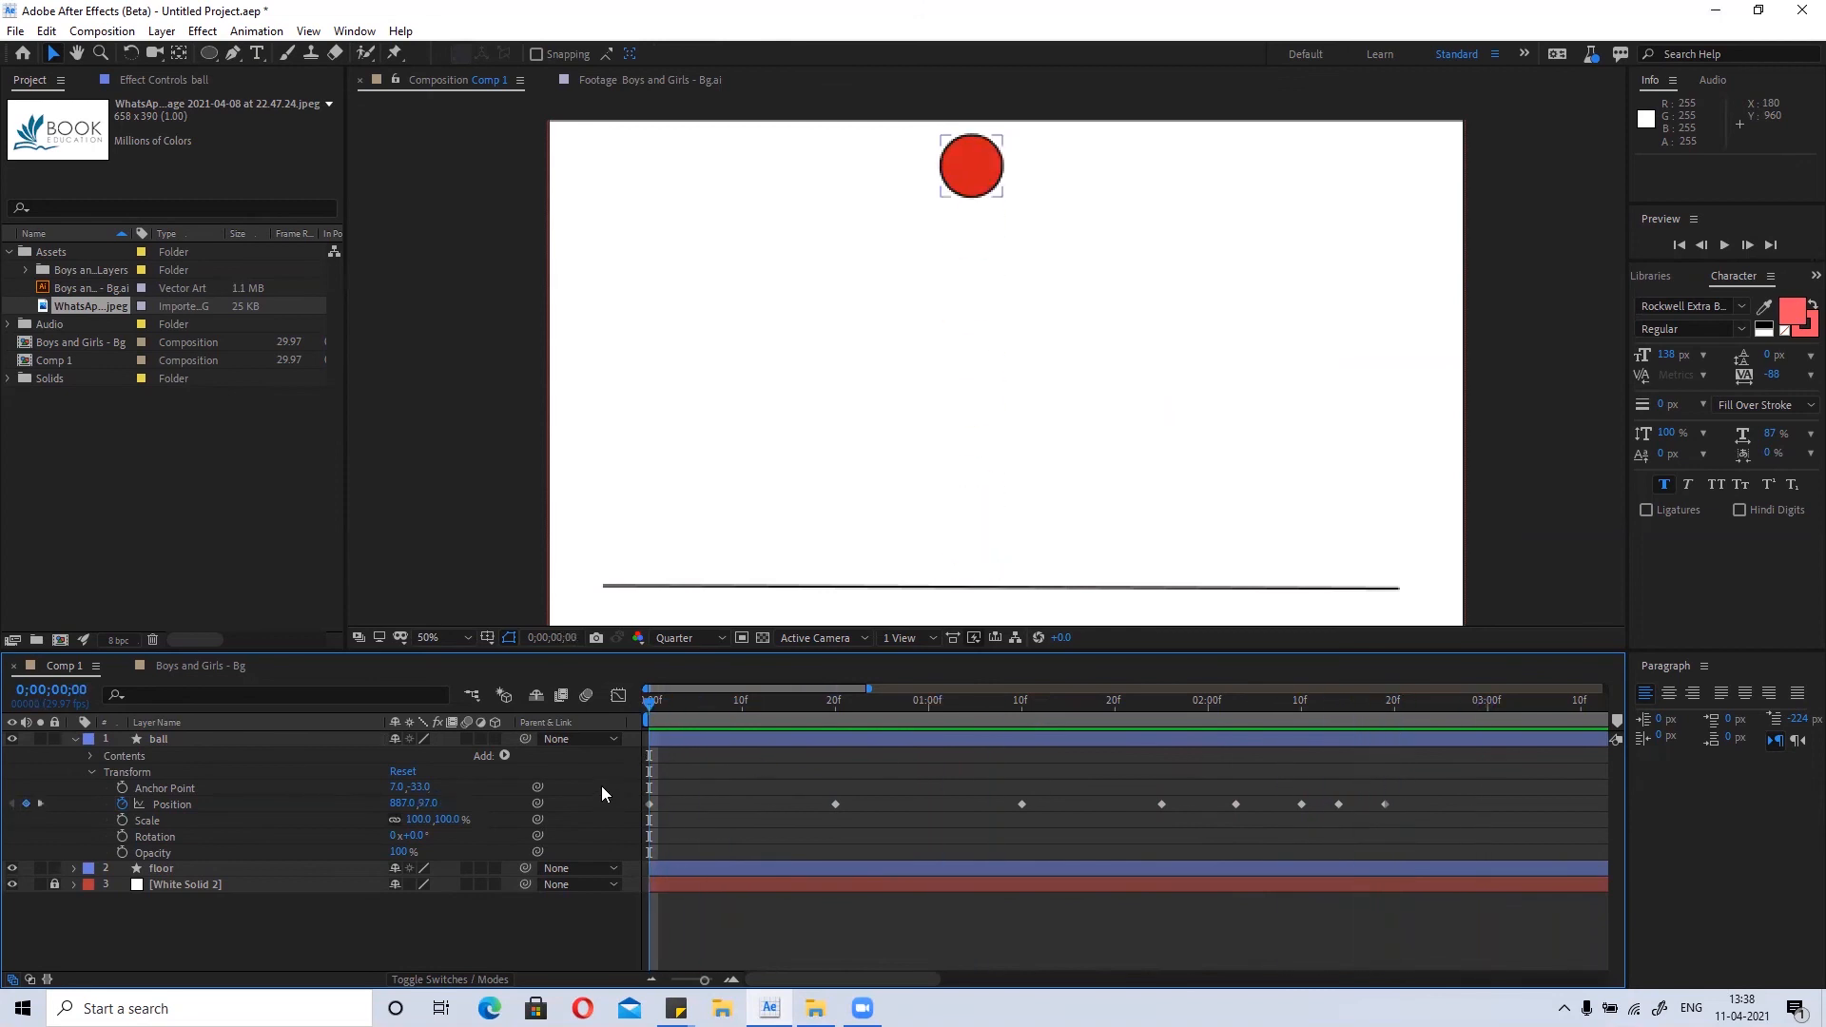
Move the ball's first floor-contact Position keyframe to 0;00;00;14 and respace the middle keyframes that follow it.
left_click_drag(833, 804, 780, 804)
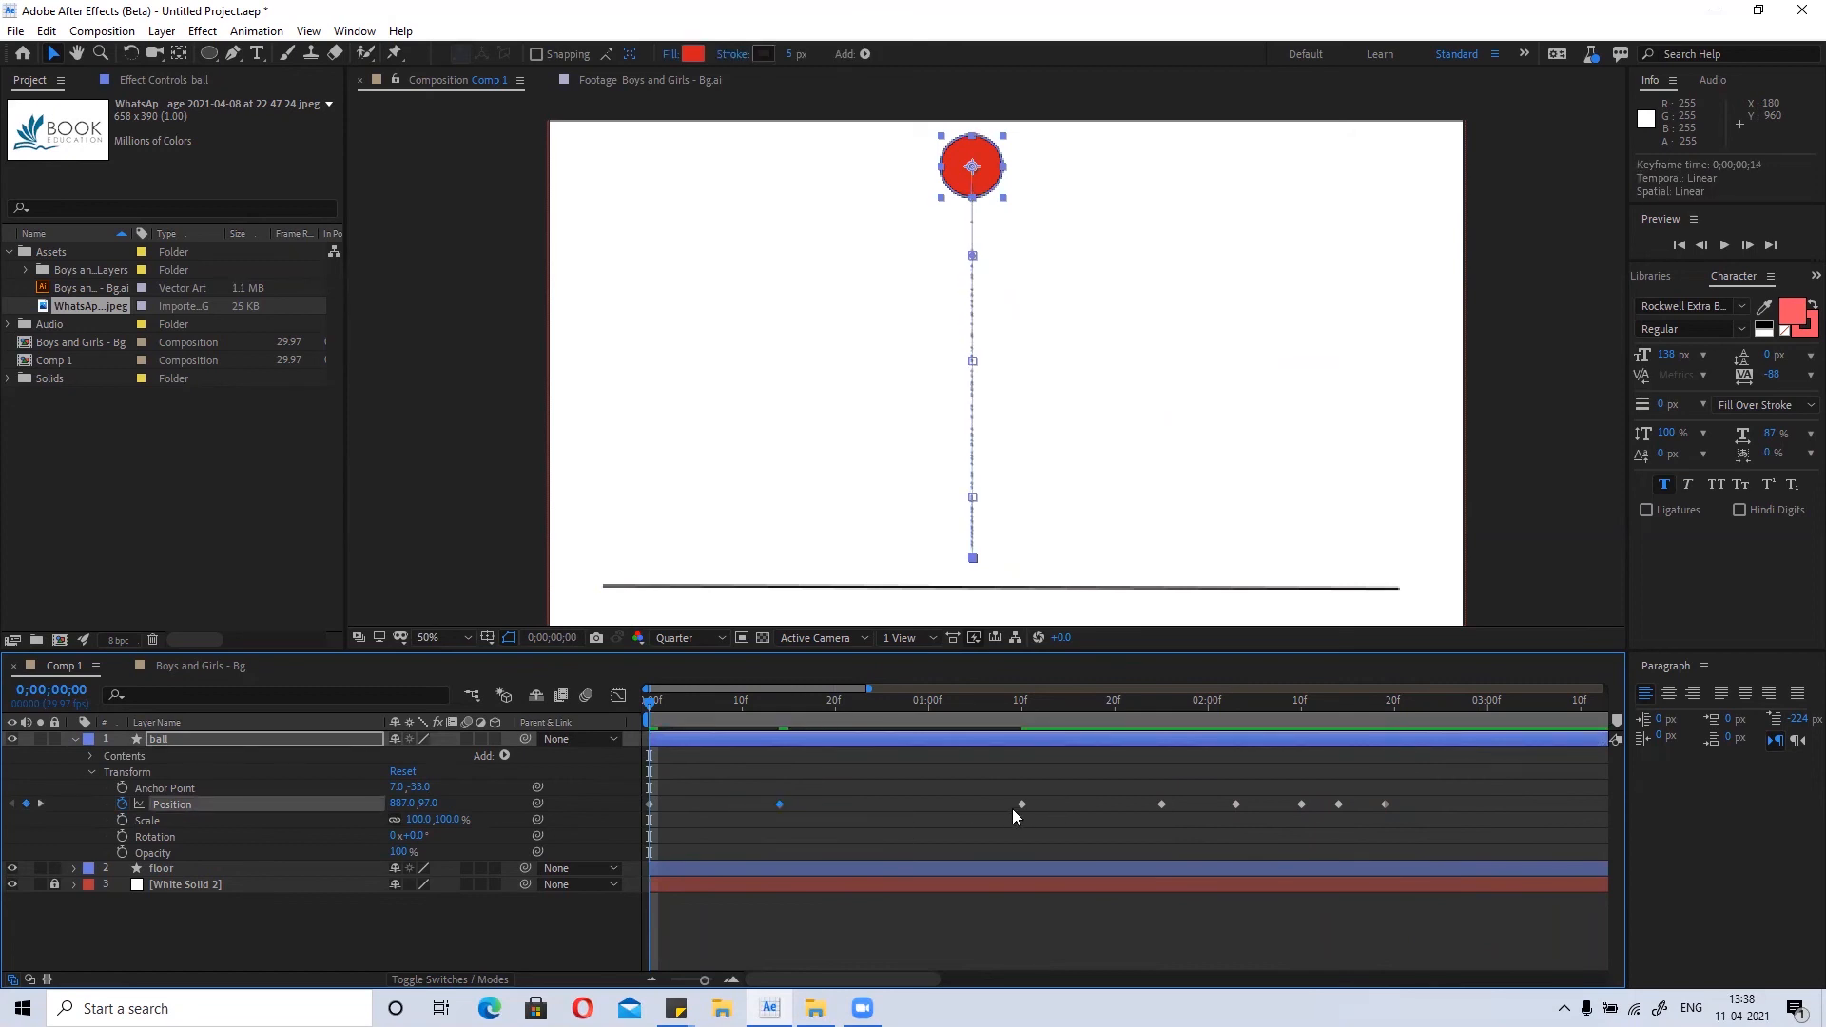
left_click_drag(1015, 804, 869, 815)
left_click_drag(1020, 804, 948, 806)
mouse_move(1158, 805)
left_mouse_down()
mouse_move(1115, 804)
mouse_move(1174, 801)
mouse_move(1099, 808)
mouse_move(1161, 806)
left_mouse_up()
left_click_drag(1217, 837, 1044, 836)
left_click_drag(944, 804, 1116, 833)
Spread the ball's last three Position keyframes to about 4, 5 and 7 seconds and preview the bounce.
key("minus")
left_click(939, 789)
left_click_drag(917, 786, 1021, 852)
left_click(960, 812)
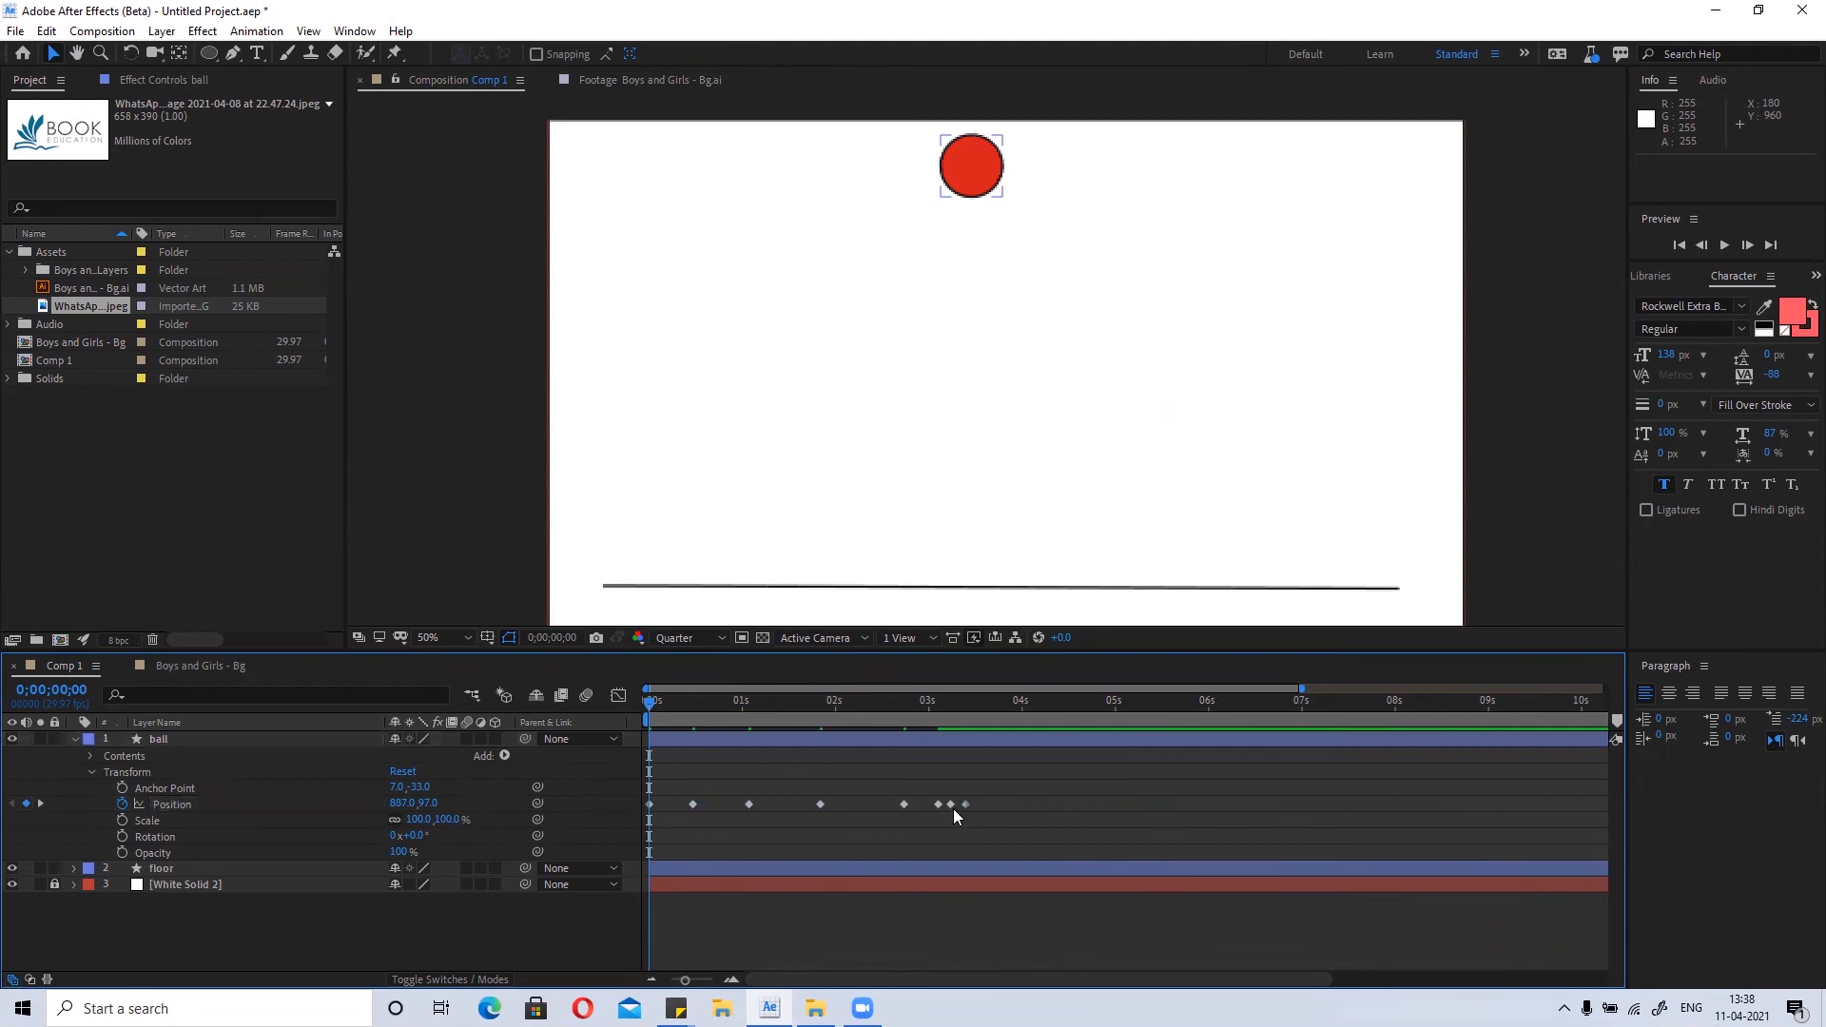
left_click_drag(946, 787, 1065, 805)
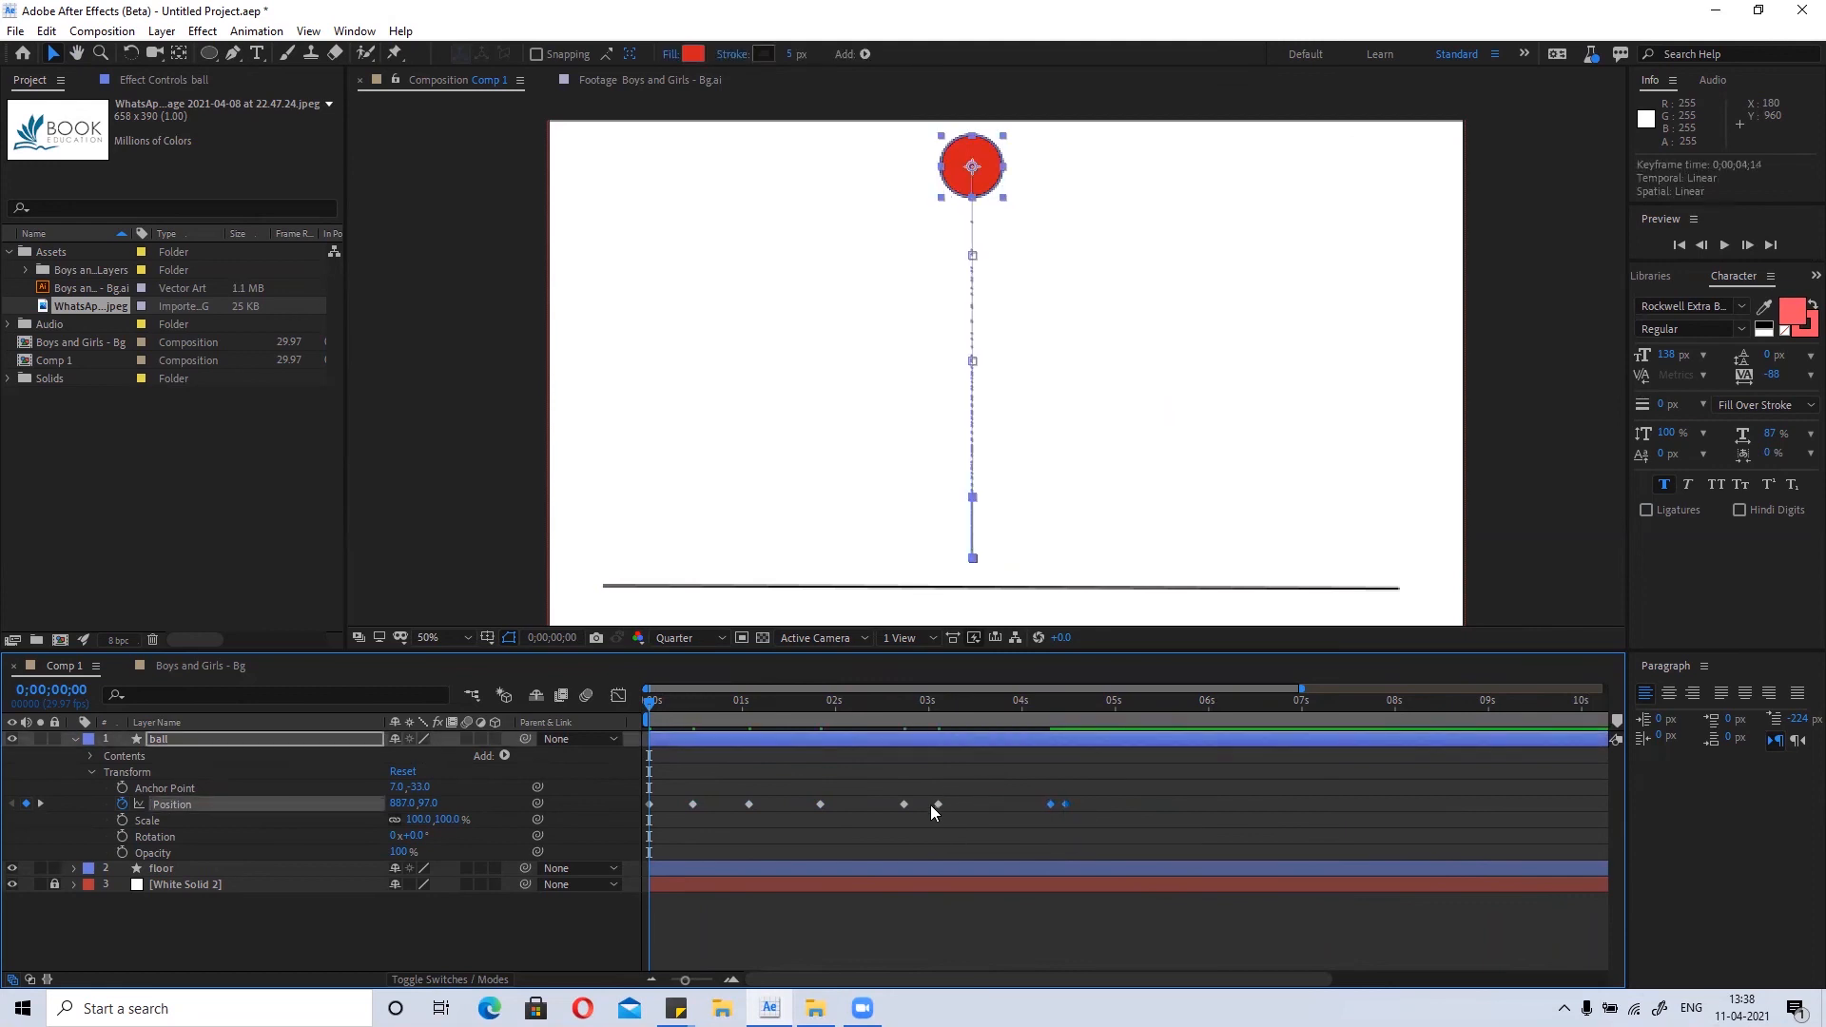
left_click_drag(936, 804, 1288, 805)
key("space")
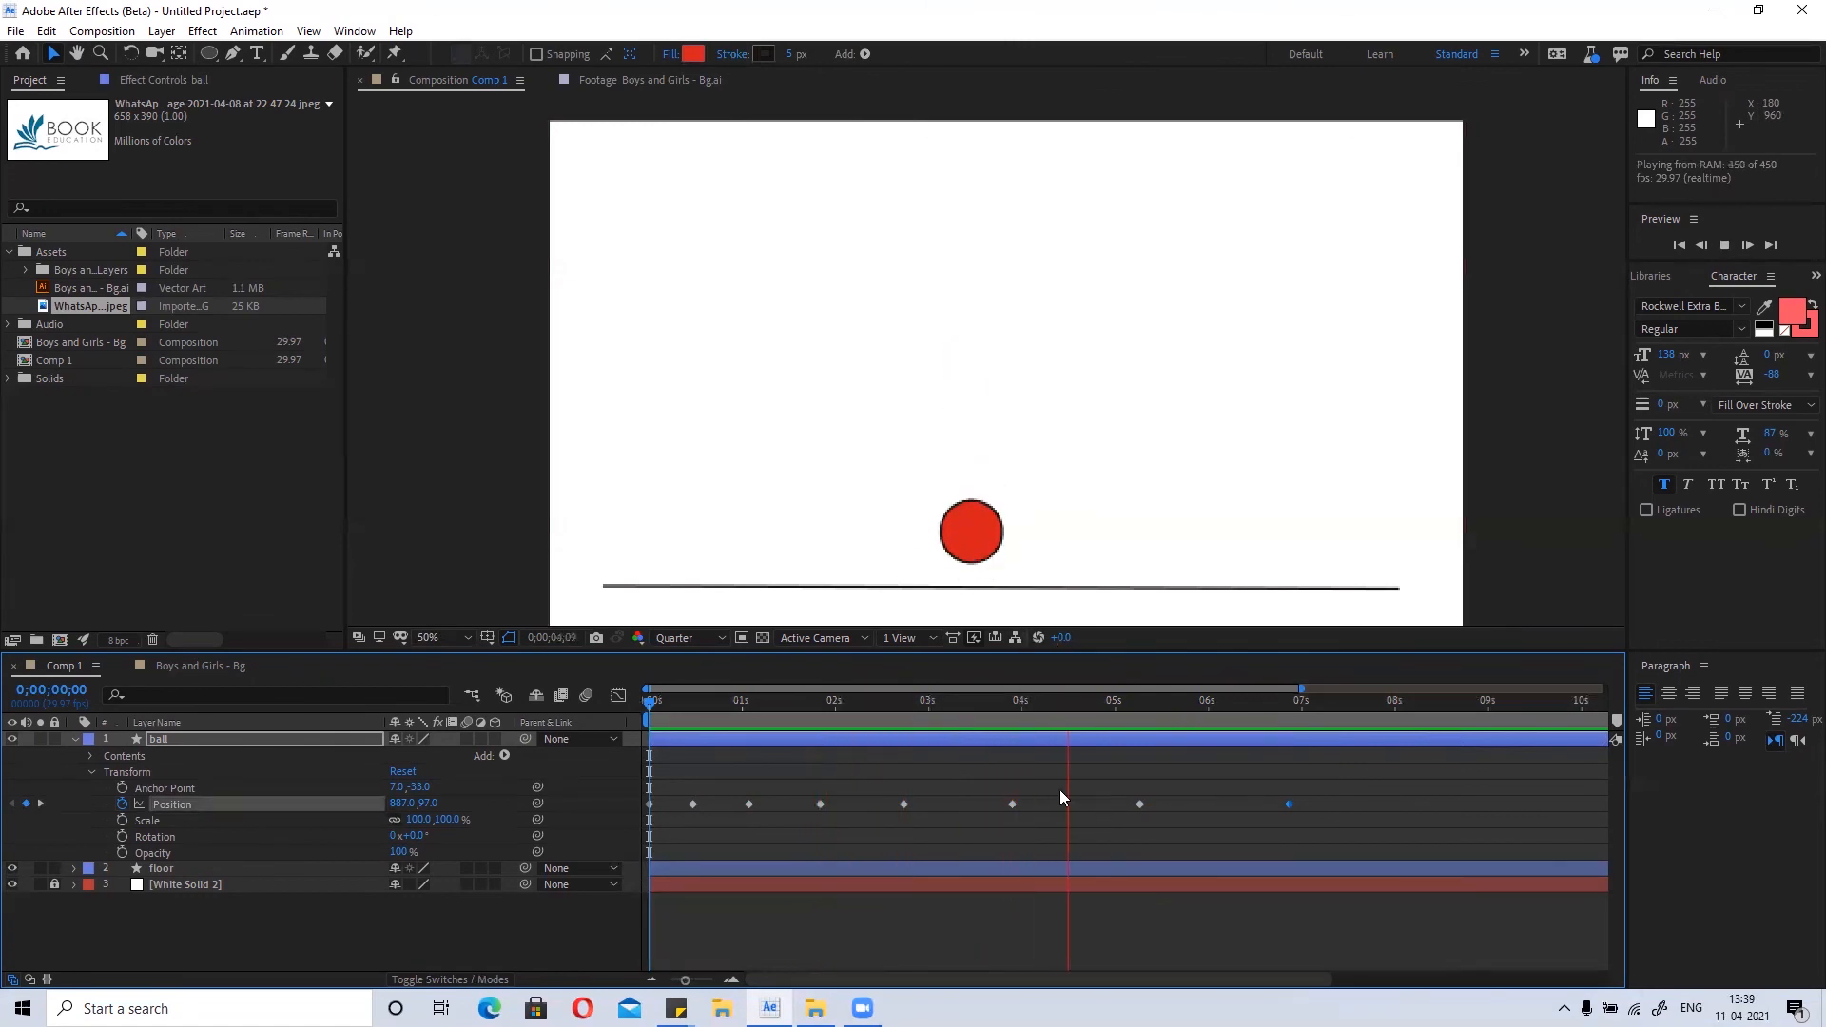
key("space")
Try squashing the ball at 0;00;00;14 by keyframing its Scale there at 100, 52% with the proportions unlinked.
left_click_drag(1157, 780, 688, 837)
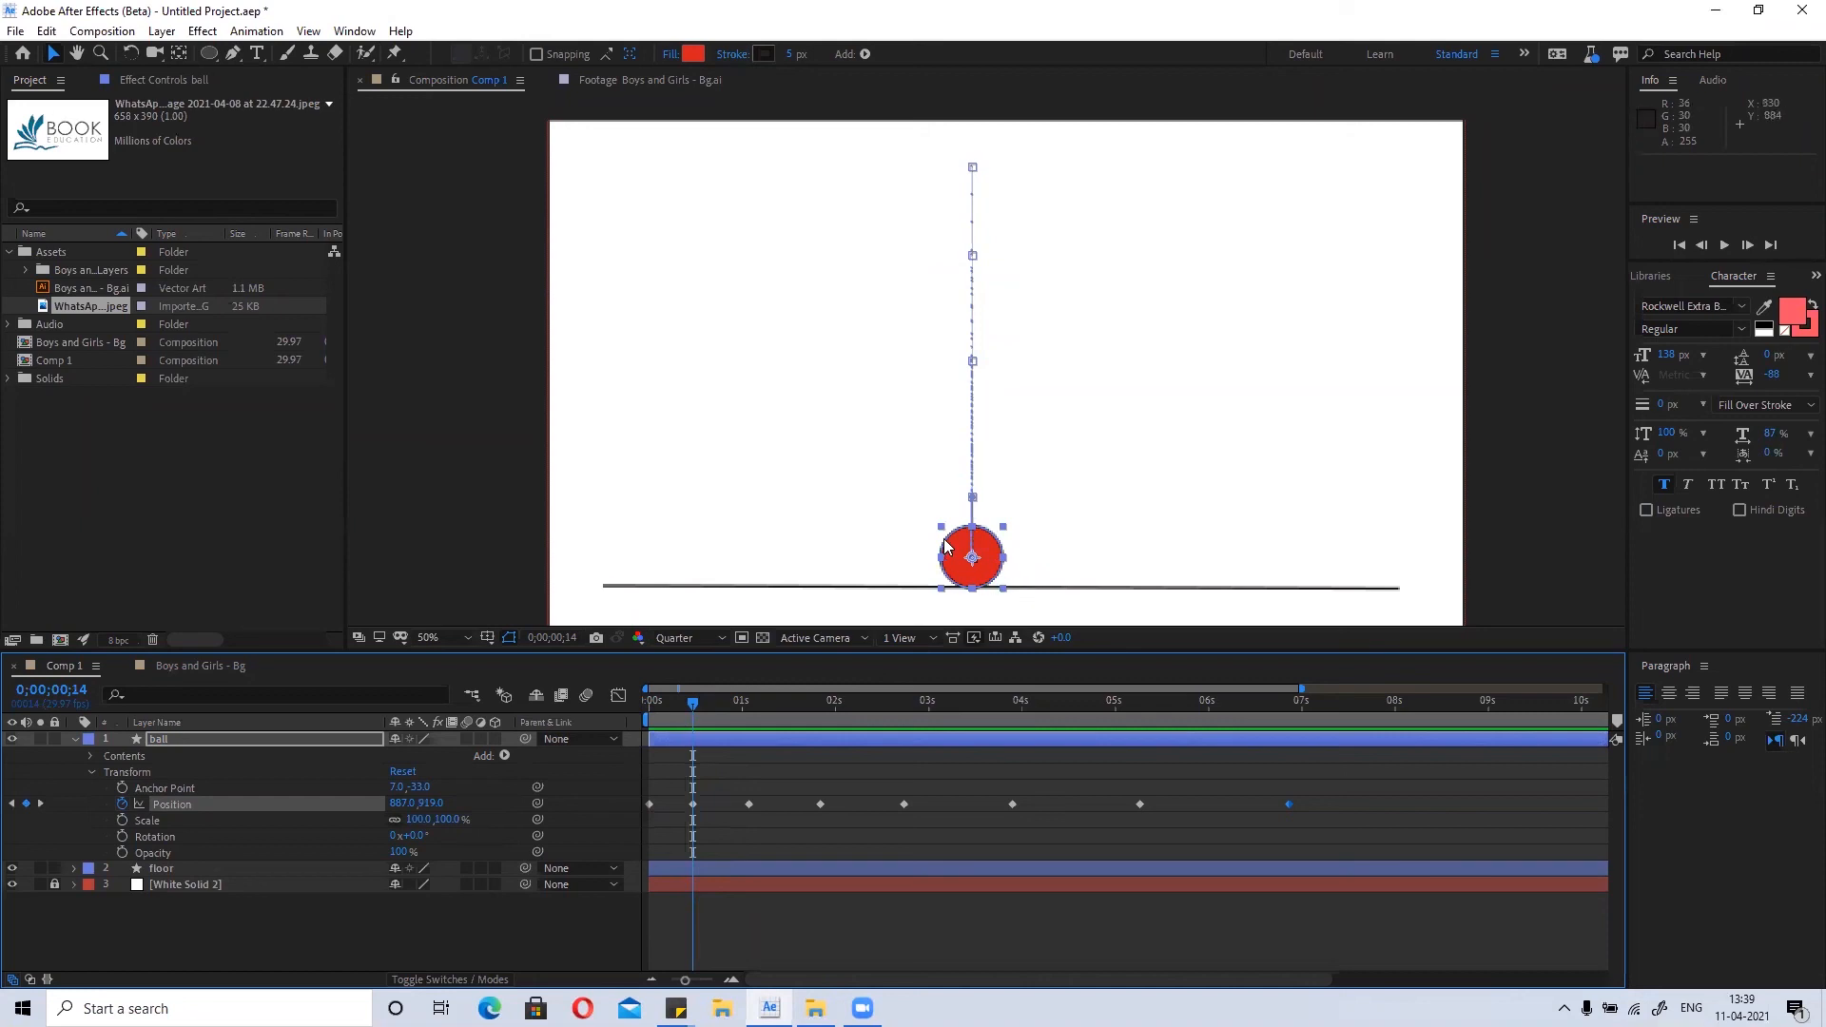
scroll(949, 551, "up", 4)
left_click_drag(1071, 543, 1051, 339)
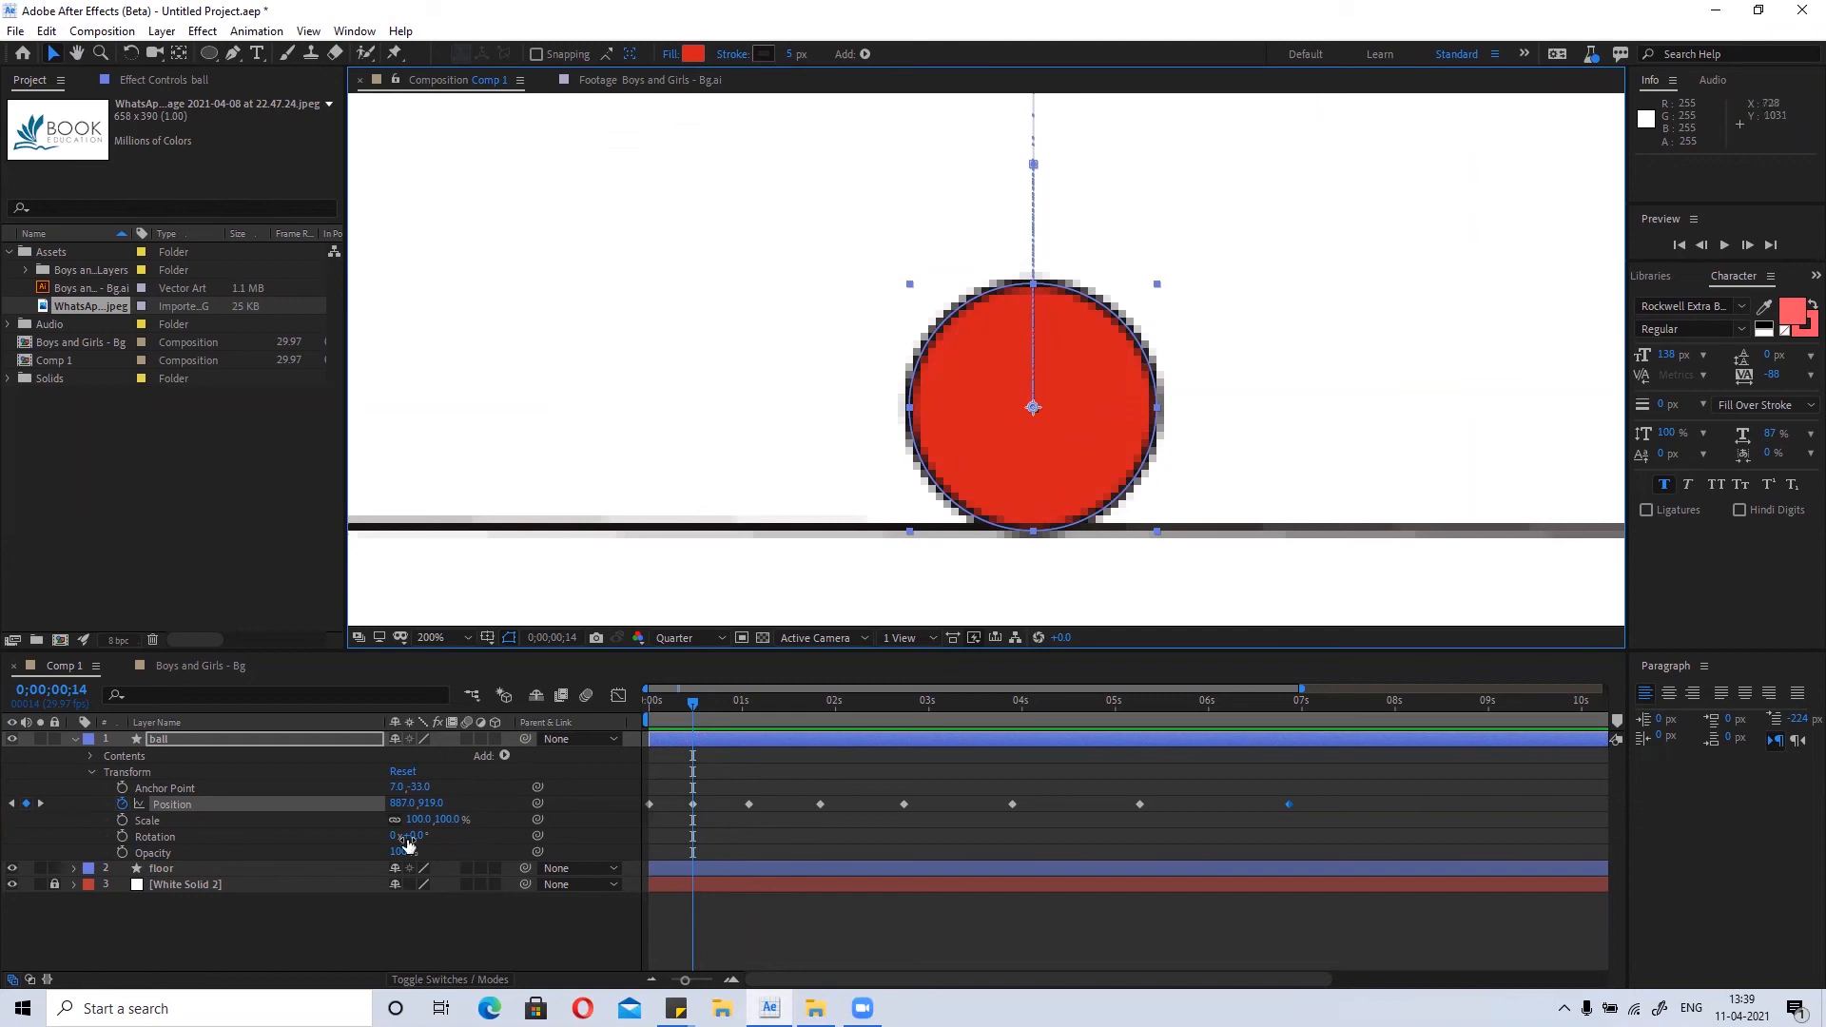
left_click(123, 819)
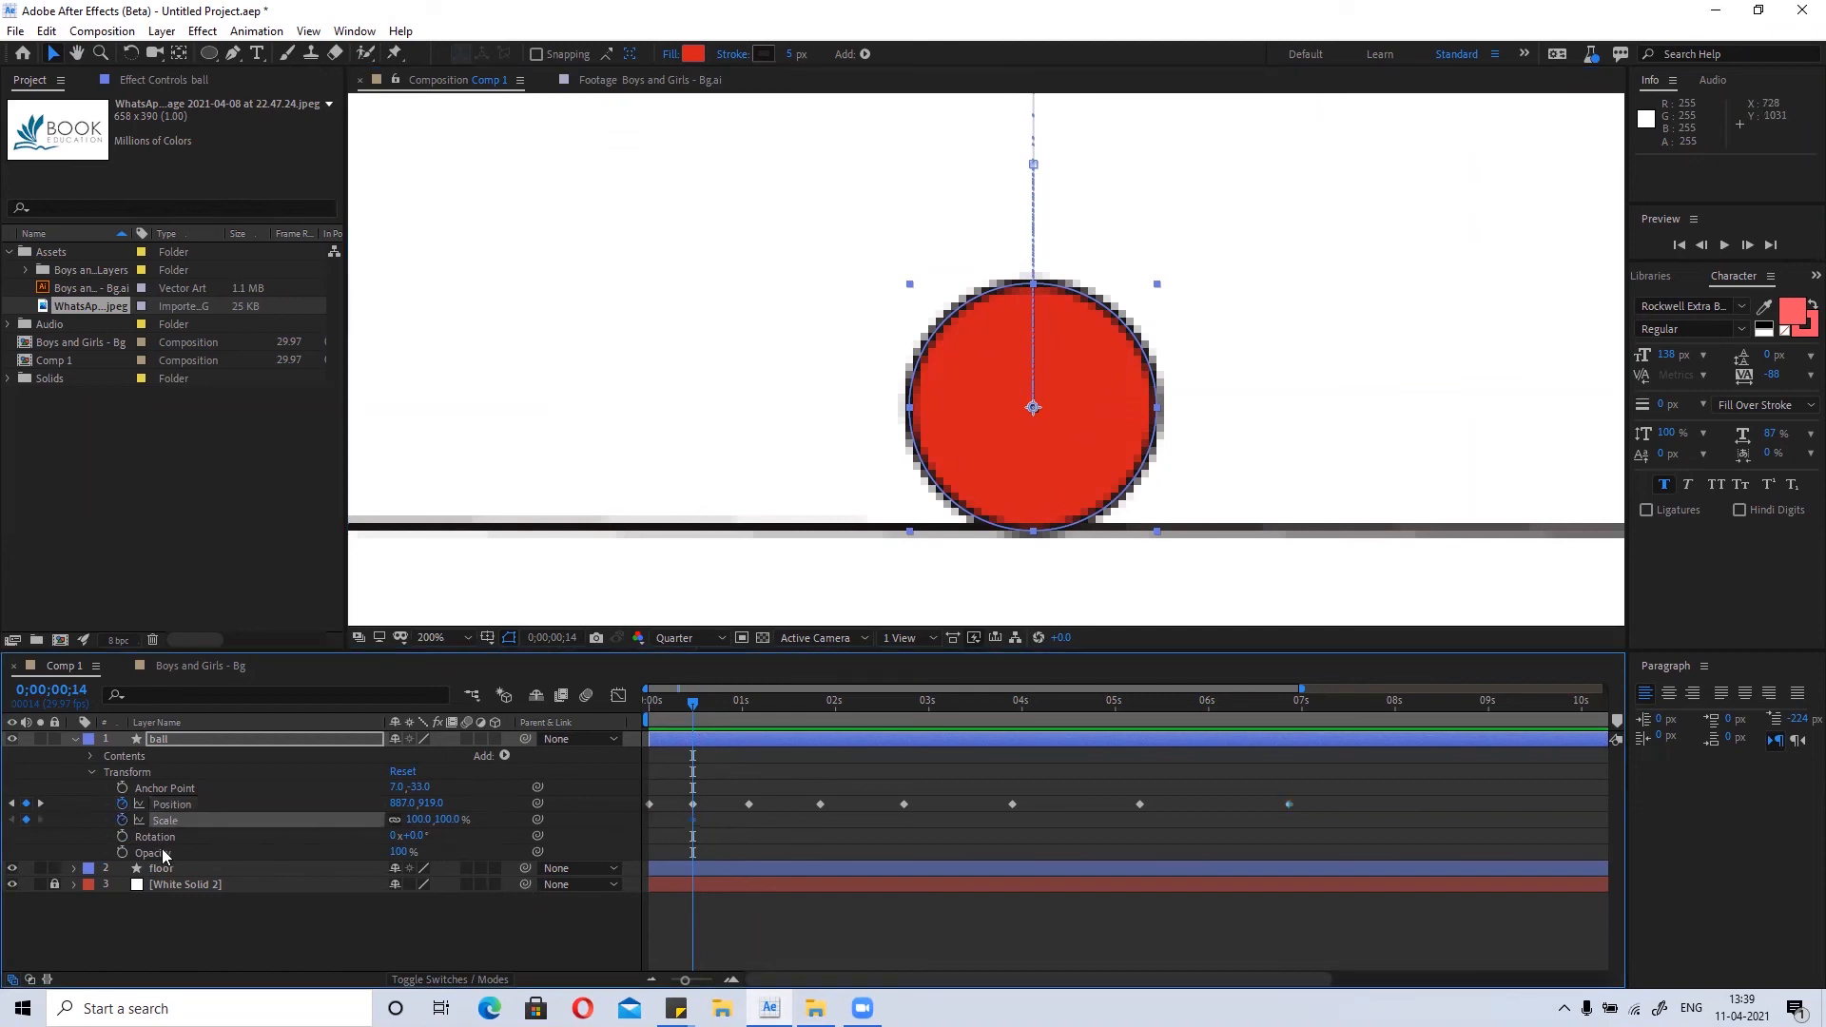
left_click(393, 820)
mouse_move(453, 819)
left_mouse_down()
mouse_move(487, 822)
mouse_move(404, 830)
mouse_move(423, 830)
left_mouse_up()
key("ctrl+z")
left_click_drag(434, 819, 410, 825)
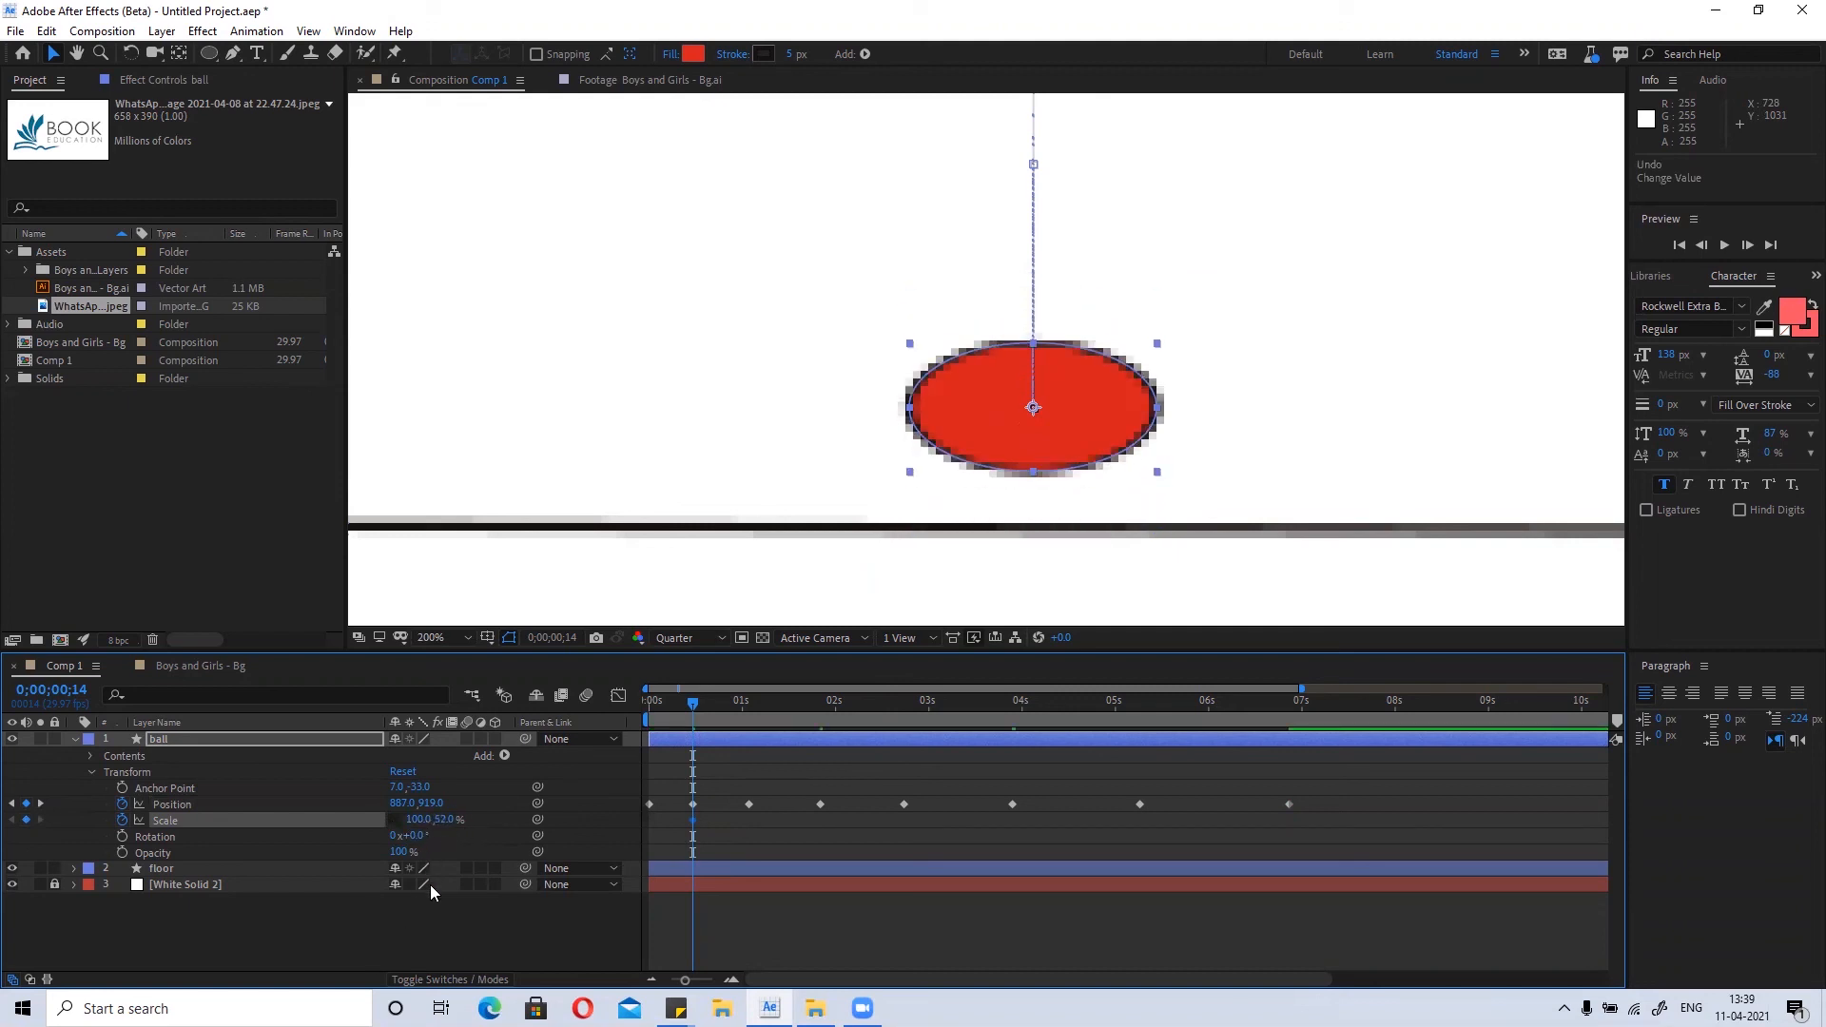
Check the squashed ball back to 0;00;00;00 and undo the Scale change, the unlinked proportions and the Scale keyframing.
mouse_move(692, 712)
left_mouse_down()
mouse_move(638, 705)
mouse_move(661, 704)
left_mouse_up()
scroll(964, 346, "down", 1)
scroll(961, 356, "down", 4)
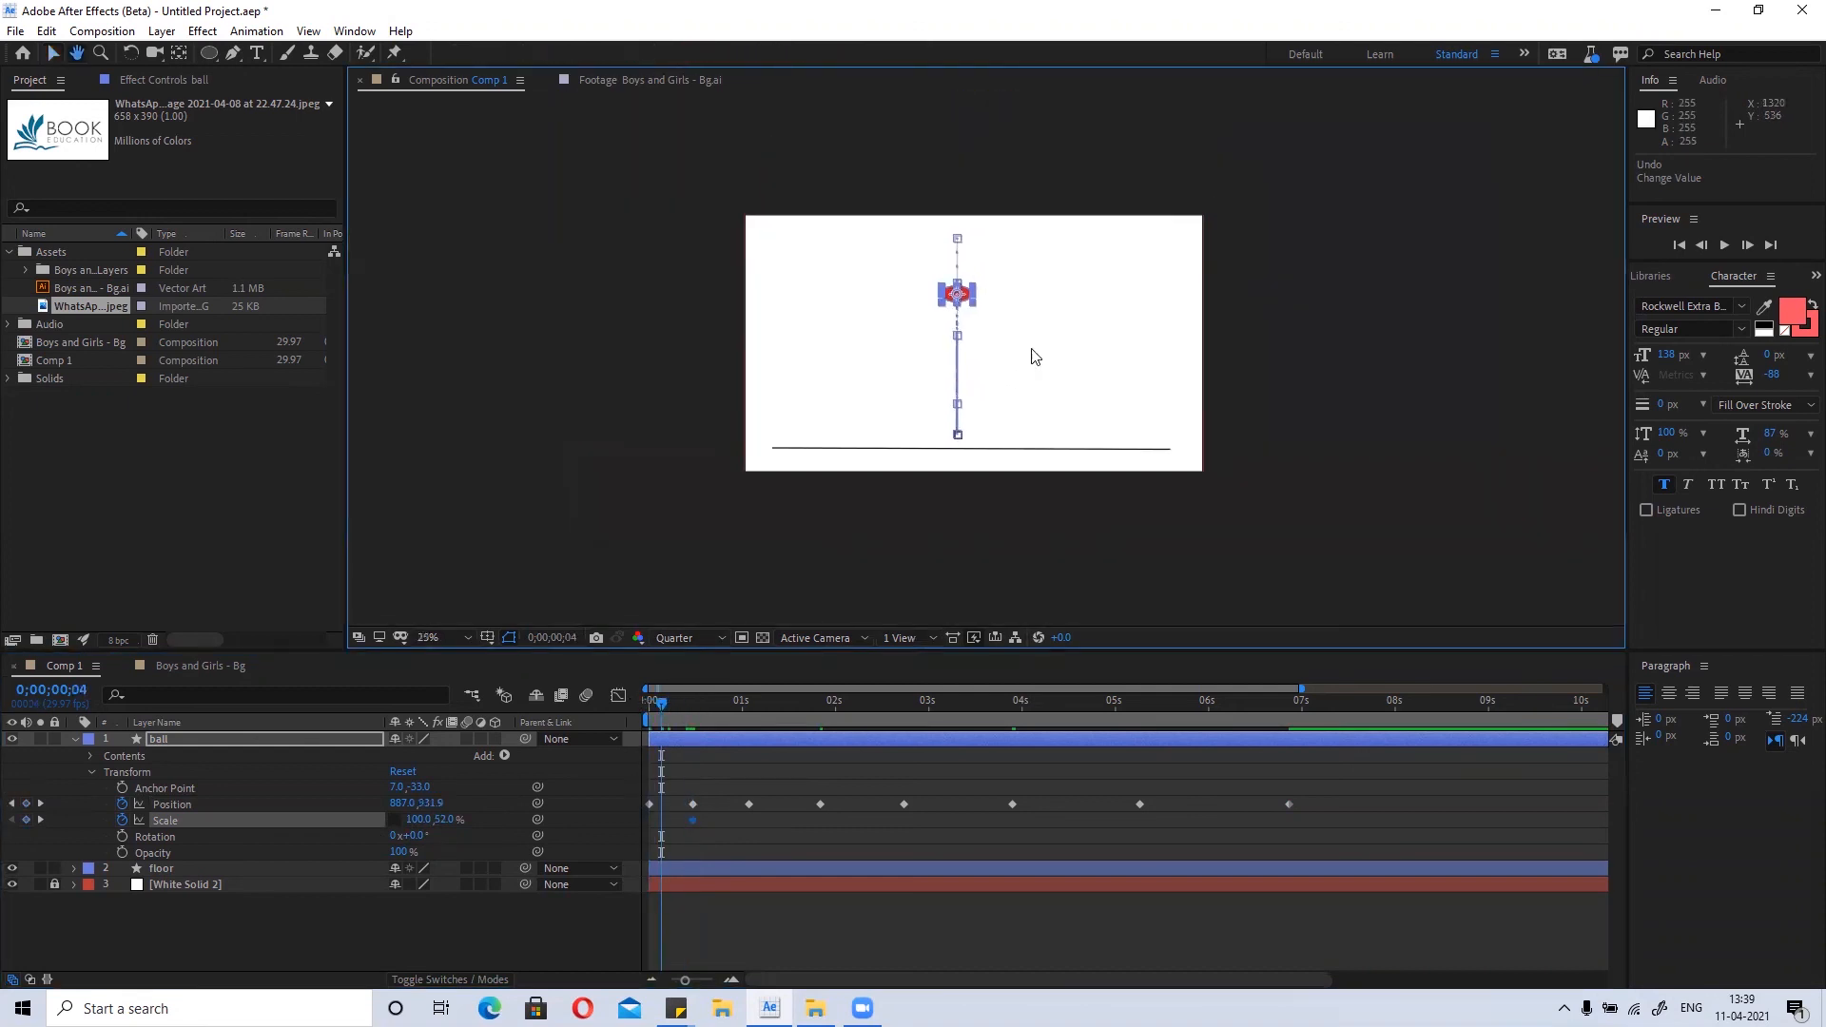
scroll(958, 358, "up", 2)
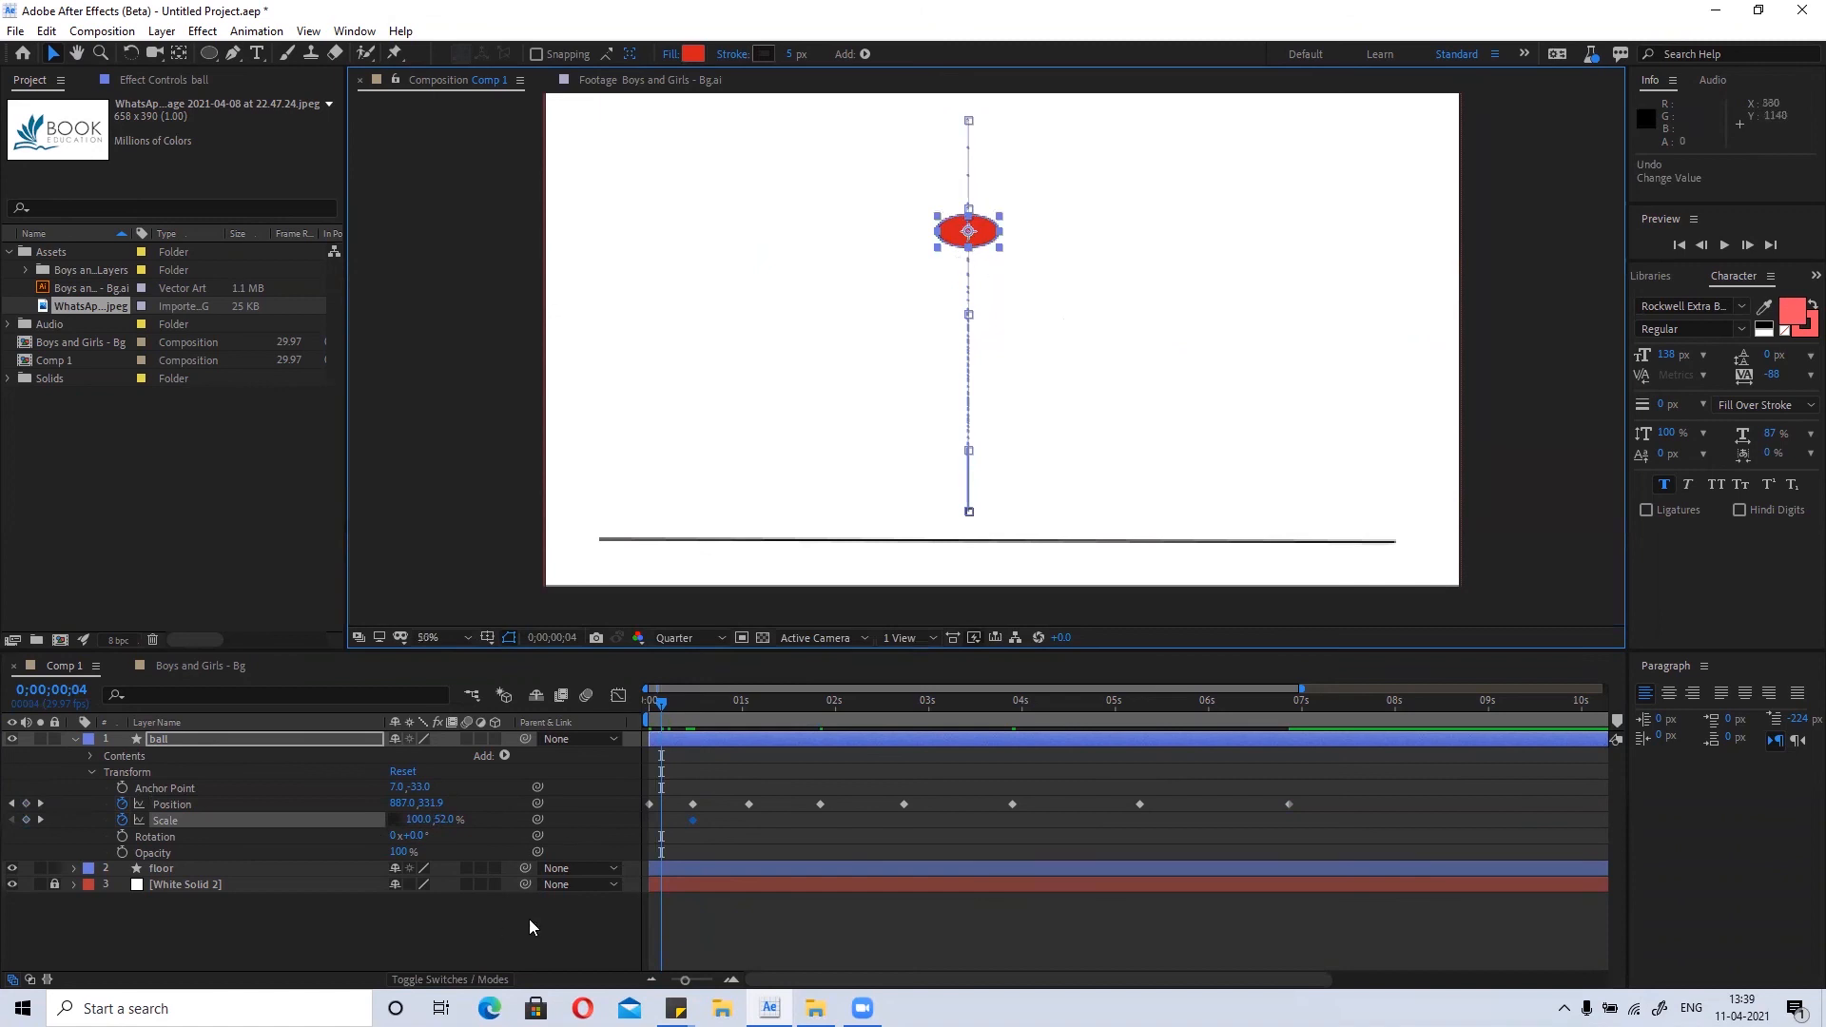
left_click_drag(663, 711, 612, 736)
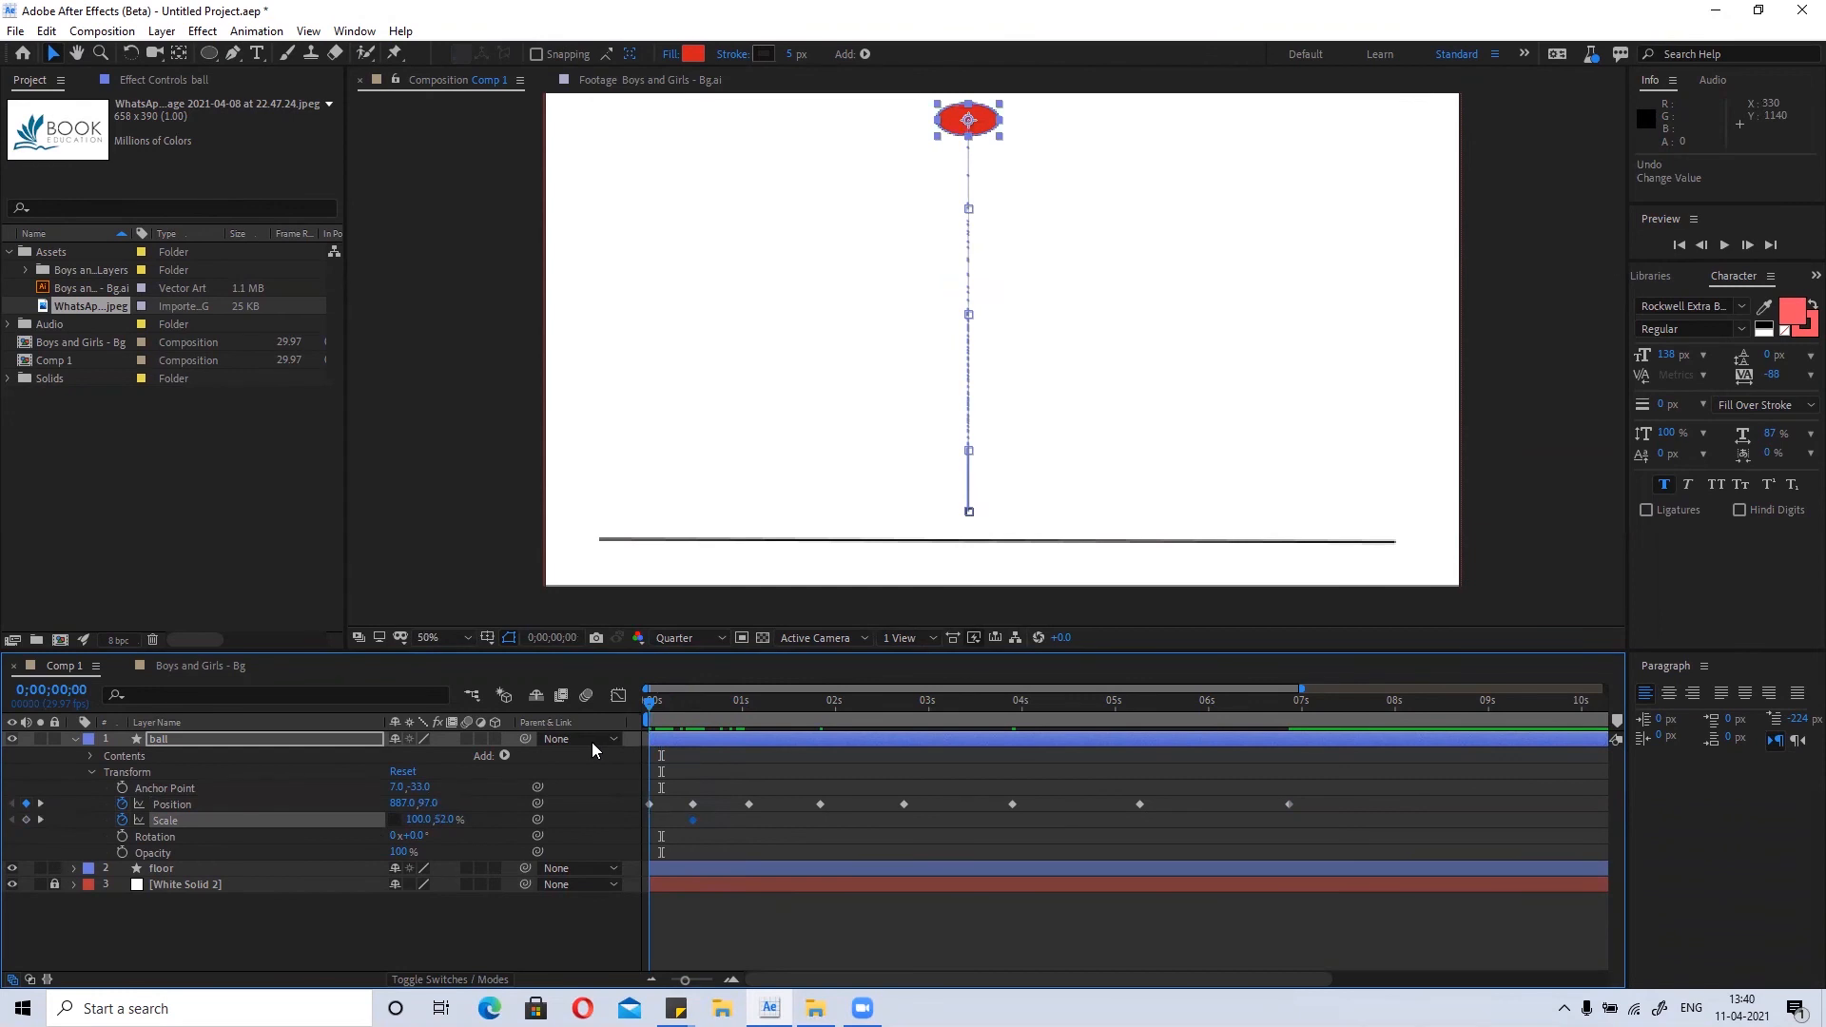
key("ctrl+z")
key("ctrl+z")
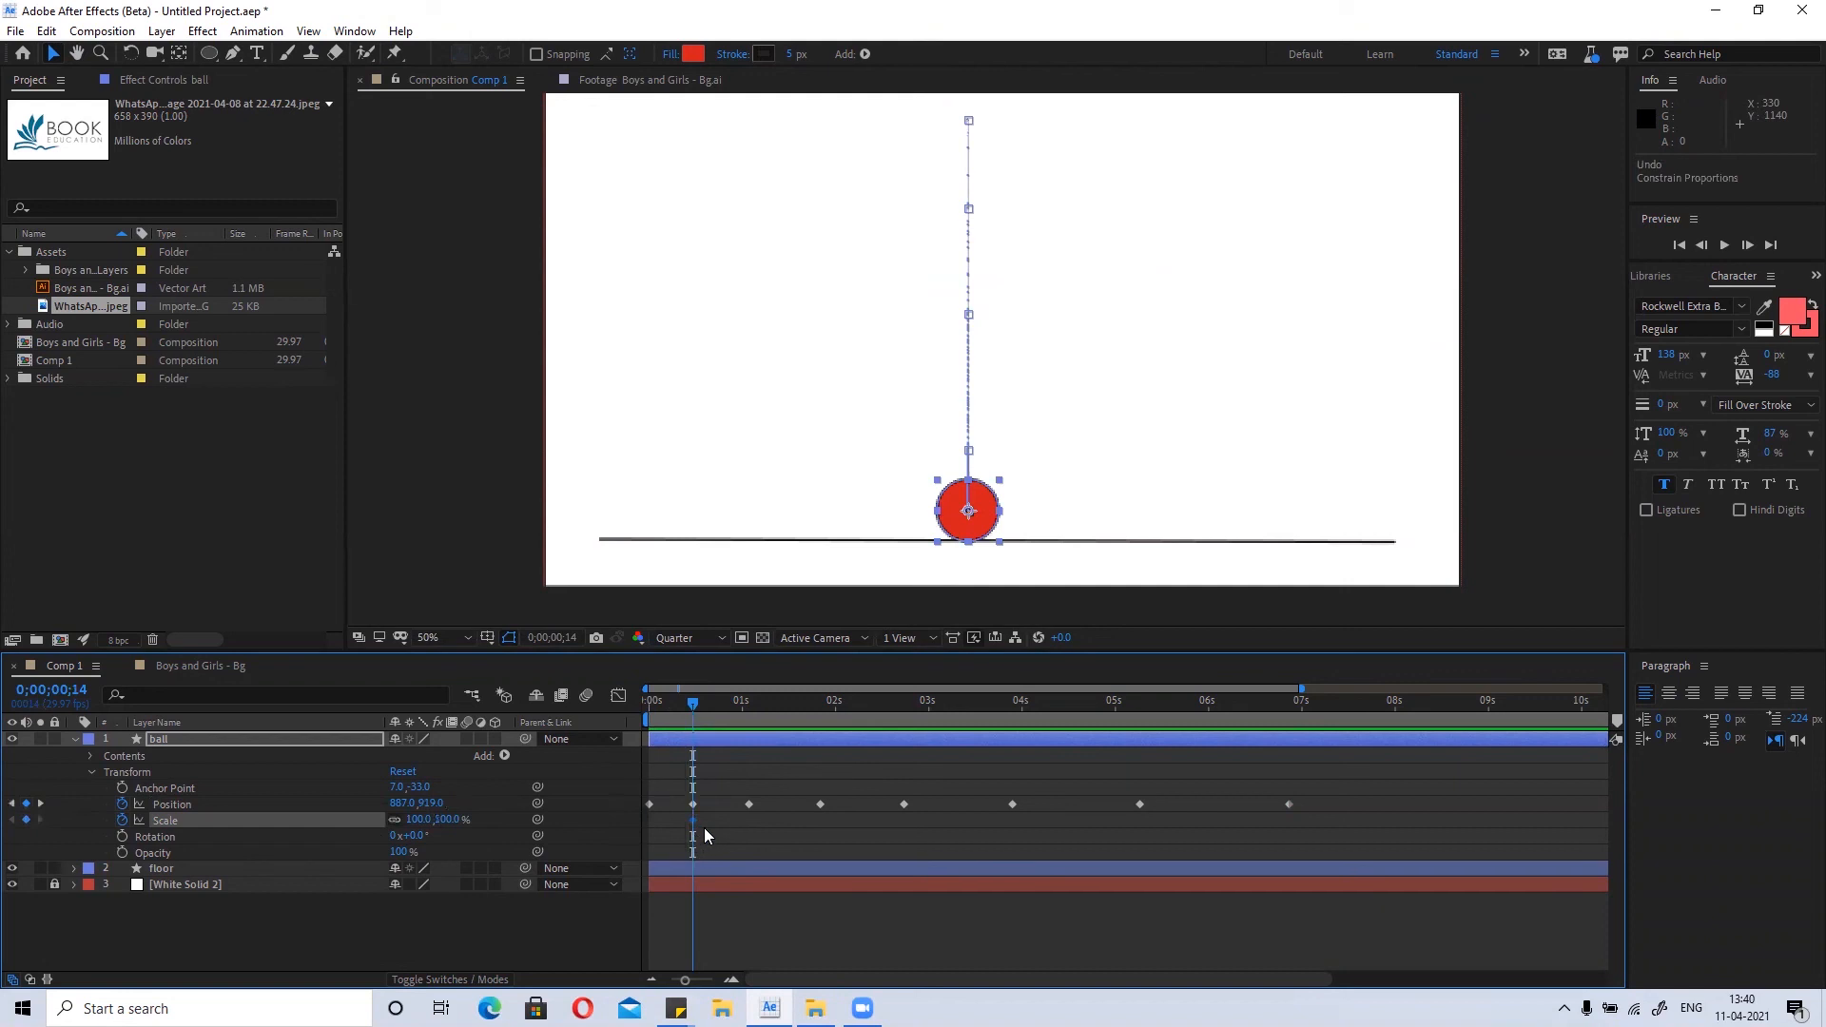
key("ctrl+z")
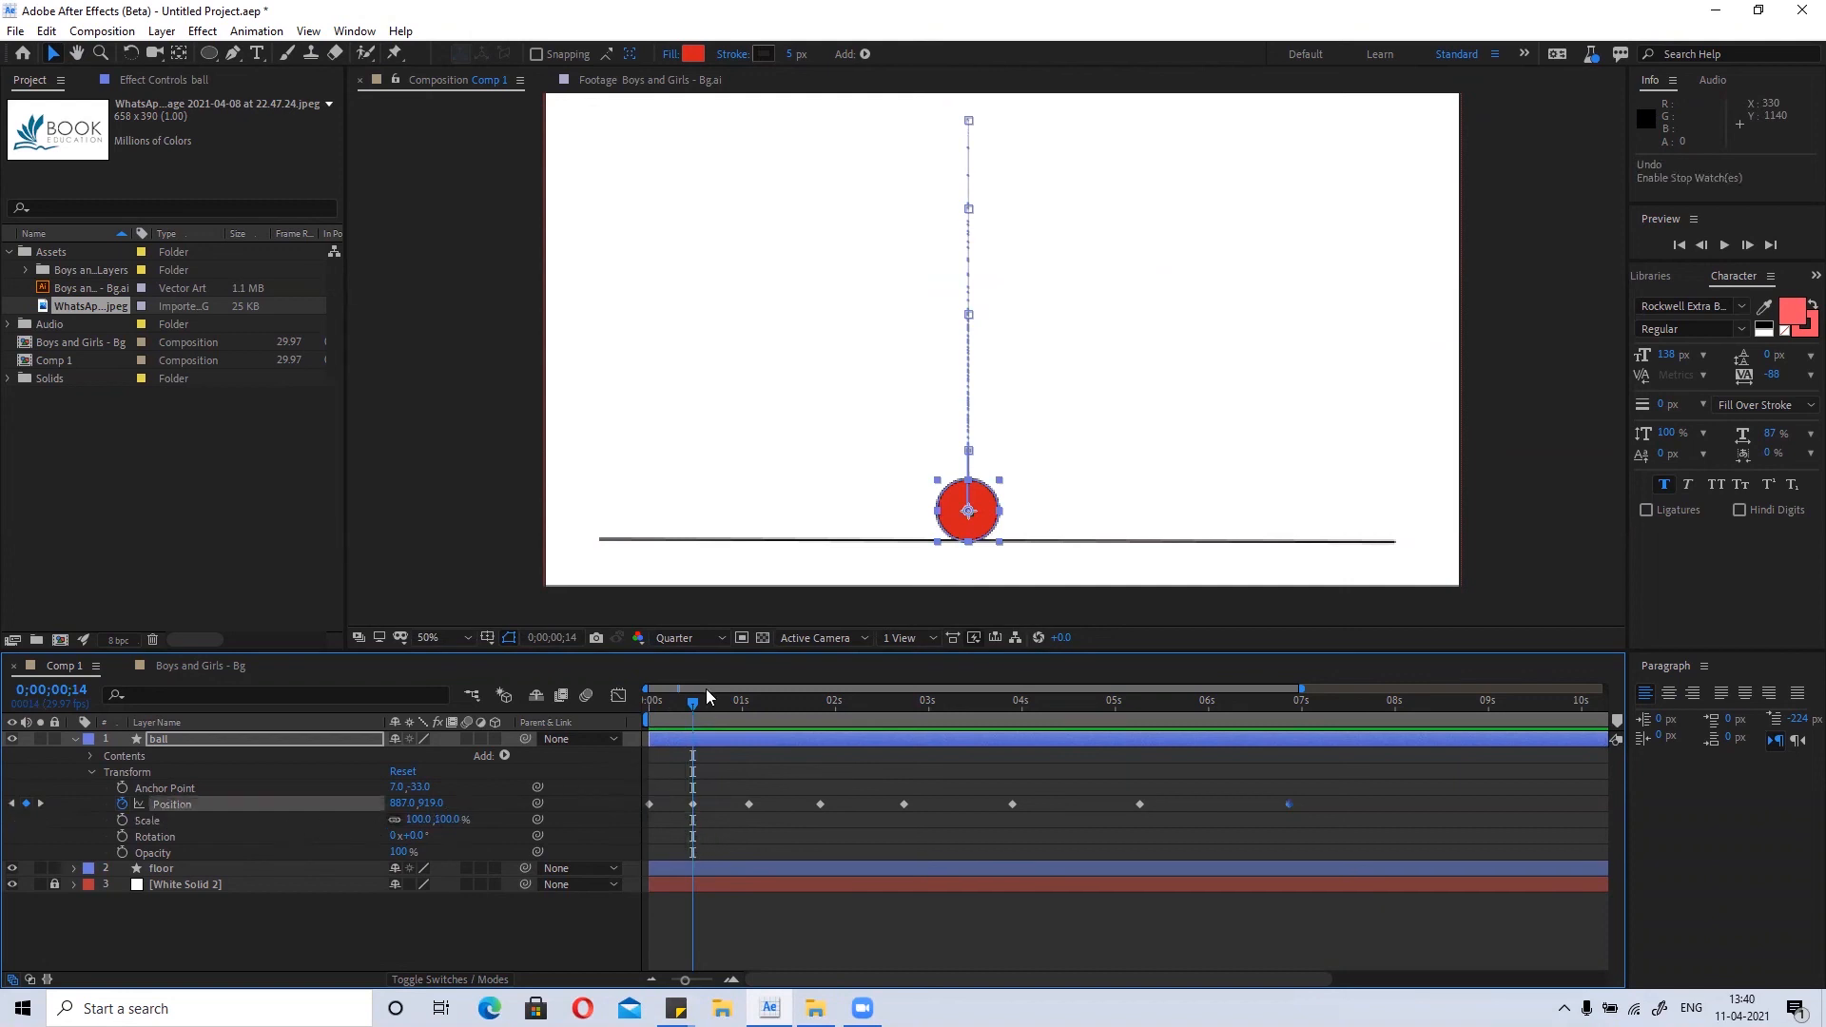
Keyframe the ball's Scale at 0;00;00;00, then squash it to 100, 68% with unlinked proportions at 0;00;00;14.
left_click_drag(693, 701, 651, 704)
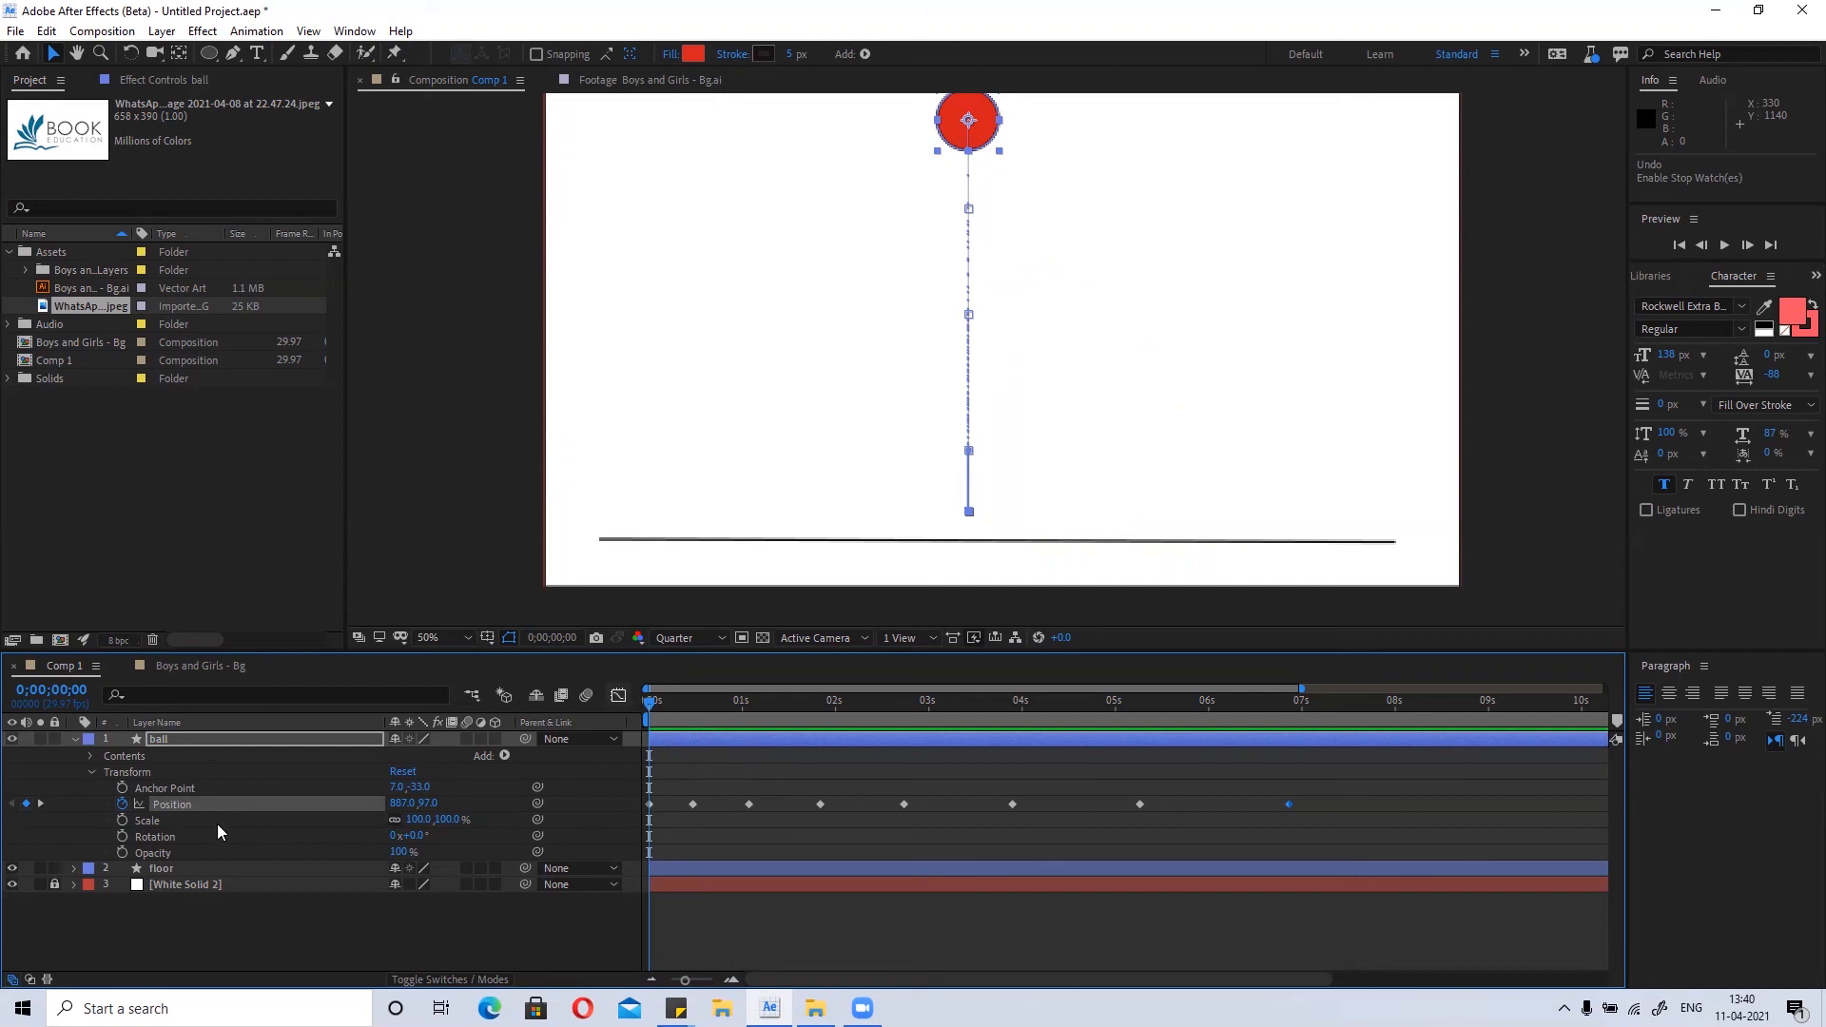
left_click(122, 820)
scroll(751, 875, "up", 1)
left_click_drag(736, 819, 1142, 830)
key("k")
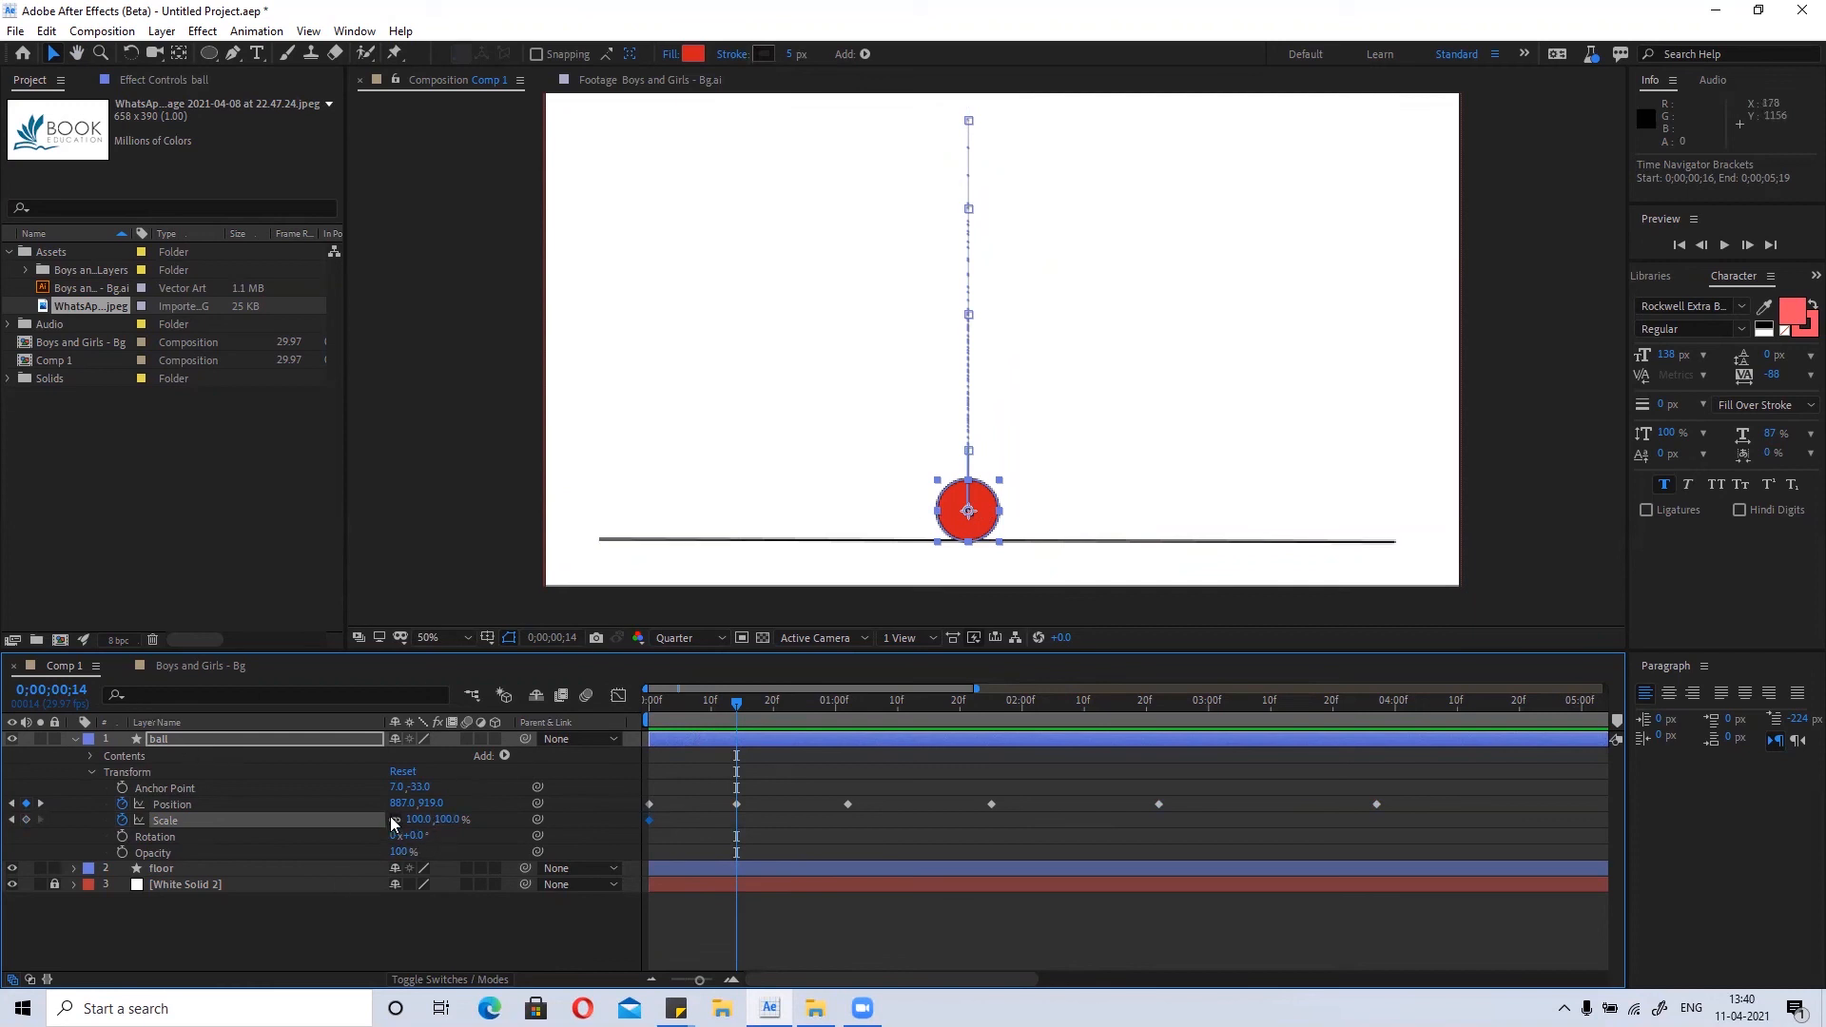
left_click_drag(447, 820, 420, 827)
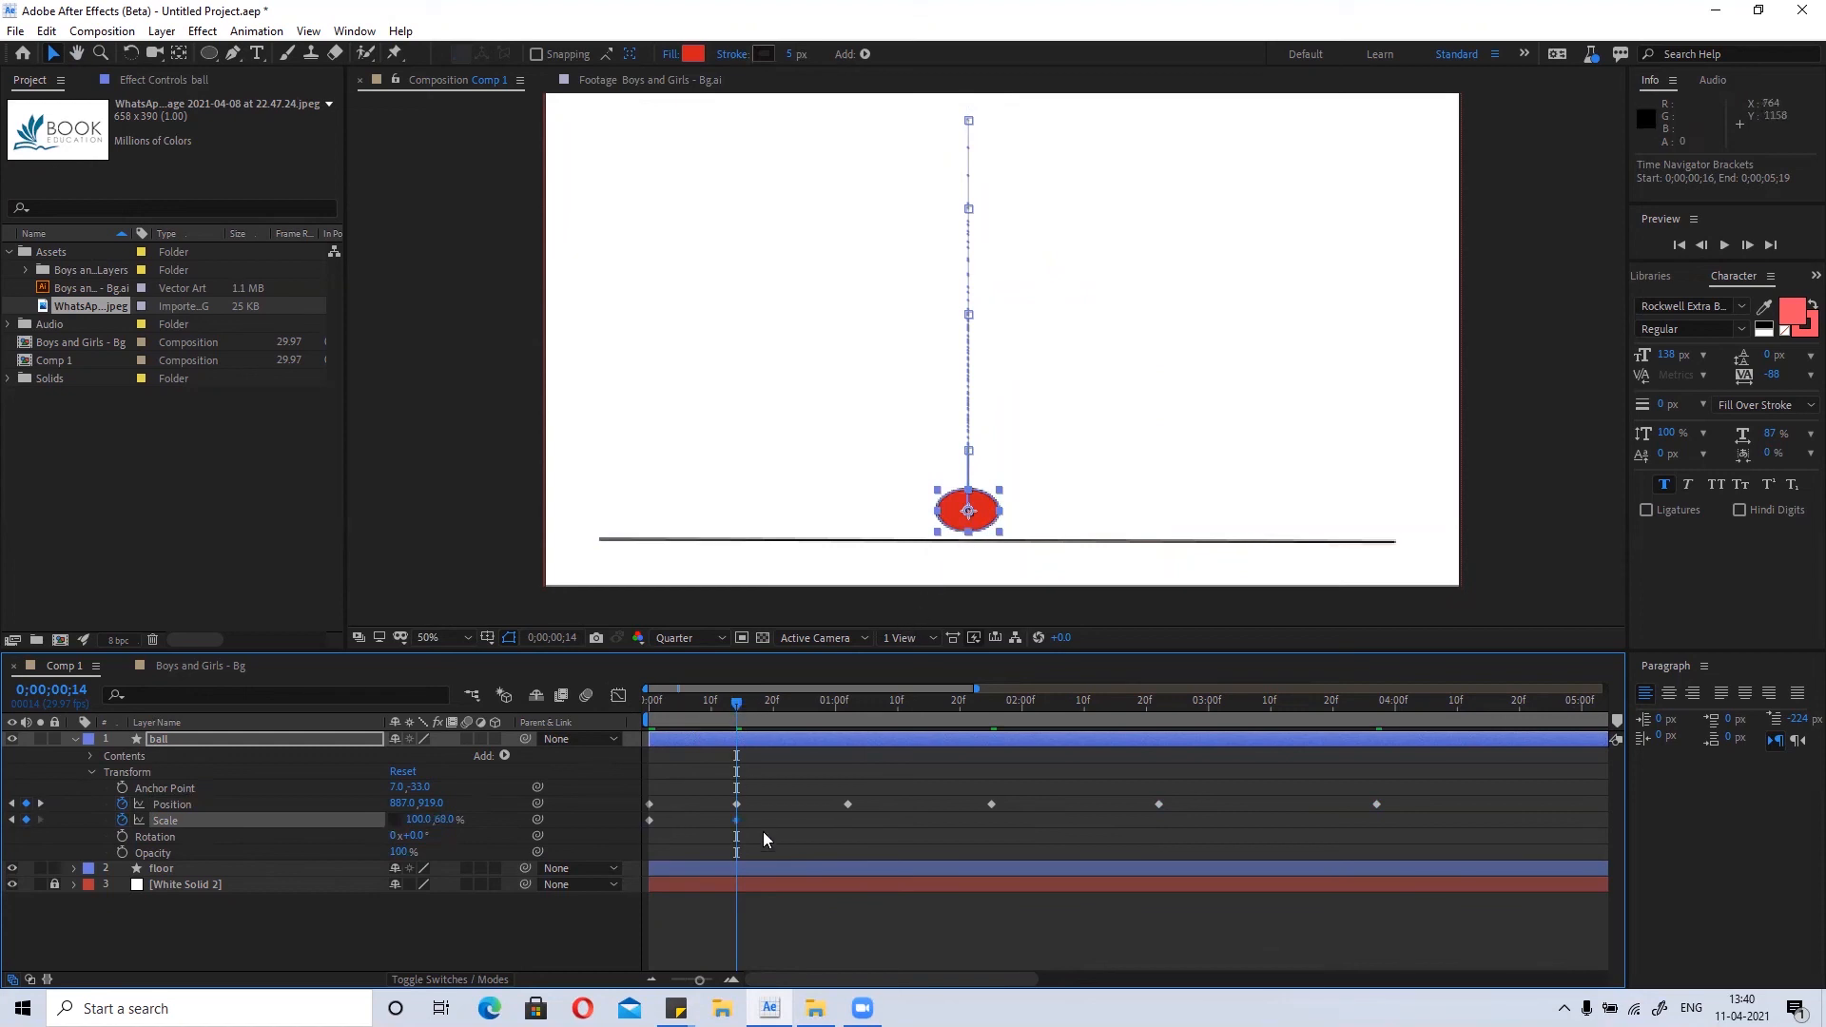
left_click_drag(738, 820, 741, 823)
Deselect the ball layer and preview the squash and bounce from 0;00;00;00.
left_click_drag(737, 705, 649, 706)
scroll(1063, 361, "down", 1)
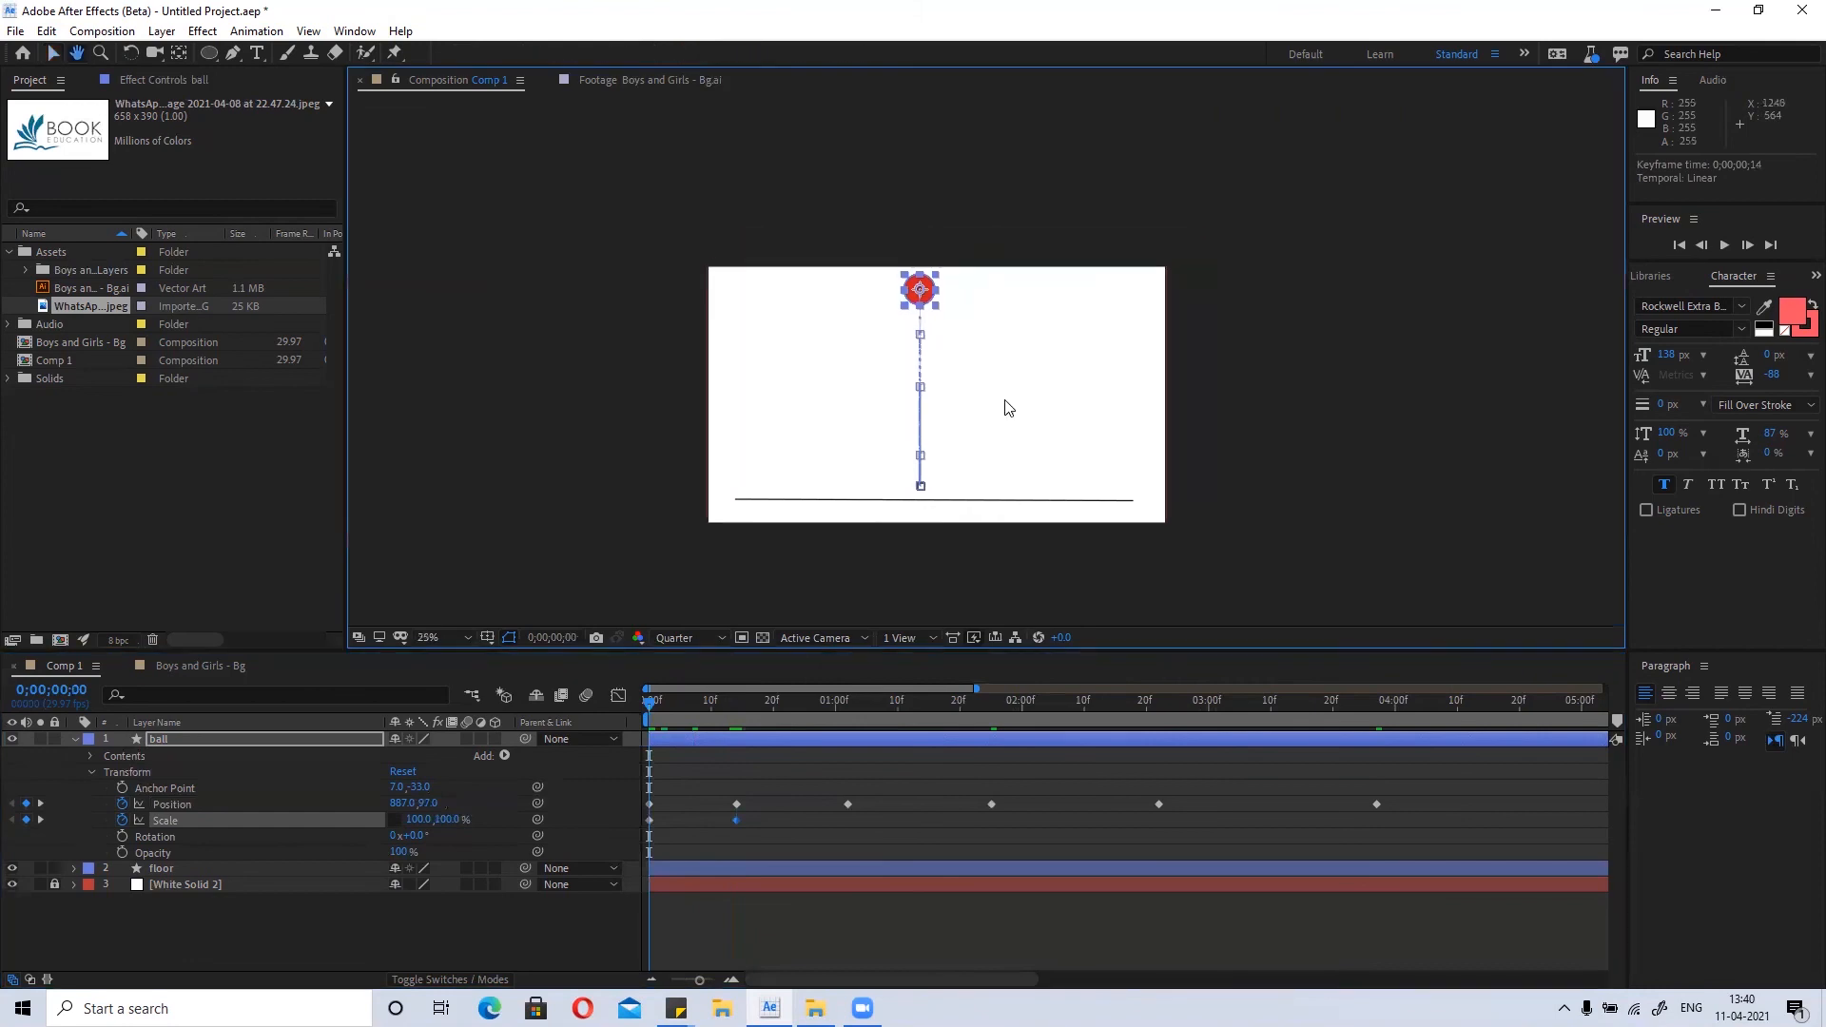
scroll(1008, 407, "up", 1)
key("v")
left_click(1422, 395)
key("space")
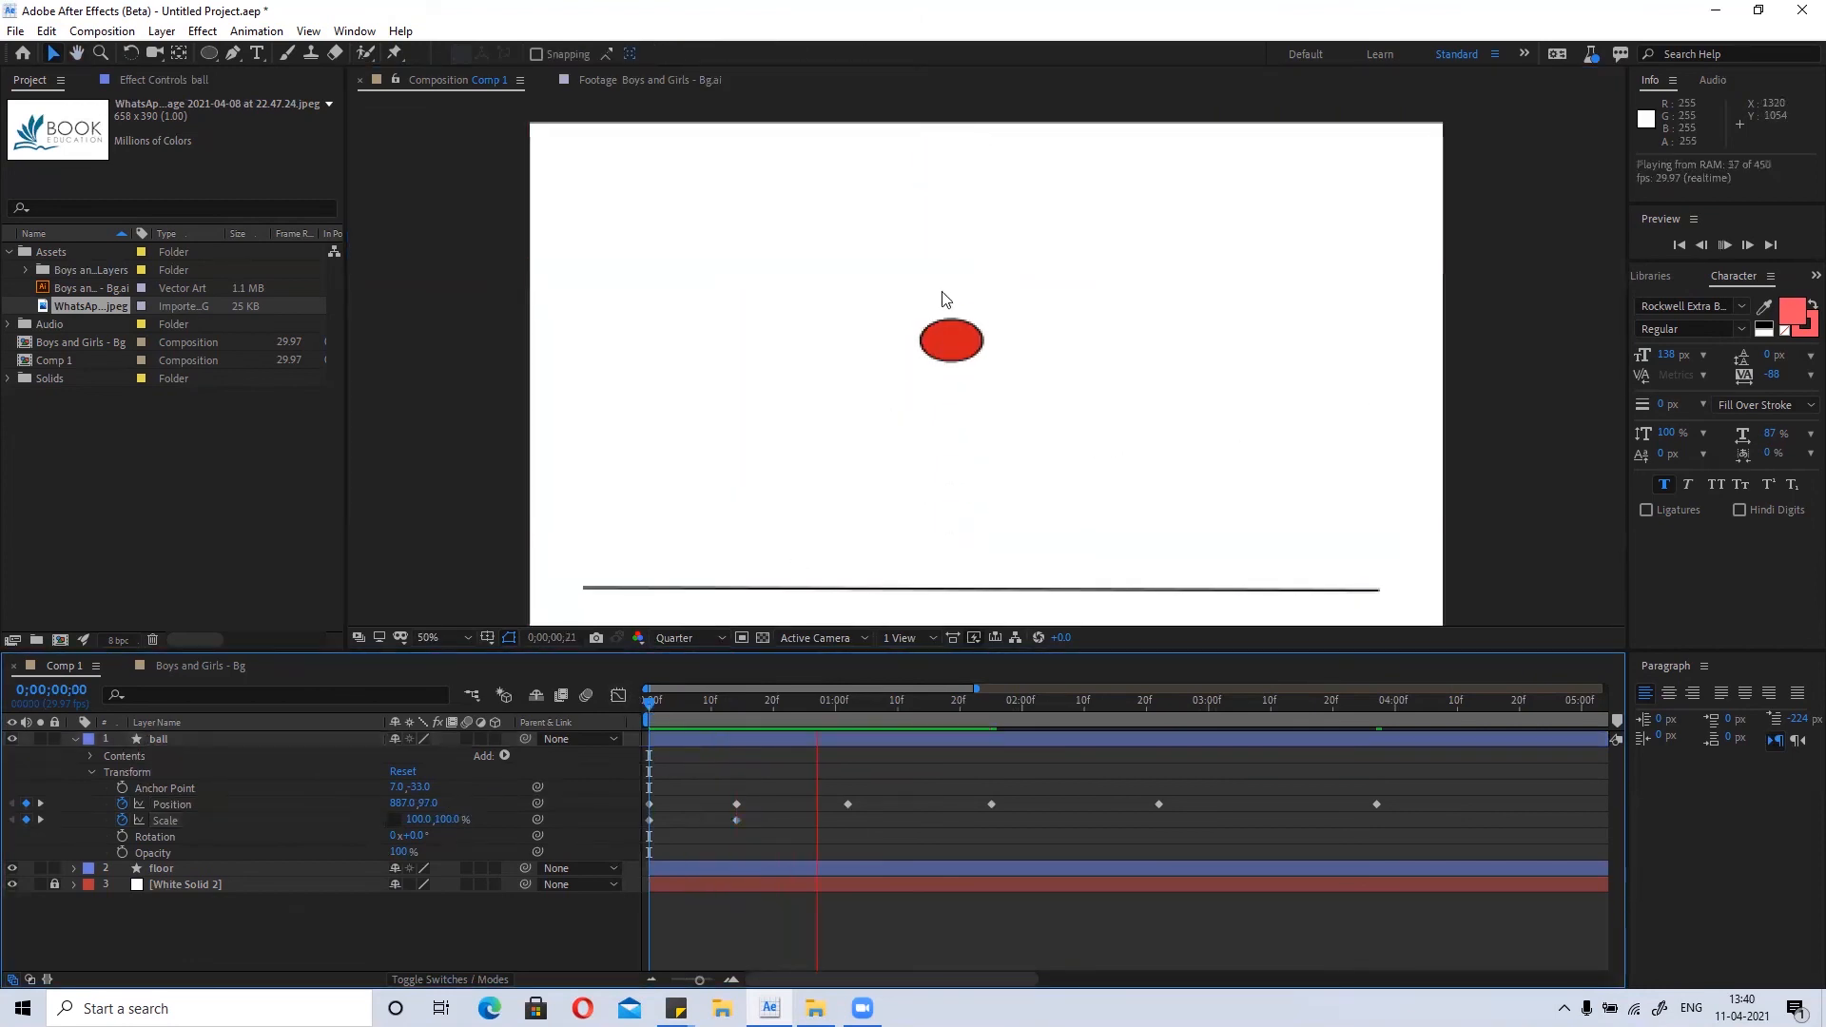
Try making the ball's Scale keyframe at 0;00;00;00 a hold keyframe, check the shape up to 0;00;00;14, and undo the interpolation change.
left_click_drag(654, 705, 745, 712)
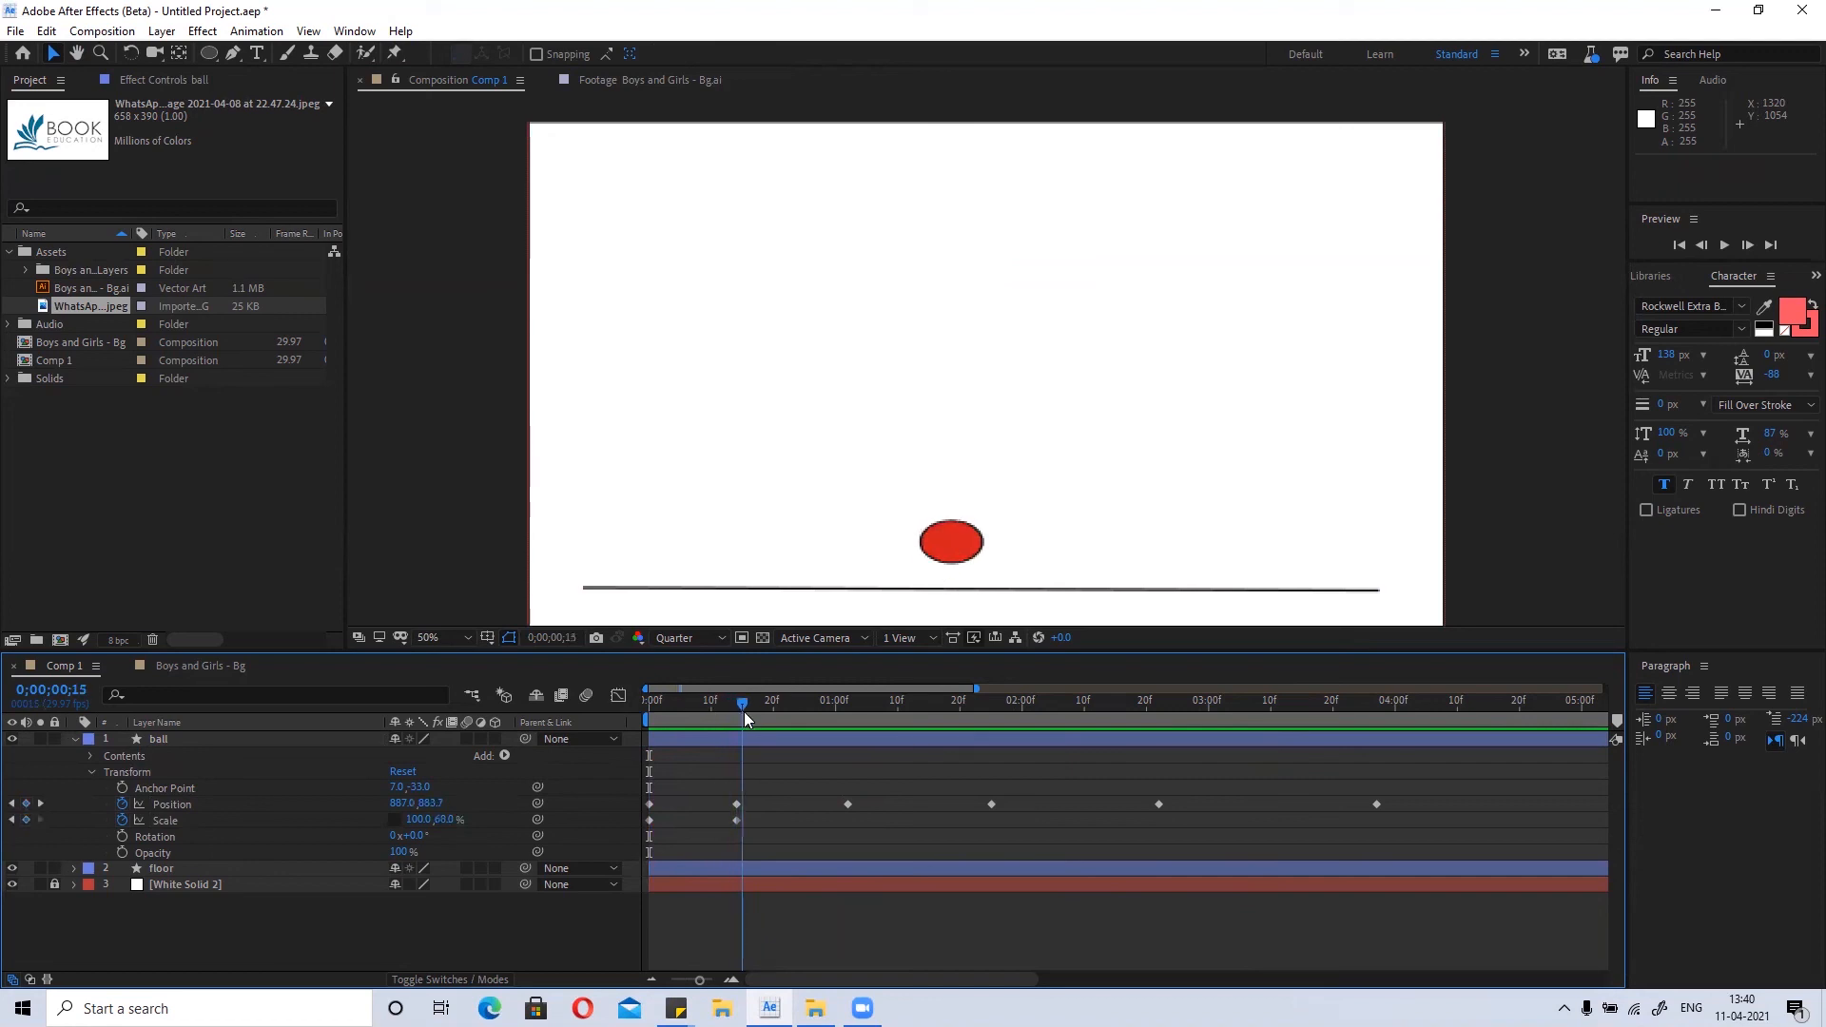
scroll(664, 832, "up", 2)
left_click_drag(774, 824, 1127, 823)
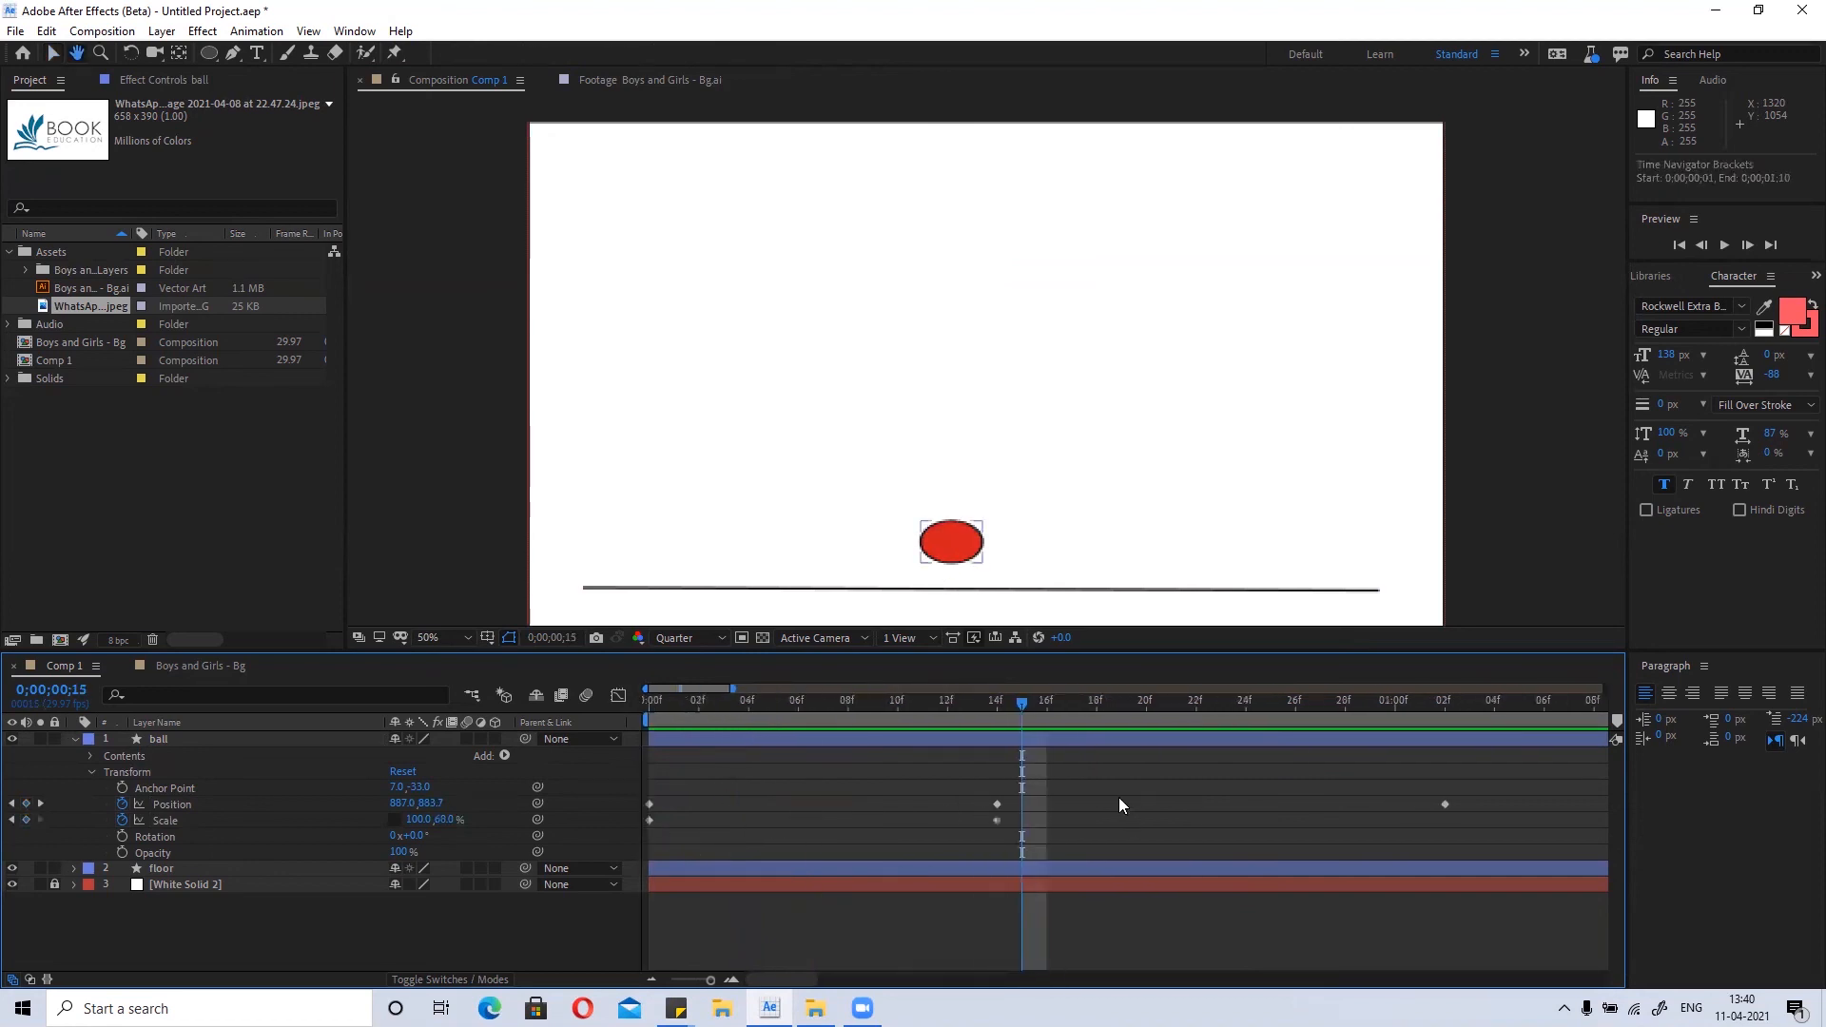
left_click_drag(1025, 704, 774, 705)
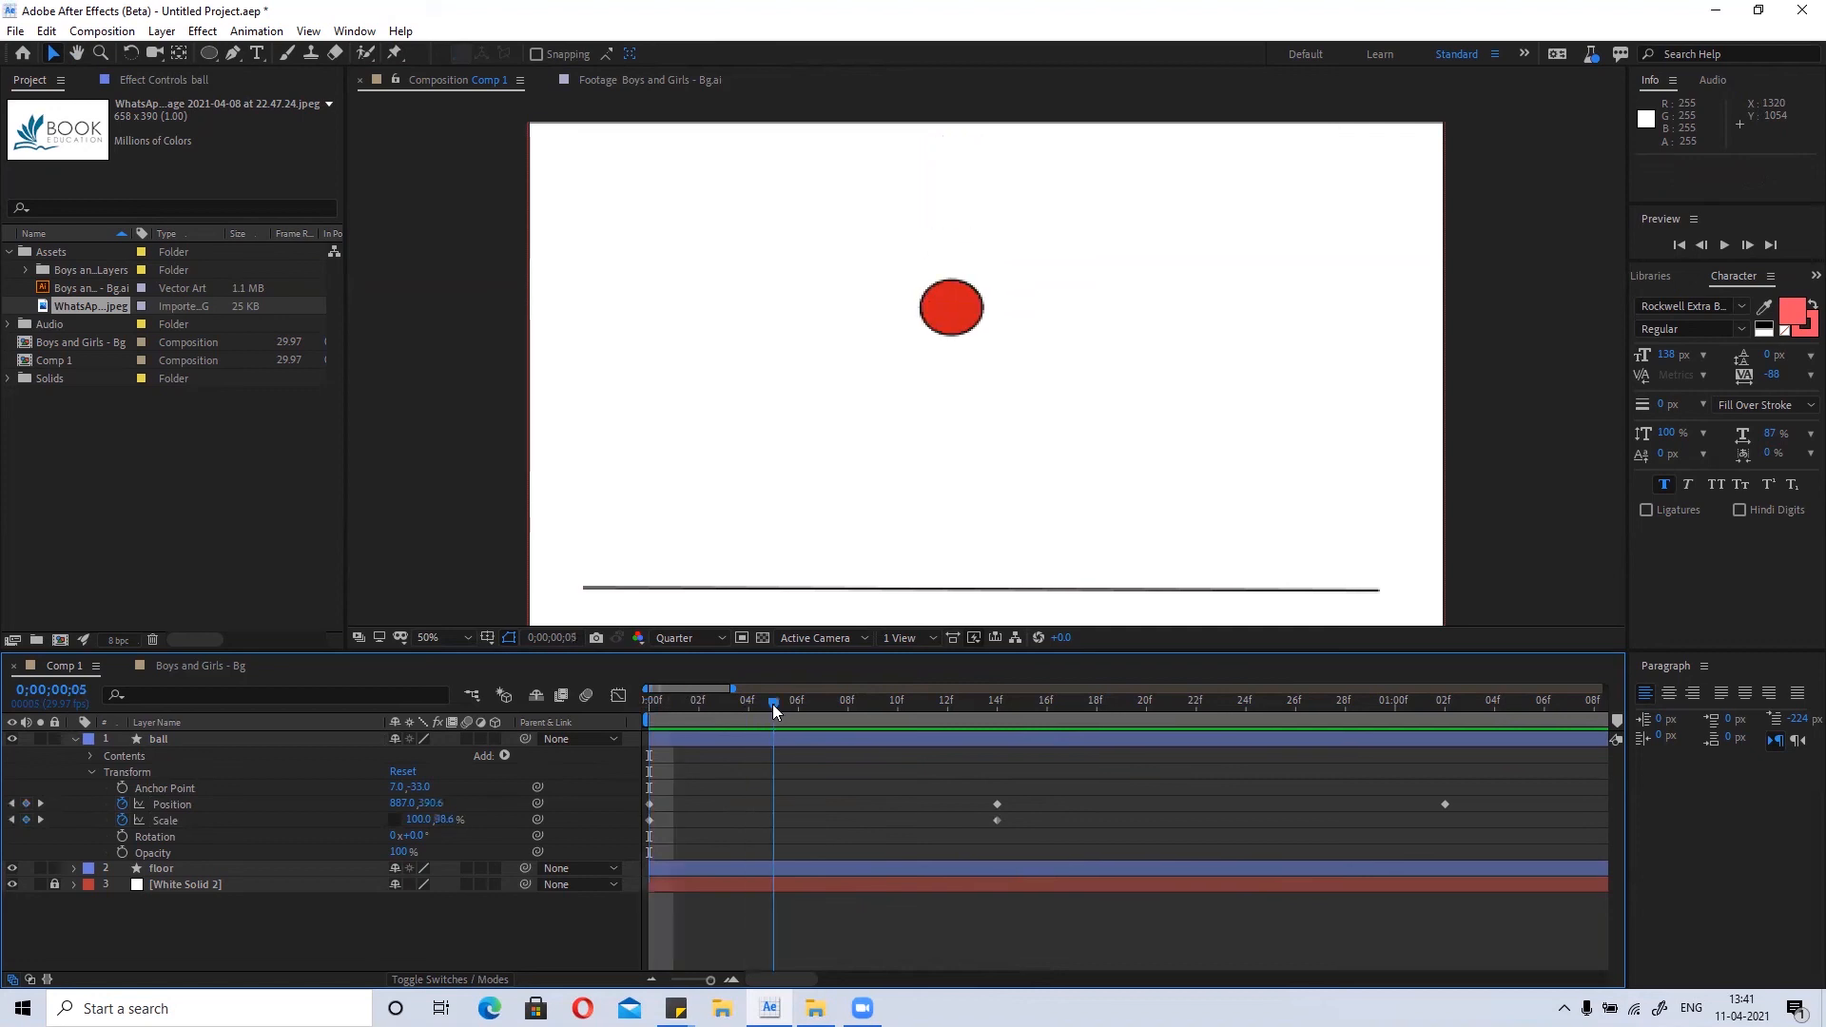
left_click(650, 821)
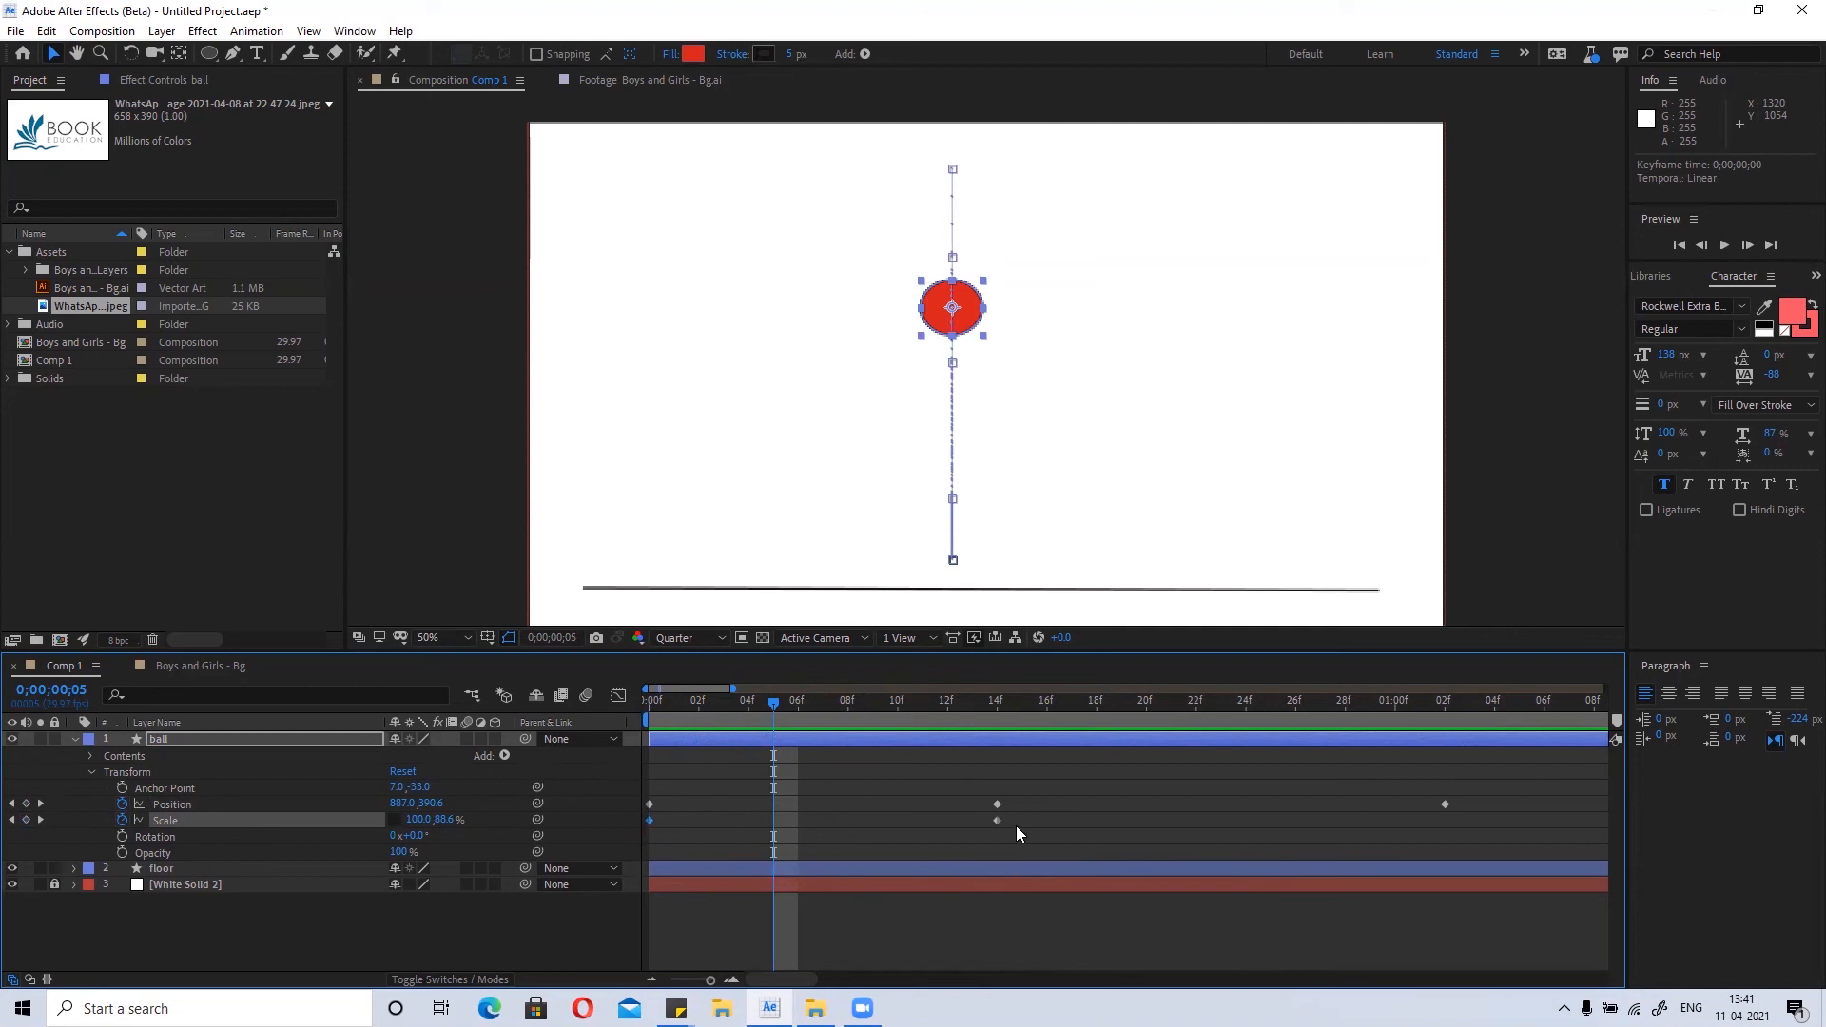
left_click(650, 819, "ctrl+alt")
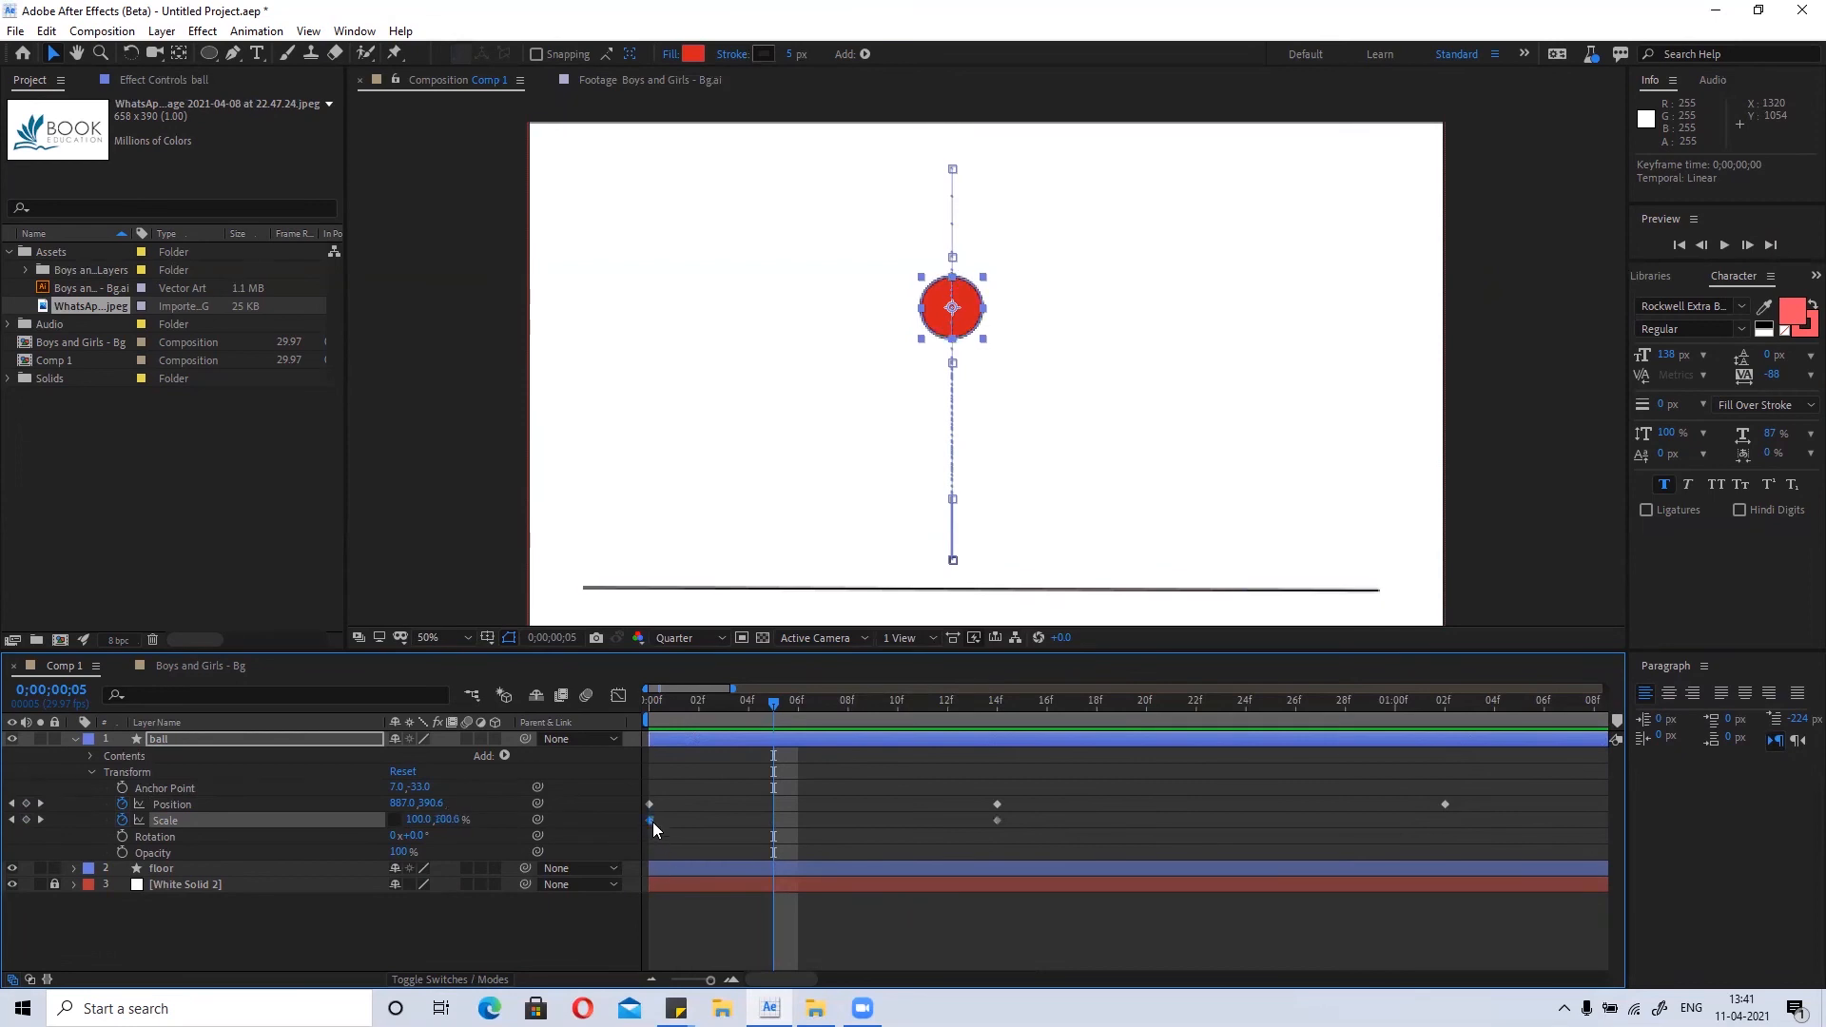
left_click(735, 807)
left_click_drag(770, 706, 996, 761)
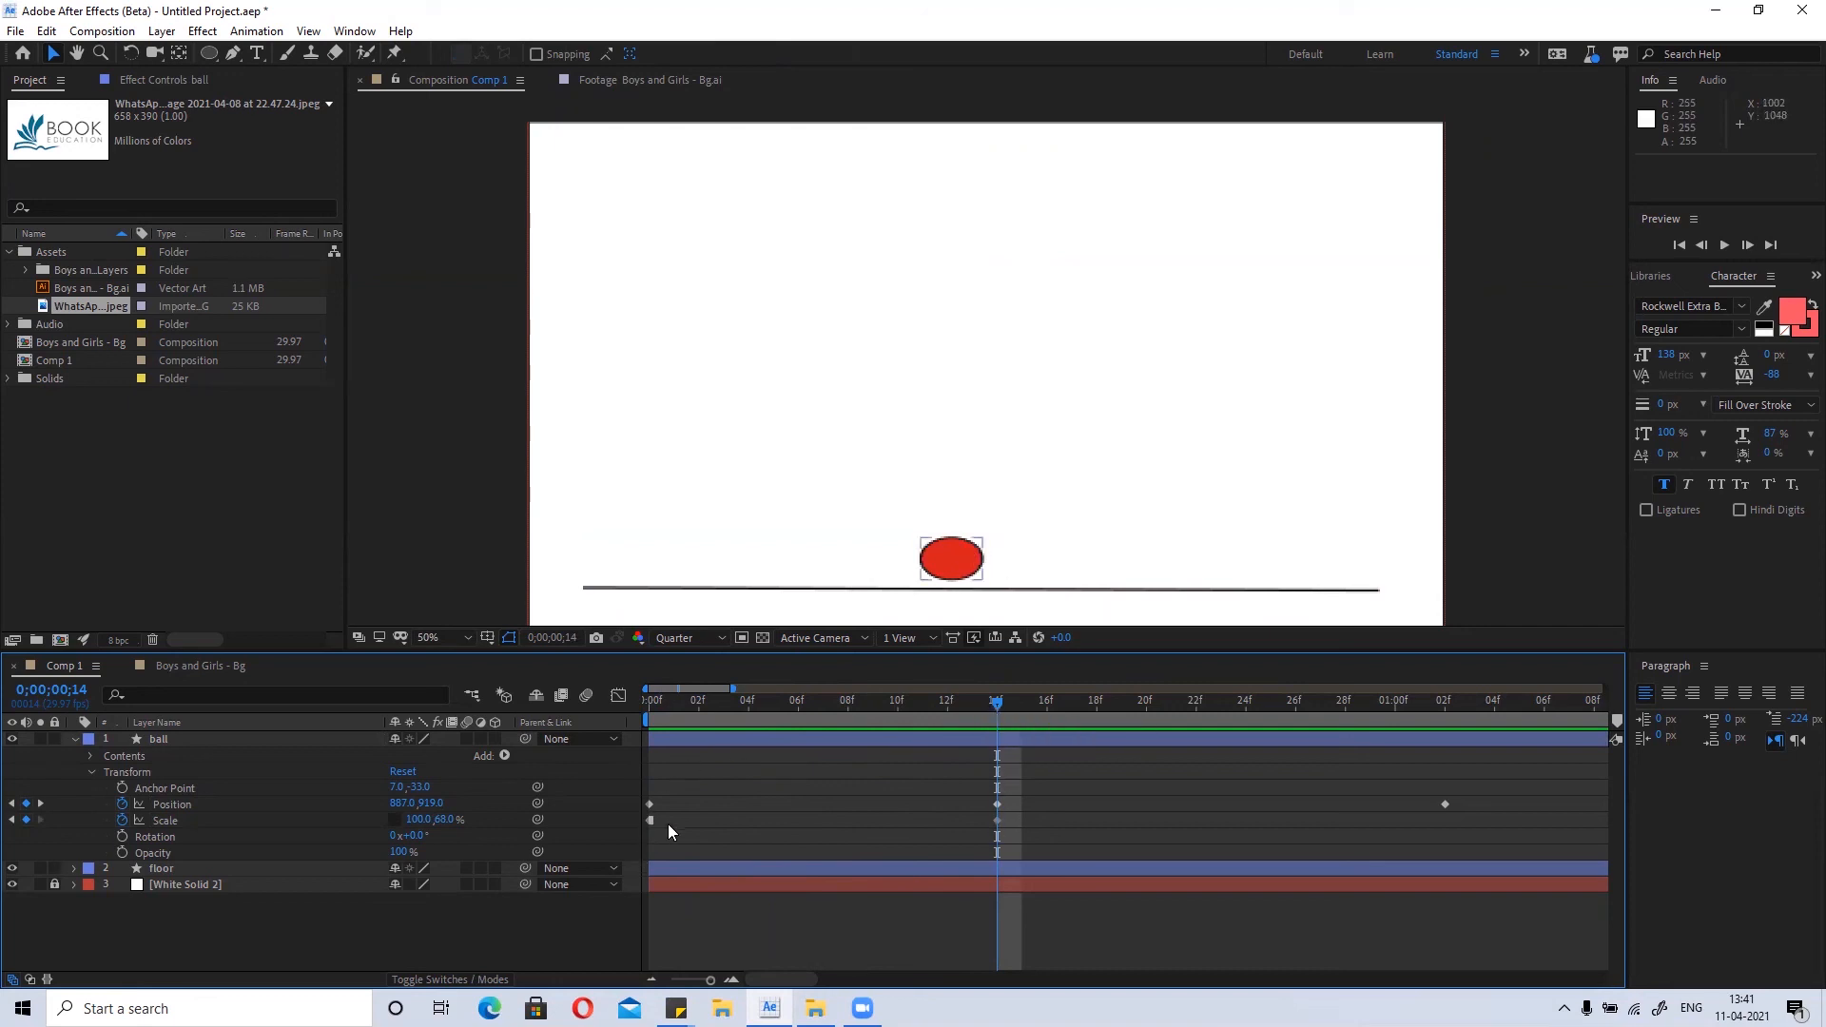
key("ctrl+z")
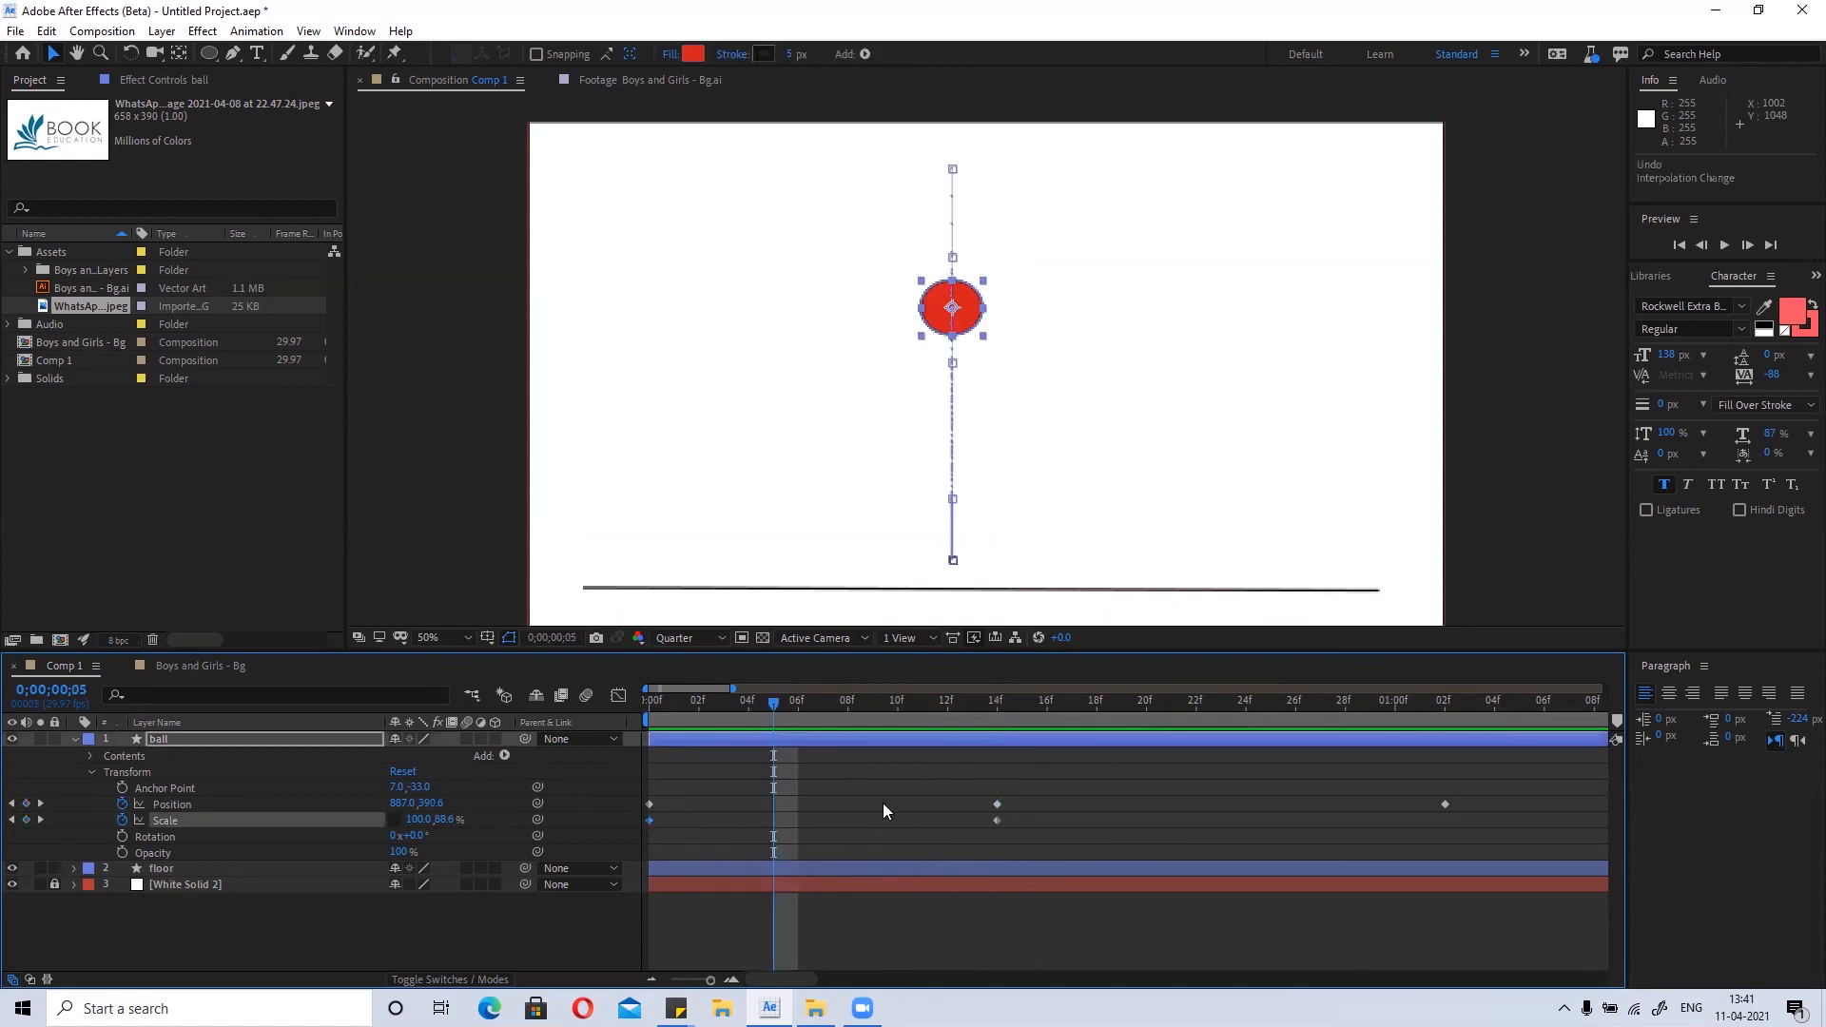
Try pasting a copy of the ball's first Scale keyframe at 0;00;00;13, and undo the paste.
left_click_drag(778, 702, 974, 727)
left_click_drag(984, 723, 982, 731)
left_click(664, 821)
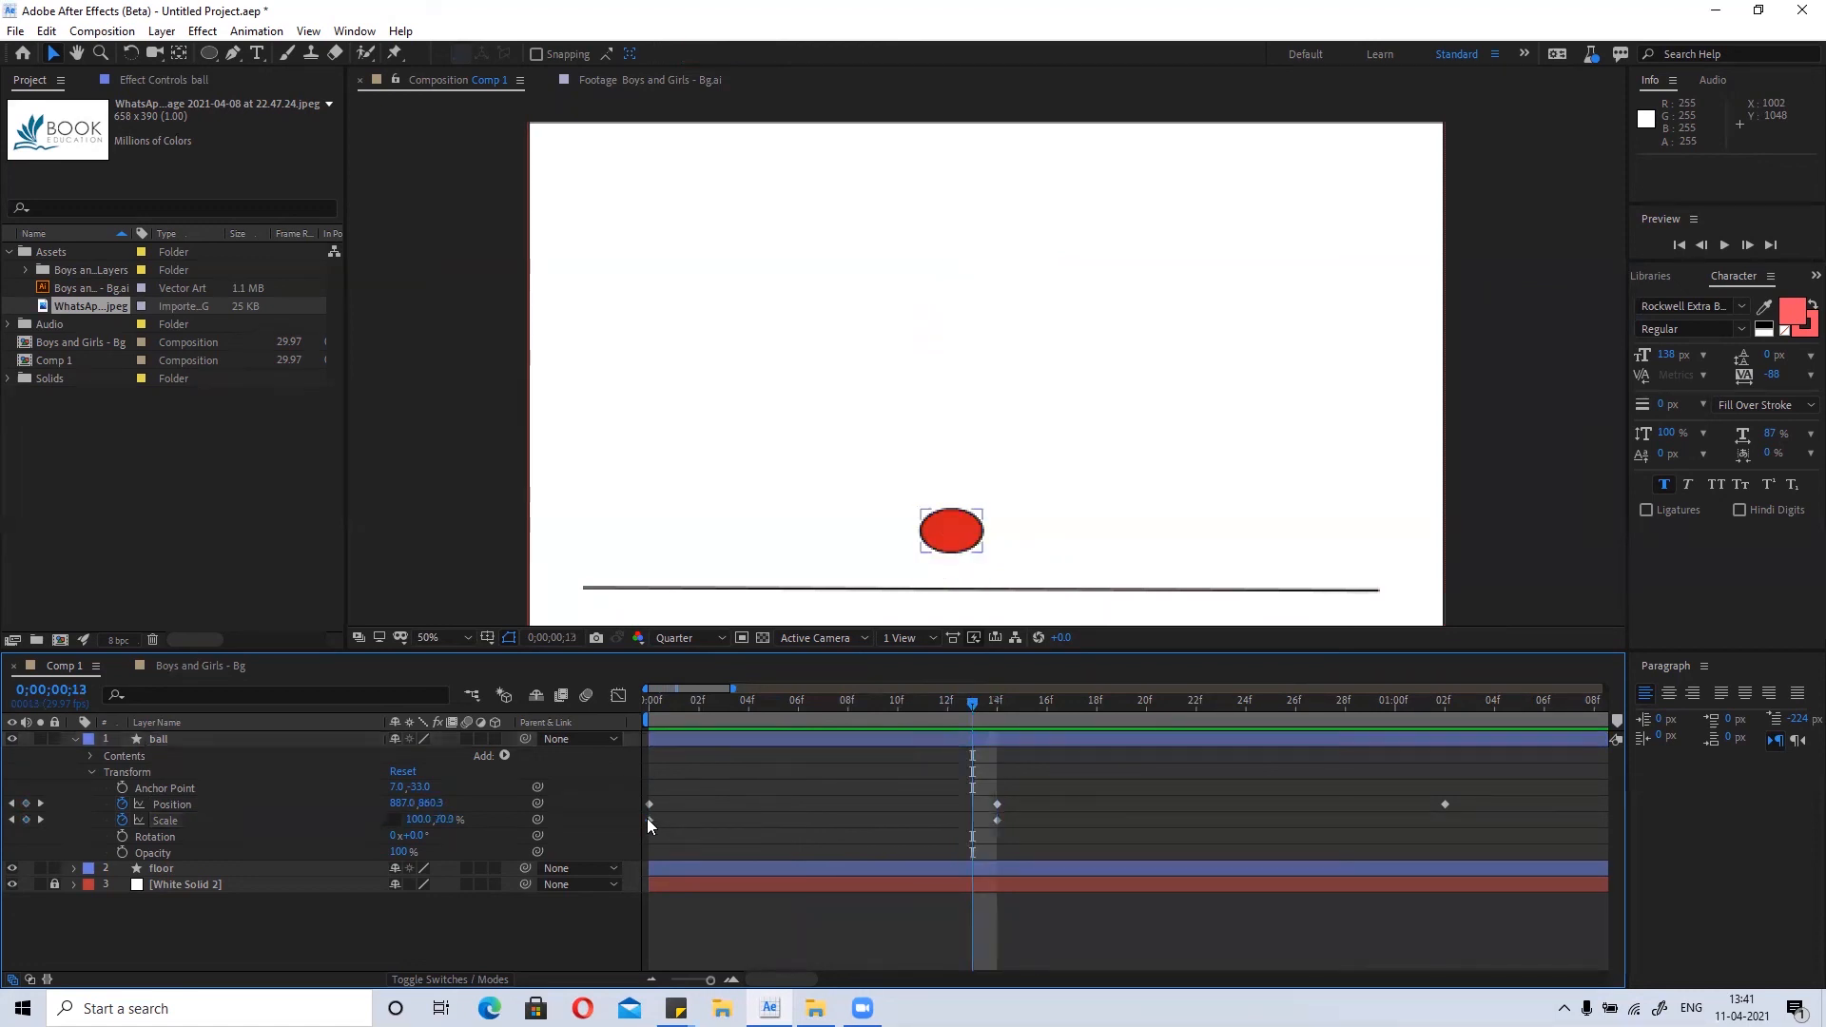
left_click(649, 820)
key("ctrl+c")
key("ctrl+v")
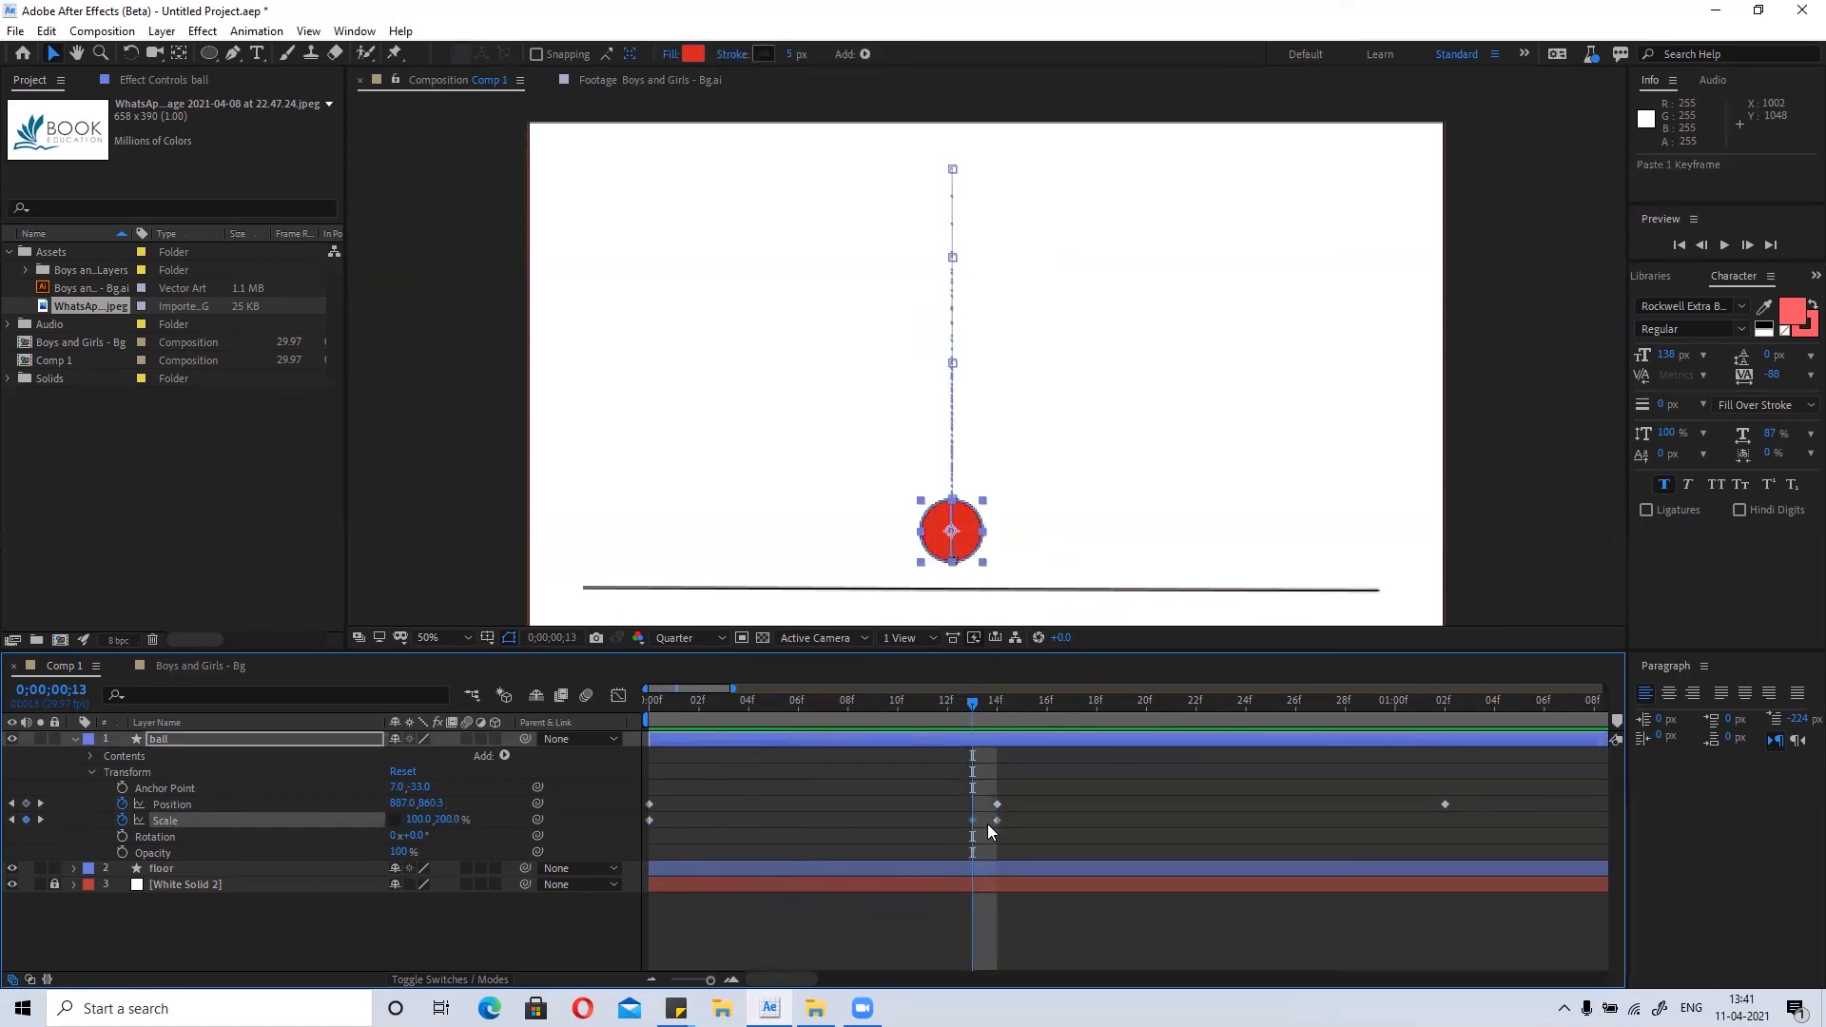
left_click_drag(906, 715, 1000, 739)
key("ctrl+z")
key("Page_Up")
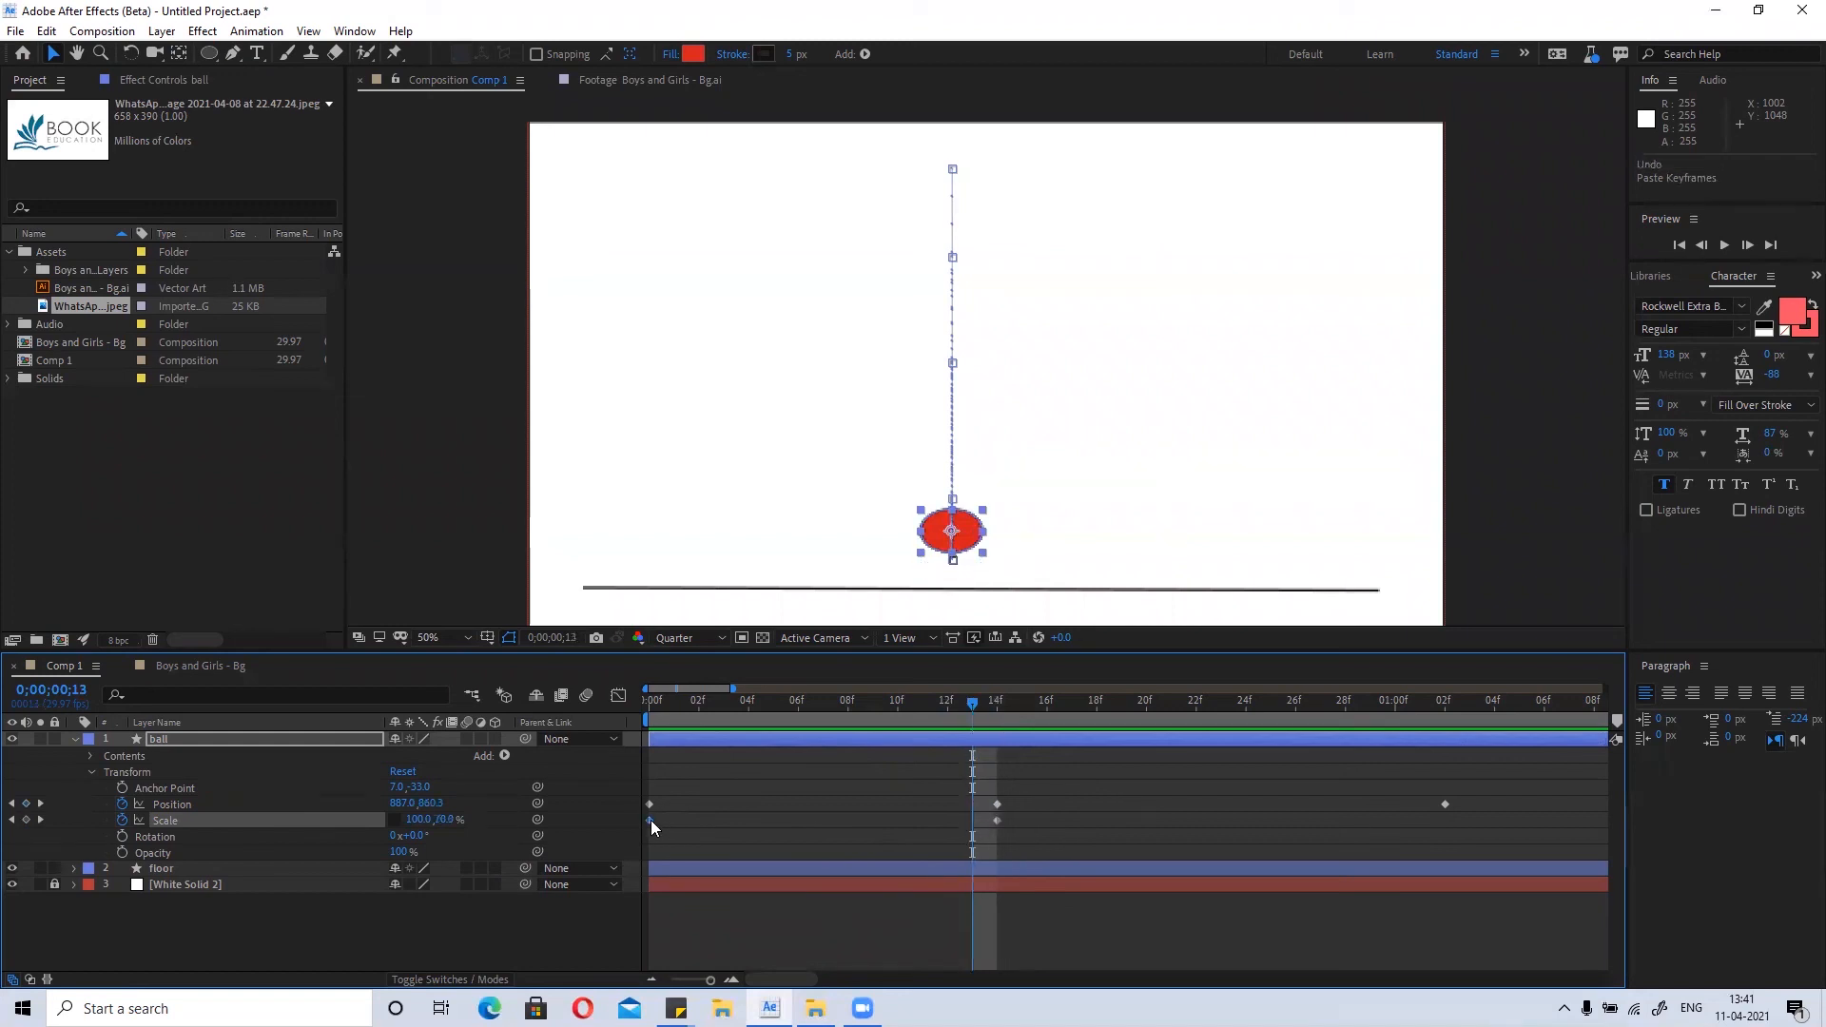
Convert the ball's Scale keyframe at 0;00;00;00 to a hold keyframe and check the squash at 0;00;00;14.
left_click(649, 820, "ctrl+alt")
left_click(780, 810)
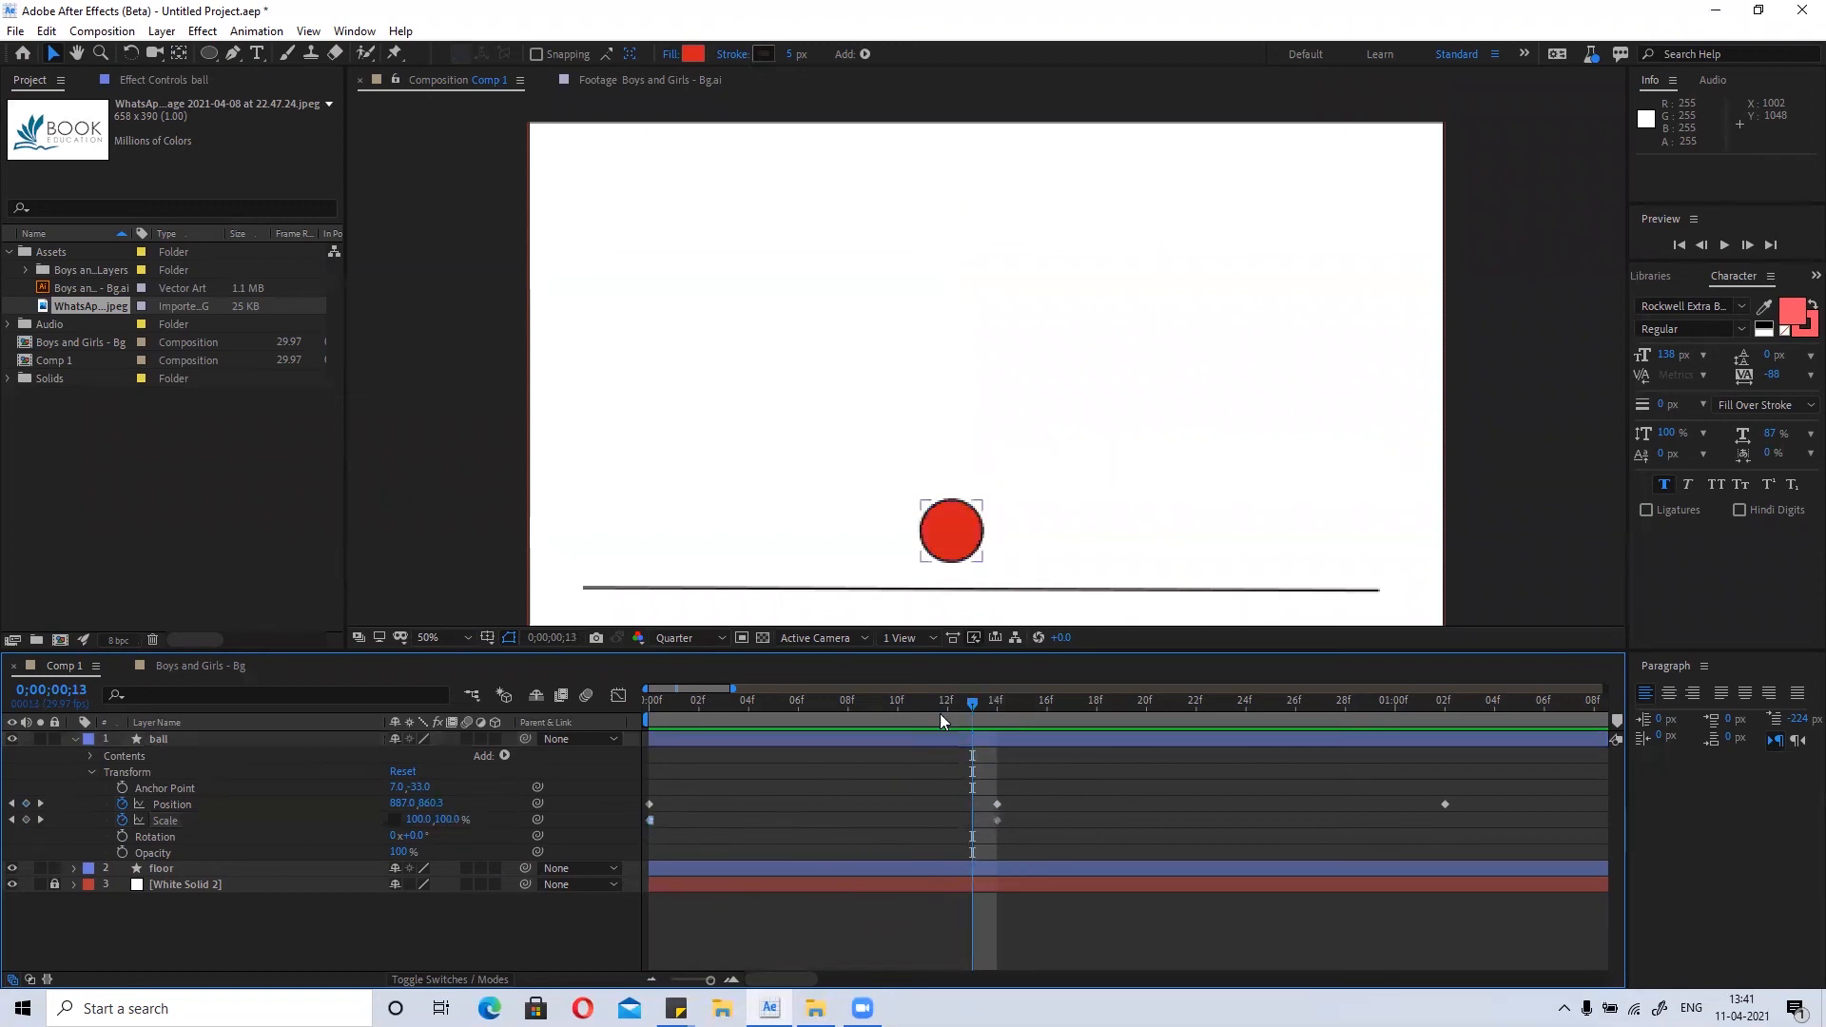
mouse_move(970, 708)
left_mouse_down()
mouse_move(1019, 712)
mouse_move(993, 710)
left_mouse_up()
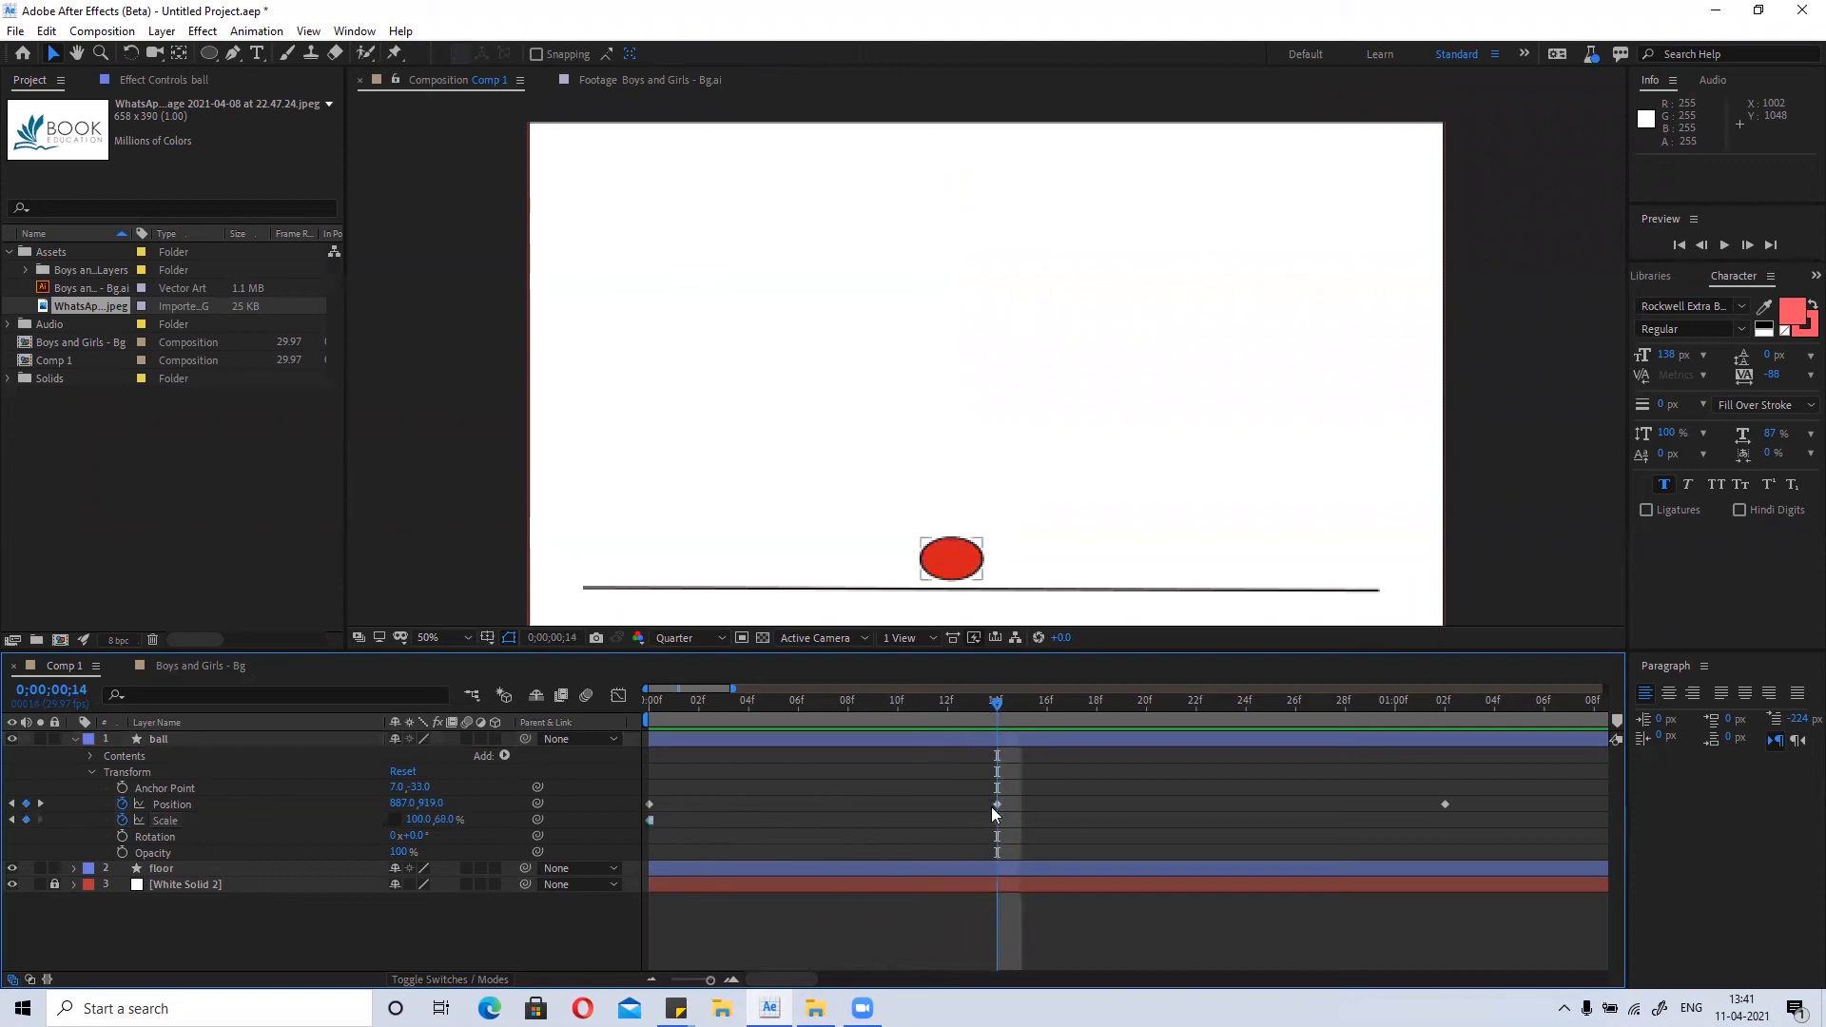
Shift the first impact's Position keyframe to 0;00;00;13, and lower the squashed ball onto the floor line at 0;00;00;15, Position about 887, 936.
left_click_drag(997, 805, 972, 804)
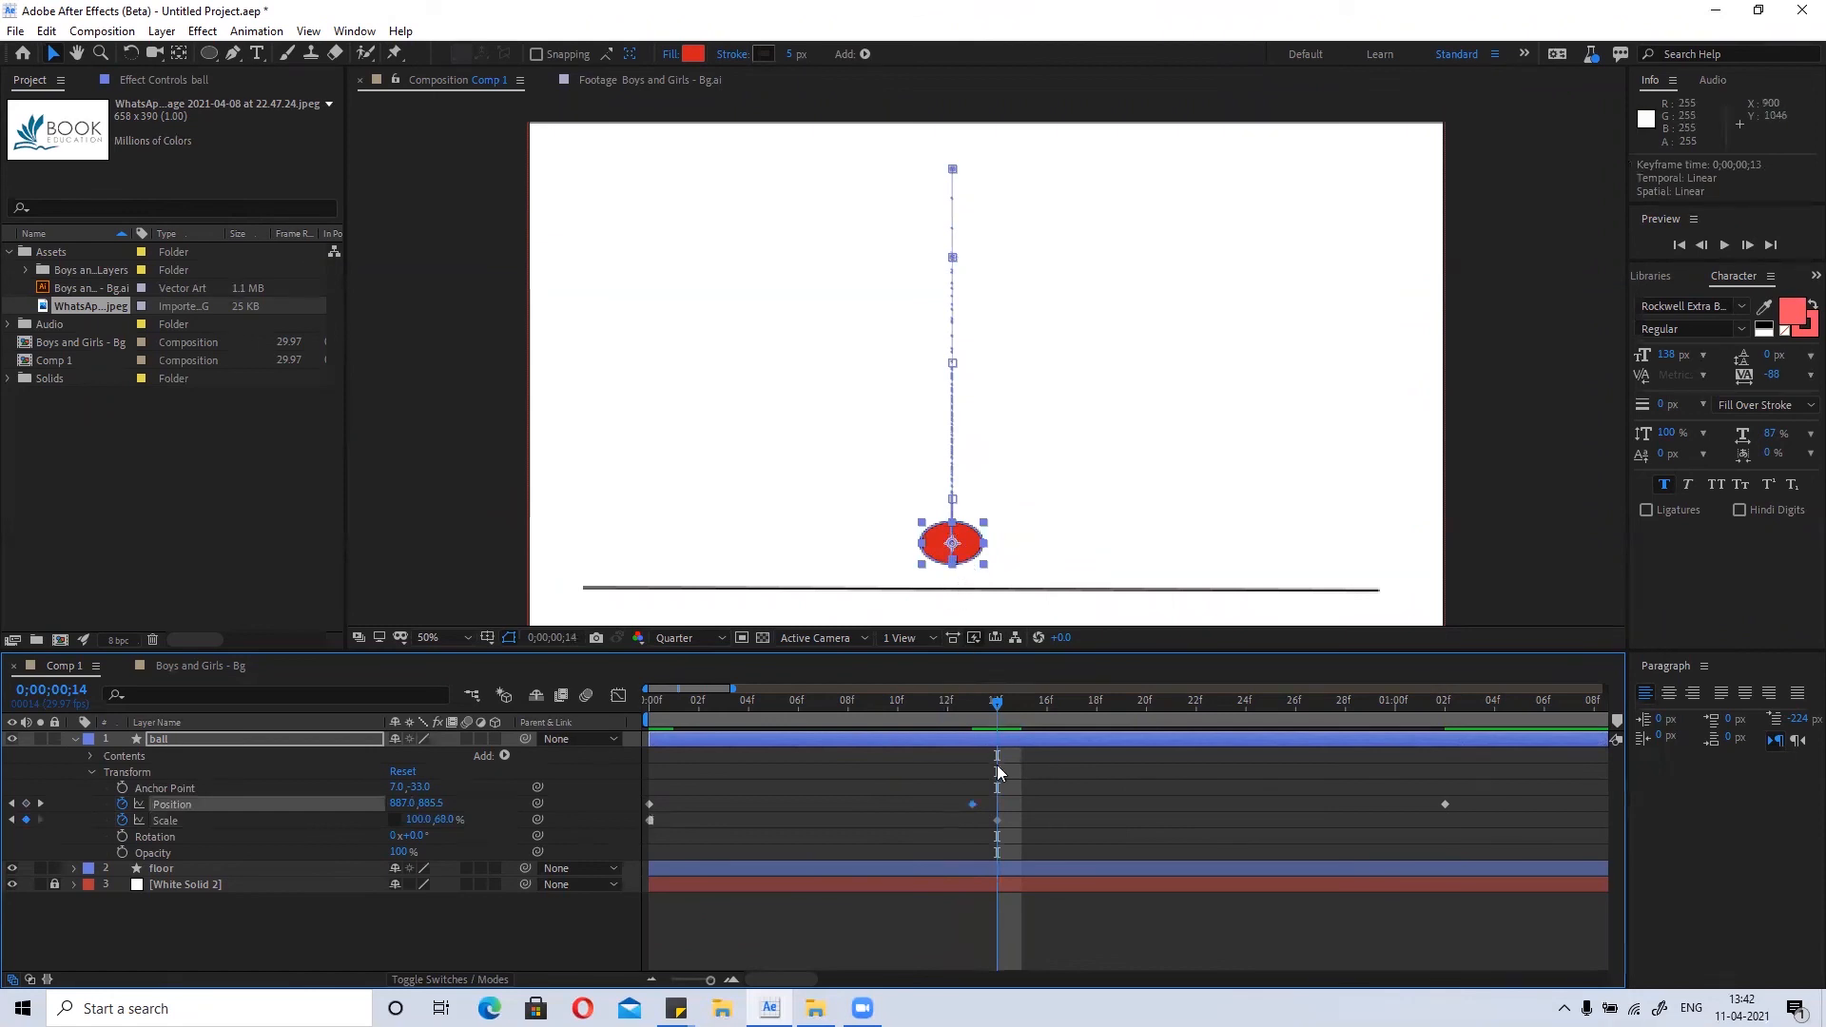
left_click_drag(999, 708, 974, 714)
left_click(997, 717)
left_click(1020, 704)
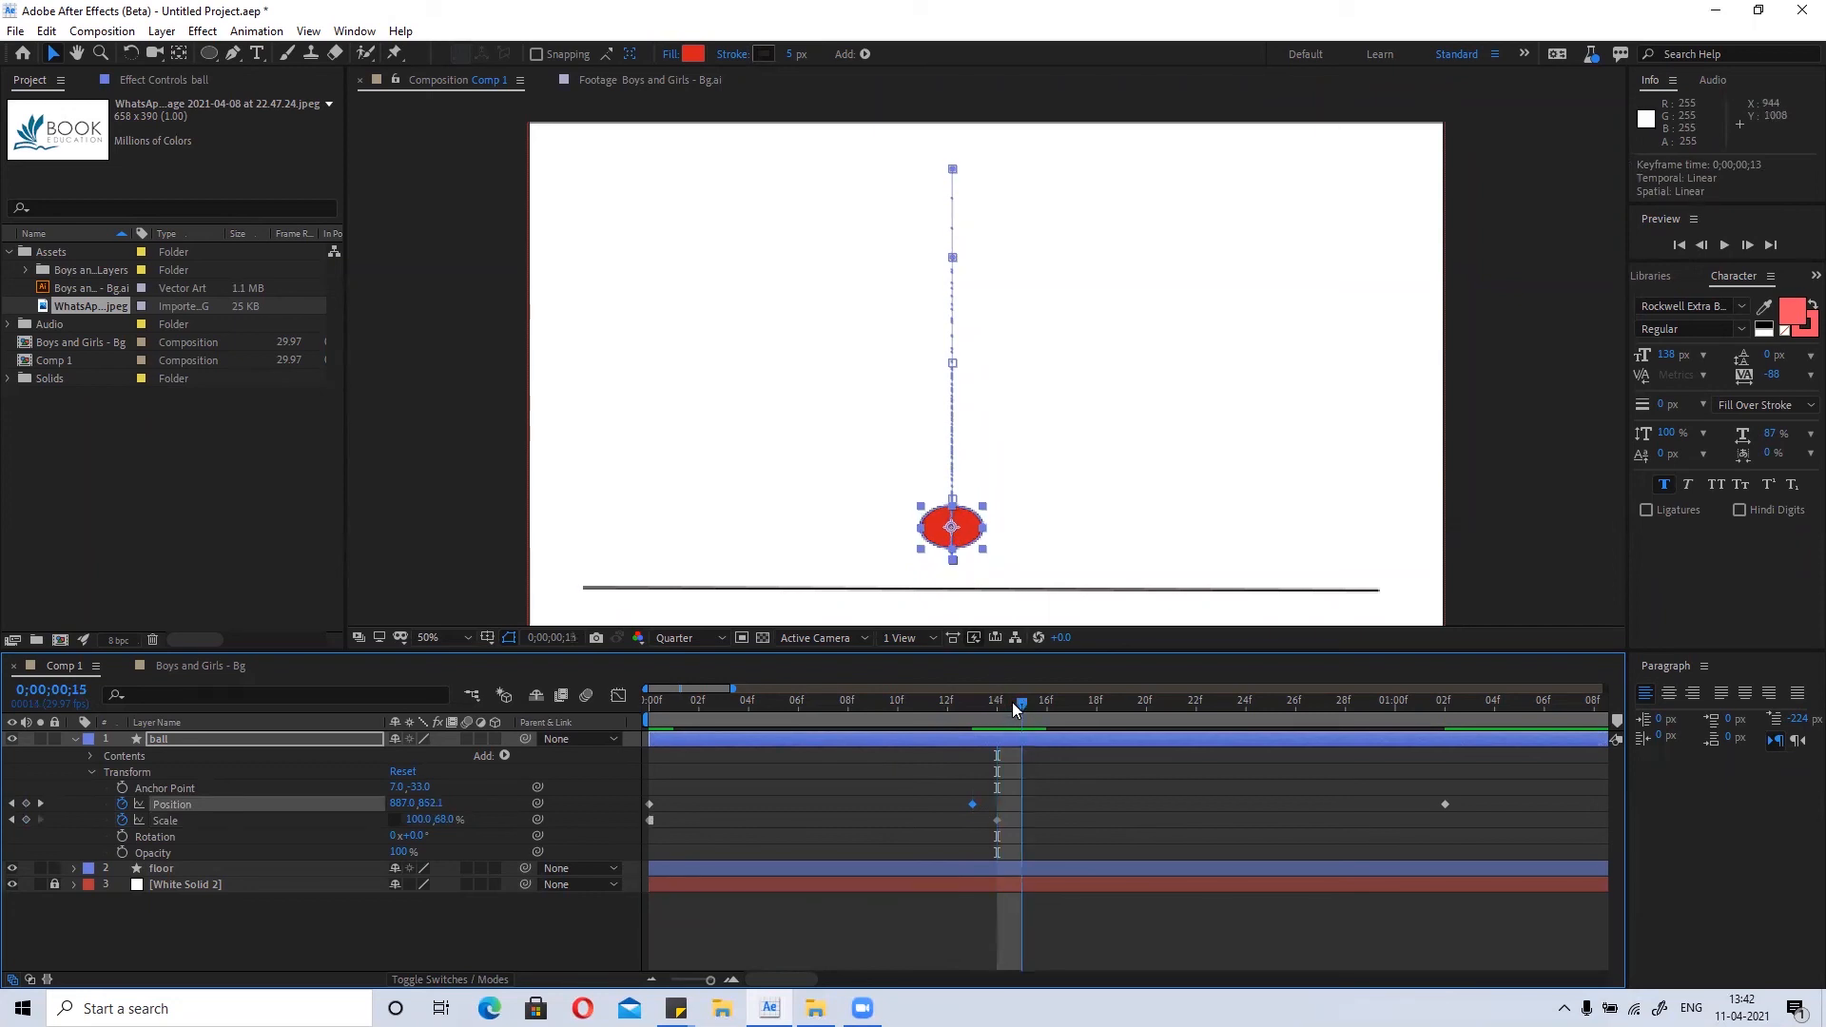
left_click_drag(953, 537, 955, 568)
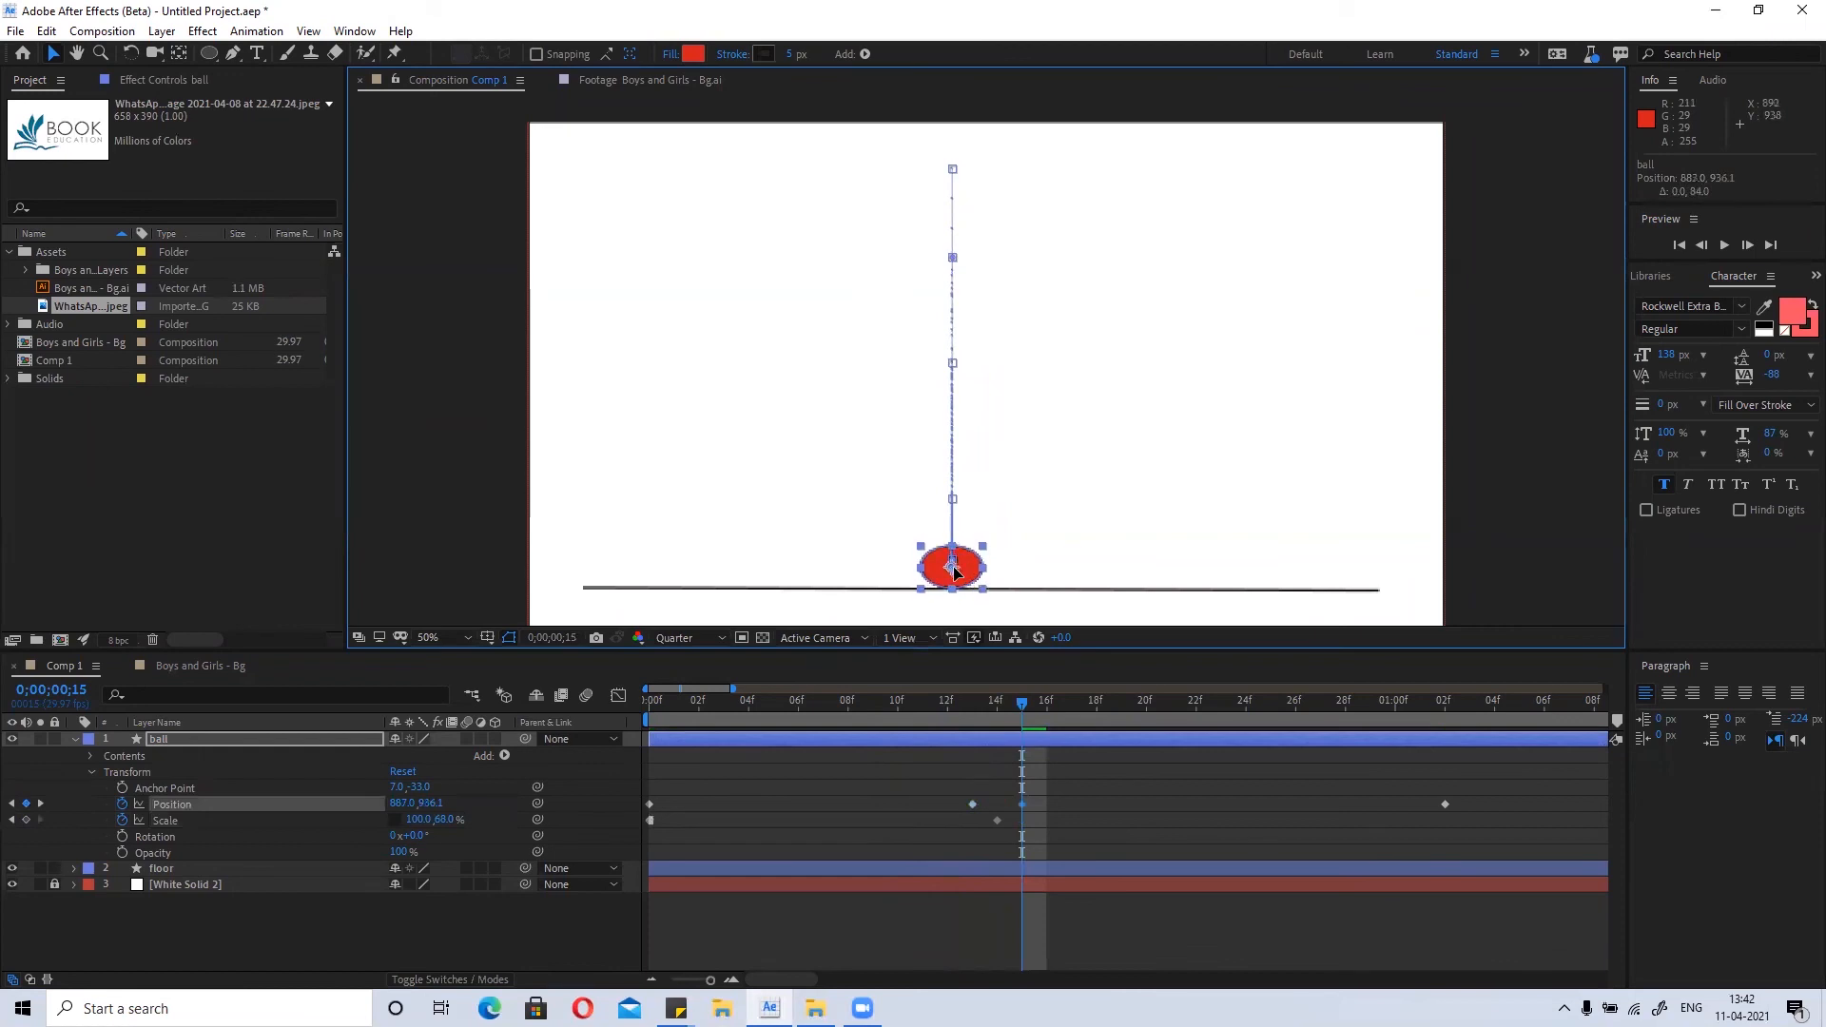
mouse_move(1021, 709)
left_mouse_down()
mouse_move(976, 715)
mouse_move(1021, 716)
left_mouse_up()
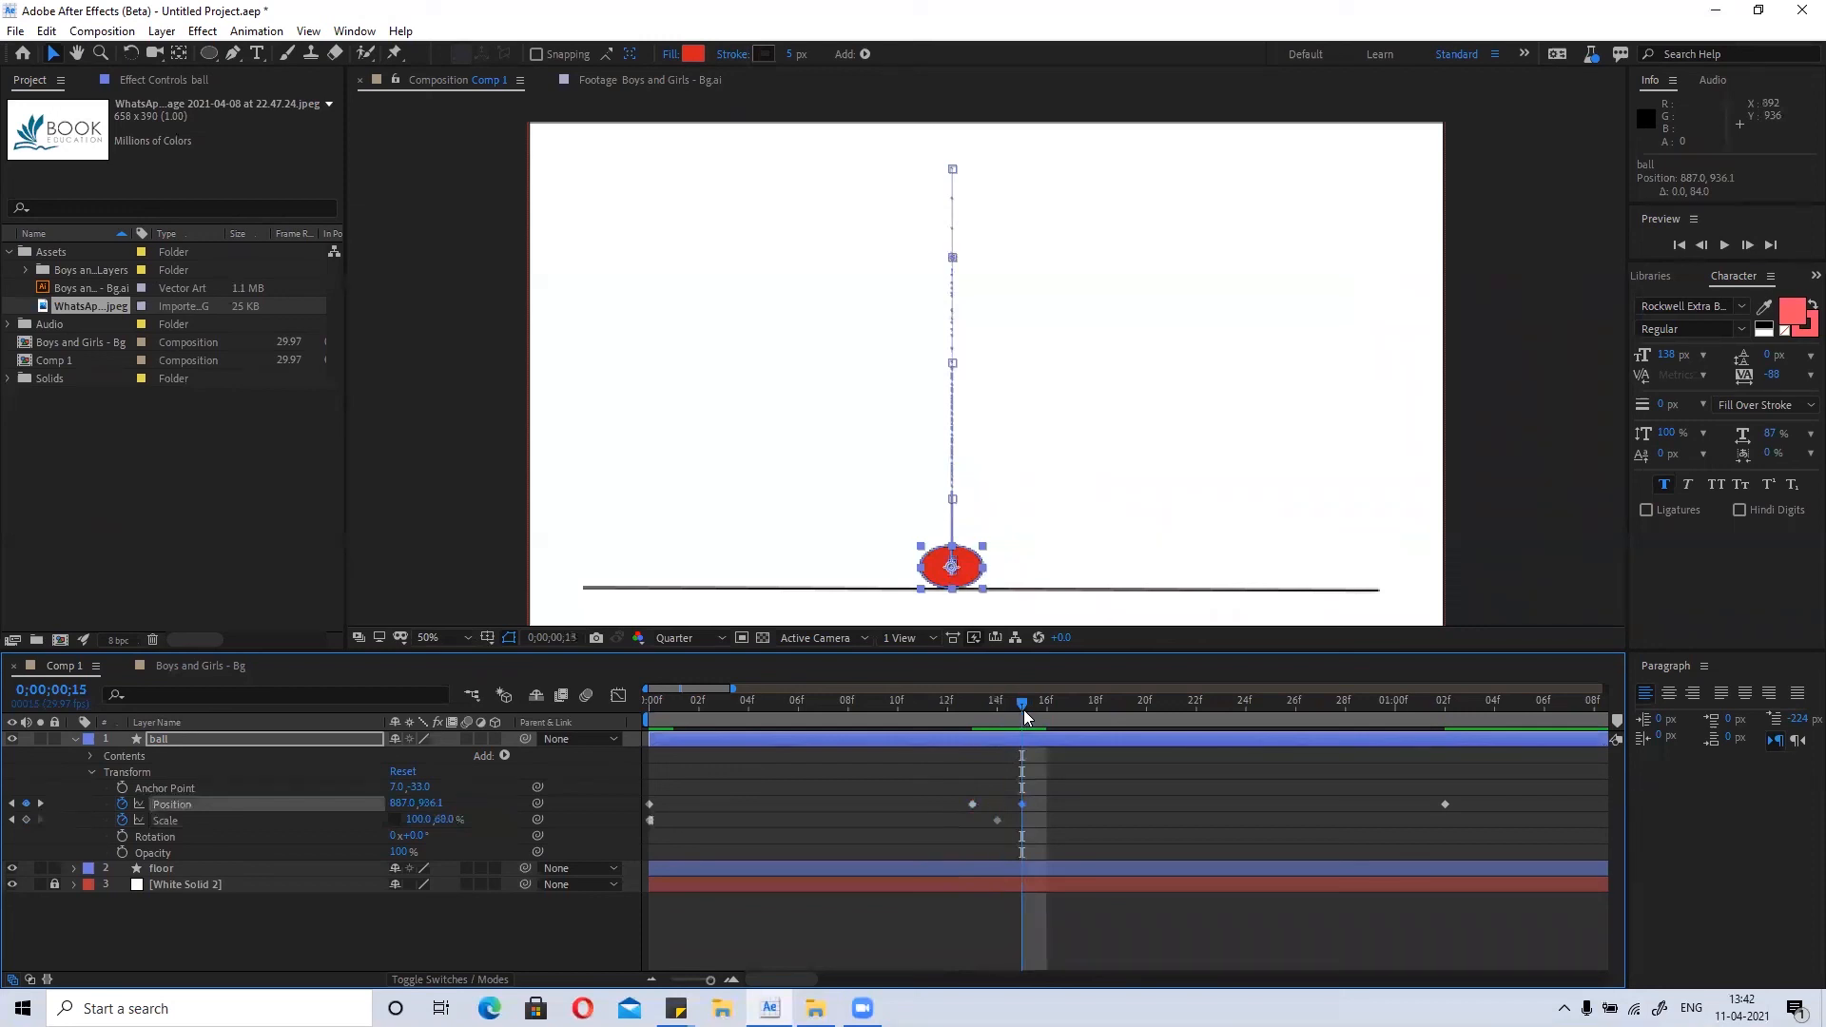
Copy the ball's first Scale hold keyframe to 0;00;00;16 to restore its full 100% shape after the impact.
left_click_drag(1034, 715, 1051, 720)
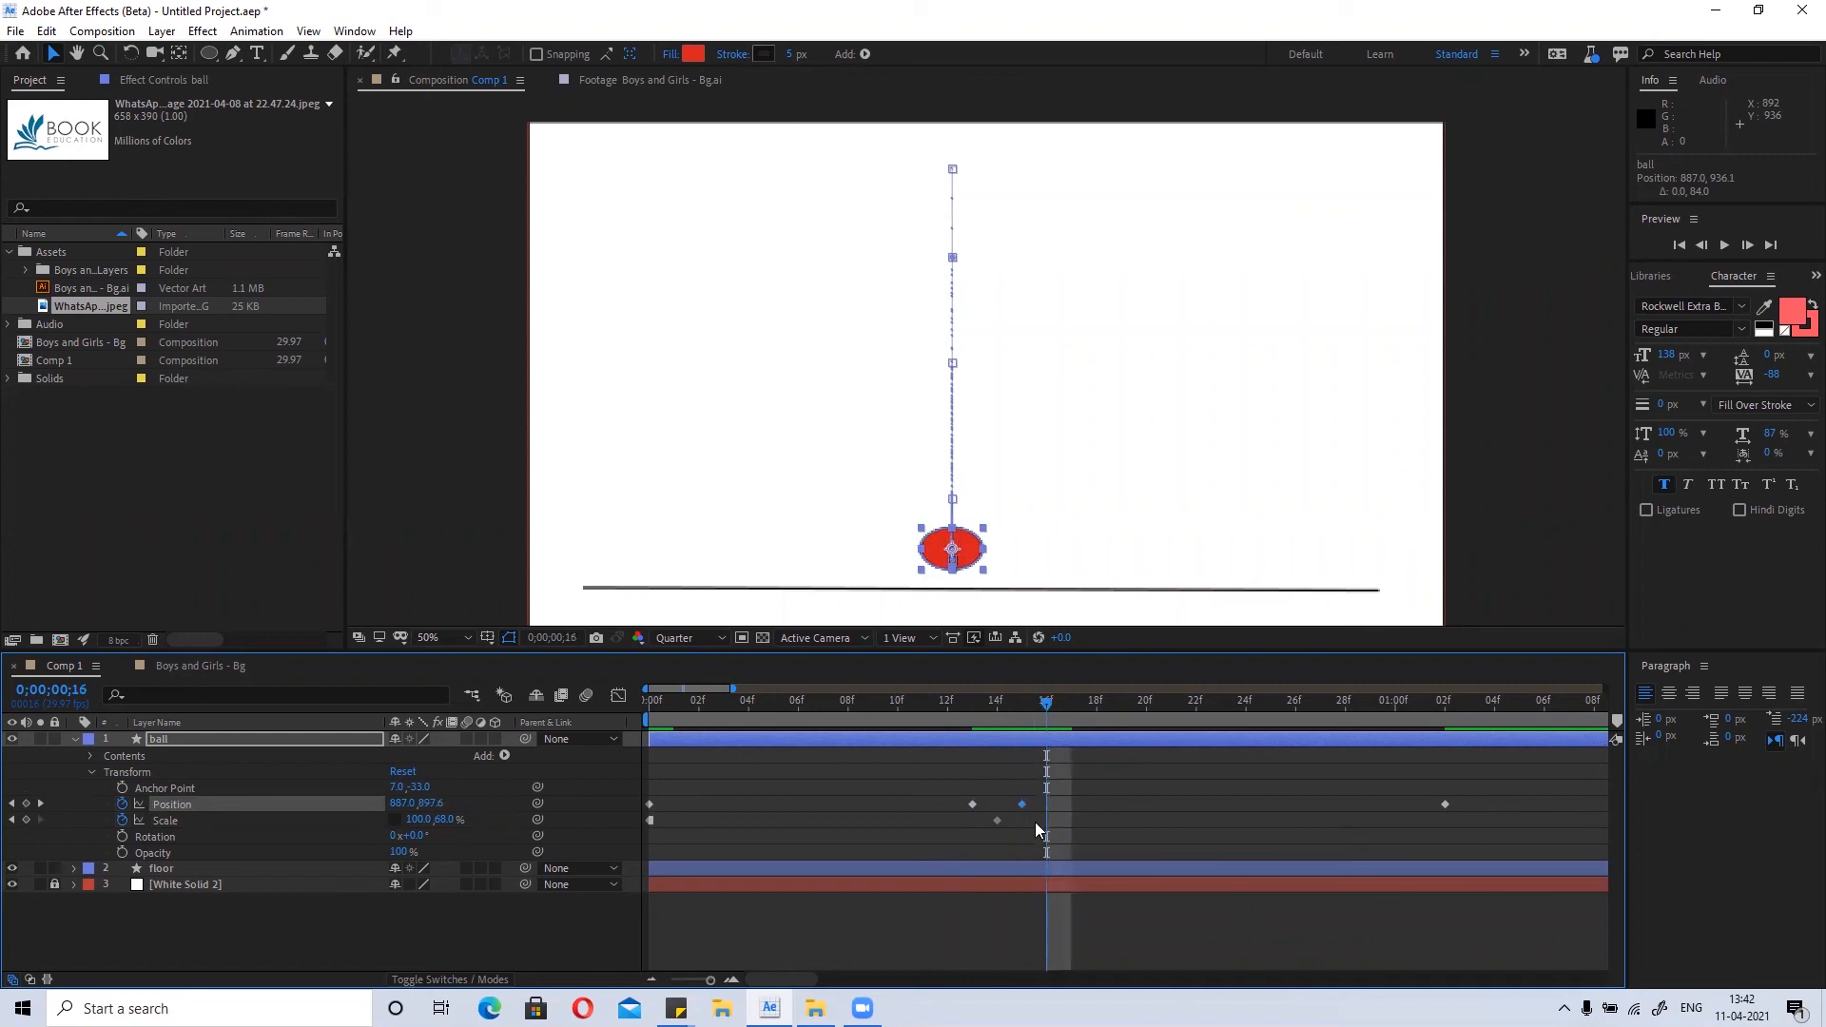
left_click(650, 821)
key("ctrl+c")
key("ctrl+v")
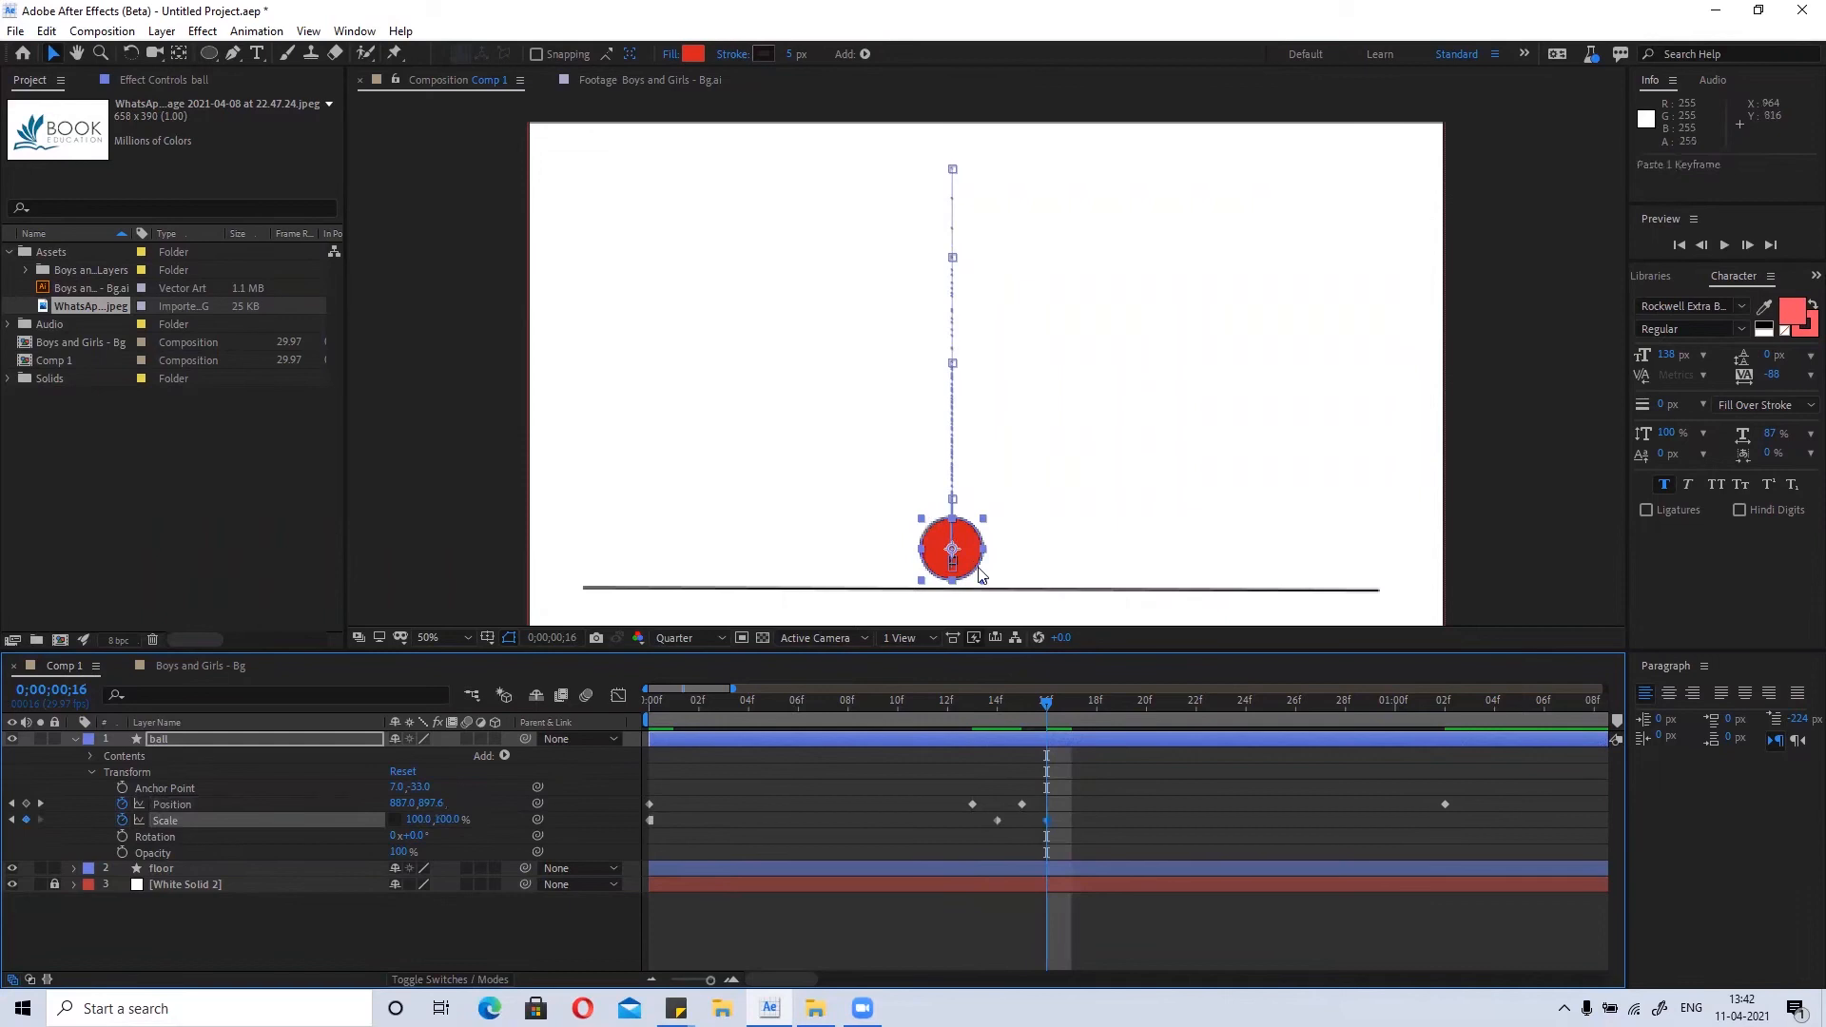
Scrub through the first impact up to 0;00;00;22 to check the squash and the ball's return to round.
mouse_move(1047, 708)
left_mouse_down()
mouse_move(972, 713)
mouse_move(1050, 730)
left_mouse_up()
left_click_drag(1049, 708, 1004, 777)
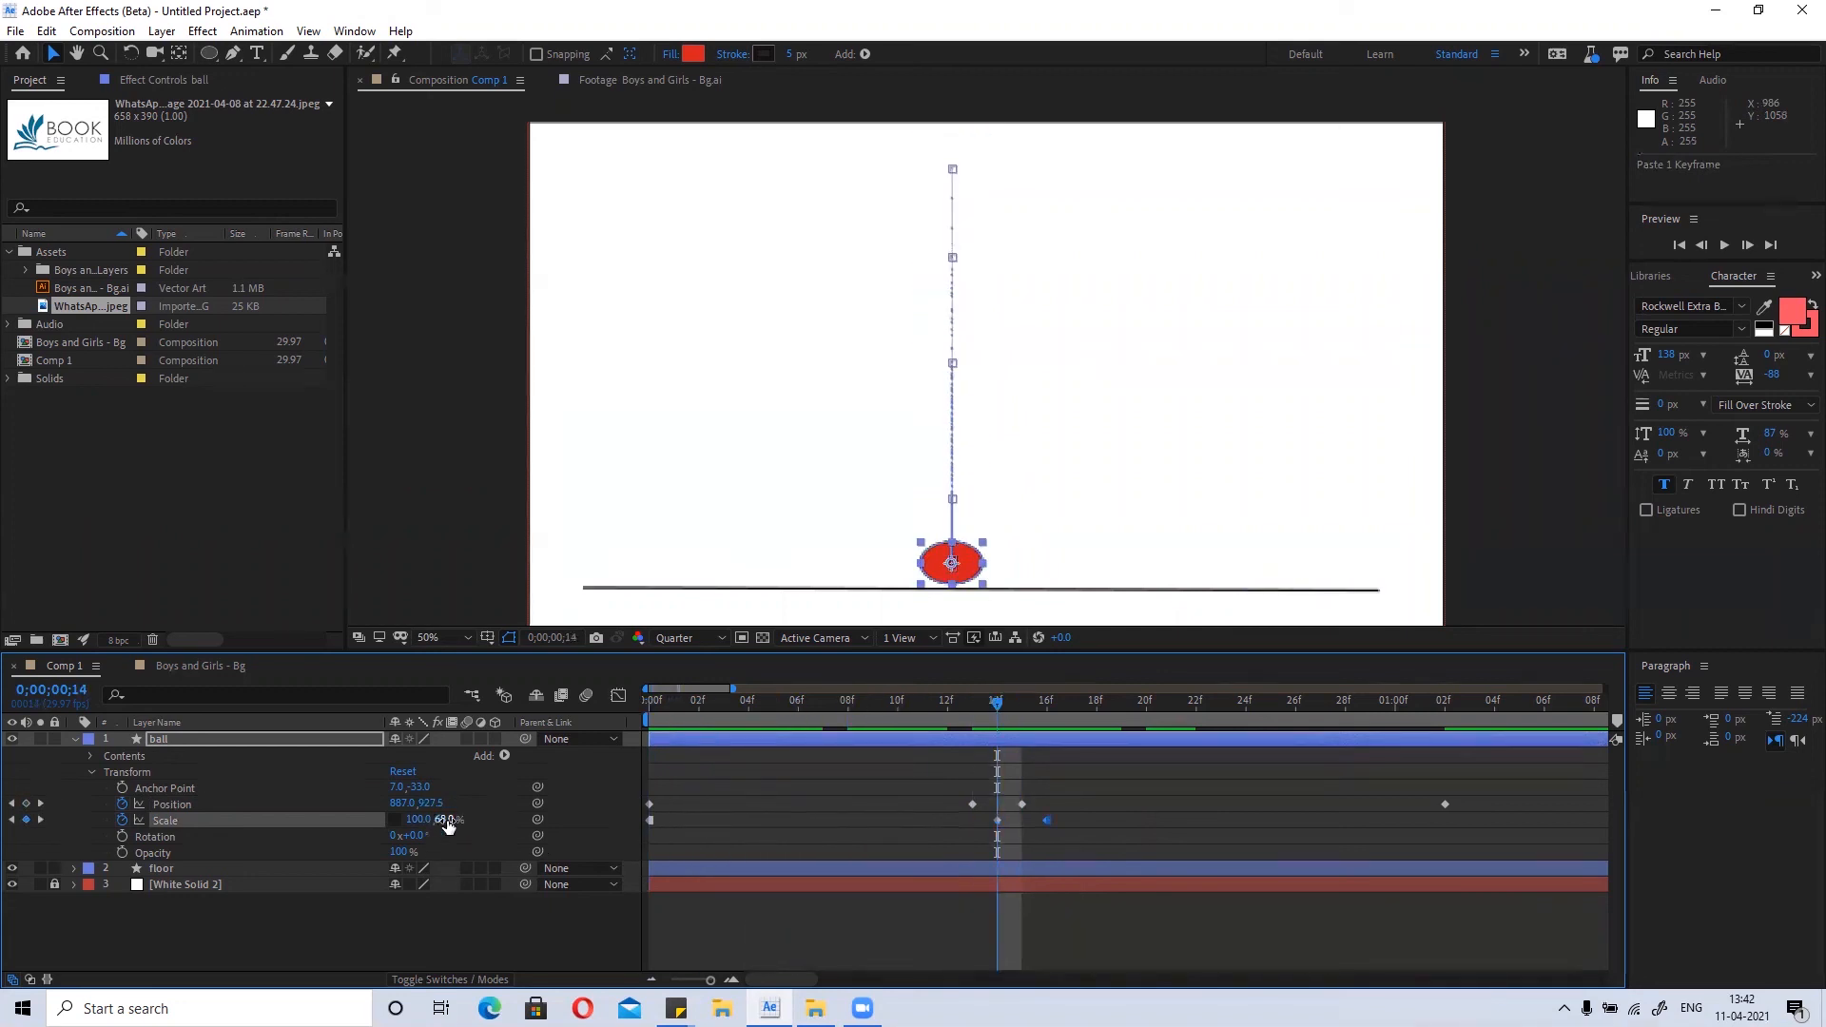
left_click(975, 711)
left_click_drag(975, 711, 1044, 728)
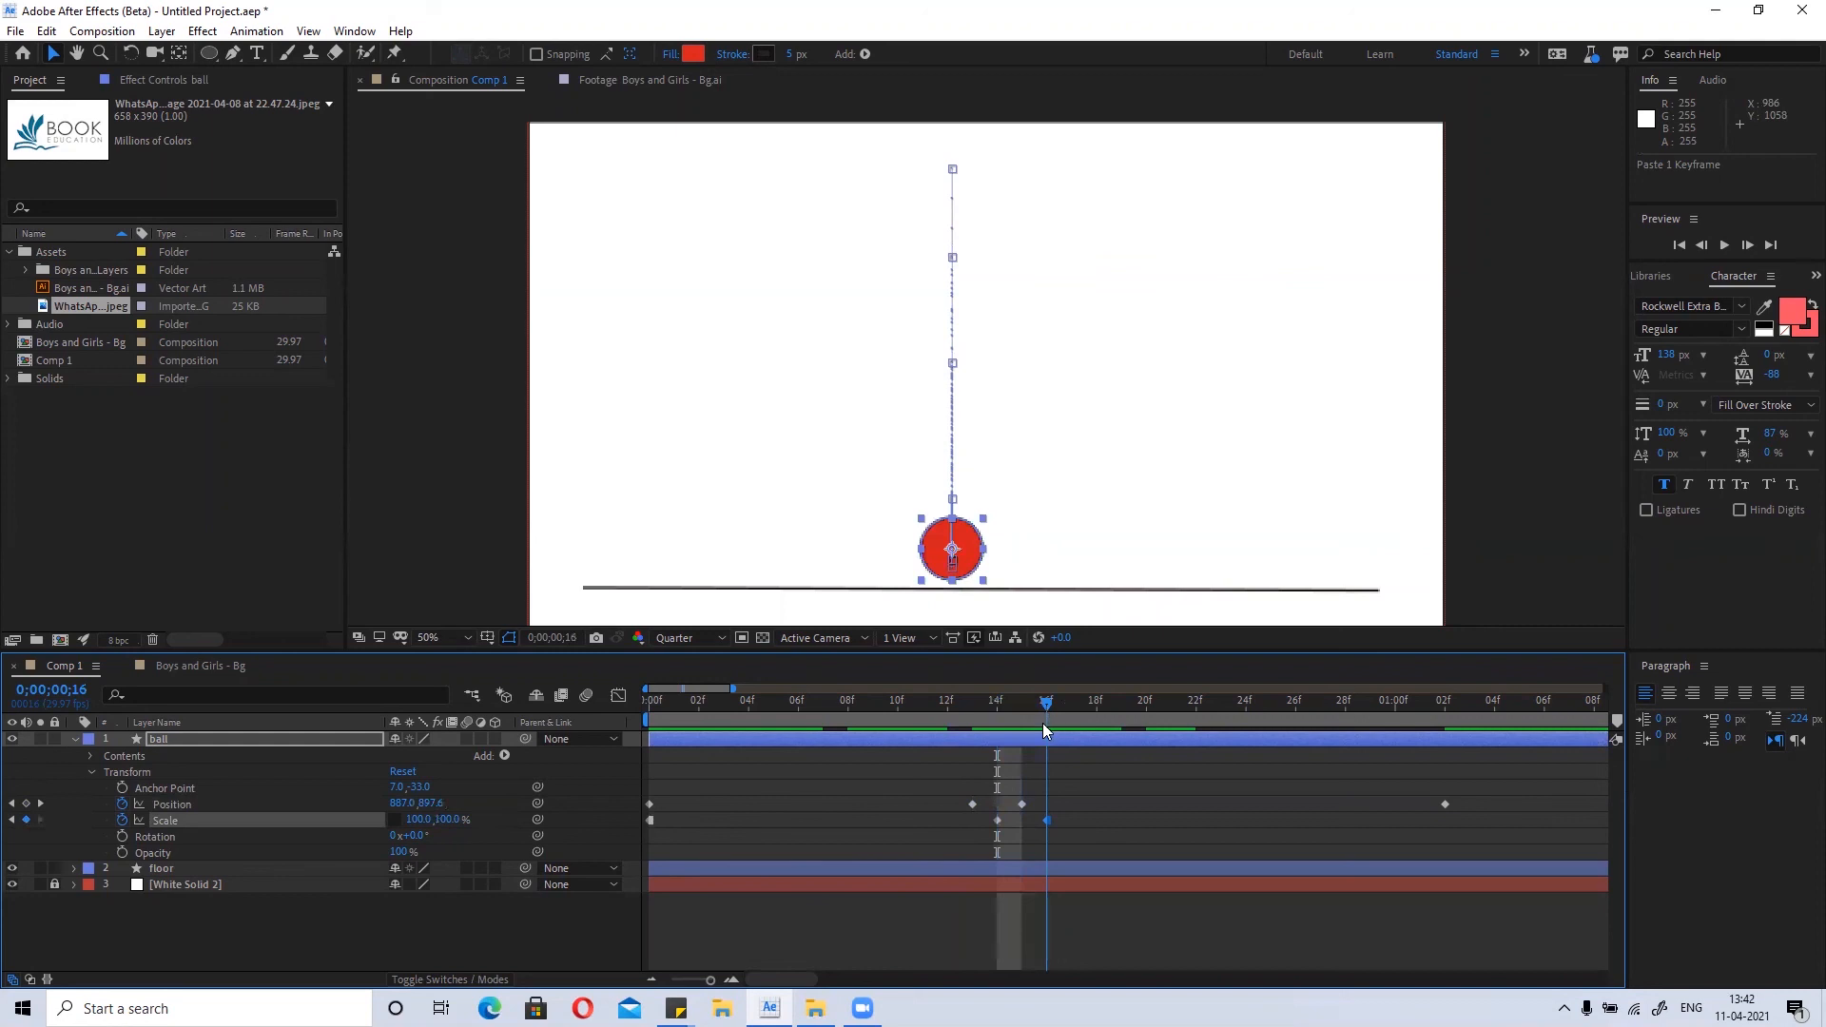
left_click_drag(1036, 730, 1025, 732)
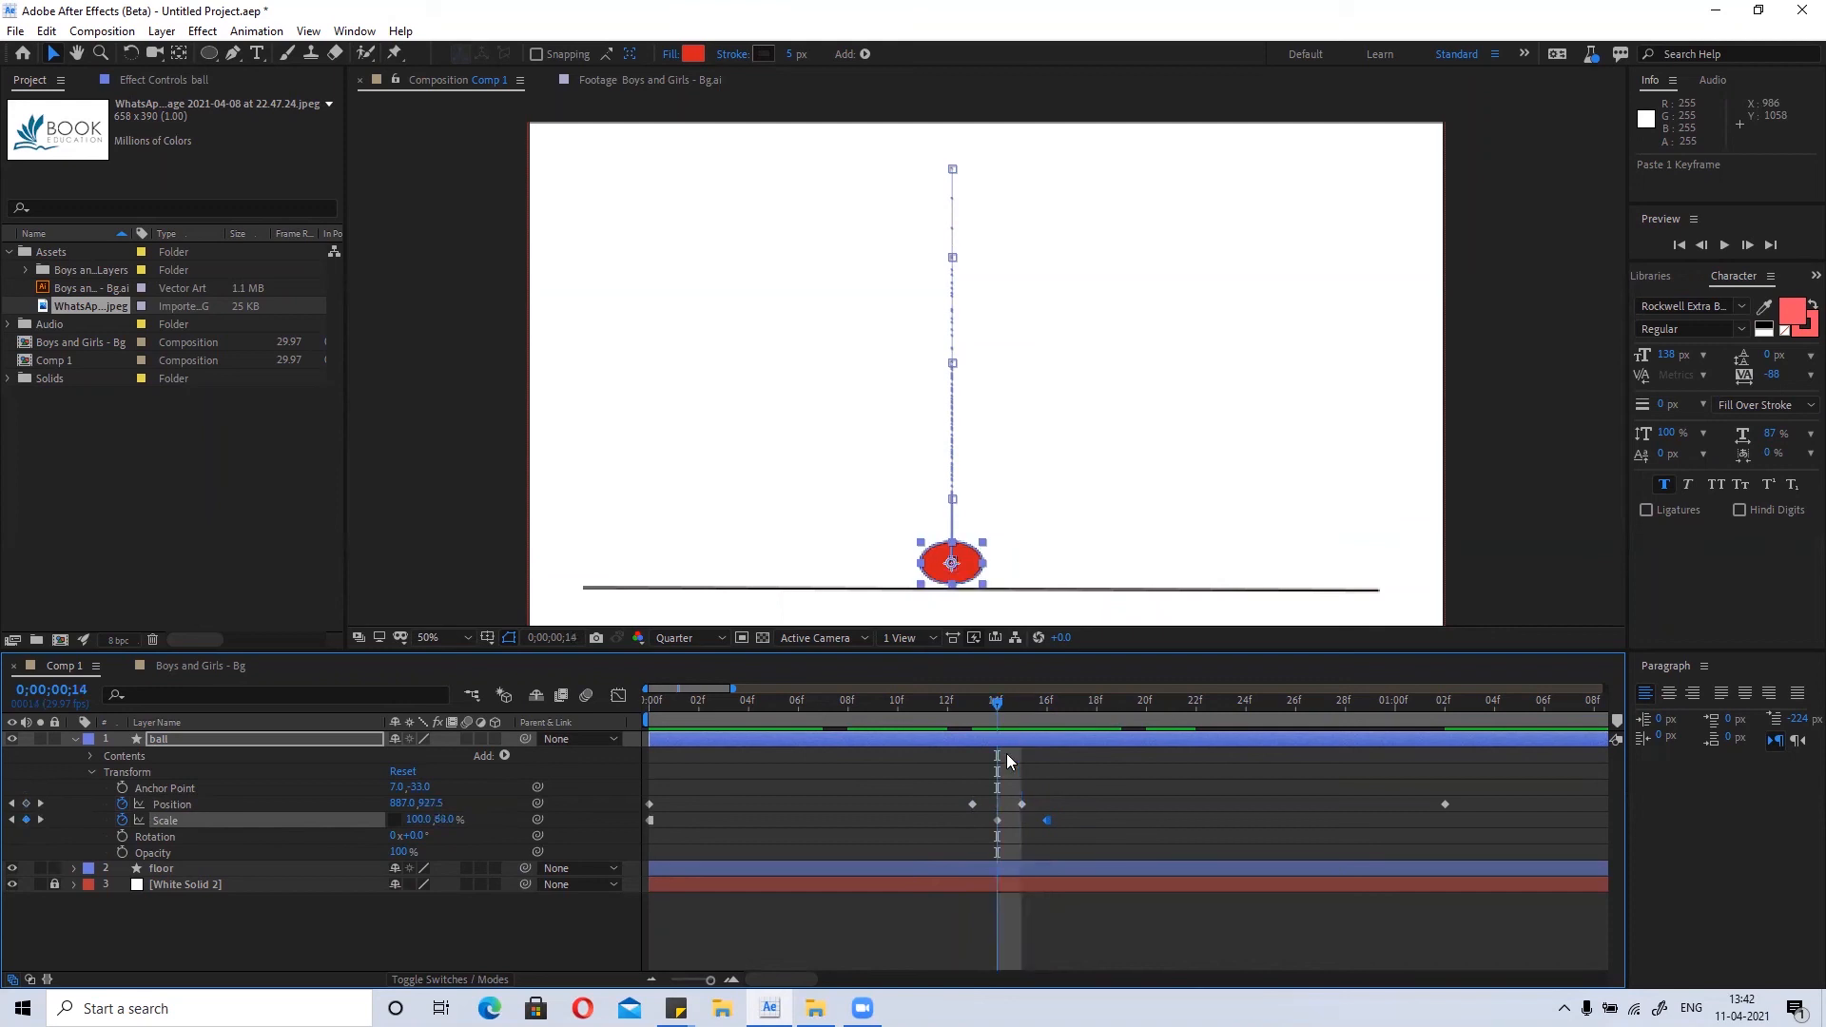
left_click_drag(1029, 763, 1205, 790)
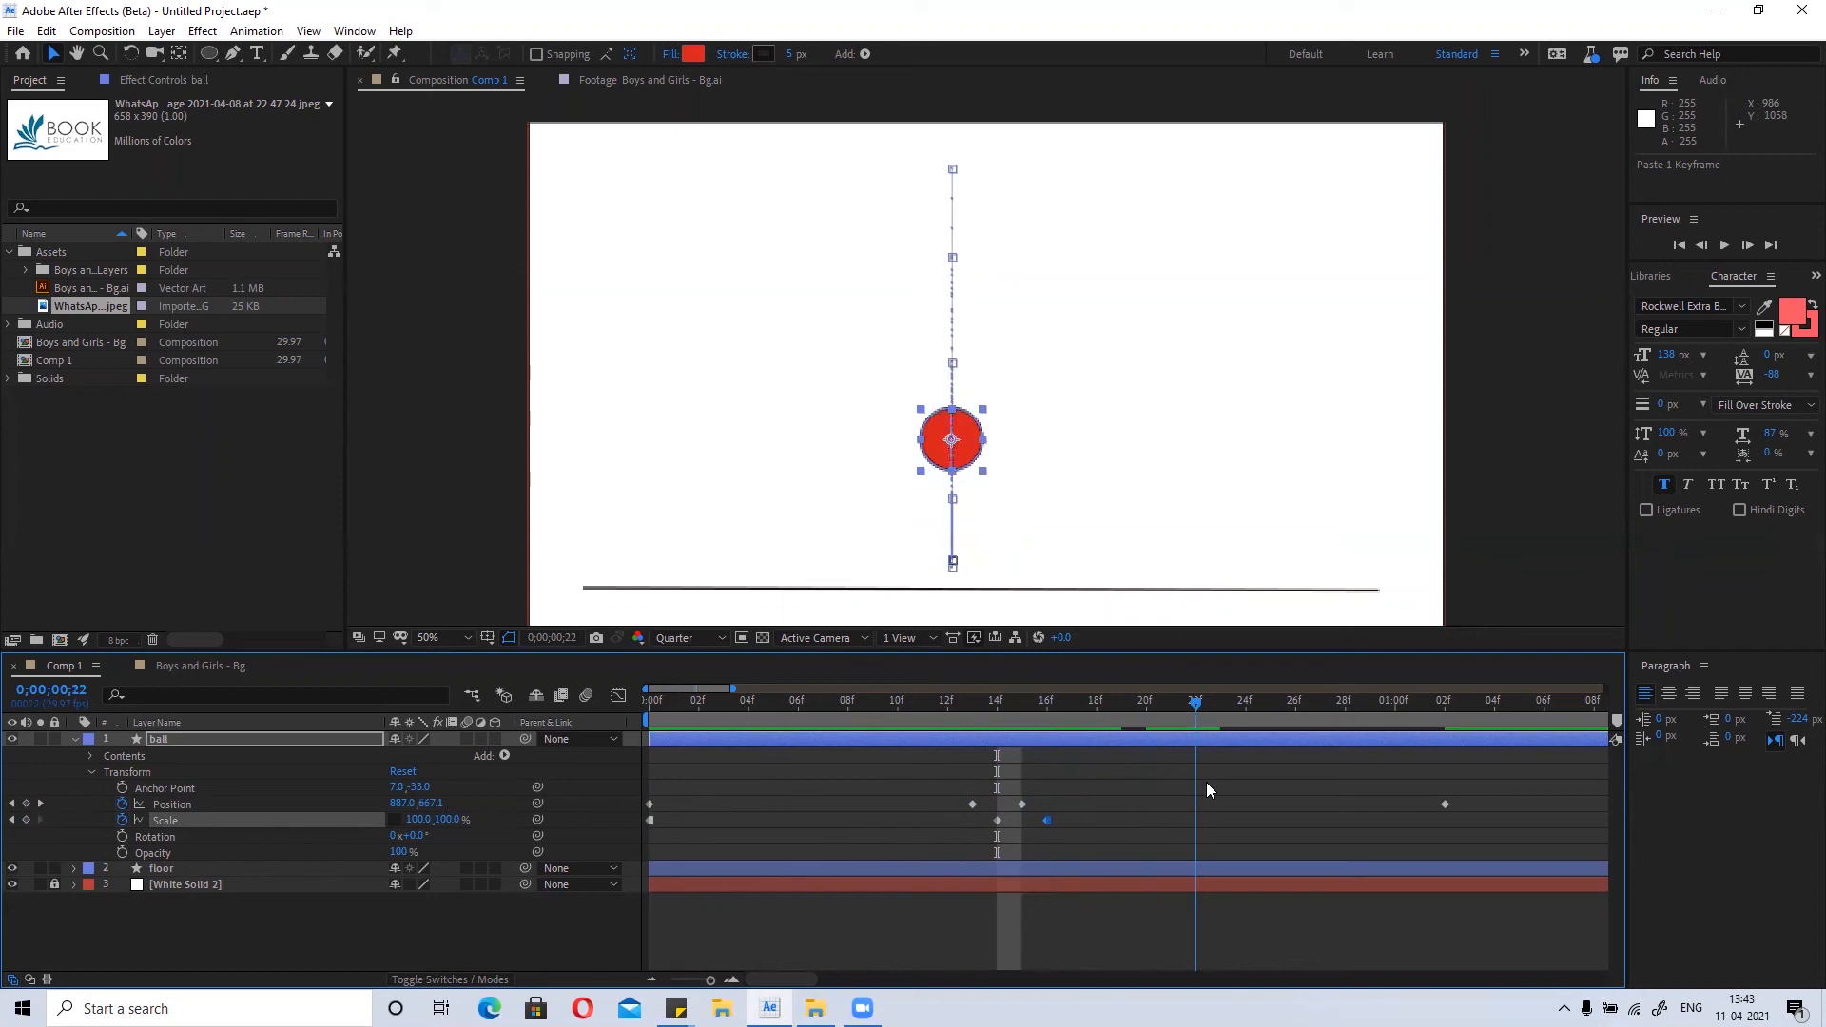
left_click_drag(1208, 790, 1104, 851)
Copy the first impact's four Position and Scale keyframes between 0;00;00;13 and 0;00;00;16, with the current time at the second impact.
scroll(1105, 851, "down", 5)
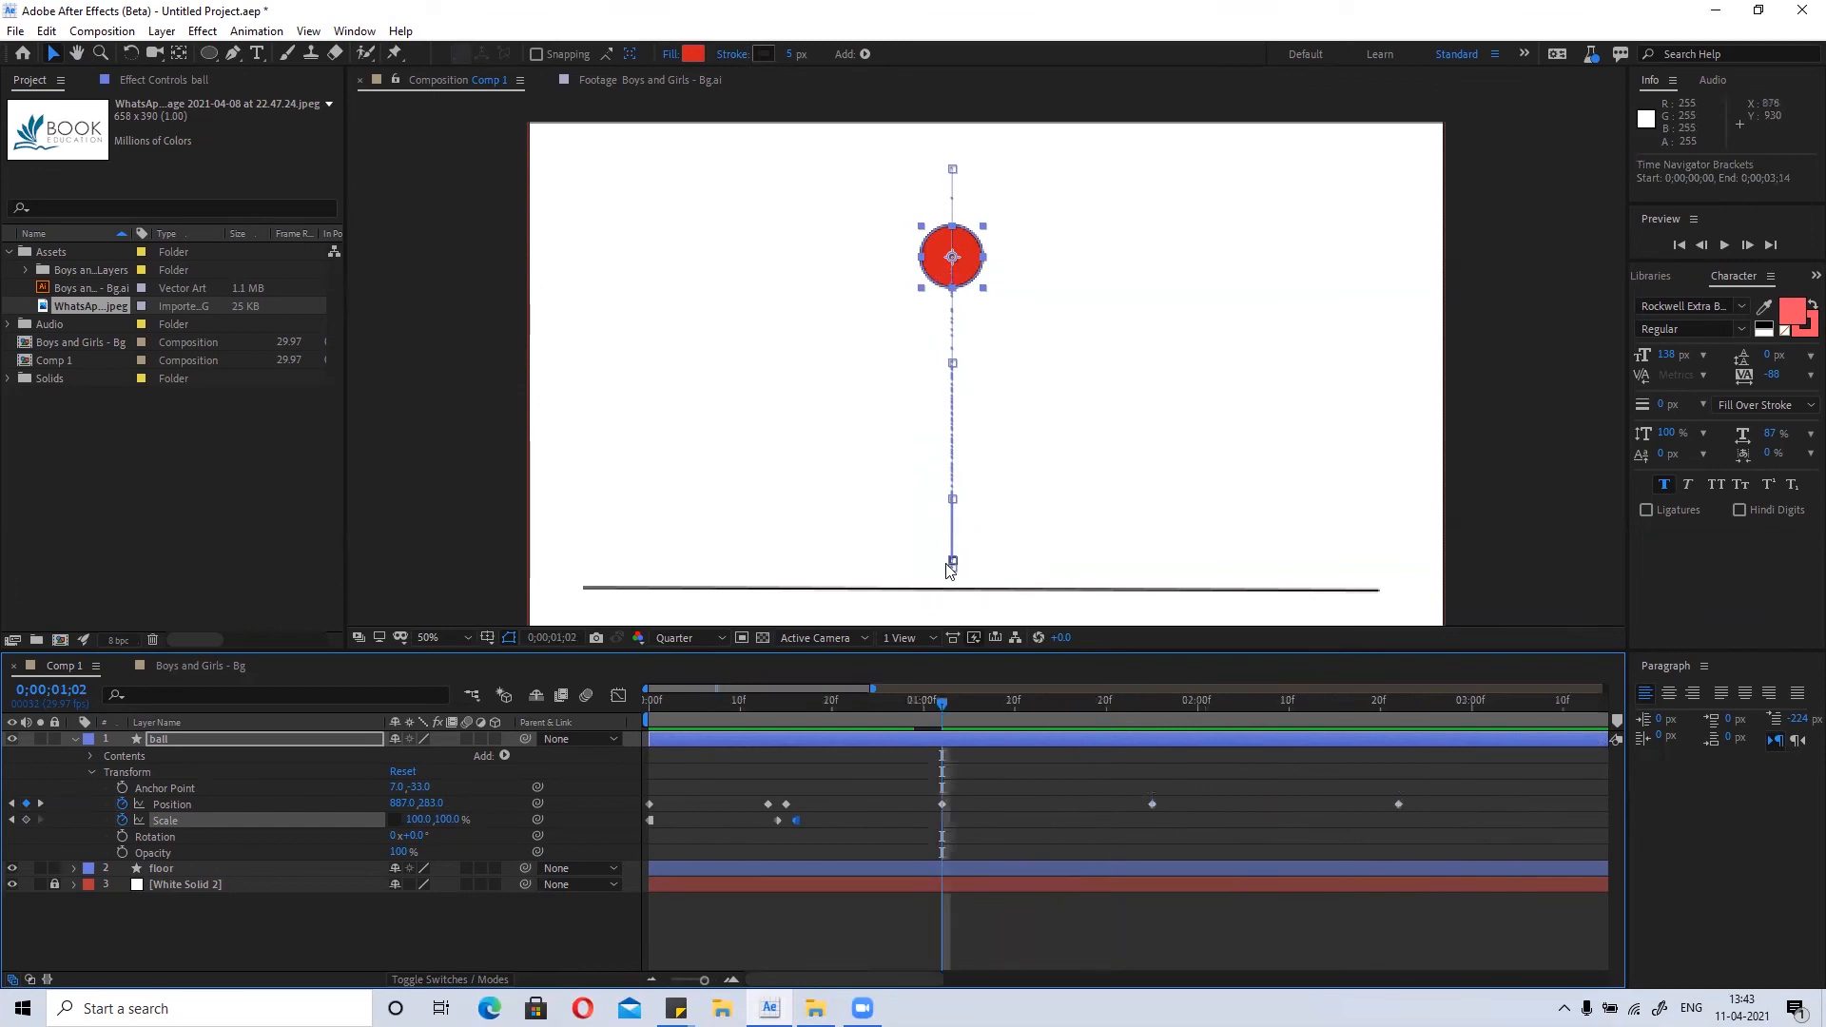
key("k")
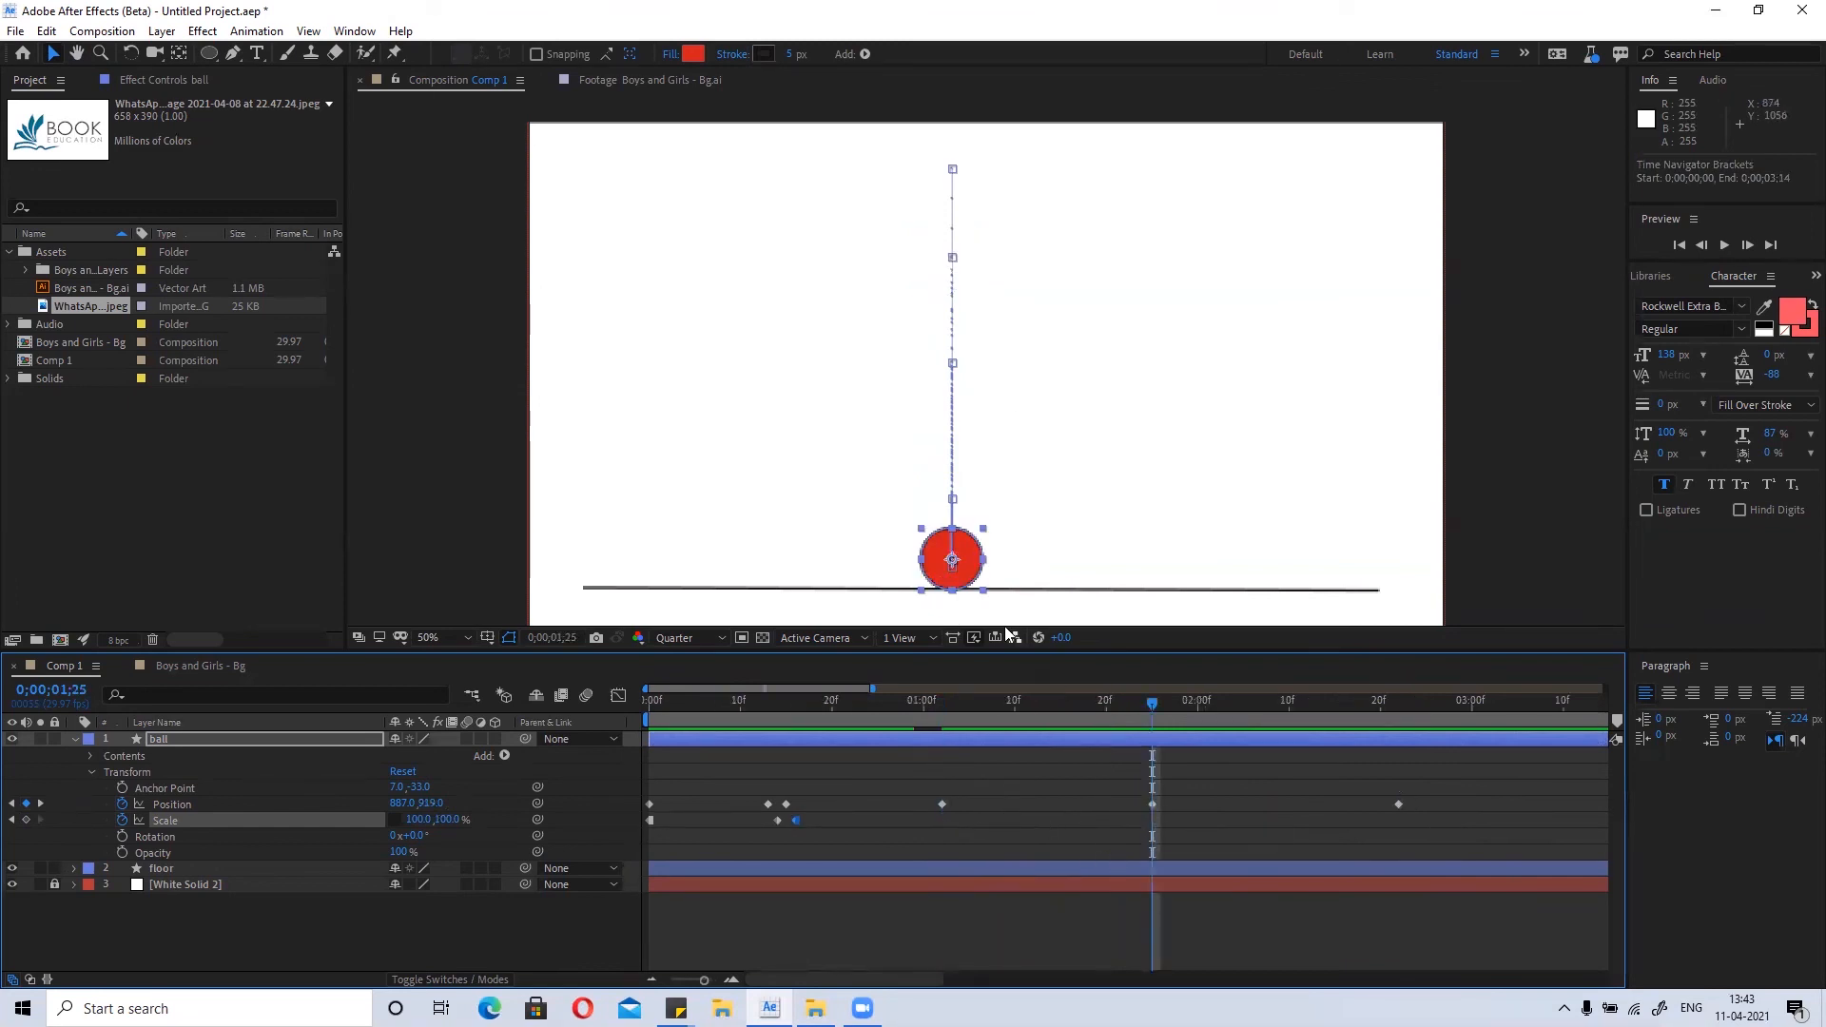
scroll(928, 803, "up", 5)
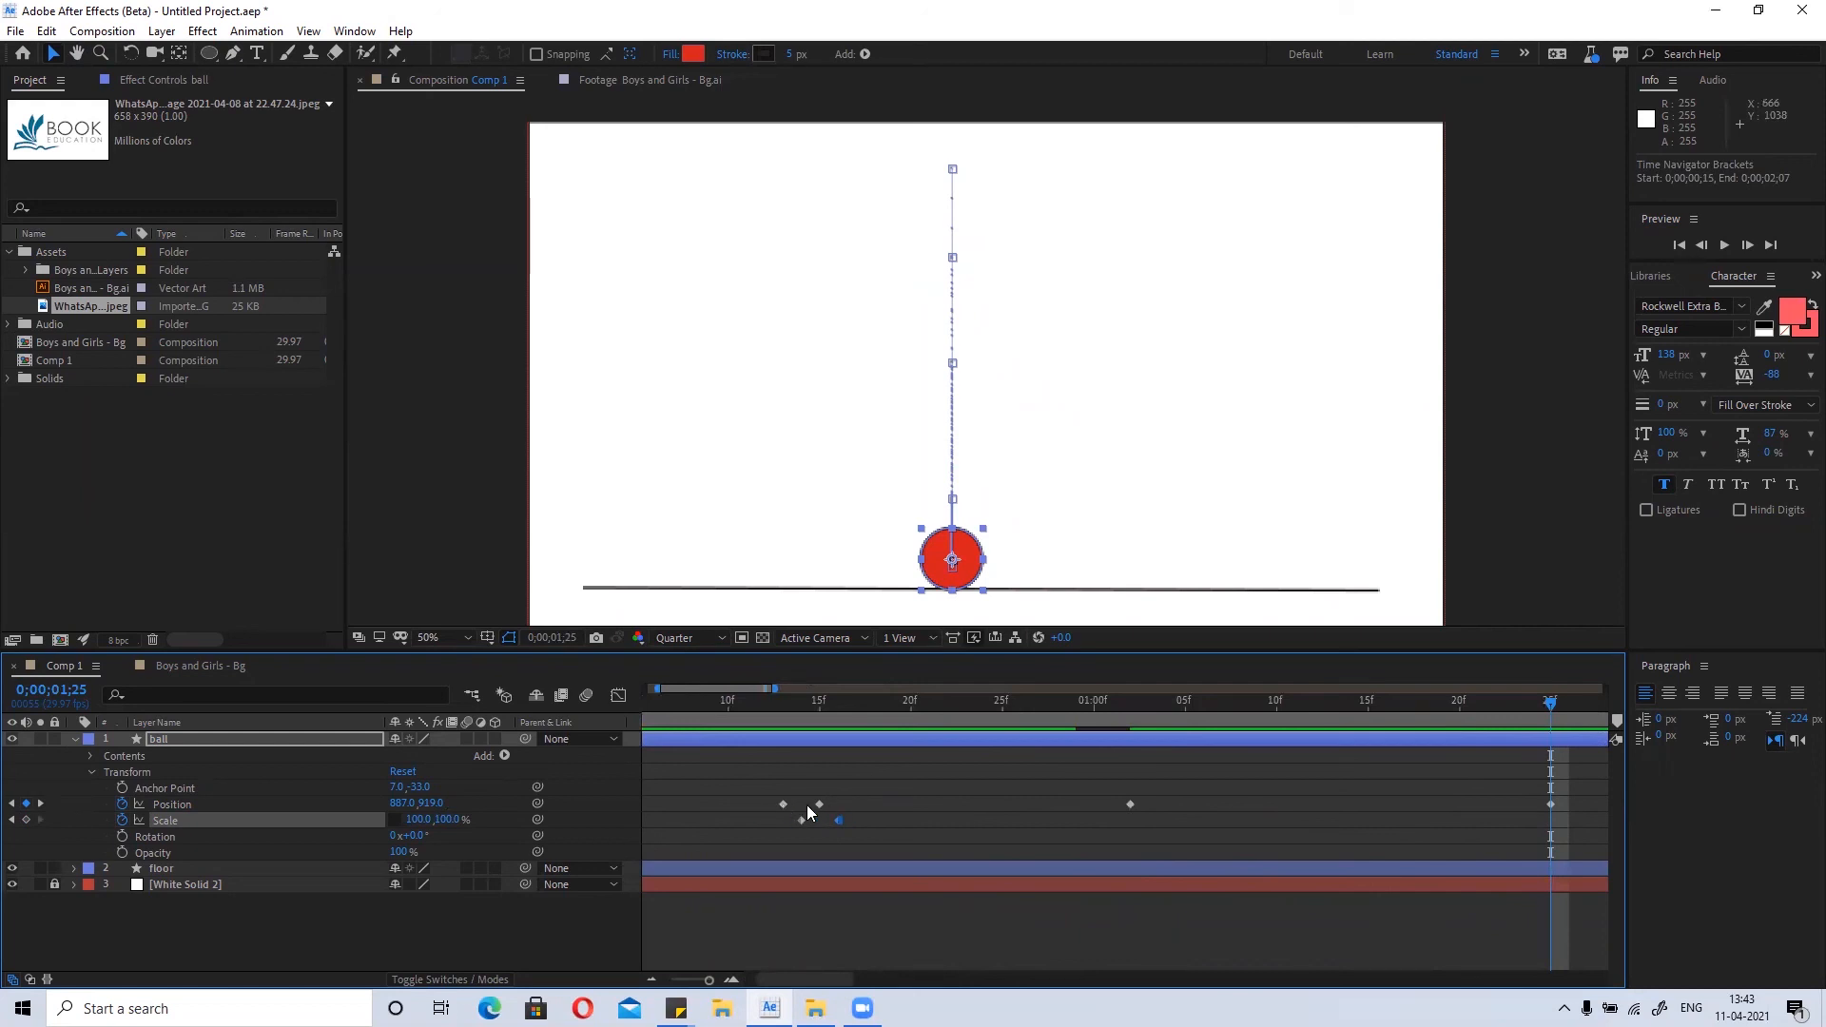
left_click_drag(757, 797, 869, 837)
key("ctrl+c")
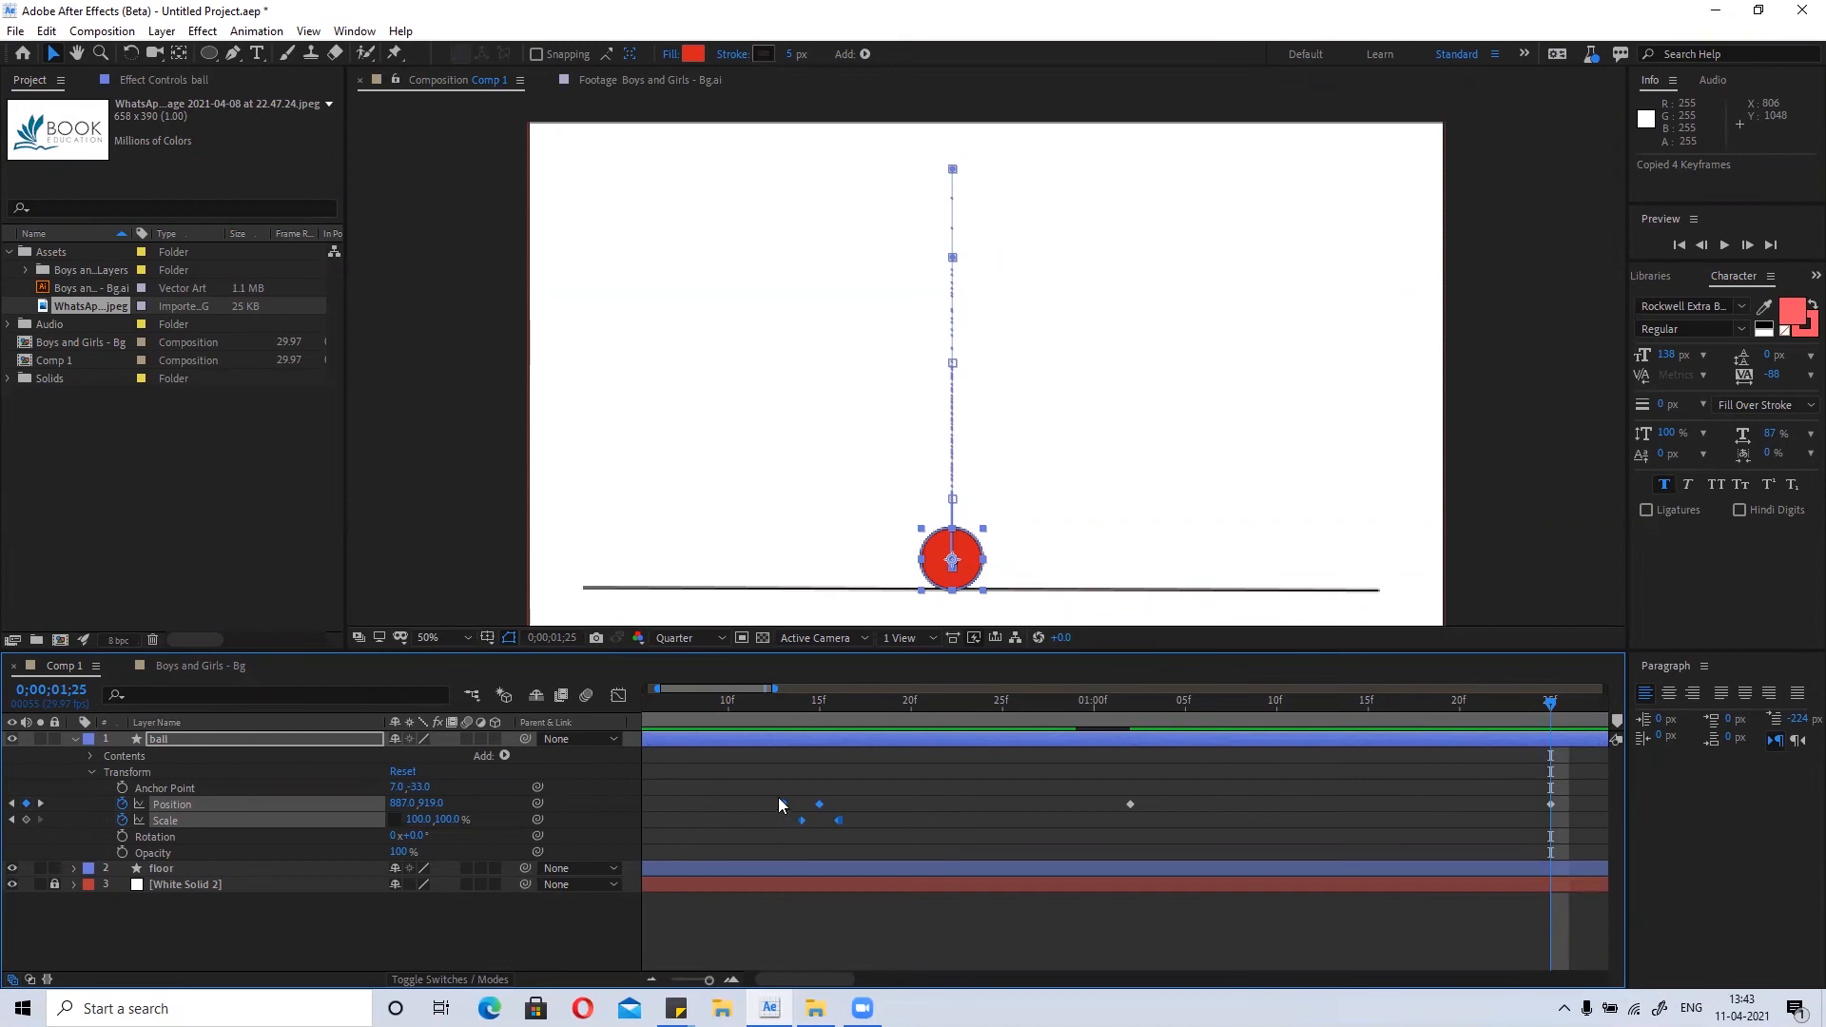
Shift the second impact's Position keyframe to 0;00;01;24 and paste the four impact keyframes there.
left_click_drag(1550, 807, 1534, 808)
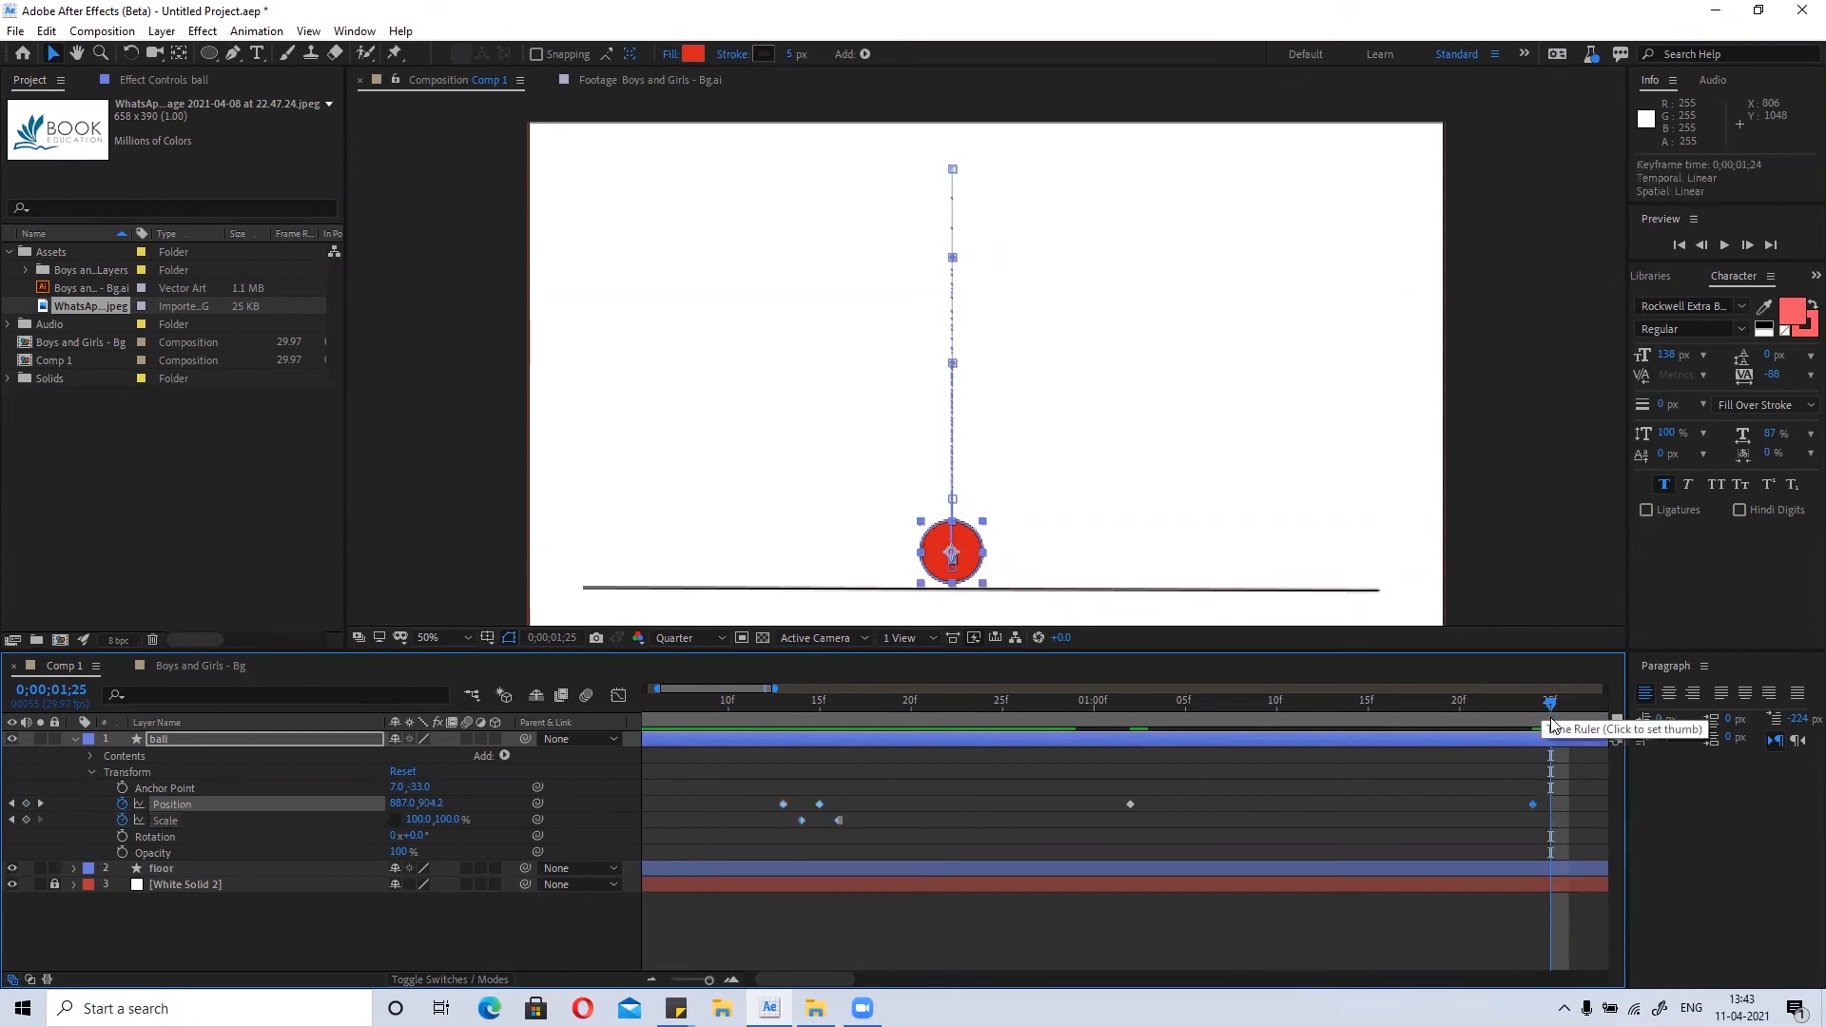
left_click_drag(1555, 719, 1540, 747)
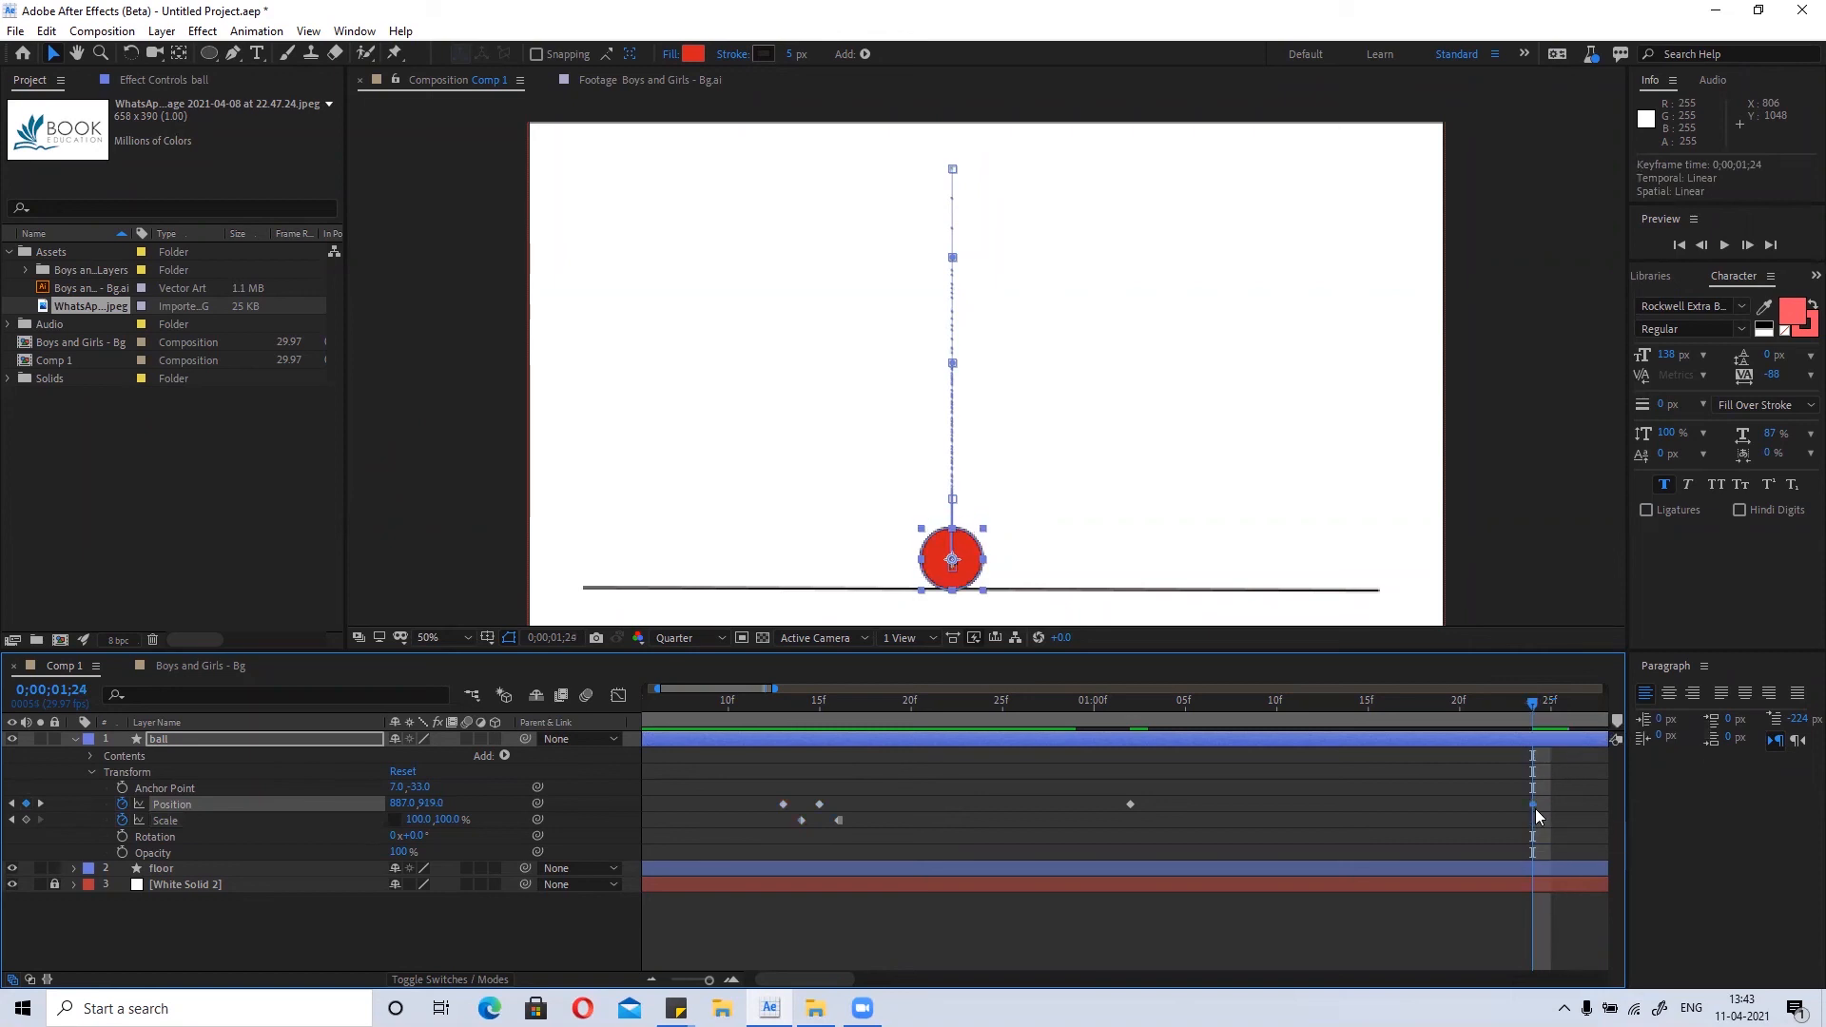
key("ctrl+v")
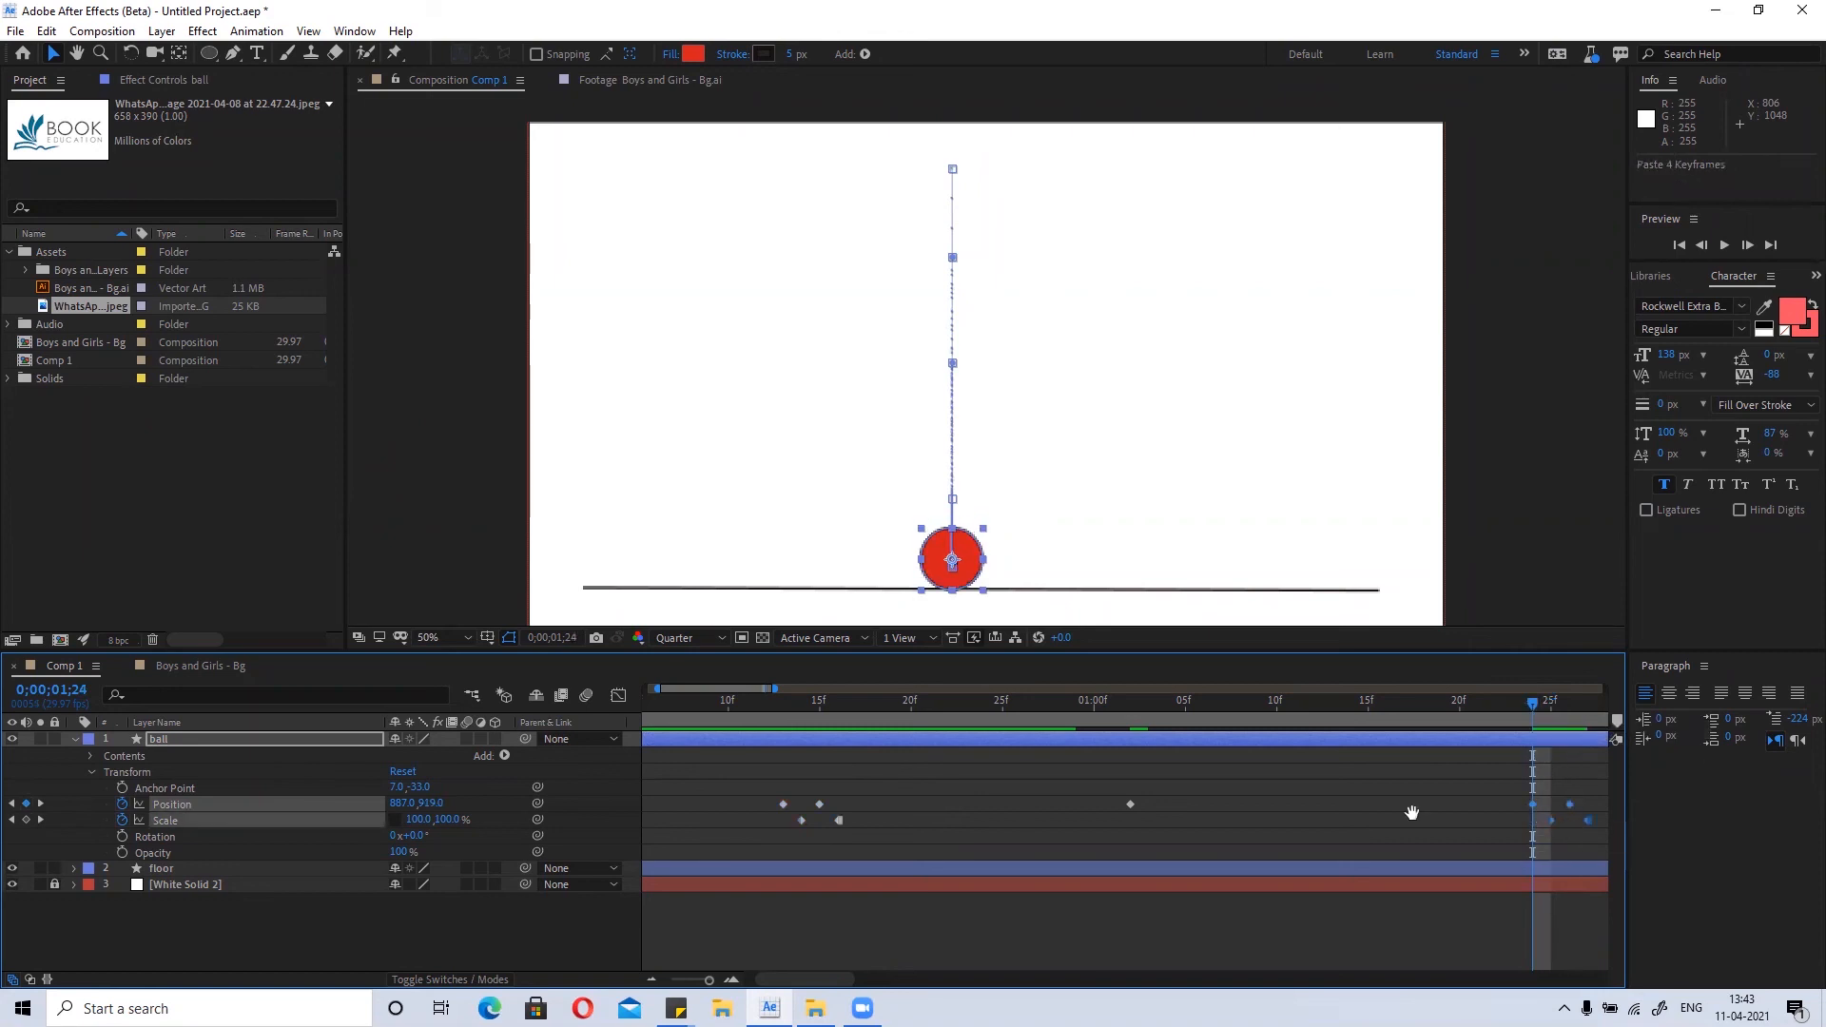
Check the motion after the second impact and paste the four impact keyframes at the 0;00;03;27 impact.
left_click_drag(1412, 813, 1017, 810)
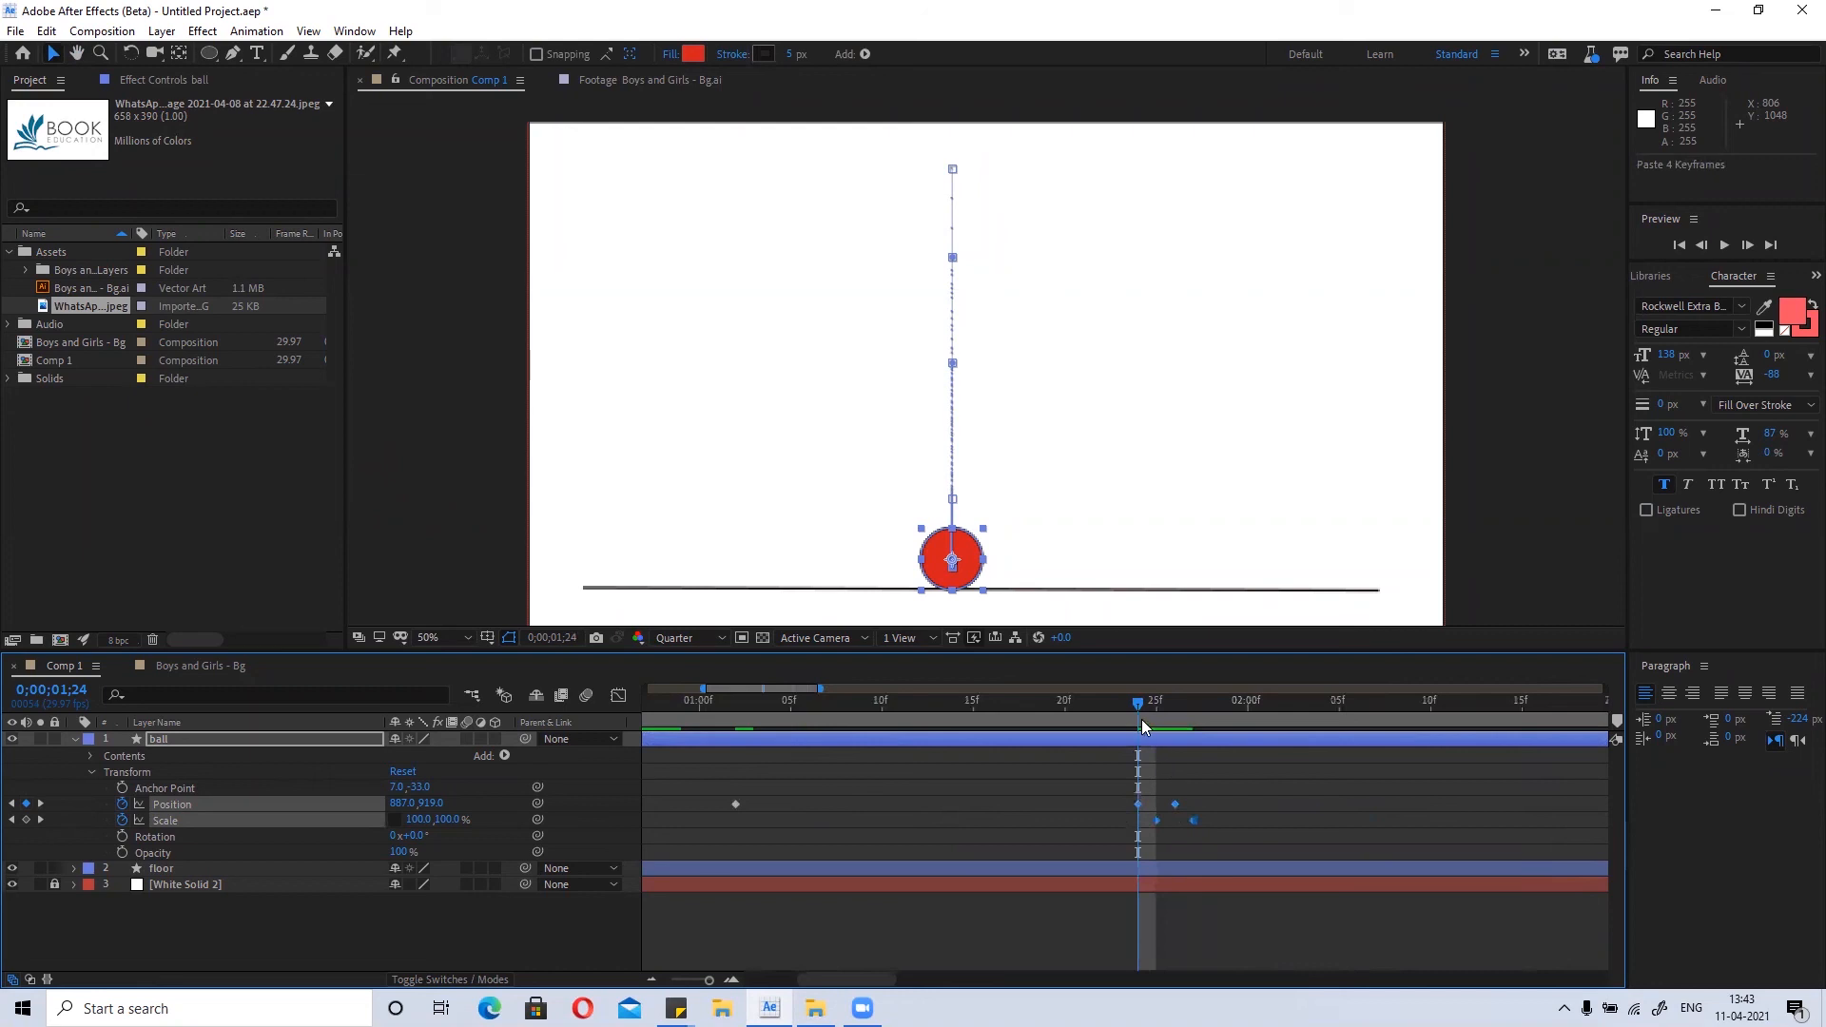
left_click_drag(1142, 705, 1360, 724)
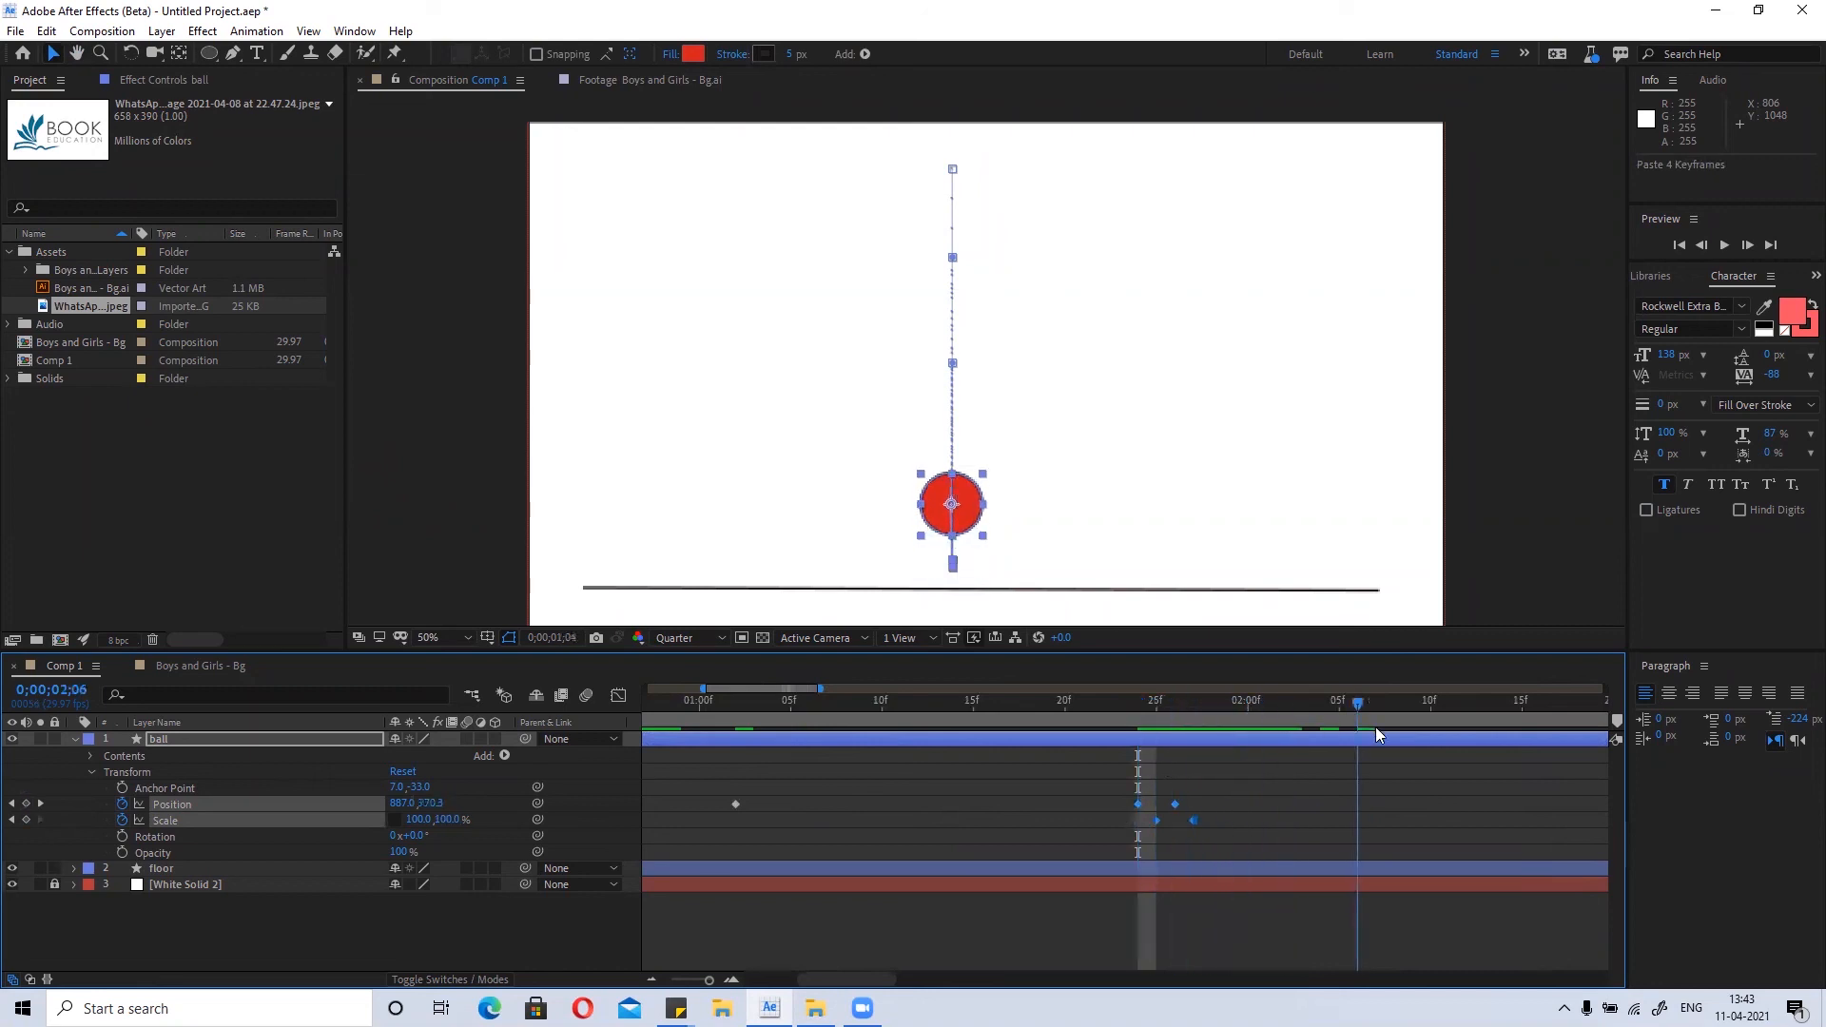
key("k")
key("k")
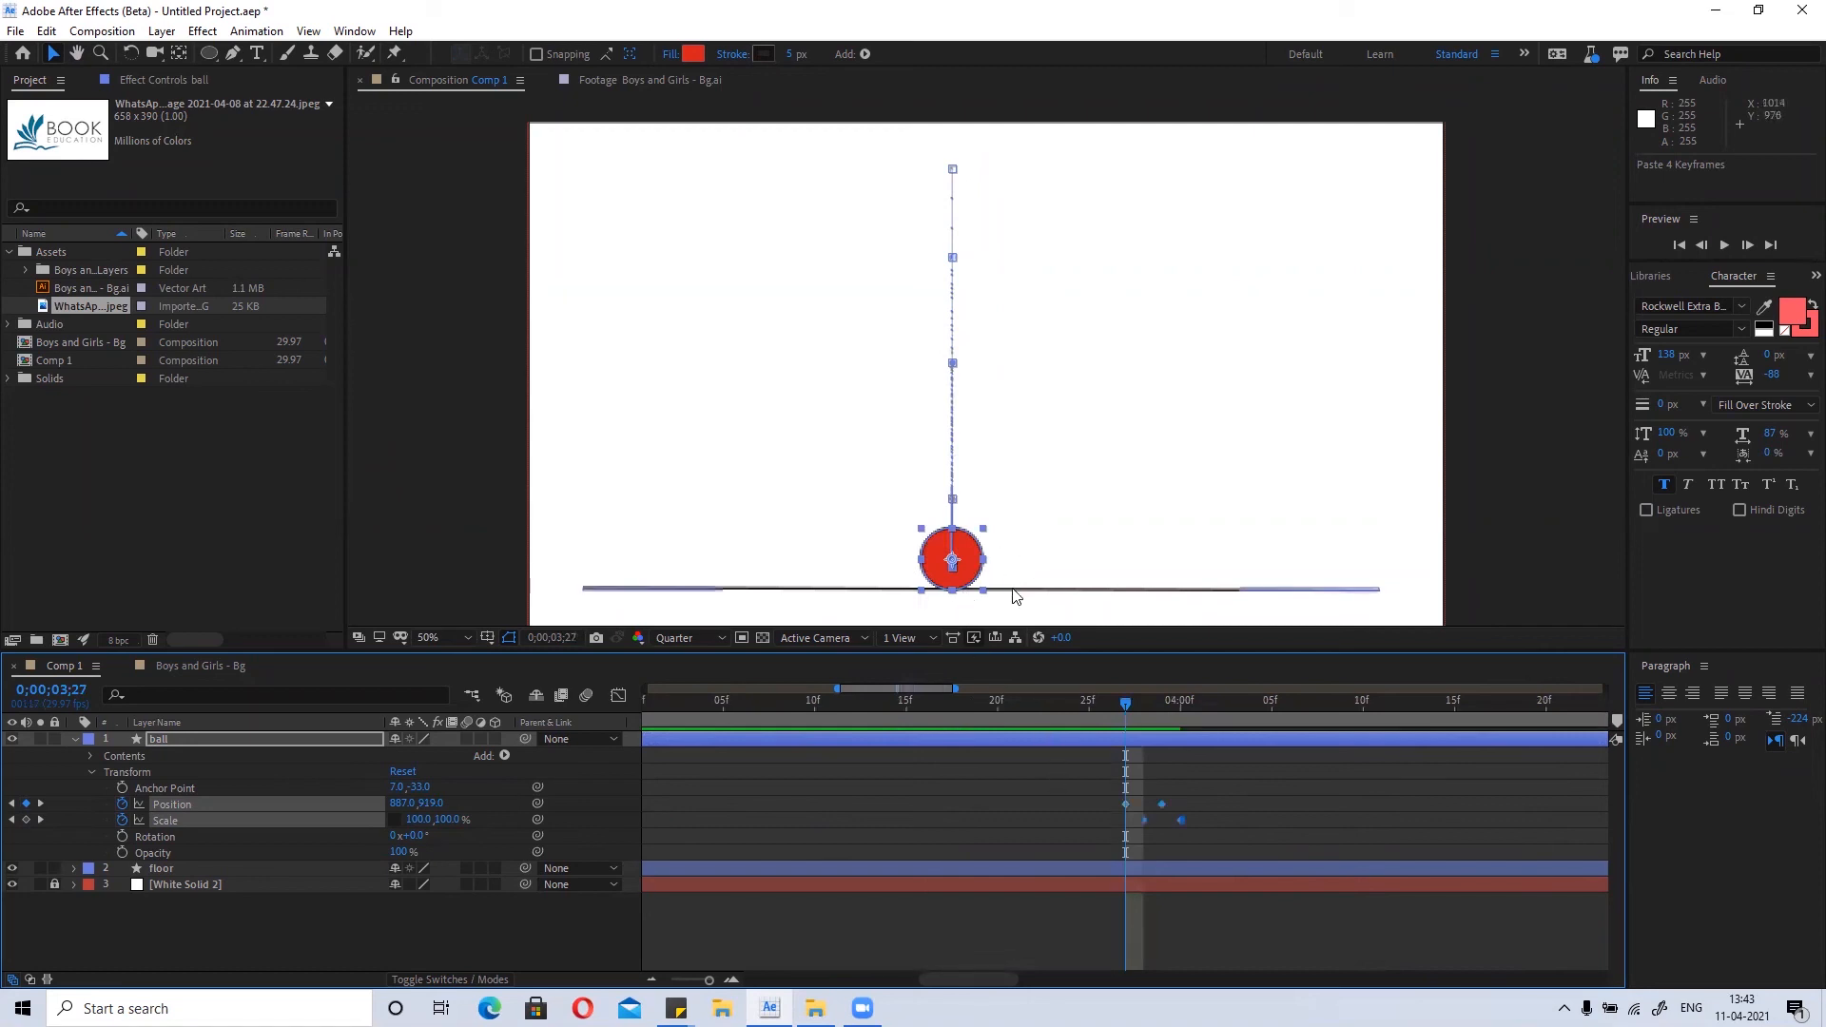
key("ctrl+v")
key("Page_Down")
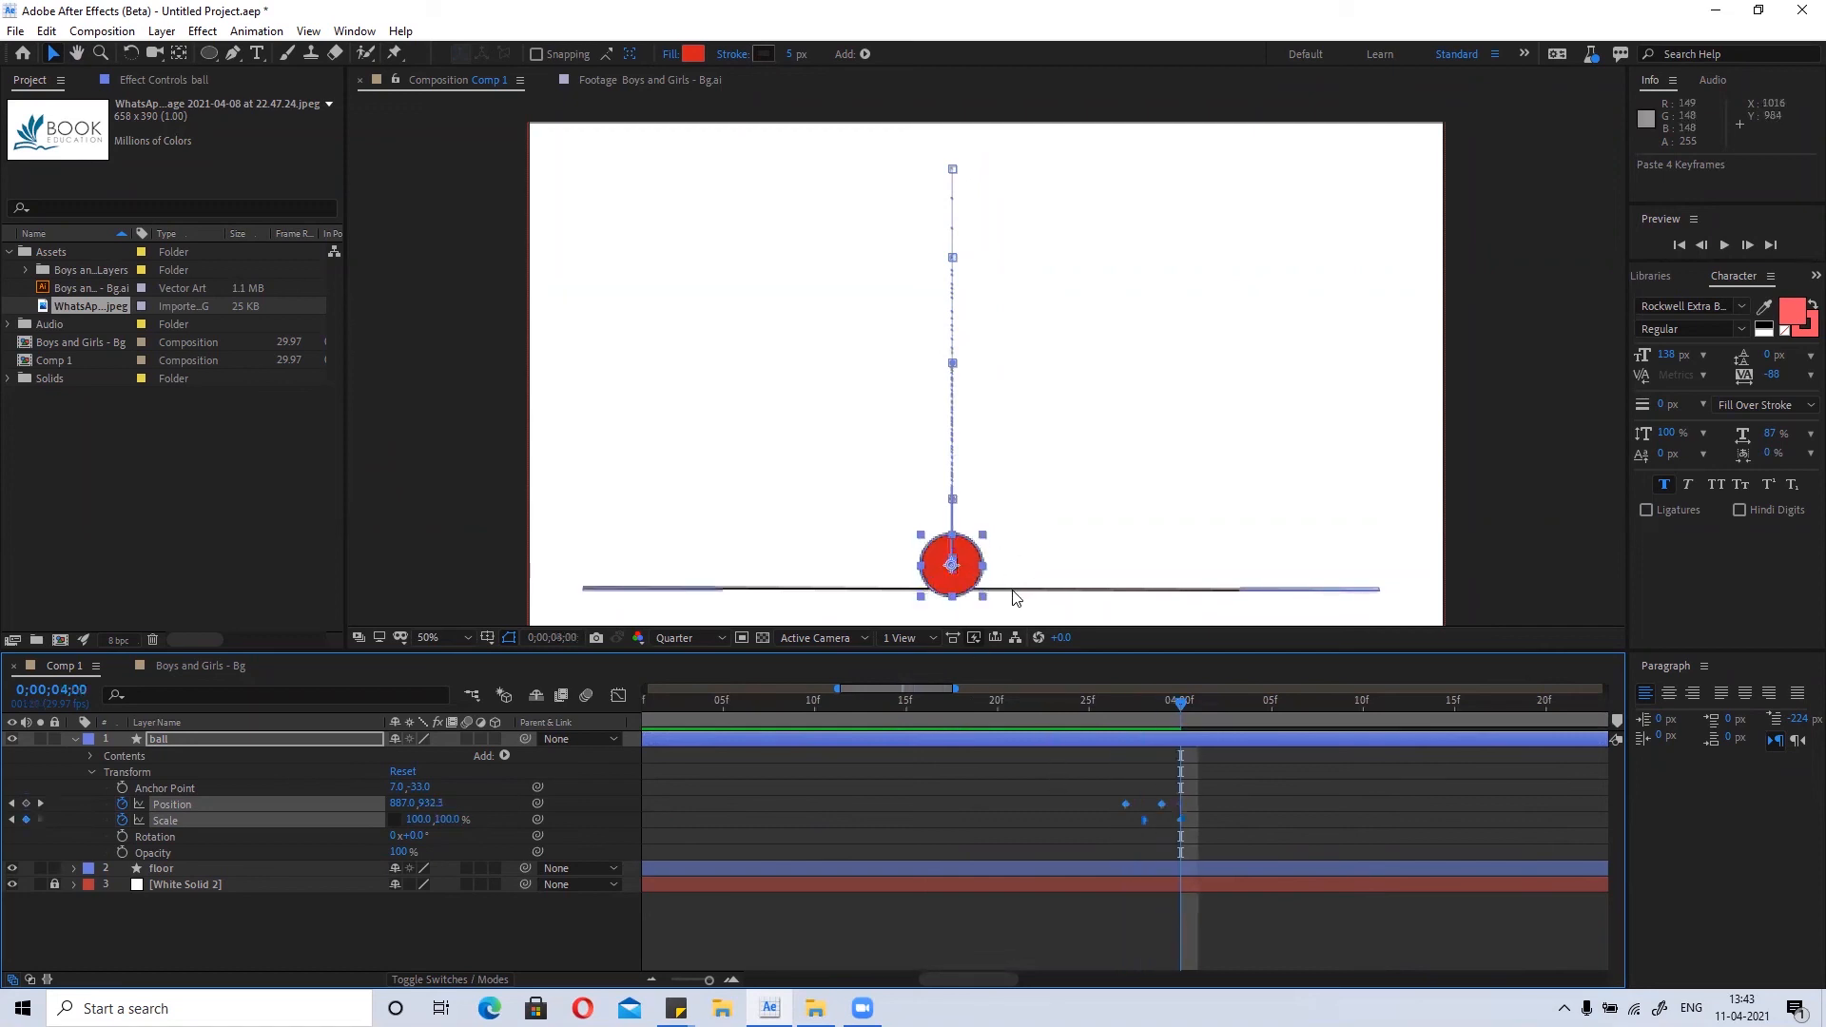
Paste the four impact keyframes at the ball's impact at 0;00;06;26.
key("k")
key("k")
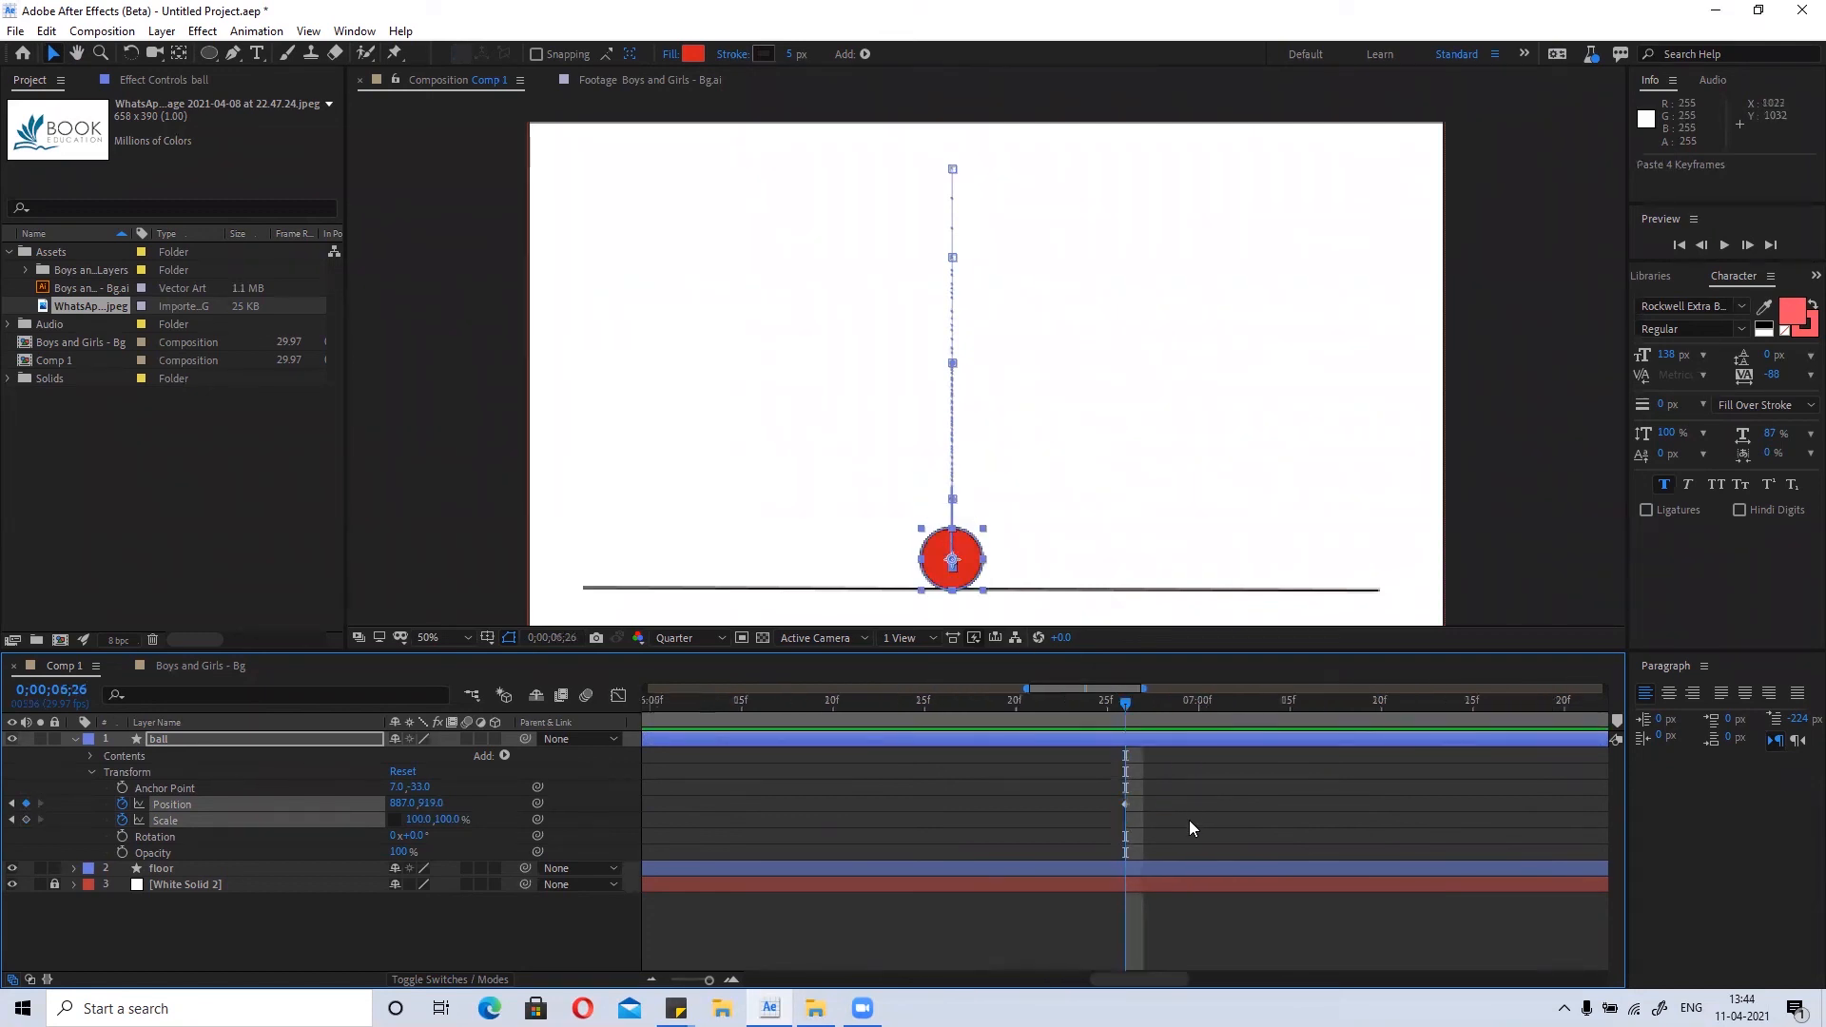
key("ctrl+v")
key("Page_Down")
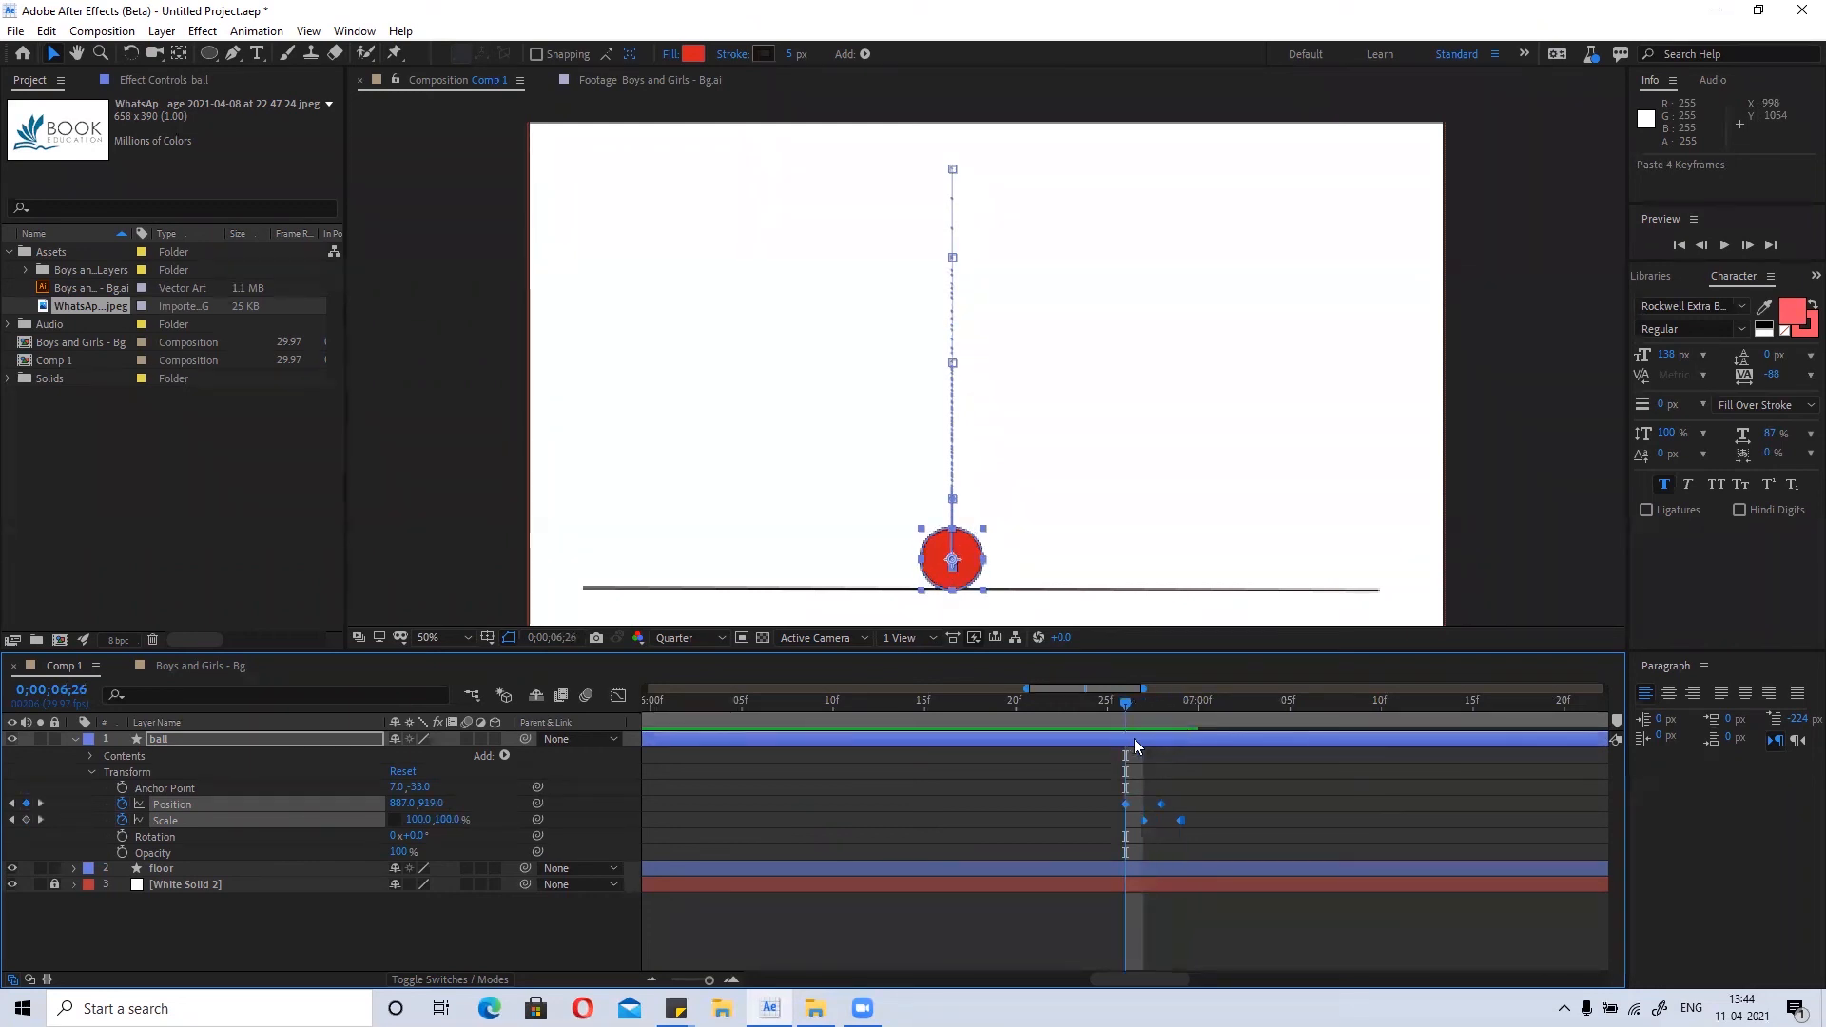
Step through the last impact's frames and set the ball's vertical Scale to 79% at 0;00;06;27.
key("Page_Down")
key("Page_Down")
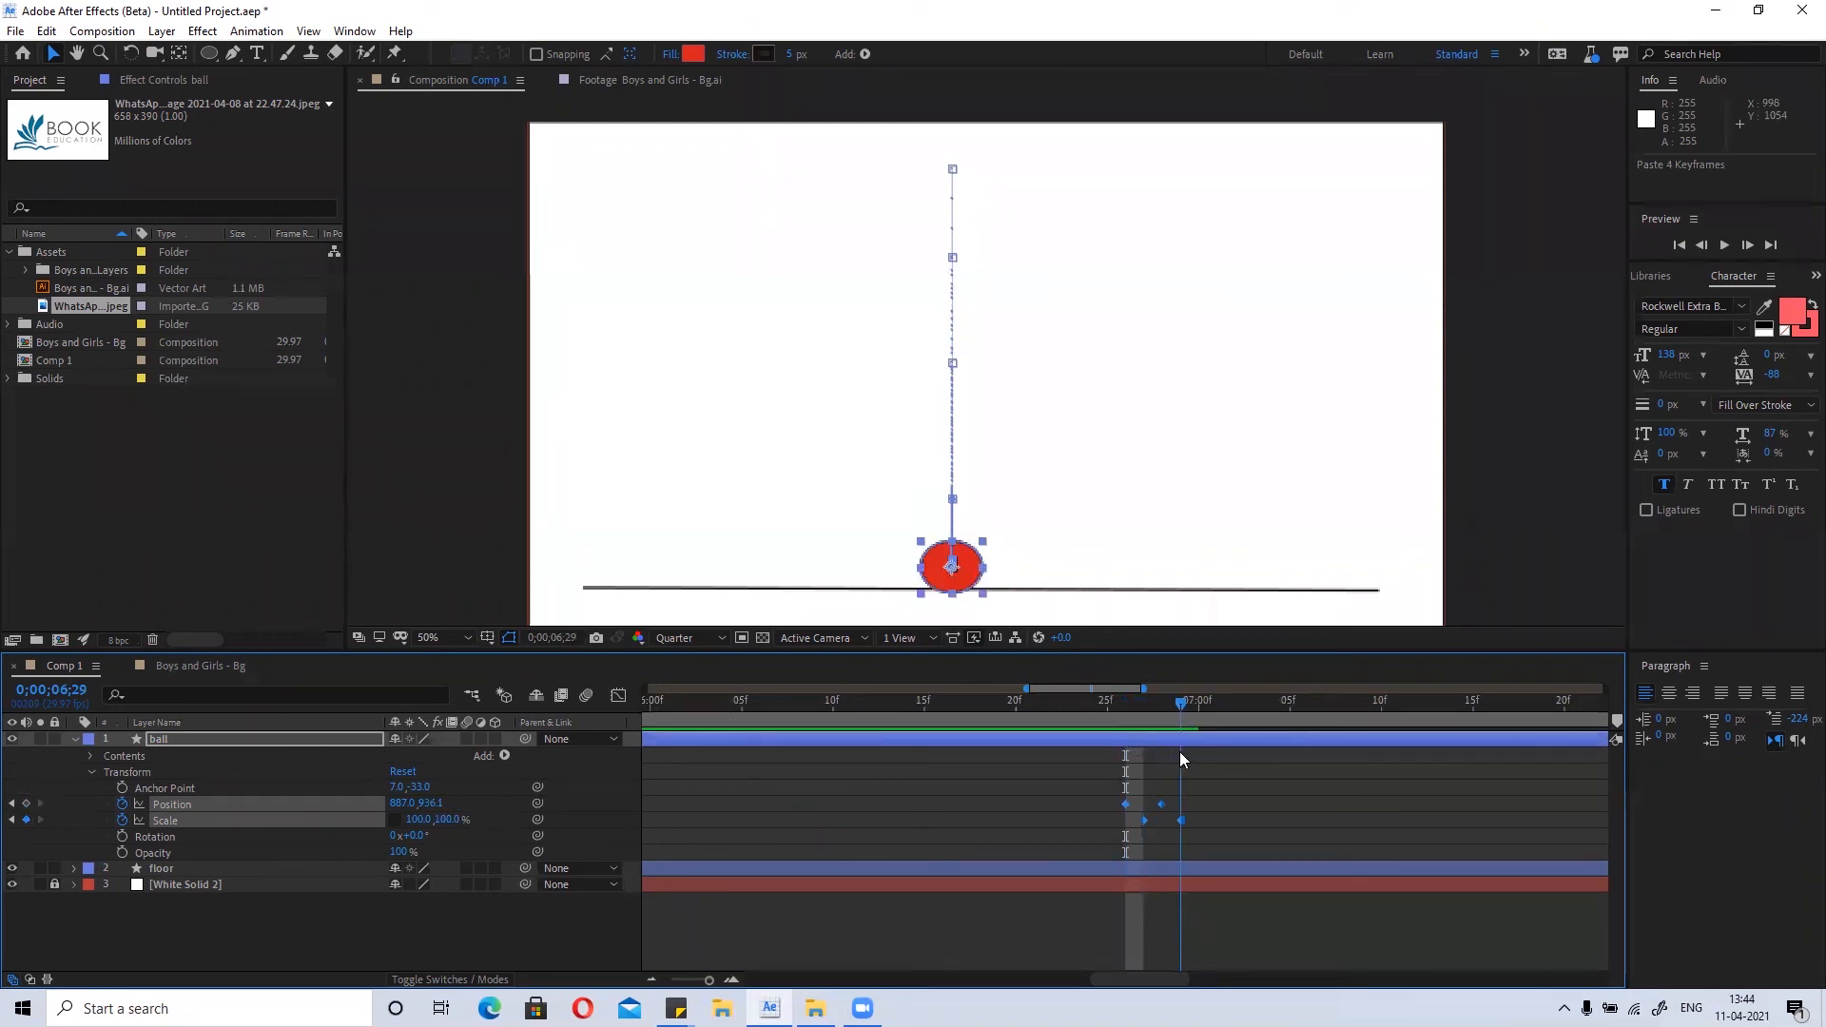
key("Page_Up")
key("Page_Up")
key("Page_Up")
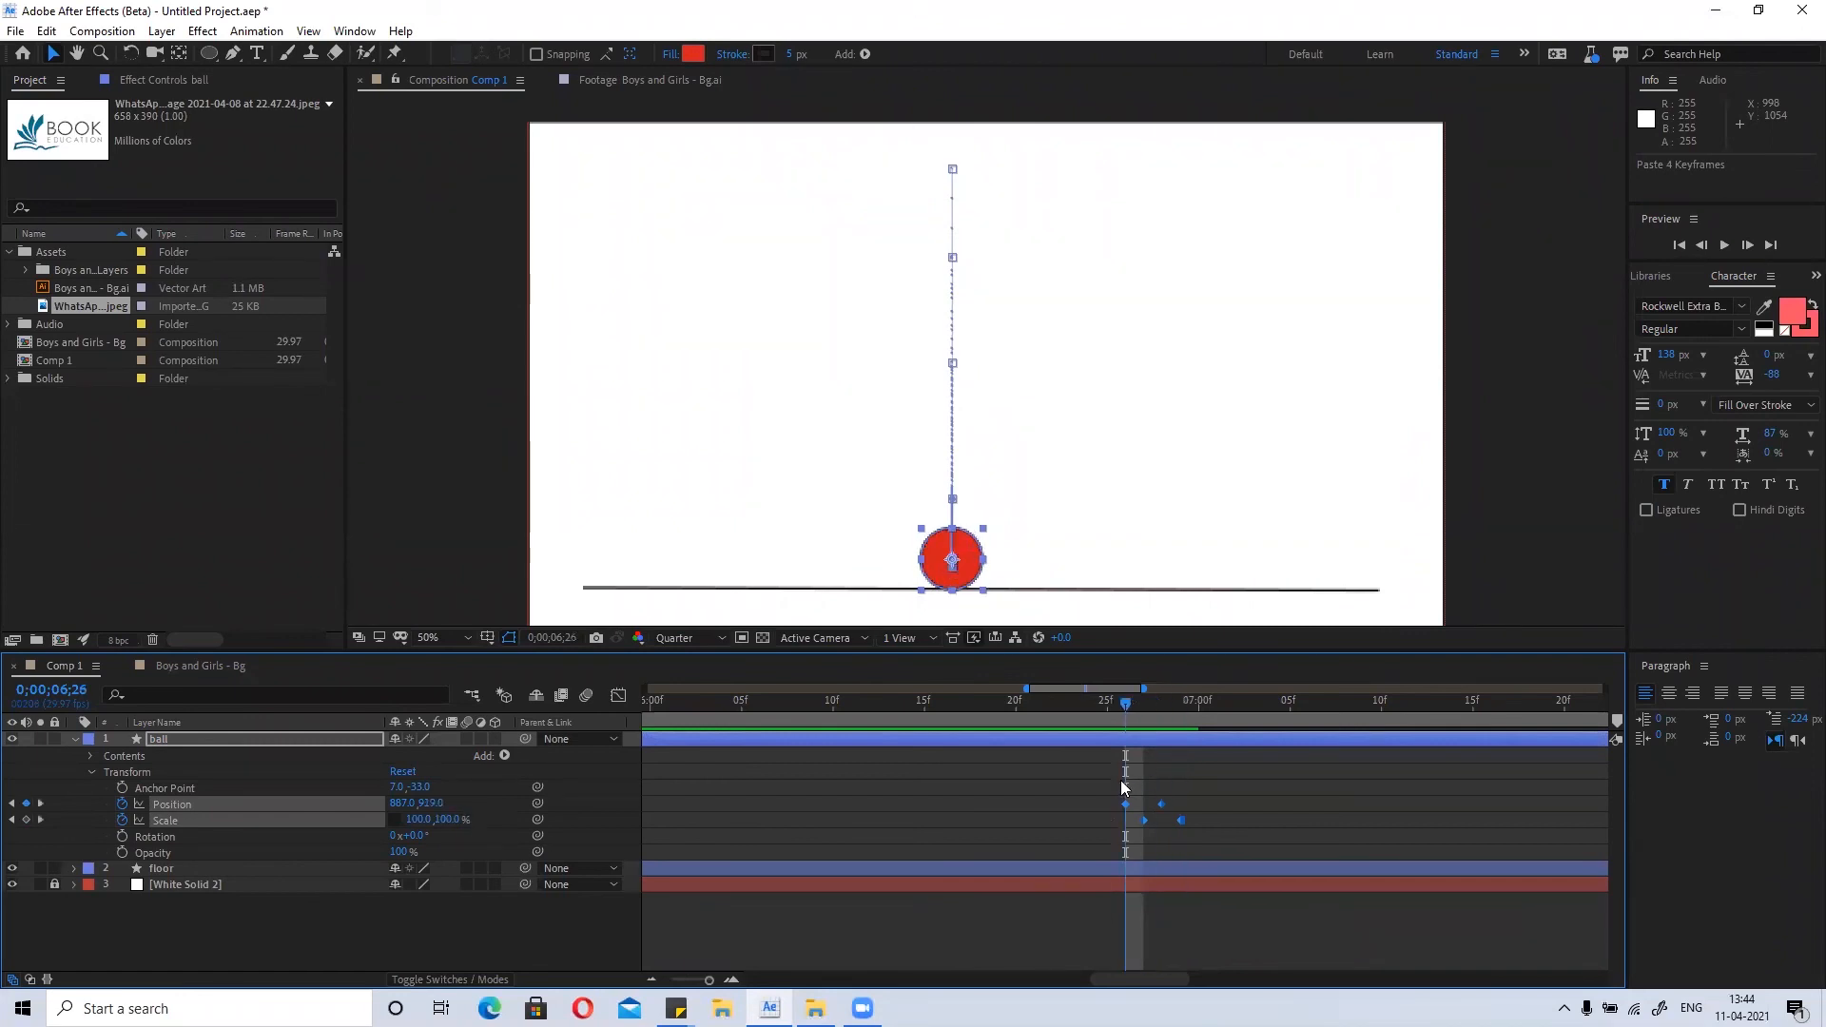
key("Page_Down")
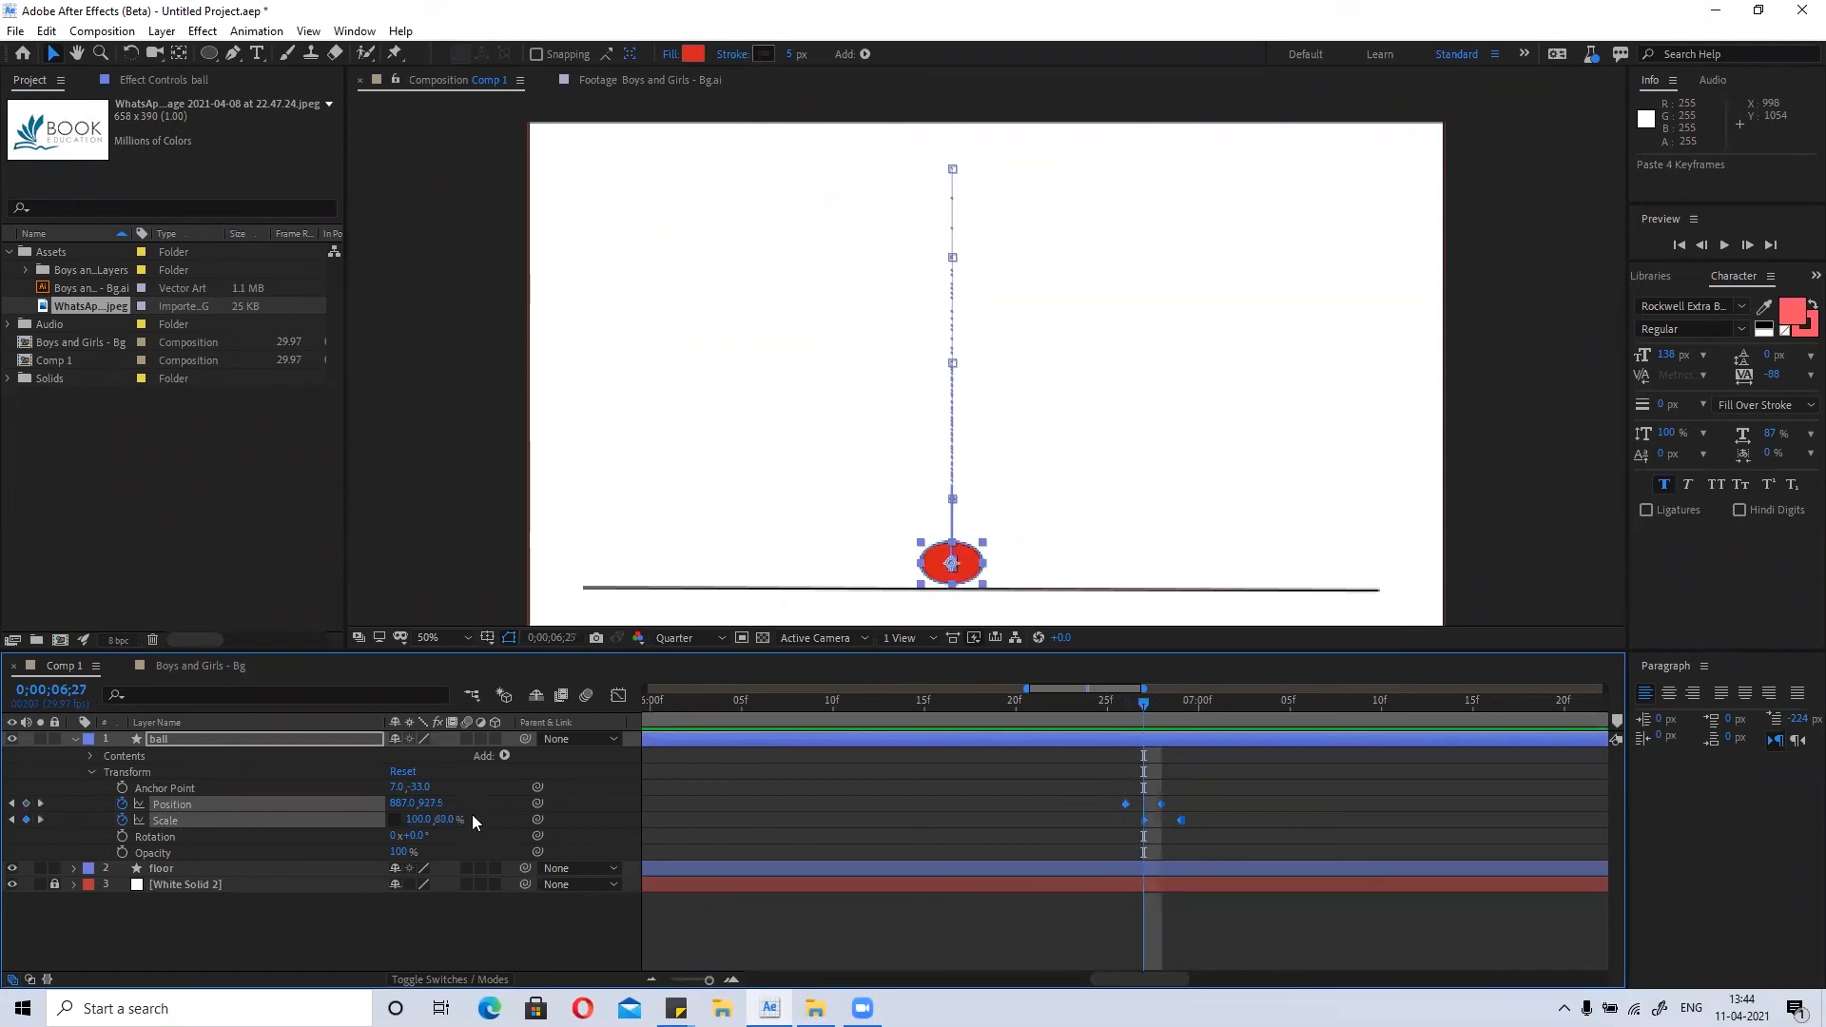
mouse_move(448, 822)
left_mouse_down()
mouse_move(430, 821)
mouse_move(465, 823)
left_mouse_up()
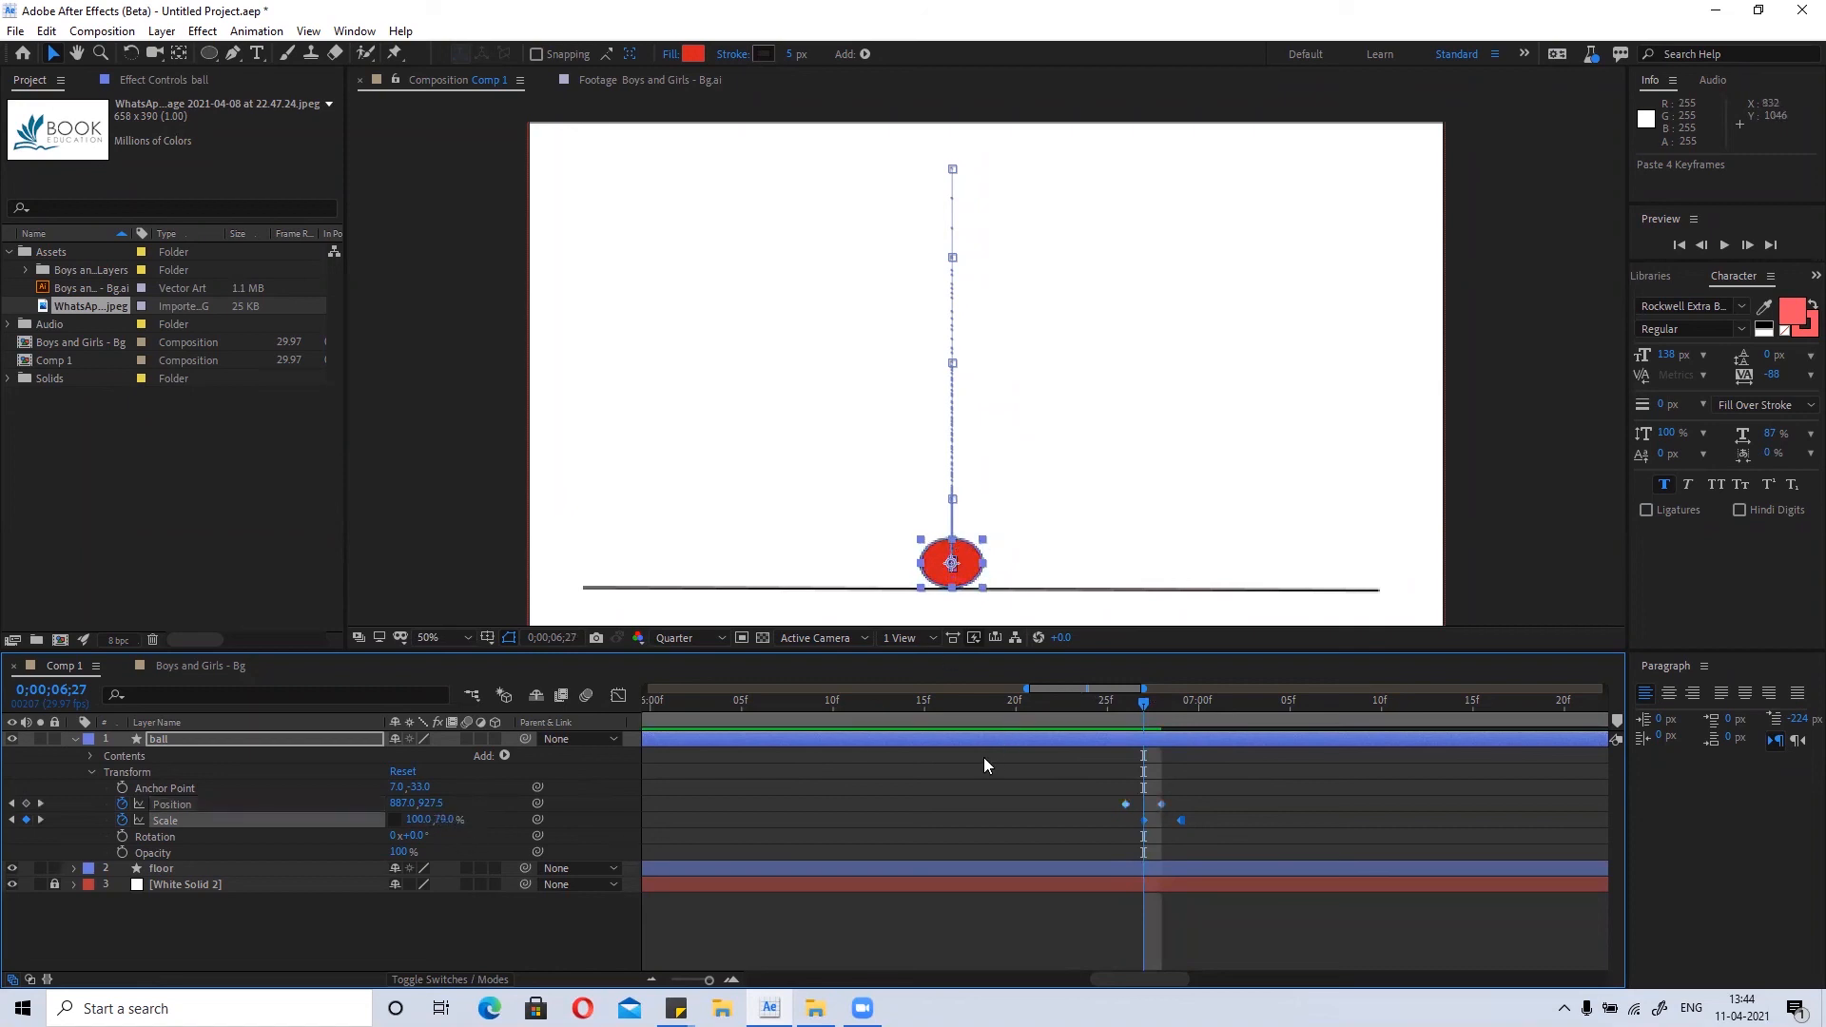
Soften the squash at the 0;00;03;28 impact by slightly raising the ball's vertical Scale.
key("j")
key("j")
key("j")
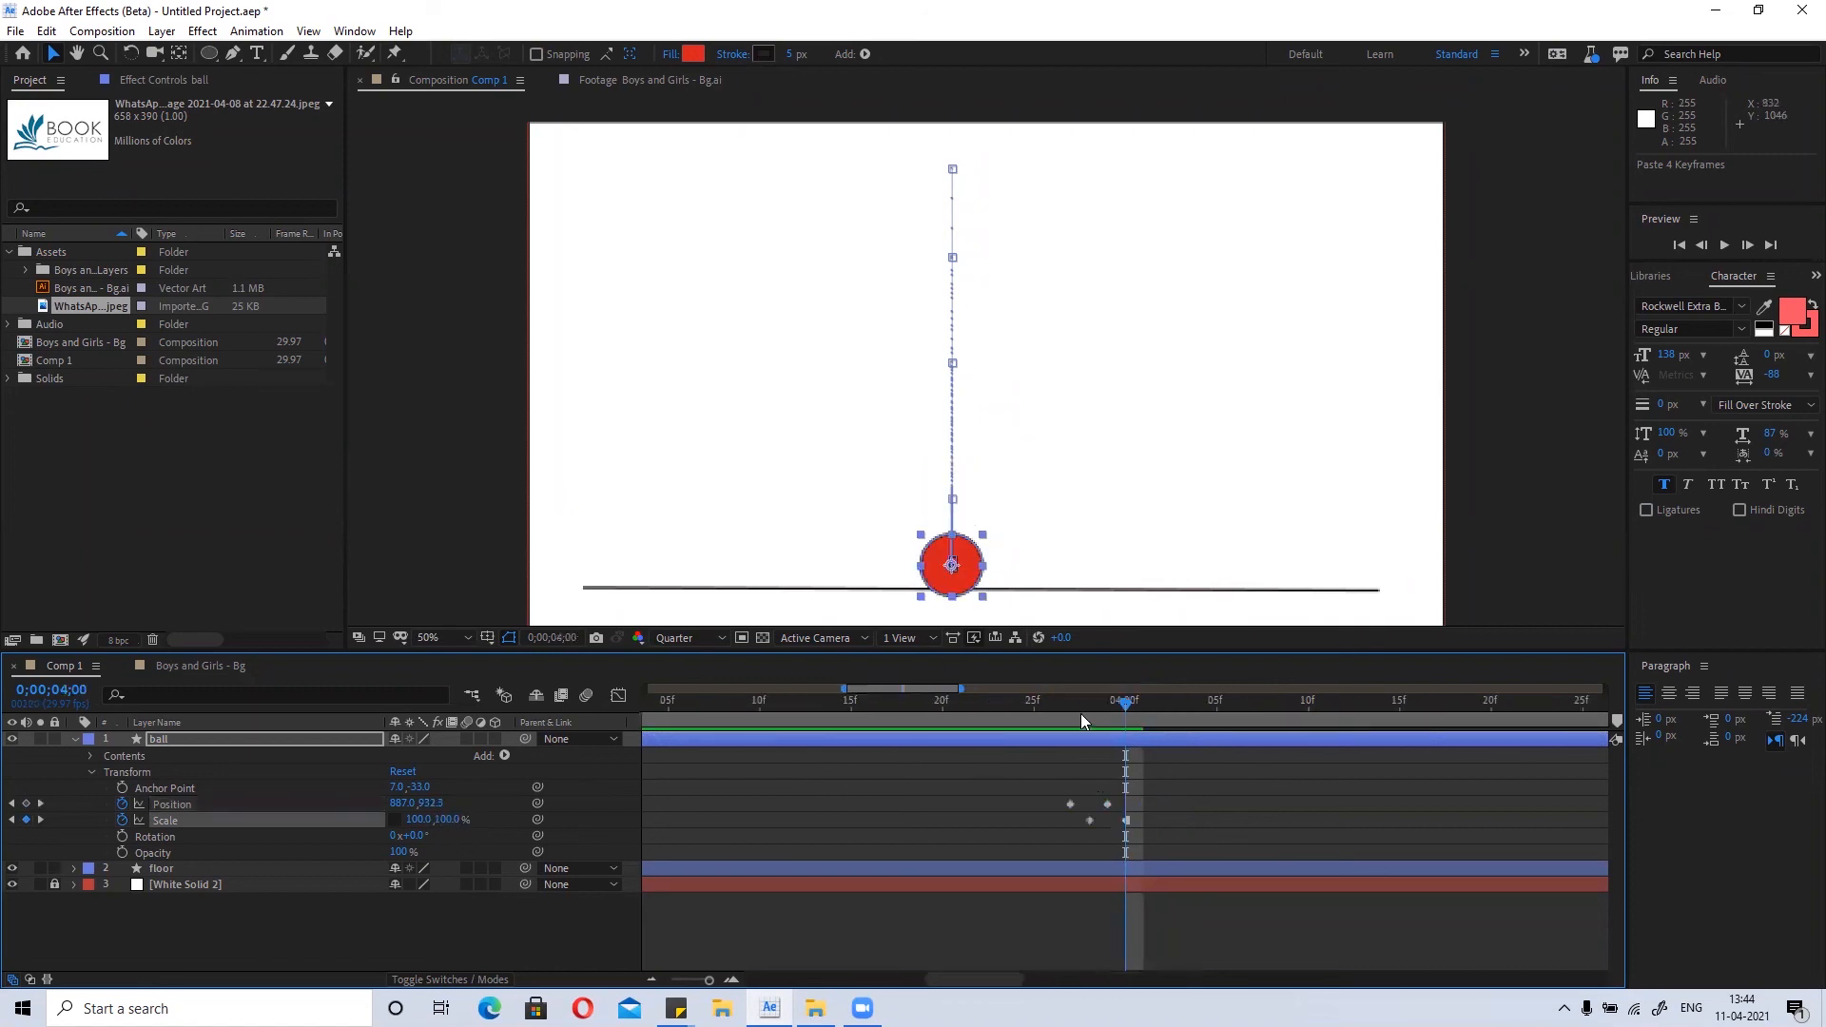
left_click(1082, 710)
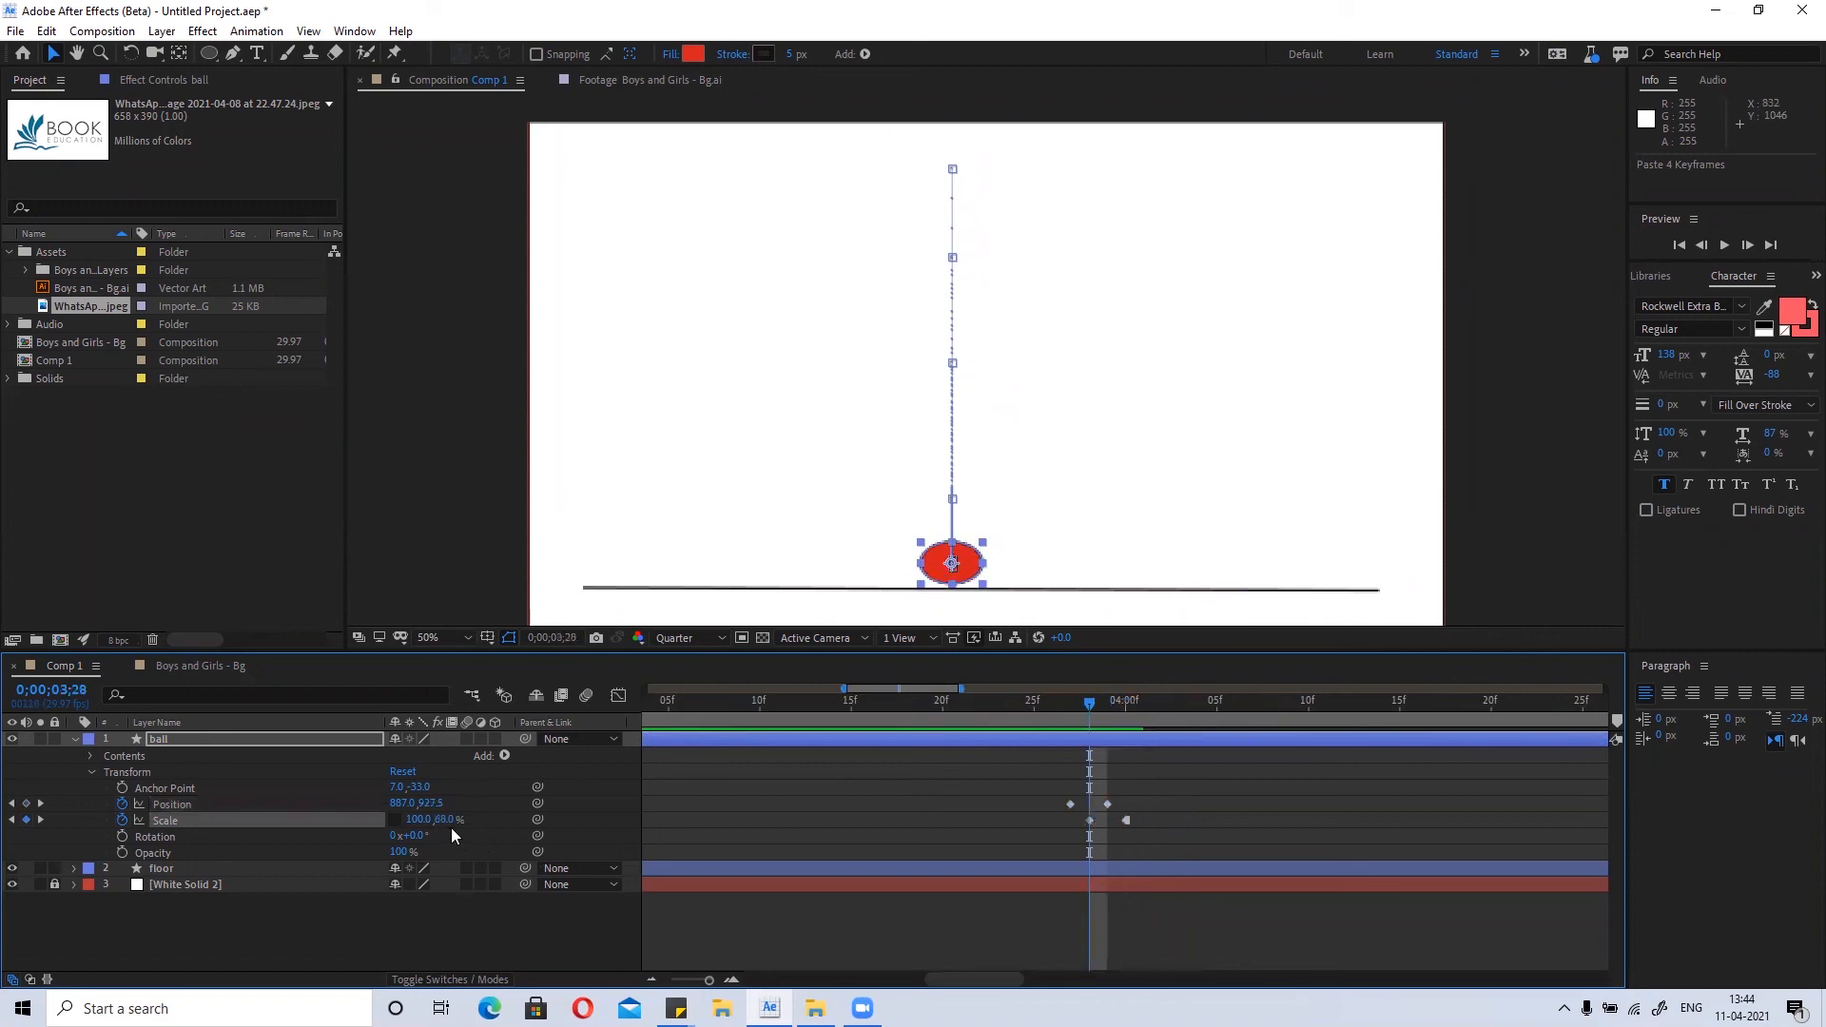
left_click_drag(447, 821, 459, 832)
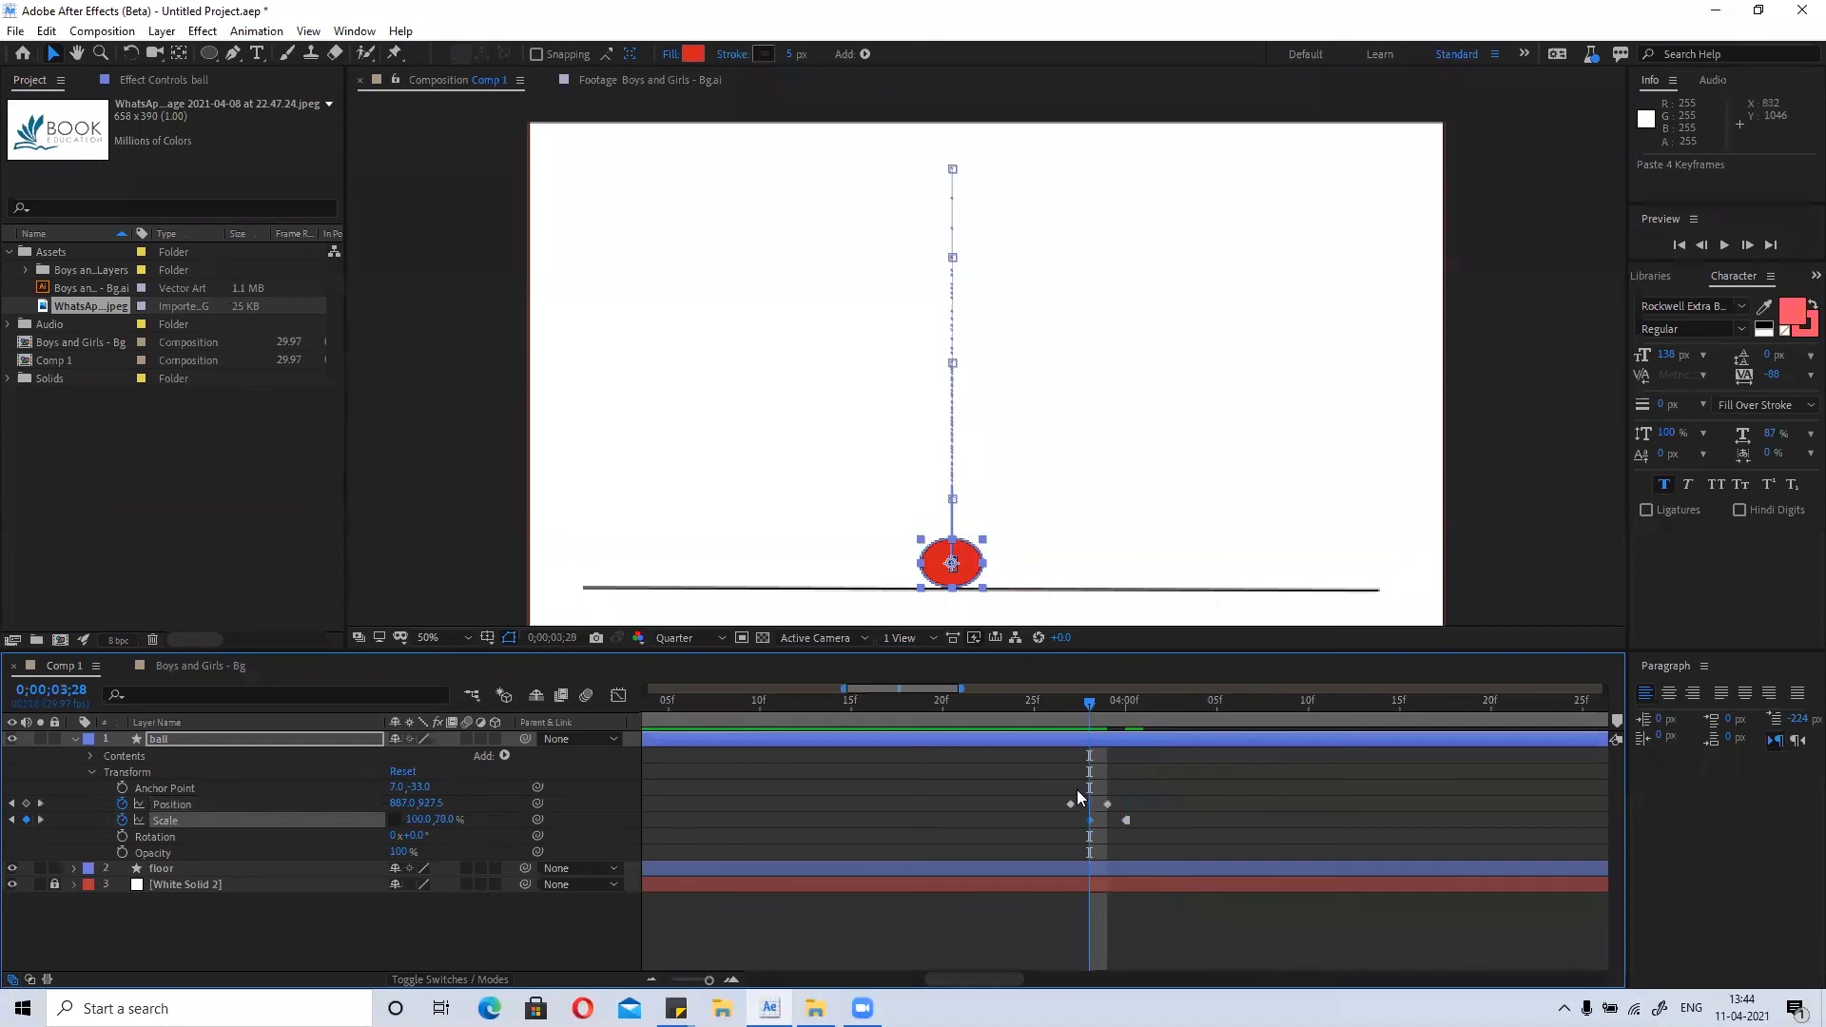
Show the whole timeline and preview the bounce from 0;00;00;00 to examine the timing between impacts.
key("j")
key("j")
key("j")
key("j")
key("minus")
key("minus")
key("minus")
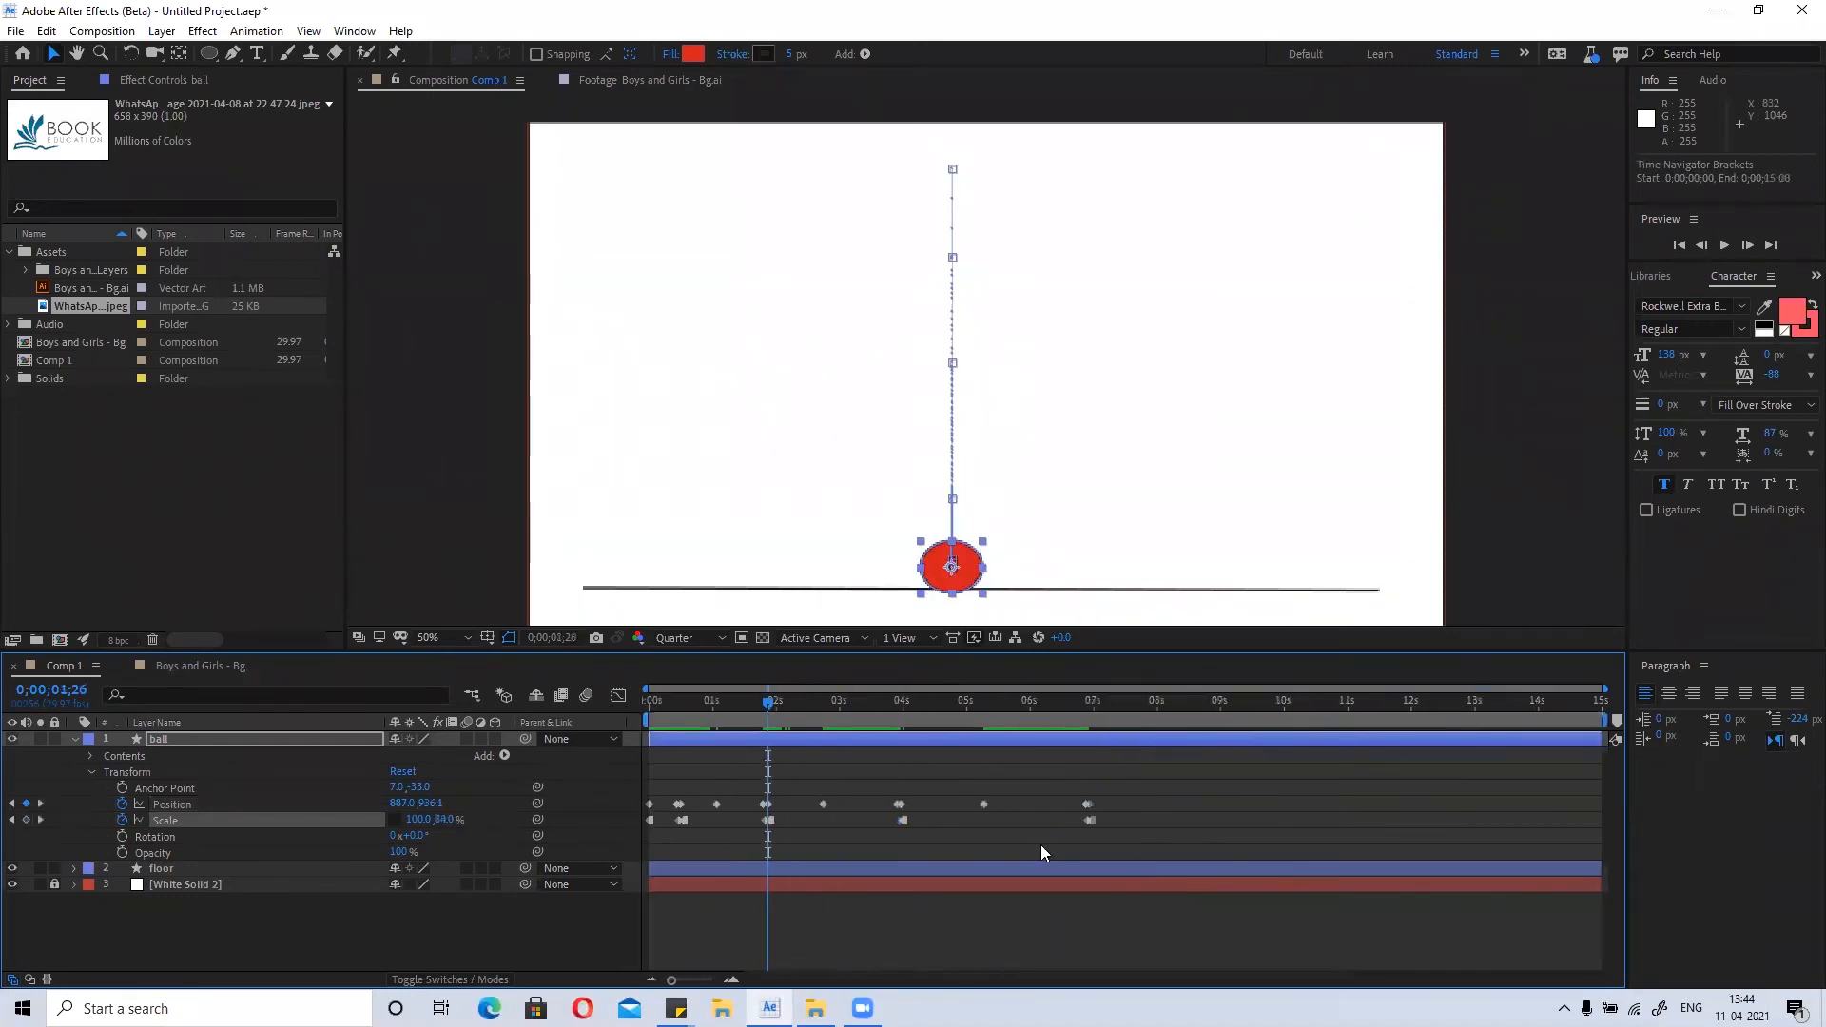
left_click_drag(767, 705, 536, 696)
left_click(1459, 535)
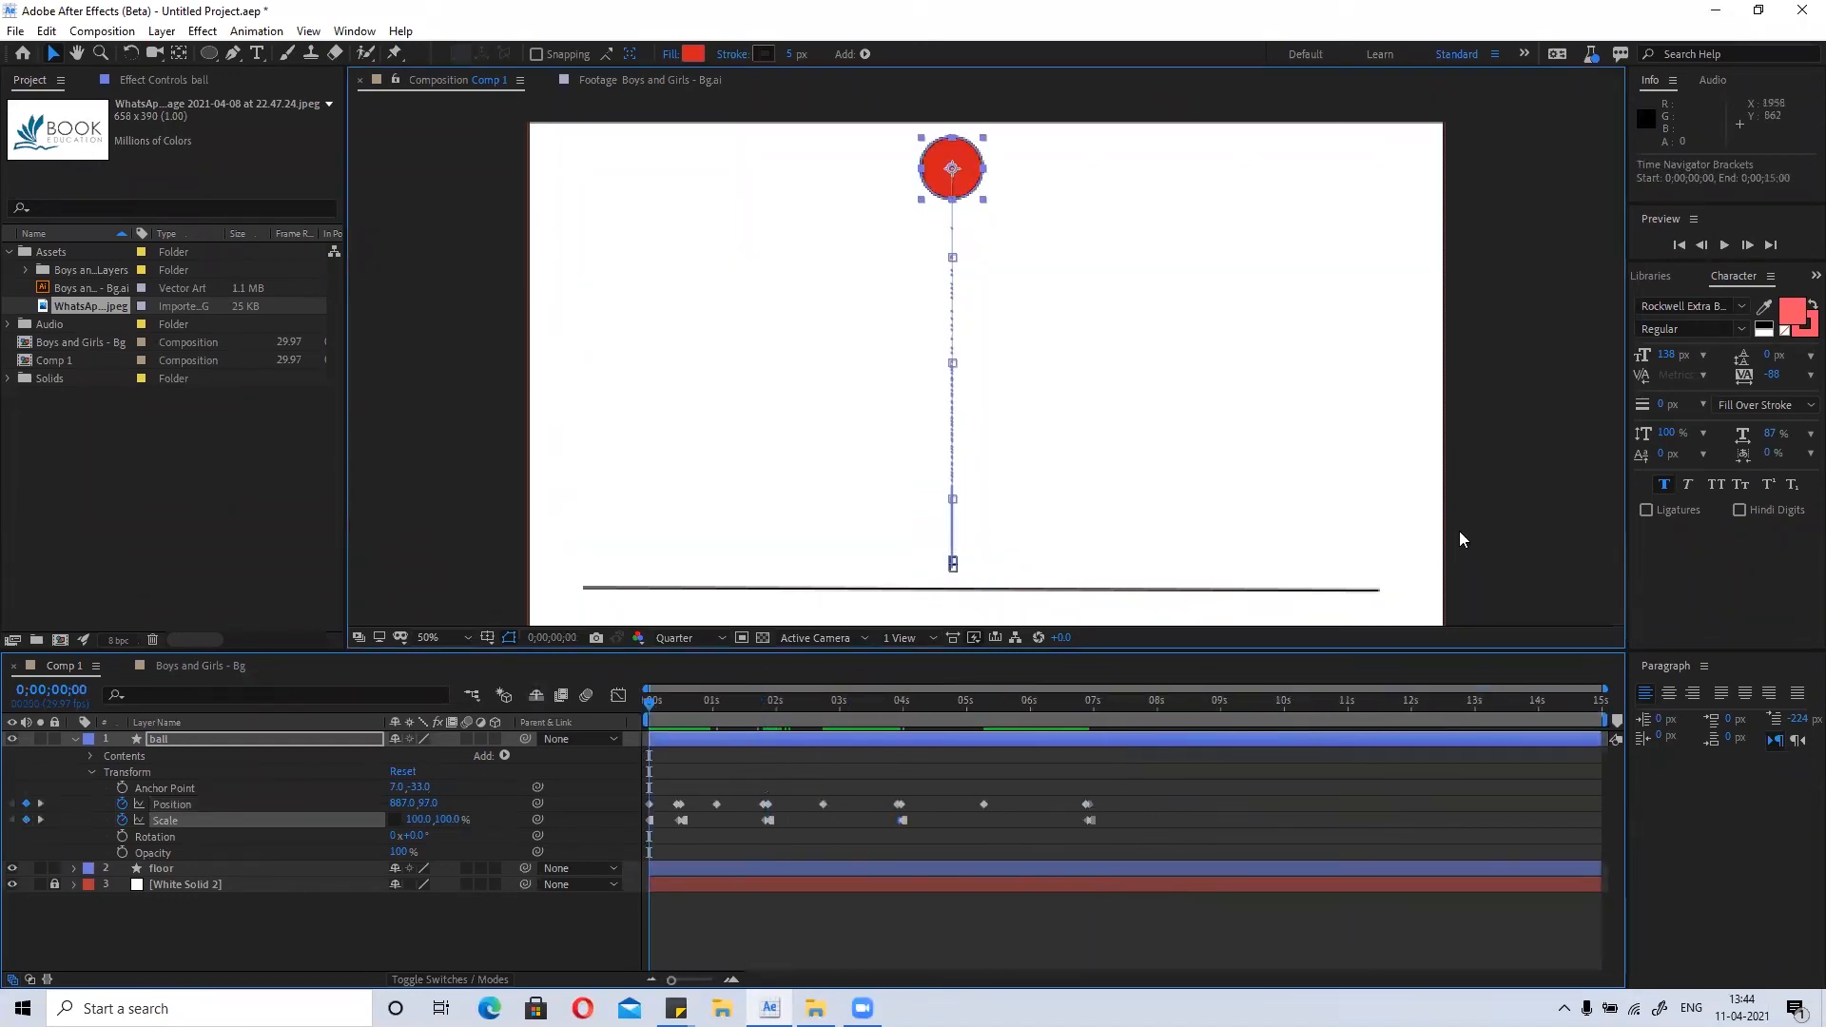
key("space")
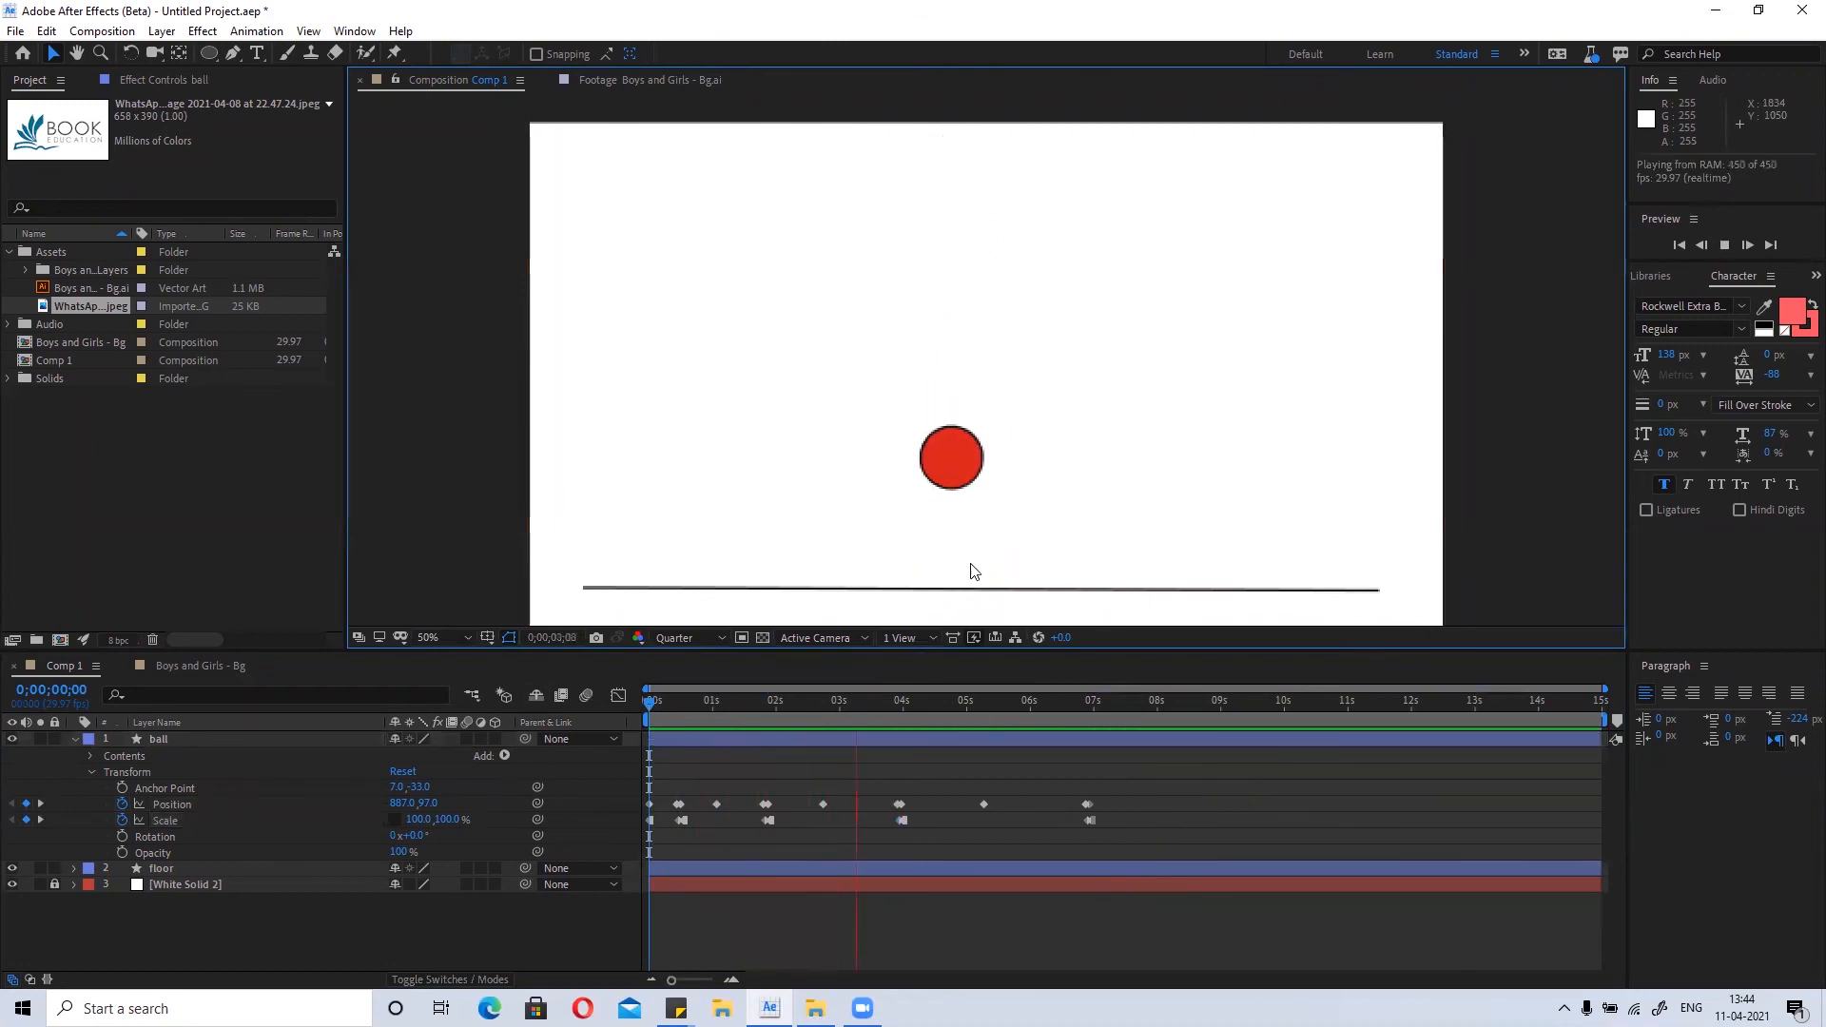
left_click(651, 711)
Compress the Position and Scale keyframes from the second impact onward proportionally, ending at 0;00;04;00, and preview the bounce.
left_click_drag(1129, 842, 760, 777)
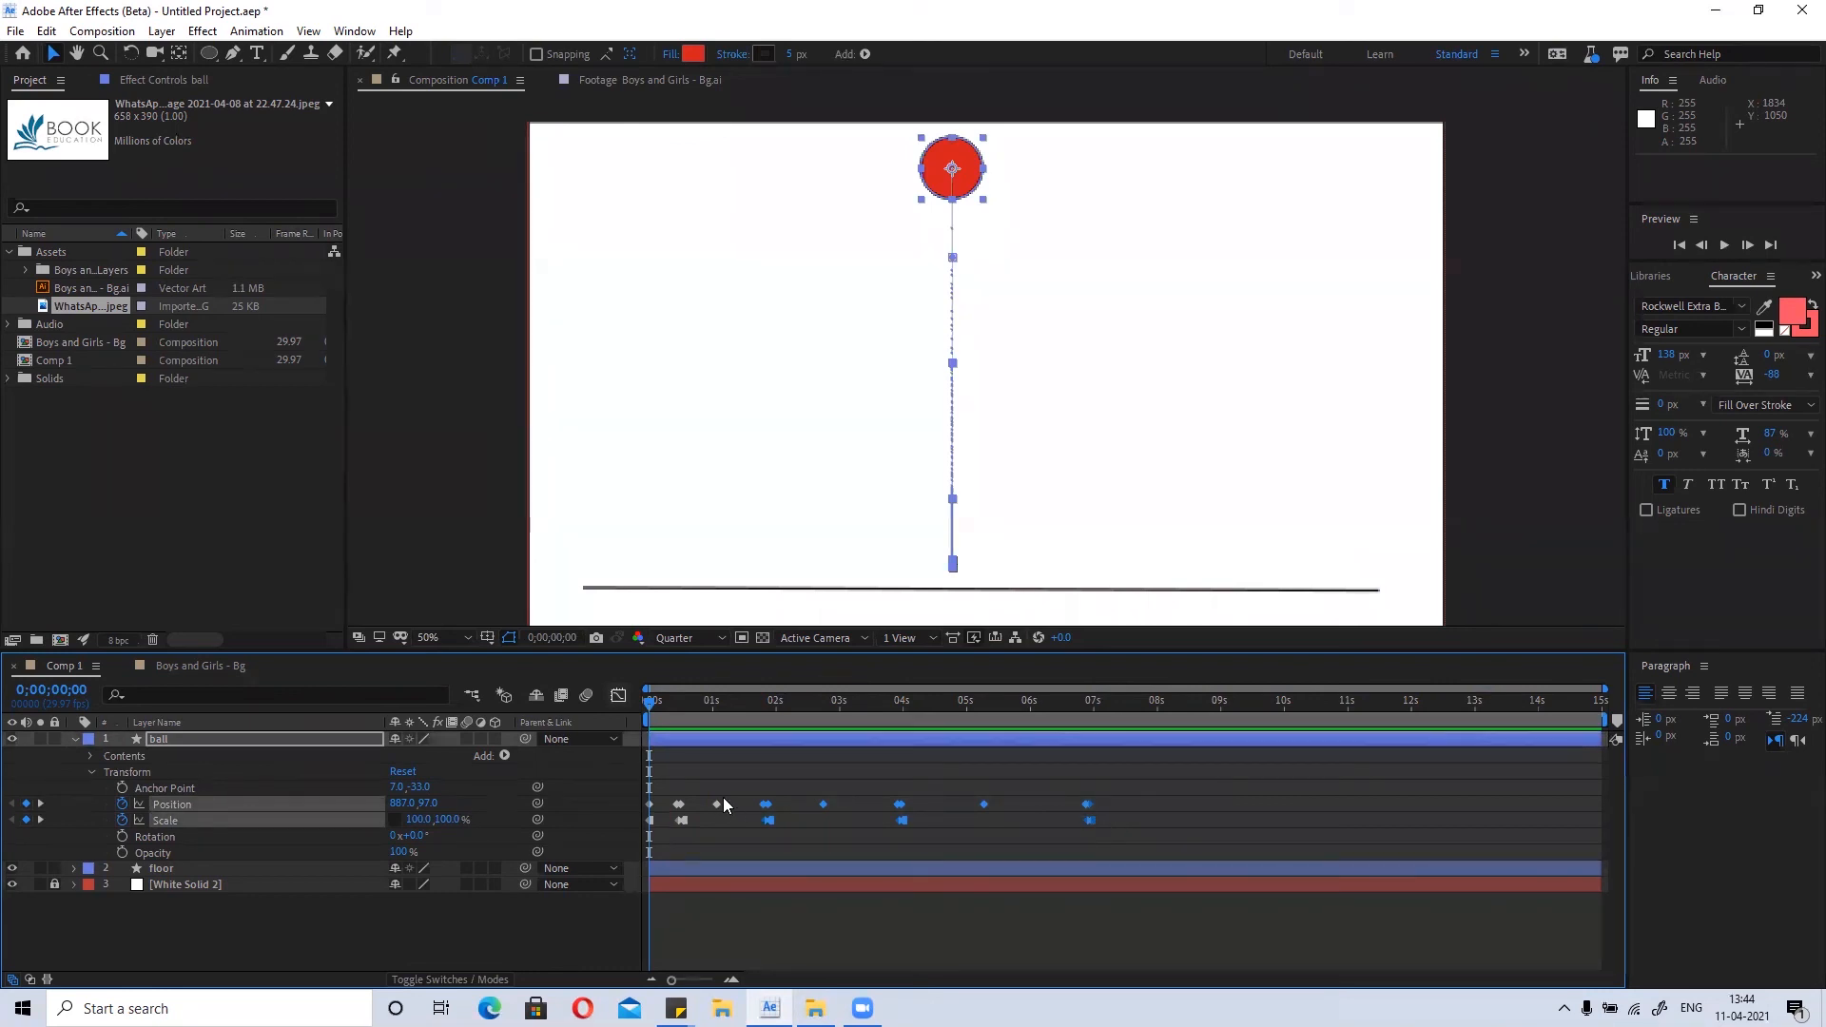
left_click_drag(1087, 823, 1249, 837)
key("ctrl+z")
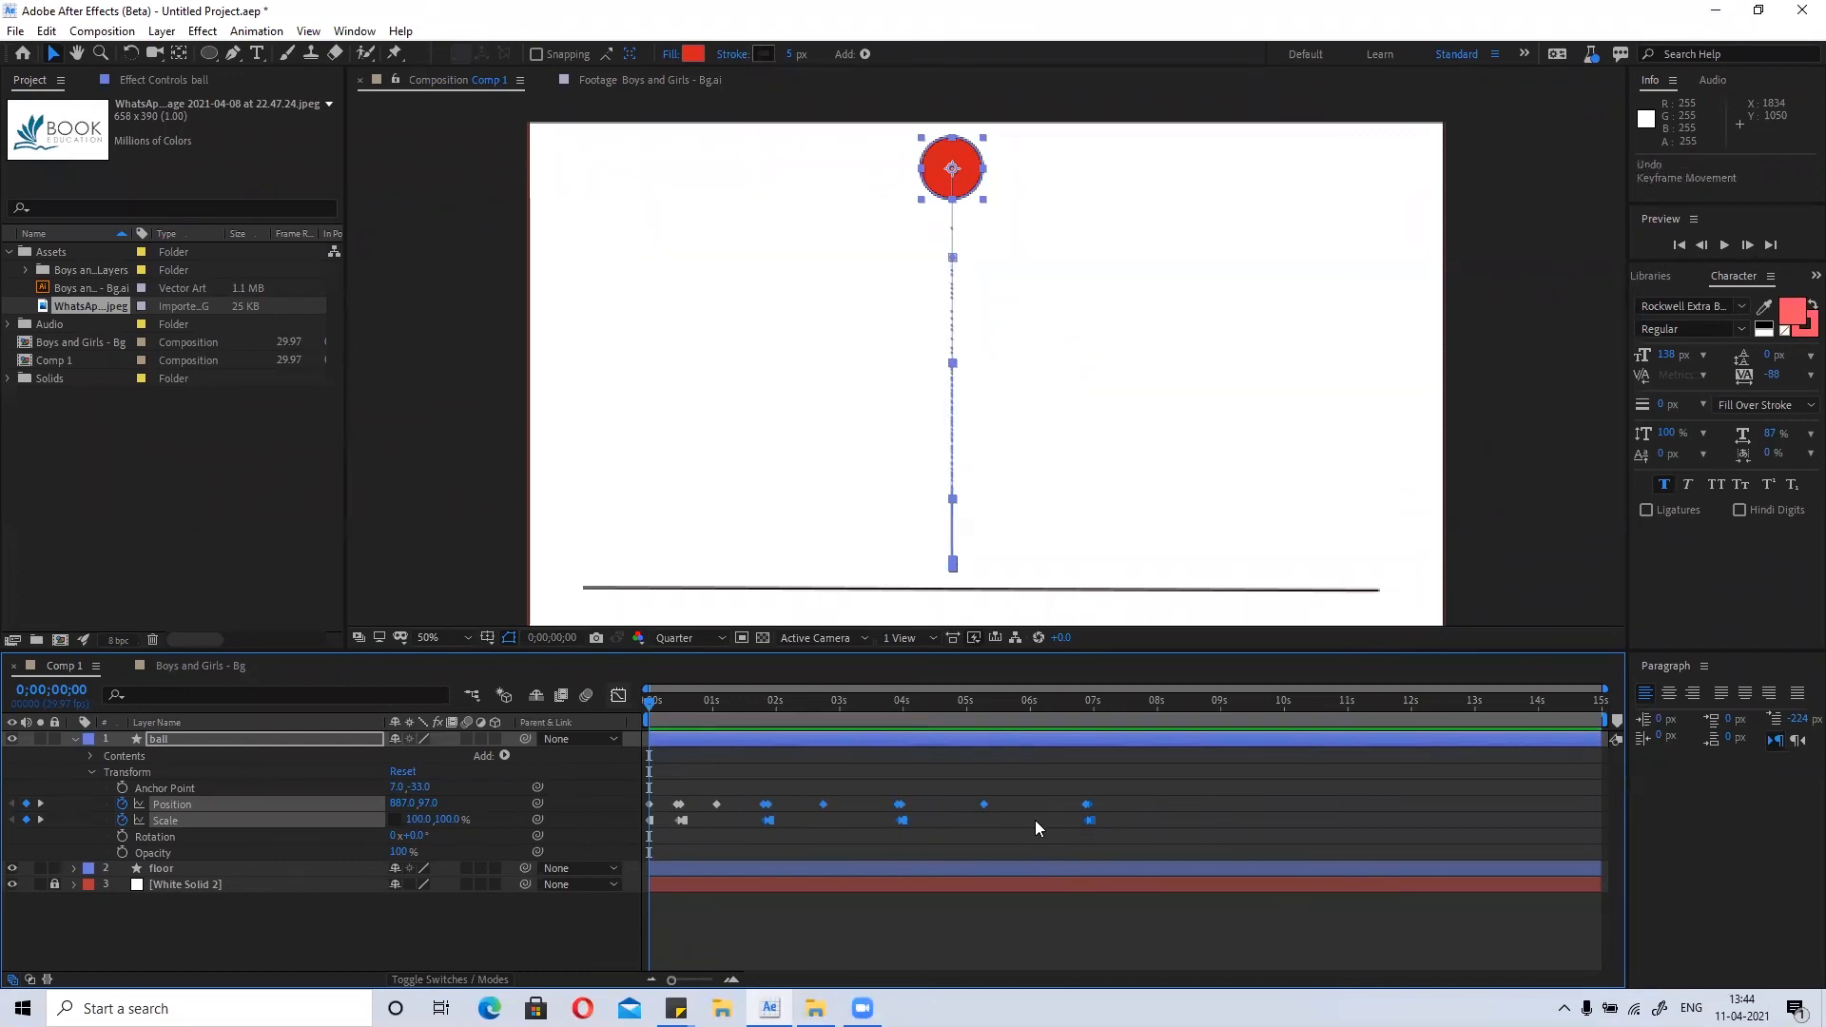
left_click_drag(1089, 823, 1130, 842)
left_click_drag(1334, 850, 904, 816)
left_click(976, 808)
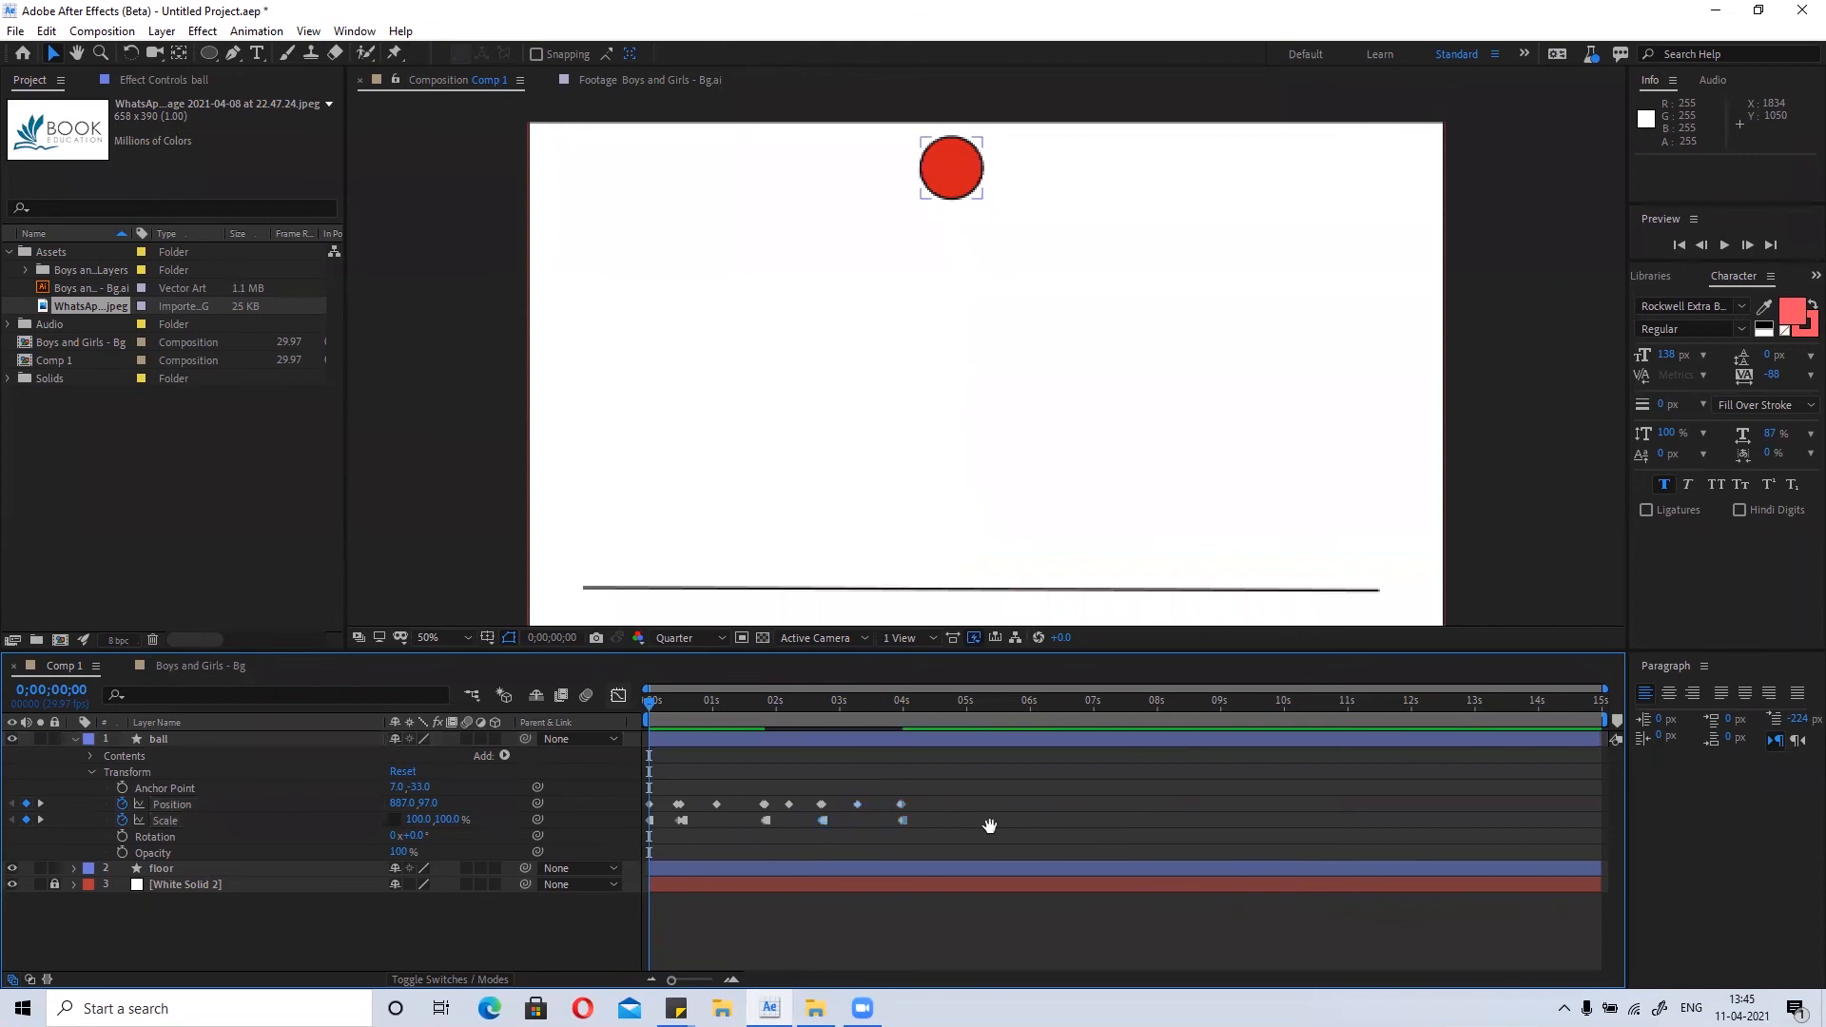
key("space")
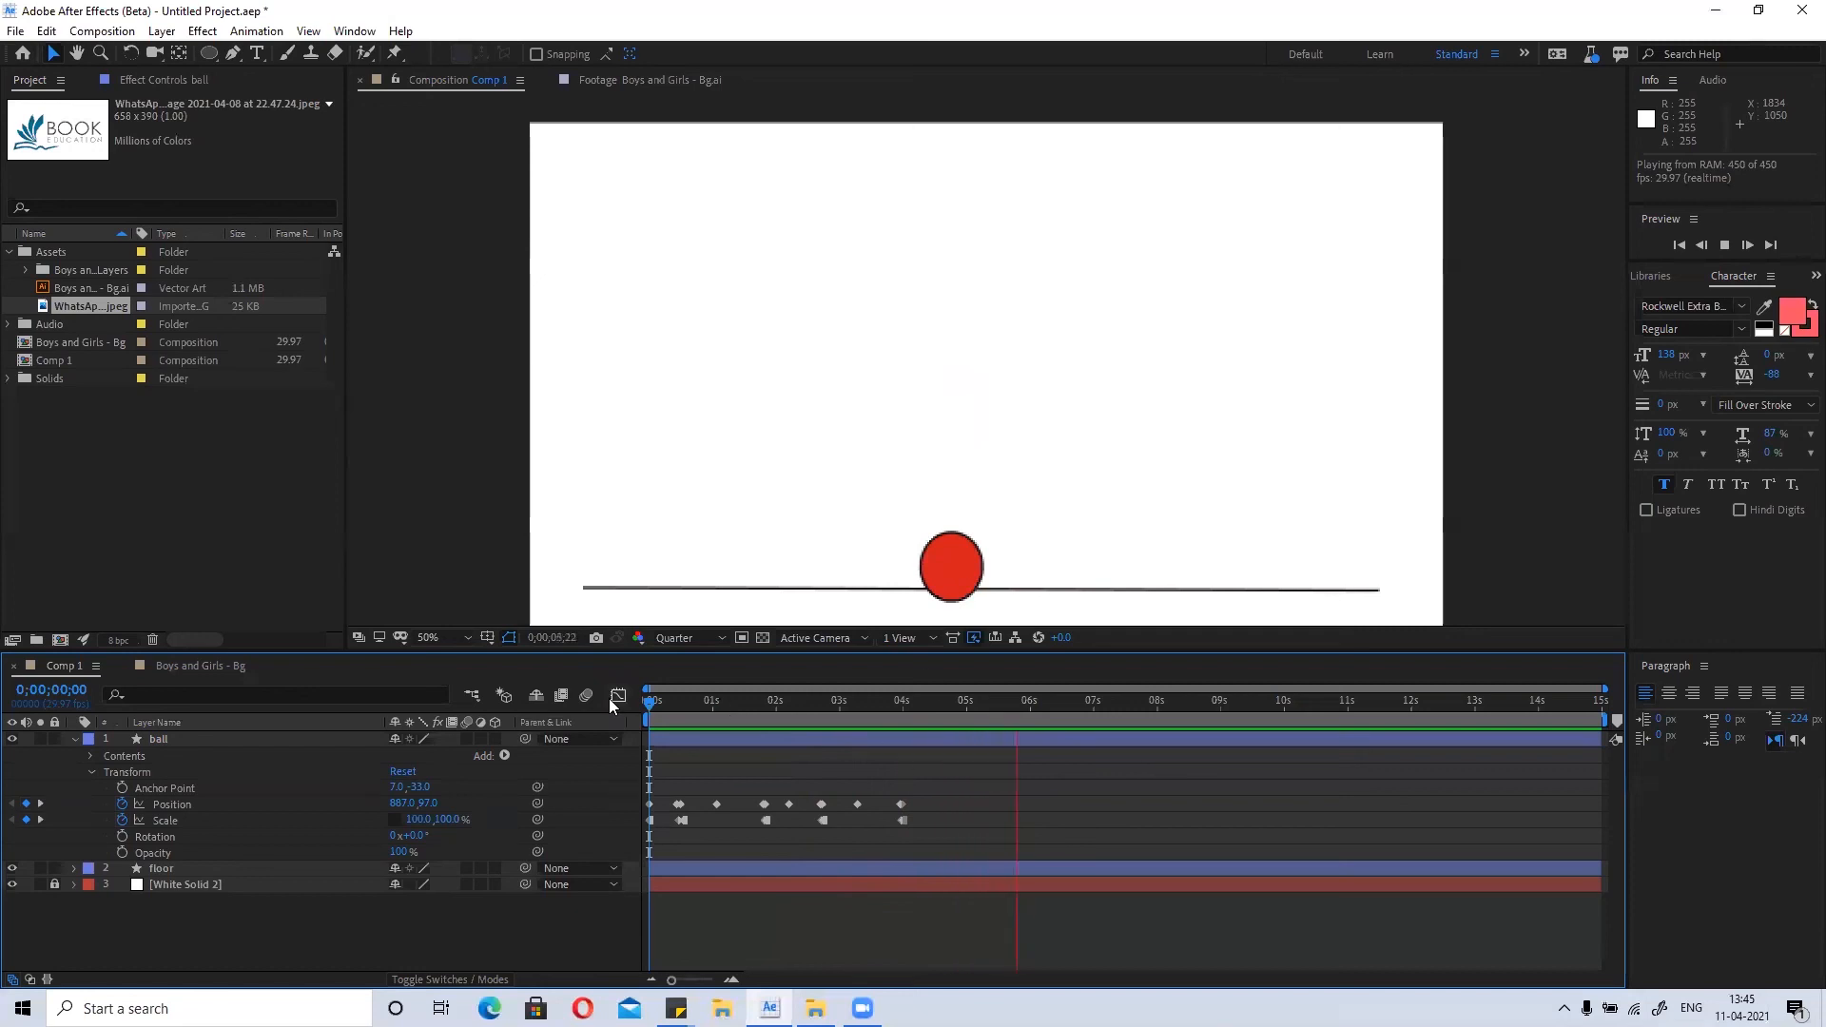
key("space")
Move the ball up at the end of the last impact, to Position 885.0, 894.1 at 0;00;04;00.
left_click_drag(884, 706, 898, 740)
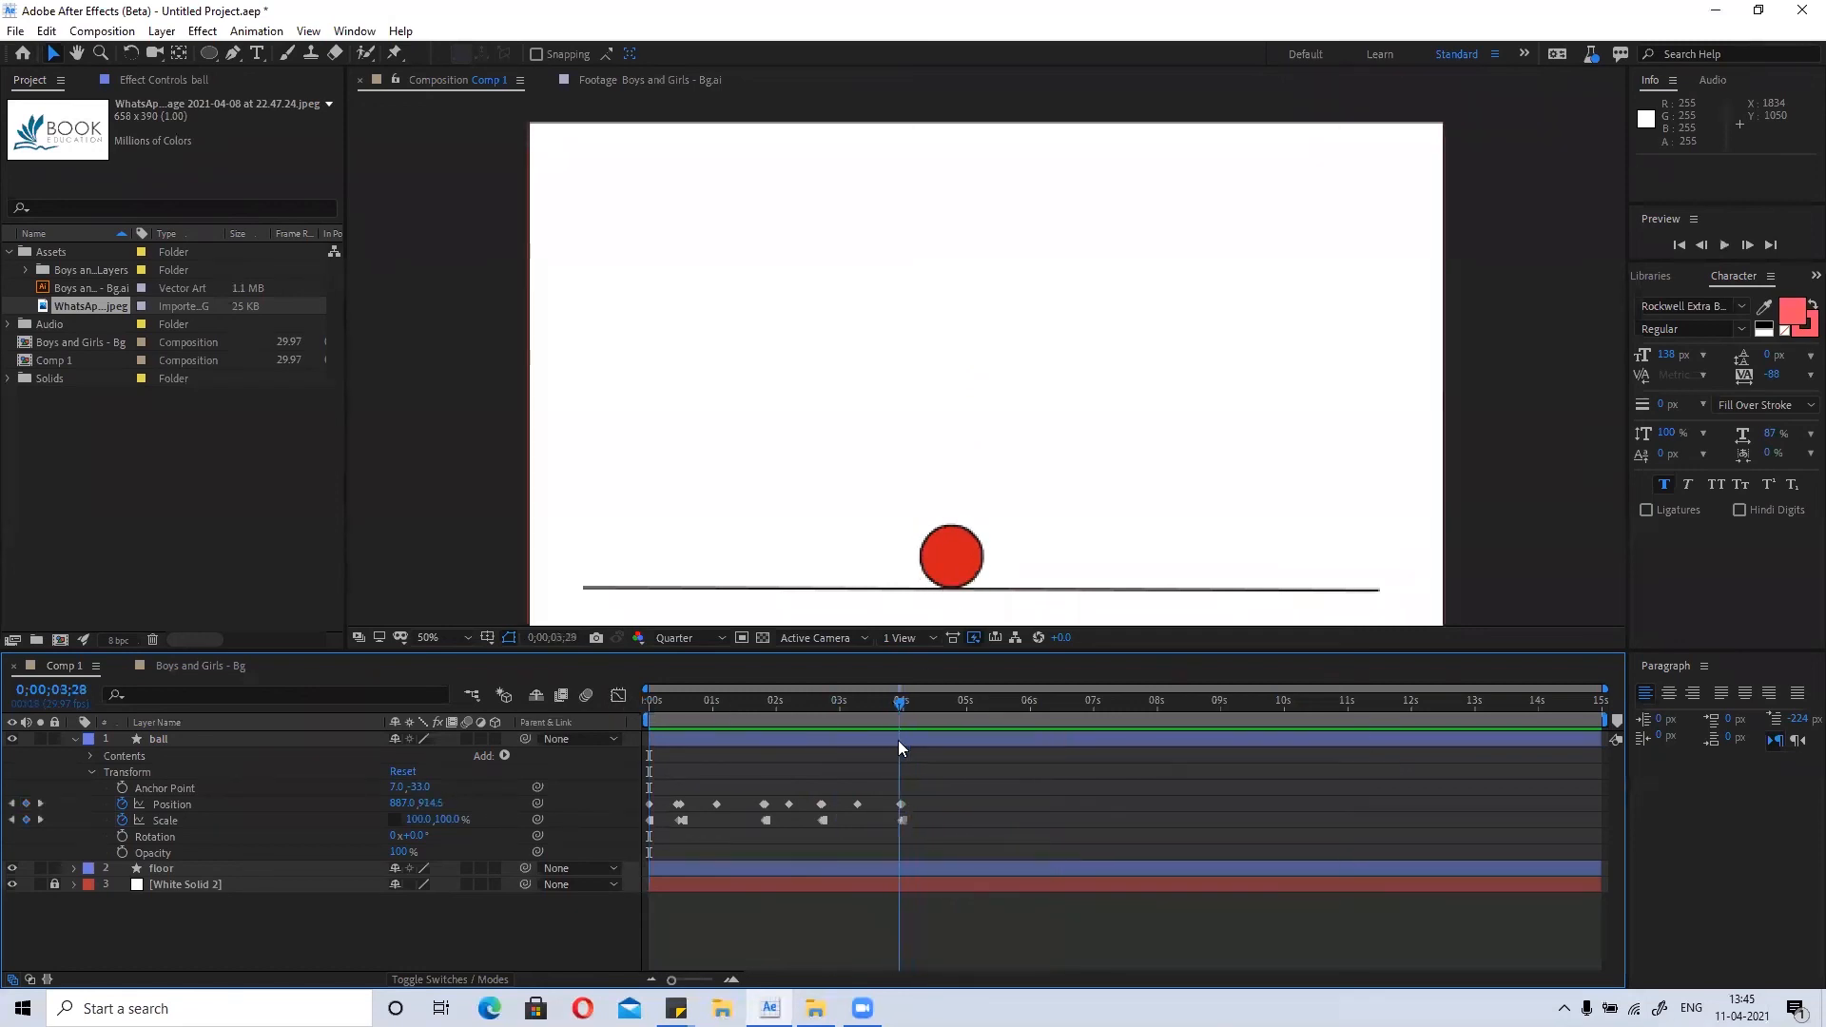
scroll(922, 817, "up", 4)
left_click_drag(838, 797, 1206, 809)
key("Page_Down")
key("Page_Down")
left_click_drag(949, 570, 948, 557)
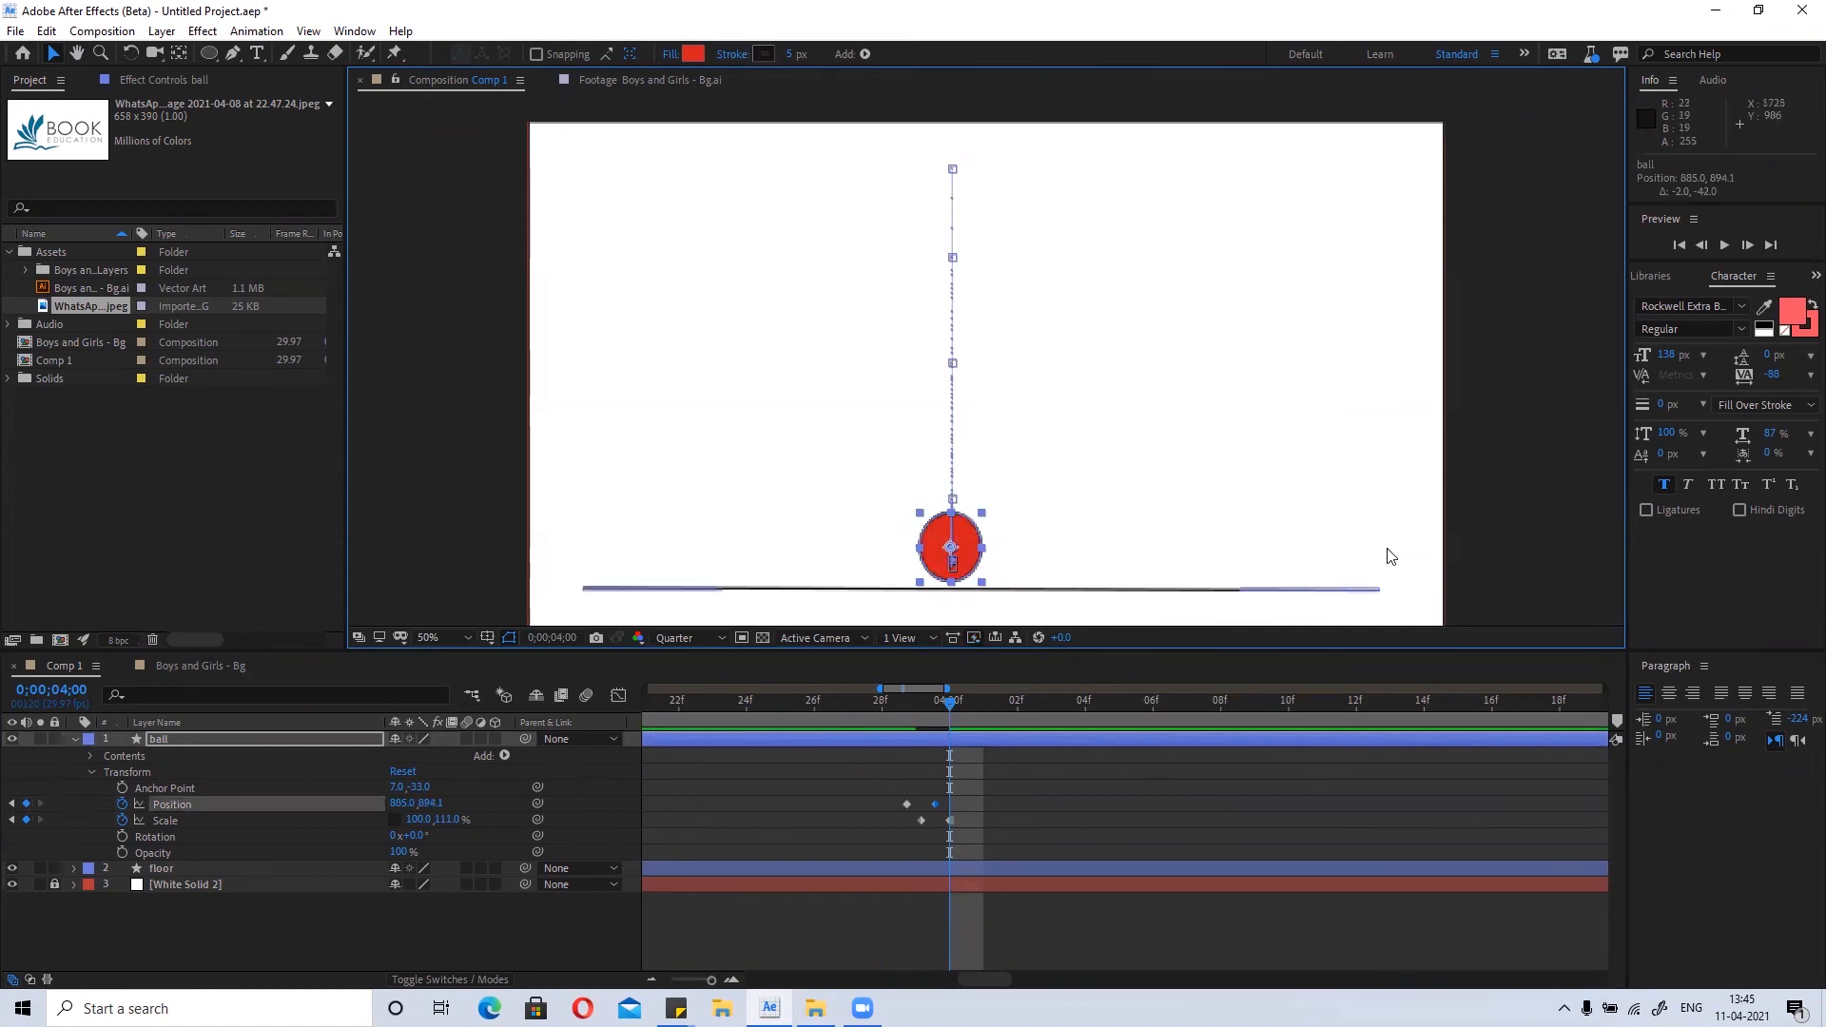
left_click(1385, 555)
key("semicolon")
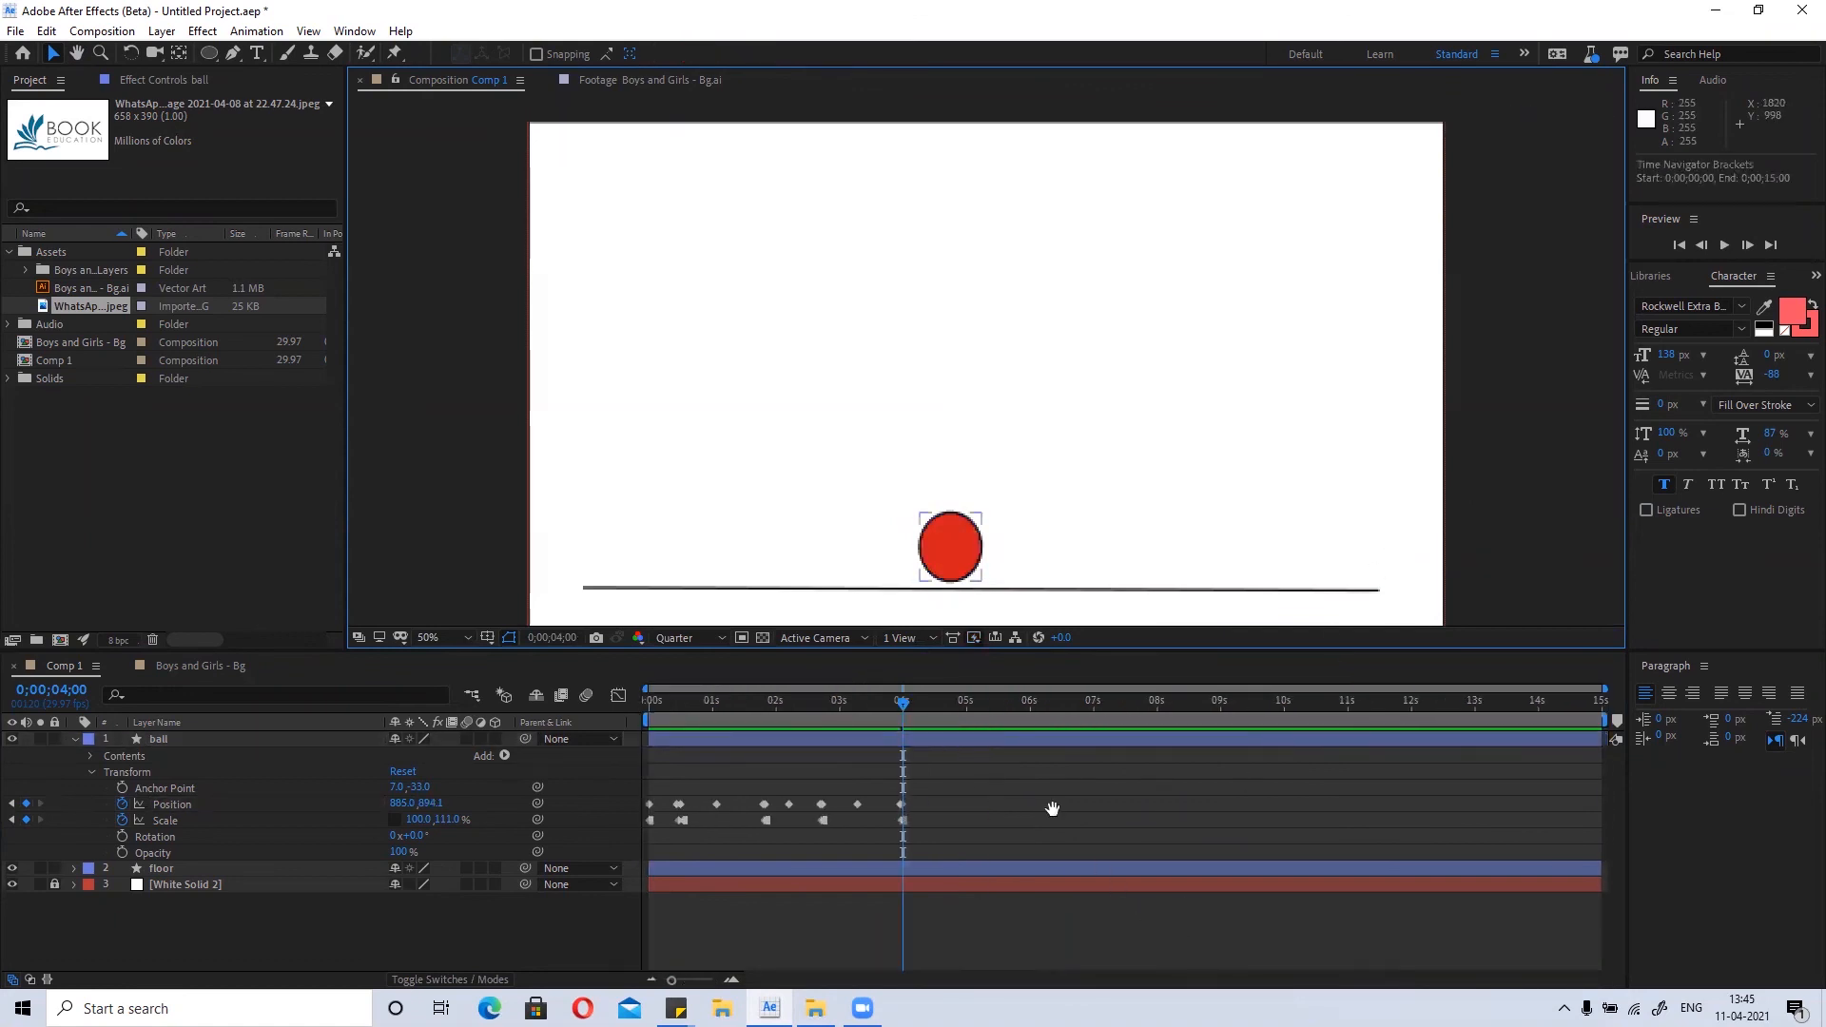